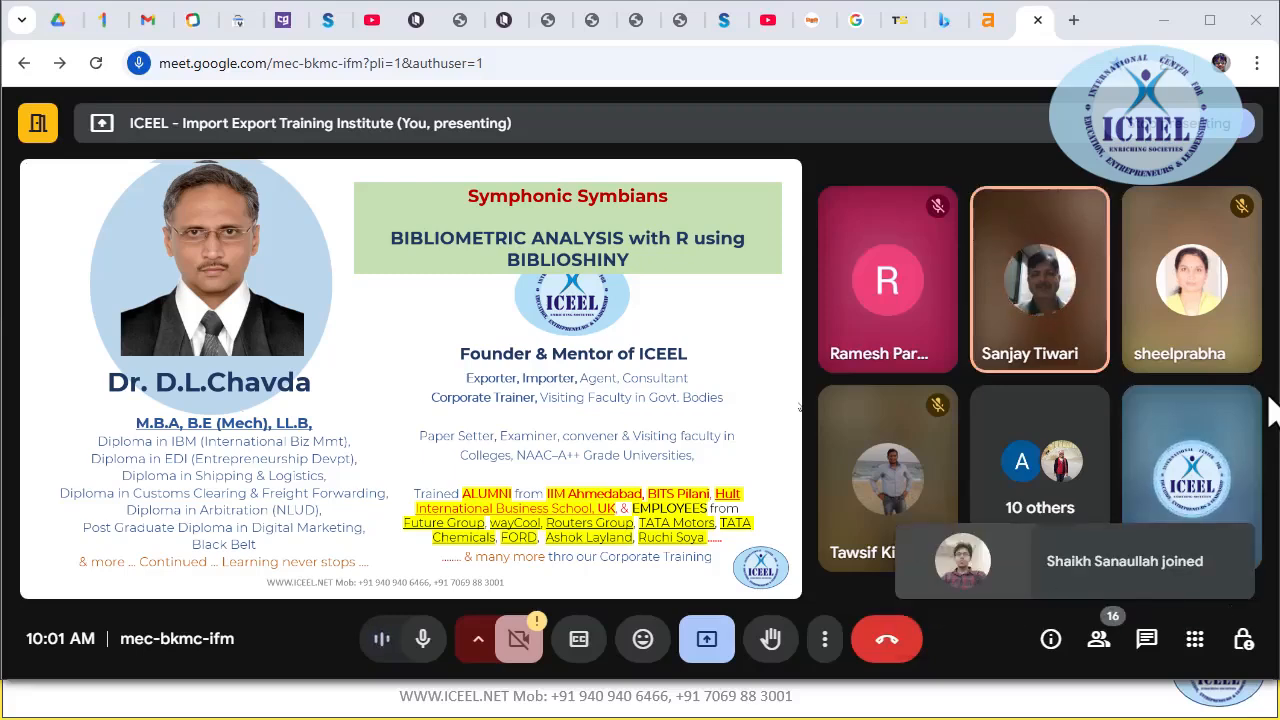
- Stop sharing the currently presented window and return to the Google Meet call
{"action": "mouse_move", "coordinate": [1225, 423]}
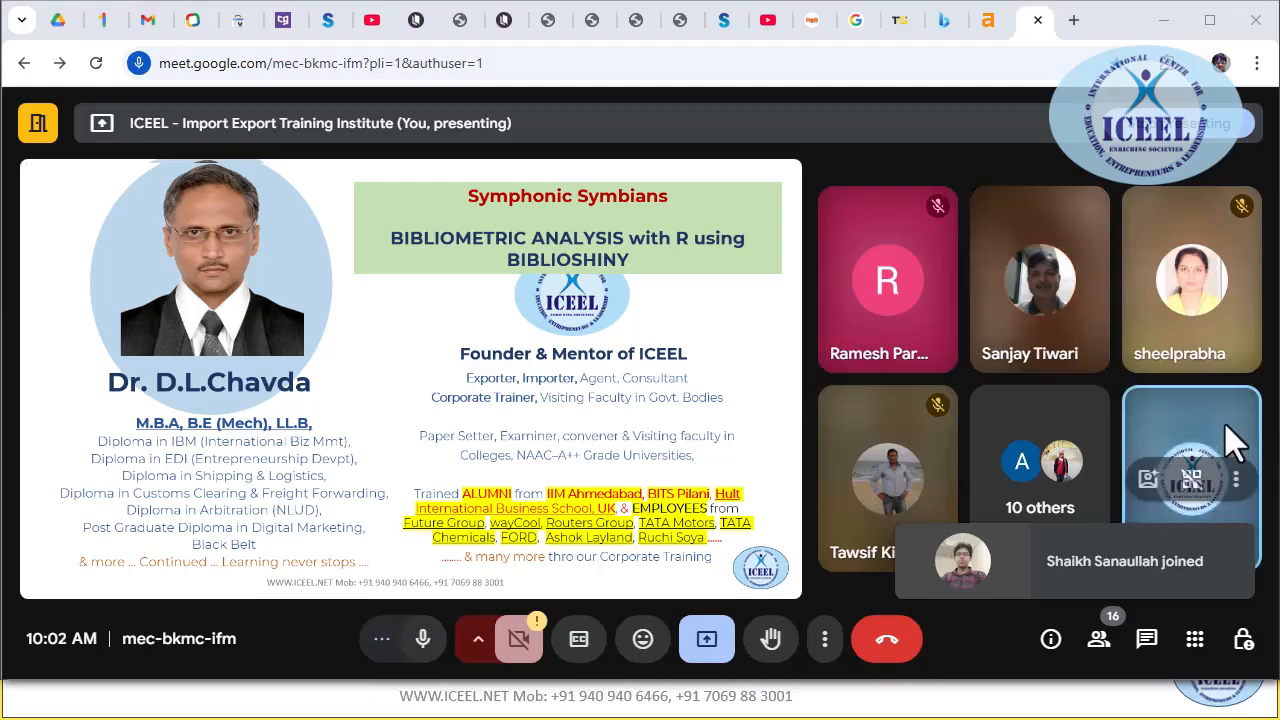
{"action": "key", "text": "alt+Tab"}
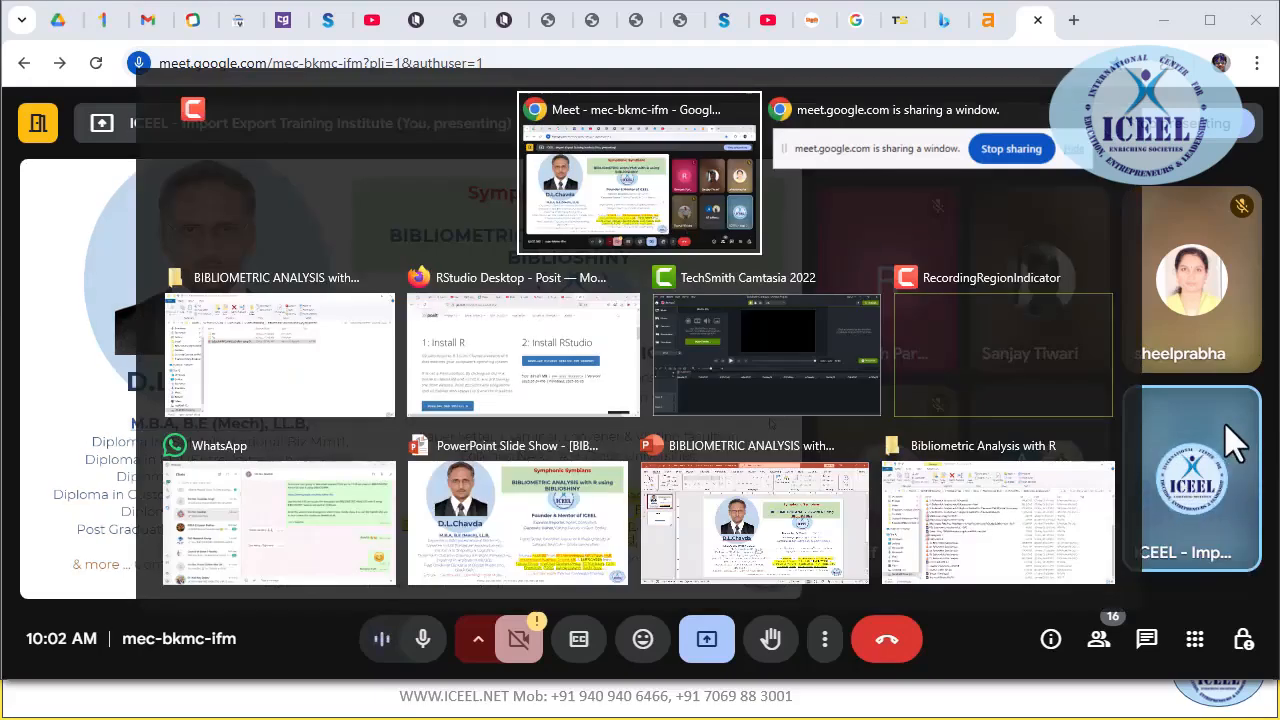
{"action": "key", "text": "Tab"}
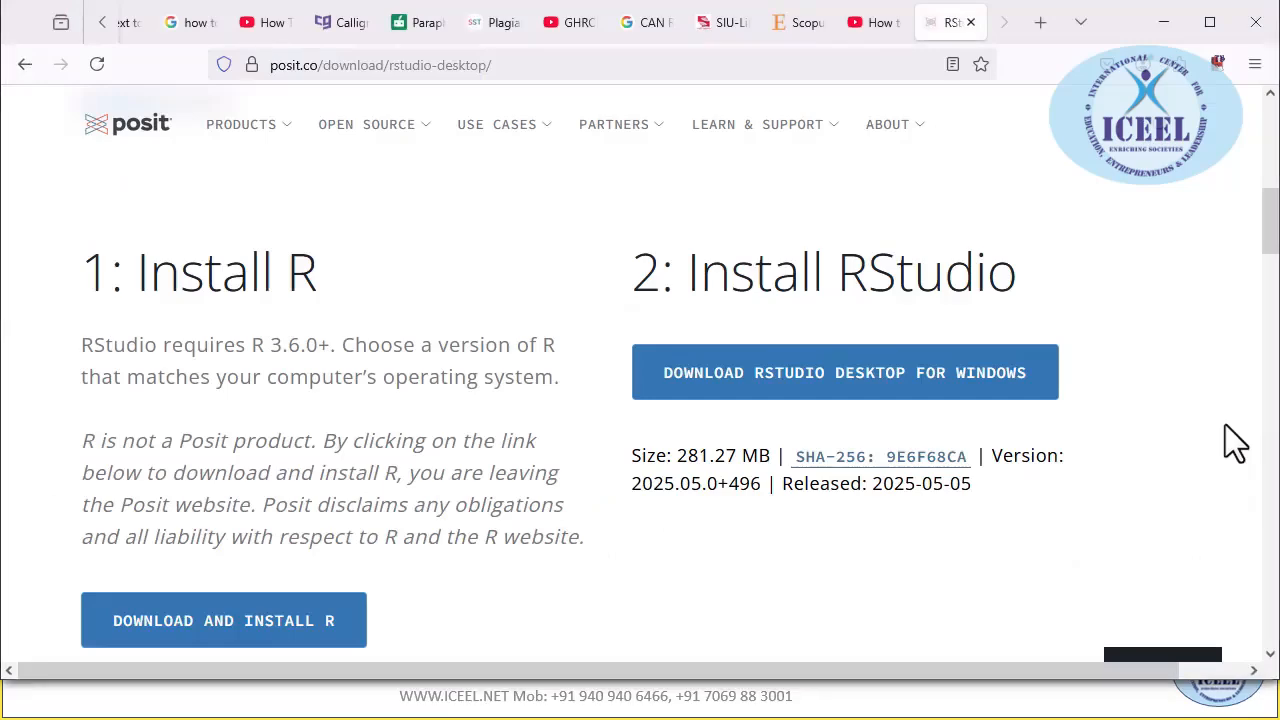
{"action": "key", "text": "alt+Tab"}
{"action": "key", "text": "Tab"}
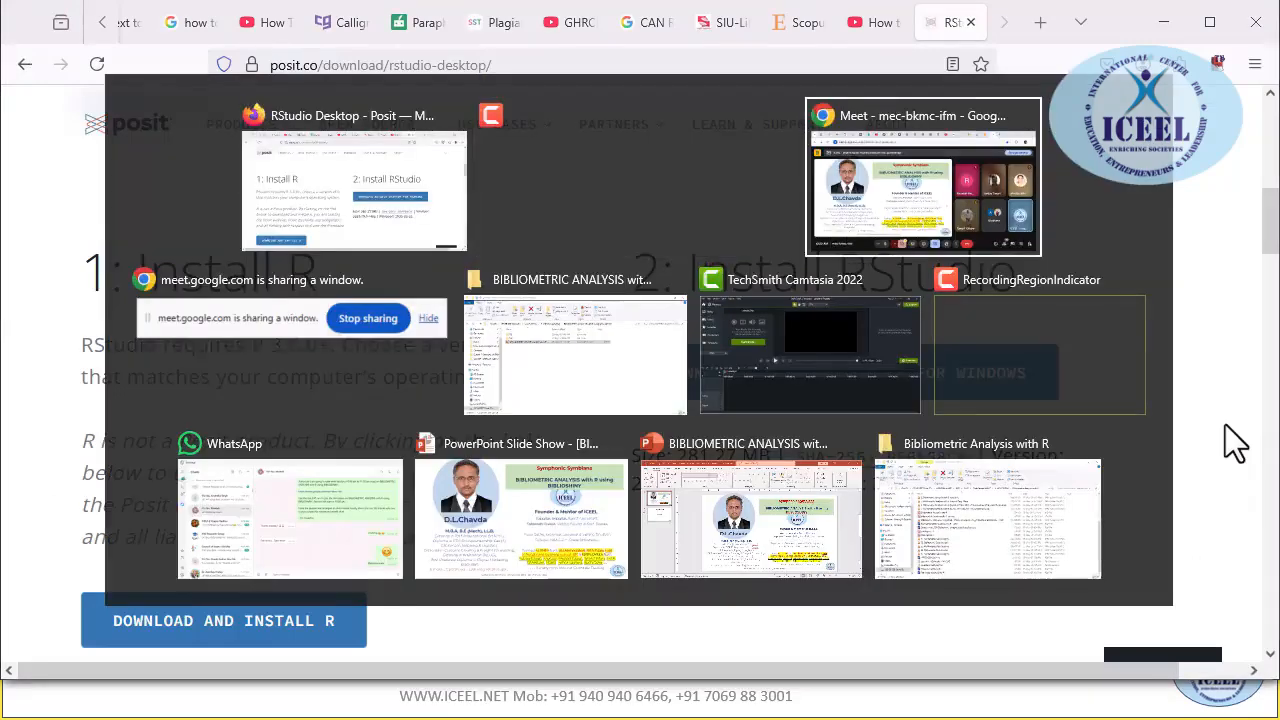
{"action": "key", "text": "alt+Tab"}
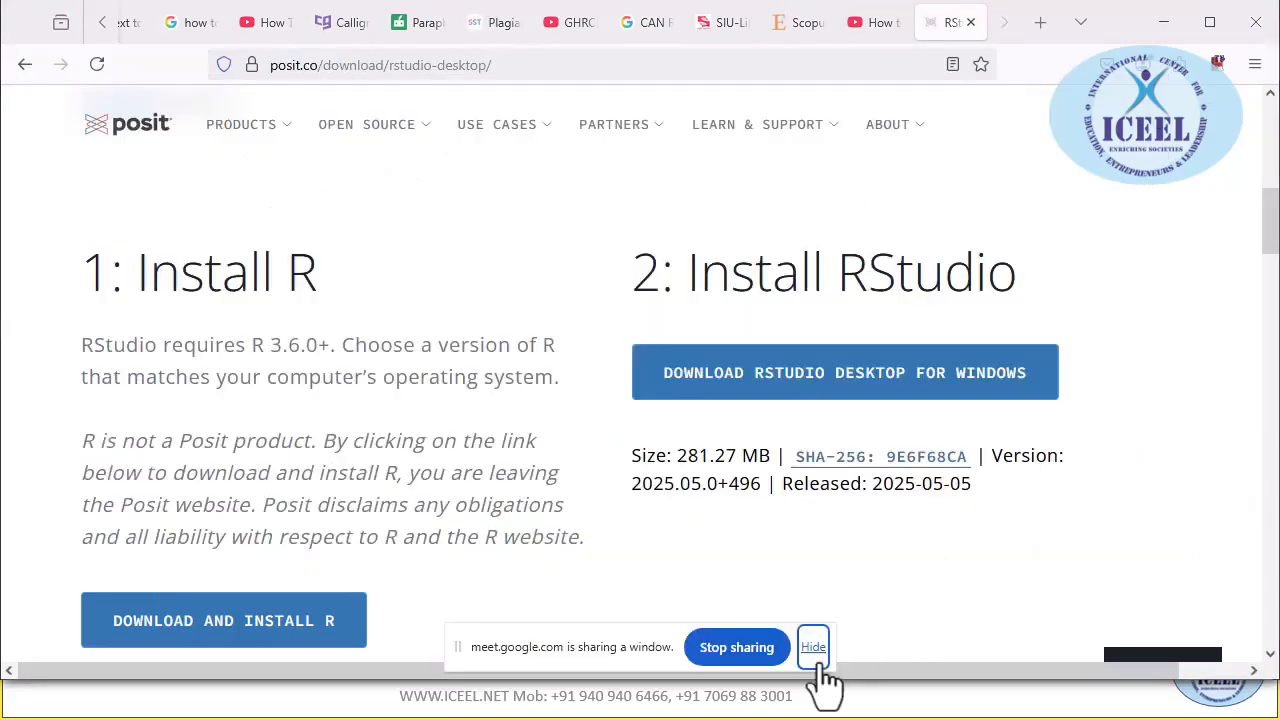
{"action": "left_click", "coordinate": [740, 650]}
{"action": "key", "text": "alt+Tab"}
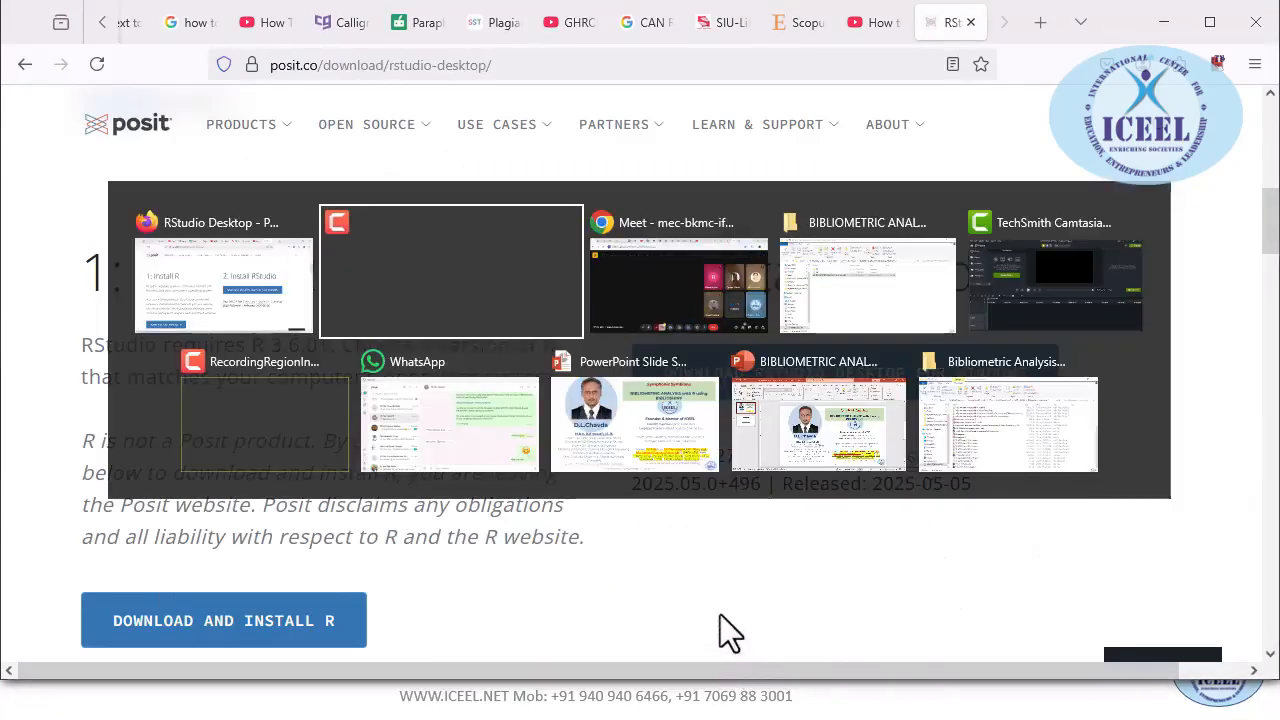
{"action": "key", "text": "Tab"}
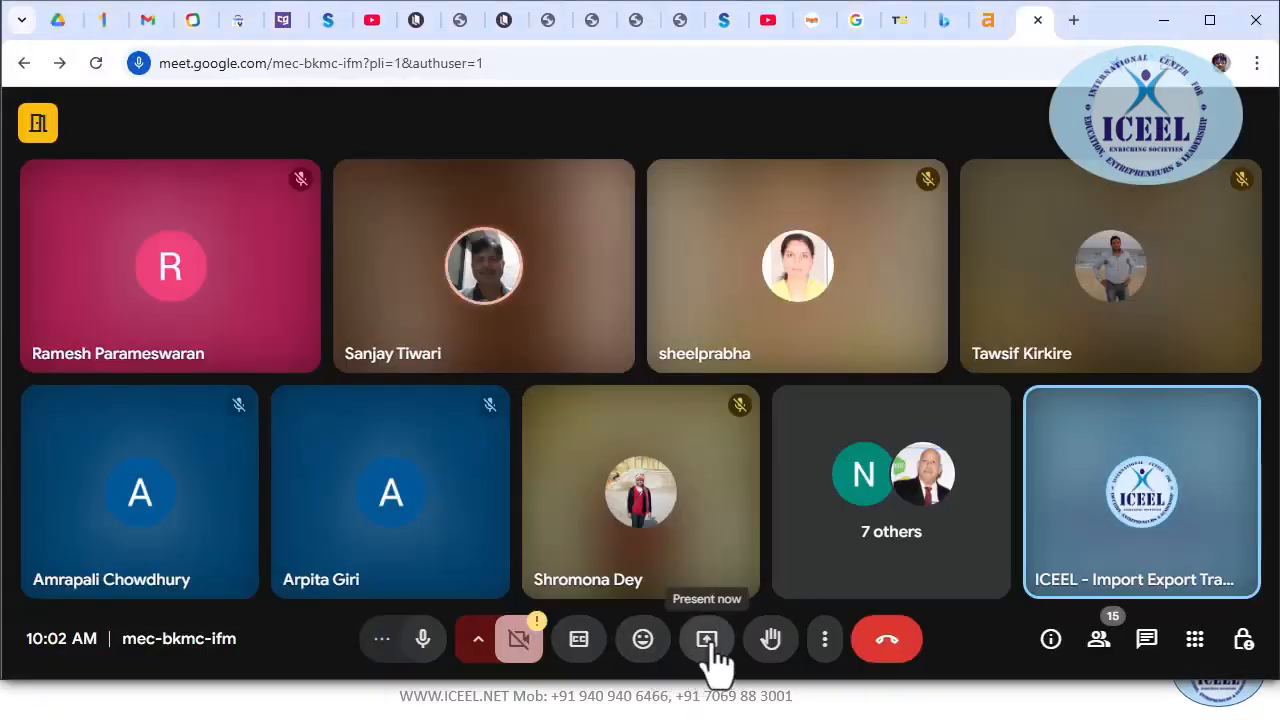
- Present the PowerPoint Slide Show window in the meeting
{"action": "left_click", "coordinate": [716, 648]}
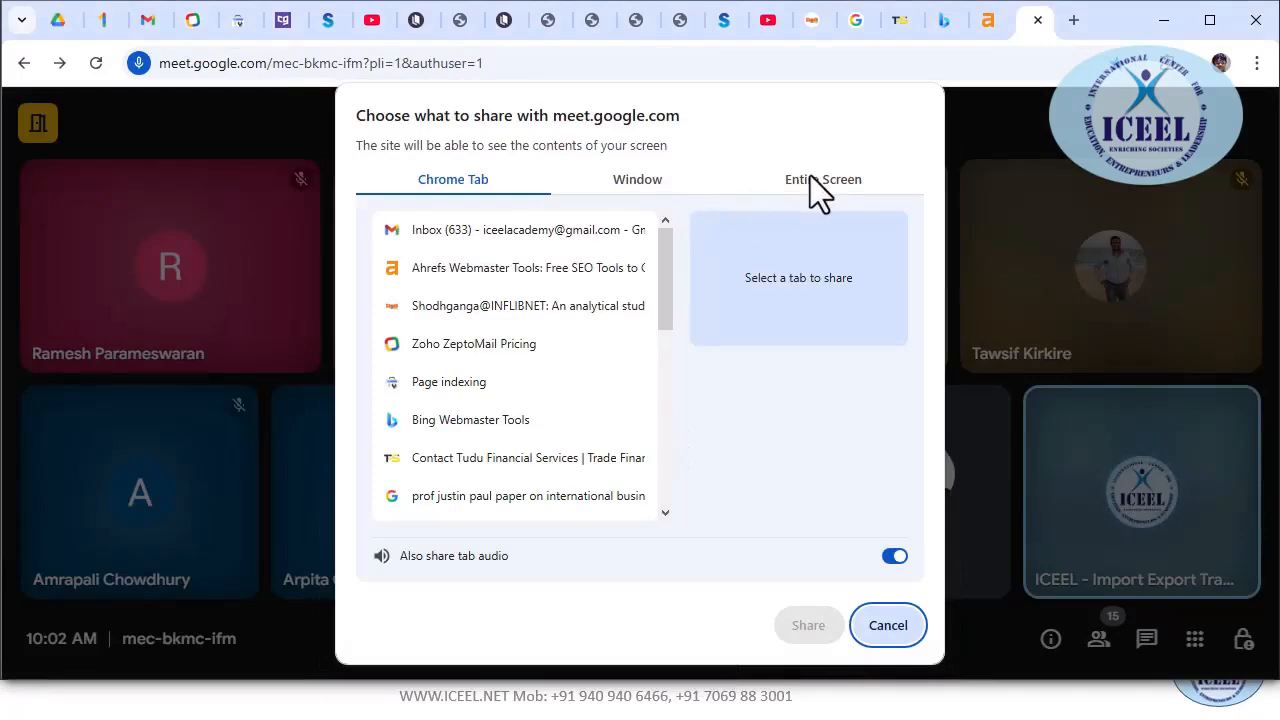
{"action": "left_click", "coordinate": [642, 181]}
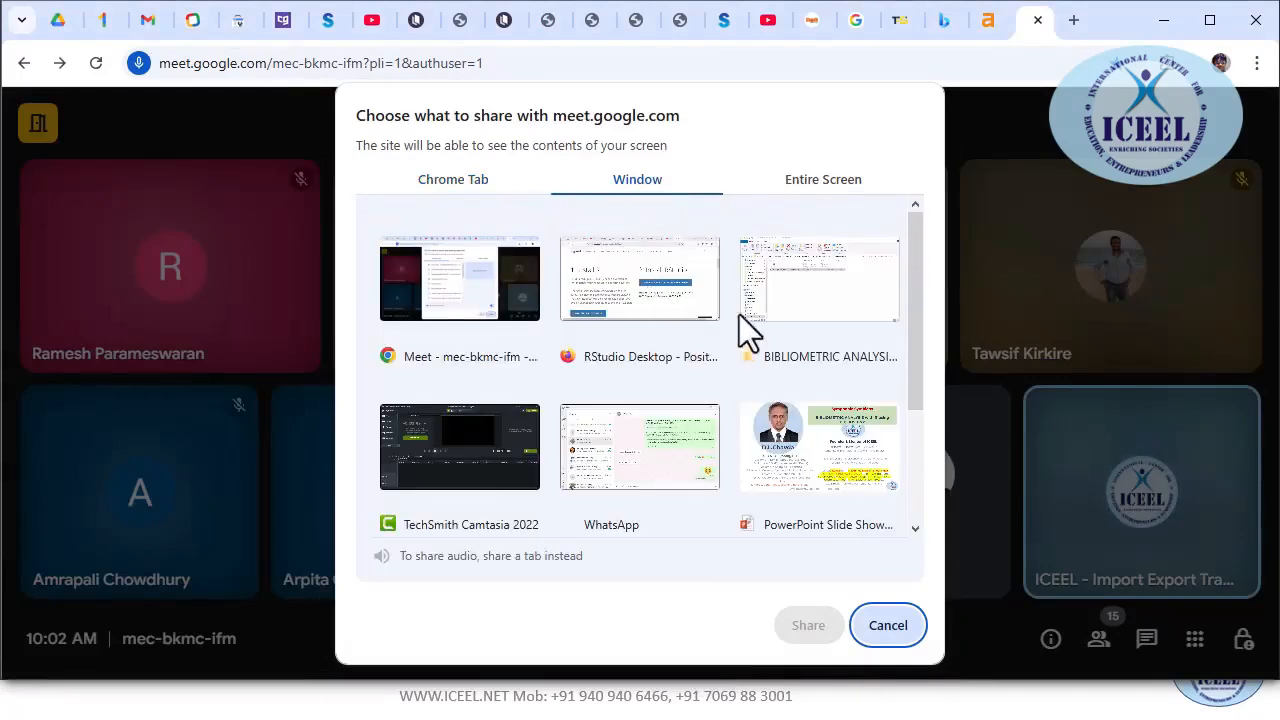
{"action": "left_click", "coordinate": [795, 445]}
{"action": "left_click", "coordinate": [810, 628]}
- Switch to the PowerPoint slide show and advance to the Link to Download slide
{"action": "key", "text": "alt+Tab"}
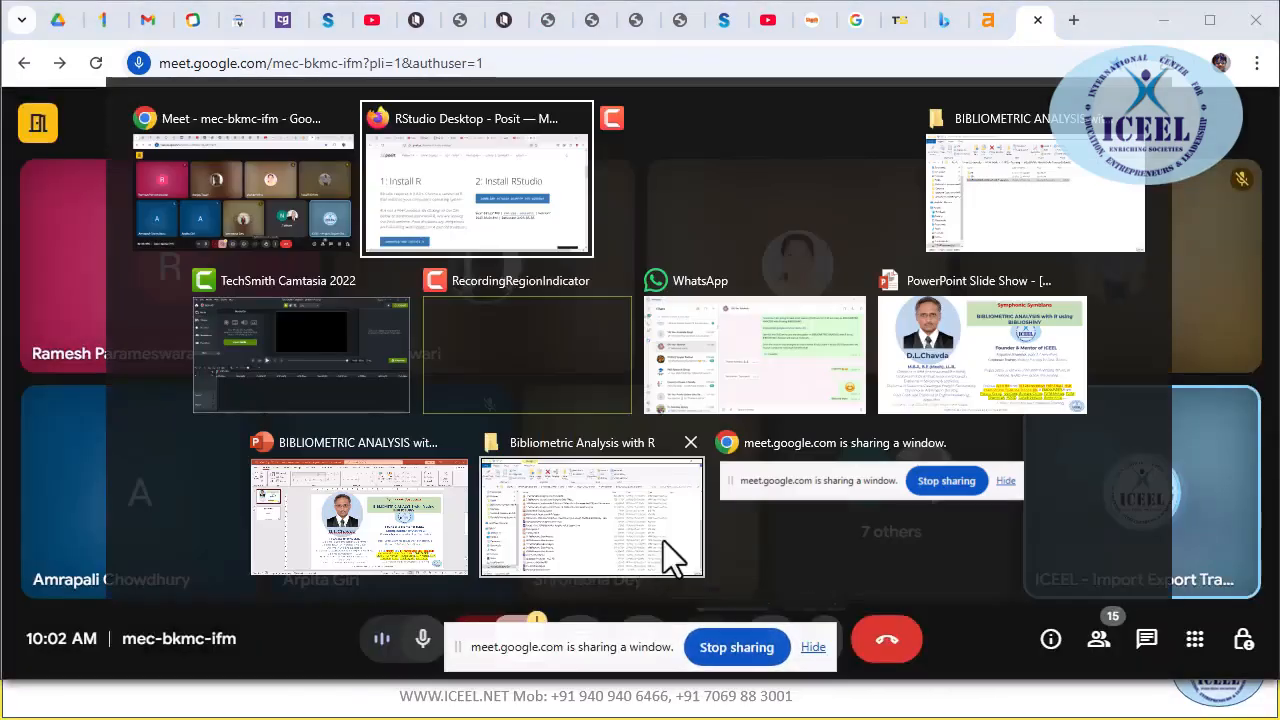
{"action": "key", "text": "Tab"}
{"action": "left_click", "coordinate": [926, 350]}
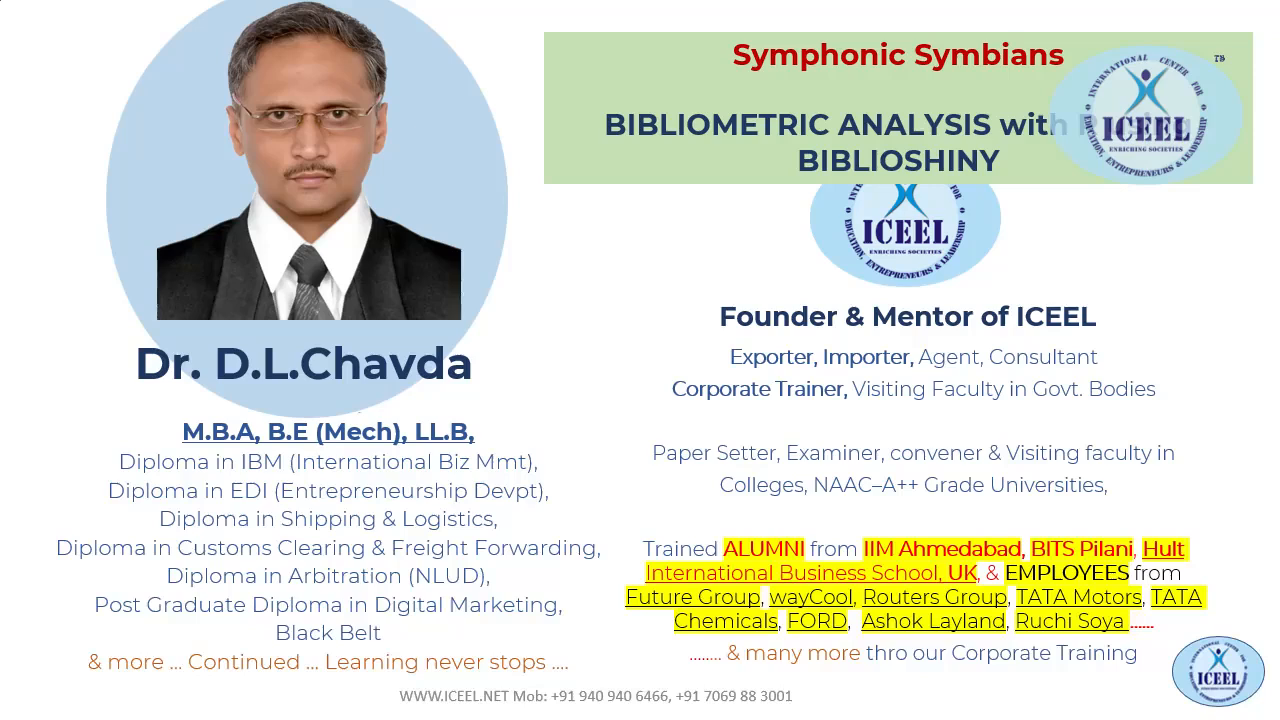
{"action": "key", "text": "Right"}
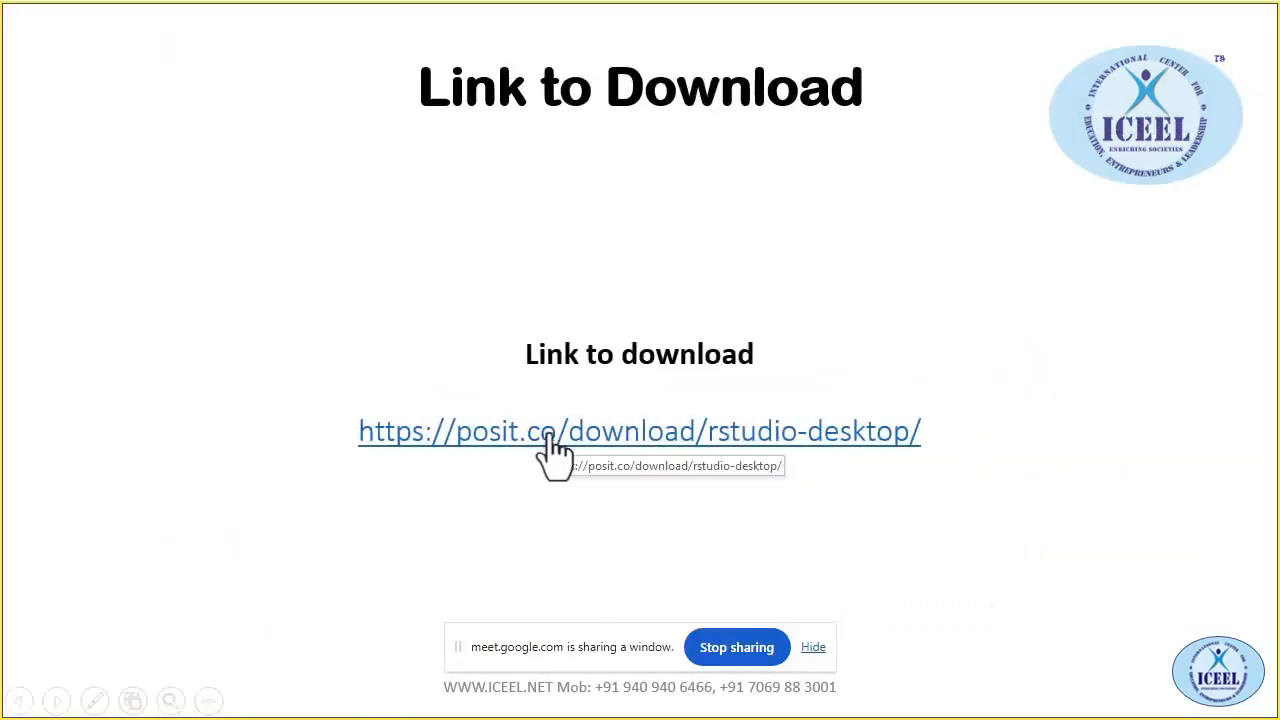
- Switch to the Google Meet call and check how the Link to Download slide is being presented
{"action": "key", "text": "alt+Tab"}
{"action": "key", "text": "alt+Tab"}
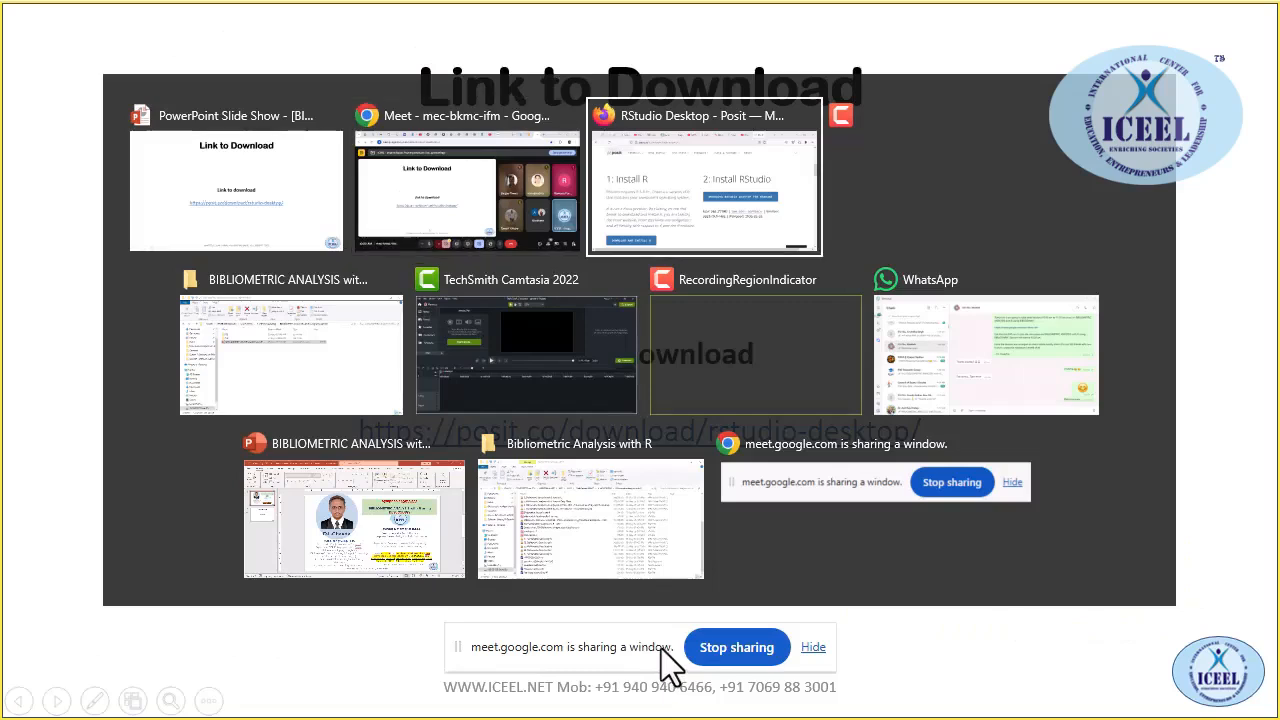
{"action": "key", "text": "alt+Tab"}
{"action": "key", "text": "alt+Tab"}
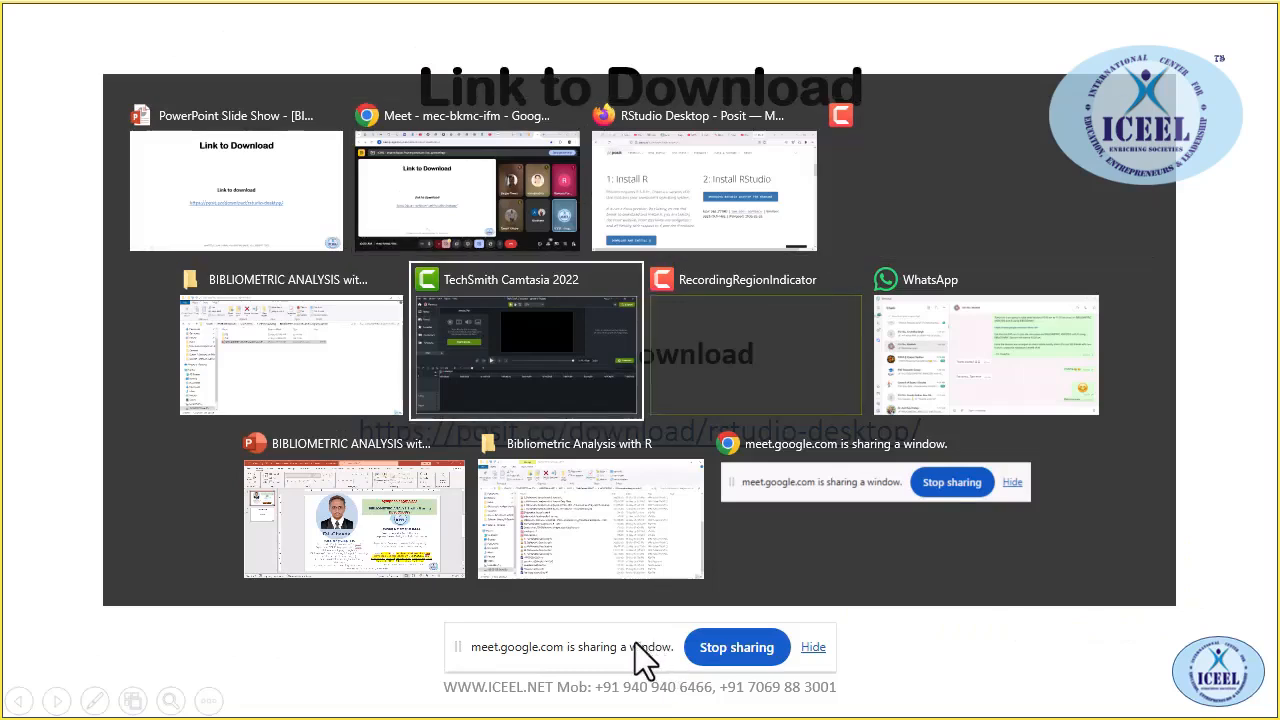
{"action": "key", "text": "alt+Tab"}
{"action": "key", "text": "alt+Tab"}
{"action": "key", "text": "alt+Tab"}
{"action": "key", "text": "alt+Tab"}
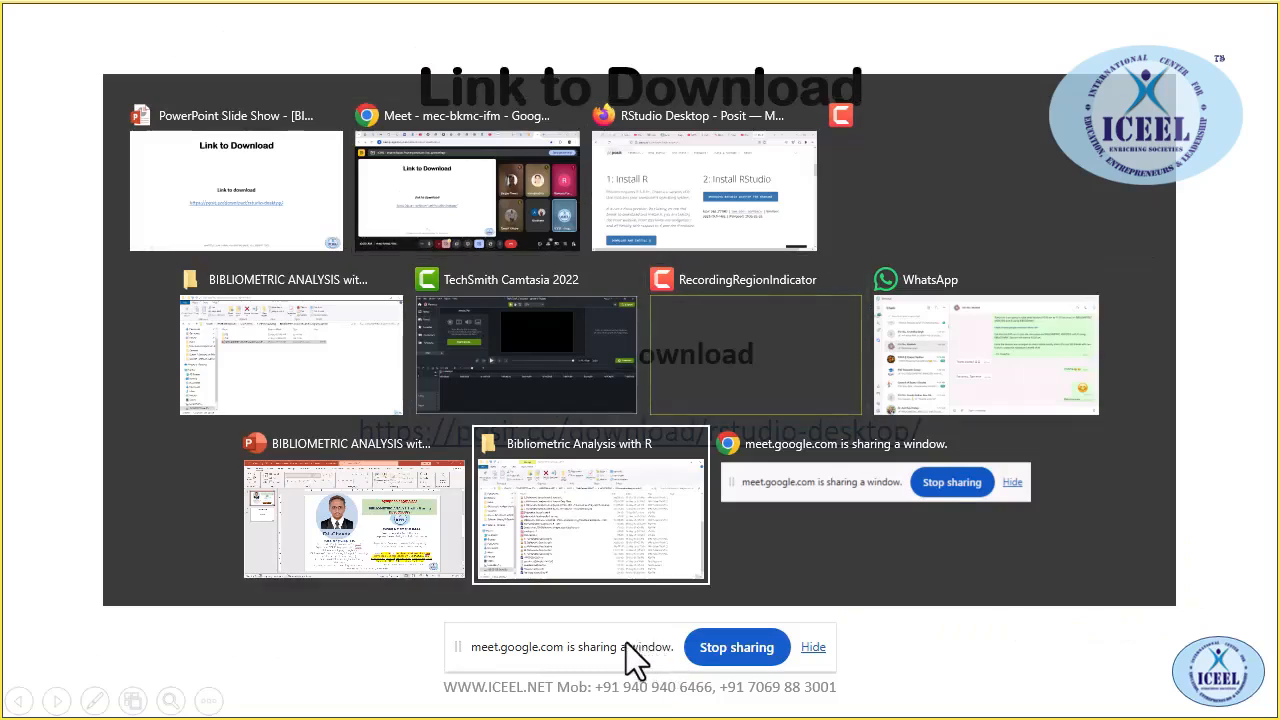
{"action": "left_click", "coordinate": [500, 203]}
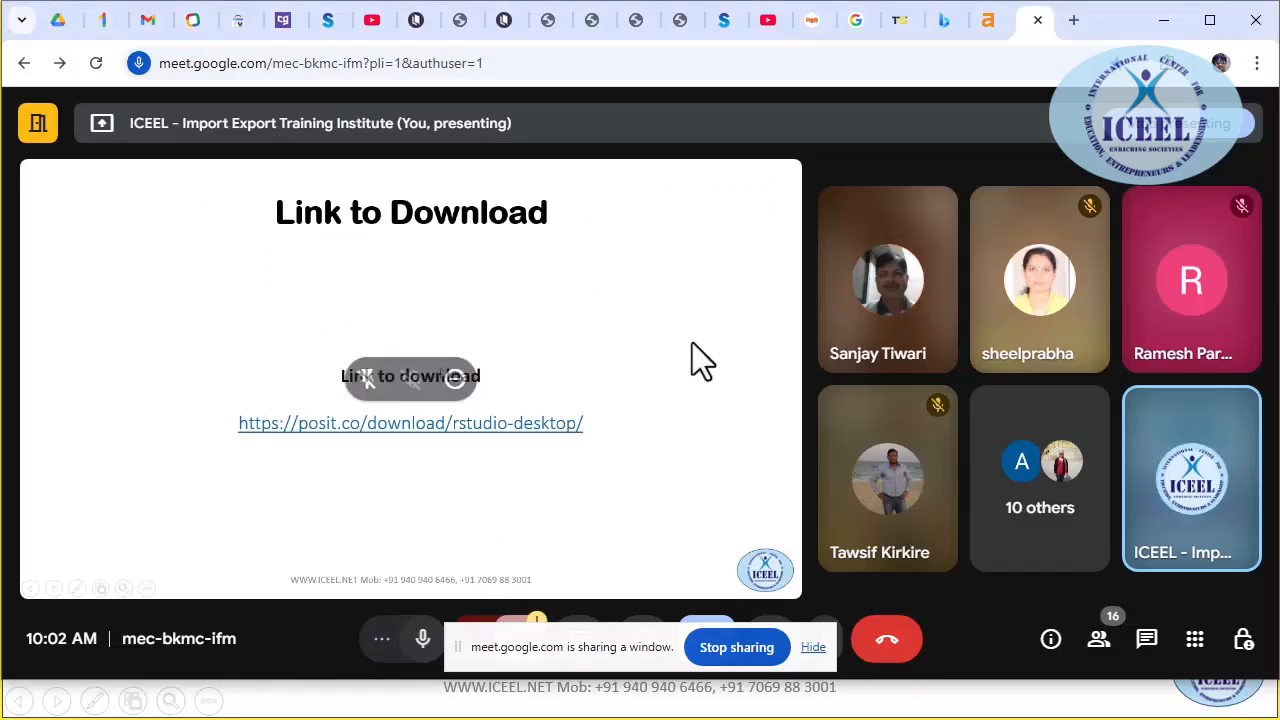
- Switch to the RStudio Desktop download page in Firefox and select its full address for copying
{"action": "key", "text": "alt+Tab"}
{"action": "key", "text": "alt+Tab"}
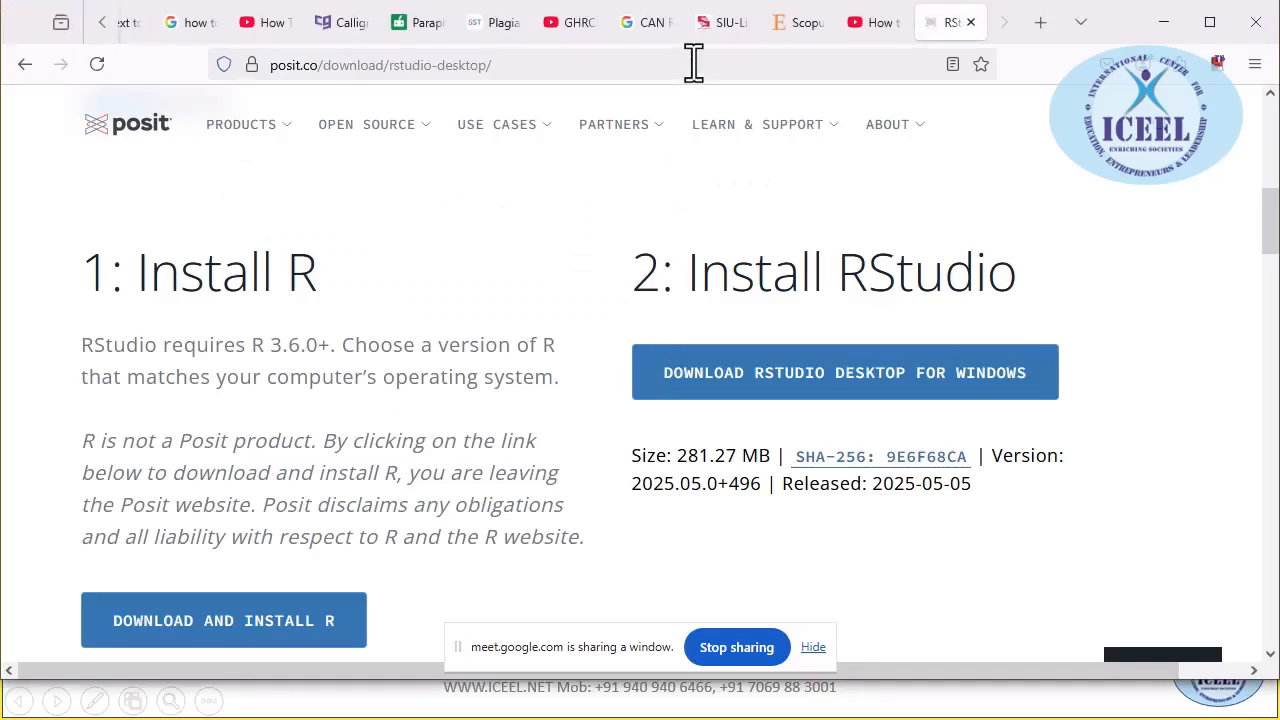
{"action": "left_click", "coordinate": [691, 63]}
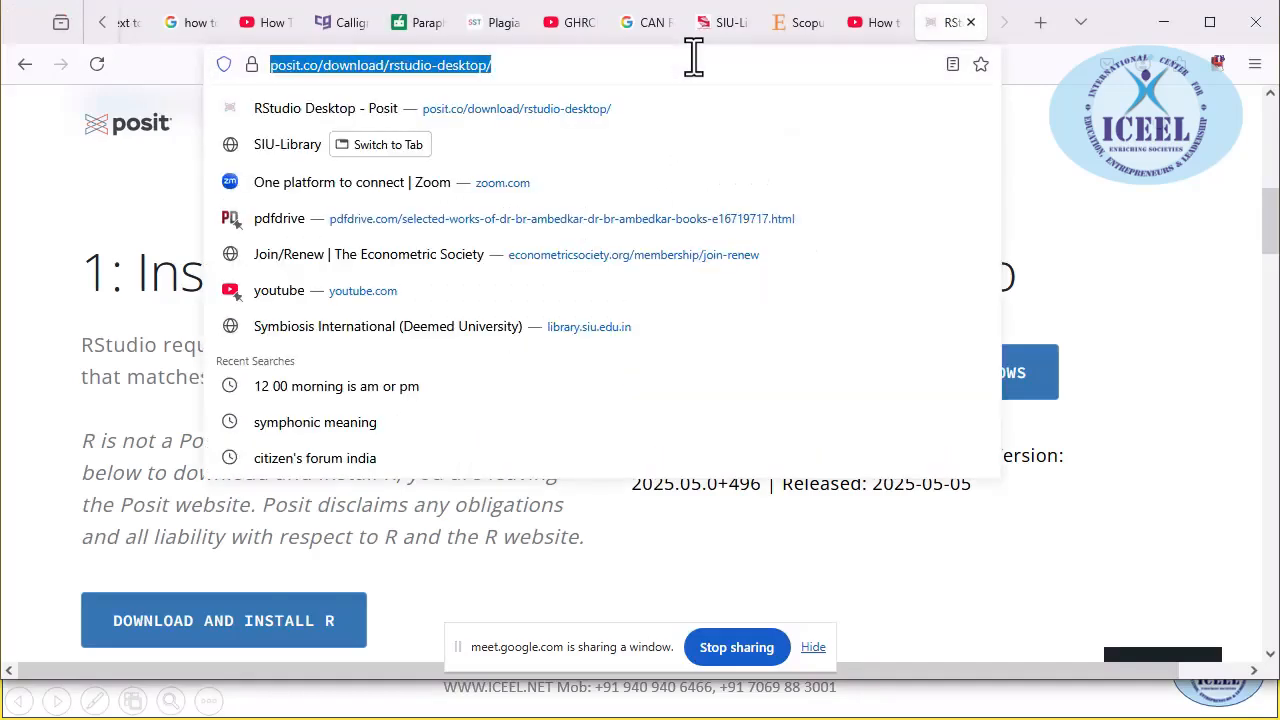
- Switch to WhatsApp and send the RStudio download link in the open chat with the note "download it. we are going to do practice on it"
{"action": "key", "text": "alt+Tab"}
{"action": "key", "text": "alt+Tab"}
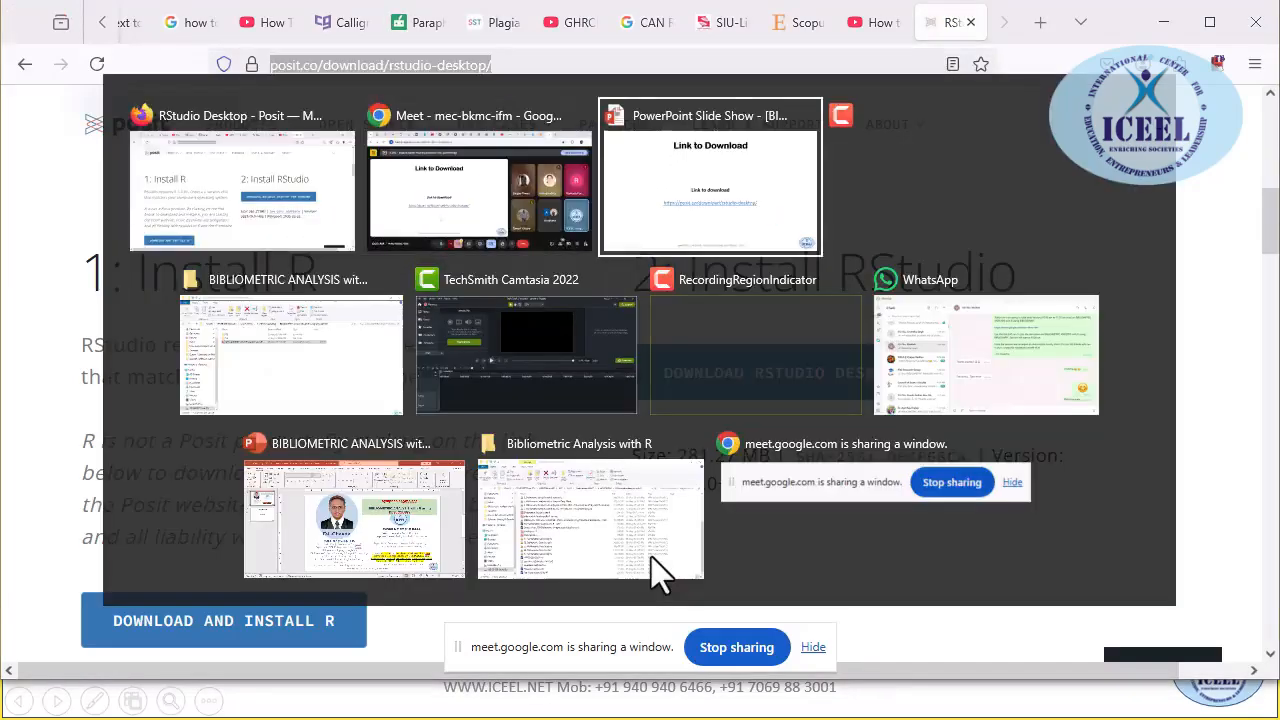
{"action": "key", "text": "alt+Tab"}
{"action": "key", "text": "alt+Tab"}
{"action": "key", "text": "alt+Tab"}
{"action": "key", "text": "alt+Tab"}
{"action": "key", "text": "alt+Tab"}
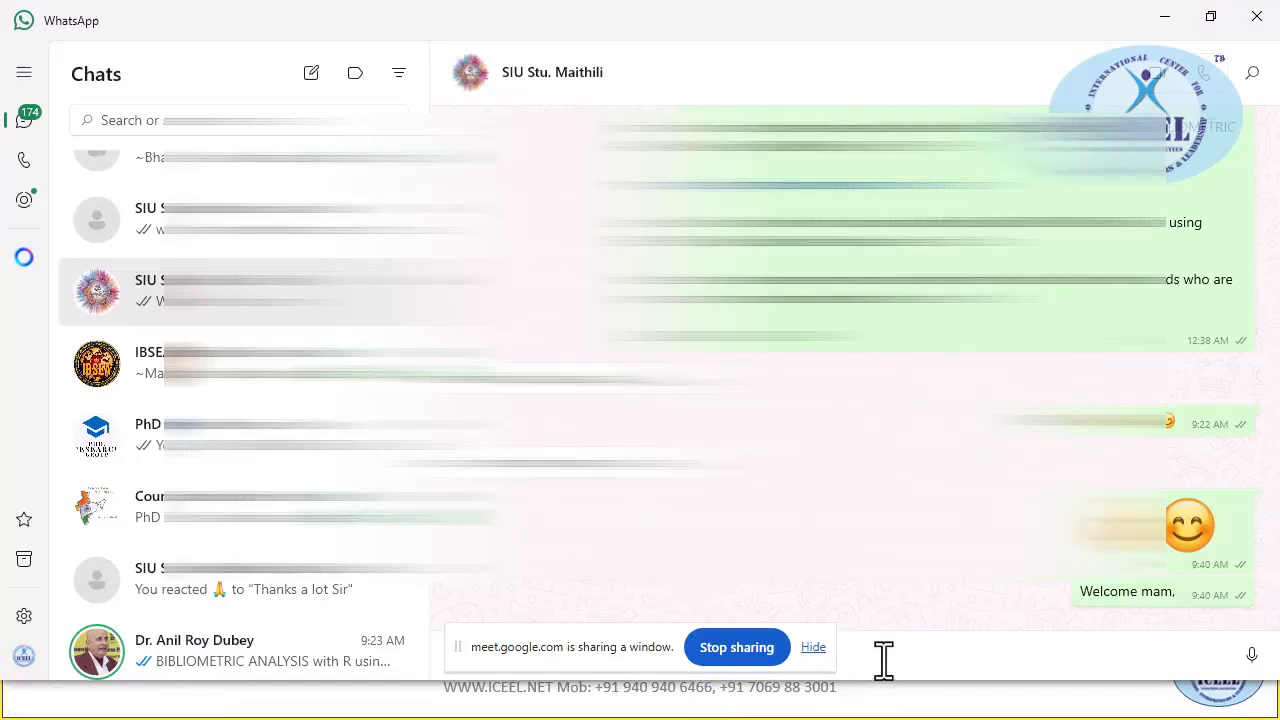
{"action": "key", "text": "ctrl+v"}
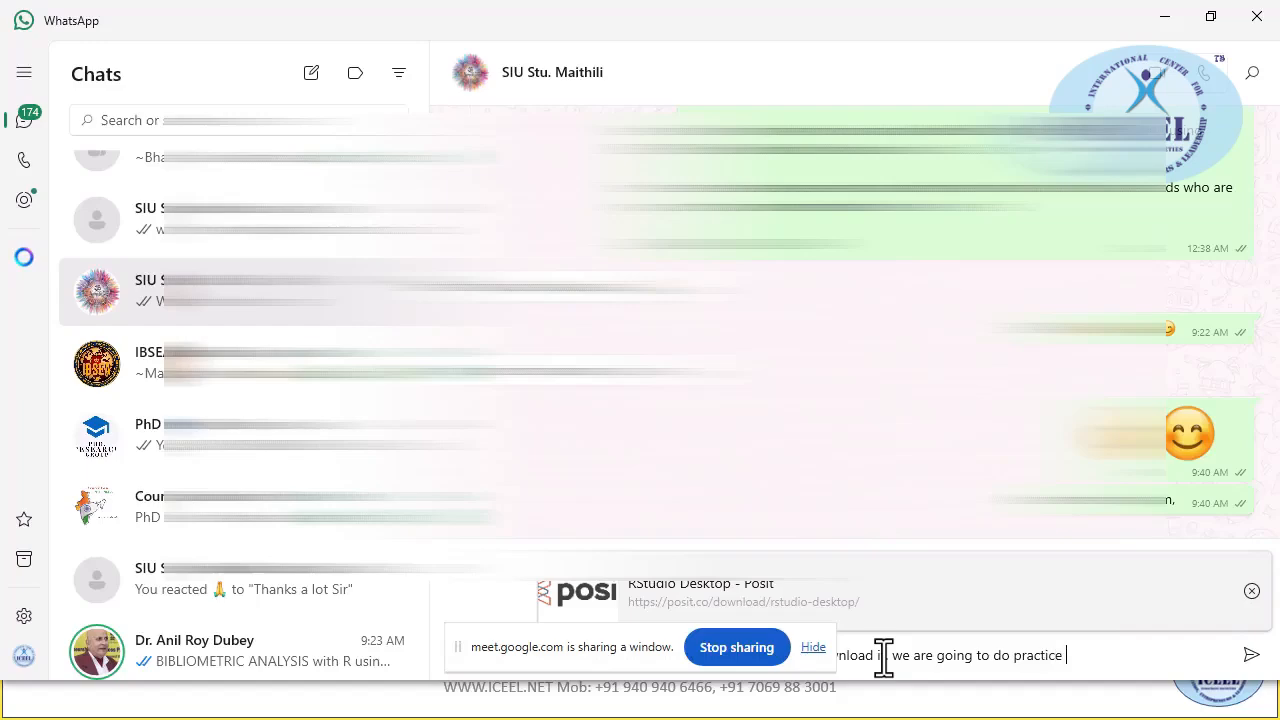
{"action": "key", "text": "ctrl+a"}
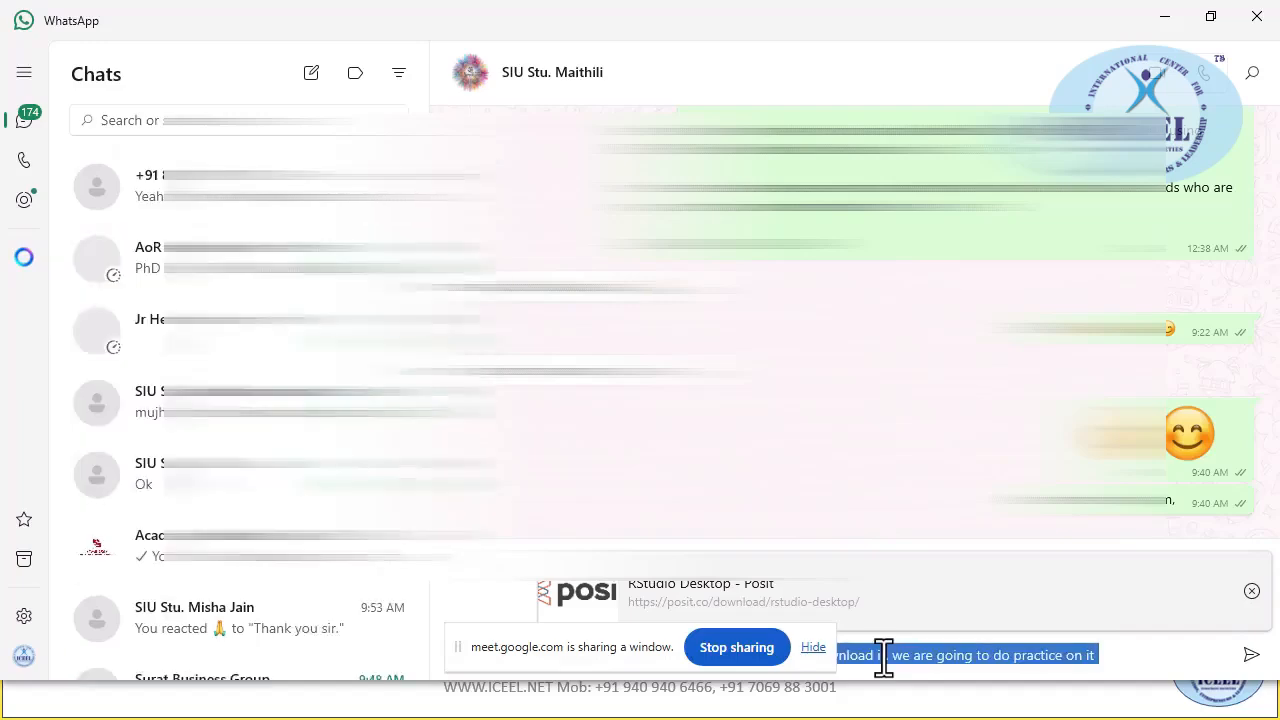
{"action": "key", "text": "Return"}
- Switch to Google Meet and post the same RStudio download link and note in the in-call messages
{"action": "key", "text": "alt+Tab"}
{"action": "key", "text": "alt+Tab"}
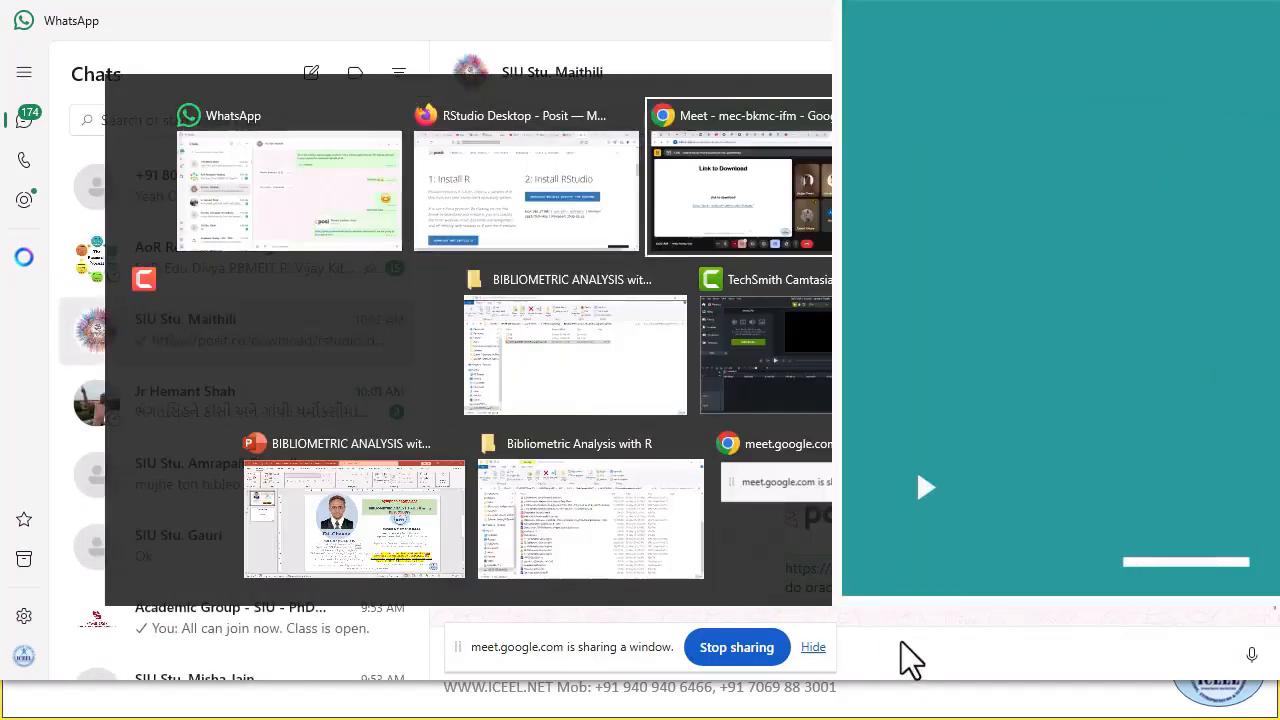
{"action": "left_click", "coordinate": [1145, 640]}
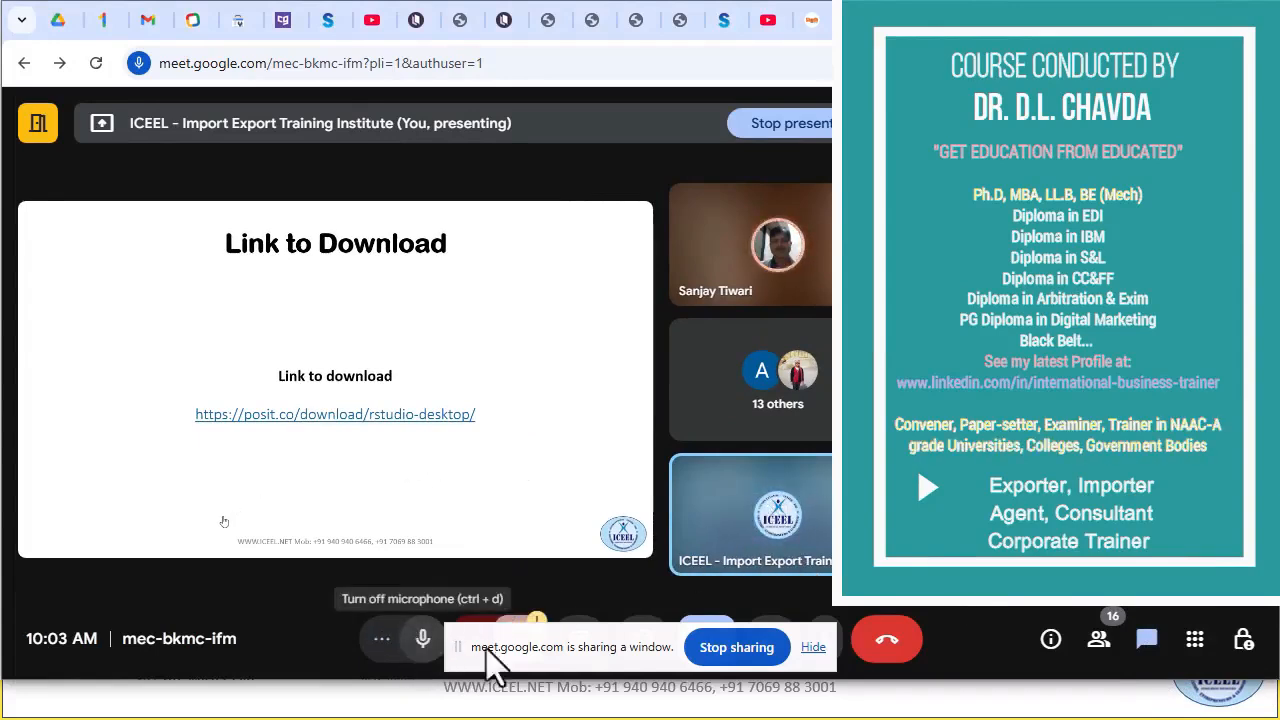
- Hide the window-sharing notice and stop presenting the slide show in the meeting
{"action": "left_click", "coordinate": [812, 648]}
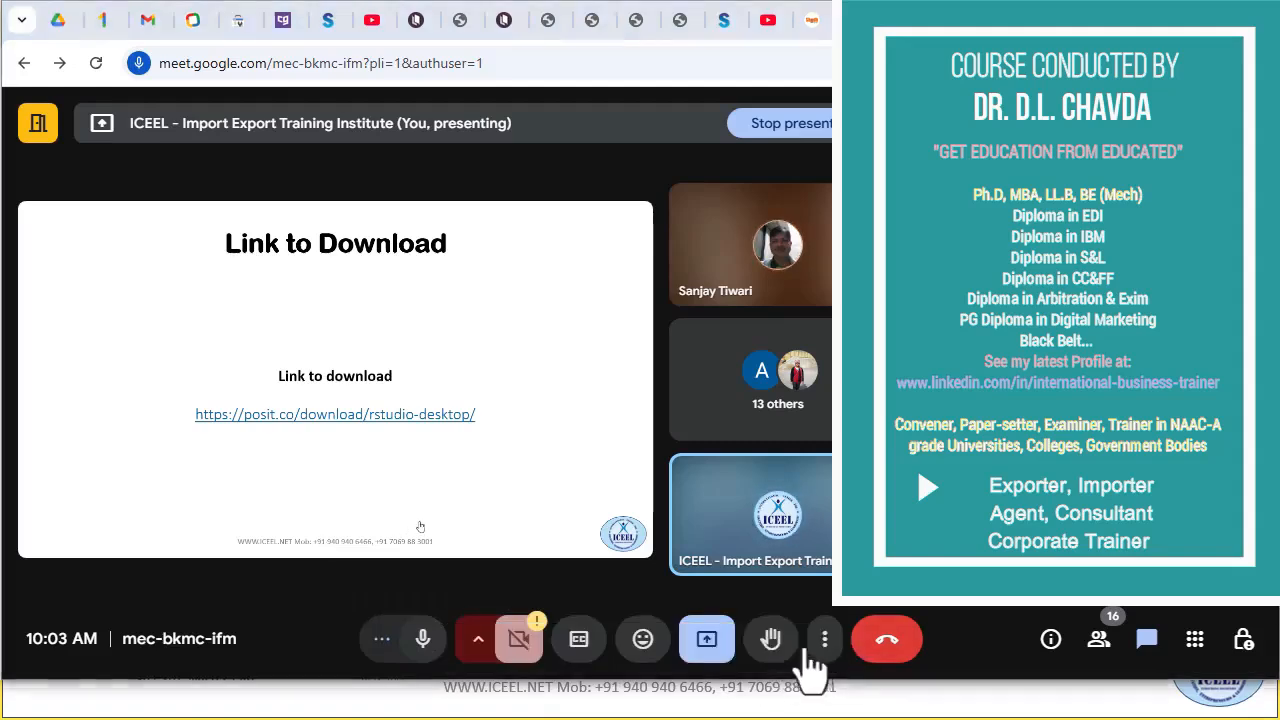
{"action": "left_click", "coordinate": [716, 640]}
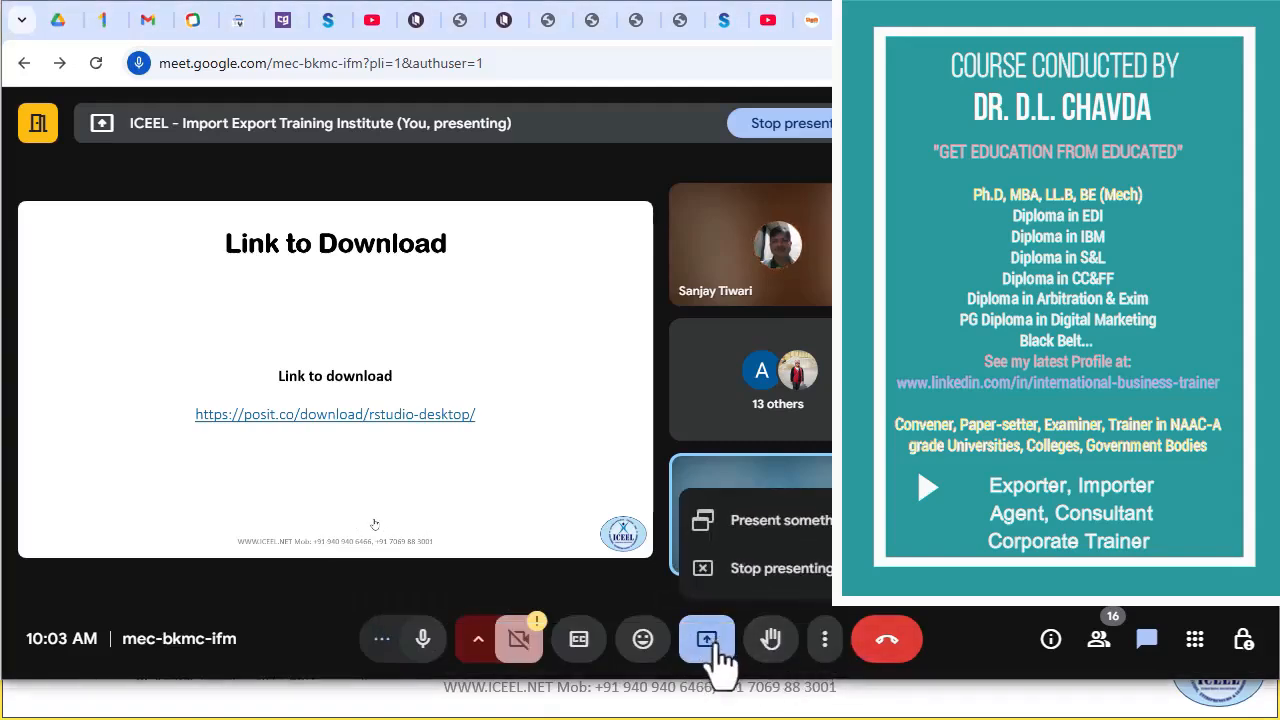
{"action": "left_click", "coordinate": [757, 577]}
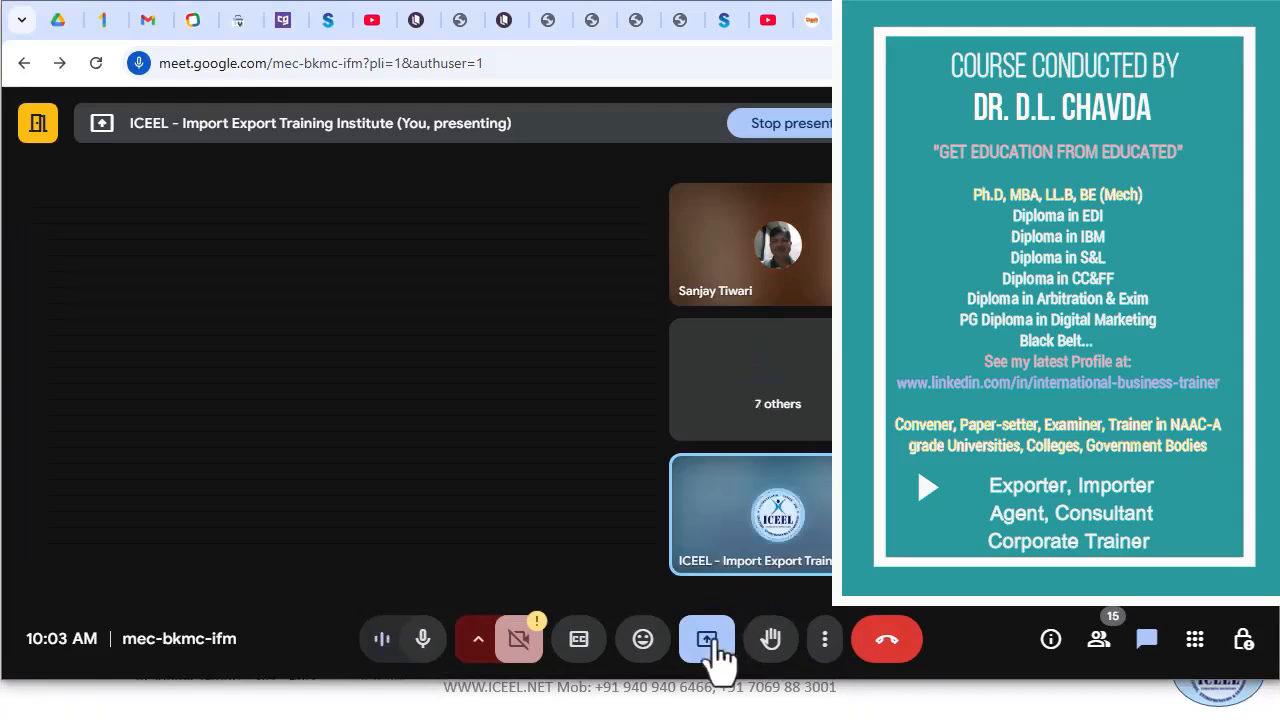
- Present the entire screen in the meeting
{"action": "left_click", "coordinate": [707, 640]}
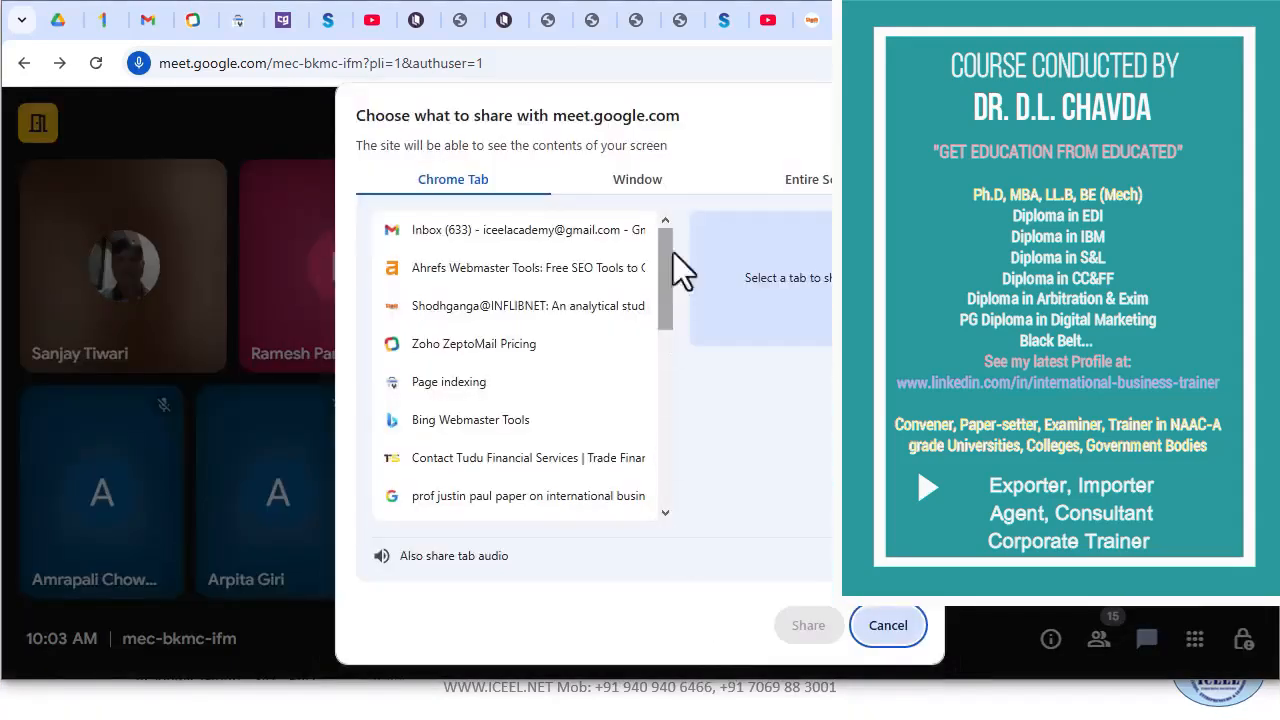
{"action": "left_click", "coordinate": [642, 186]}
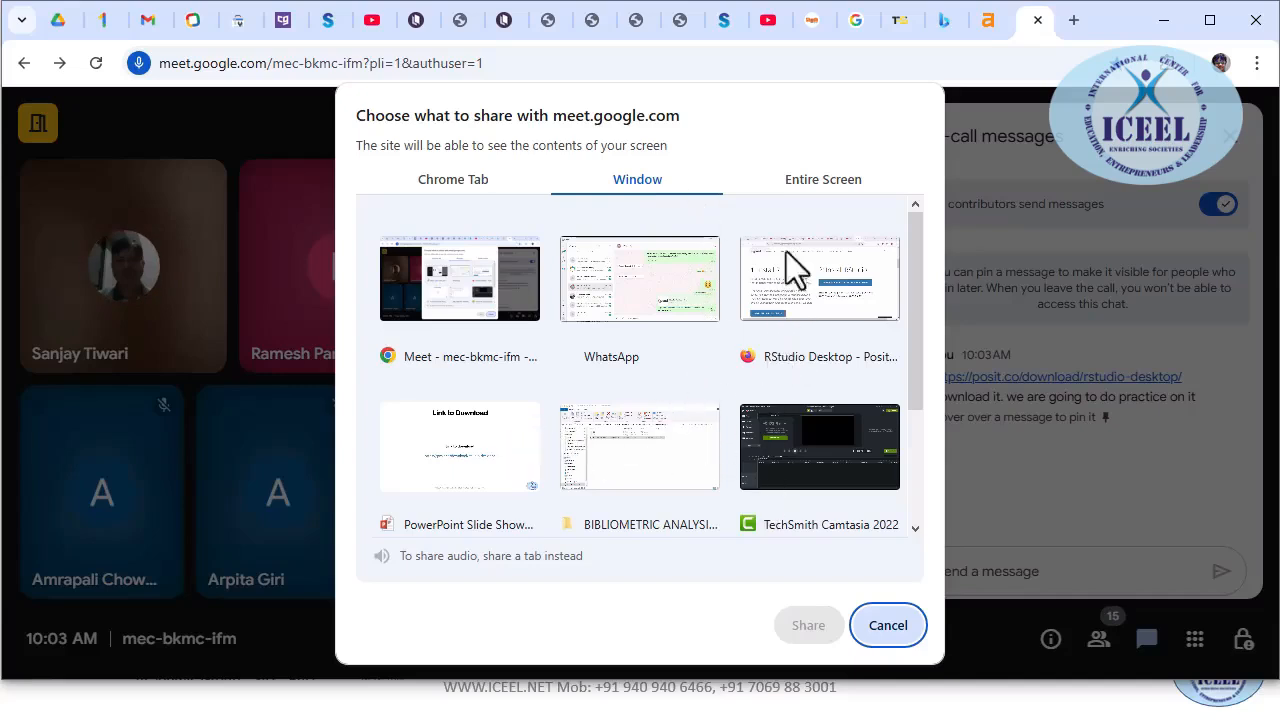
{"action": "left_click", "coordinate": [822, 179]}
{"action": "left_click", "coordinate": [495, 350]}
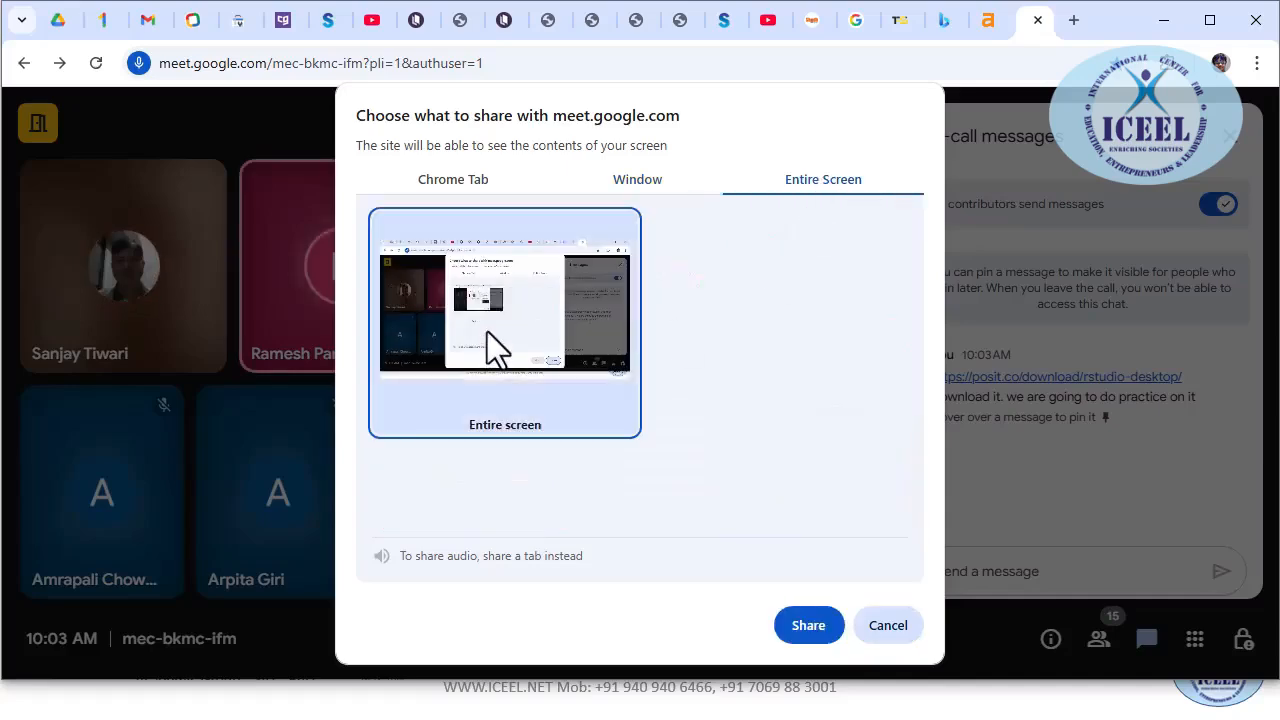
{"action": "left_click", "coordinate": [806, 626]}
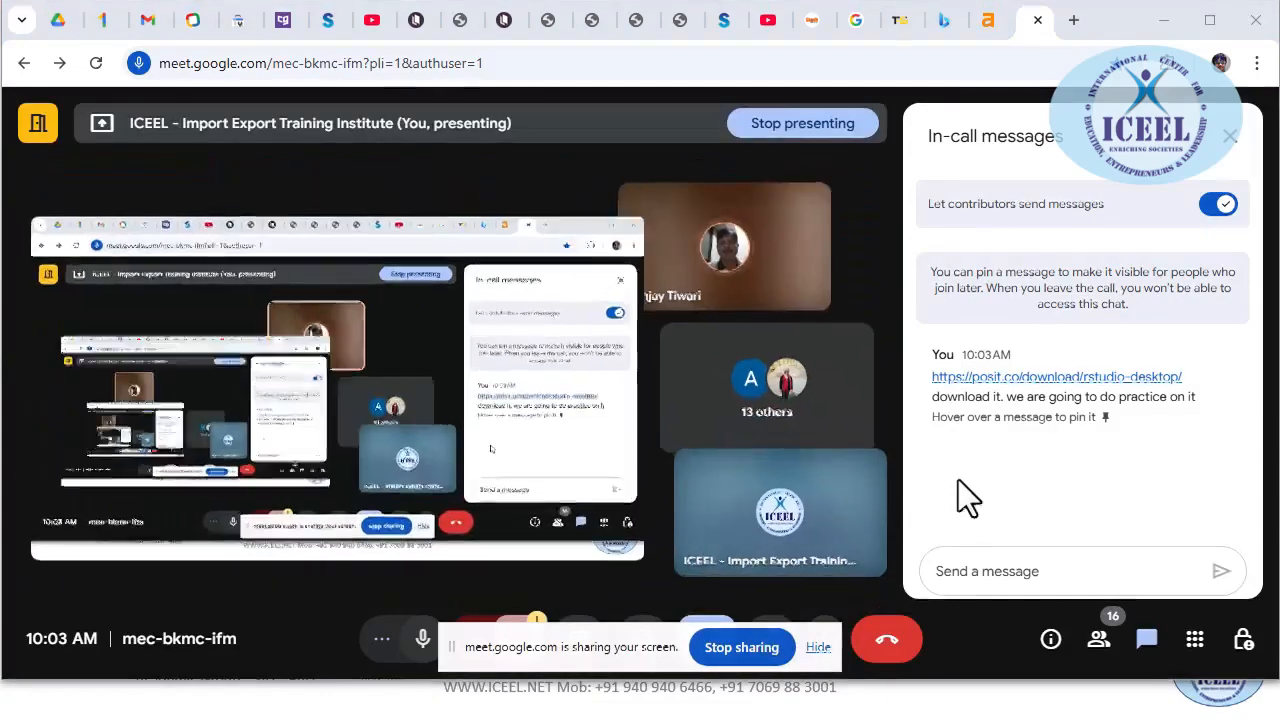
- Switch to WhatsApp, copy the text of the RStudio download message and delete that message from the open chat
{"action": "key", "text": "alt+Tab"}
{"action": "key", "text": "alt+Tab"}
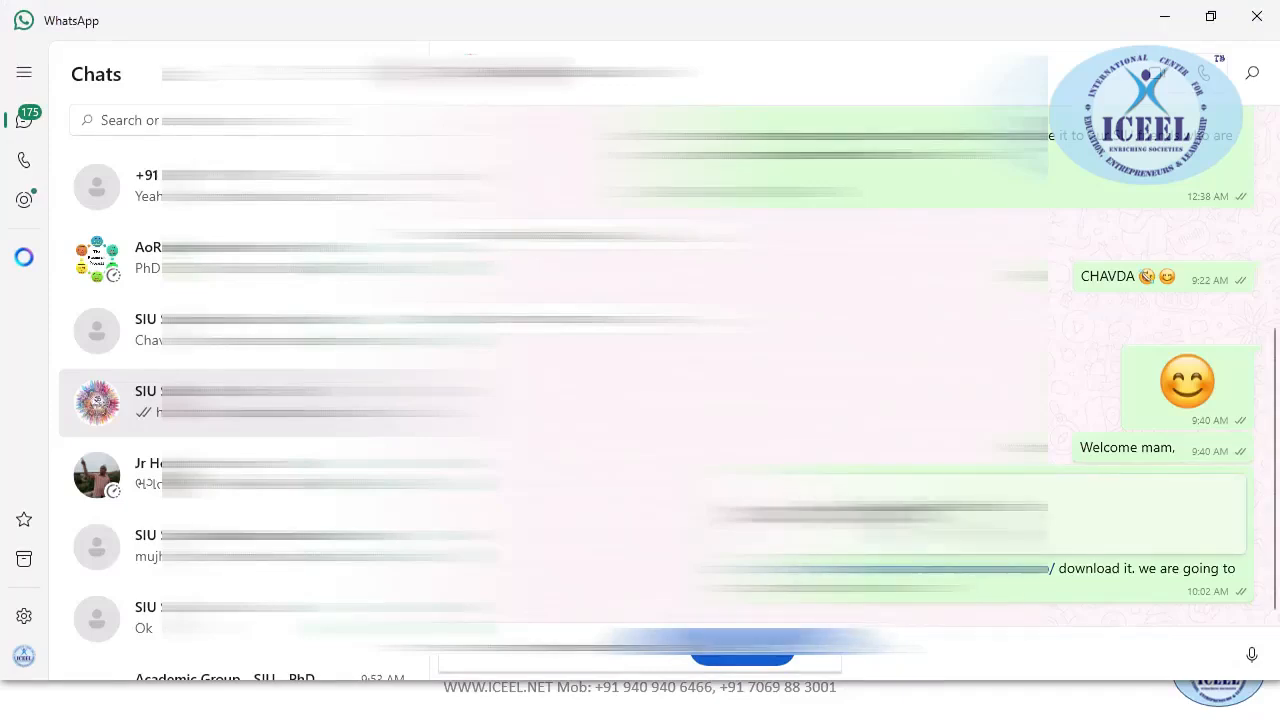
{"action": "triple_click", "coordinate": [1090, 570]}
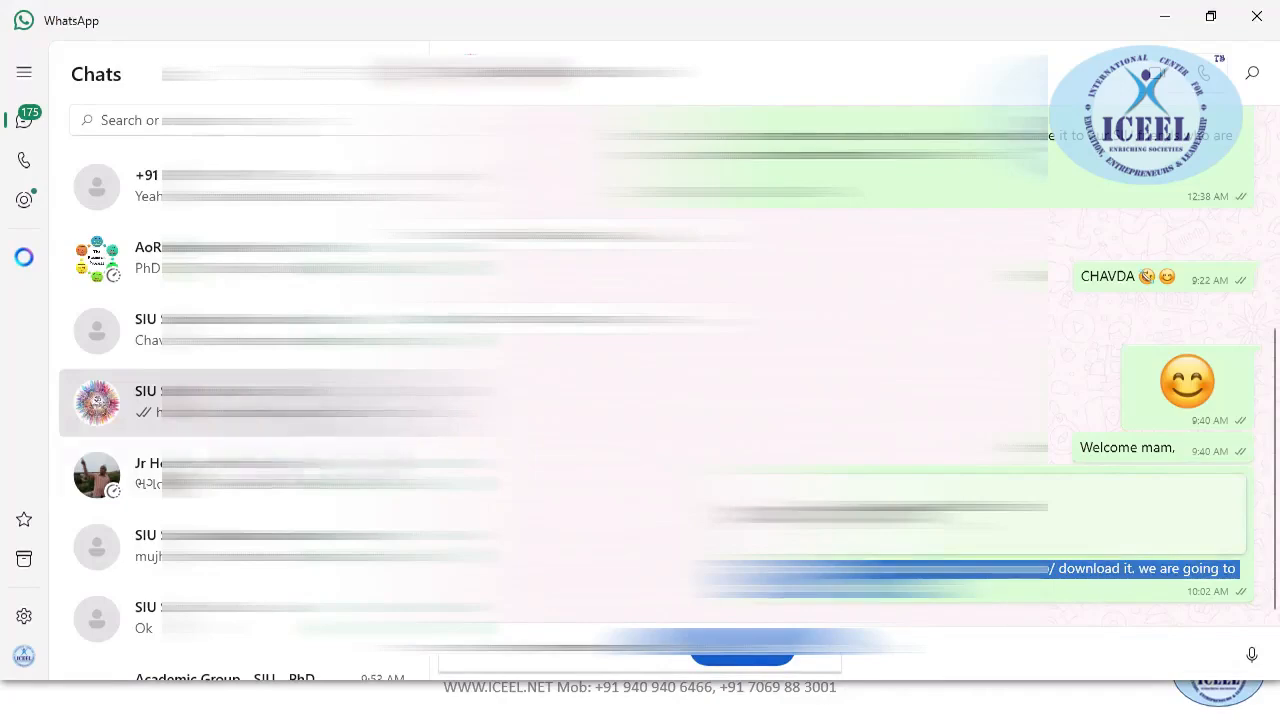
{"action": "right_click", "coordinate": [850, 571]}
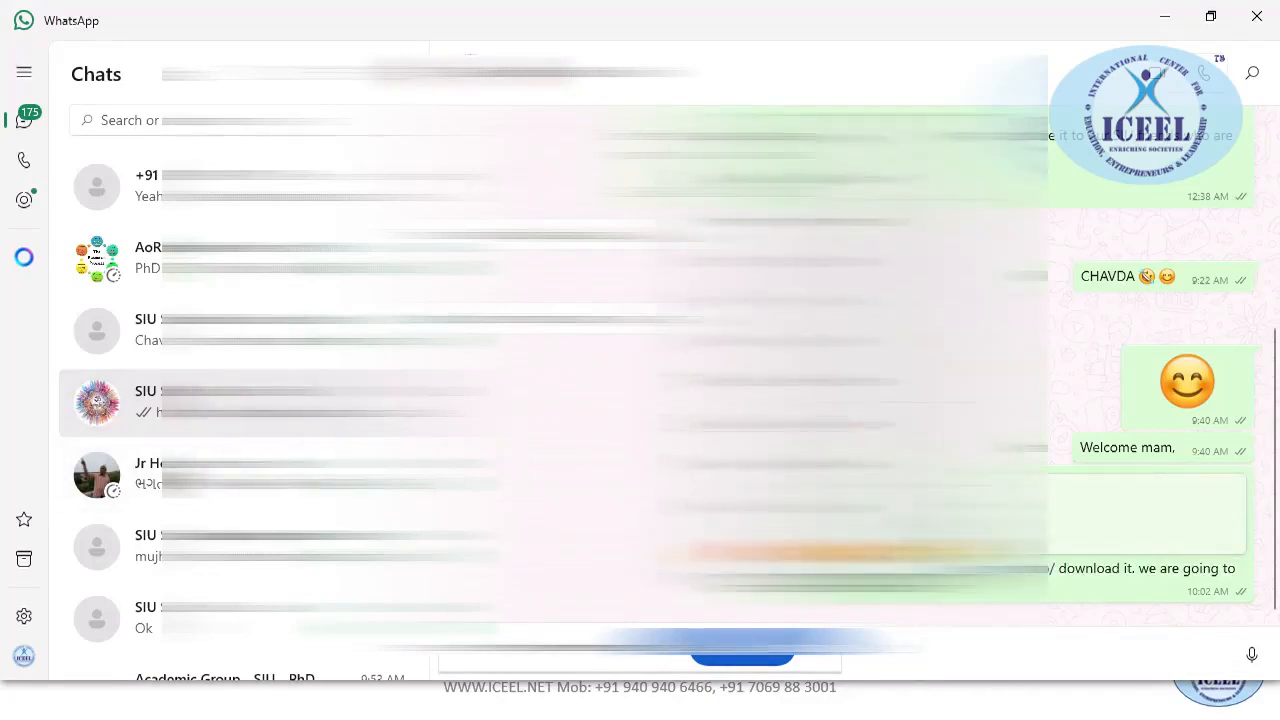
{"action": "left_click", "coordinate": [830, 388]}
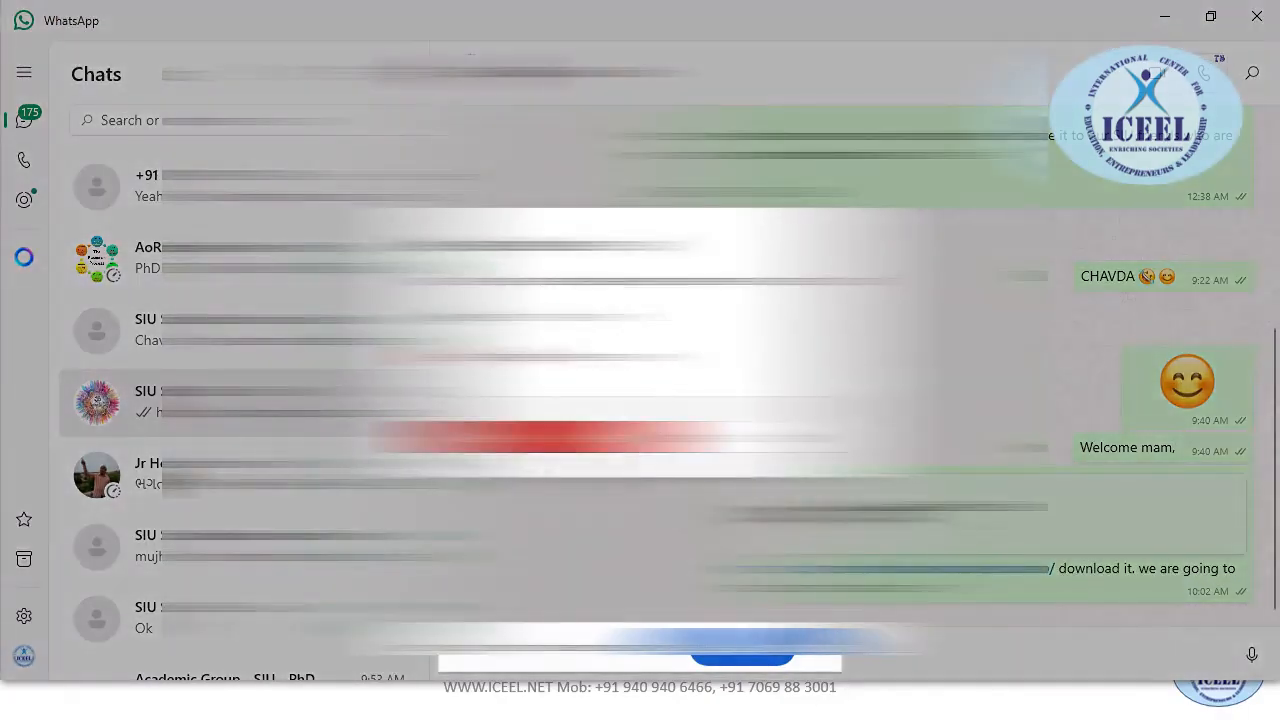
{"action": "left_click", "coordinate": [500, 437]}
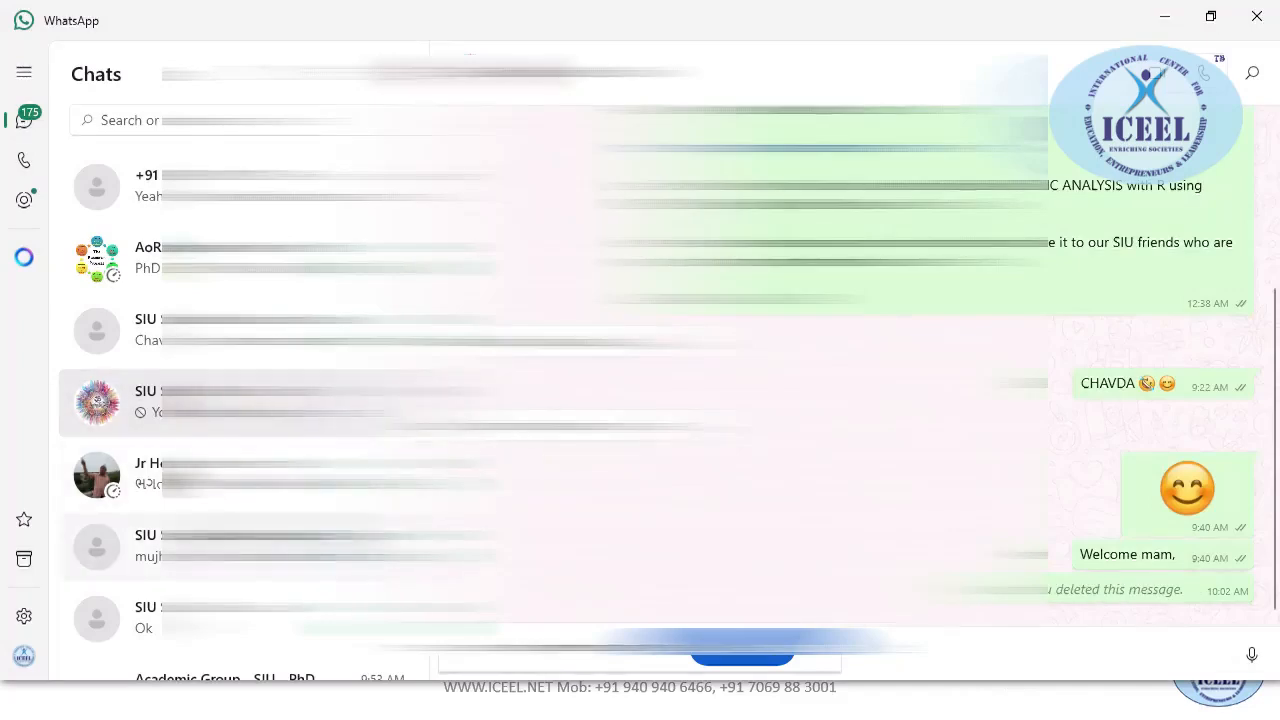
- Send the copied RStudio download link and practice note in the Academic Group chat
{"action": "scroll", "coordinate": [250, 520], "scroll_direction": "down", "scroll_amount": 3}
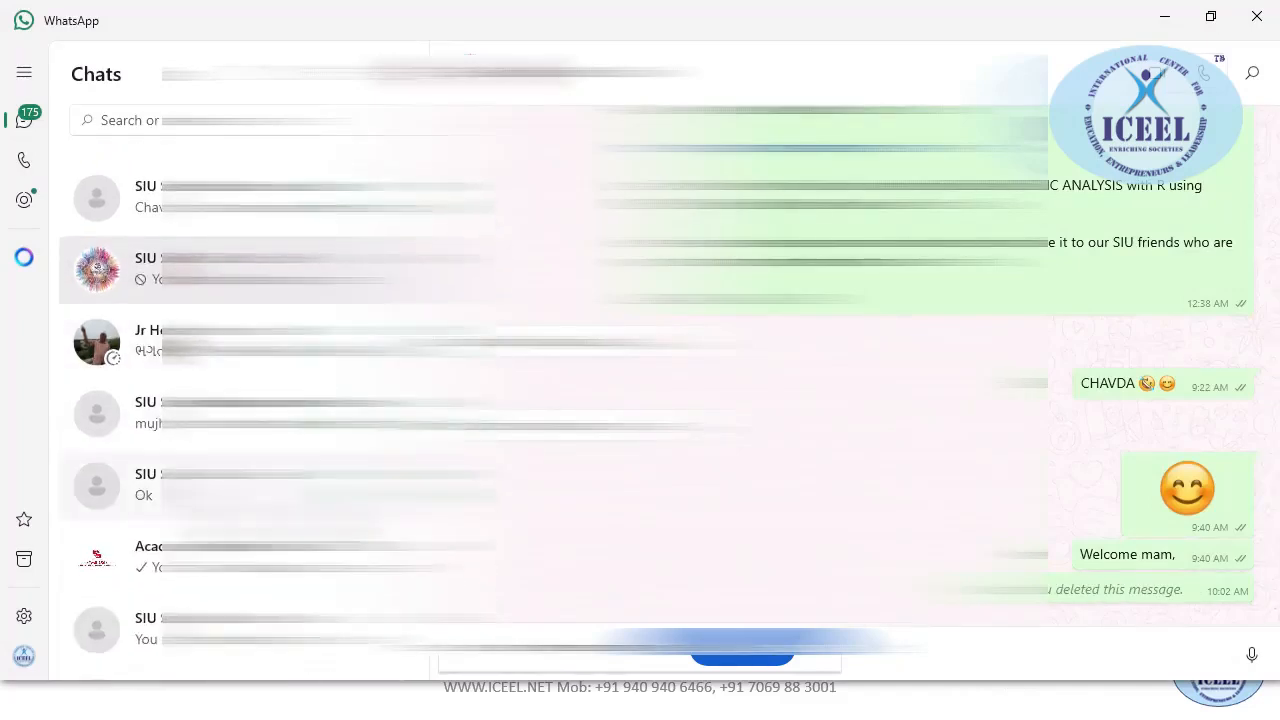
{"action": "left_click", "coordinate": [300, 428]}
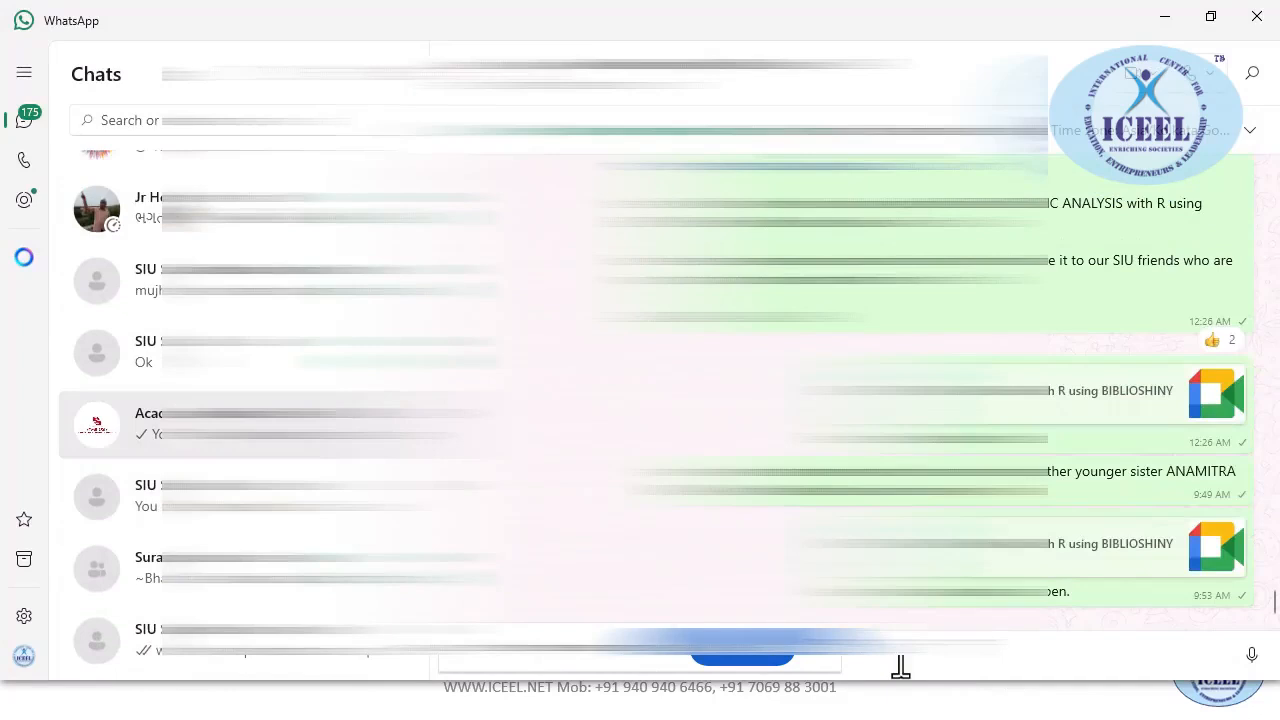
{"action": "key", "text": "ctrl+v"}
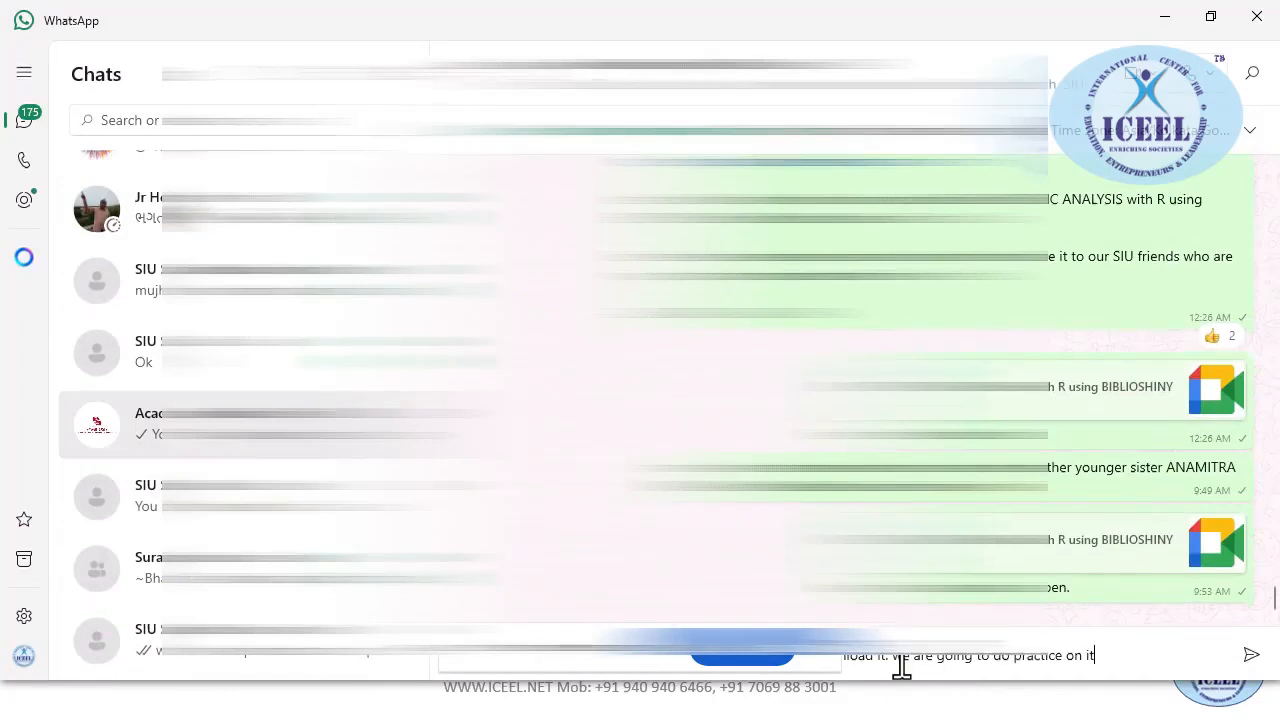
{"action": "key", "text": "Return"}
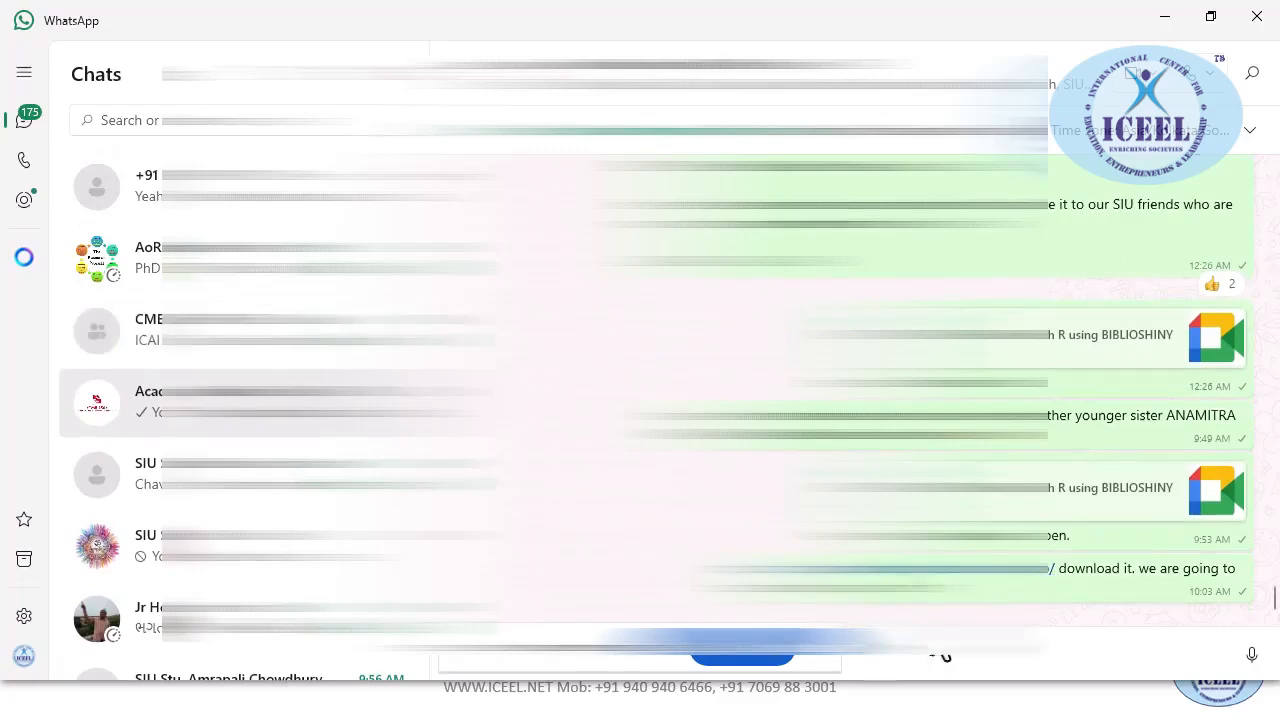
- Switch to the Firefox window with the RStudio Desktop download page
{"action": "key", "text": "alt+Tab"}
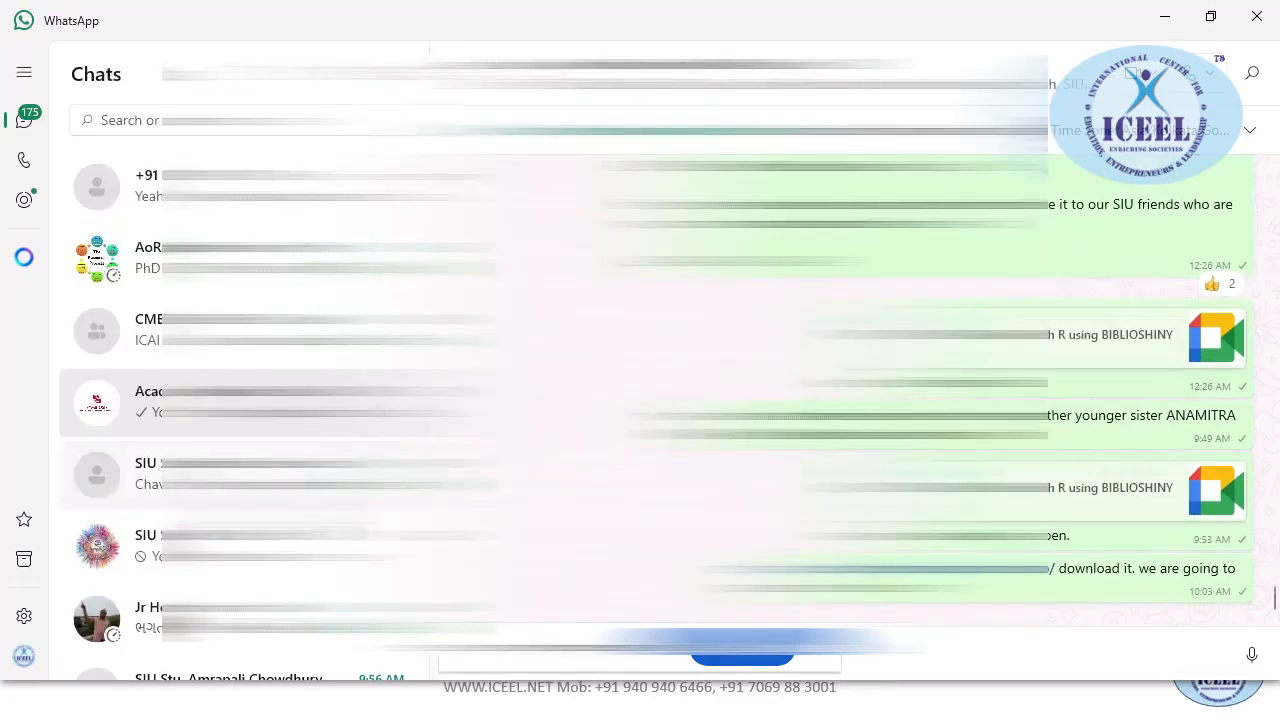
{"action": "left_click", "coordinate": [817, 648]}
{"action": "key", "text": "alt+Tab"}
{"action": "key", "text": "alt+Tab"}
{"action": "key", "text": "alt+Tab"}
{"action": "key", "text": "alt+Tab"}
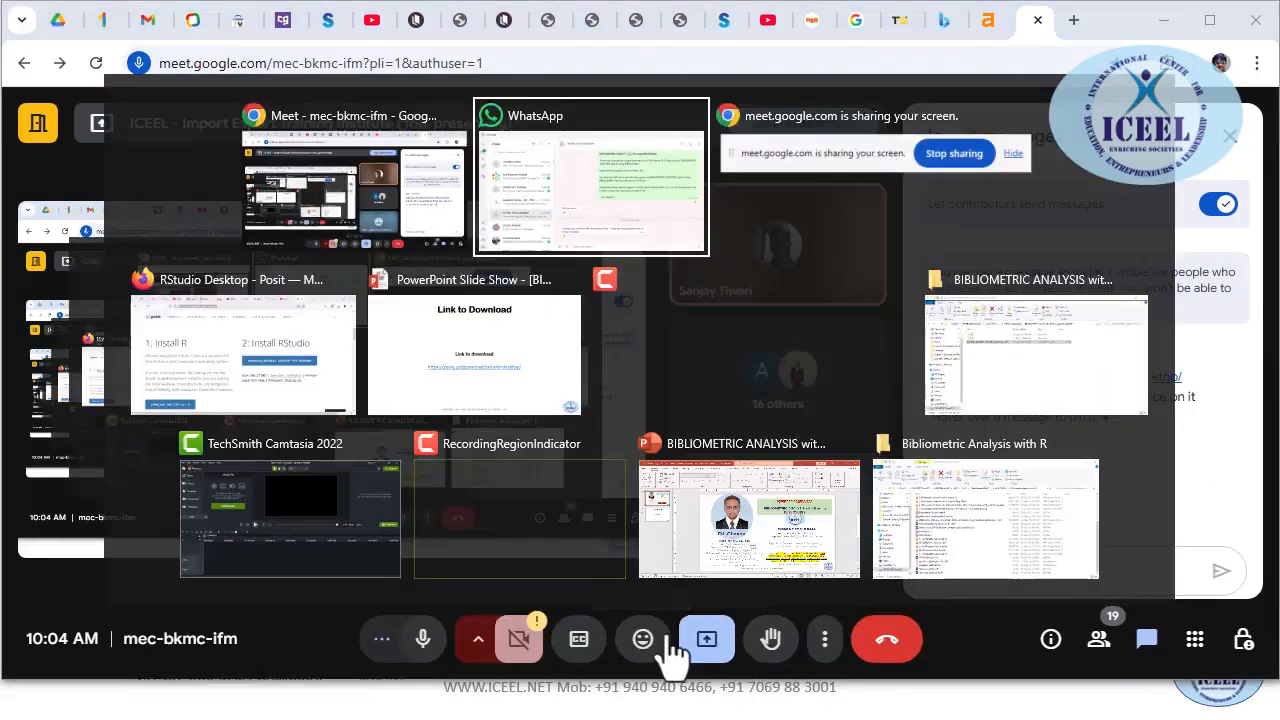
{"action": "key", "text": "alt+Tab"}
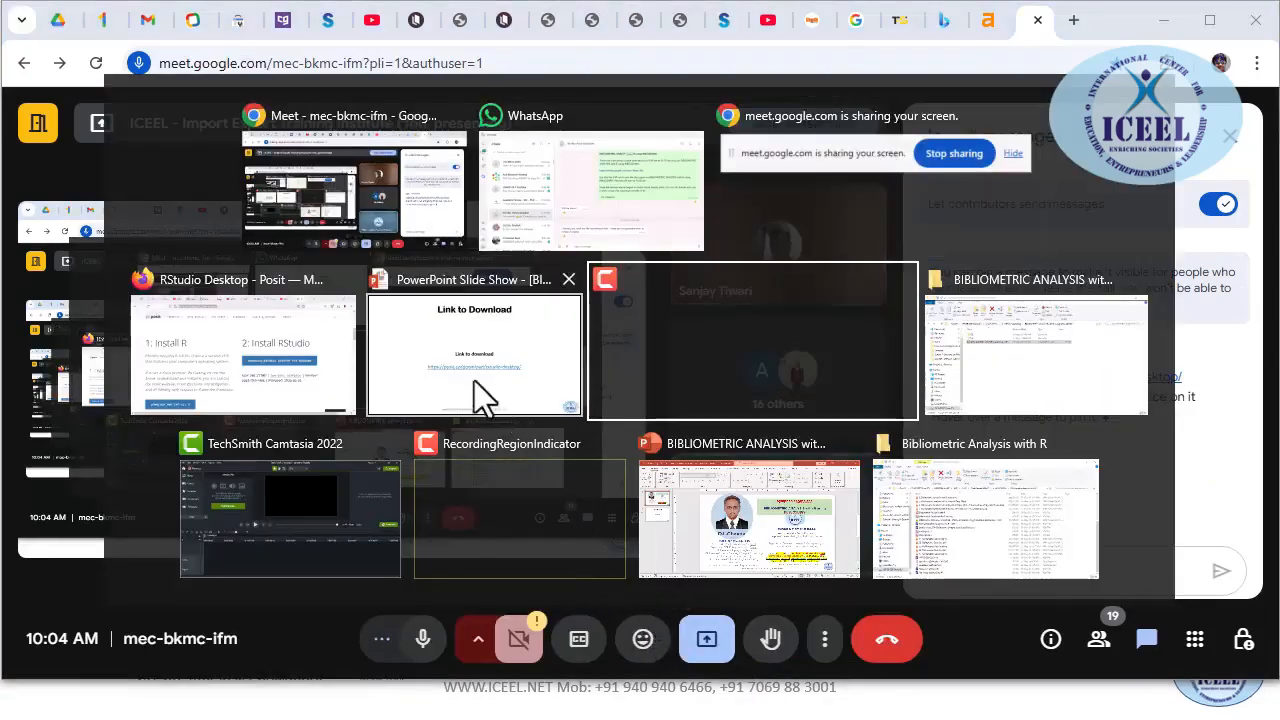
{"action": "left_click", "coordinate": [248, 321]}
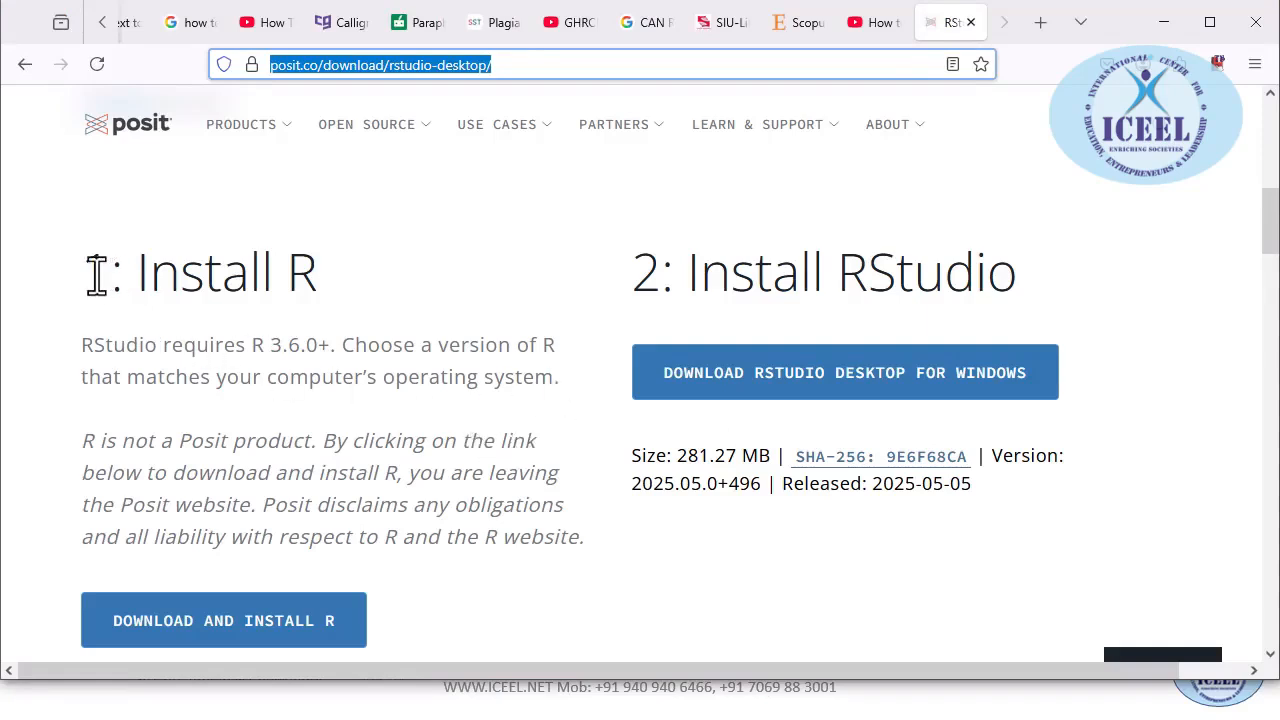
- Highlight the Install R and Install RStudio sections on the download page to point out both installations
{"action": "left_click_drag", "start_coordinate": [94, 277], "coordinate": [391, 572]}
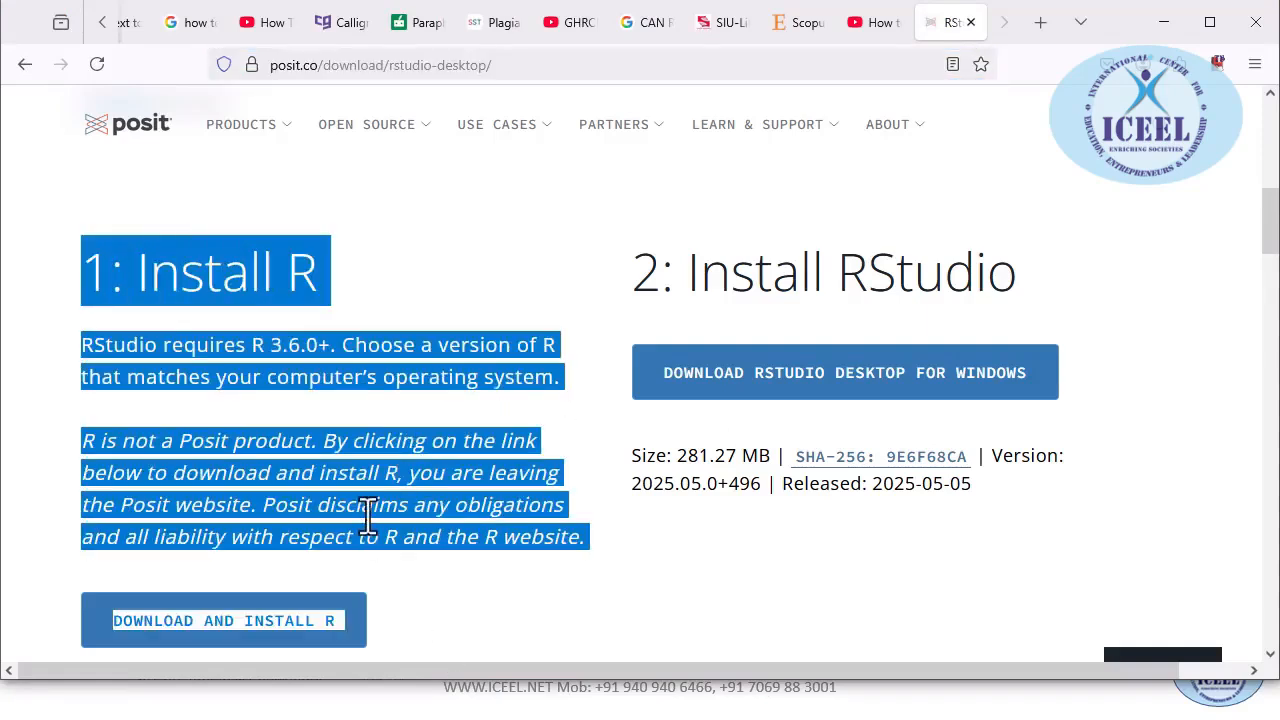
{"action": "left_click_drag", "start_coordinate": [634, 271], "coordinate": [1054, 479]}
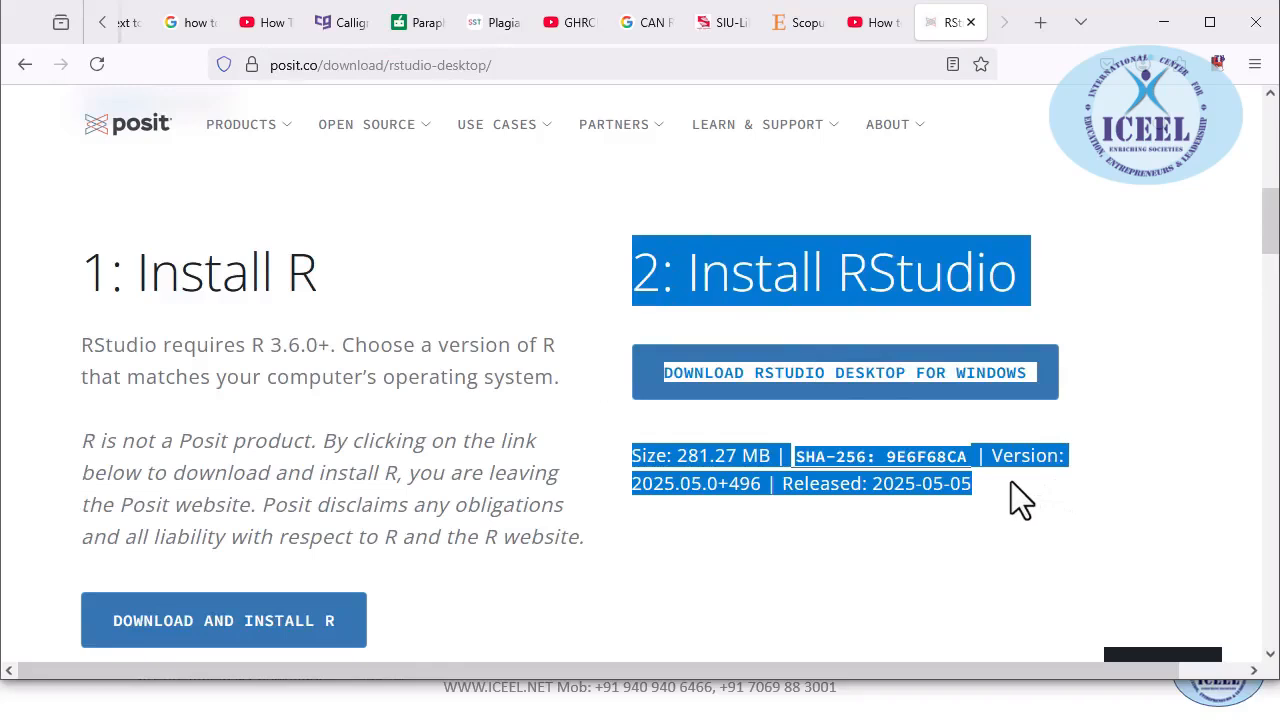
{"action": "double_click", "coordinate": [767, 280]}
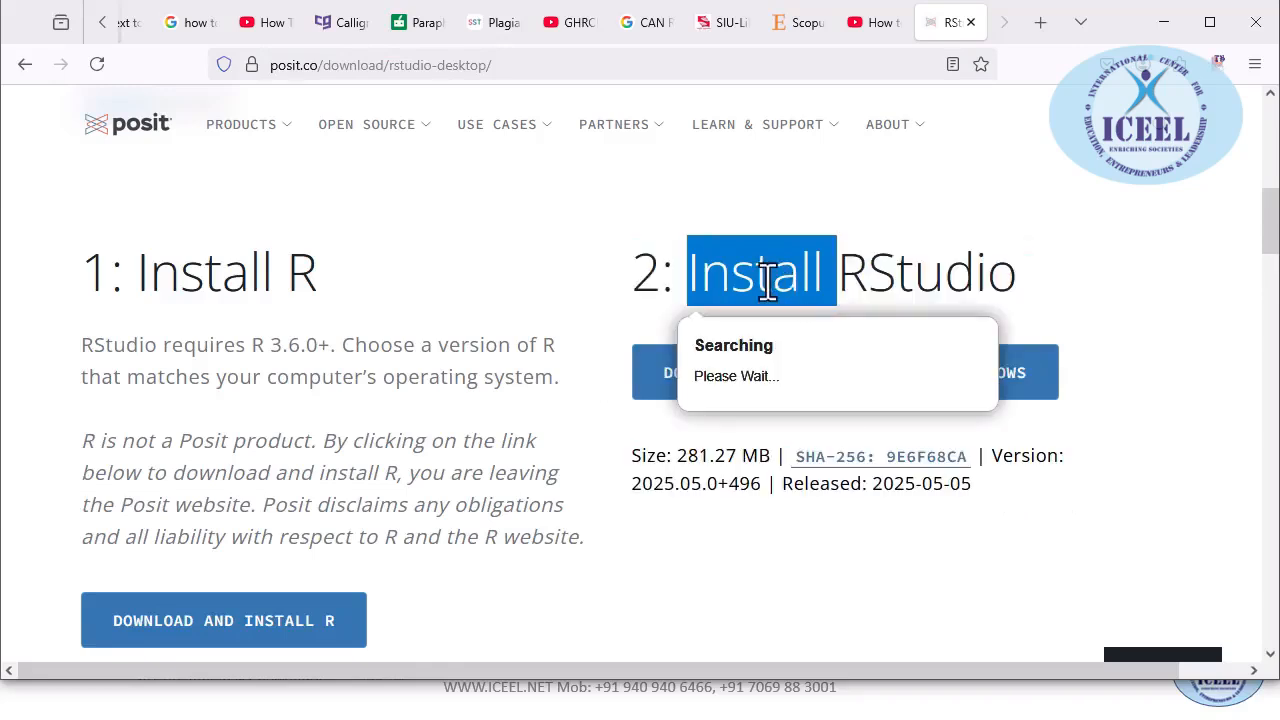
{"action": "left_click", "coordinate": [771, 282]}
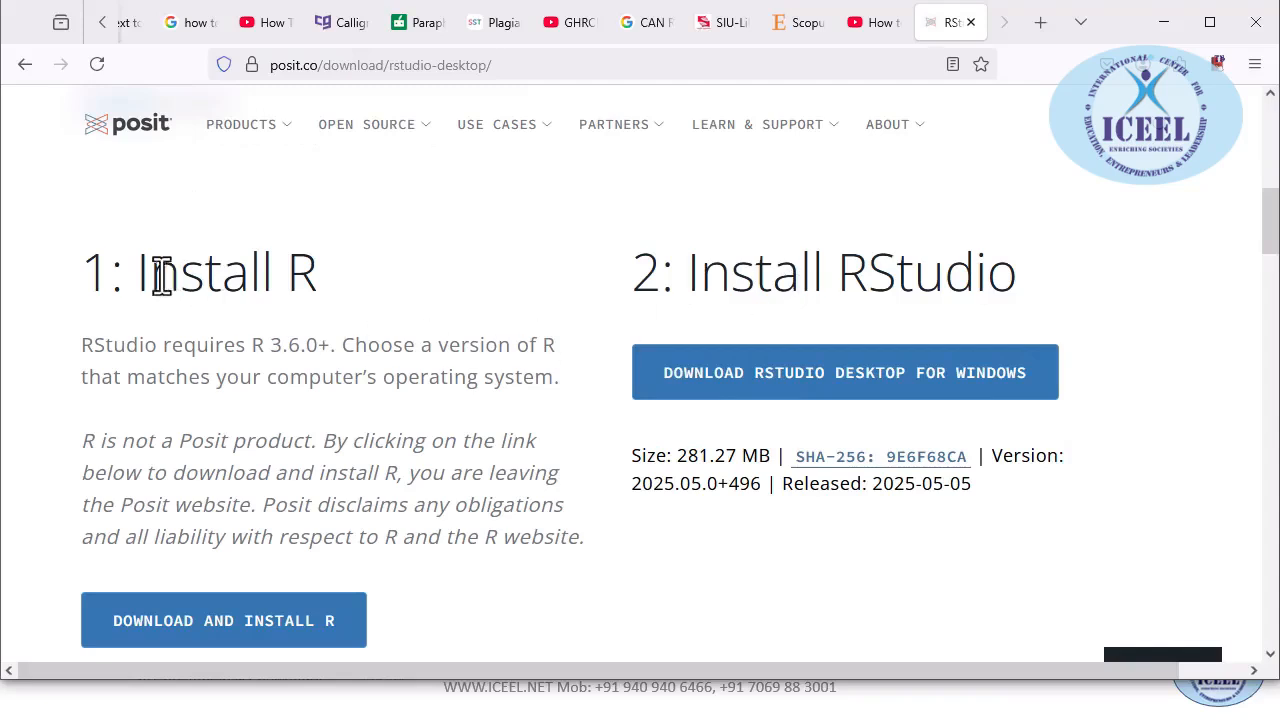
{"action": "left_click_drag", "start_coordinate": [86, 274], "coordinate": [381, 622]}
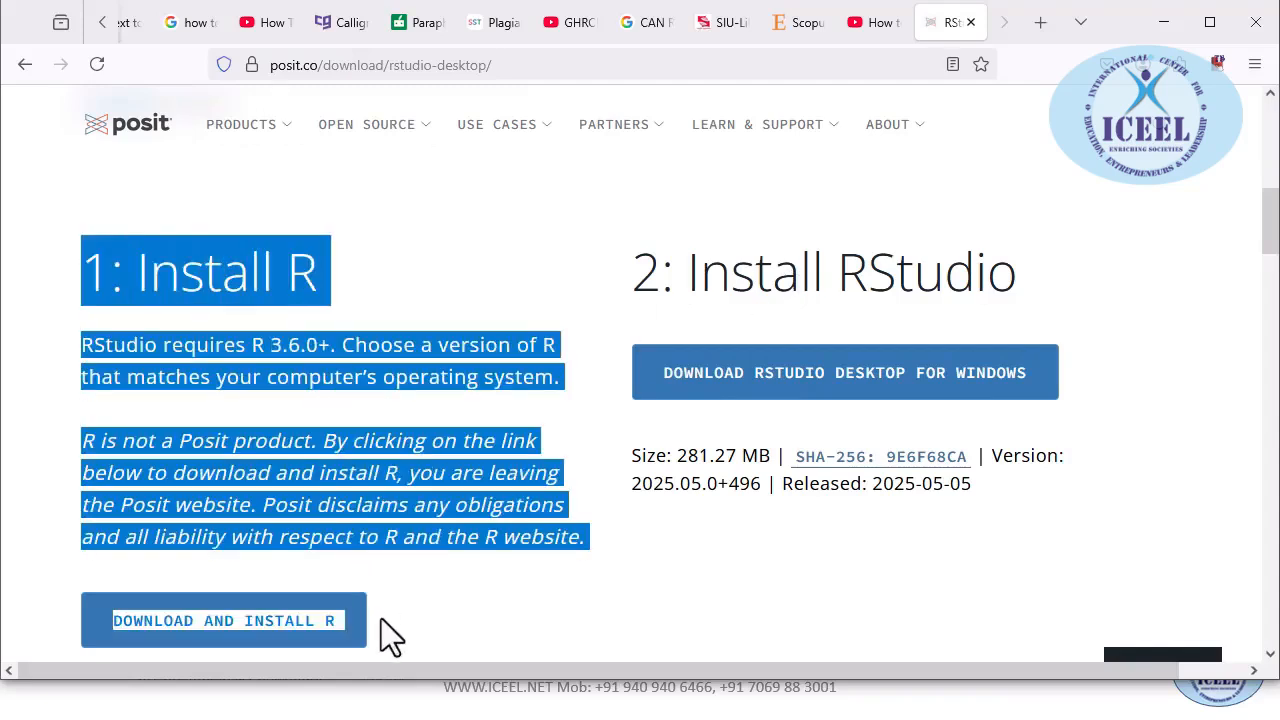
{"action": "left_click", "coordinate": [195, 343]}
{"action": "left_click_drag", "start_coordinate": [88, 270], "coordinate": [417, 621]}
{"action": "left_click", "coordinate": [311, 452]}
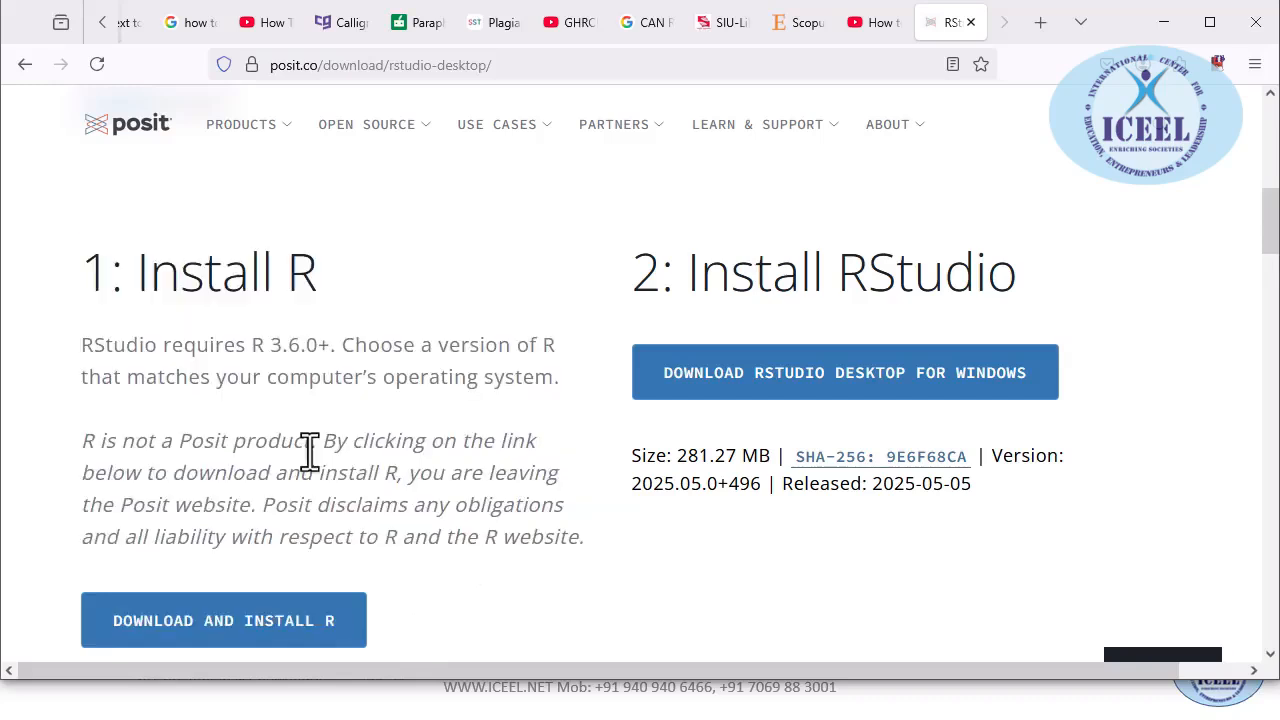
- Open the R download link in a new tab and go to the first-time R installation page for Windows
{"action": "right_click", "coordinate": [221, 620]}
{"action": "left_click", "coordinate": [357, 240]}
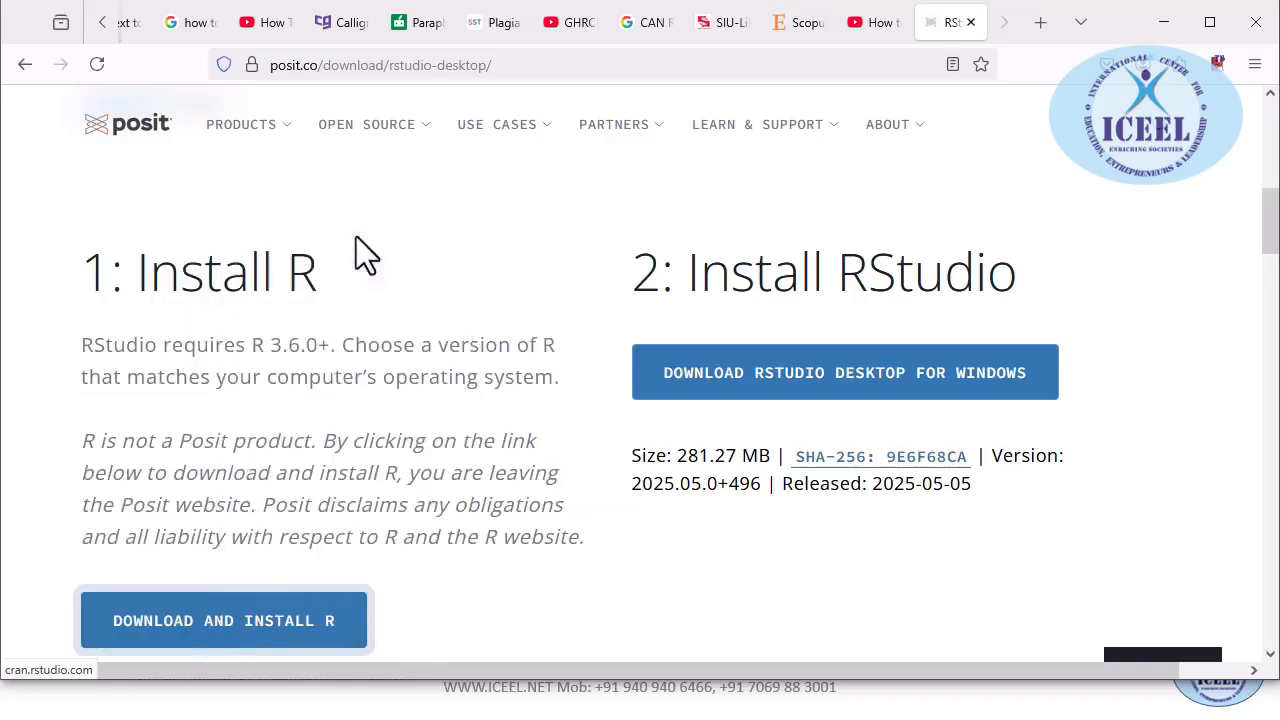
{"action": "left_click", "coordinate": [950, 26]}
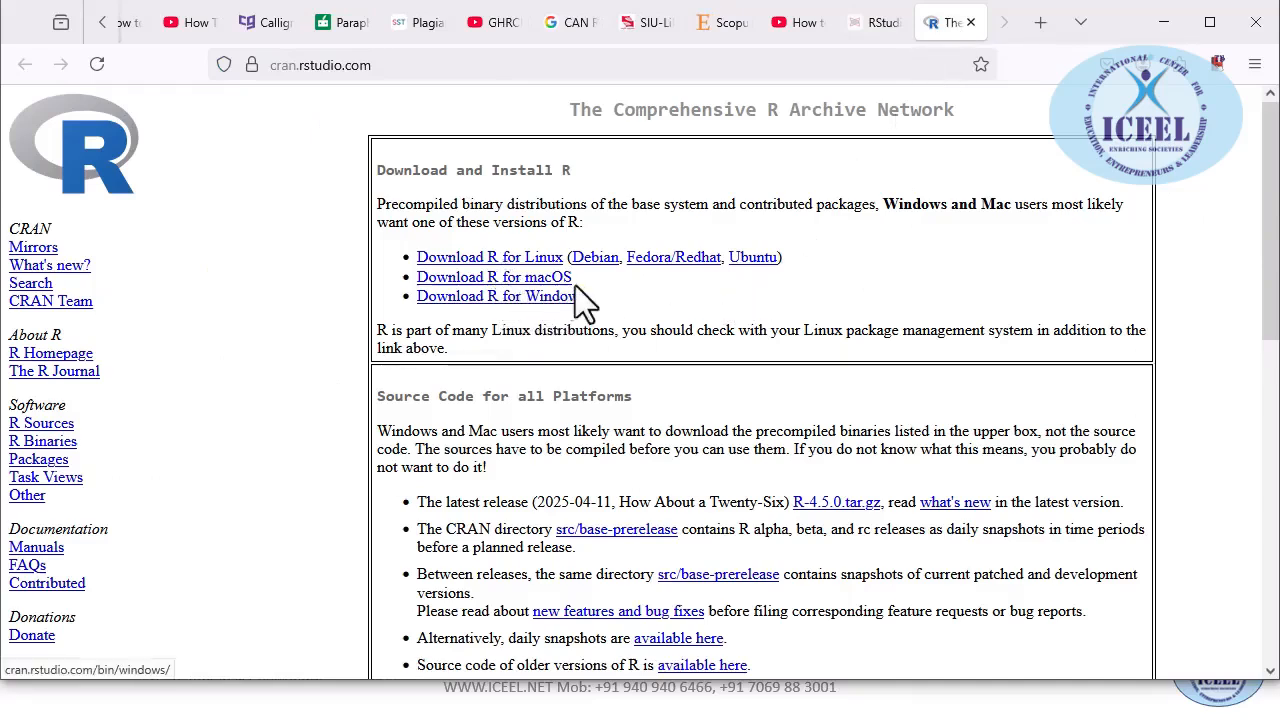
{"action": "left_click", "coordinate": [515, 316]}
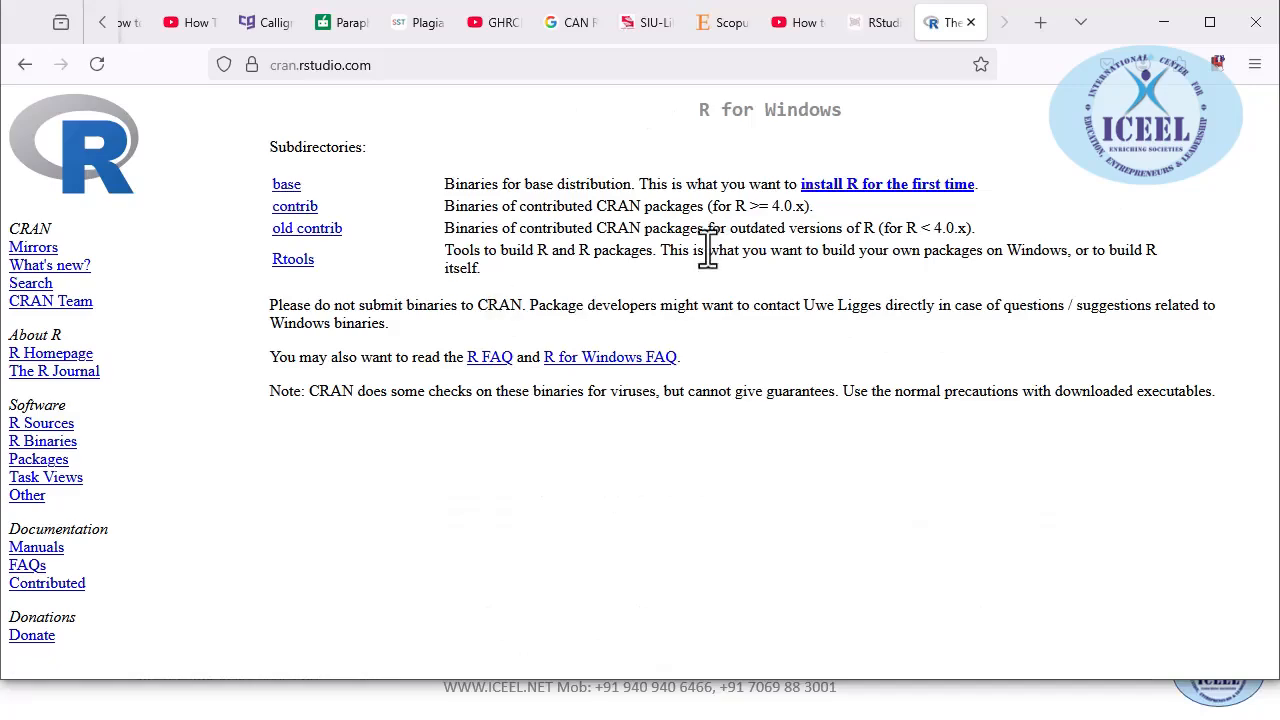
{"action": "left_click", "coordinate": [872, 190]}
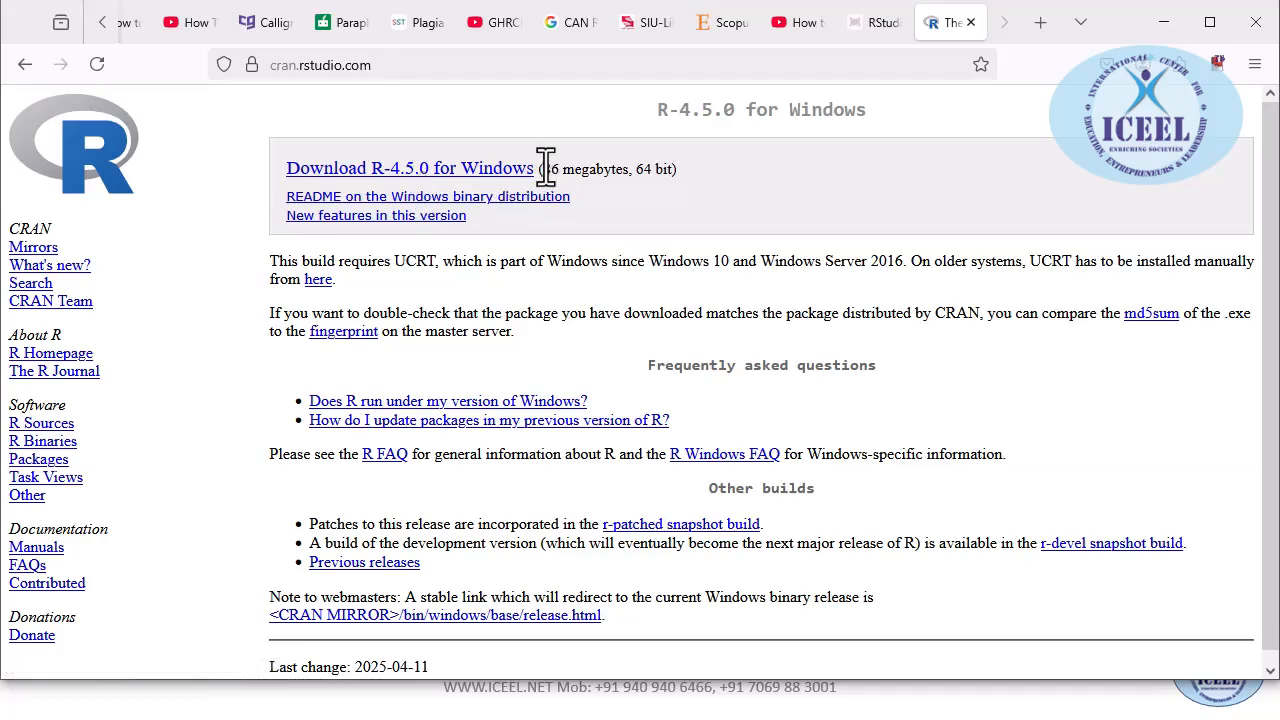
- Highlight the R installer's size details, start the R-4.5.0 for Windows download and cancel saving the file
{"action": "left_click_drag", "start_coordinate": [543, 168], "coordinate": [676, 168]}
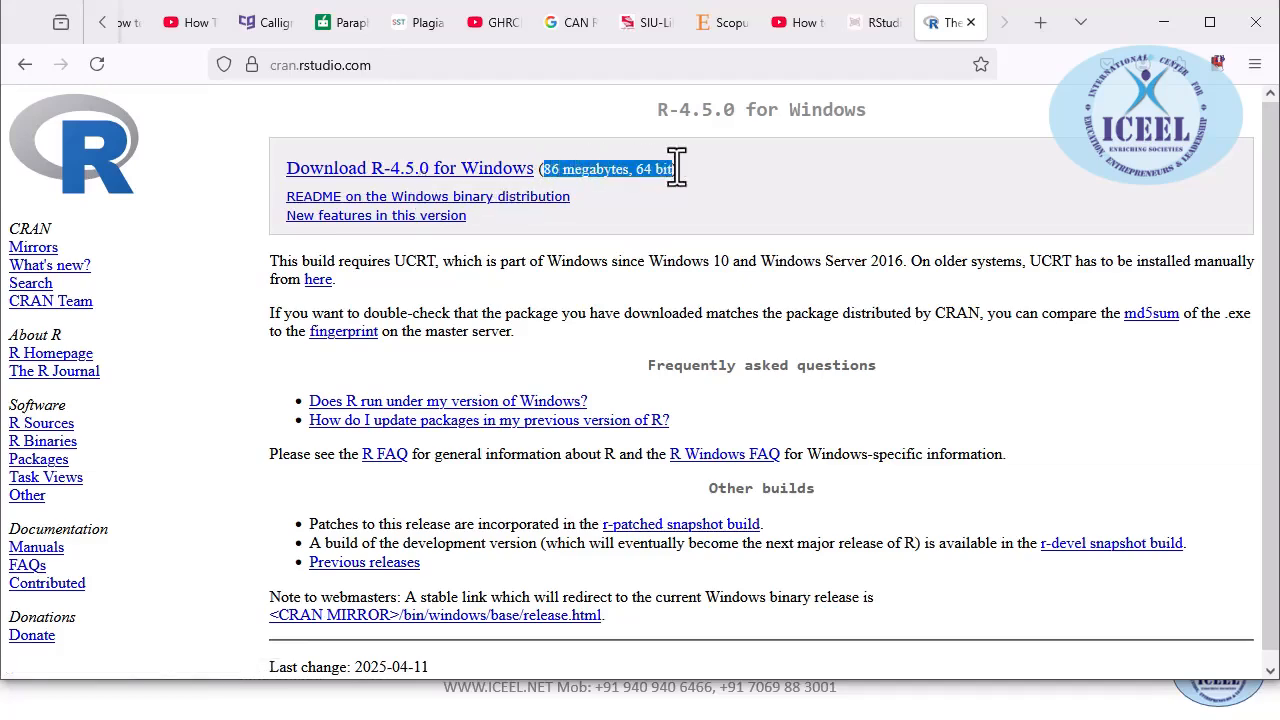
{"action": "left_click", "coordinate": [395, 168]}
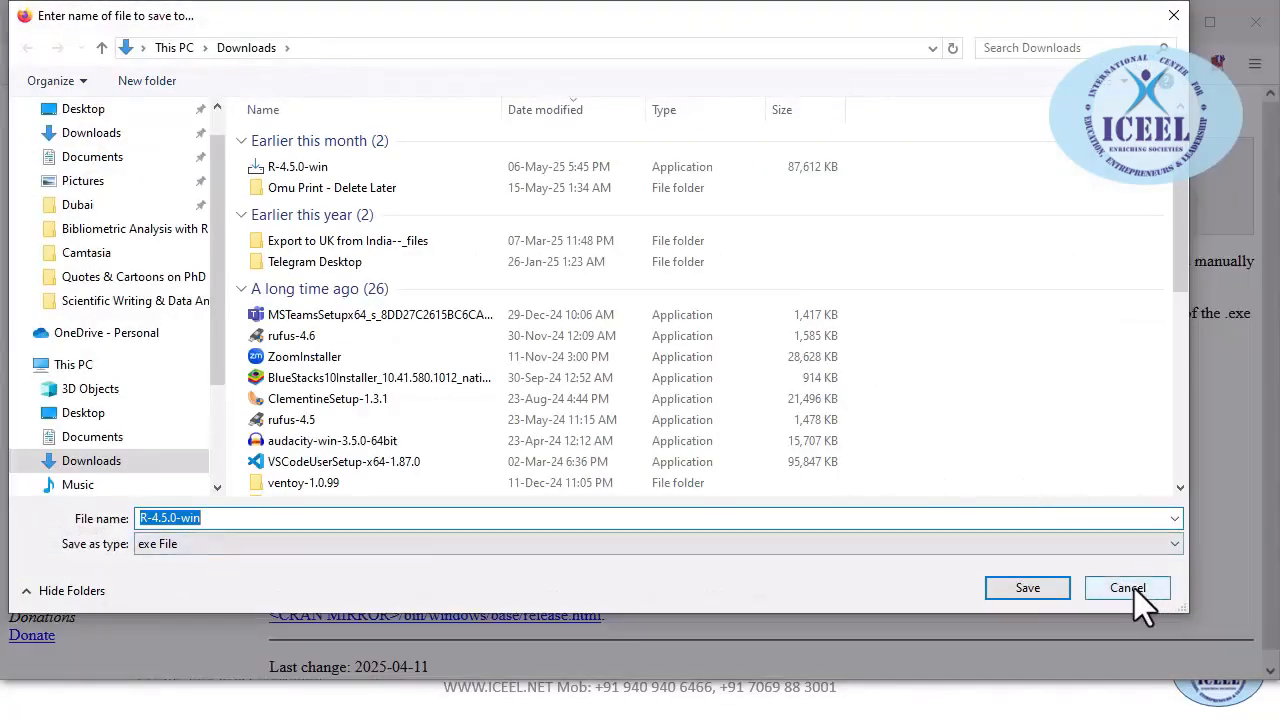
{"action": "left_click", "coordinate": [1132, 589]}
{"action": "left_click", "coordinate": [809, 228]}
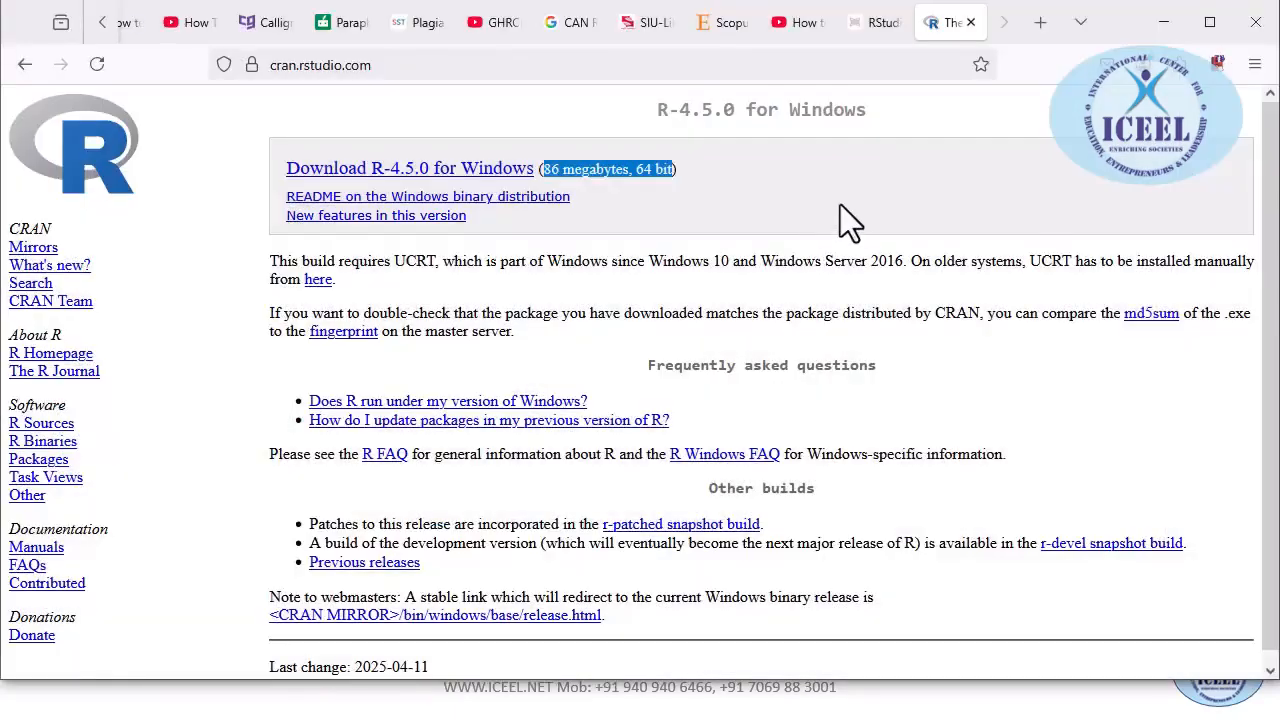
- Return to the Posit page, open the RStudio Desktop for Windows download in a new tab and cancel saving it
{"action": "left_click", "coordinate": [868, 28]}
{"action": "right_click", "coordinate": [818, 392]}
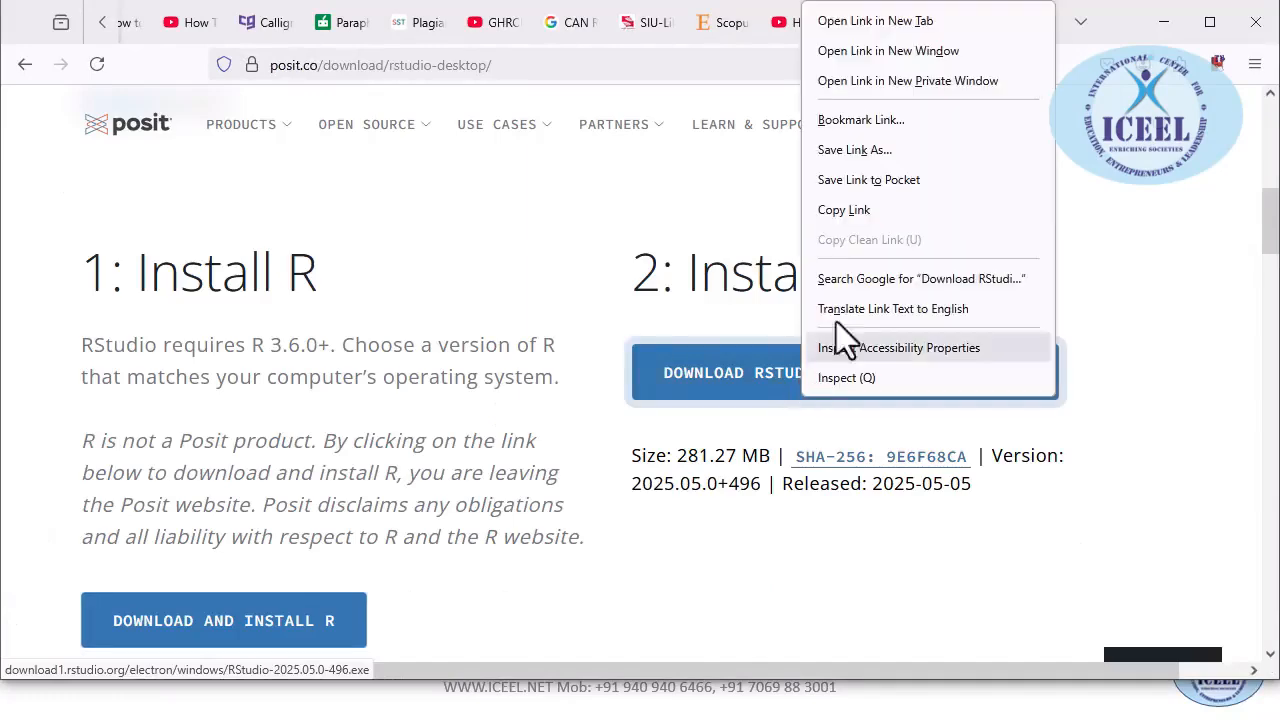
{"action": "left_click", "coordinate": [891, 25]}
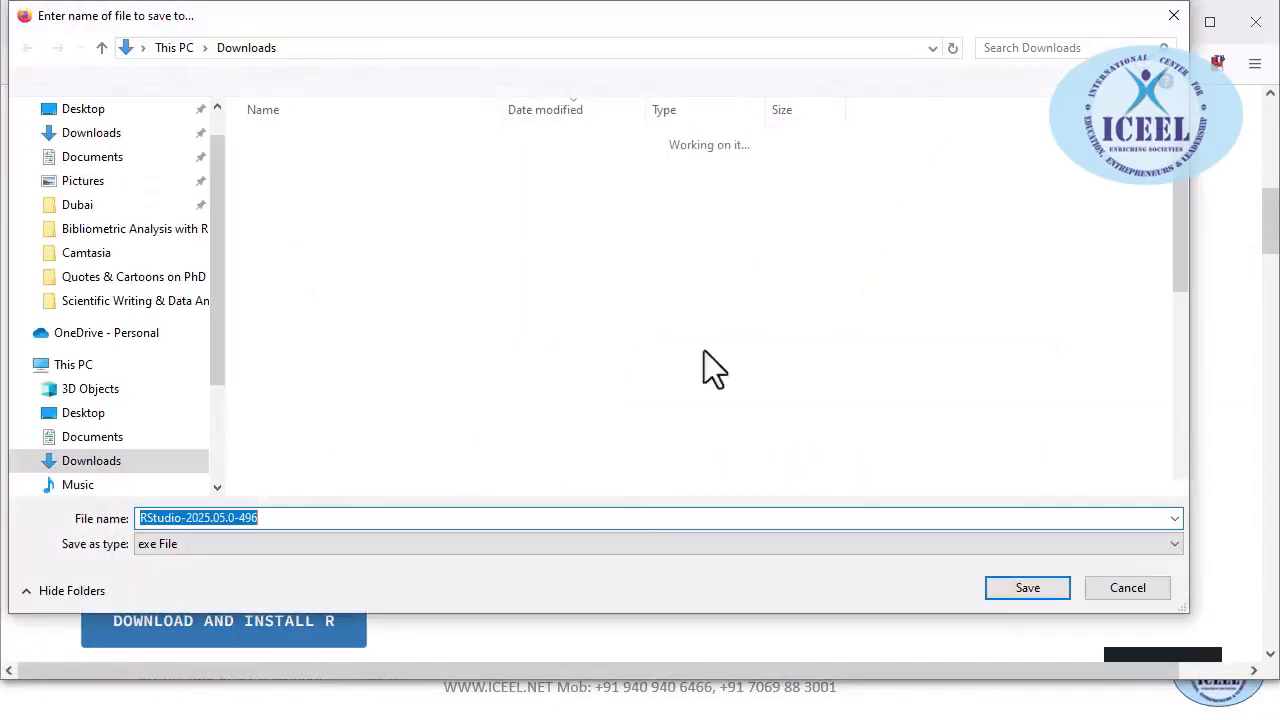
{"action": "left_click", "coordinate": [1125, 594]}
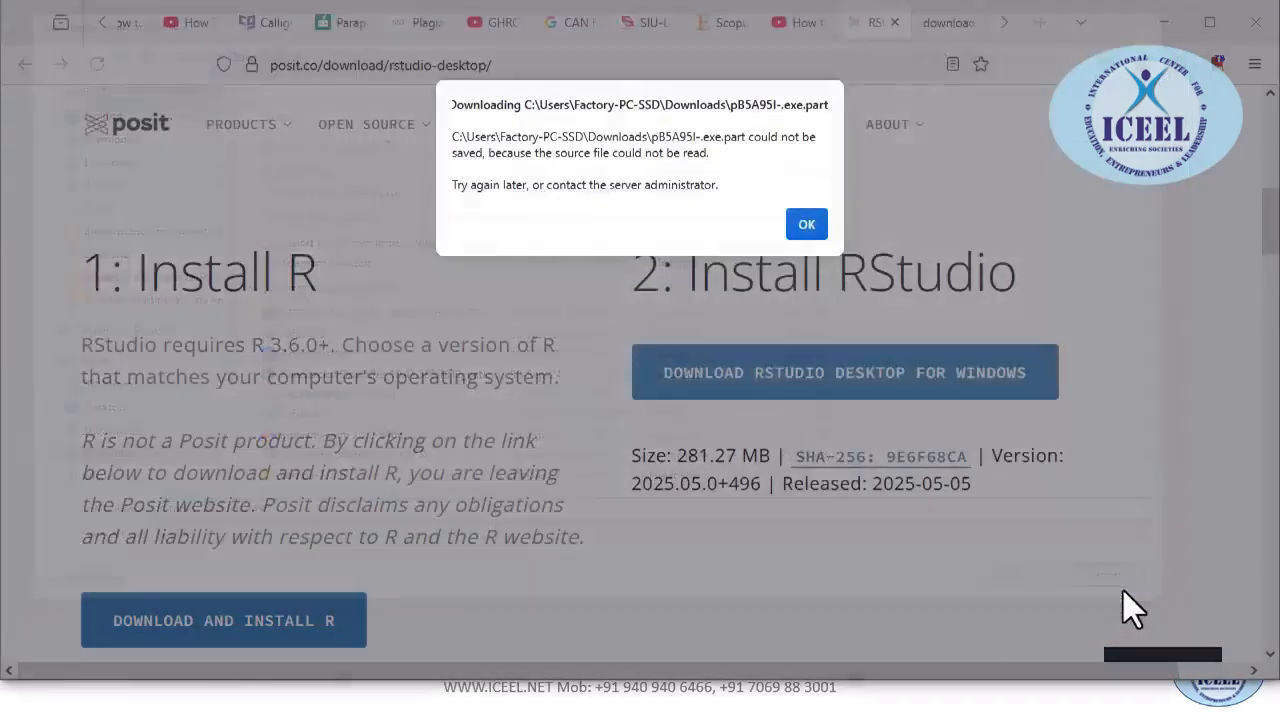
{"action": "left_click", "coordinate": [814, 229]}
- Switch to the BIBLIOMETRIC ANALYSIS with R using BIBLIOSHINY folder in File Explorer and open its SW subfolder
{"action": "key", "text": "alt+Tab"}
{"action": "key", "text": "alt+Tab"}
{"action": "key", "text": "alt+Tab"}
{"action": "key", "text": "alt+Tab"}
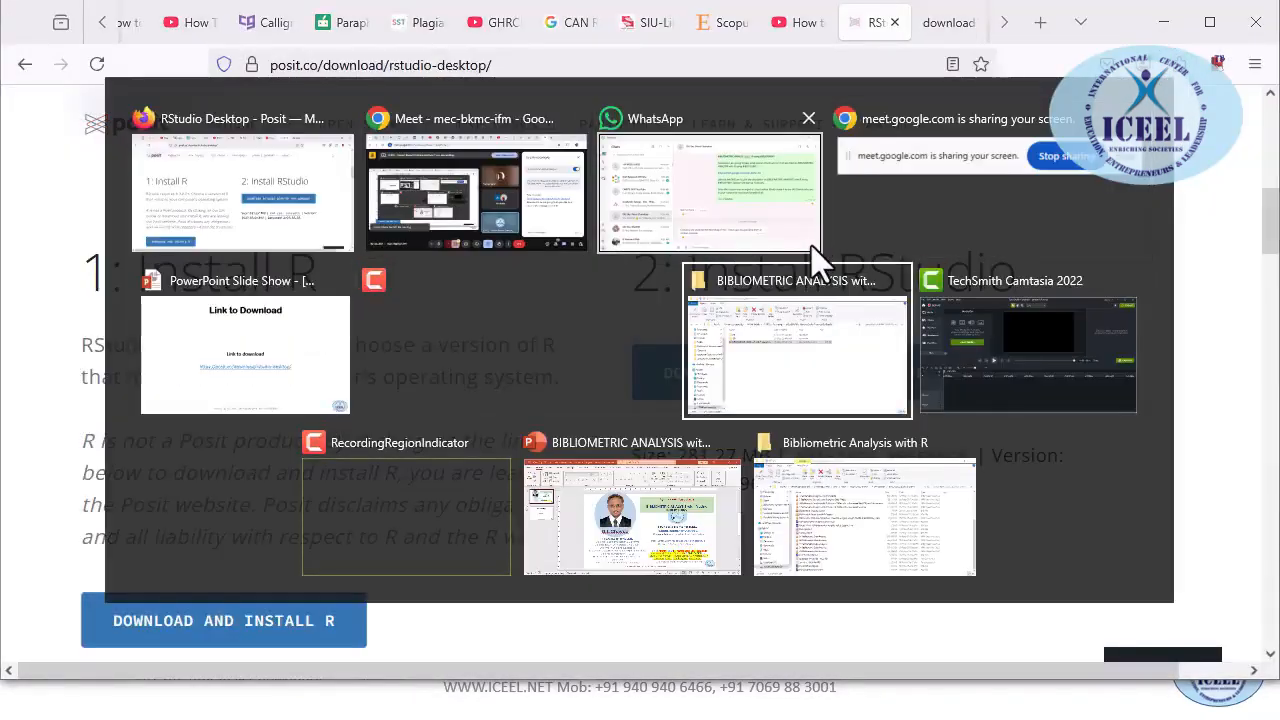
{"action": "left_click", "coordinate": [812, 262]}
{"action": "double_click", "coordinate": [292, 244]}
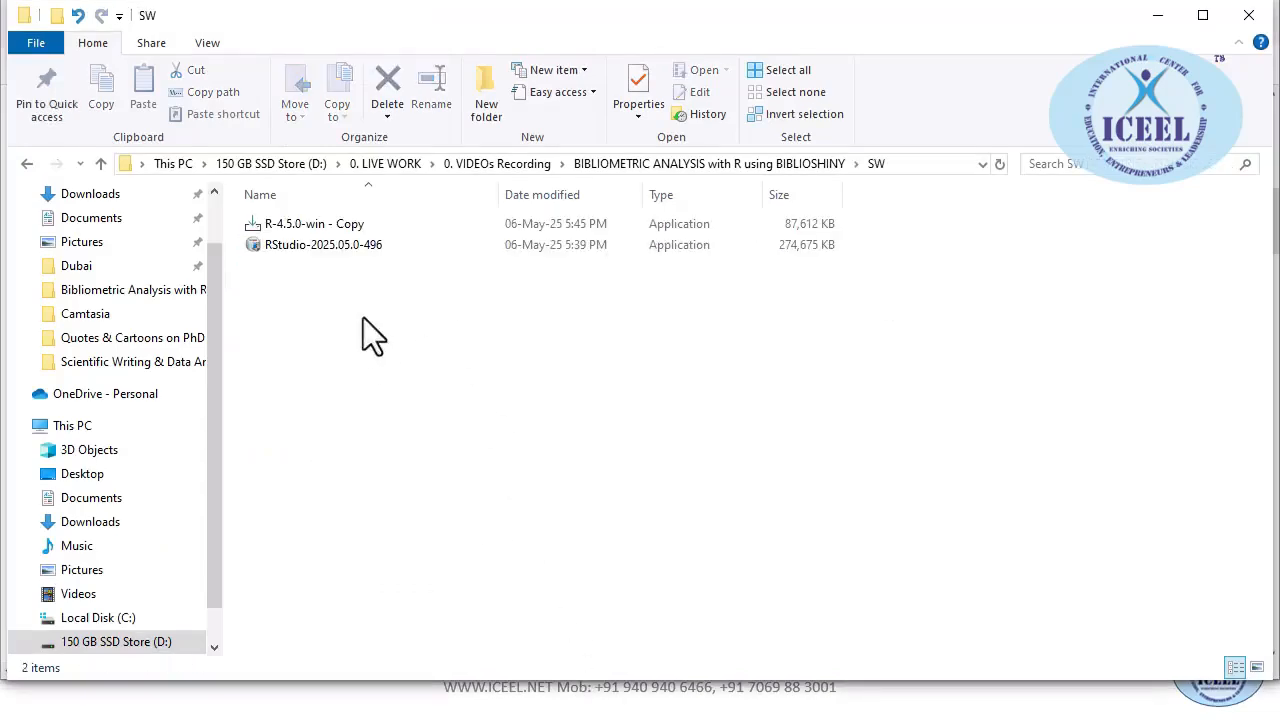
- Move the Size column beside Name, fit the Name column to its contents and select the RStudio-2025.05.0-496 installer
{"action": "left_click", "coordinate": [282, 229]}
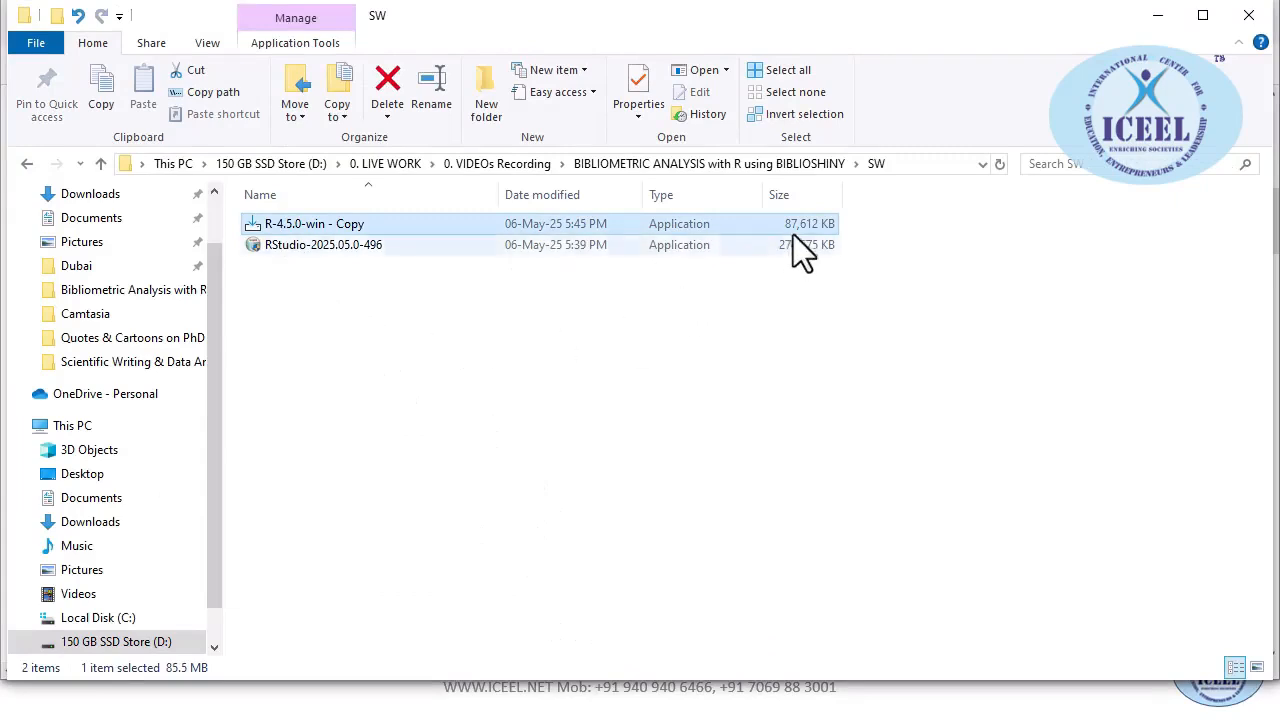
{"action": "left_click_drag", "start_coordinate": [796, 198], "coordinate": [495, 194]}
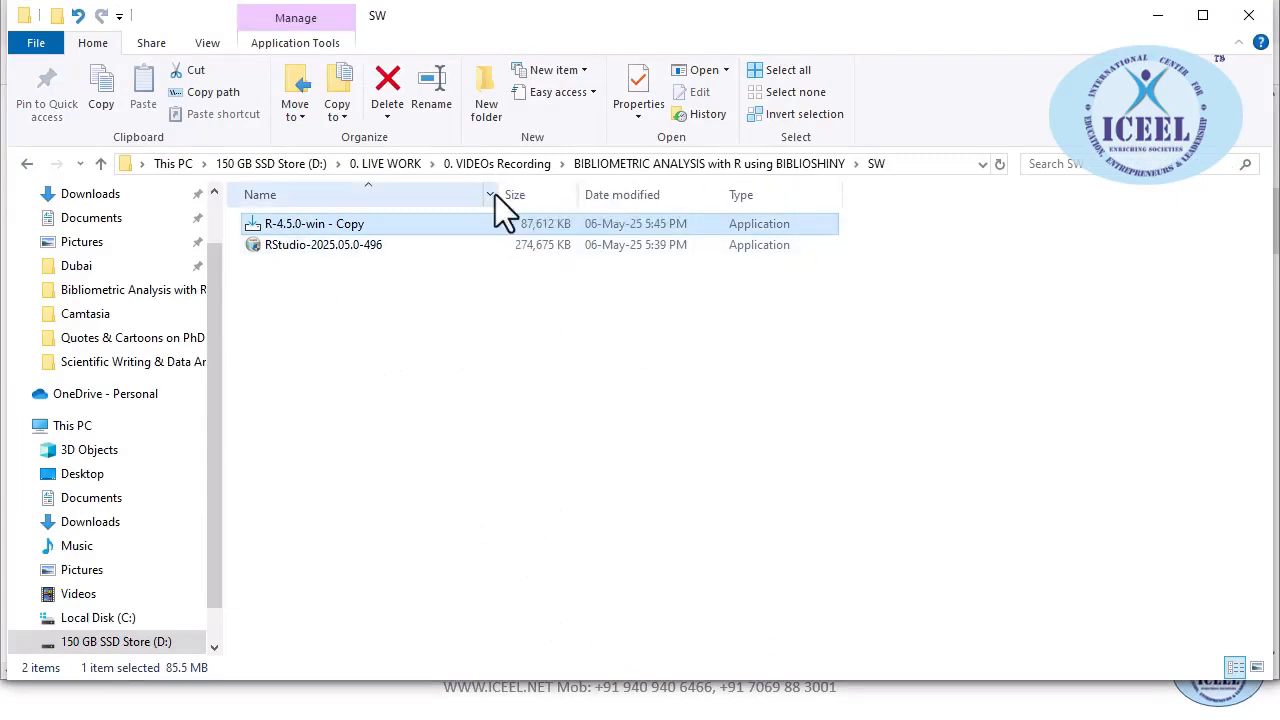
{"action": "double_click", "coordinate": [497, 194]}
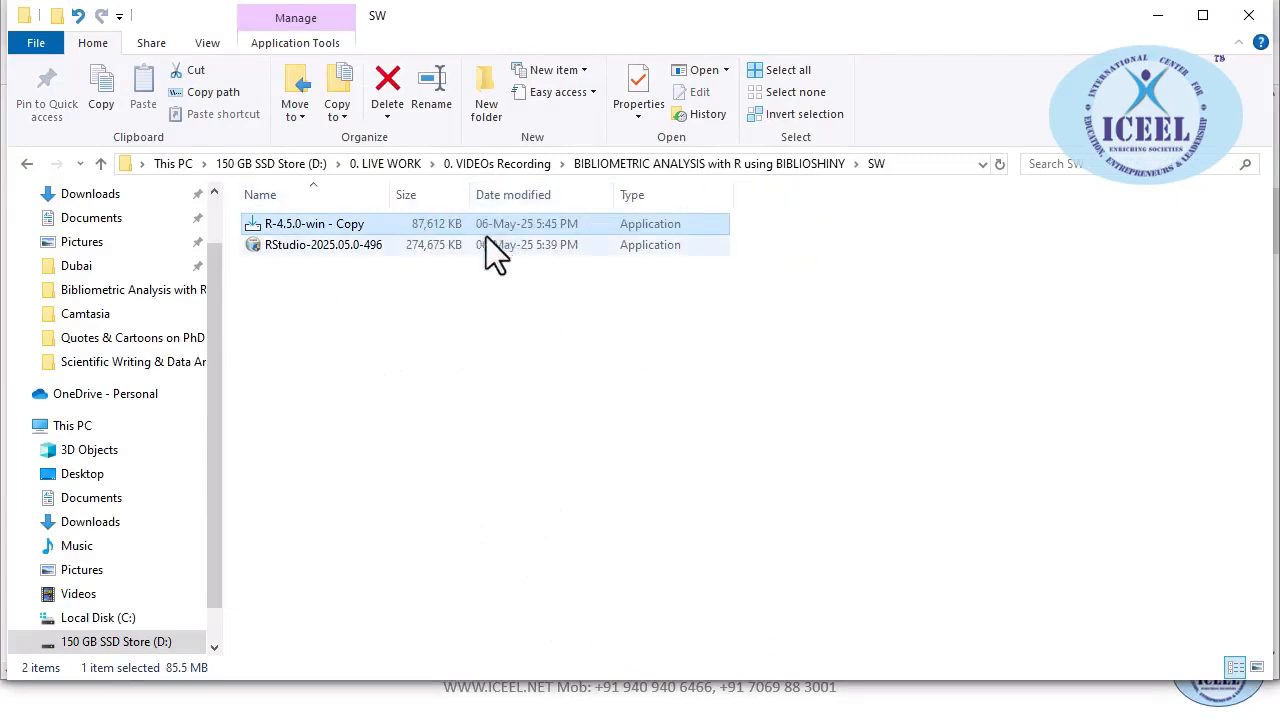
{"action": "left_click", "coordinate": [313, 250]}
{"action": "mouse_move", "coordinate": [331, 247]}
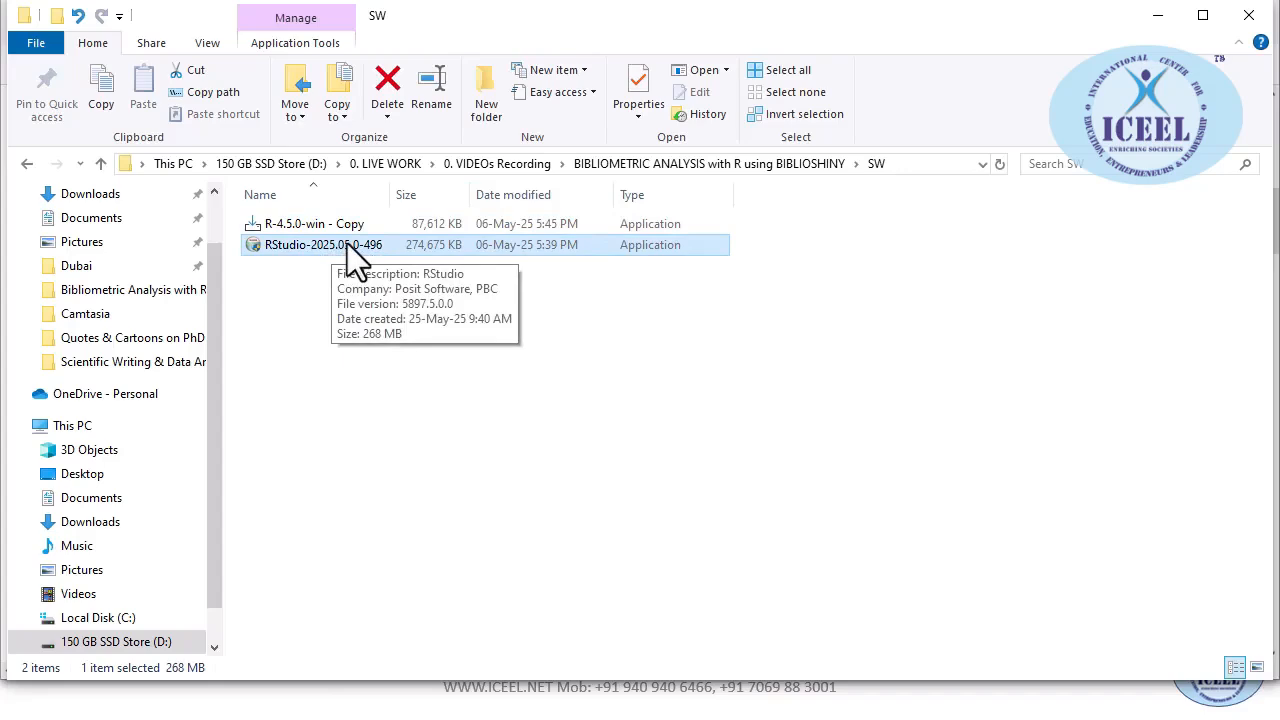
- Switch to the Google Meet call to check it, ending back in the SW folder in File Explorer
{"action": "key", "text": "alt+Tab"}
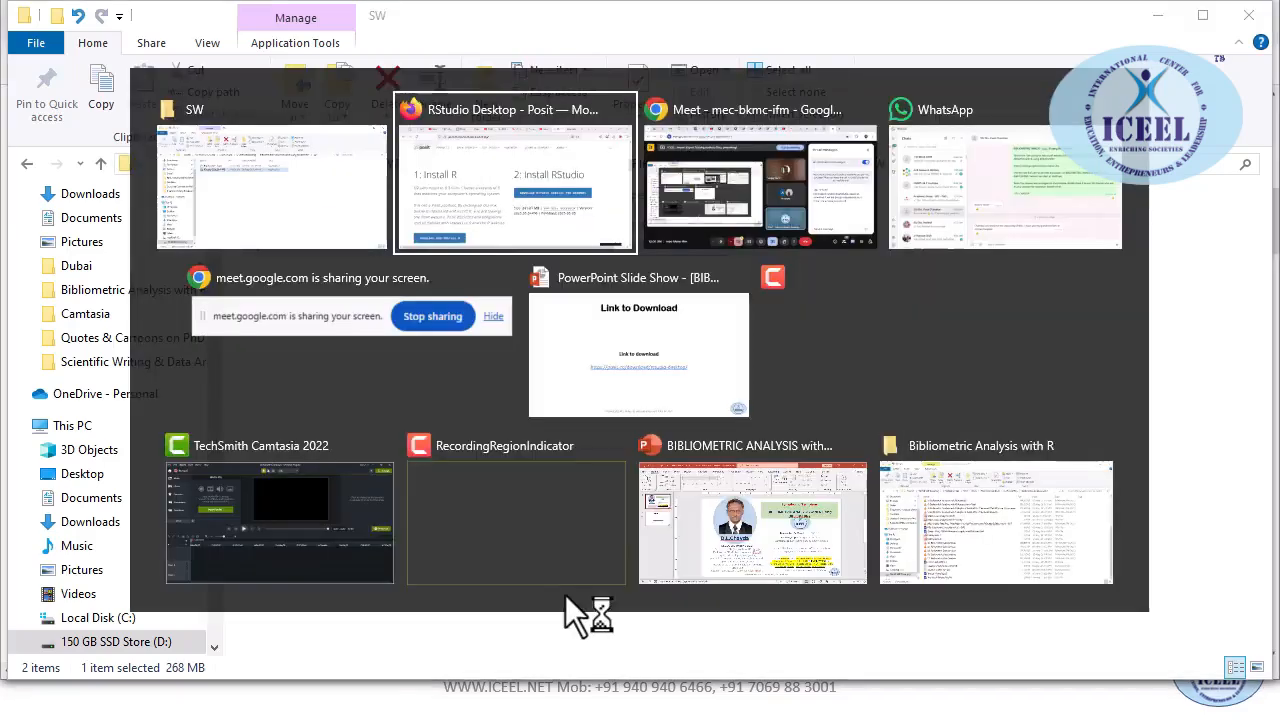
{"action": "key", "text": "alt+Tab"}
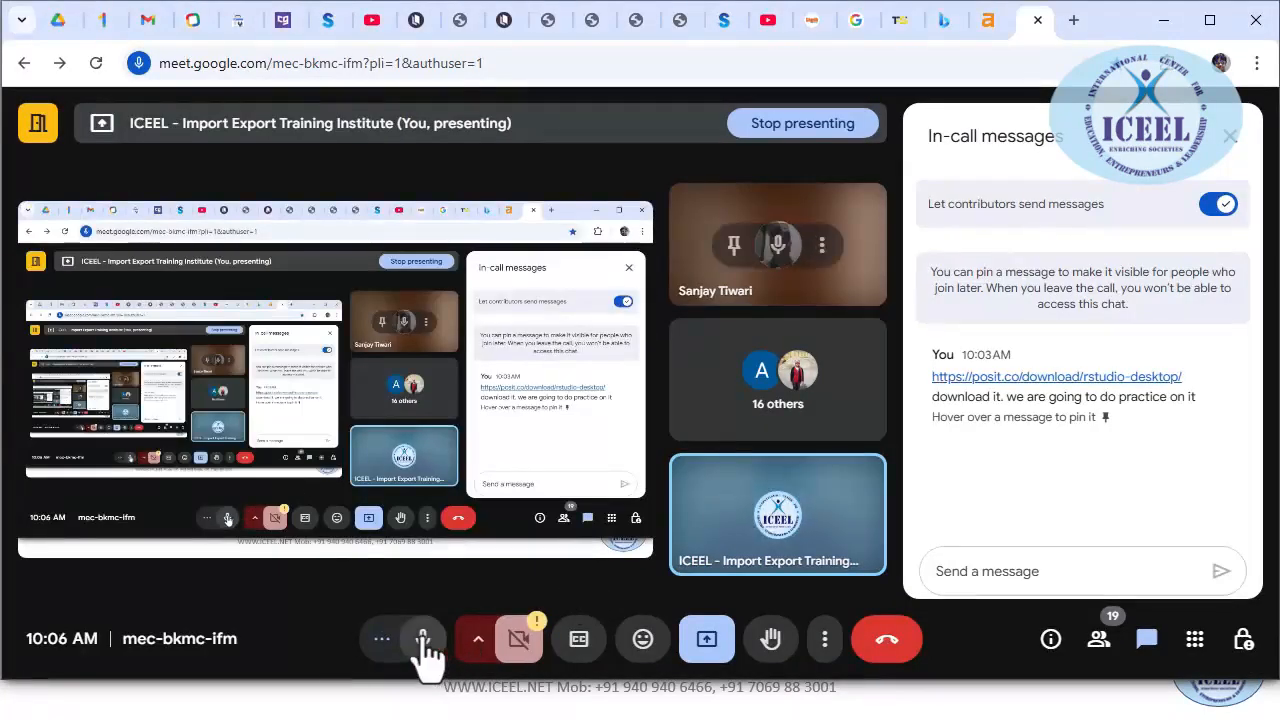
{"action": "key", "text": "alt+Tab"}
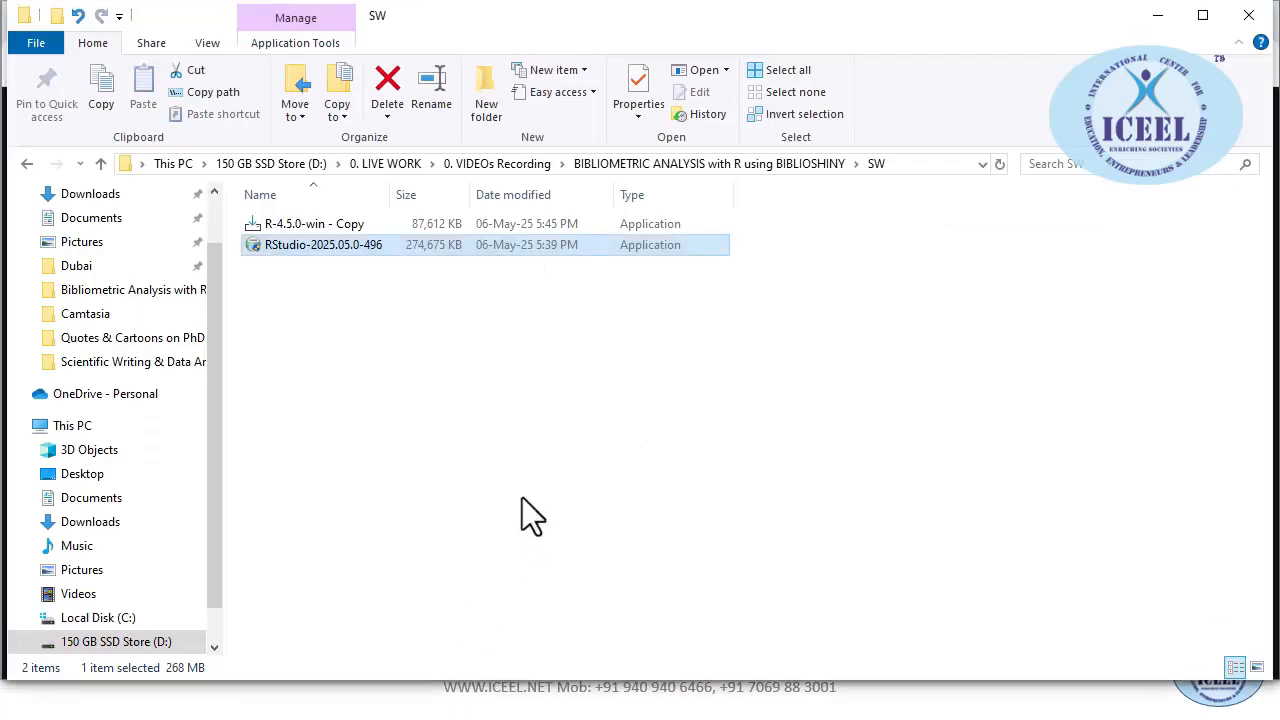
- Show the Run as administrator option for the R-4.5.0-win - Copy installer without running it, and select each of the two installers in turn
{"action": "left_click", "coordinate": [283, 224]}
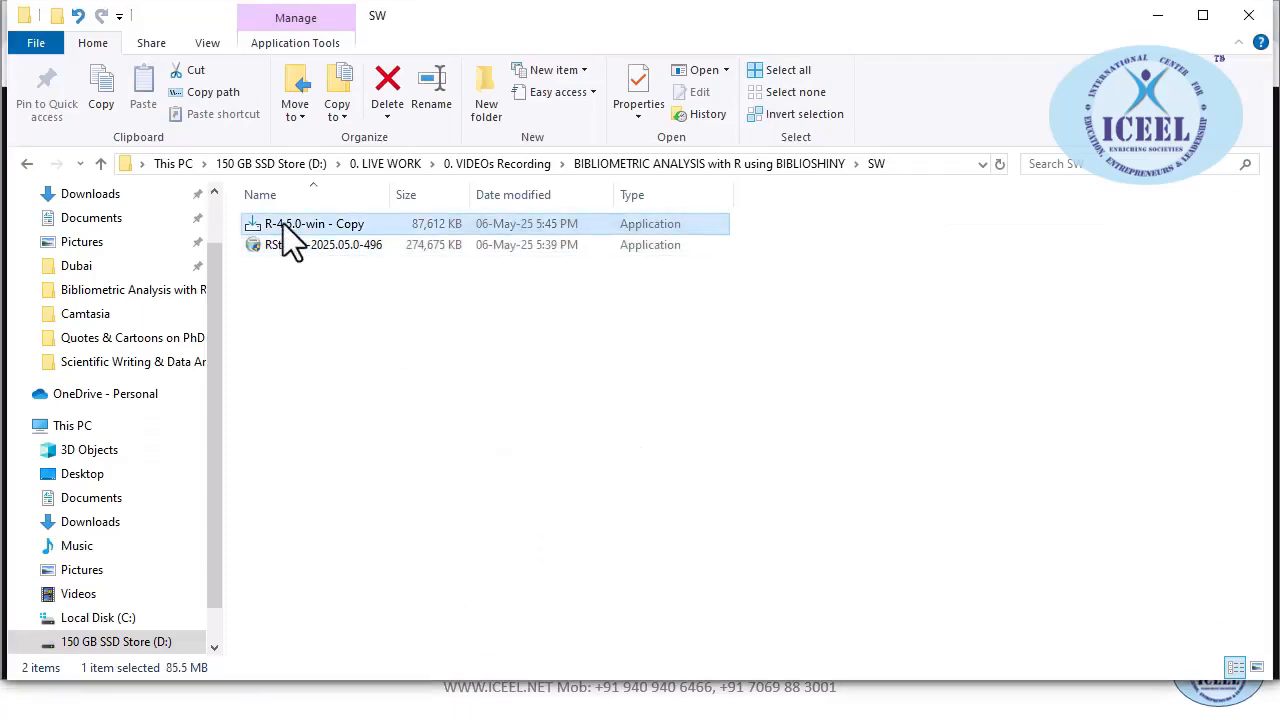
{"action": "right_click", "coordinate": [283, 223]}
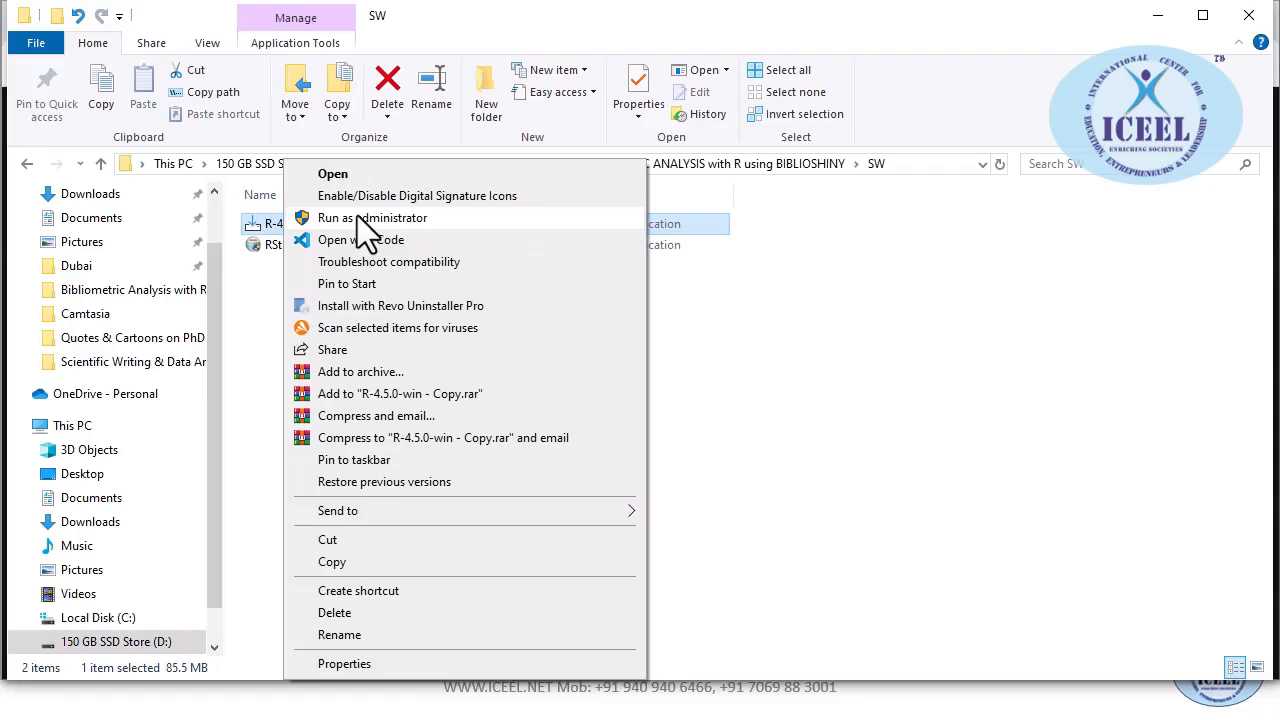
{"action": "left_click", "coordinate": [903, 366]}
{"action": "left_click", "coordinate": [280, 250]}
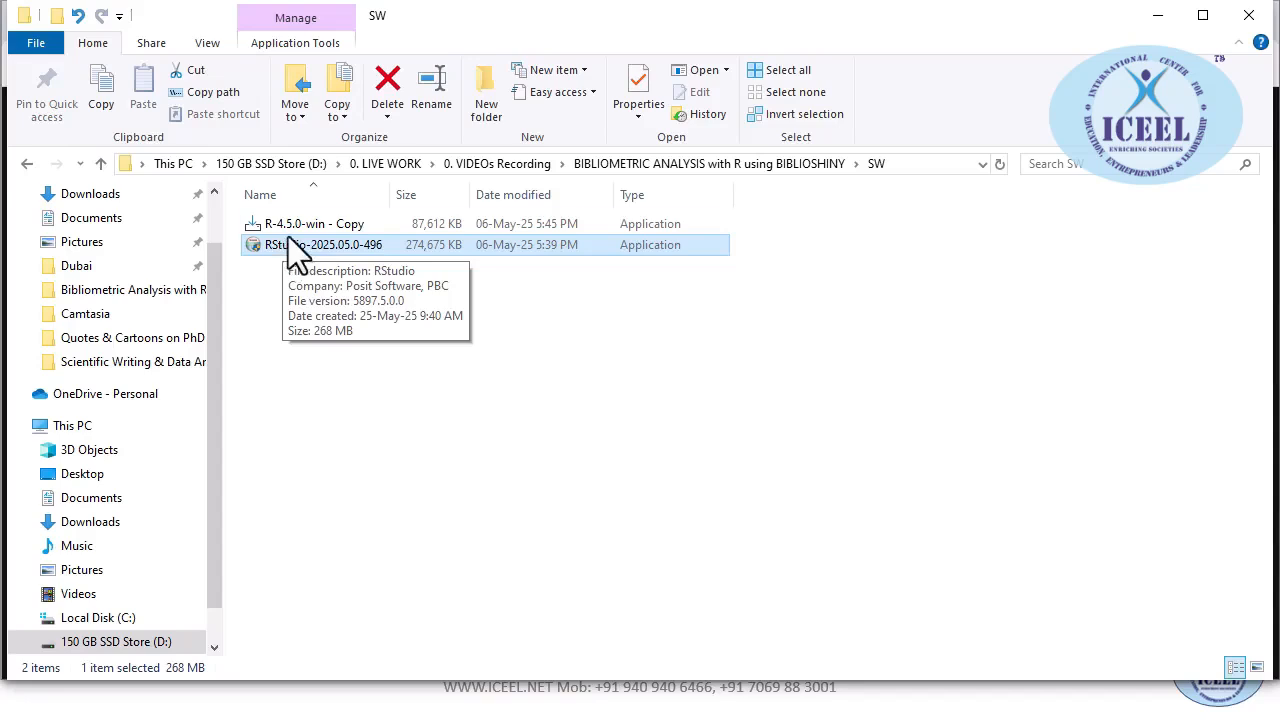
{"action": "left_click", "coordinate": [288, 224]}
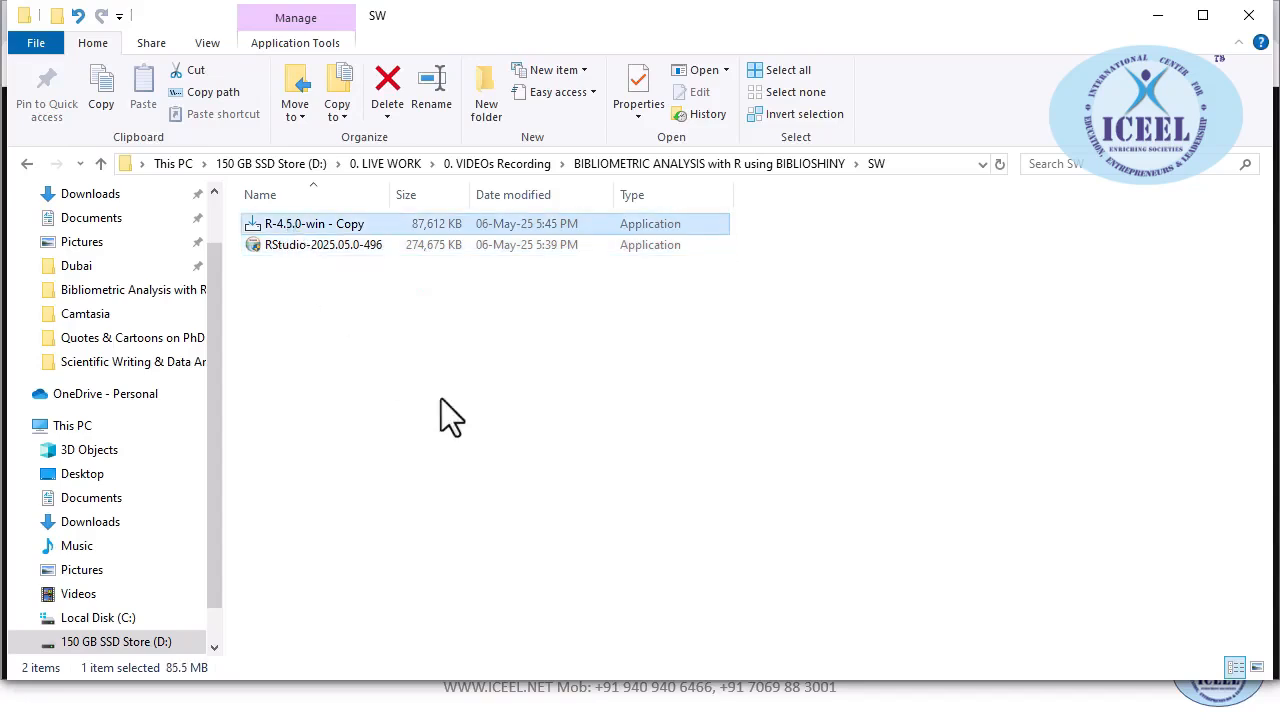
- Go through the open windows and bring up the Bibliometric Analysis with R folder in File Explorer
{"action": "key", "text": "alt+Tab"}
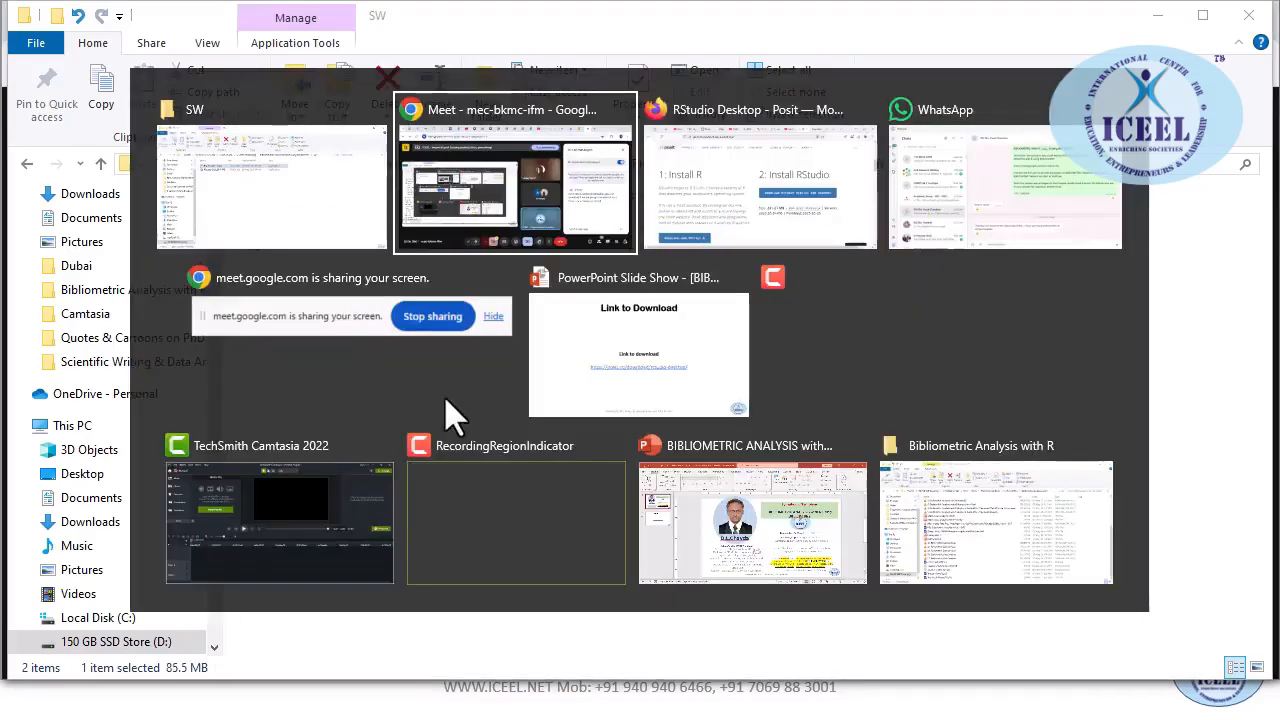
{"action": "key", "text": "Tab"}
{"action": "key", "text": "Tab"}
{"action": "key", "text": "Tab"}
{"action": "key", "text": "Tab"}
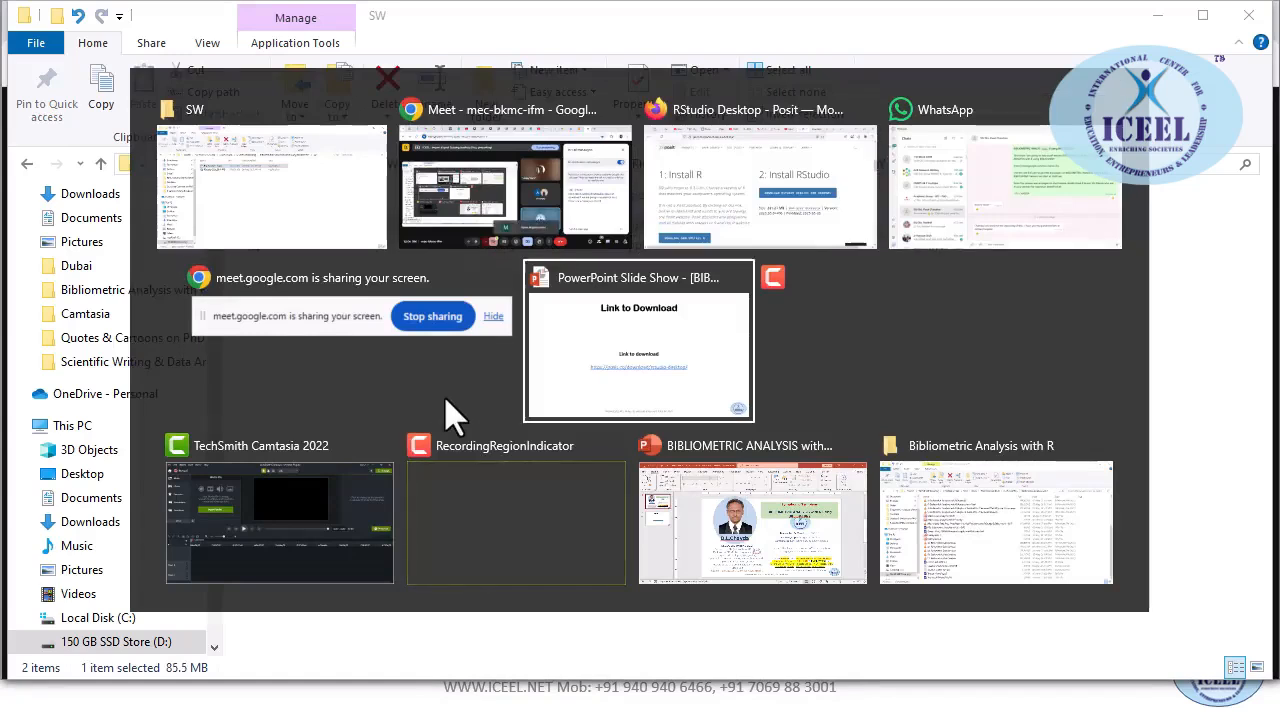
{"action": "key", "text": "Tab"}
{"action": "key", "text": "Tab"}
{"action": "key", "text": "Tab"}
{"action": "key", "text": "Tab"}
{"action": "key", "text": "Tab"}
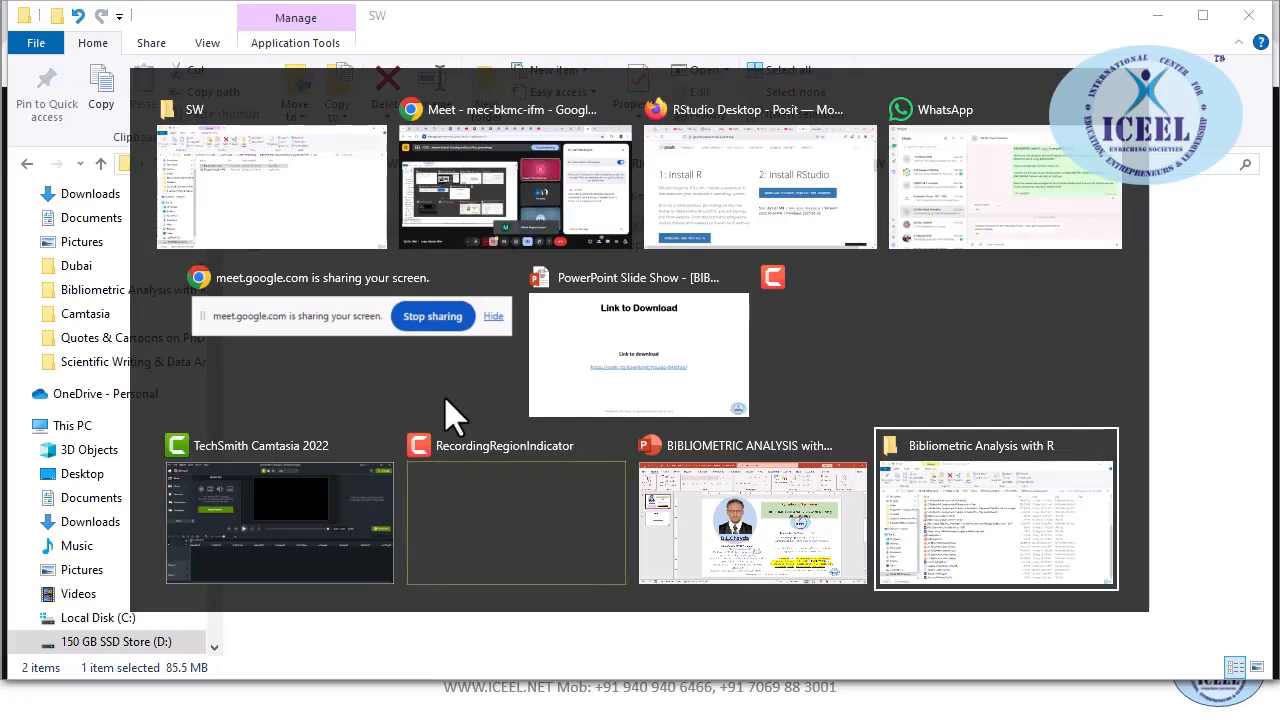
{"action": "key", "text": "alt+Tab"}
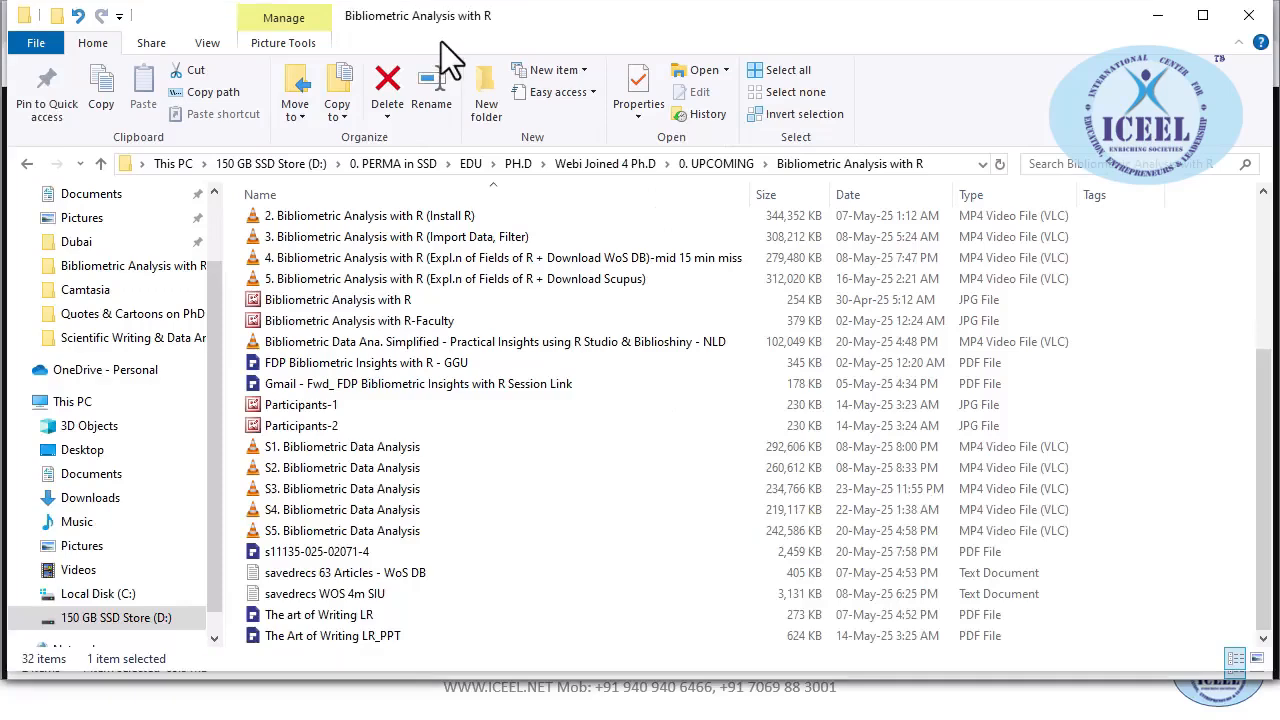
- Return to the Posit RStudio Desktop page in Firefox, highlight the "2: Install RStudio" heading and clear the highlight
{"action": "key", "text": "alt+Tab"}
{"action": "key", "text": "alt+Tab"}
{"action": "key", "text": "alt+Tab"}
{"action": "key", "text": "alt+Tab"}
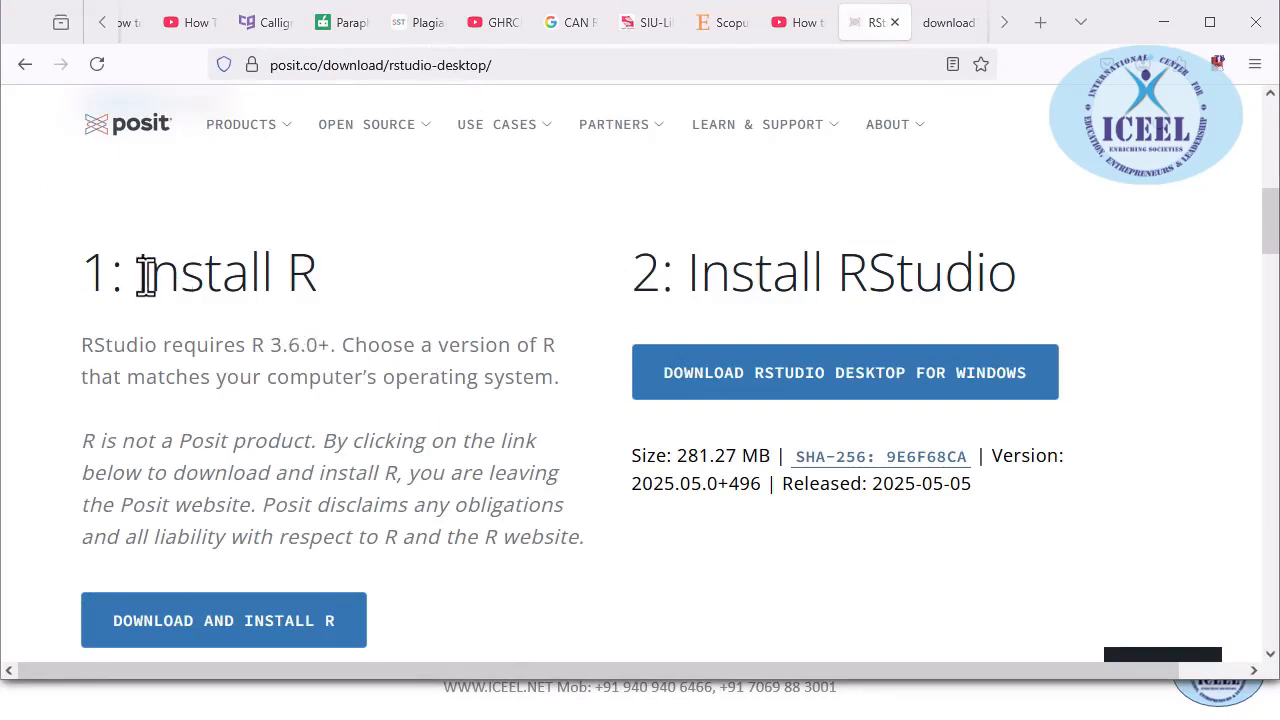
{"action": "left_click_drag", "start_coordinate": [636, 272], "coordinate": [1045, 285]}
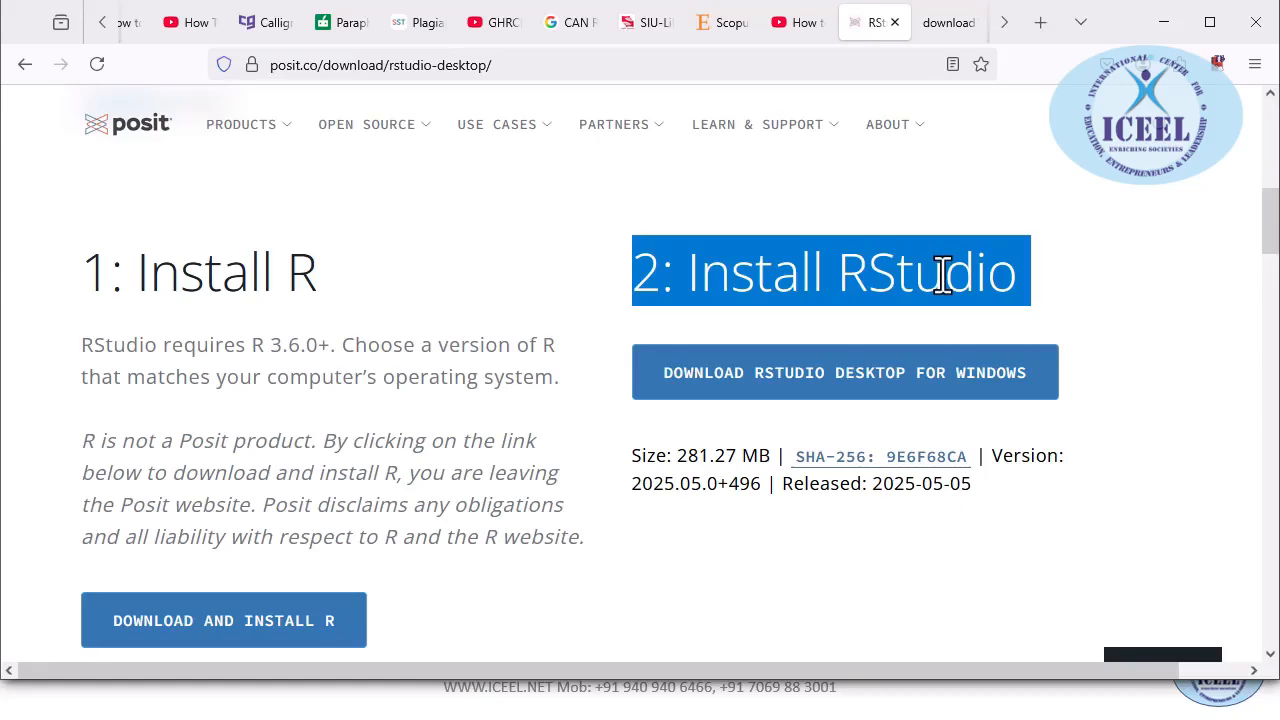
{"action": "key", "text": "alt+Tab"}
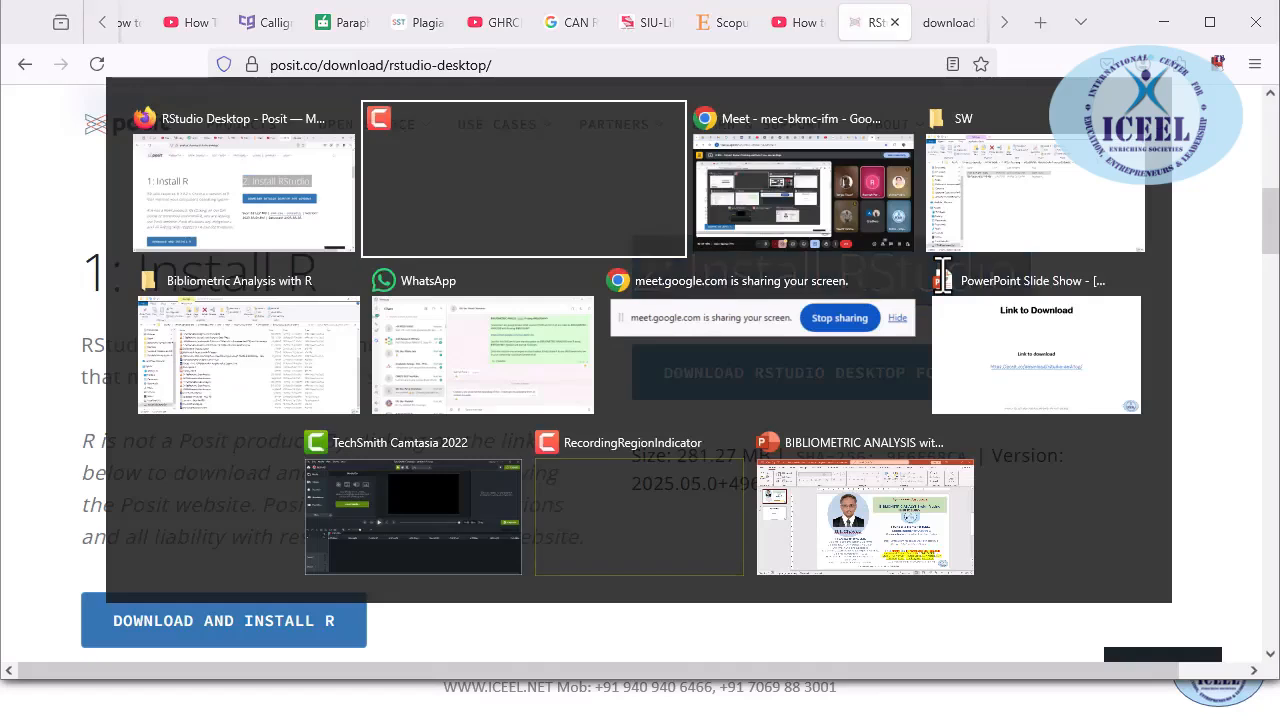
{"action": "left_click", "coordinate": [327, 186]}
{"action": "left_click", "coordinate": [732, 293]}
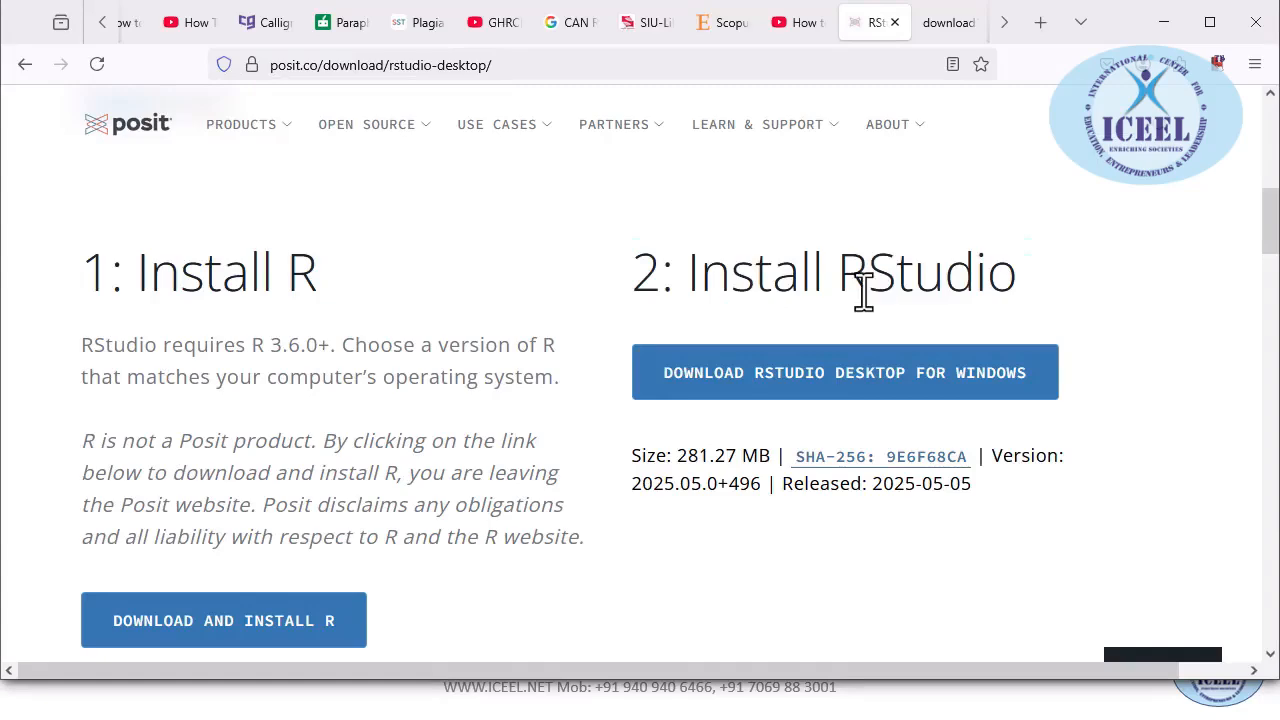
- Check the Google Meet call, return to the Posit page in Firefox and highlight the whole "1: Install R" section
{"action": "key", "text": "alt+Tab"}
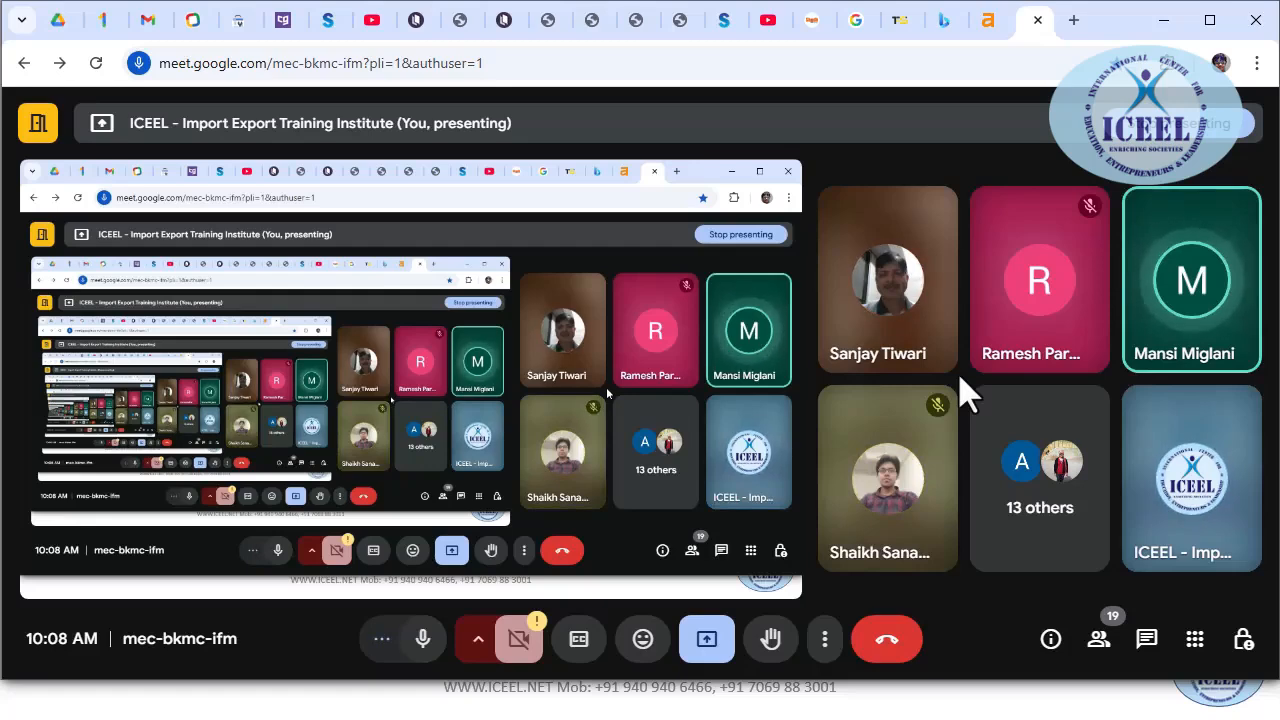
{"action": "key", "text": "alt+Tab"}
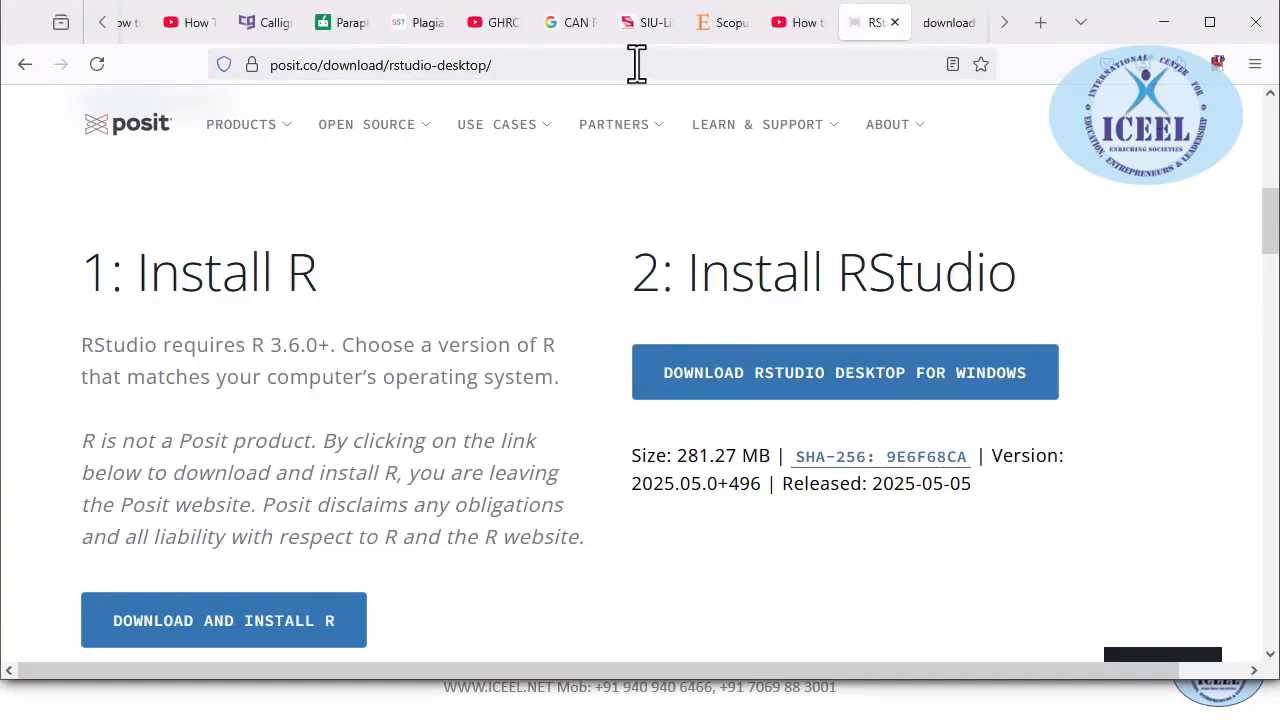
{"action": "left_click_drag", "start_coordinate": [84, 270], "coordinate": [449, 618]}
{"action": "left_click", "coordinate": [200, 279]}
{"action": "double_click", "coordinate": [203, 277]}
{"action": "left_click", "coordinate": [203, 277]}
{"action": "left_click_drag", "start_coordinate": [90, 272], "coordinate": [443, 606]}
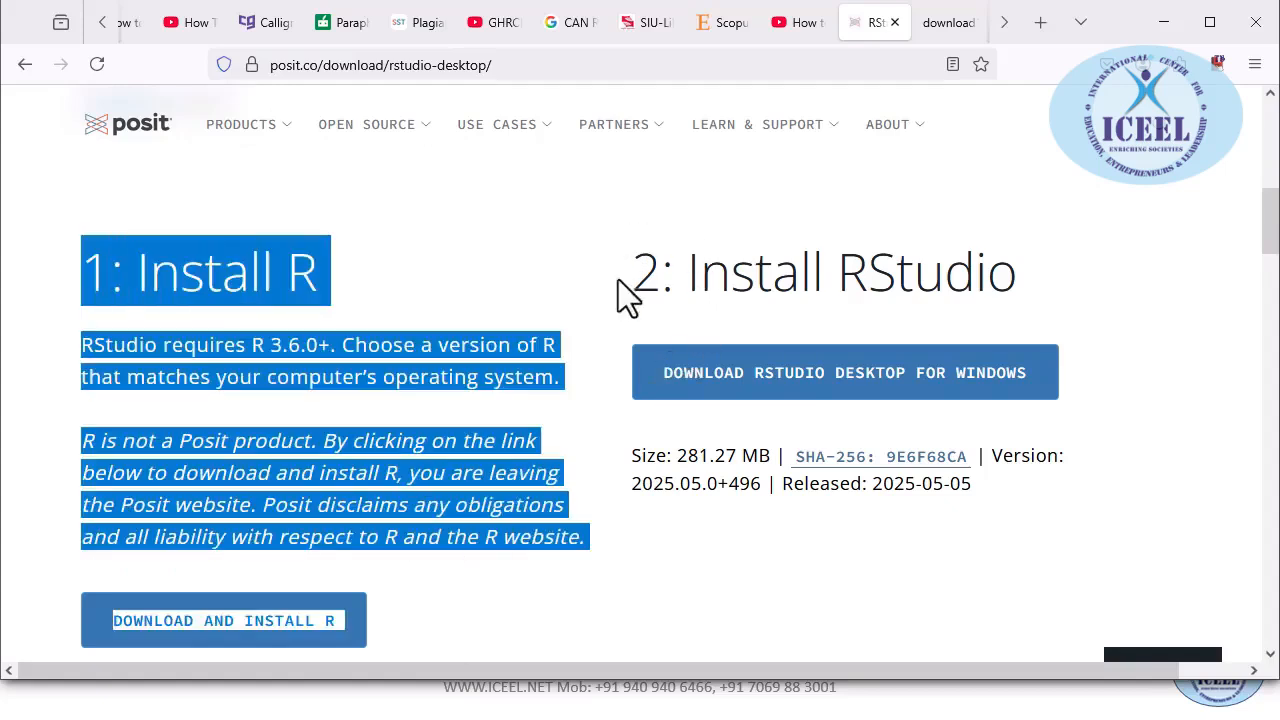
- Highlight the "2: Install RStudio" and "1: Install R" sections alternately to show the installation order, and clear the selection
{"action": "left_click_drag", "start_coordinate": [641, 274], "coordinate": [1021, 480]}
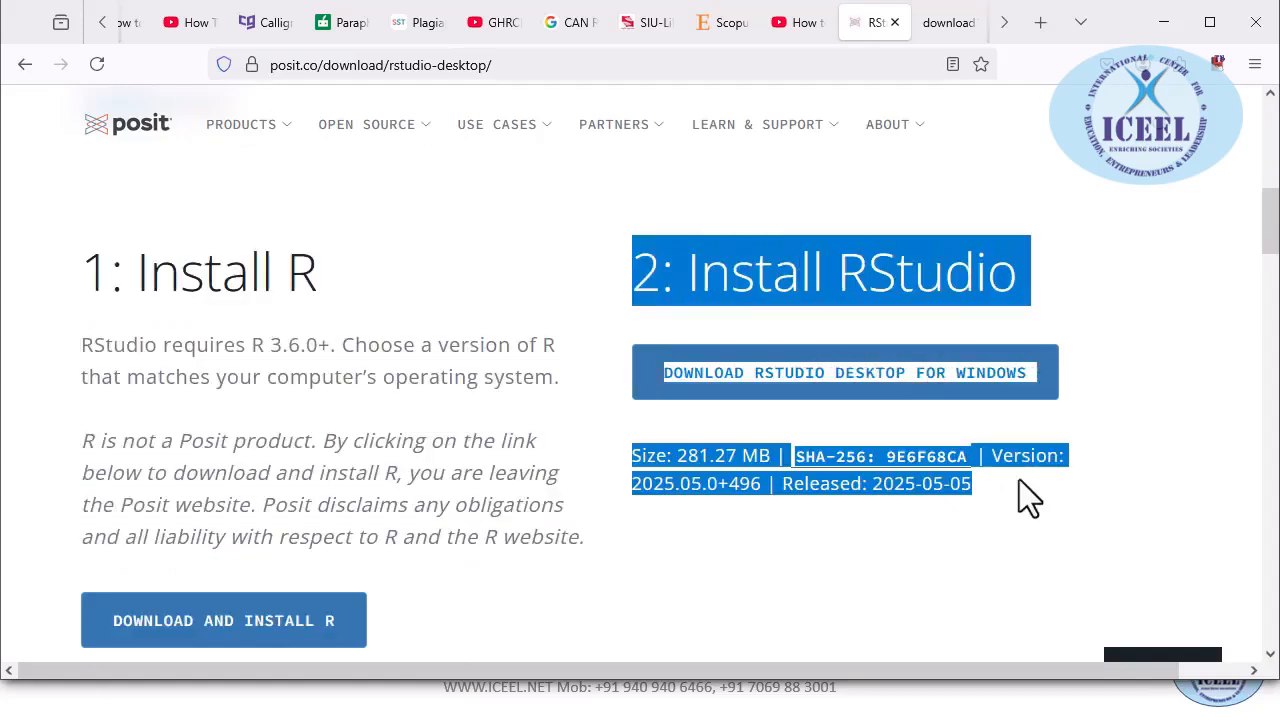
{"action": "left_click_drag", "start_coordinate": [92, 272], "coordinate": [410, 618]}
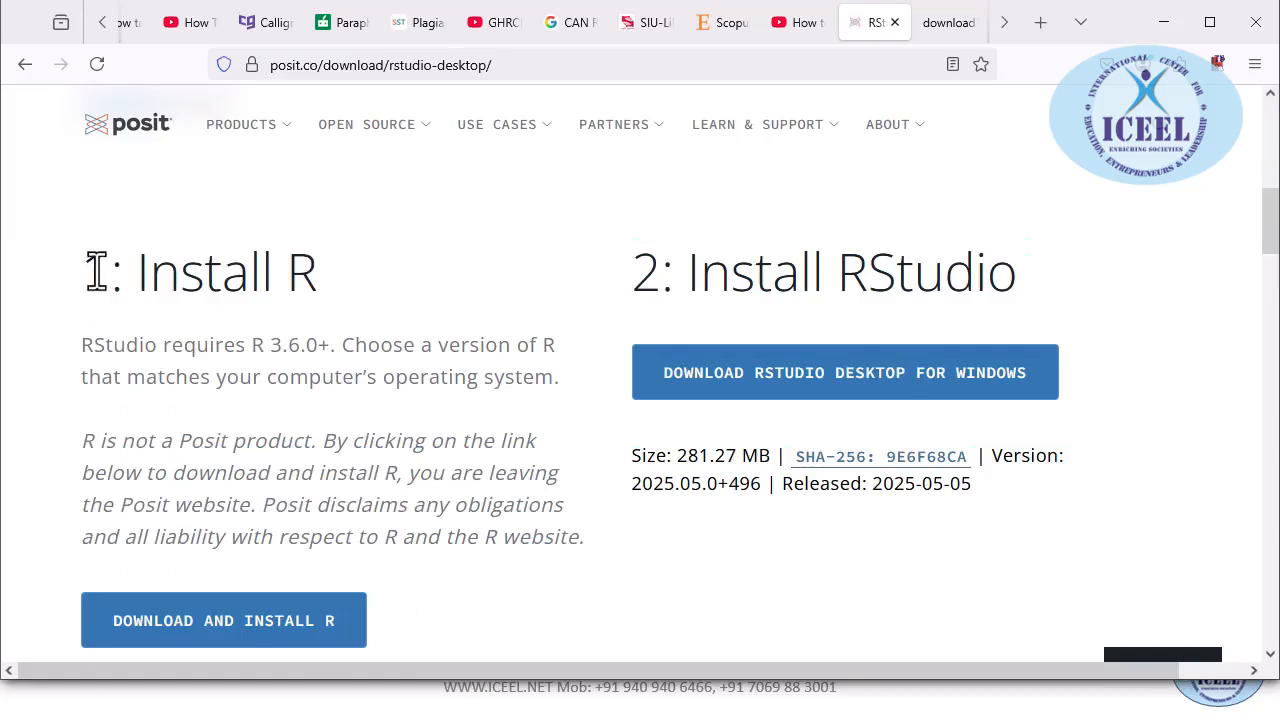
{"action": "left_click_drag", "start_coordinate": [90, 270], "coordinate": [388, 617]}
{"action": "left_click_drag", "start_coordinate": [636, 267], "coordinate": [1000, 485]}
{"action": "double_click", "coordinate": [883, 266]}
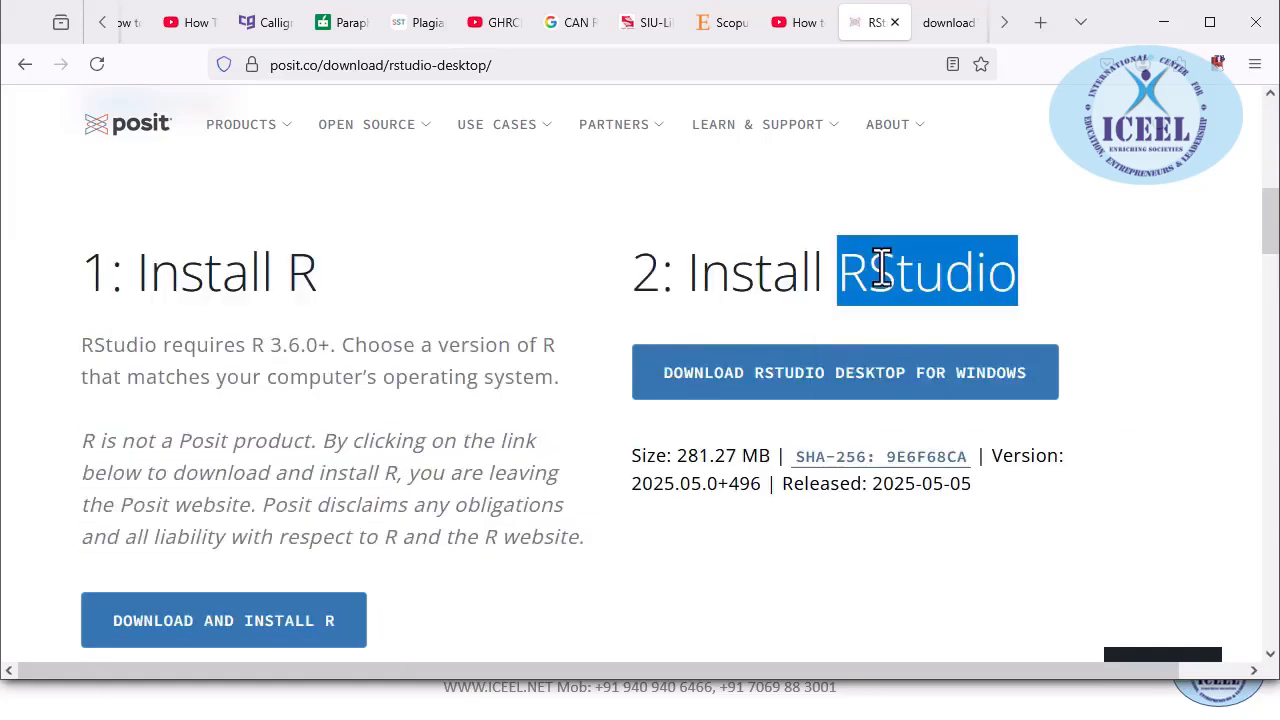
{"action": "left_click_drag", "start_coordinate": [640, 272], "coordinate": [1000, 485]}
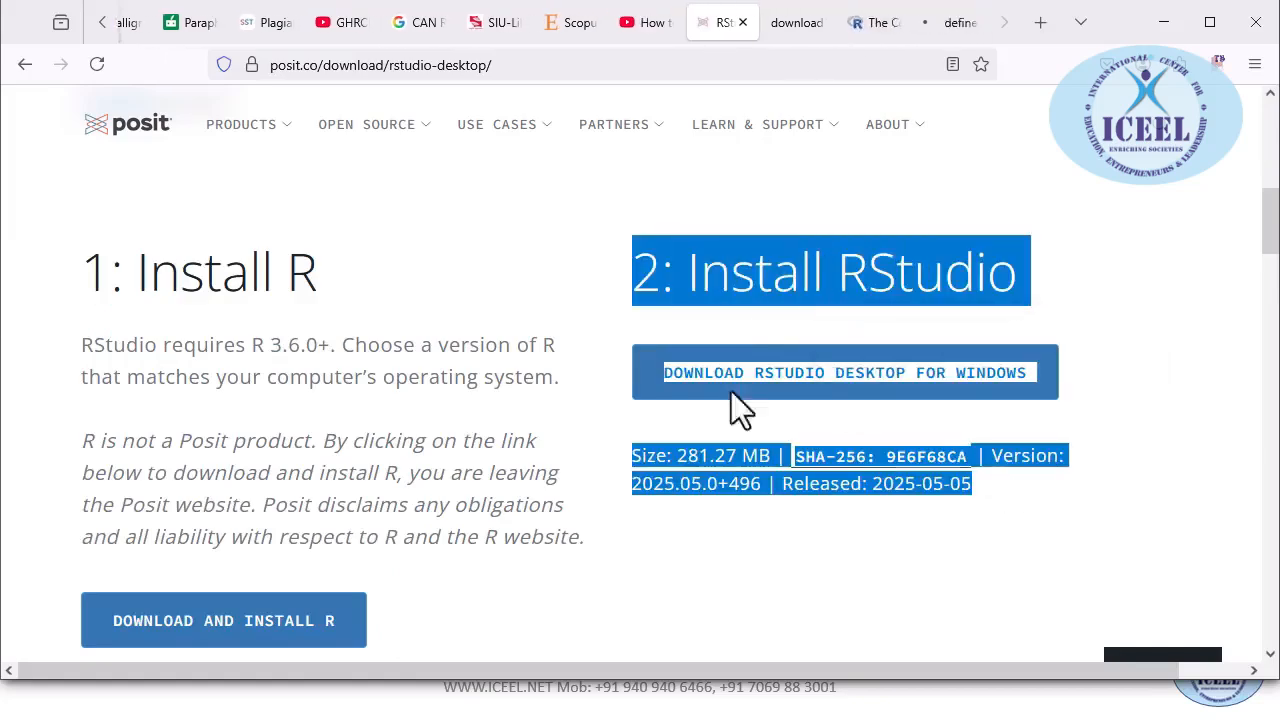
{"action": "left_click", "coordinate": [298, 325]}
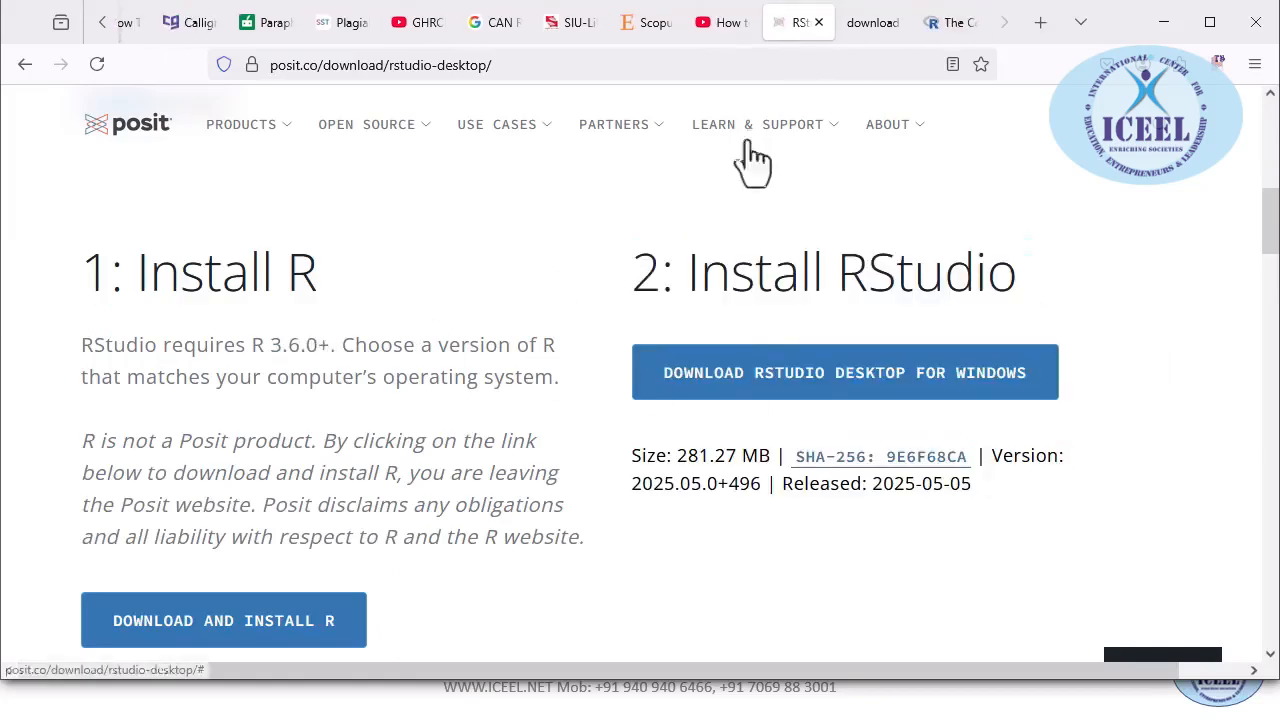
- Leave the Posit page and switch to the SW folder in File Explorer
{"action": "double_click", "coordinate": [748, 139]}
{"action": "left_click", "coordinate": [1163, 22]}
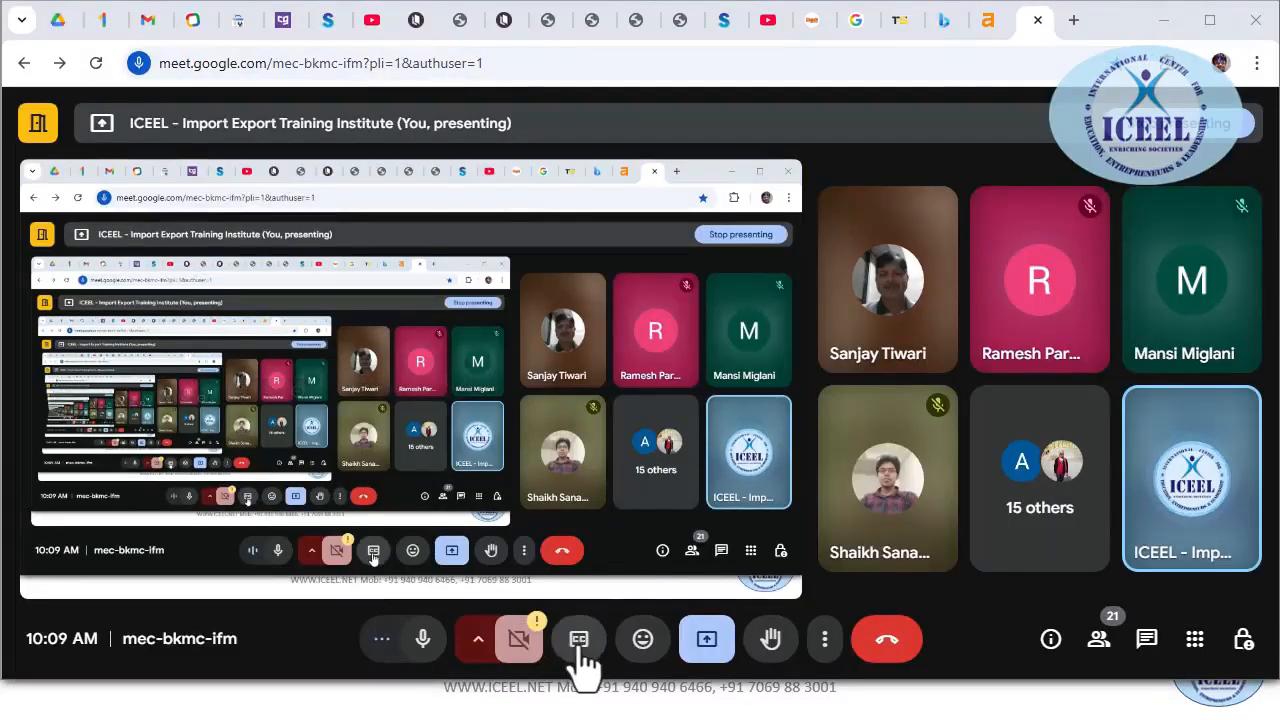
{"action": "key", "text": "alt+Tab"}
{"action": "key", "text": "alt+Tab"}
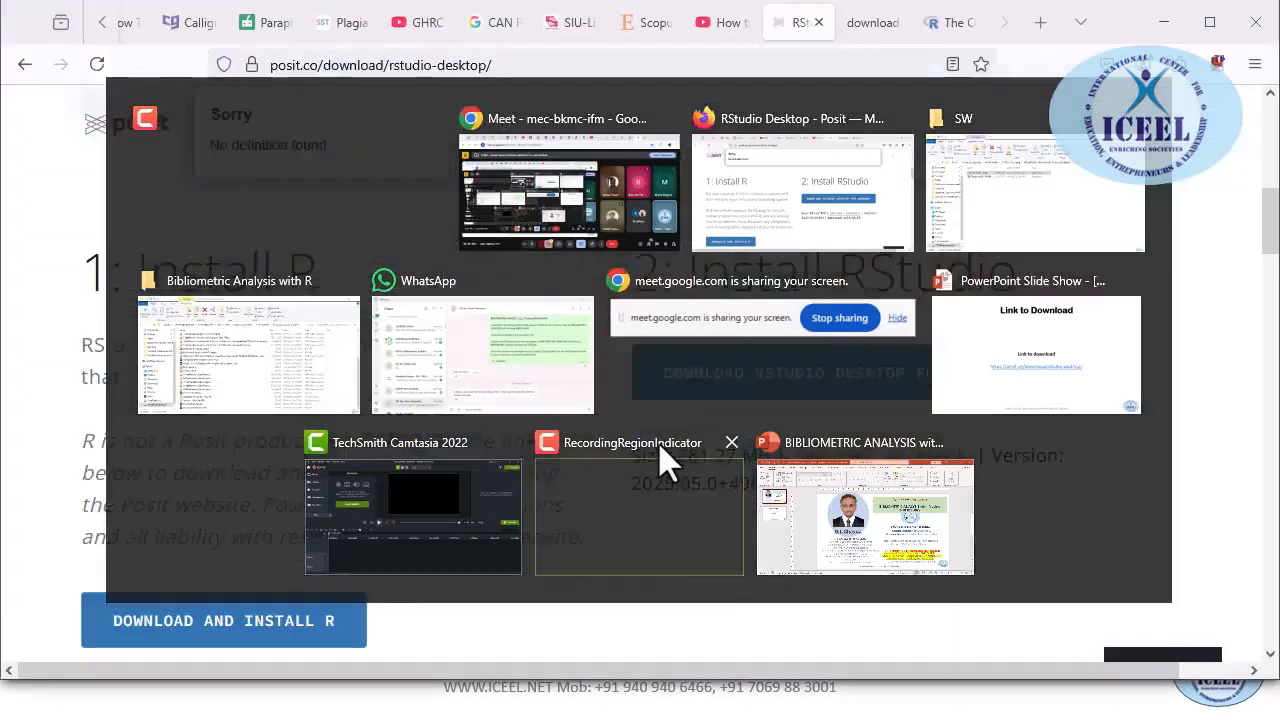
{"action": "key", "text": "alt+Tab"}
{"action": "key", "text": "alt+Tab"}
{"action": "key", "text": "alt+Tab"}
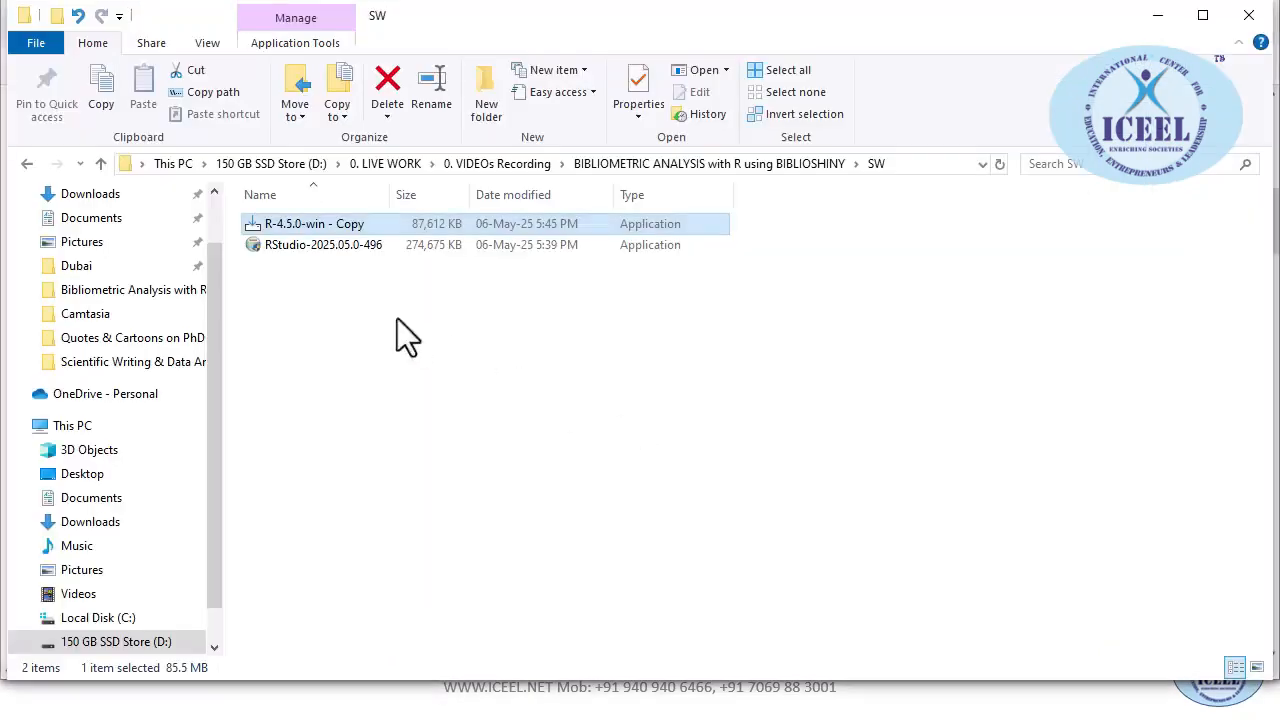
- Show the Run as administrator option for the R and RStudio installers without running either, and select the R-4.5.0-win - Copy installer
{"action": "right_click", "coordinate": [250, 225]}
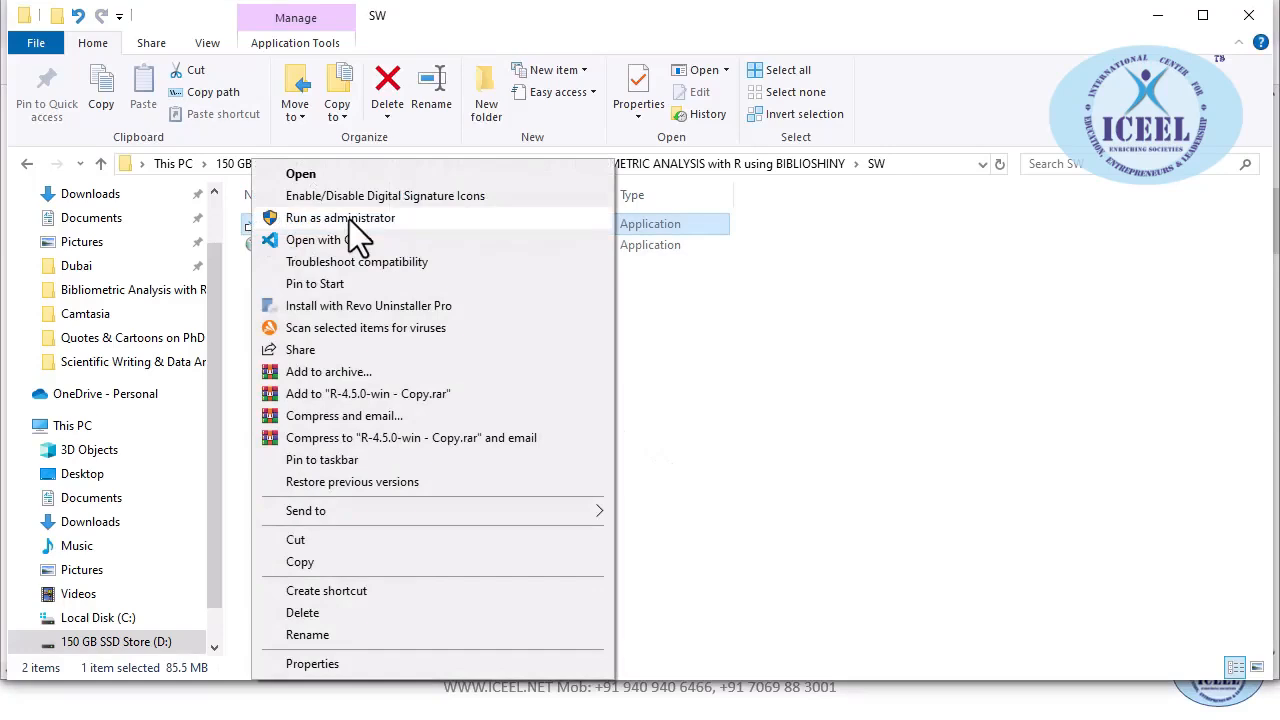
{"action": "left_click", "coordinate": [812, 429]}
{"action": "right_click", "coordinate": [280, 244]}
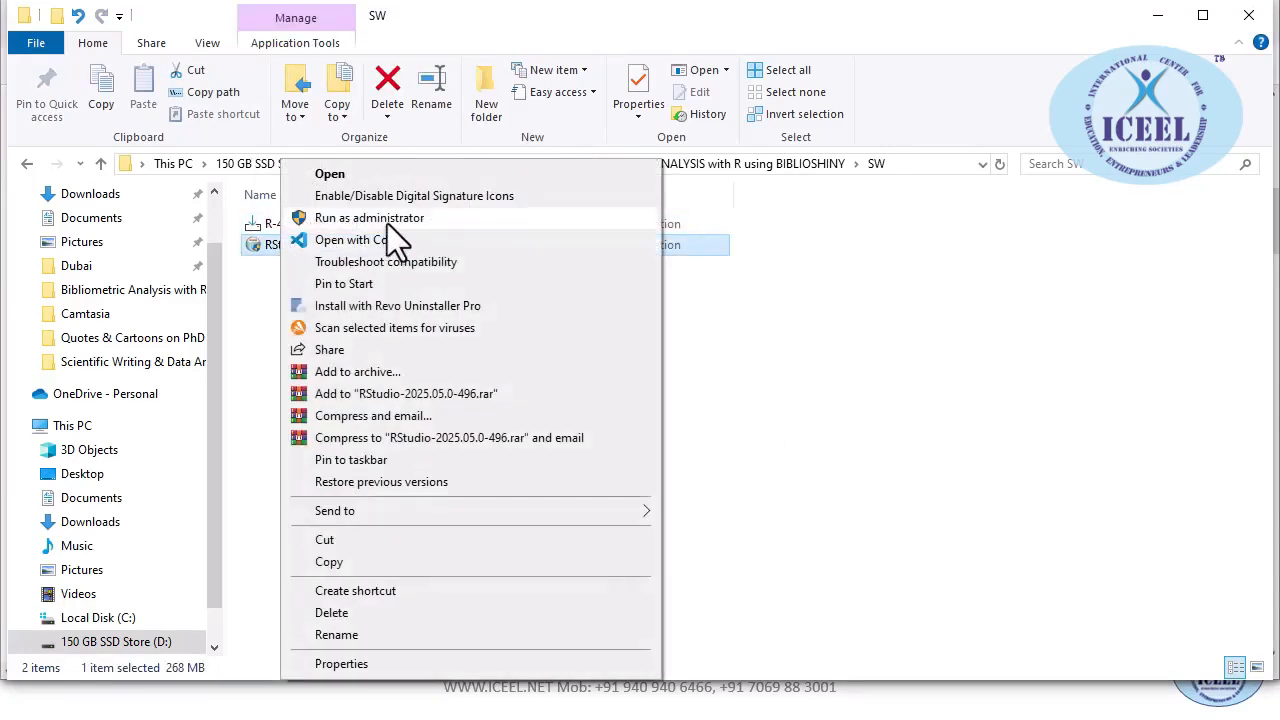
{"action": "left_click", "coordinate": [1185, 470]}
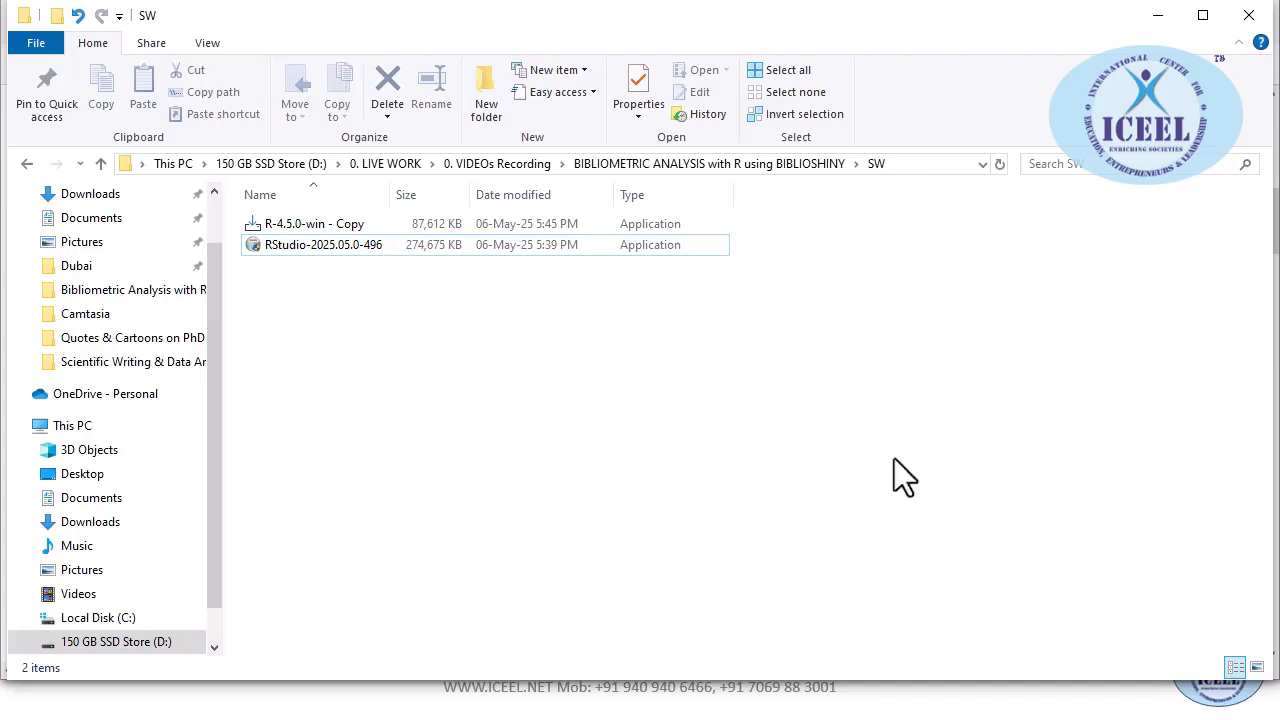
{"action": "left_click", "coordinate": [315, 227]}
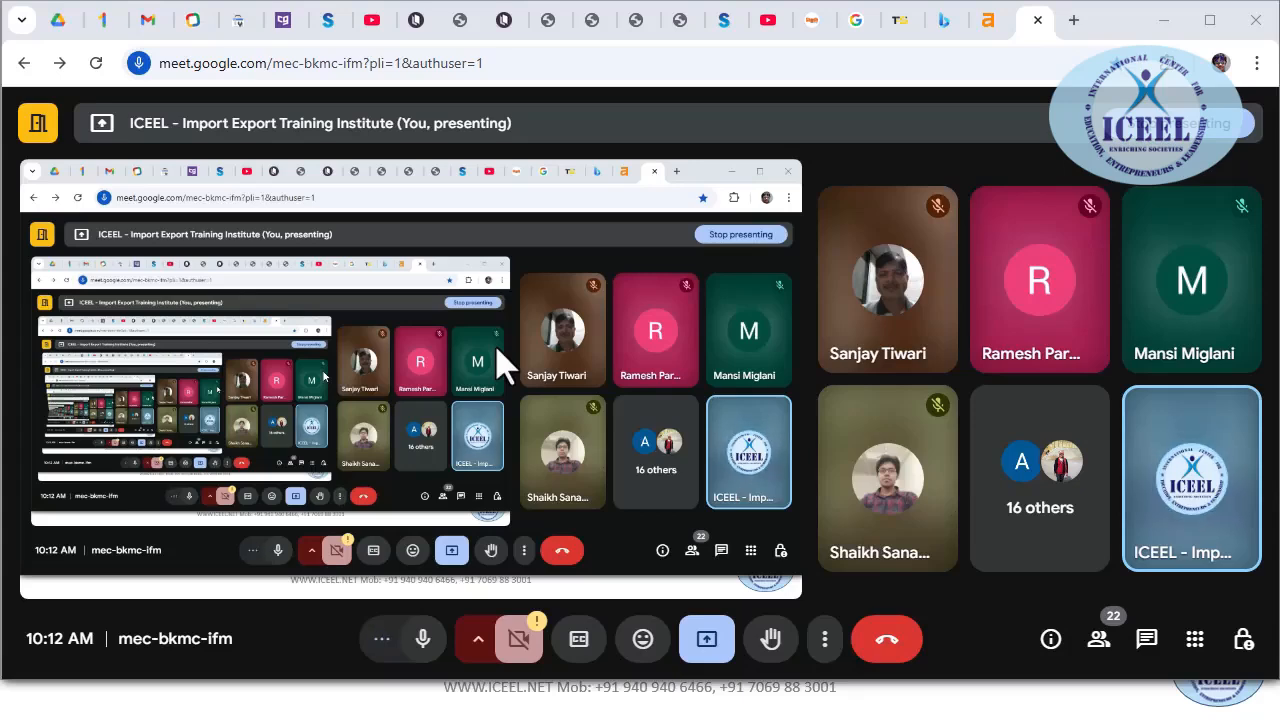
- Mute and unmute the presenter's microphone in the Google Meet call as participants speak, leaving it muted
{"action": "key", "text": "ctrl+d"}
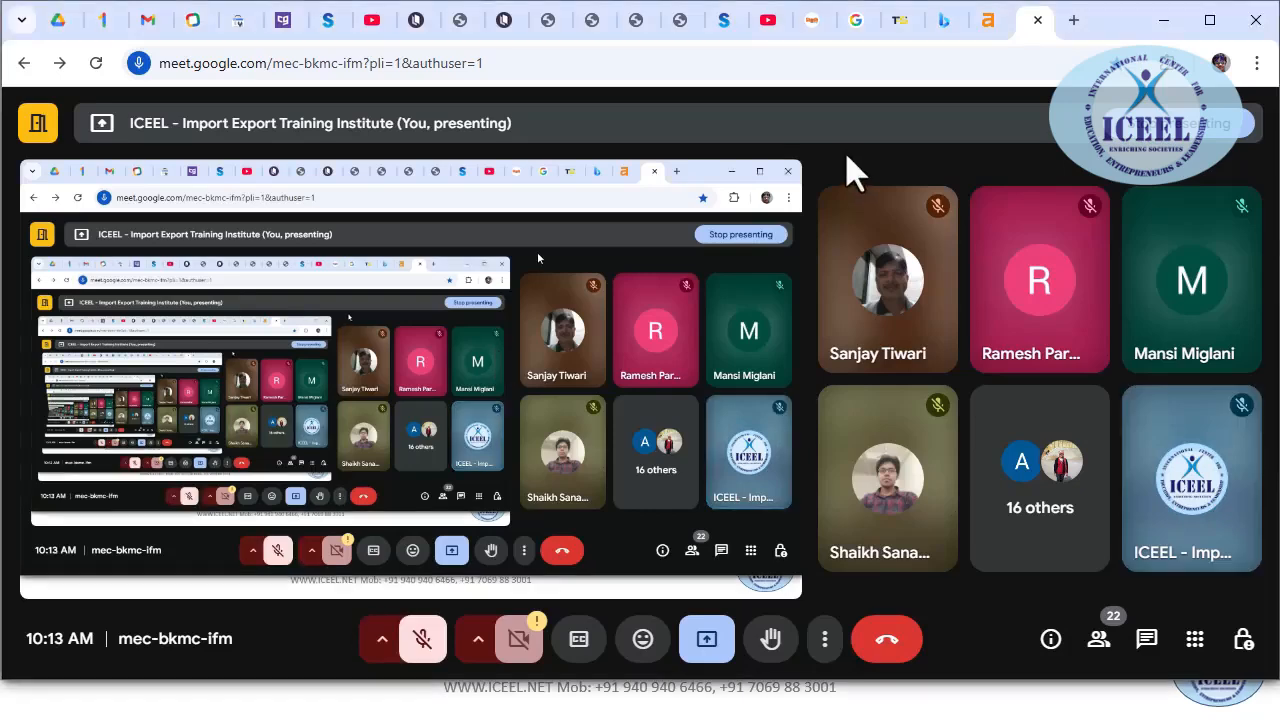
{"action": "key", "text": "ctrl+d"}
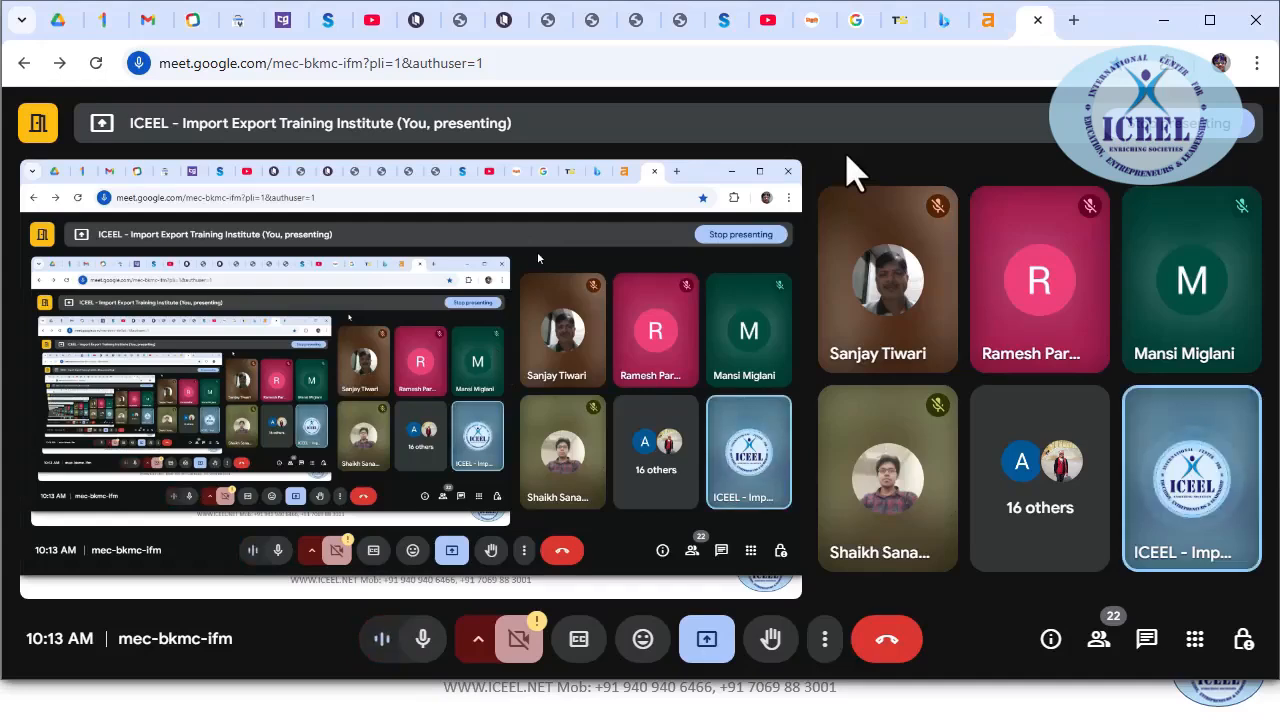
{"action": "key", "text": "ctrl+d"}
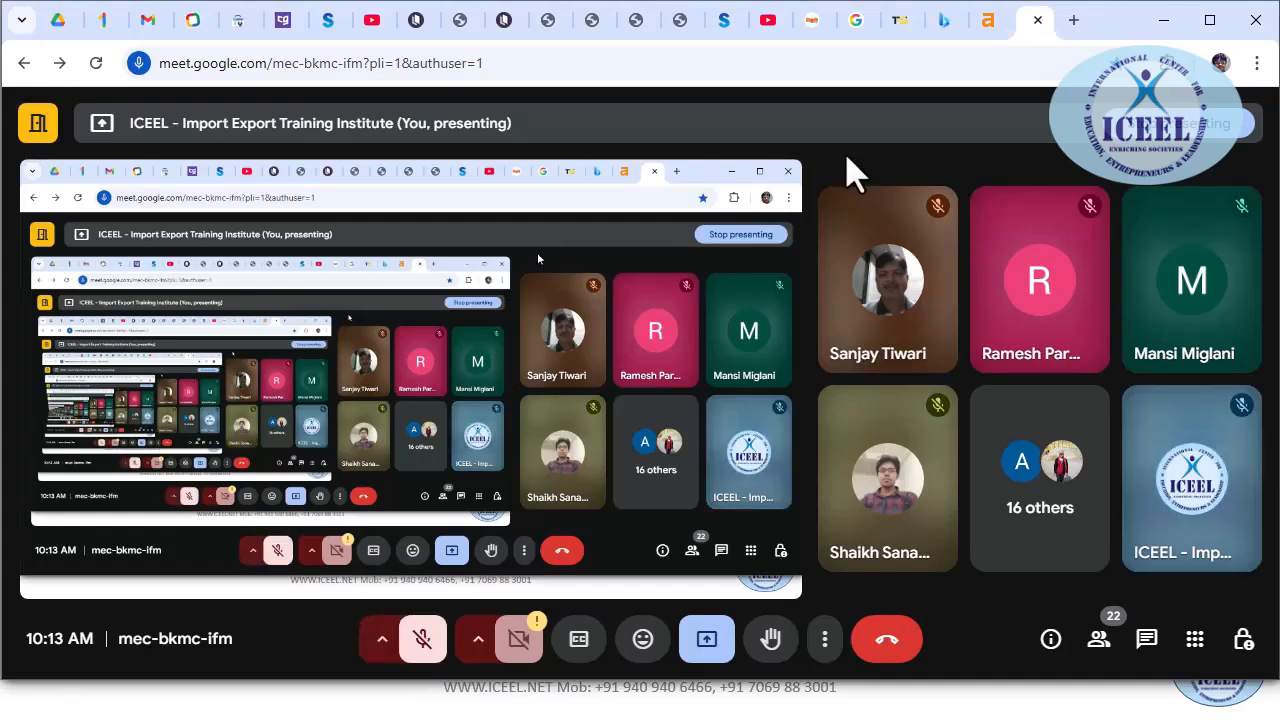
{"action": "key", "text": "ctrl+d"}
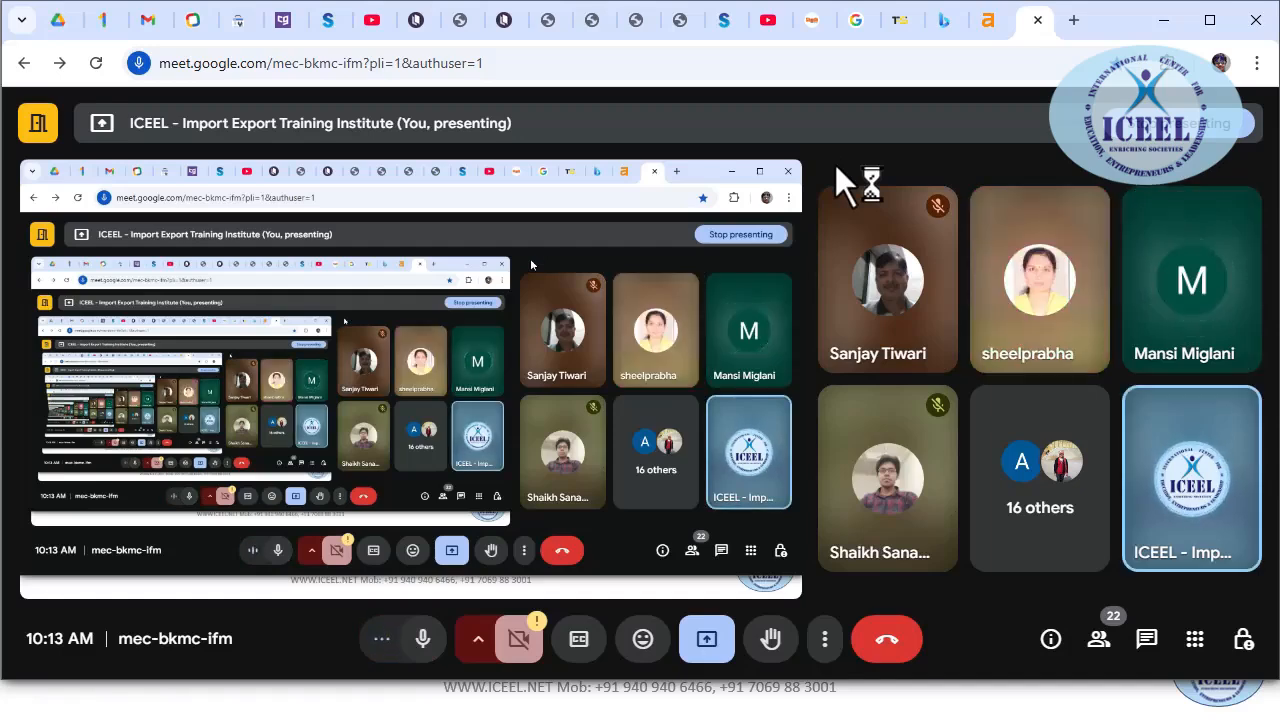
{"action": "key", "text": "ctrl+d"}
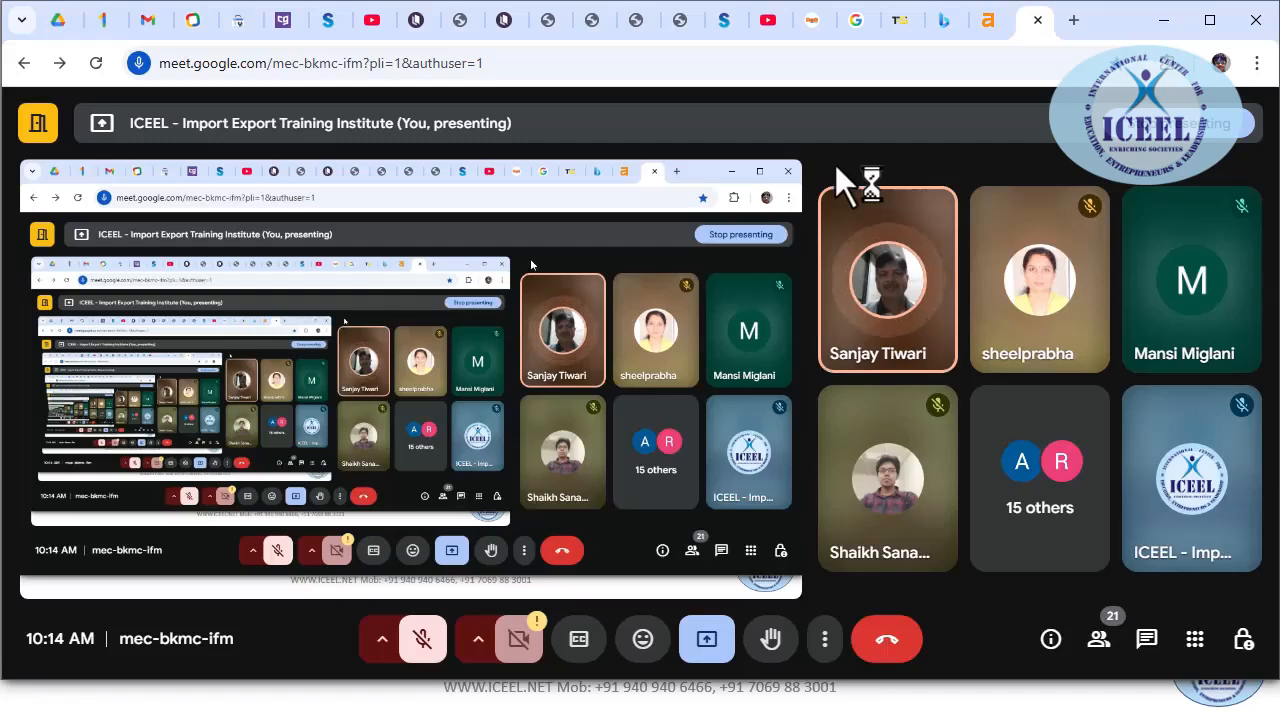
- Toggle the presenter's microphone between muted and unmuted as participants speak in the call, leaving it unmuted
{"action": "left_click", "coordinate": [424, 645]}
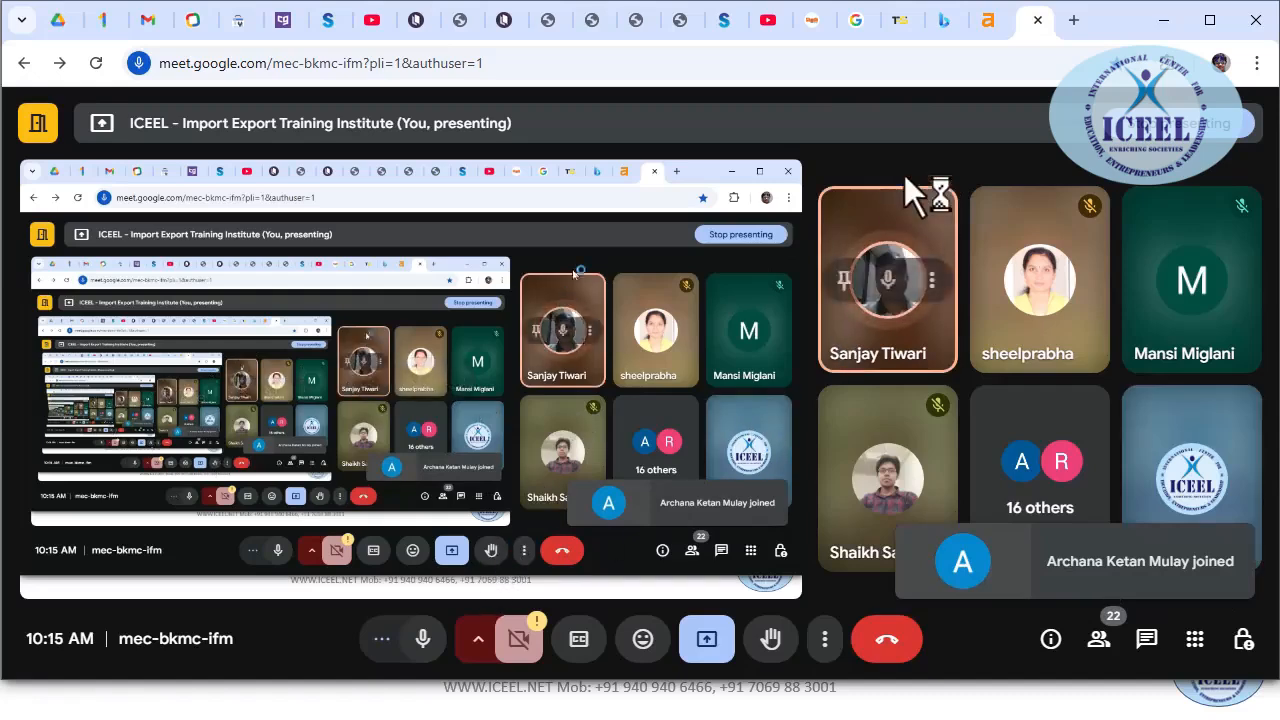
{"action": "mouse_move", "coordinate": [838, 276]}
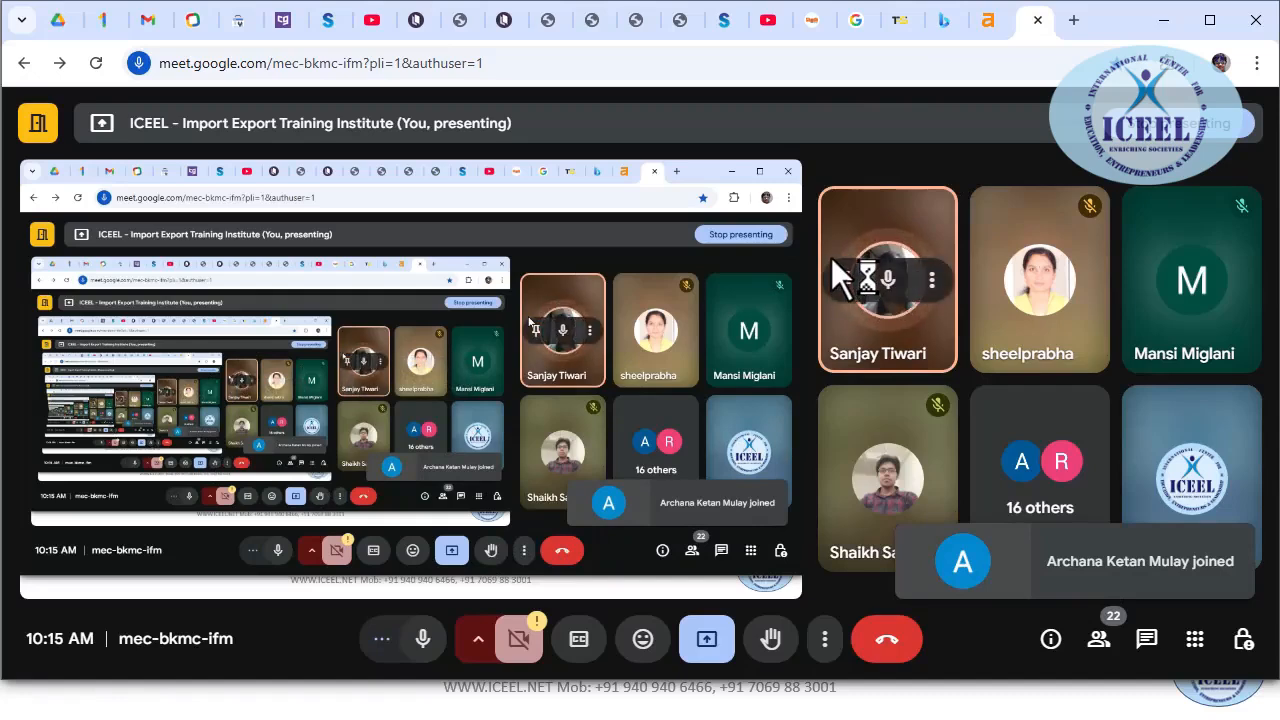
{"action": "key", "text": "ctrl+d"}
{"action": "key", "text": "ctrl+d"}
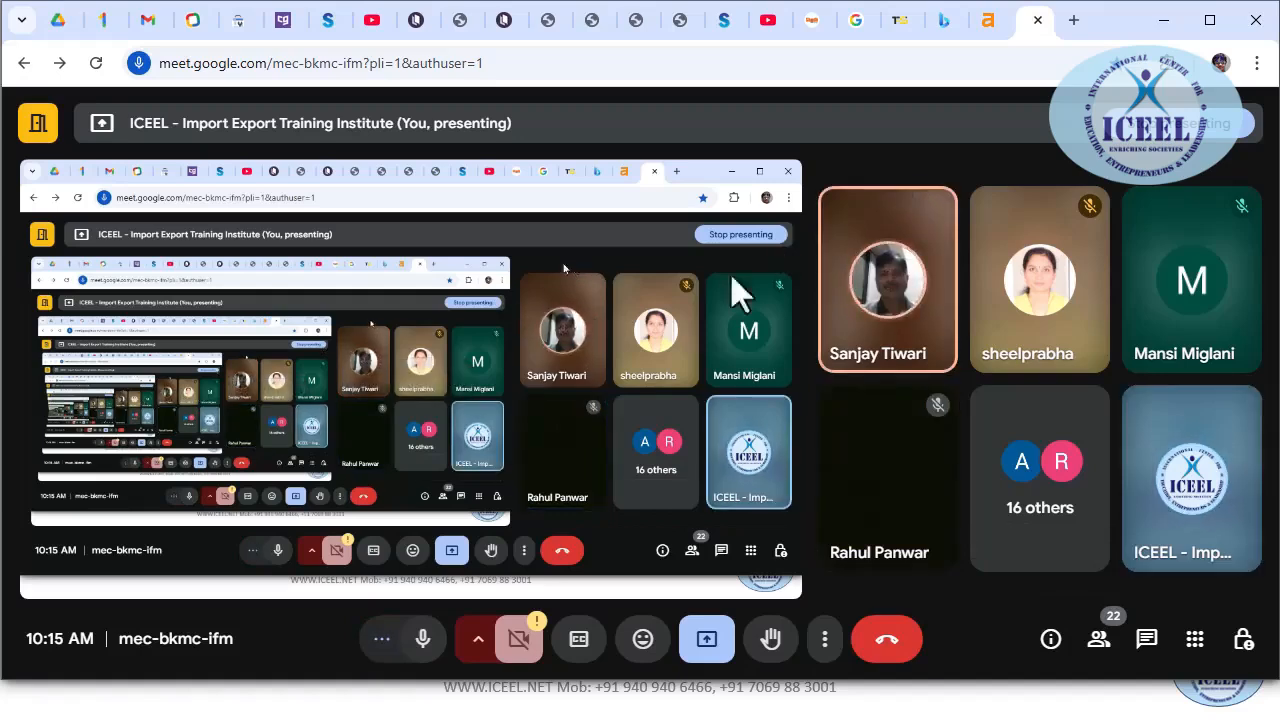
{"action": "left_click", "coordinate": [425, 645]}
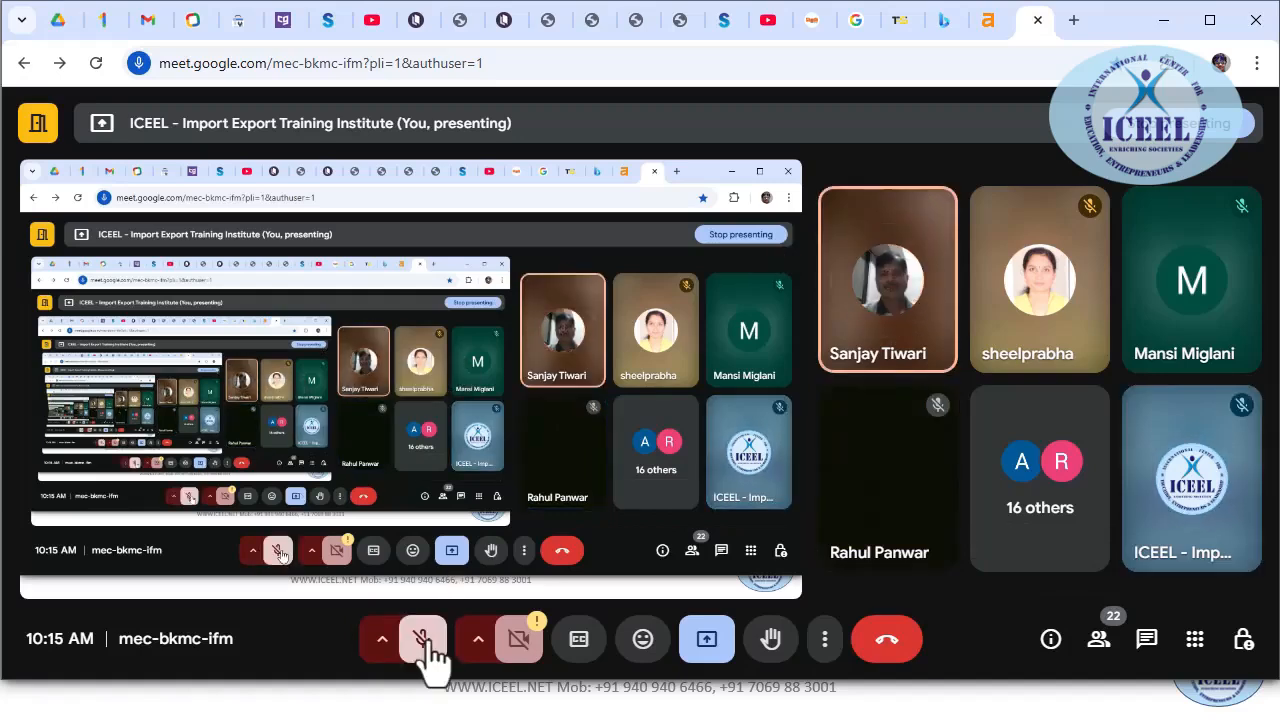
{"action": "left_click", "coordinate": [425, 645]}
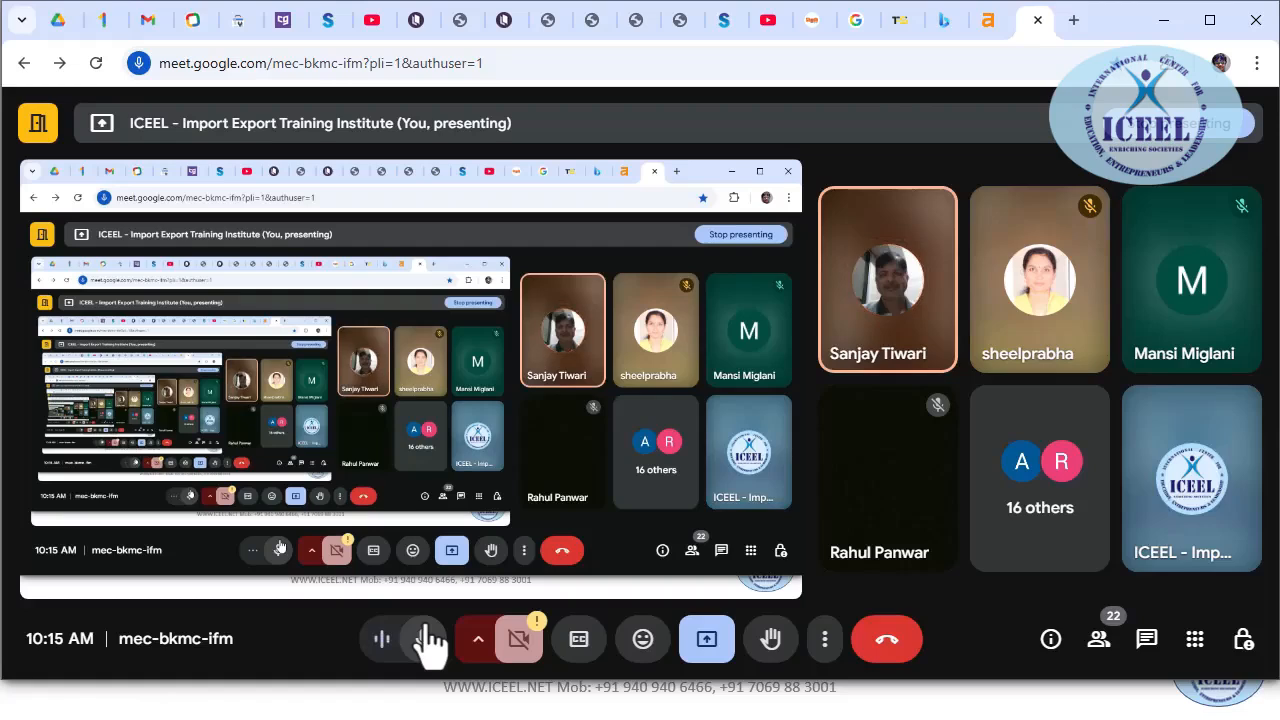
- Switch from the Google Meet call to the running PowerPoint slide show with the Link to Download slide
{"action": "key", "text": "alt+Tab"}
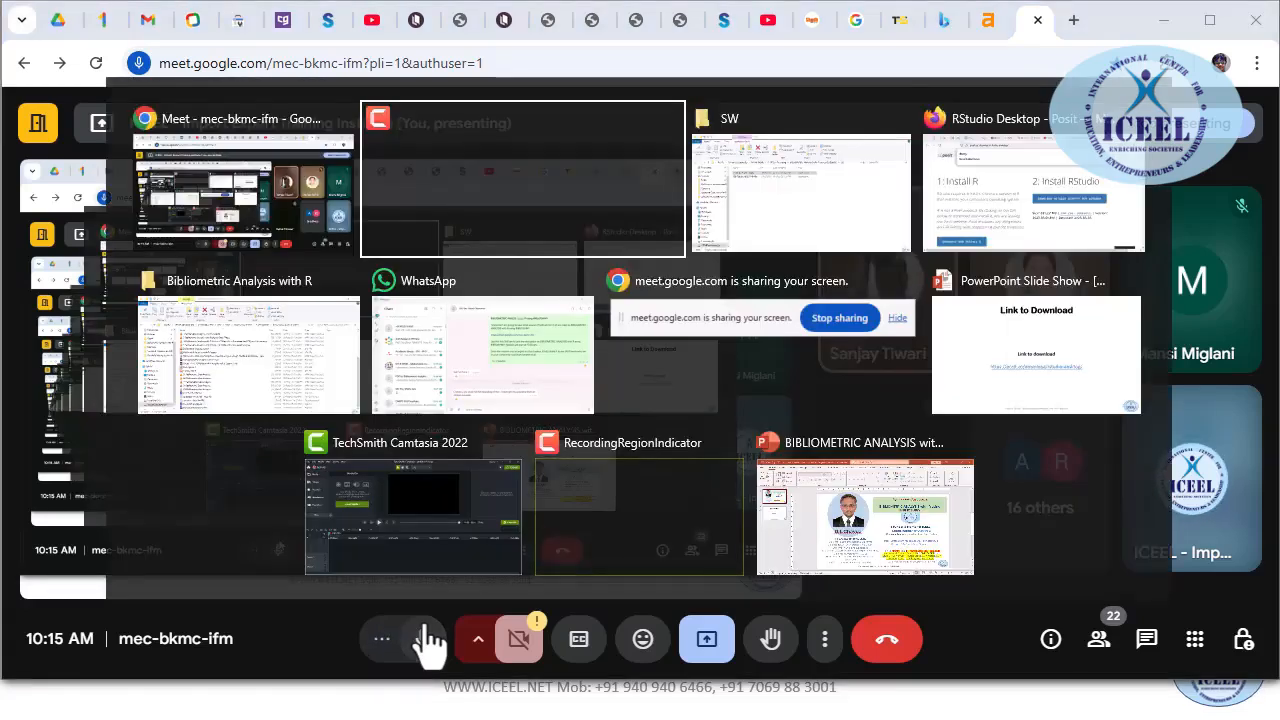
{"action": "key", "text": "alt+Tab"}
{"action": "key", "text": "alt+Tab"}
{"action": "key", "text": "alt+Tab"}
{"action": "key", "text": "alt+Tab"}
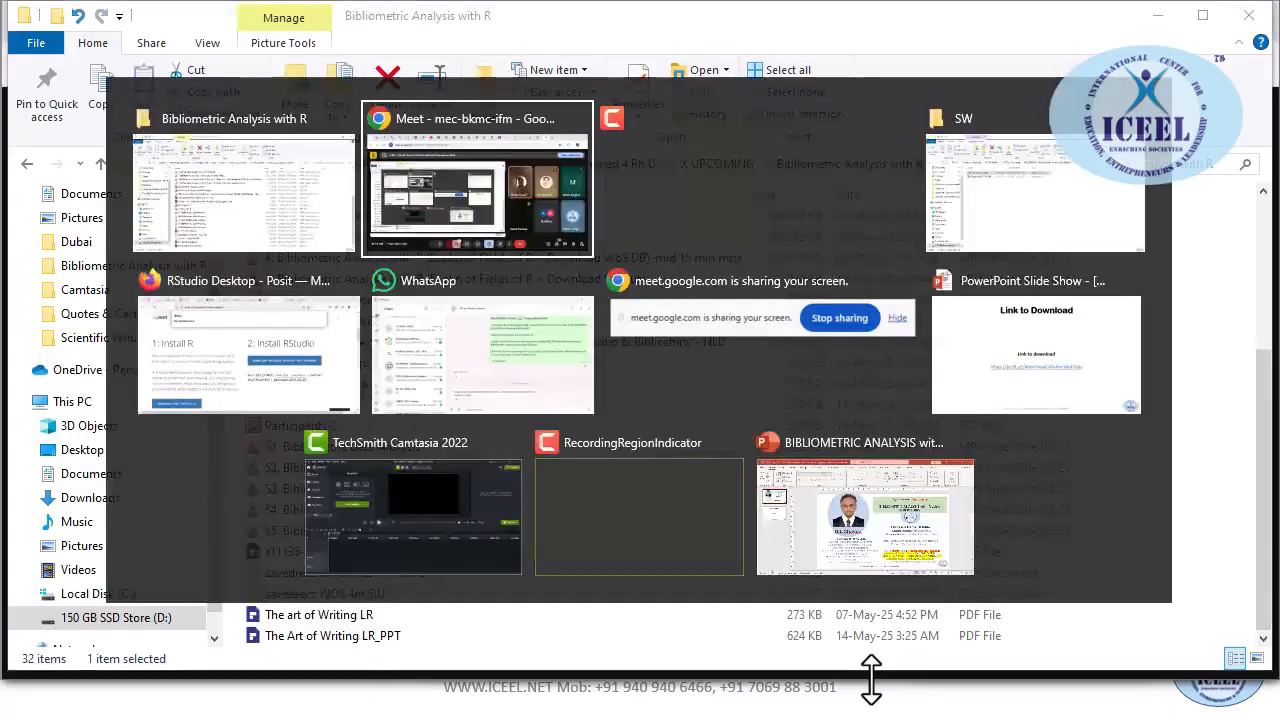
{"action": "key", "text": "alt+Tab"}
{"action": "key", "text": "alt+Tab"}
{"action": "key", "text": "alt+Tab"}
{"action": "key", "text": "alt+Tab"}
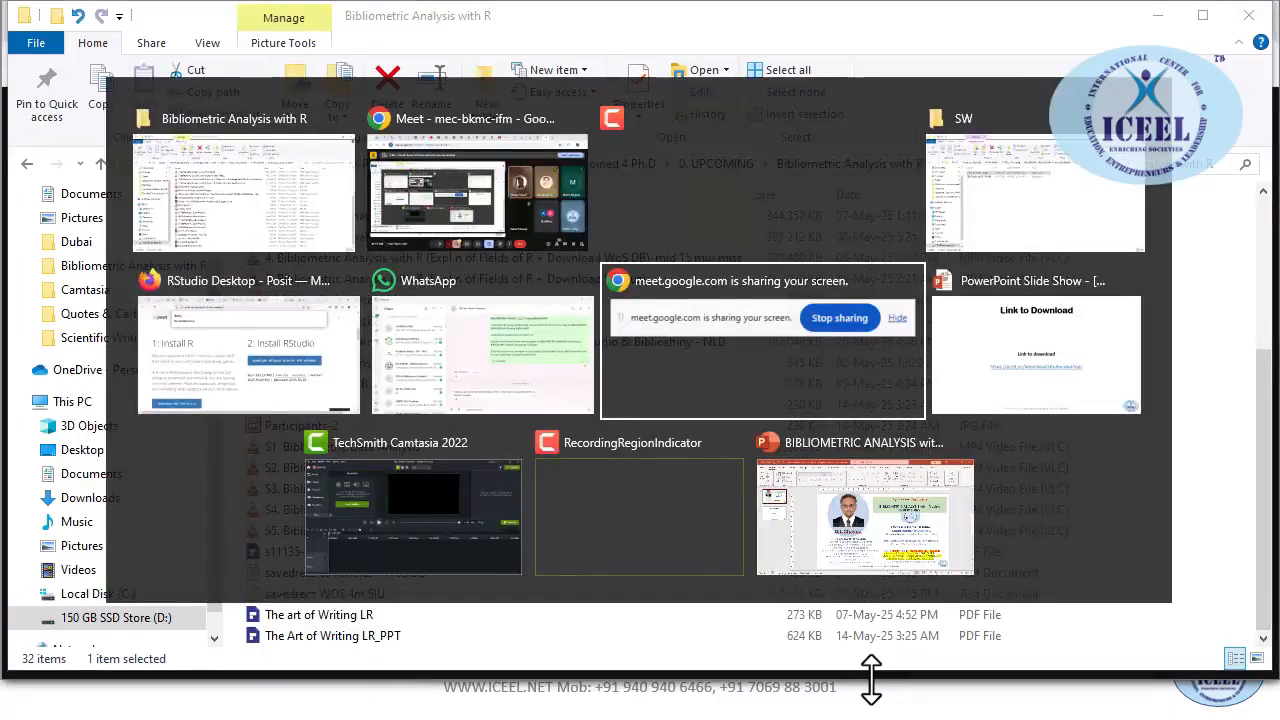
{"action": "key", "text": "alt+Tab"}
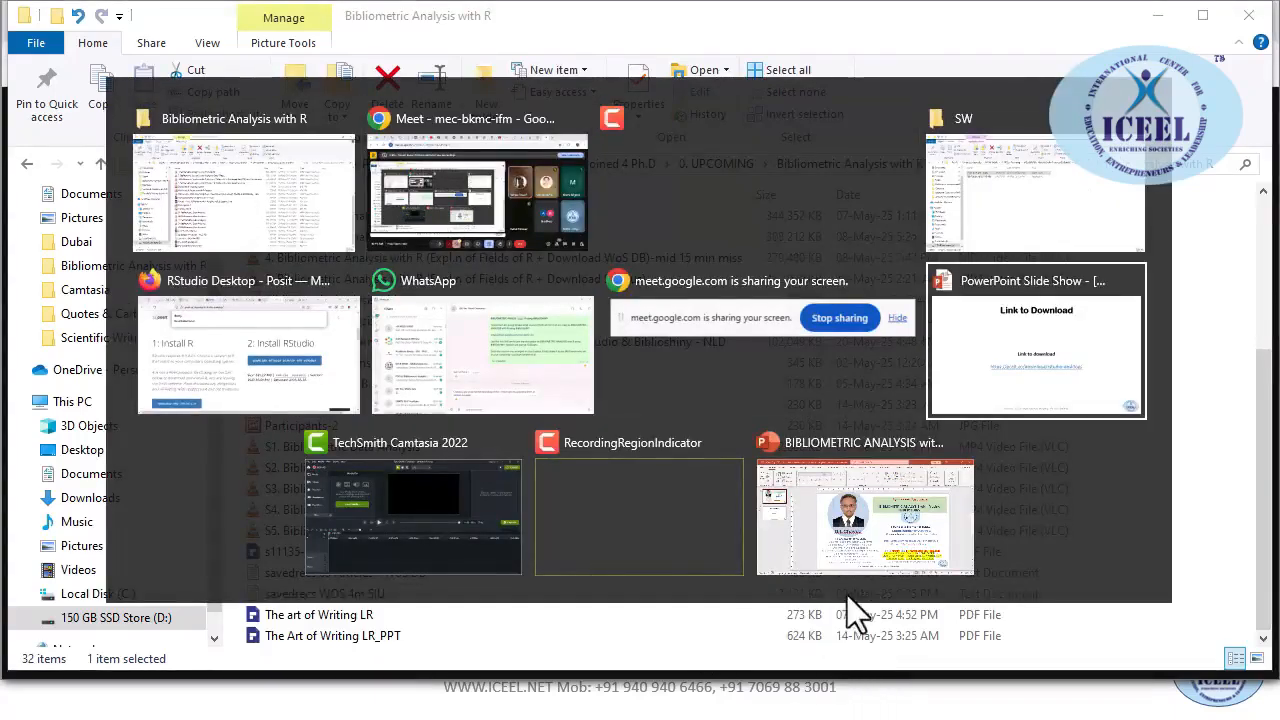
{"action": "left_click", "coordinate": [1010, 385]}
- Go back to the opening BIBLIOMETRIC ANALYSIS slide and end the slide show
{"action": "key", "text": "Left"}
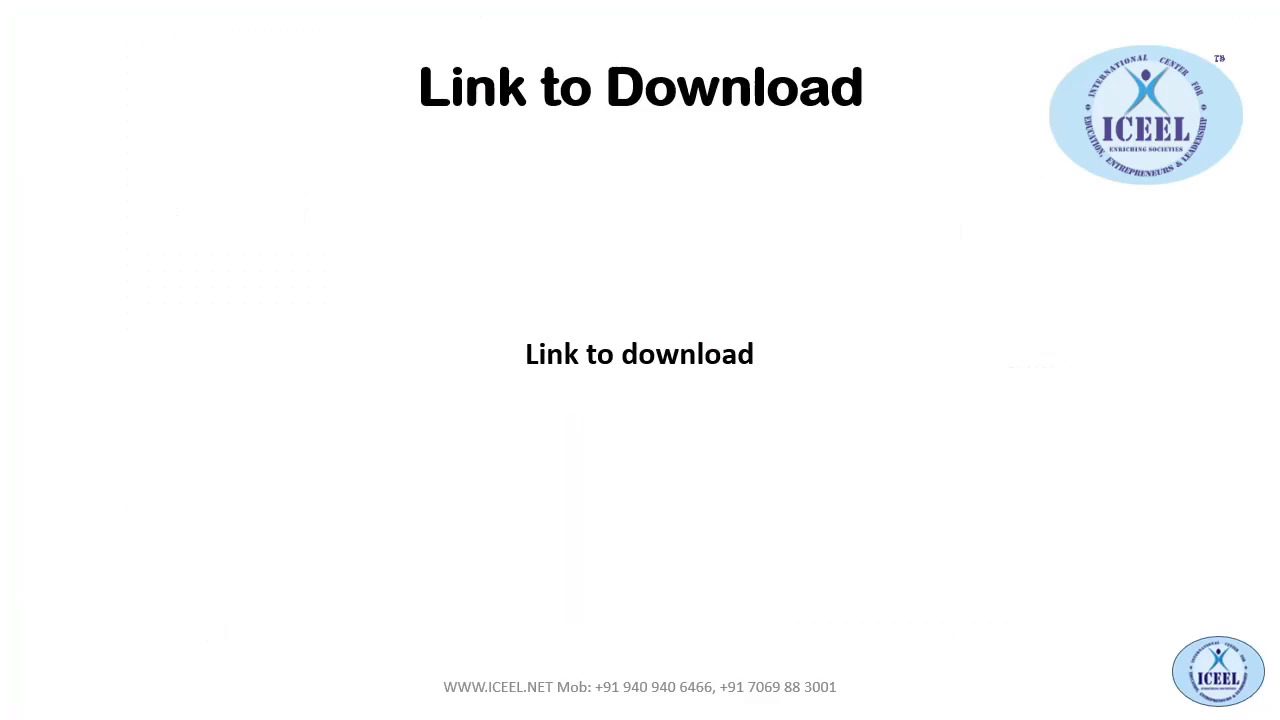
{"action": "key", "text": "Left"}
{"action": "key", "text": "Left"}
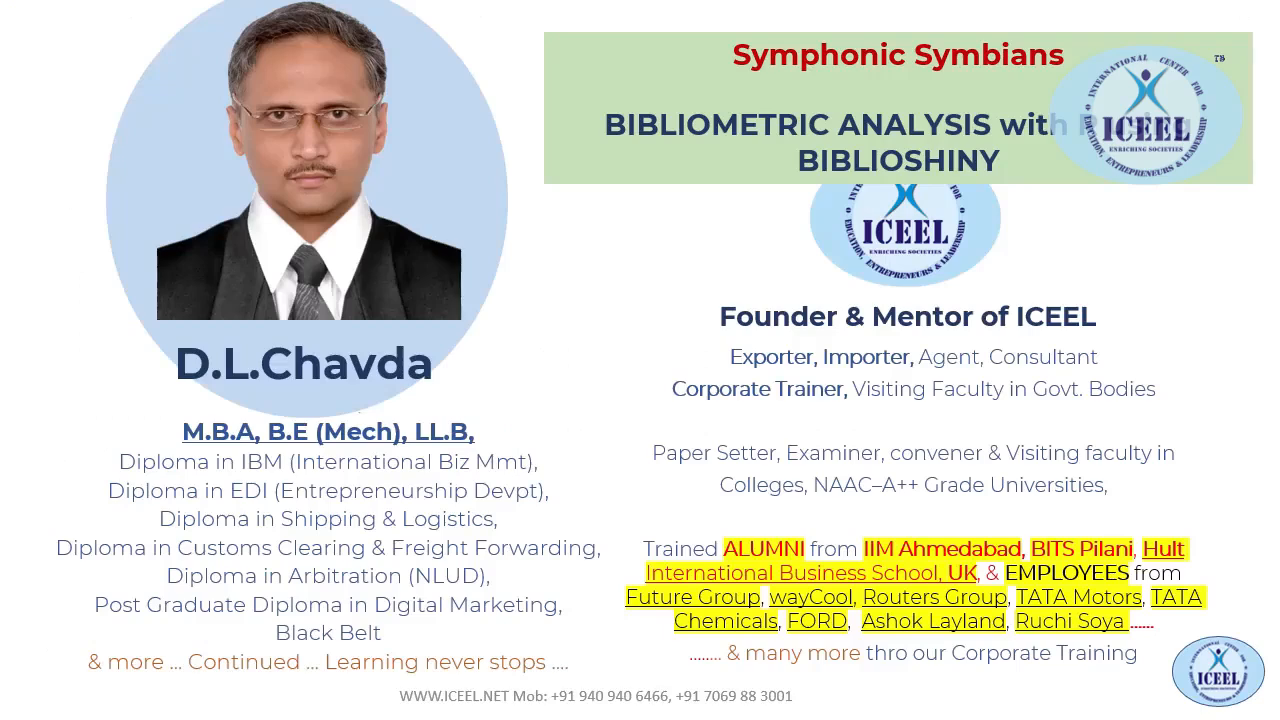
{"action": "key", "text": "Escape"}
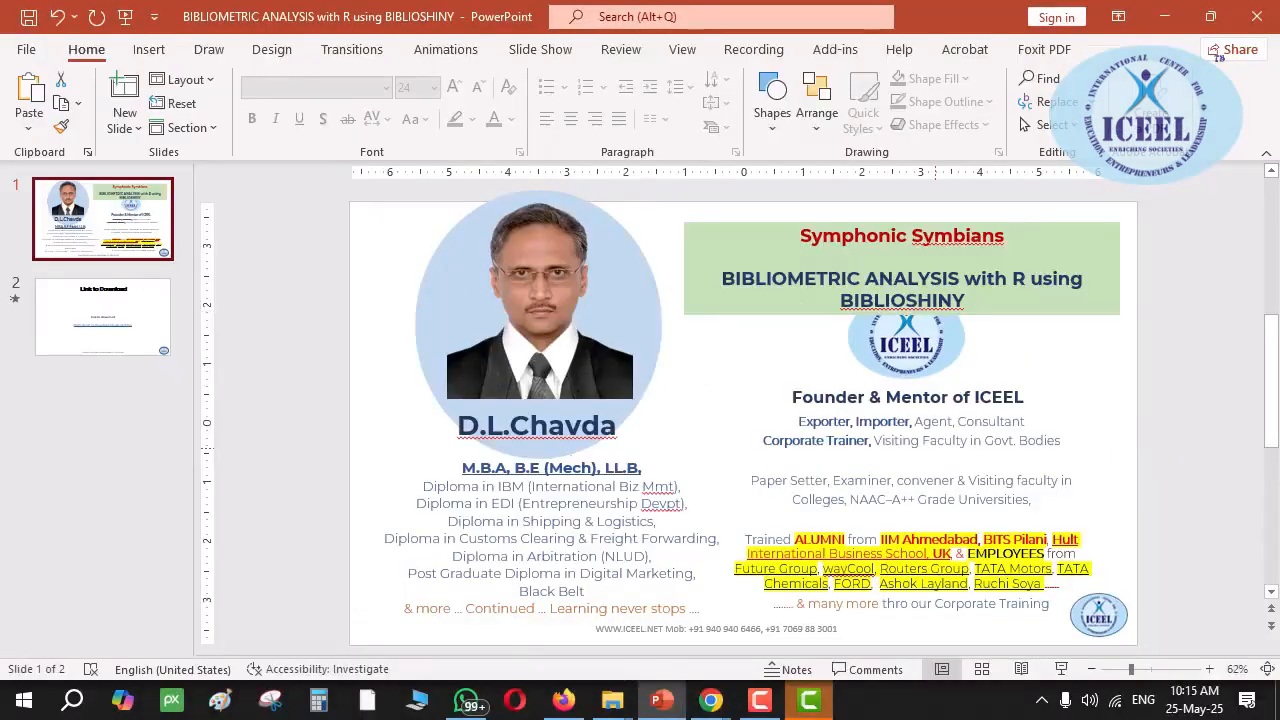
- Return to the Google Meet call and alternately mute and unmute the microphone during the discussion, leaving it unmuted
{"action": "key", "text": "alt+Tab"}
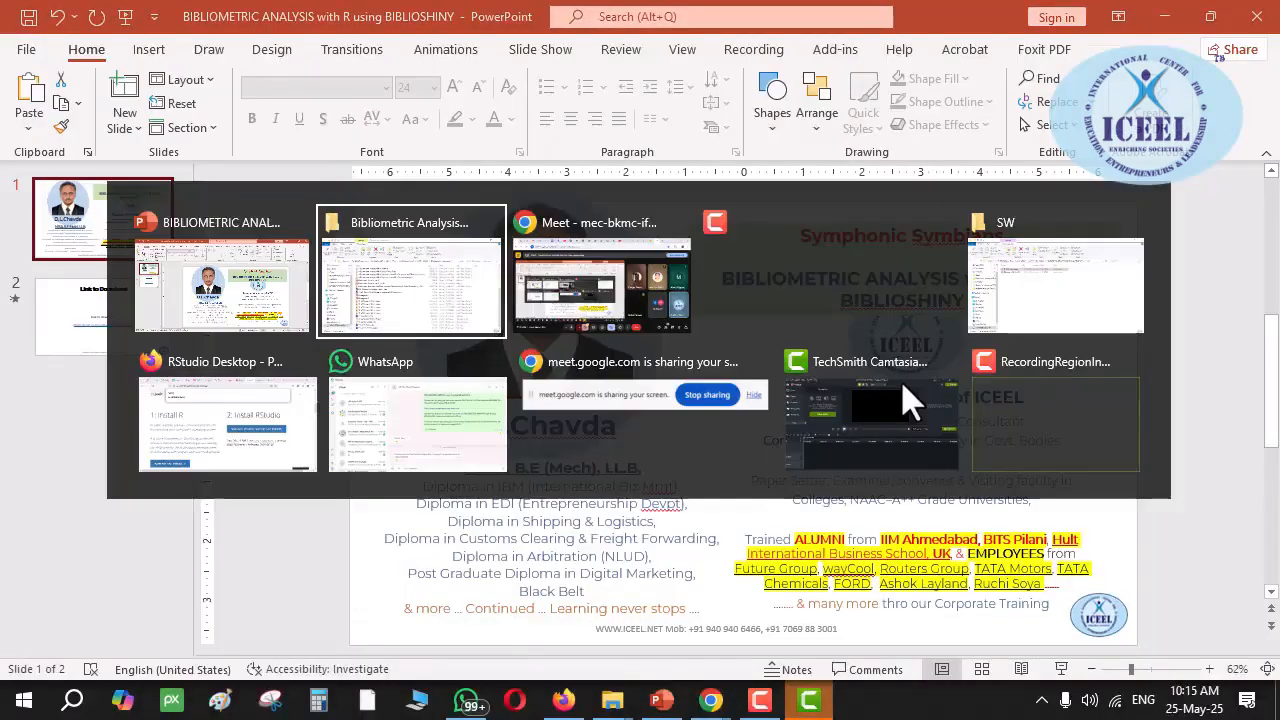
{"action": "key", "text": "alt+Tab"}
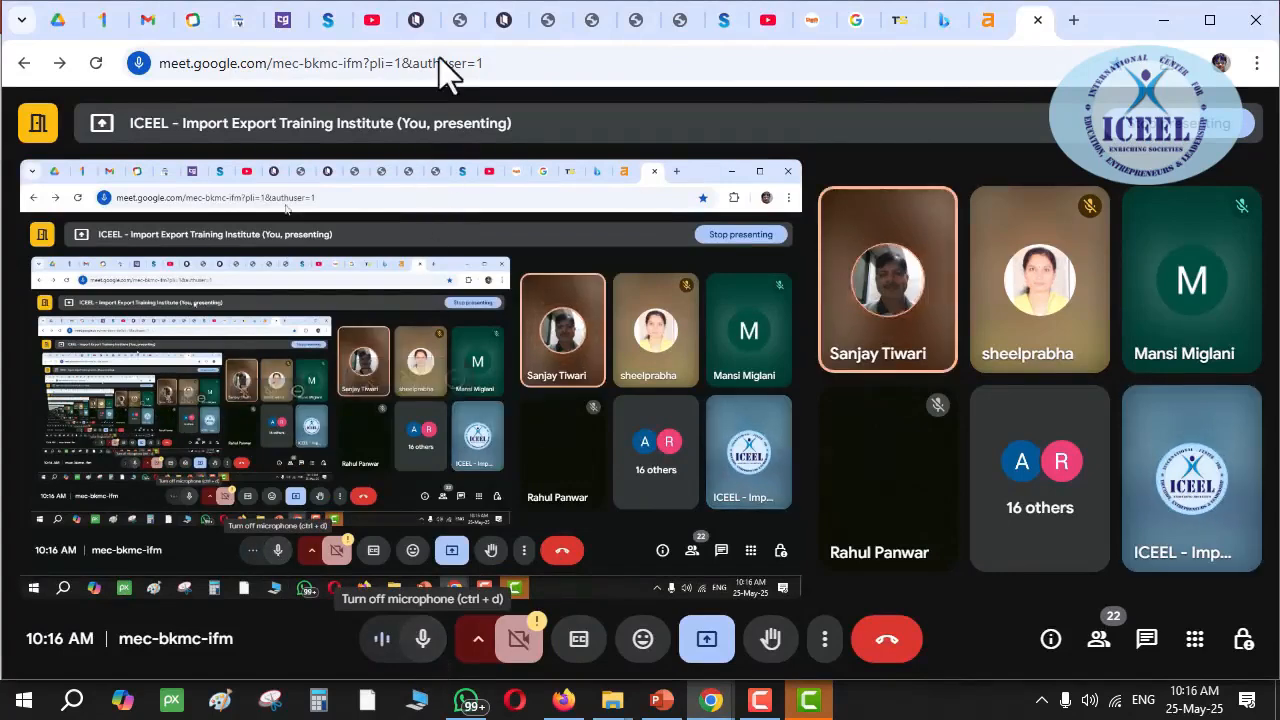
{"action": "left_click", "coordinate": [424, 638]}
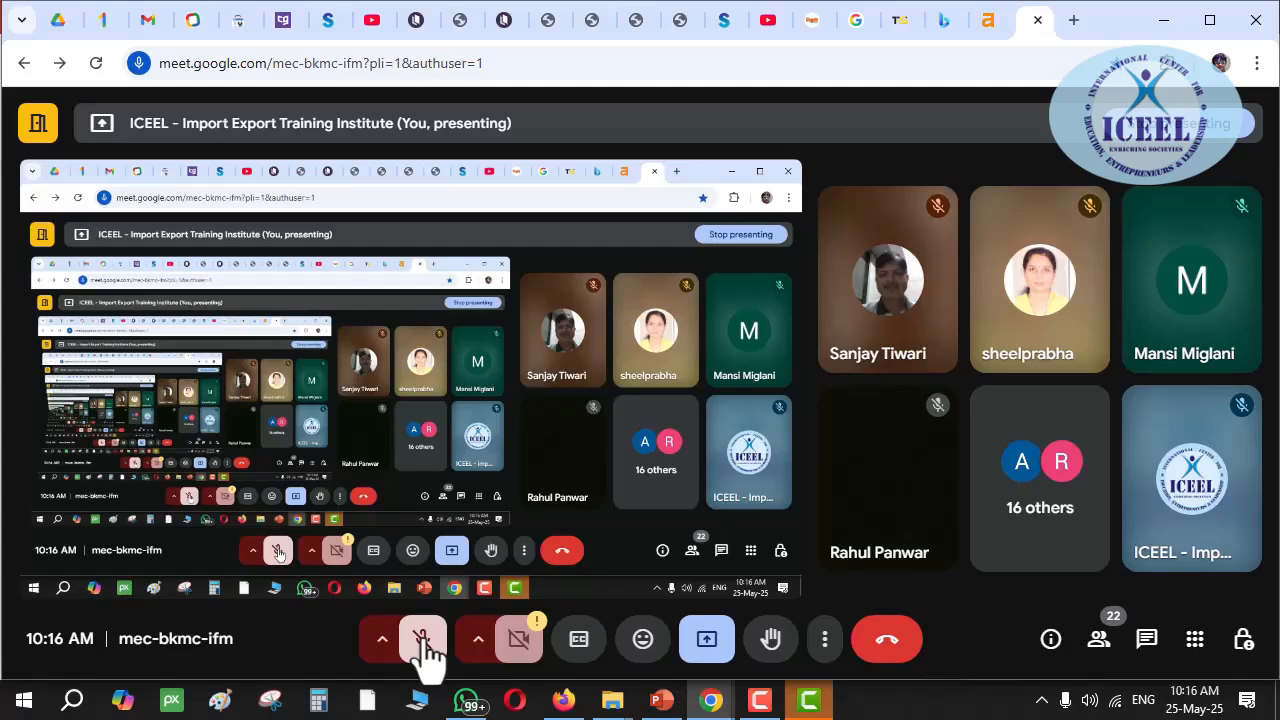
{"action": "left_click", "coordinate": [422, 640]}
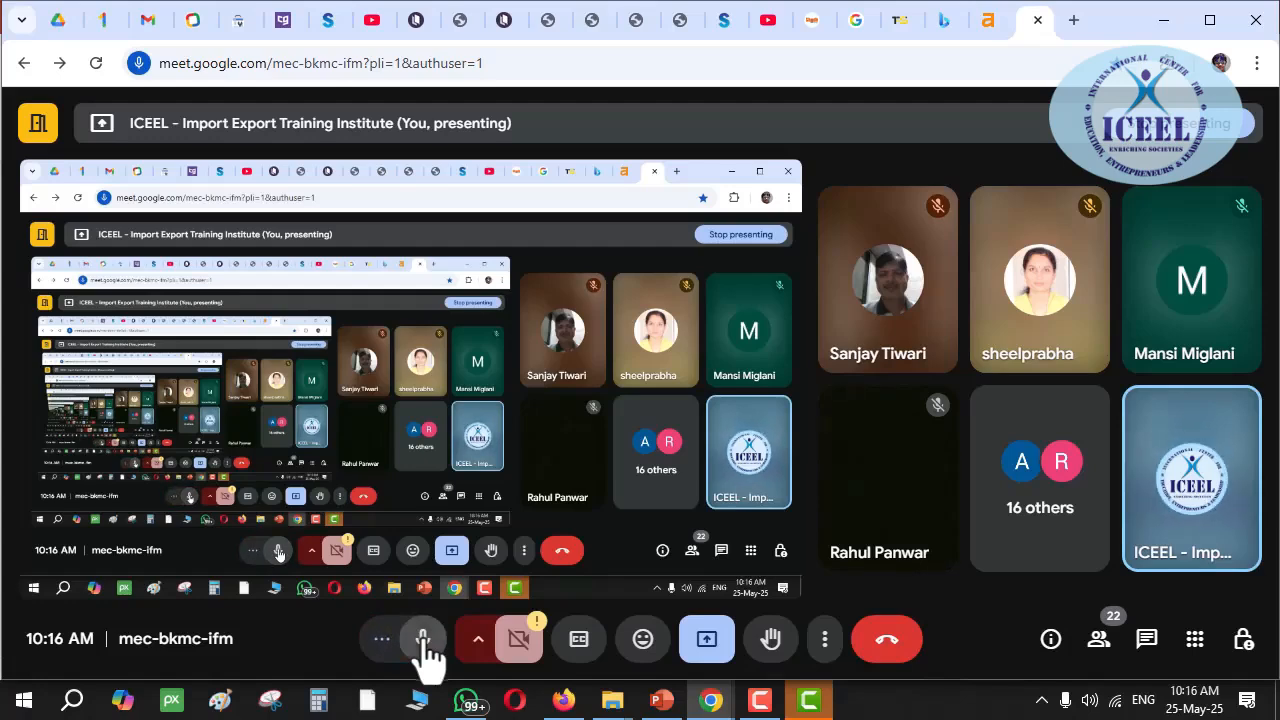
{"action": "left_click", "coordinate": [422, 640]}
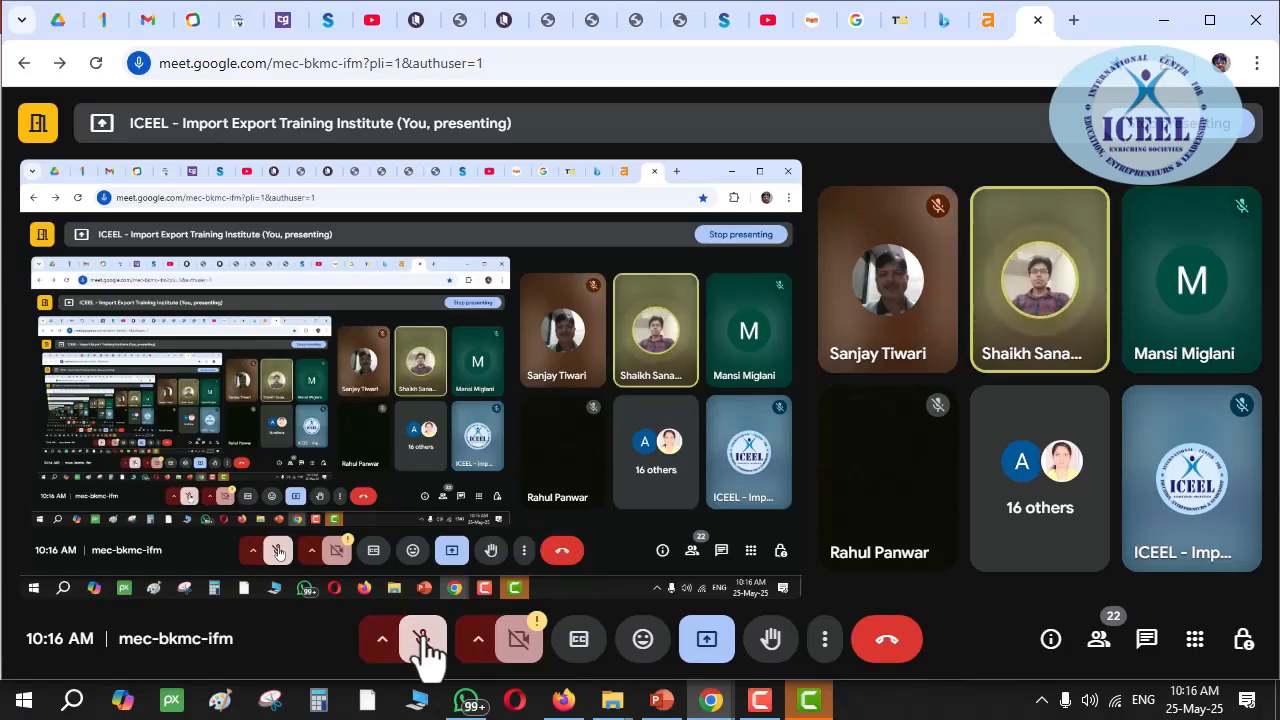
{"action": "left_click", "coordinate": [422, 640]}
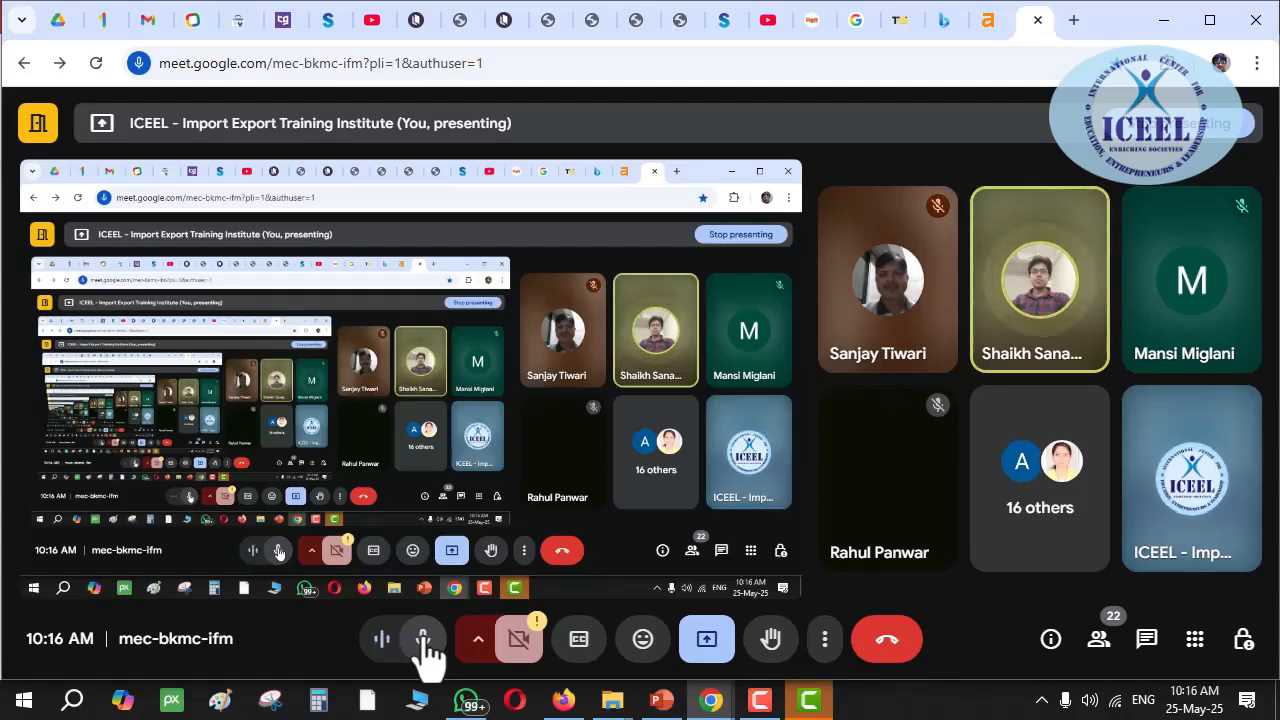
{"action": "left_click", "coordinate": [422, 640]}
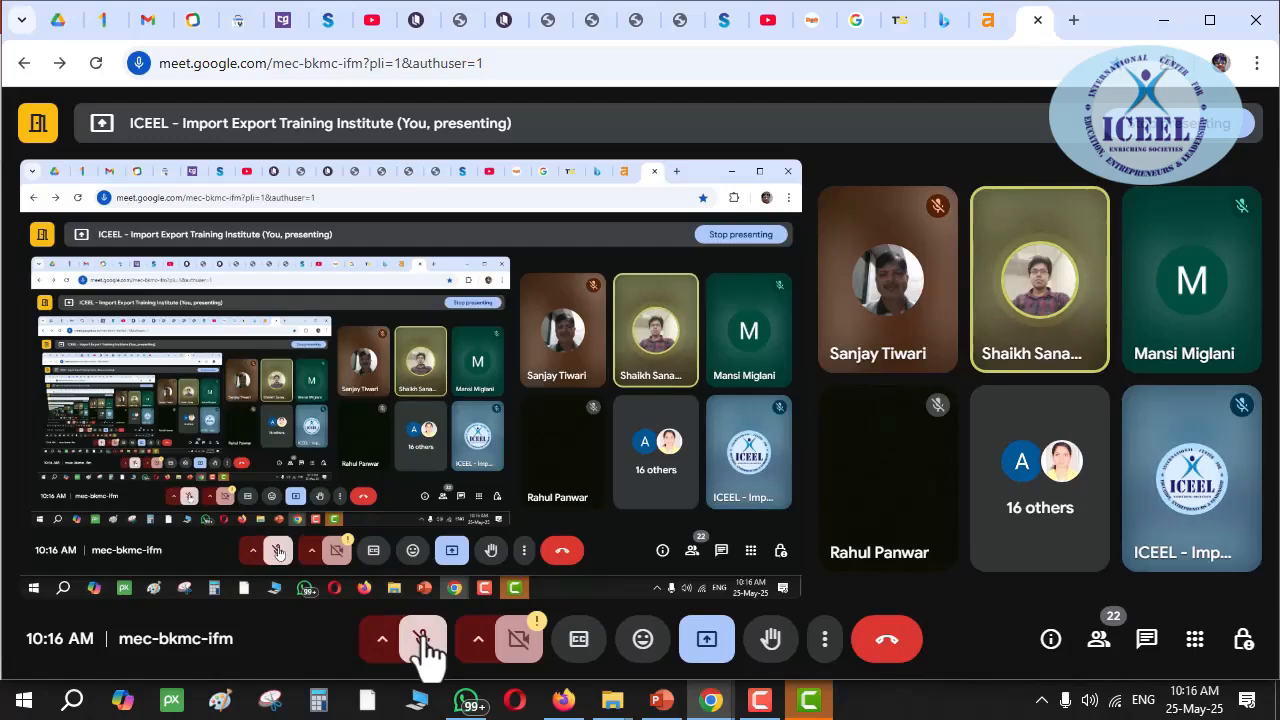
{"action": "left_click", "coordinate": [422, 640]}
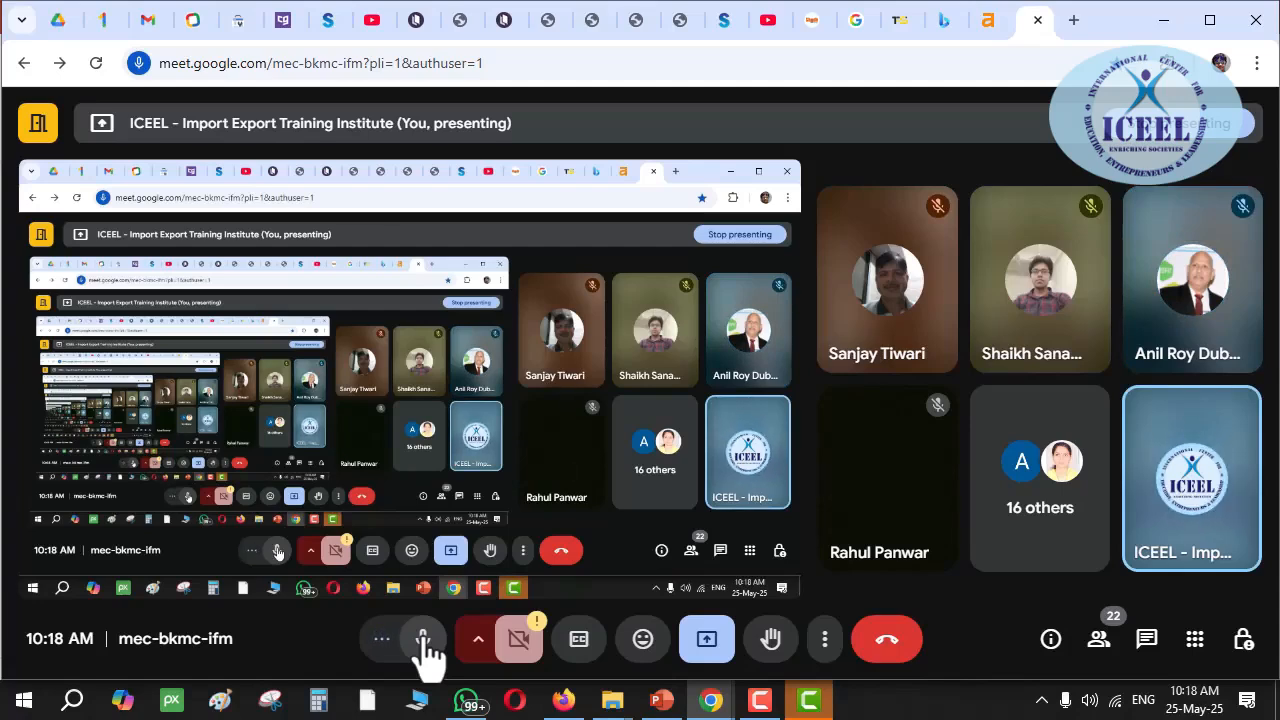
{"action": "left_click", "coordinate": [424, 640]}
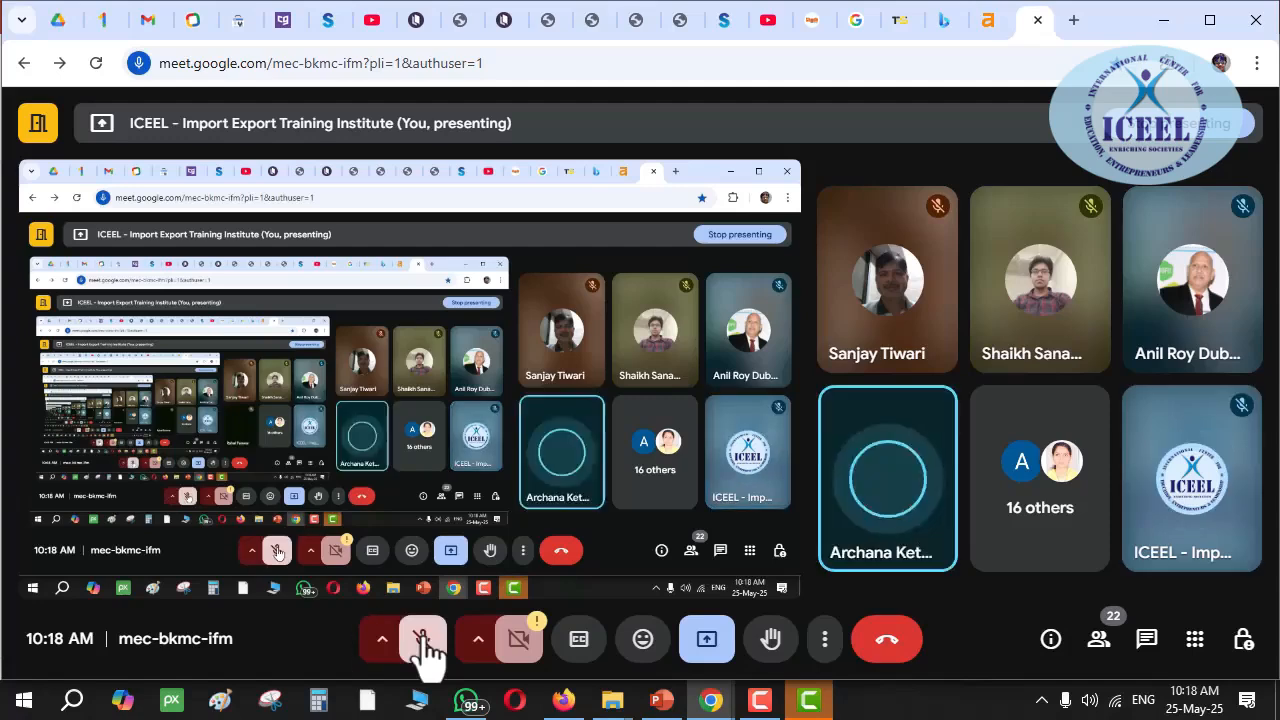
{"action": "left_click", "coordinate": [424, 640]}
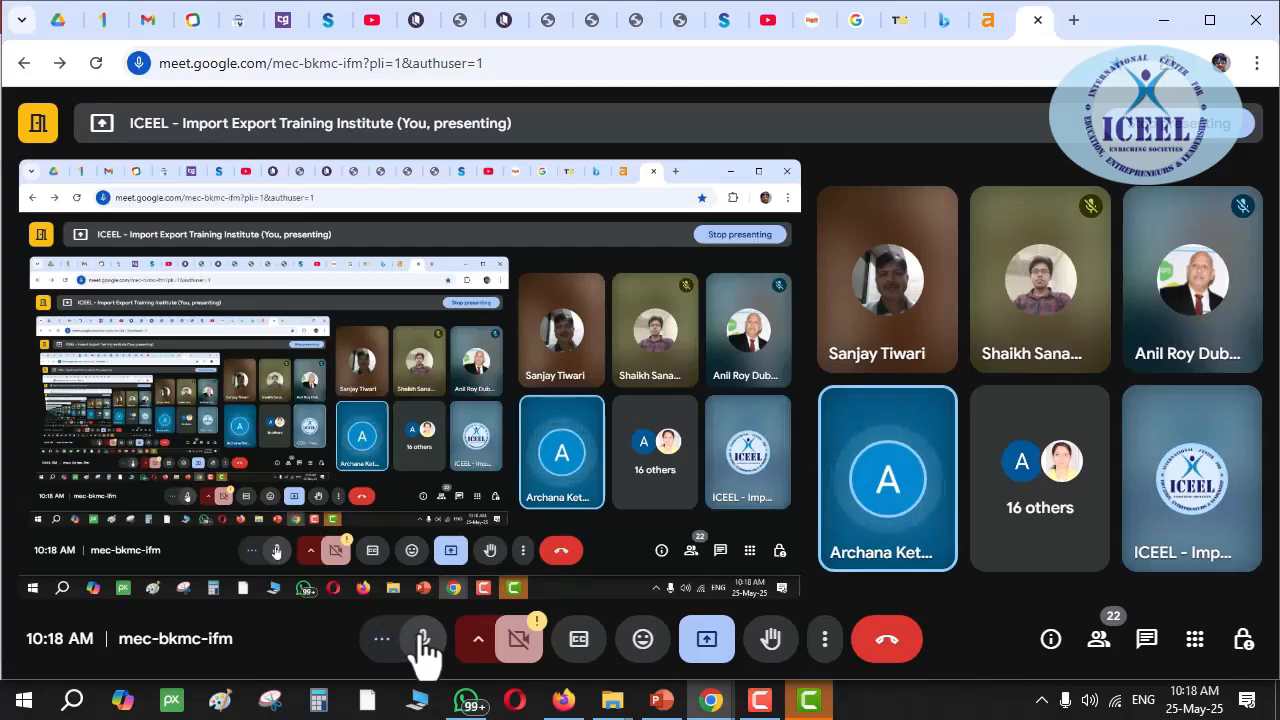
{"action": "left_click", "coordinate": [424, 640]}
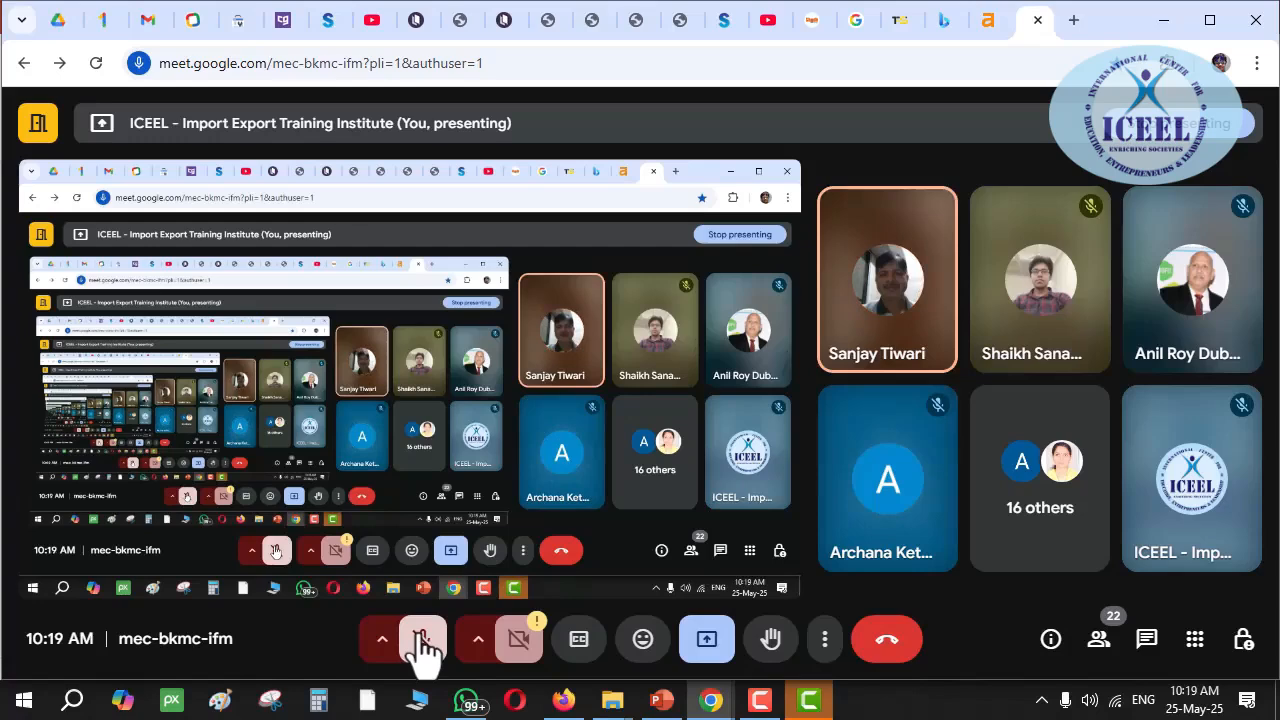
{"action": "left_click", "coordinate": [423, 643]}
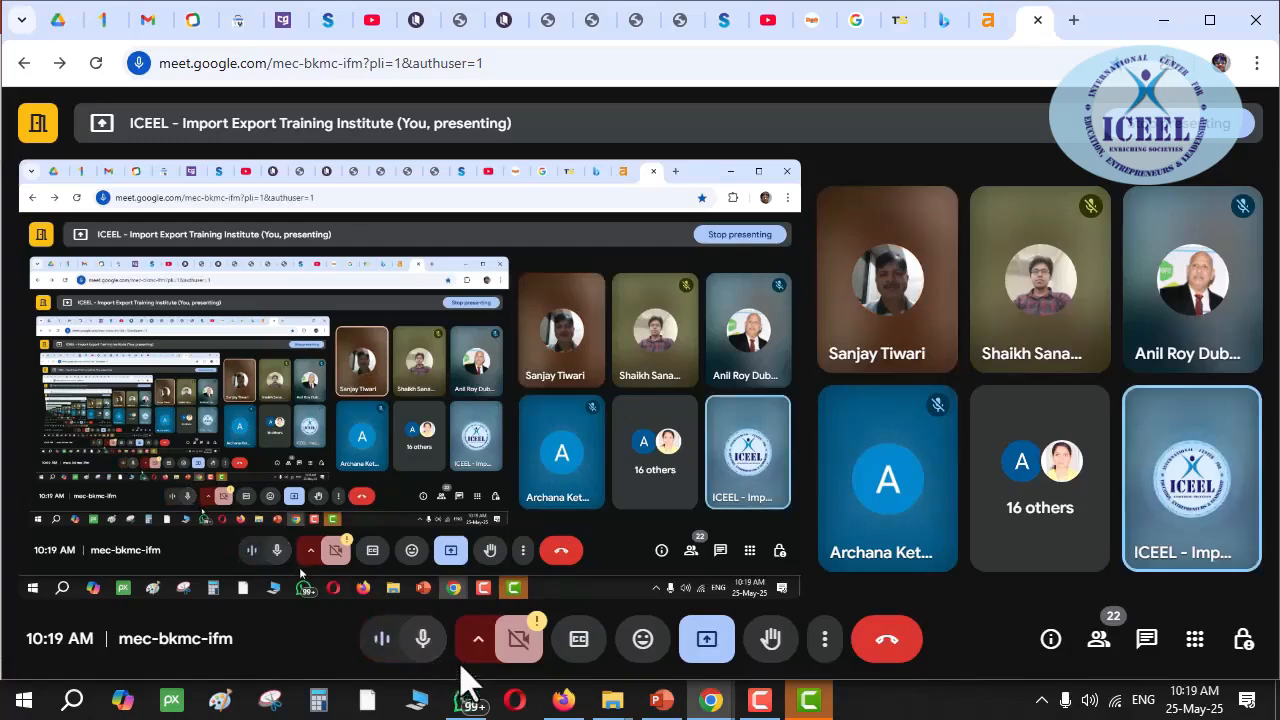
{"action": "left_click", "coordinate": [423, 643]}
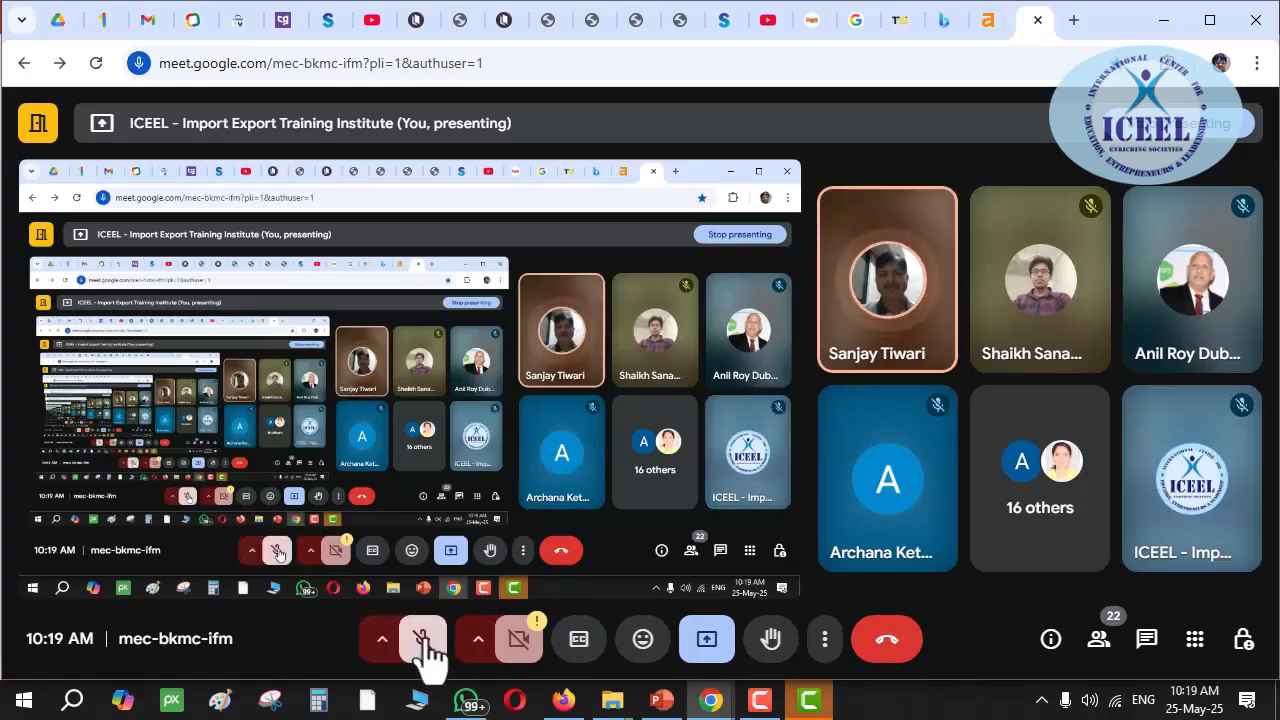
{"action": "left_click", "coordinate": [423, 643]}
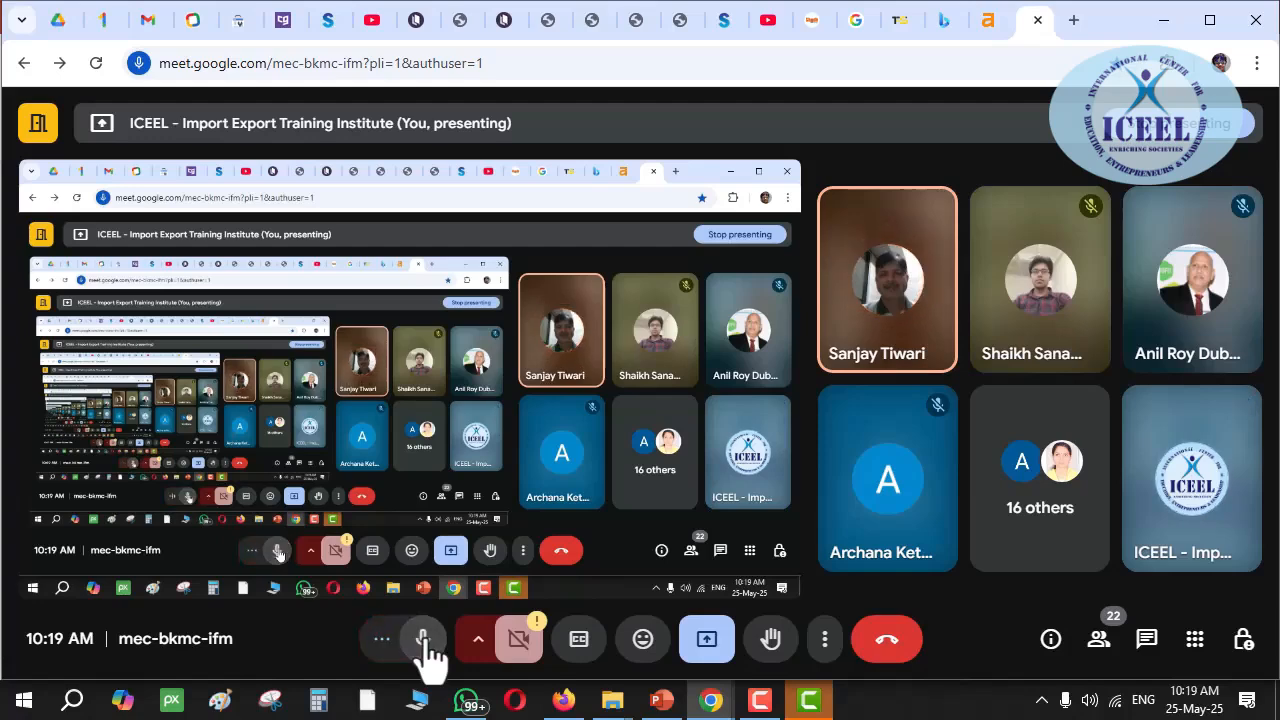
- Bring up and minimize the Camtasia window, and switch to the SW folder in File Explorer
{"action": "mouse_move", "coordinate": [808, 700]}
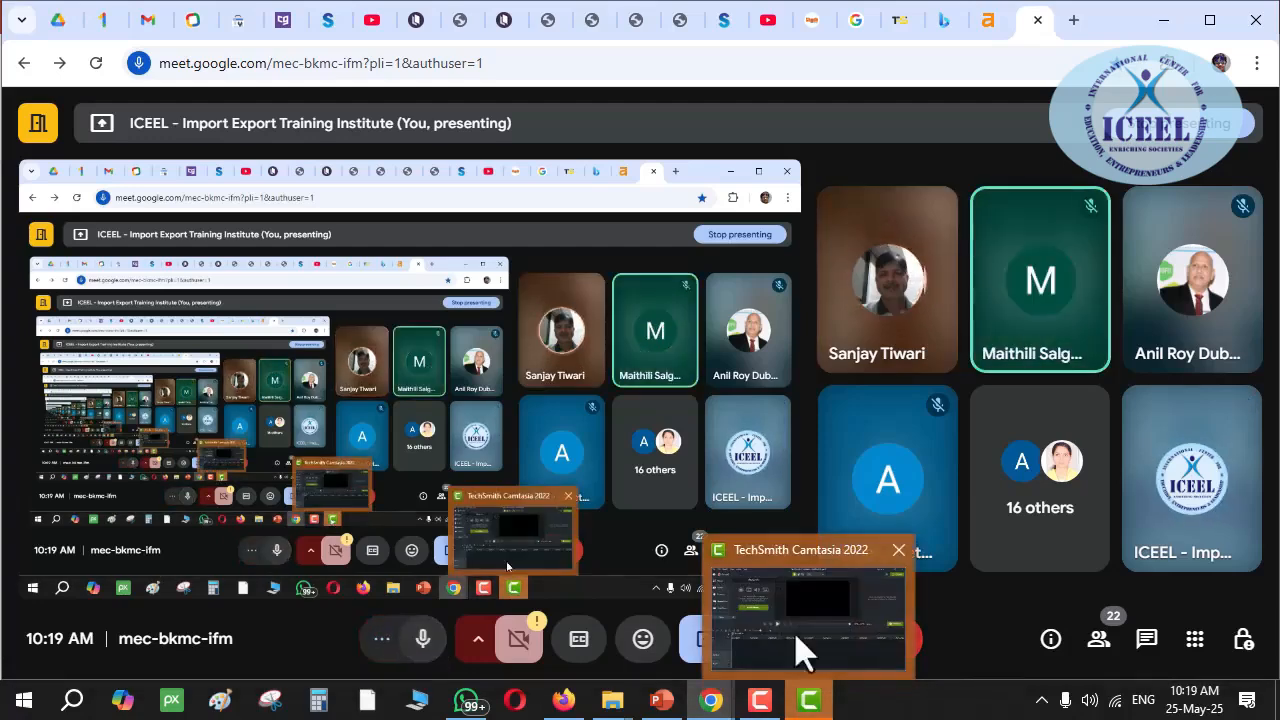
{"action": "left_click", "coordinate": [803, 649]}
{"action": "left_click", "coordinate": [1164, 14]}
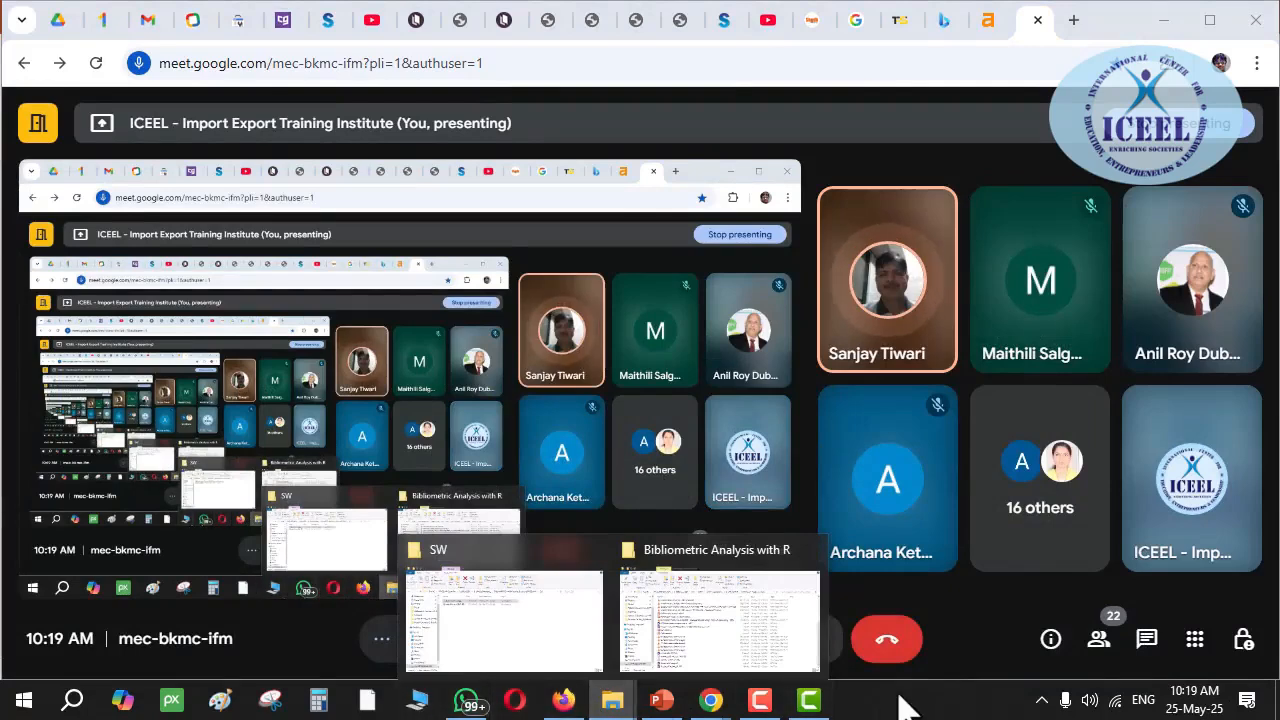
{"action": "mouse_move", "coordinate": [612, 700]}
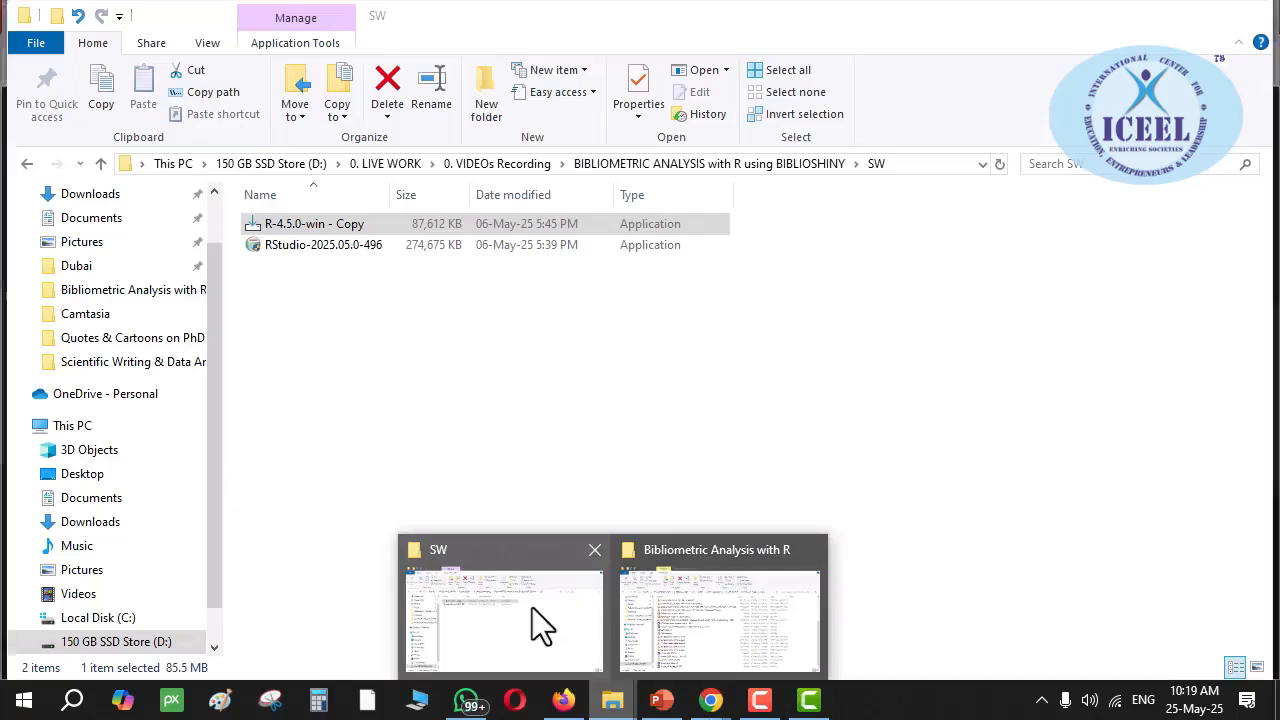
{"action": "left_click", "coordinate": [520, 615]}
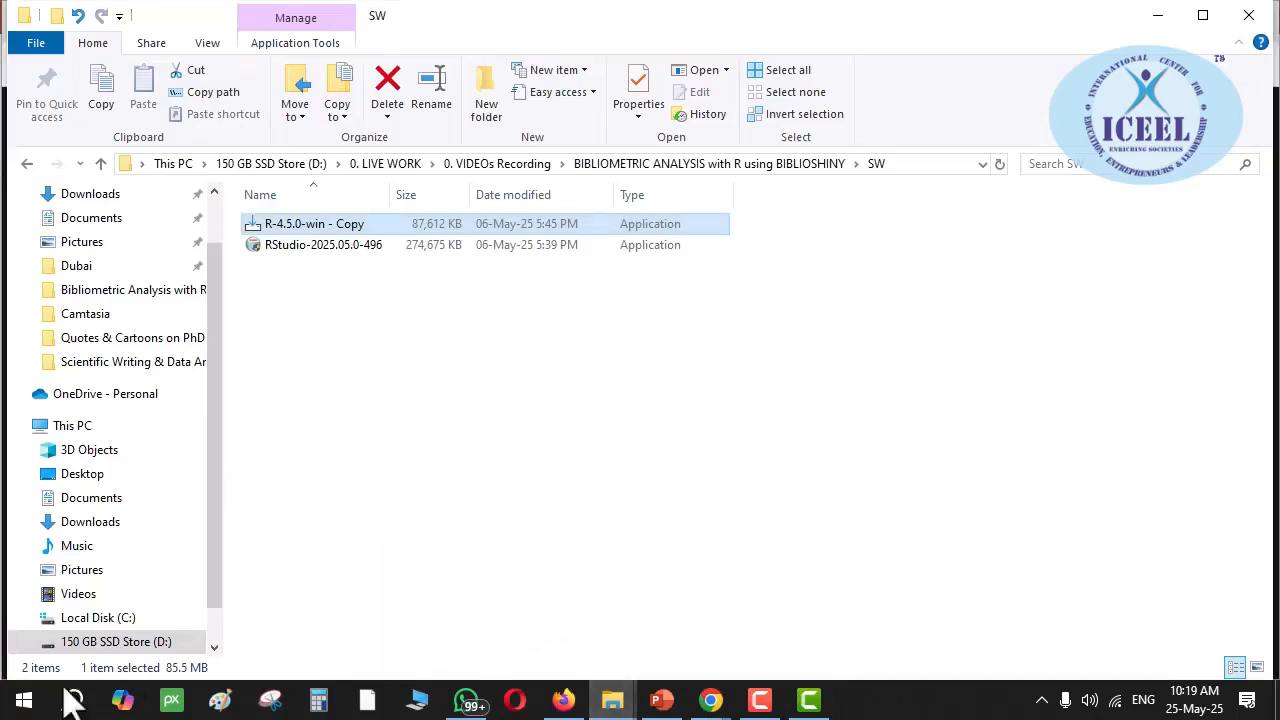
- Find R and RStudio among the programs installed in Windows and expand the R folder to show R 4.5.0
{"action": "left_click", "coordinate": [22, 702]}
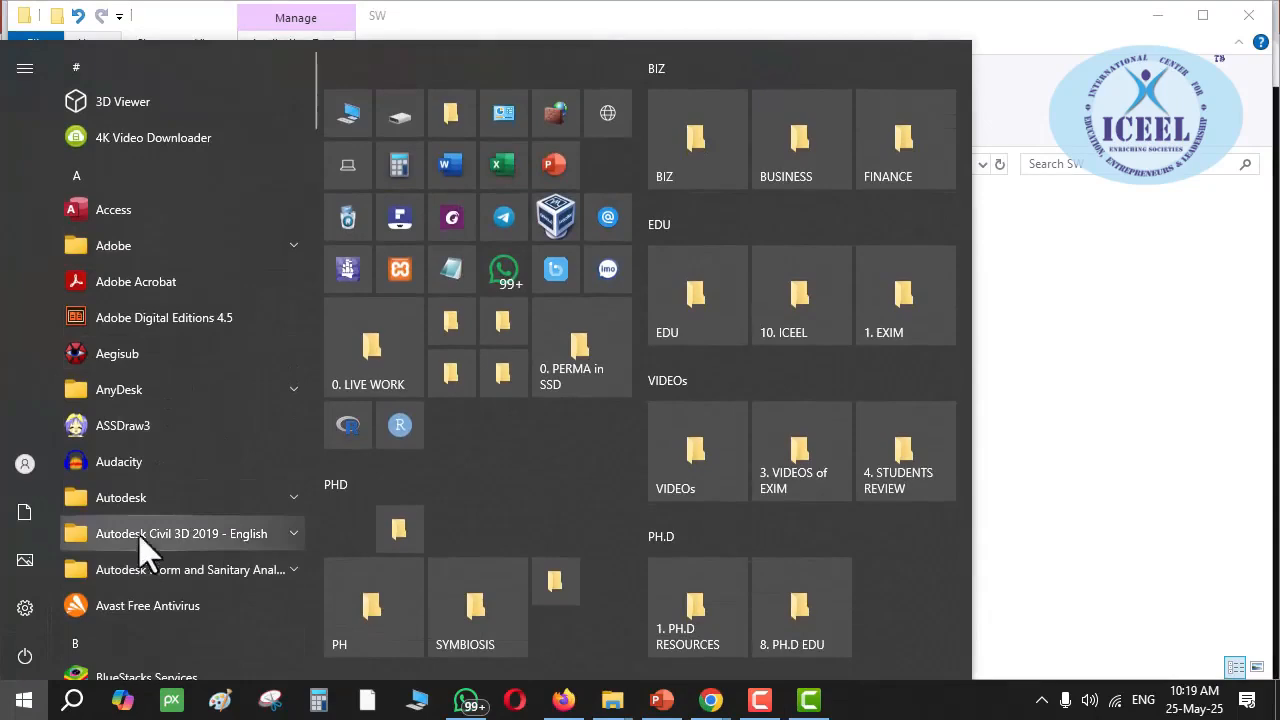
{"action": "scroll", "coordinate": [205, 485], "scroll_direction": "down", "scroll_amount": 5}
{"action": "scroll", "coordinate": [240, 350], "scroll_direction": "down", "scroll_amount": 10}
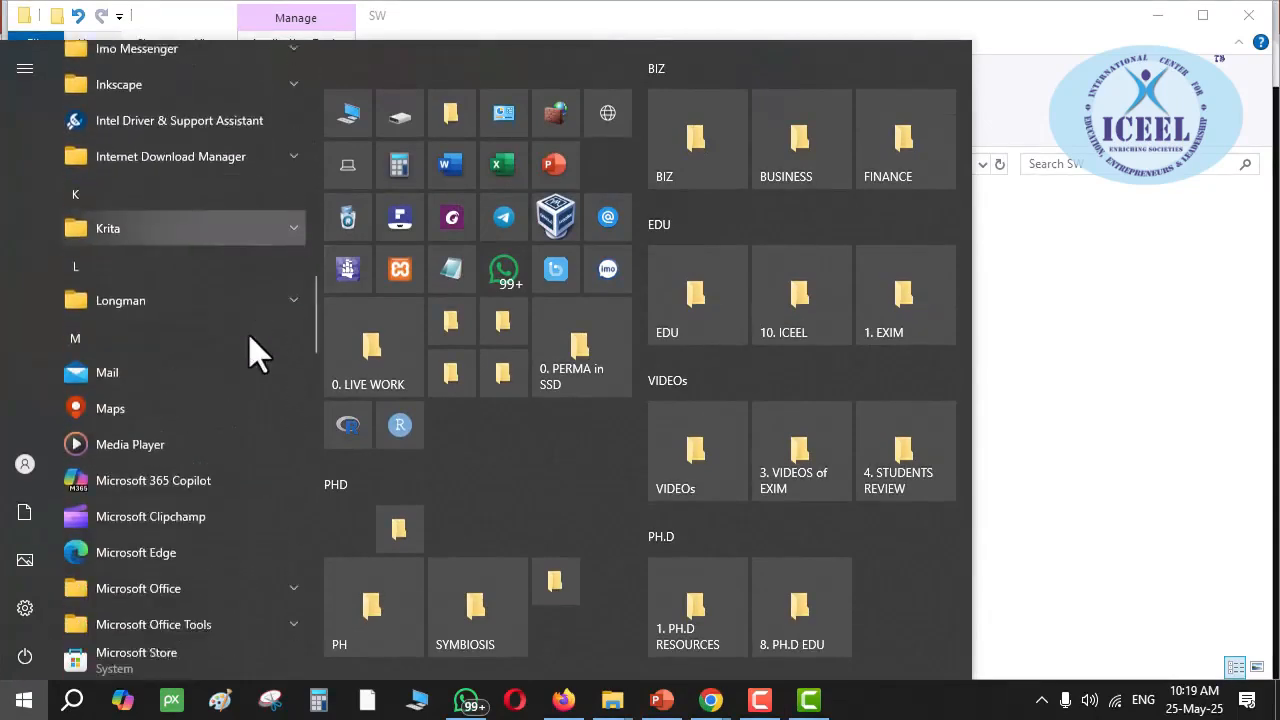
{"action": "scroll", "coordinate": [249, 335], "scroll_direction": "down", "scroll_amount": 8}
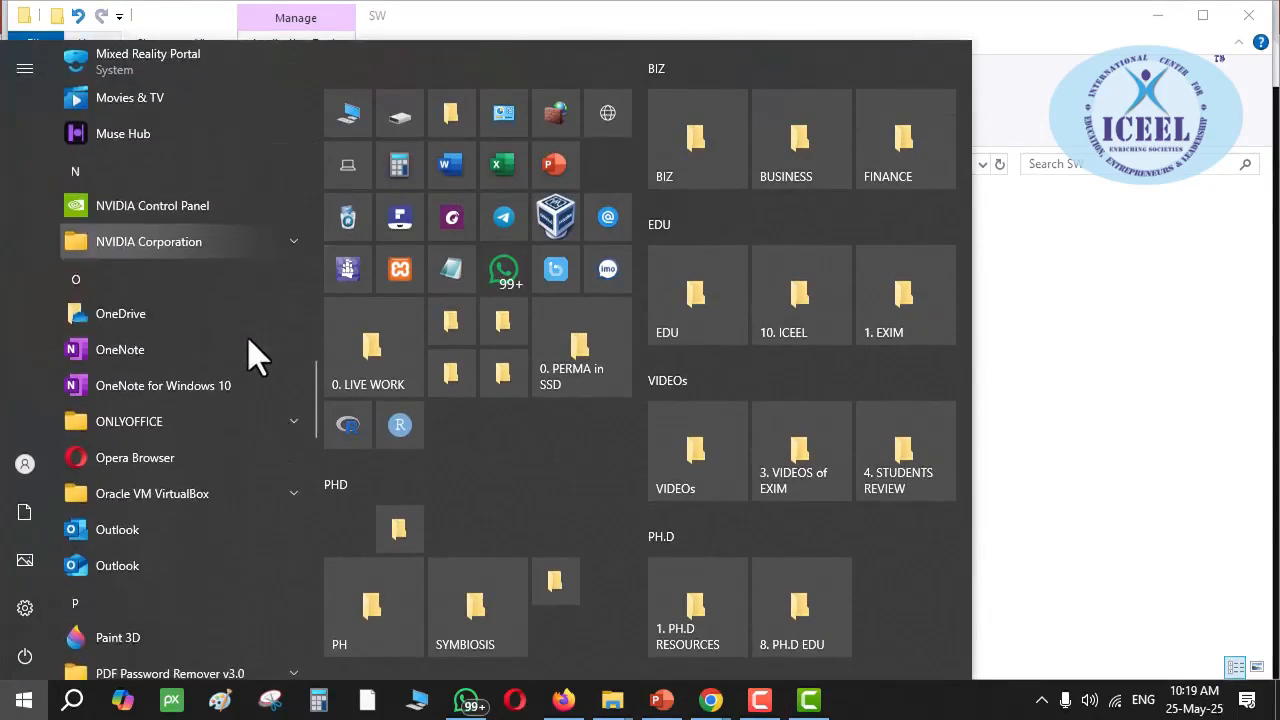
{"action": "scroll", "coordinate": [220, 425], "scroll_direction": "down", "scroll_amount": 10}
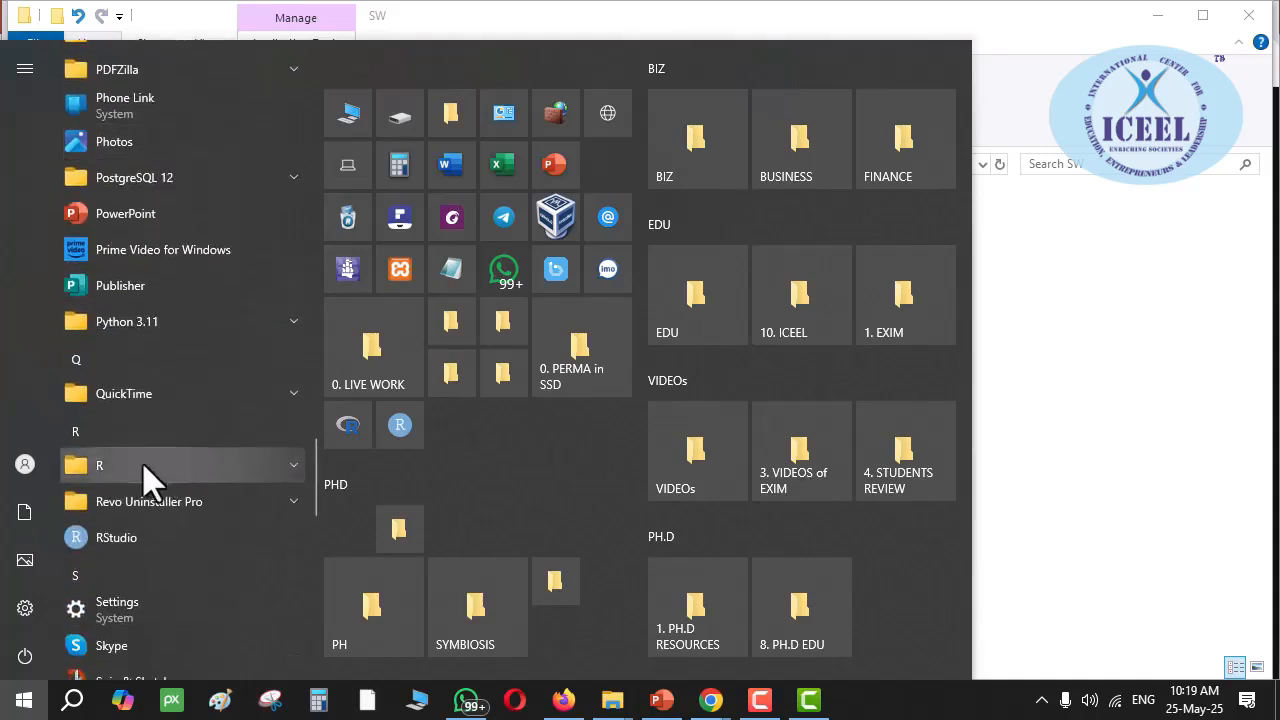
{"action": "left_click", "coordinate": [295, 464]}
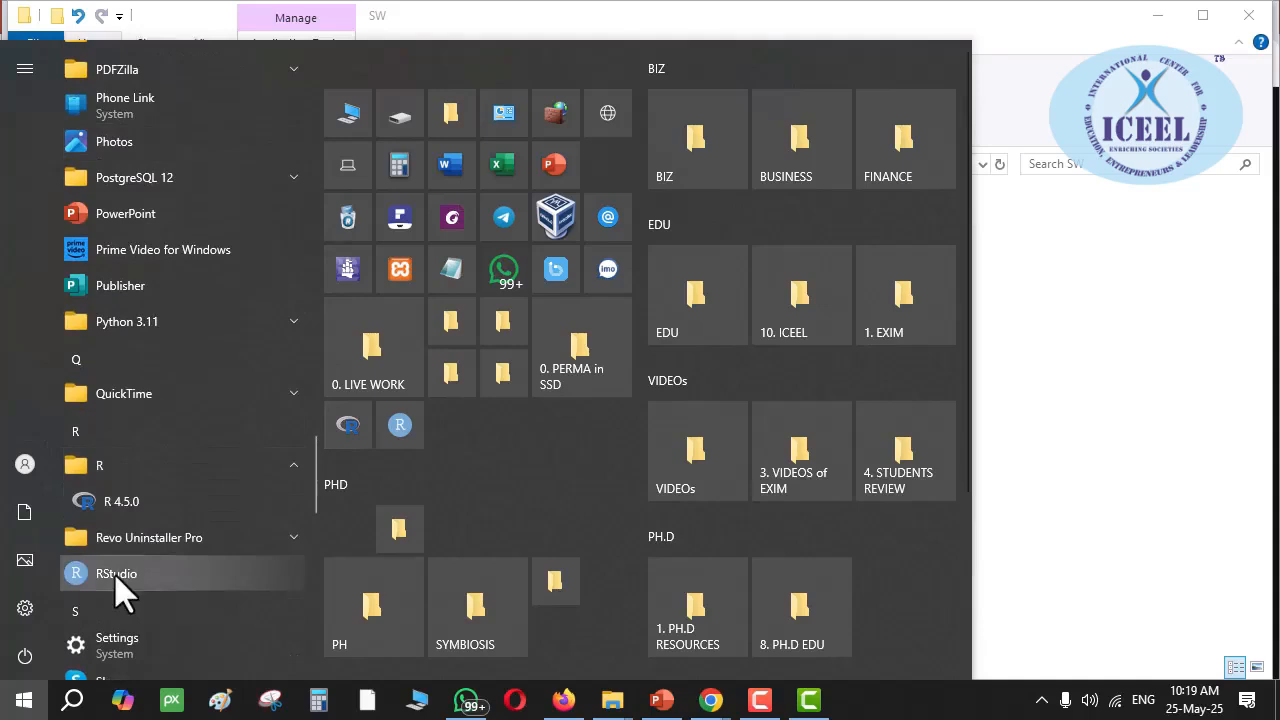
- Launch R 4.5.0 and RStudio from the programs pinned in Windows
{"action": "right_click", "coordinate": [129, 503]}
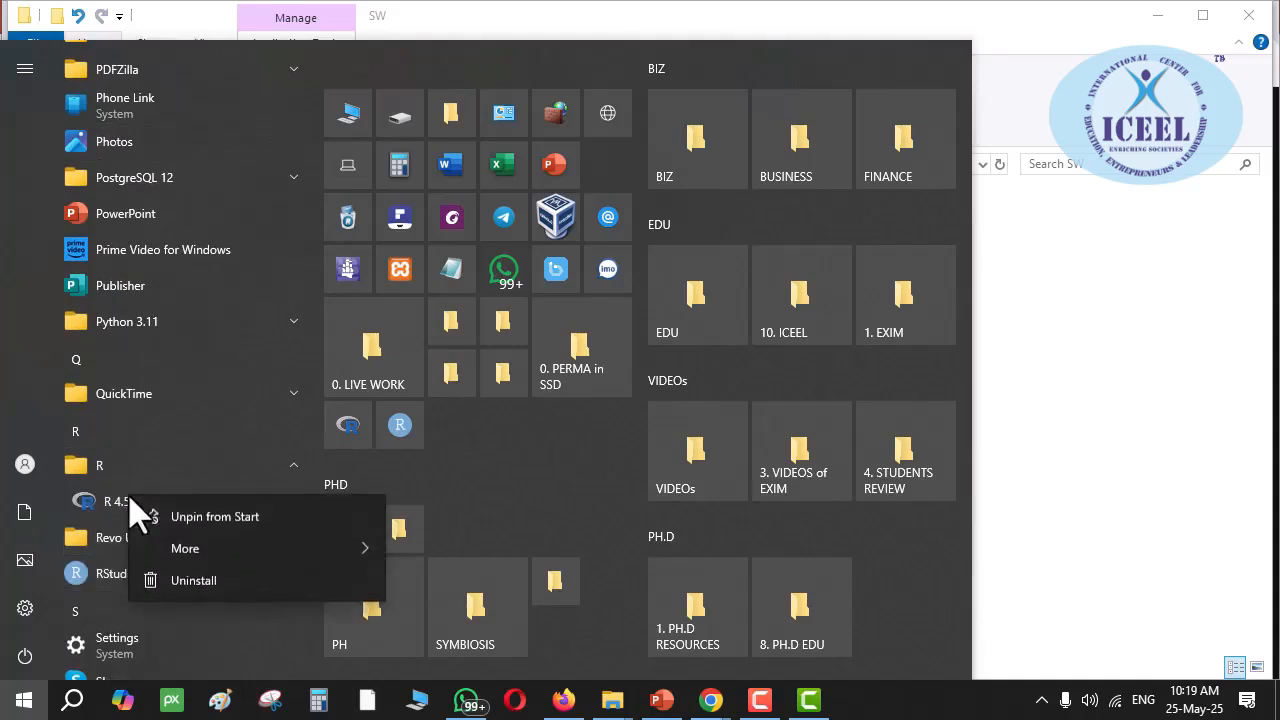
{"action": "left_click", "coordinate": [509, 452]}
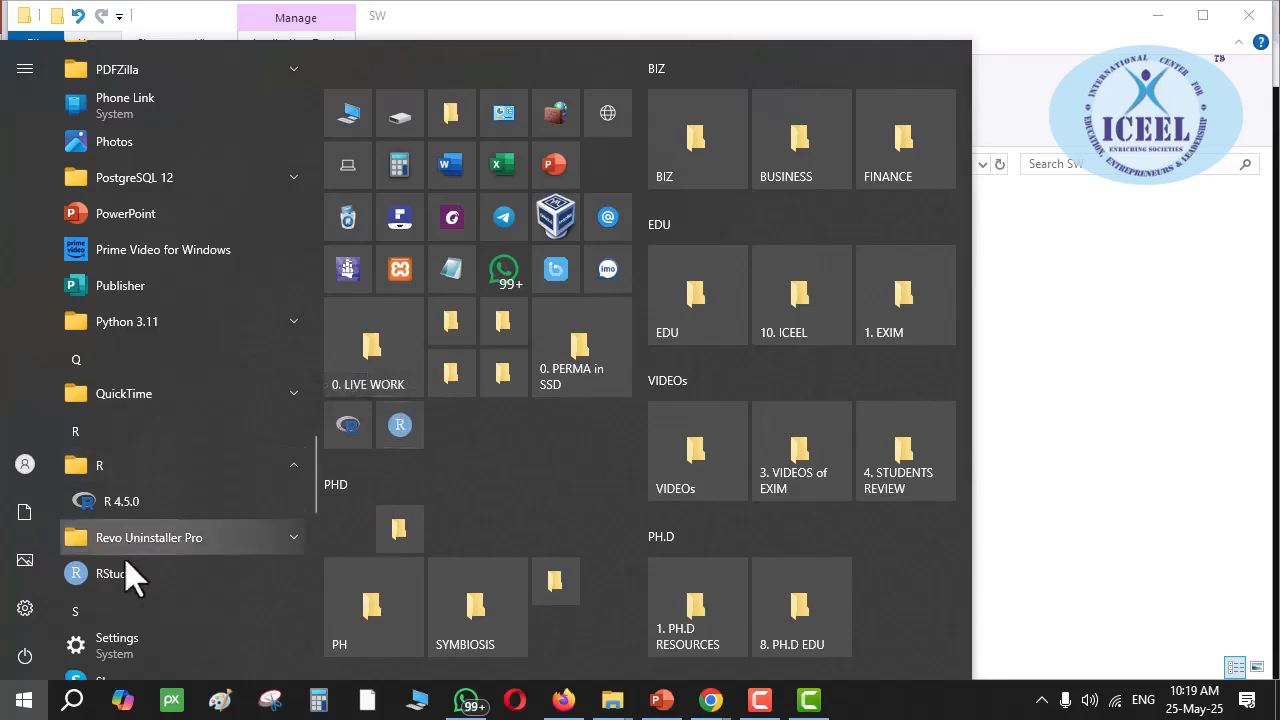
{"action": "left_click", "coordinate": [347, 428]}
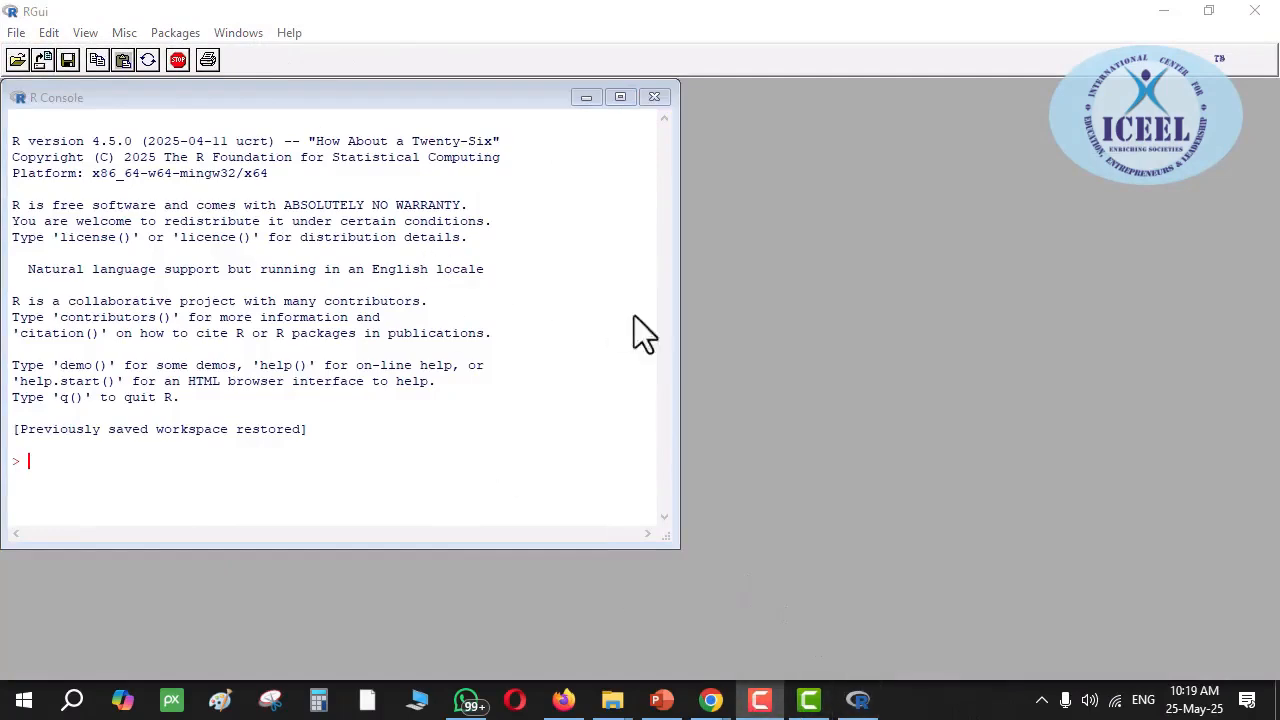
{"action": "key", "text": "alt+Tab"}
{"action": "key", "text": "alt+Tab"}
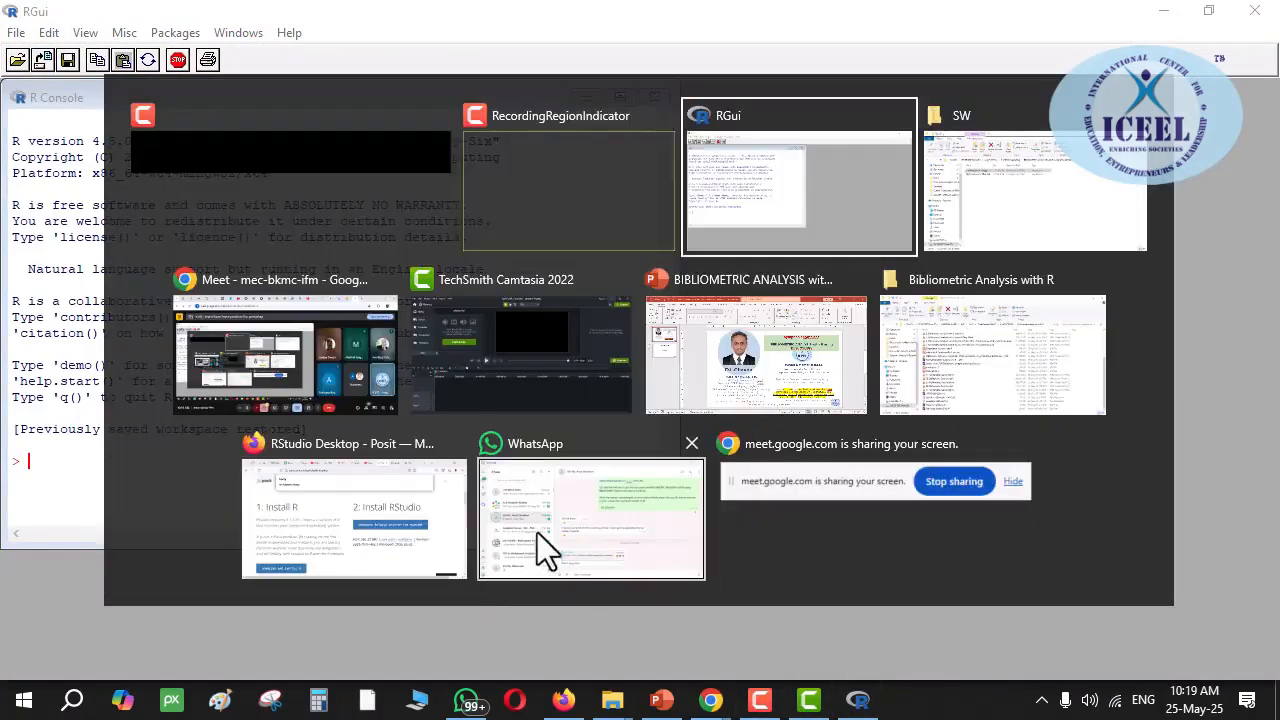
{"action": "left_click", "coordinate": [24, 700]}
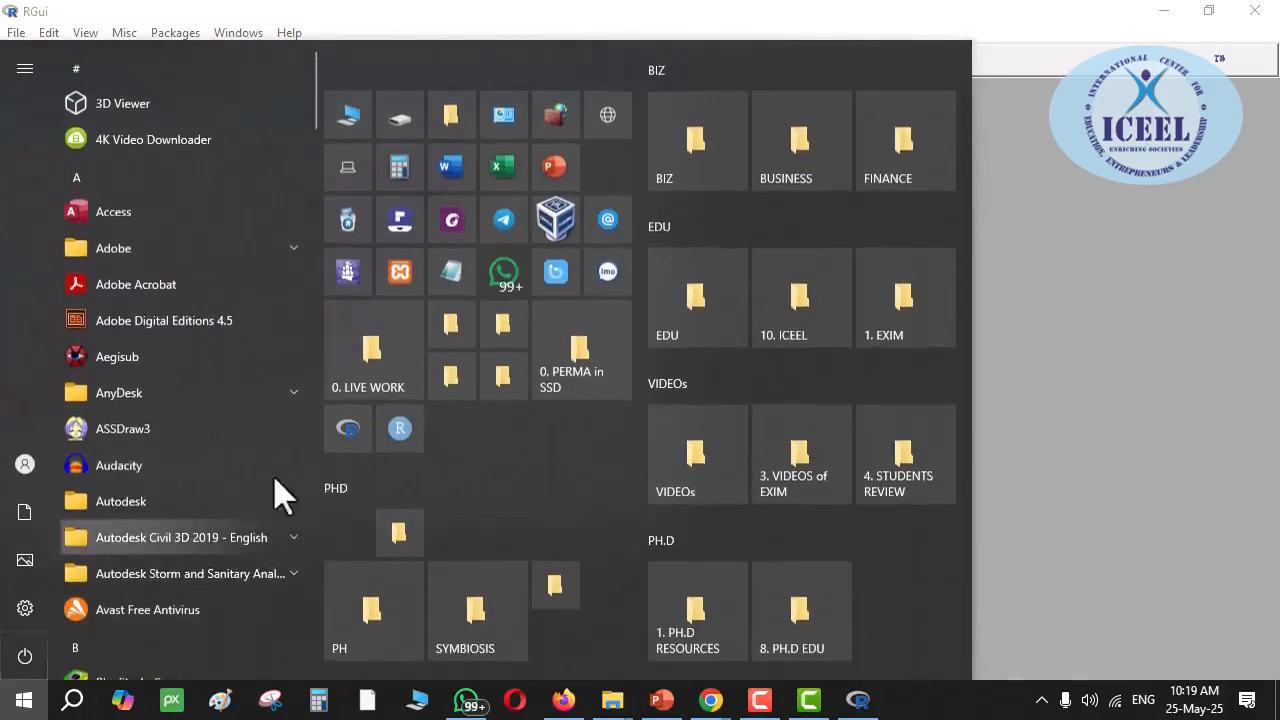
{"action": "left_click", "coordinate": [405, 428]}
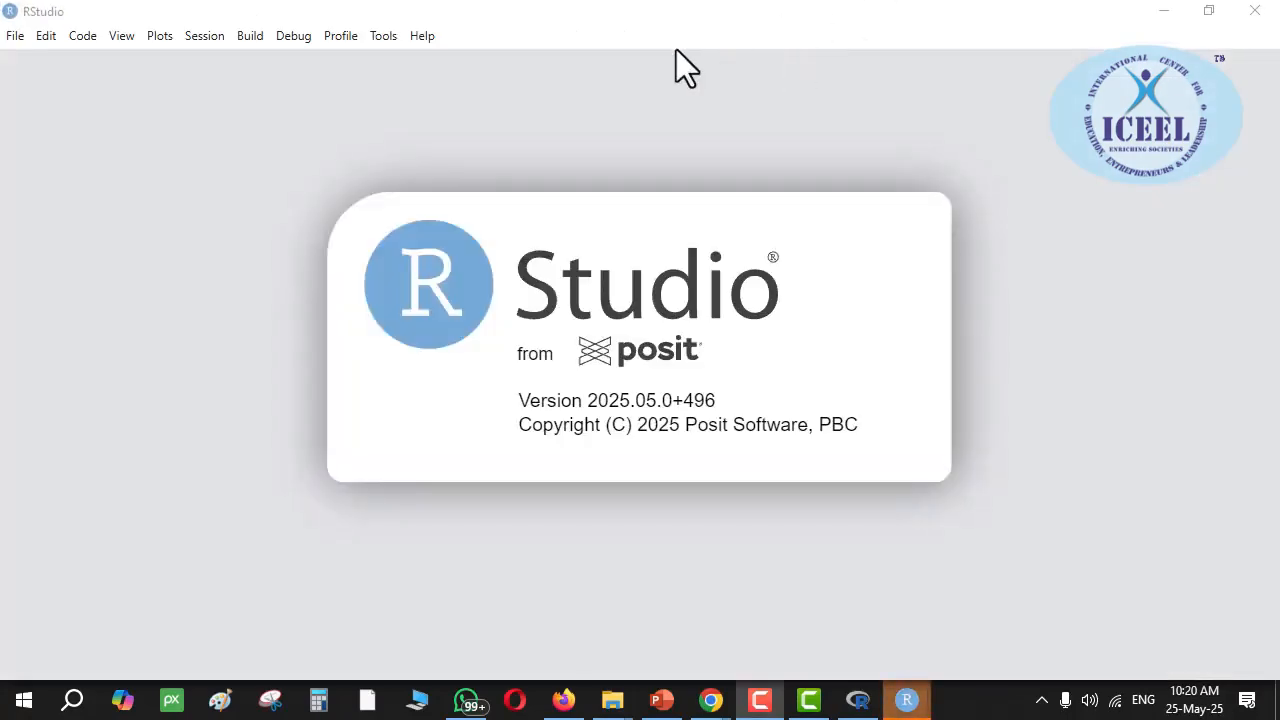
- Return to RGui, start a package installation and choose India (Bengaluru) [https] as the CRAN mirror
{"action": "left_click", "coordinate": [856, 702]}
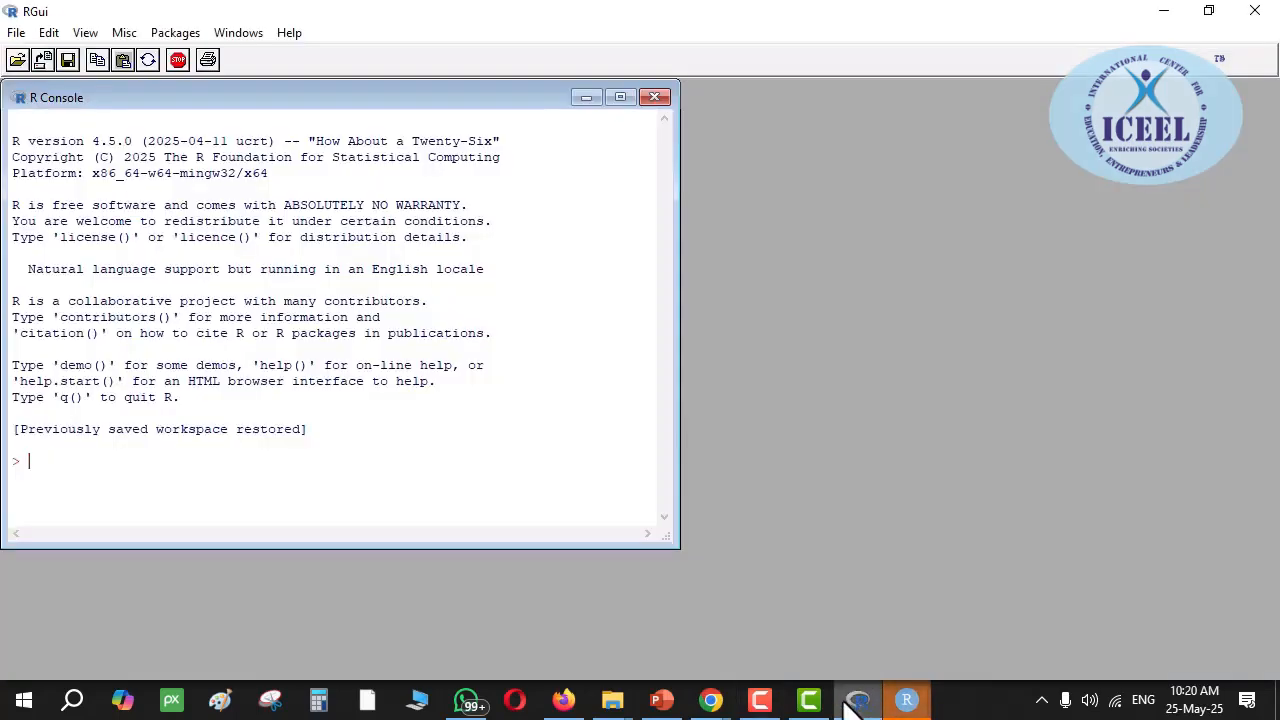
{"action": "left_click", "coordinate": [174, 34]}
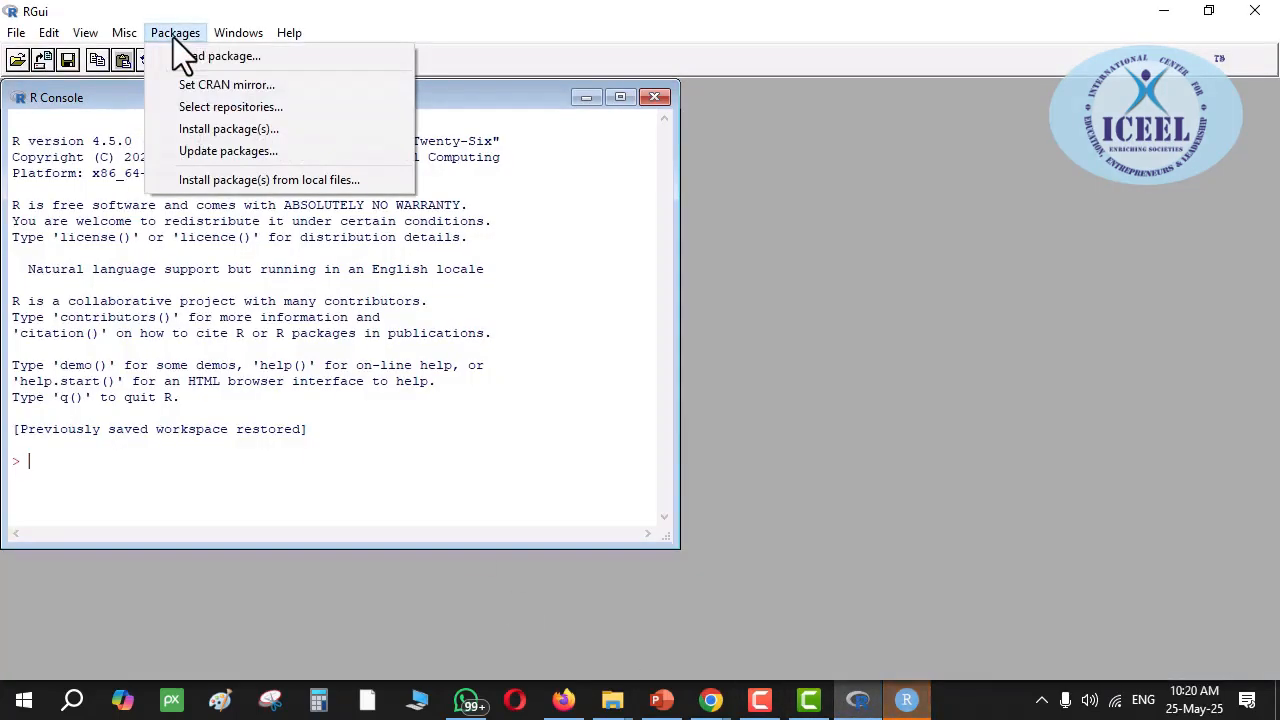
{"action": "left_click", "coordinate": [433, 7]}
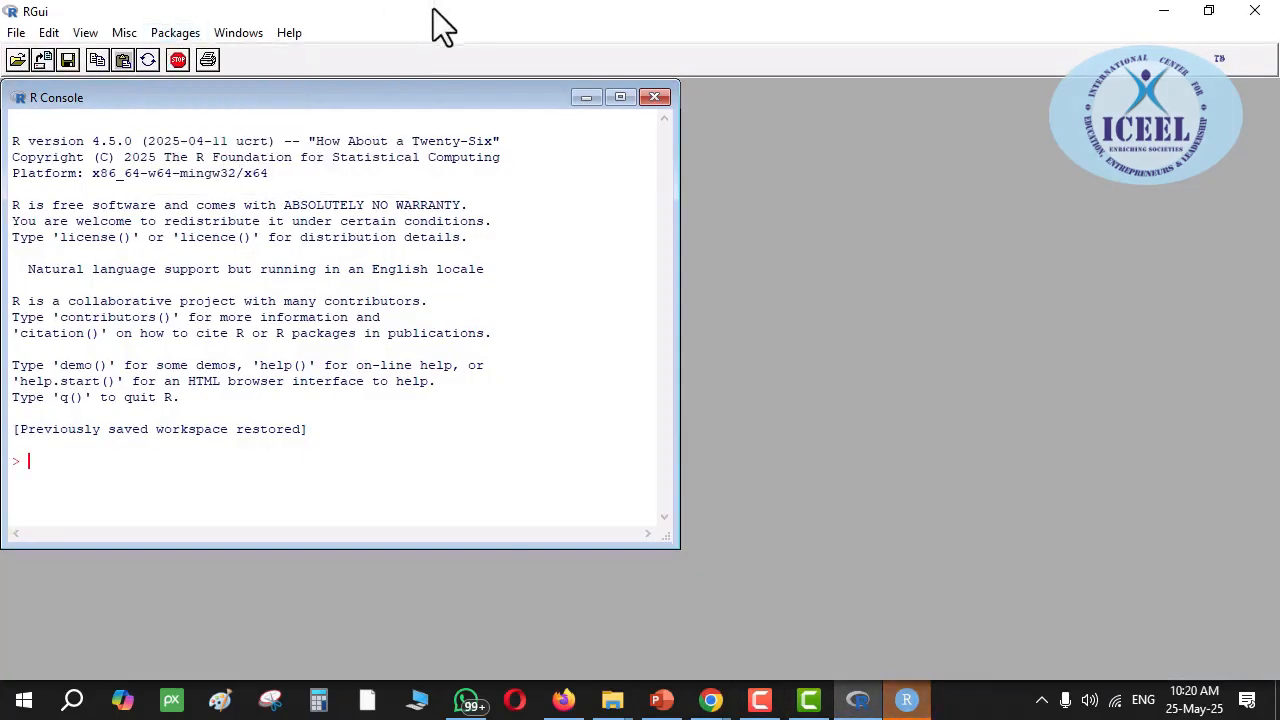
{"action": "left_click", "coordinate": [187, 37]}
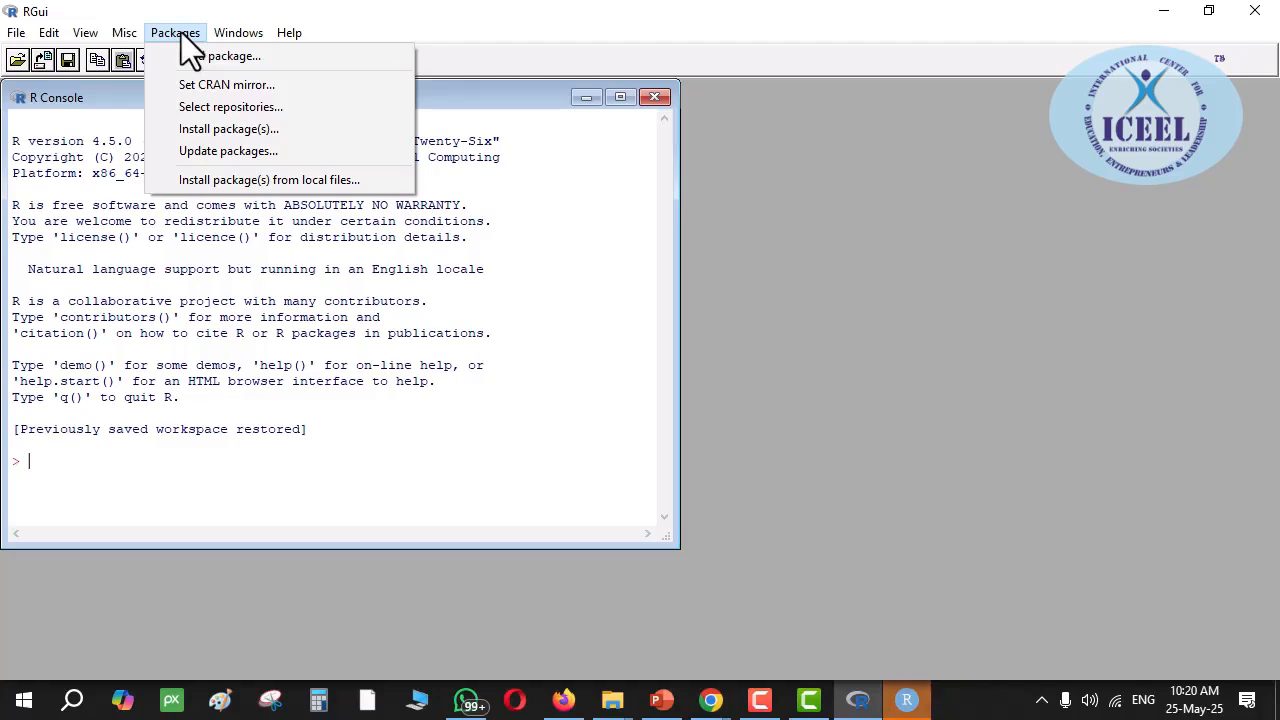
{"action": "left_click", "coordinate": [231, 131]}
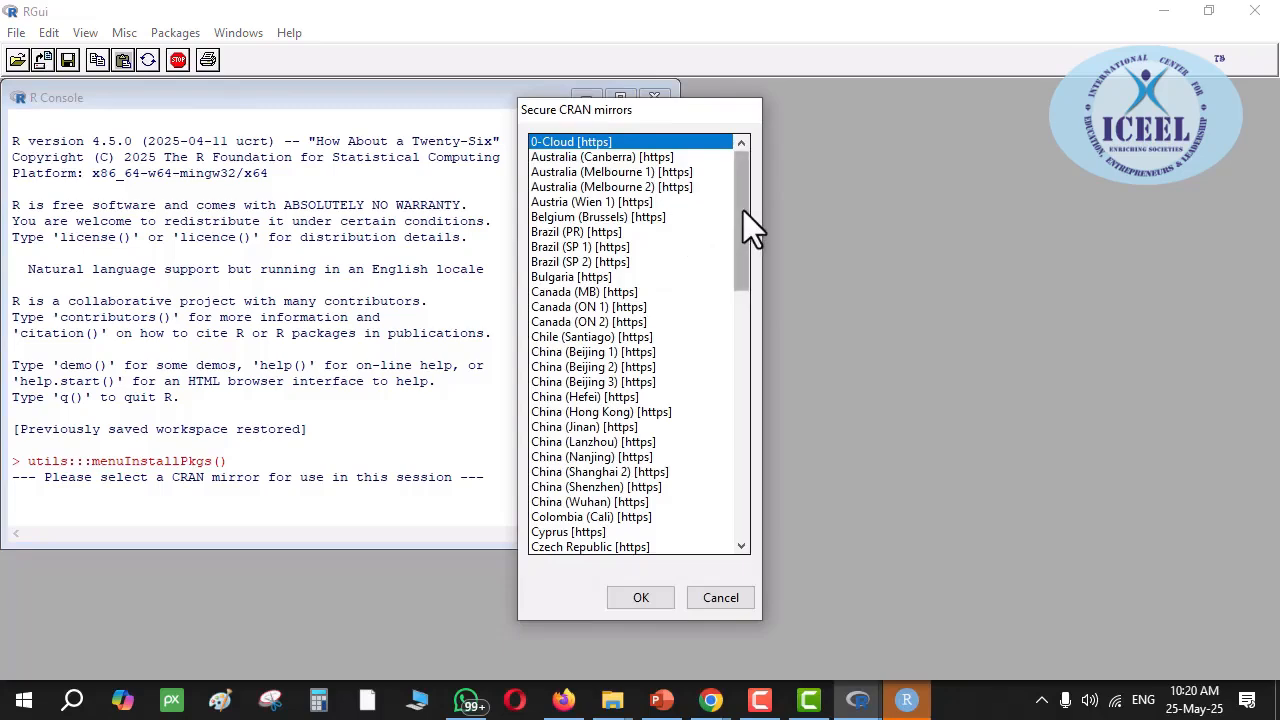
{"action": "left_click_drag", "start_coordinate": [743, 210], "coordinate": [729, 337]}
{"action": "left_click", "coordinate": [562, 427]}
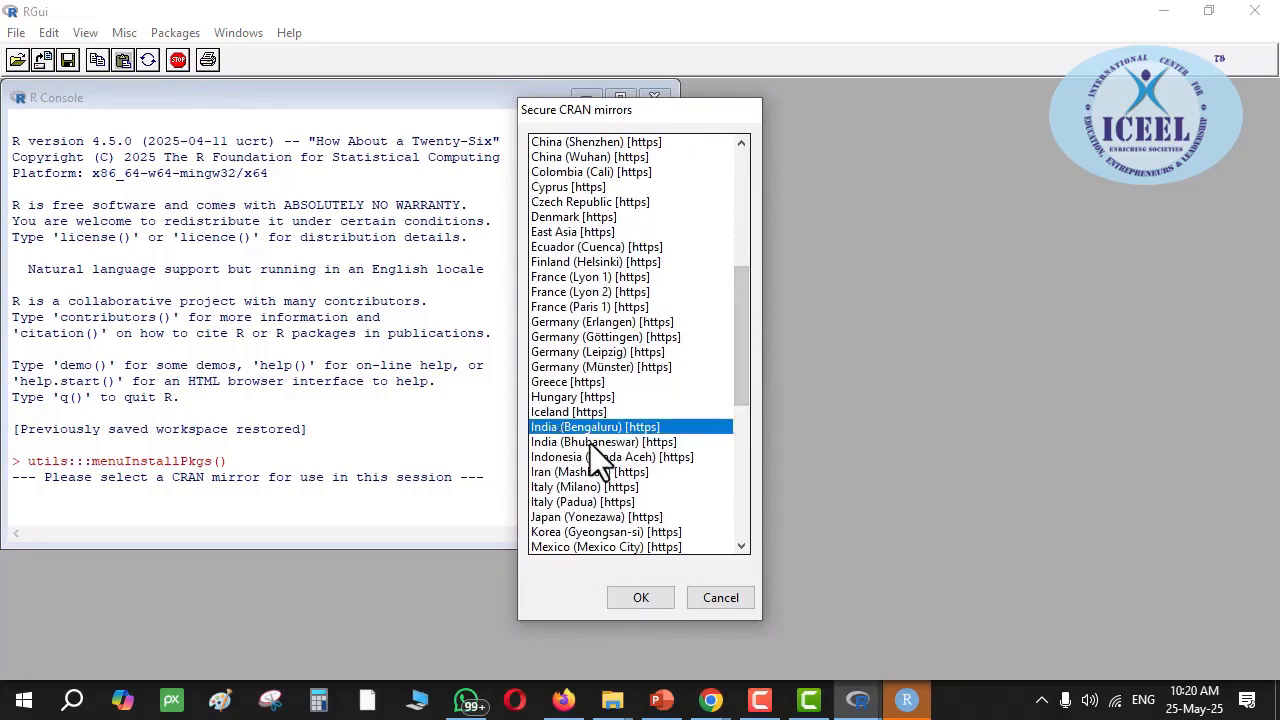
{"action": "left_click", "coordinate": [590, 443]}
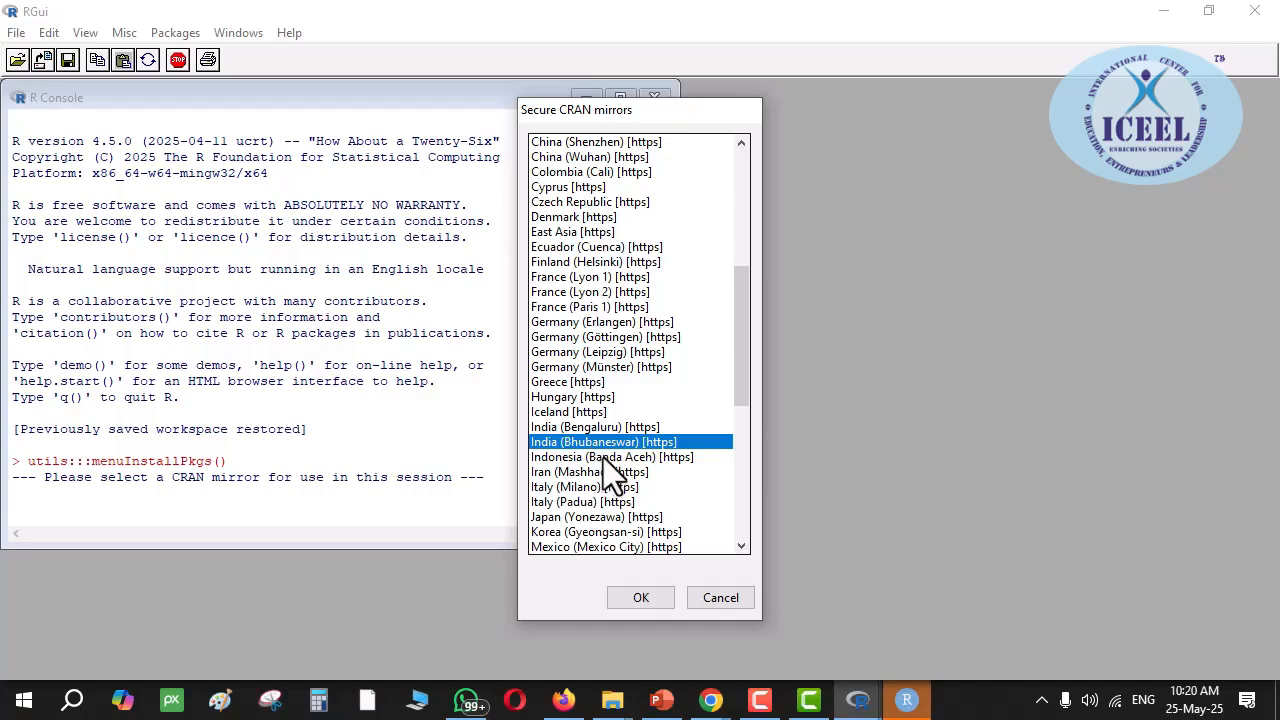
{"action": "left_click", "coordinate": [590, 427]}
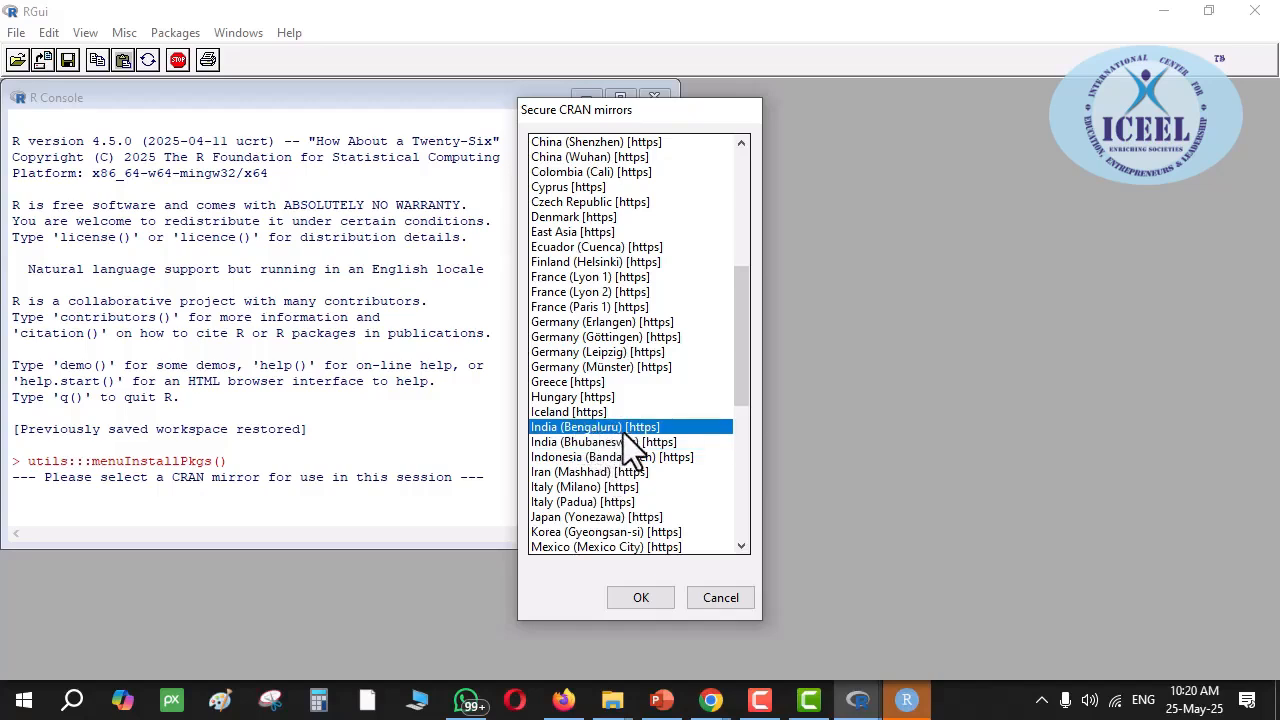
{"action": "left_click", "coordinate": [642, 599]}
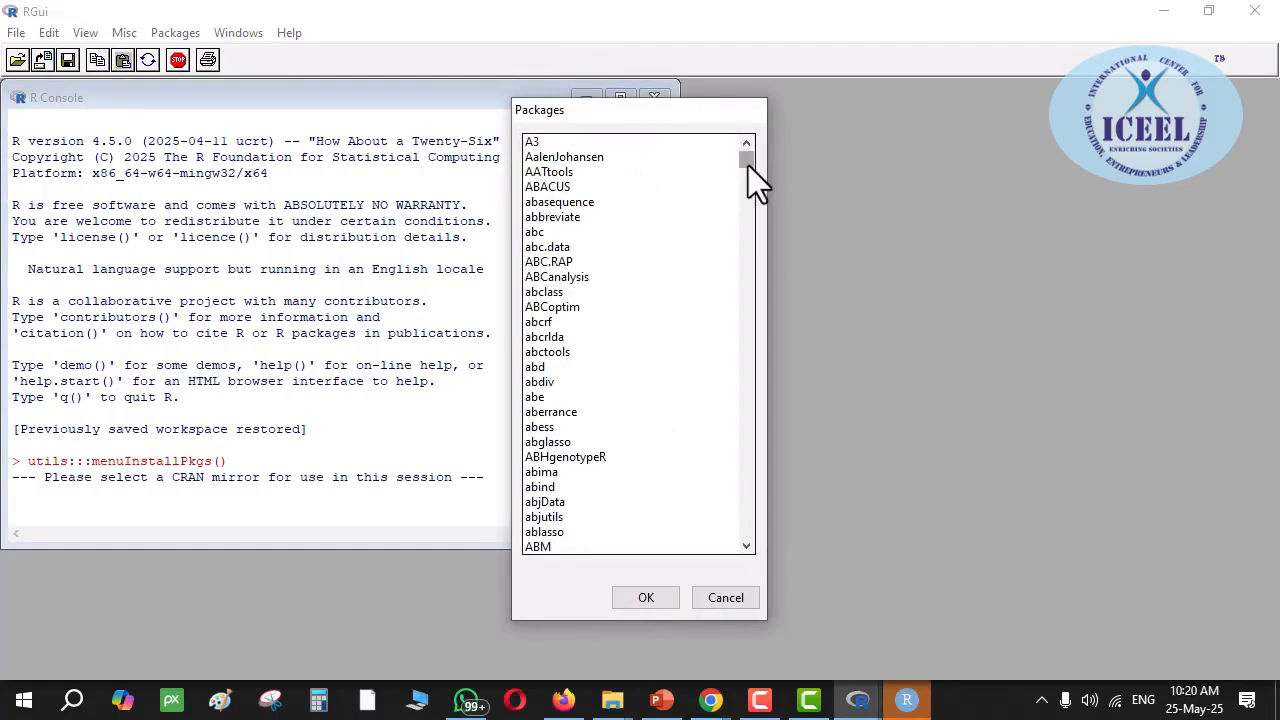
- Find bibliometrix in the list of available packages and try to install it
{"action": "left_click_drag", "start_coordinate": [748, 165], "coordinate": [744, 196]}
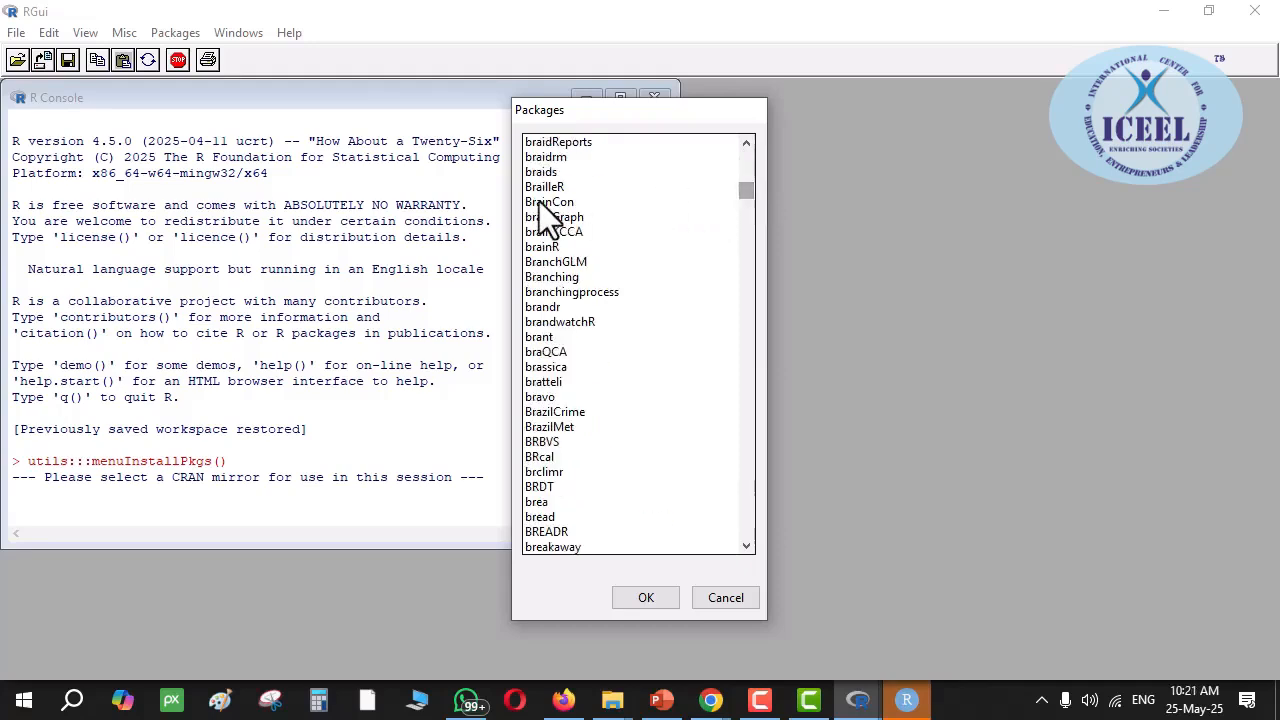
{"action": "left_click", "coordinate": [539, 201]}
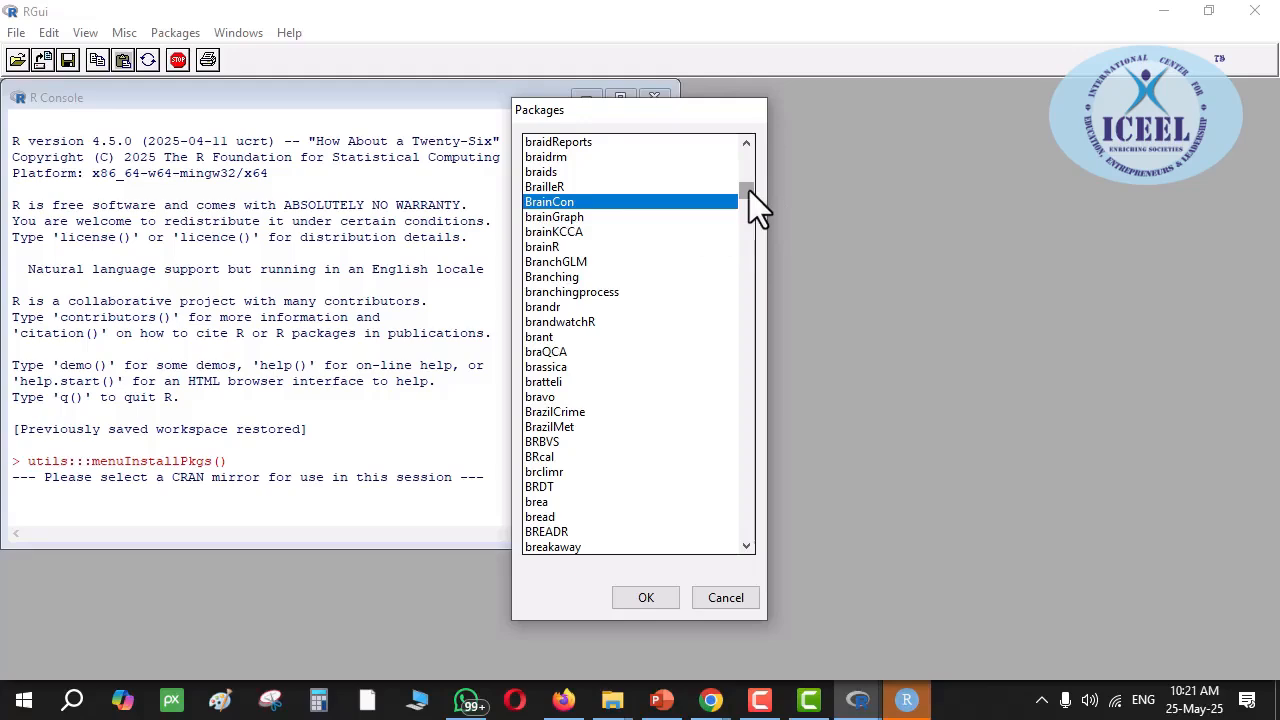
{"action": "mouse_move", "coordinate": [749, 190]}
{"action": "left_mouse_down"}
{"action": "mouse_move", "coordinate": [749, 267]}
{"action": "mouse_move", "coordinate": [759, 188]}
{"action": "left_mouse_up"}
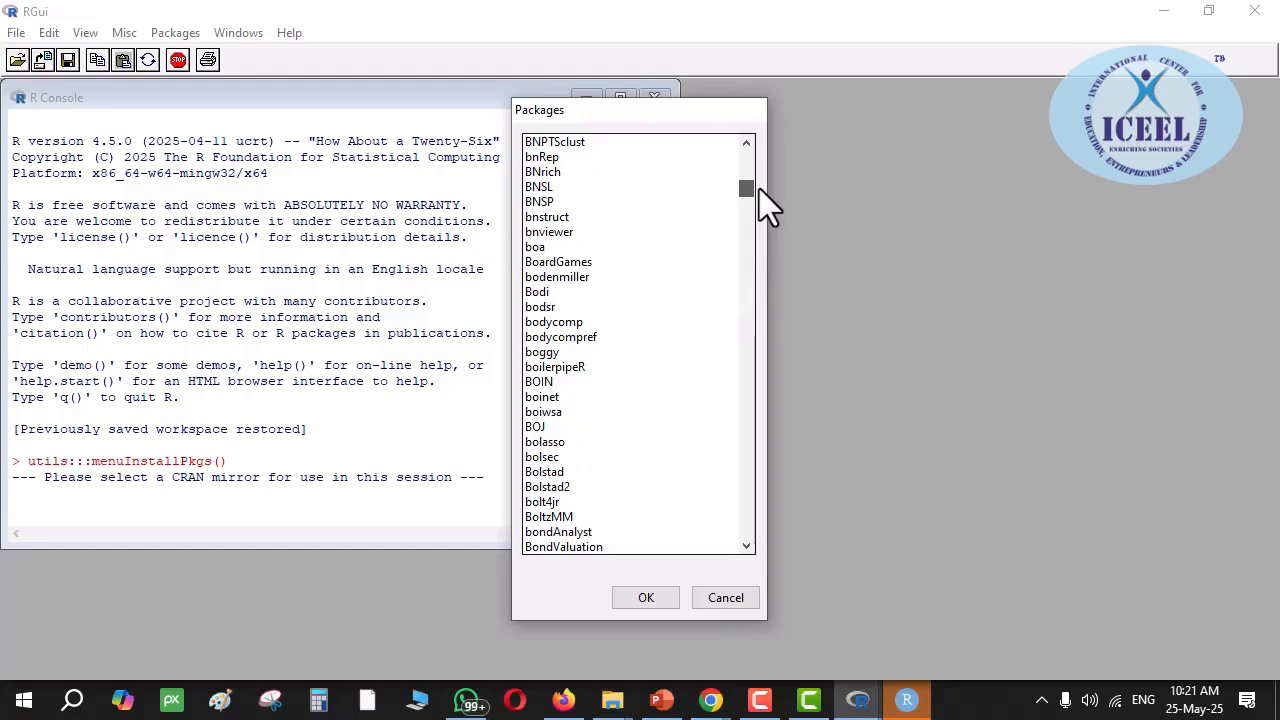
{"action": "left_click_drag", "start_coordinate": [759, 188], "coordinate": [760, 150]}
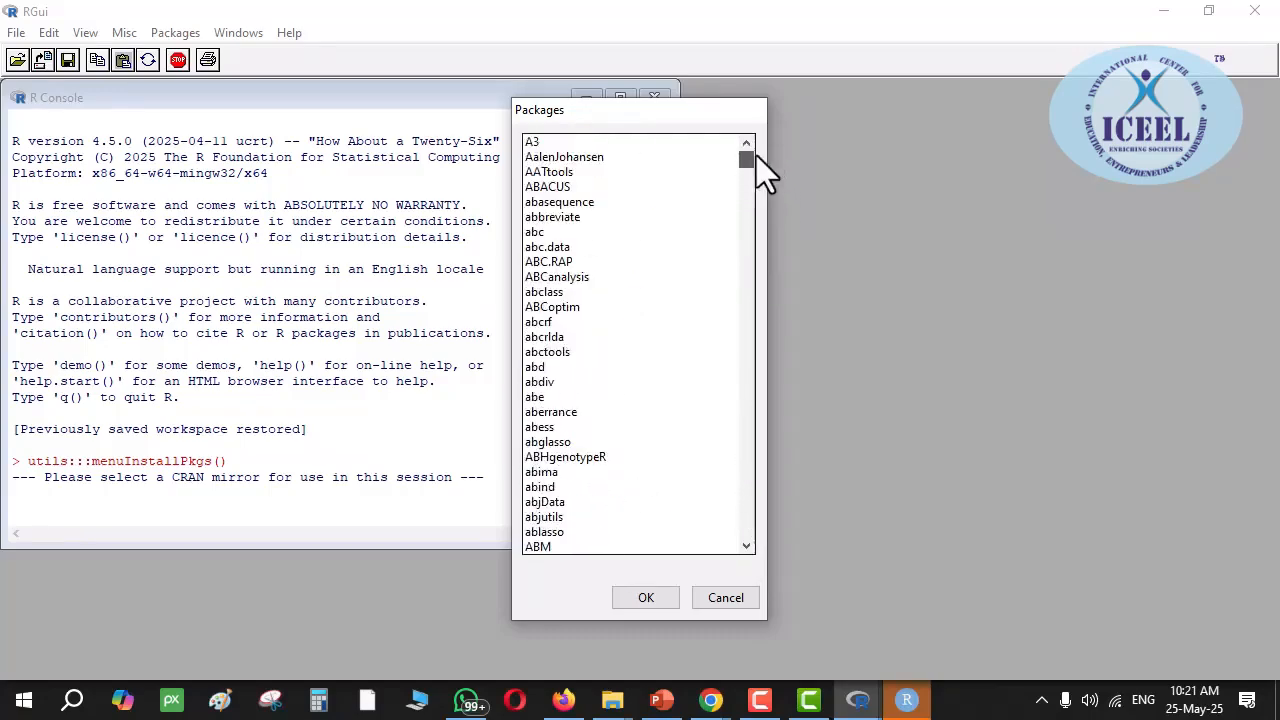
{"action": "left_click_drag", "start_coordinate": [756, 155], "coordinate": [755, 183]}
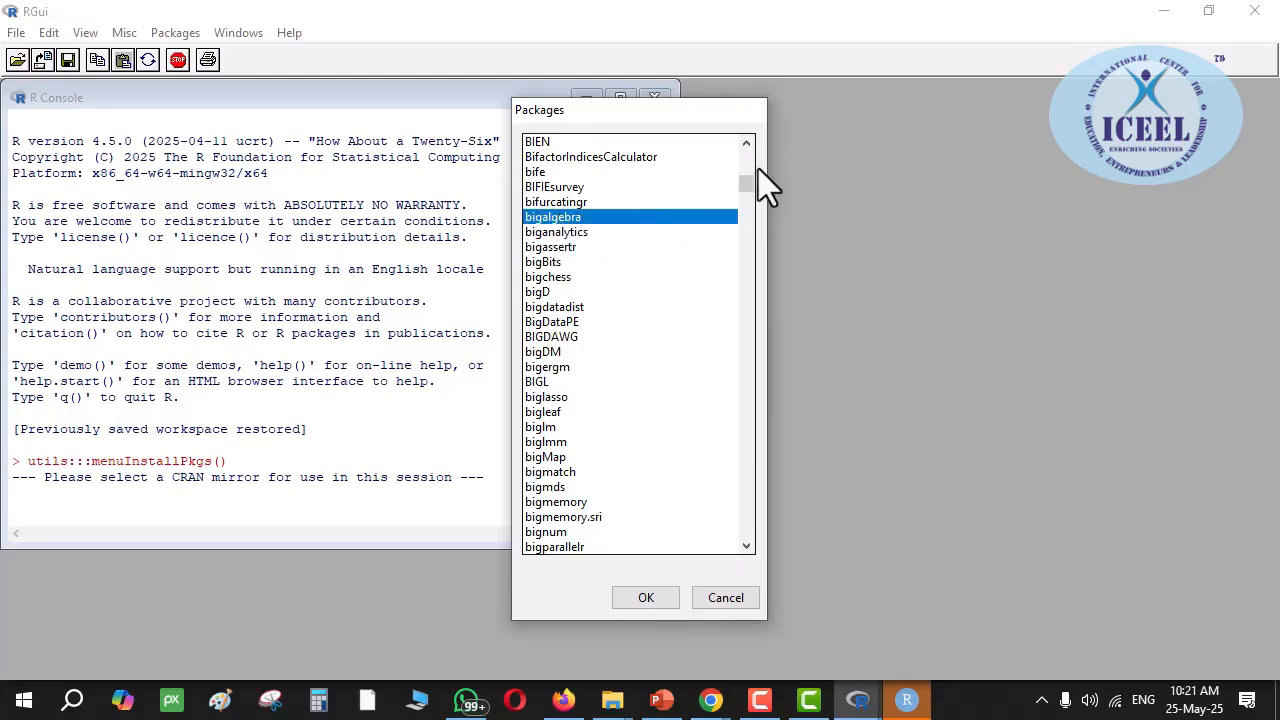
{"action": "left_click", "coordinate": [747, 143]}
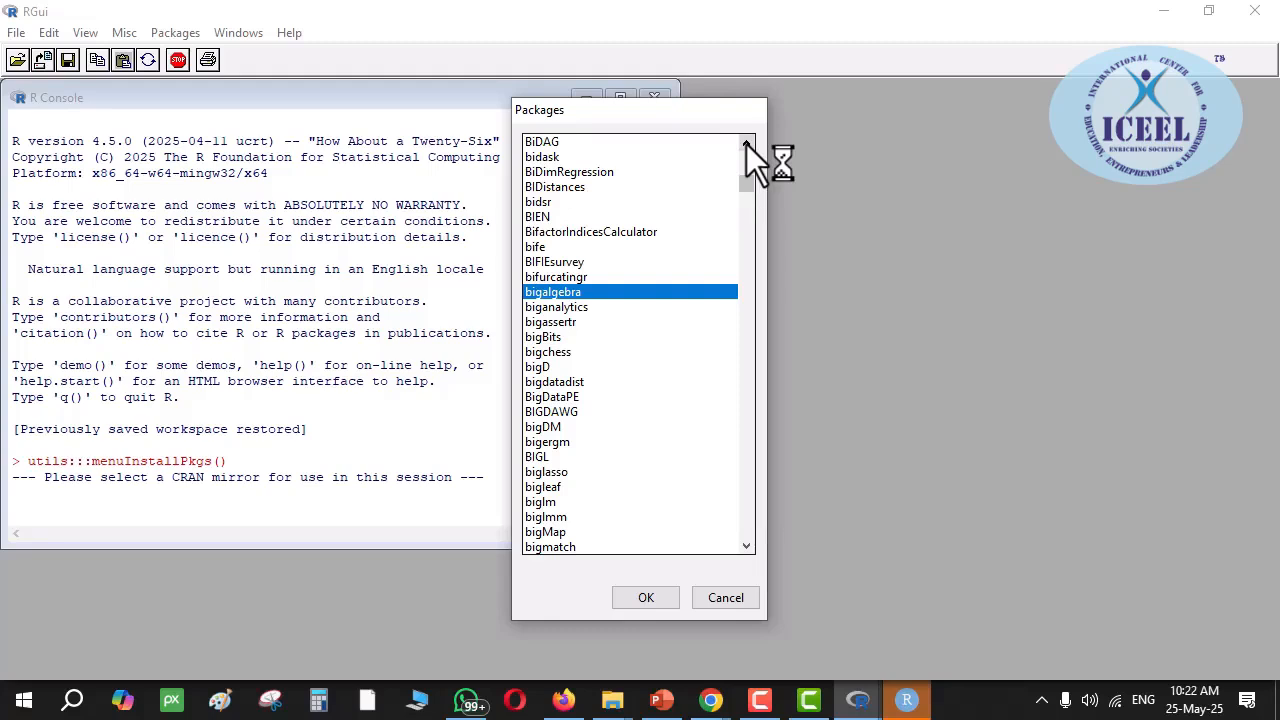
{"action": "left_click", "coordinate": [746, 145]}
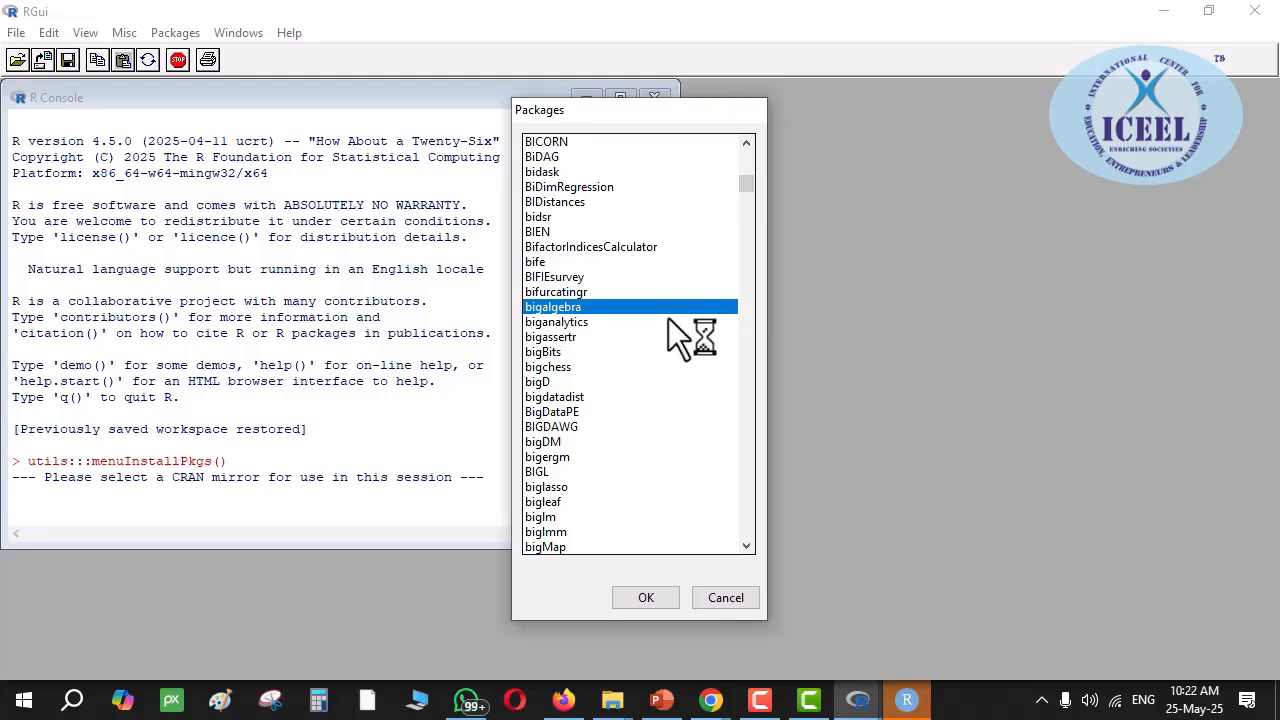
{"action": "scroll", "coordinate": [572, 286], "scroll_direction": "up", "scroll_amount": 2}
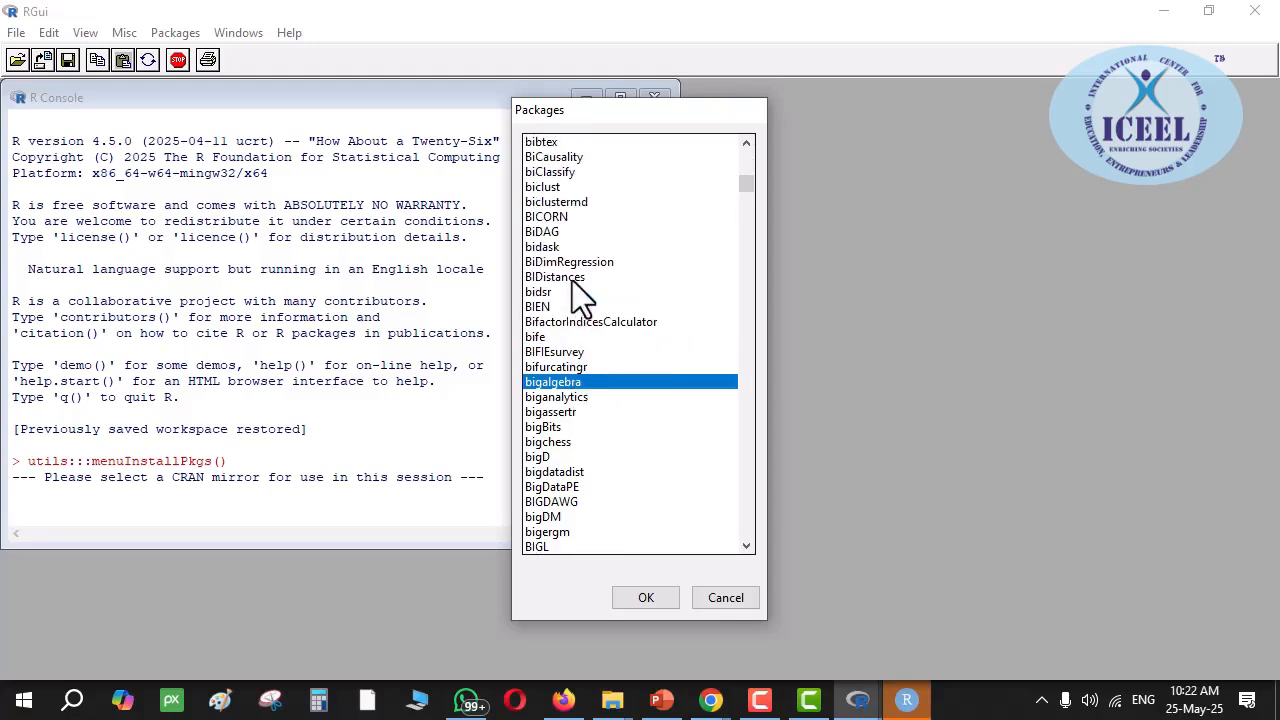
{"action": "left_click", "coordinate": [572, 264]}
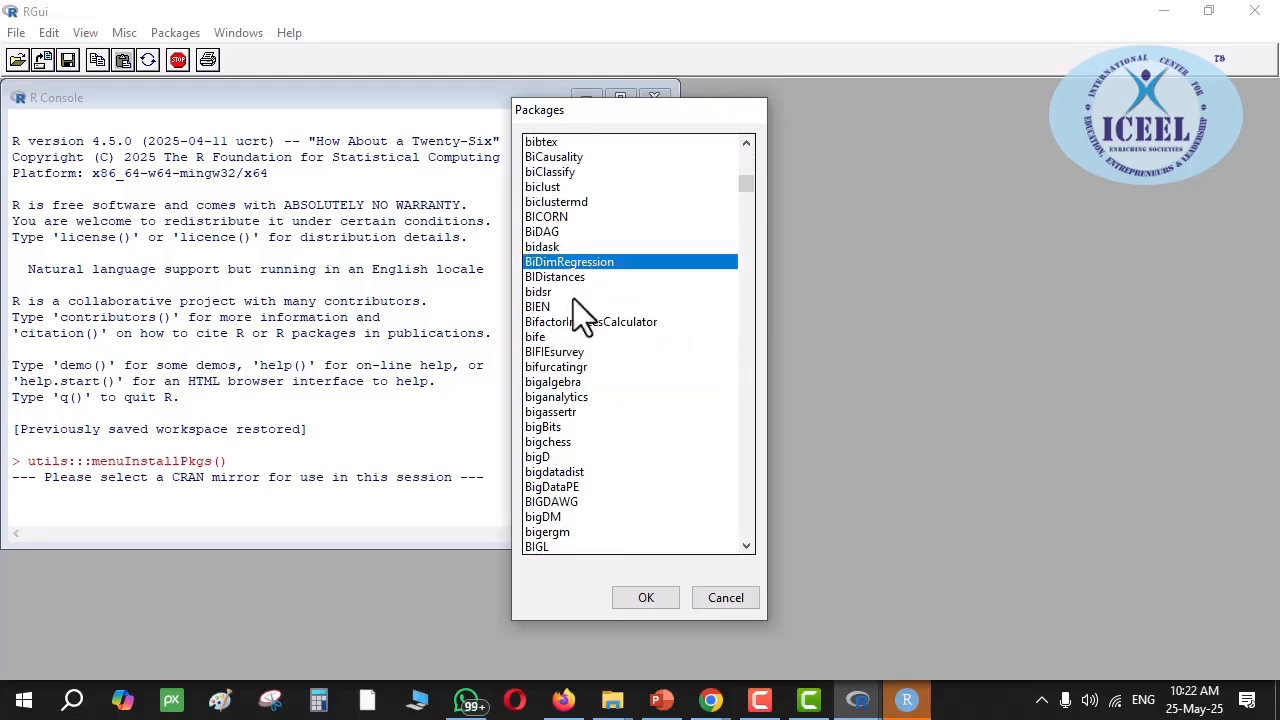
{"action": "scroll", "coordinate": [577, 400], "scroll_direction": "up", "scroll_amount": 7}
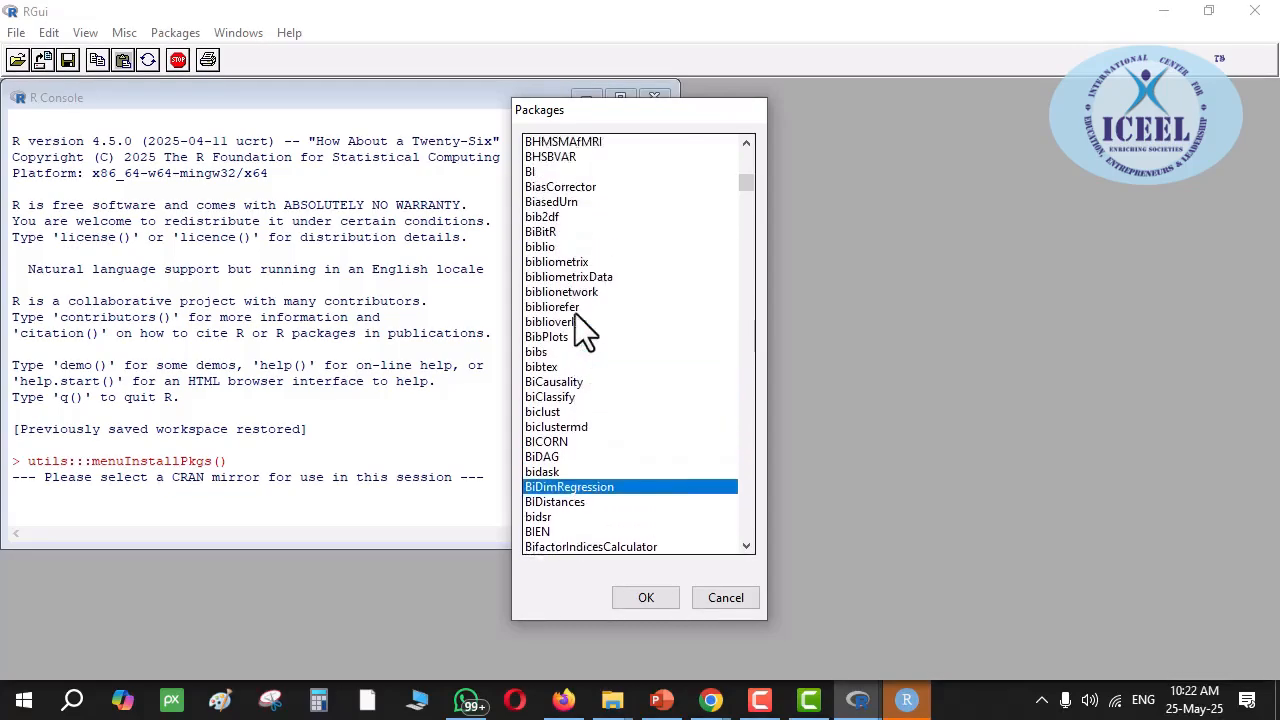
{"action": "left_click", "coordinate": [570, 339]}
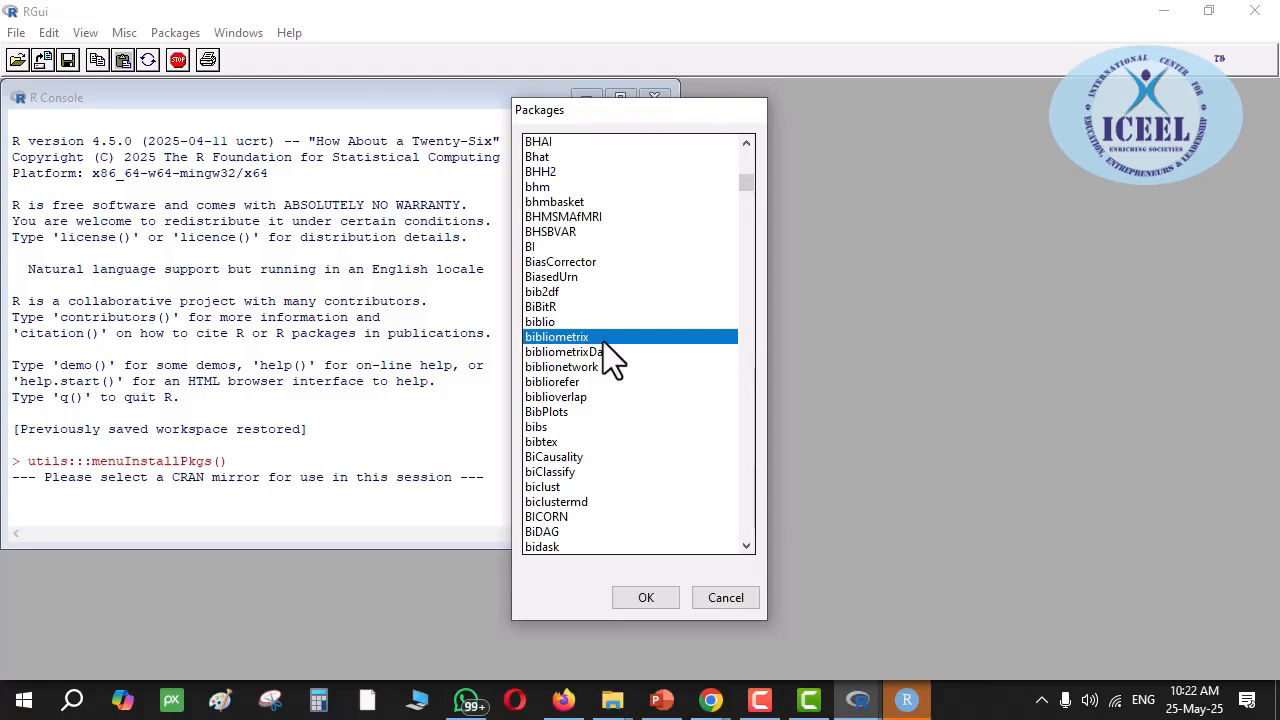
{"action": "left_click", "coordinate": [646, 597]}
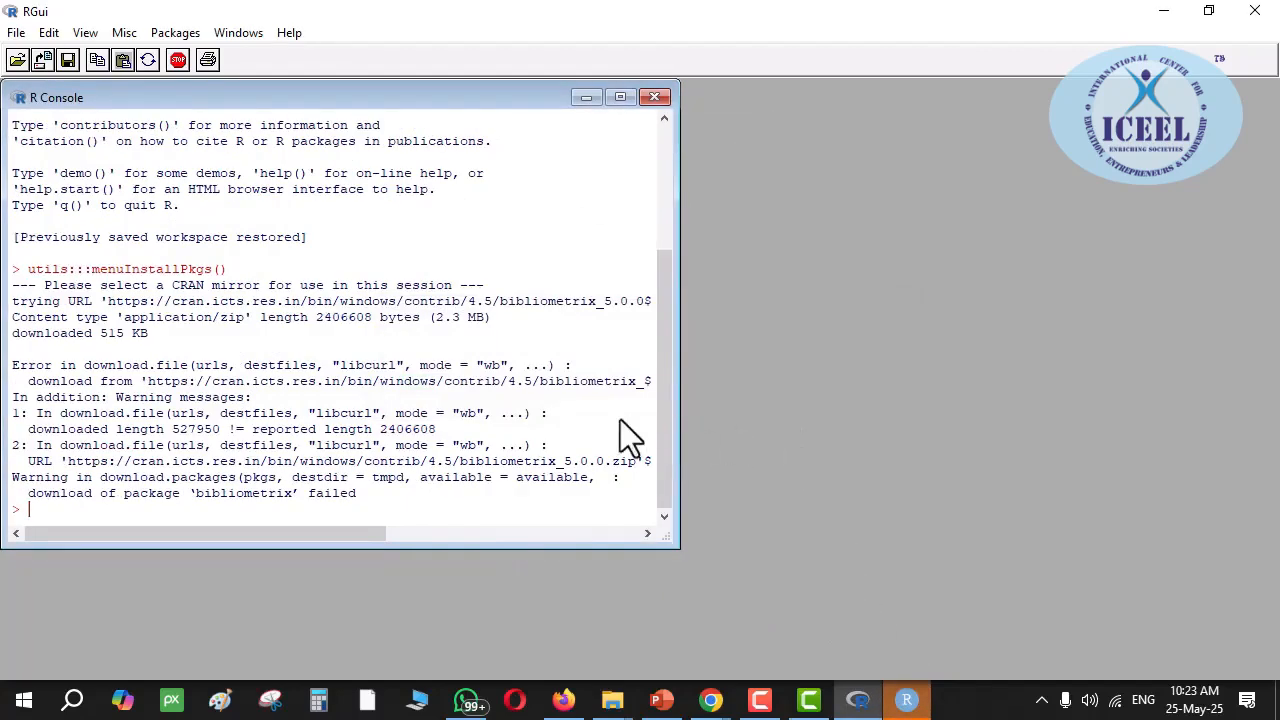
{"action": "left_click", "coordinate": [176, 32]}
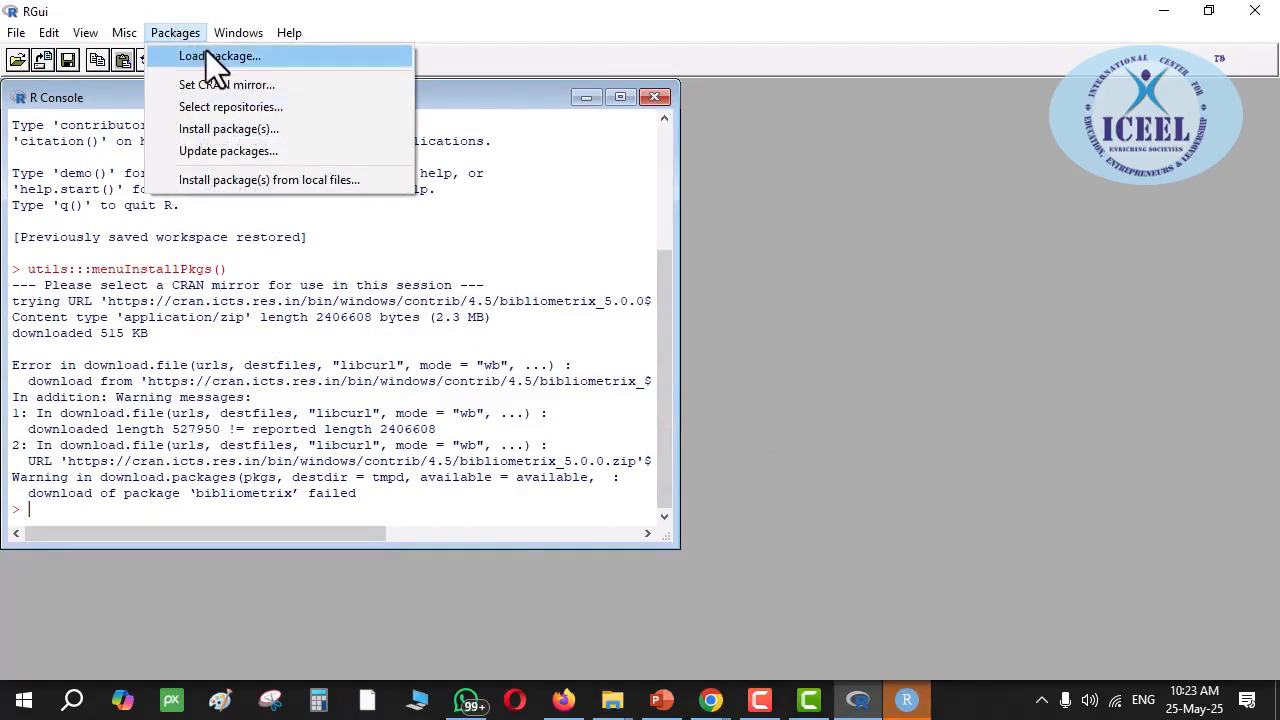
{"action": "left_click", "coordinate": [245, 122]}
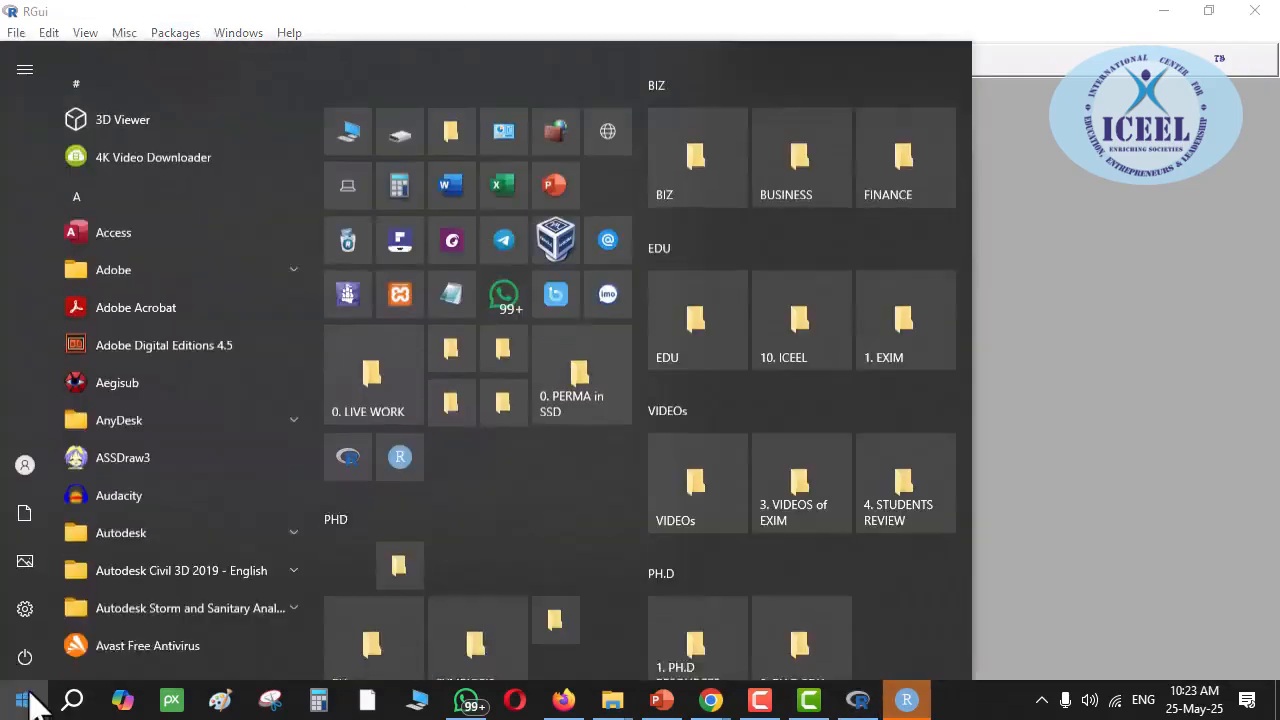
{"action": "left_click", "coordinate": [23, 700]}
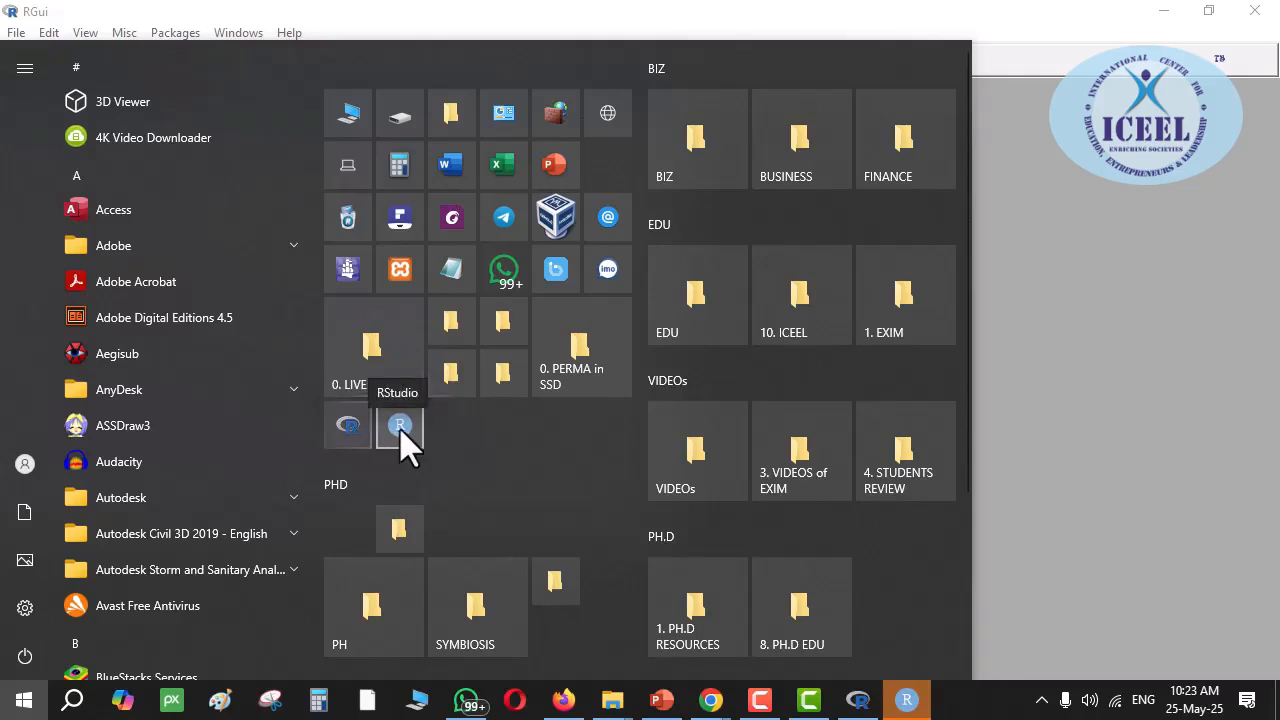
{"action": "left_click", "coordinate": [1216, 316]}
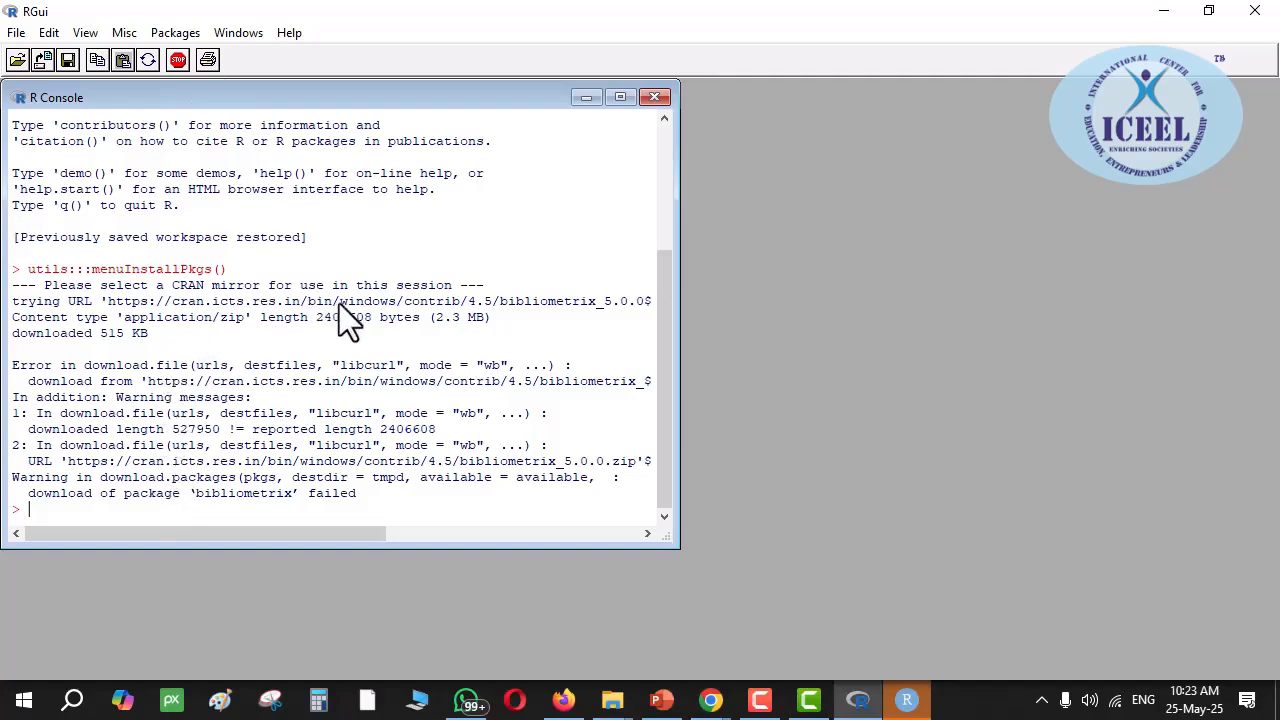
- Start another package installation and locate bibliometrix in the list of available packages
{"action": "left_click", "coordinate": [172, 34]}
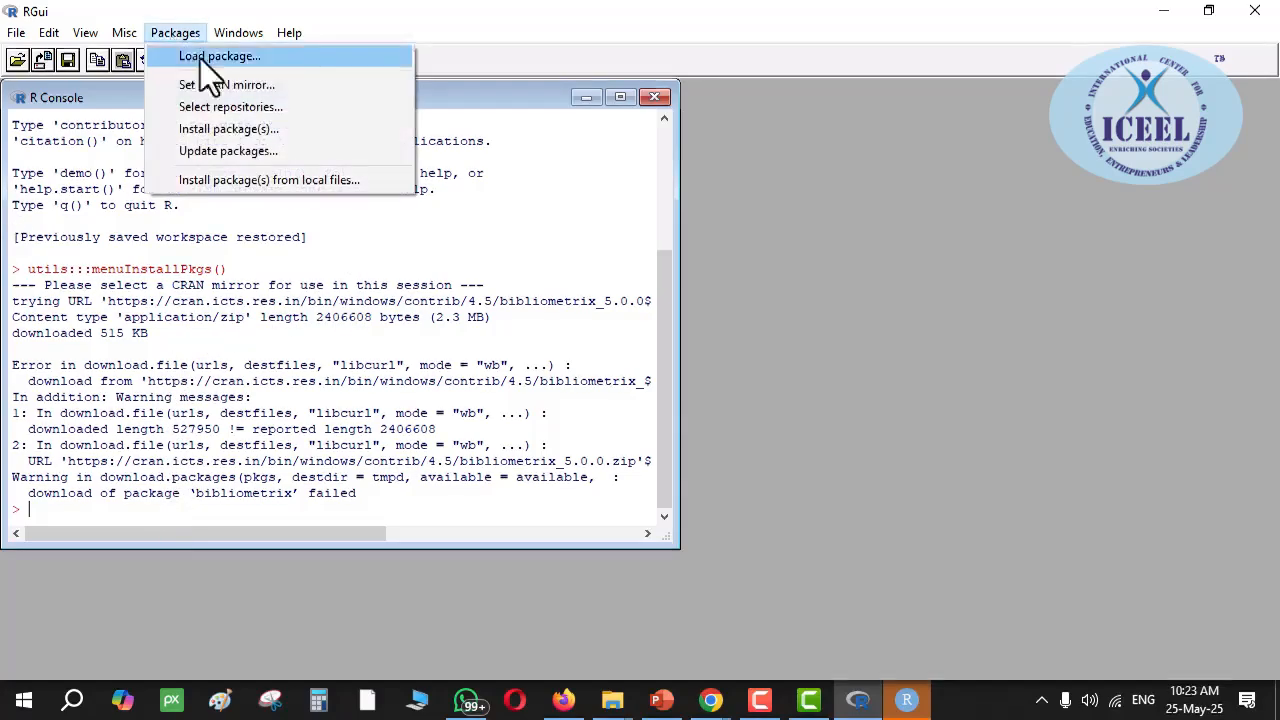
{"action": "left_click", "coordinate": [249, 136]}
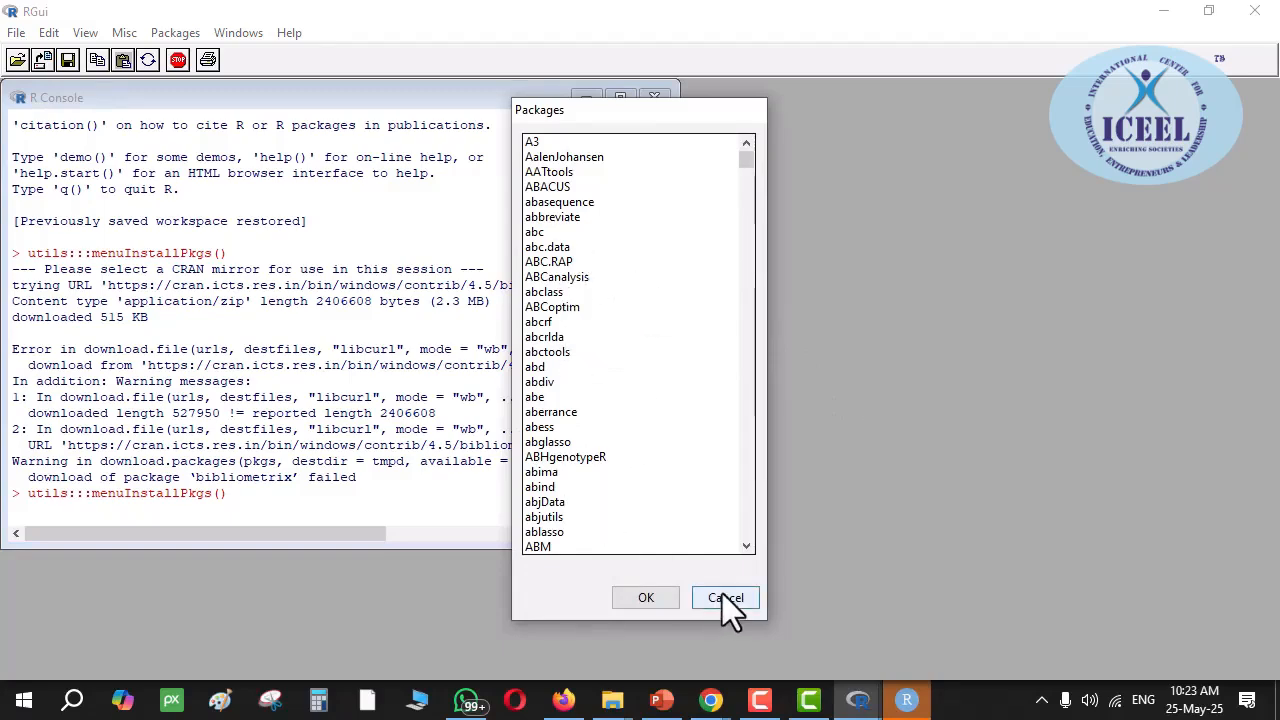
{"action": "scroll", "coordinate": [662, 475], "scroll_direction": "down", "scroll_amount": 7}
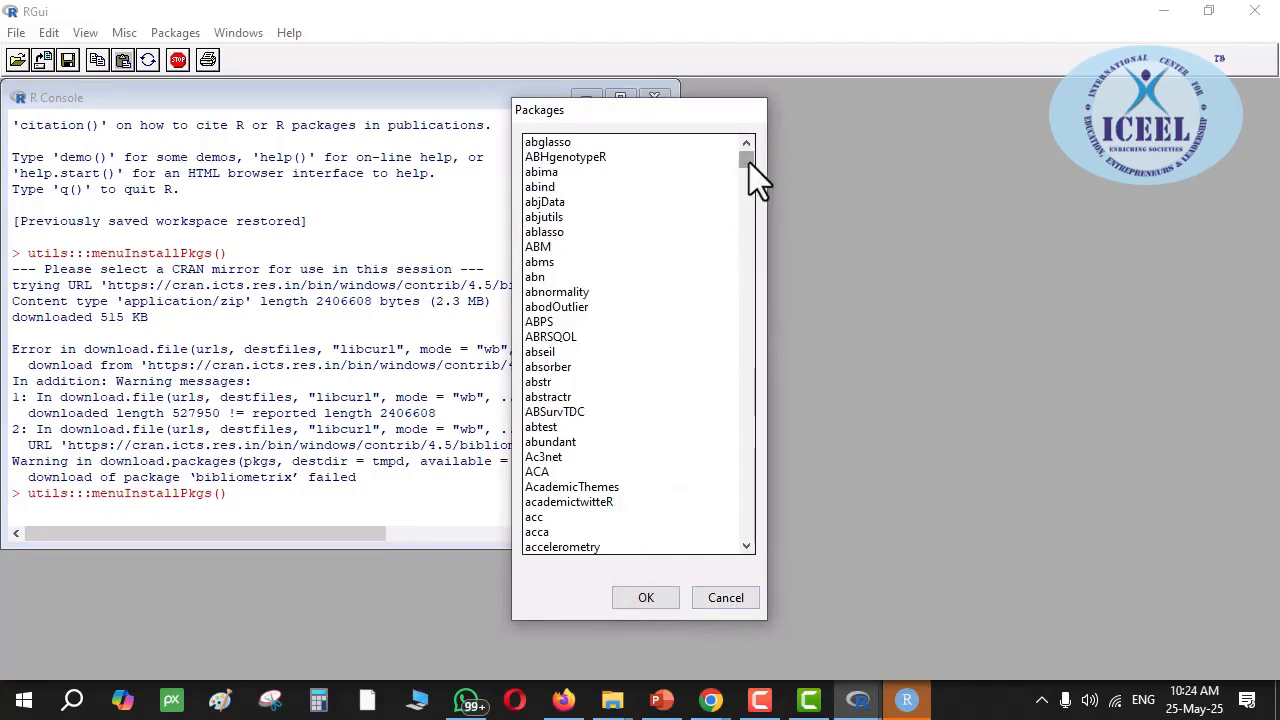
{"action": "left_click_drag", "start_coordinate": [750, 166], "coordinate": [749, 197]}
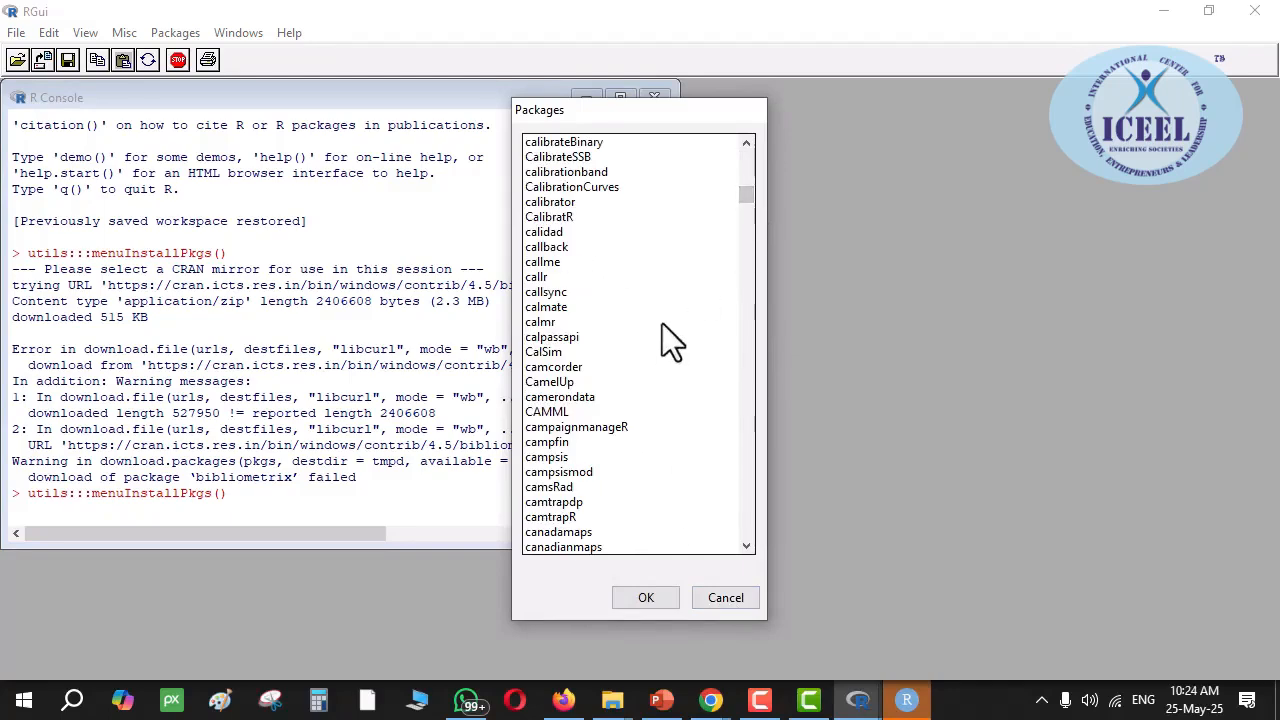
{"action": "scroll", "coordinate": [666, 337], "scroll_direction": "up", "scroll_amount": 7}
{"action": "scroll", "coordinate": [748, 168], "scroll_direction": "up", "scroll_amount": 15}
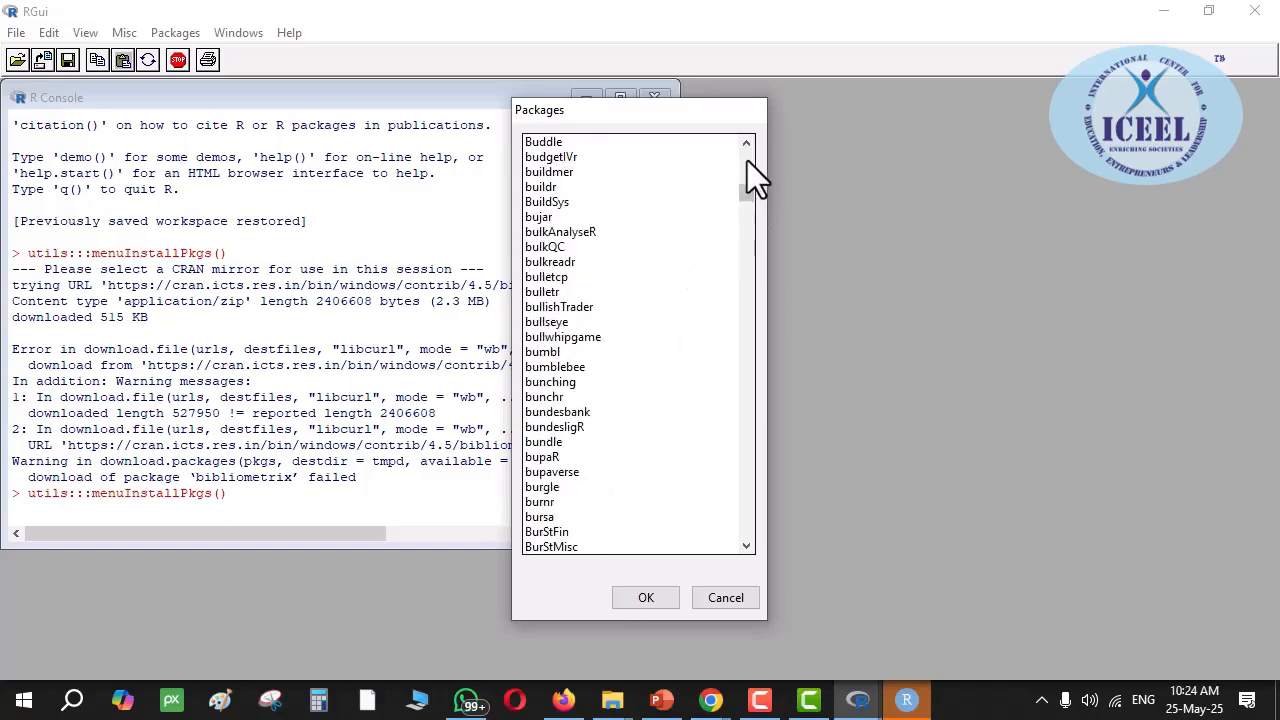
{"action": "scroll", "coordinate": [747, 160], "scroll_direction": "up", "scroll_amount": 20}
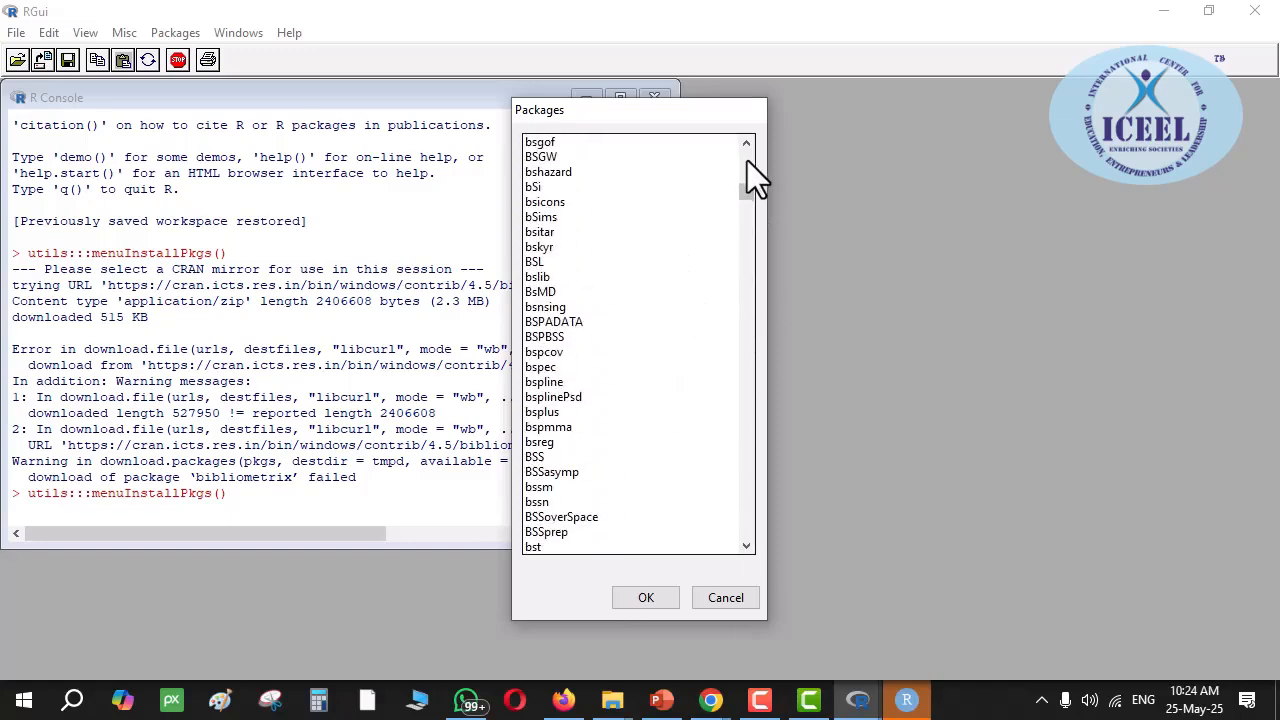
{"action": "scroll", "coordinate": [655, 345], "scroll_direction": "down", "scroll_amount": 5}
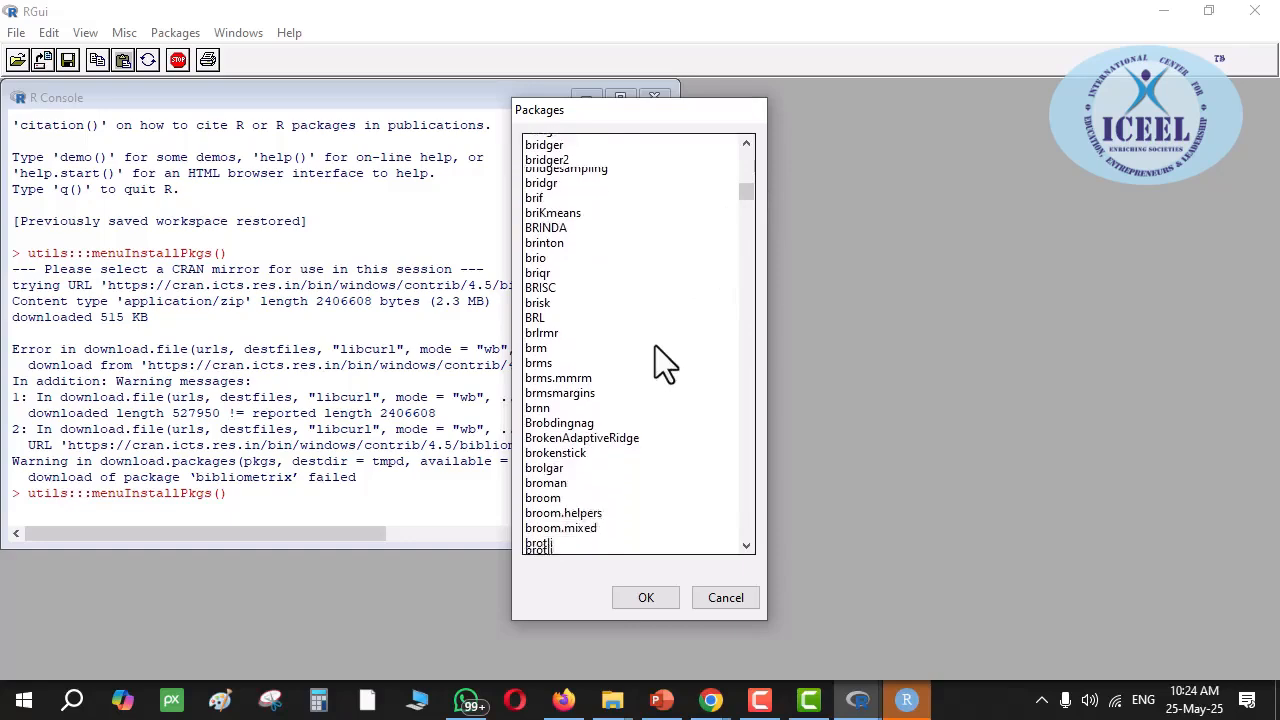
{"action": "scroll", "coordinate": [593, 420], "scroll_direction": "down", "scroll_amount": 4}
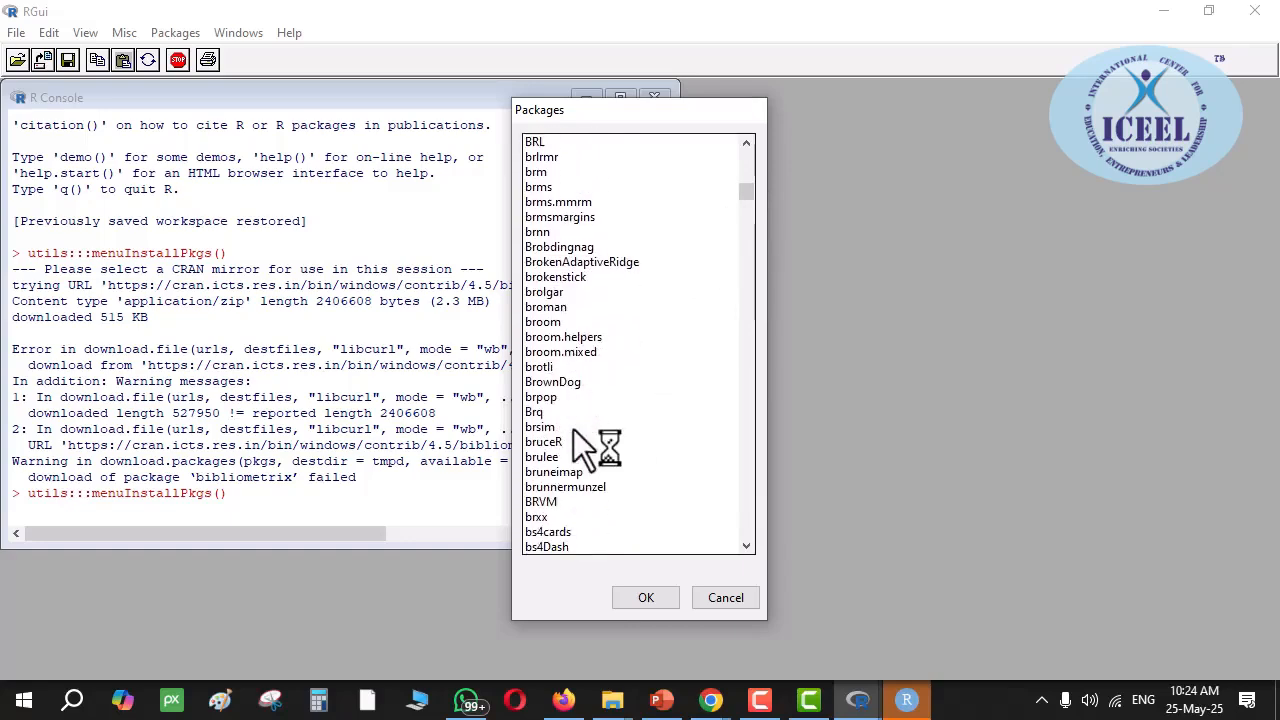
{"action": "scroll", "coordinate": [574, 432], "scroll_direction": "down", "scroll_amount": 12}
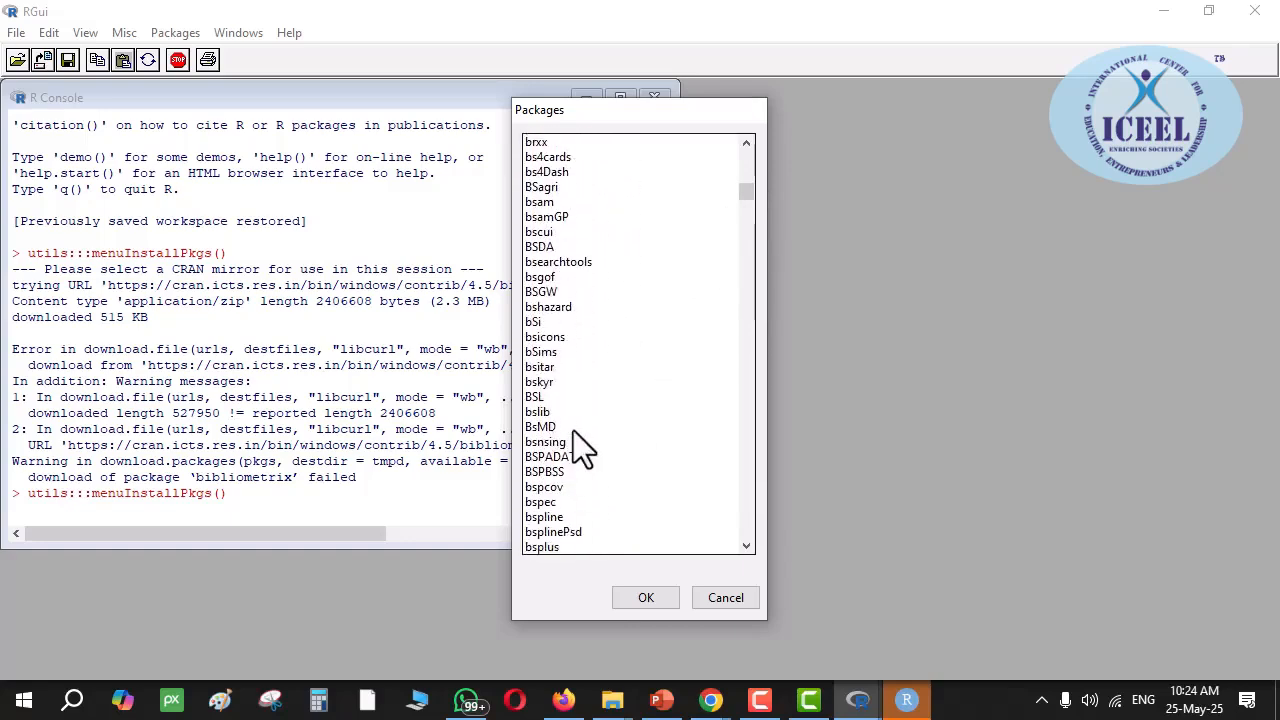
{"action": "scroll", "coordinate": [700, 450], "scroll_direction": "down", "scroll_amount": 7}
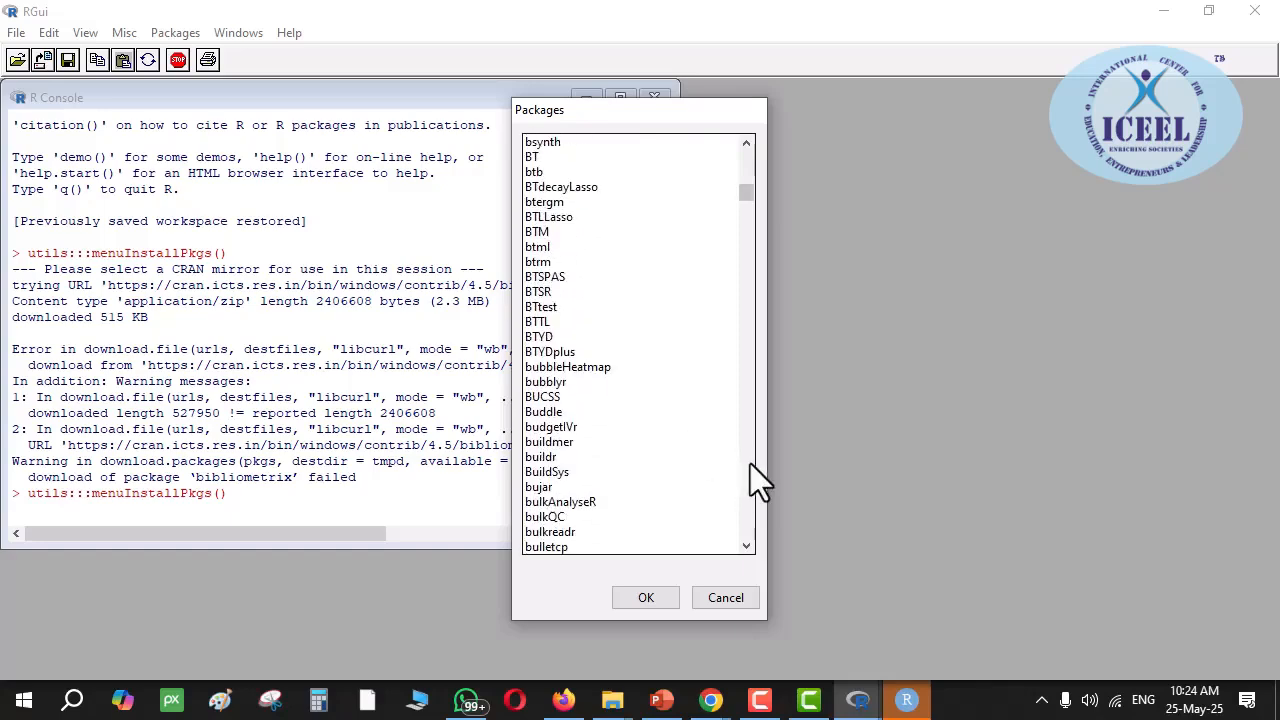
{"action": "scroll", "coordinate": [757, 478], "scroll_direction": "down", "scroll_amount": 15}
{"action": "scroll", "coordinate": [757, 478], "scroll_direction": "down", "scroll_amount": 5}
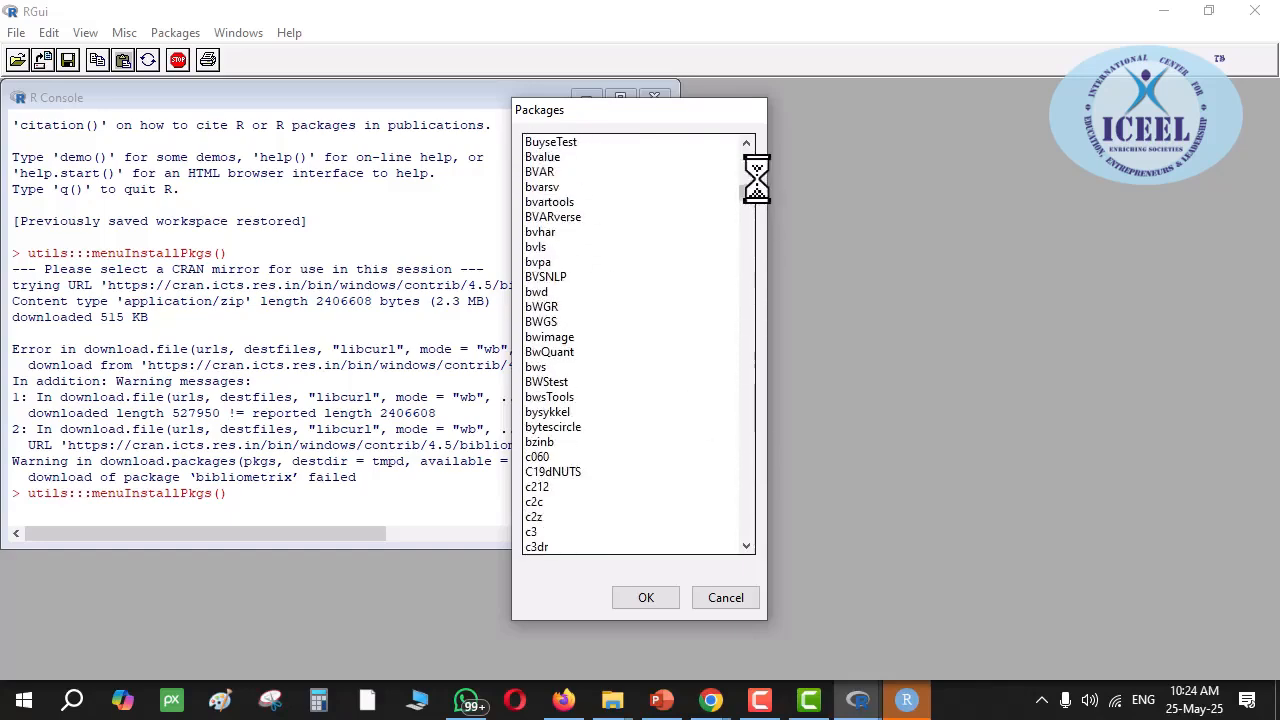
{"action": "scroll", "coordinate": [754, 183], "scroll_direction": "up", "scroll_amount": 9}
{"action": "scroll", "coordinate": [754, 183], "scroll_direction": "up", "scroll_amount": 20}
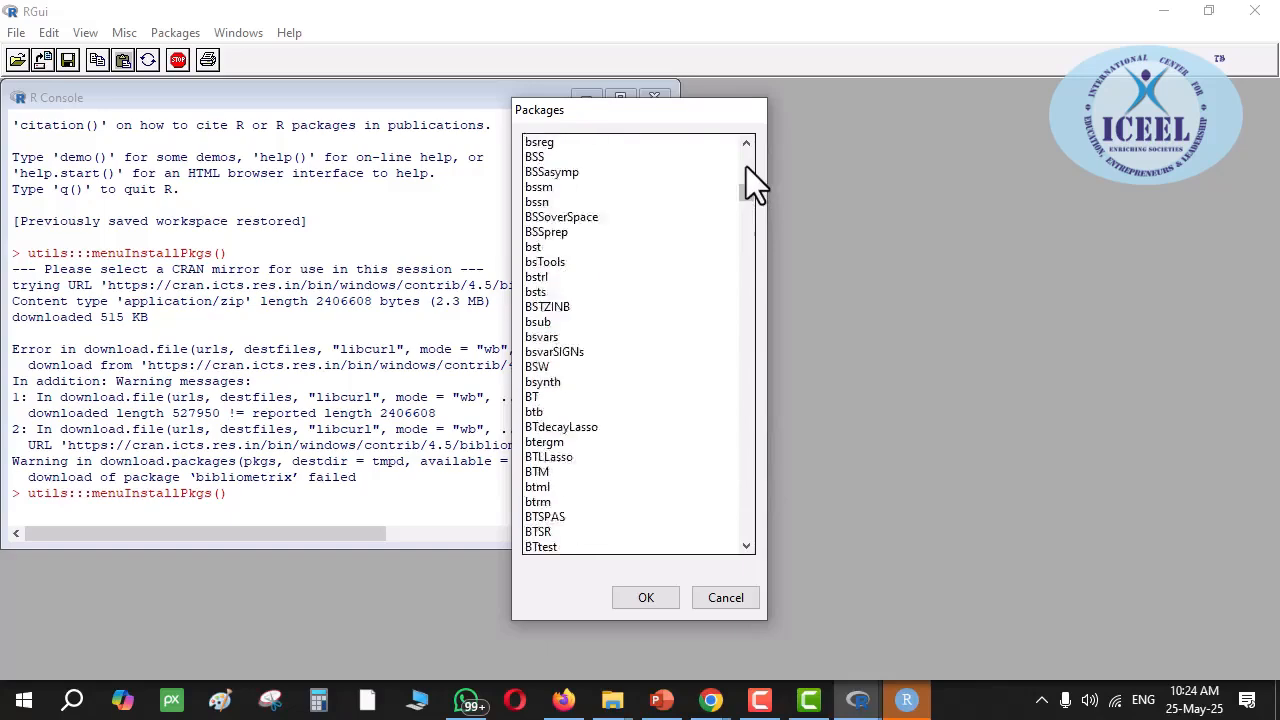
{"action": "scroll", "coordinate": [754, 183], "scroll_direction": "up", "scroll_amount": 19}
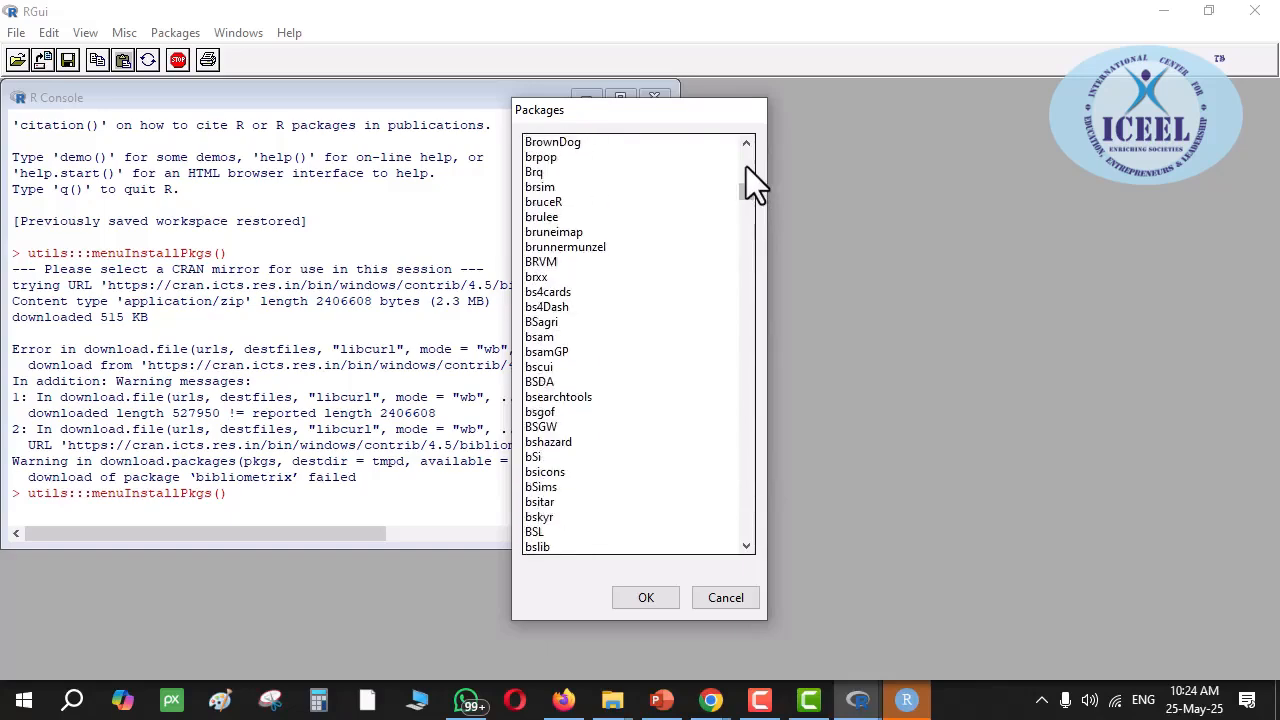
{"action": "scroll", "coordinate": [754, 183], "scroll_direction": "up", "scroll_amount": 20}
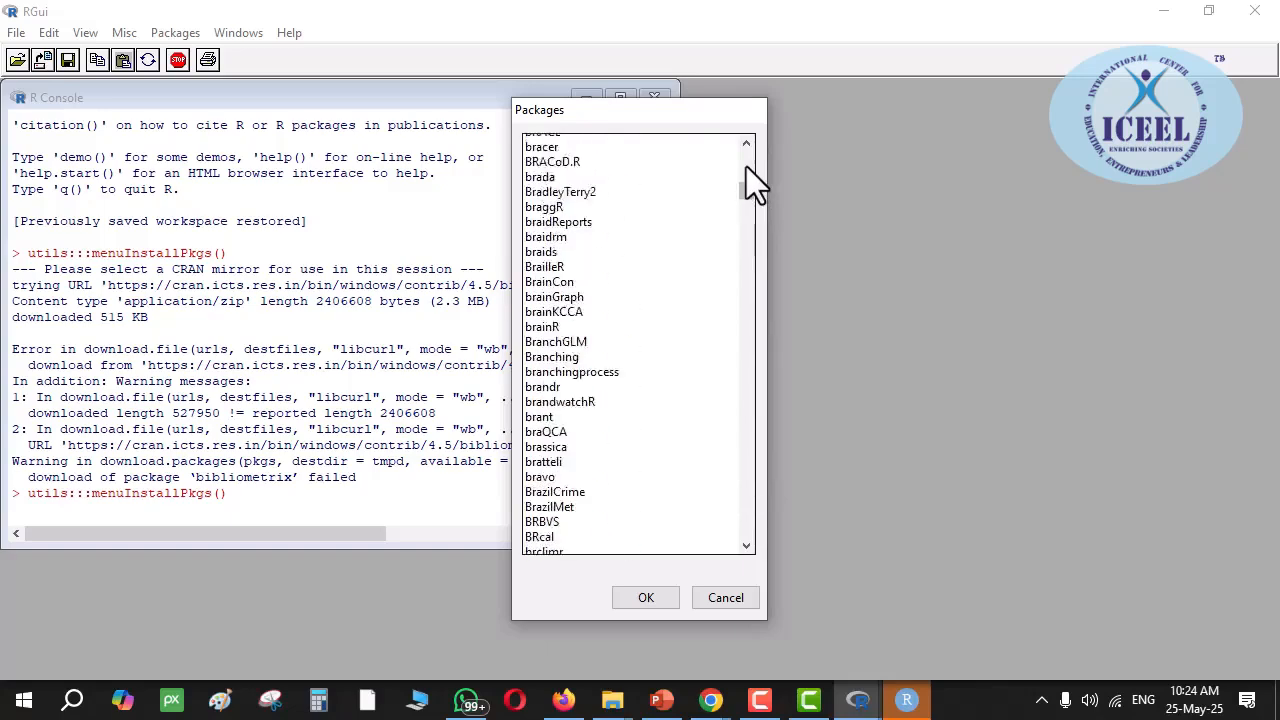
{"action": "scroll", "coordinate": [754, 183], "scroll_direction": "up", "scroll_amount": 20}
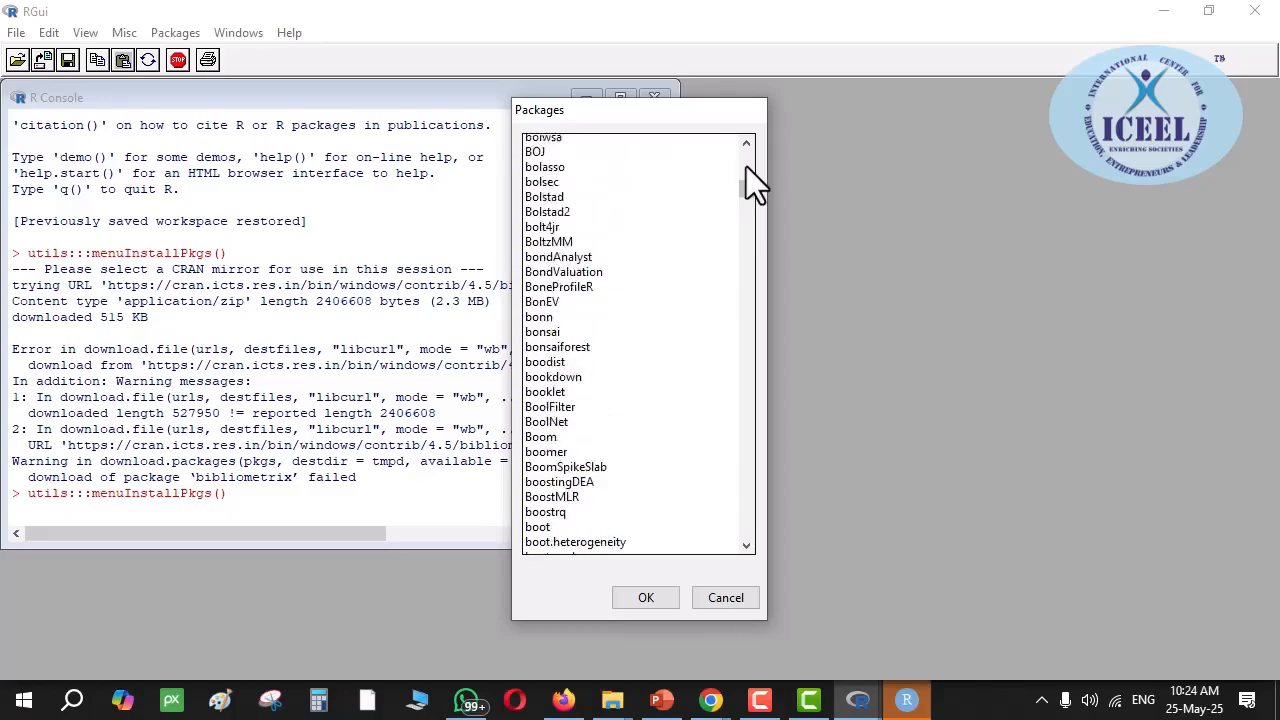
{"action": "scroll", "coordinate": [754, 183], "scroll_direction": "up", "scroll_amount": 15}
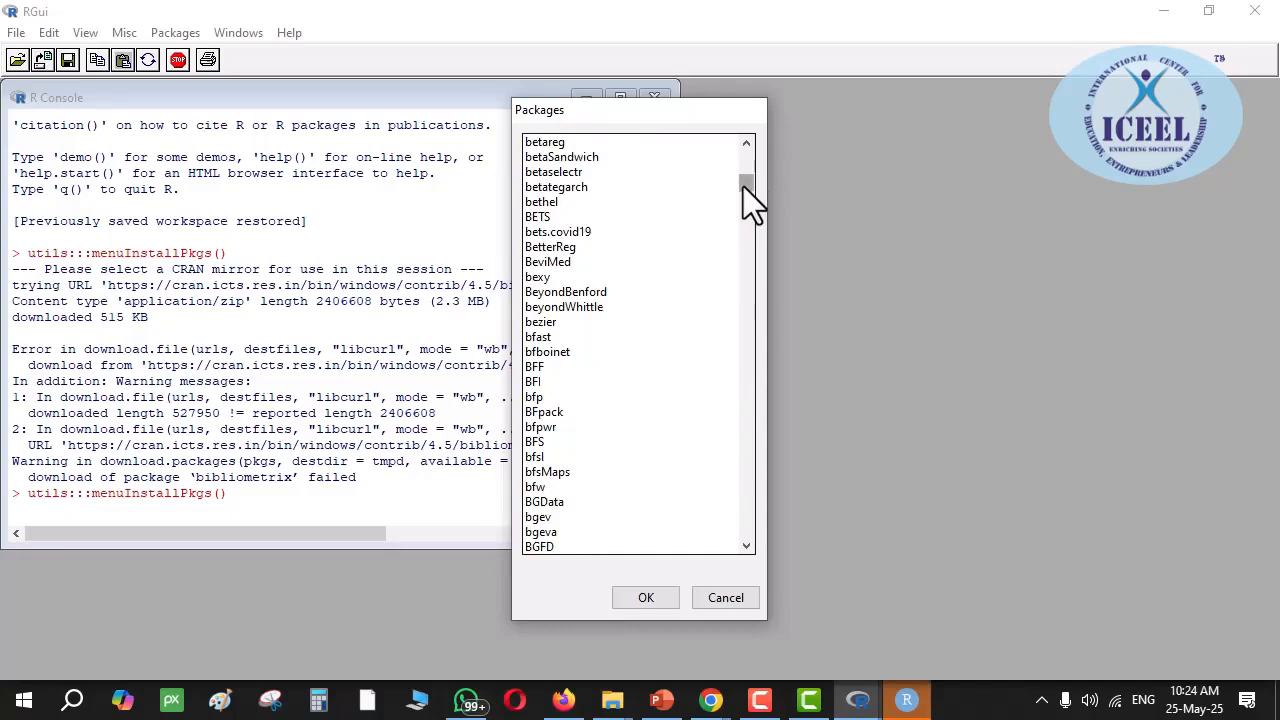
{"action": "scroll", "coordinate": [743, 186], "scroll_direction": "up", "scroll_amount": 20}
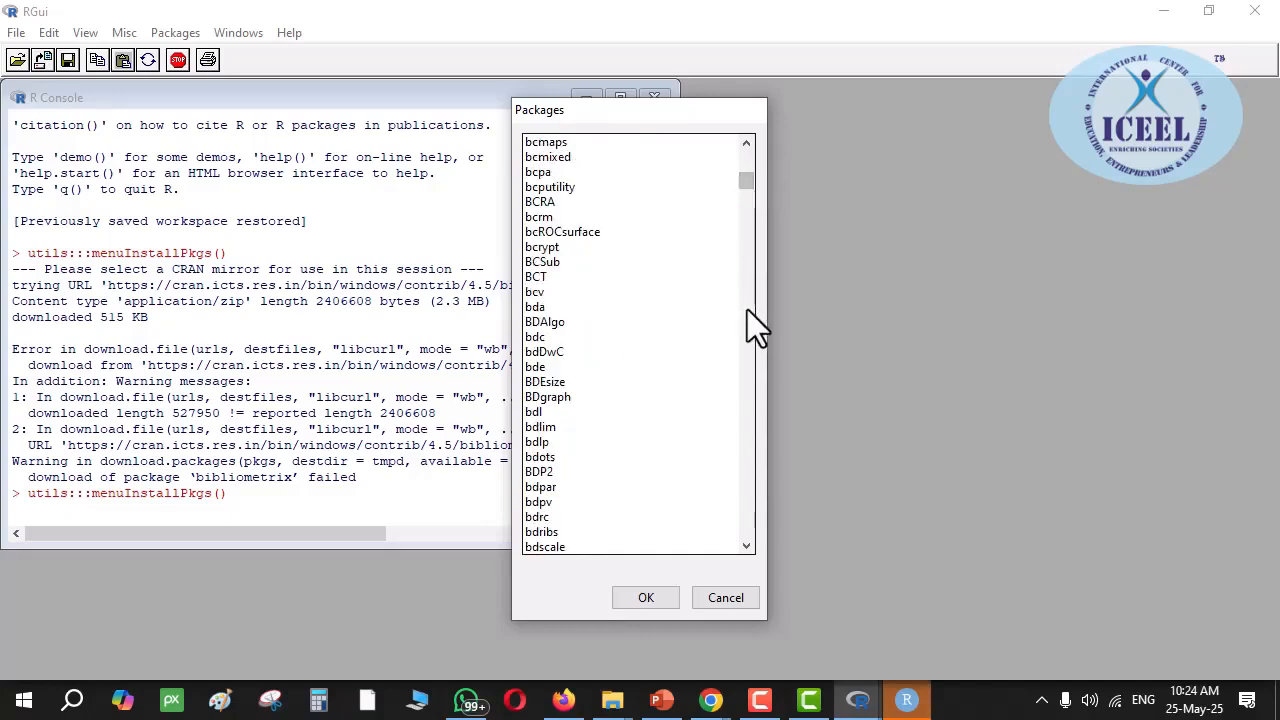
{"action": "scroll", "coordinate": [747, 309], "scroll_direction": "down", "scroll_amount": 9}
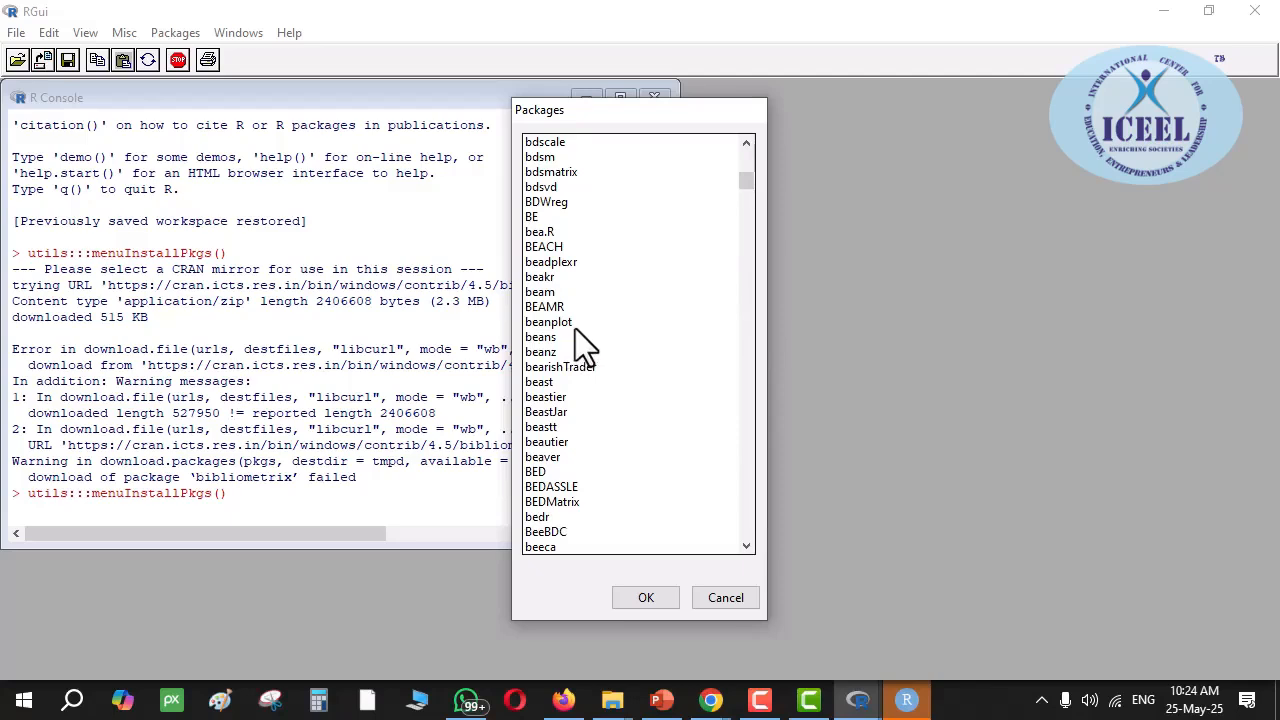
{"action": "scroll", "coordinate": [580, 333], "scroll_direction": "up", "scroll_amount": 2}
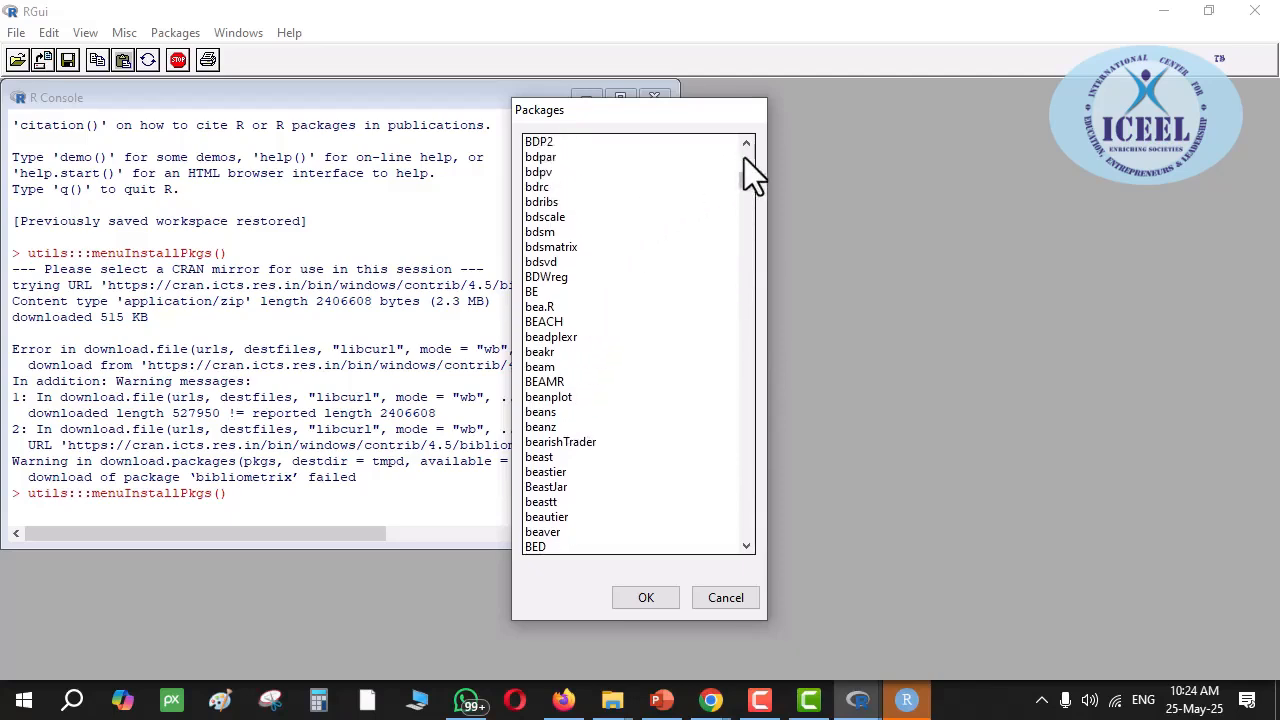
{"action": "scroll", "coordinate": [749, 177], "scroll_direction": "up", "scroll_amount": 9}
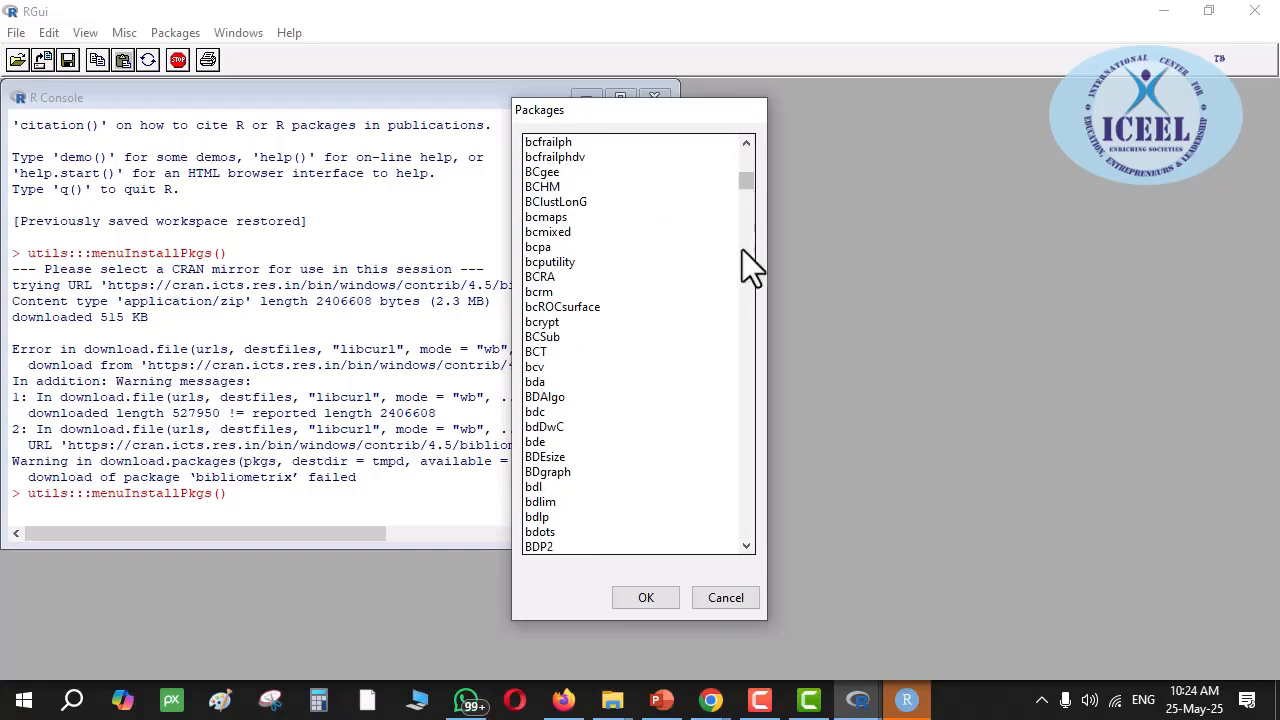
{"action": "scroll", "coordinate": [743, 258], "scroll_direction": "down", "scroll_amount": 7}
{"action": "scroll", "coordinate": [743, 258], "scroll_direction": "down", "scroll_amount": 10}
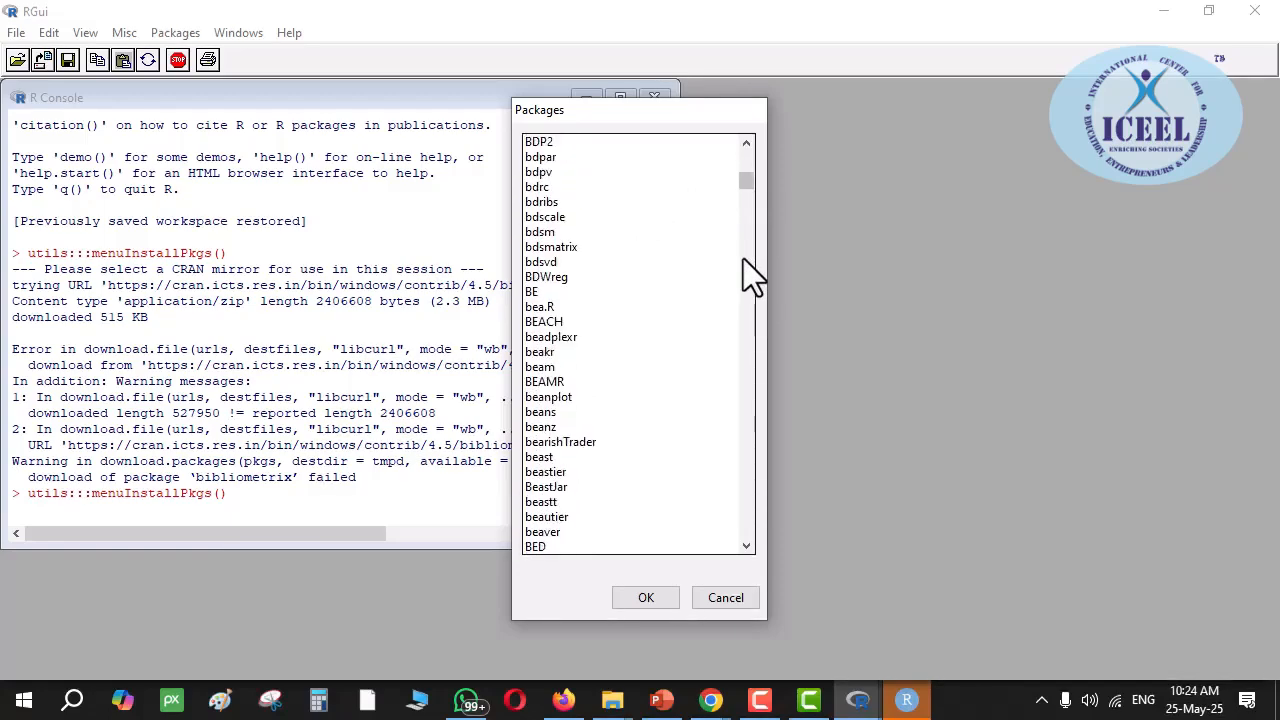
{"action": "scroll", "coordinate": [743, 258], "scroll_direction": "down", "scroll_amount": 9}
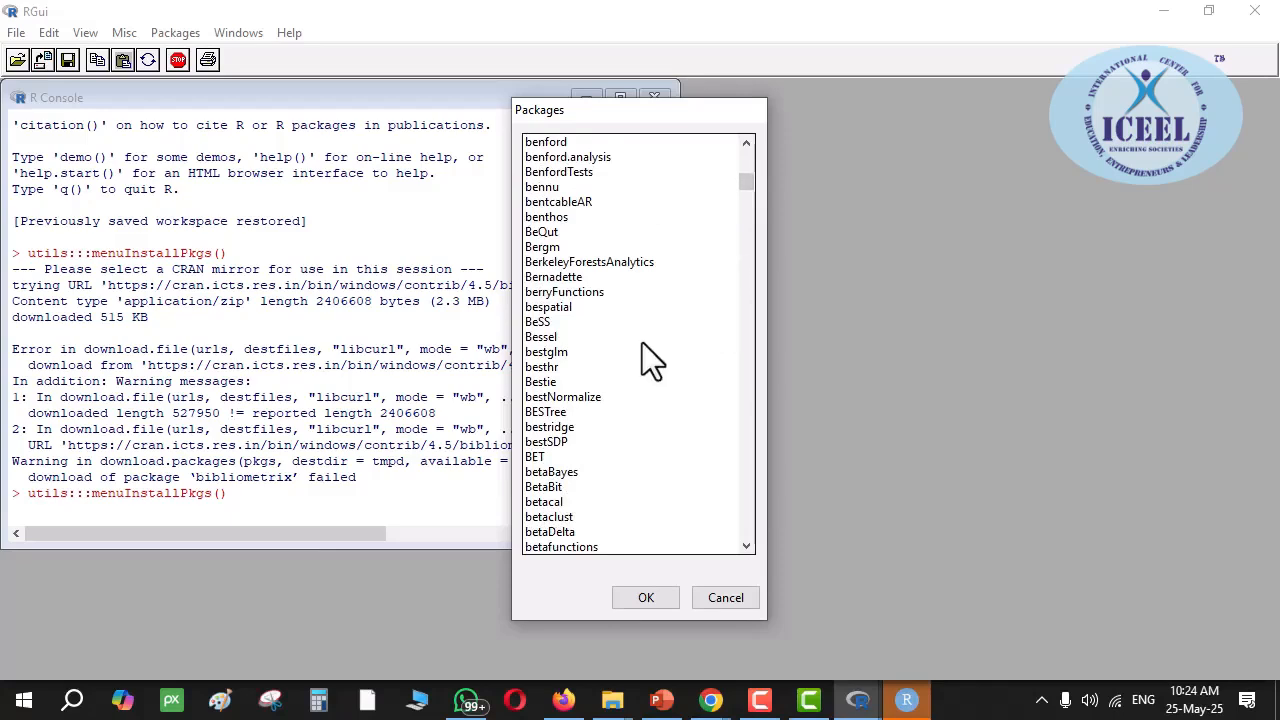
{"action": "scroll", "coordinate": [742, 431], "scroll_direction": "down", "scroll_amount": 2}
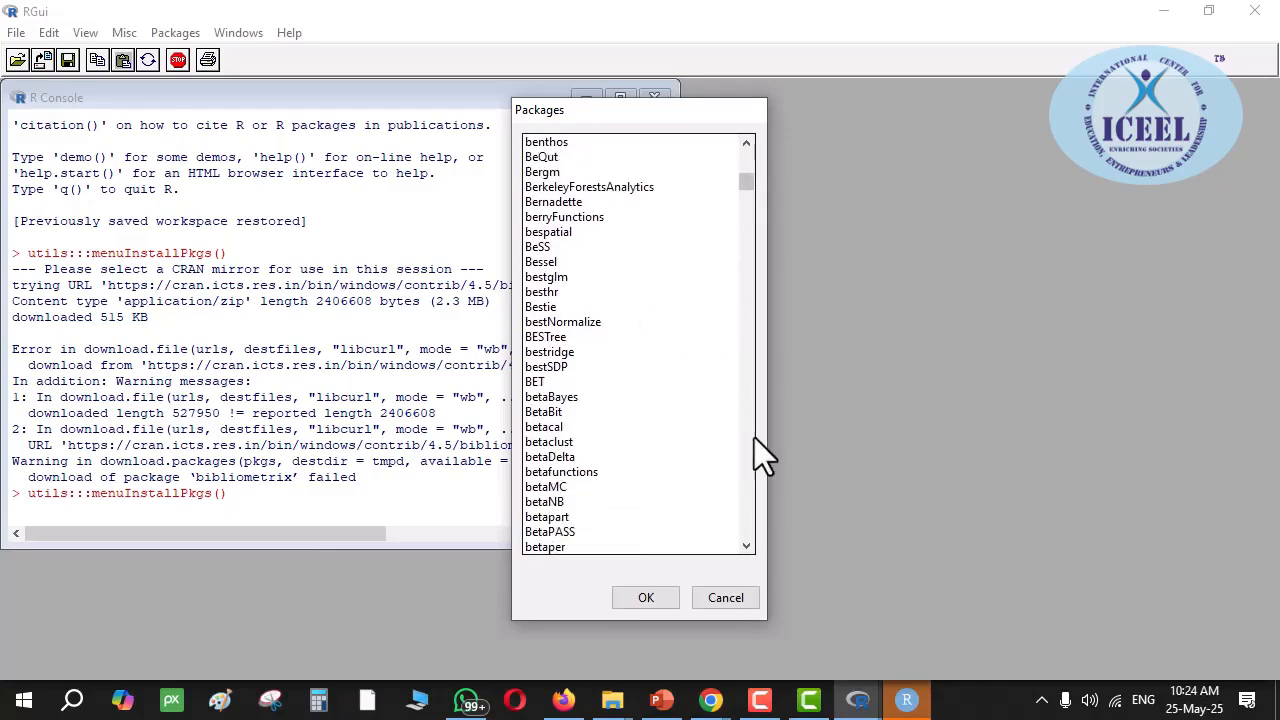
{"action": "scroll", "coordinate": [750, 438], "scroll_direction": "down", "scroll_amount": 9}
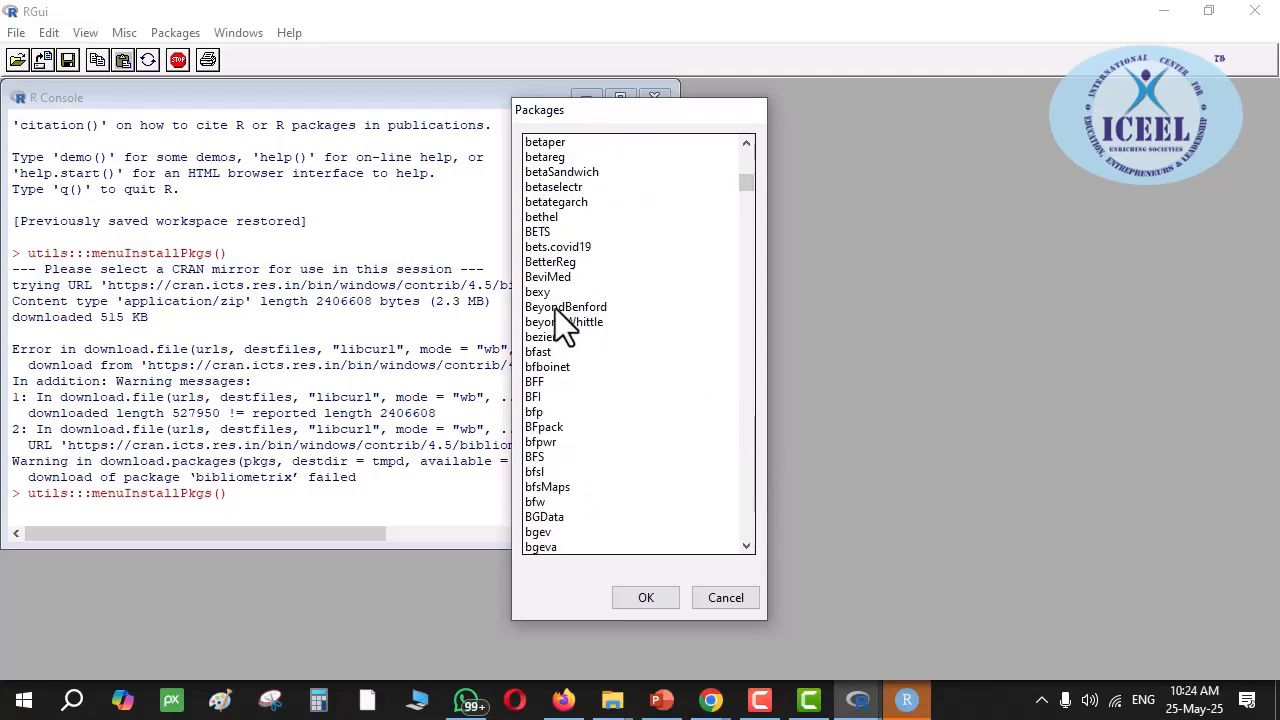
{"action": "scroll", "coordinate": [555, 308], "scroll_direction": "down", "scroll_amount": 11}
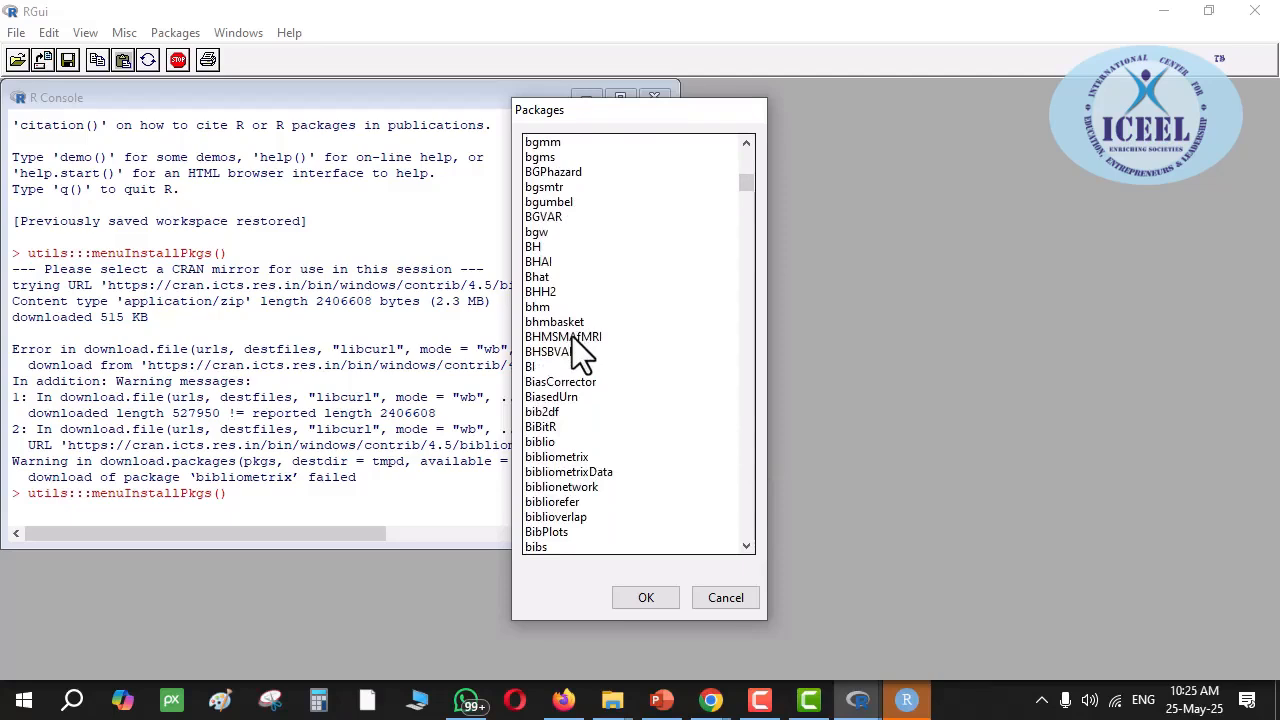
- Highlight bibliometrix and bibliometrixData alternately in the package list and close it without installing anything
{"action": "left_click", "coordinate": [585, 457]}
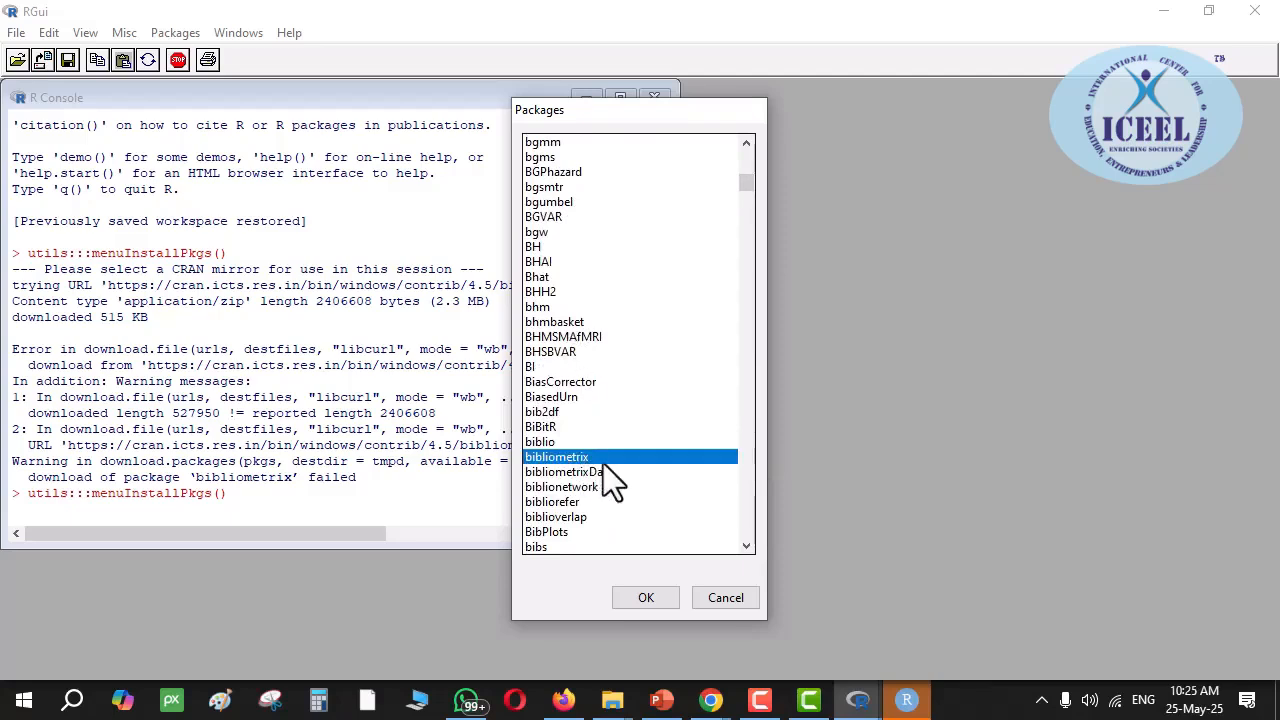
{"action": "scroll", "coordinate": [603, 460], "scroll_direction": "down", "scroll_amount": 2}
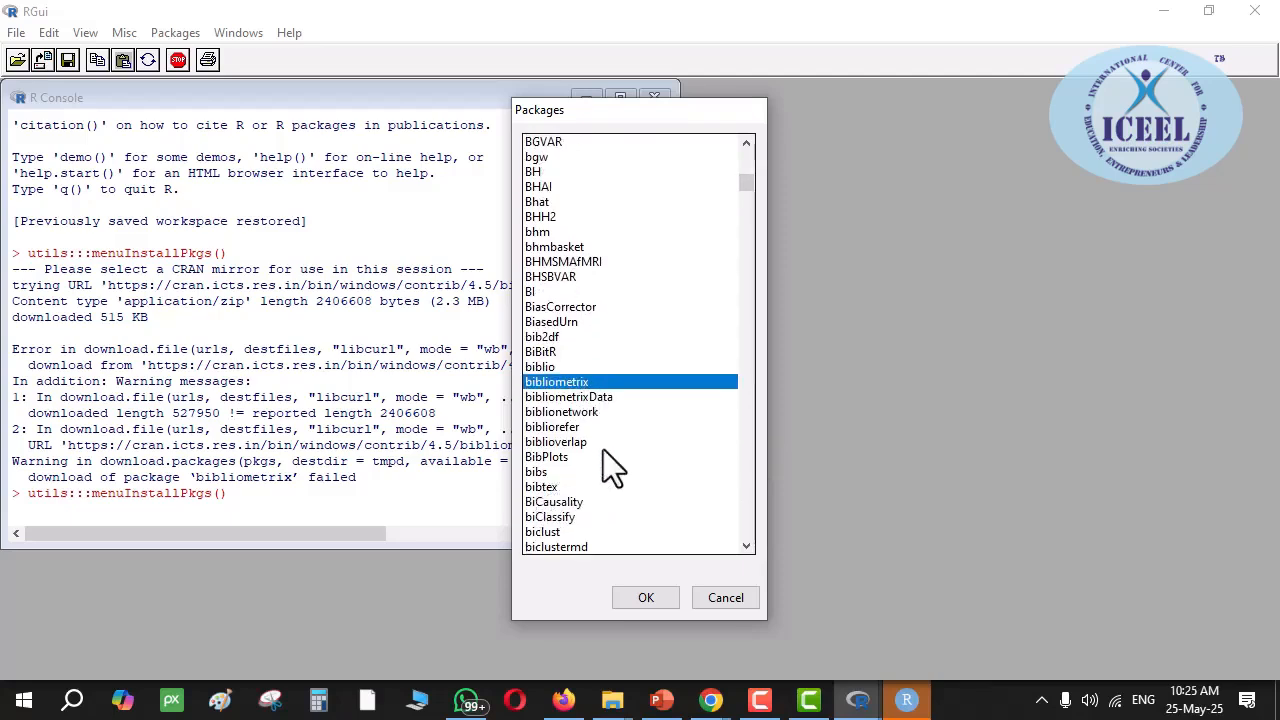
{"action": "left_click", "coordinate": [573, 400]}
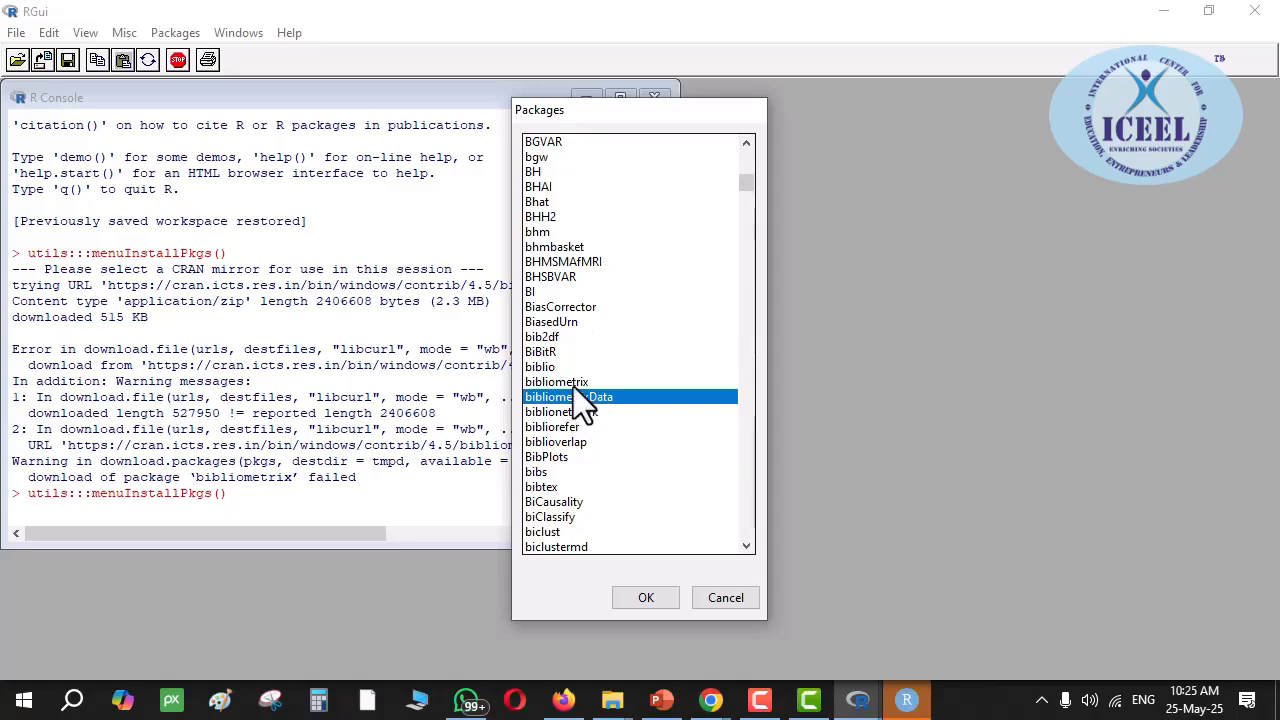
{"action": "left_click", "coordinate": [575, 386]}
{"action": "left_click", "coordinate": [577, 400]}
{"action": "left_click", "coordinate": [600, 384]}
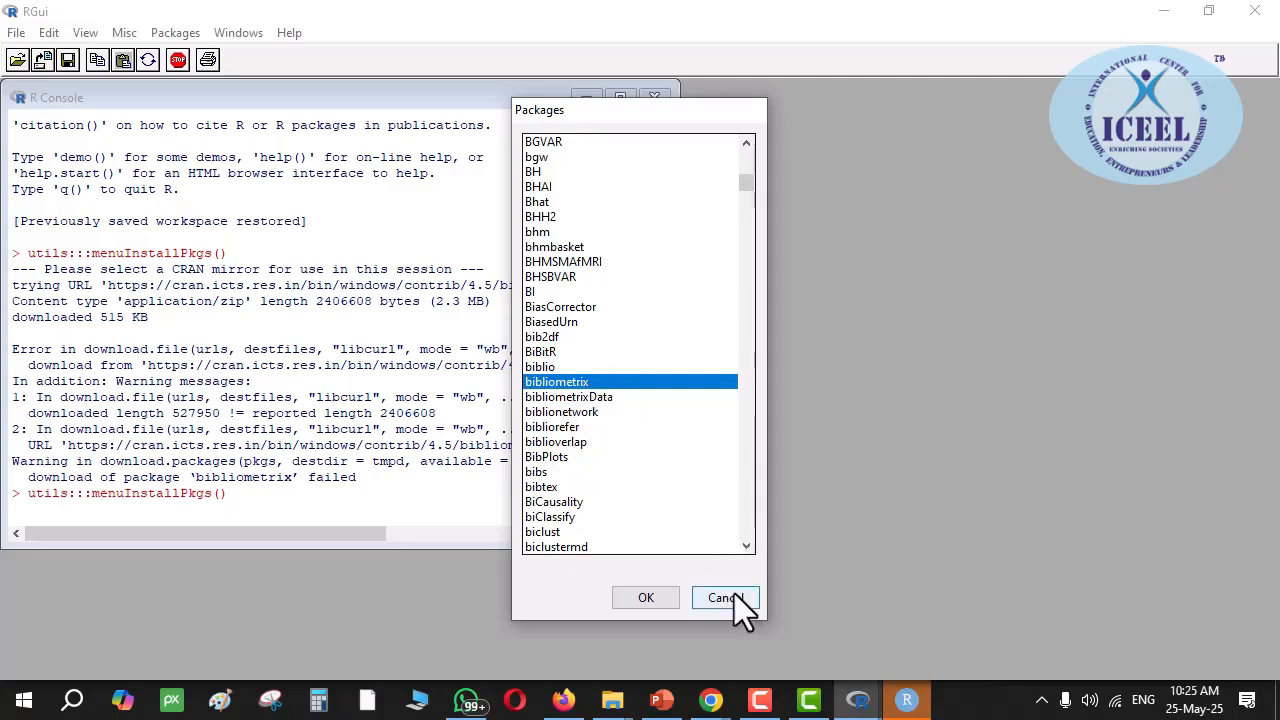
{"action": "left_click", "coordinate": [648, 597]}
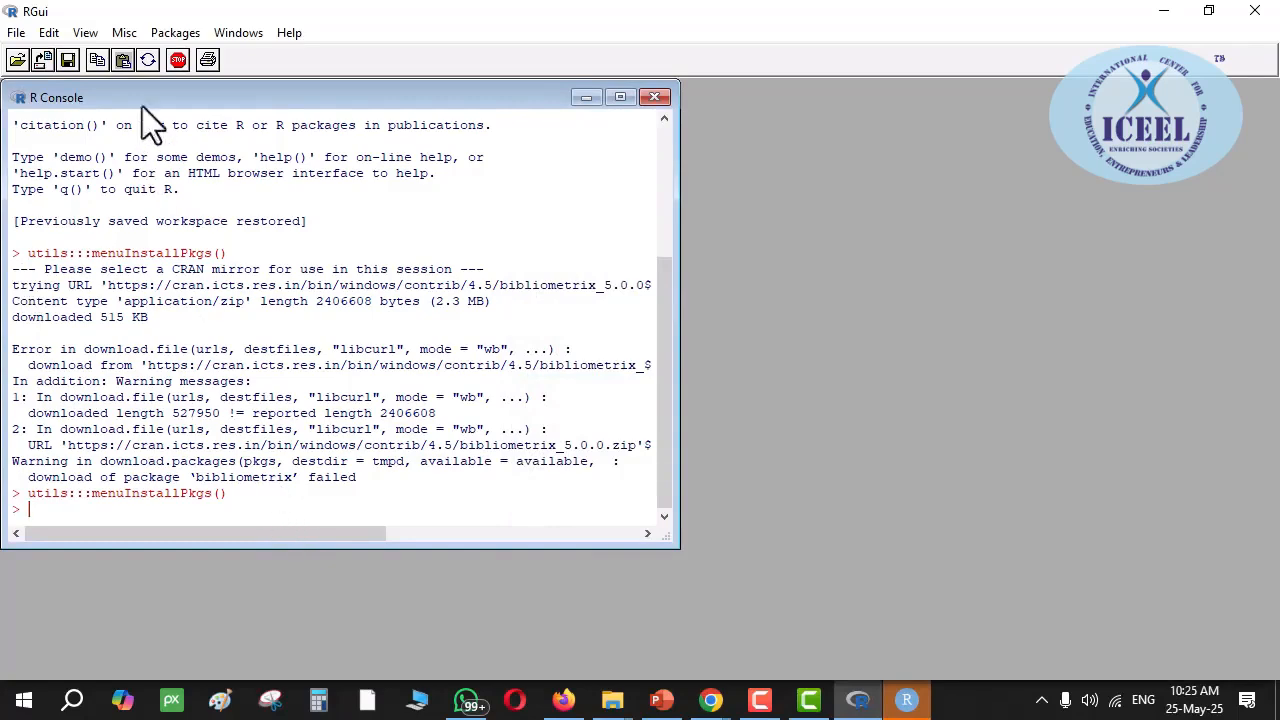
{"action": "left_click", "coordinate": [238, 35]}
{"action": "mouse_move", "coordinate": [180, 31]}
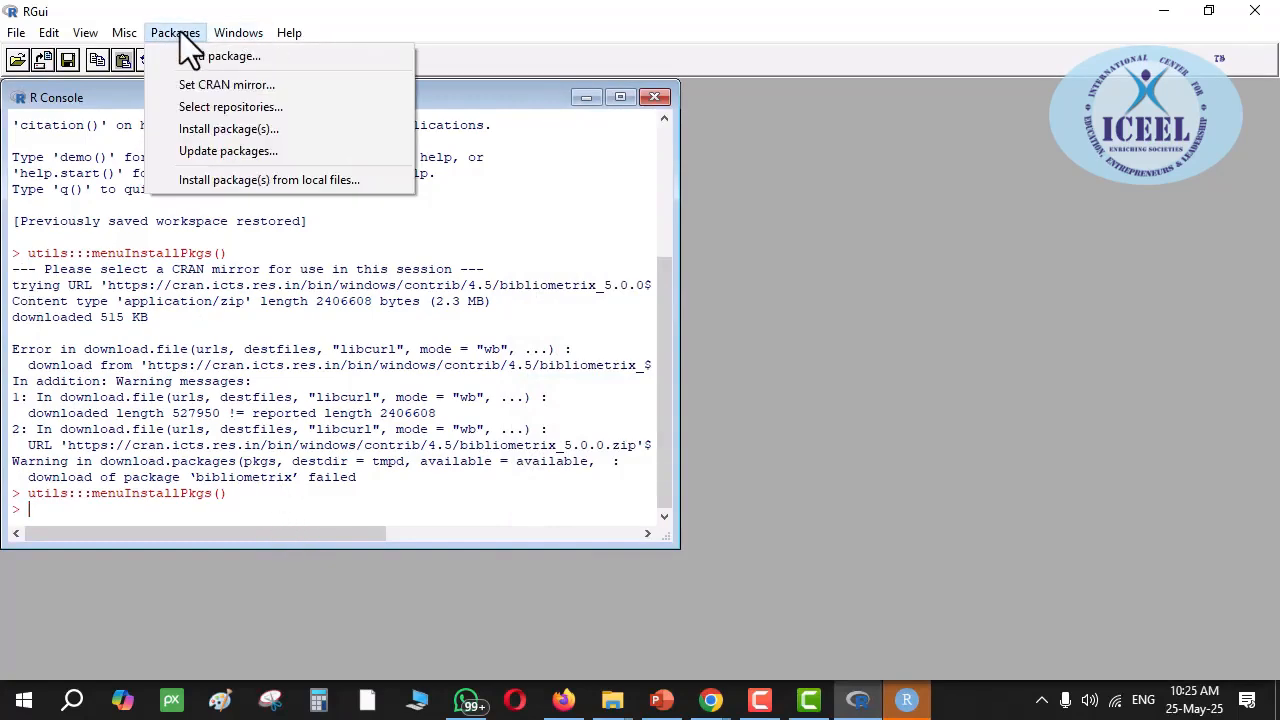
{"action": "mouse_move", "coordinate": [238, 32]}
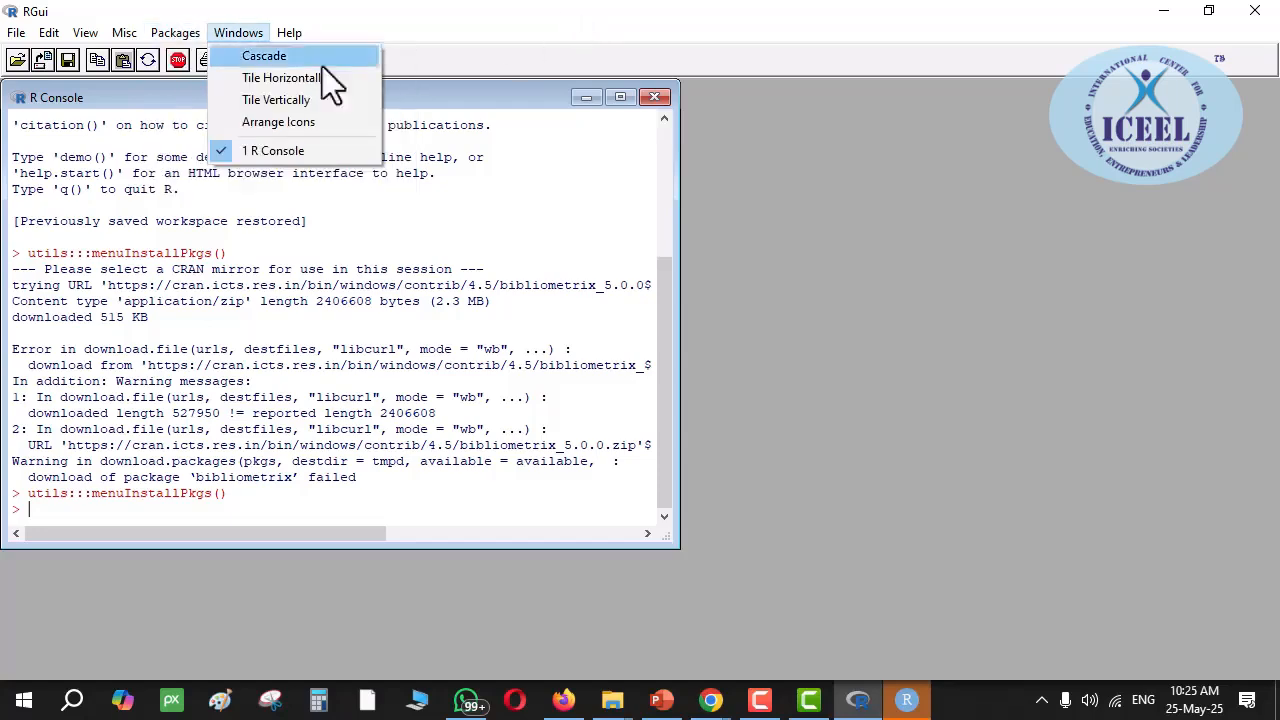
{"action": "left_click", "coordinate": [180, 34]}
{"action": "left_click", "coordinate": [180, 33]}
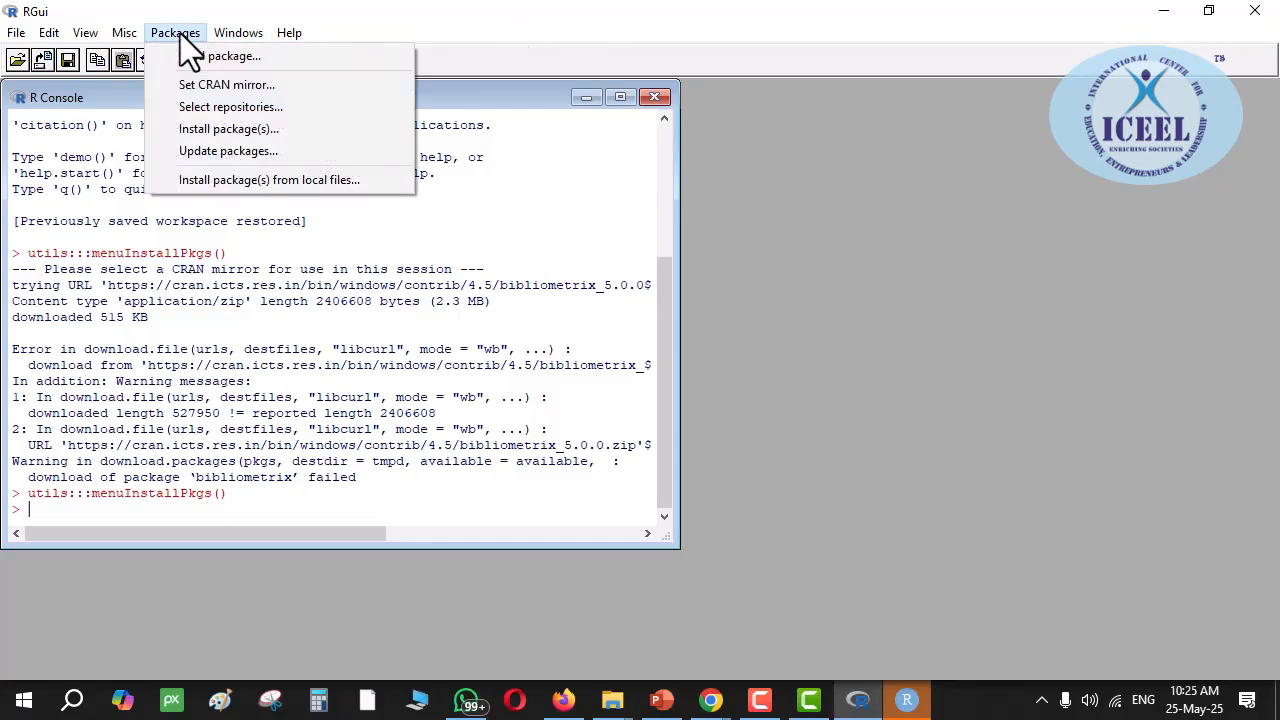
{"action": "left_click", "coordinate": [229, 152]}
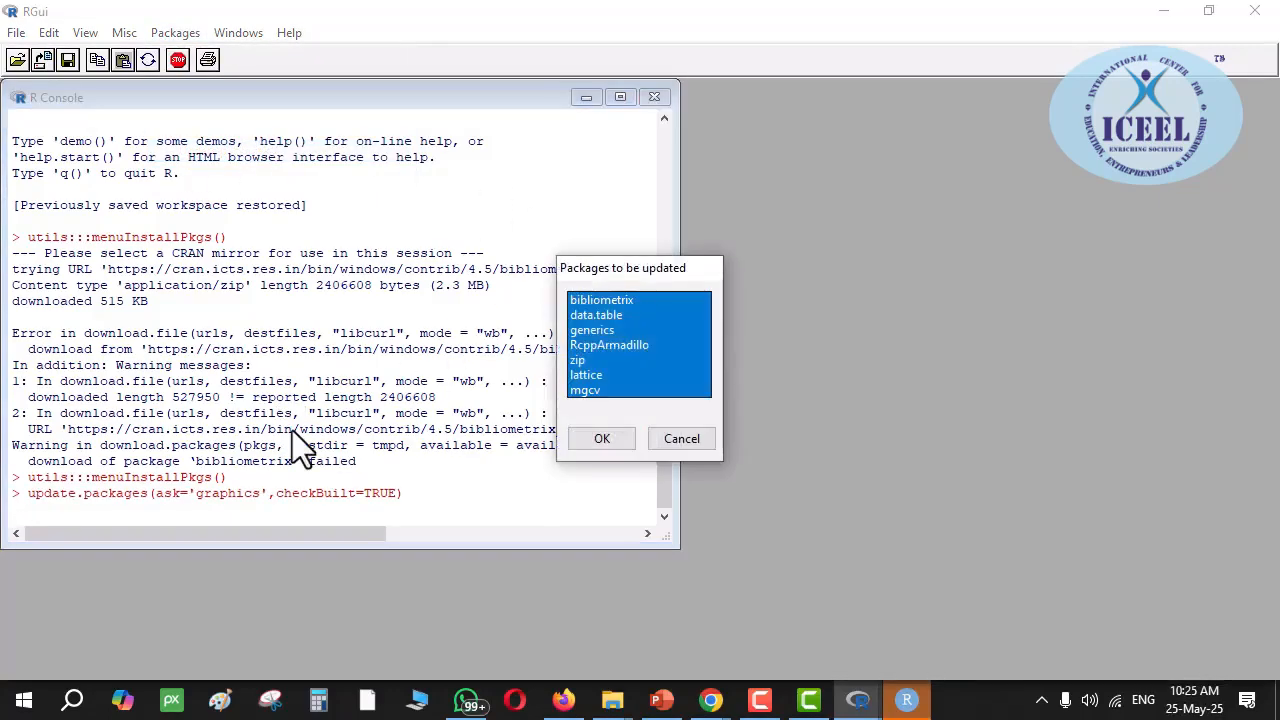
{"action": "left_click", "coordinate": [612, 301]}
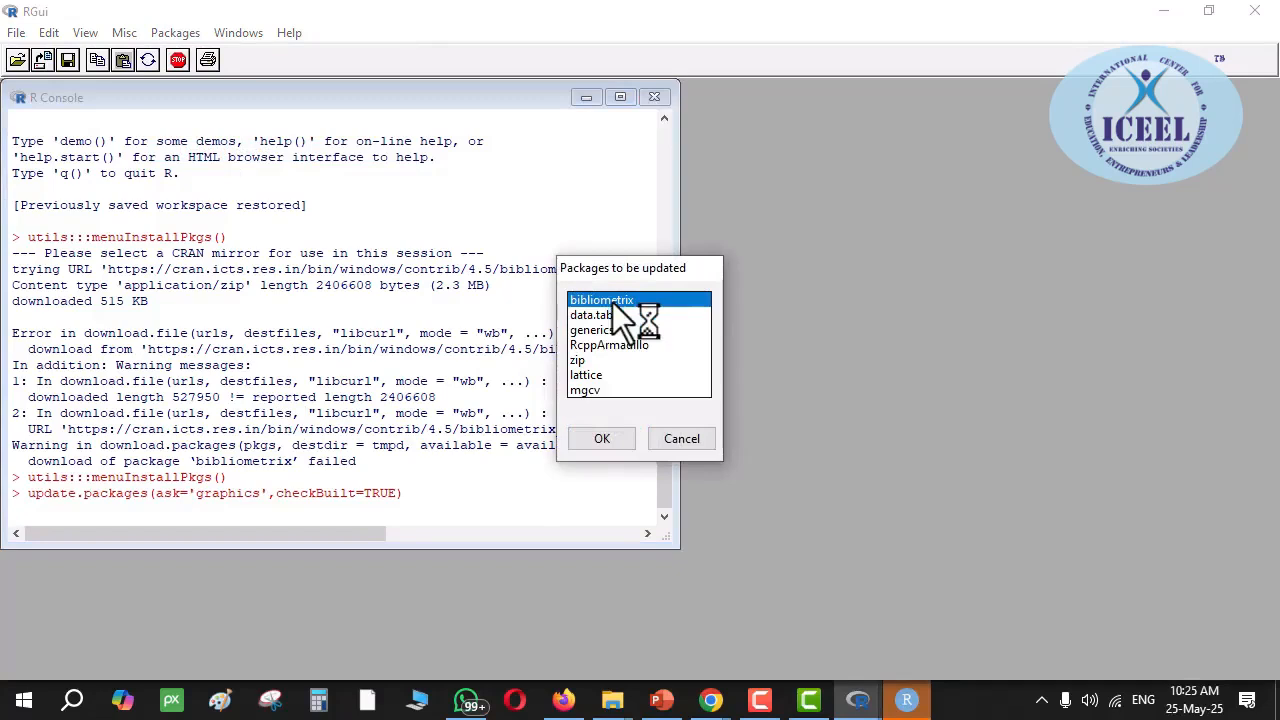
{"action": "left_click", "coordinate": [600, 447]}
{"action": "left_click", "coordinate": [603, 316]}
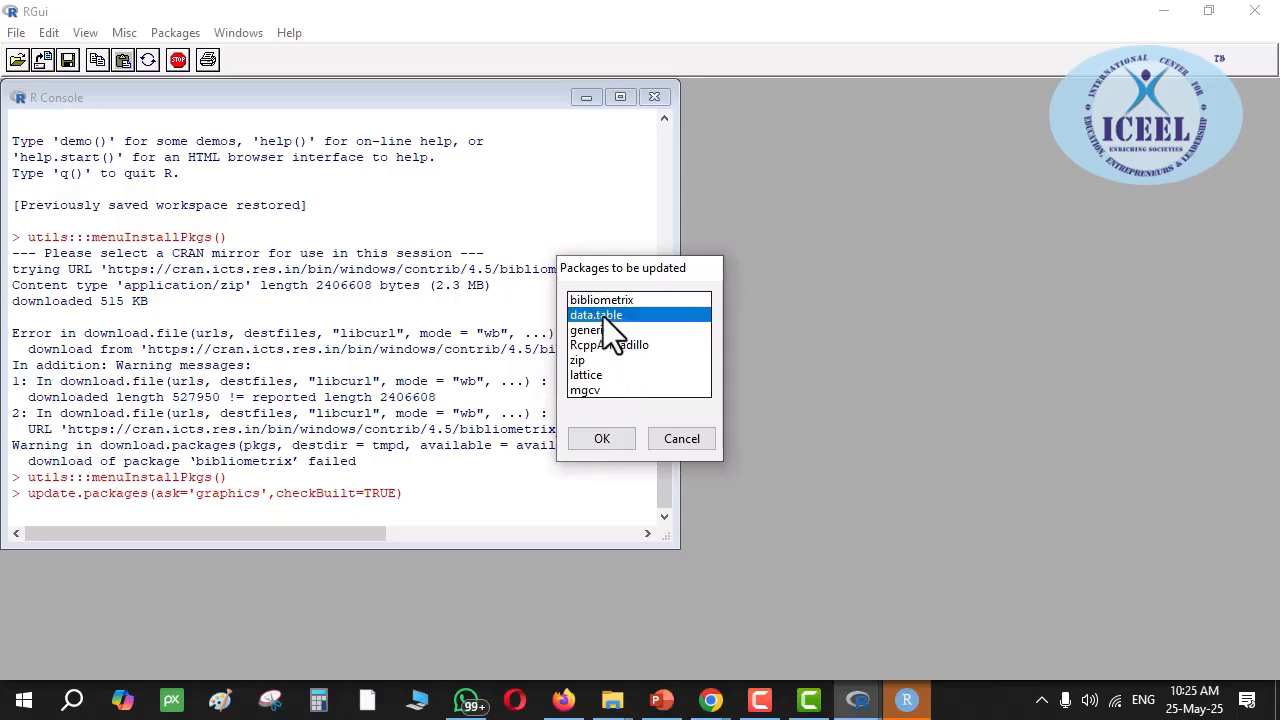
{"action": "key", "text": "Up"}
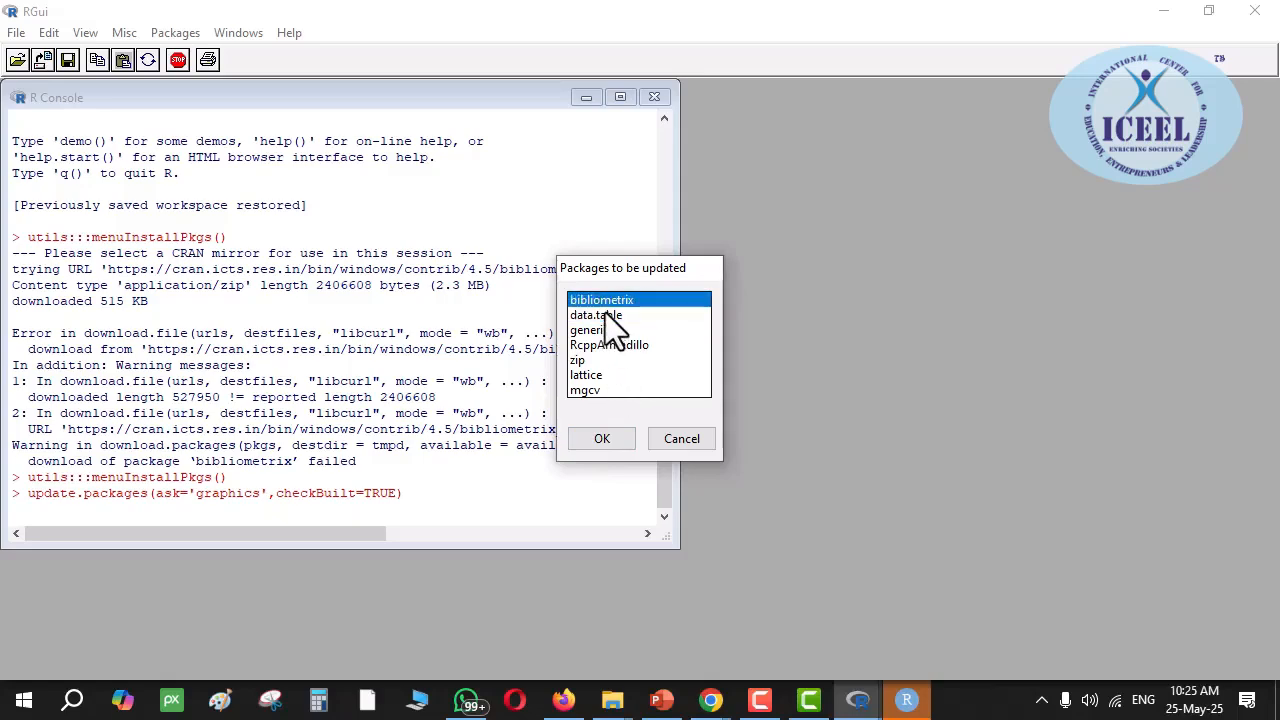
{"action": "left_click", "coordinate": [669, 442]}
- Update all packages offered in the update list, agreeing to use a personal library
{"action": "left_click", "coordinate": [175, 32]}
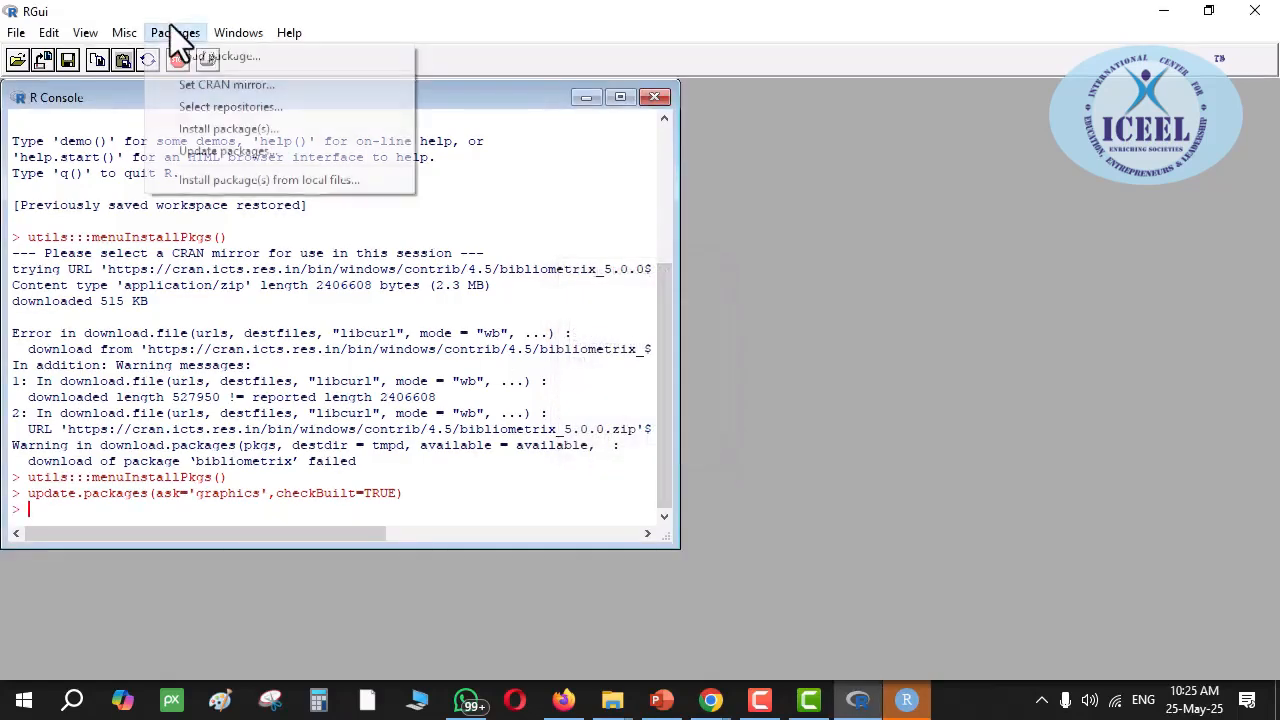
{"action": "left_click", "coordinate": [200, 151]}
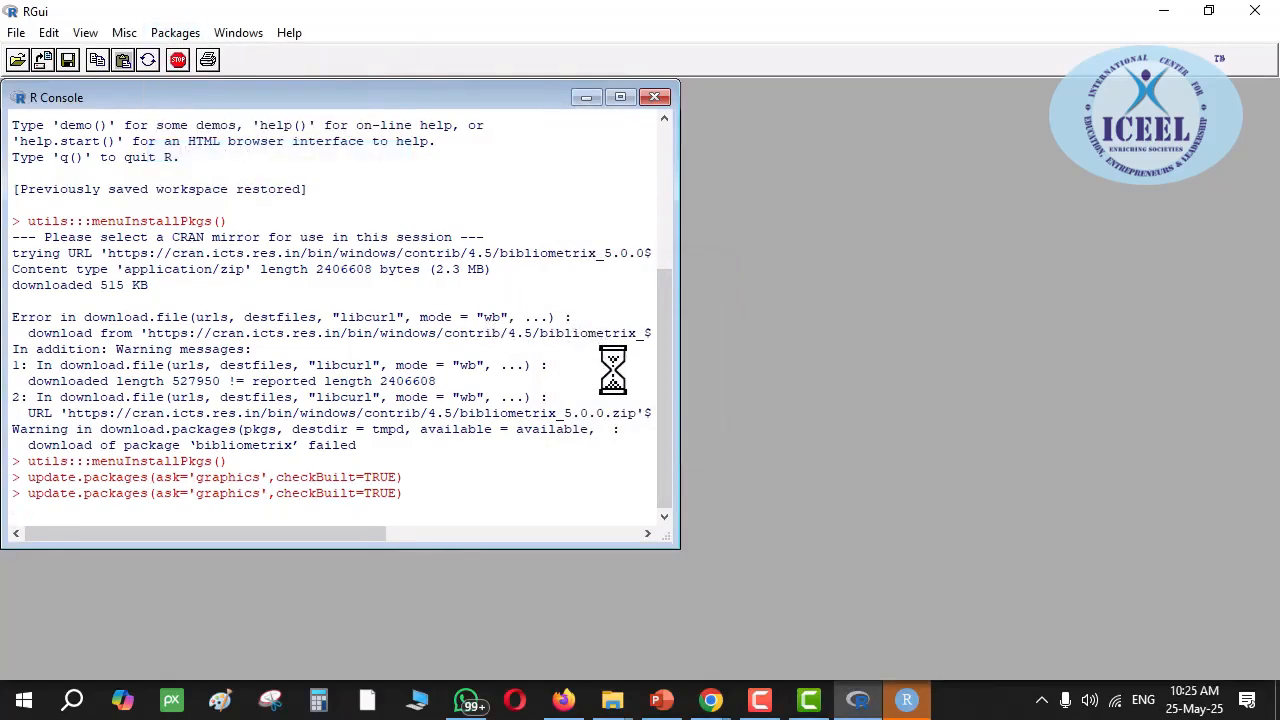
{"action": "left_click", "coordinate": [612, 442]}
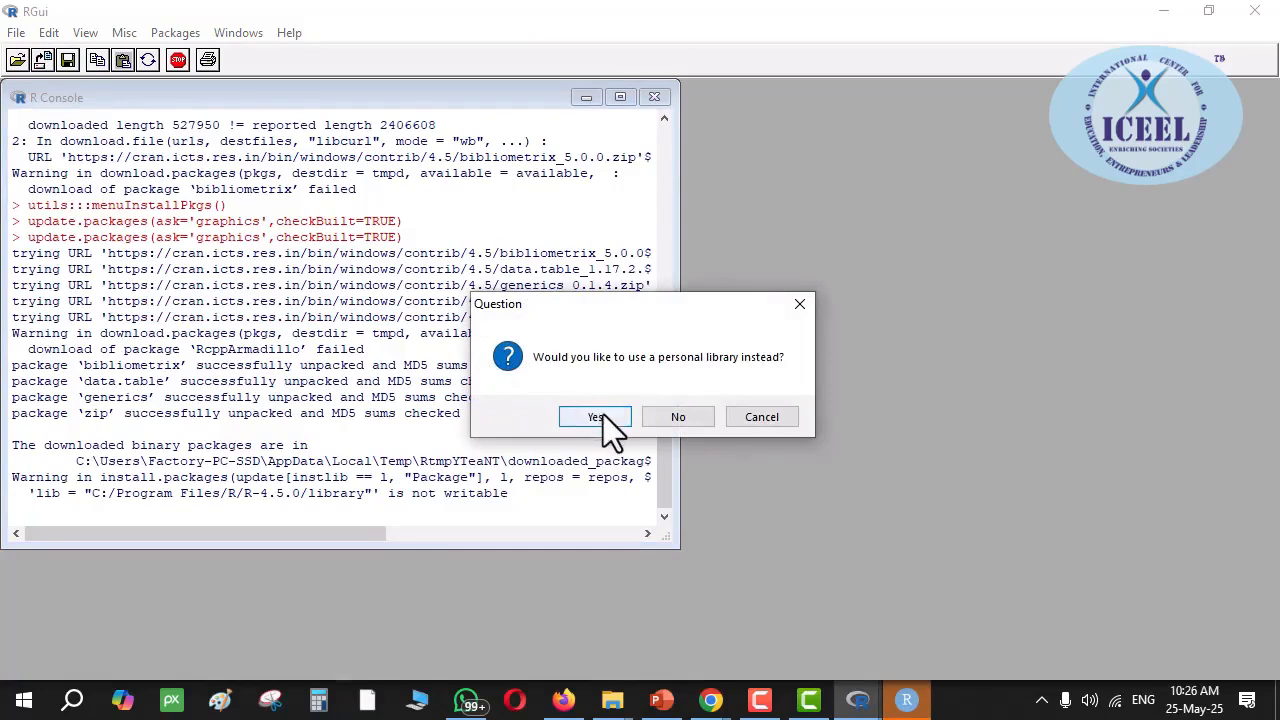
{"action": "left_click", "coordinate": [598, 417]}
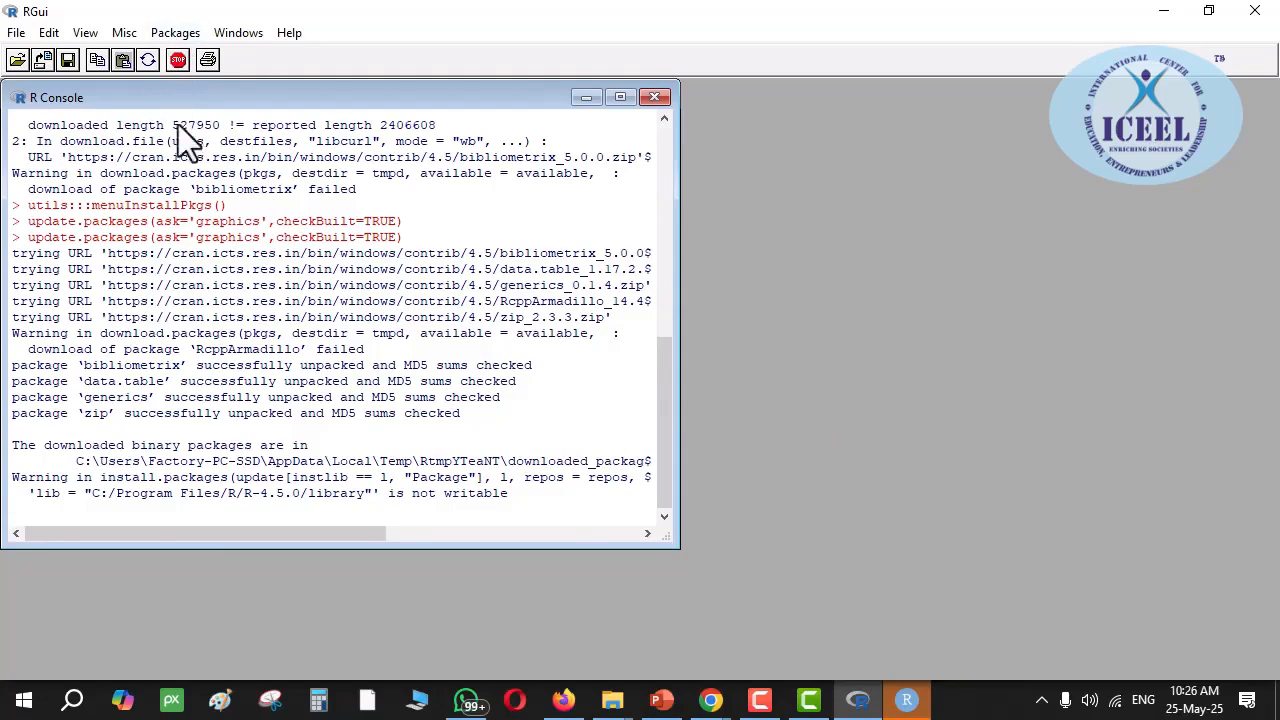
- Load the installed bibliometrix package into the R session
{"action": "left_click", "coordinate": [166, 38]}
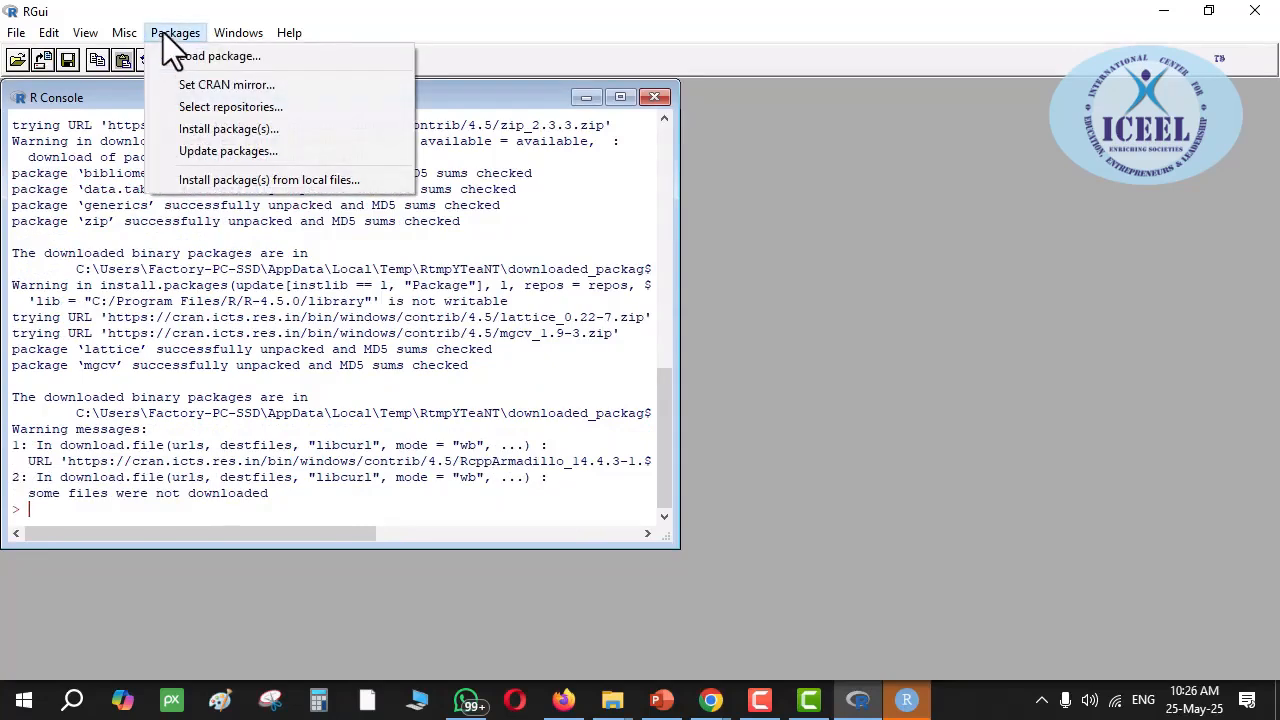
{"action": "mouse_move", "coordinate": [233, 40]}
{"action": "mouse_move", "coordinate": [170, 32]}
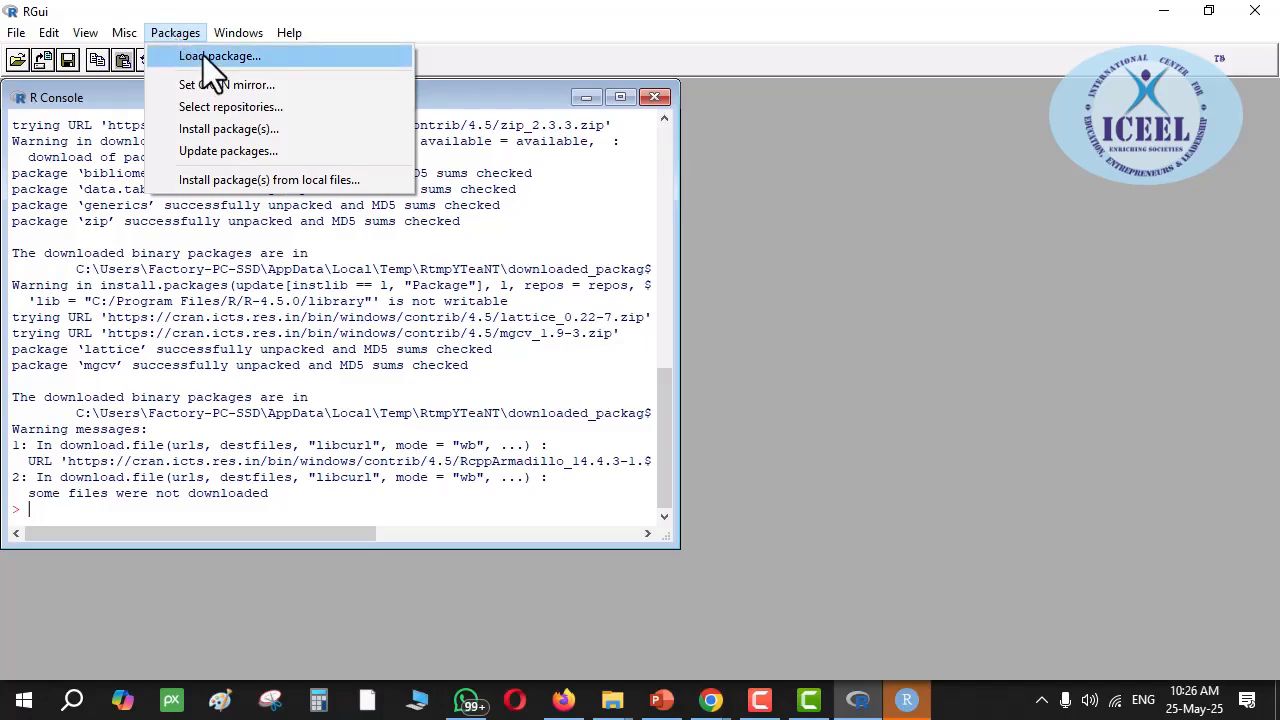
{"action": "left_click", "coordinate": [203, 55]}
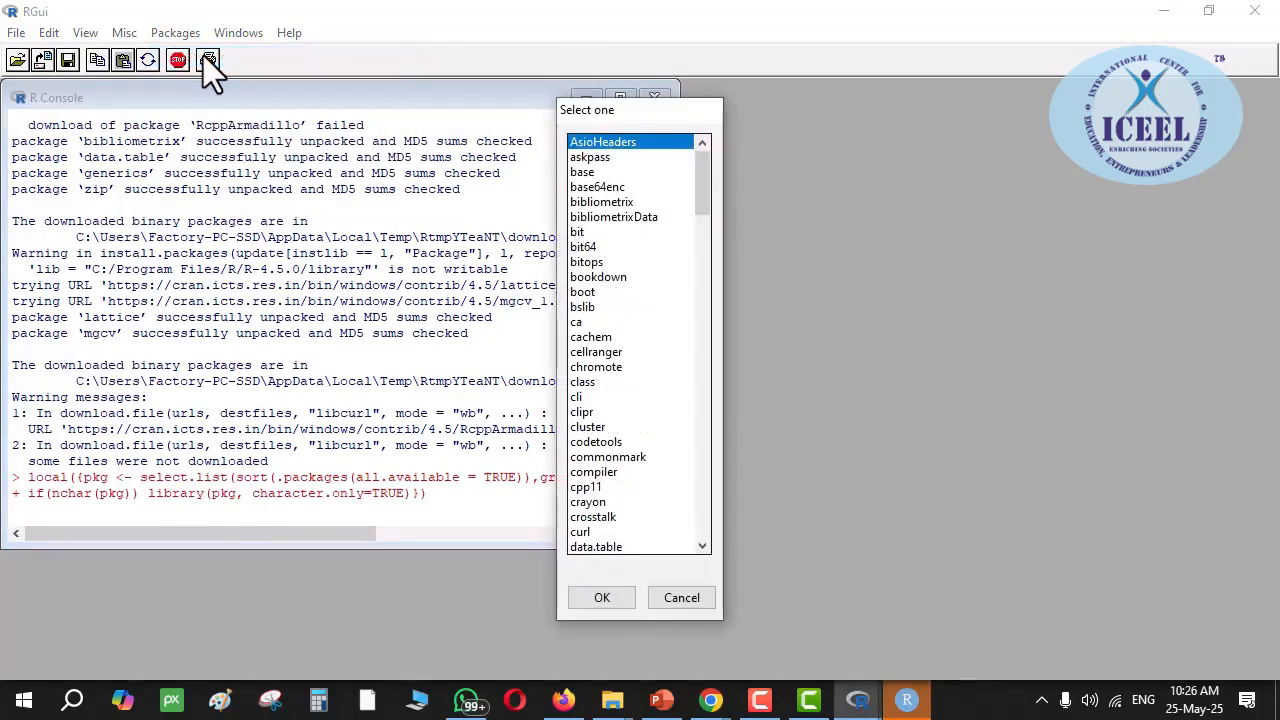
{"action": "left_click", "coordinate": [608, 202]}
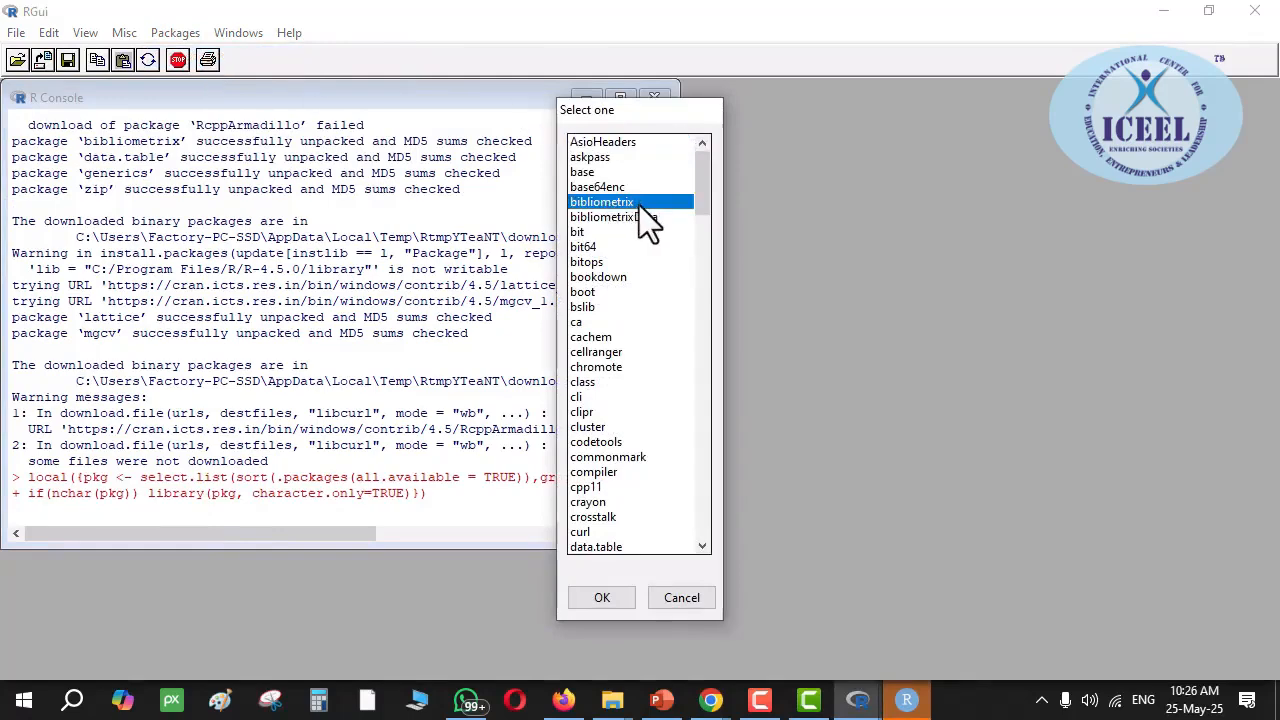
{"action": "left_click", "coordinate": [604, 598]}
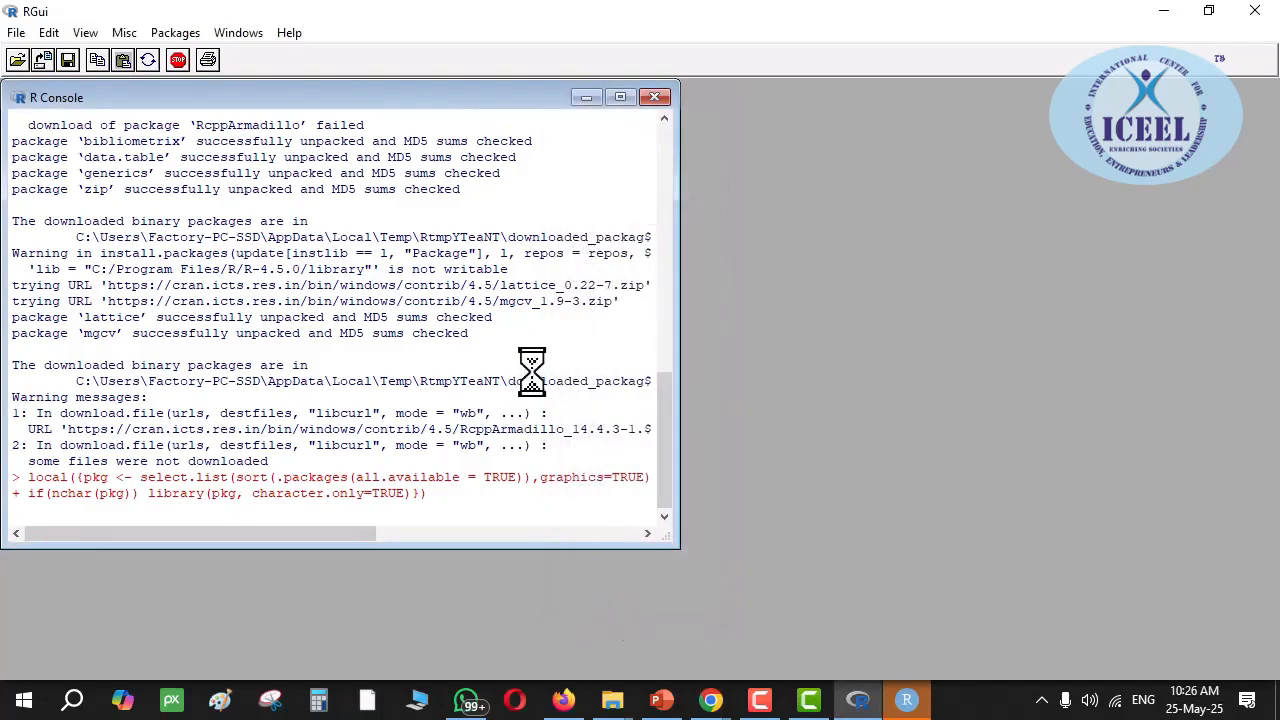
- Switch to RStudio and load the bibliometrix package from the User Library
{"action": "mouse_move", "coordinate": [905, 704]}
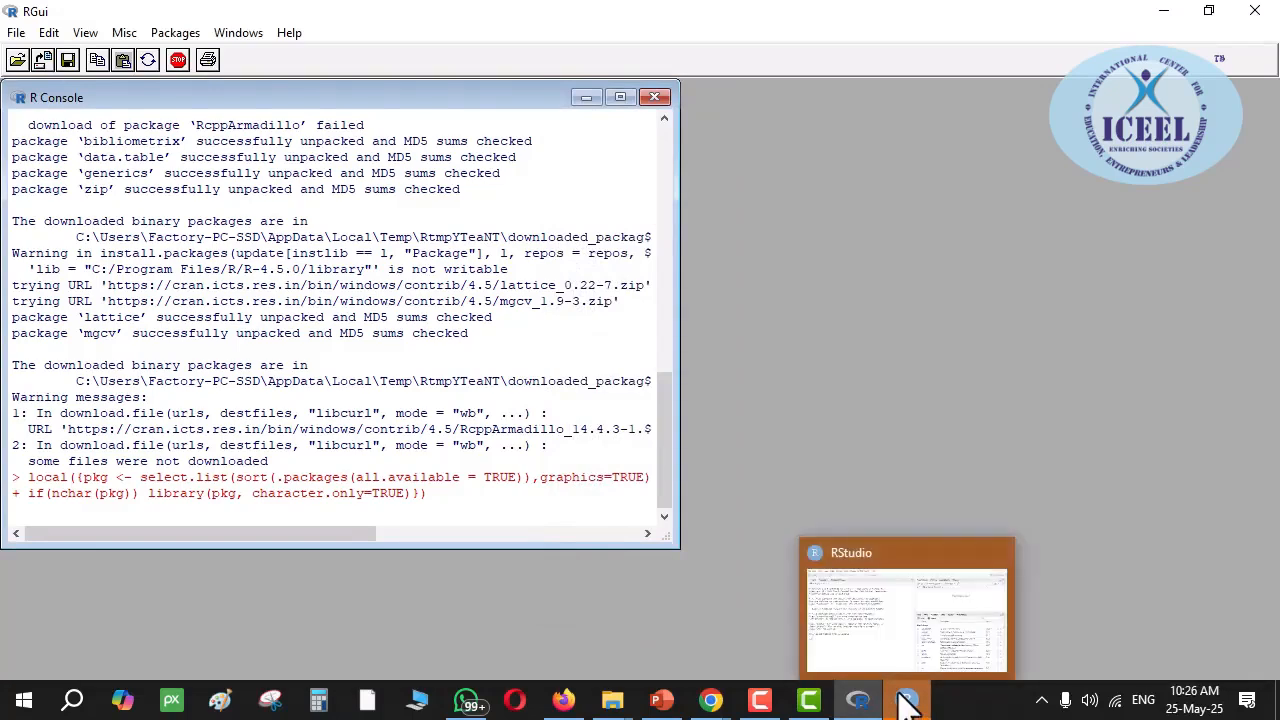
{"action": "left_click", "coordinate": [905, 704]}
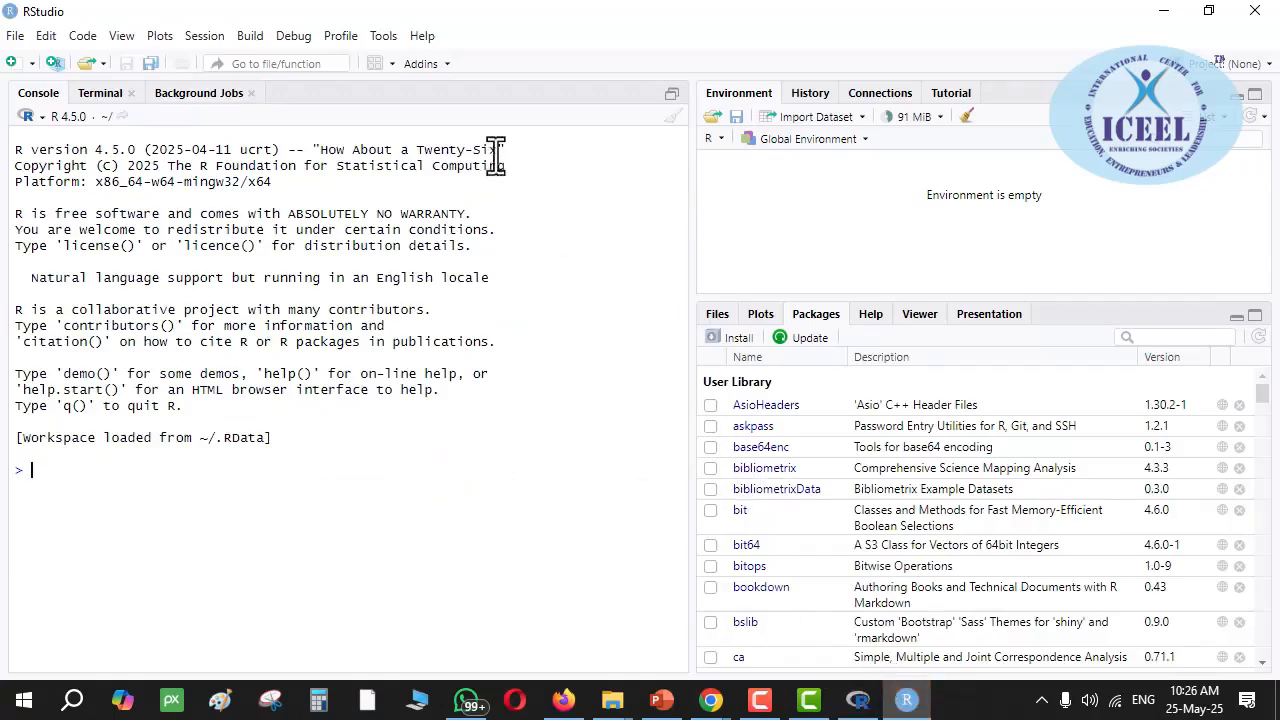
{"action": "left_click", "coordinate": [711, 468]}
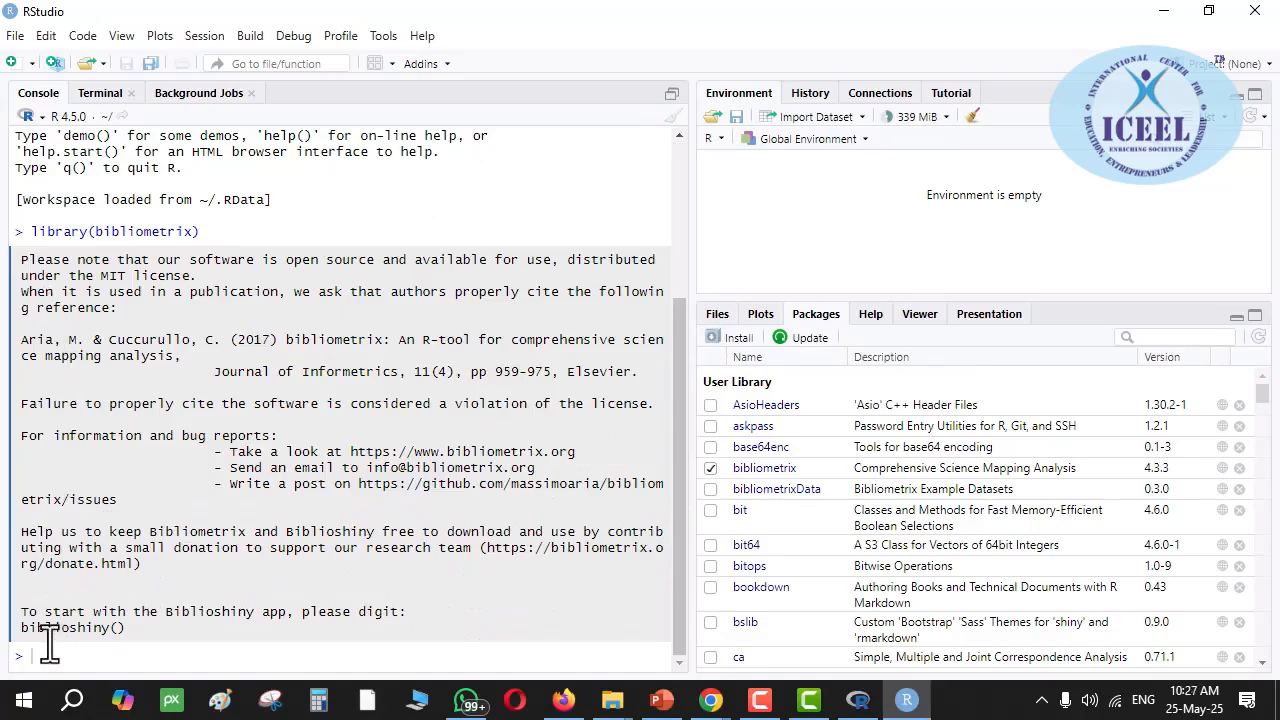
- Copy the biblioshiny() command from the package's startup message and paste it at the console prompt
{"action": "left_click_drag", "start_coordinate": [20, 628], "coordinate": [150, 627]}
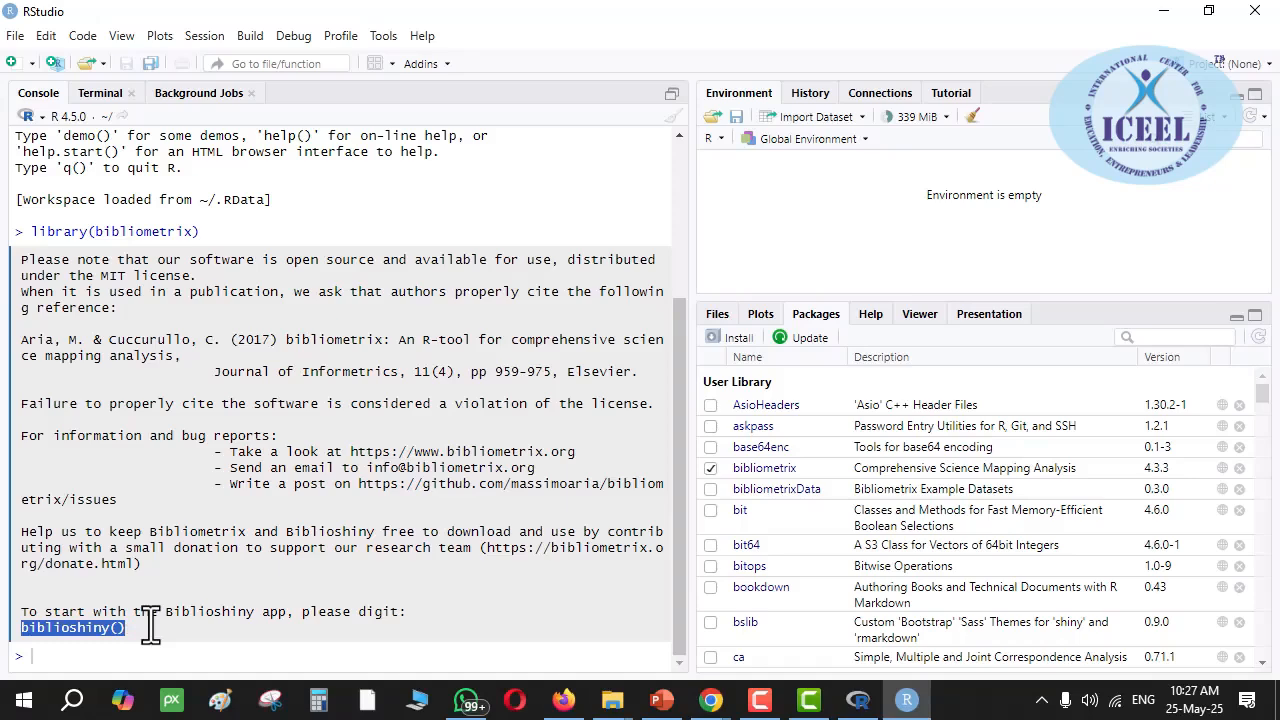
{"action": "right_click", "coordinate": [96, 628]}
{"action": "left_click", "coordinate": [163, 470]}
{"action": "left_click", "coordinate": [116, 655]}
{"action": "key", "text": "ctrl+v"}
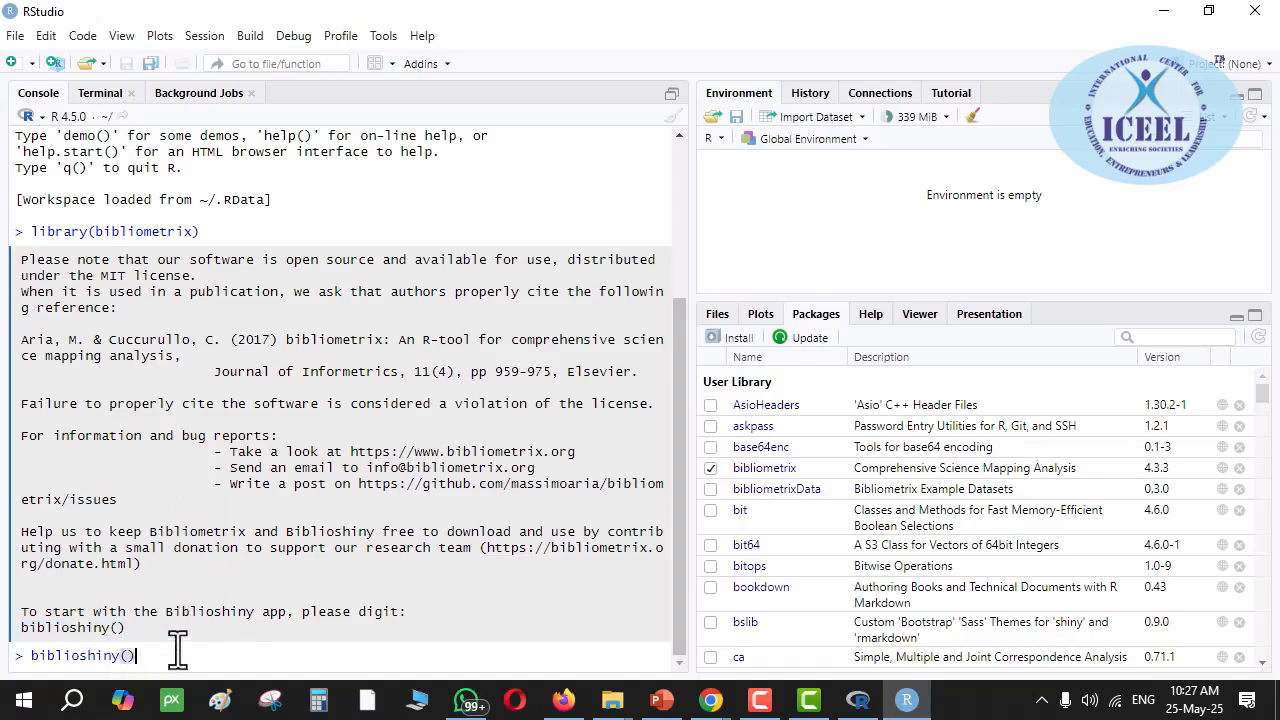
- Switch to RGui and paste biblioshiny() at the R Console prompt
{"action": "left_click", "coordinate": [858, 700]}
{"action": "right_click", "coordinate": [60, 504]}
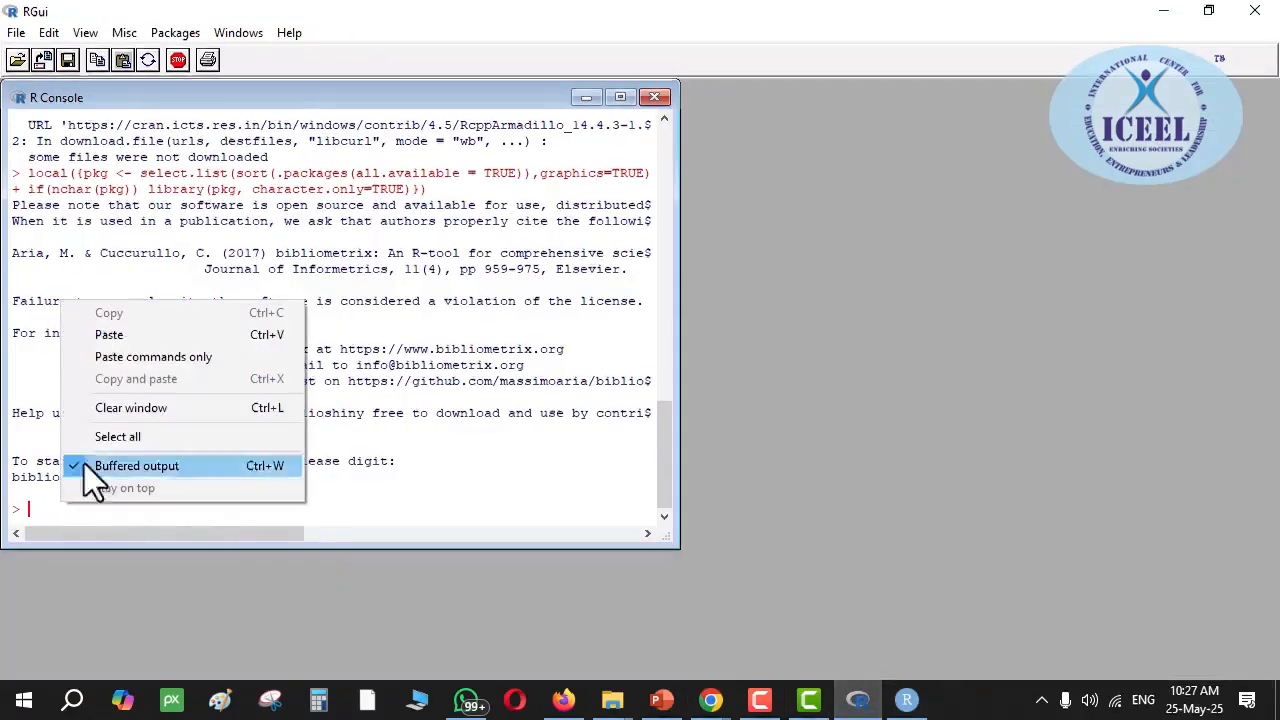
{"action": "left_click", "coordinate": [141, 336]}
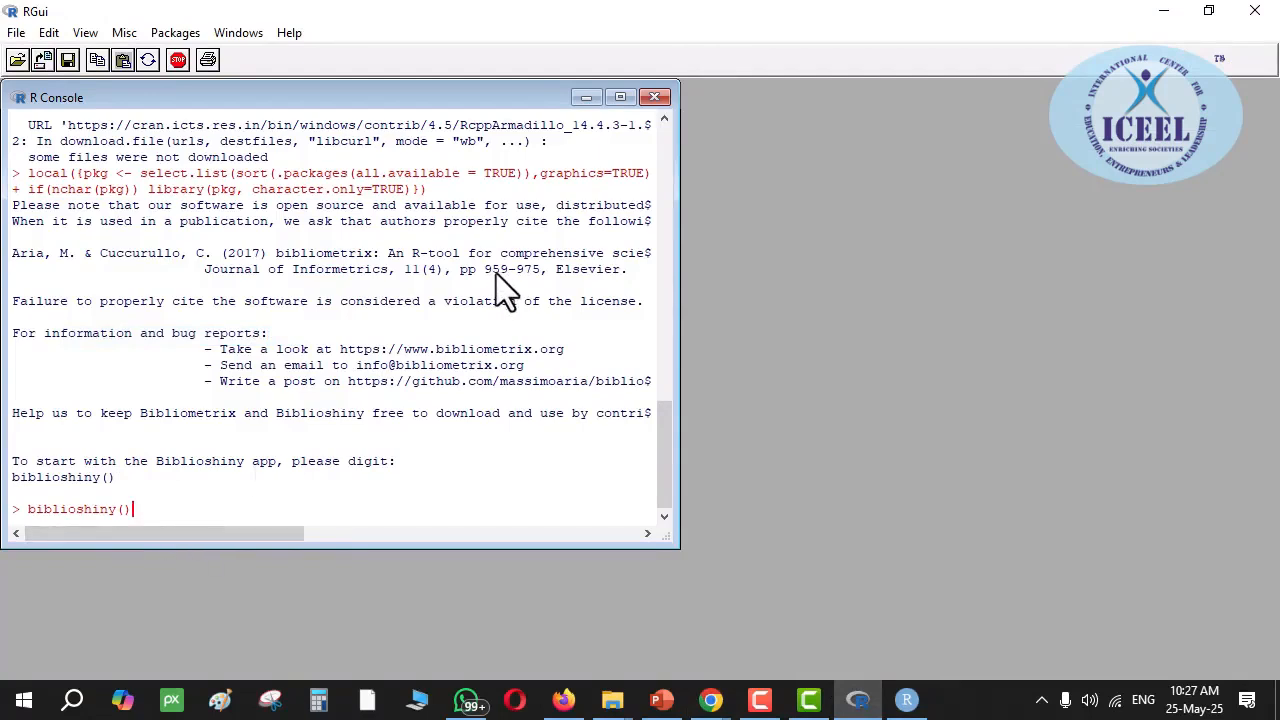
- Return to RStudio and run biblioshiny() to launch the Biblioshiny app in the browser
{"action": "key", "text": "alt+Tab"}
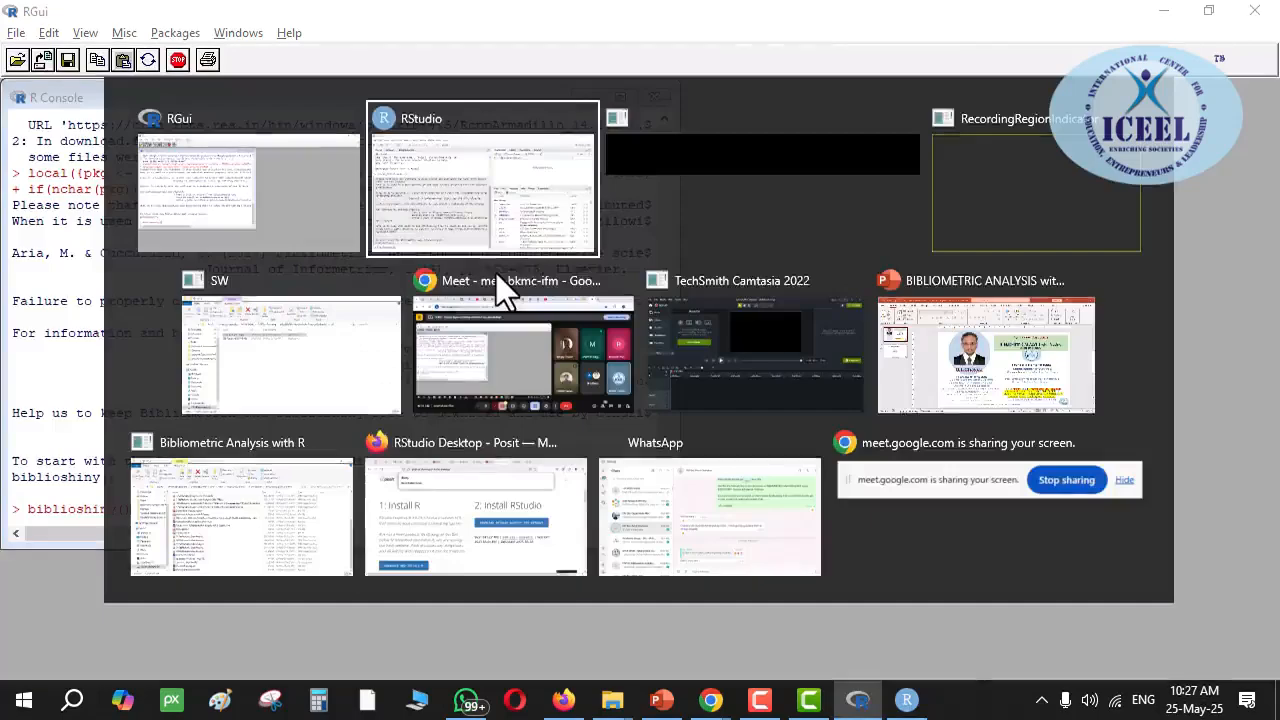
{"action": "key", "text": "alt+Tab"}
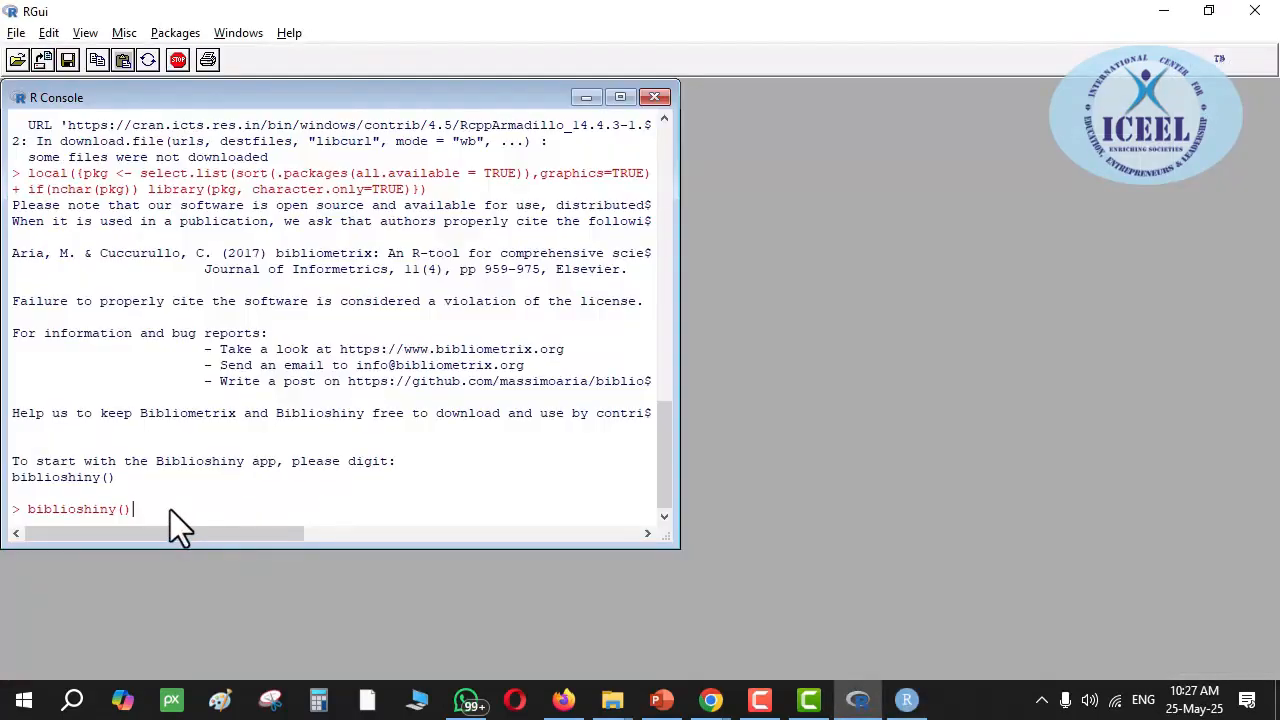
{"action": "key", "text": "alt+Tab"}
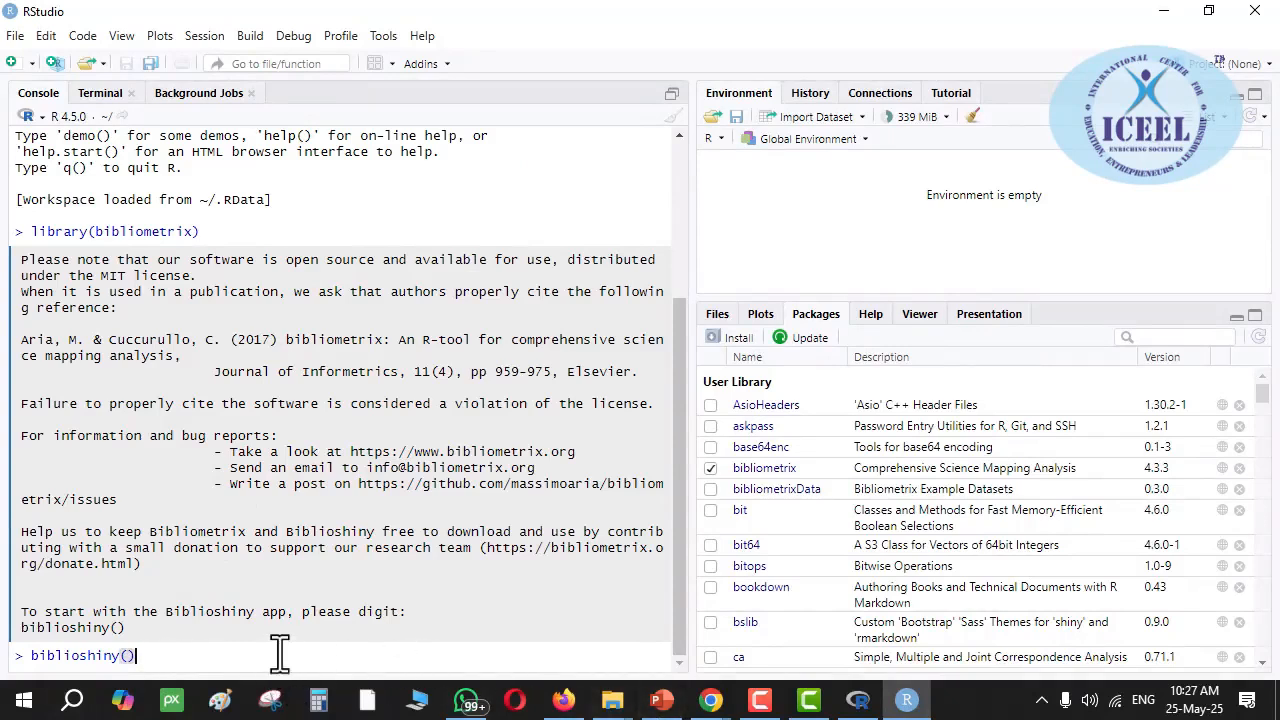
{"action": "key", "text": "Return"}
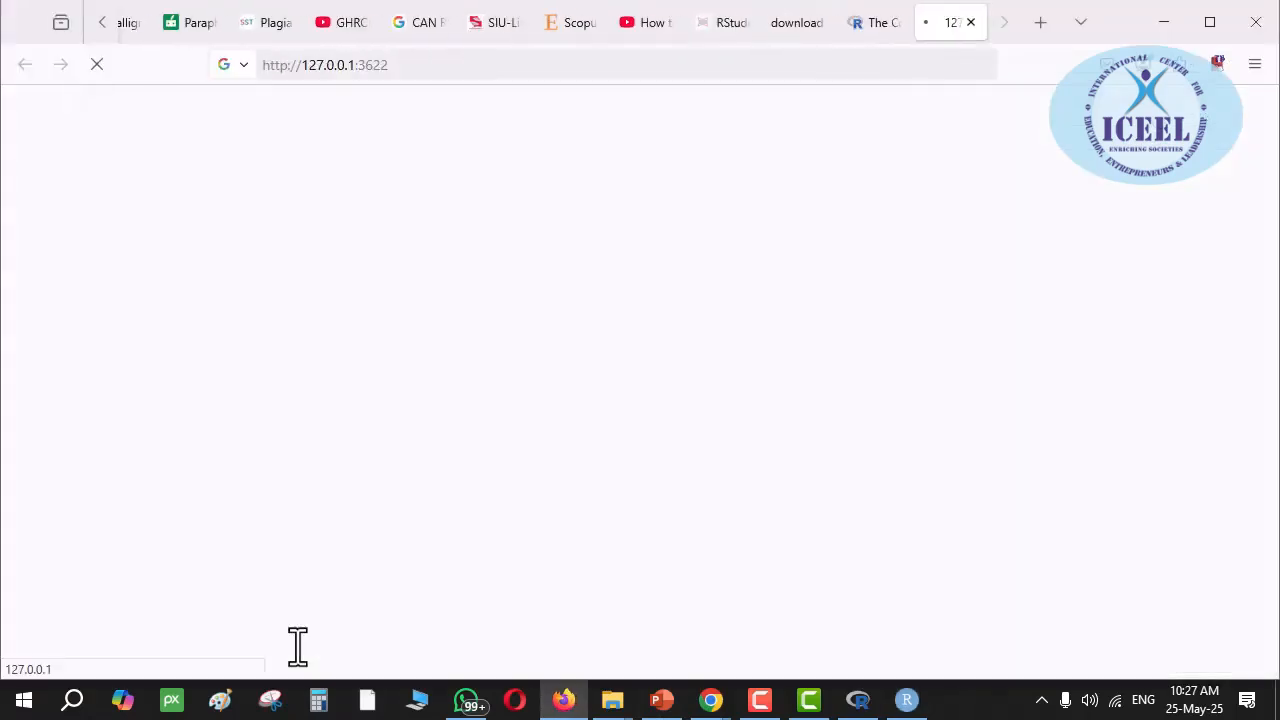
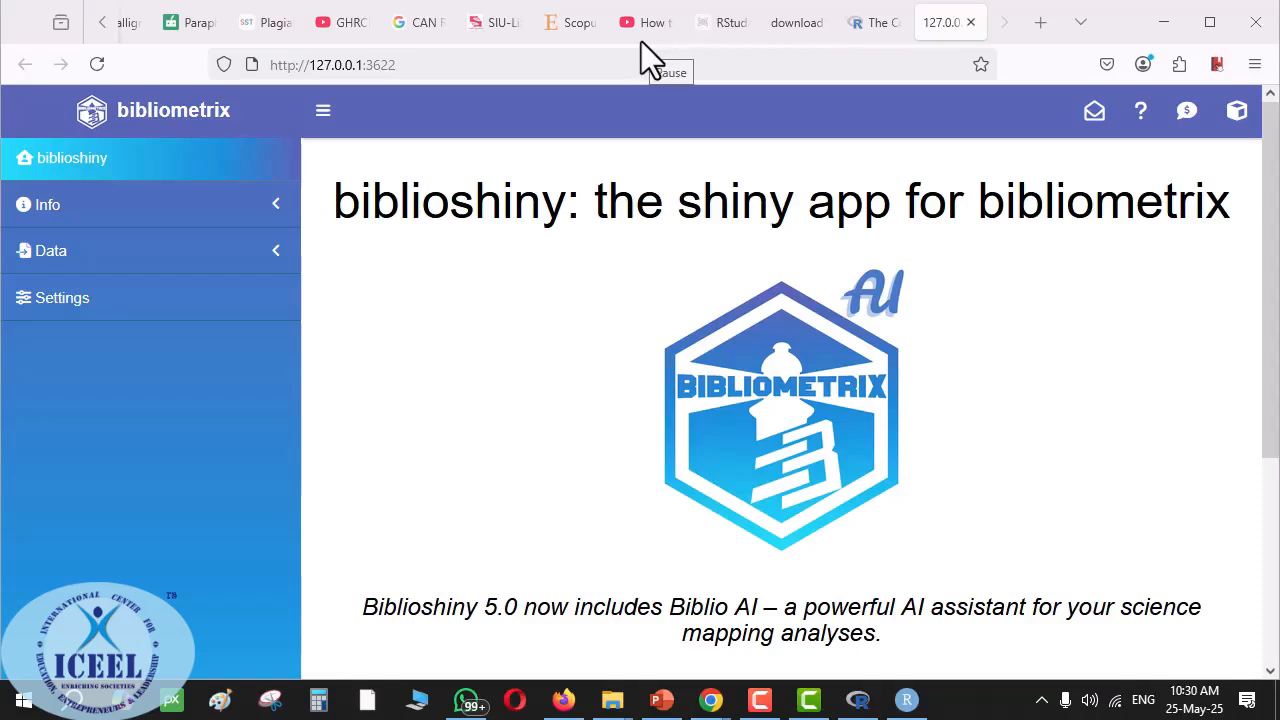
{"action": "double_click", "coordinate": [455, 205]}
{"action": "left_click_drag", "start_coordinate": [530, 207], "coordinate": [521, 345]}
{"action": "left_click", "coordinate": [511, 199]}
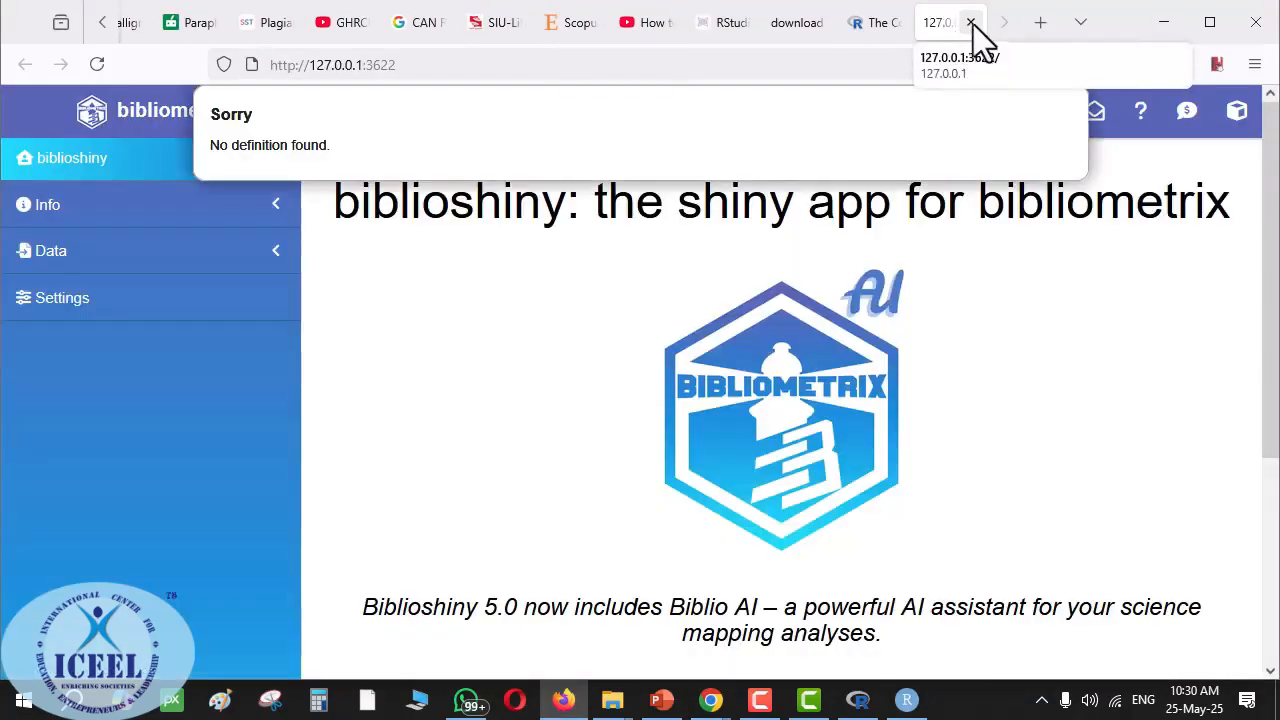
- Close the Biblioshiny browser tab, switch to RStudio and launch the app again
{"action": "left_click", "coordinate": [970, 22]}
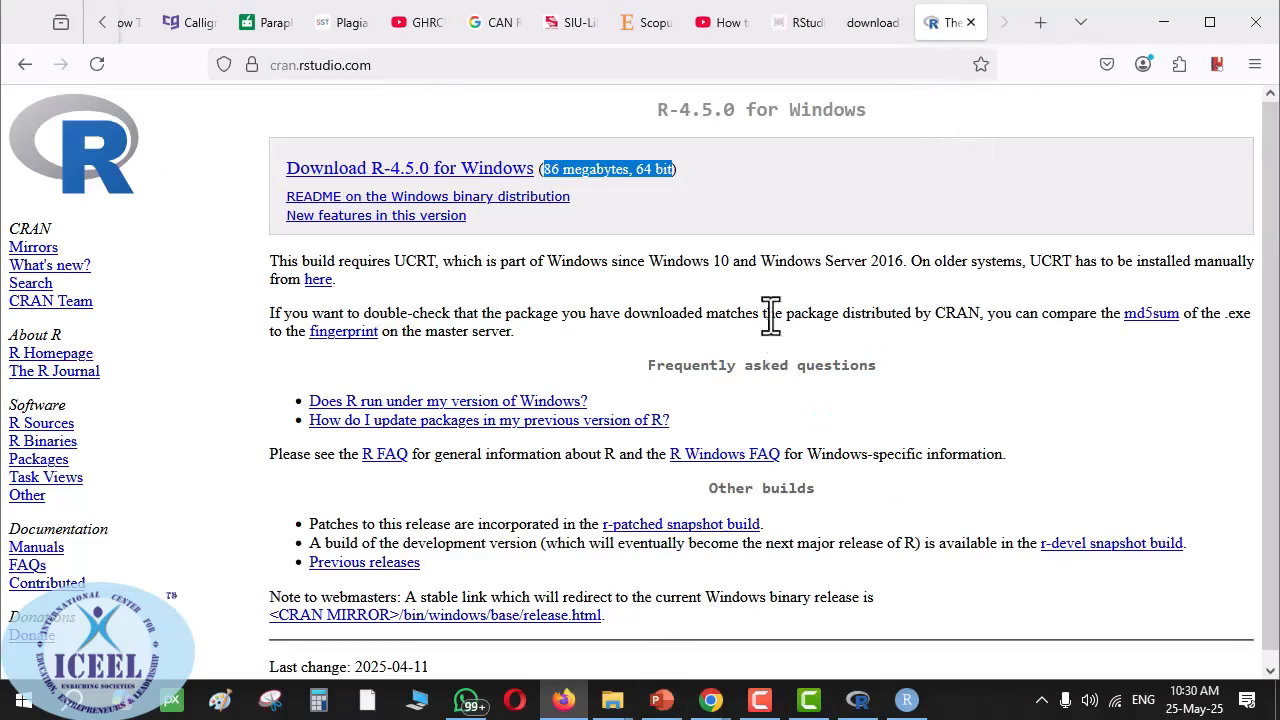
{"action": "left_click", "coordinate": [907, 700]}
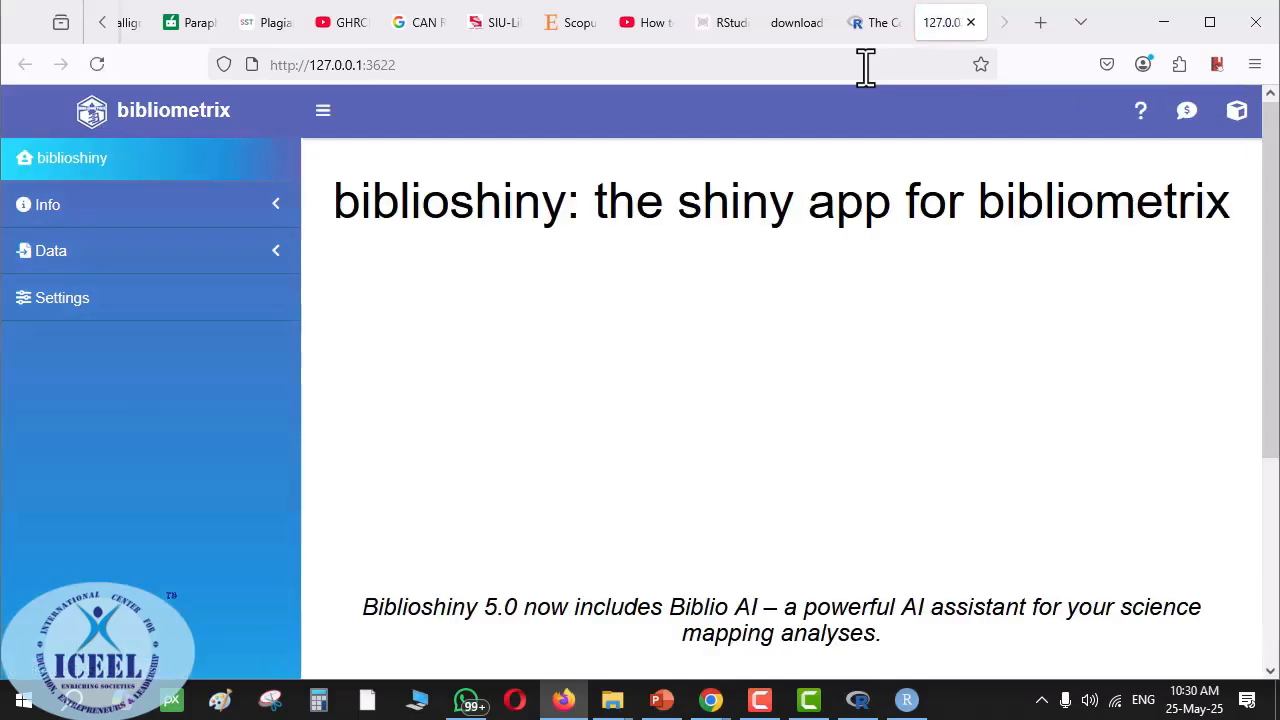
{"action": "left_click", "coordinate": [865, 65]}
{"action": "key", "text": "ctrl+c"}
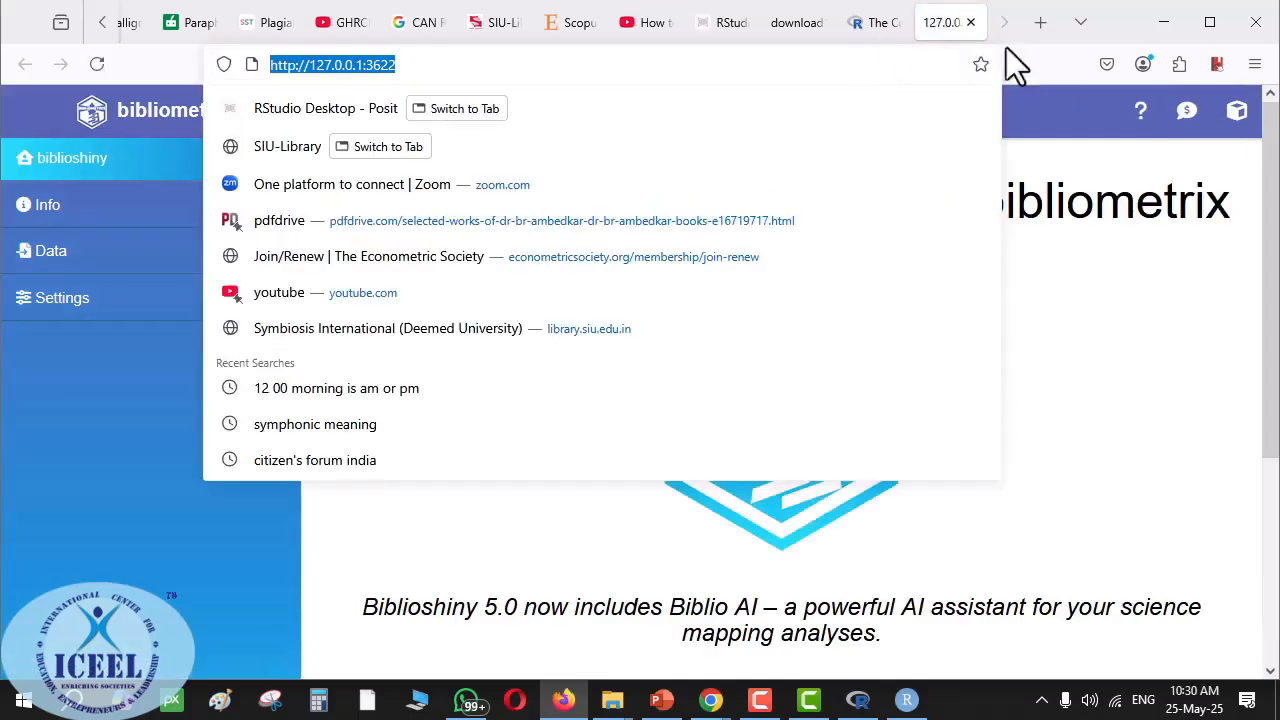
{"action": "left_click", "coordinate": [1042, 24]}
{"action": "key", "text": "ctrl+v"}
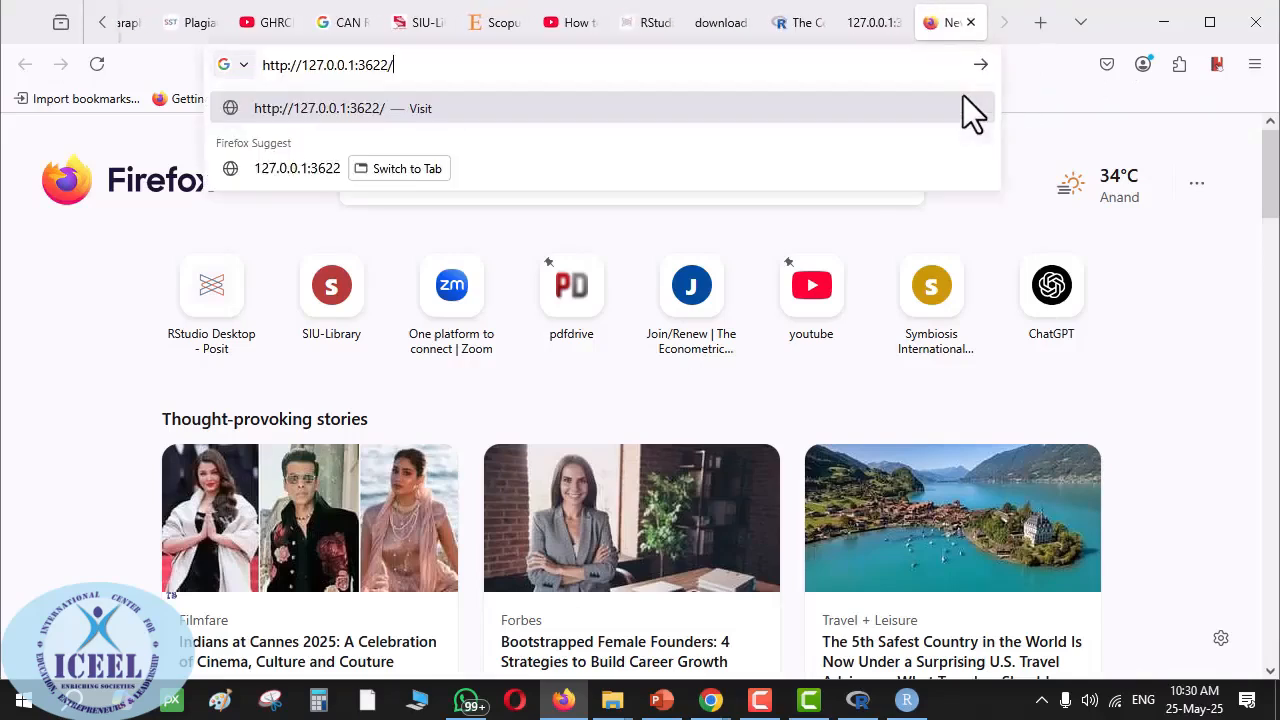
{"action": "key", "text": "Return"}
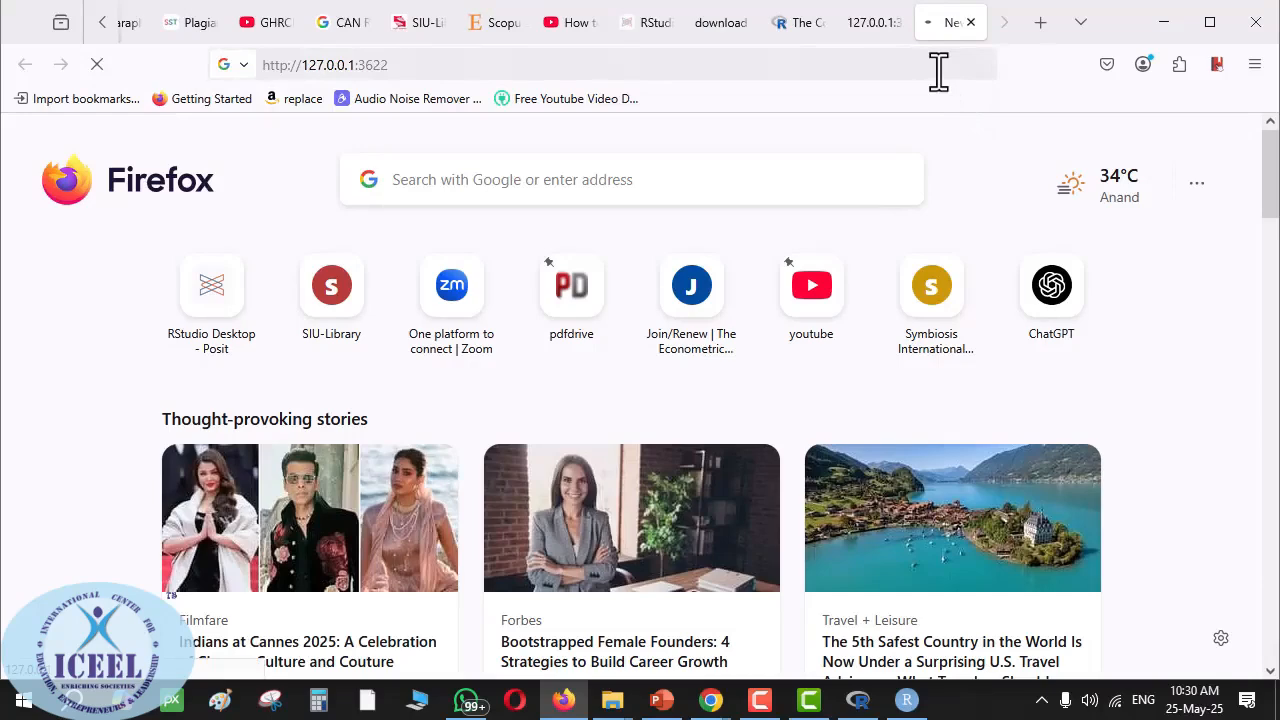
{"action": "left_click", "coordinate": [969, 22]}
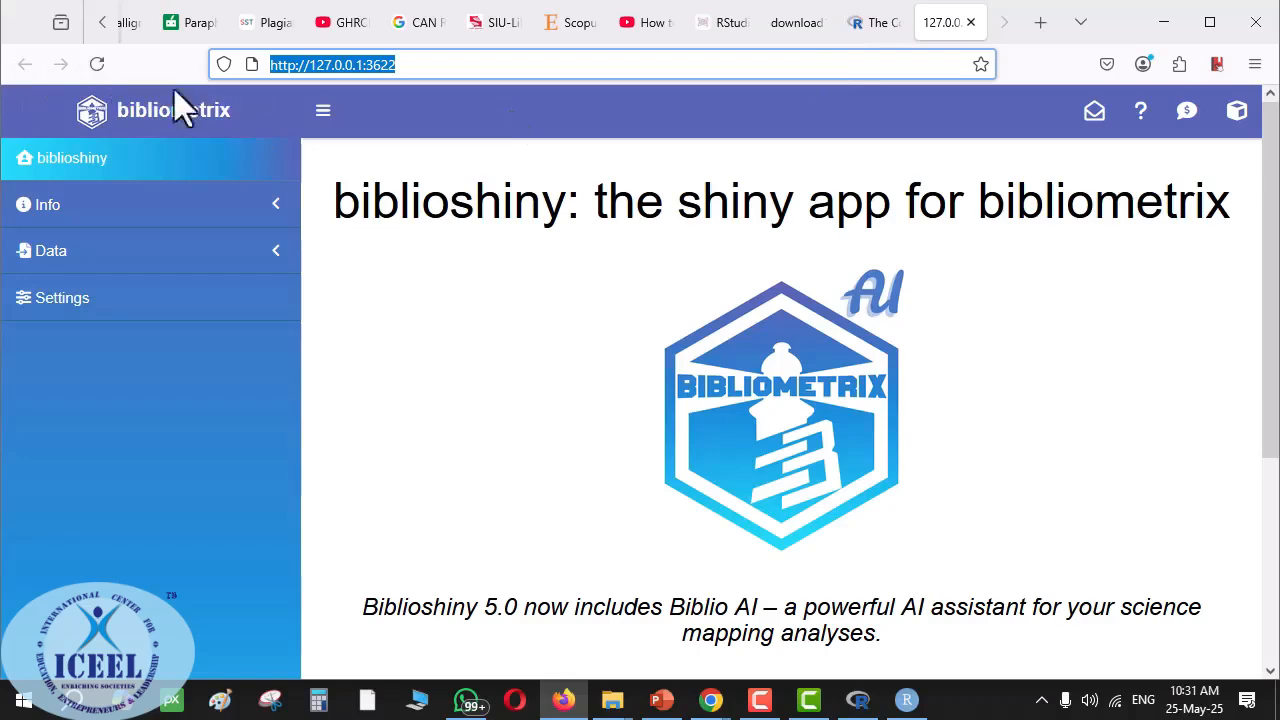
- Open library.siu.edu.in in a new browser tab and switch between it and the Biblioshiny tab
{"action": "left_click", "coordinate": [1038, 24]}
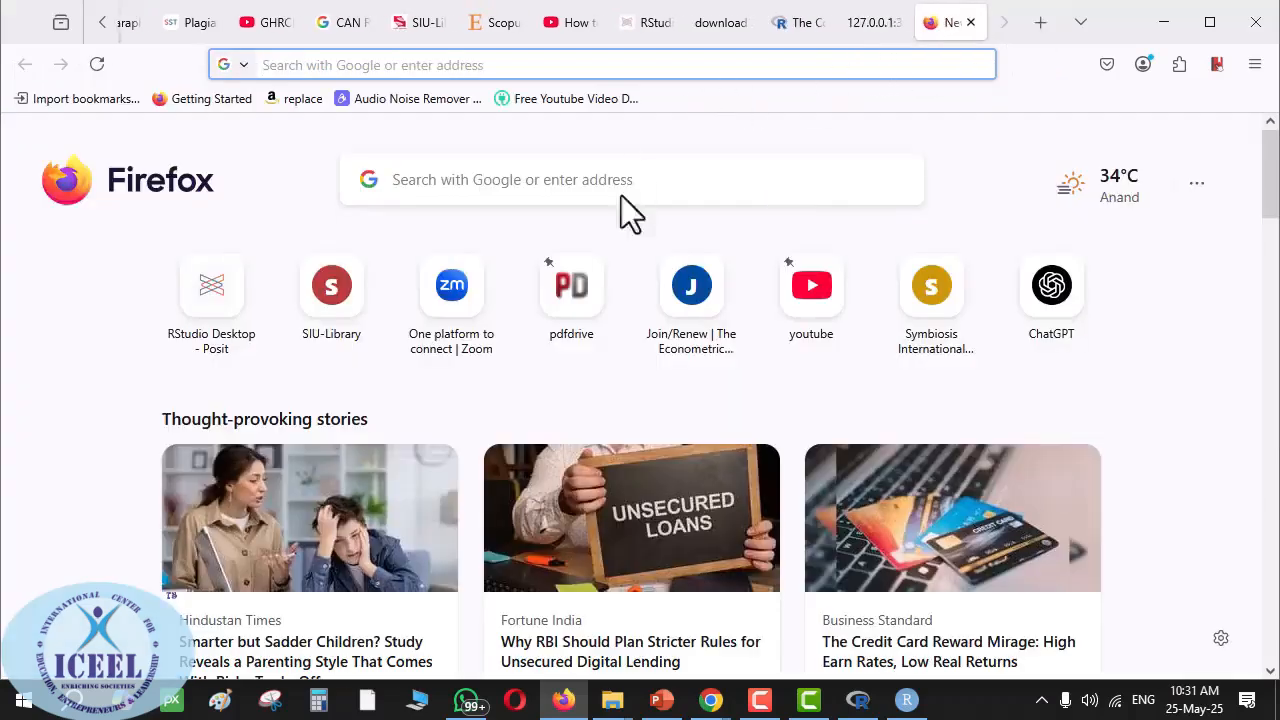
{"action": "type", "text": "library.siu.edu.in/"}
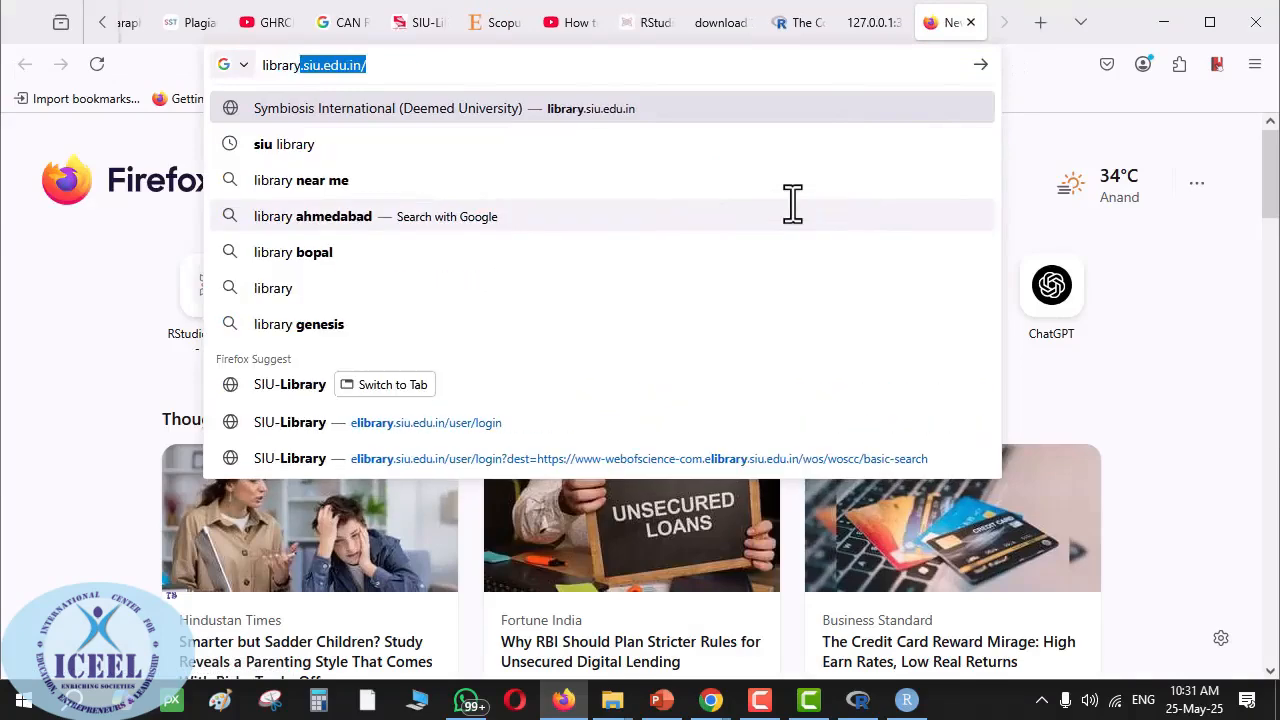
{"action": "key", "text": "Return"}
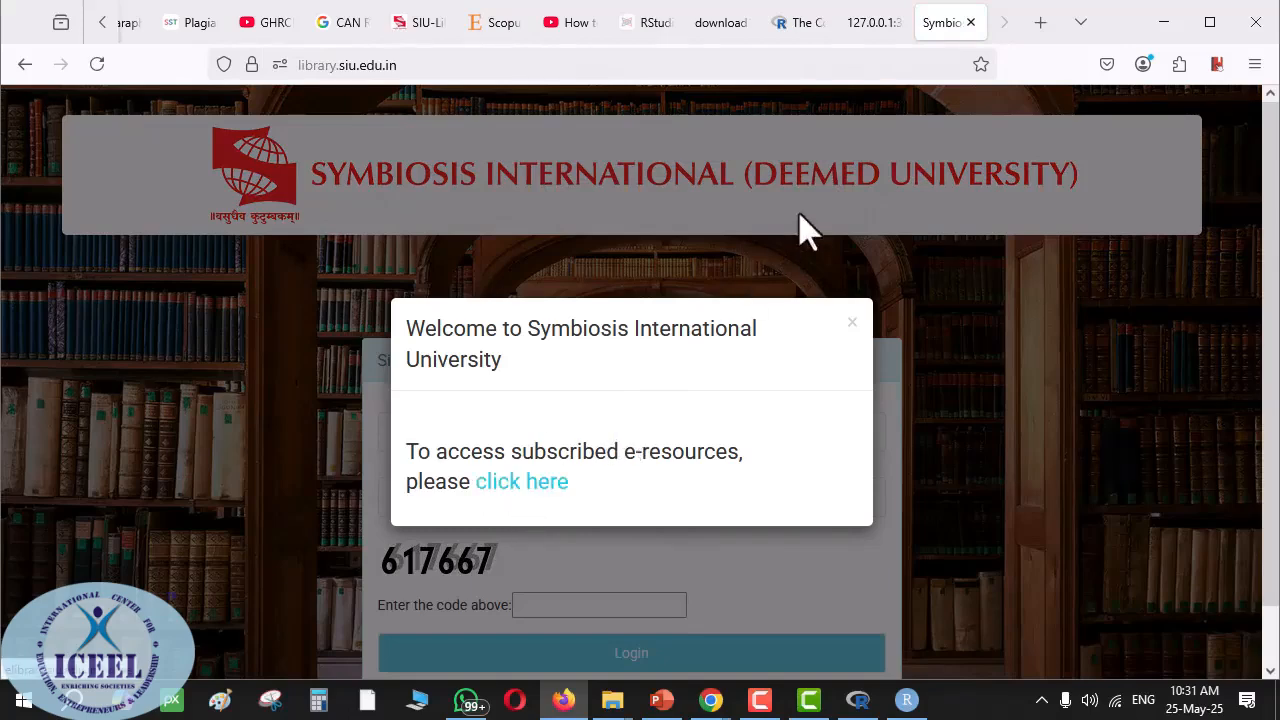
{"action": "mouse_move", "coordinate": [870, 30]}
{"action": "left_click_drag", "start_coordinate": [872, 28], "coordinate": [955, 30]}
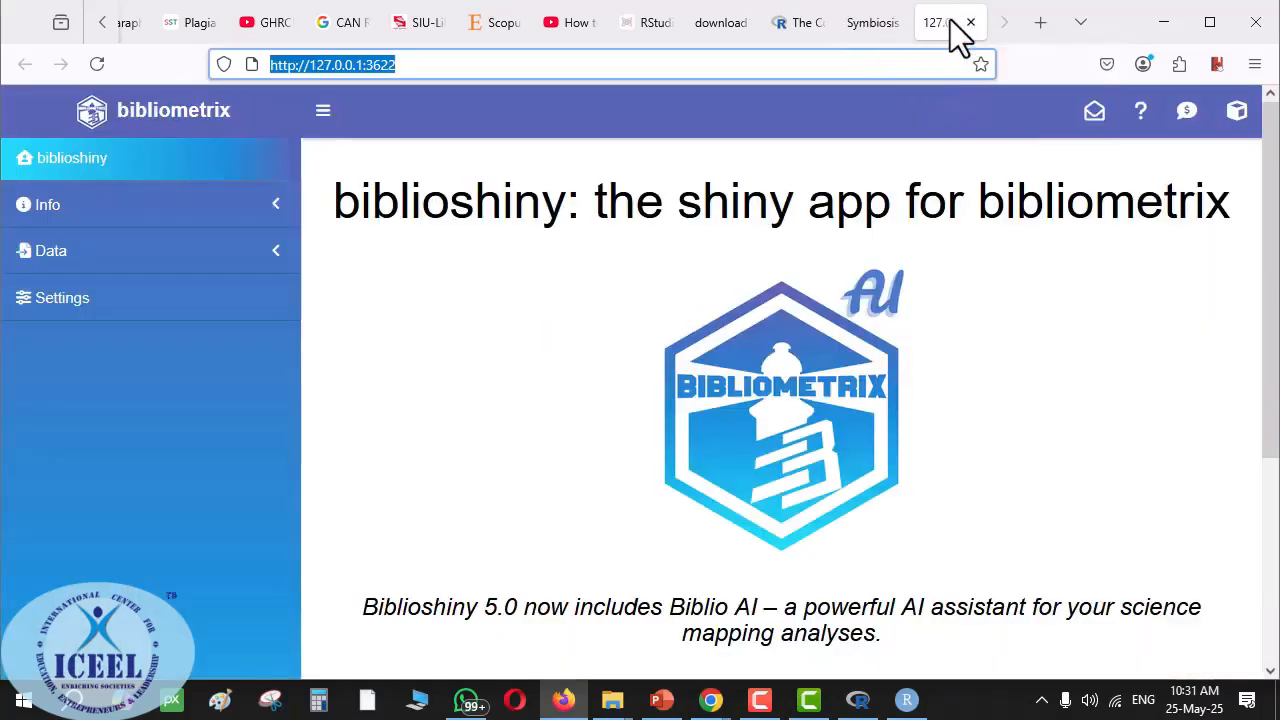
{"action": "left_click_drag", "start_coordinate": [865, 45], "coordinate": [935, 34]}
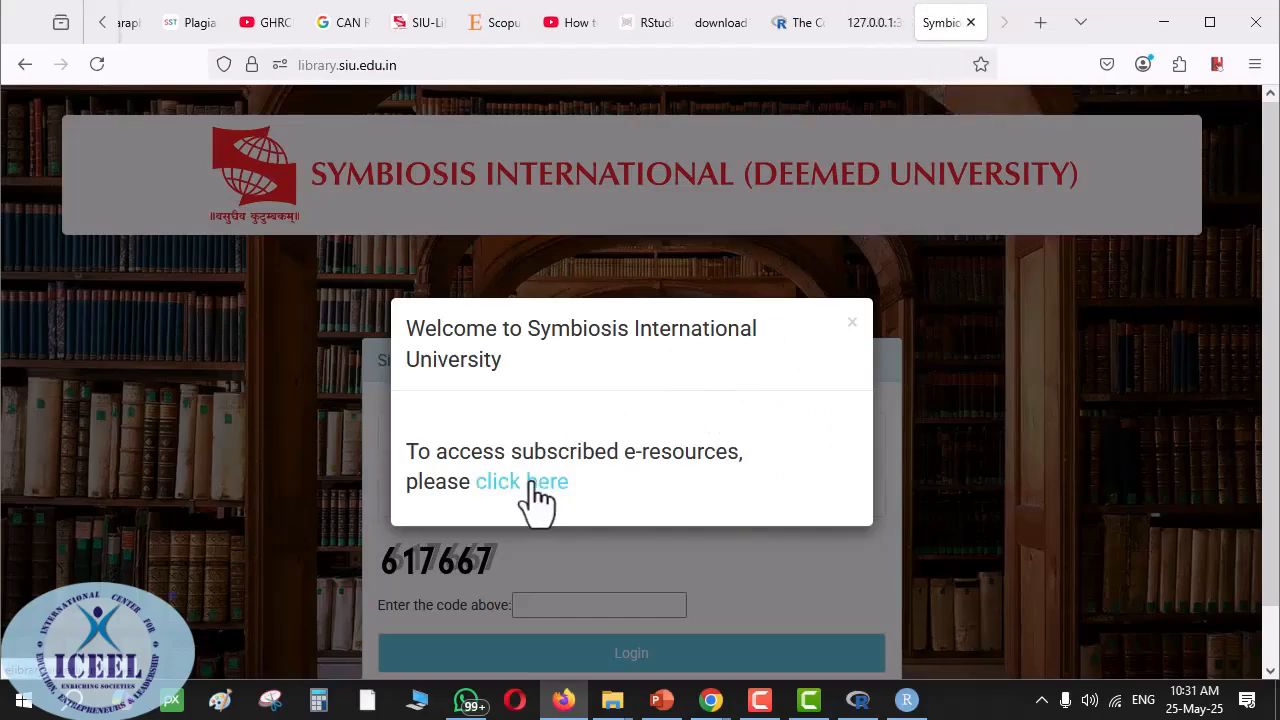
- Go to the library's subscribed e-resources portal and log in with the SIU Google account
{"action": "left_click", "coordinate": [531, 484]}
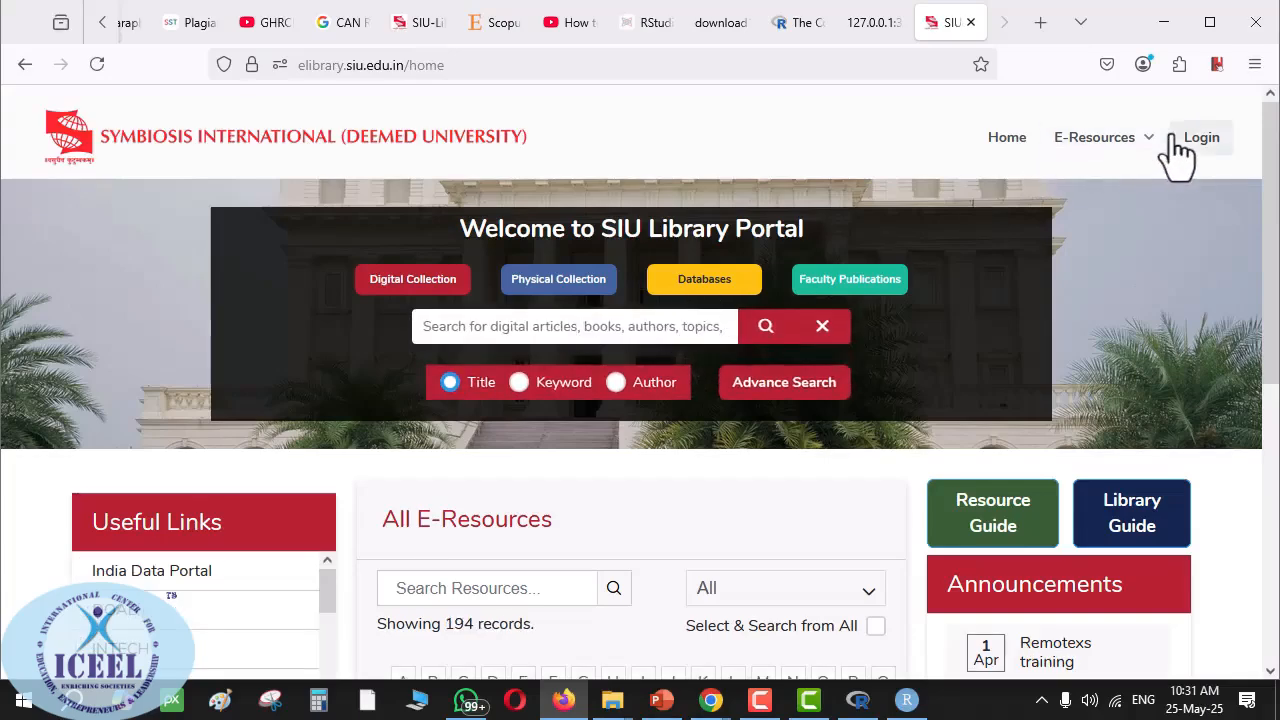
{"action": "left_click", "coordinate": [1200, 145]}
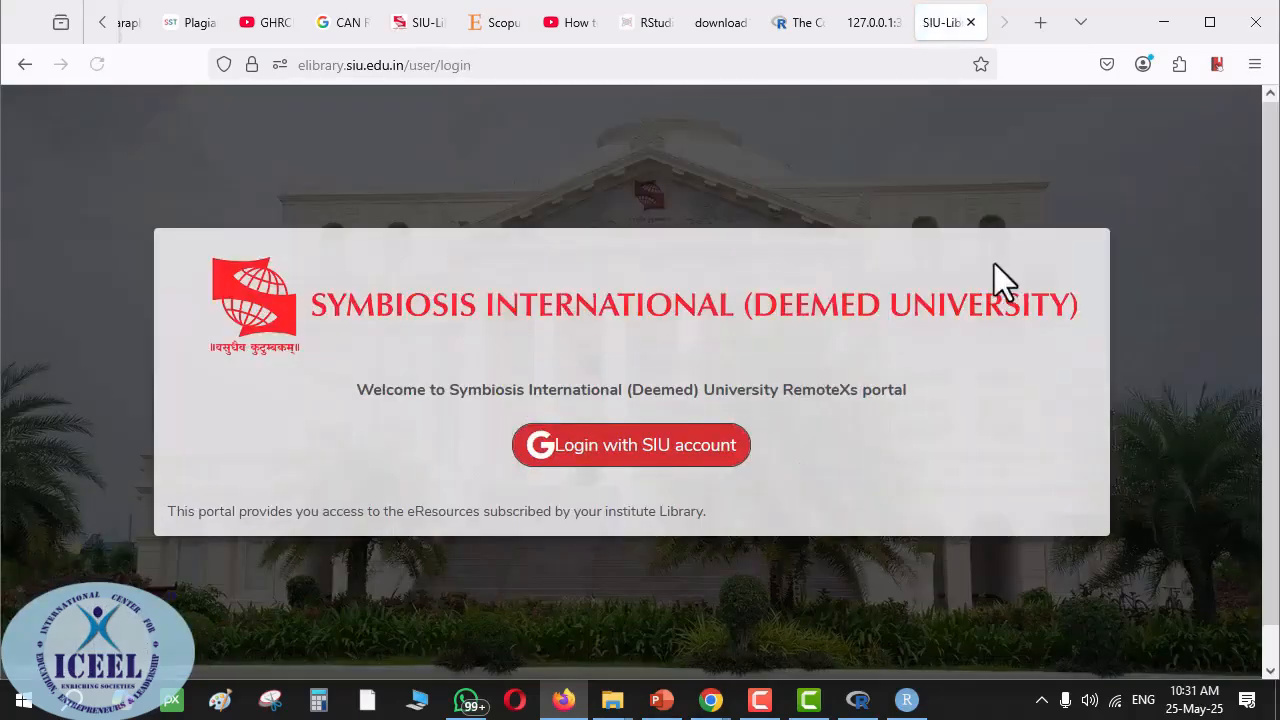
{"action": "left_click", "coordinate": [632, 460]}
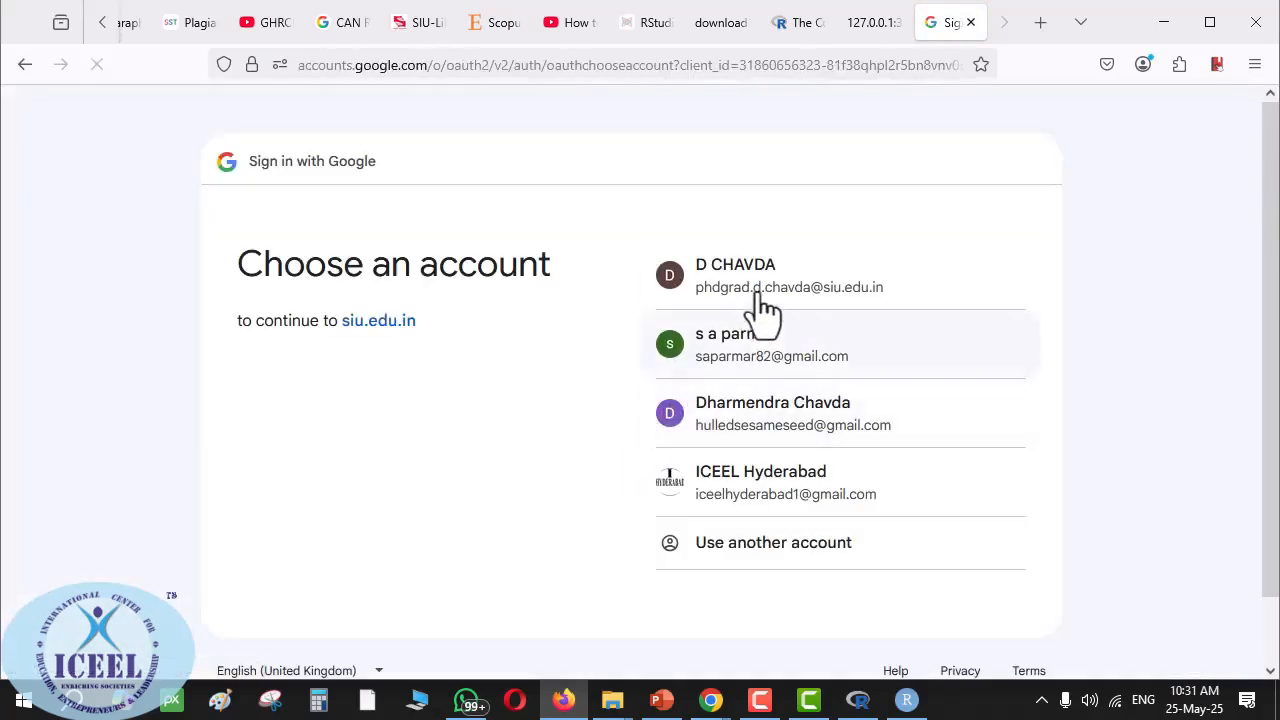
{"action": "left_click", "coordinate": [765, 295]}
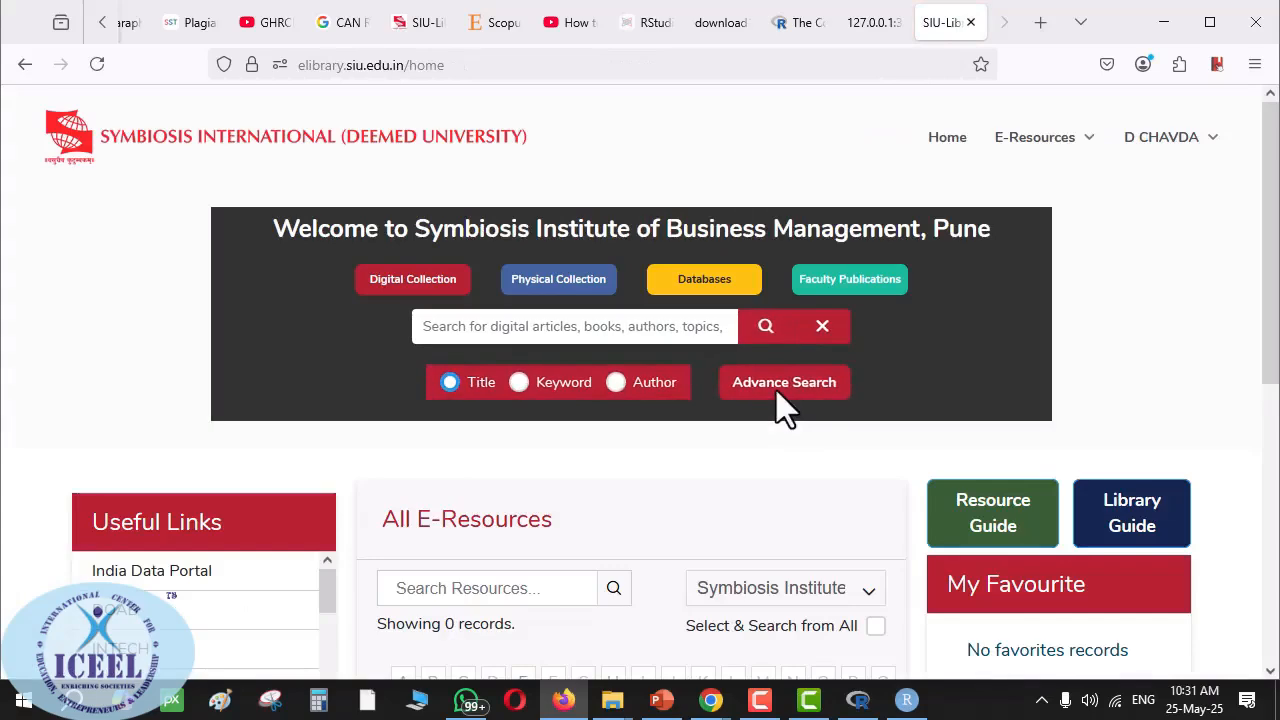
- Find Scopus in the library's All E-Resources list and open it
{"action": "scroll", "coordinate": [752, 400], "scroll_direction": "down", "scroll_amount": 5}
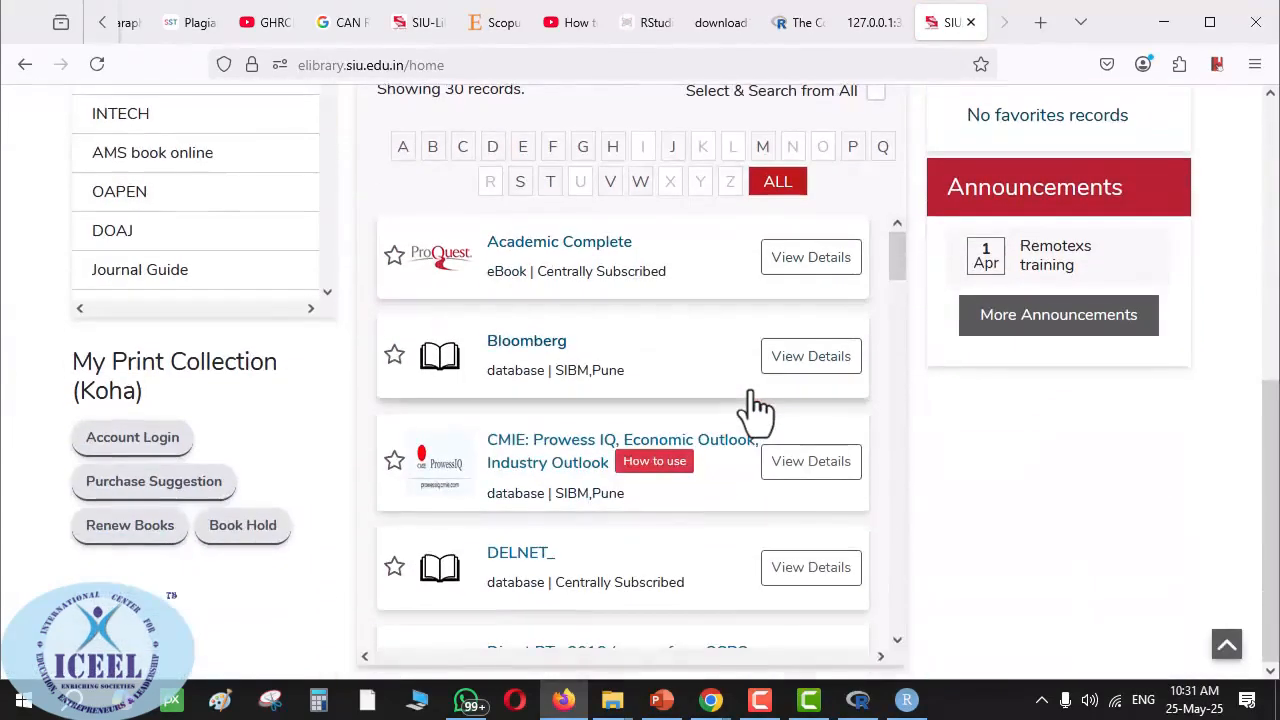
{"action": "scroll", "coordinate": [886, 409], "scroll_direction": "down", "scroll_amount": 5}
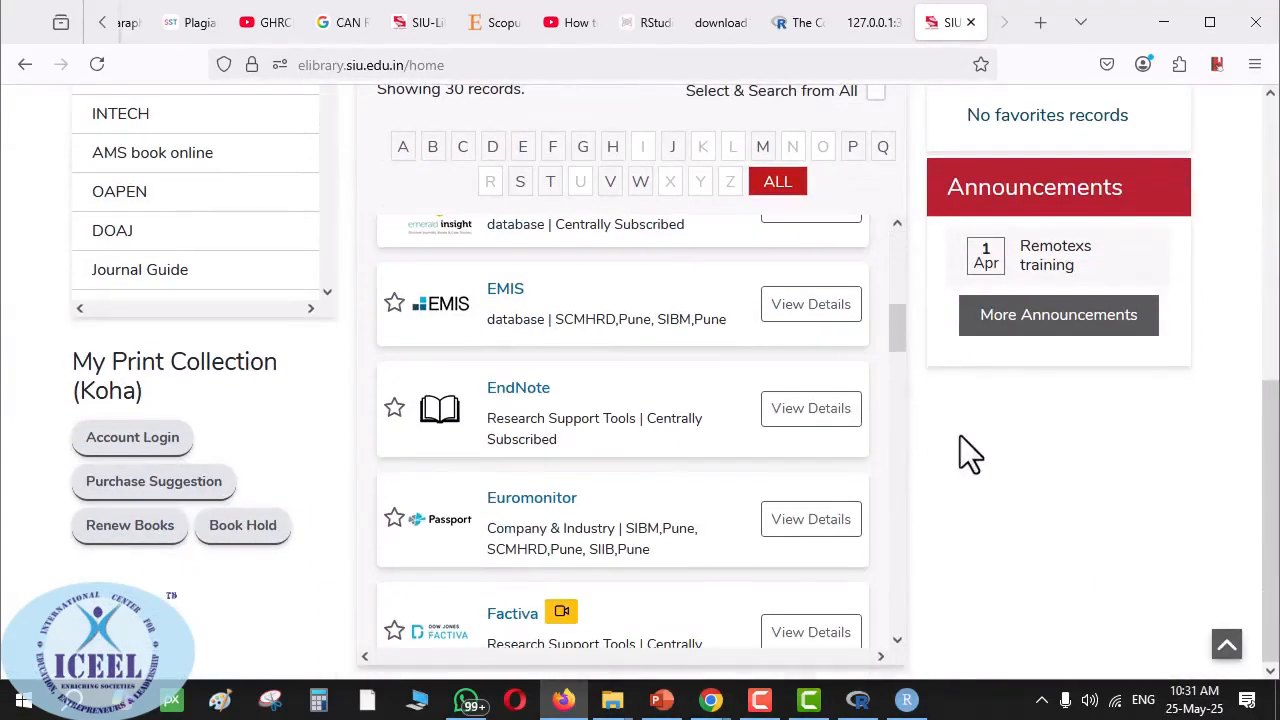
{"action": "scroll", "coordinate": [665, 530], "scroll_direction": "down", "scroll_amount": 2}
{"action": "scroll", "coordinate": [665, 530], "scroll_direction": "down", "scroll_amount": 9}
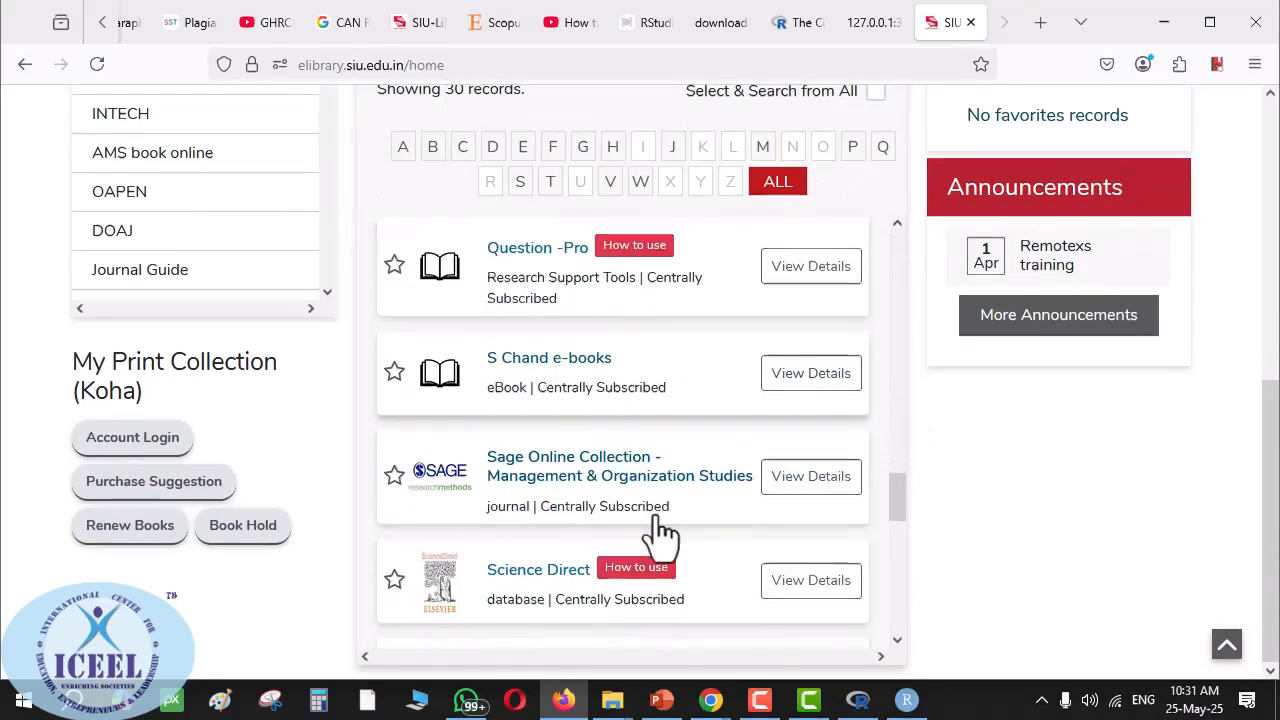
{"action": "scroll", "coordinate": [655, 535], "scroll_direction": "down", "scroll_amount": 10}
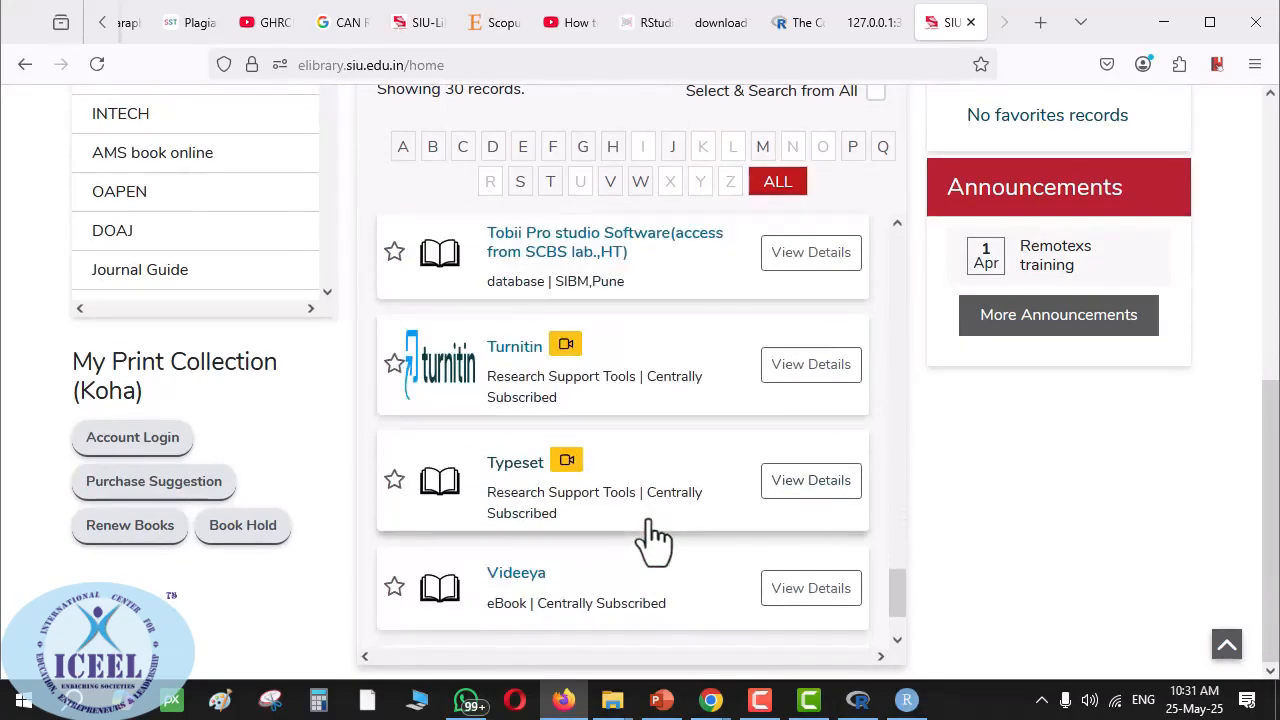
{"action": "scroll", "coordinate": [650, 540], "scroll_direction": "up", "scroll_amount": 4}
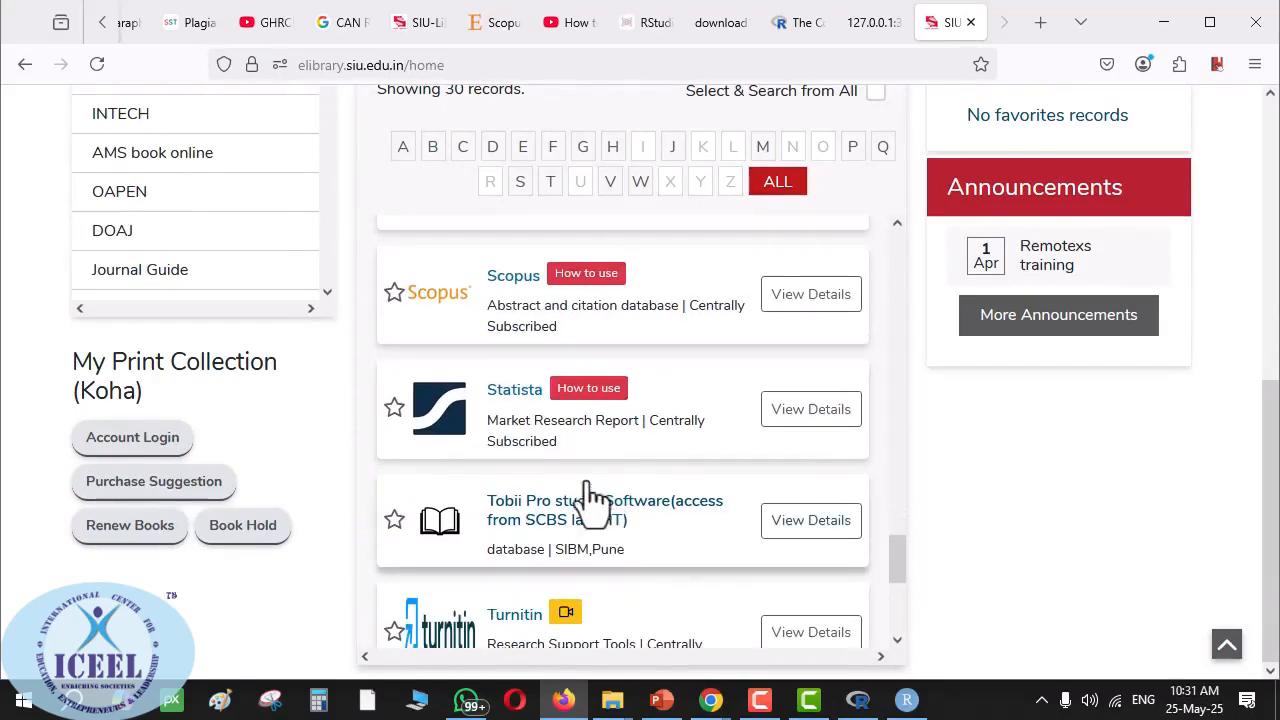
{"action": "right_click", "coordinate": [514, 284]}
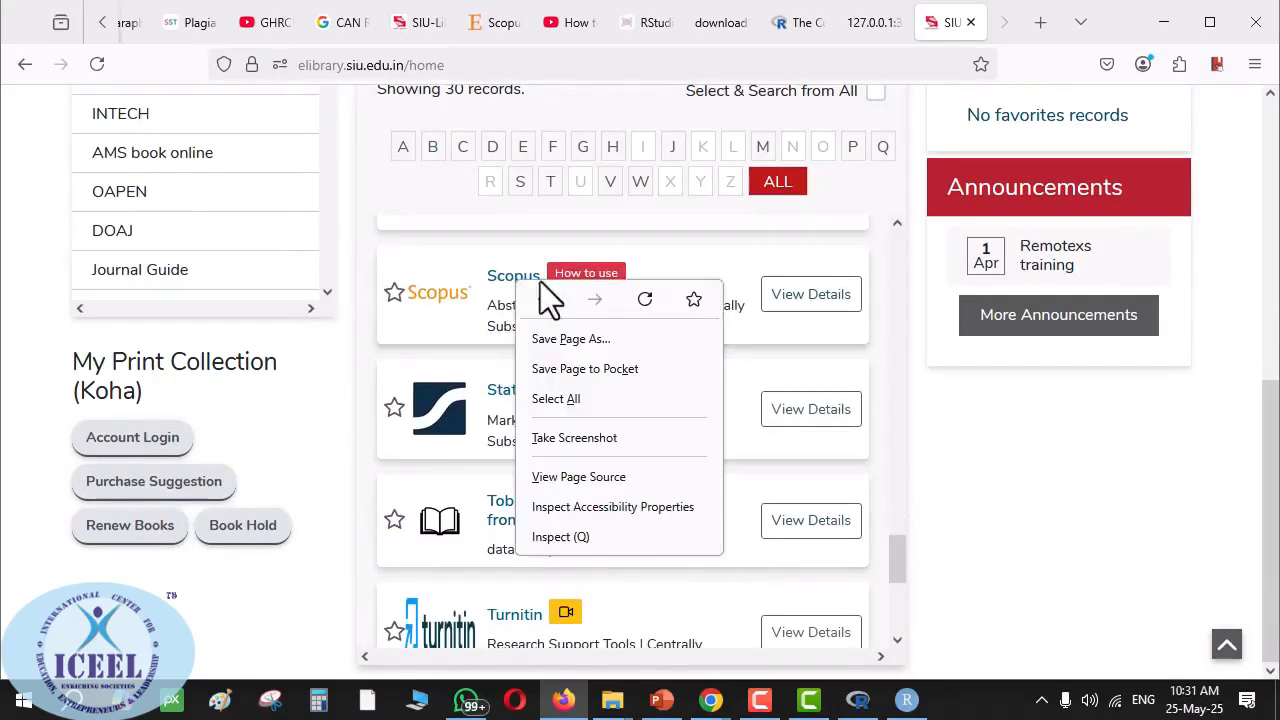
{"action": "left_click", "coordinate": [510, 294]}
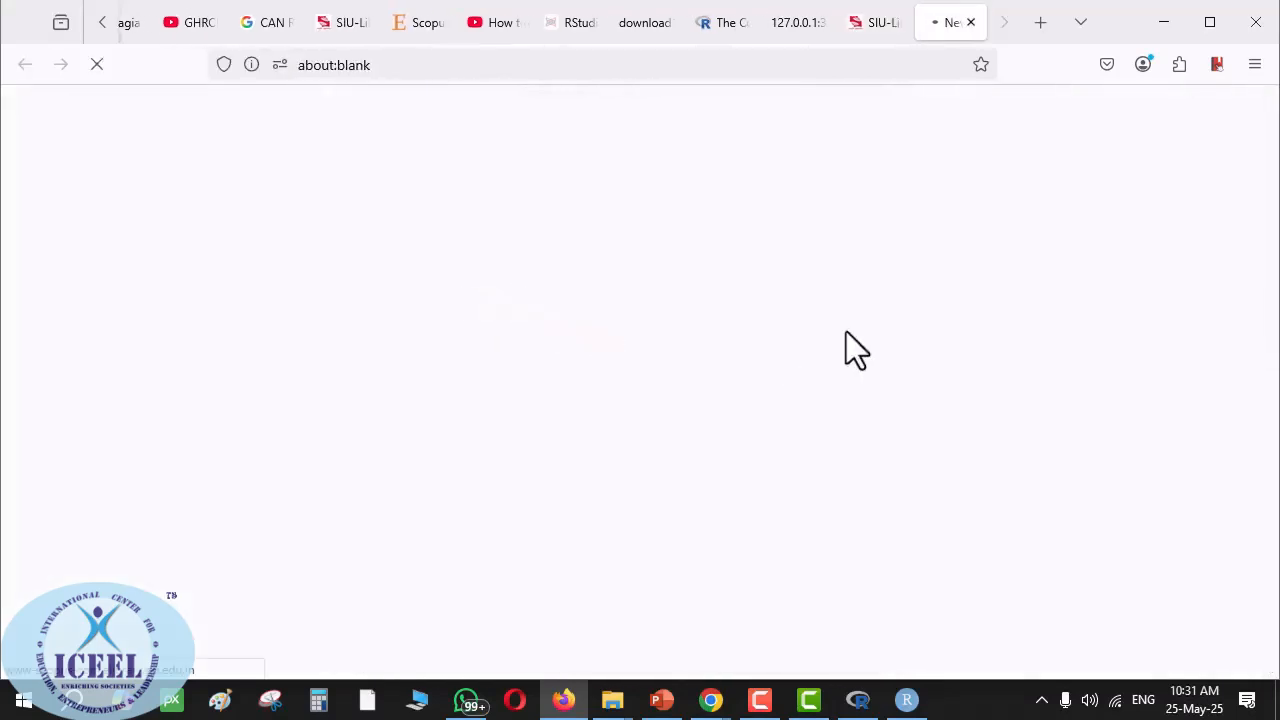
- Return to the library portal and open Web of Science from the All E-Resources list
{"action": "left_click", "coordinate": [868, 26]}
{"action": "scroll", "coordinate": [600, 450], "scroll_direction": "down", "scroll_amount": 3}
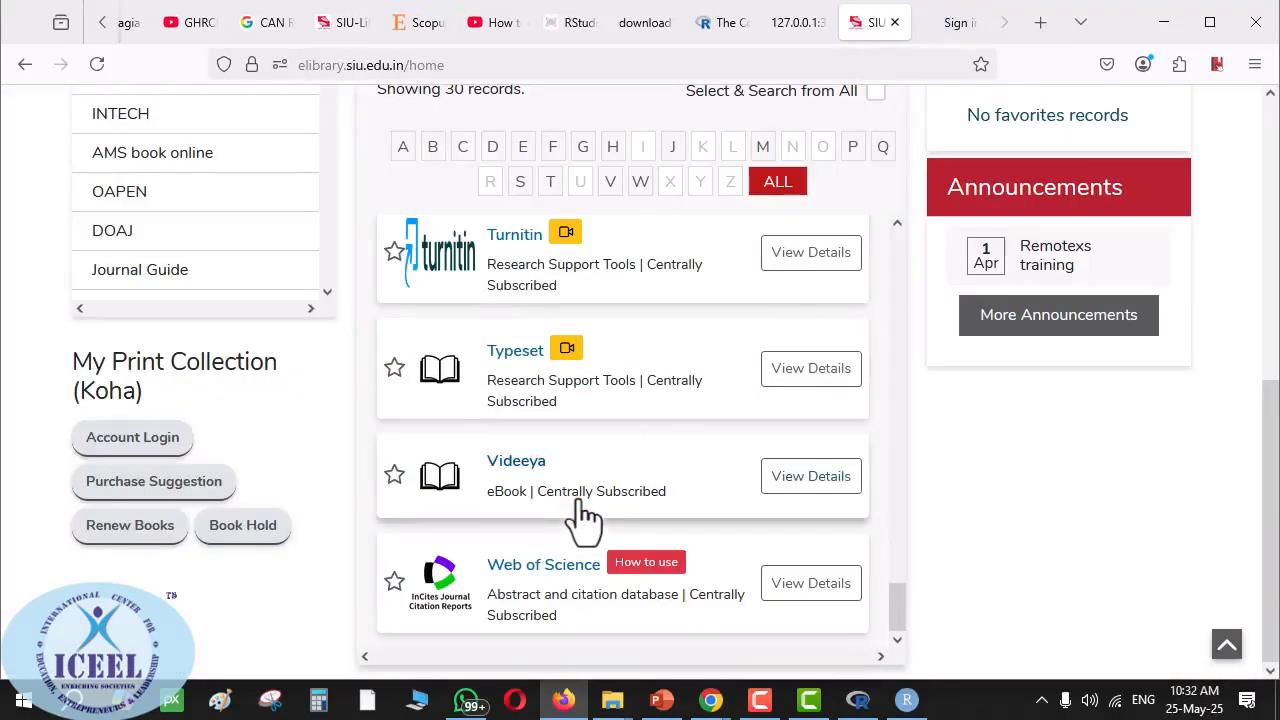
{"action": "left_click", "coordinate": [540, 585]}
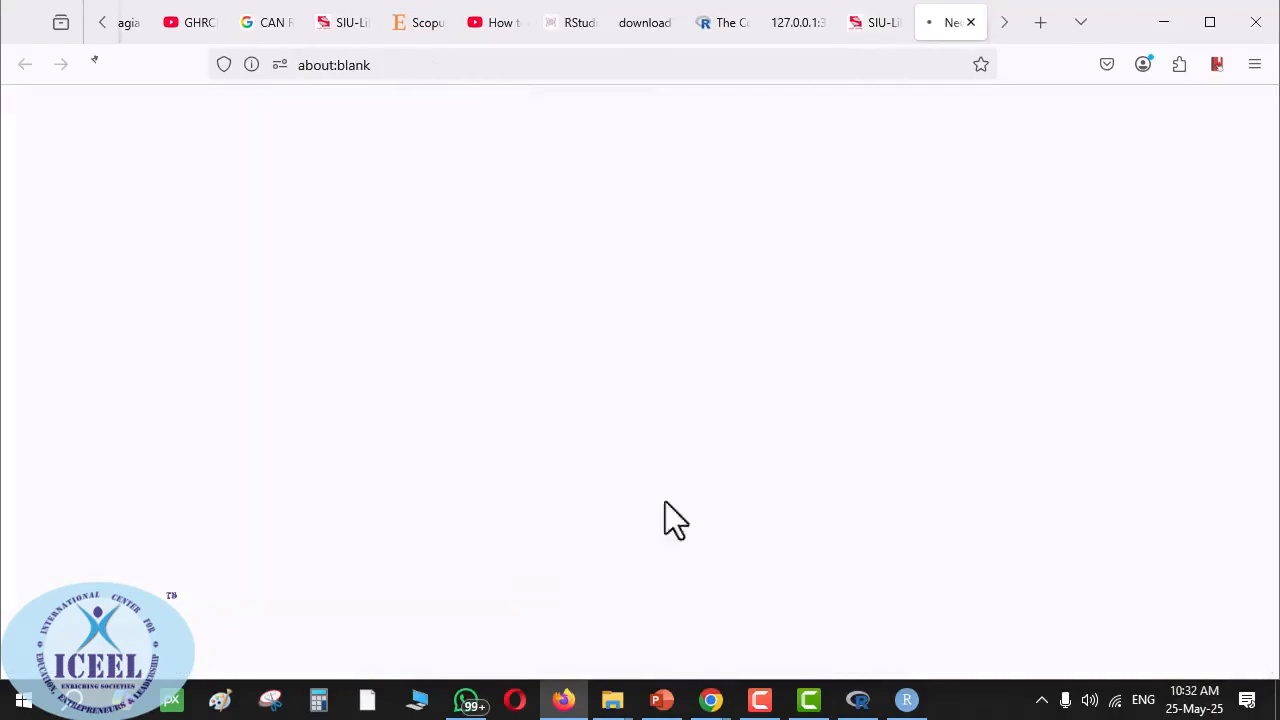
{"action": "left_click", "coordinate": [1001, 24]}
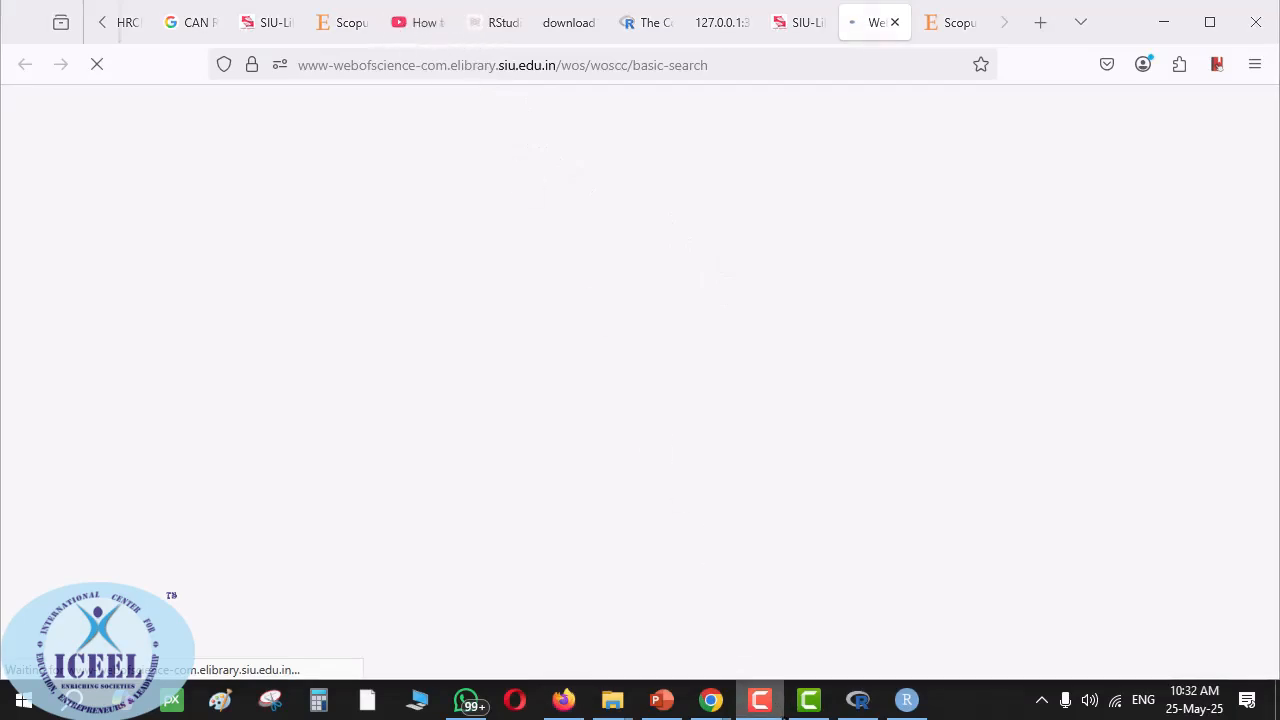
- Switch to File Explorer, open the DB folder inside BIBLIOMETRIC ANALYSIS with R using BIBLIOSHINY and fit the Name column to the file names
{"action": "mouse_move", "coordinate": [612, 700]}
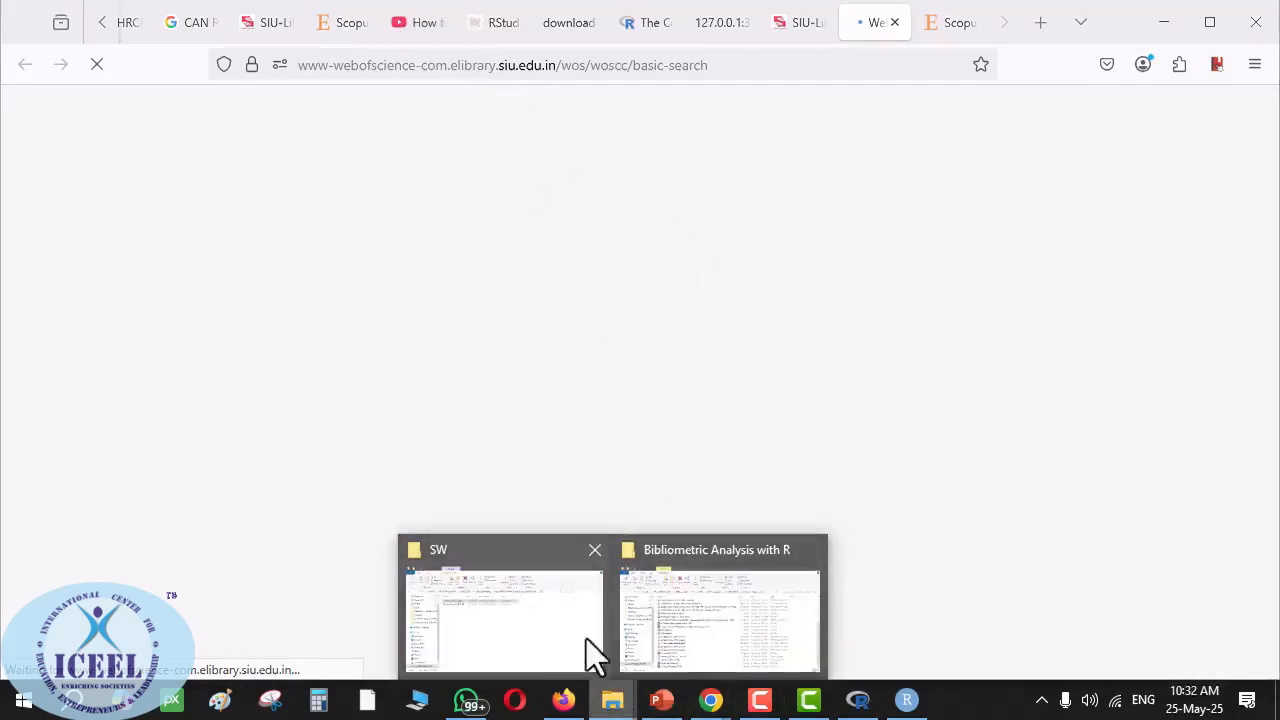
{"action": "left_click", "coordinate": [537, 627]}
{"action": "left_click", "coordinate": [103, 163]}
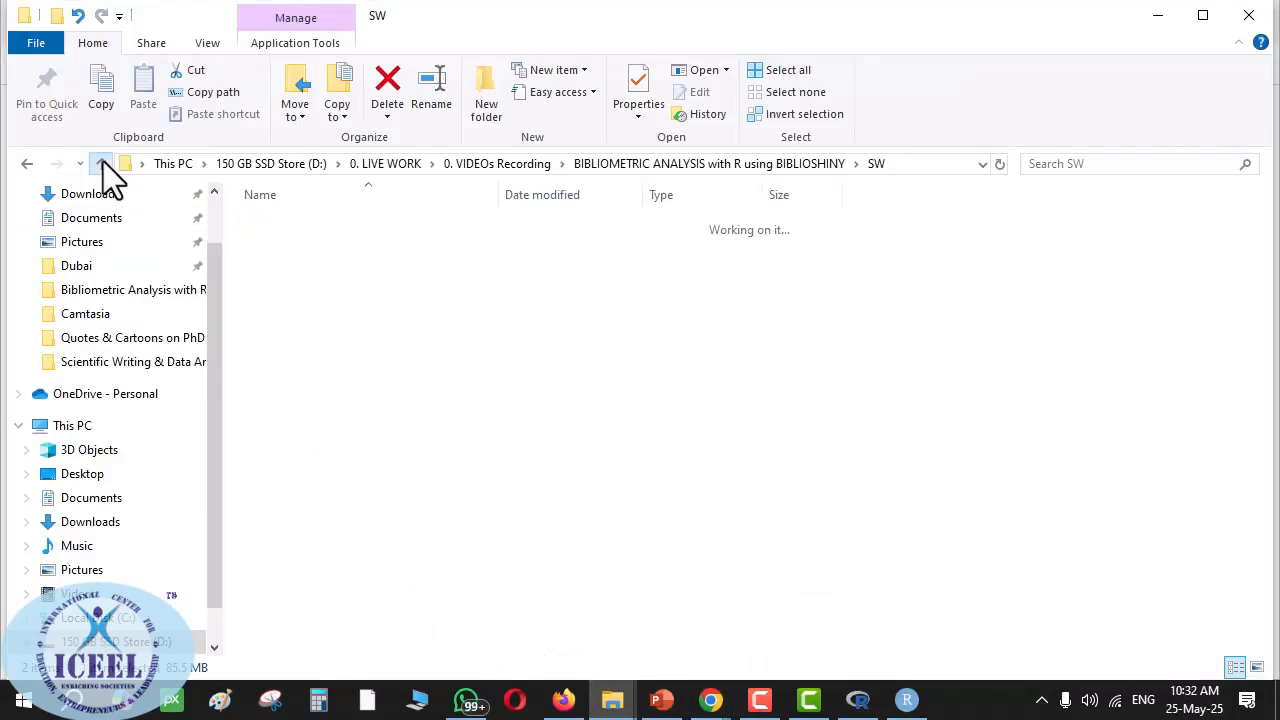
{"action": "left_click", "coordinate": [279, 223]}
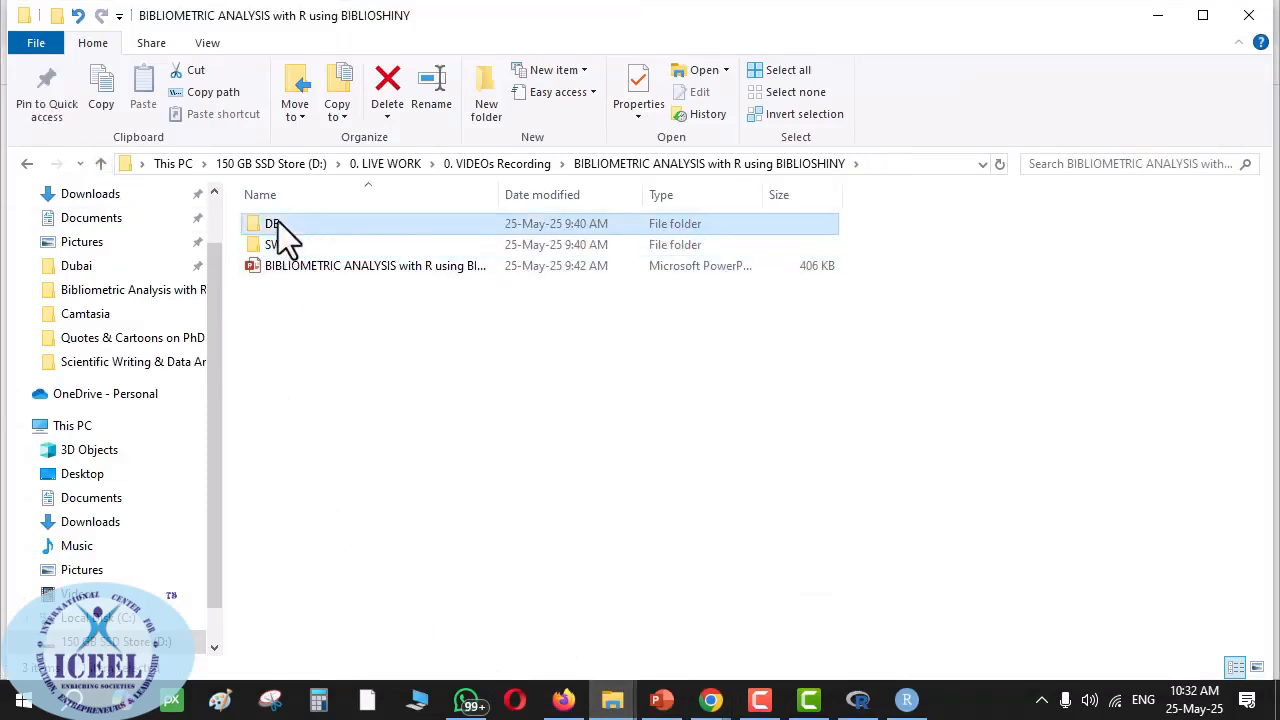
{"action": "double_click", "coordinate": [279, 223]}
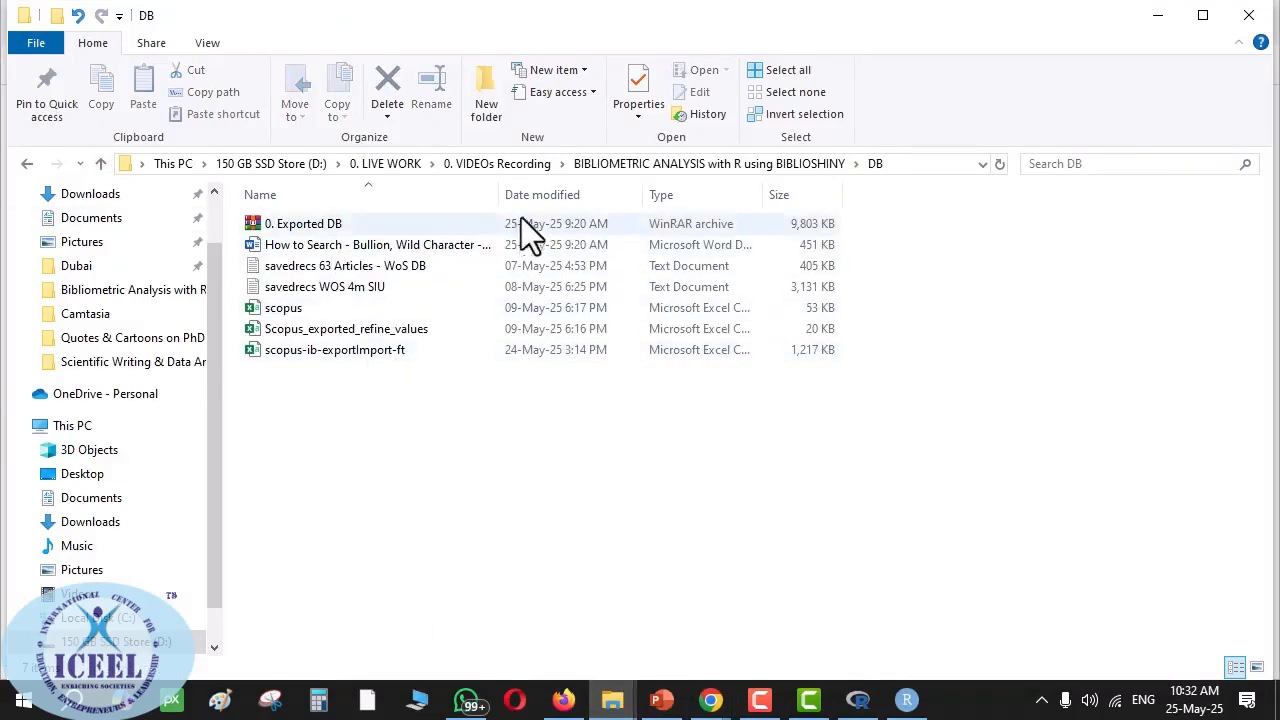
{"action": "double_click", "coordinate": [500, 190]}
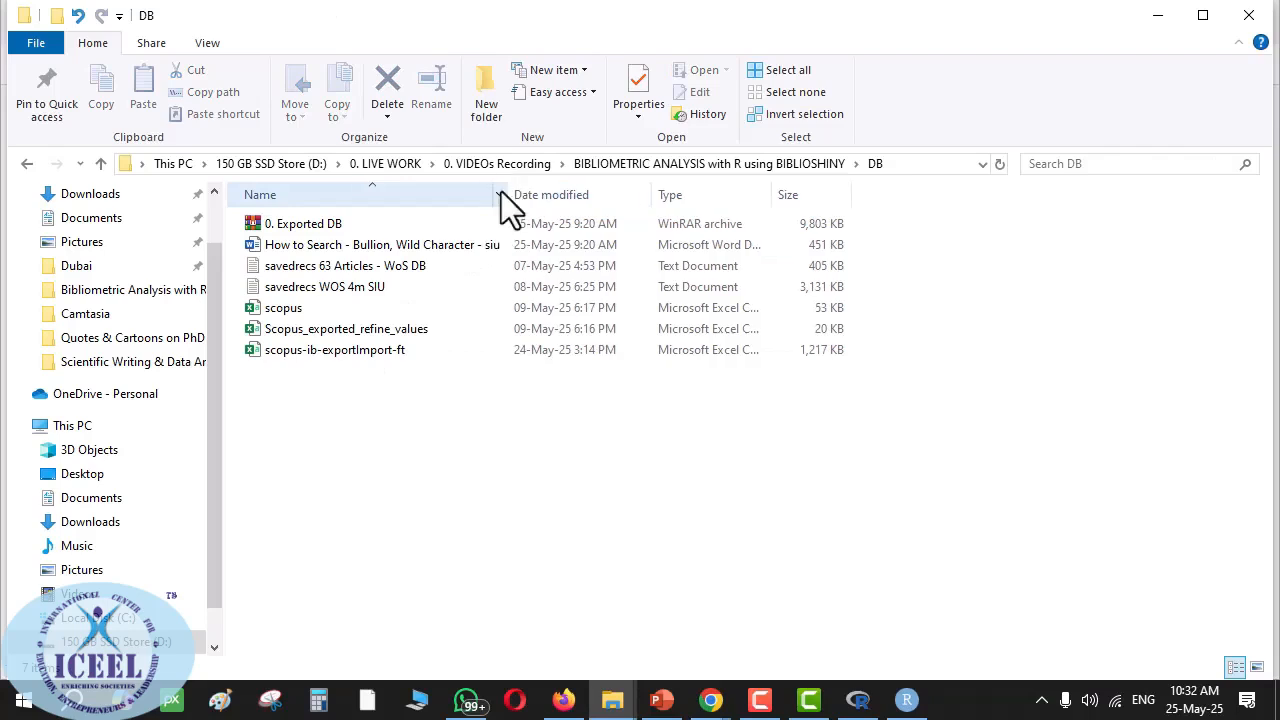
- Open the "How to Search - Bullion, Wild Character - siu" document, minimize it and switch to the Google Meet call
{"action": "left_click", "coordinate": [438, 250]}
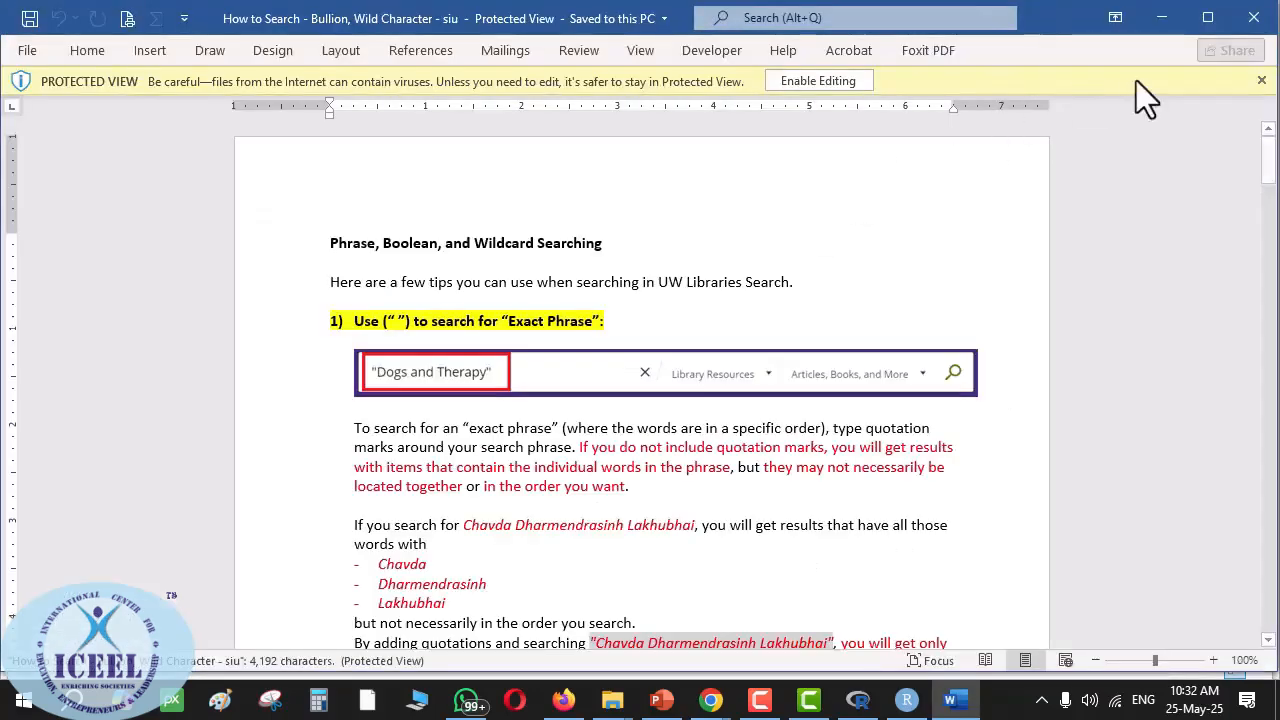
{"action": "left_click", "coordinate": [1162, 18]}
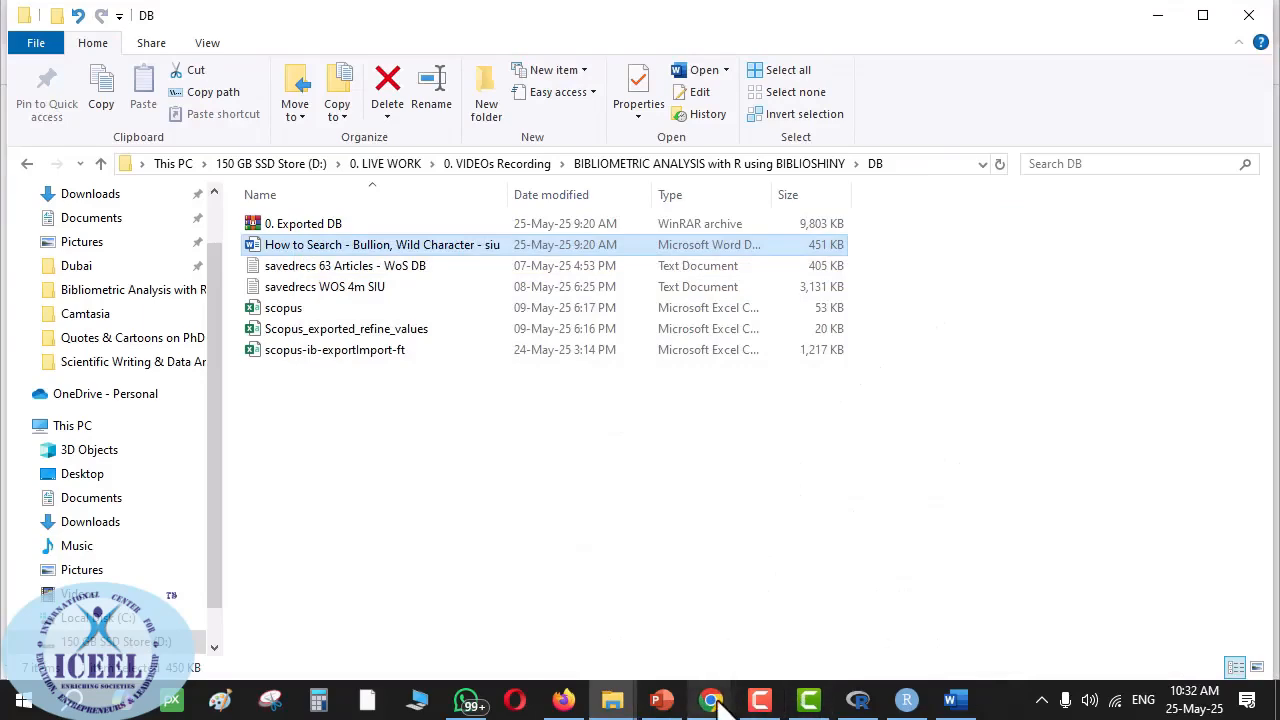
{"action": "left_click", "coordinate": [712, 702]}
{"action": "left_click", "coordinate": [637, 618]}
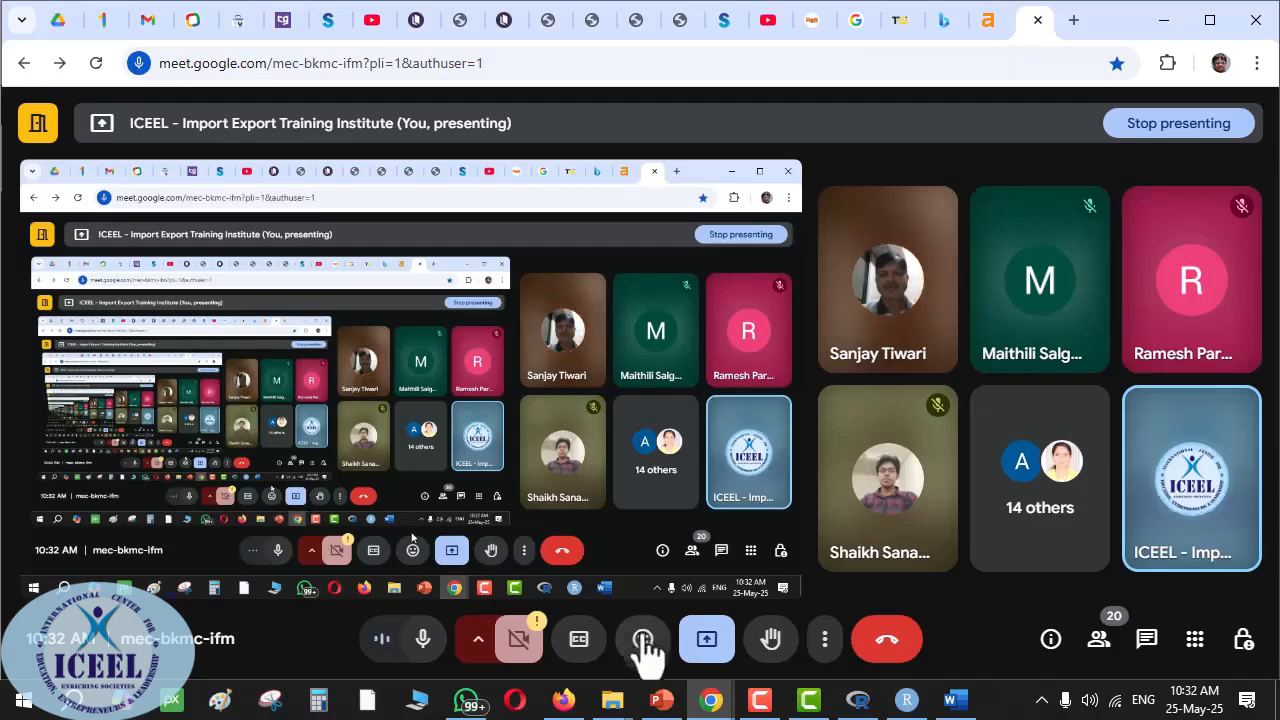
- Return to File Explorer and reopen the DB folder from its parent folder
{"action": "mouse_move", "coordinate": [621, 702]}
{"action": "left_click", "coordinate": [538, 631]}
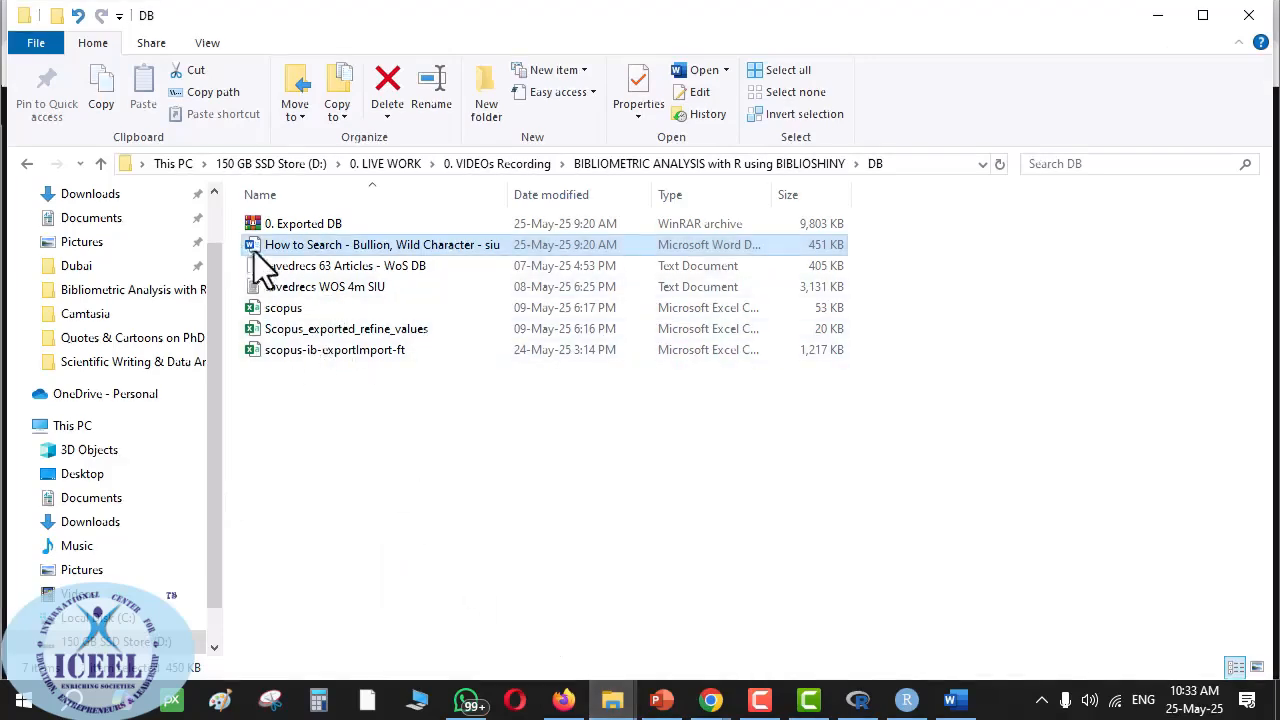
{"action": "left_click", "coordinate": [103, 163]}
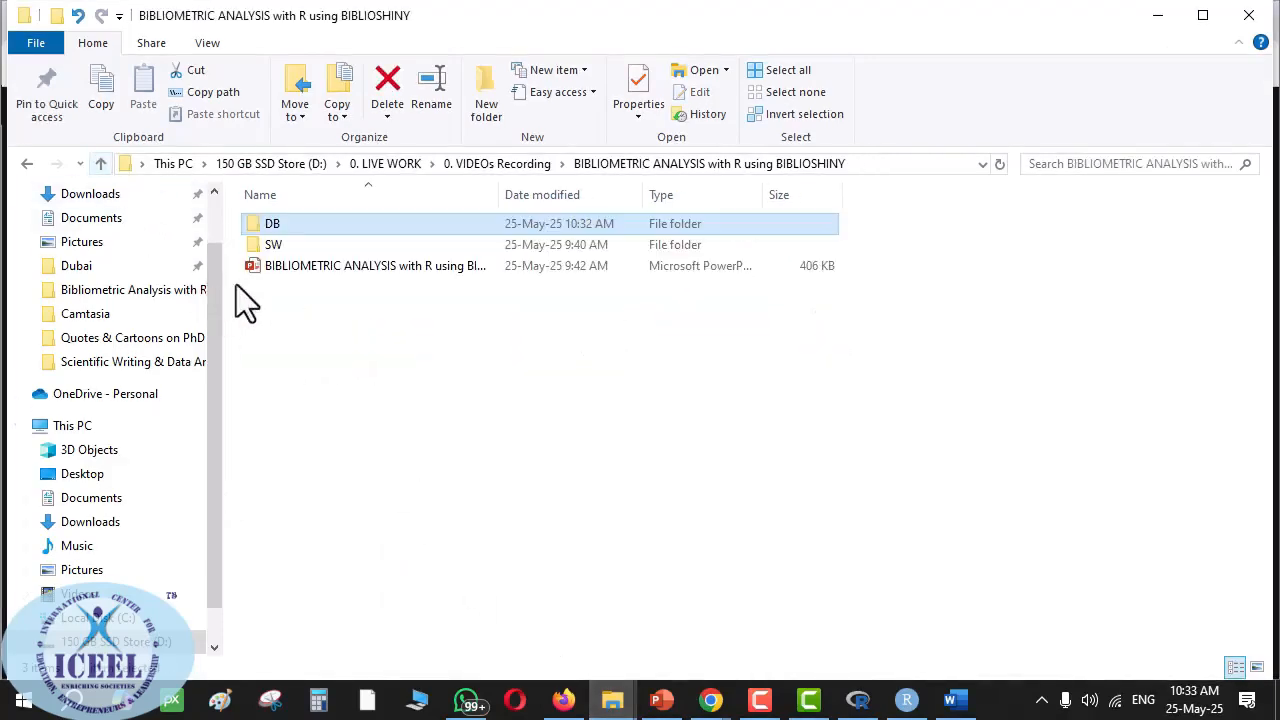
{"action": "double_click", "coordinate": [253, 222]}
- View the SW folder in the other File Explorer window, then switch to the BIBLIOMETRIC ANALYSIS presentation in PowerPoint
{"action": "mouse_move", "coordinate": [612, 700]}
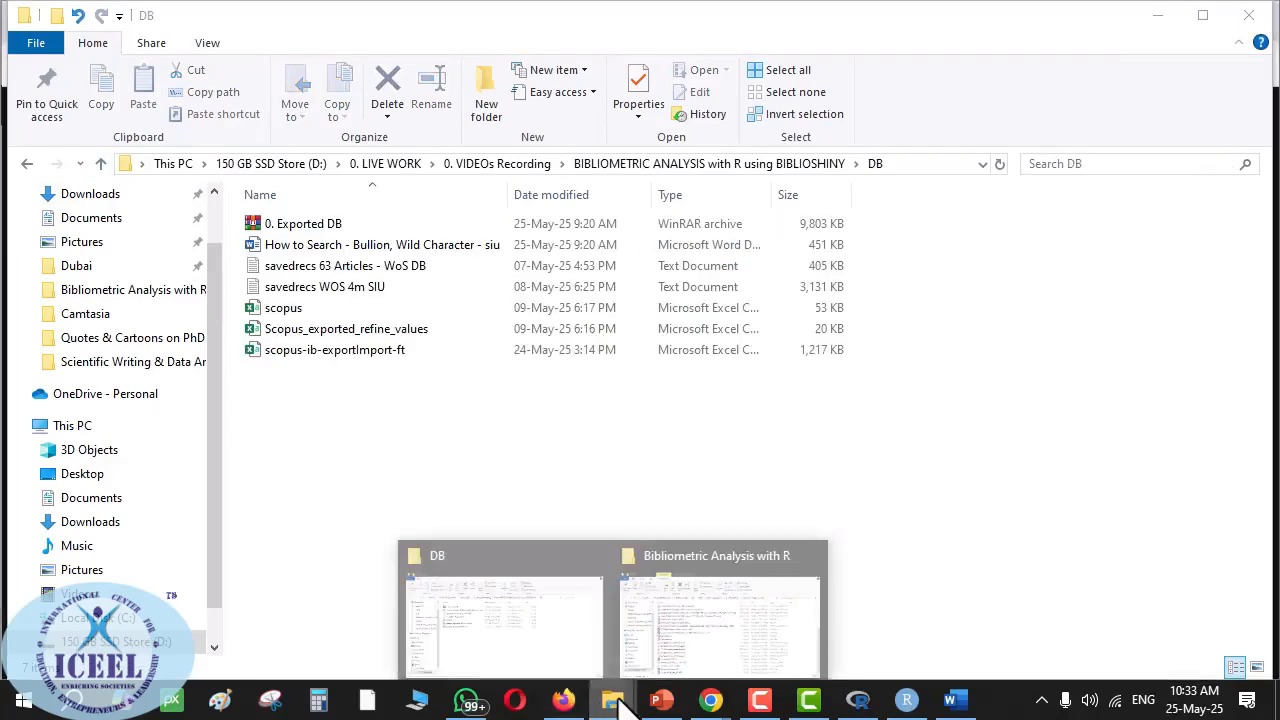
{"action": "left_click", "coordinate": [715, 640]}
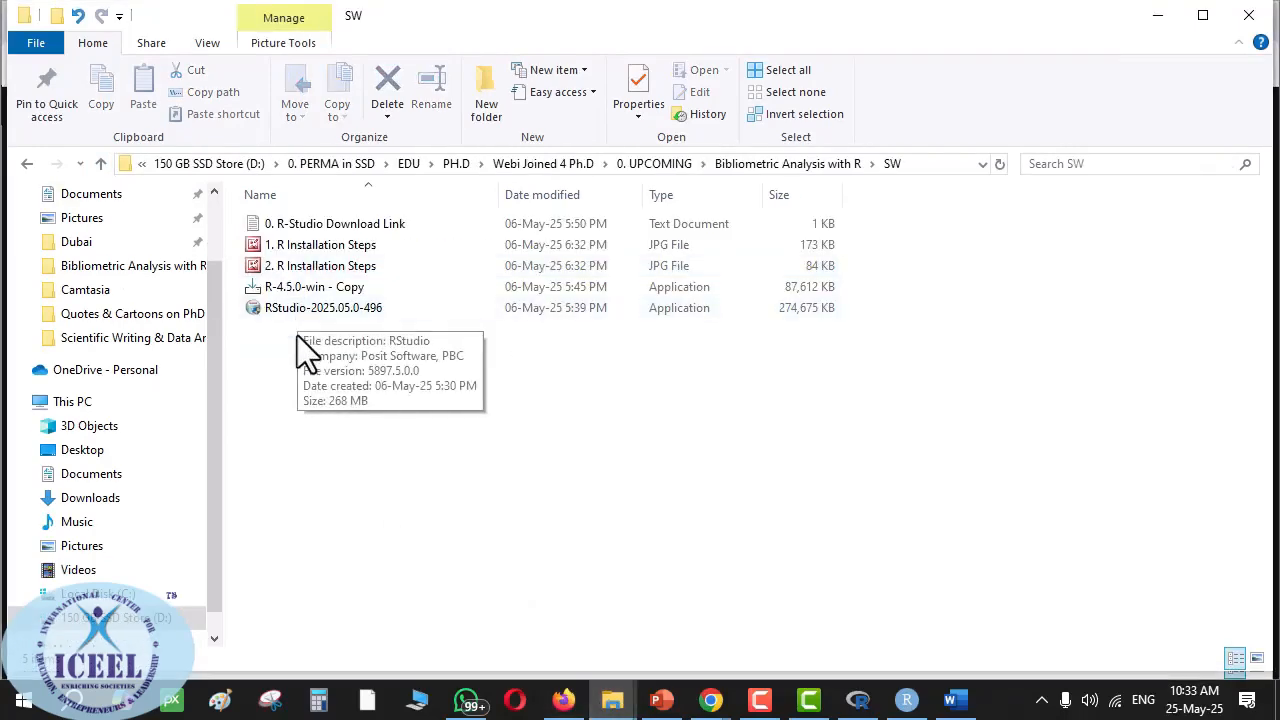
{"action": "key", "text": "alt+Tab"}
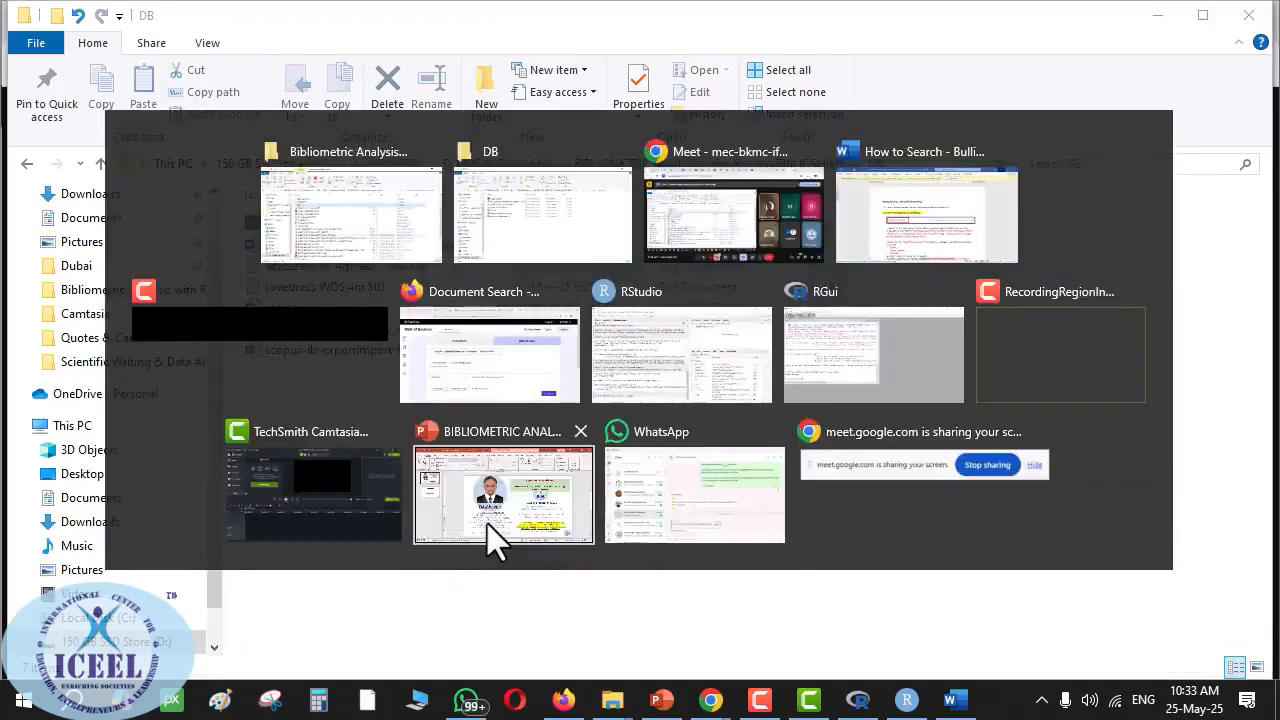
{"action": "left_click", "coordinate": [486, 529]}
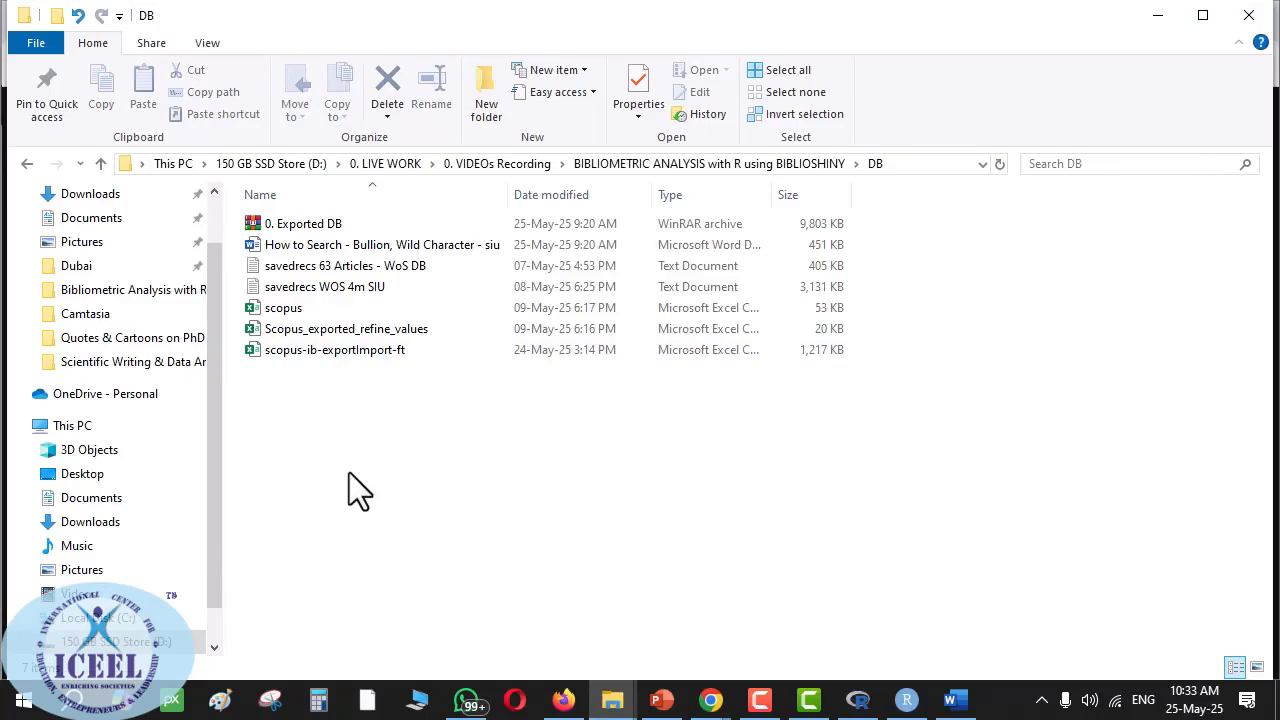
- Extract the "0. Exported DB" WinRAR archive directly into the DB folder
{"action": "left_click", "coordinate": [287, 223]}
{"action": "right_click", "coordinate": [287, 223]}
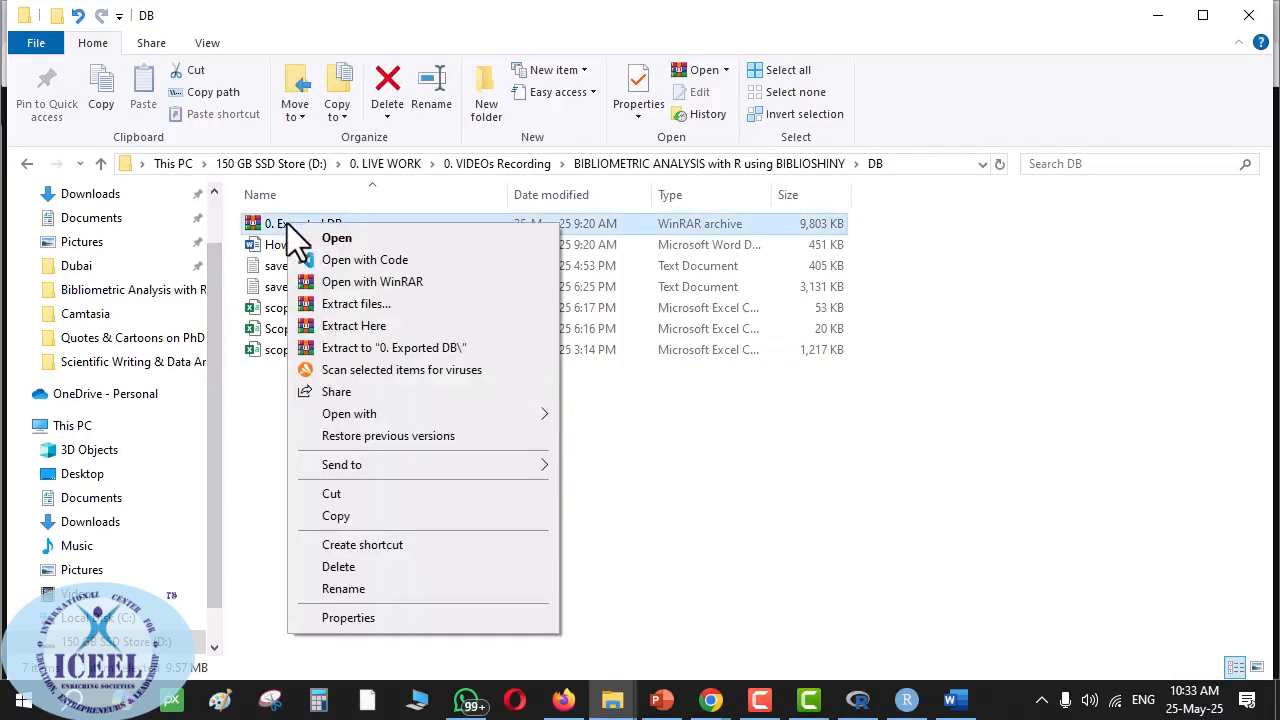
{"action": "left_click", "coordinate": [391, 324]}
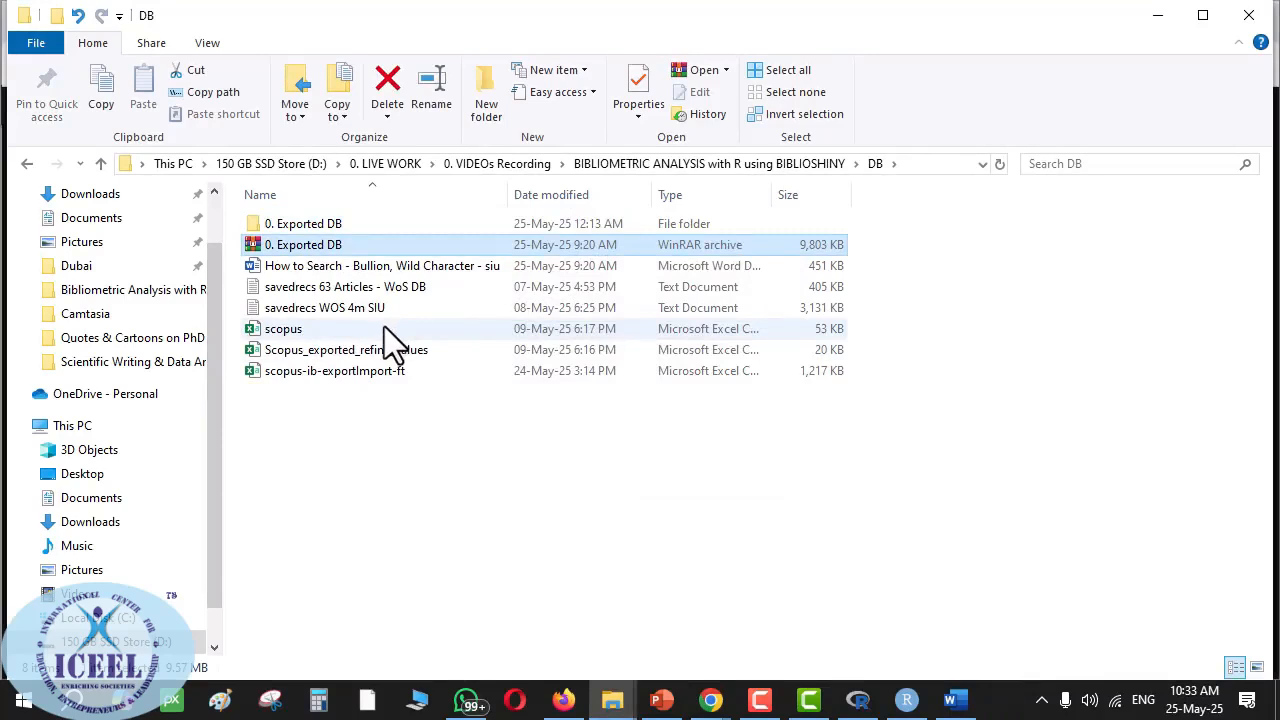
- Open the "0. KWs 4 my Research Papres searching" Excel workbook from the extracted 0. Exported DB folder
{"action": "double_click", "coordinate": [303, 223]}
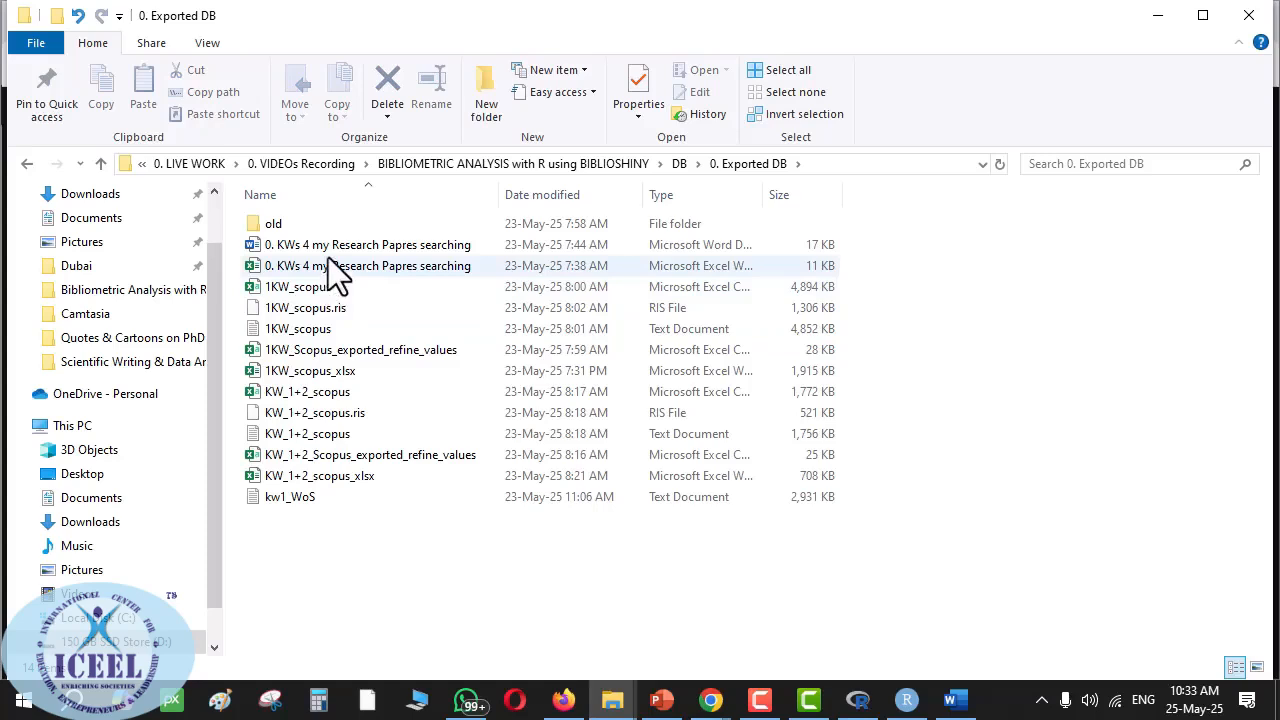
{"action": "double_click", "coordinate": [320, 268]}
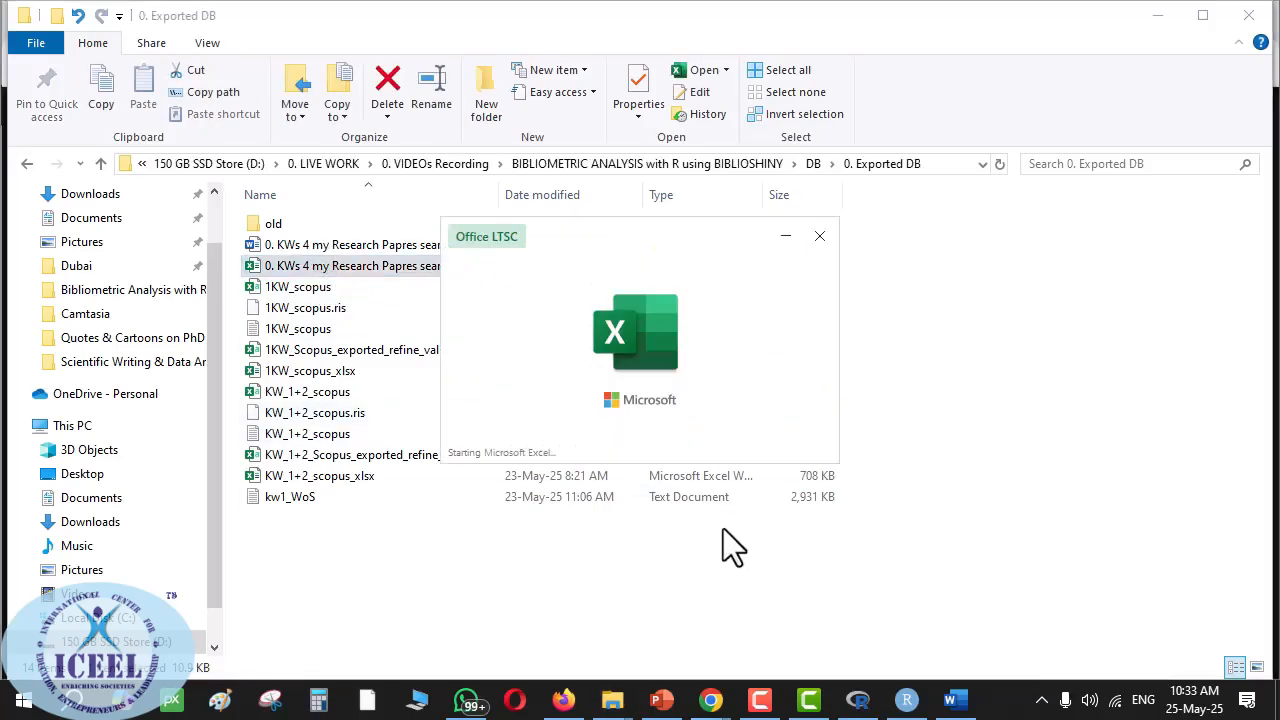
{"action": "mouse_move", "coordinate": [1004, 700]}
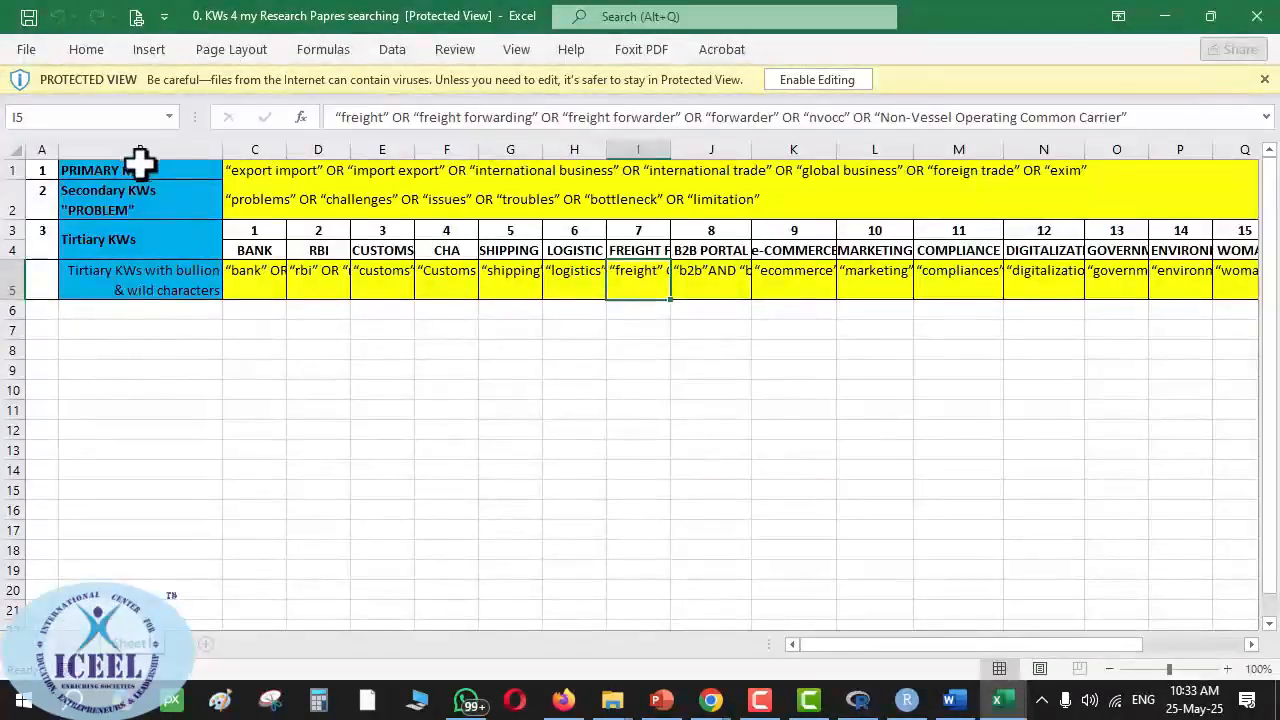
- Examine the primary keyword string and the tertiary keywords heading, including the BANK keyword string in C5
{"action": "left_click", "coordinate": [175, 170]}
{"action": "left_click", "coordinate": [244, 175]}
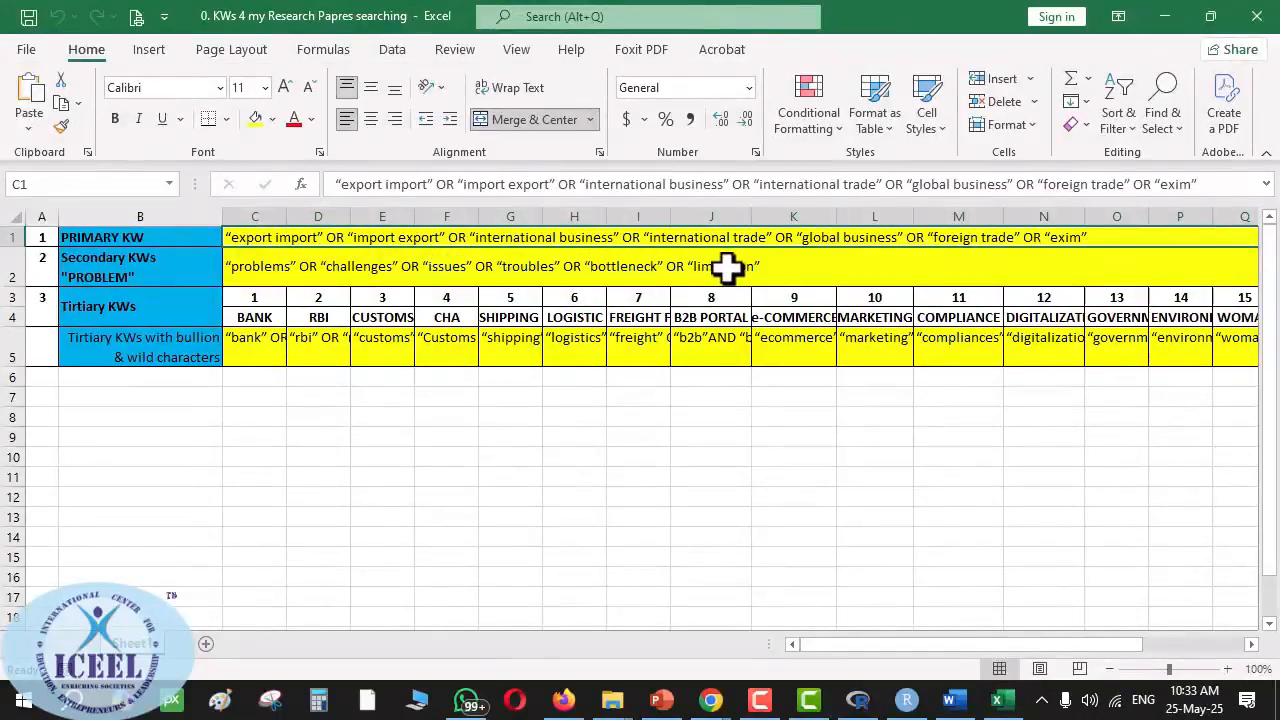
{"action": "left_click", "coordinate": [117, 306]}
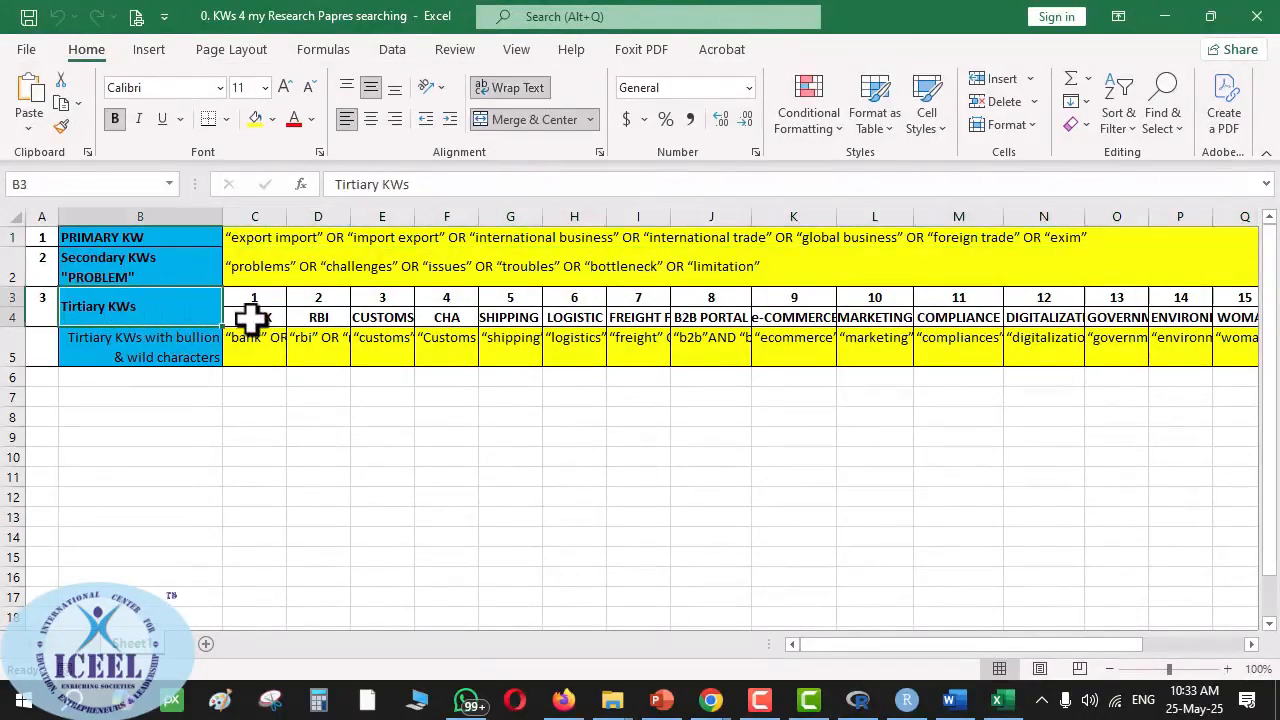
{"action": "left_click", "coordinate": [252, 315]}
{"action": "left_click", "coordinate": [251, 341]}
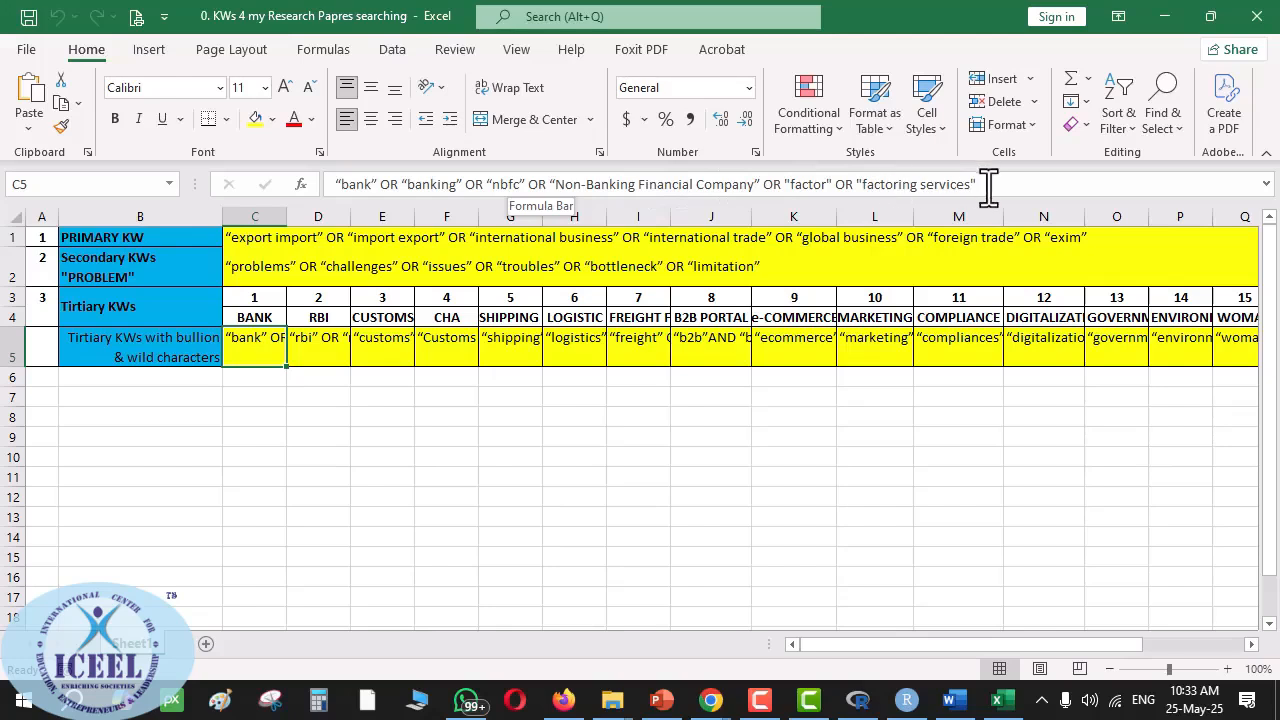
- Examine the tertiary keyword strings for RBI and CUSTOMS and return to the primary keyword string in C1
{"action": "left_click", "coordinate": [322, 340]}
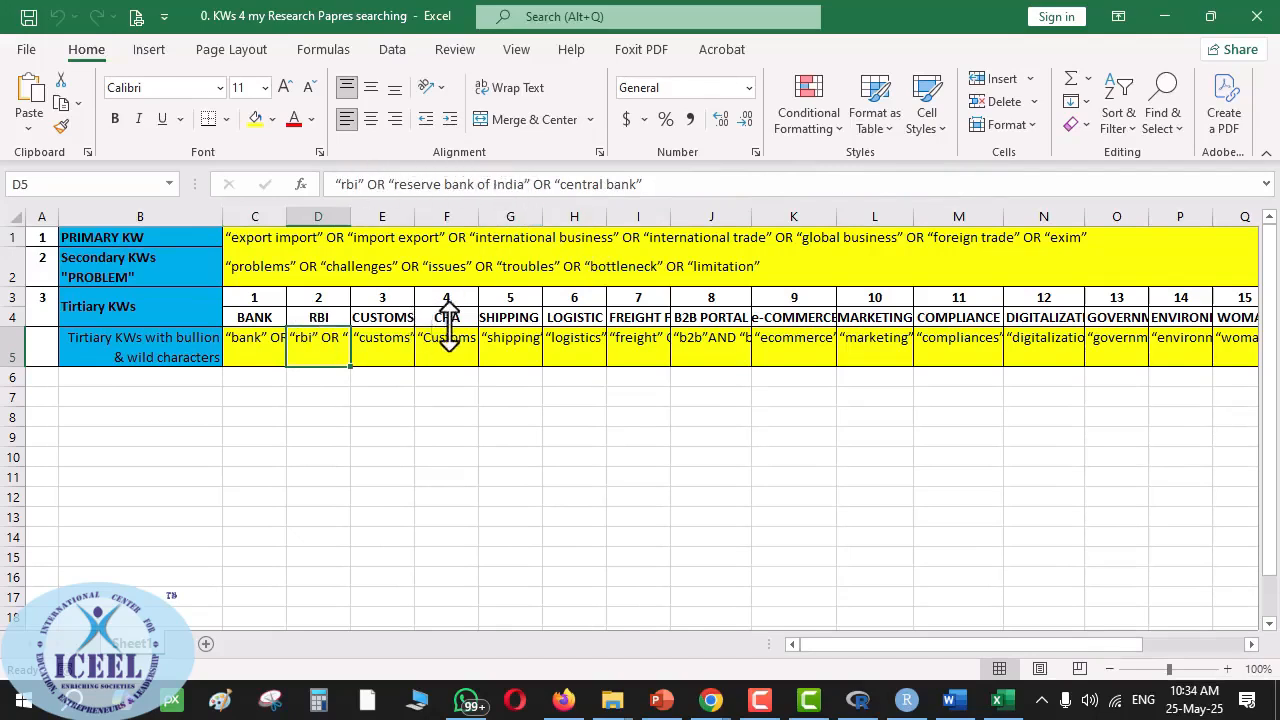
{"action": "left_click", "coordinate": [444, 316]}
{"action": "left_click", "coordinate": [389, 317]}
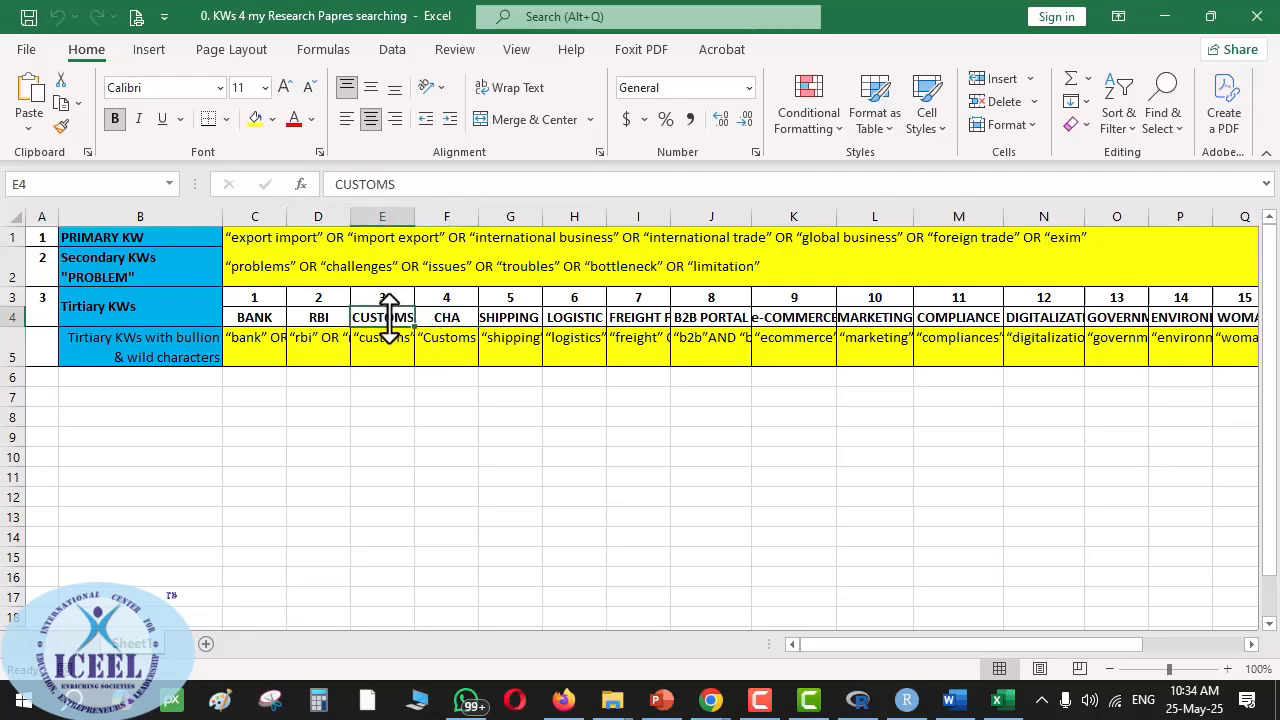
{"action": "left_click", "coordinate": [389, 340]}
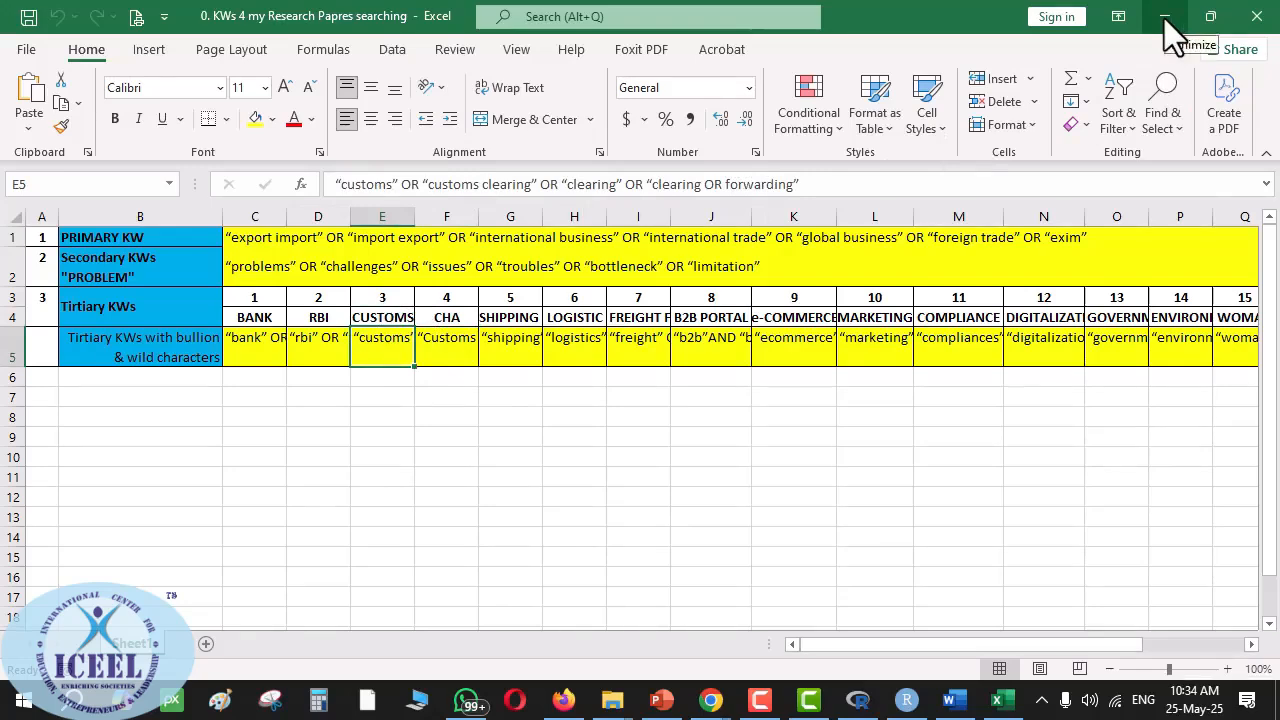
{"action": "left_click", "coordinate": [251, 238]}
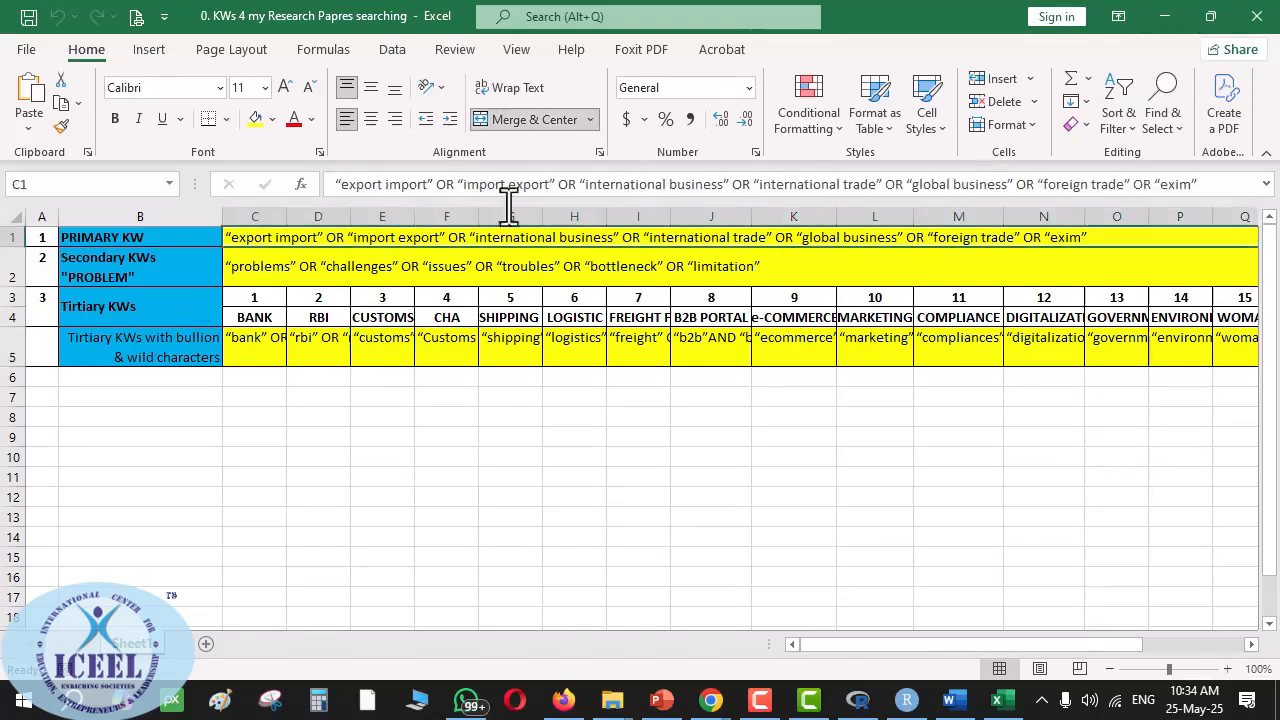
- Minimize the keyword workbook and switch to the Scopus document search page in Firefox
{"action": "left_click", "coordinate": [1166, 17]}
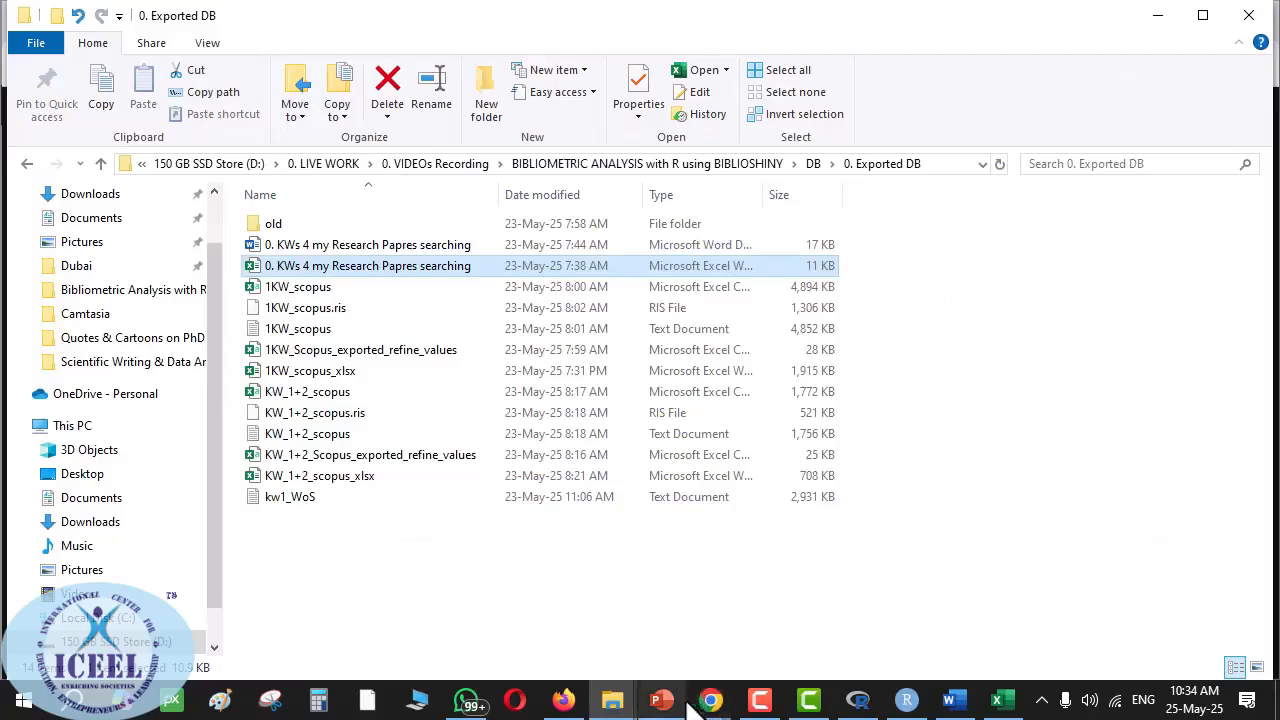
{"action": "left_click", "coordinate": [565, 700]}
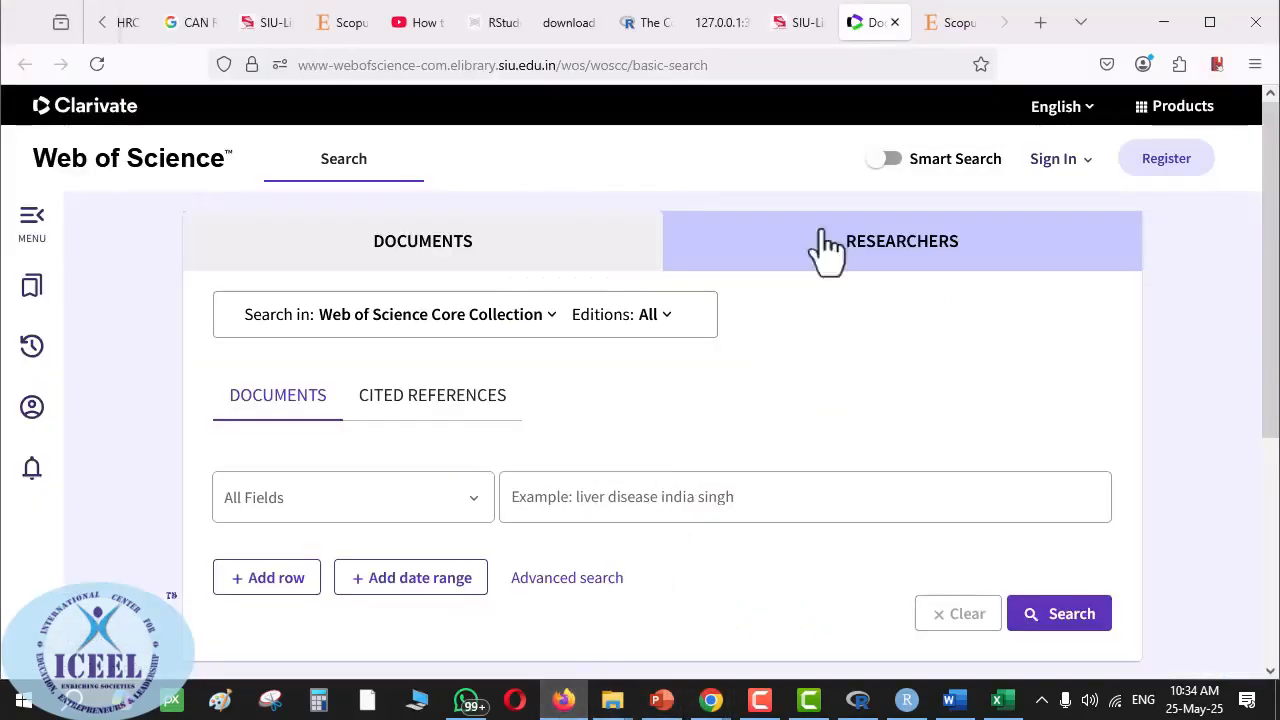
{"action": "left_click", "coordinate": [948, 31]}
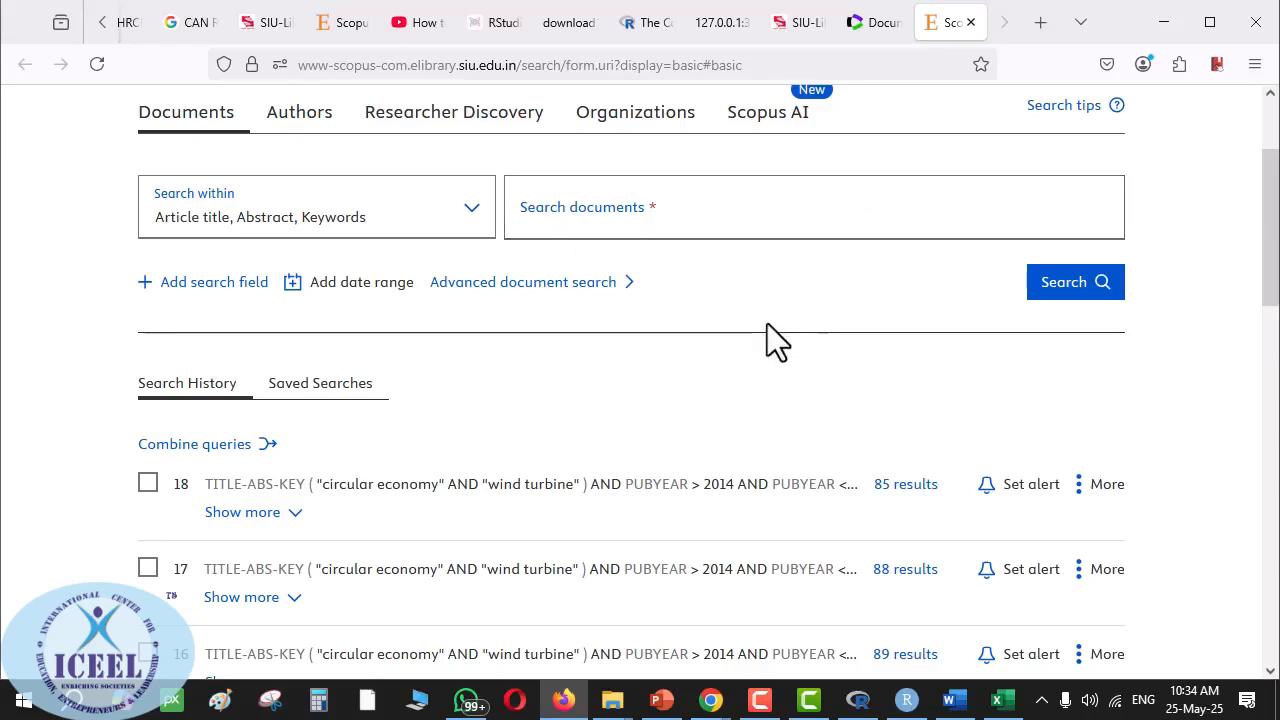
- Enter a document query joining quoted export import and international business phrases with AND, followed by another AND and an empty quoted phrase
{"action": "left_click", "coordinate": [666, 222]}
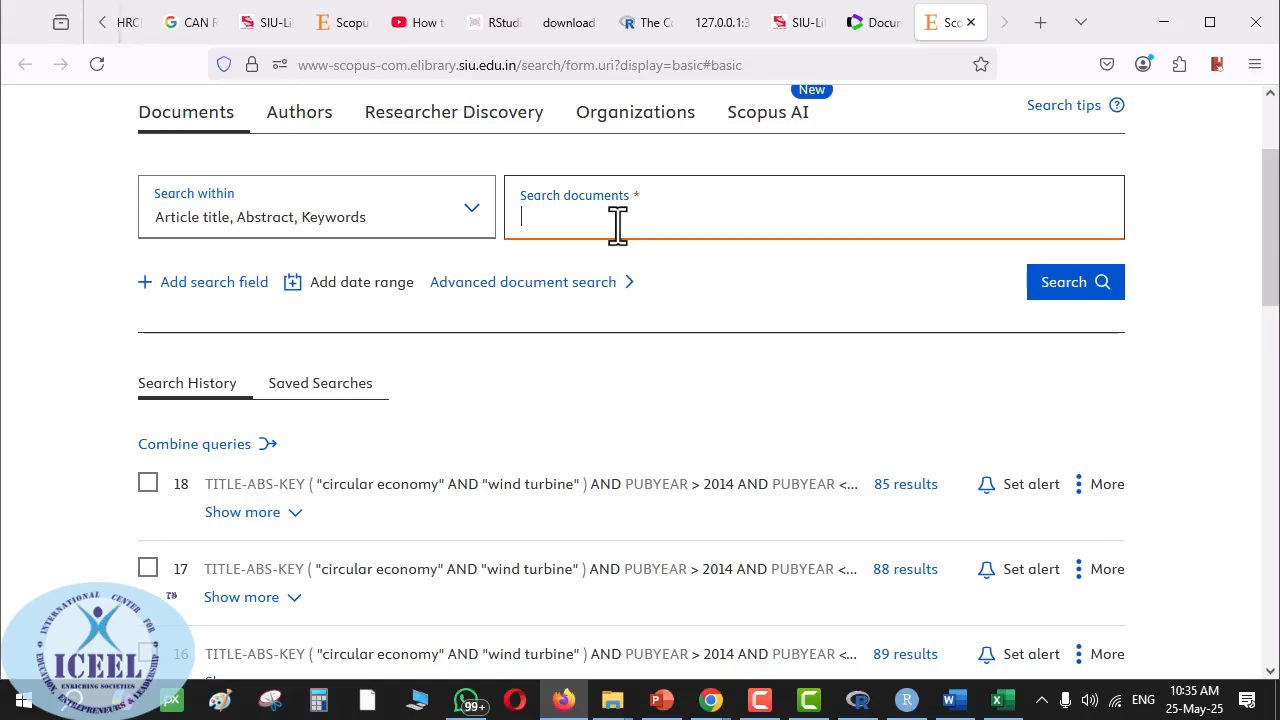
{"action": "type", "text": "\"\"A"}
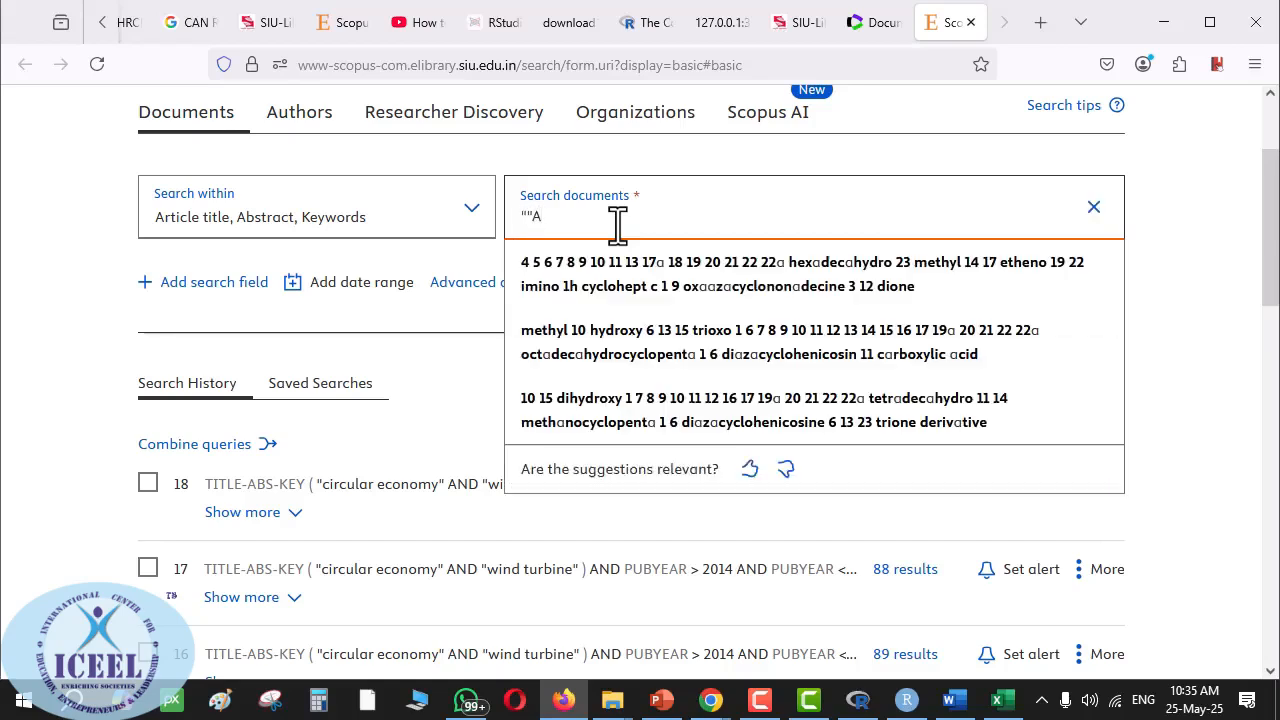
{"action": "type", "text": "ND"}
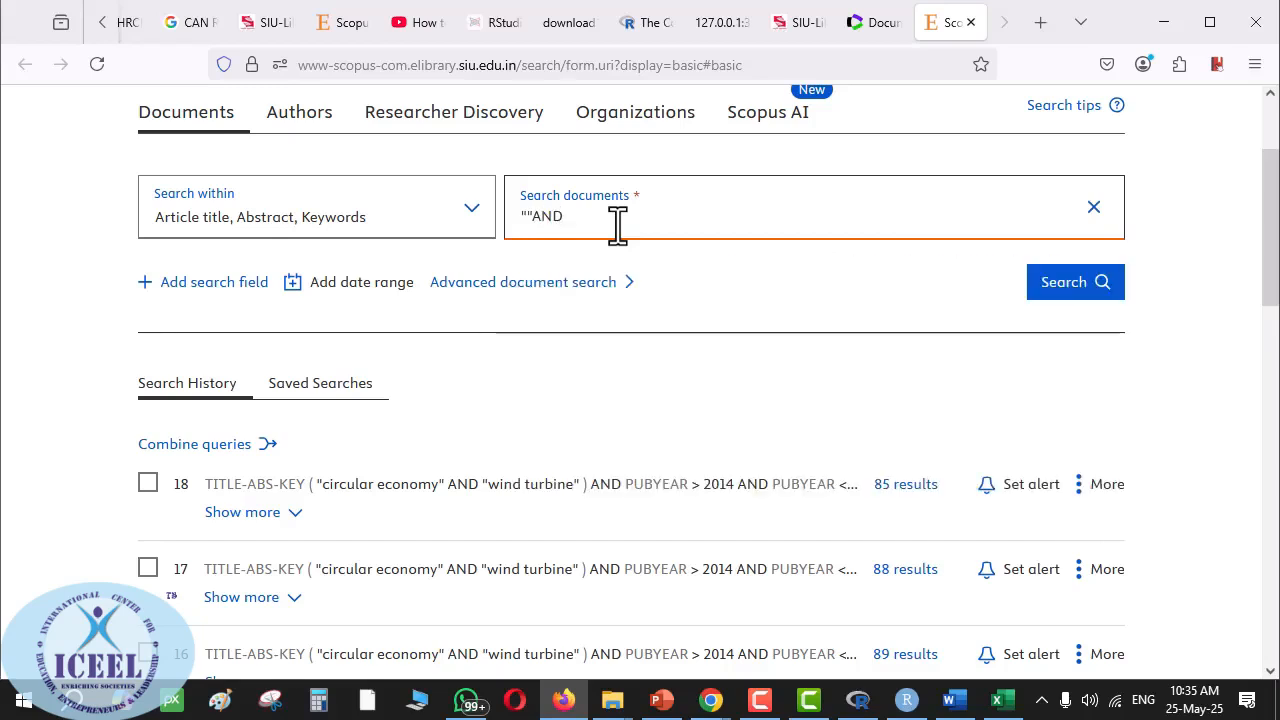
{"action": "key", "text": "Home"}
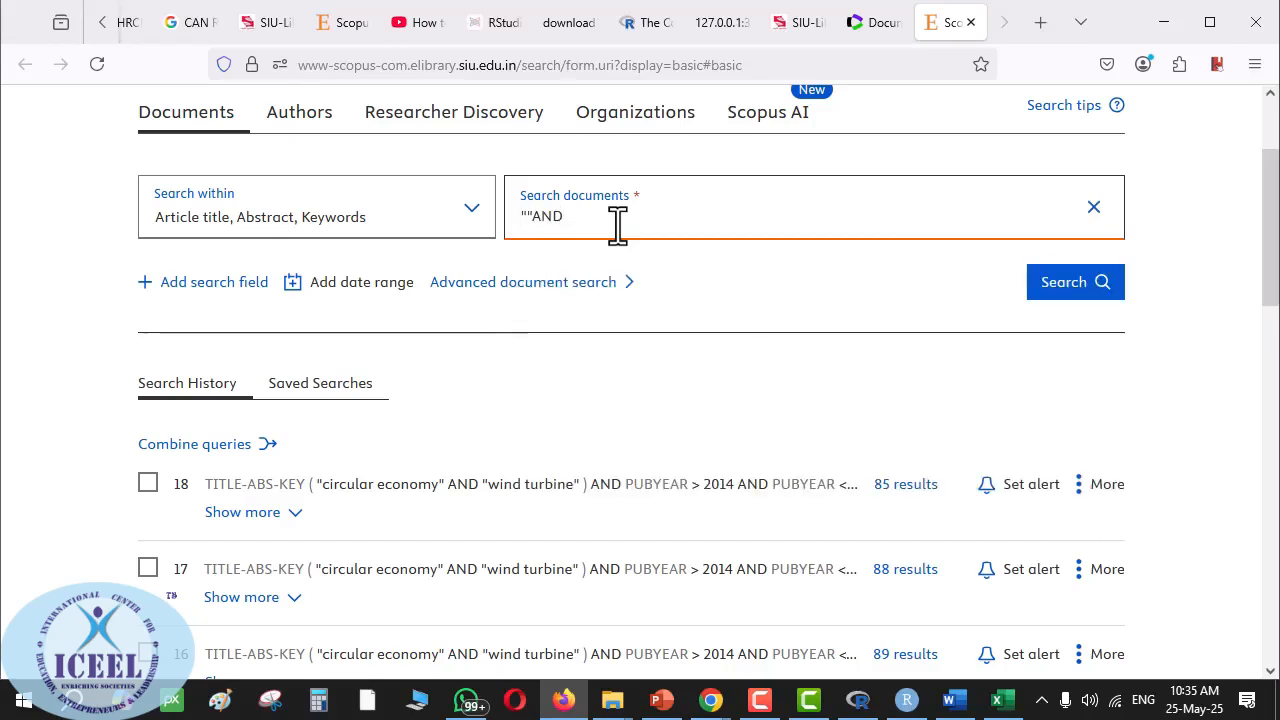
{"action": "key", "text": "Left"}
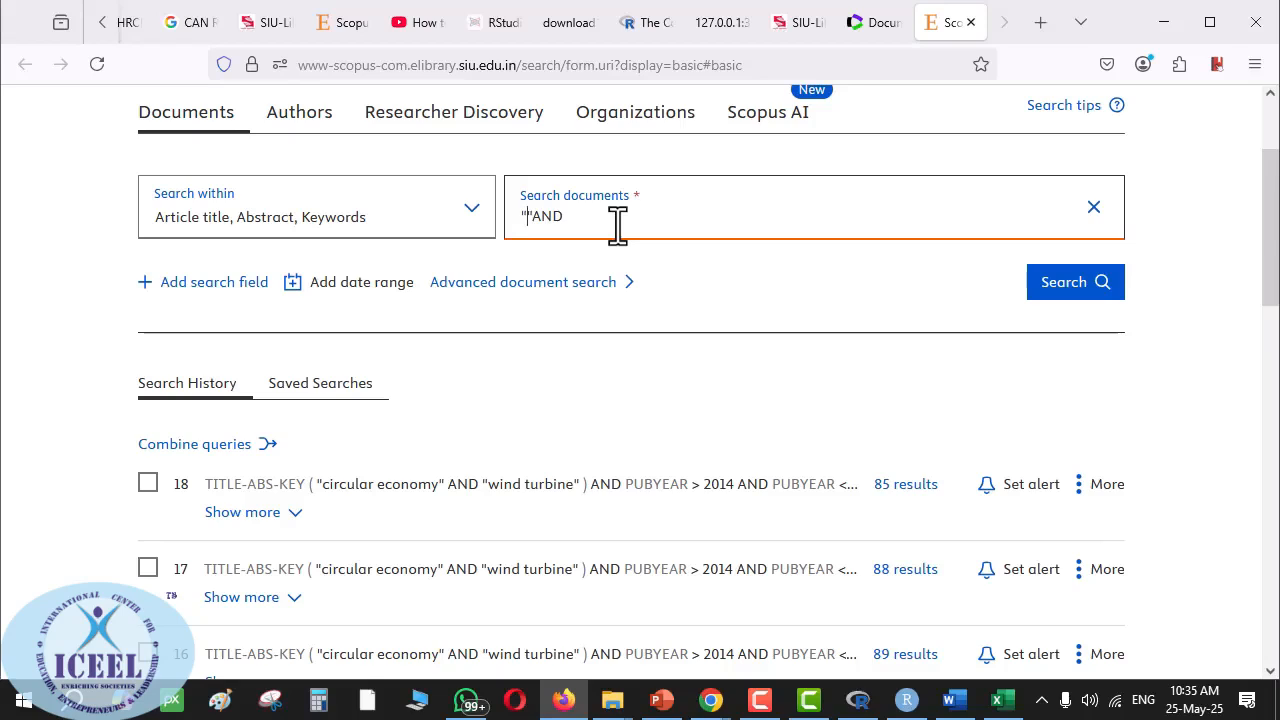
{"action": "type", "text": "\"expr"}
{"action": "key", "text": "BackSpace"}
{"action": "type", "text": "ort import"}
{"action": "key", "text": "Left"}
{"action": "key", "text": "BackSpace"}
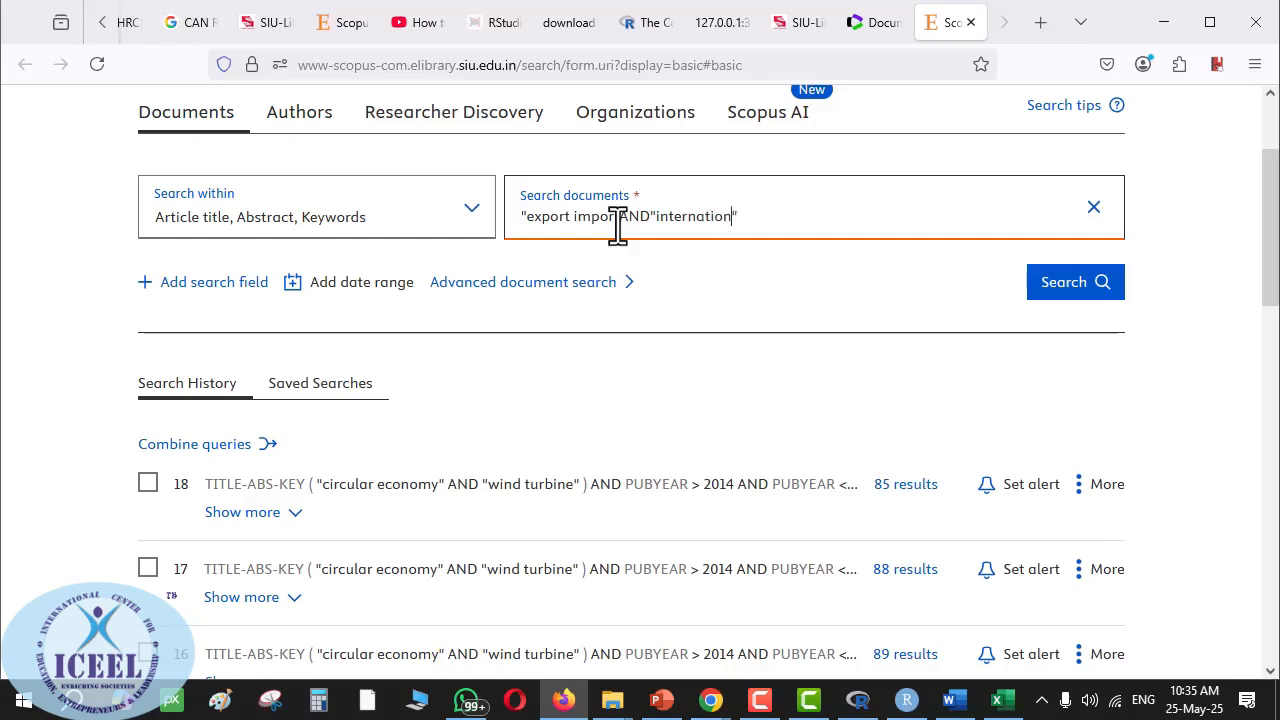
{"action": "type", "text": "al business"}
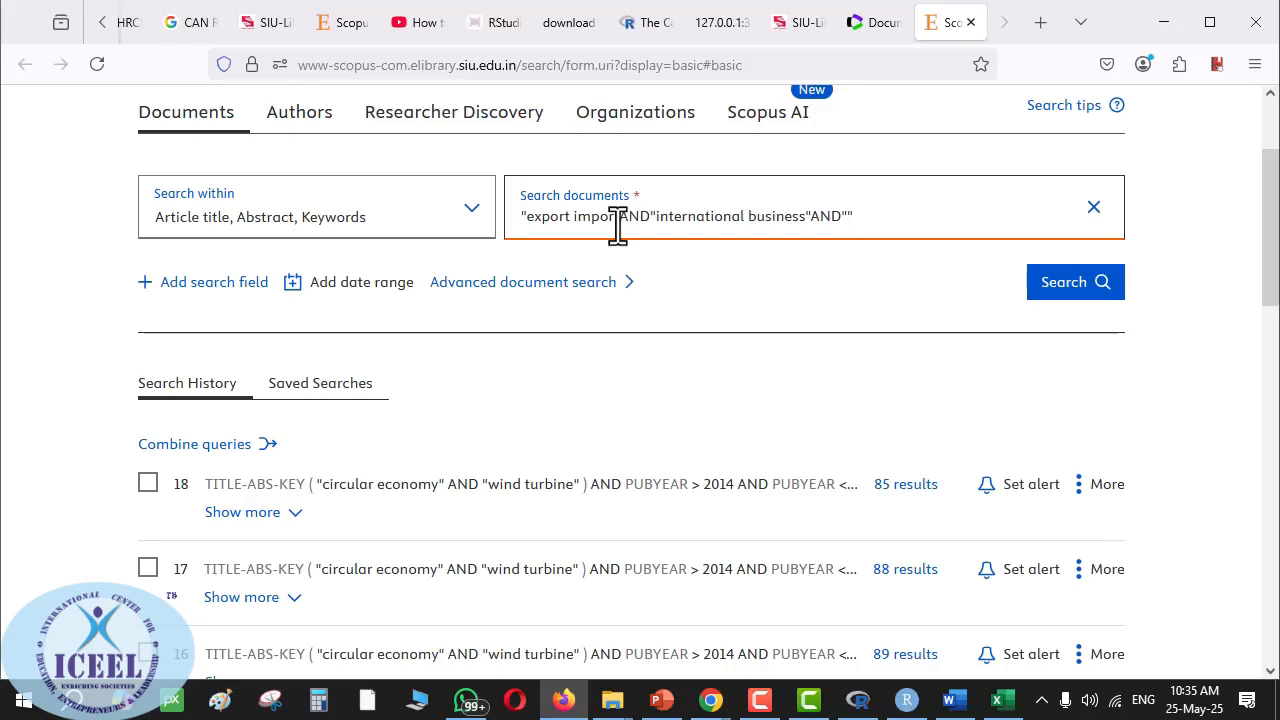
{"action": "left_click", "coordinate": [1040, 292]}
- Correct the query's first phrase to "export import" and highlight the export import and international business phrases in turn
{"action": "left_click_drag", "start_coordinate": [526, 224], "coordinate": [612, 224]}
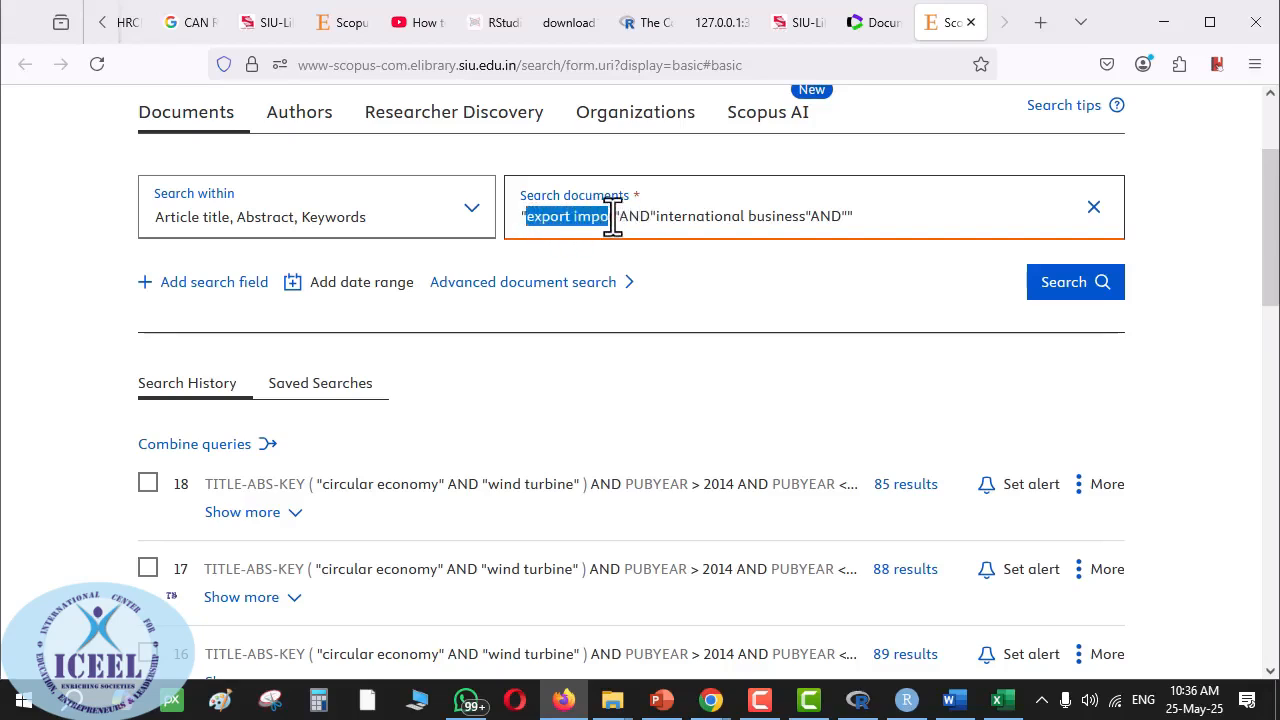
{"action": "left_click", "coordinate": [616, 217]}
{"action": "type", "text": "T"}
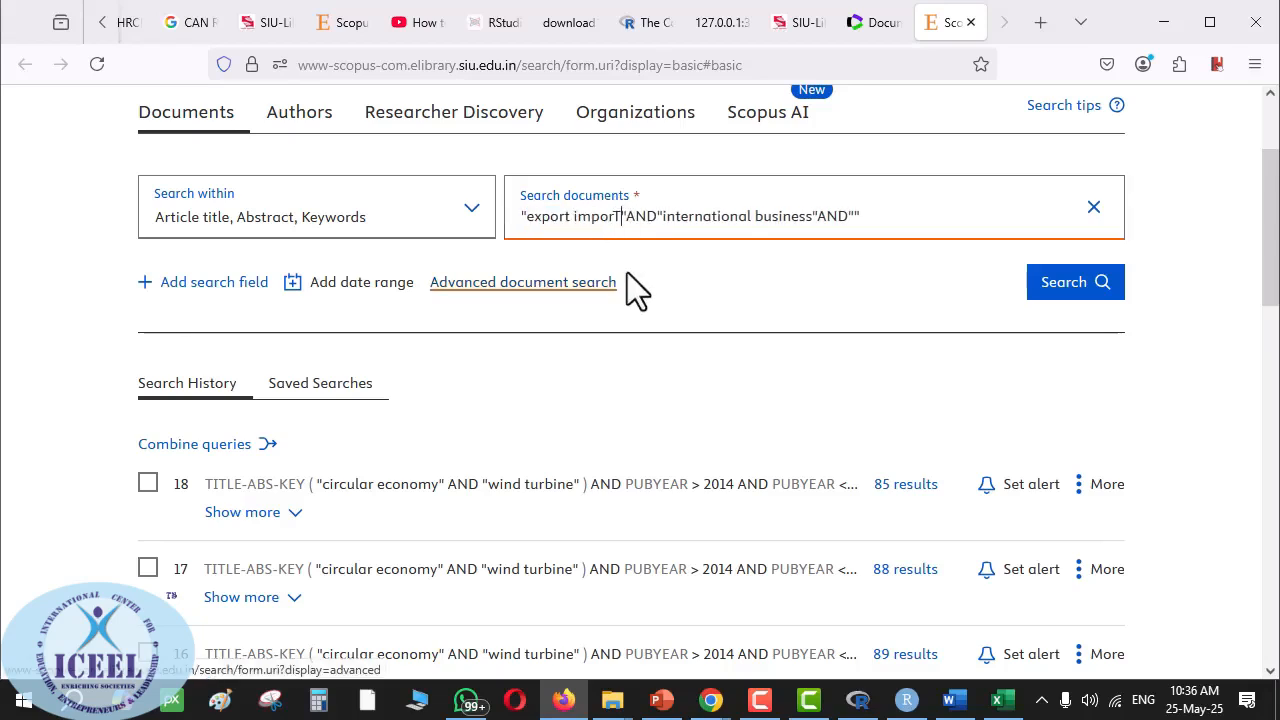
{"action": "key", "text": "BackSpace"}
{"action": "type", "text": "t"}
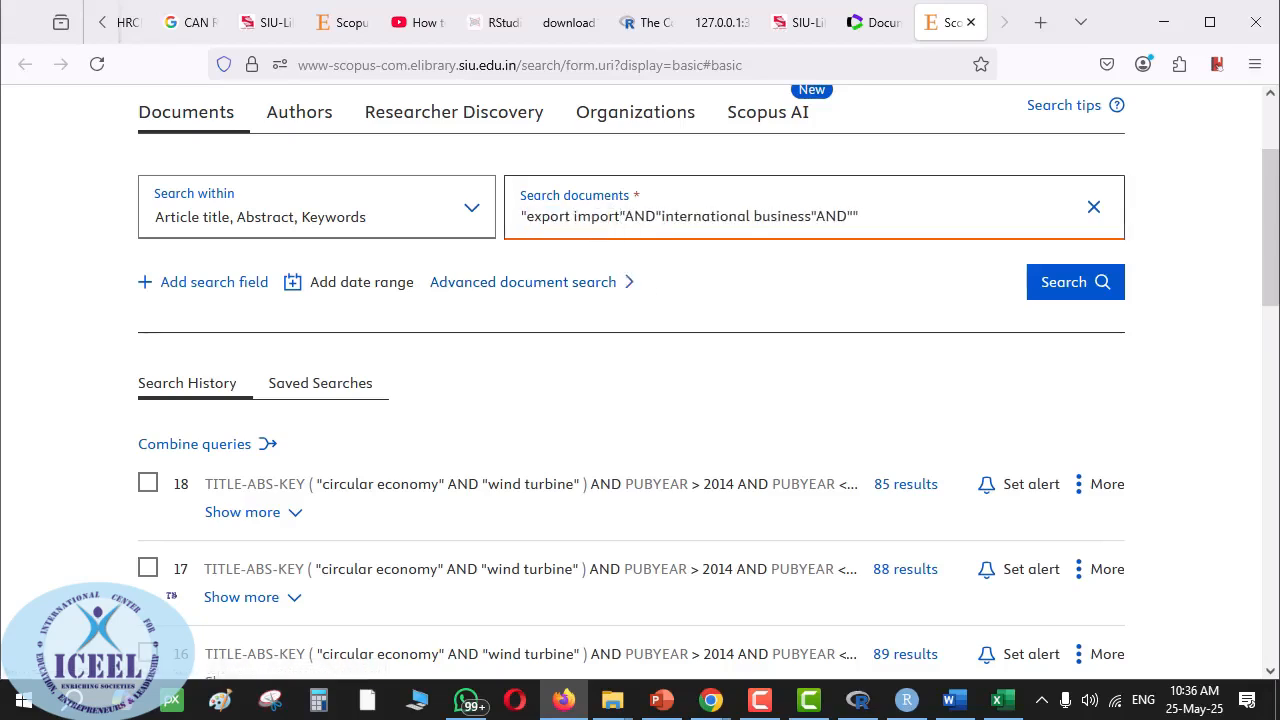
{"action": "left_click_drag", "start_coordinate": [522, 212], "coordinate": [627, 222]}
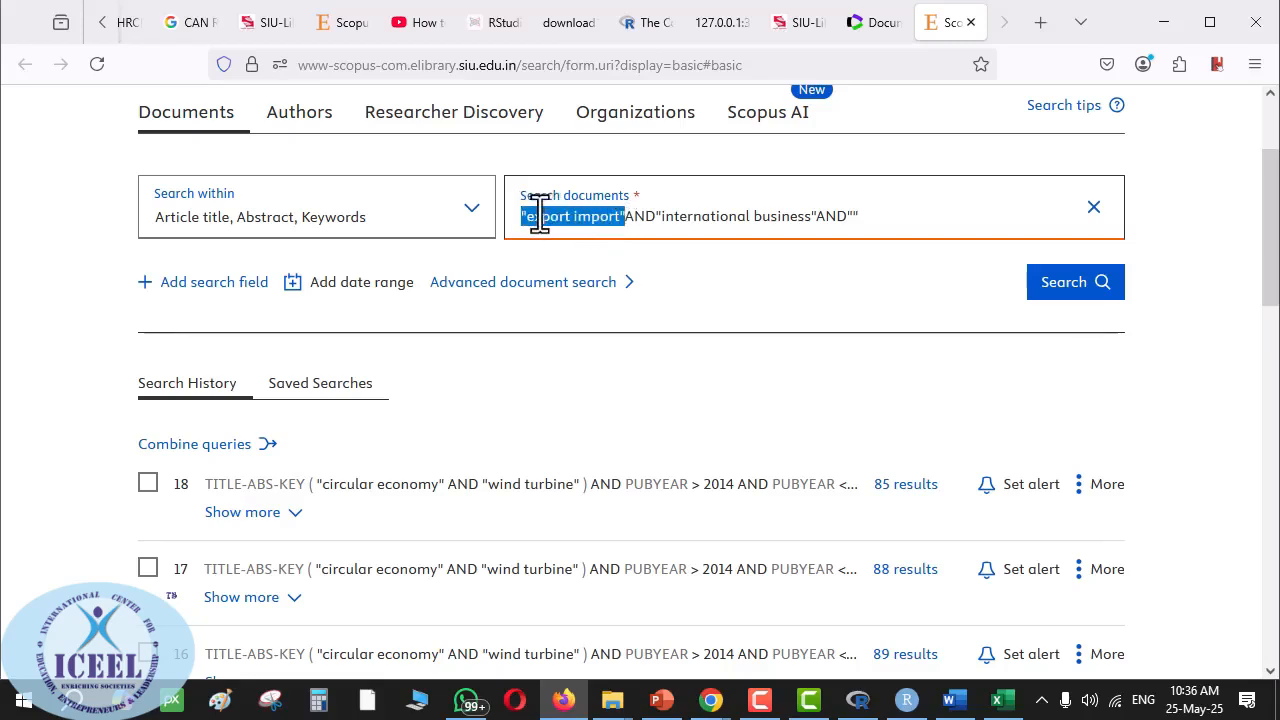
{"action": "left_click_drag", "start_coordinate": [662, 220], "coordinate": [810, 218]}
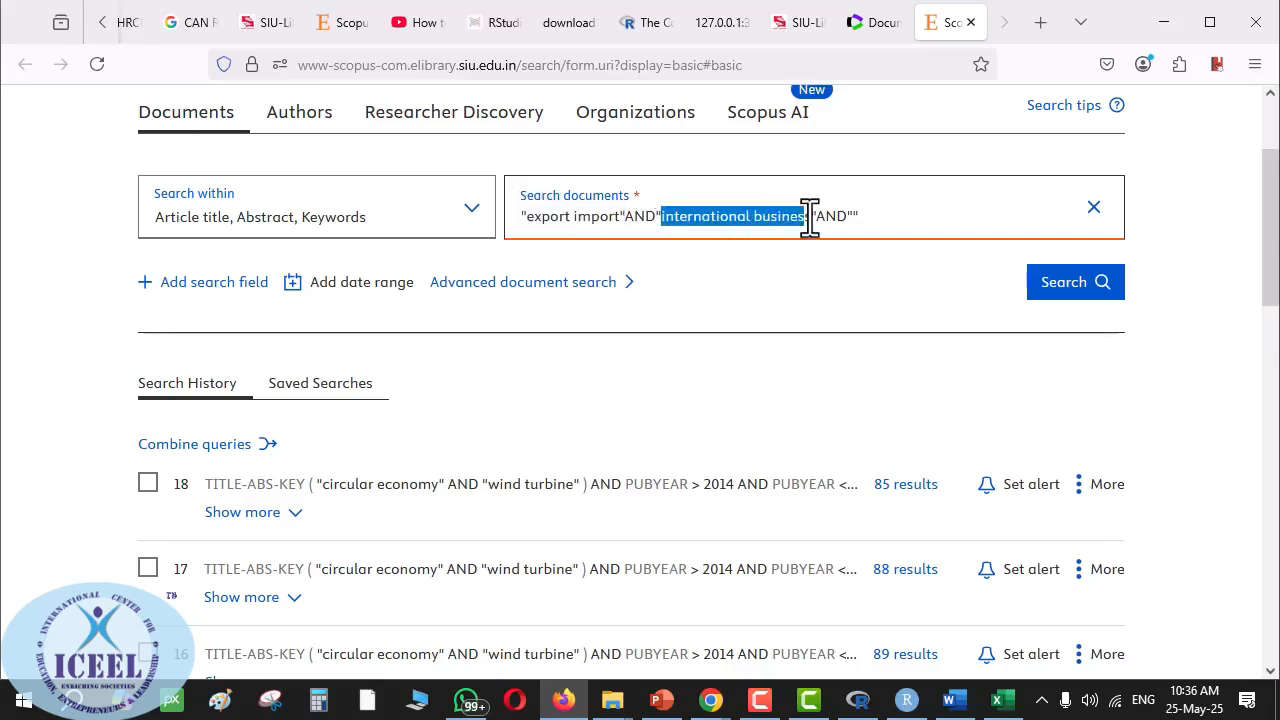
{"action": "left_click", "coordinate": [662, 218]}
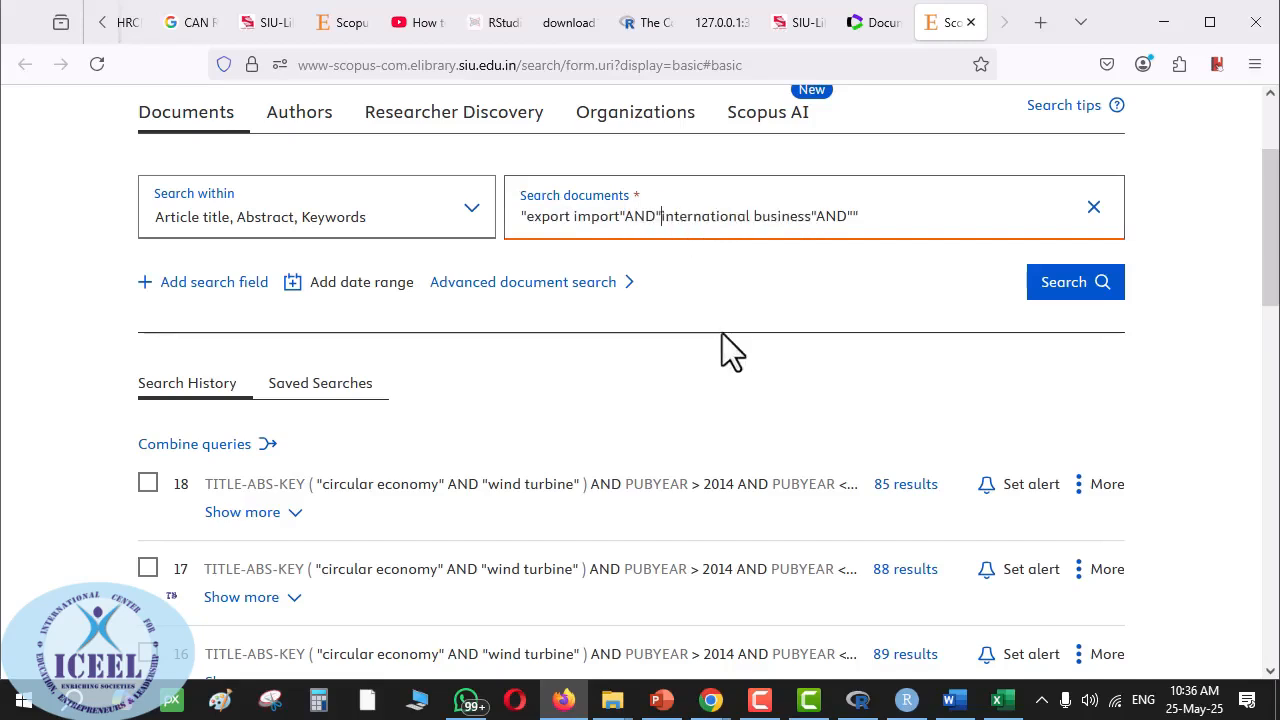
{"action": "double_click", "coordinate": [680, 217]}
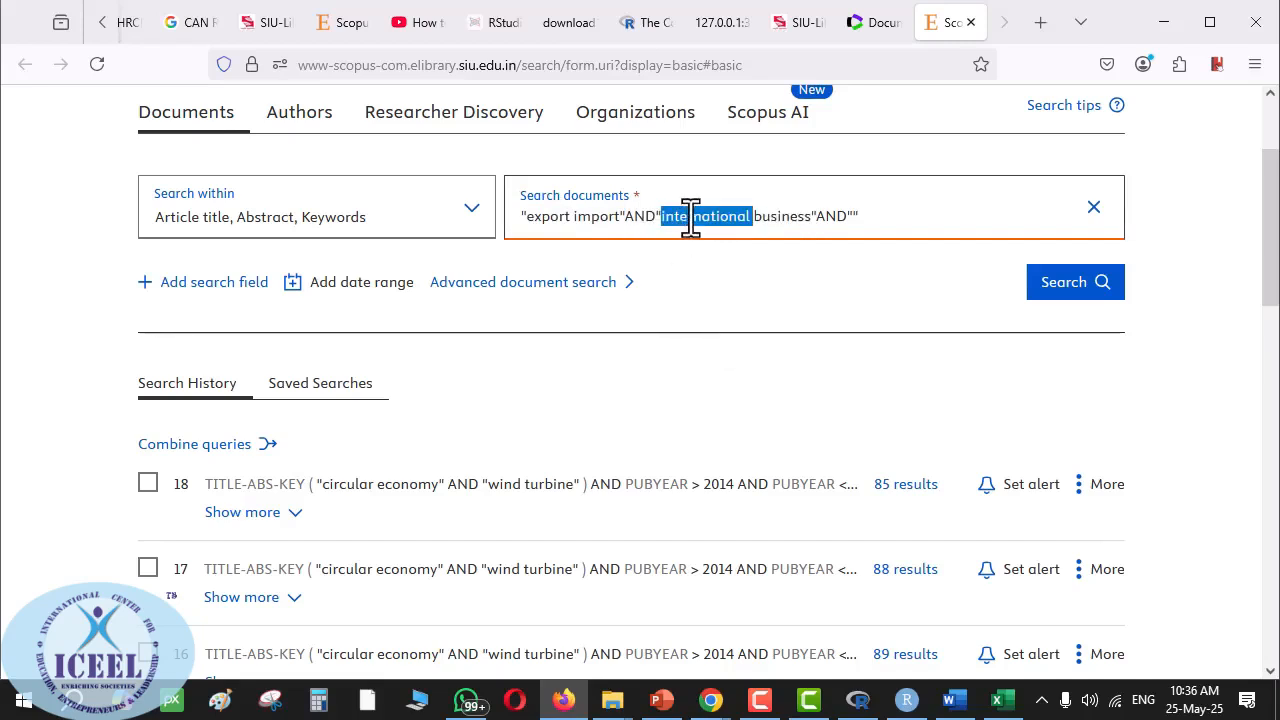
{"action": "double_click", "coordinate": [781, 217]}
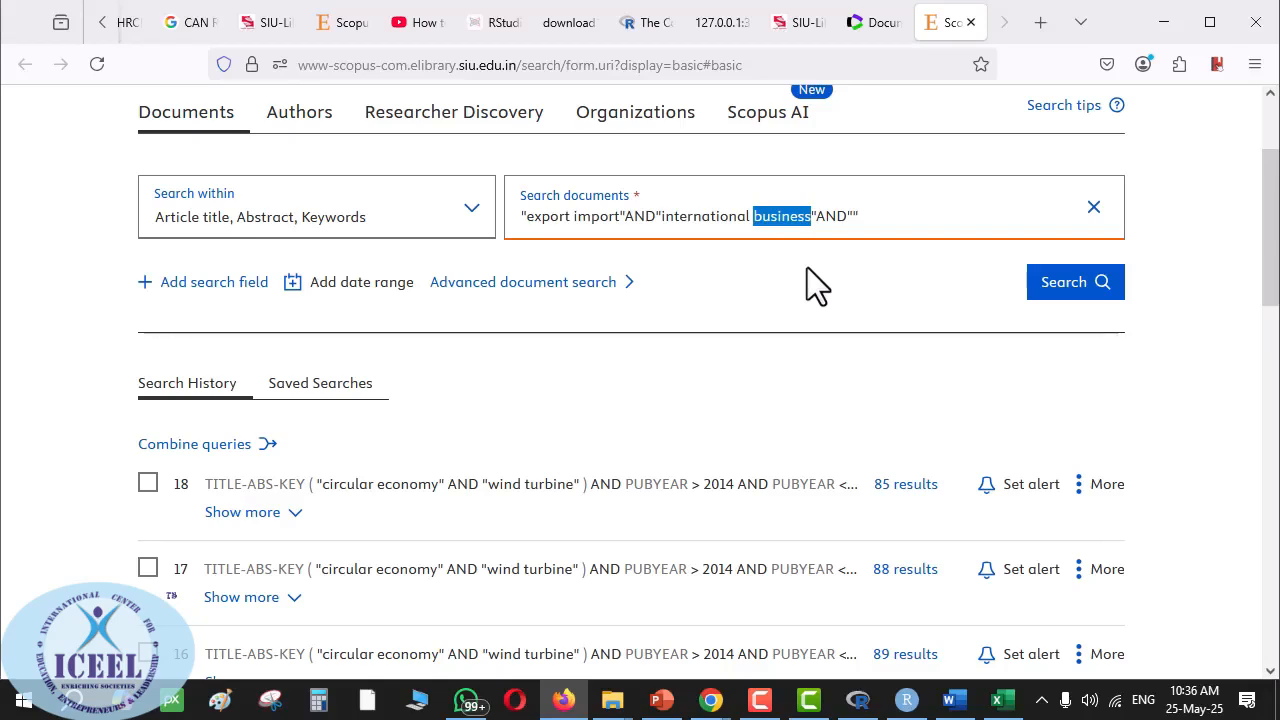
{"action": "double_click", "coordinate": [833, 218]}
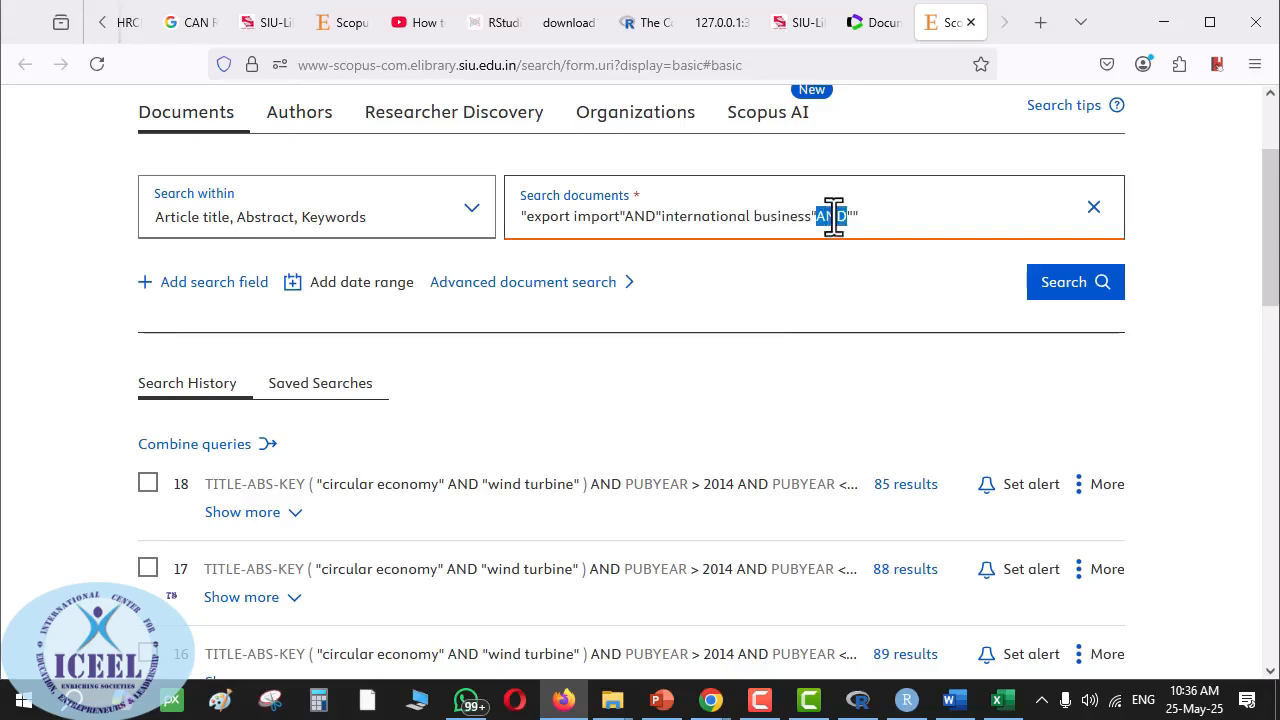
{"action": "left_click", "coordinate": [912, 216]}
{"action": "left_click_drag", "start_coordinate": [526, 218], "coordinate": [778, 218]}
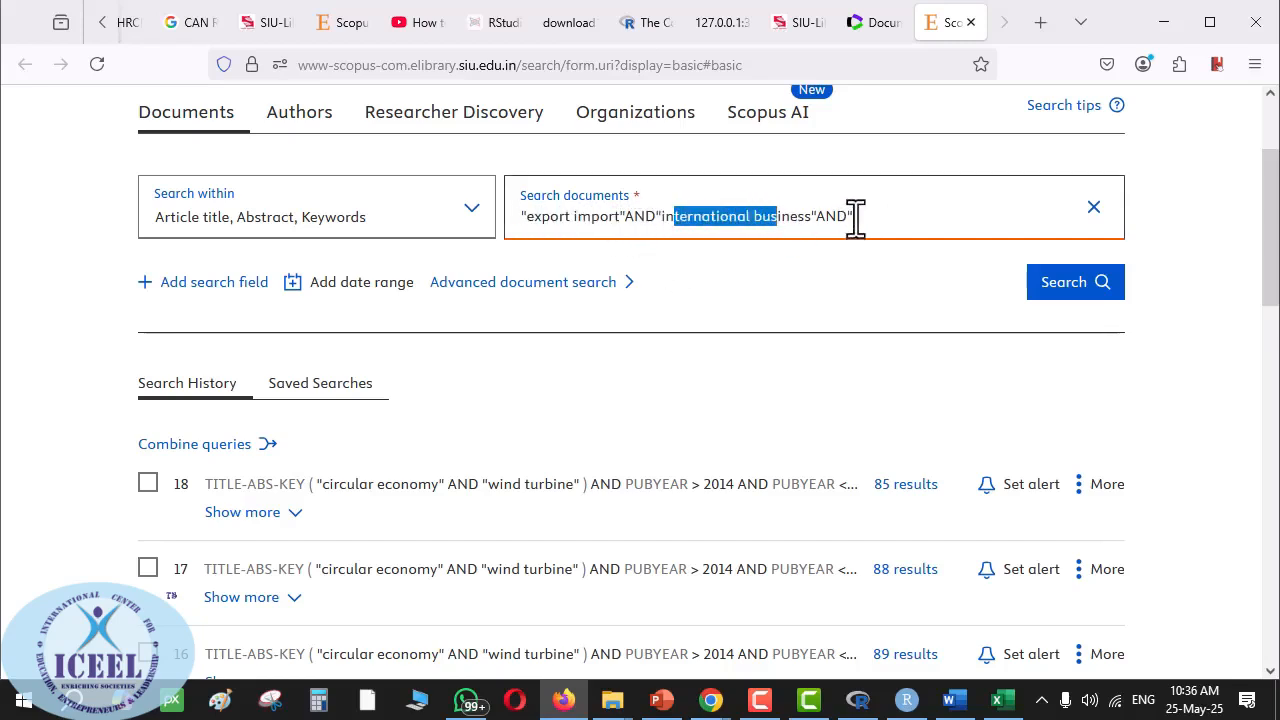
- Enter foreing trade between the empty quotation marks at the end of the document search query
{"action": "left_click", "coordinate": [855, 218]}
{"action": "type", "text": "f"}
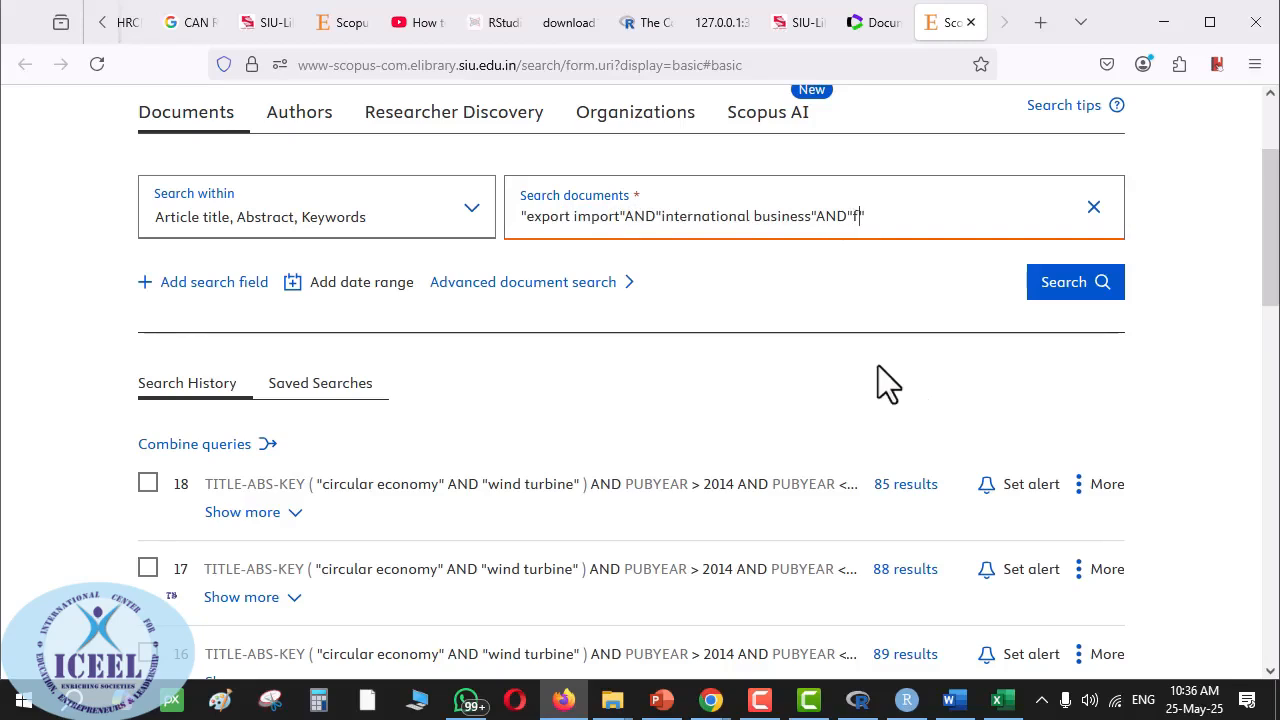
{"action": "type", "text": "oreing t"}
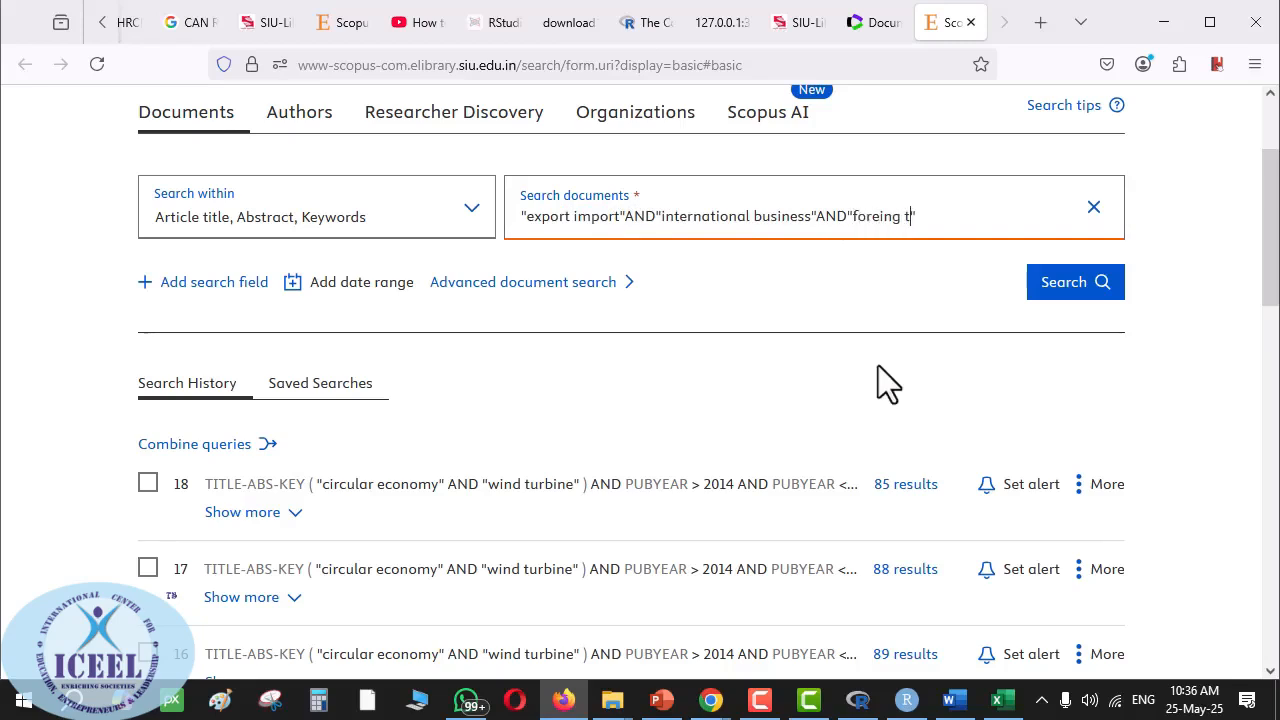
{"action": "type", "text": "rade"}
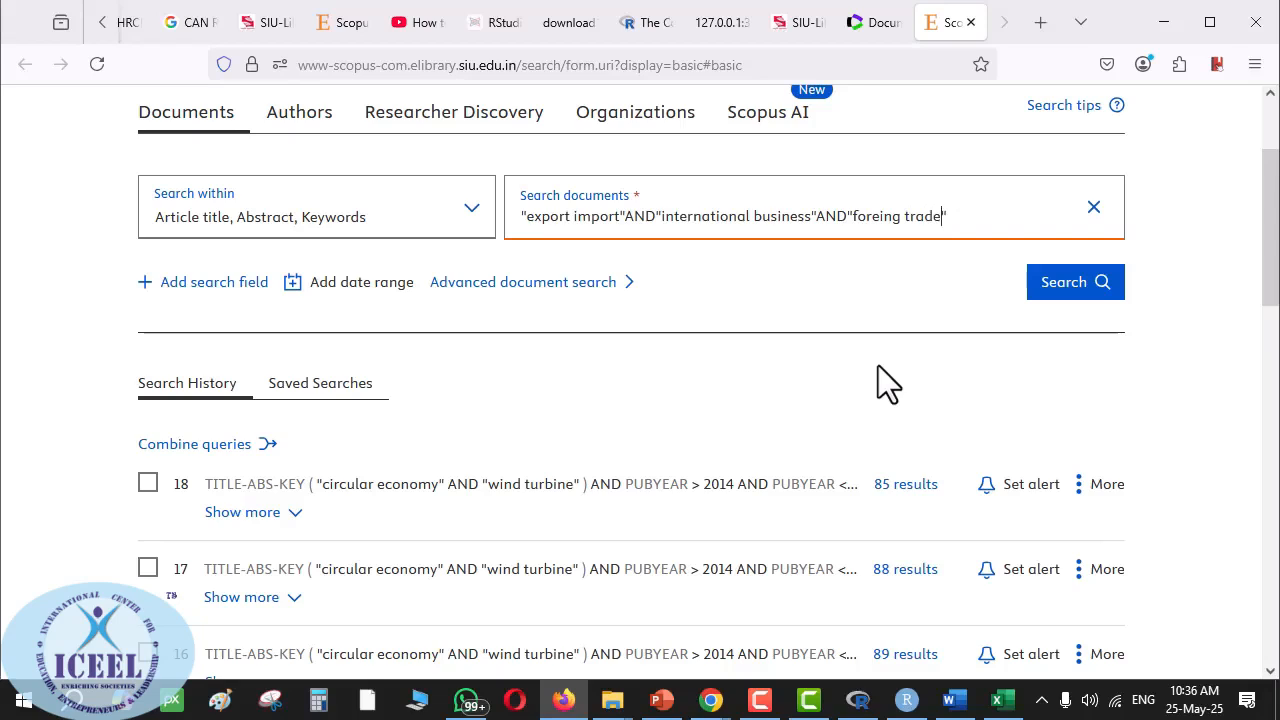
- Append AND"exim" to the search query and select the first AND operator
{"action": "key", "text": "End"}
{"action": "type", "text": "AND"}
{"action": "type", "text": "\"\""}
{"action": "key", "text": "Left"}
{"action": "type", "text": "E"}
{"action": "key", "text": "BackSpace"}
{"action": "type", "text": "exim"}
{"action": "double_click", "coordinate": [640, 216]}
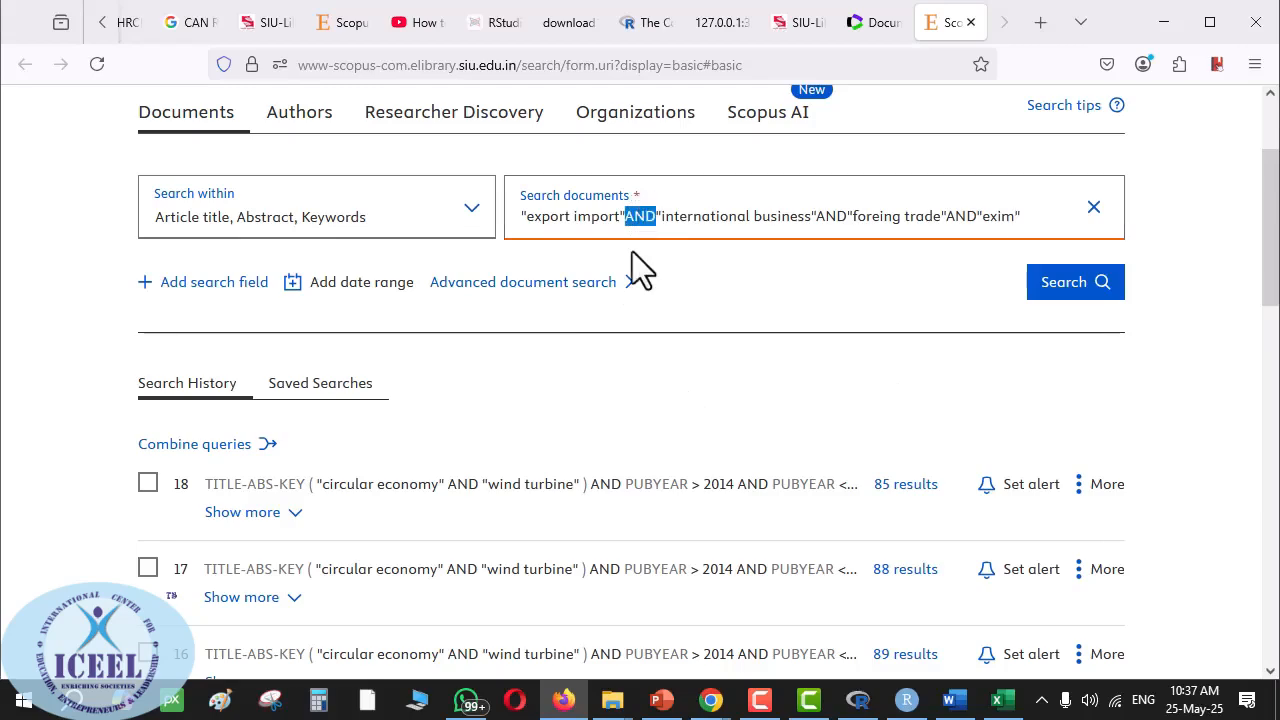
- Switch to the Word document "How to Search - Bullion, Wild Character - siu" and enable editing
{"action": "key", "text": "alt+Tab"}
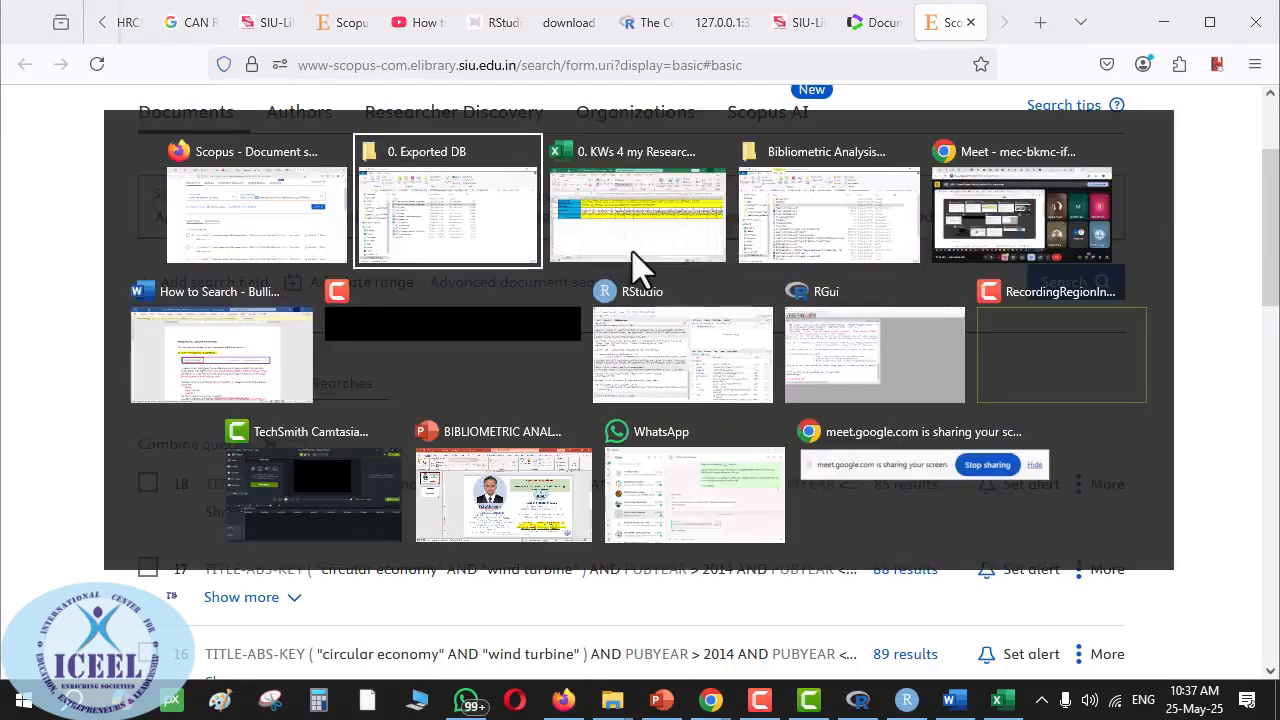
{"action": "left_click", "coordinate": [250, 350]}
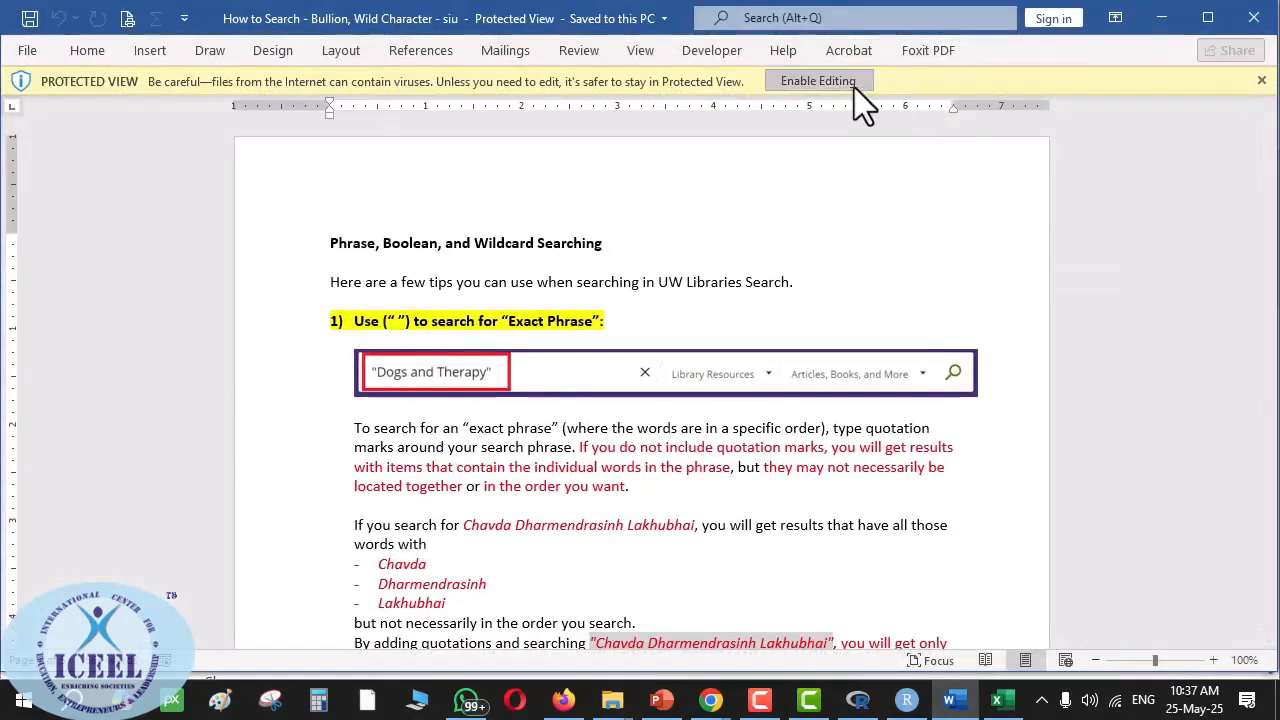
{"action": "left_click", "coordinate": [852, 86]}
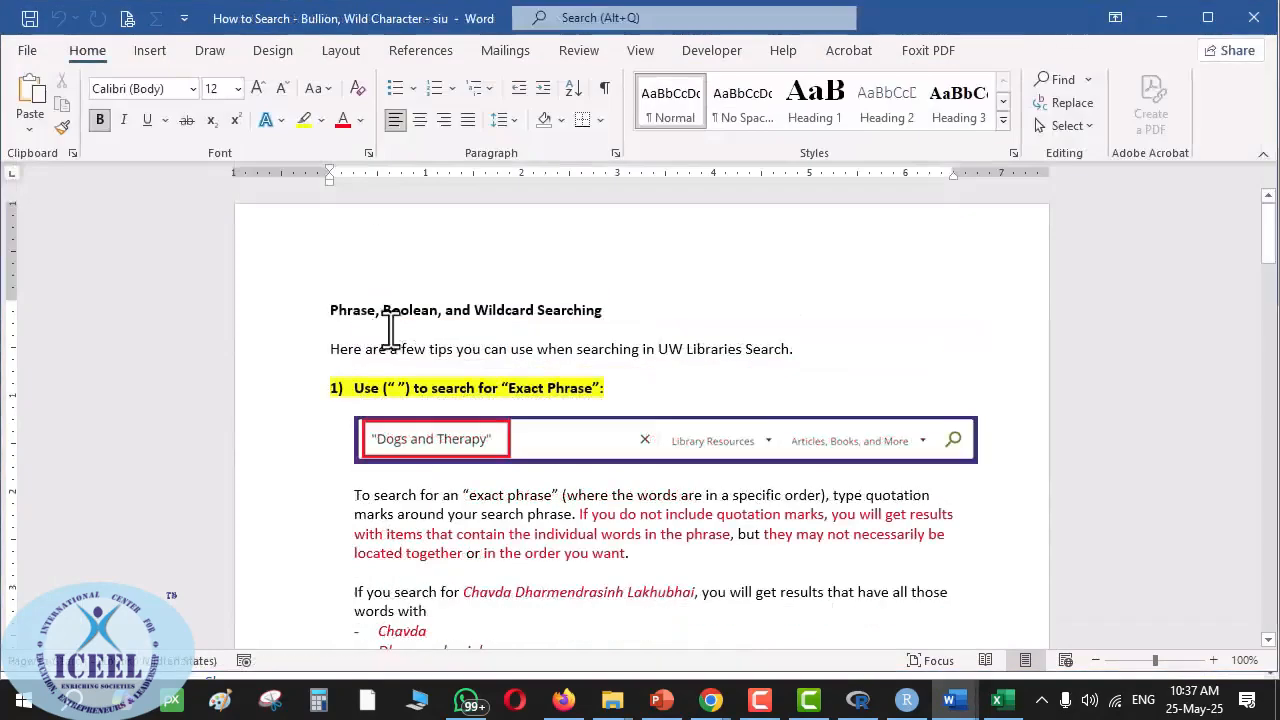
- Examine the section on quotation marks for exact-phrase searches, including its Google search example
{"action": "double_click", "coordinate": [400, 388]}
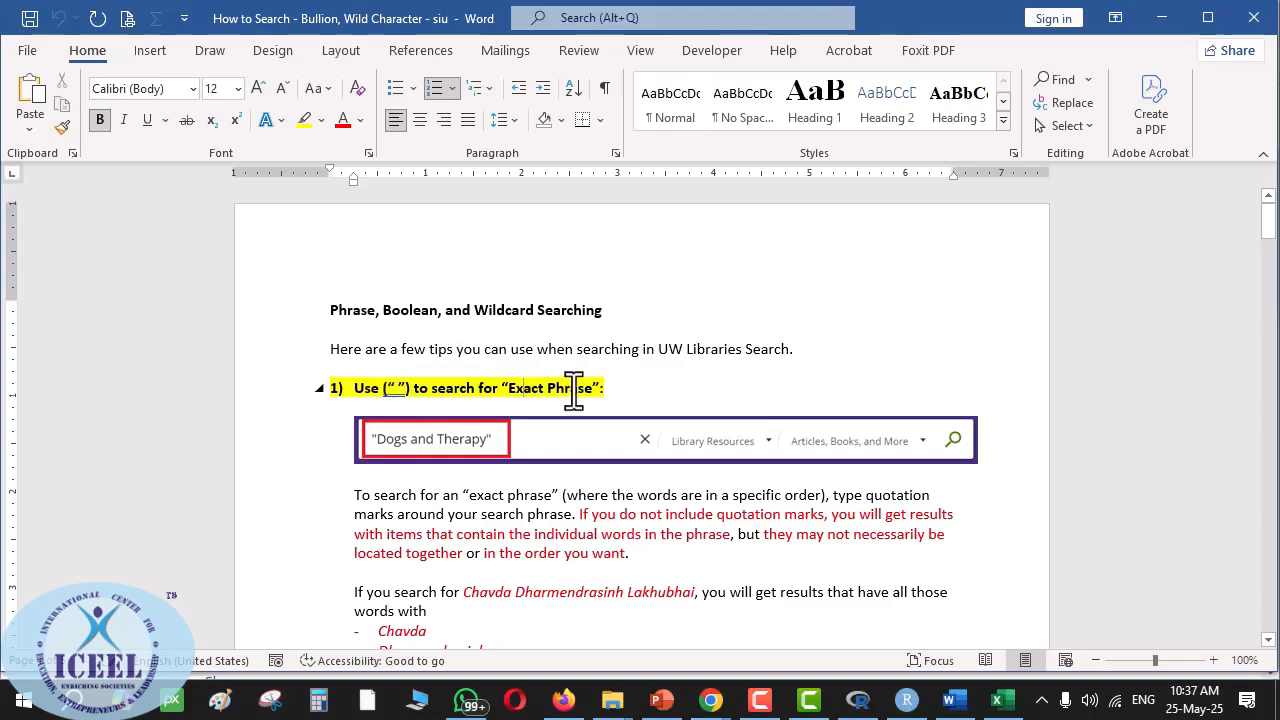
{"action": "scroll", "coordinate": [573, 390], "scroll_direction": "down", "scroll_amount": 1}
{"action": "scroll", "coordinate": [573, 390], "scroll_direction": "down", "scroll_amount": 6}
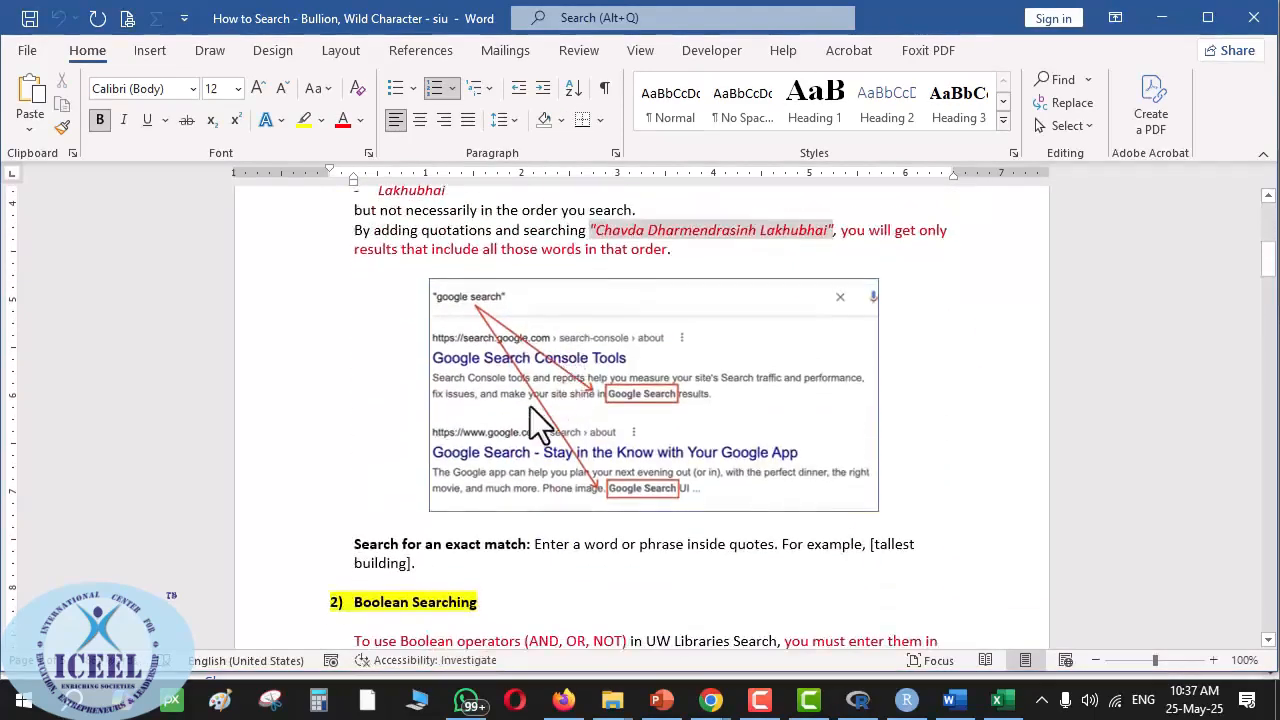
{"action": "left_click", "coordinate": [530, 406]}
{"action": "scroll", "coordinate": [530, 406], "scroll_direction": "down", "scroll_amount": 2}
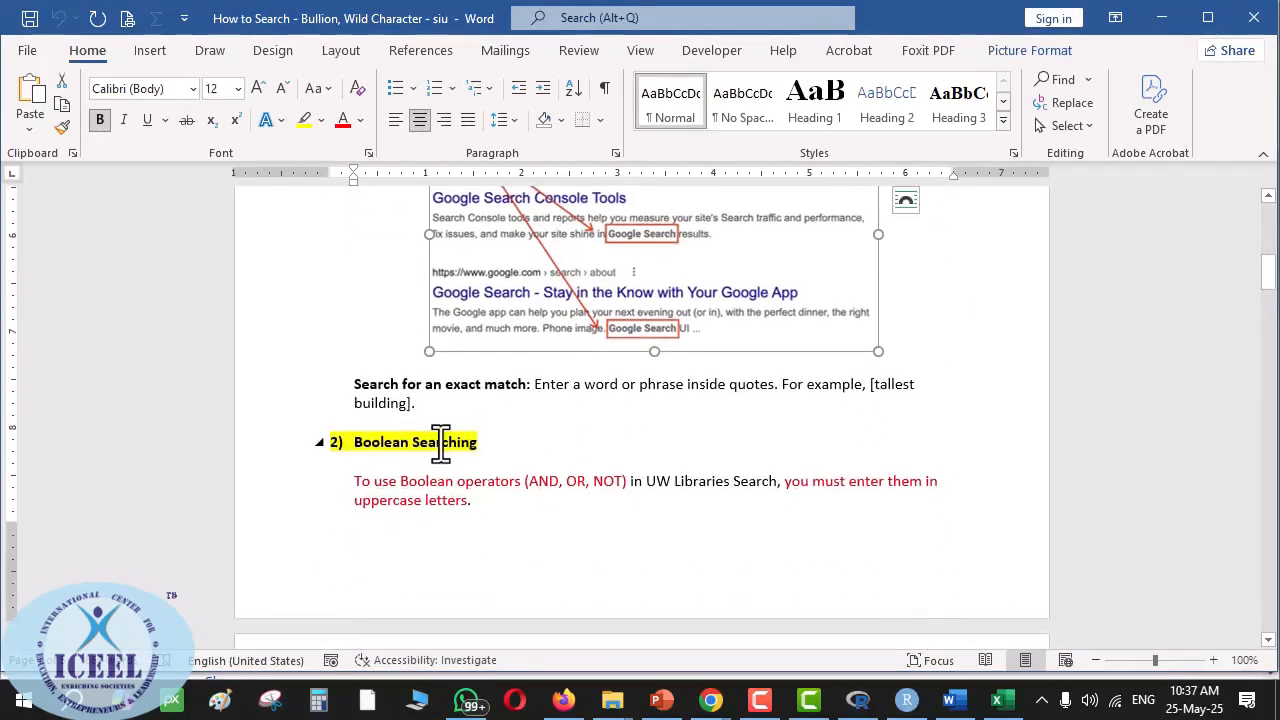
- Examine the Boolean Searching section, covering the AND, OR and NOT operators and the minus sign
{"action": "double_click", "coordinate": [443, 442]}
{"action": "double_click", "coordinate": [605, 481]}
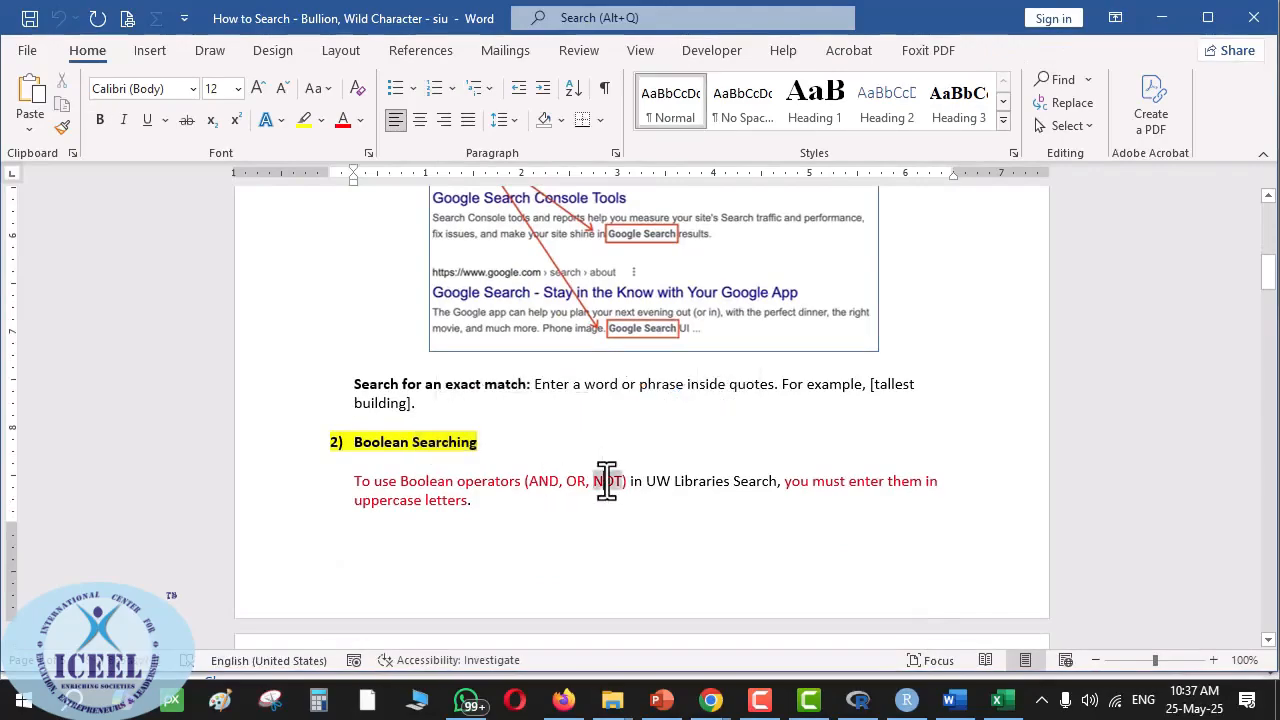
{"action": "scroll", "coordinate": [600, 477], "scroll_direction": "down", "scroll_amount": 2}
{"action": "scroll", "coordinate": [590, 470], "scroll_direction": "down", "scroll_amount": 2}
{"action": "scroll", "coordinate": [520, 445], "scroll_direction": "down", "scroll_amount": 2}
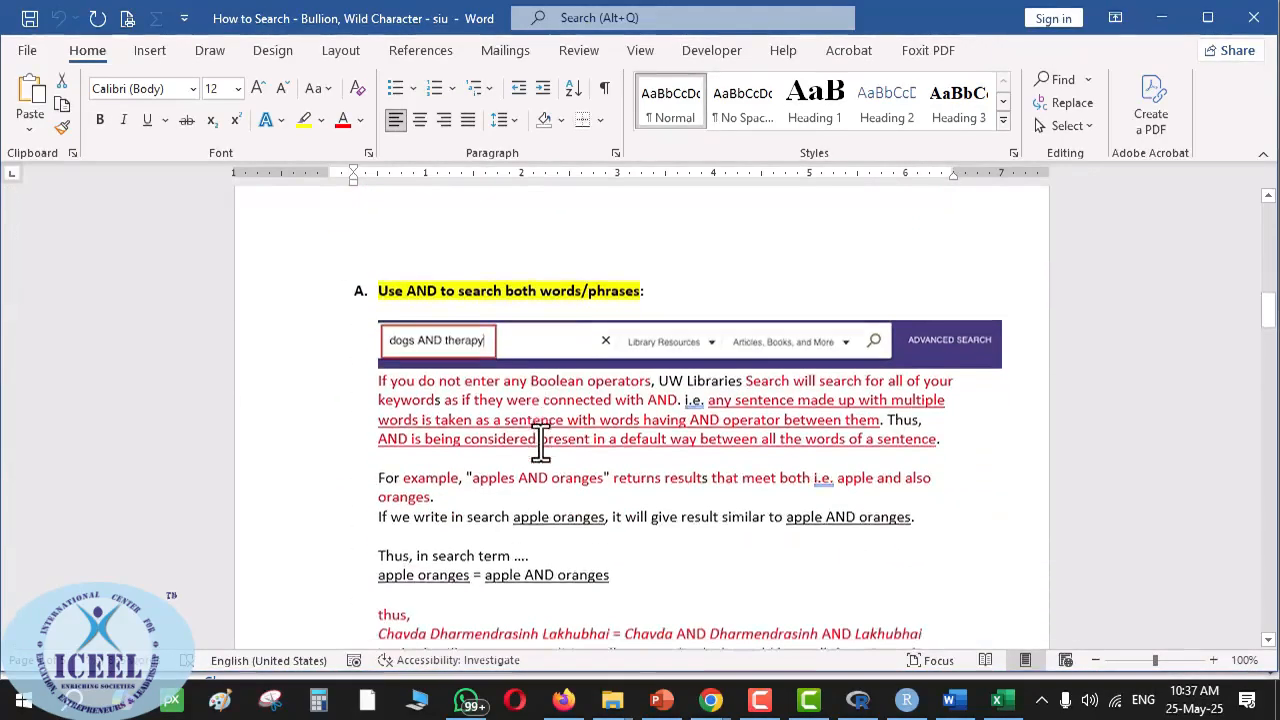
{"action": "scroll", "coordinate": [455, 338], "scroll_direction": "down", "scroll_amount": 4}
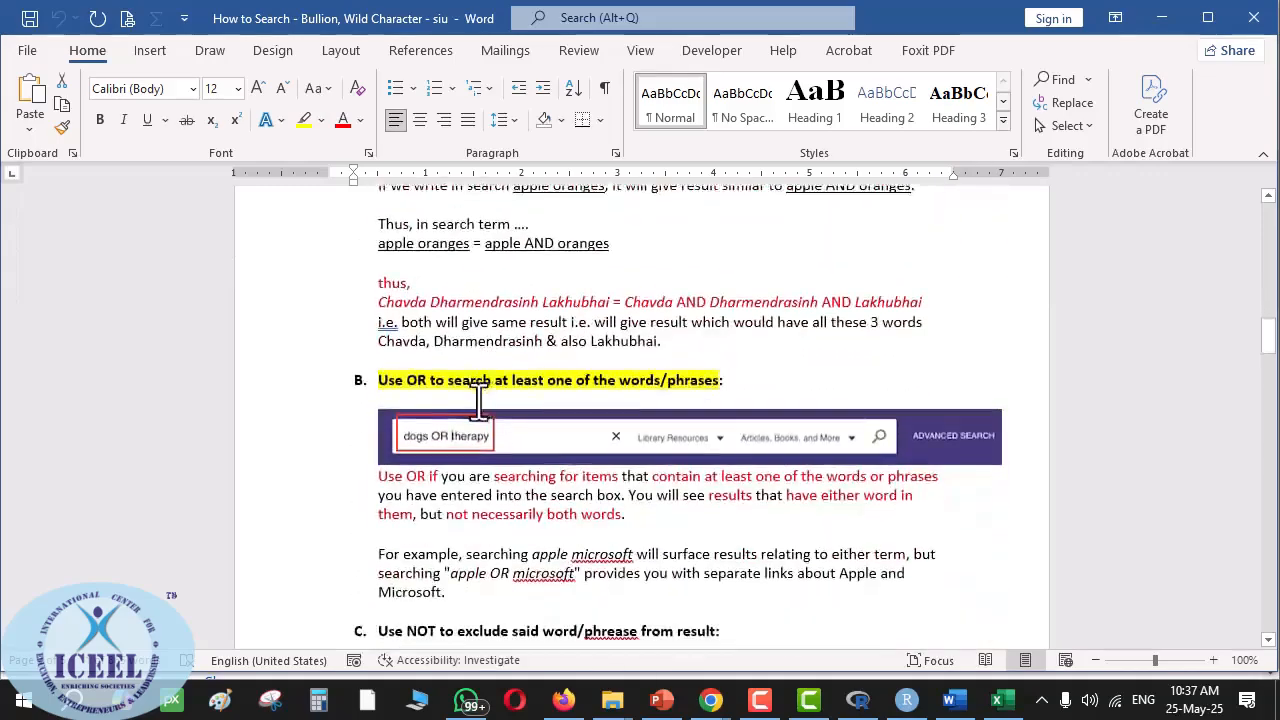
{"action": "scroll", "coordinate": [419, 381], "scroll_direction": "down", "scroll_amount": 5}
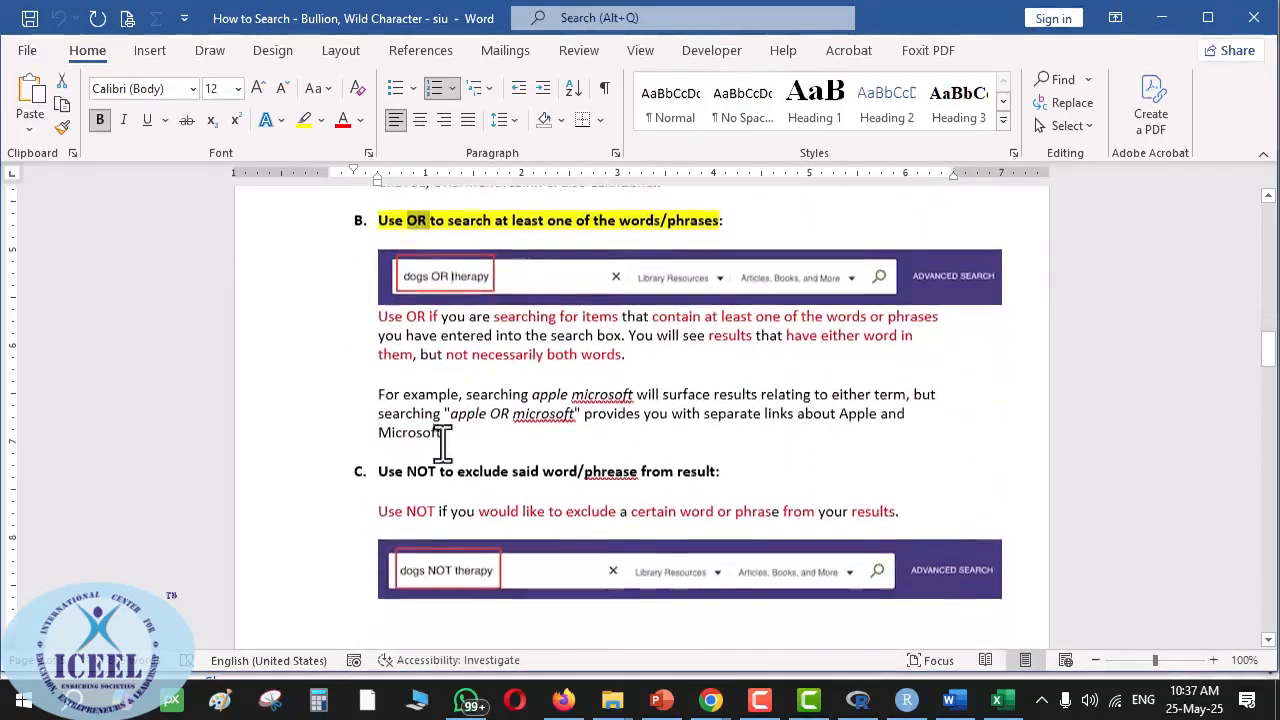
{"action": "scroll", "coordinate": [435, 260], "scroll_direction": "down", "scroll_amount": 4}
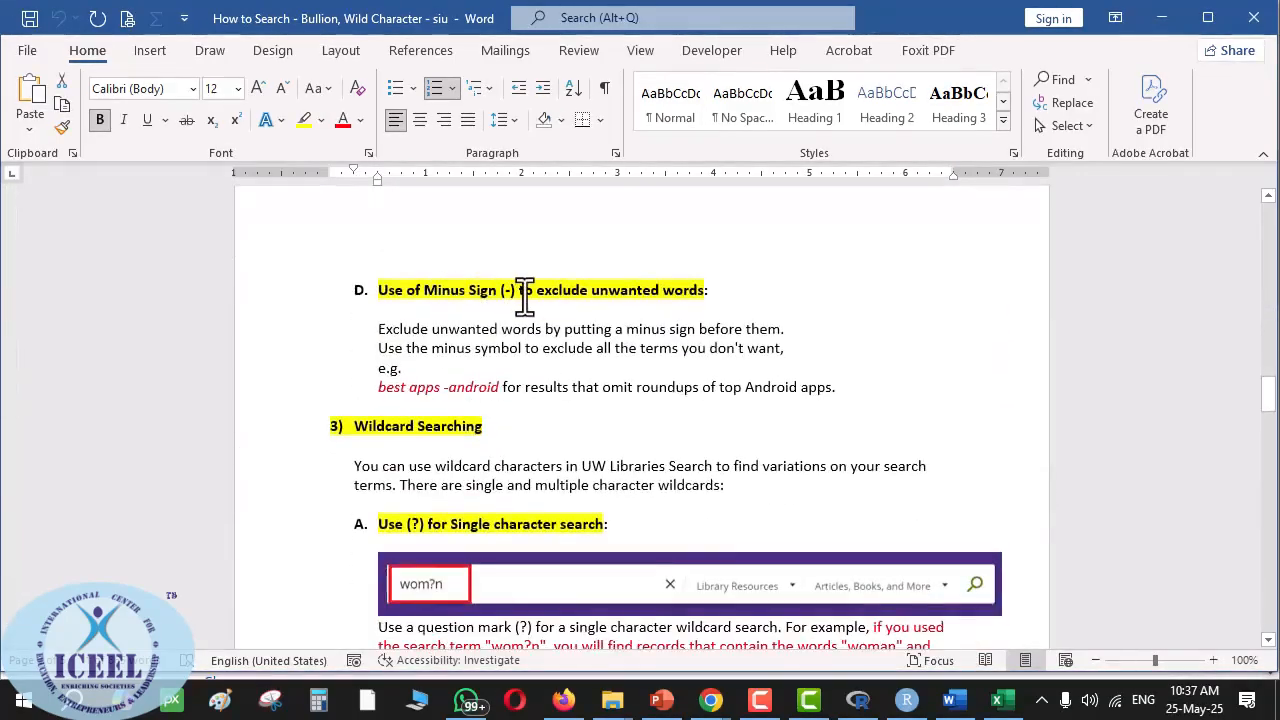
- Examine the Wildcard Searching rules for ?, *, tilde and two periods, and continue to the Search File Types section
{"action": "scroll", "coordinate": [480, 340], "scroll_direction": "down", "scroll_amount": 3}
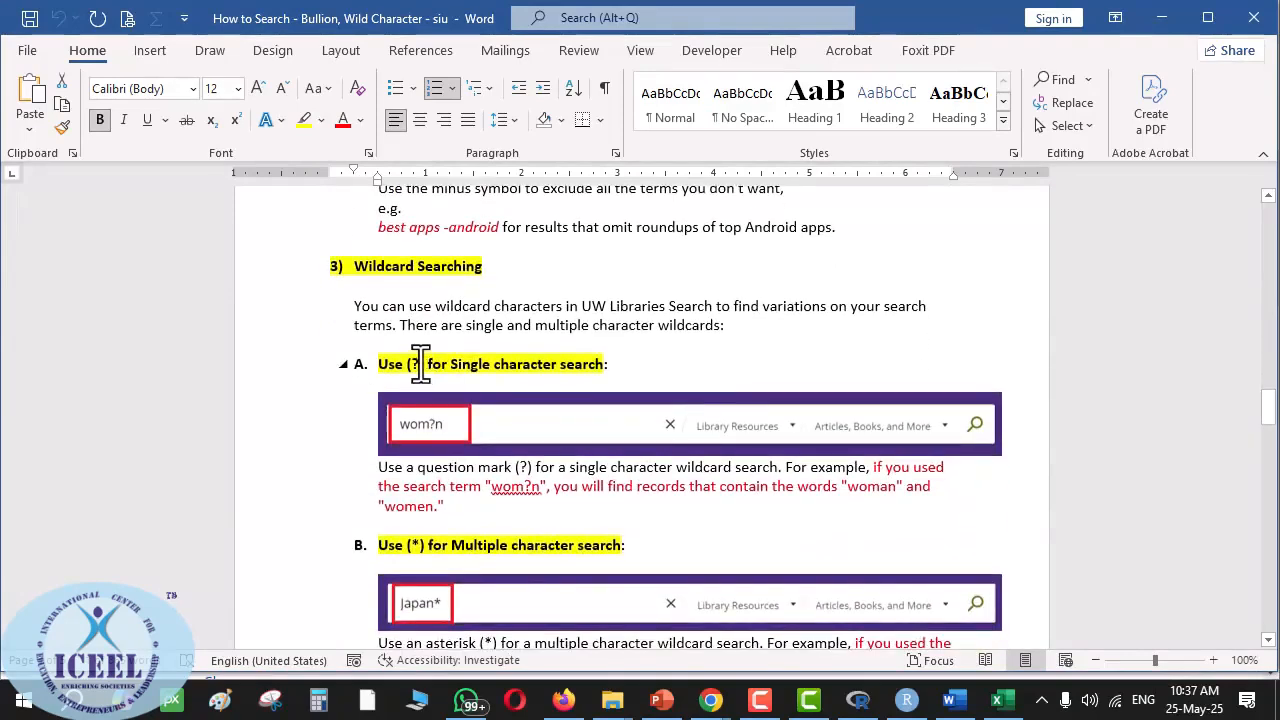
{"action": "double_click", "coordinate": [427, 545]}
{"action": "left_click", "coordinate": [673, 549]}
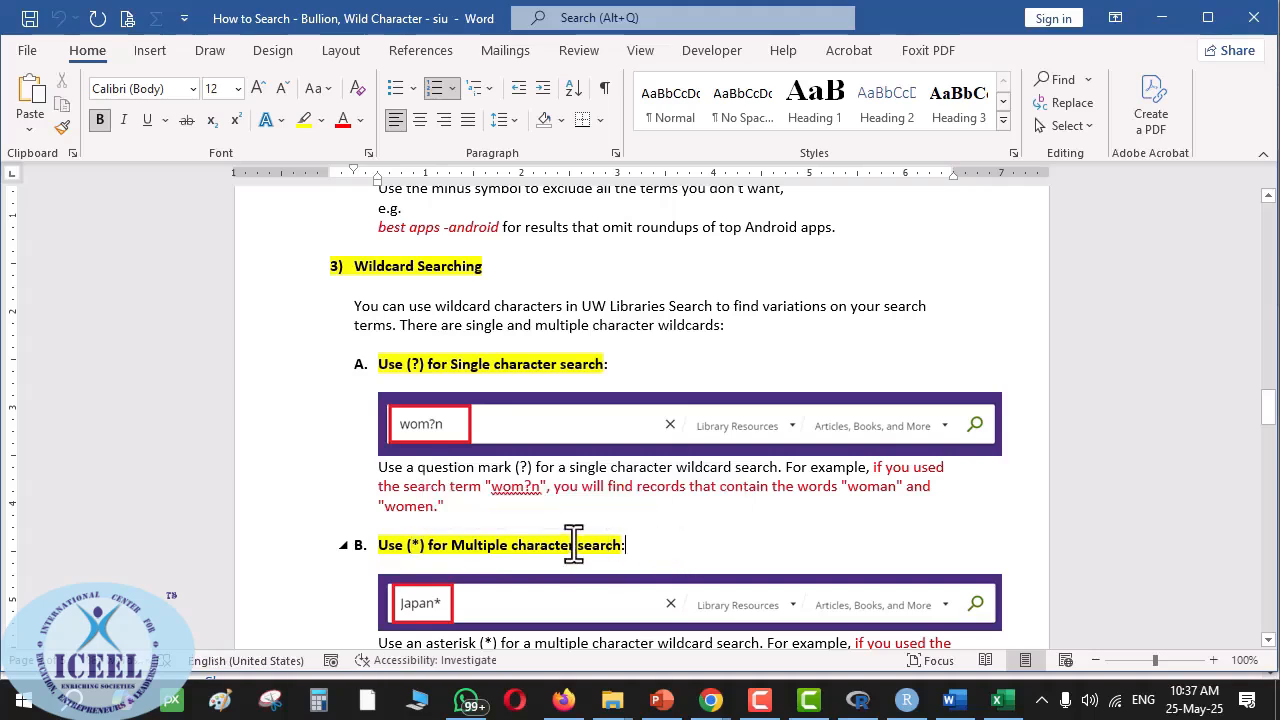
{"action": "double_click", "coordinate": [428, 545]}
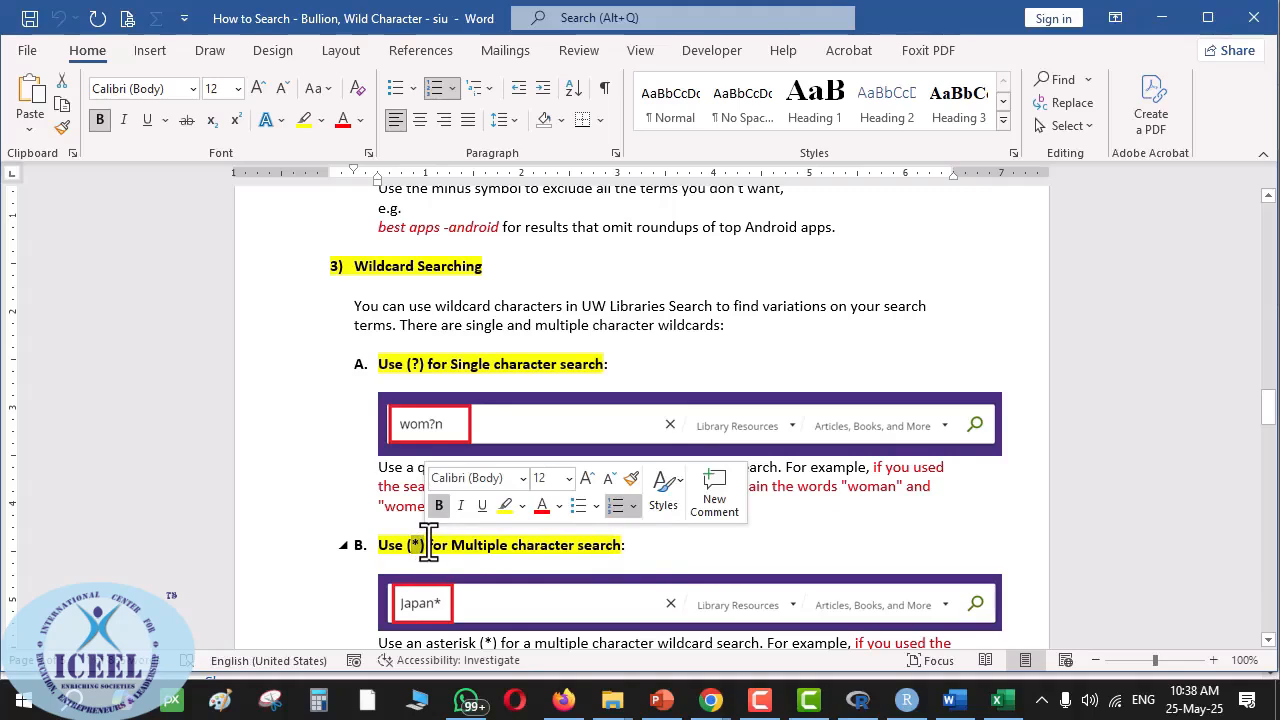
{"action": "left_click", "coordinate": [413, 545]}
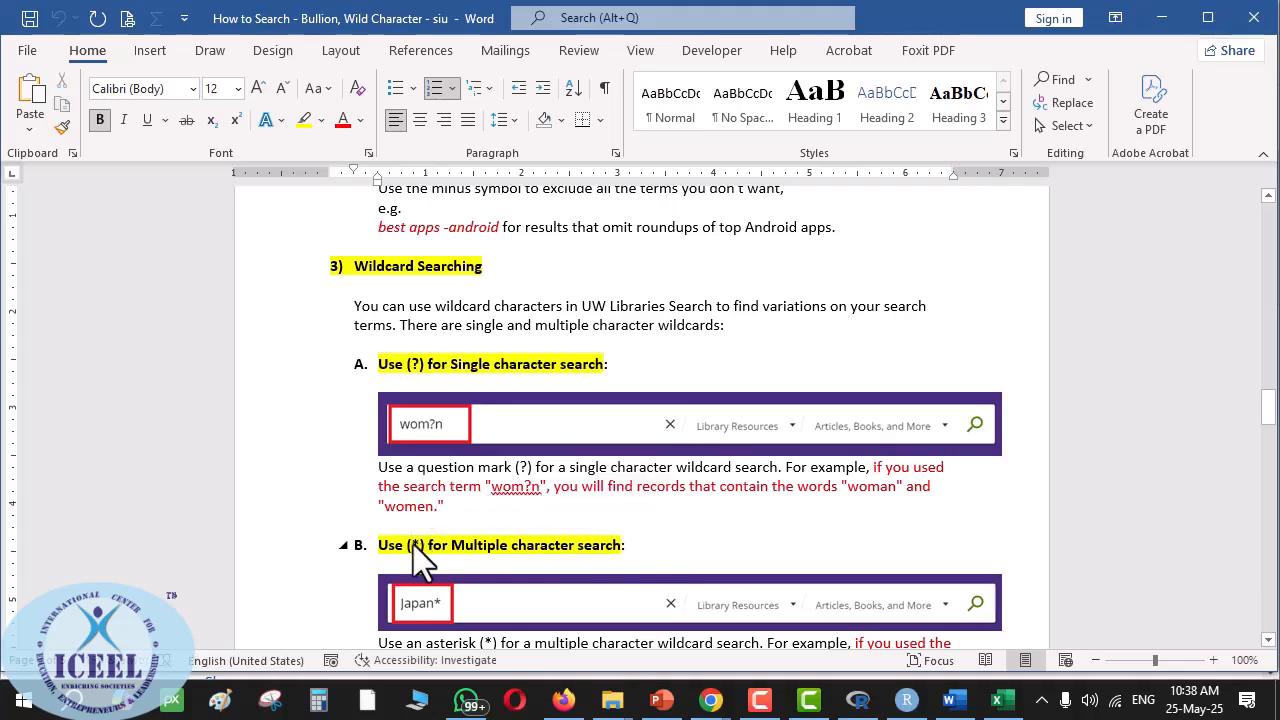
{"action": "scroll", "coordinate": [413, 545], "scroll_direction": "down", "scroll_amount": 4}
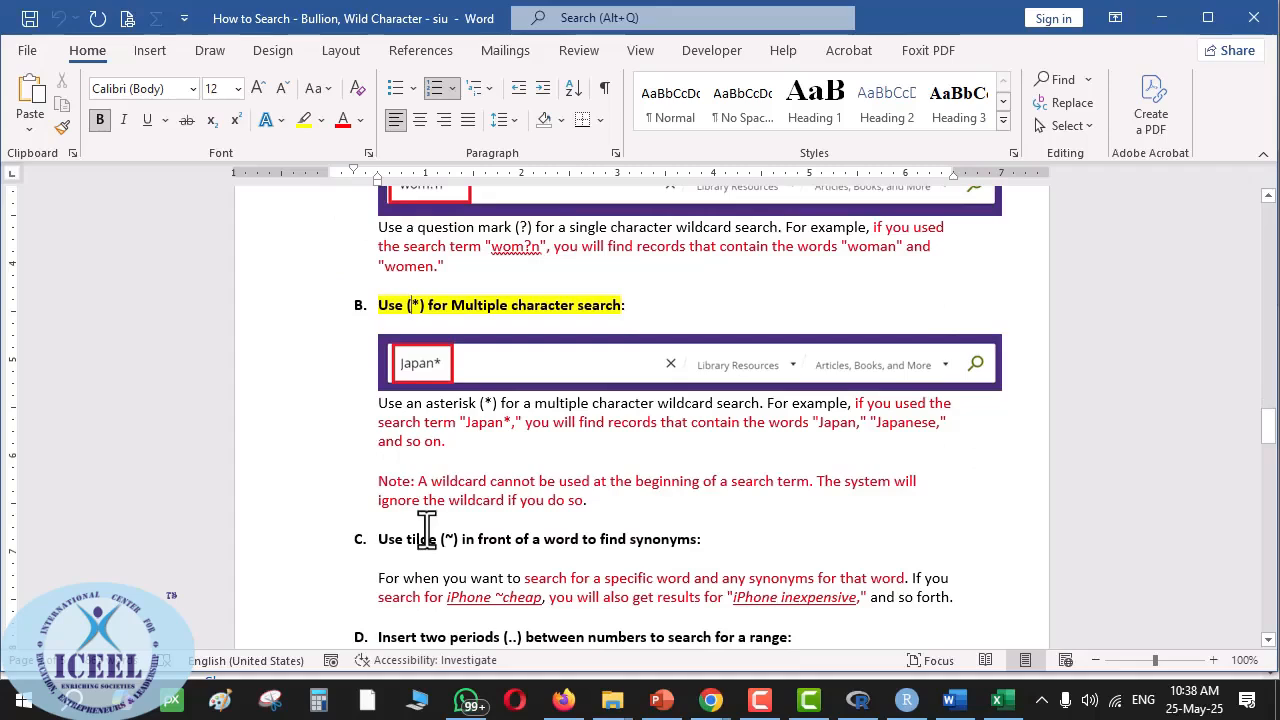
{"action": "scroll", "coordinate": [437, 545], "scroll_direction": "down", "scroll_amount": 1}
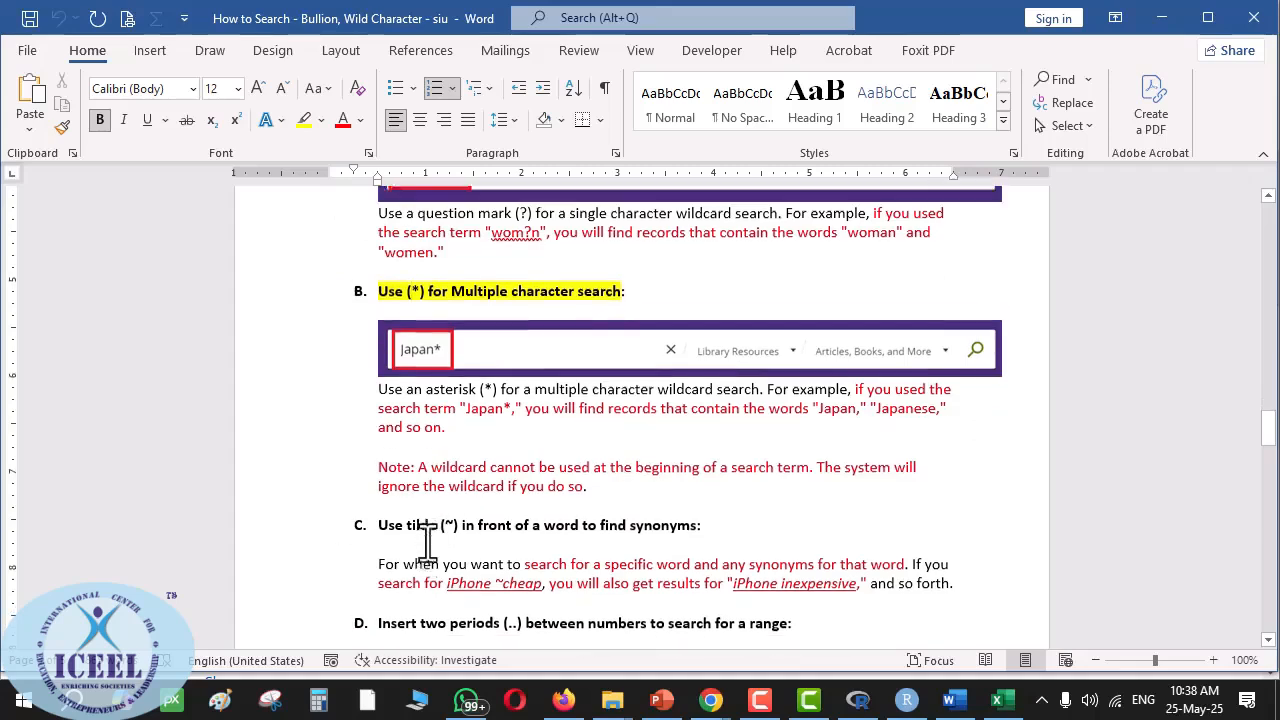
{"action": "scroll", "coordinate": [512, 552], "scroll_direction": "down", "scroll_amount": 10}
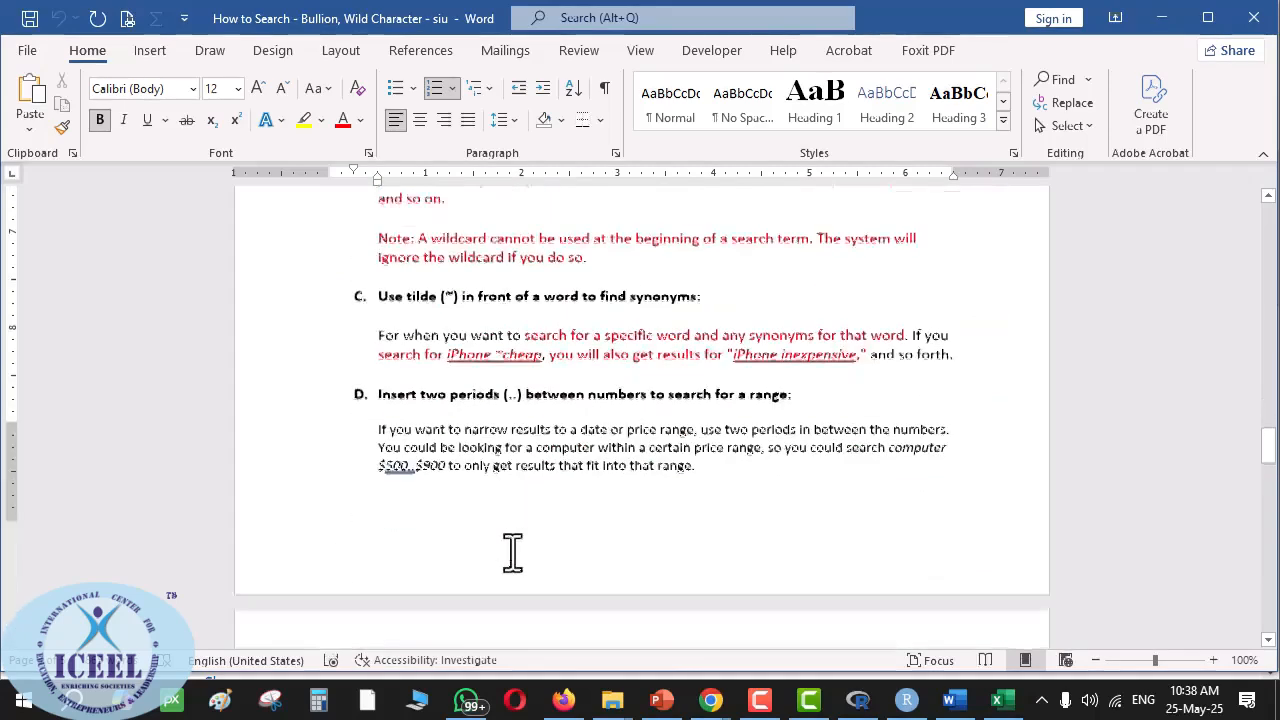
{"action": "scroll", "coordinate": [555, 432], "scroll_direction": "down", "scroll_amount": 3}
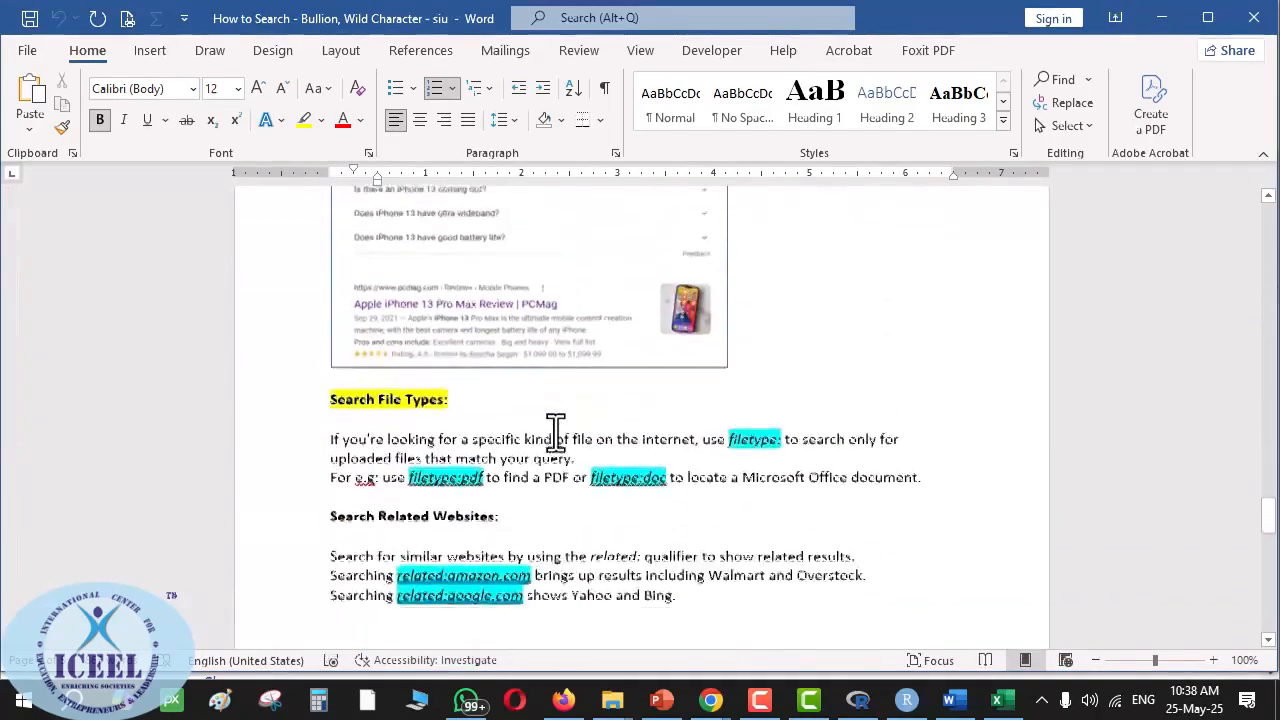
{"action": "key", "text": "Down"}
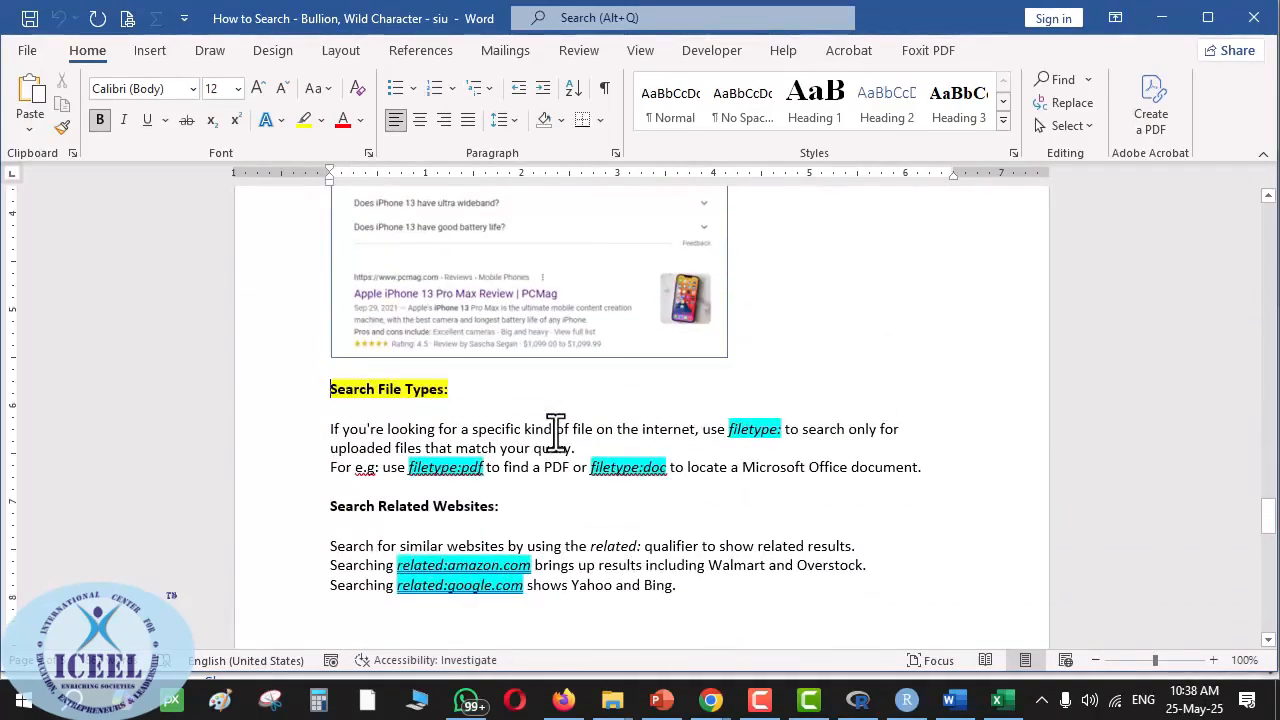
- Return to the document's section on using AND to search both words or phrases
{"action": "key", "text": "Page_Up"}
{"action": "key", "text": "Page_Up"}
{"action": "key", "text": "Page_Up"}
{"action": "key", "text": "Page_Up"}
{"action": "key", "text": "Page_Up"}
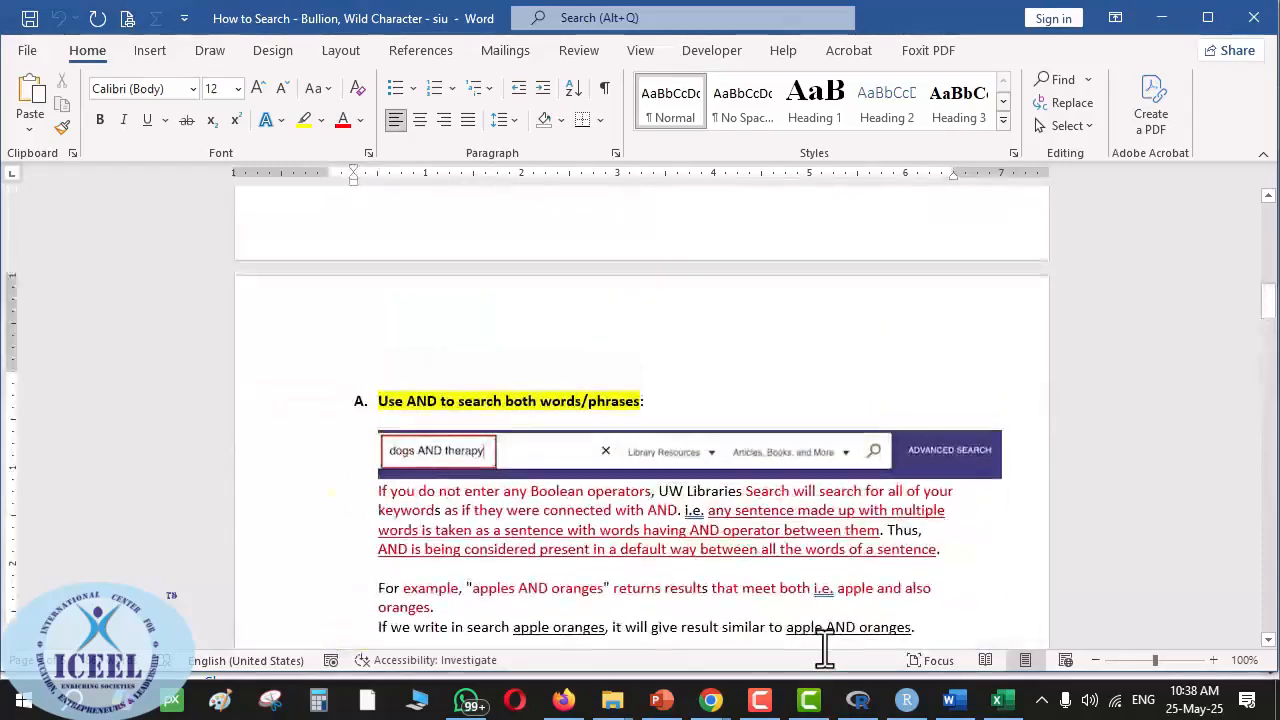
- Switch back to Scopus in Firefox and replace all three AND operators in the document search query with OR
{"action": "left_click", "coordinate": [564, 700]}
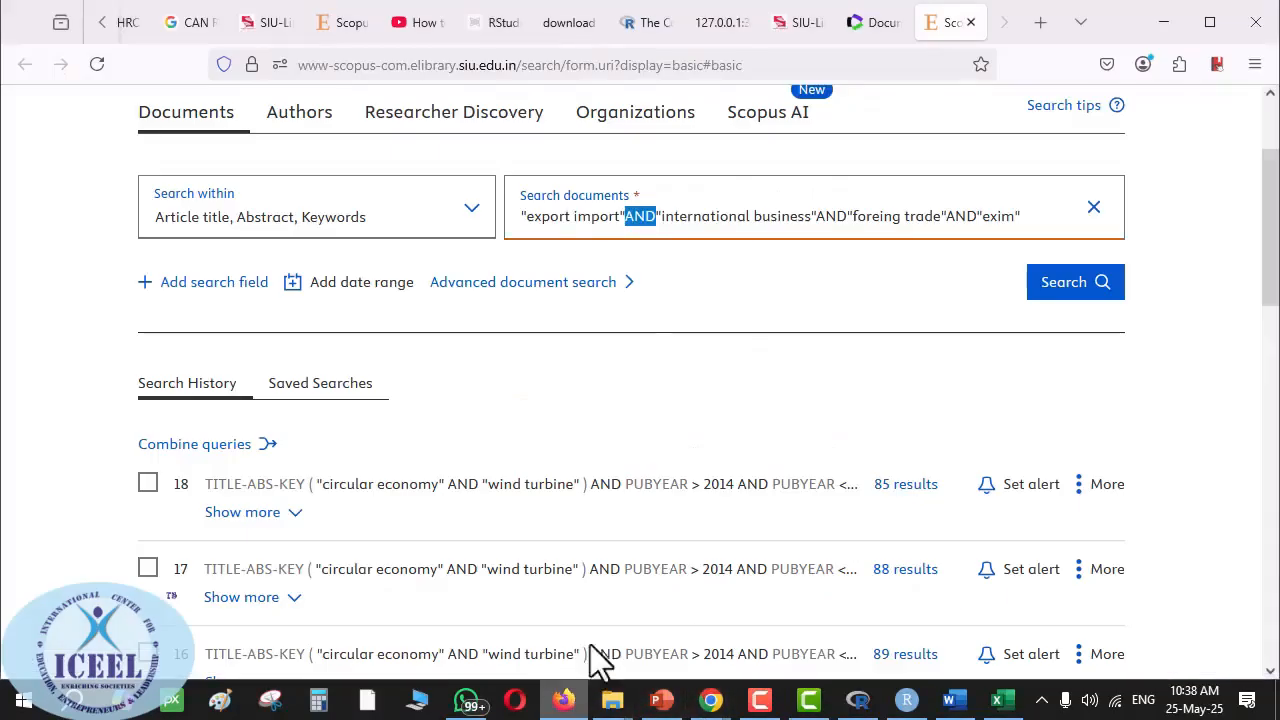
{"action": "scroll", "coordinate": [667, 478], "scroll_direction": "up", "scroll_amount": 2}
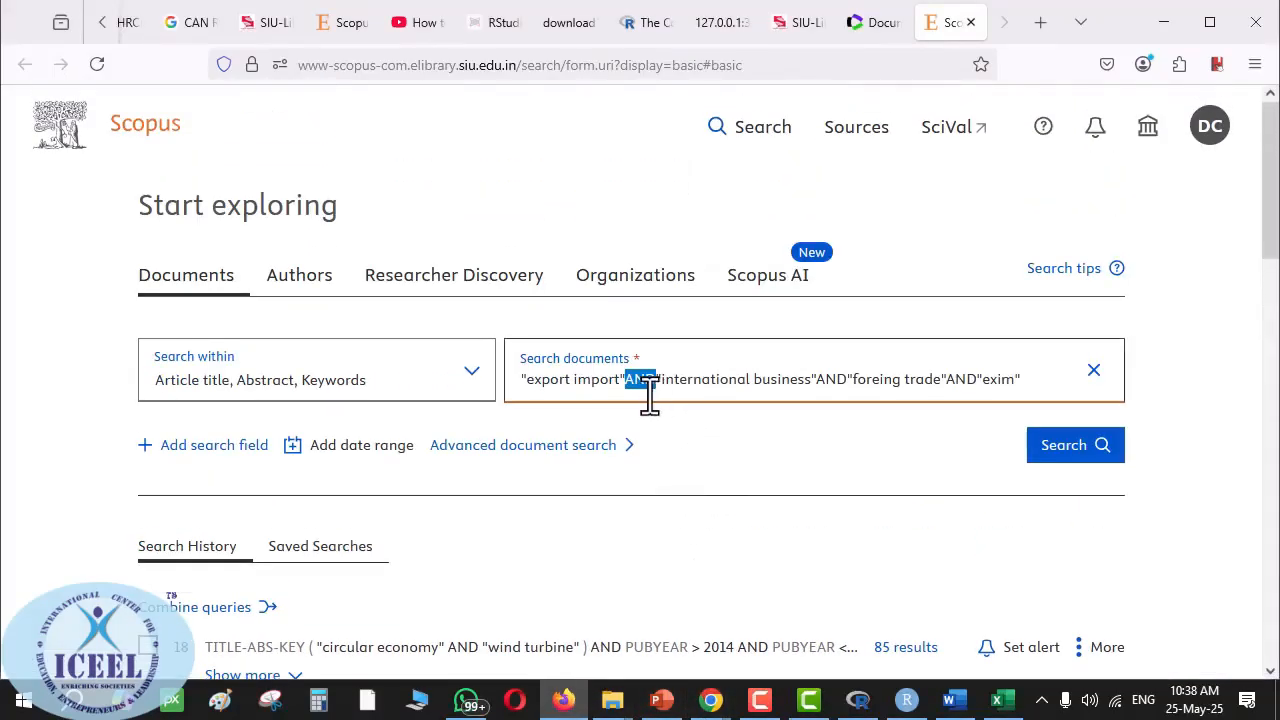
{"action": "type", "text": "OR"}
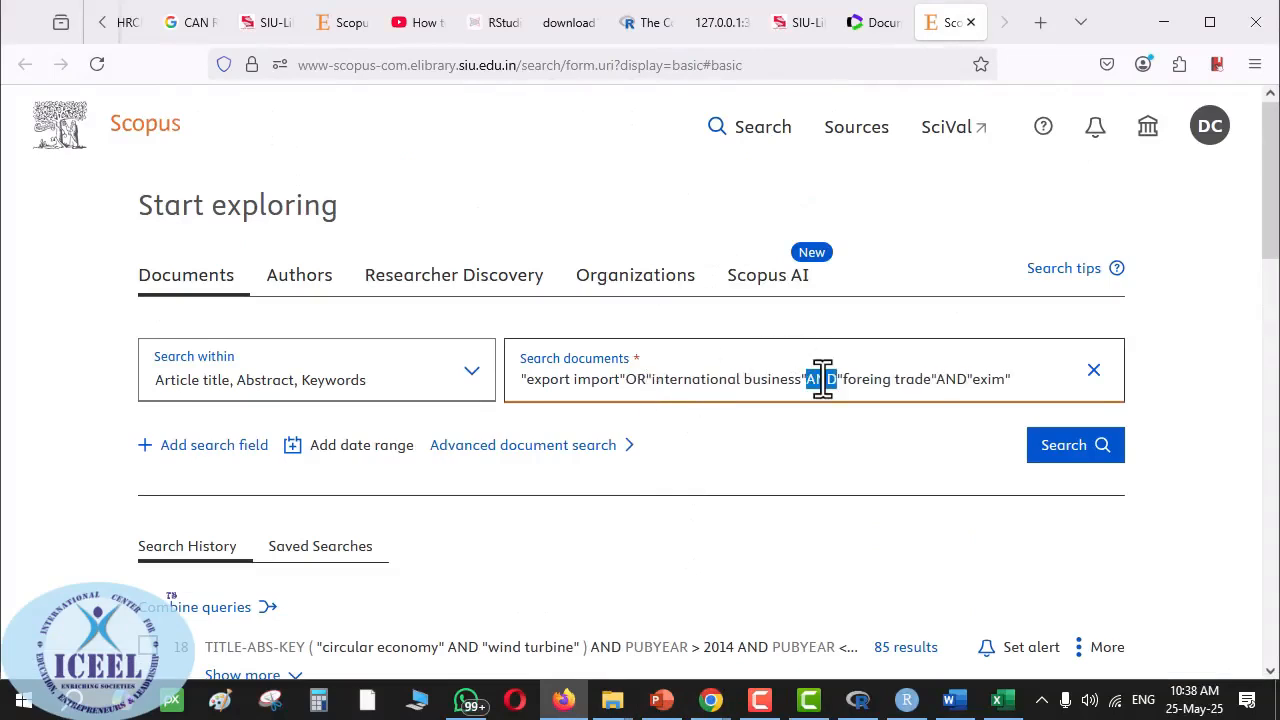
{"action": "type", "text": "OR"}
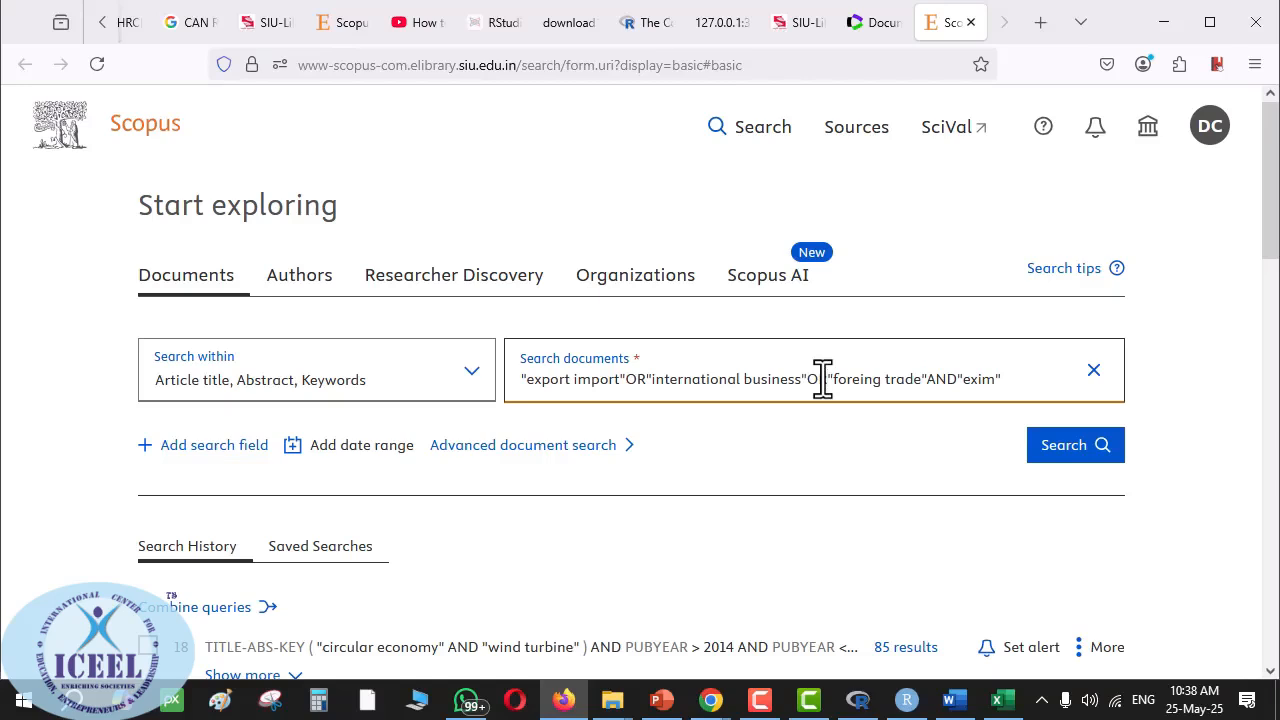
{"action": "double_click", "coordinate": [940, 379]}
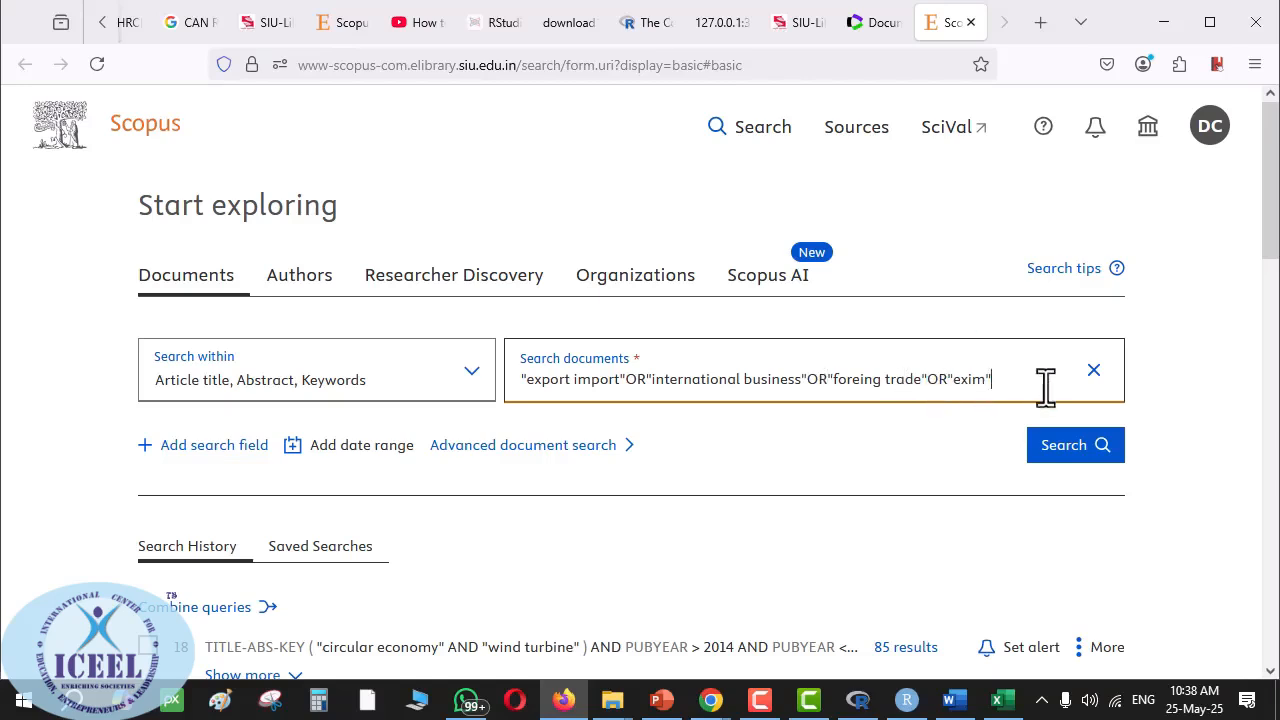
- Open the Word document "0. KWs 4 my Research Papres searching" from the 0. Exported DB folder in File Explorer
{"action": "left_click", "coordinate": [955, 700]}
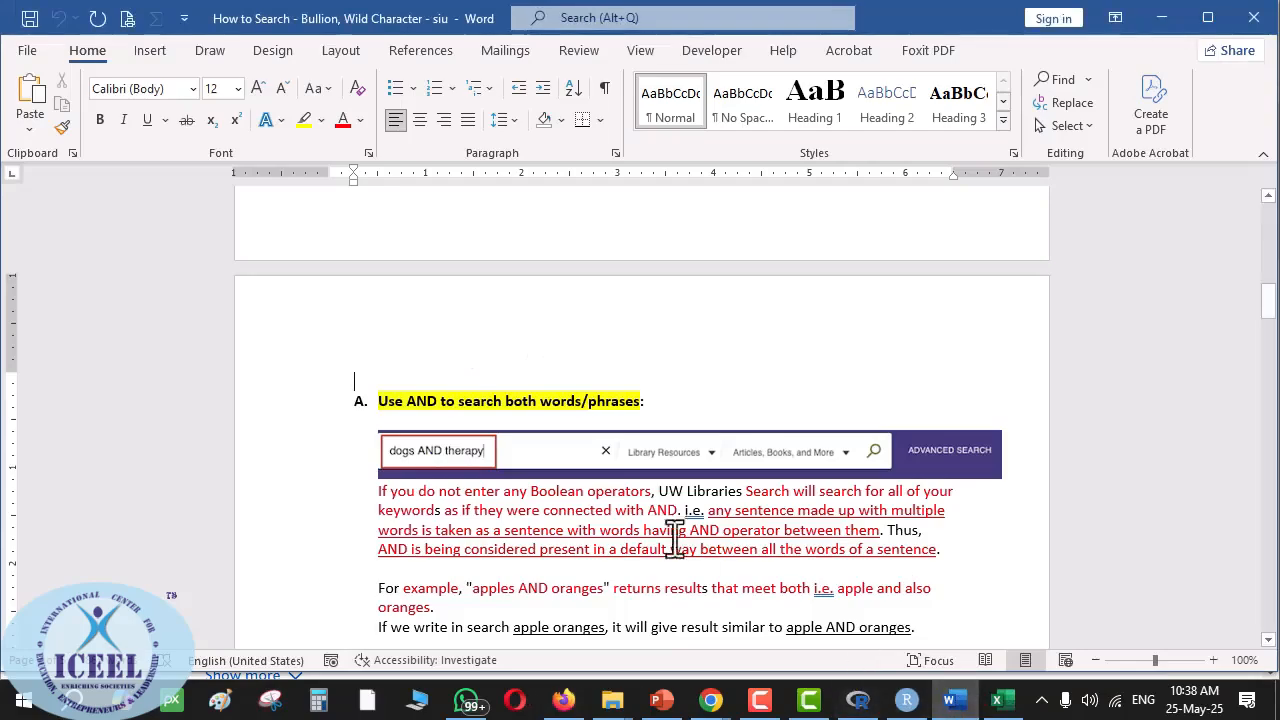
{"action": "scroll", "coordinate": [660, 530], "scroll_direction": "up", "scroll_amount": 8}
{"action": "left_click", "coordinate": [958, 702]}
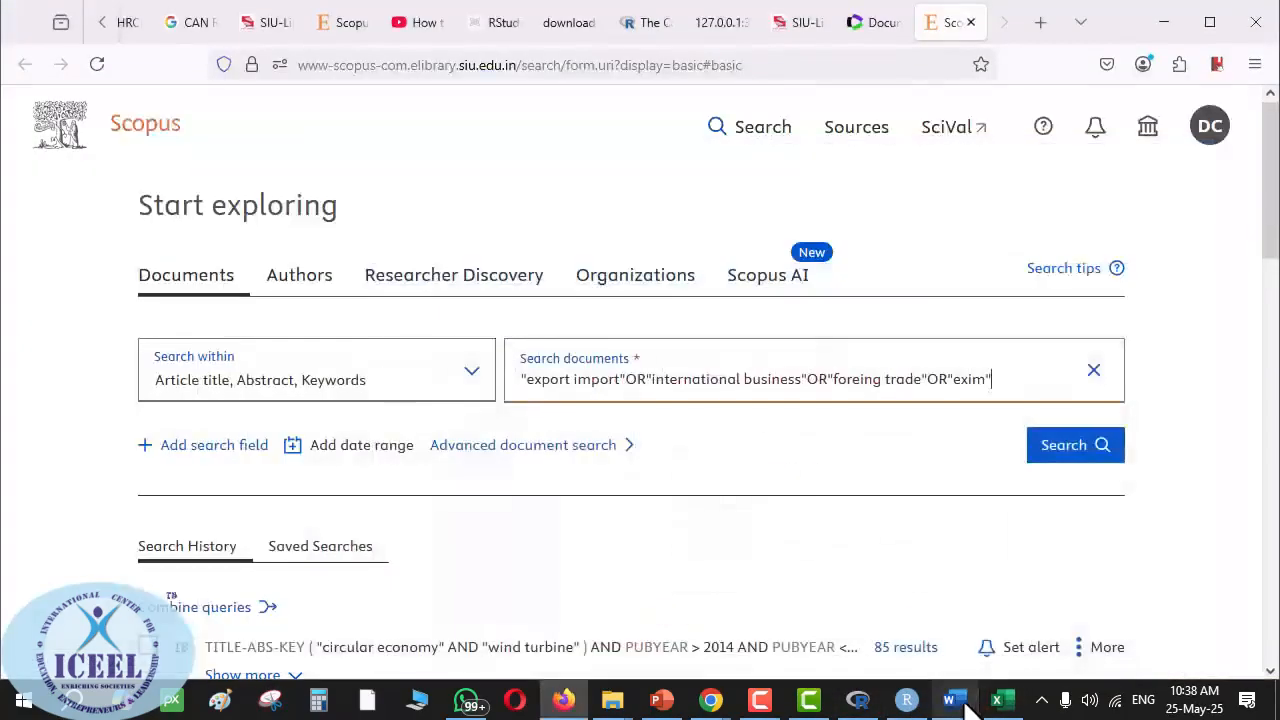
{"action": "left_click", "coordinate": [964, 703]}
{"action": "left_click", "coordinate": [612, 702]}
{"action": "left_click", "coordinate": [508, 618]}
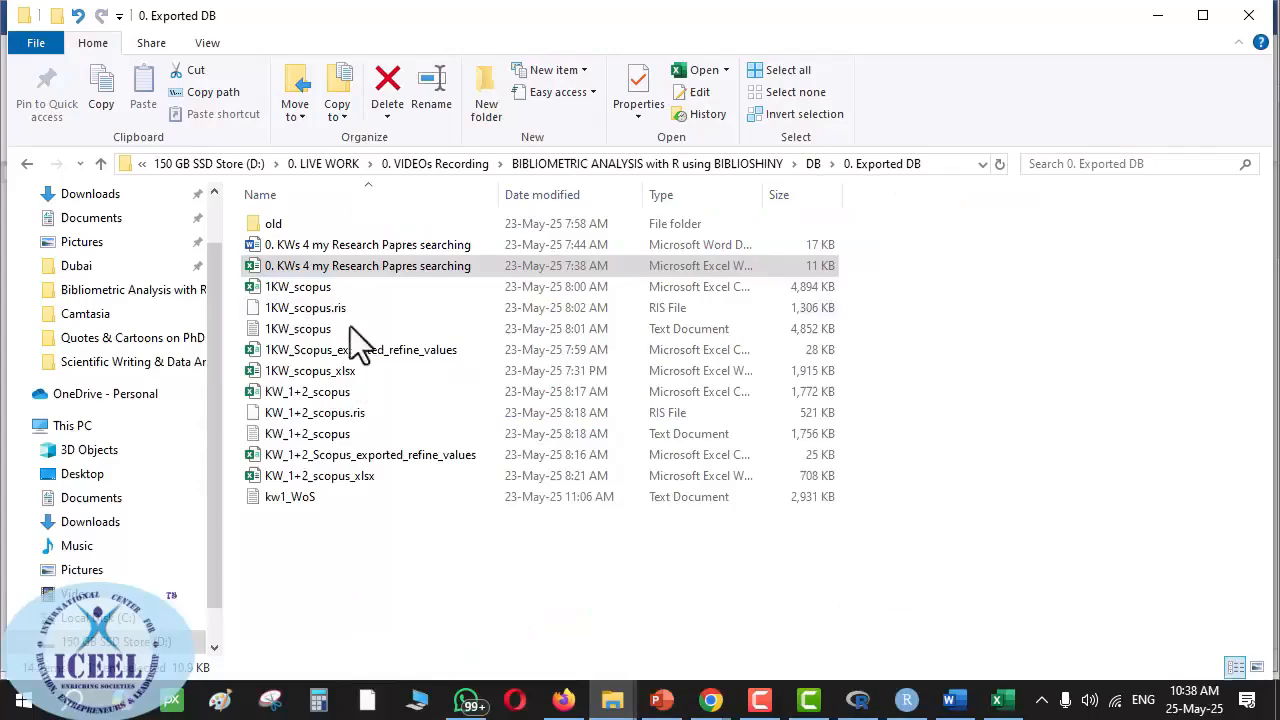
{"action": "left_click", "coordinate": [277, 246]}
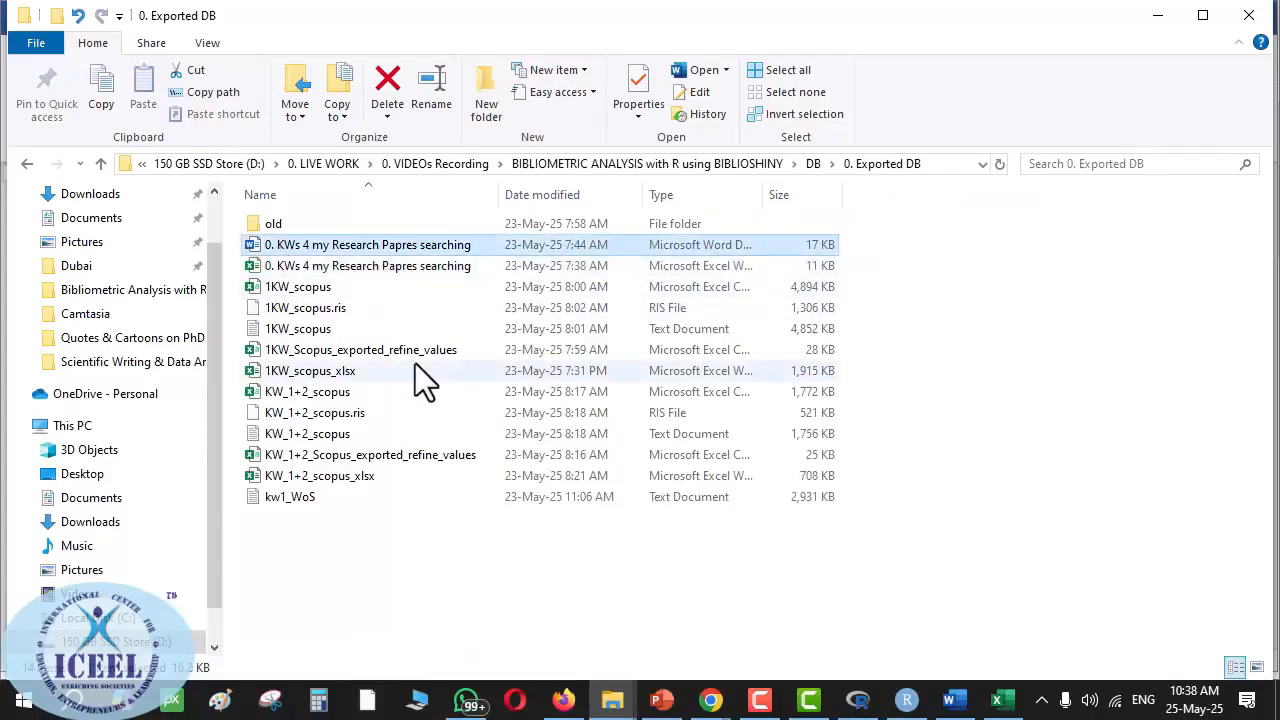
{"action": "key", "text": "Return"}
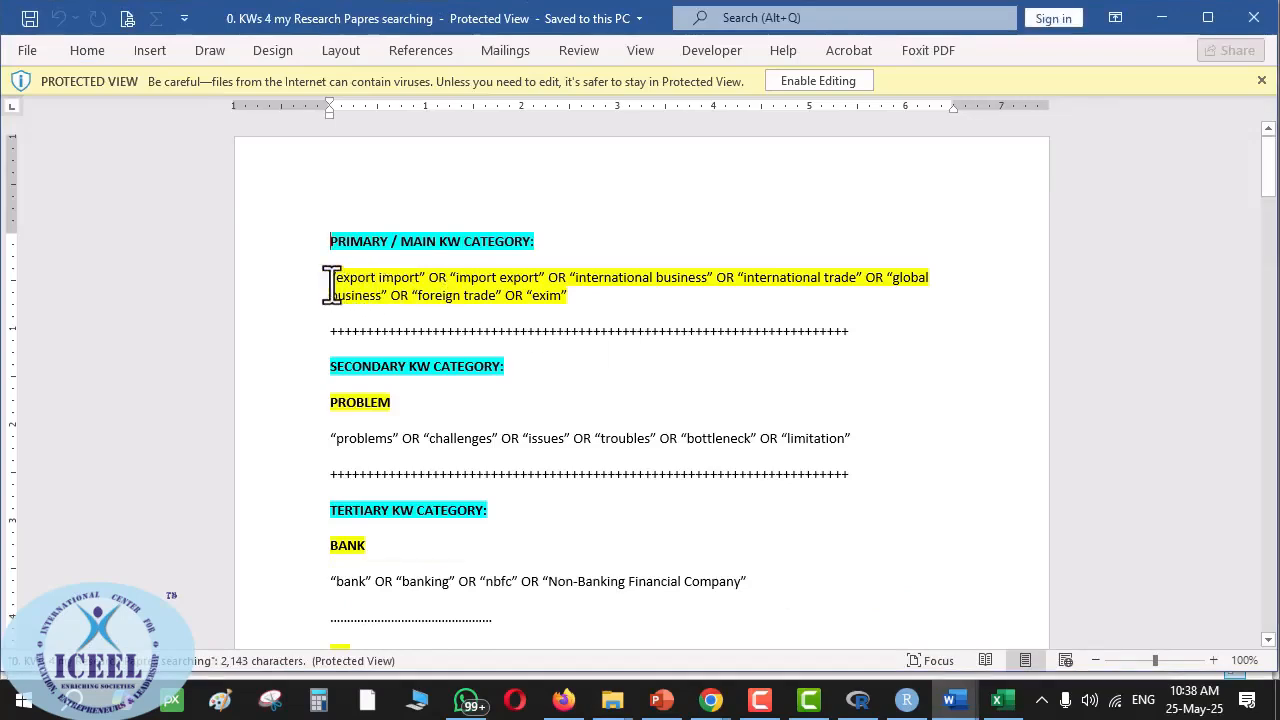
- Enable editing in the keyword document and add "Global trade" on the line below the primary keyword query
{"action": "left_click_drag", "start_coordinate": [331, 277], "coordinate": [893, 289]}
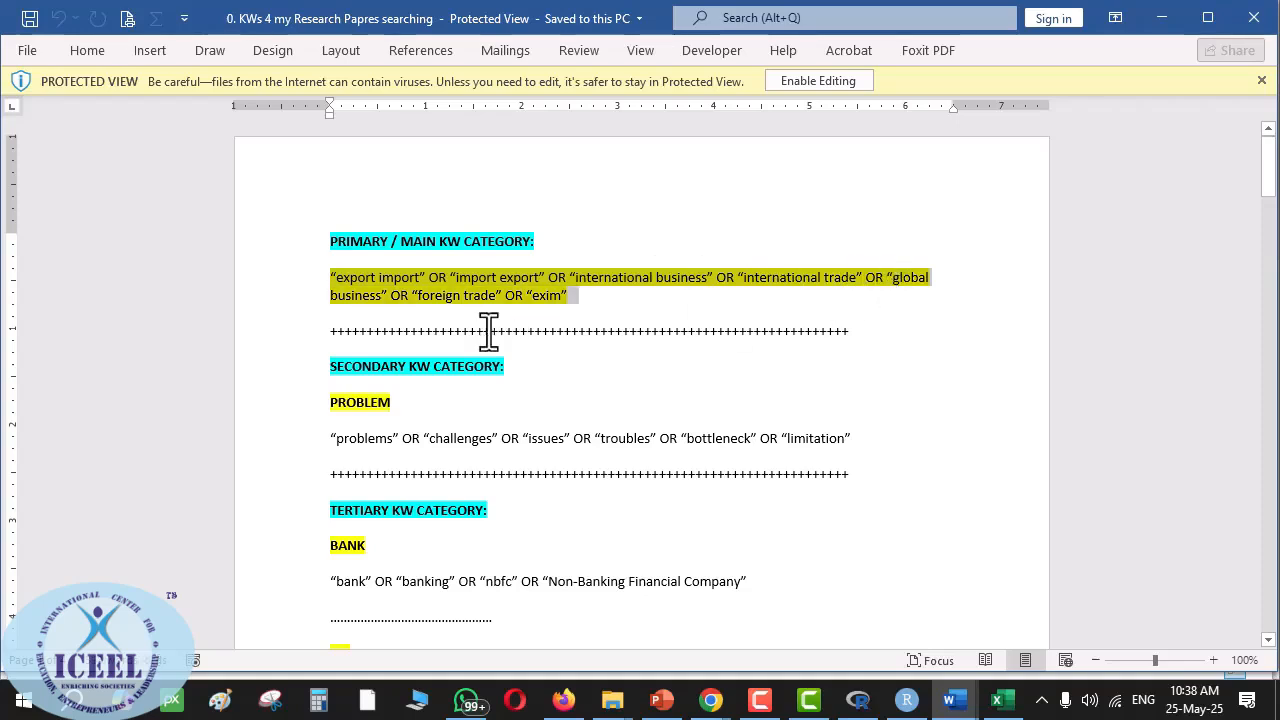
{"action": "left_click", "coordinate": [389, 298]}
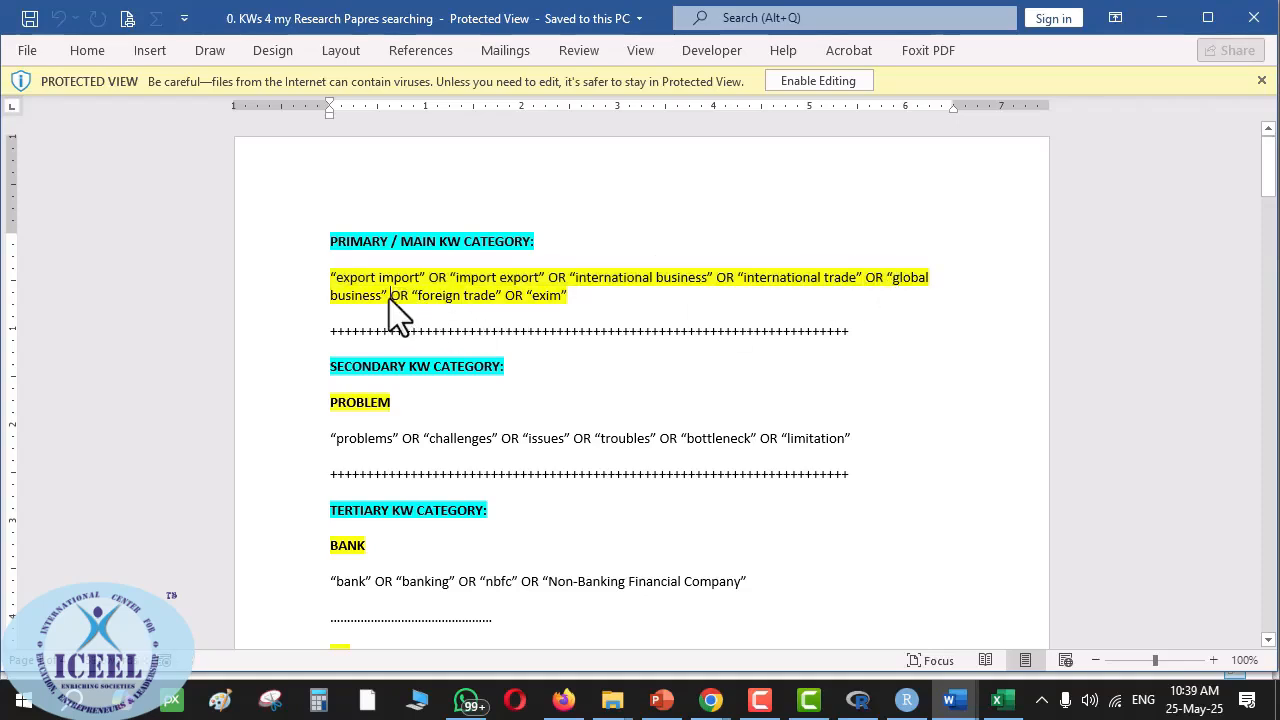
{"action": "key", "text": "space"}
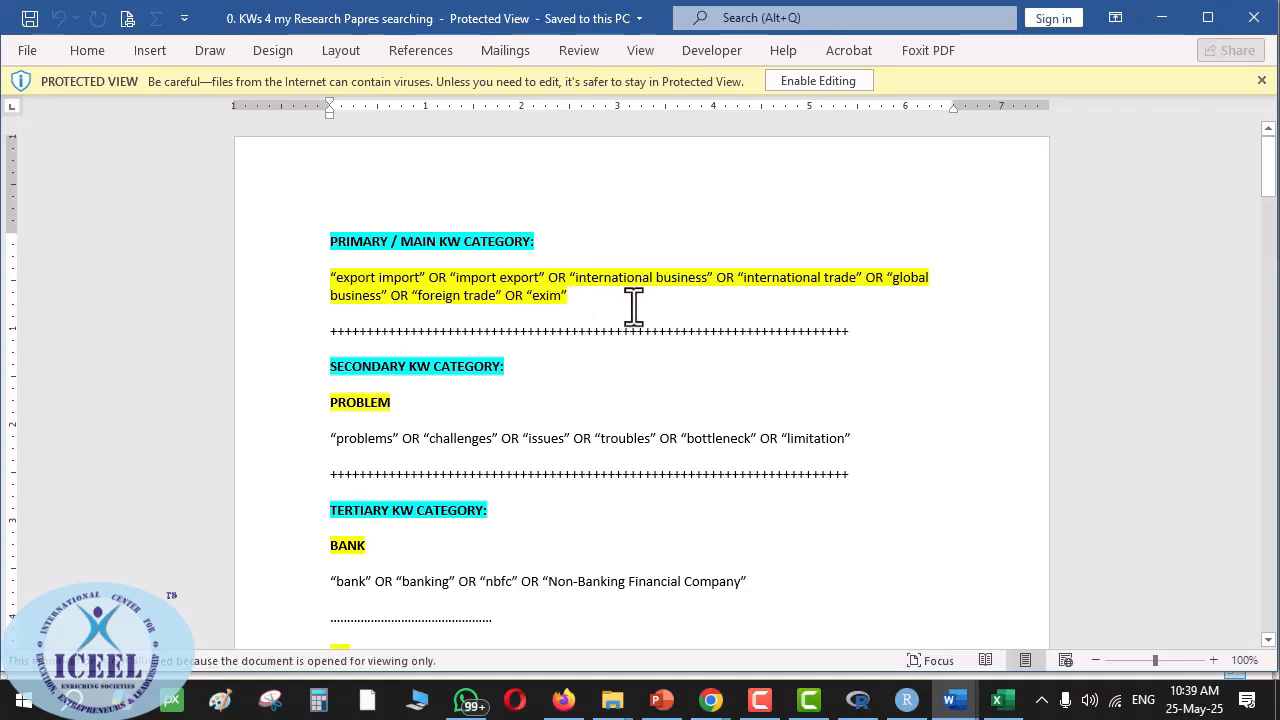
{"action": "left_click", "coordinate": [833, 80]}
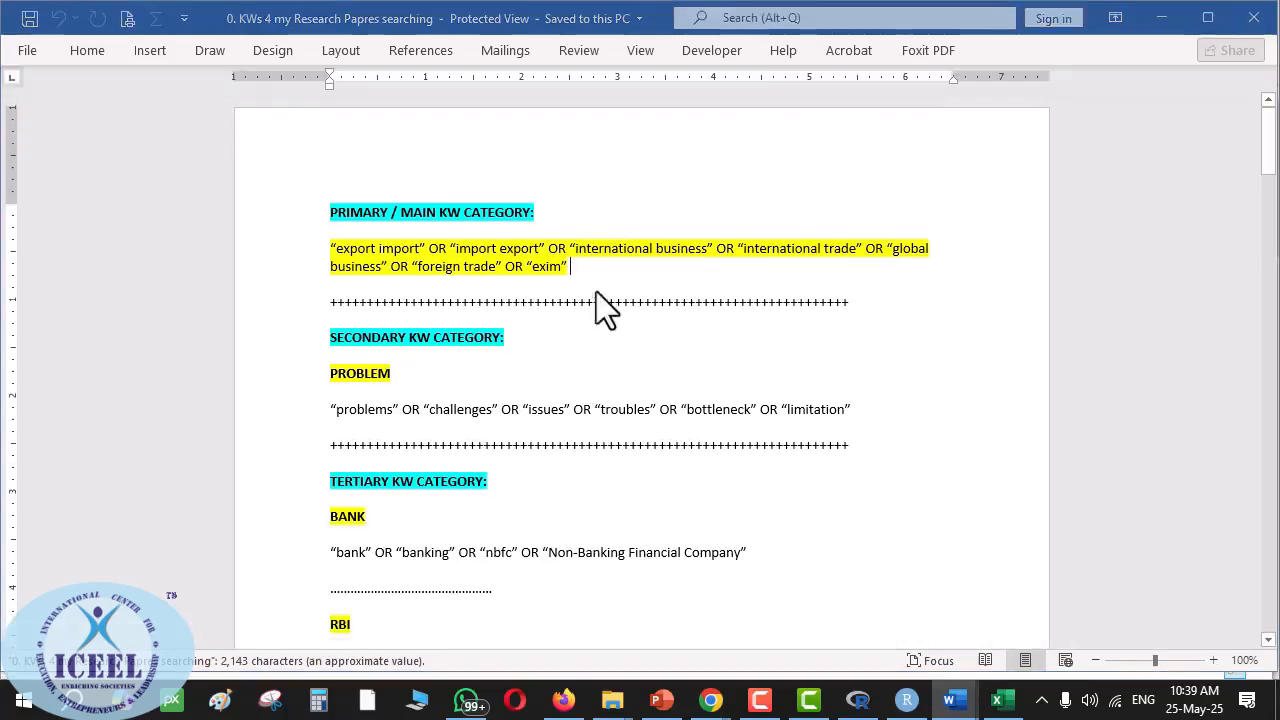
{"action": "left_click", "coordinate": [590, 381]}
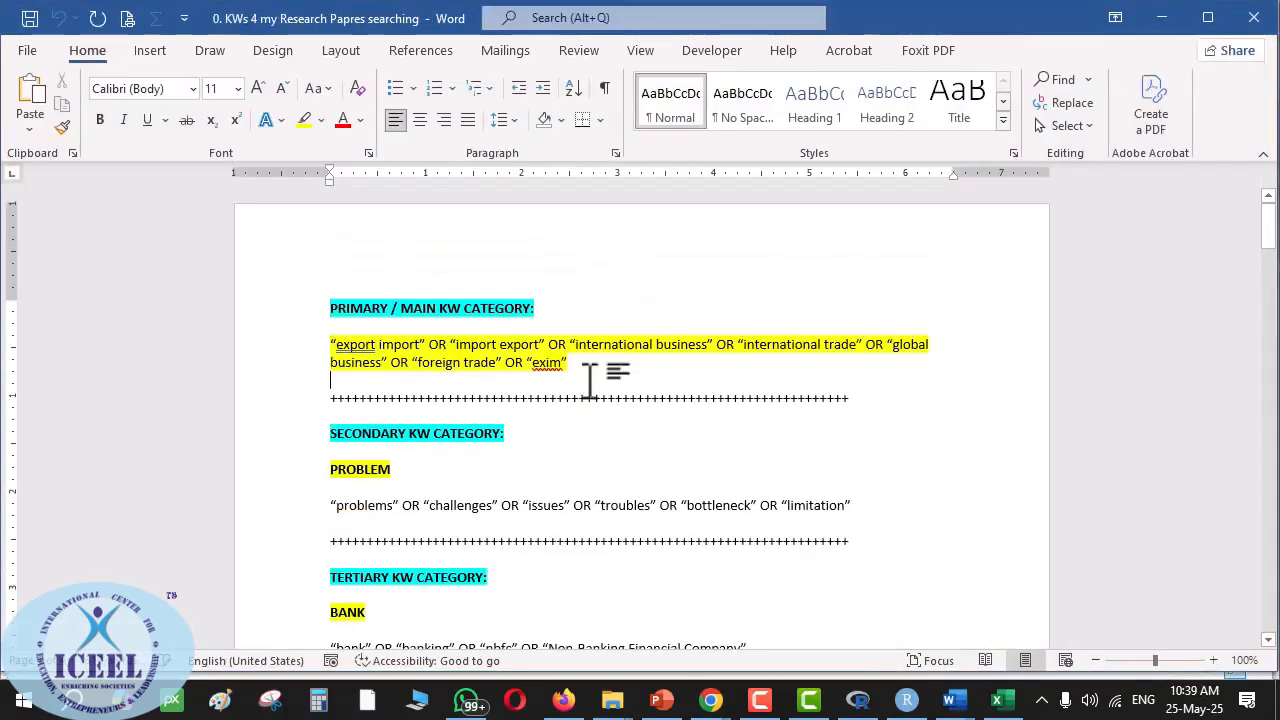
{"action": "type", "text": "global tr"}
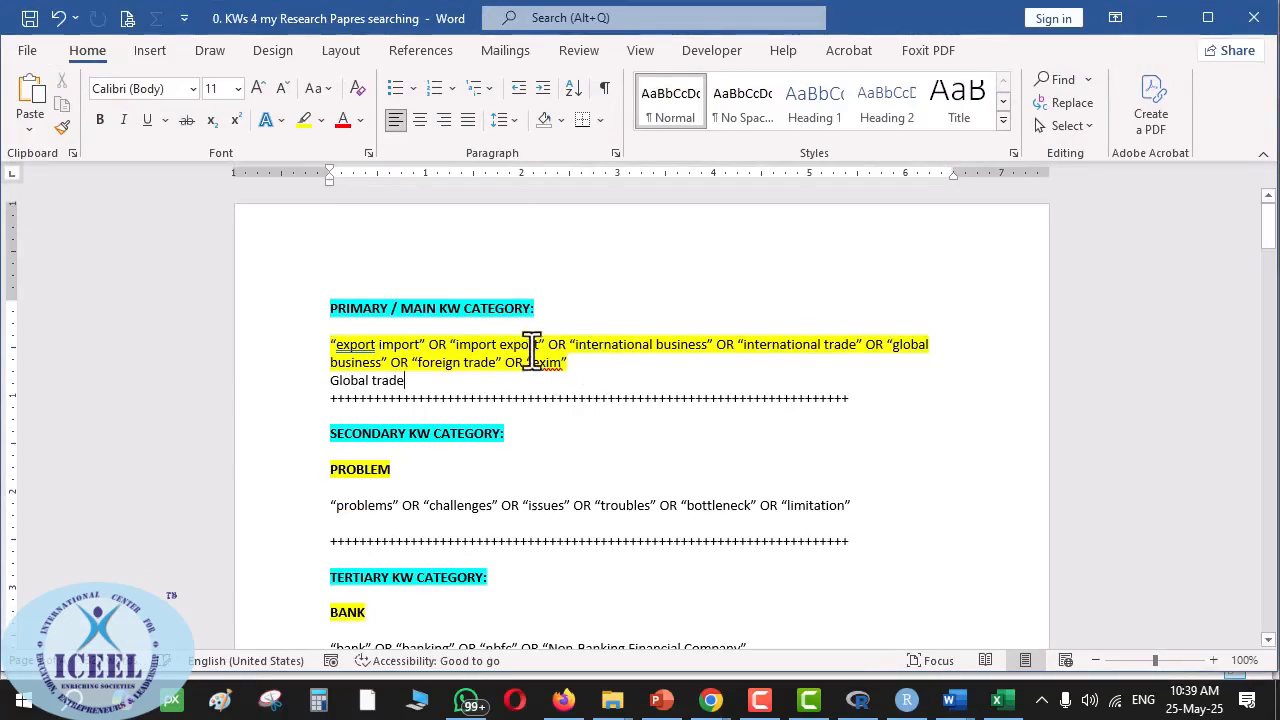
- Switch back to Scopus in Firefox, run the document search with the OR-joined trade phrases and view the results
{"action": "key", "text": "alt+Tab"}
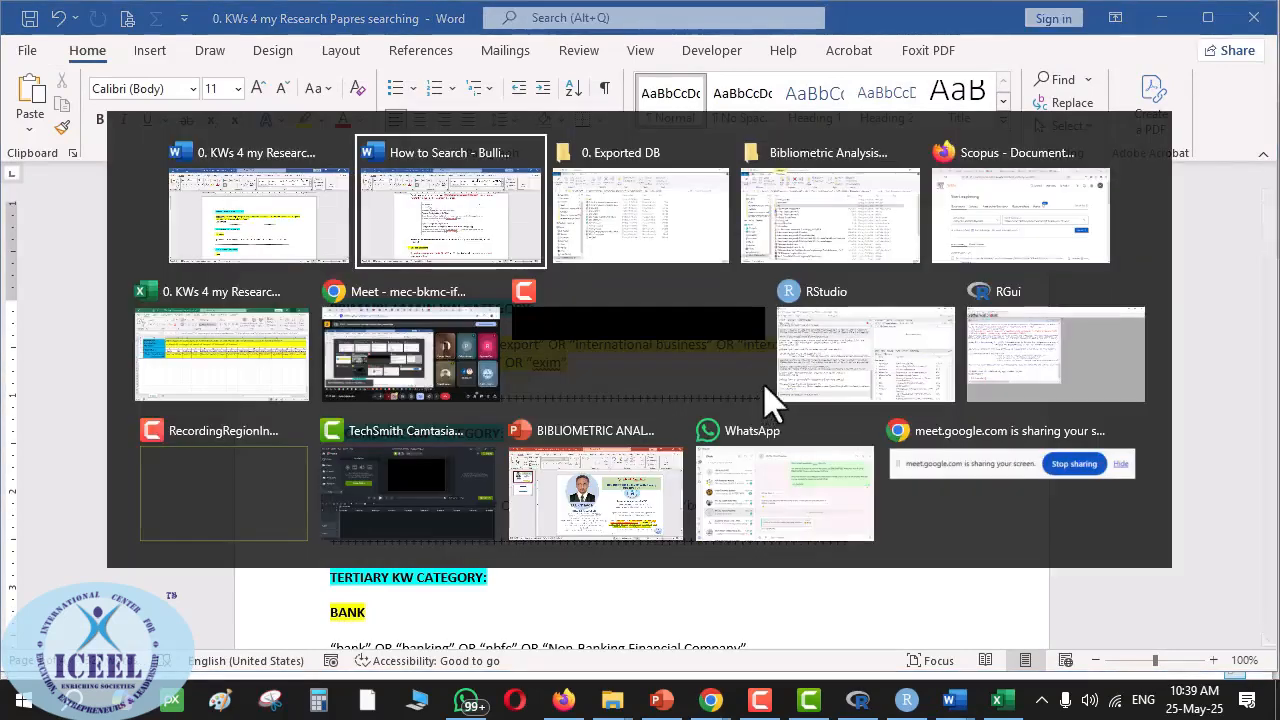
{"action": "left_click", "coordinate": [1019, 220]}
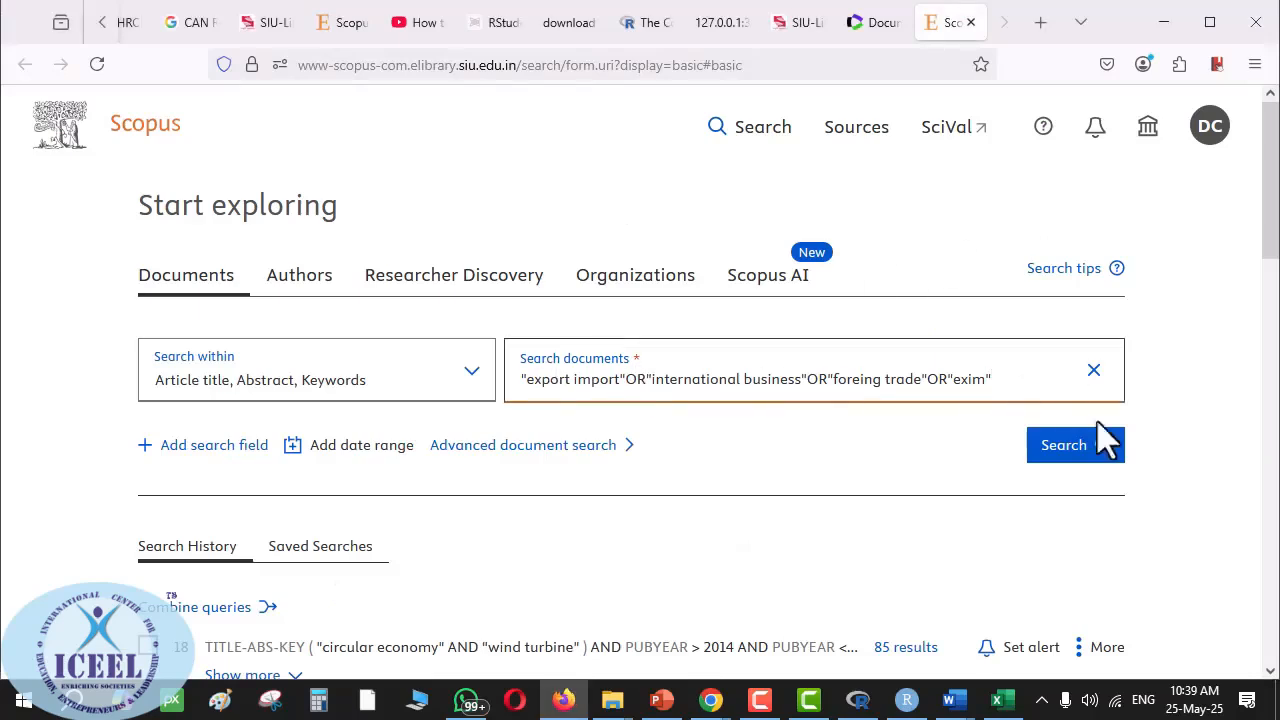
{"action": "left_click", "coordinate": [1075, 450]}
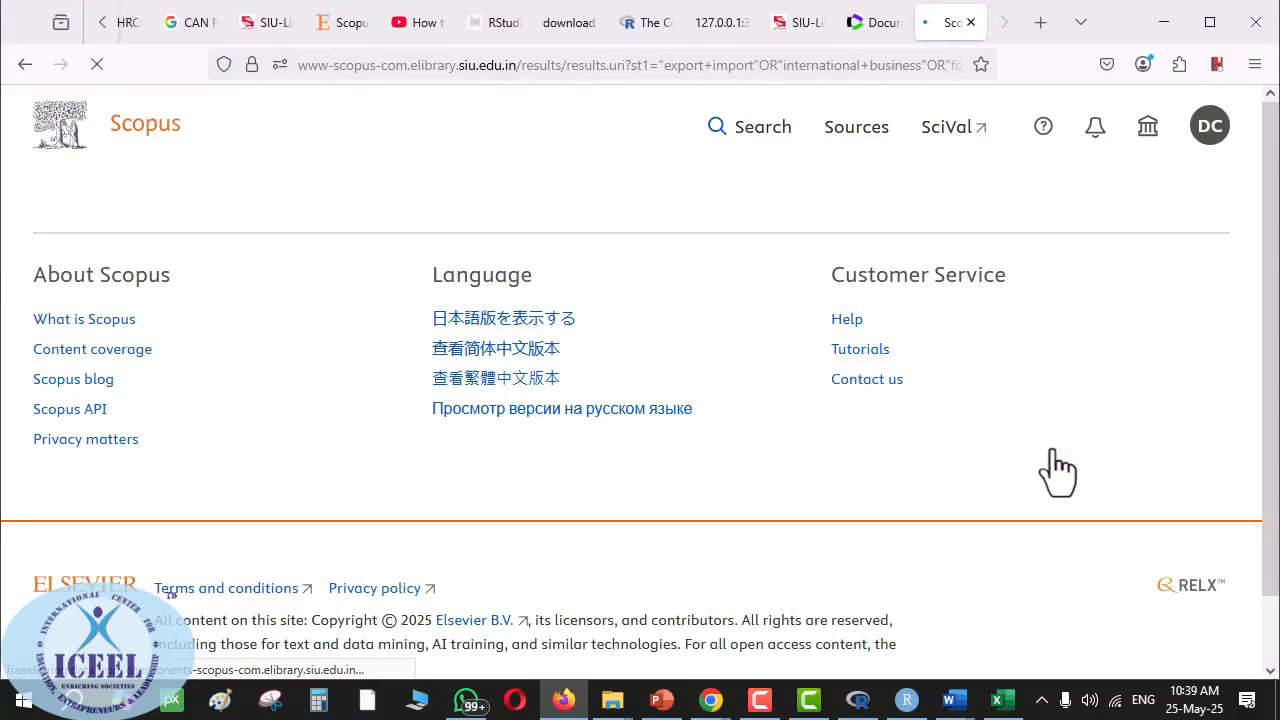
{"action": "scroll", "coordinate": [691, 424], "scroll_direction": "down", "scroll_amount": 4}
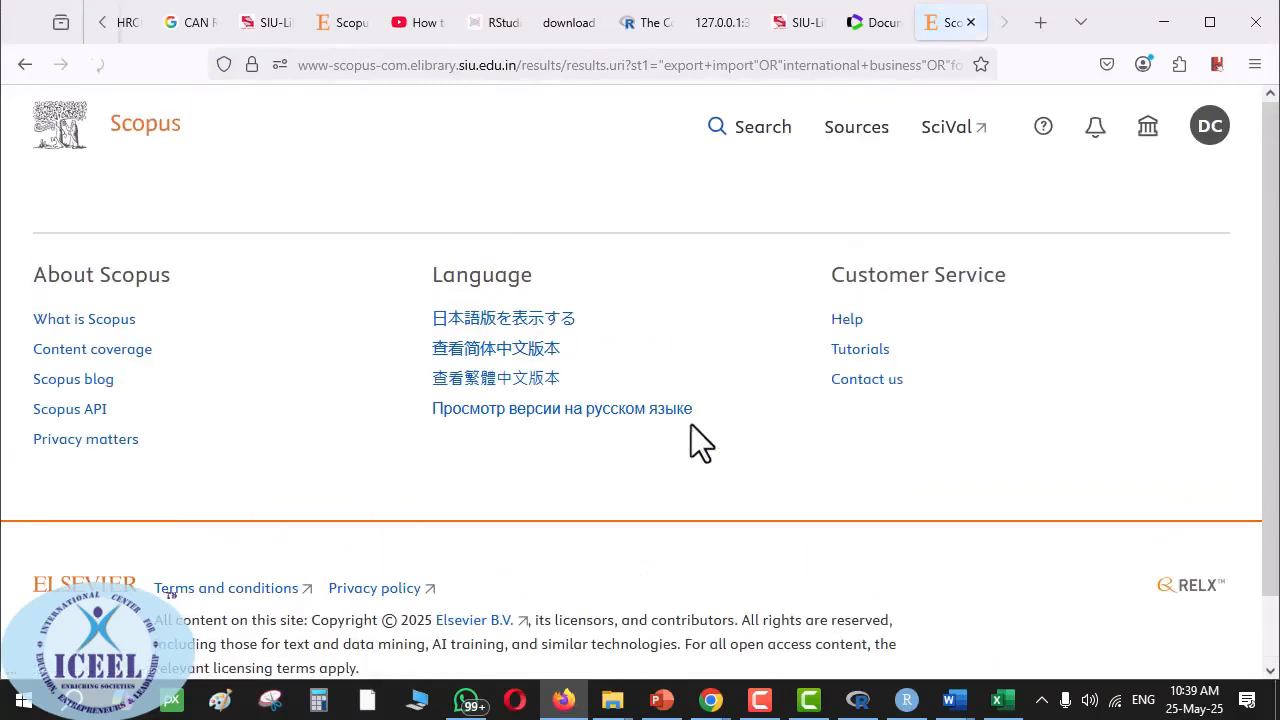
{"action": "scroll", "coordinate": [737, 424], "scroll_direction": "down", "scroll_amount": 5}
{"action": "scroll", "coordinate": [737, 424], "scroll_direction": "up", "scroll_amount": 3}
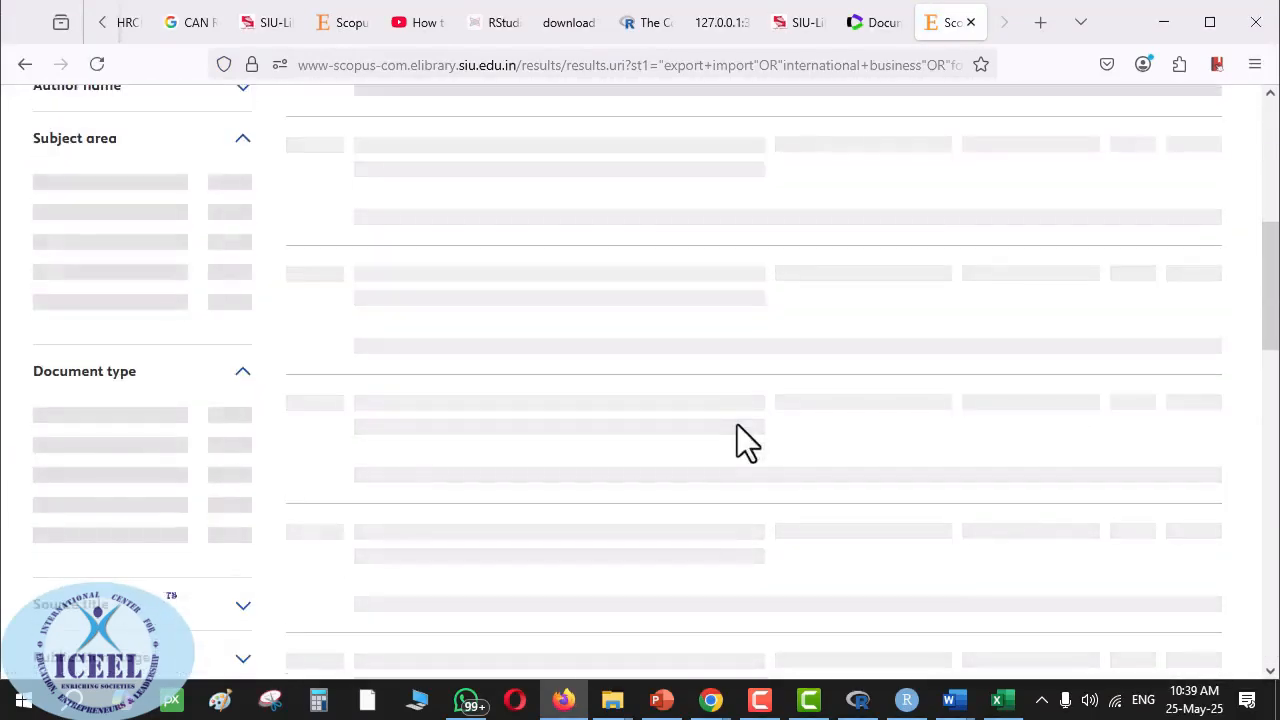
{"action": "scroll", "coordinate": [737, 424], "scroll_direction": "up", "scroll_amount": 2}
{"action": "scroll", "coordinate": [737, 424], "scroll_direction": "up", "scroll_amount": 4}
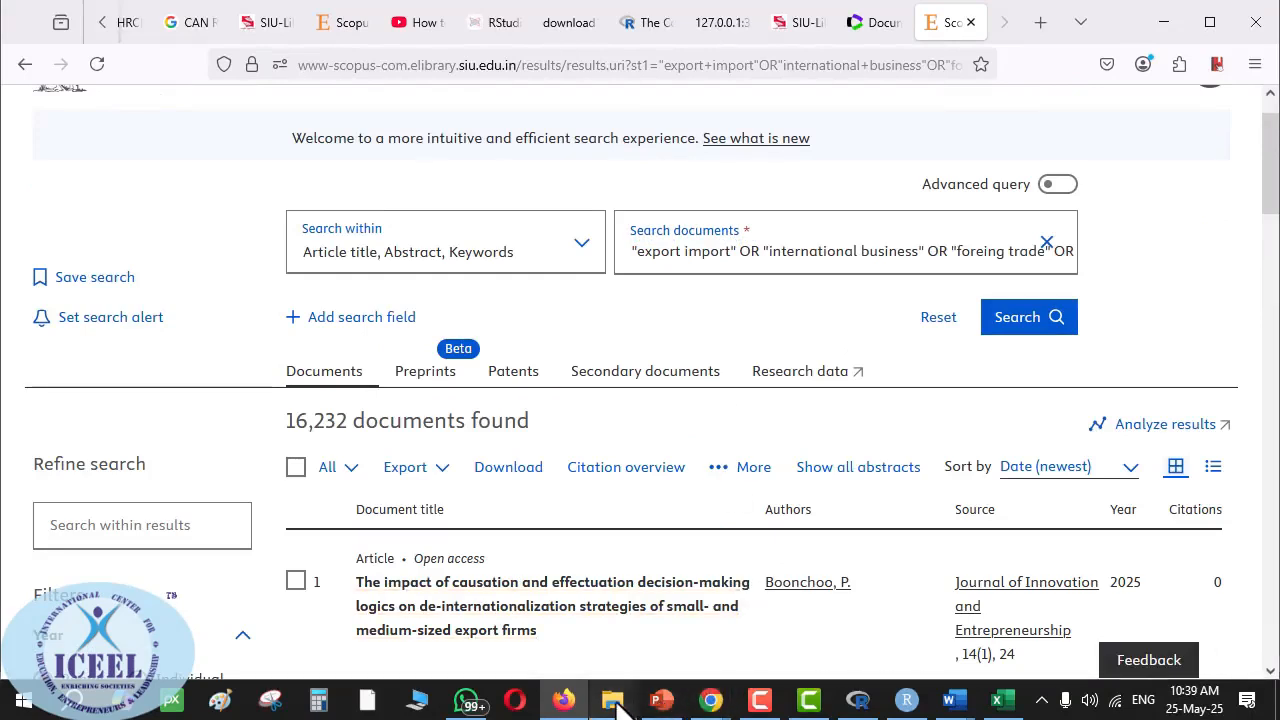
- Switch to File Explorer, view the parent DB folder, and reopen 0. Exported DB with the Name column fitted to its contents
{"action": "mouse_move", "coordinate": [612, 700]}
{"action": "left_click", "coordinate": [511, 636]}
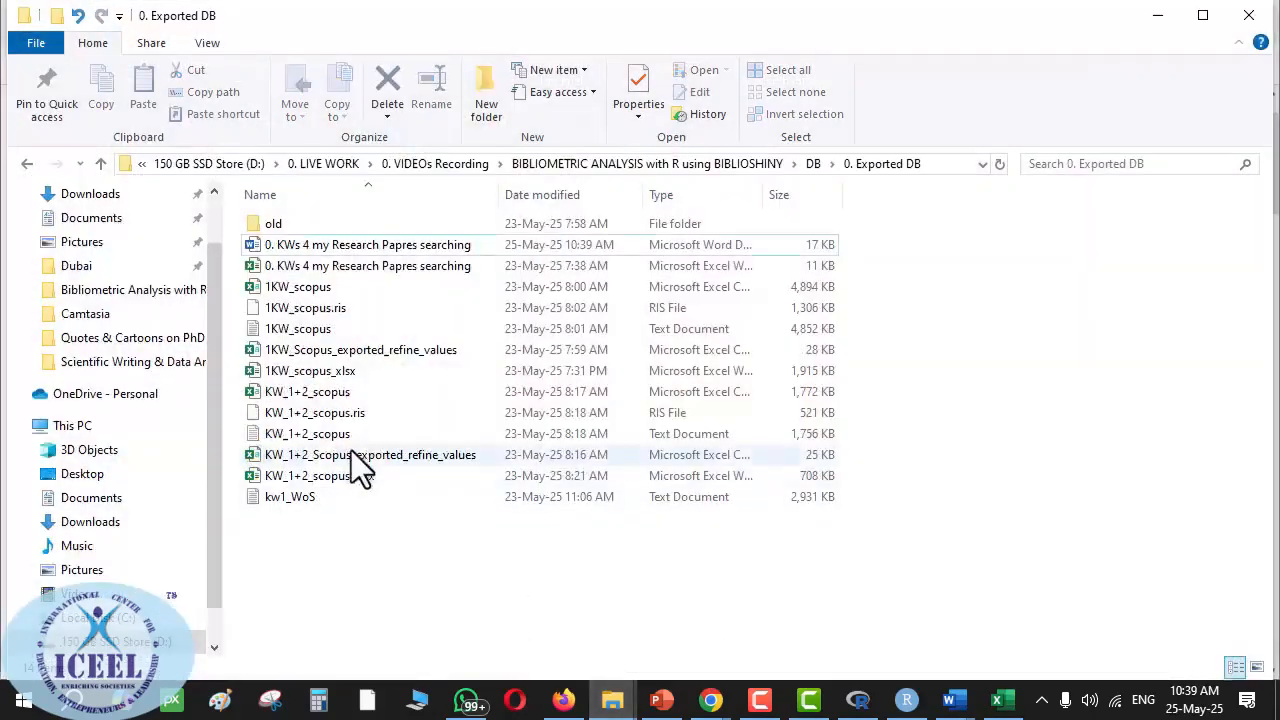
{"action": "left_click", "coordinate": [100, 162]}
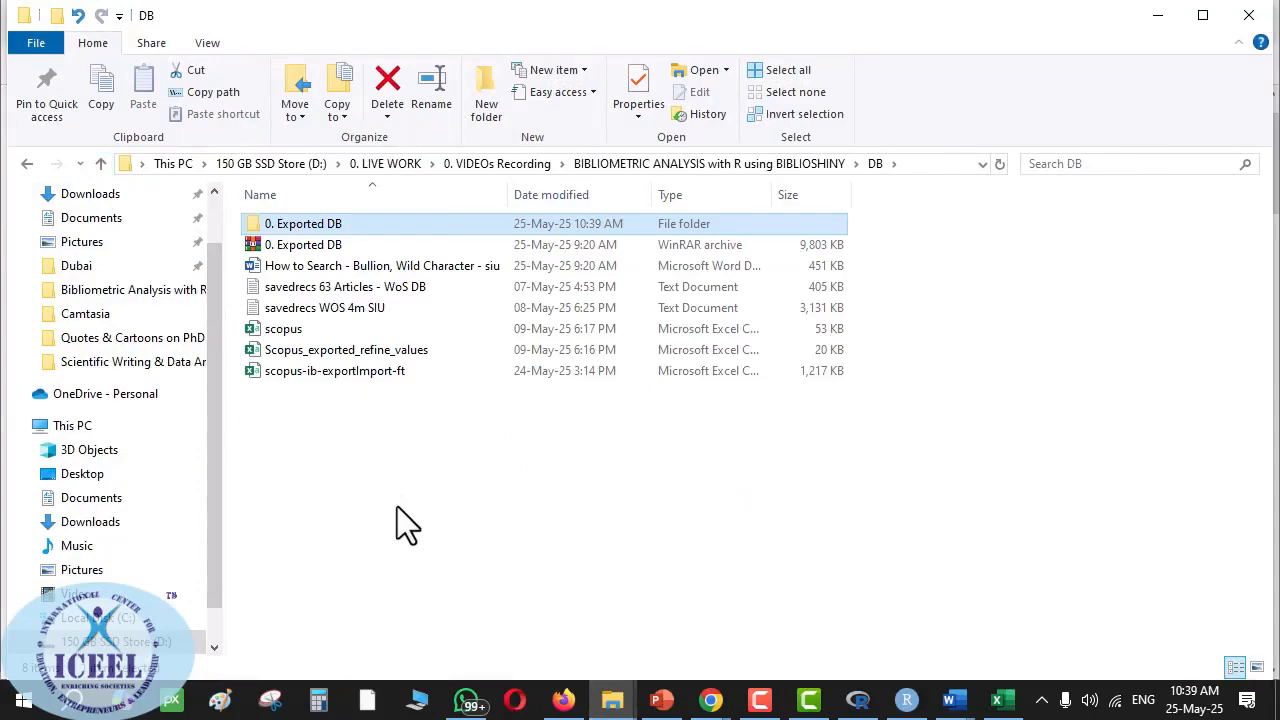
{"action": "double_click", "coordinate": [255, 222]}
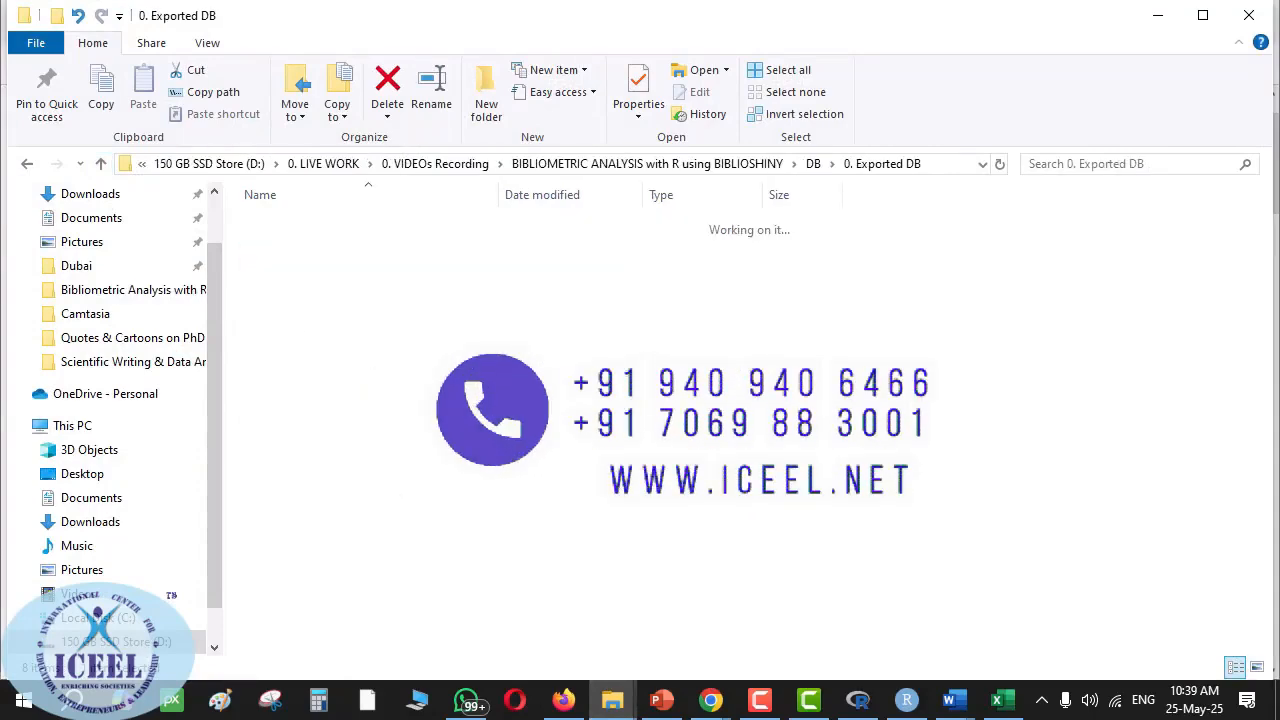
{"action": "double_click", "coordinate": [498, 194]}
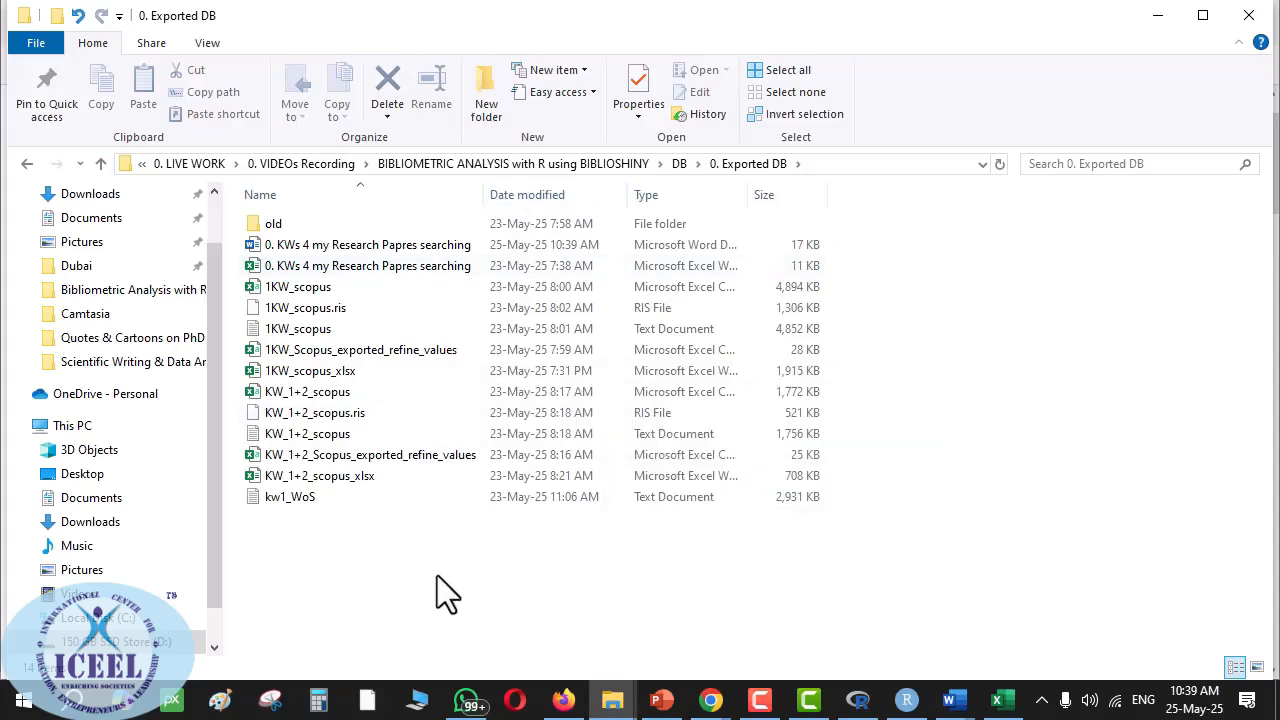
- Switch to the How to Search document in Word and review its Exact Phrase tips down to the Boolean Searching section
{"action": "mouse_move", "coordinate": [945, 695]}
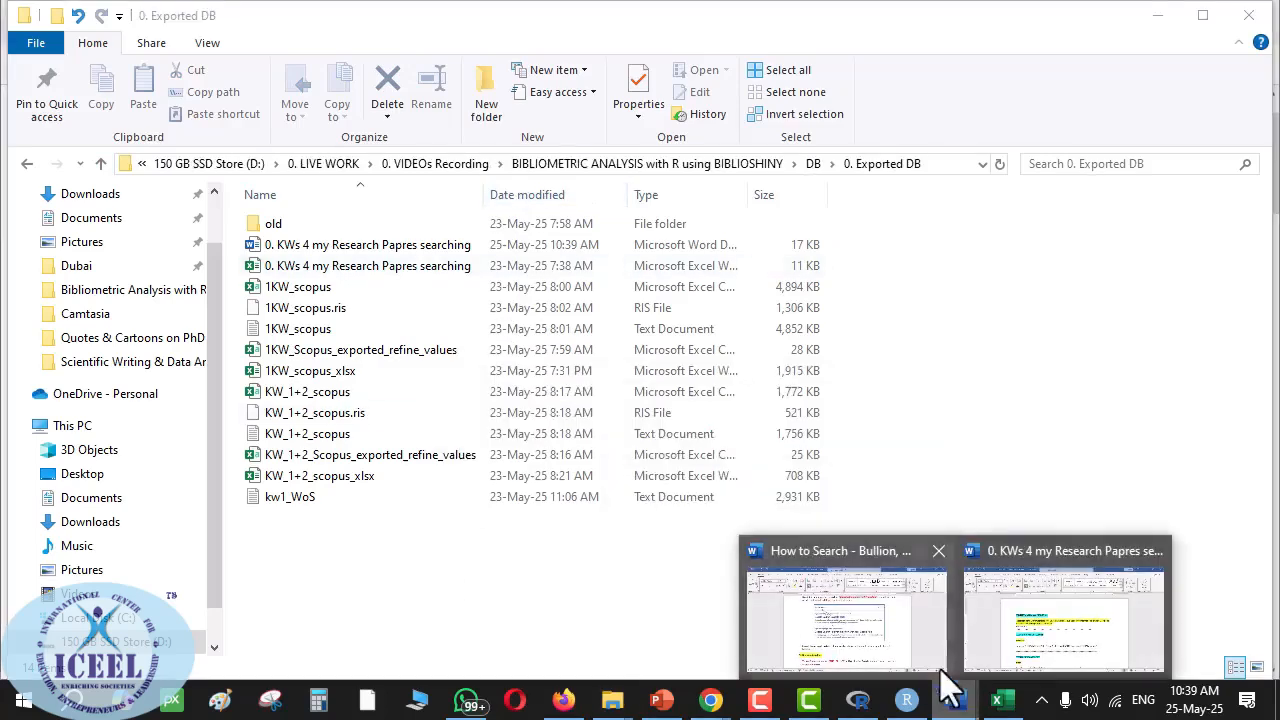
{"action": "left_click", "coordinate": [882, 645]}
{"action": "scroll", "coordinate": [700, 475], "scroll_direction": "up", "scroll_amount": 8}
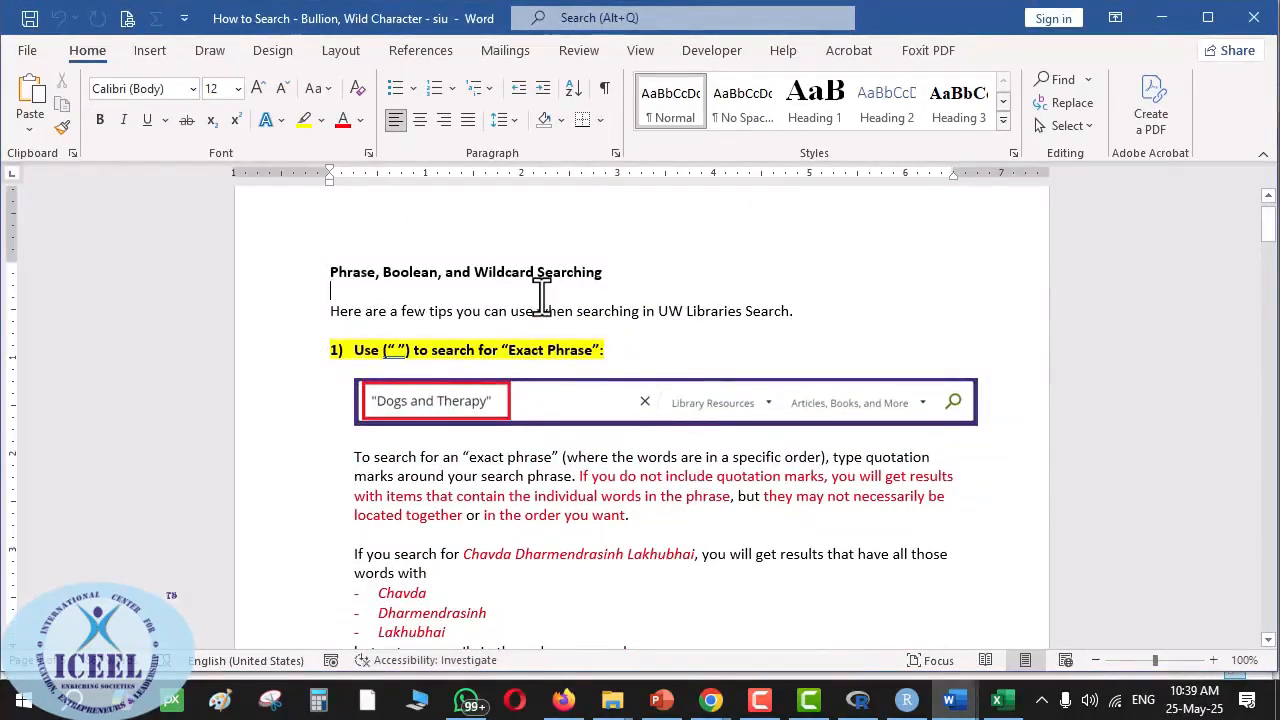
{"action": "left_click", "coordinate": [524, 330]}
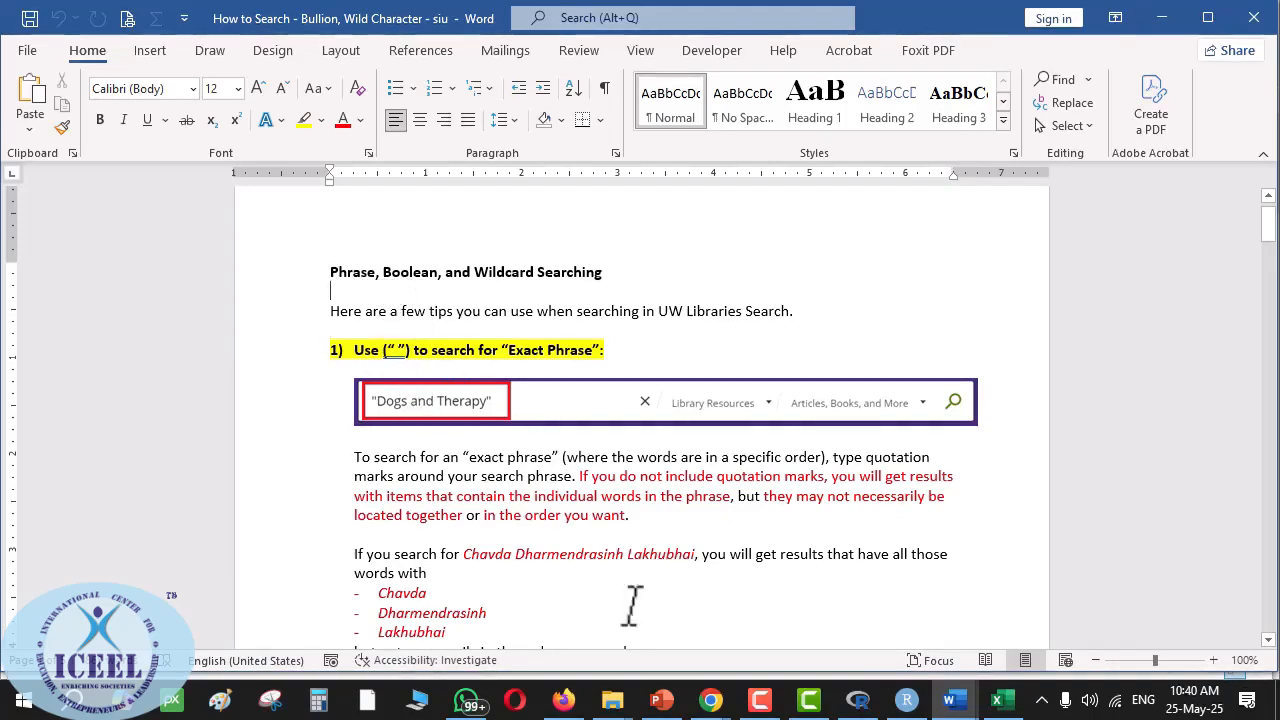
{"action": "mouse_move", "coordinate": [617, 705]}
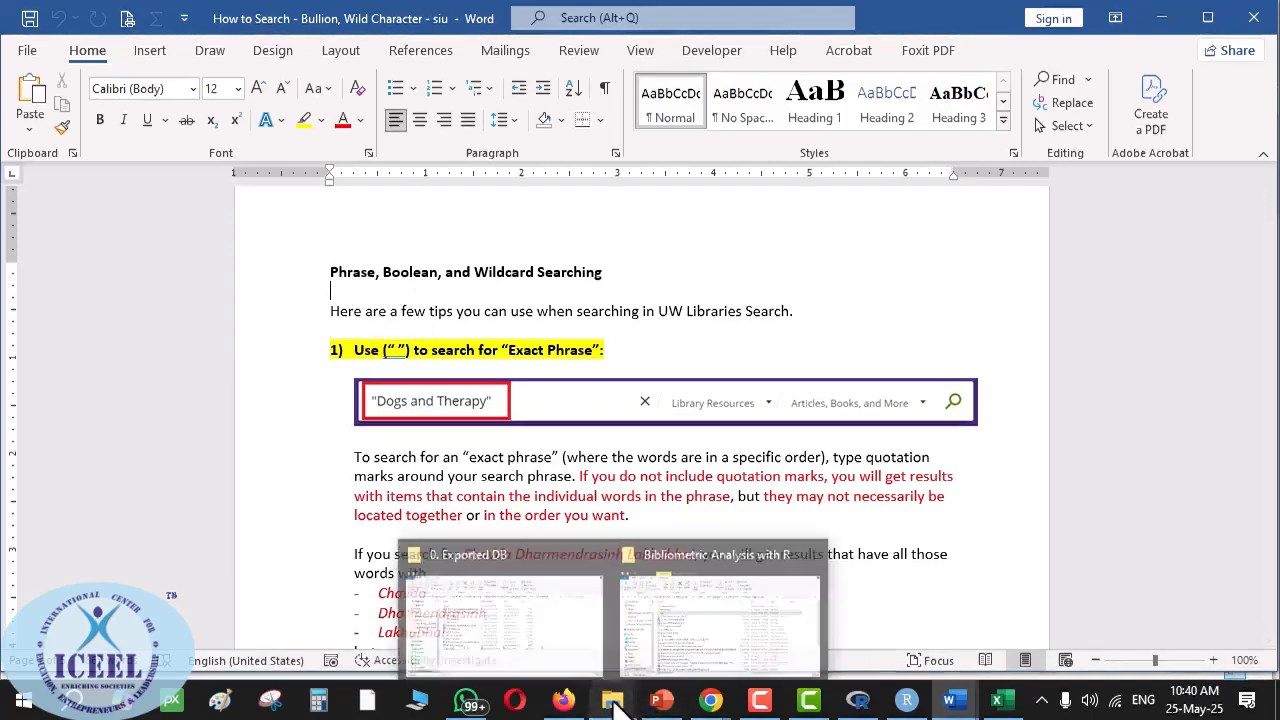
{"action": "left_click", "coordinate": [427, 291]}
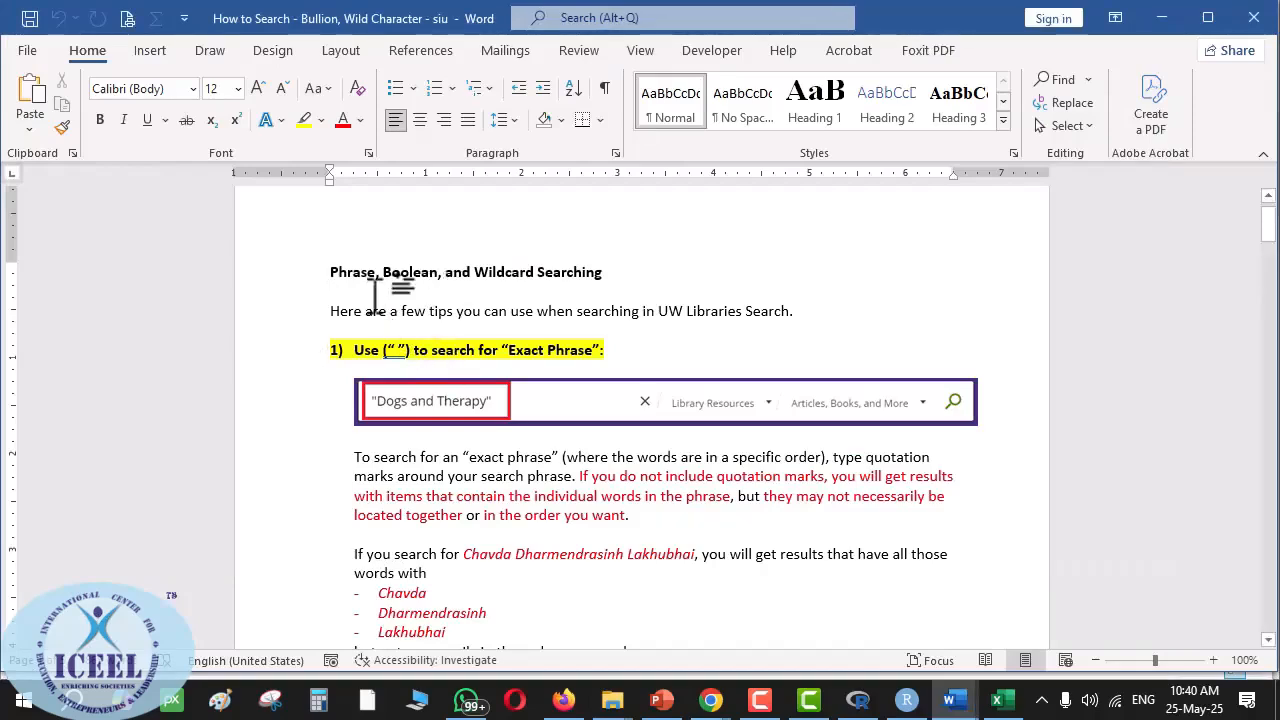
{"action": "scroll", "coordinate": [508, 372], "scroll_direction": "down", "scroll_amount": 10}
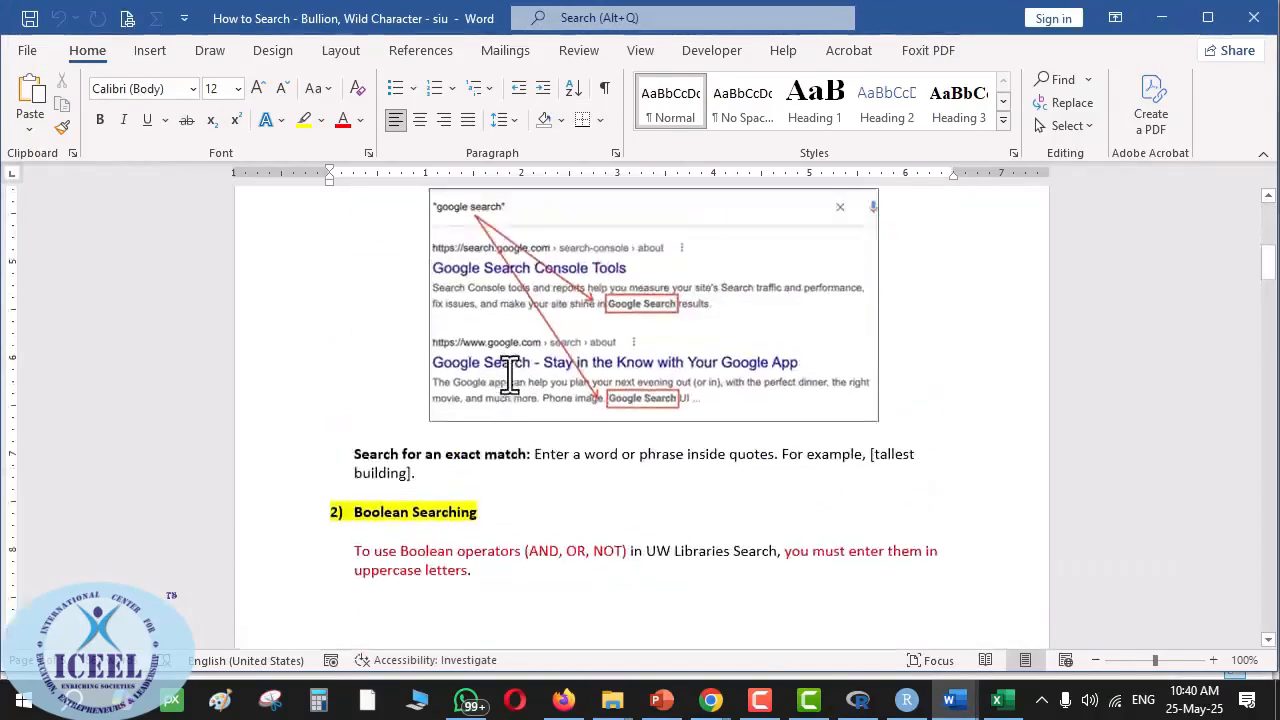
{"action": "key", "text": "ctrl+Home"}
- Switch back to the Scopus results in Firefox and filter them to the year range 2022 to 2025
{"action": "key", "text": "alt+Tab"}
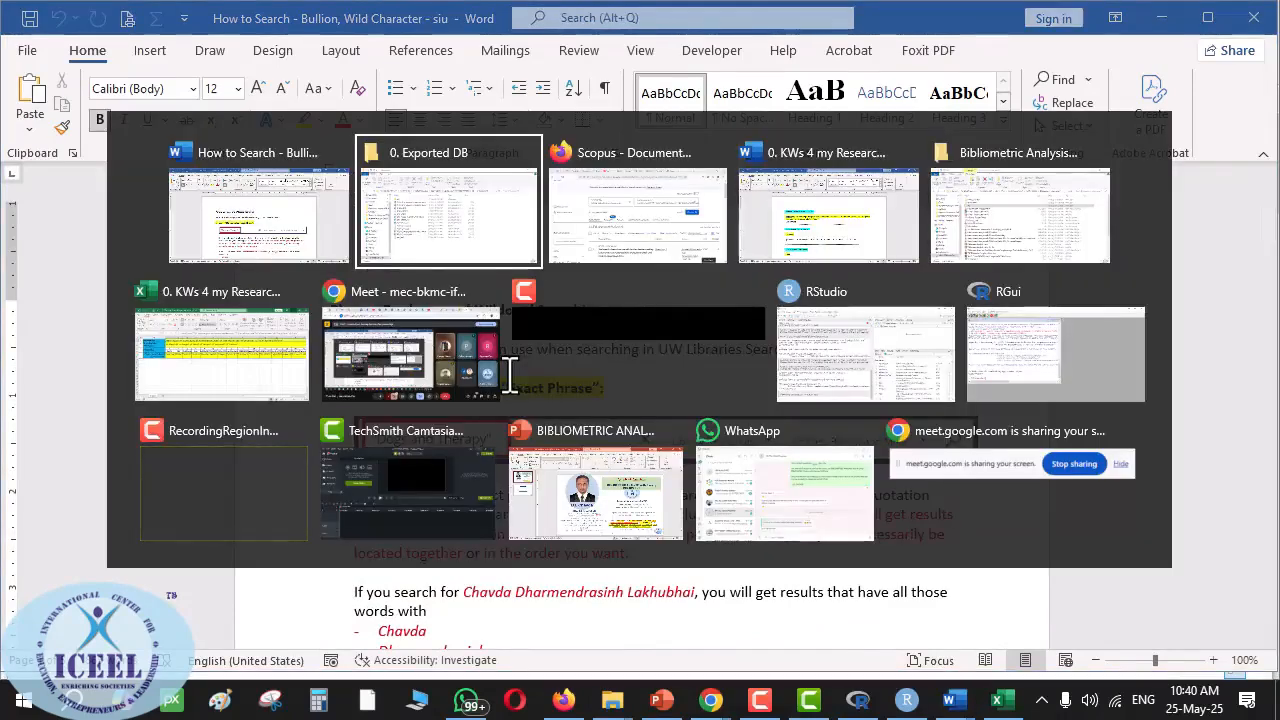
{"action": "key", "text": "alt+Tab"}
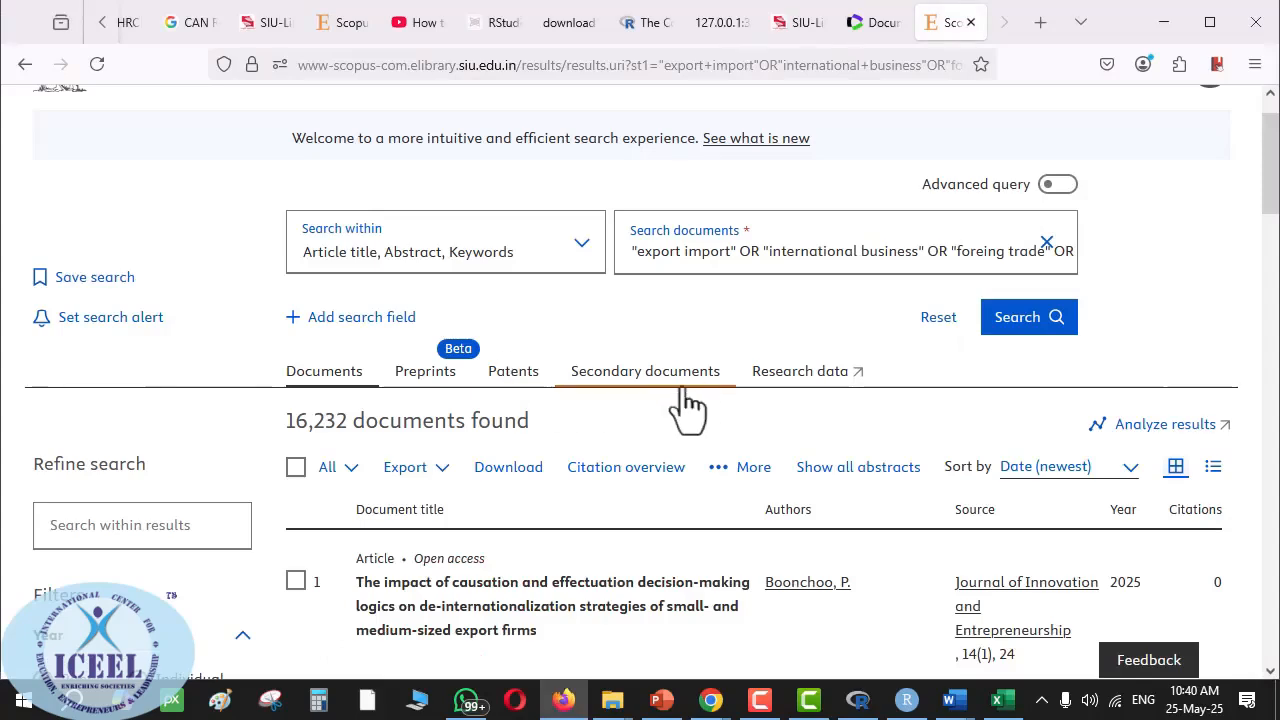
{"action": "scroll", "coordinate": [368, 549], "scroll_direction": "down", "scroll_amount": 3}
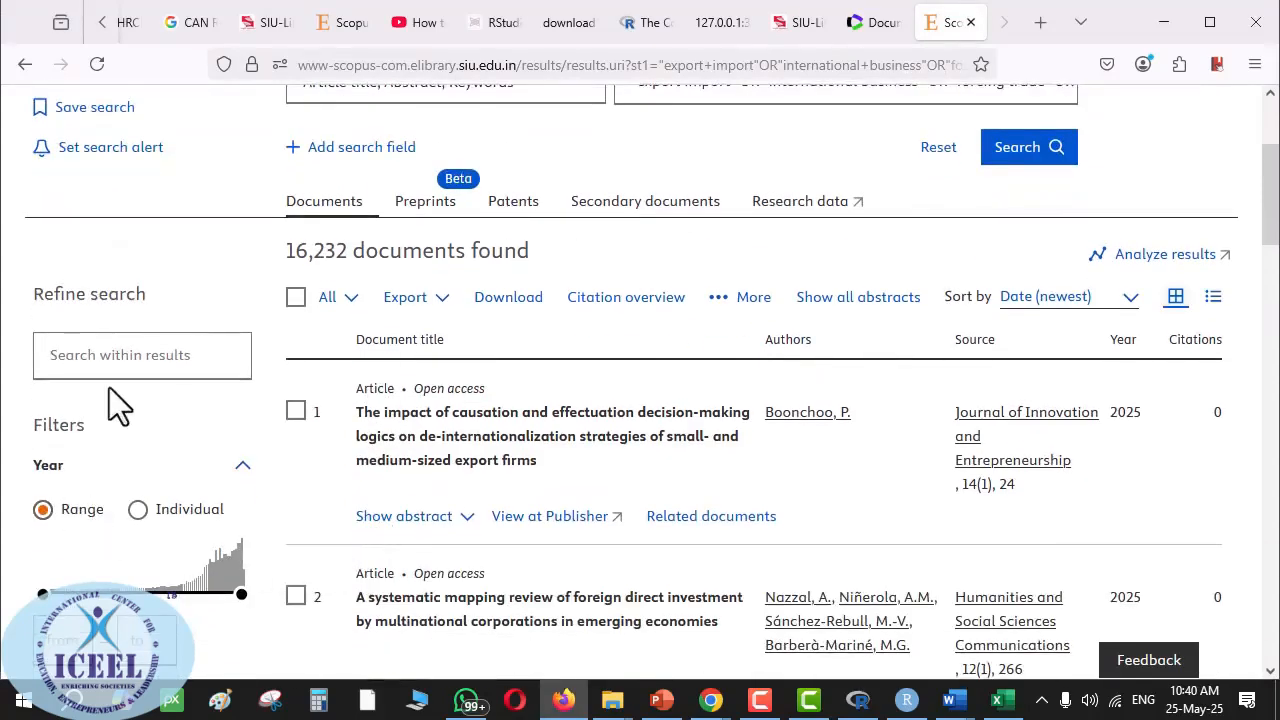
{"action": "scroll", "coordinate": [115, 520], "scroll_direction": "down", "scroll_amount": 3}
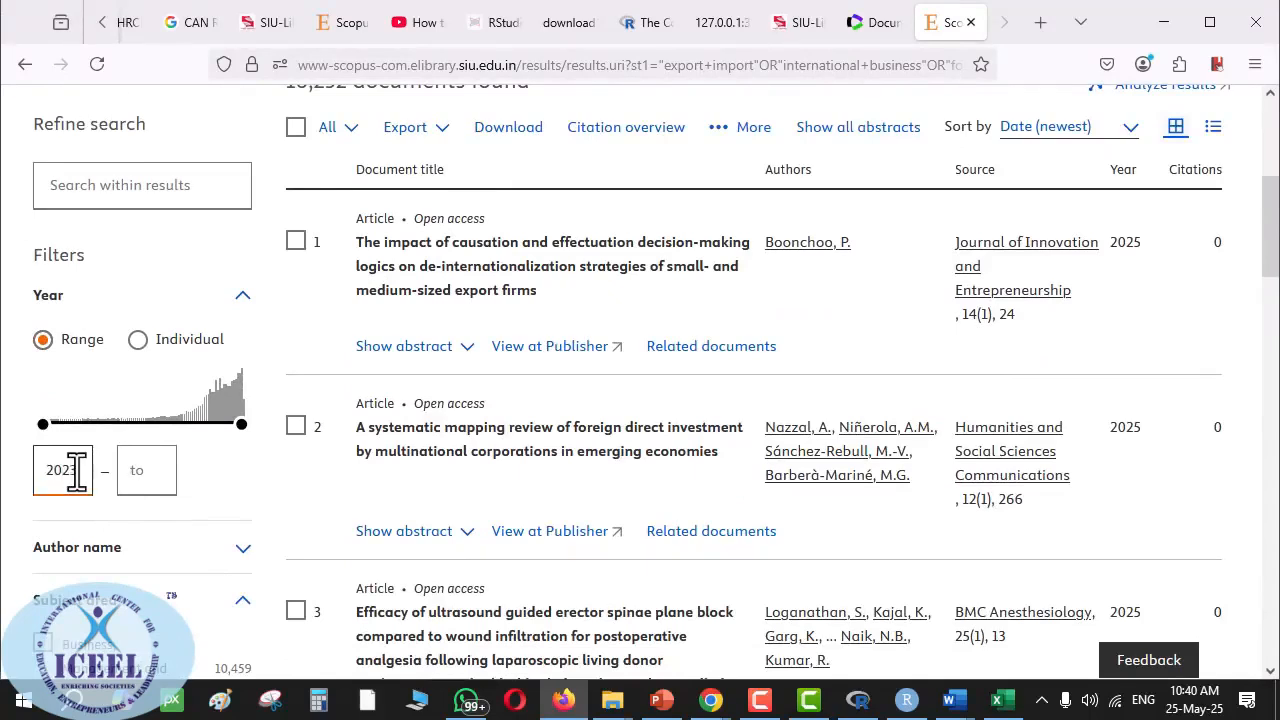
{"action": "key", "text": "Tab"}
{"action": "type", "text": "2025"}
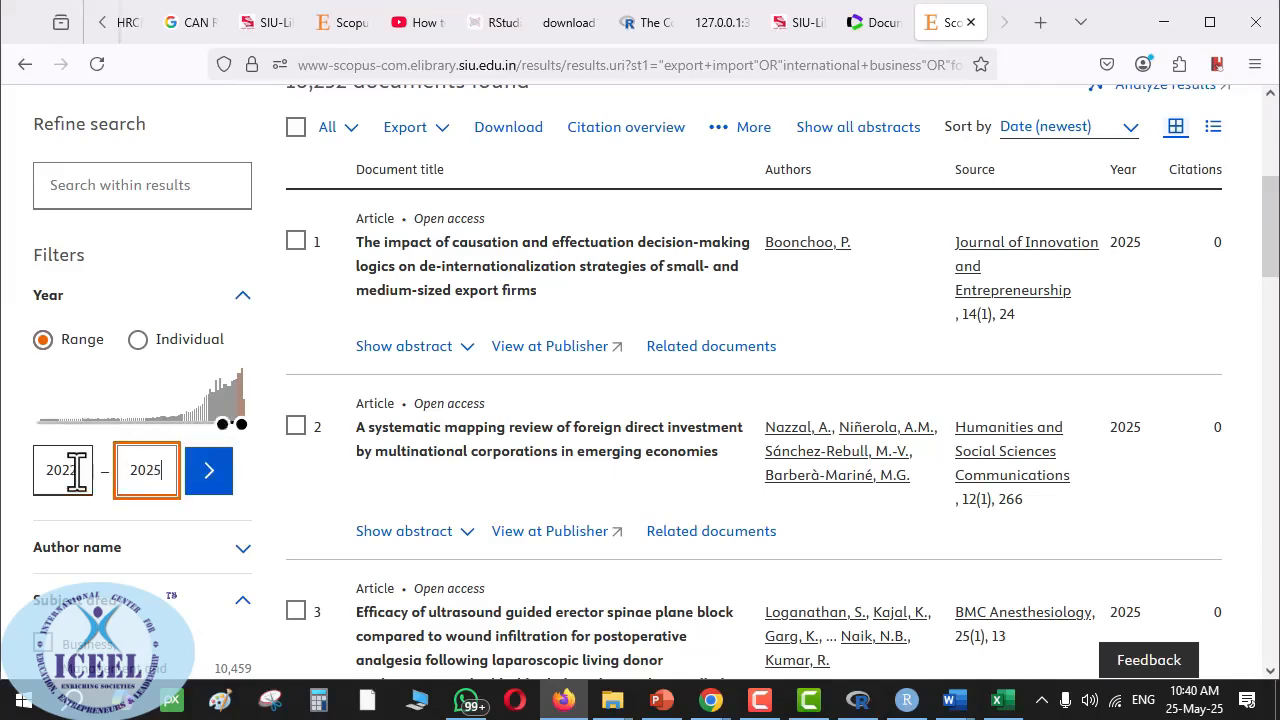
{"action": "left_click", "coordinate": [208, 470]}
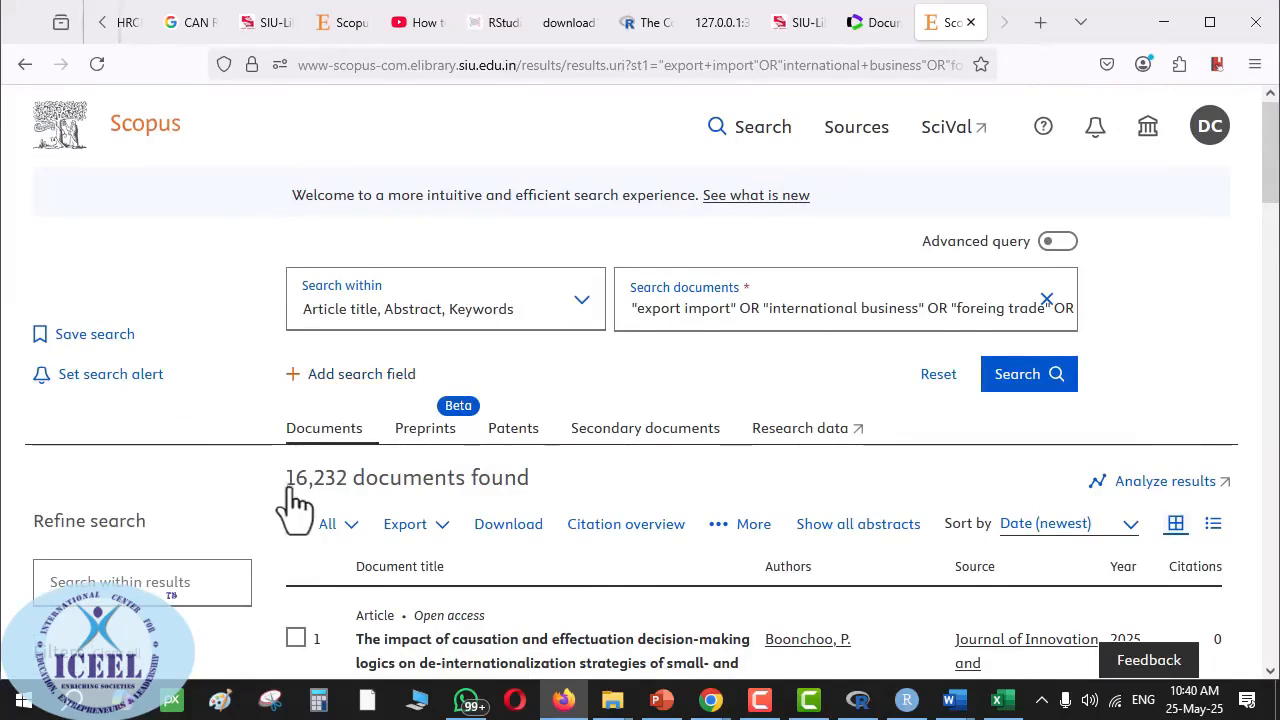
{"action": "scroll", "coordinate": [334, 478], "scroll_direction": "down", "scroll_amount": 2}
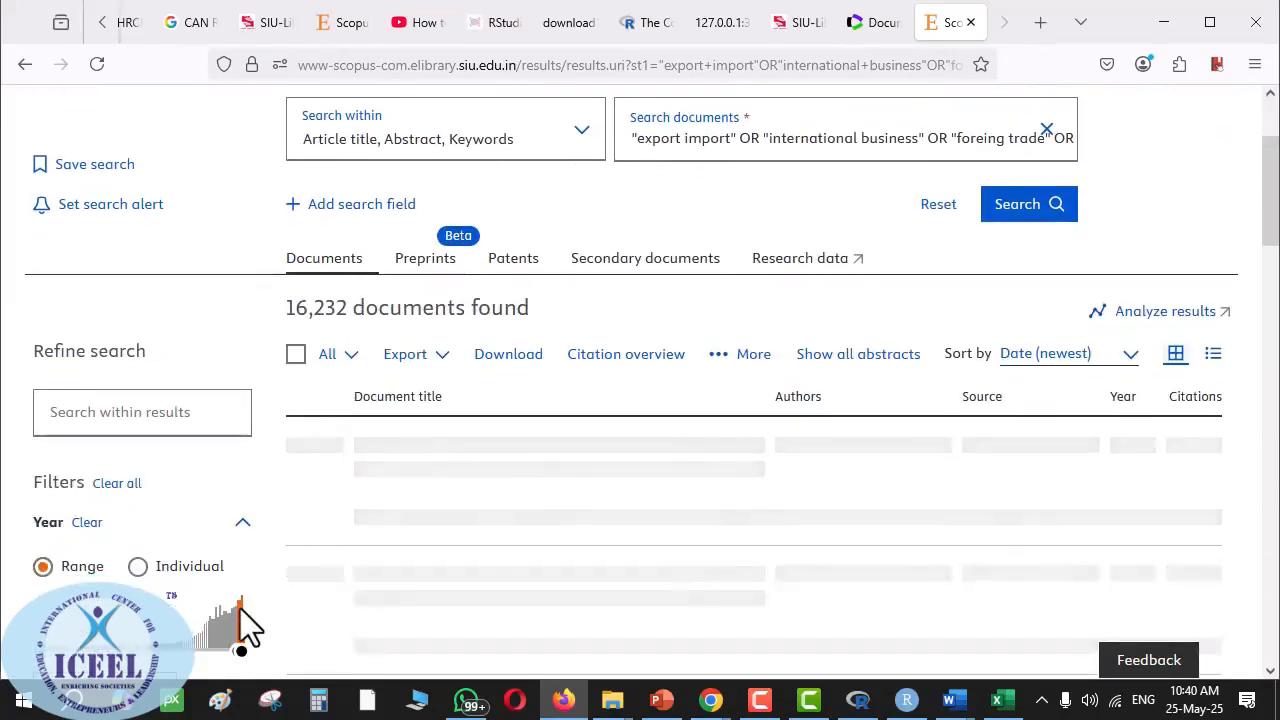
{"action": "scroll", "coordinate": [337, 403], "scroll_direction": "up", "scroll_amount": 2}
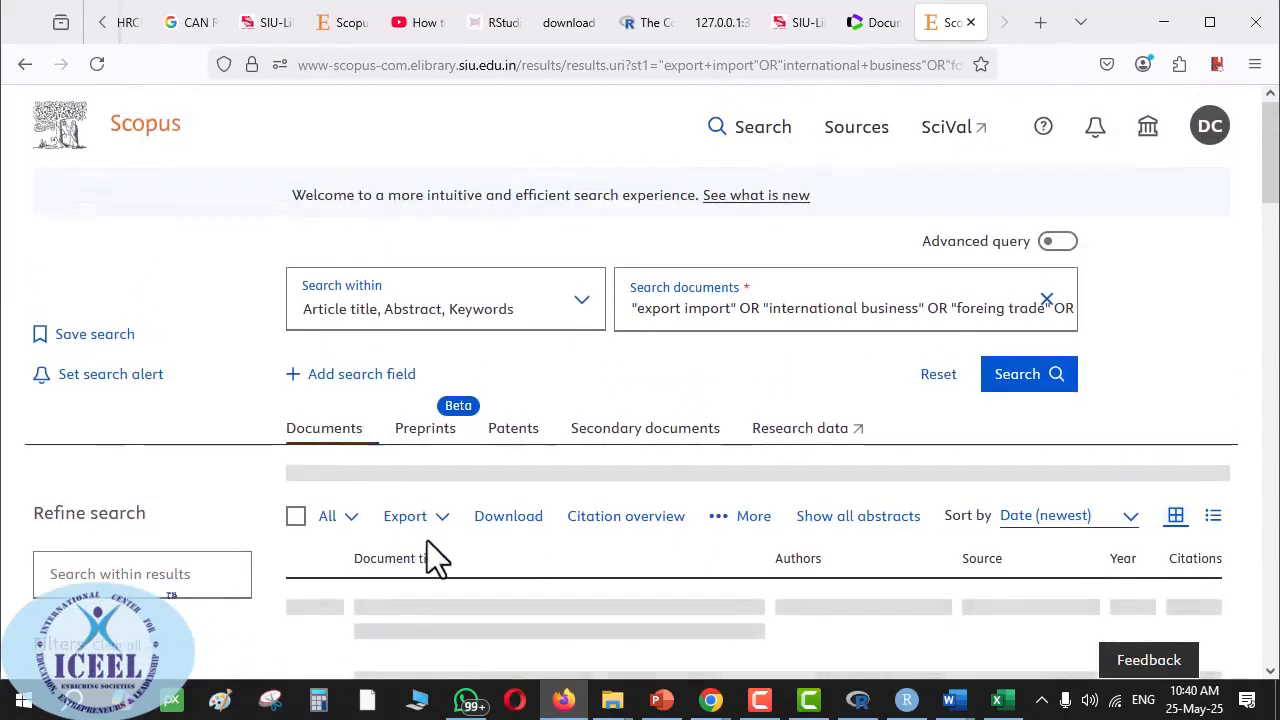
- Limit the results to the Business, Management and Accounting and Economics, Econometrics and Finance subject areas and the Article document type, and check the document count
{"action": "scroll", "coordinate": [434, 550], "scroll_direction": "down", "scroll_amount": 2}
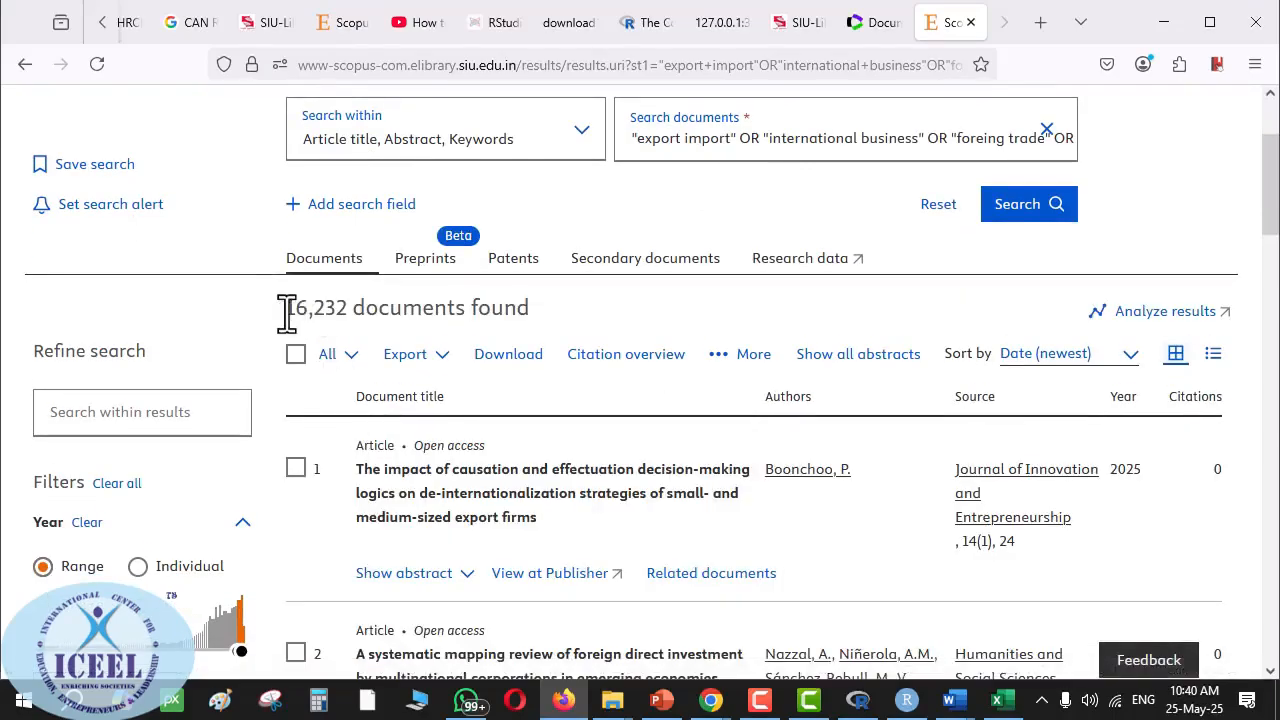
{"action": "scroll", "coordinate": [331, 360], "scroll_direction": "down", "scroll_amount": 4}
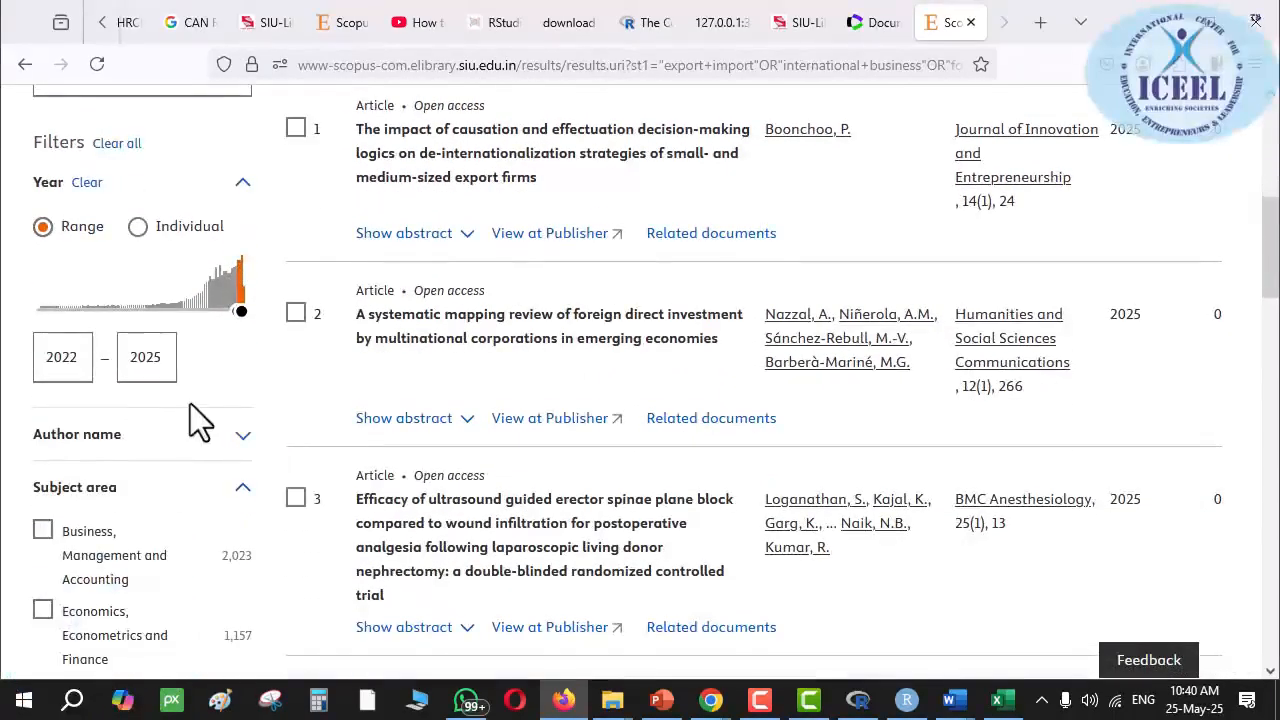
{"action": "scroll", "coordinate": [200, 420], "scroll_direction": "down", "scroll_amount": 2}
{"action": "left_click", "coordinate": [42, 360]}
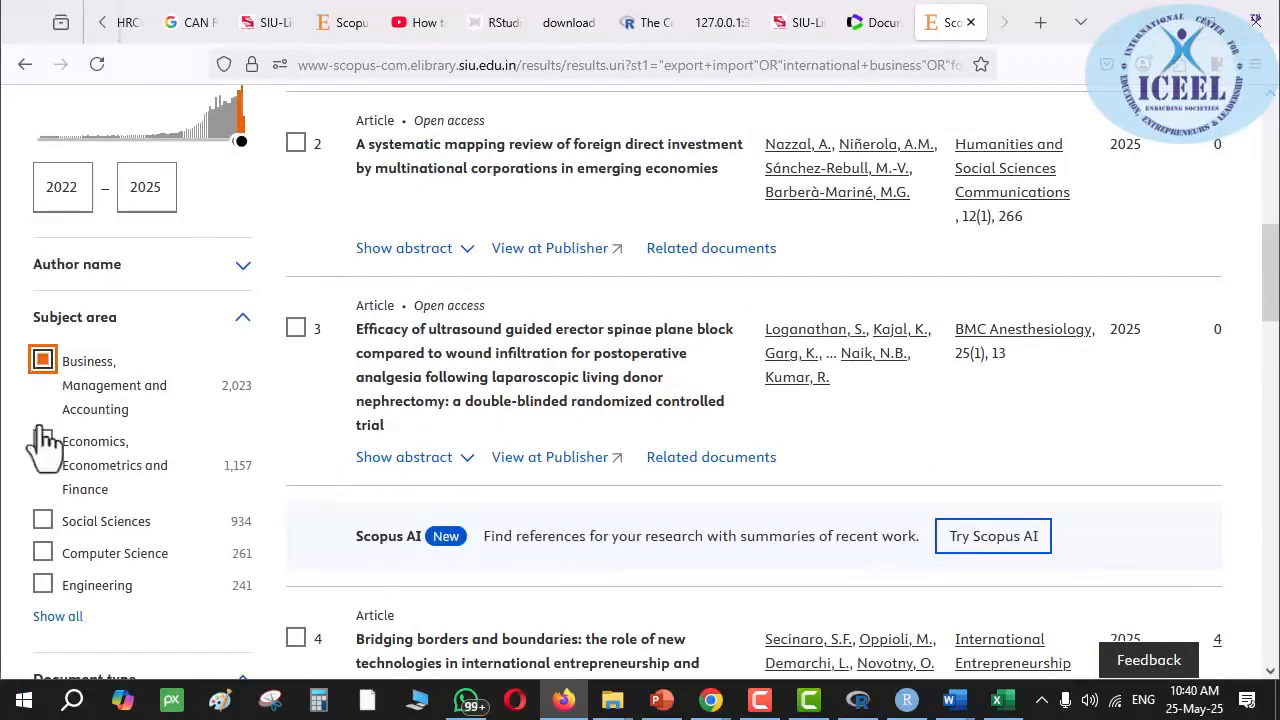
{"action": "left_click", "coordinate": [42, 441]}
{"action": "scroll", "coordinate": [57, 515], "scroll_direction": "down", "scroll_amount": 2}
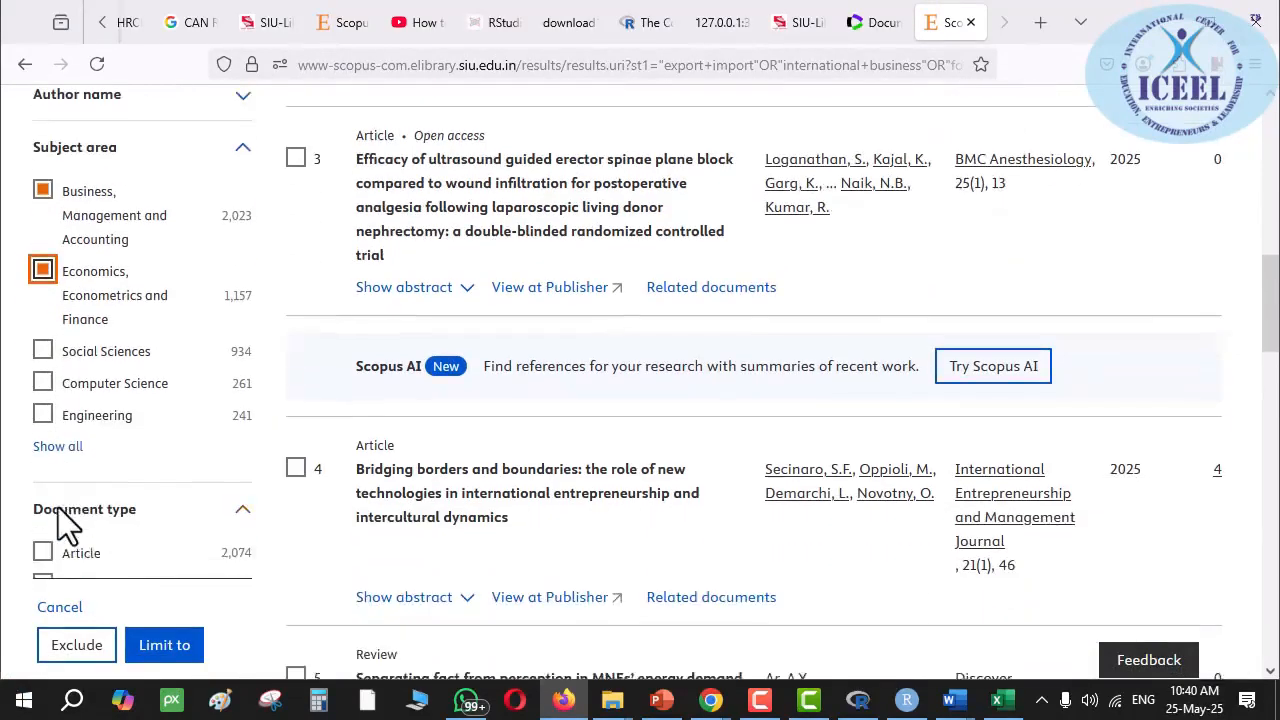
{"action": "scroll", "coordinate": [85, 465], "scroll_direction": "down", "scroll_amount": 2}
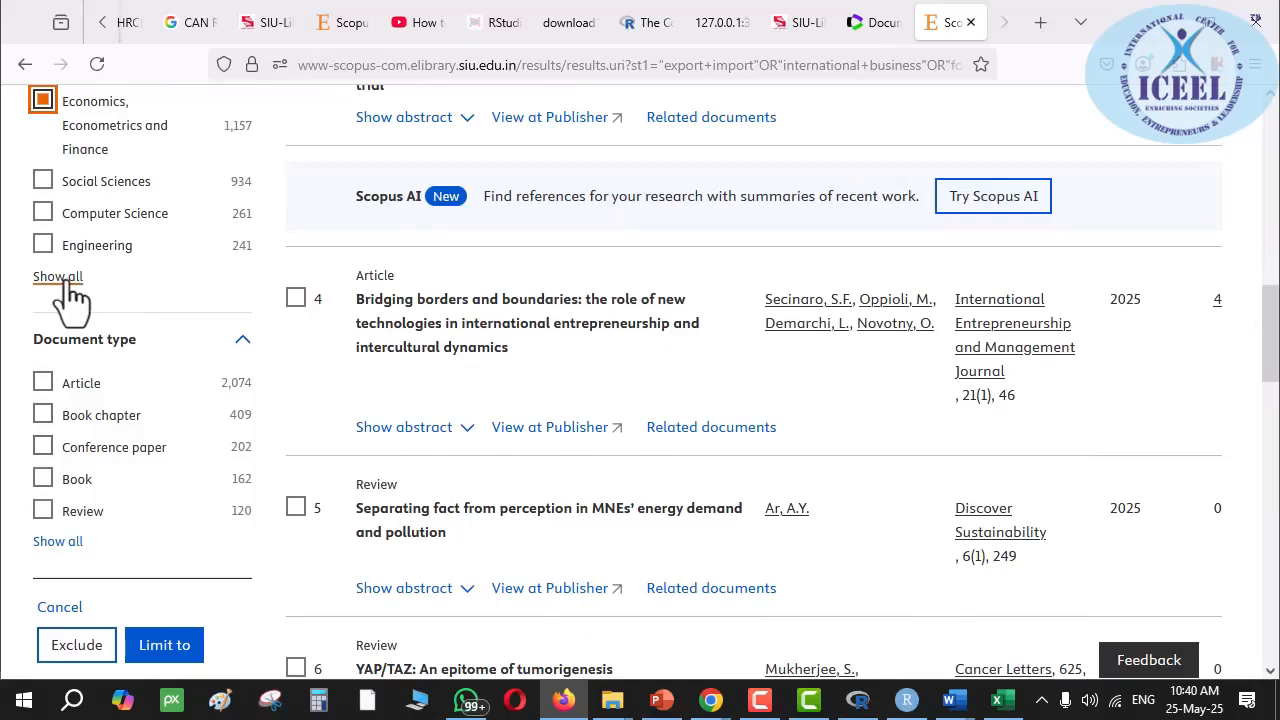
{"action": "left_click", "coordinate": [44, 388]}
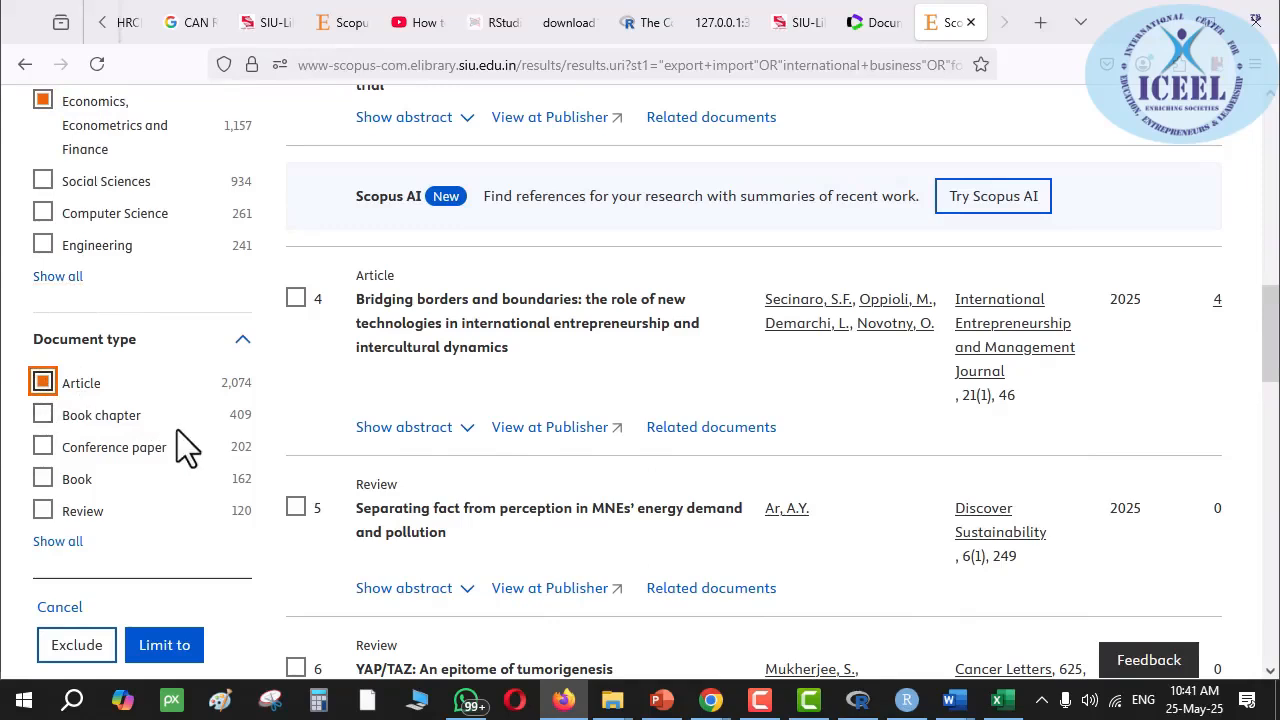
{"action": "left_click", "coordinate": [160, 648]}
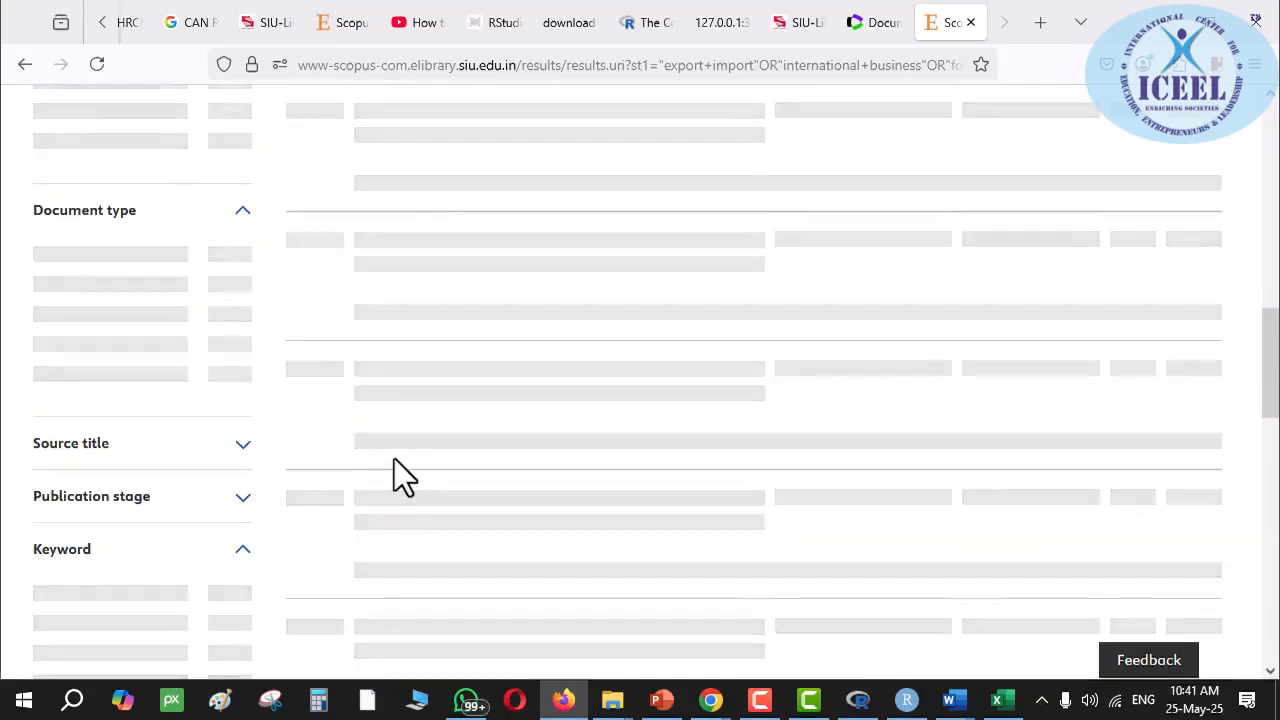
{"action": "scroll", "coordinate": [394, 458], "scroll_direction": "up", "scroll_amount": 10}
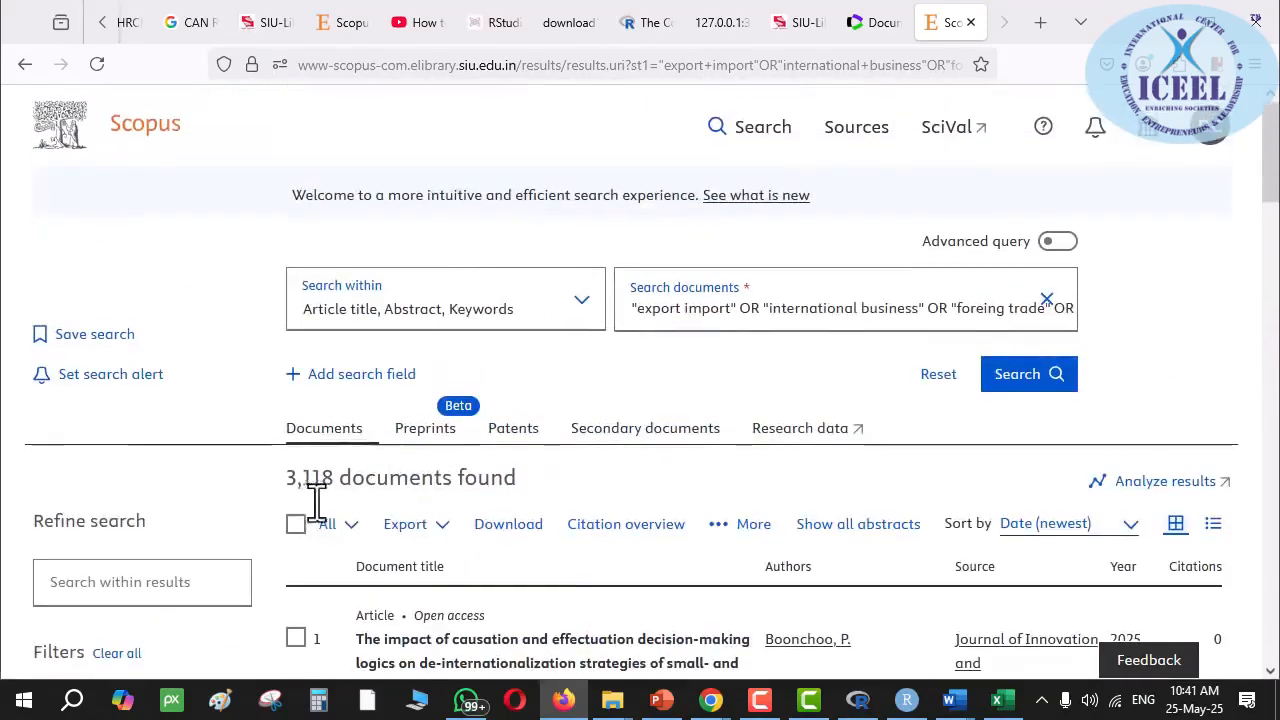
{"action": "left_click_drag", "start_coordinate": [288, 479], "coordinate": [514, 481]}
{"action": "left_click", "coordinate": [389, 480]}
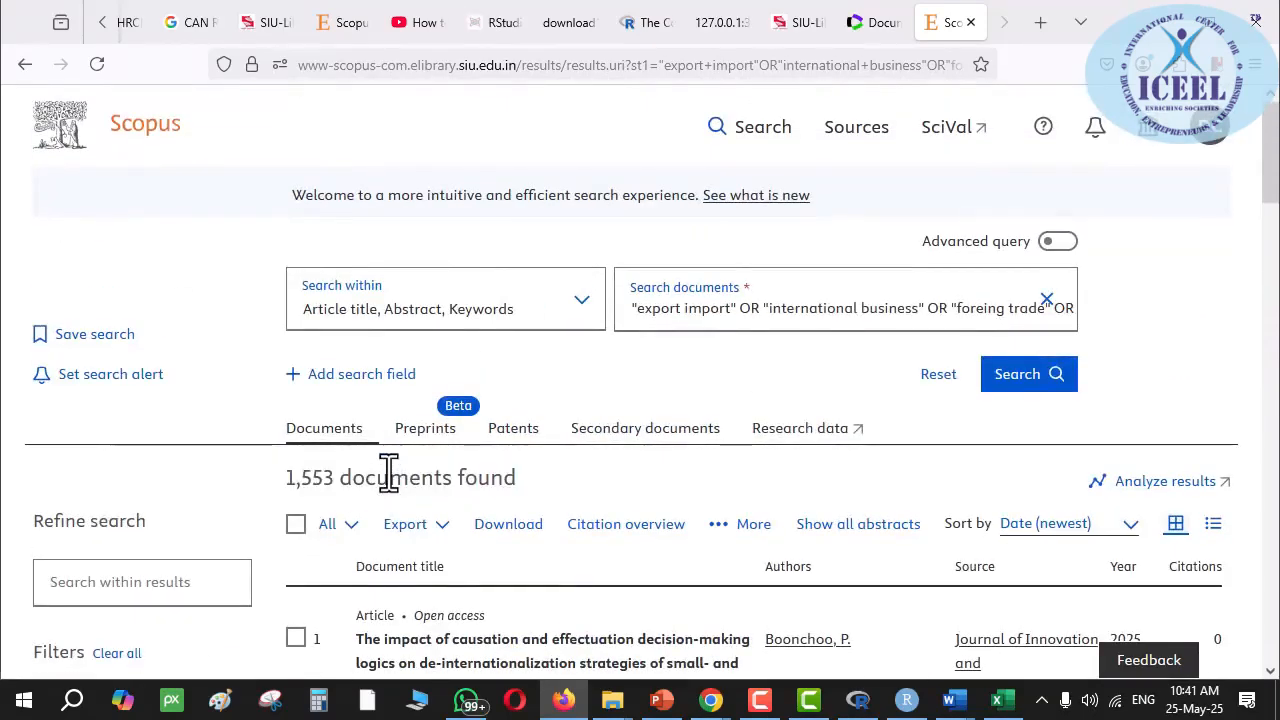
- Check the applied subject area and document type limits, and expand the Source title filter to examine its journals
{"action": "scroll", "coordinate": [389, 477], "scroll_direction": "down", "scroll_amount": 7}
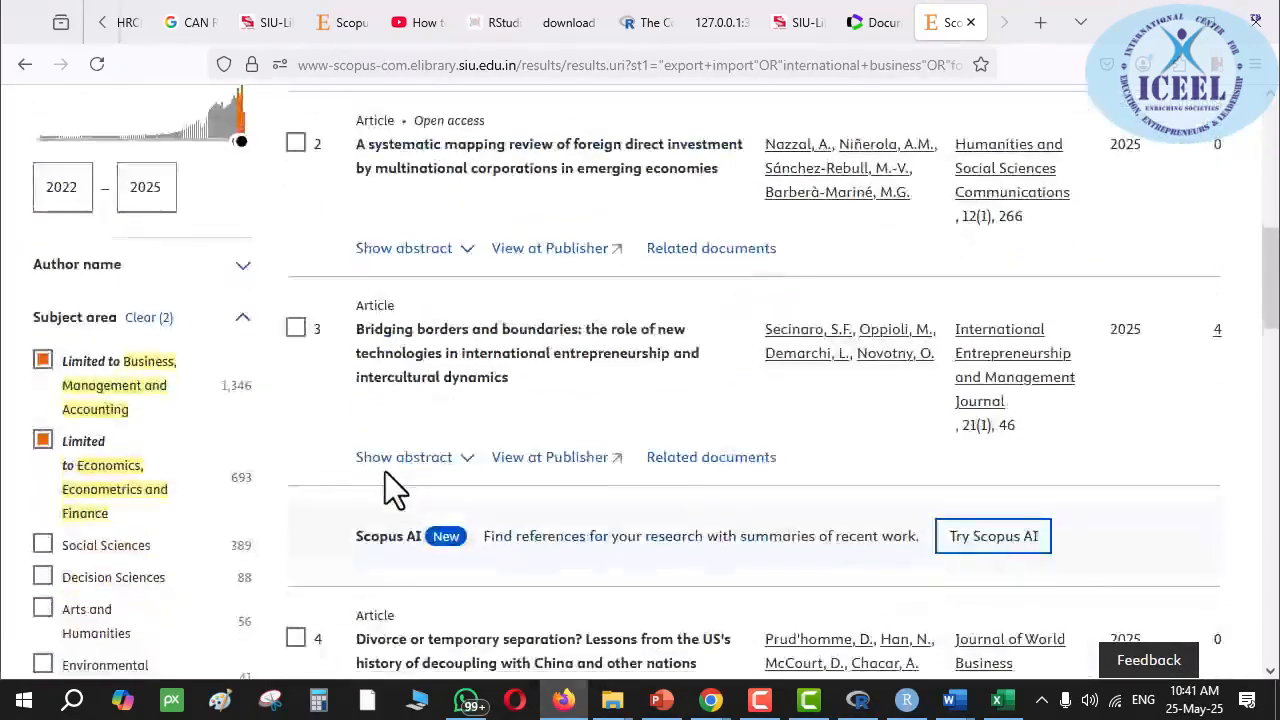
{"action": "scroll", "coordinate": [149, 457], "scroll_direction": "down", "scroll_amount": 3}
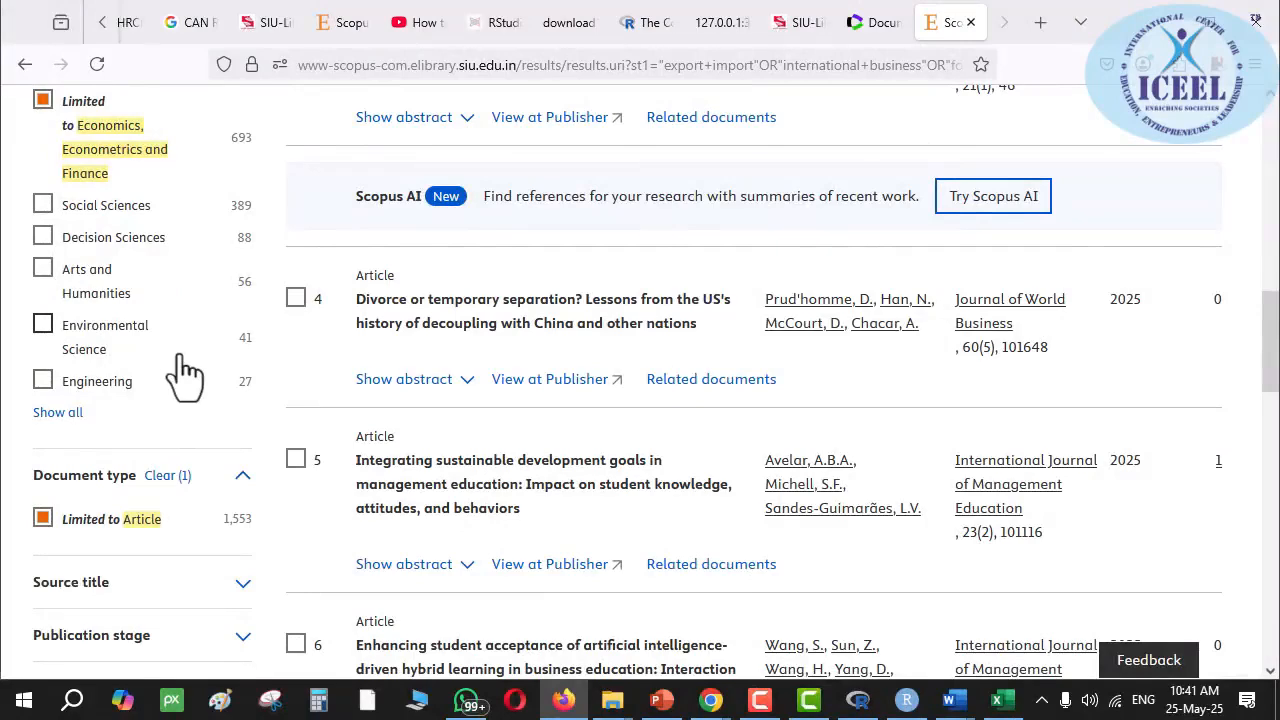
{"action": "scroll", "coordinate": [185, 375], "scroll_direction": "down", "scroll_amount": 2}
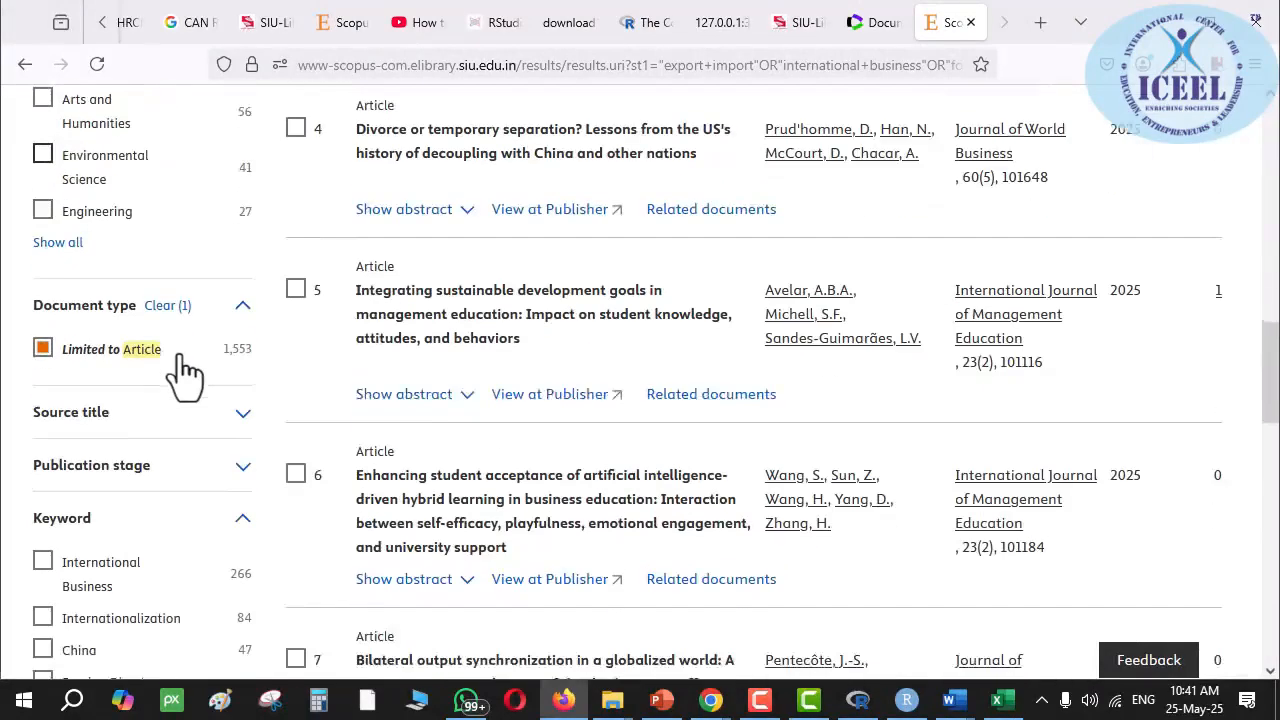
{"action": "left_click", "coordinate": [117, 432]}
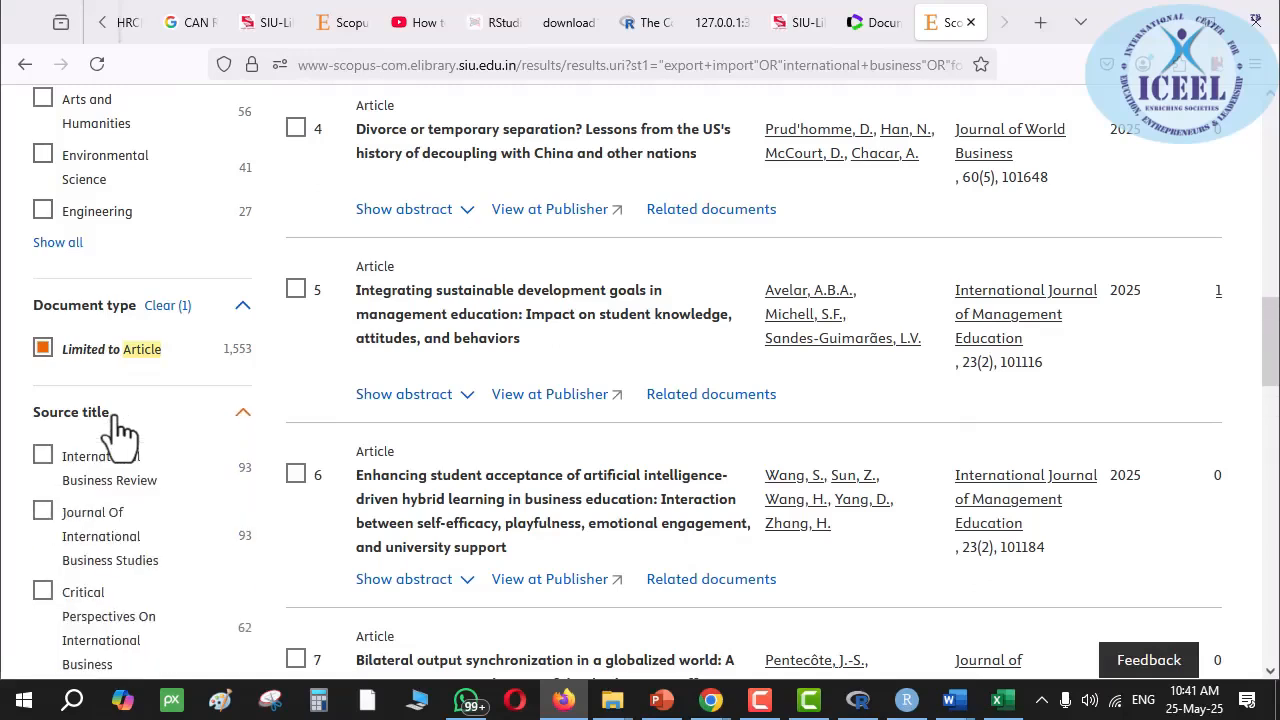
{"action": "left_click", "coordinate": [43, 460]}
{"action": "left_click", "coordinate": [43, 457]}
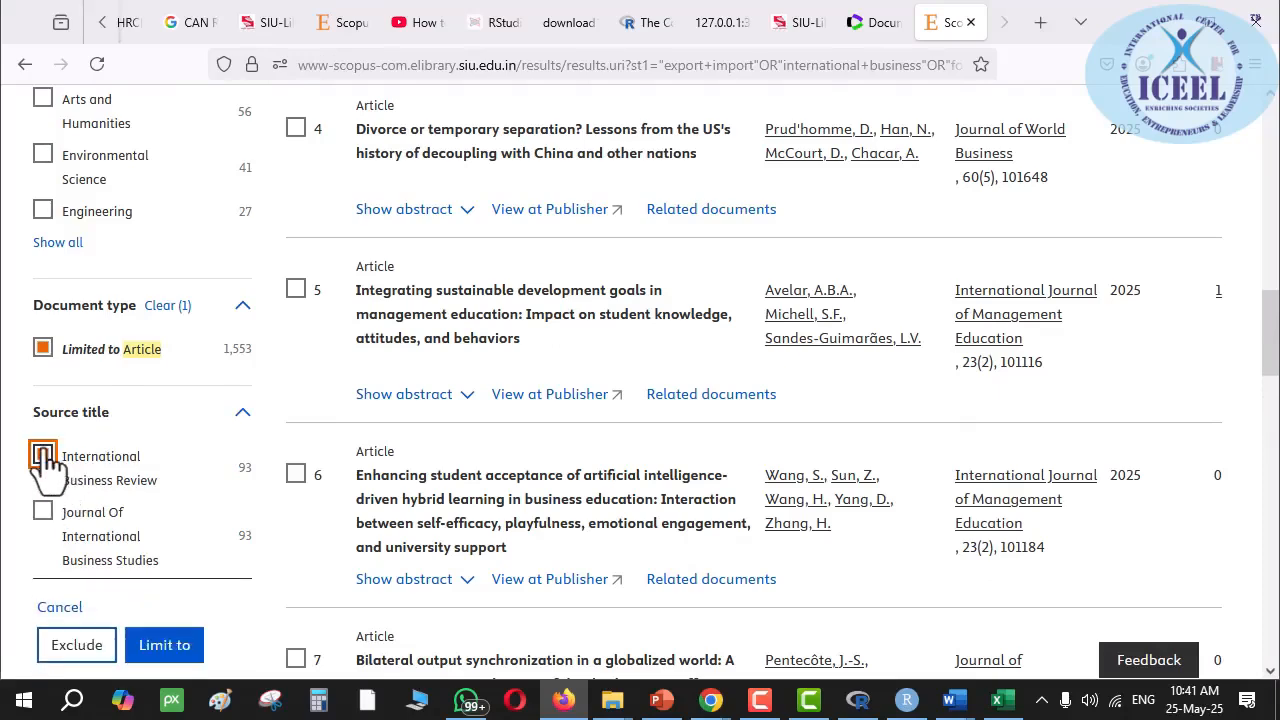
{"action": "scroll", "coordinate": [140, 445], "scroll_direction": "down", "scroll_amount": 3}
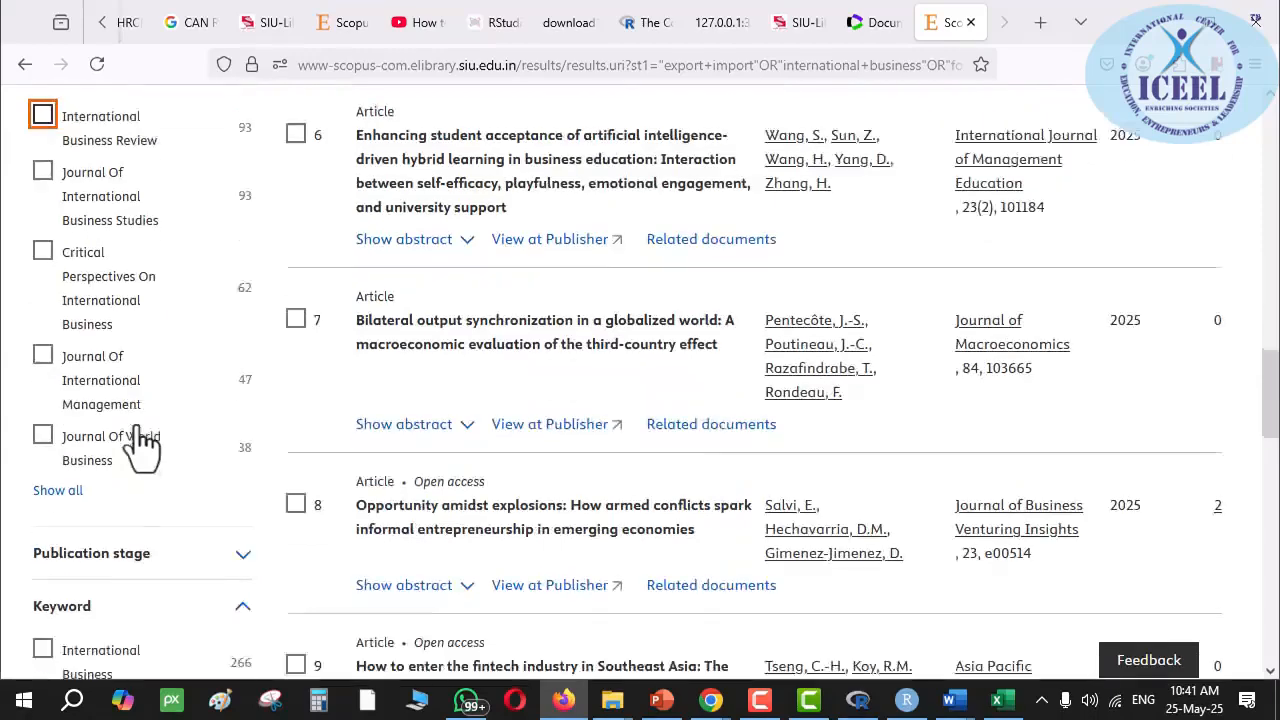
- Expand the Publication stage filter and try to limit the results to Final
{"action": "scroll", "coordinate": [137, 449], "scroll_direction": "down", "scroll_amount": 1}
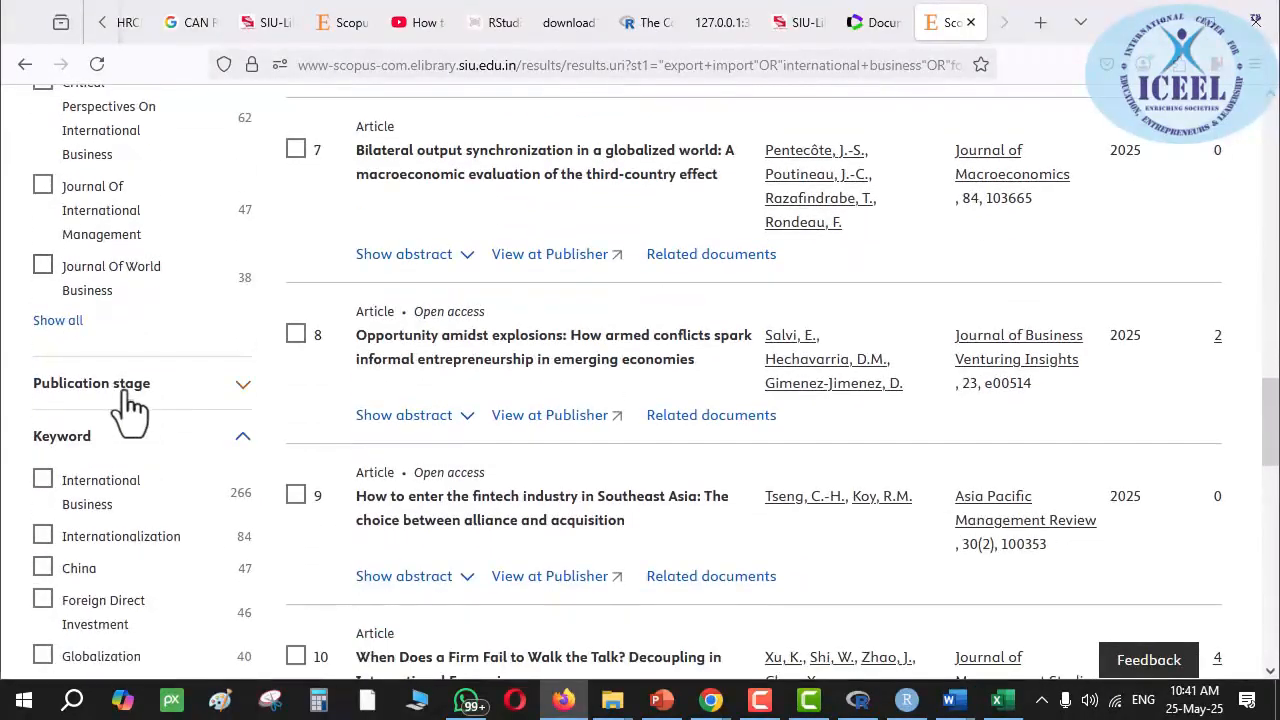
{"action": "left_click", "coordinate": [128, 392]}
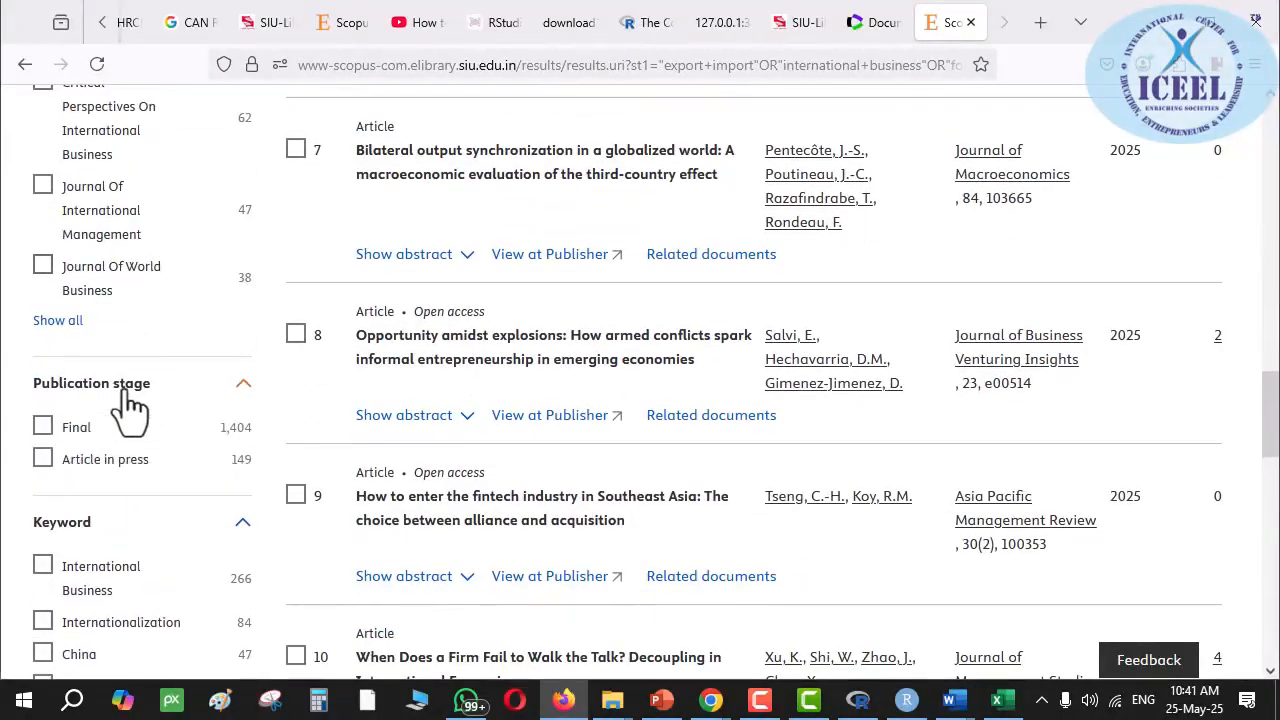
{"action": "left_click", "coordinate": [42, 428]}
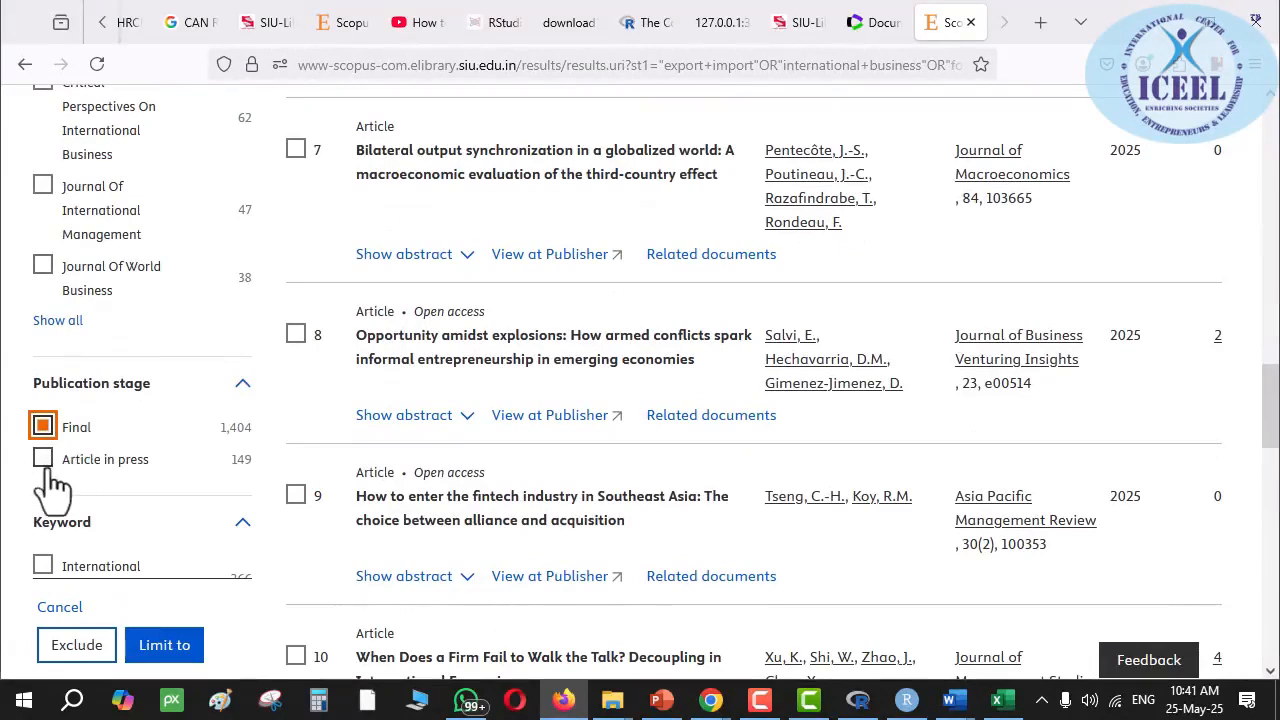
{"action": "left_click", "coordinate": [178, 644]}
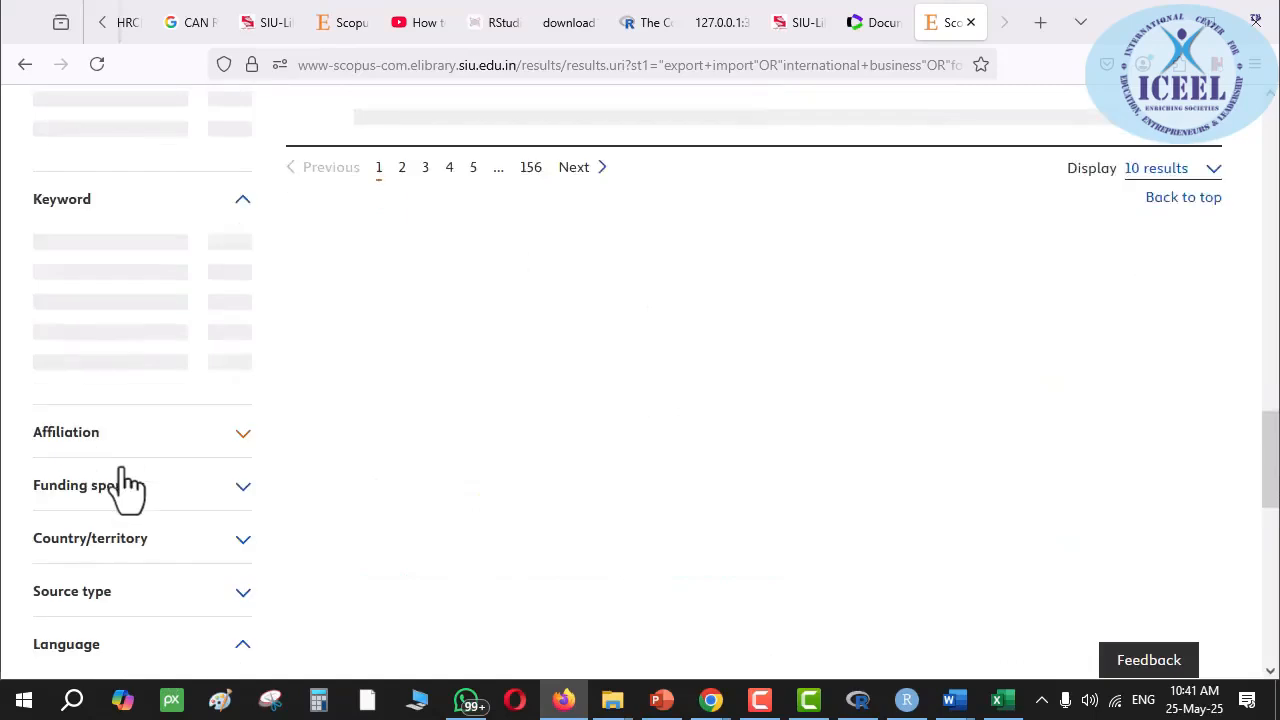
- Expand the Country/territory filter and try to limit the results to India
{"action": "scroll", "coordinate": [120, 475], "scroll_direction": "down", "scroll_amount": 3}
{"action": "scroll", "coordinate": [114, 346], "scroll_direction": "up", "scroll_amount": 3}
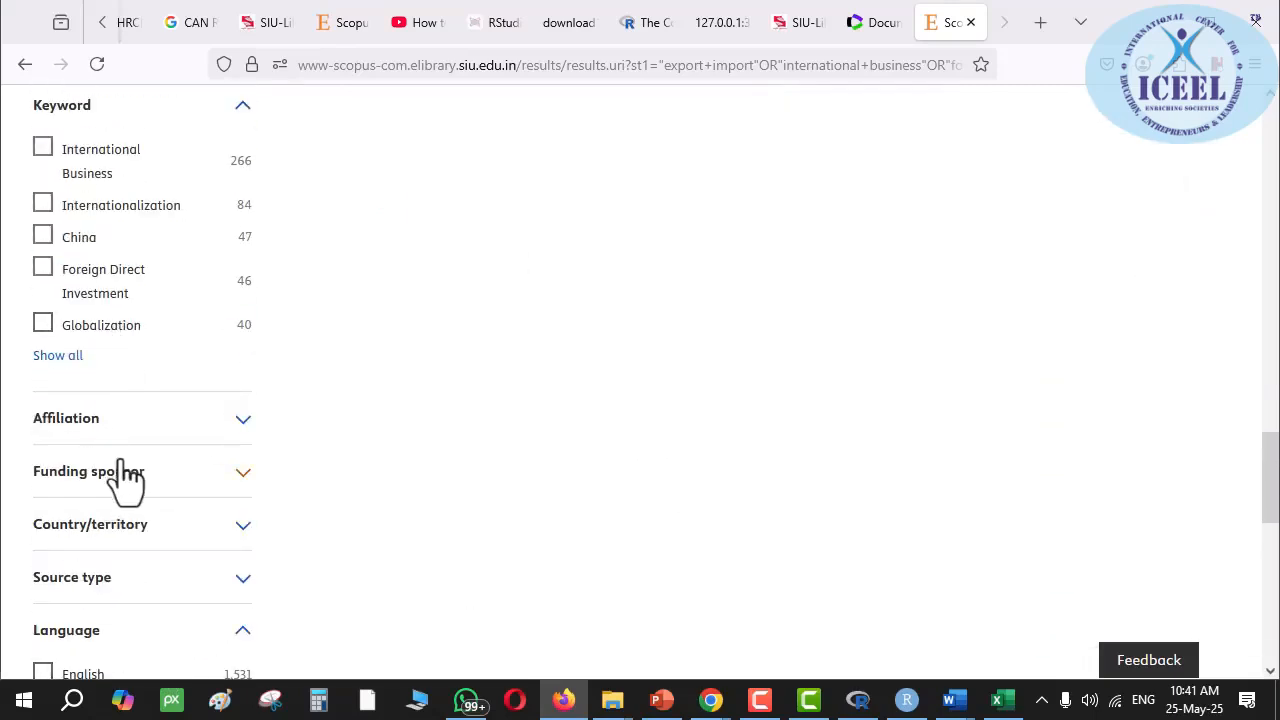
{"action": "left_click", "coordinate": [124, 530]}
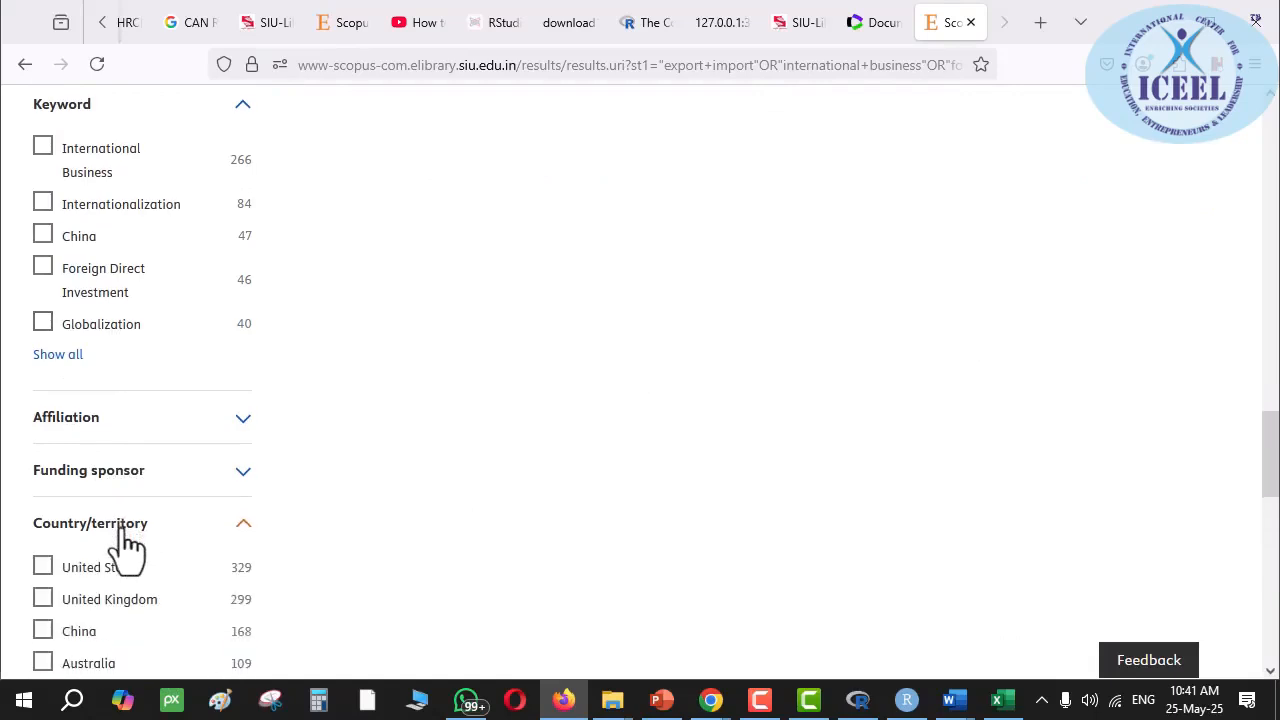
{"action": "scroll", "coordinate": [115, 545], "scroll_direction": "down", "scroll_amount": 3}
{"action": "left_click", "coordinate": [42, 356]}
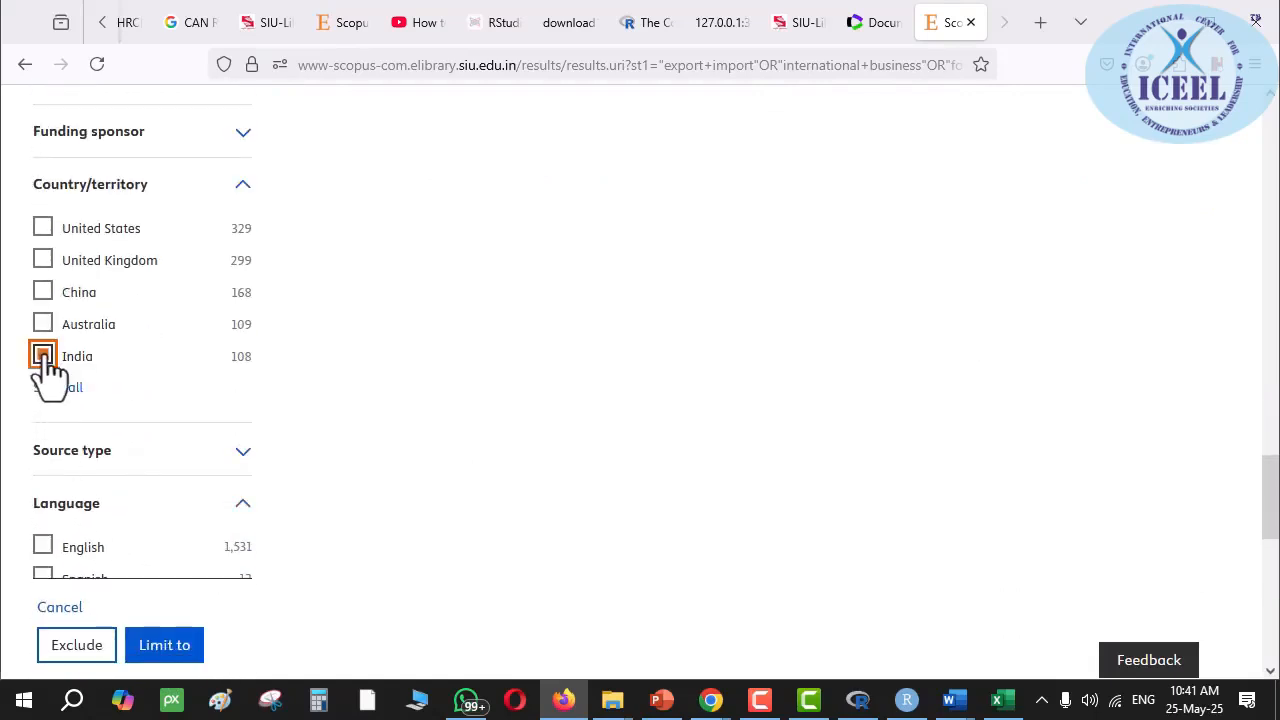
{"action": "left_click", "coordinate": [165, 640]}
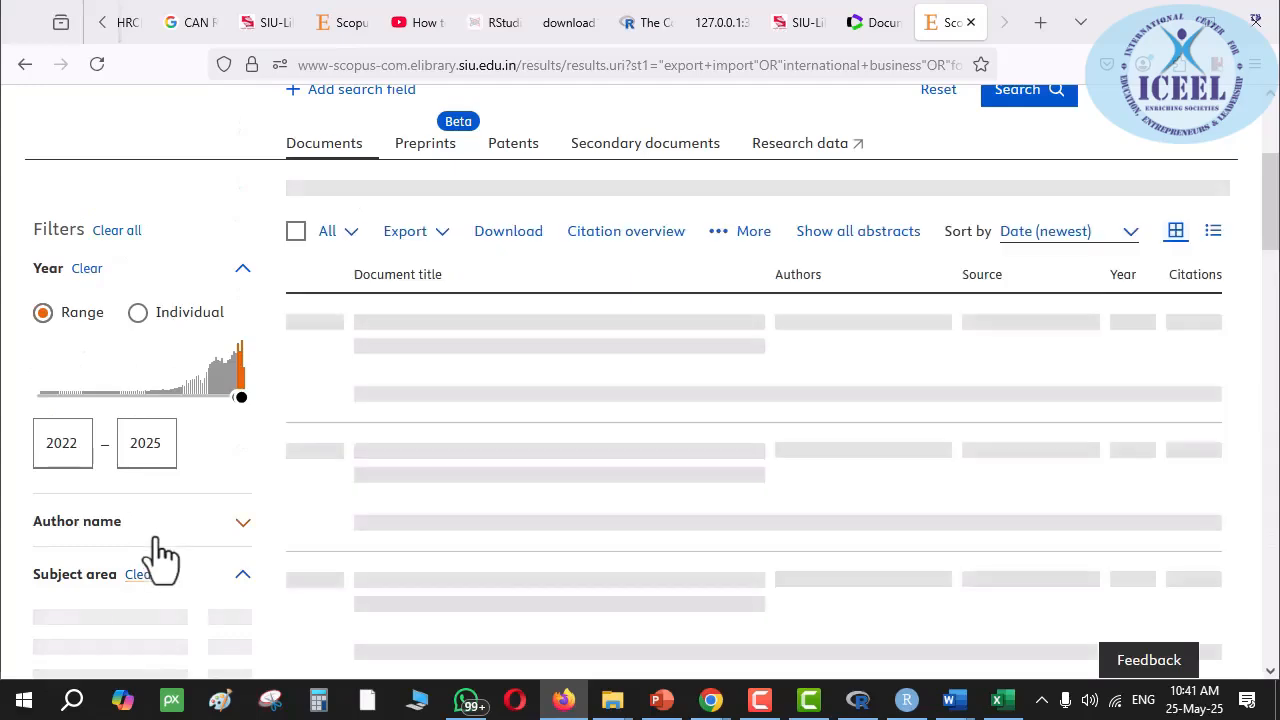
- Try to limit the results to English in the Language filter
{"action": "scroll", "coordinate": [156, 525], "scroll_direction": "down", "scroll_amount": 3}
{"action": "scroll", "coordinate": [163, 545], "scroll_direction": "down", "scroll_amount": 2}
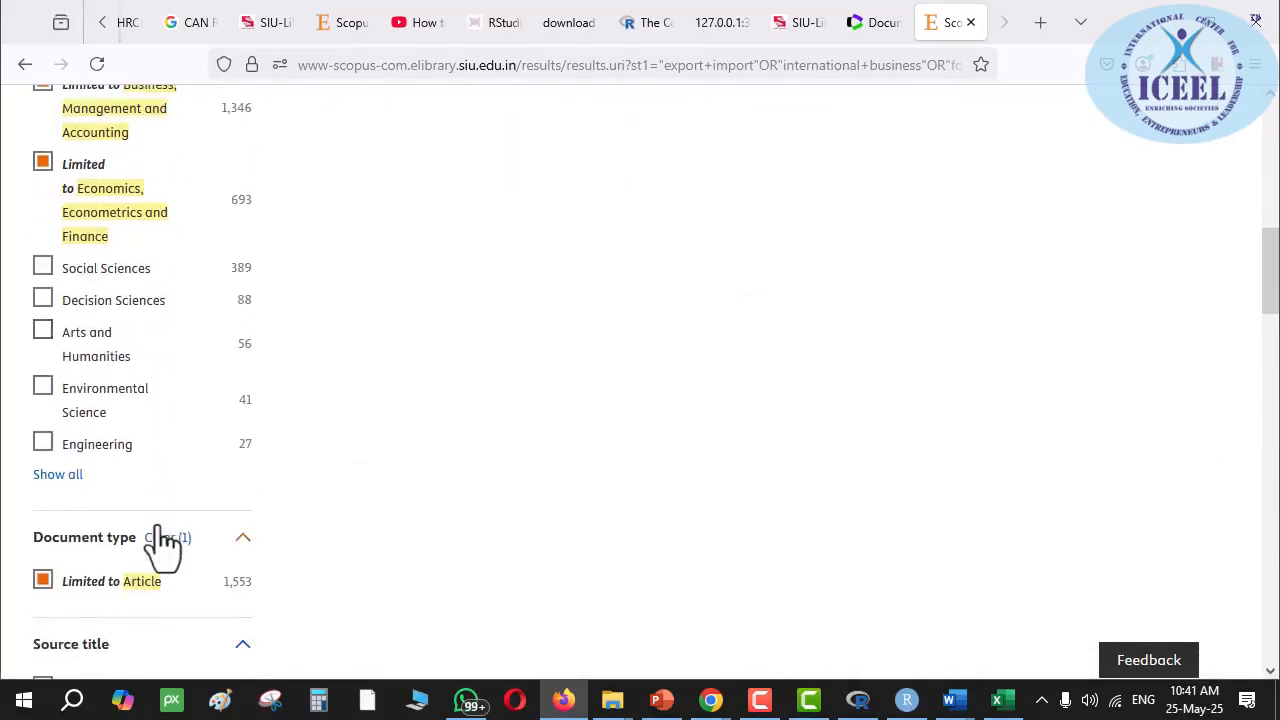
{"action": "scroll", "coordinate": [163, 545], "scroll_direction": "down", "scroll_amount": 4}
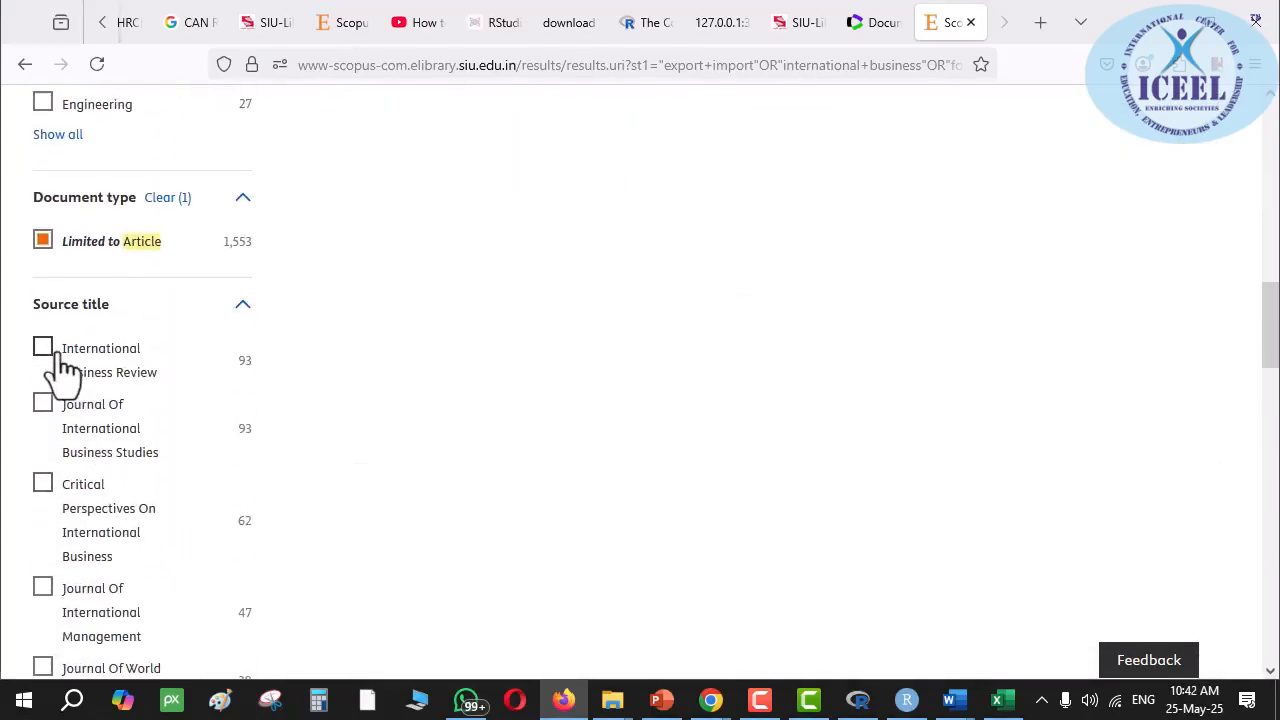
{"action": "scroll", "coordinate": [103, 449], "scroll_direction": "down", "scroll_amount": 8}
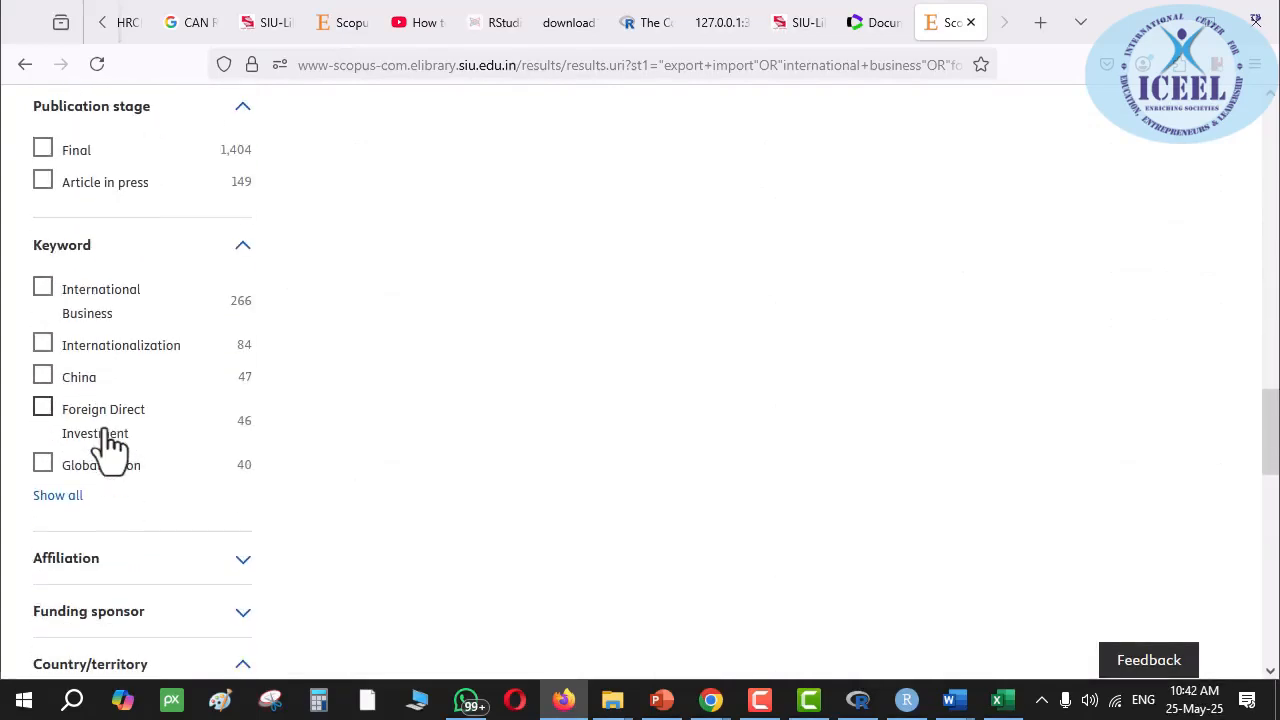
{"action": "scroll", "coordinate": [111, 449], "scroll_direction": "down", "scroll_amount": 2}
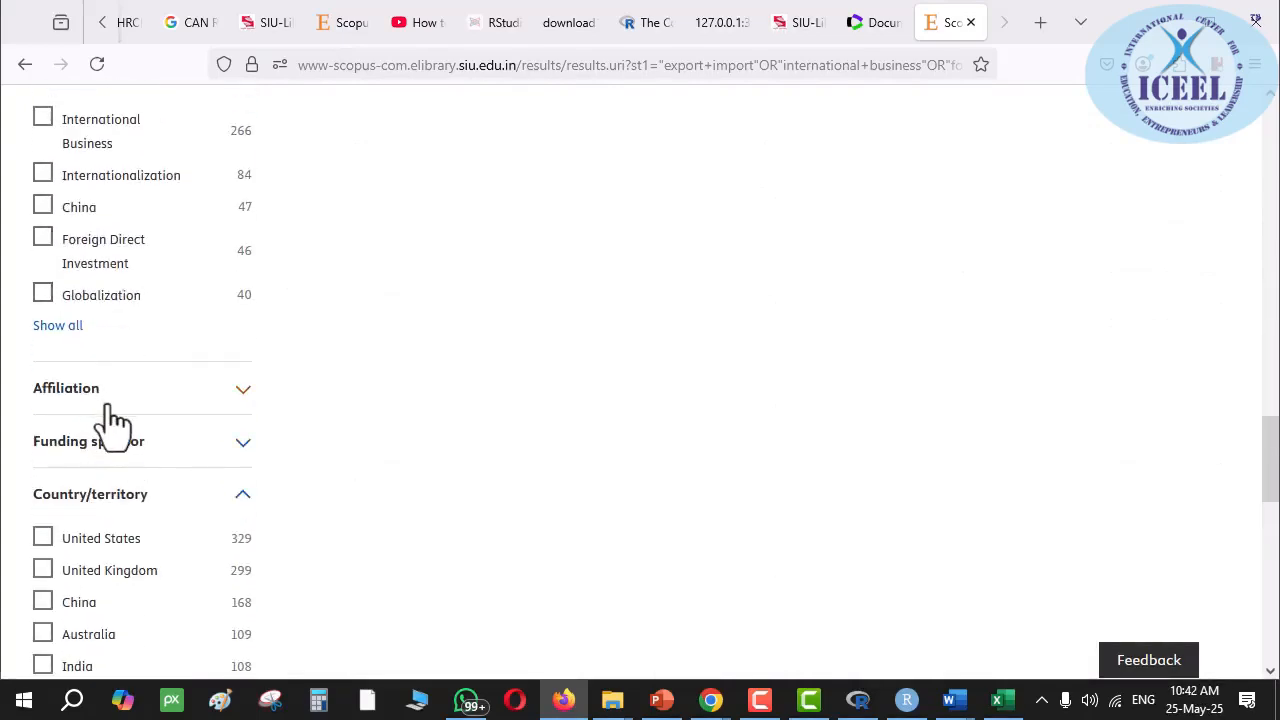
{"action": "scroll", "coordinate": [106, 512], "scroll_direction": "down", "scroll_amount": 6}
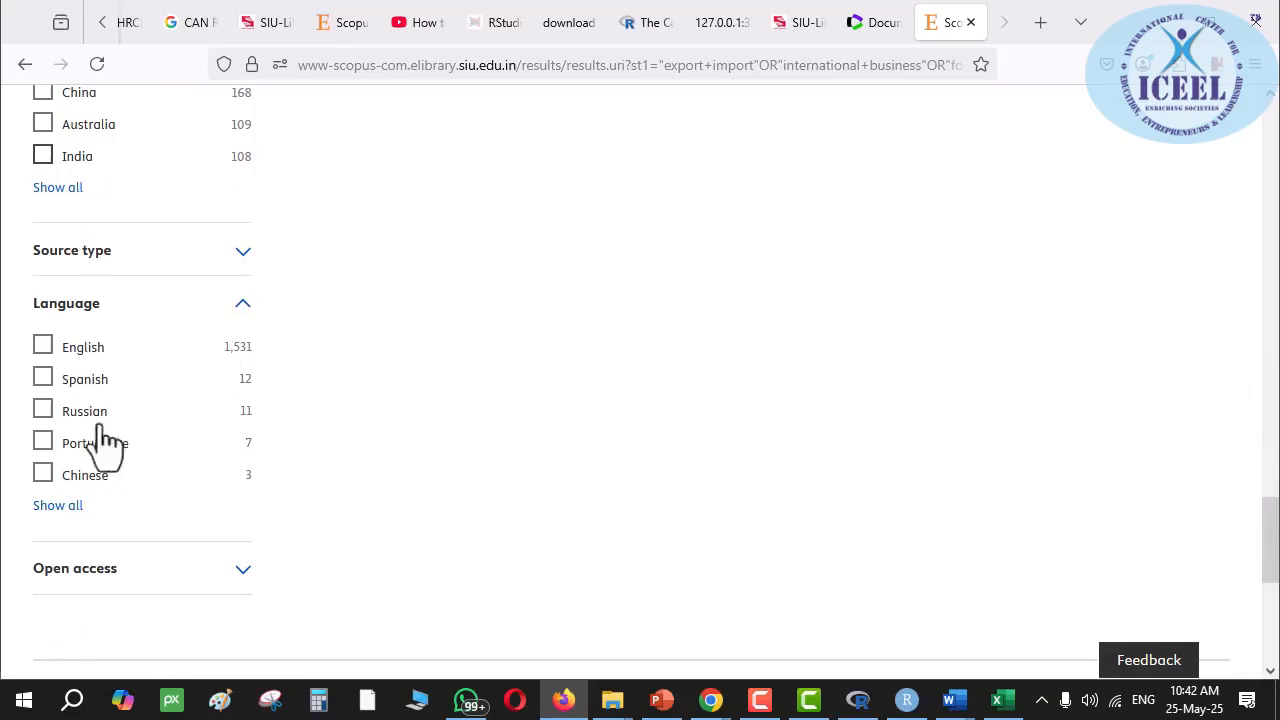
{"action": "left_click", "coordinate": [43, 346]}
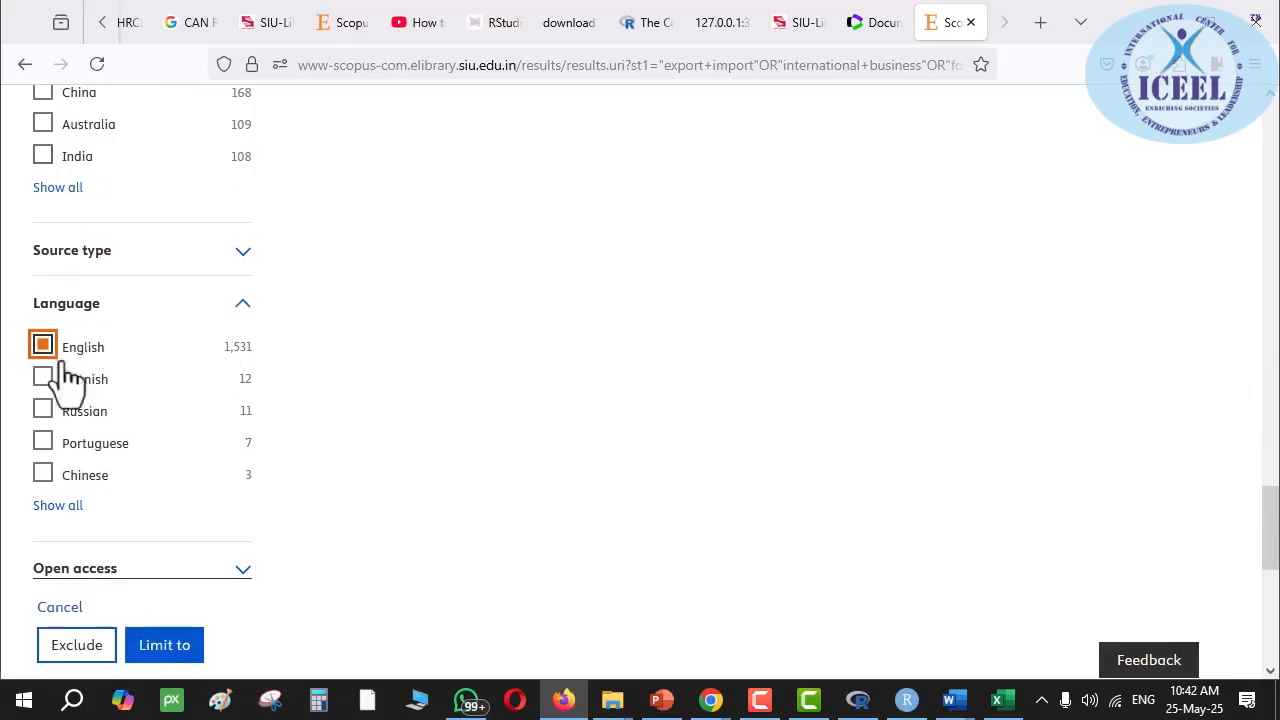
{"action": "left_click", "coordinate": [166, 645]}
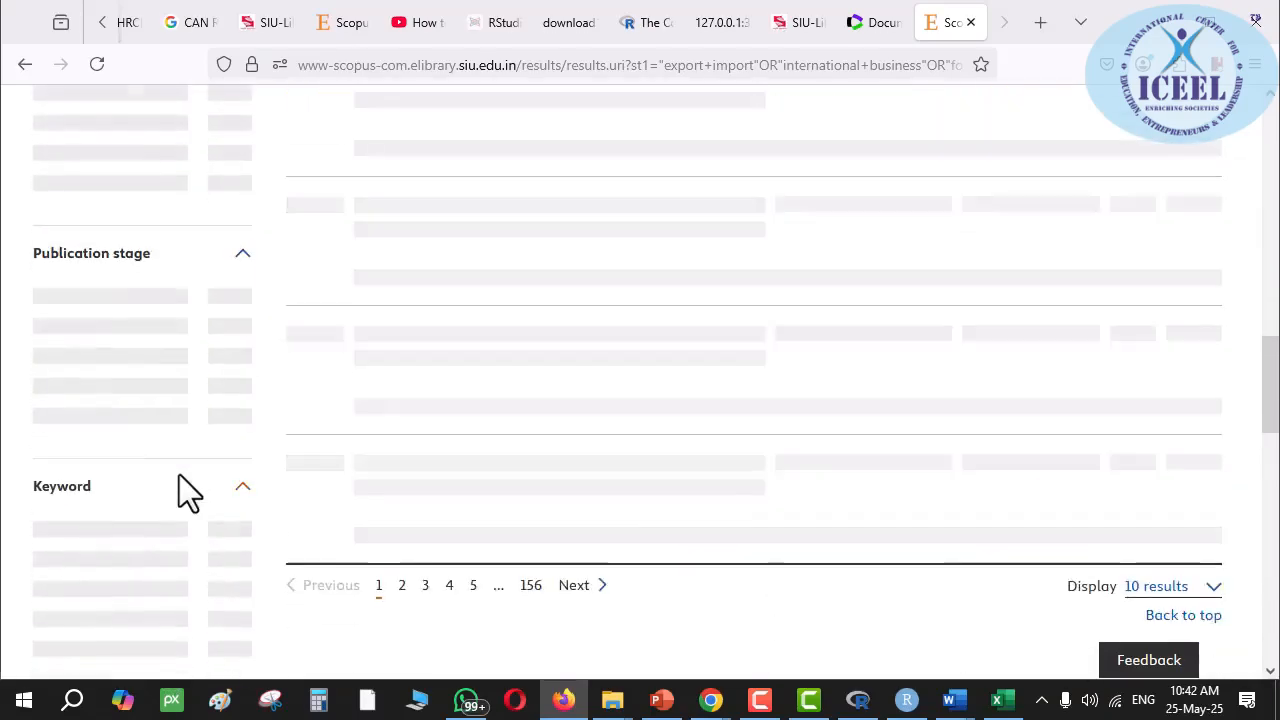
- Review the filter list, from Language and Open access back to Keyword and Publication stage, for the applied limits
{"action": "scroll", "coordinate": [180, 490], "scroll_direction": "down", "scroll_amount": 4}
{"action": "scroll", "coordinate": [185, 495], "scroll_direction": "down", "scroll_amount": 6}
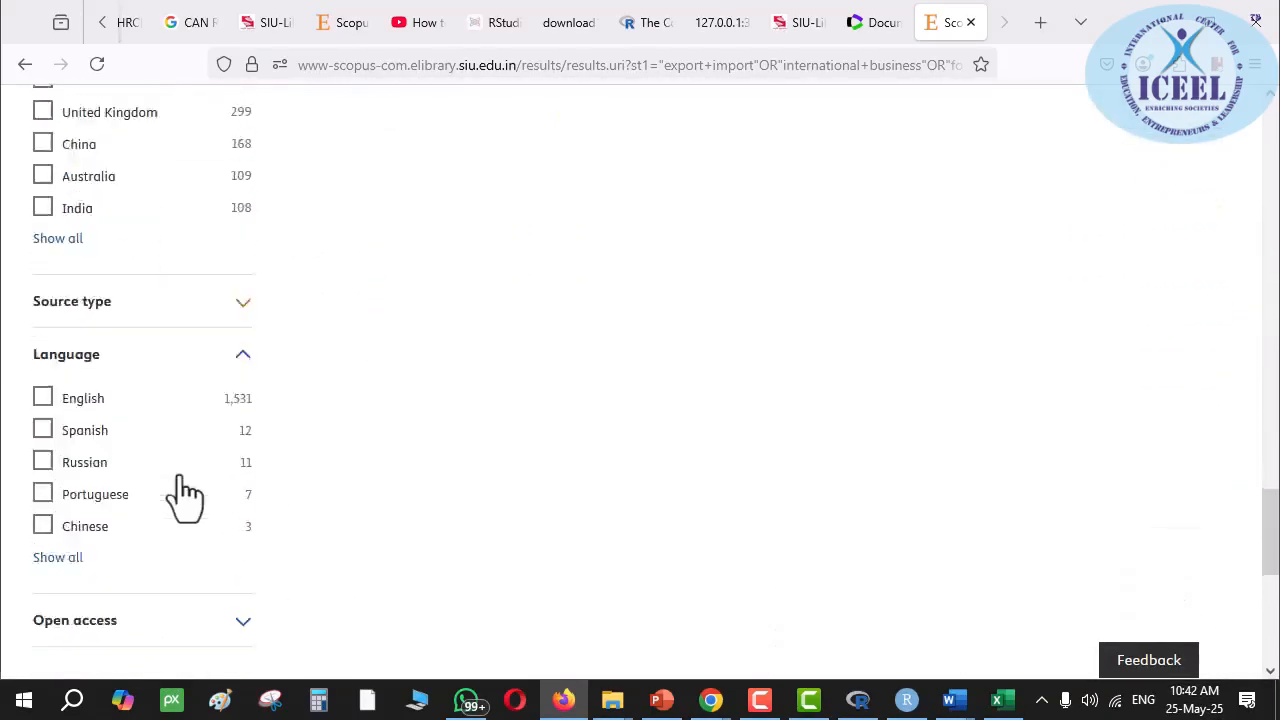
{"action": "scroll", "coordinate": [170, 460], "scroll_direction": "up", "scroll_amount": 3}
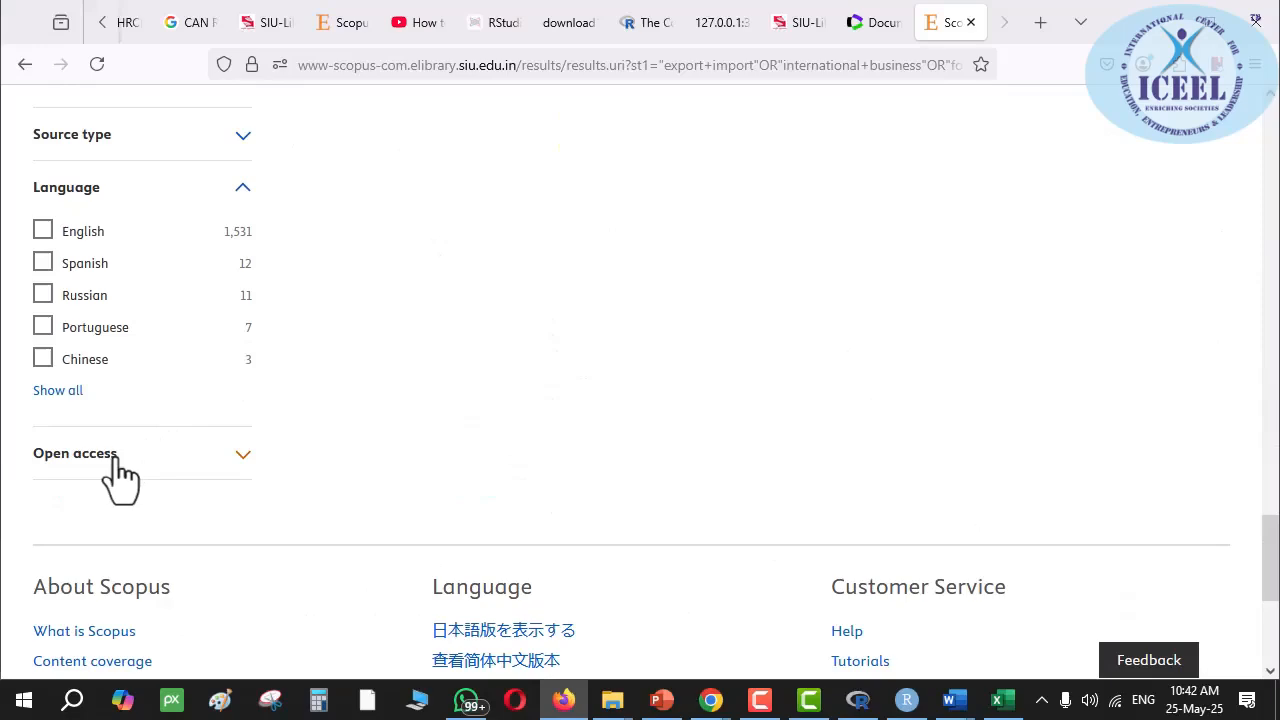
{"action": "scroll", "coordinate": [130, 475], "scroll_direction": "up", "scroll_amount": 2}
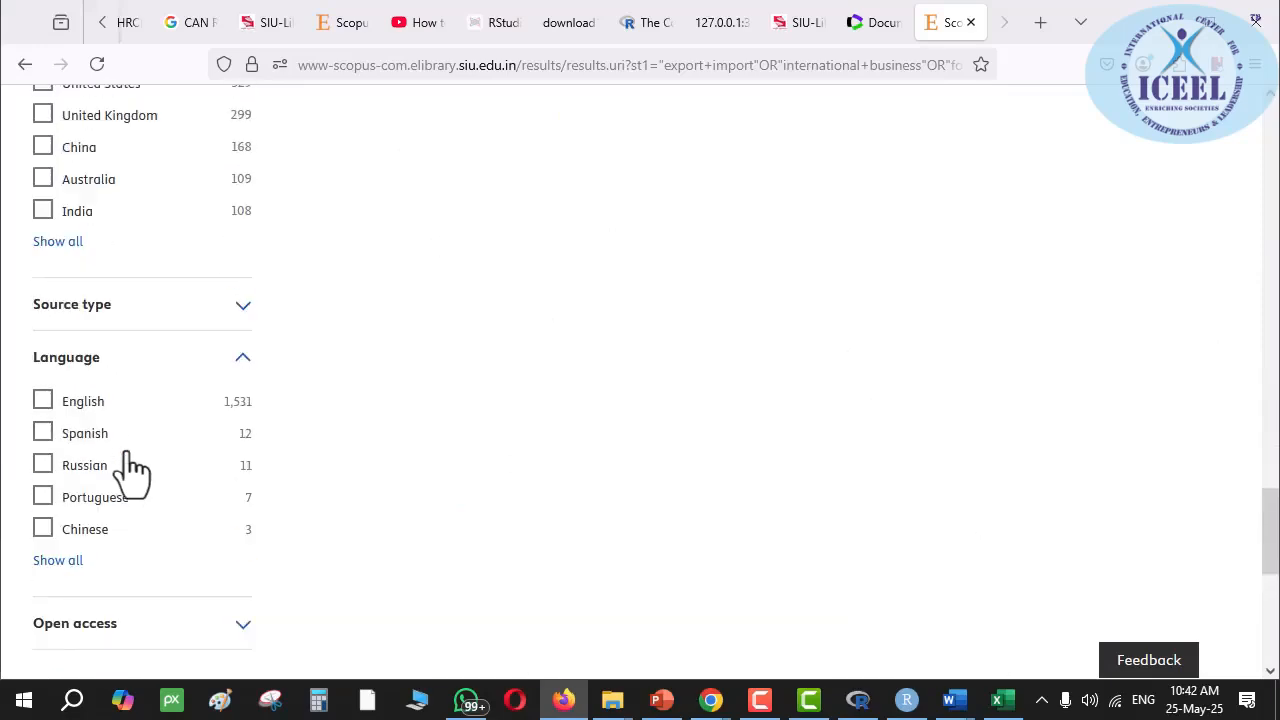
{"action": "scroll", "coordinate": [114, 505], "scroll_direction": "down", "scroll_amount": 6}
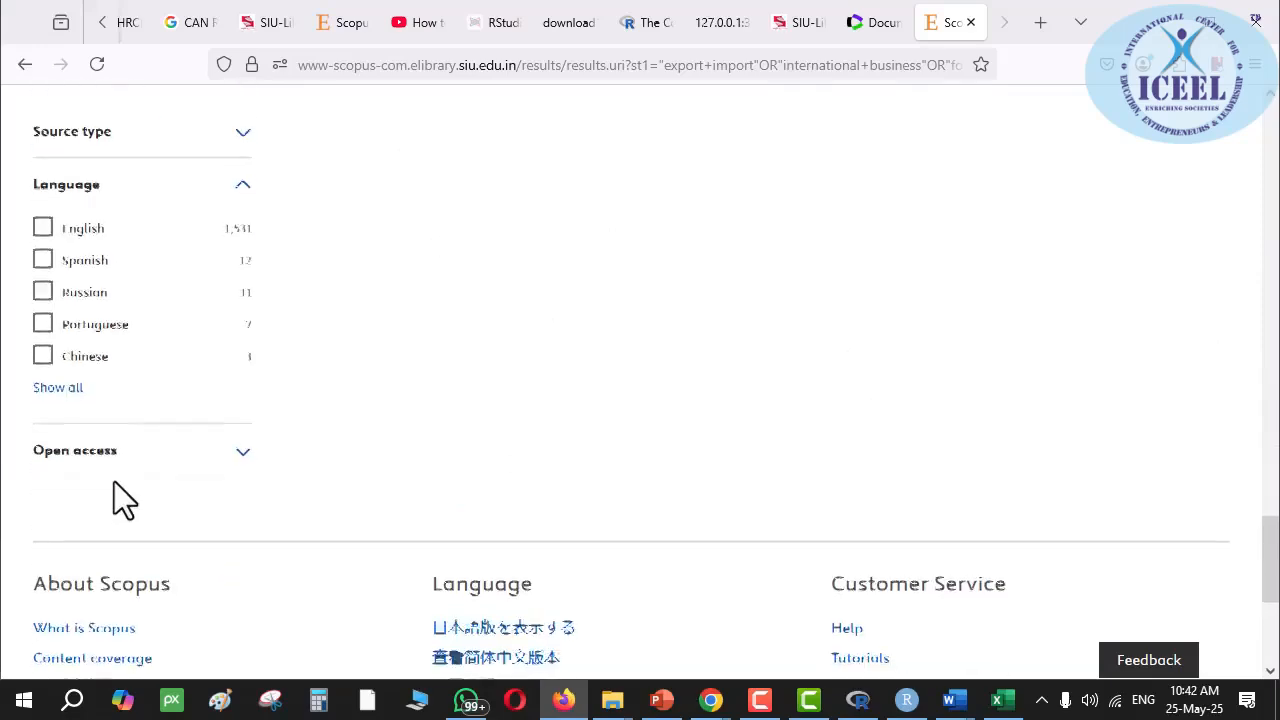
{"action": "scroll", "coordinate": [150, 390], "scroll_direction": "up", "scroll_amount": 8}
{"action": "scroll", "coordinate": [148, 377], "scroll_direction": "up", "scroll_amount": 5}
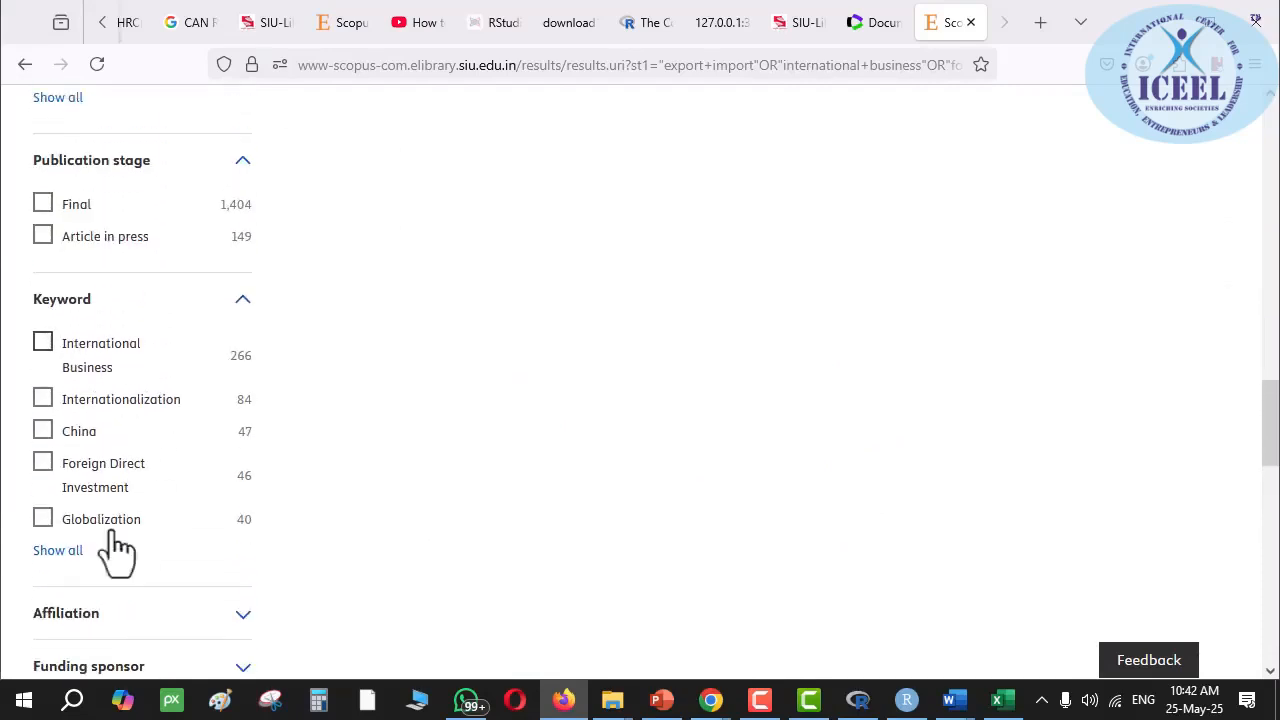
- Open the complete list of keywords from the Keyword filter and close it again
{"action": "left_click", "coordinate": [58, 551]}
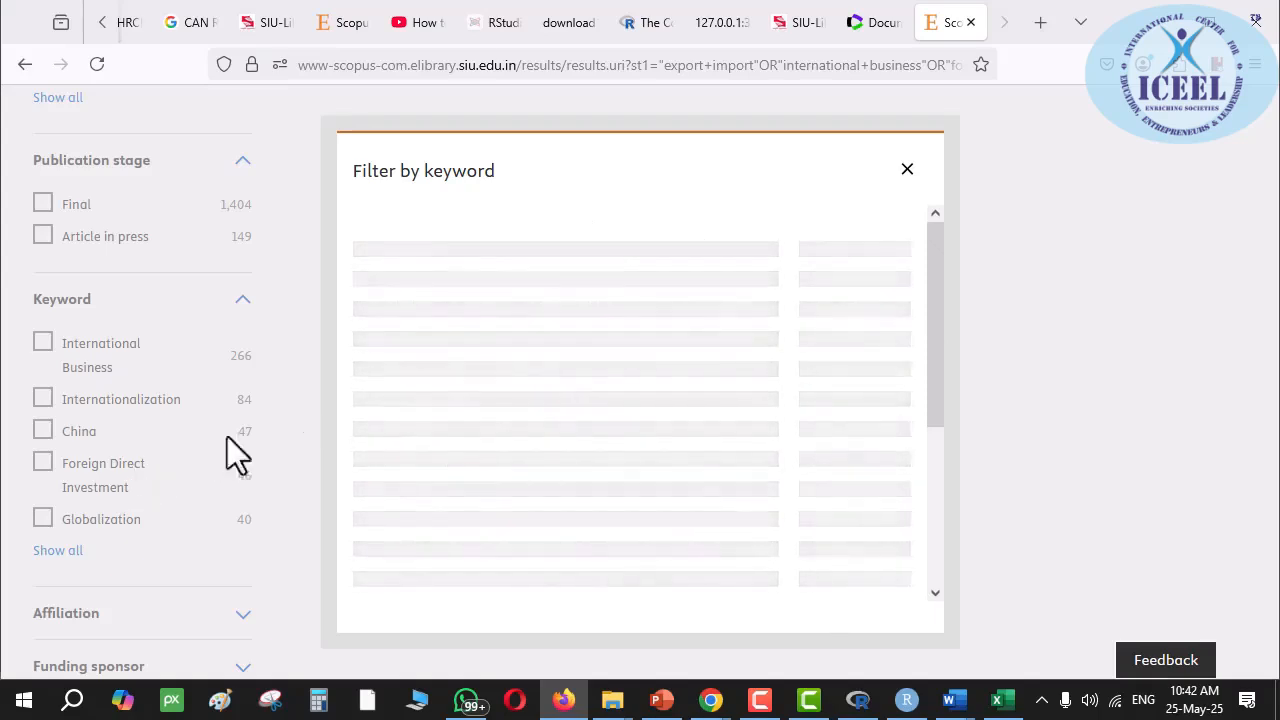
{"action": "left_click", "coordinate": [907, 170]}
{"action": "left_click", "coordinate": [907, 169]}
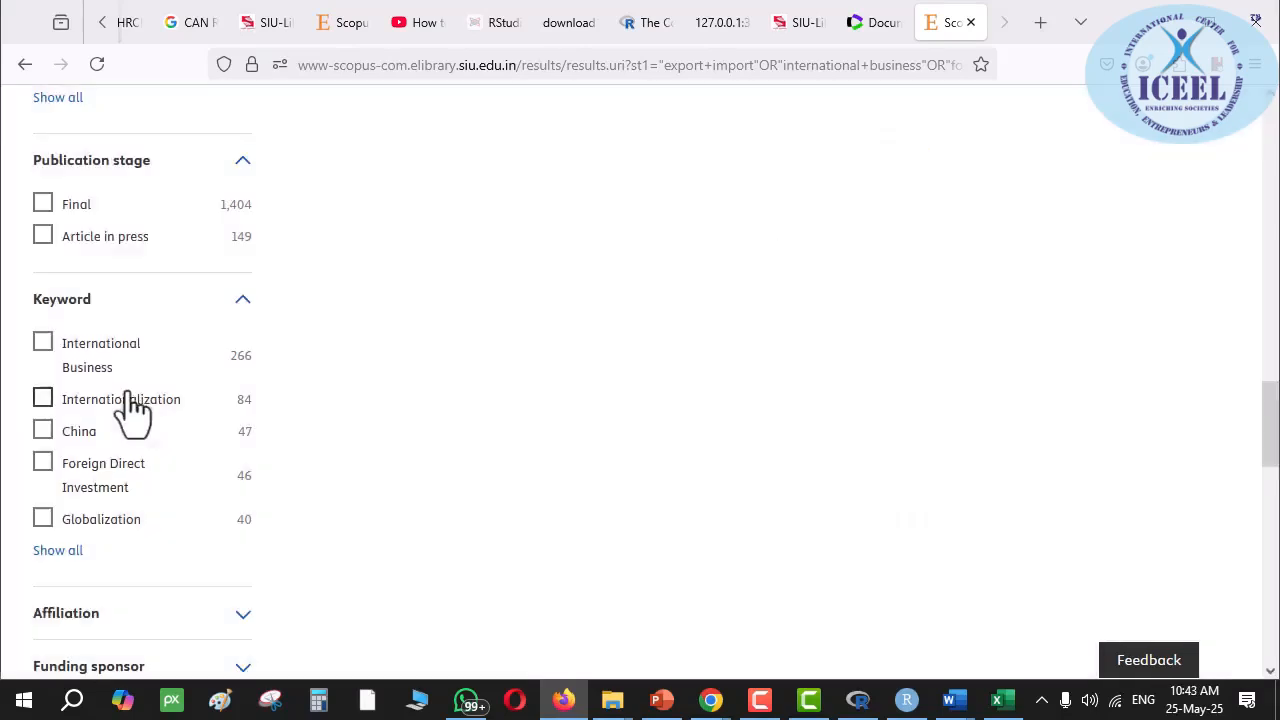
{"action": "left_click", "coordinate": [60, 552]}
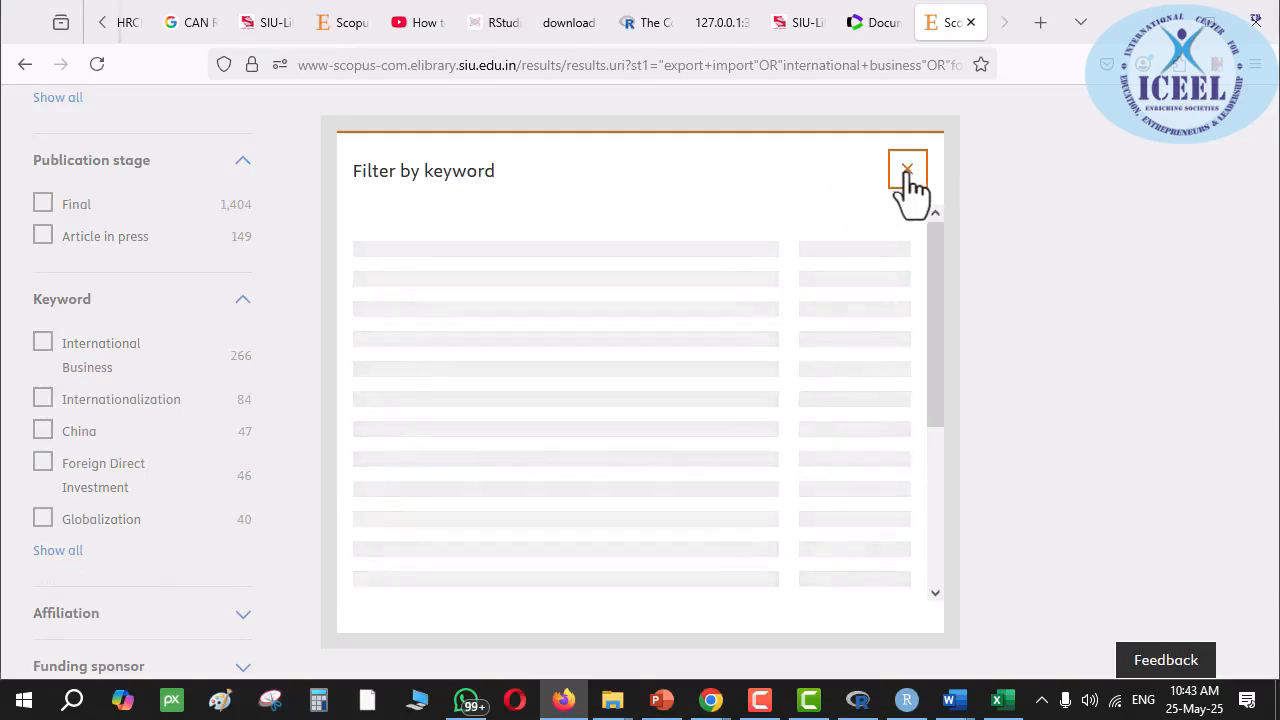
{"action": "left_click", "coordinate": [907, 171]}
- Try to limit the results to the International Business and Internationalization keywords
{"action": "scroll", "coordinate": [170, 568], "scroll_direction": "down", "scroll_amount": 5}
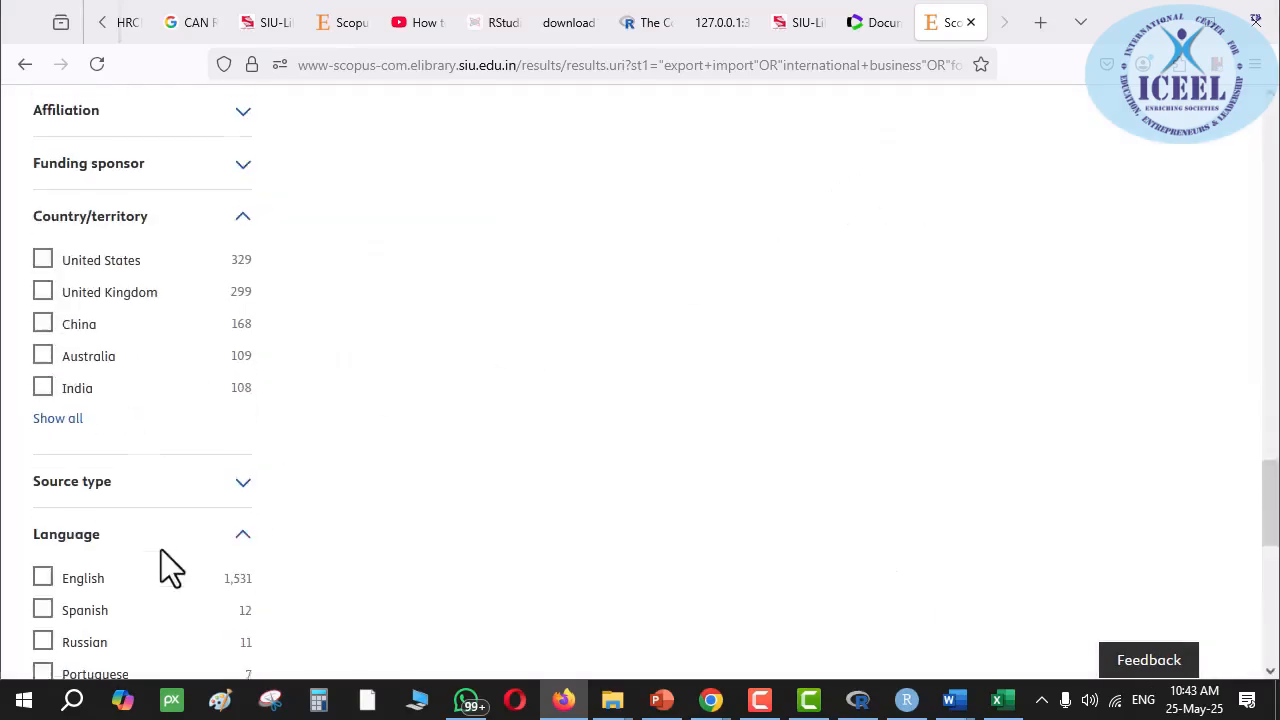
{"action": "scroll", "coordinate": [161, 549], "scroll_direction": "down", "scroll_amount": 7}
{"action": "scroll", "coordinate": [161, 534], "scroll_direction": "up", "scroll_amount": 3}
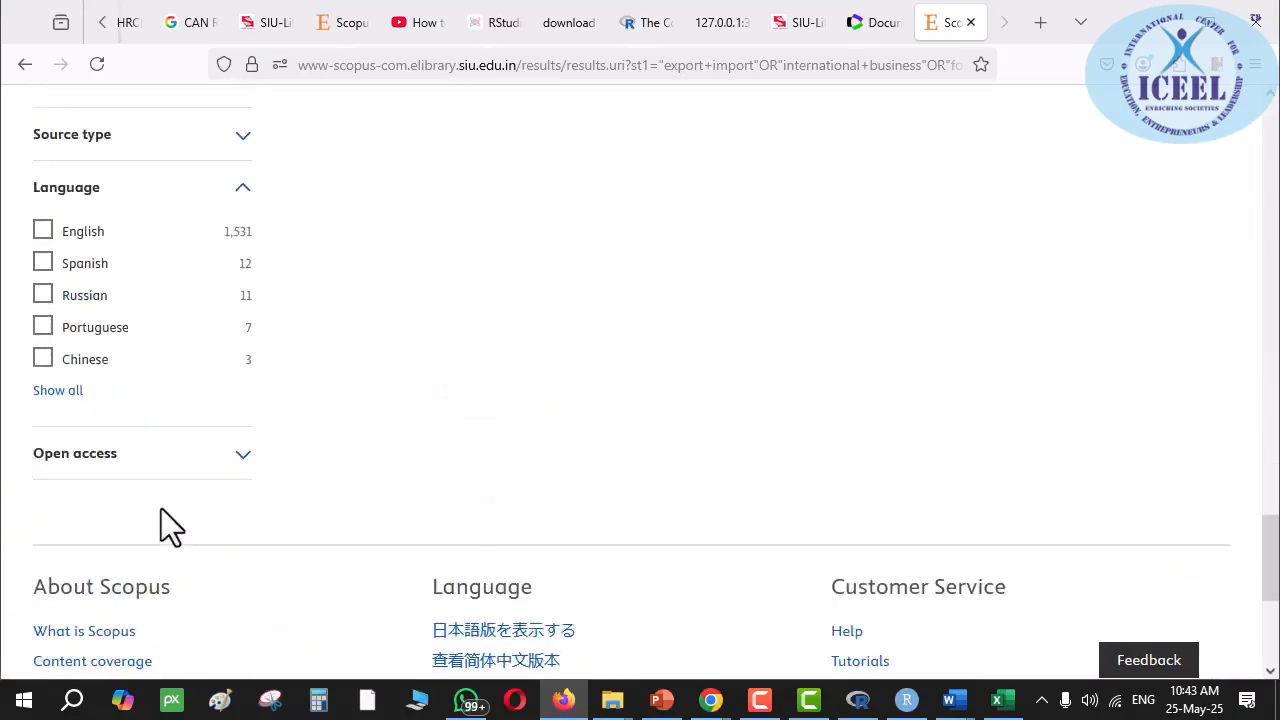
{"action": "scroll", "coordinate": [161, 515], "scroll_direction": "up", "scroll_amount": 8}
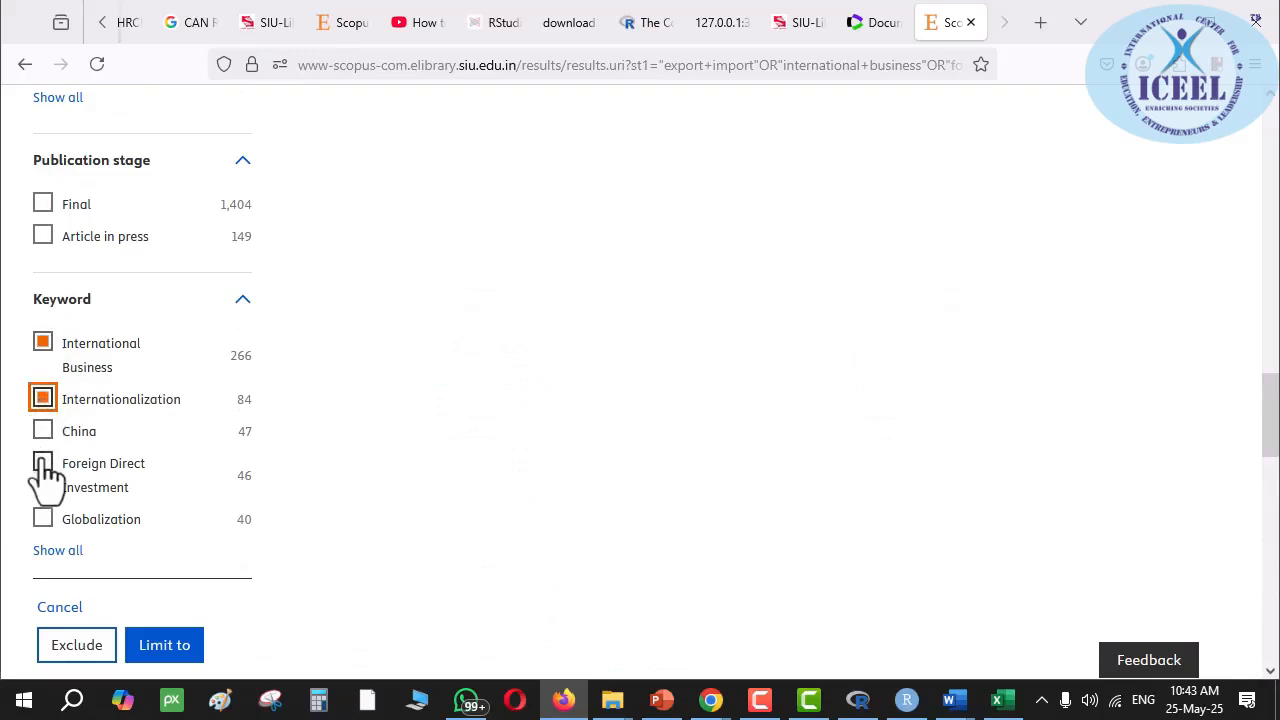
{"action": "left_click", "coordinate": [164, 650]}
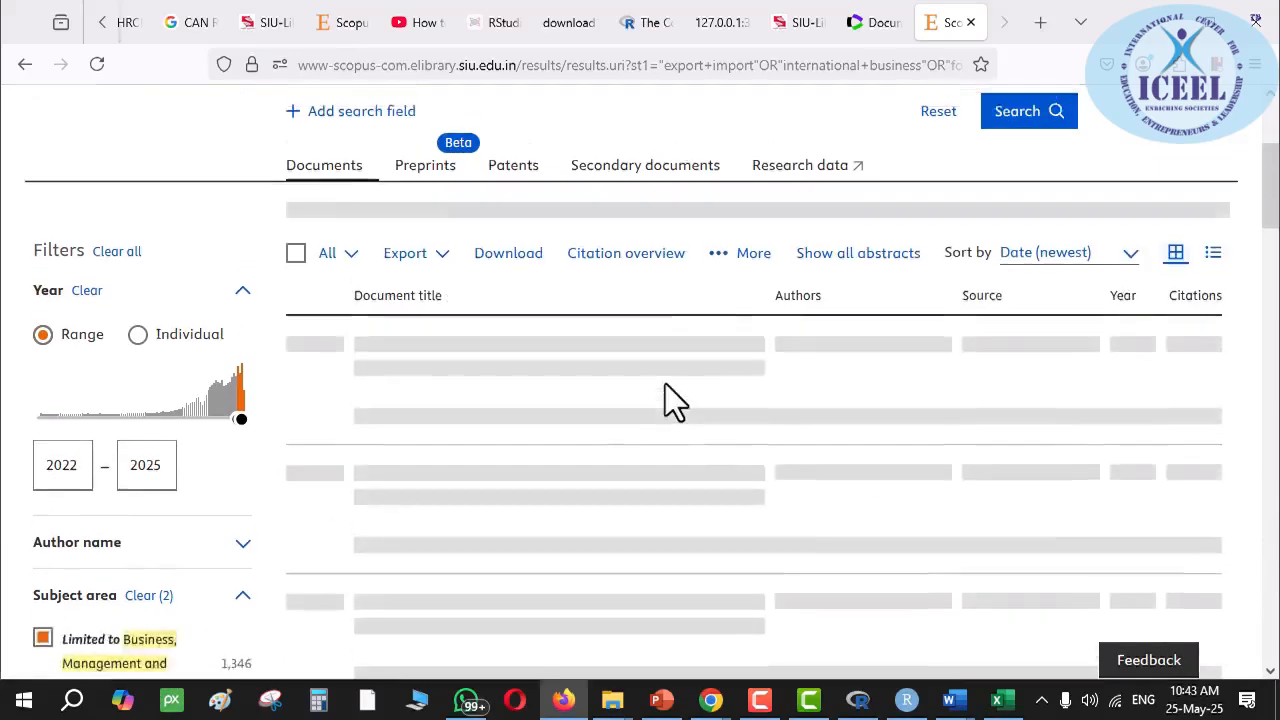
{"action": "scroll", "coordinate": [665, 395], "scroll_direction": "up", "scroll_amount": 2}
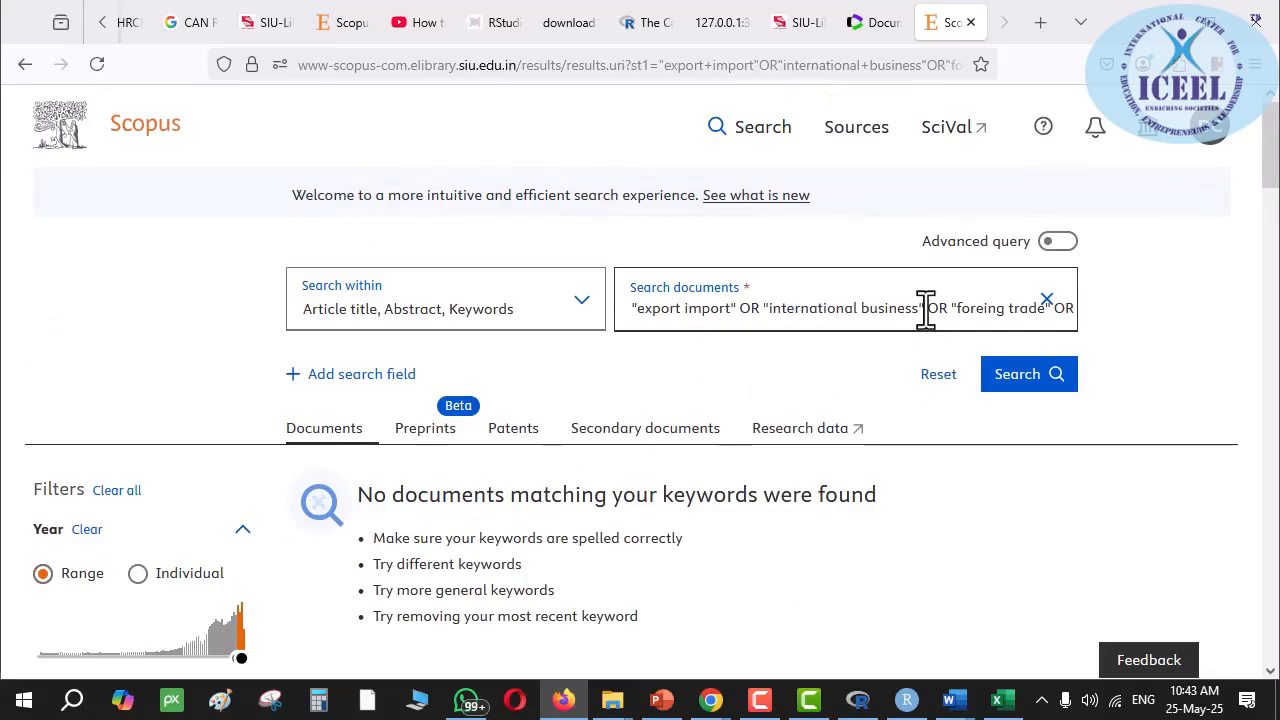
- Shorten the search query to "export import" OR "international business" and rerun the search
{"action": "left_click_drag", "start_coordinate": [929, 308], "coordinate": [1125, 325]}
{"action": "key", "text": "BackSpace"}
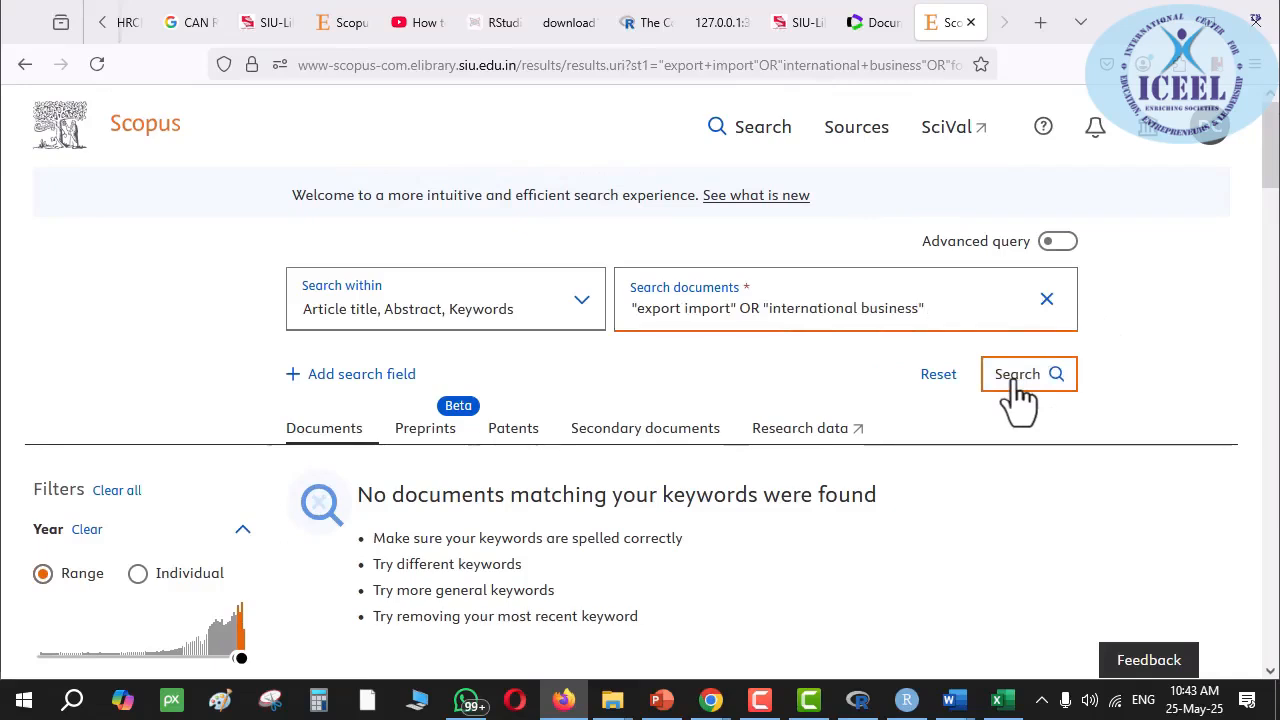
{"action": "left_click_drag", "start_coordinate": [357, 490], "coordinate": [678, 623]}
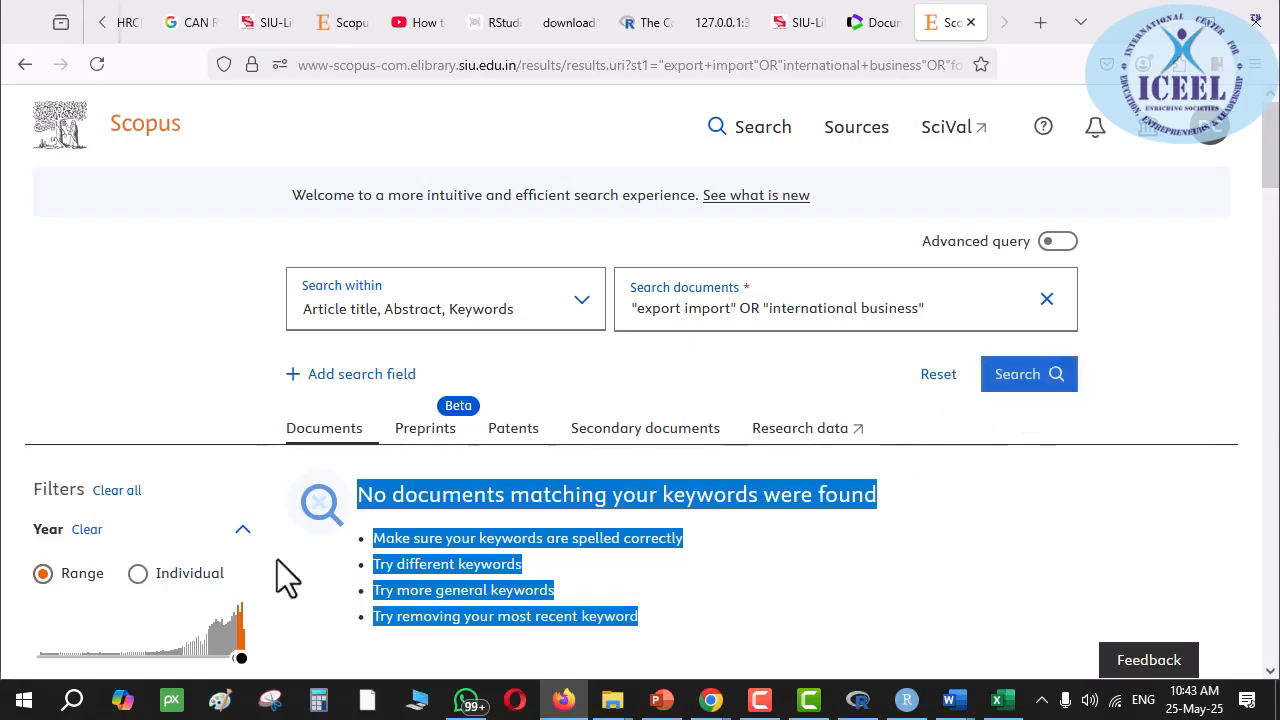
- Try to limit the results to the Final publication stage and the International Business keyword
{"action": "scroll", "coordinate": [177, 606], "scroll_direction": "down", "scroll_amount": 5}
{"action": "scroll", "coordinate": [185, 605], "scroll_direction": "down", "scroll_amount": 3}
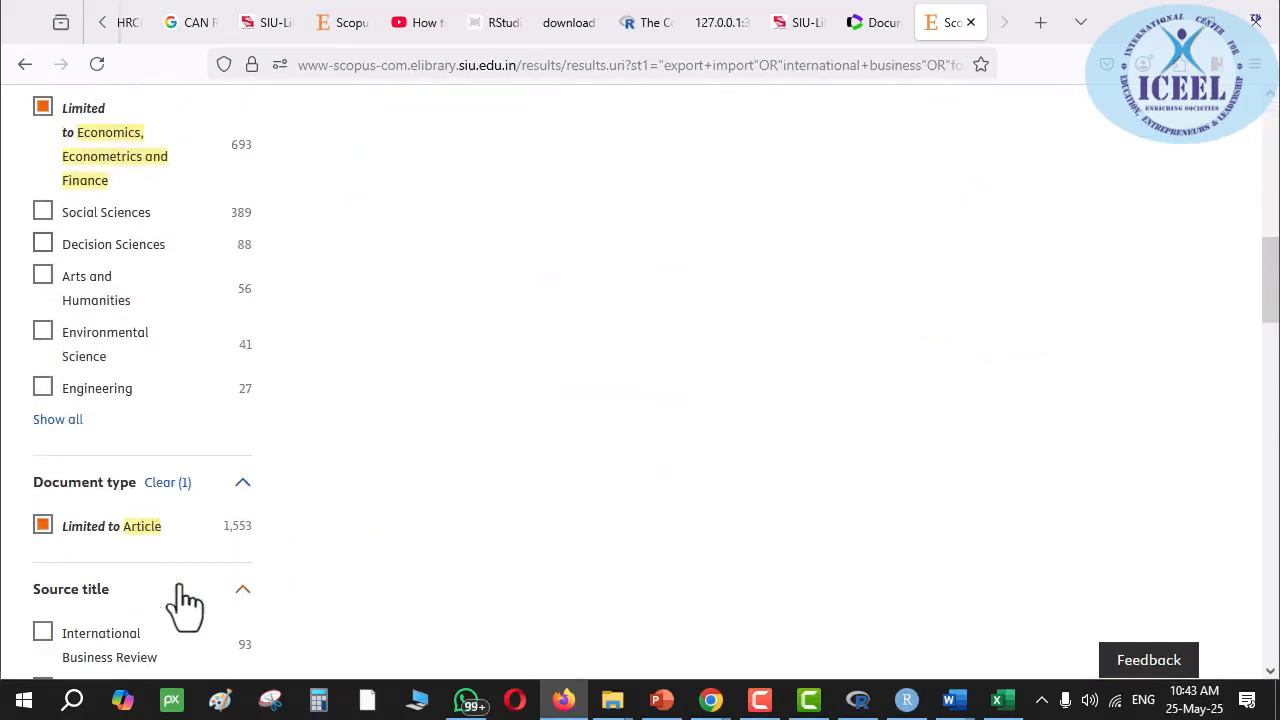
{"action": "scroll", "coordinate": [197, 592], "scroll_direction": "down", "scroll_amount": 7}
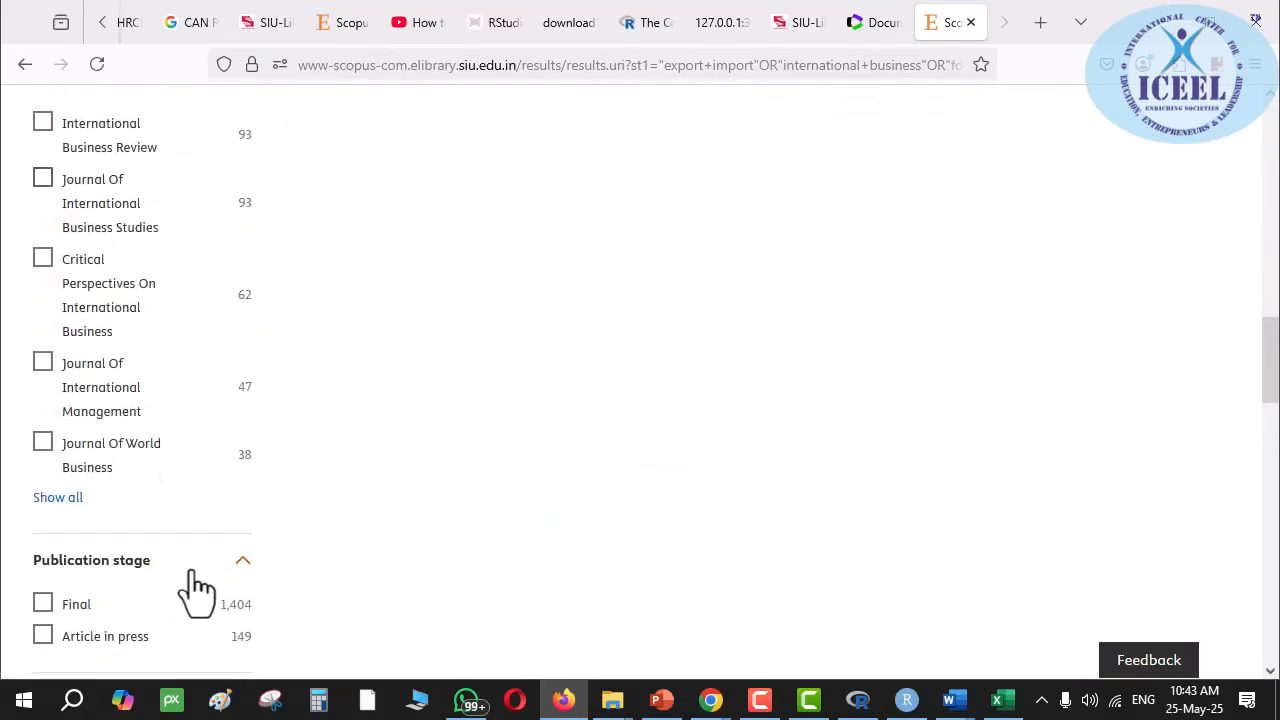
{"action": "scroll", "coordinate": [197, 588], "scroll_direction": "down", "scroll_amount": 3}
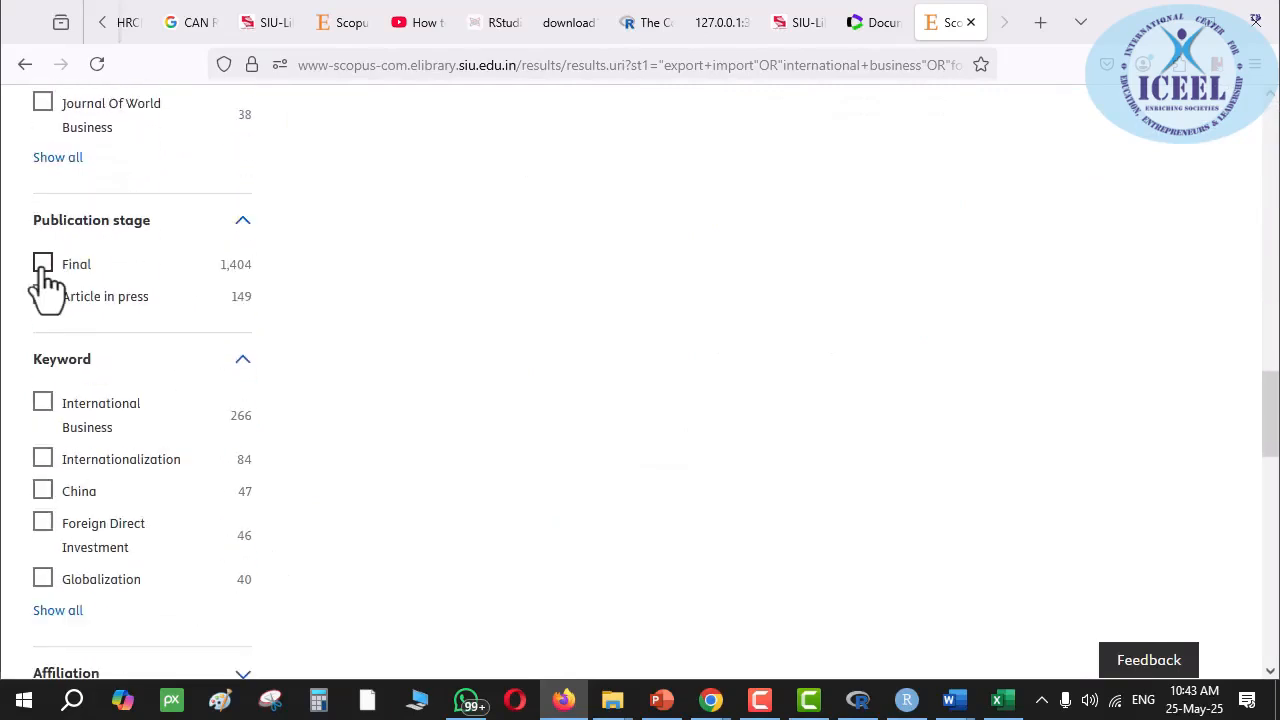
{"action": "left_click", "coordinate": [43, 264]}
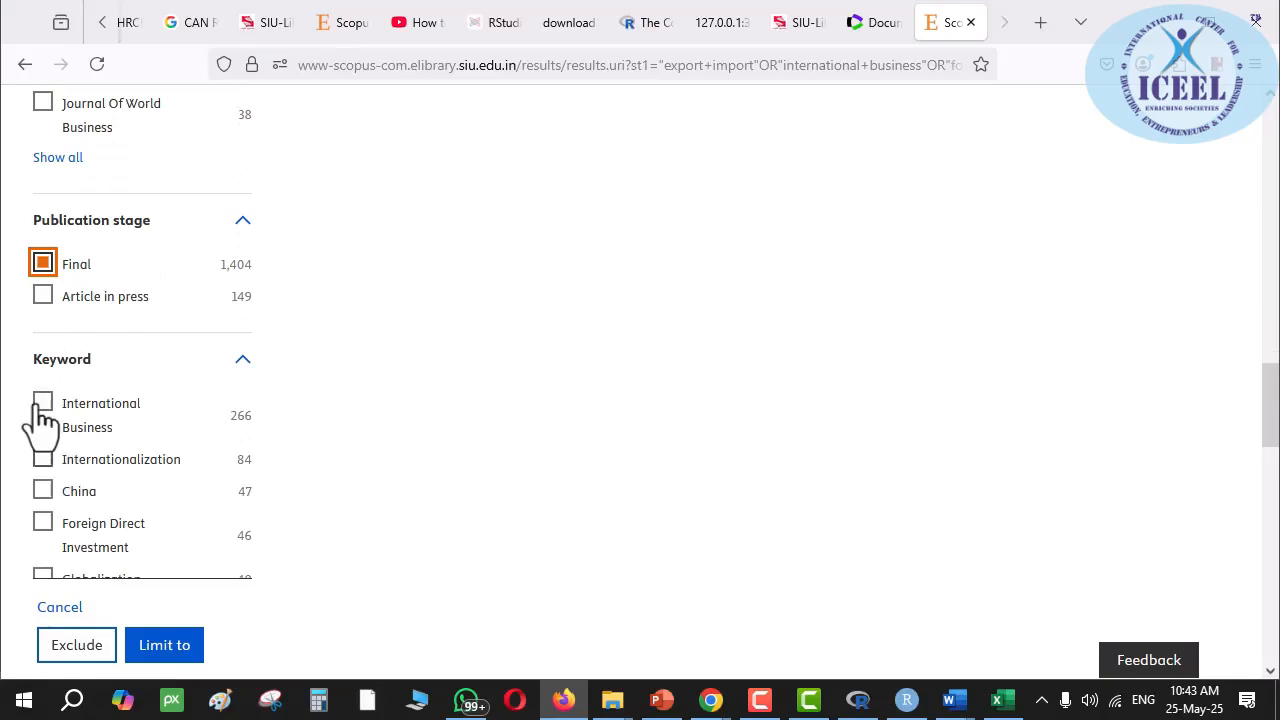
{"action": "left_click", "coordinate": [40, 404]}
{"action": "left_click", "coordinate": [166, 646]}
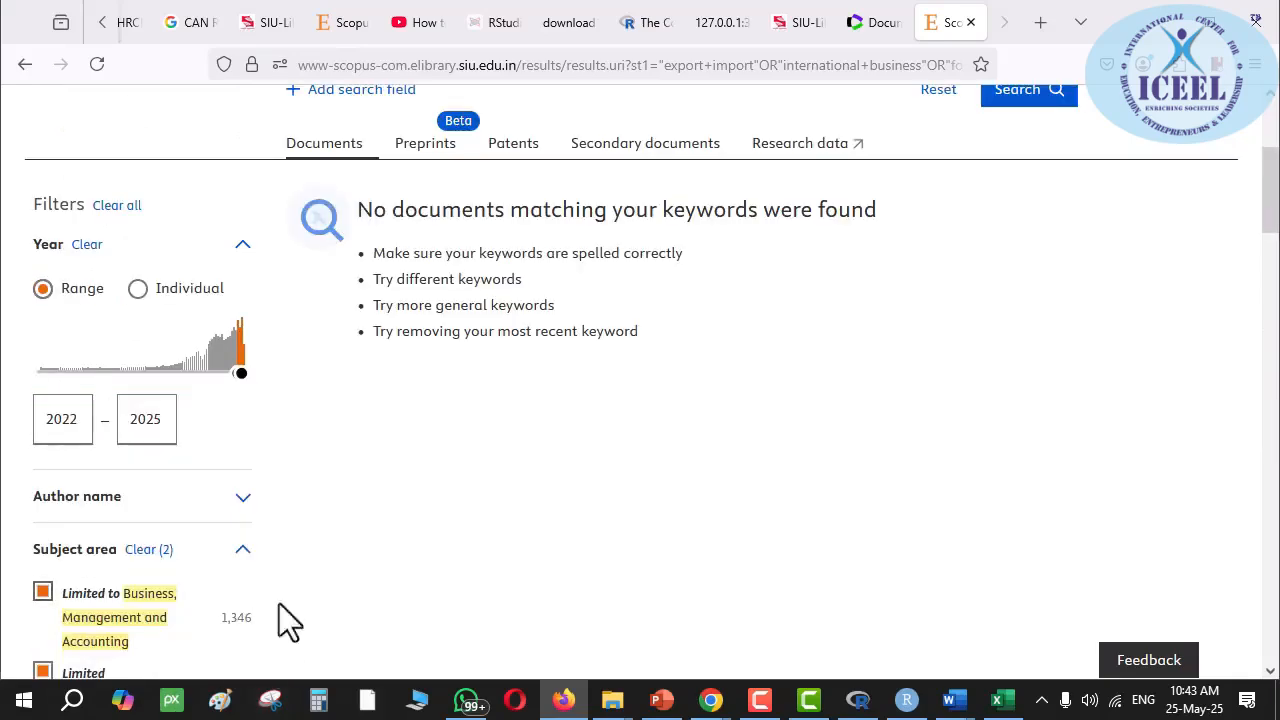
{"action": "scroll", "coordinate": [664, 343], "scroll_direction": "up", "scroll_amount": 3}
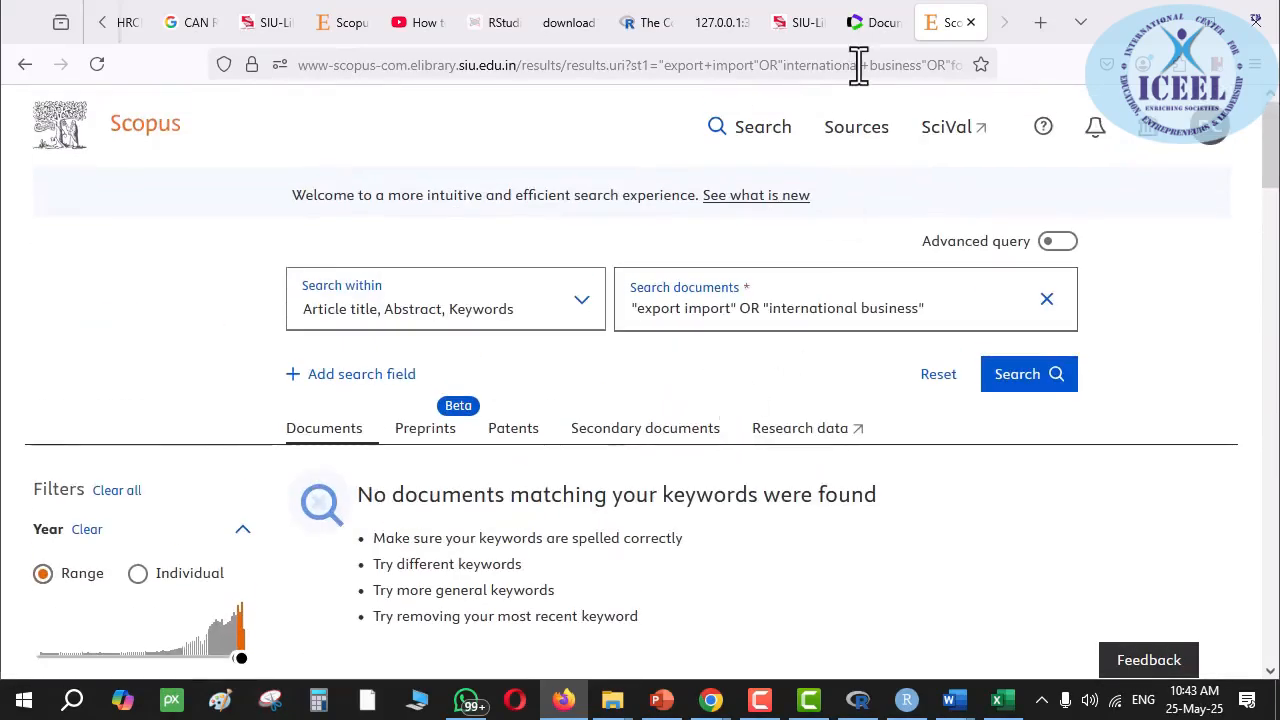
- Reload the results page from its address and rerun the document search
{"action": "left_click", "coordinate": [857, 64]}
{"action": "key", "text": "Return"}
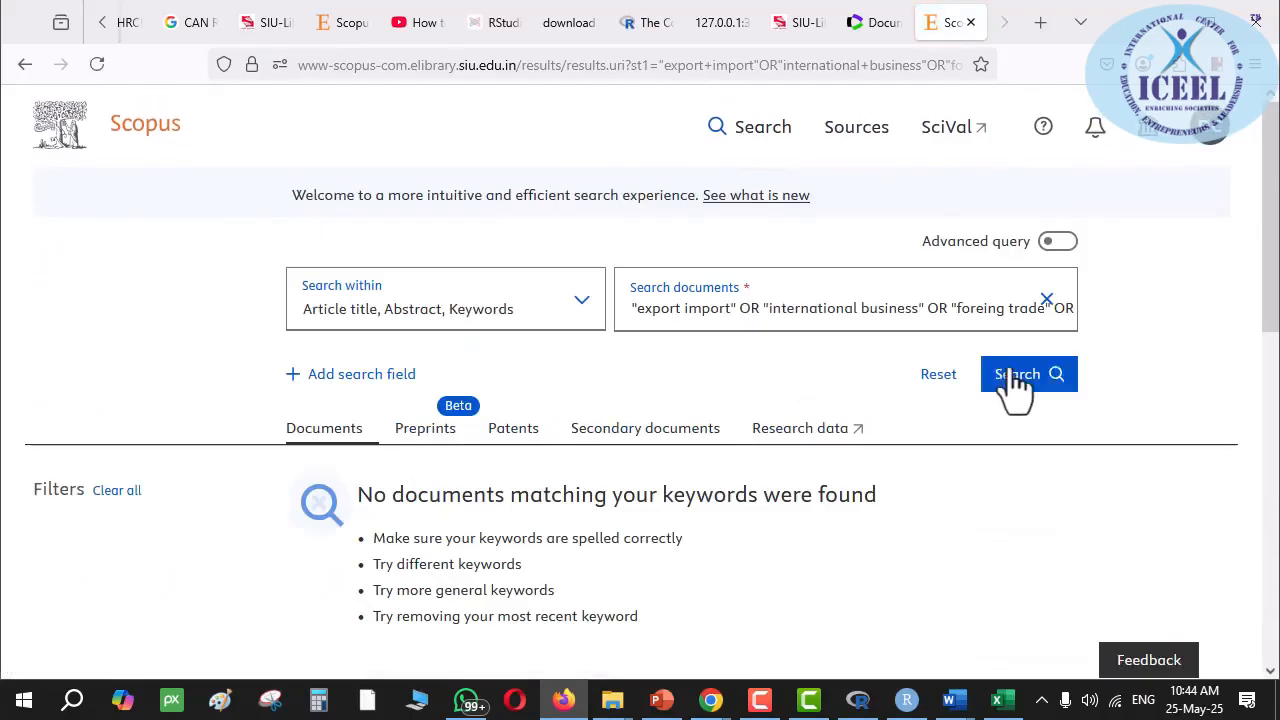
{"action": "left_click", "coordinate": [995, 383]}
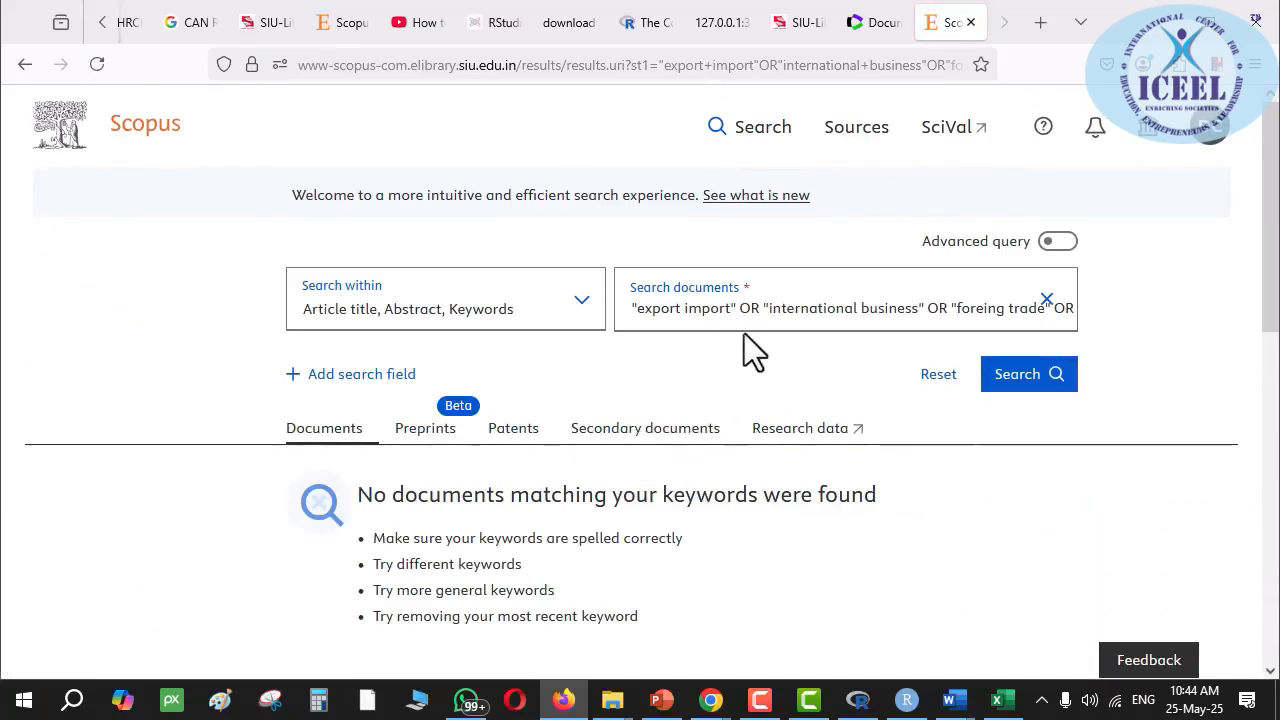
- Return to the Scopus start page and search documents for "export import"OR"international business"OR"foreing trade"OR"exim"
{"action": "left_click", "coordinate": [135, 148]}
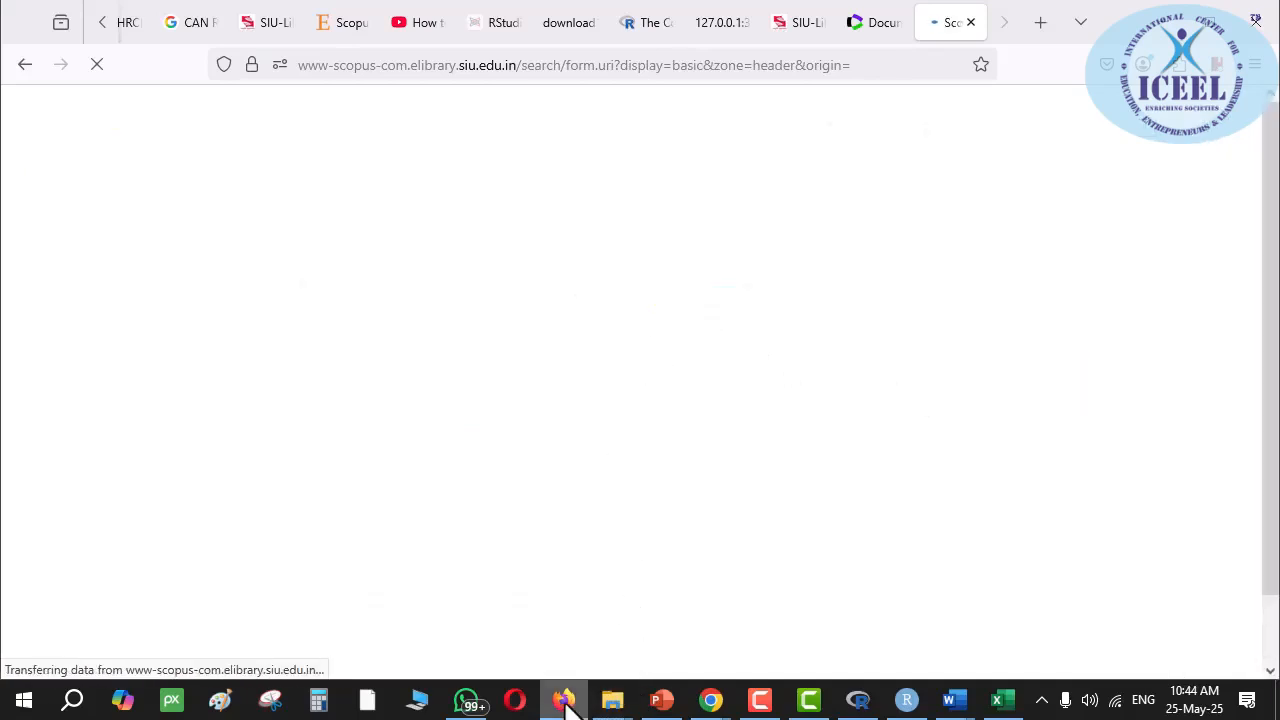
{"action": "mouse_move", "coordinate": [566, 704]}
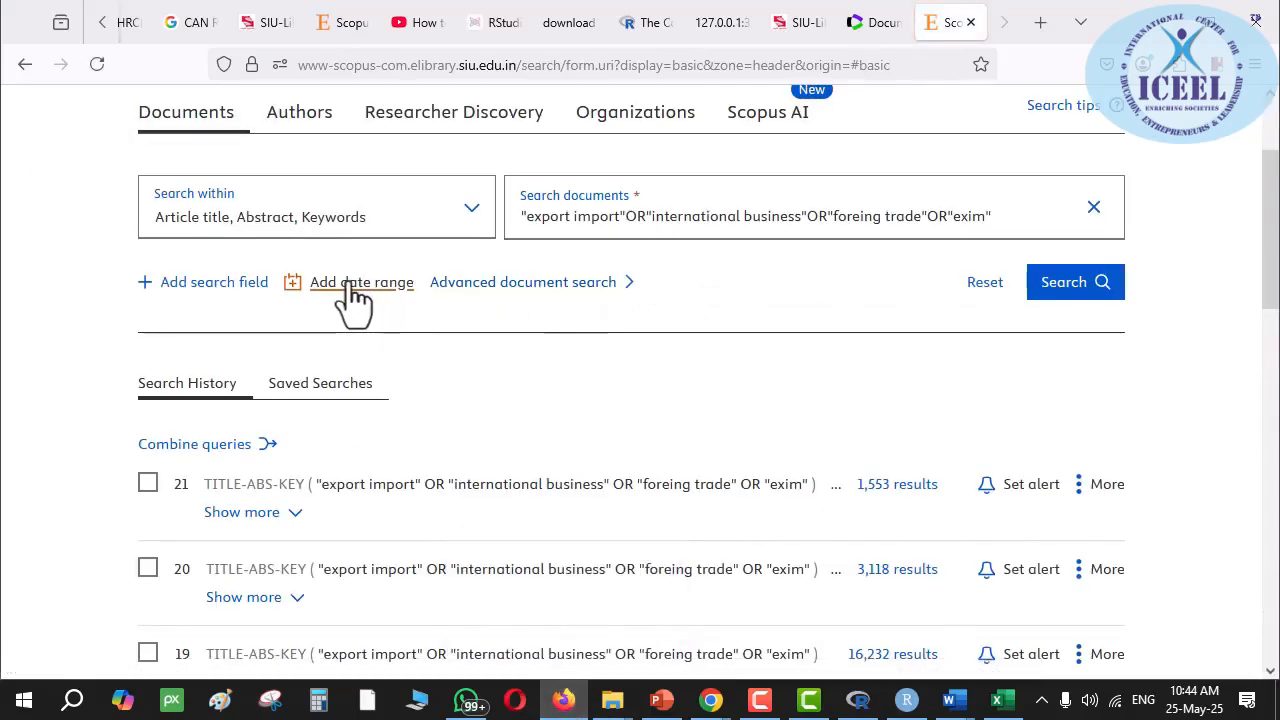
{"action": "left_click", "coordinate": [1055, 283]}
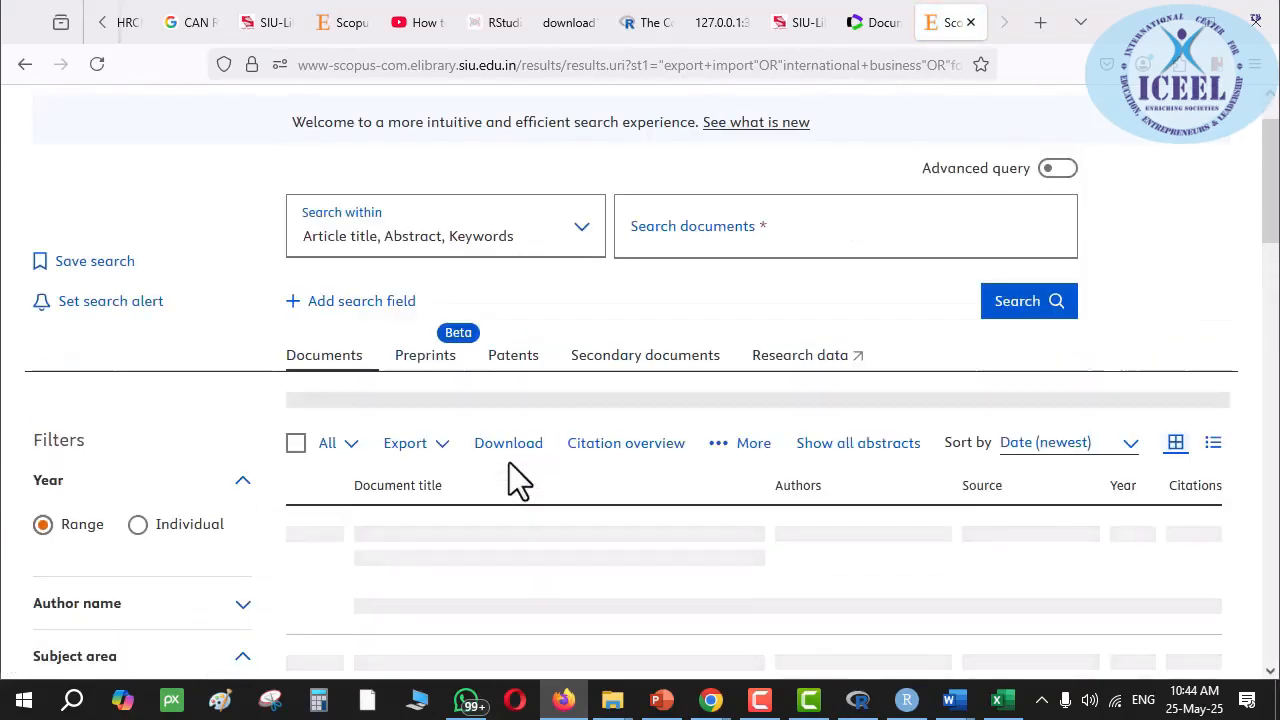
- Select the Business, Management and Accounting subject area in the filters of the new results
{"action": "scroll", "coordinate": [185, 474], "scroll_direction": "down", "scroll_amount": 2}
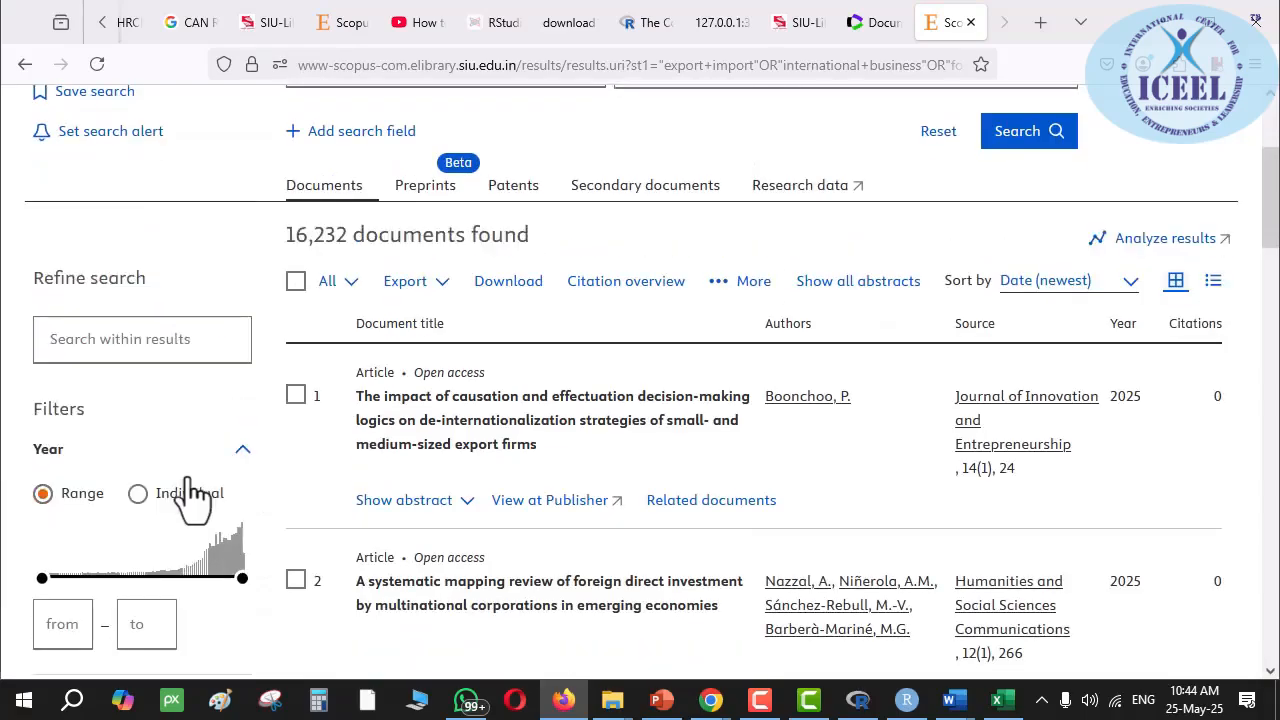
{"action": "scroll", "coordinate": [857, 335], "scroll_direction": "up", "scroll_amount": 3}
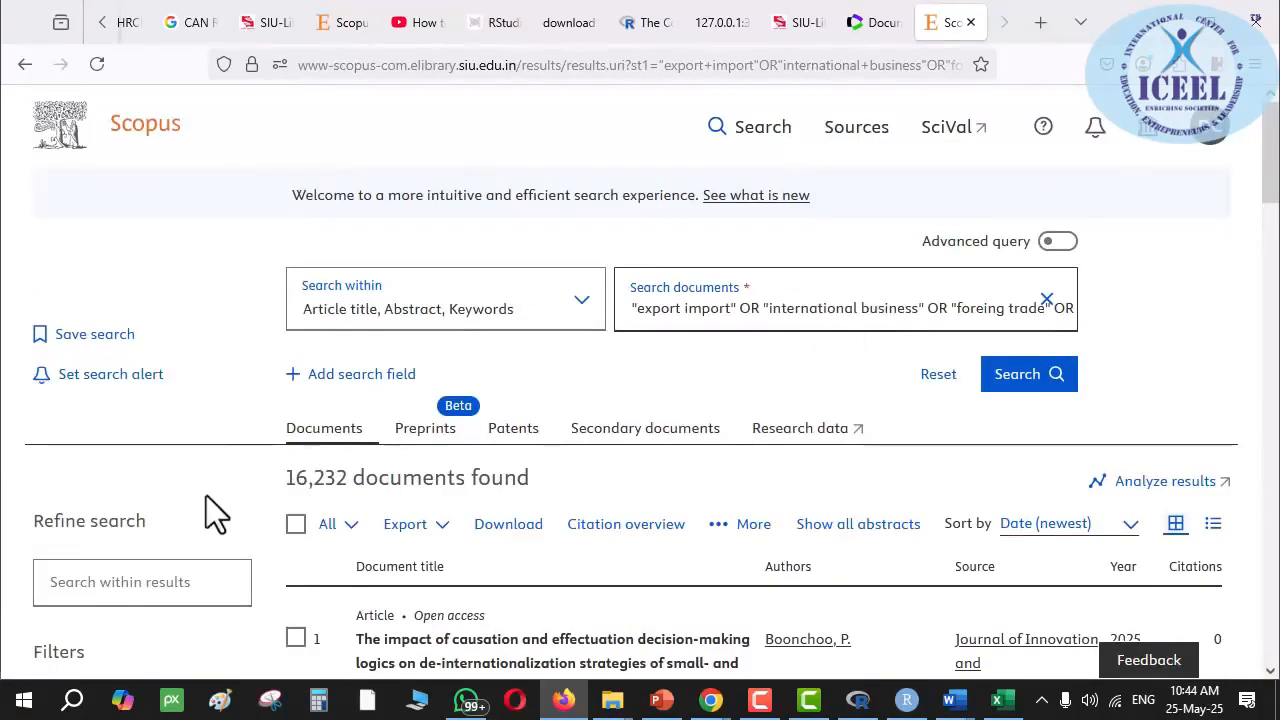
{"action": "scroll", "coordinate": [206, 514], "scroll_direction": "down", "scroll_amount": 5}
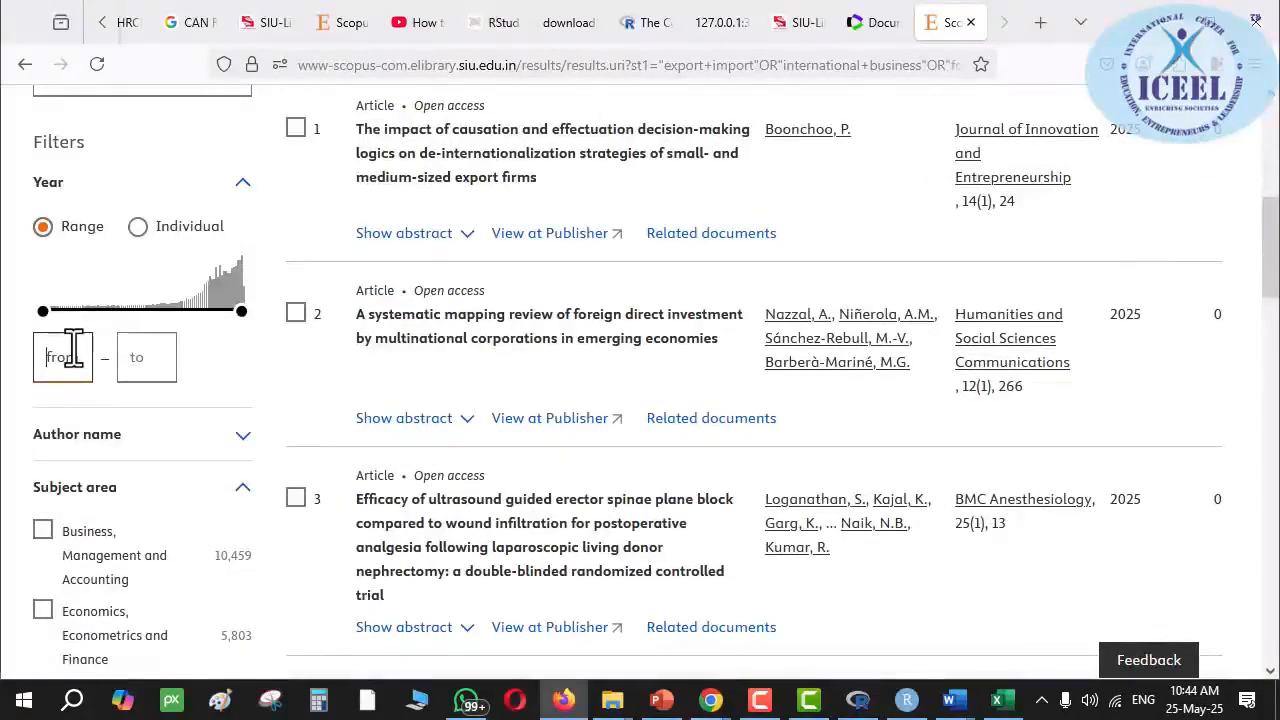
{"action": "scroll", "coordinate": [73, 355], "scroll_direction": "down", "scroll_amount": 2}
{"action": "left_click", "coordinate": [43, 360]}
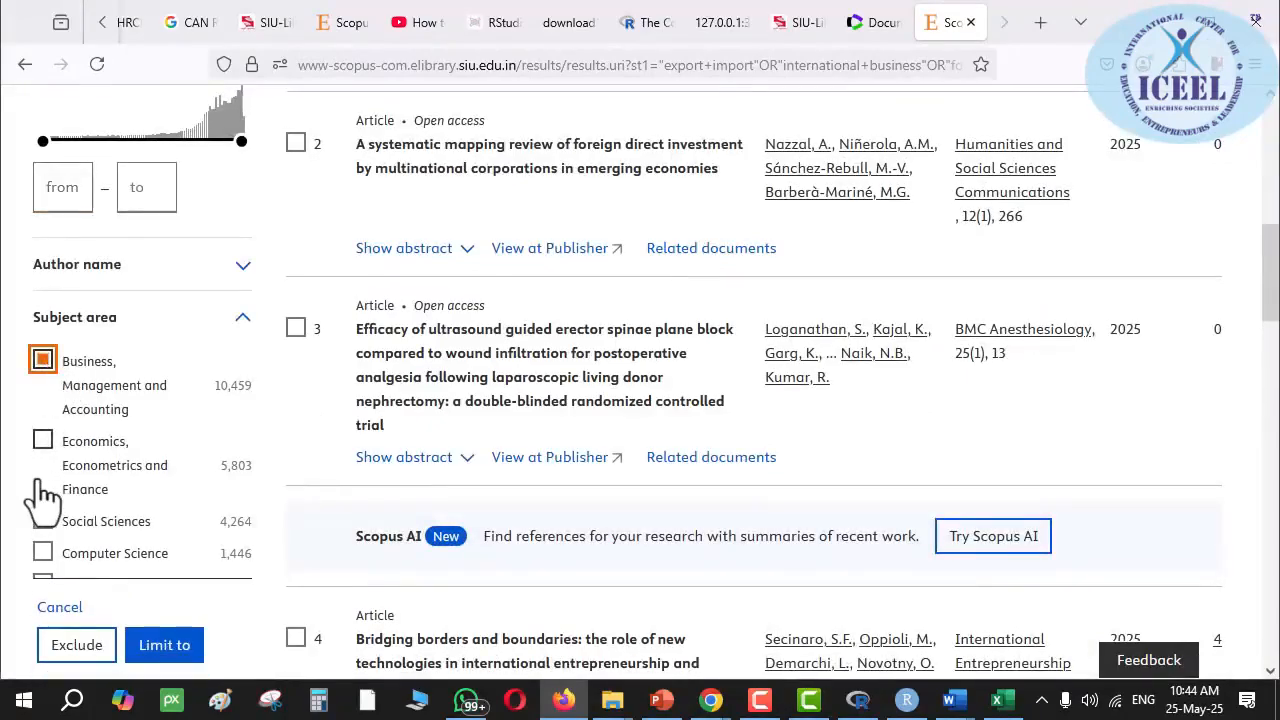
{"action": "scroll", "coordinate": [60, 520], "scroll_direction": "down", "scroll_amount": 5}
- Set the publication year range to 2020–2025 and apply it to the results
{"action": "scroll", "coordinate": [177, 477], "scroll_direction": "up", "scroll_amount": 7}
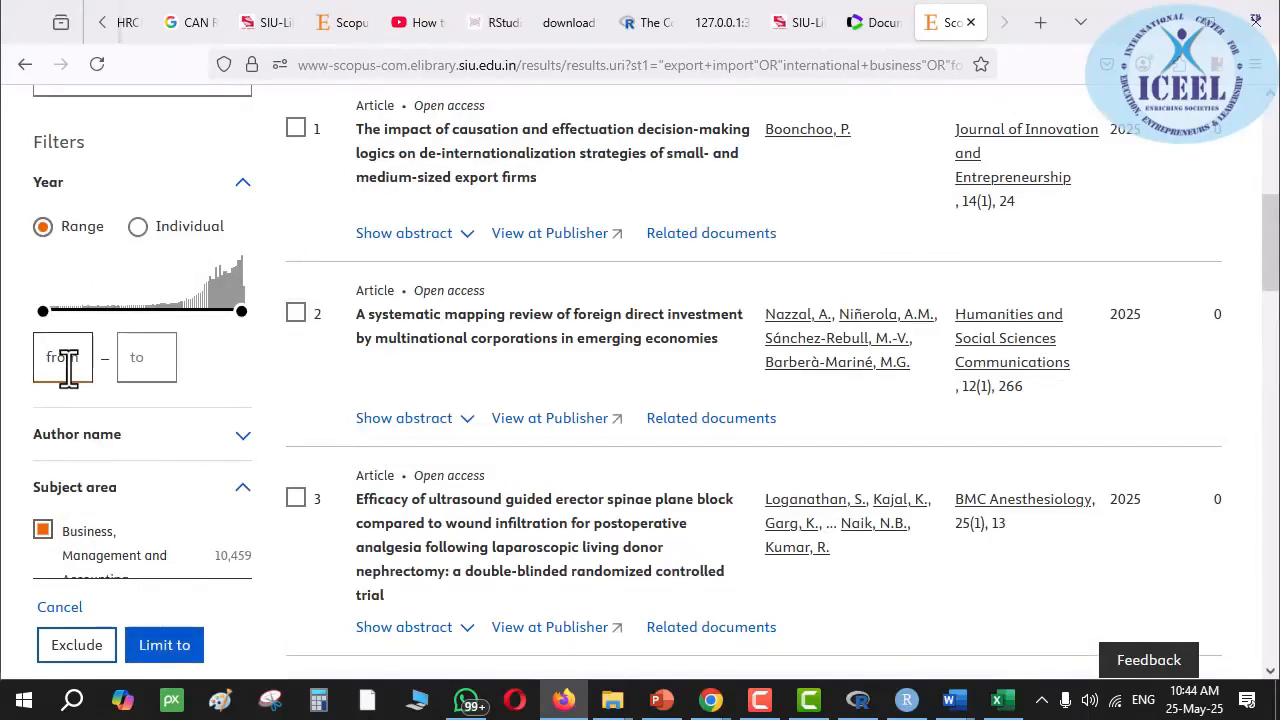
{"action": "key", "text": "Tab"}
{"action": "type", "text": "2025"}
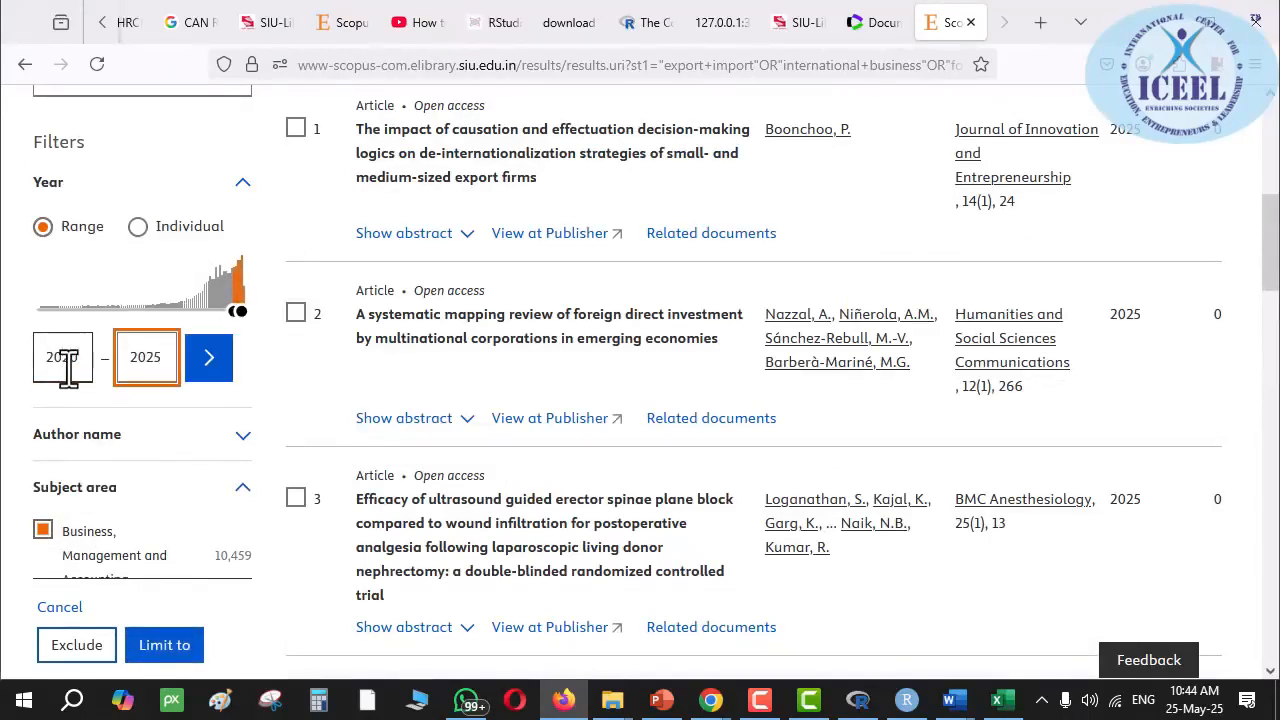
{"action": "left_click", "coordinate": [206, 372]}
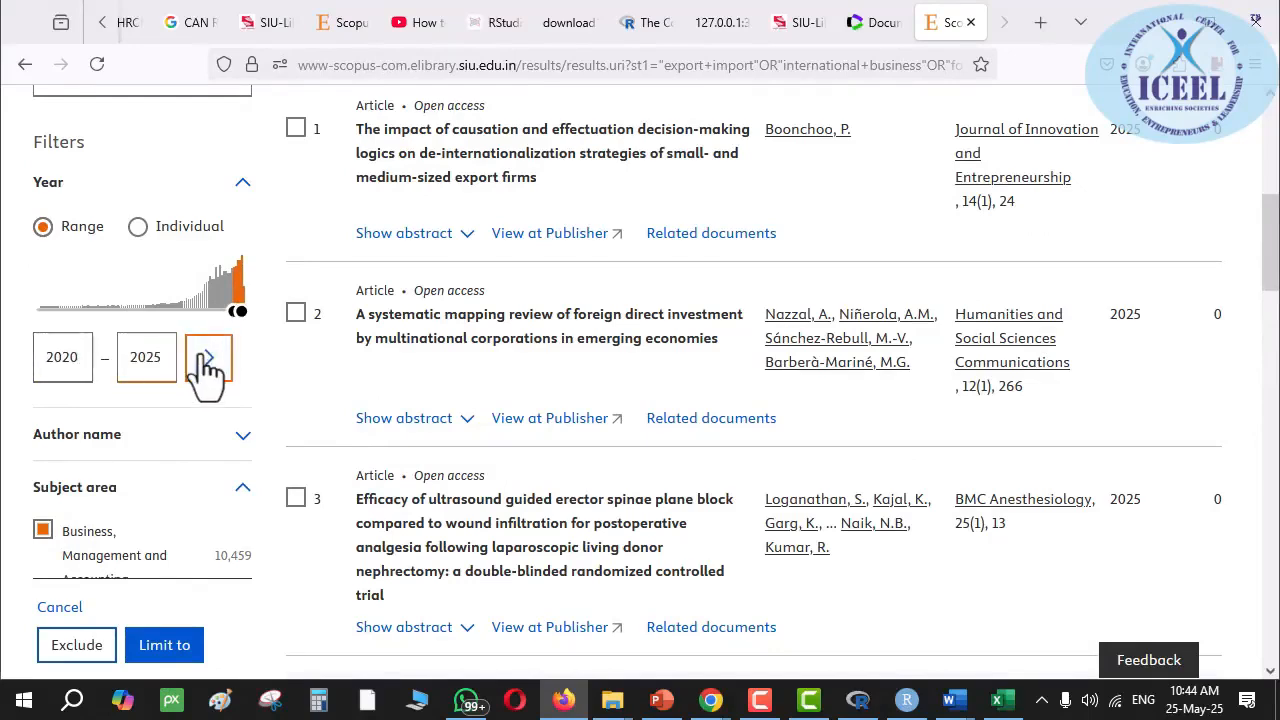
- Start exporting the filter counts as a comma-separated values file and cancel the save dialog
{"action": "scroll", "coordinate": [206, 372], "scroll_direction": "down", "scroll_amount": 10}
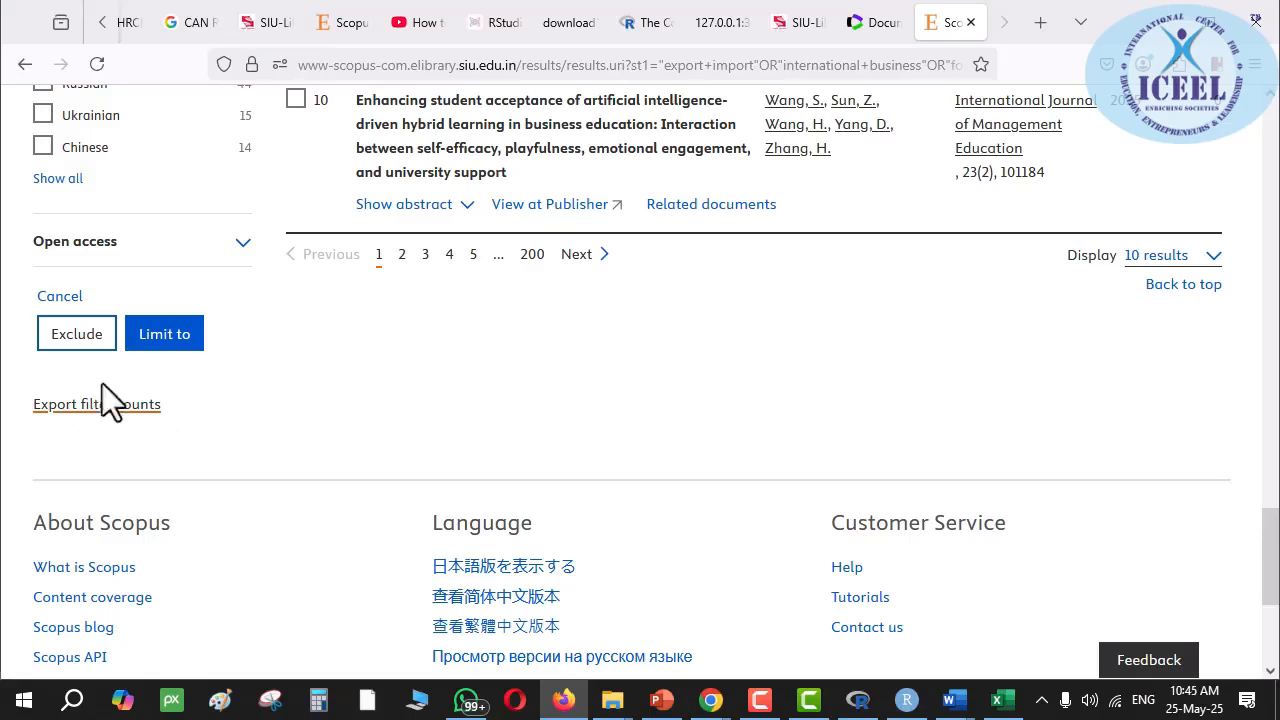
{"action": "scroll", "coordinate": [120, 320], "scroll_direction": "up", "scroll_amount": 8}
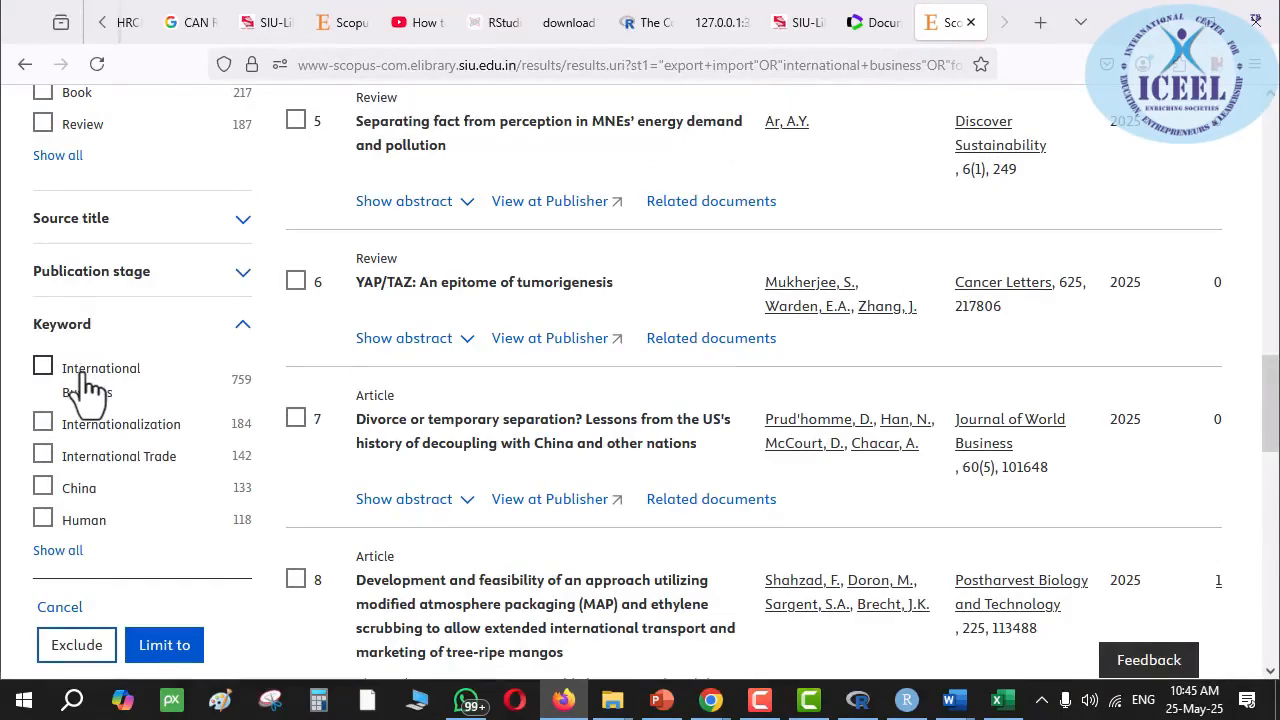
{"action": "scroll", "coordinate": [88, 385], "scroll_direction": "down", "scroll_amount": 8}
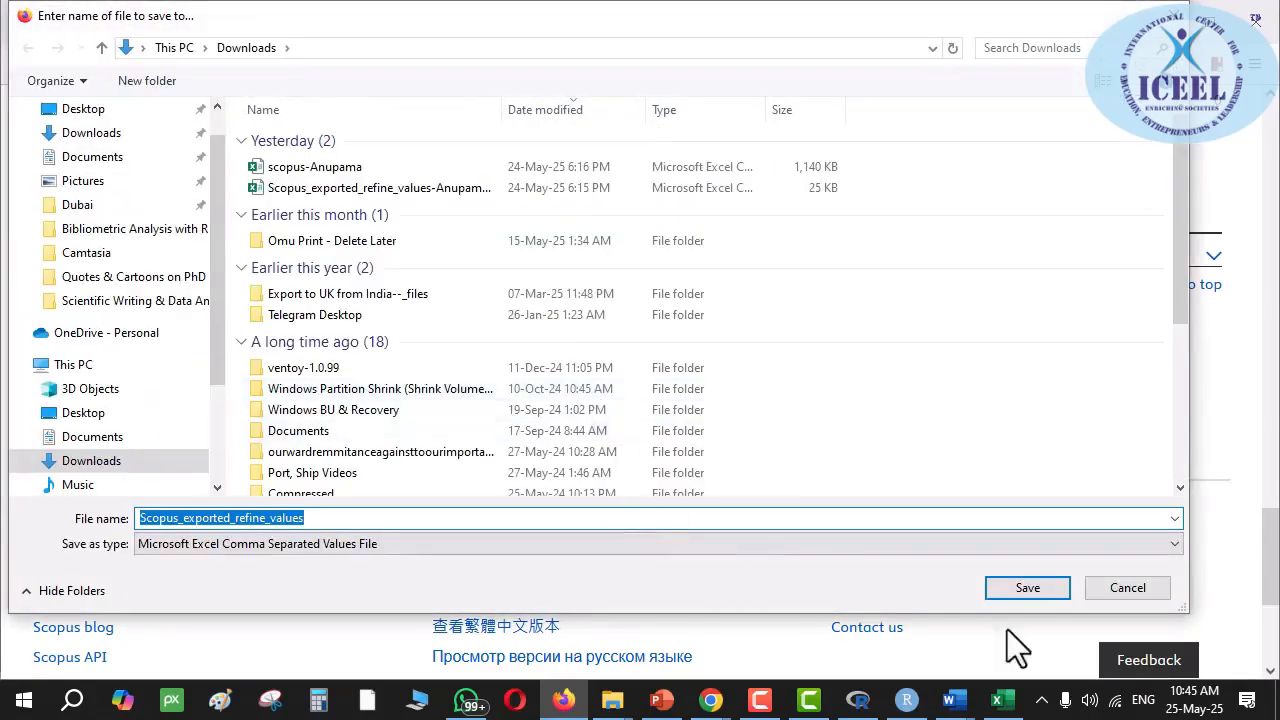
{"action": "left_click", "coordinate": [1122, 589]}
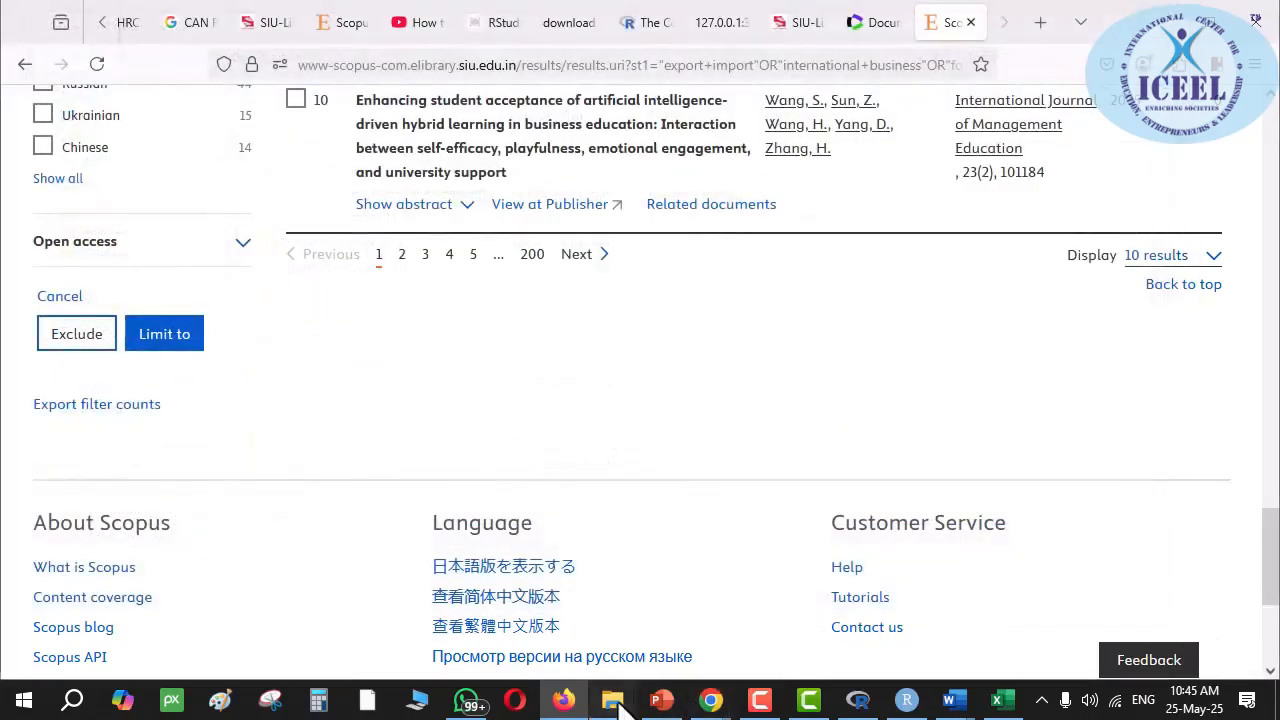
- Switch to File Explorer and open the 1KW_Scopus_exported_refine_values file from the 0. Exported DB folder in Excel
{"action": "mouse_move", "coordinate": [626, 682]}
{"action": "left_click", "coordinate": [552, 640]}
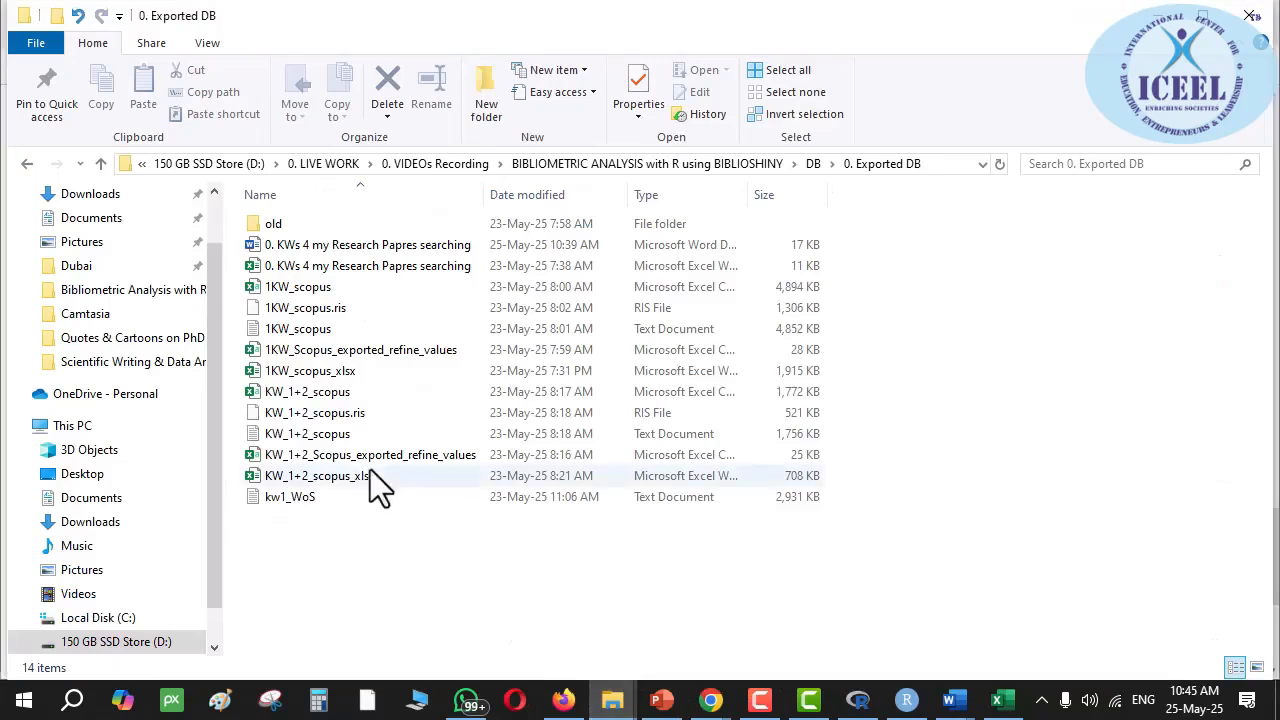
{"action": "left_click", "coordinate": [332, 358]}
{"action": "double_click", "coordinate": [328, 353]}
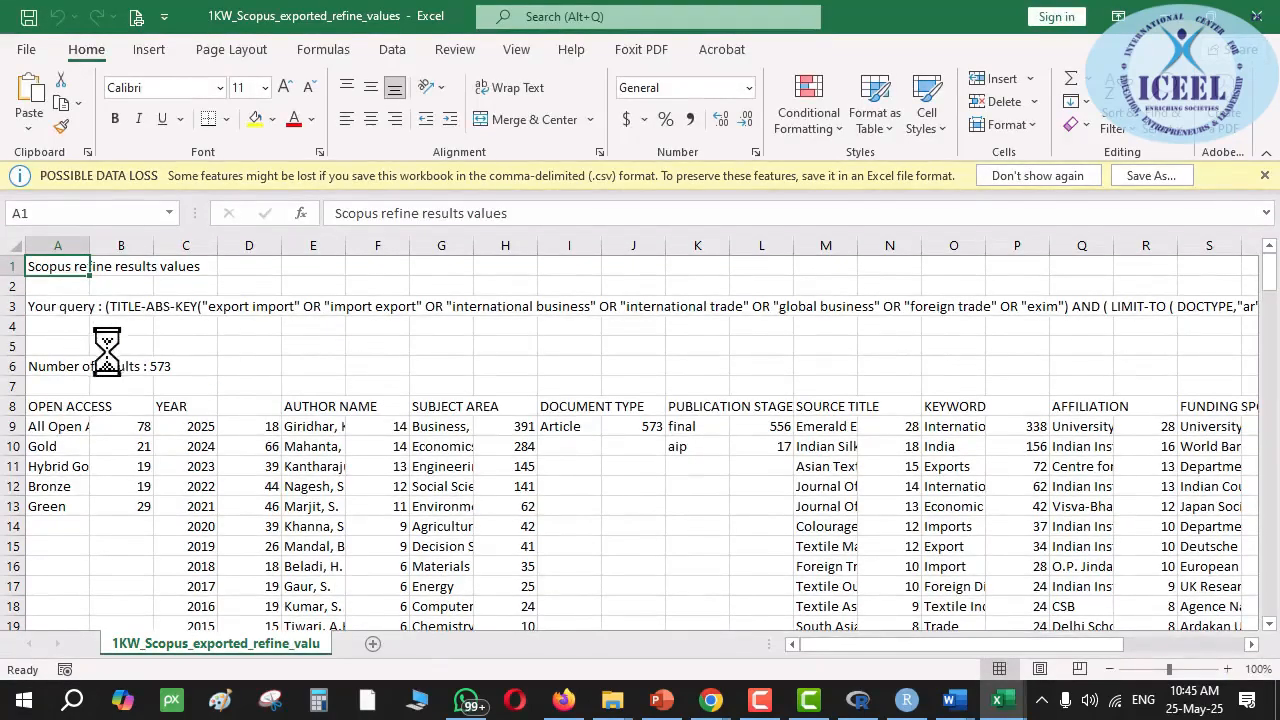
- Examine the YEAR column of the exported filter counts, selecting its years from 2025 downward
{"action": "left_click", "coordinate": [185, 406]}
{"action": "left_click_drag", "start_coordinate": [200, 426], "coordinate": [200, 682]}
{"action": "scroll", "coordinate": [235, 483], "scroll_direction": "up", "scroll_amount": 20}
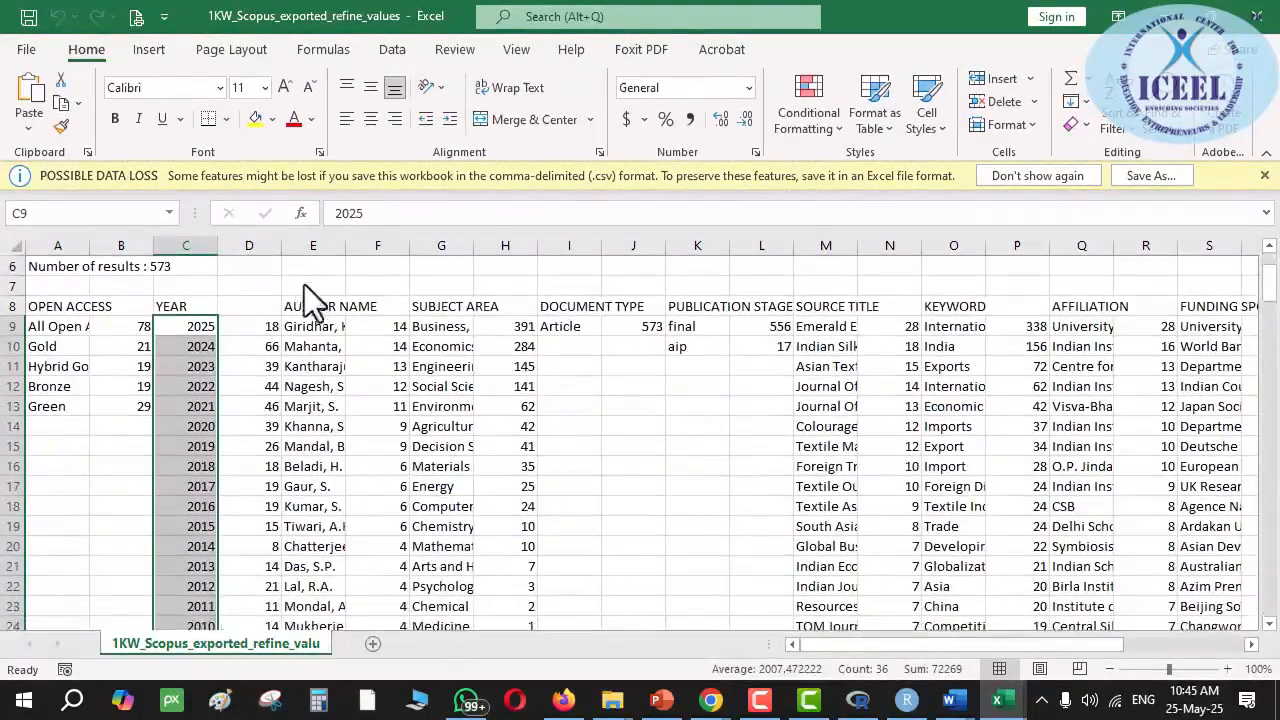
- Examine the author name, subject area and keyword columns of the exported filter counts down to the last keyword row
{"action": "left_click", "coordinate": [306, 313]}
{"action": "left_click_drag", "start_coordinate": [311, 328], "coordinate": [323, 580]}
{"action": "left_click", "coordinate": [435, 315]}
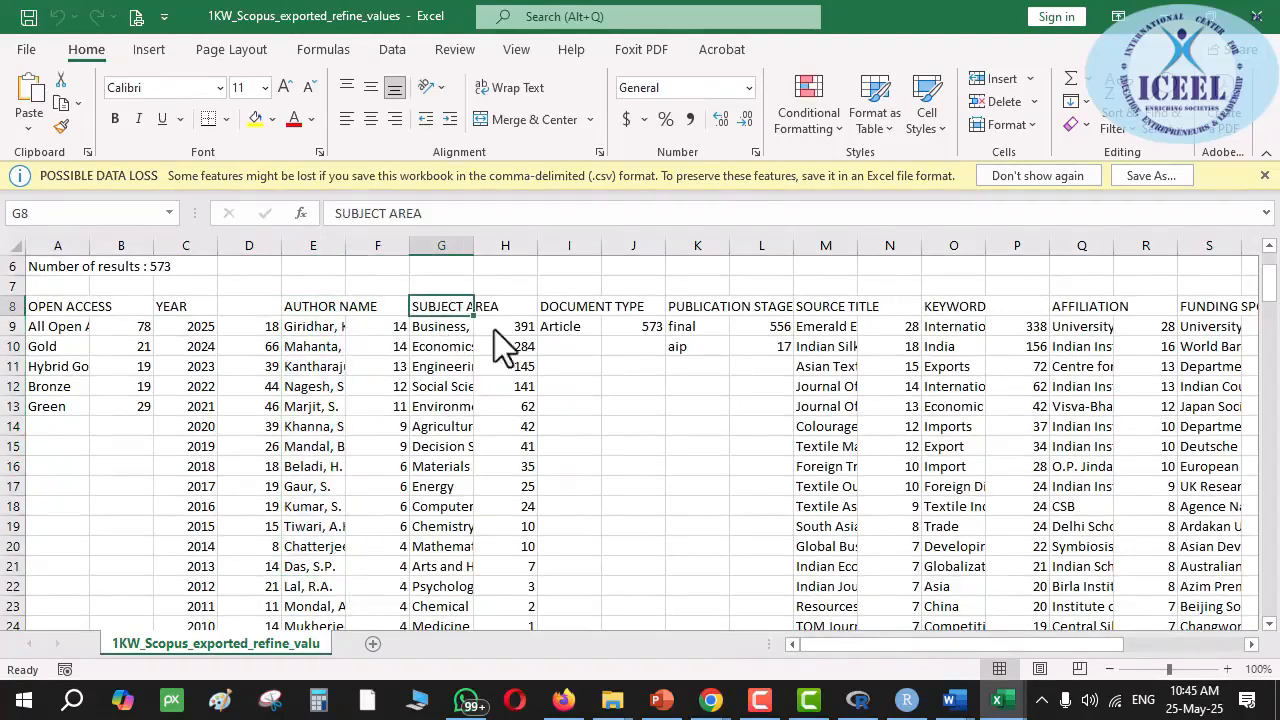
{"action": "left_click", "coordinate": [952, 308]}
{"action": "scroll", "coordinate": [951, 347], "scroll_direction": "down", "scroll_amount": 15}
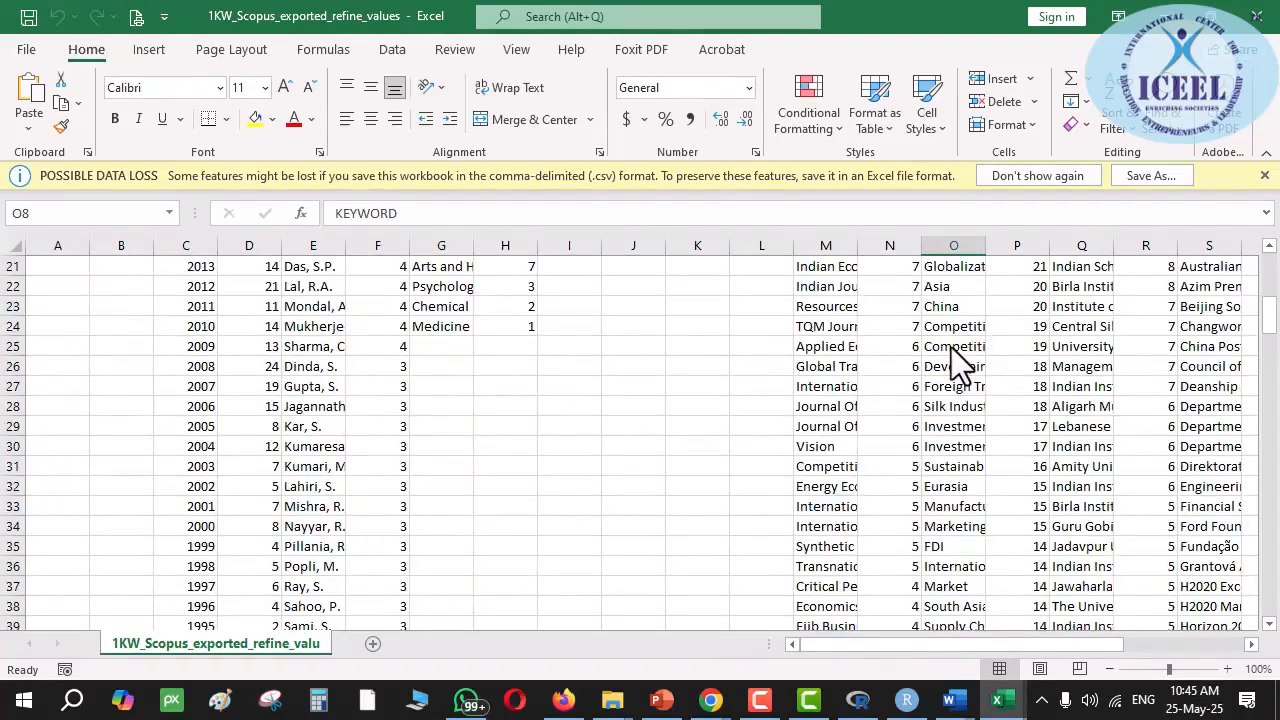
{"action": "scroll", "coordinate": [938, 485], "scroll_direction": "down", "scroll_amount": 20}
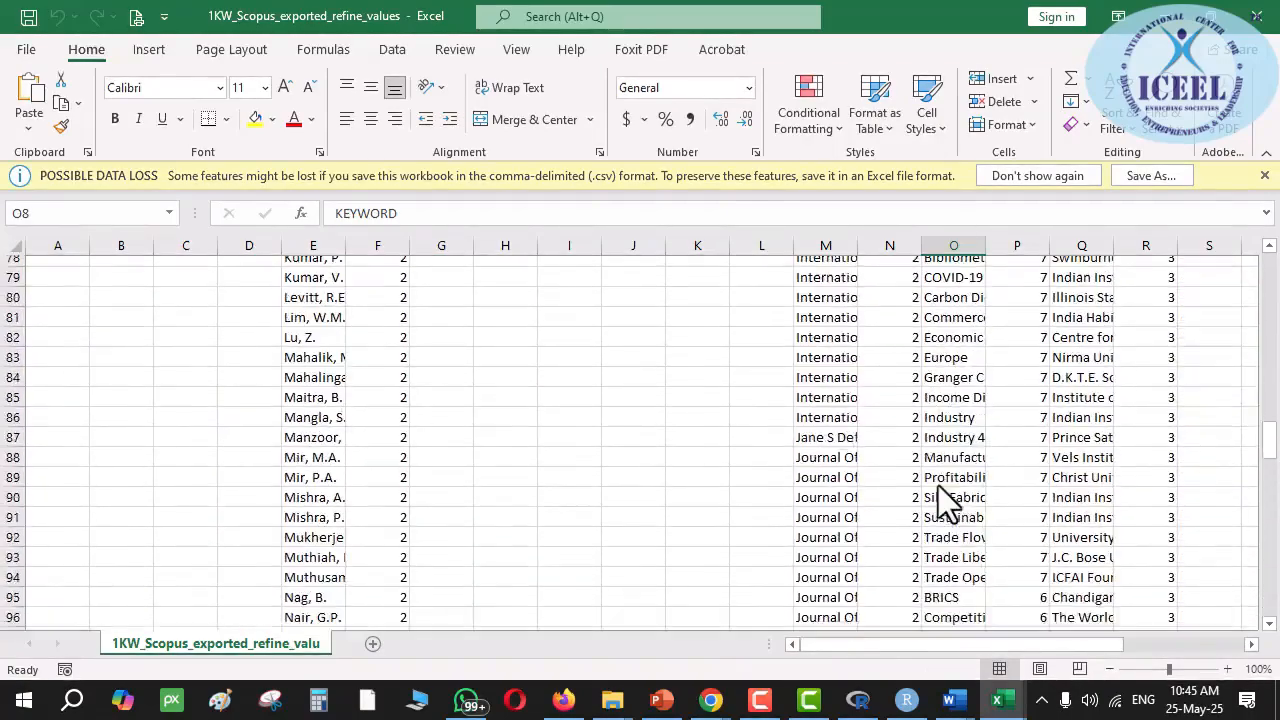
{"action": "scroll", "coordinate": [938, 485], "scroll_direction": "down", "scroll_amount": 17}
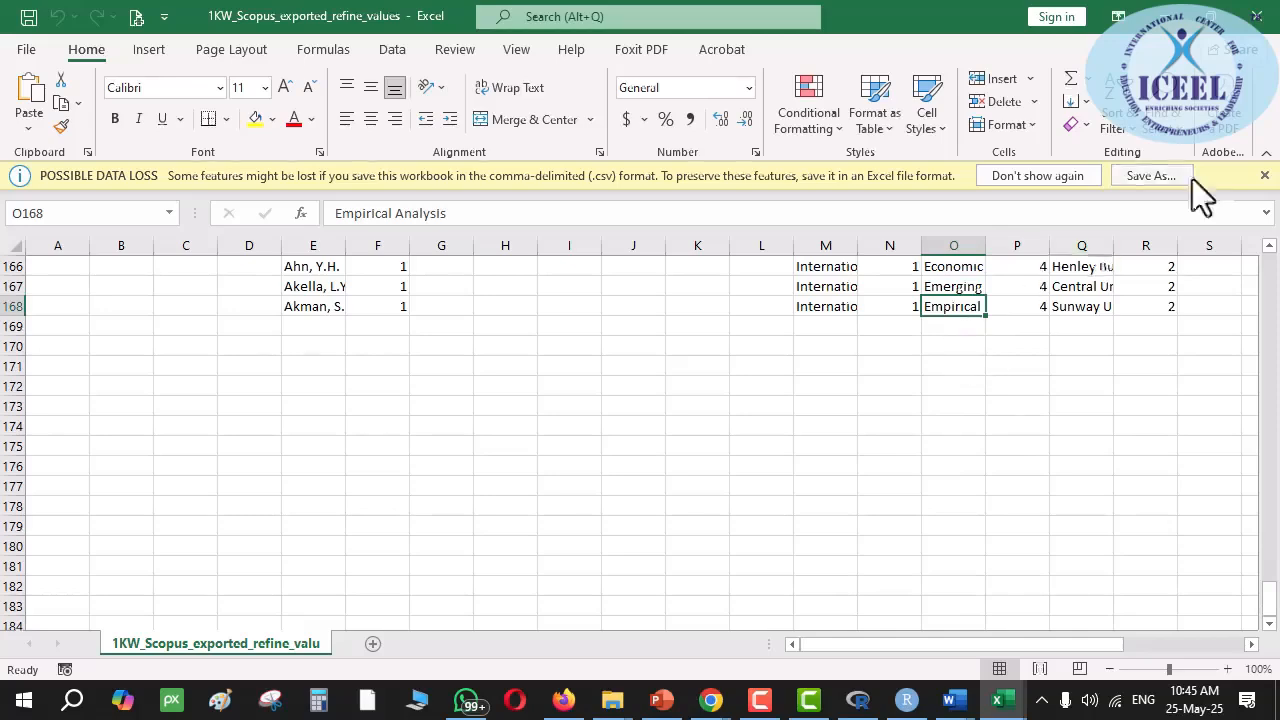
- Dismiss the possible data loss warning and select the cell holding the Scopus search query above the filter counts
{"action": "left_click", "coordinate": [1263, 177]}
{"action": "scroll", "coordinate": [913, 406], "scroll_direction": "up", "scroll_amount": 8}
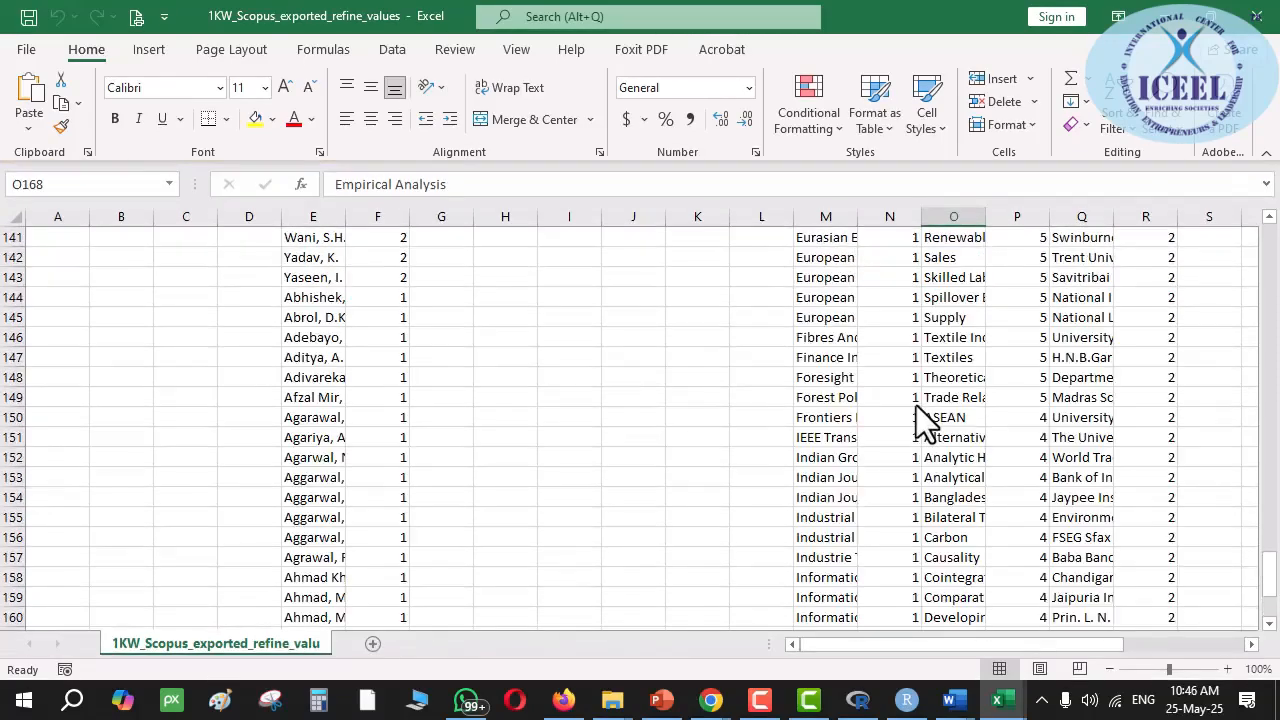
{"action": "scroll", "coordinate": [916, 405], "scroll_direction": "up", "scroll_amount": 20}
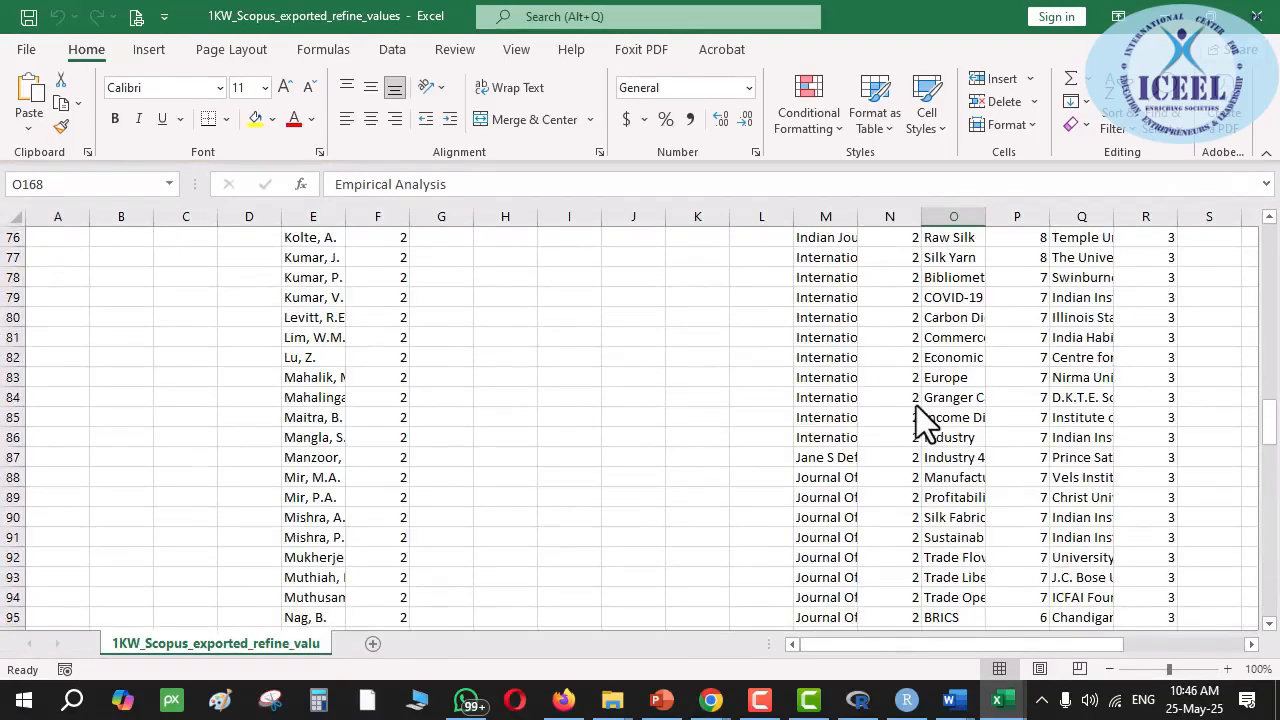
{"action": "scroll", "coordinate": [916, 405], "scroll_direction": "up", "scroll_amount": 8}
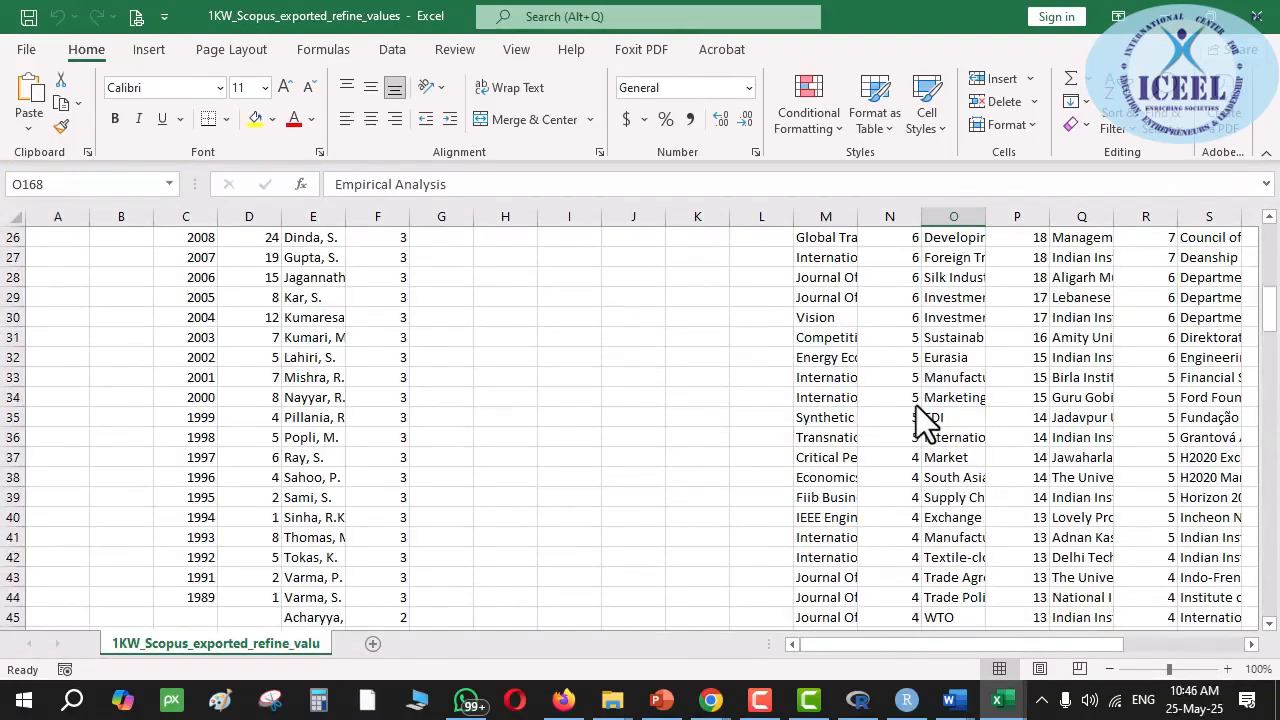
{"action": "scroll", "coordinate": [403, 343], "scroll_direction": "up", "scroll_amount": 8}
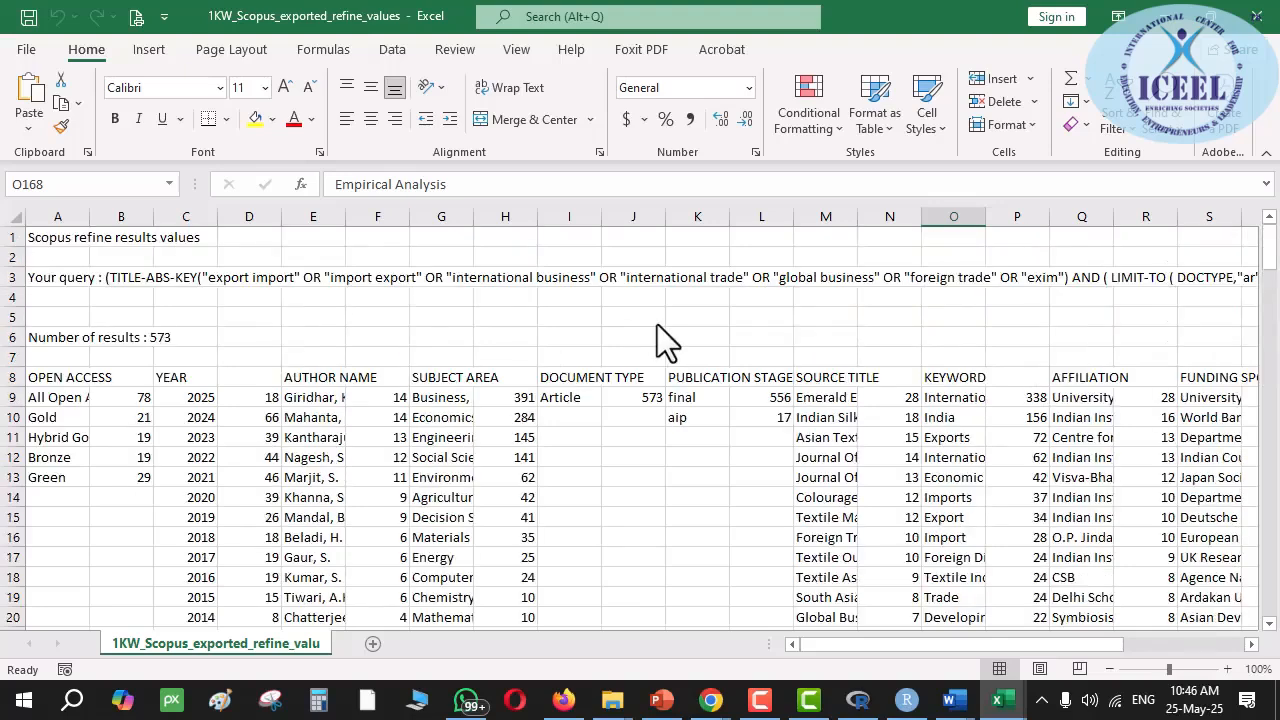
{"action": "left_click", "coordinate": [30, 277]}
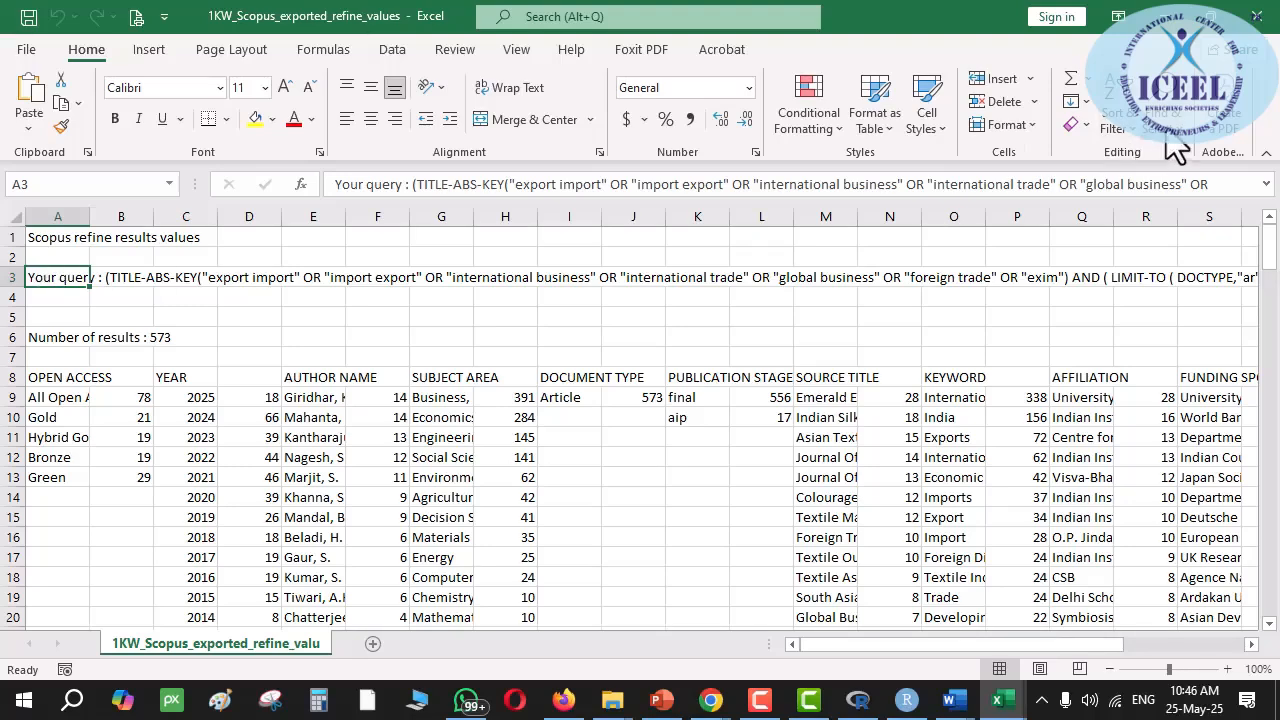
- Switch to the Scopus results in Firefox and add Economics, Econometrics and Finance to the selected subject areas
{"action": "left_click", "coordinate": [1165, 17]}
{"action": "key", "text": "alt+Tab"}
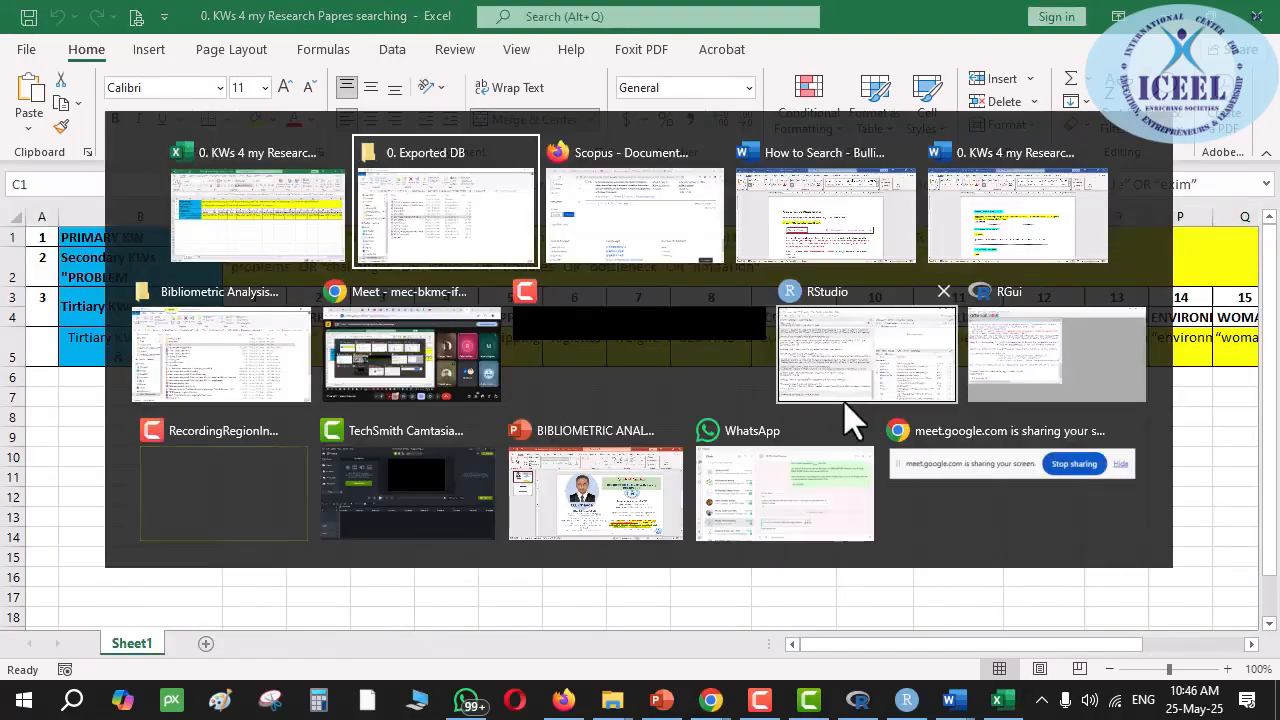
{"action": "left_click", "coordinate": [649, 210]}
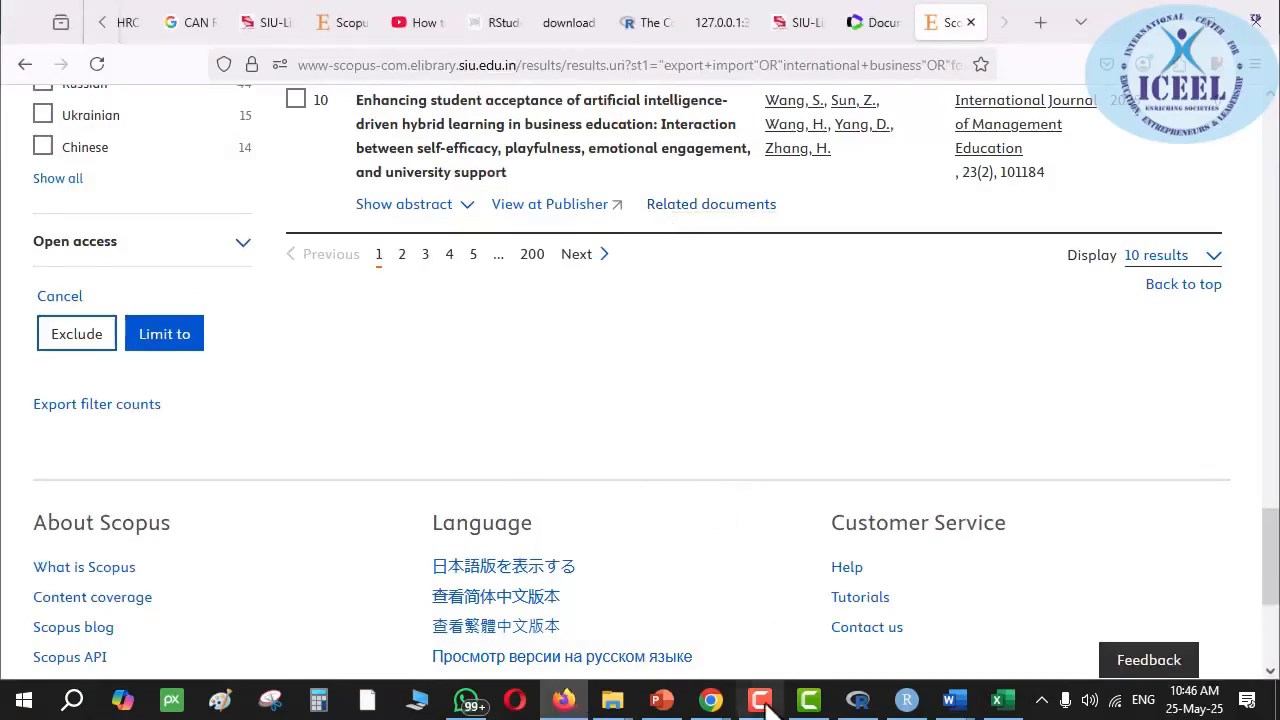
{"action": "mouse_move", "coordinate": [757, 700]}
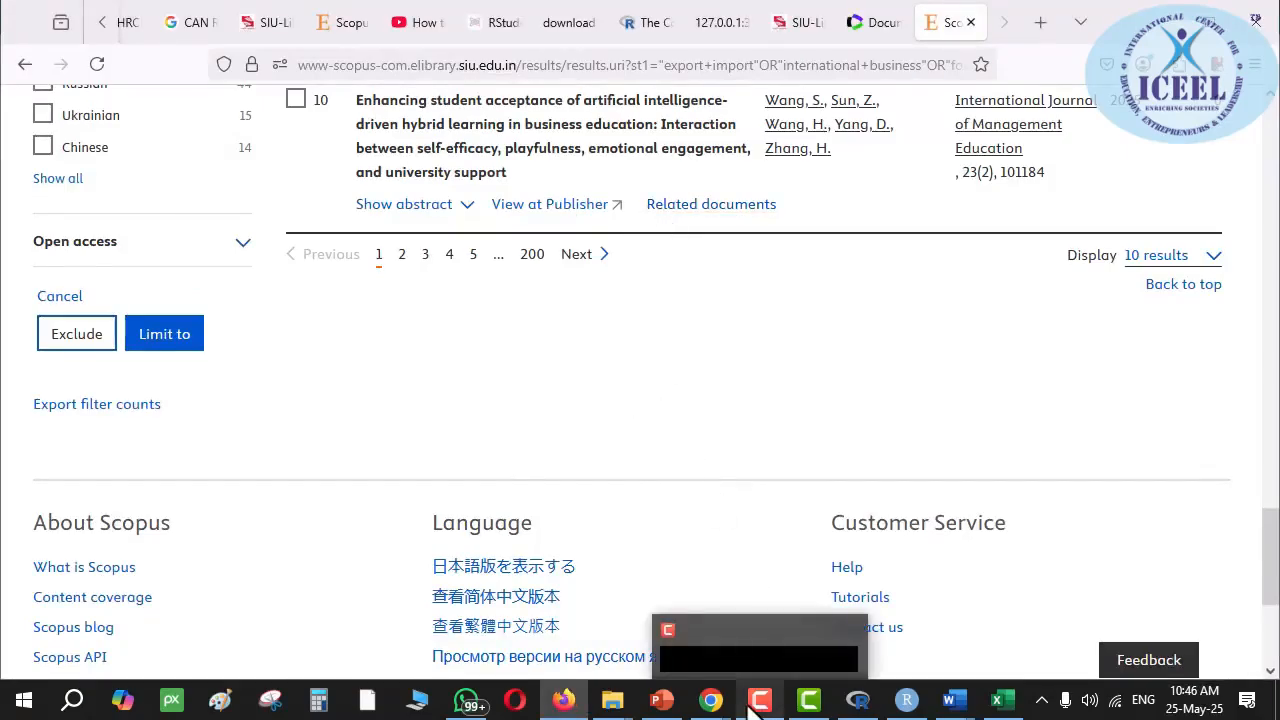
{"action": "scroll", "coordinate": [571, 463], "scroll_direction": "up", "scroll_amount": 20}
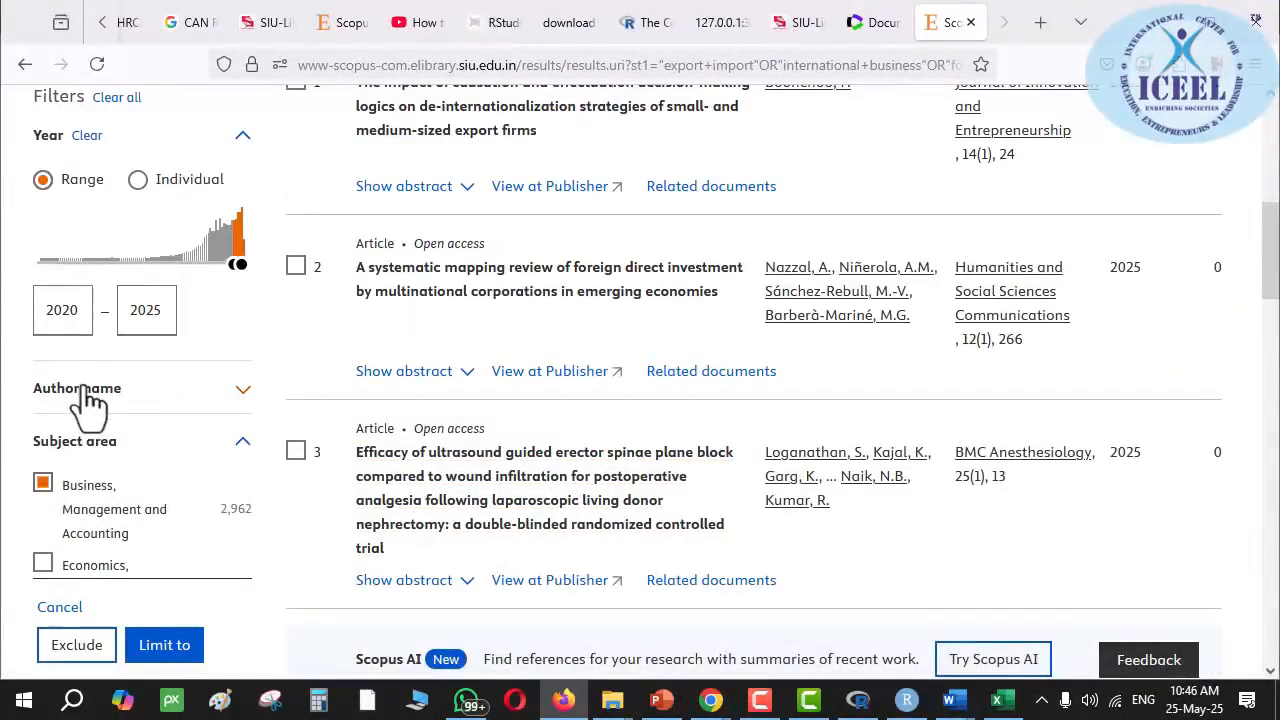
{"action": "scroll", "coordinate": [88, 410], "scroll_direction": "down", "scroll_amount": 2}
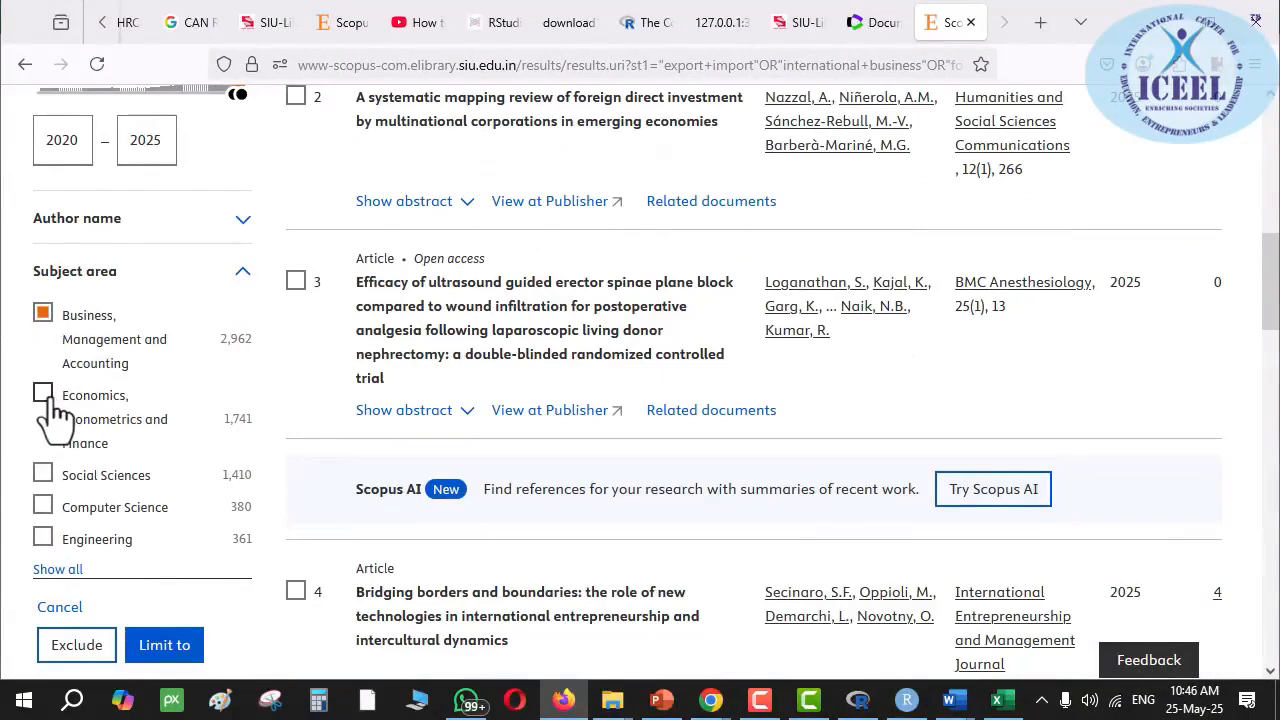
{"action": "left_click", "coordinate": [43, 395]}
{"action": "scroll", "coordinate": [52, 480], "scroll_direction": "down", "scroll_amount": 3}
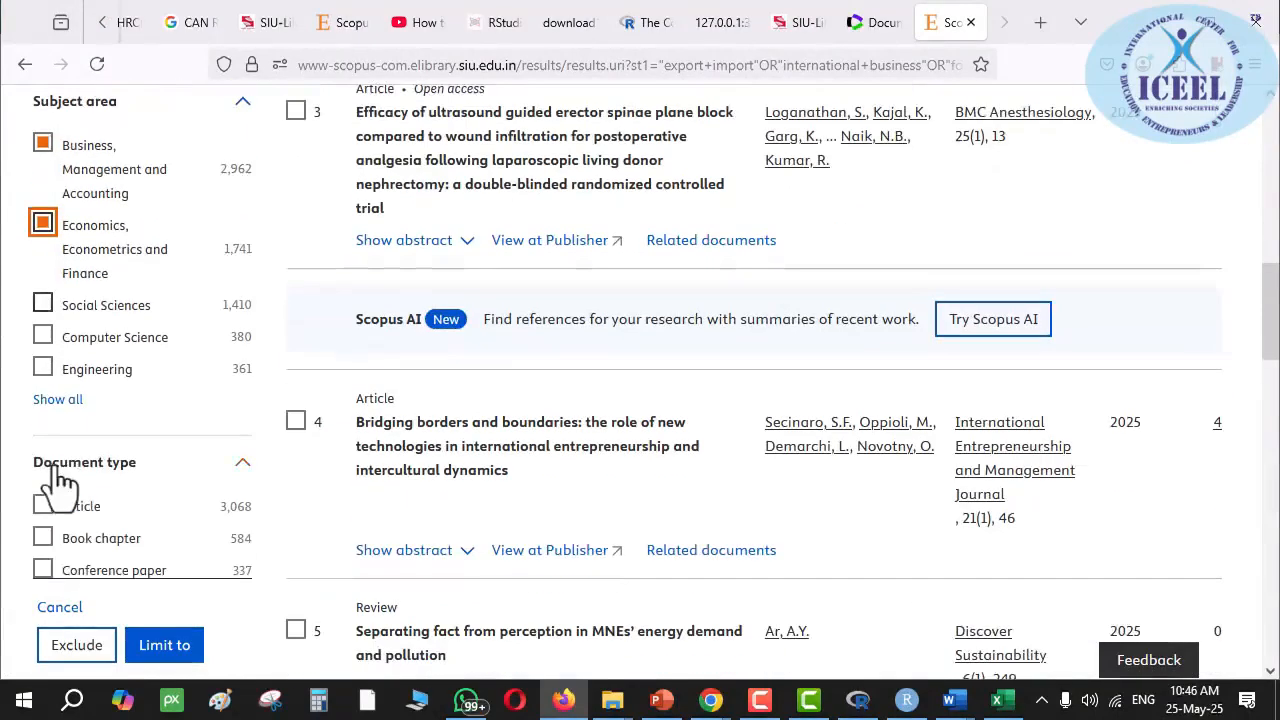
- Select the Article document type and the keywords International Business, Internationalization and International Trade as filters
{"action": "scroll", "coordinate": [75, 497], "scroll_direction": "down", "scroll_amount": 3}
{"action": "left_click", "coordinate": [43, 336]}
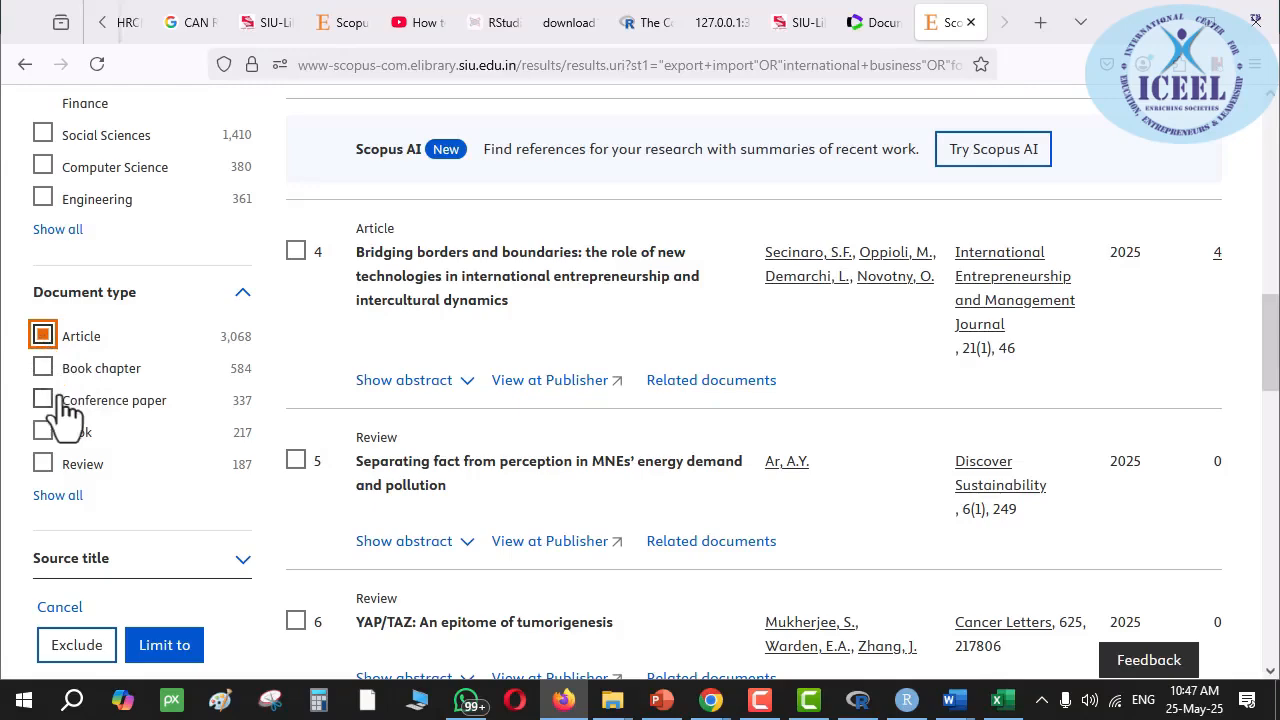
{"action": "scroll", "coordinate": [65, 420], "scroll_direction": "down", "scroll_amount": 5}
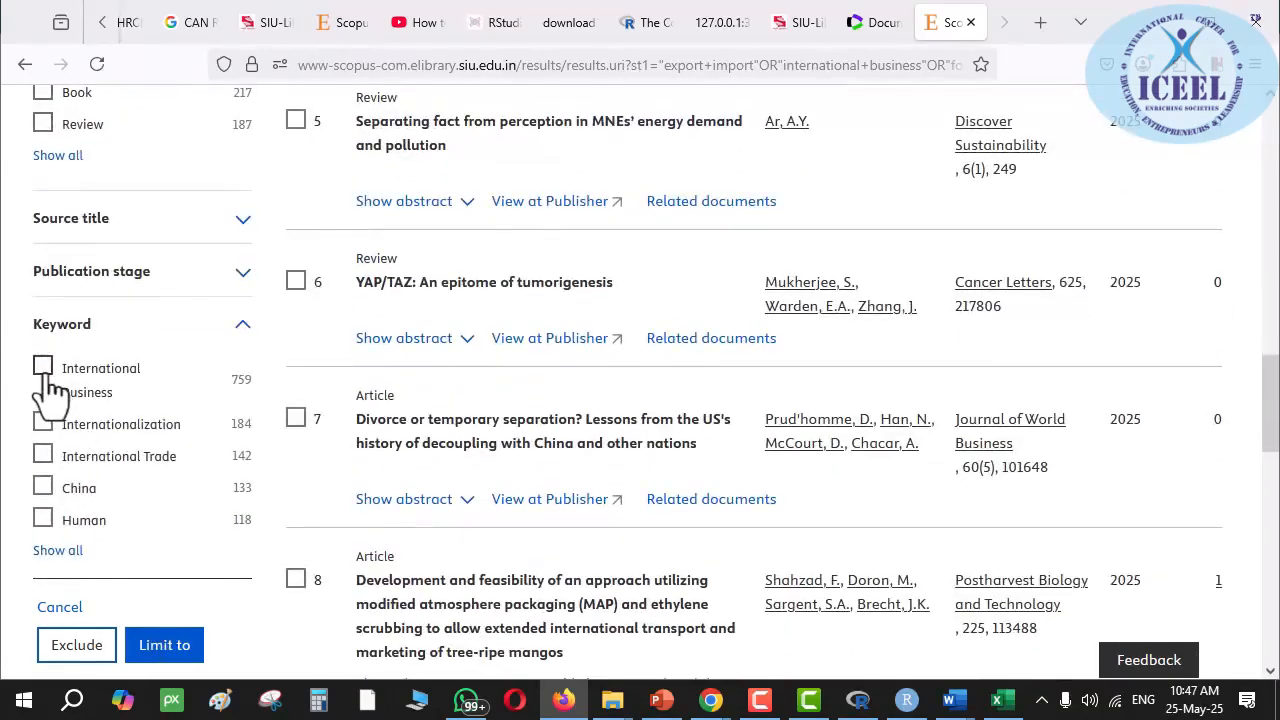
{"action": "left_click", "coordinate": [42, 368]}
{"action": "left_click", "coordinate": [42, 421]}
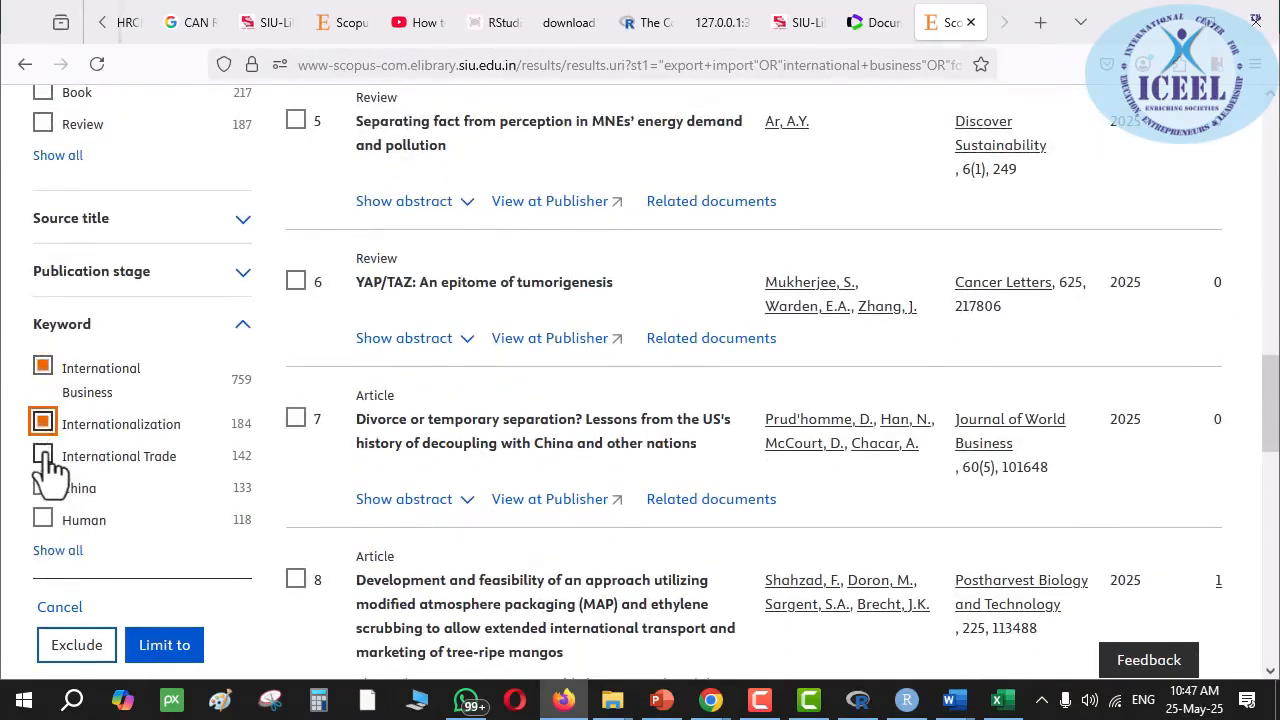
{"action": "left_click", "coordinate": [42, 456]}
- Select English as the language and limit the results to all the chosen filters
{"action": "scroll", "coordinate": [140, 565], "scroll_direction": "down", "scroll_amount": 5}
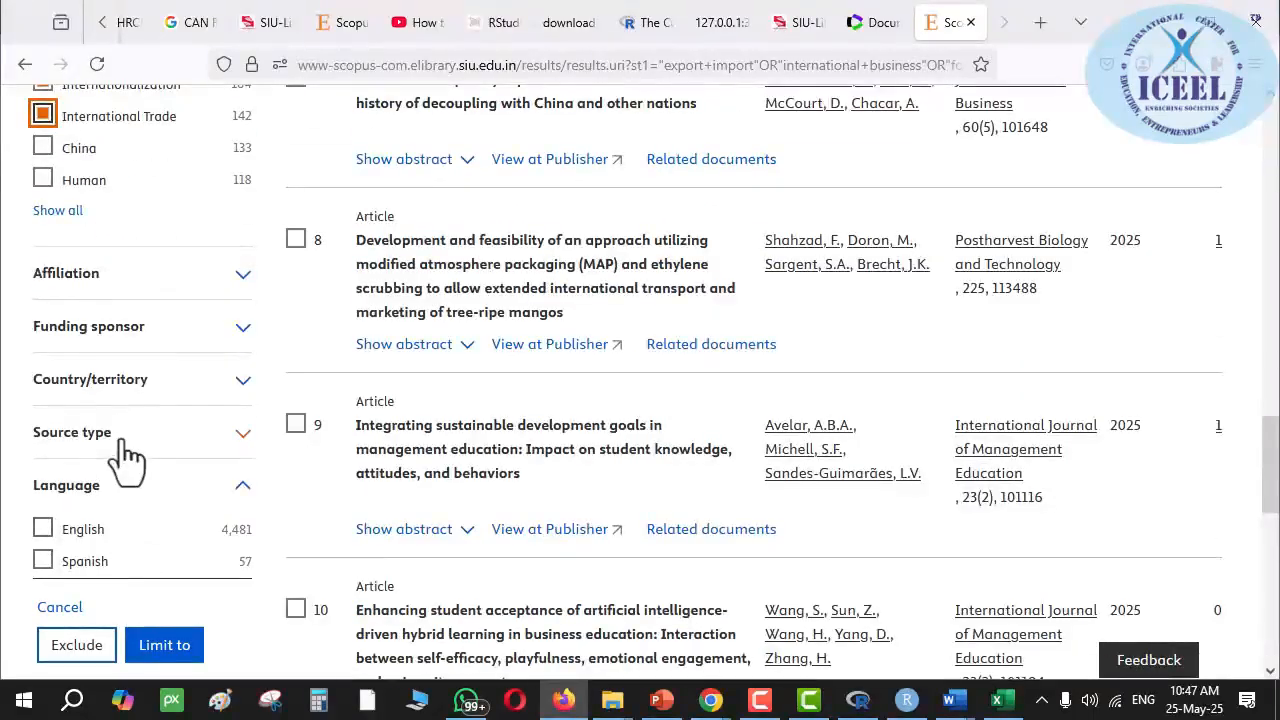
{"action": "scroll", "coordinate": [120, 465], "scroll_direction": "down", "scroll_amount": 3}
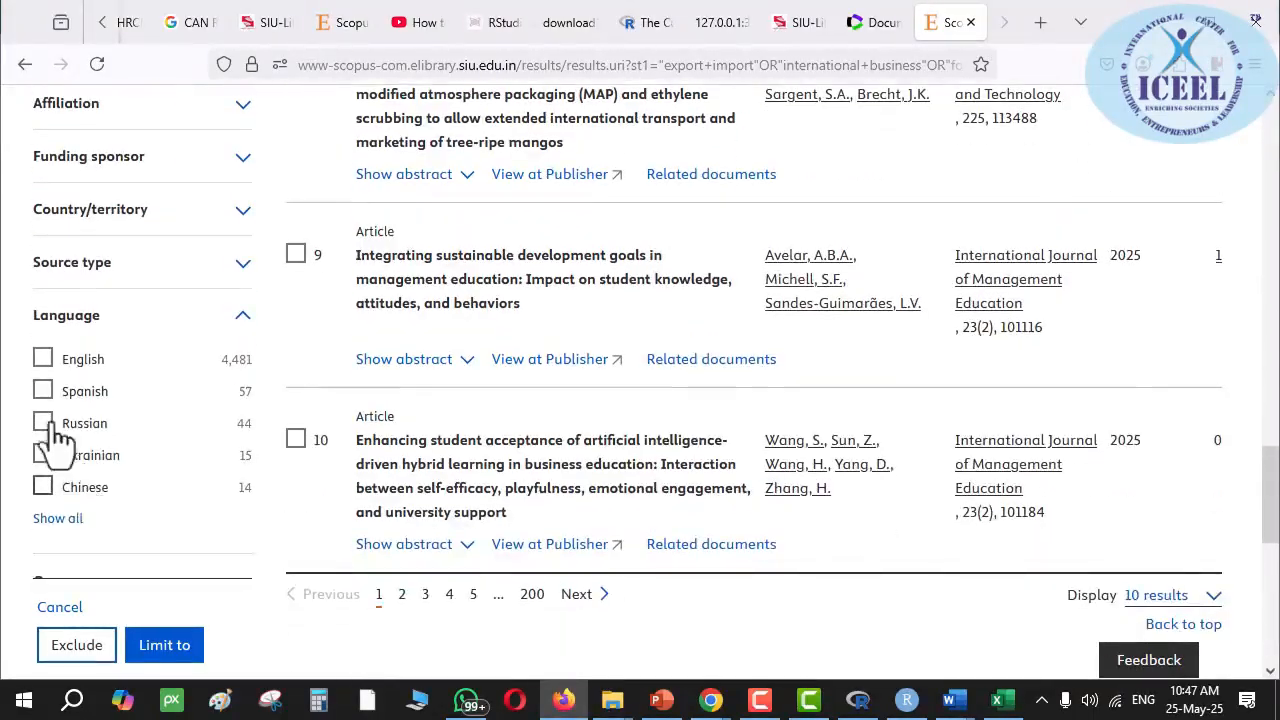
{"action": "left_click", "coordinate": [42, 357]}
{"action": "scroll", "coordinate": [124, 475], "scroll_direction": "down", "scroll_amount": 3}
{"action": "scroll", "coordinate": [121, 467], "scroll_direction": "down", "scroll_amount": 3}
{"action": "left_click", "coordinate": [164, 340]}
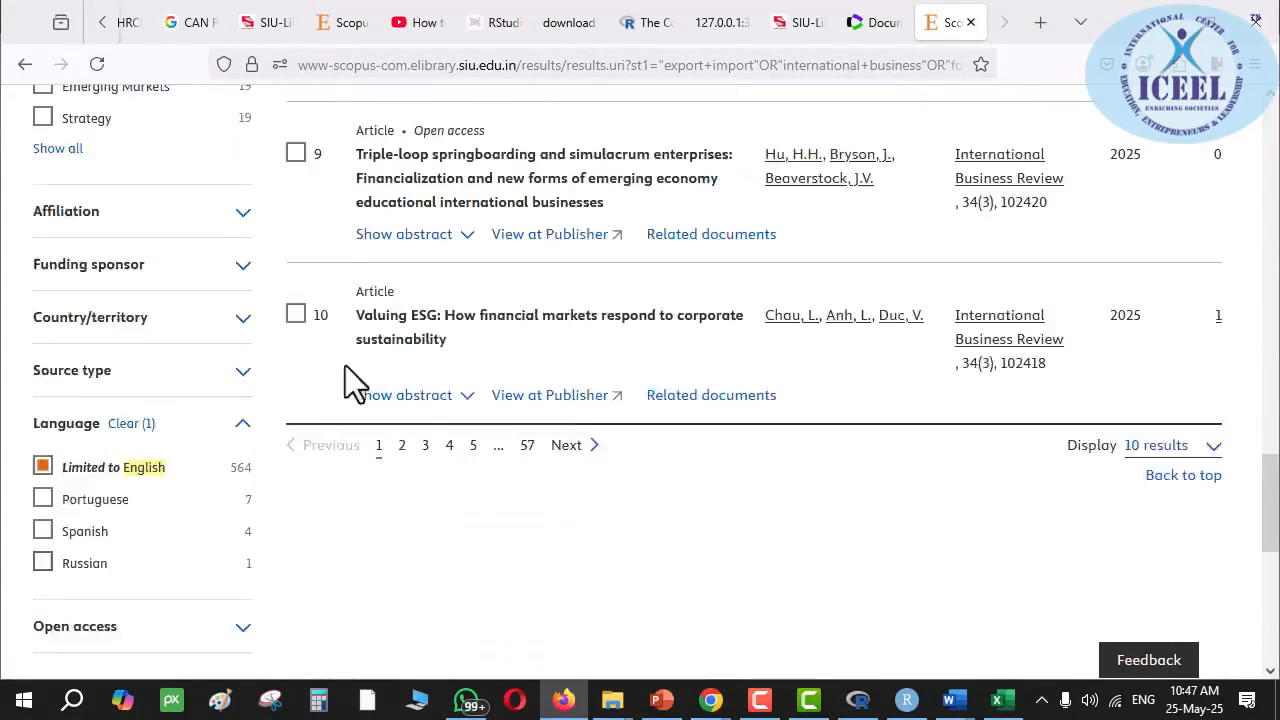
- Review the filtered results, then open their export options and examine the available file types and reference managers
{"action": "scroll", "coordinate": [349, 380], "scroll_direction": "up", "scroll_amount": 10}
{"action": "scroll", "coordinate": [505, 405], "scroll_direction": "up", "scroll_amount": 8}
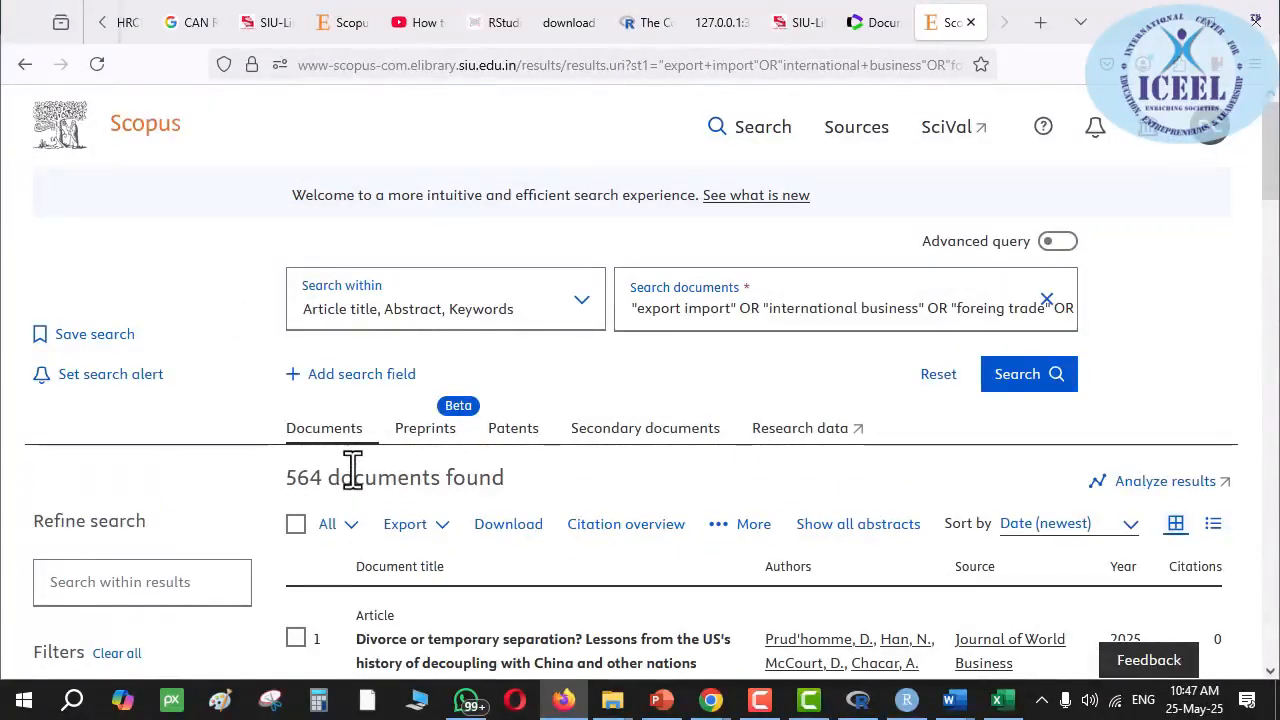
{"action": "scroll", "coordinate": [355, 485], "scroll_direction": "down", "scroll_amount": 5}
{"action": "scroll", "coordinate": [354, 466], "scroll_direction": "down", "scroll_amount": 15}
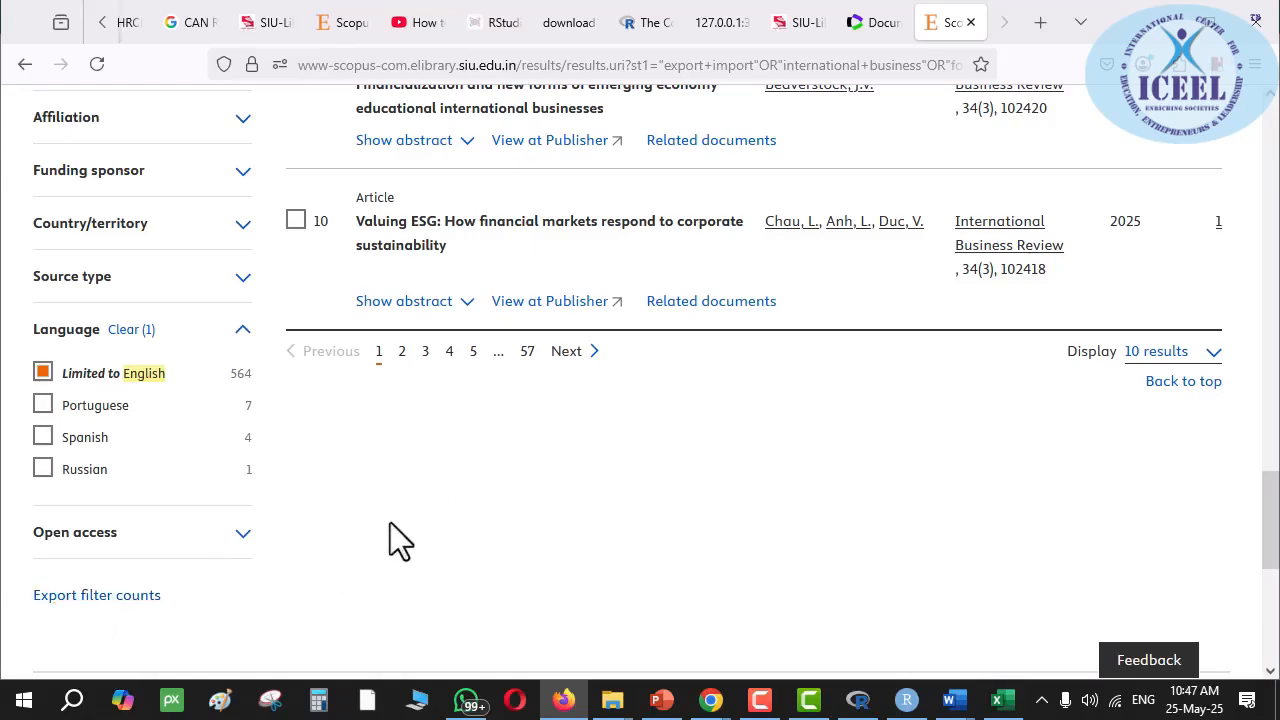
{"action": "key", "text": "Home"}
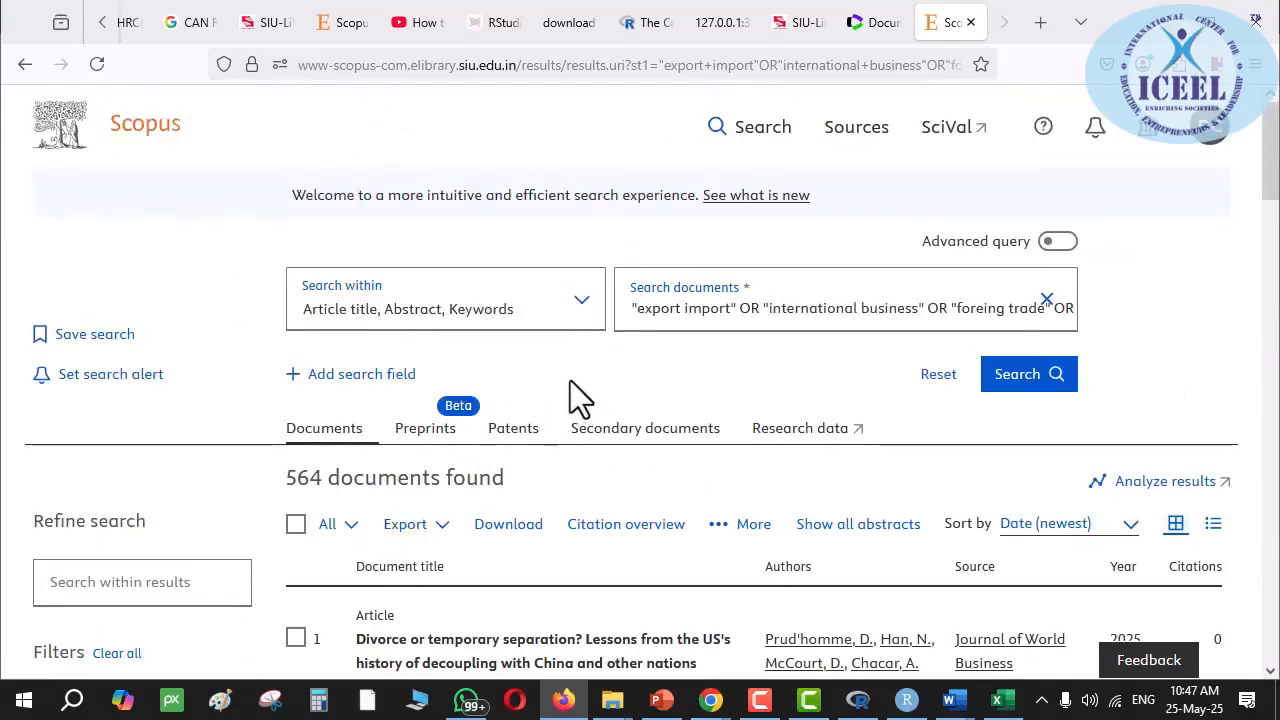
{"action": "scroll", "coordinate": [560, 392], "scroll_direction": "down", "scroll_amount": 2}
{"action": "left_click", "coordinate": [441, 358]}
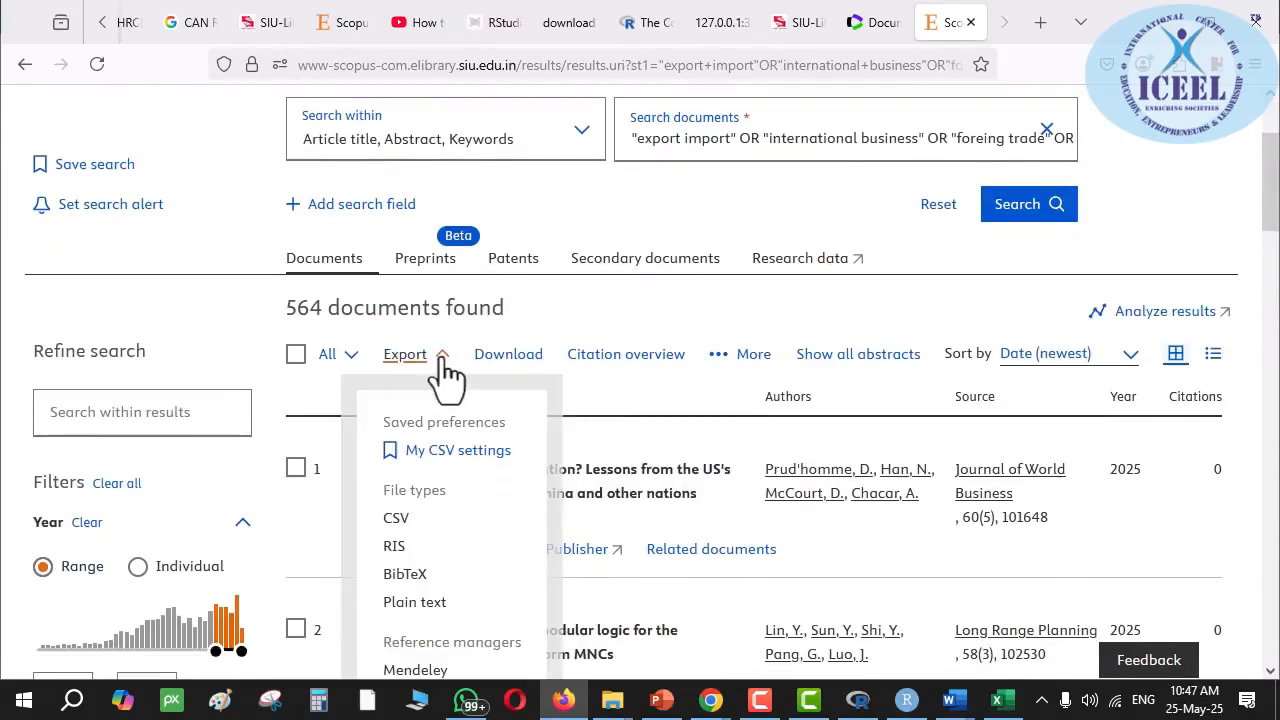
{"action": "scroll", "coordinate": [451, 400], "scroll_direction": "down", "scroll_amount": 2}
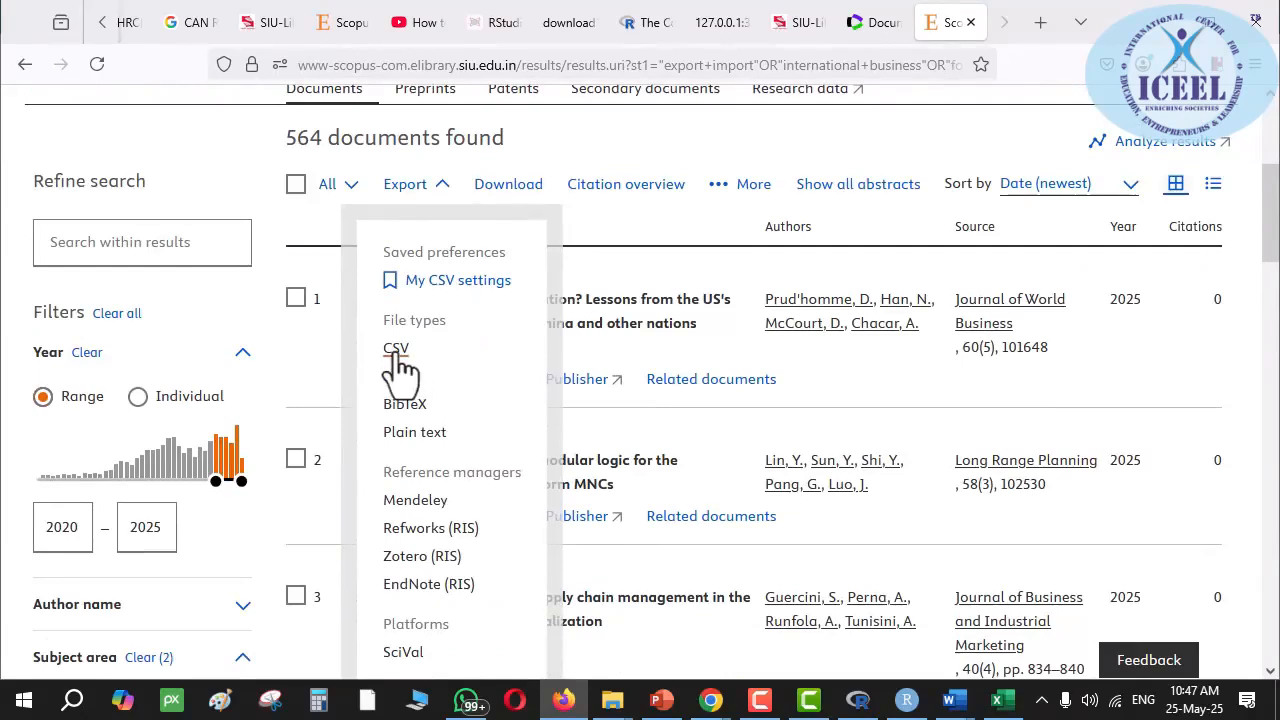
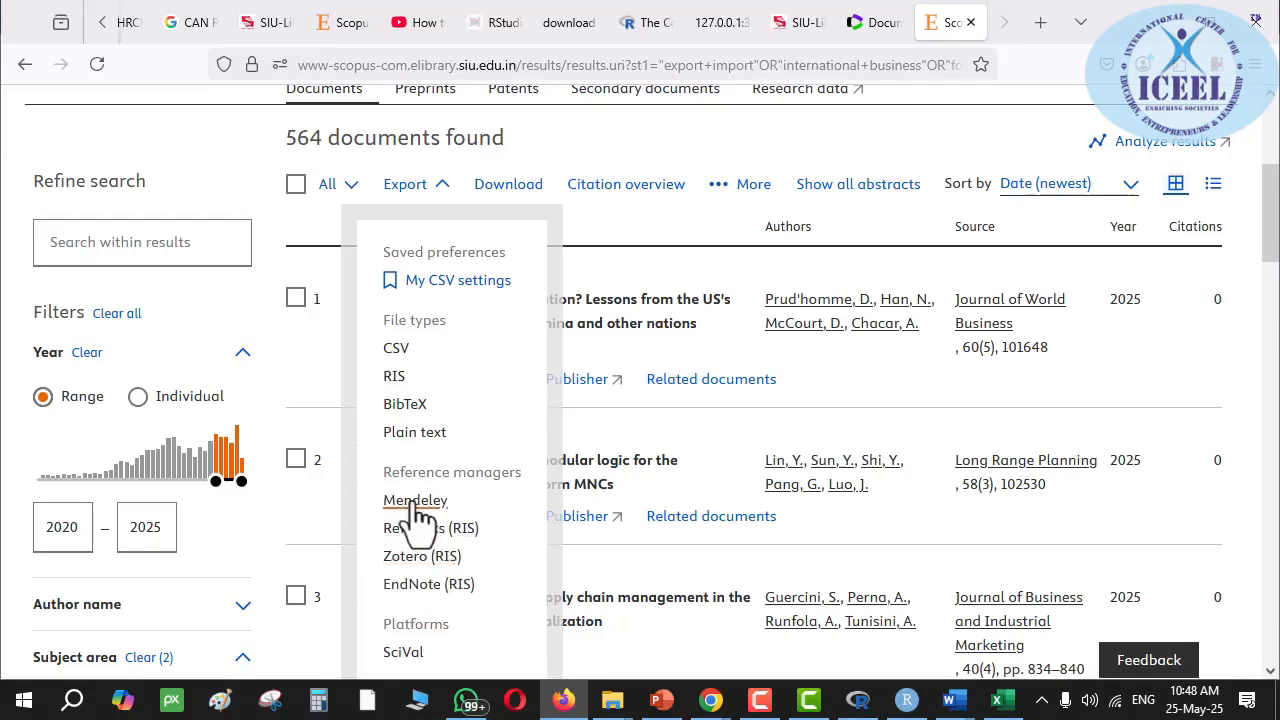
{"action": "scroll", "coordinate": [416, 518], "scroll_direction": "down", "scroll_amount": 2}
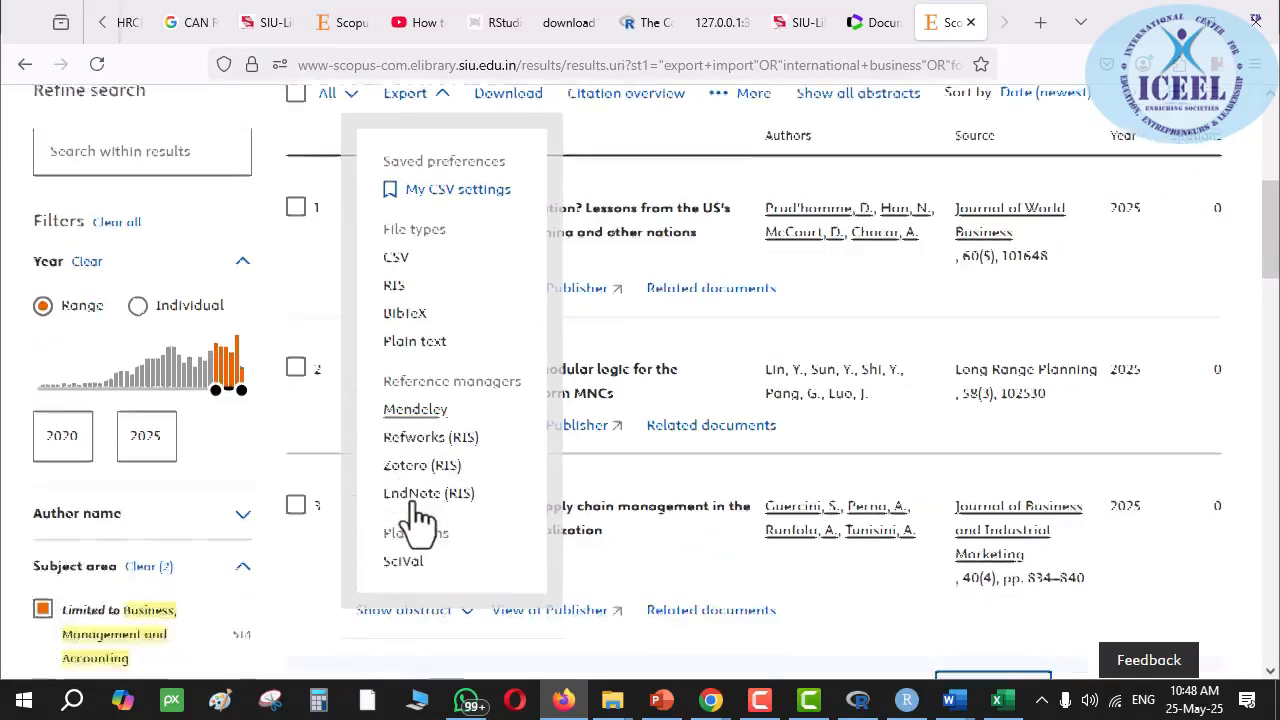
{"action": "scroll", "coordinate": [420, 514], "scroll_direction": "up", "scroll_amount": 4}
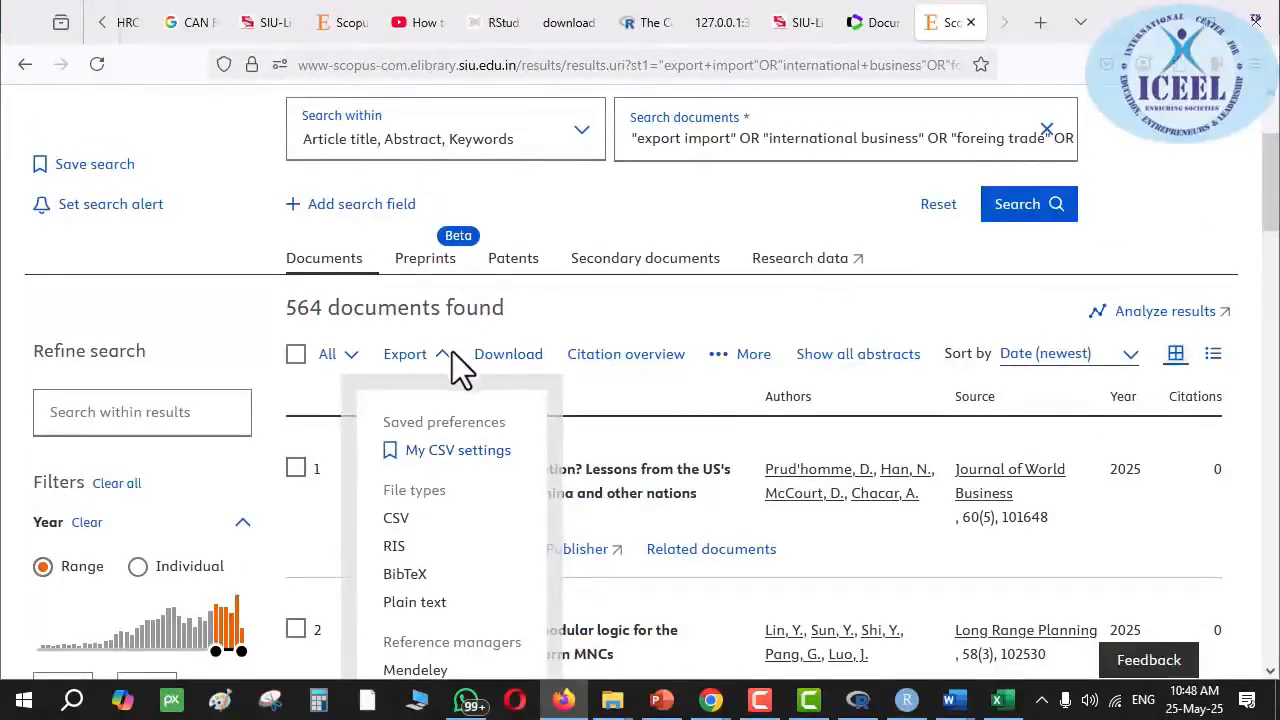
- Choose CSV as the export format and set the document range to 1–564
{"action": "left_click", "coordinate": [397, 520]}
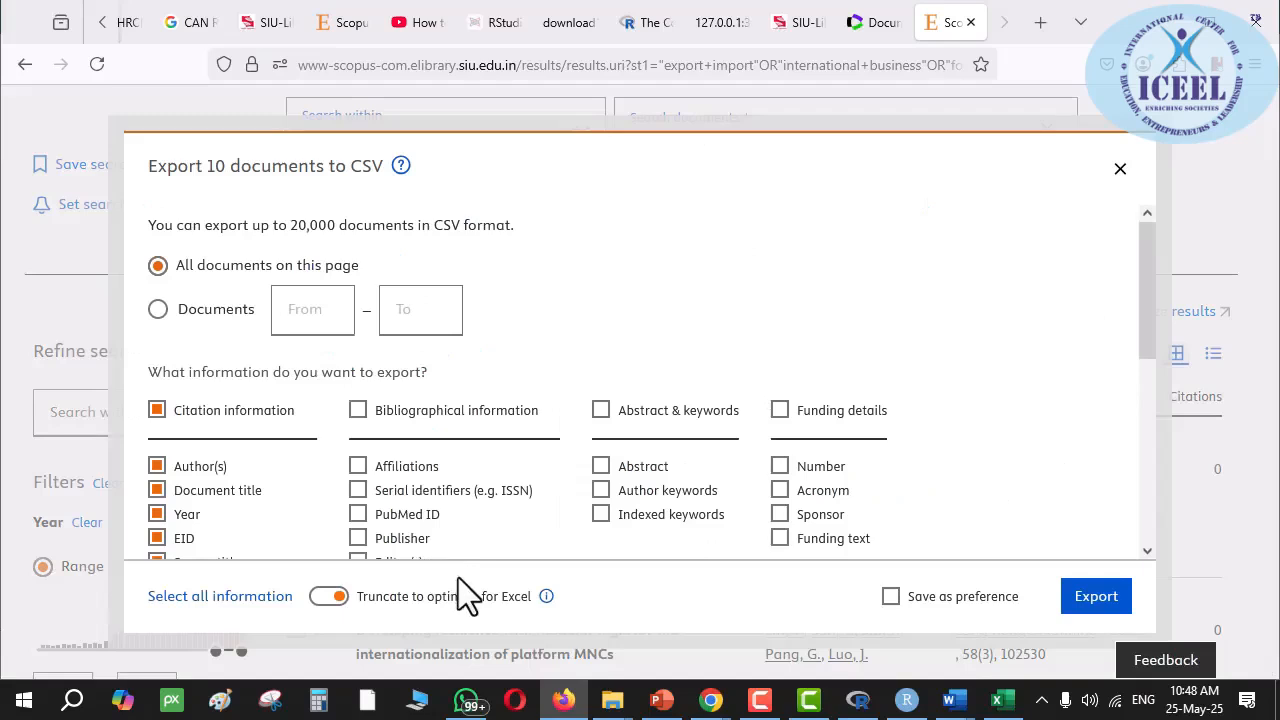
{"action": "left_click", "coordinate": [163, 308]}
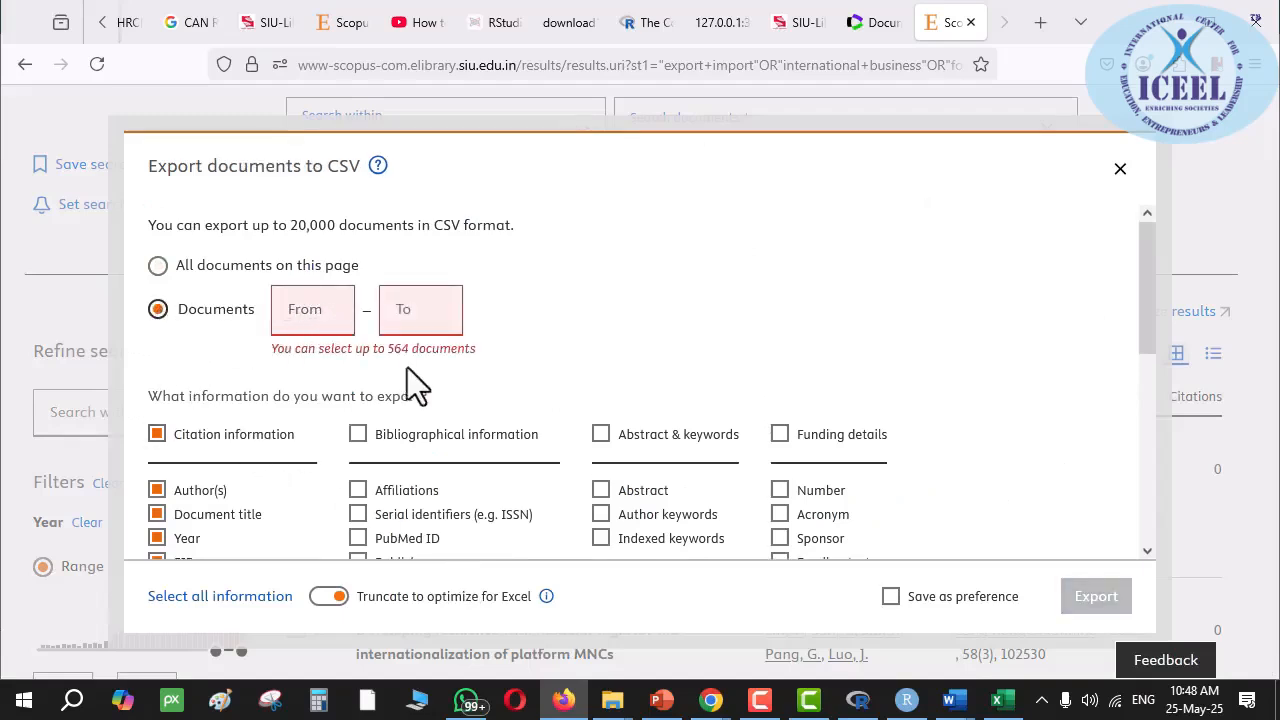
{"action": "left_click", "coordinate": [300, 309]}
{"action": "type", "text": "1"}
{"action": "key", "text": "Tab"}
{"action": "type", "text": "564"}
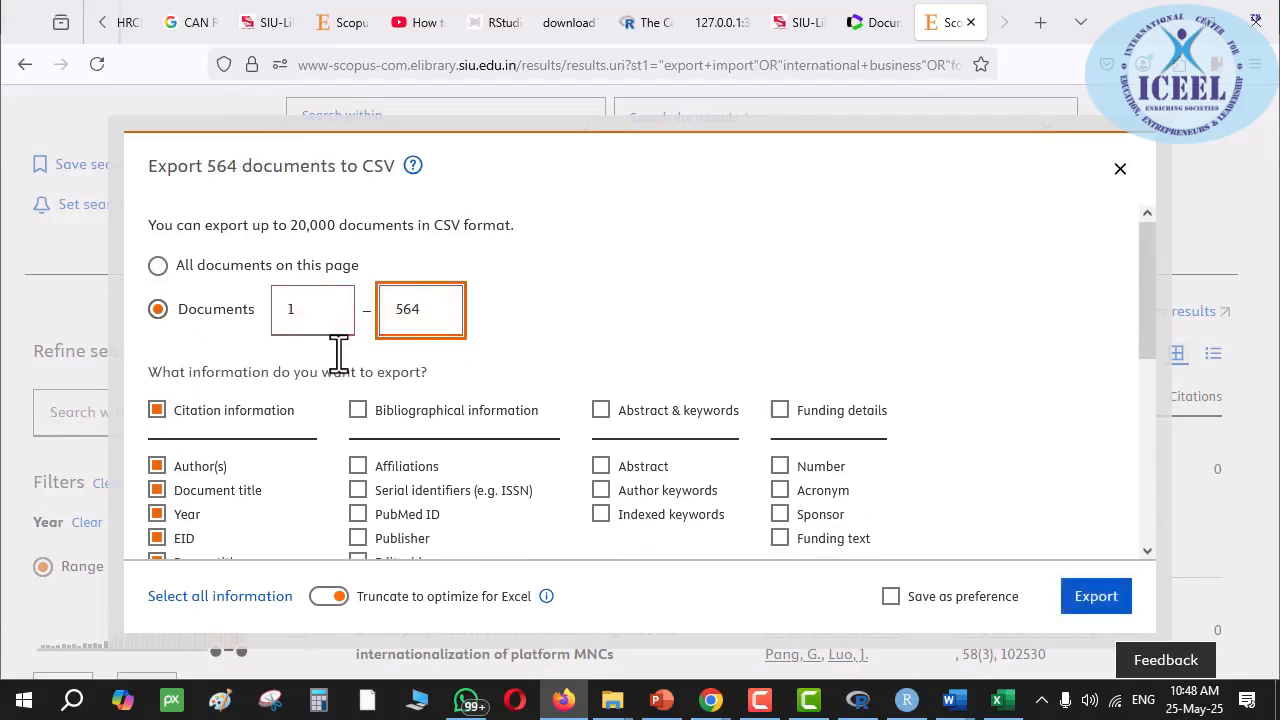
- Include all available information fields in the CSV export and check the selection
{"action": "scroll", "coordinate": [220, 500], "scroll_direction": "down", "scroll_amount": 5}
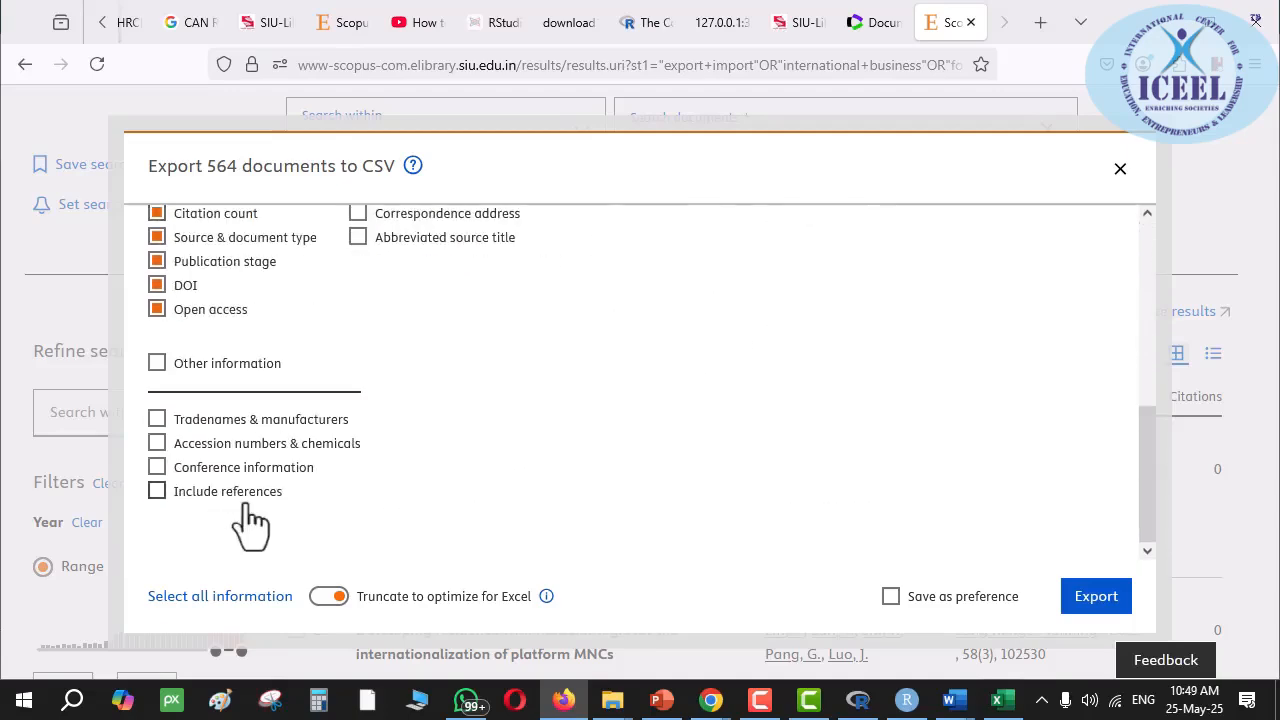
{"action": "left_click", "coordinate": [240, 605]}
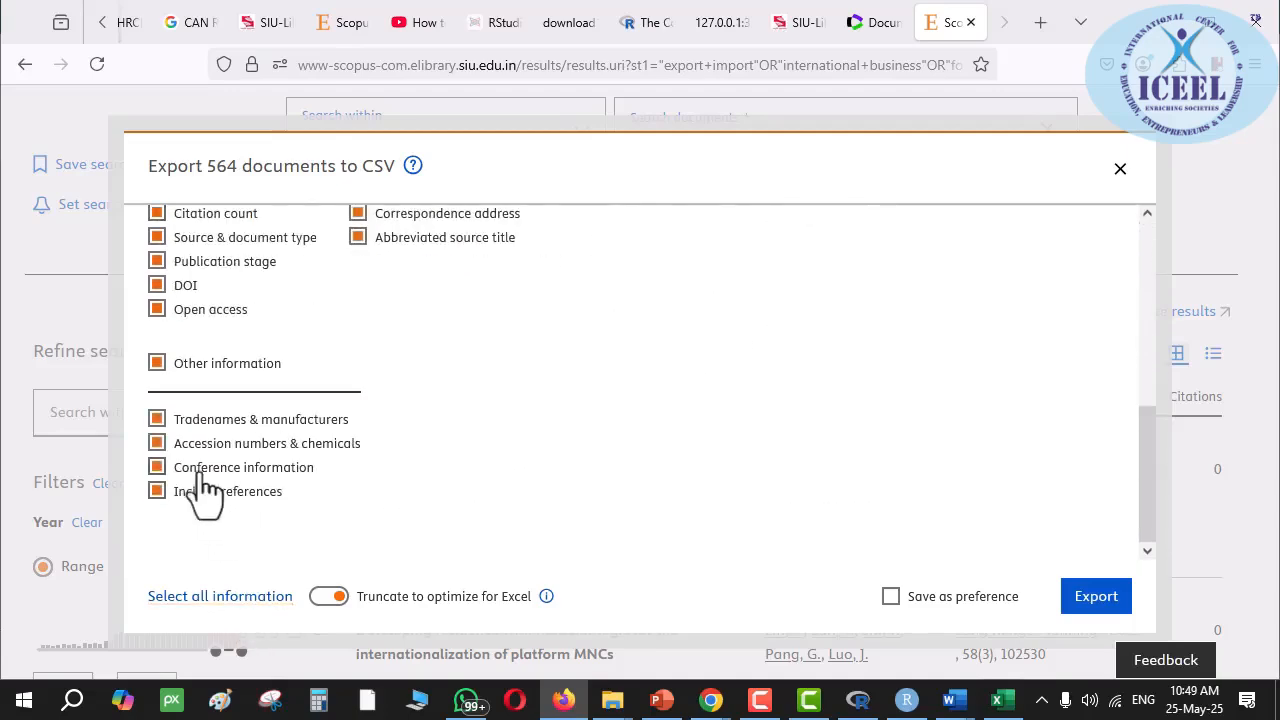
{"action": "scroll", "coordinate": [206, 472], "scroll_direction": "up", "scroll_amount": 5}
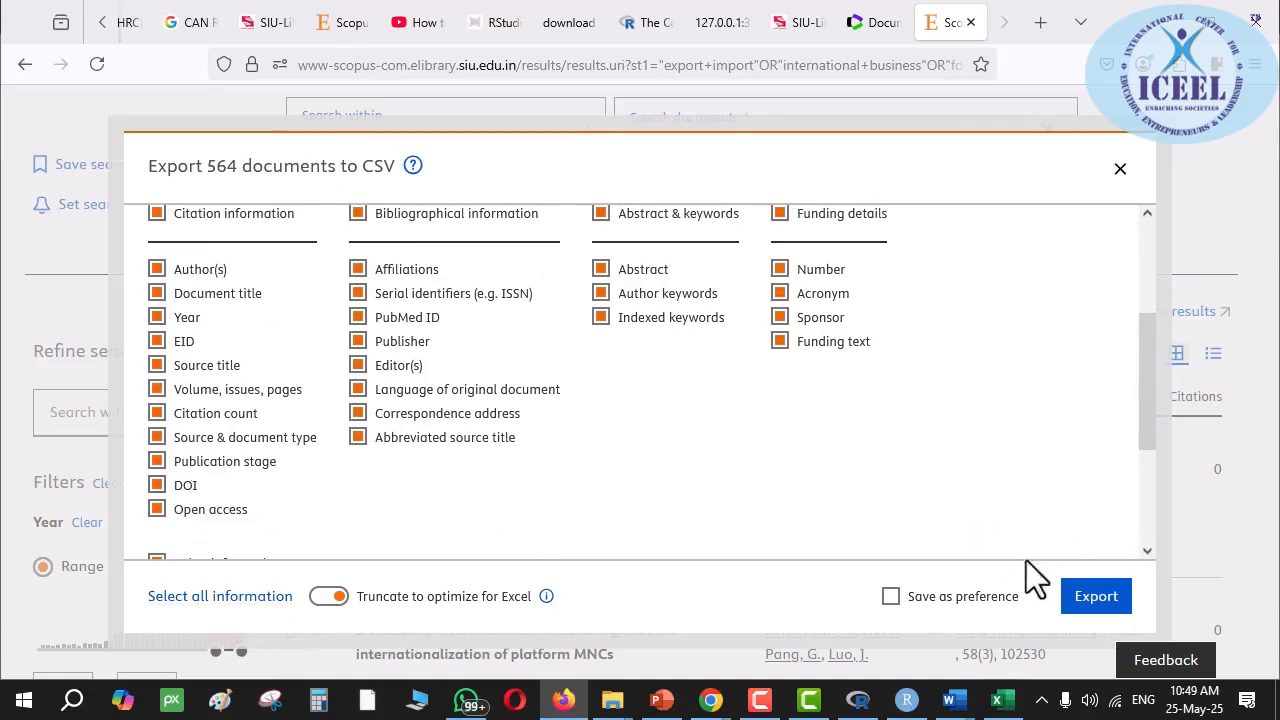
- Close the CSV export settings and look through the available search-field choices for the Scopus query
{"action": "left_click", "coordinate": [1120, 169]}
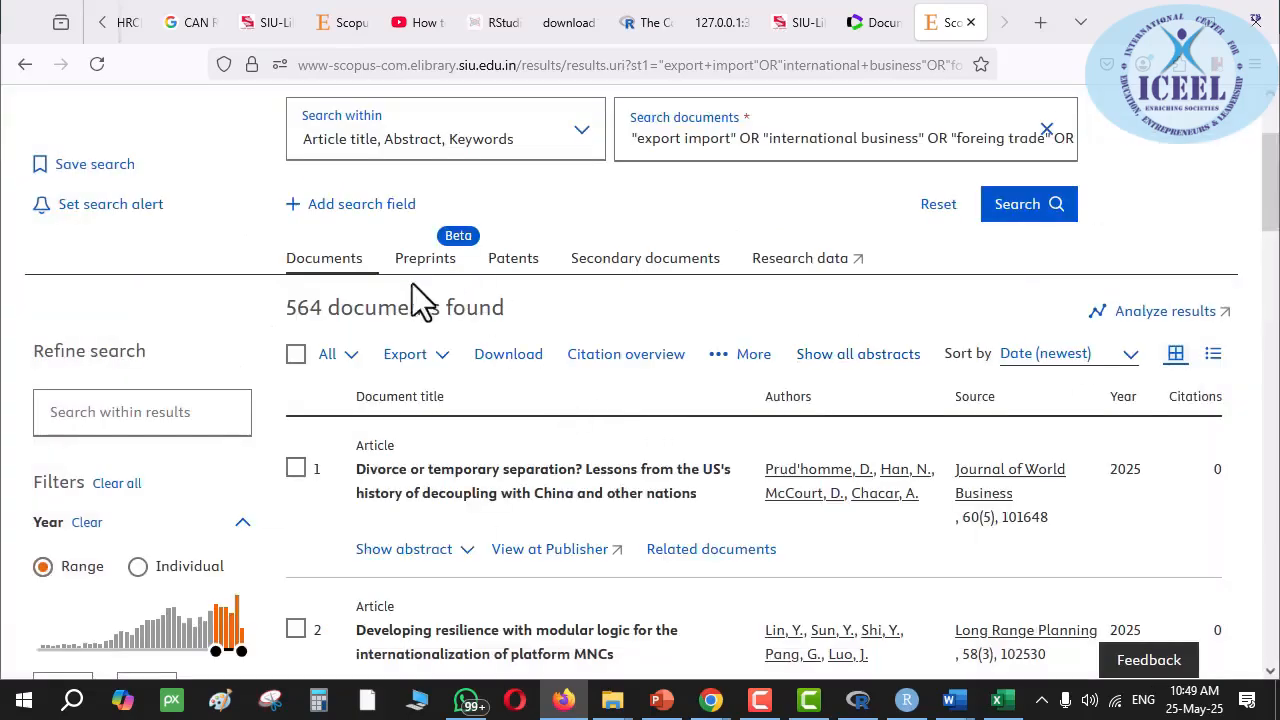
{"action": "left_click", "coordinate": [580, 133]}
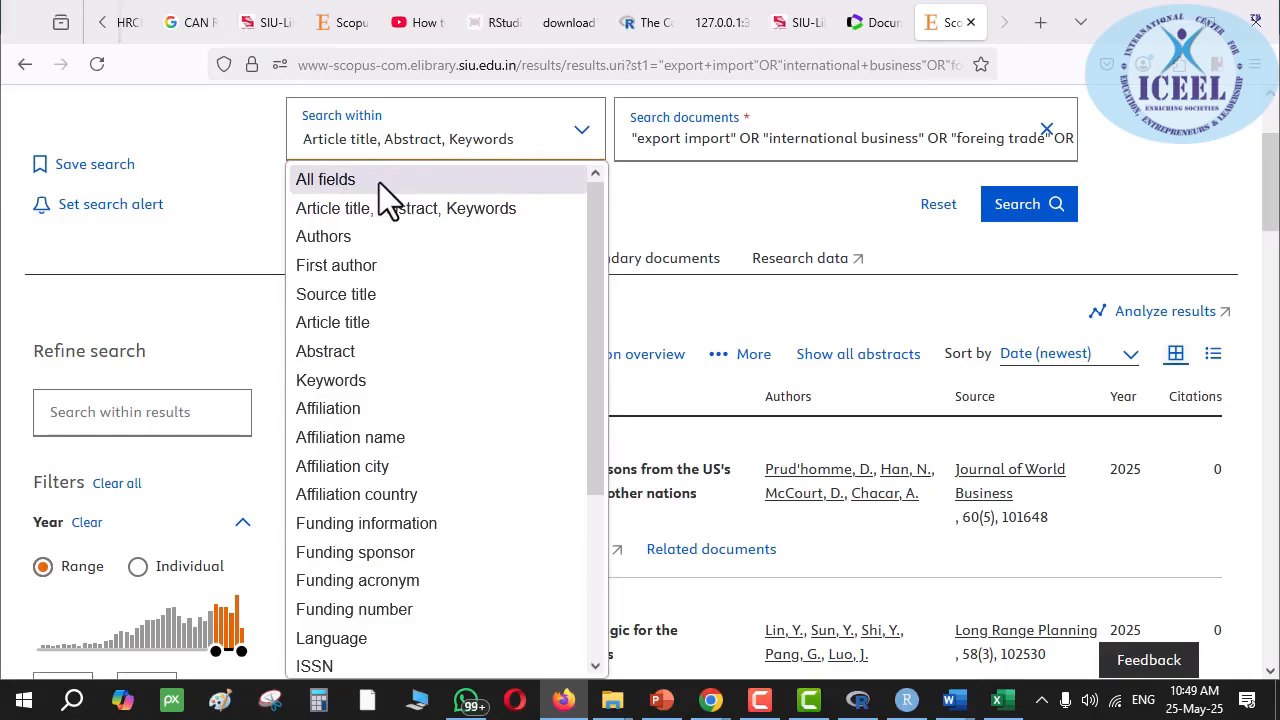
{"action": "left_click", "coordinate": [714, 190]}
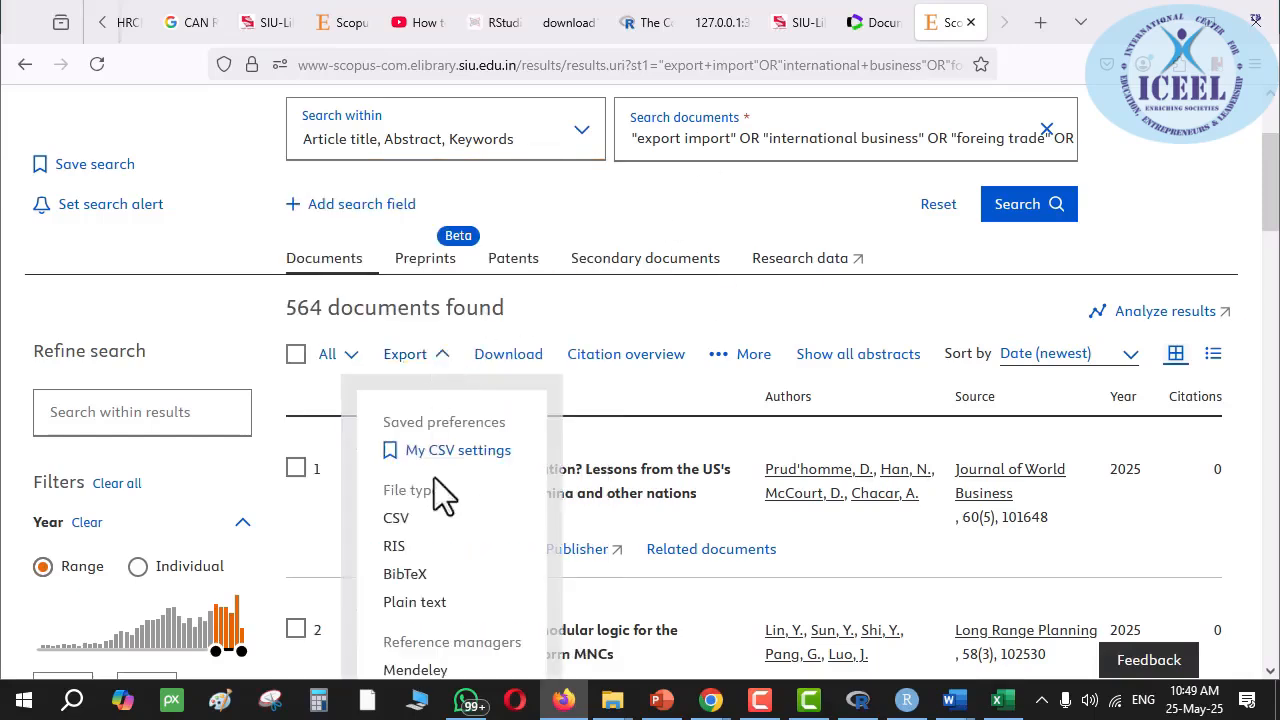
- Set up a CSV export of documents 1–564 with all available information fields selected
{"action": "left_click", "coordinate": [403, 520]}
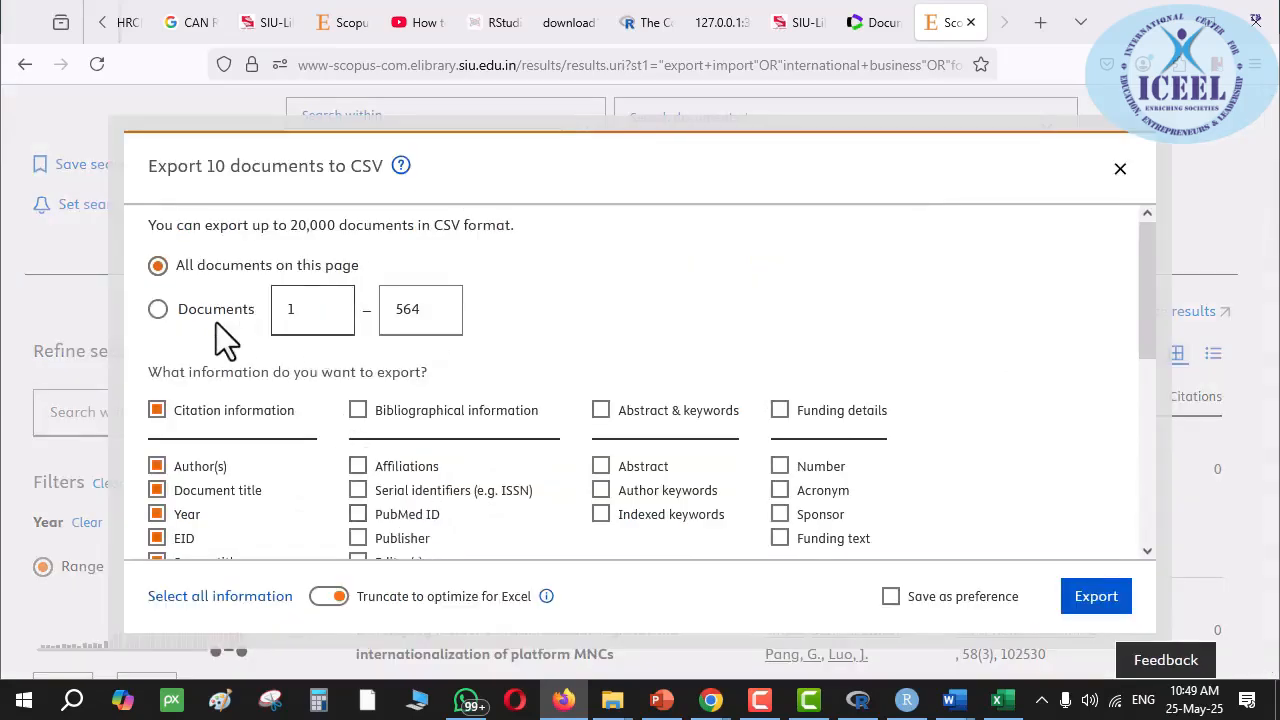
{"action": "left_click", "coordinate": [162, 318]}
{"action": "left_click", "coordinate": [286, 306]}
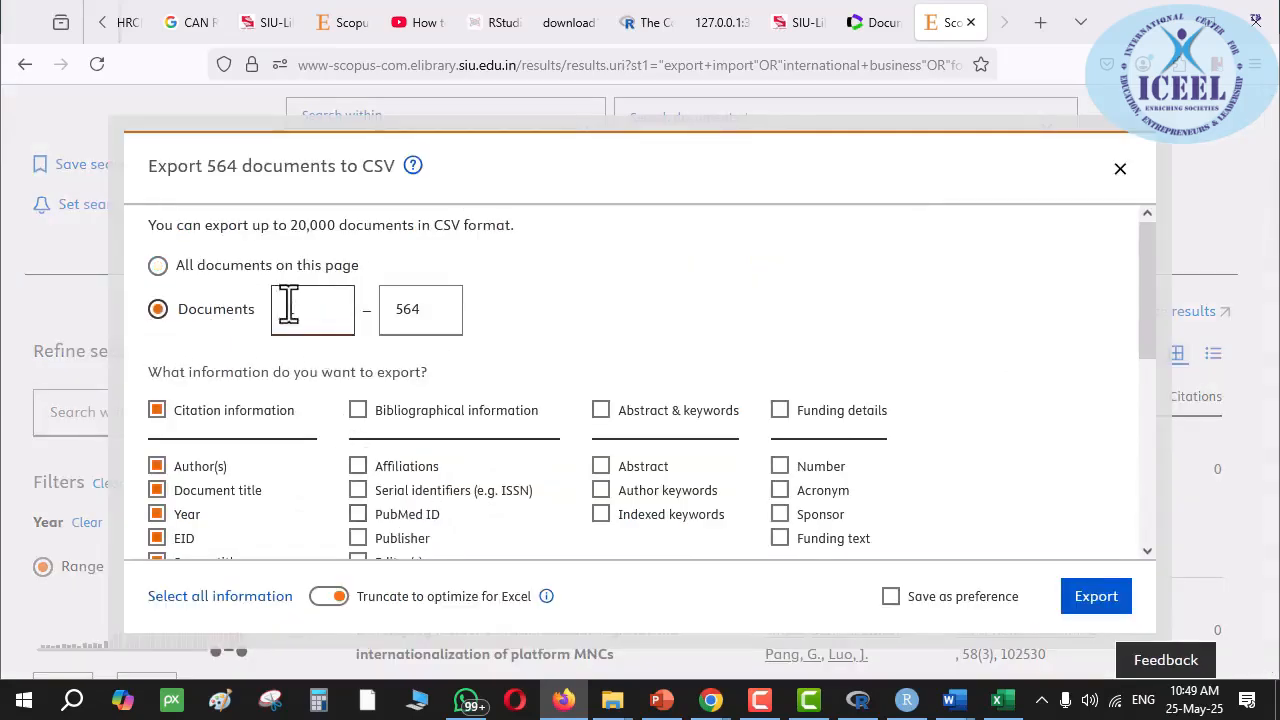
{"action": "scroll", "coordinate": [390, 360], "scroll_direction": "down", "scroll_amount": 1}
{"action": "scroll", "coordinate": [390, 365], "scroll_direction": "down", "scroll_amount": 4}
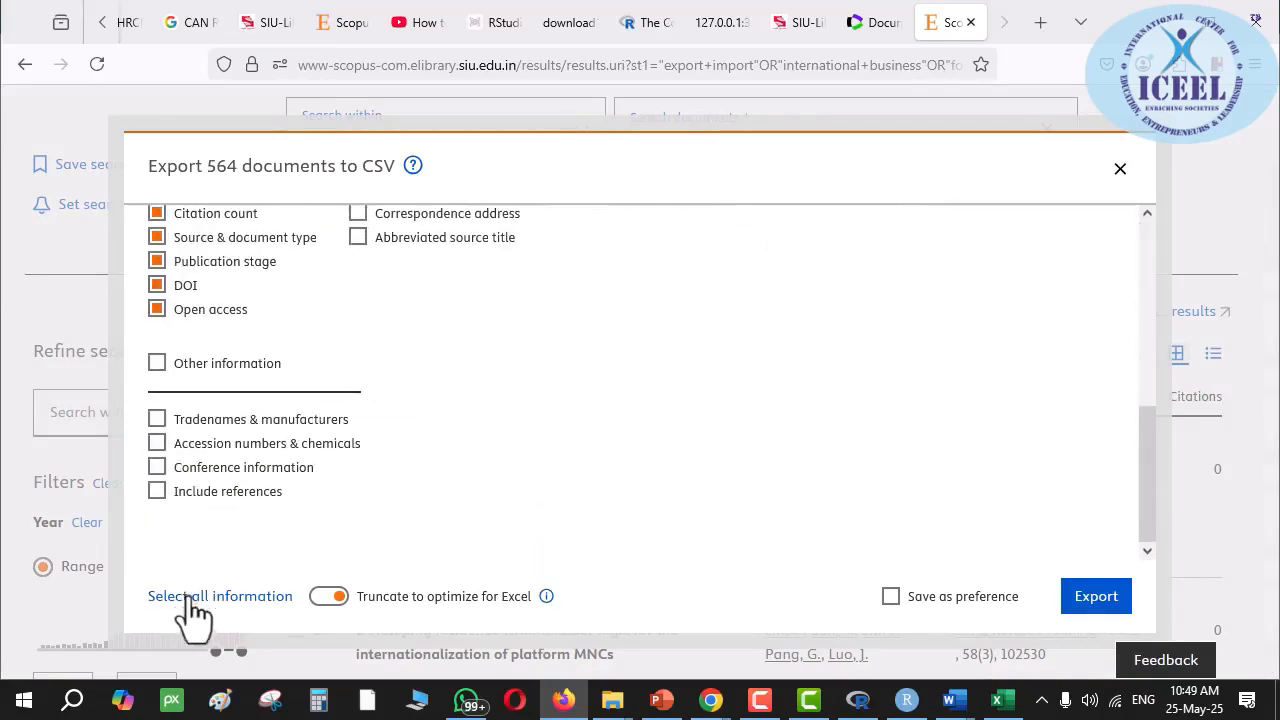
{"action": "left_click", "coordinate": [215, 597]}
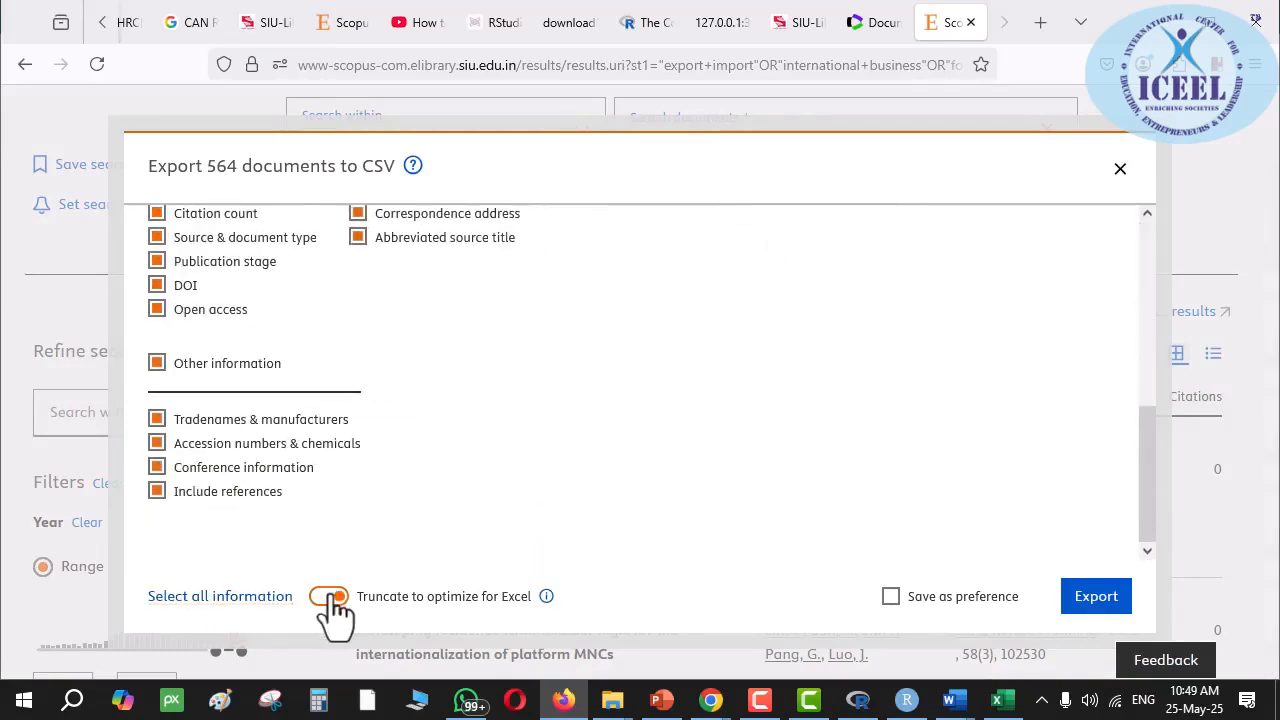
- Turn off the "Truncate to optimize for Excel" option for the CSV export
{"action": "left_click_drag", "start_coordinate": [384, 597], "coordinate": [537, 597]}
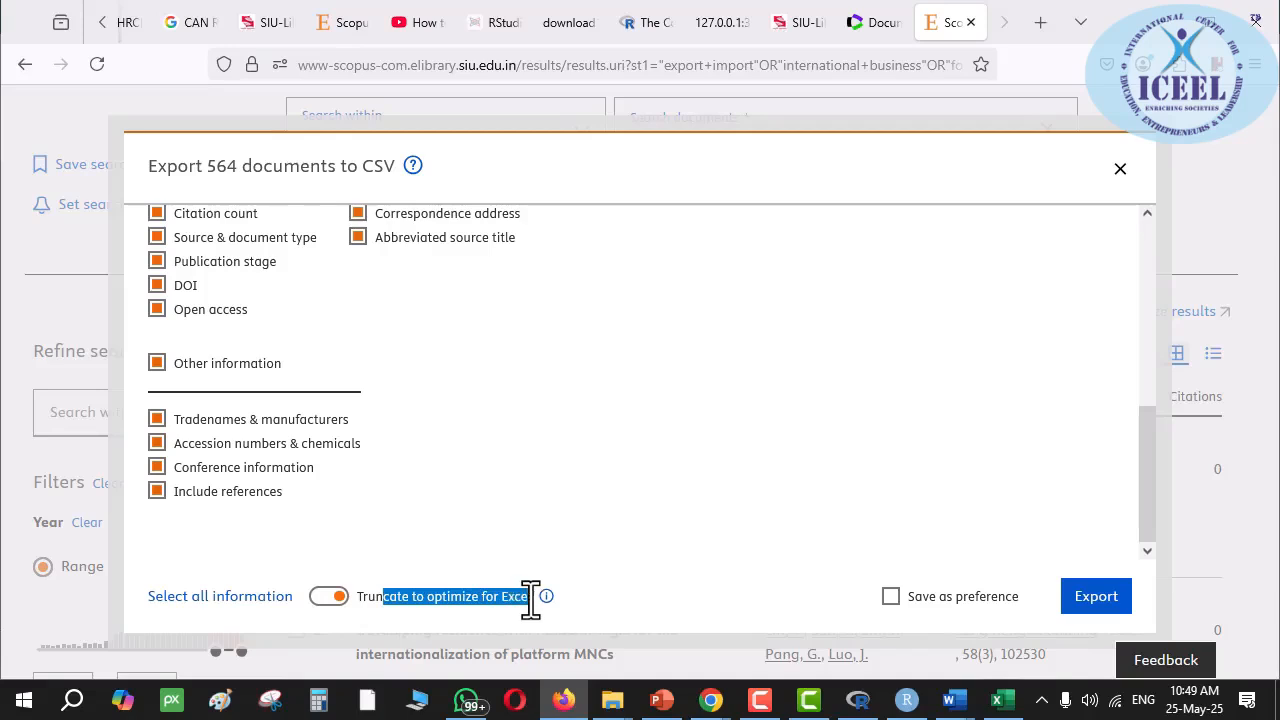
{"action": "left_click", "coordinate": [329, 596]}
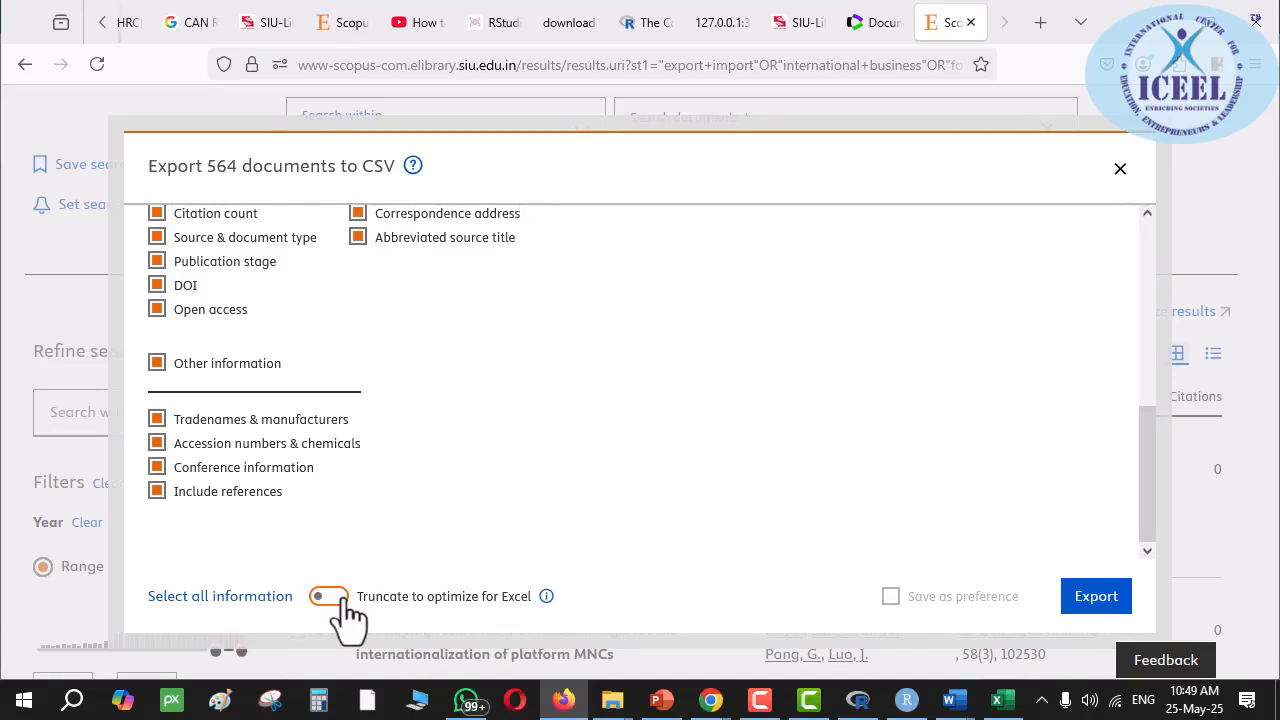
{"action": "left_click", "coordinate": [329, 596]}
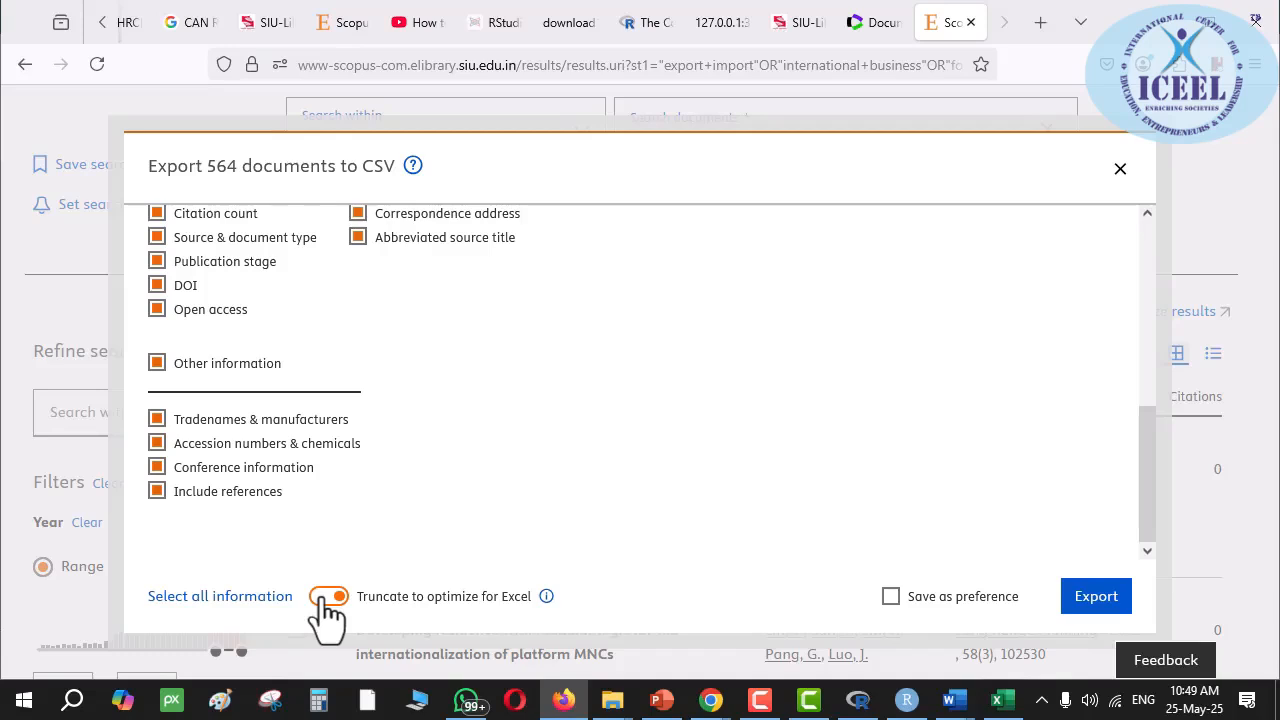
{"action": "left_click", "coordinate": [328, 600]}
{"action": "left_click", "coordinate": [330, 602]}
{"action": "left_click", "coordinate": [329, 600]}
- Check the selected document range and information fields, and start exporting the documents to CSV
{"action": "scroll", "coordinate": [884, 487], "scroll_direction": "up", "scroll_amount": 5}
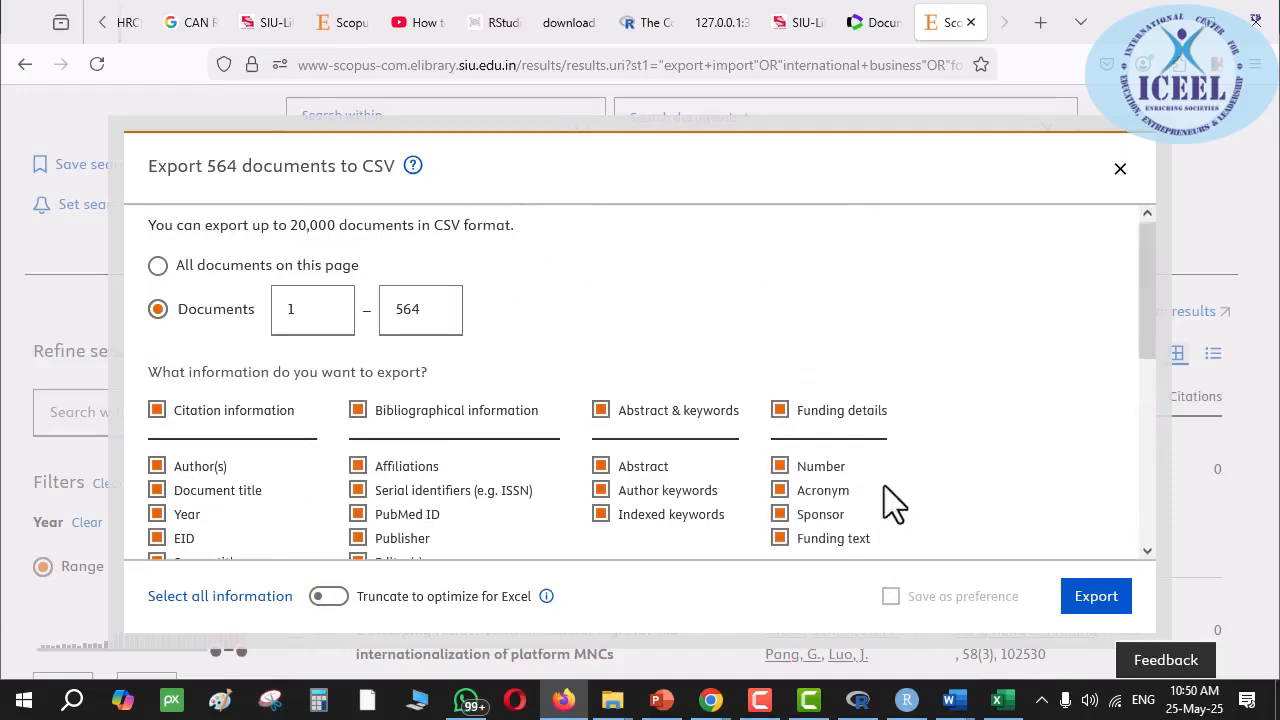
{"action": "scroll", "coordinate": [863, 453], "scroll_direction": "down", "scroll_amount": 5}
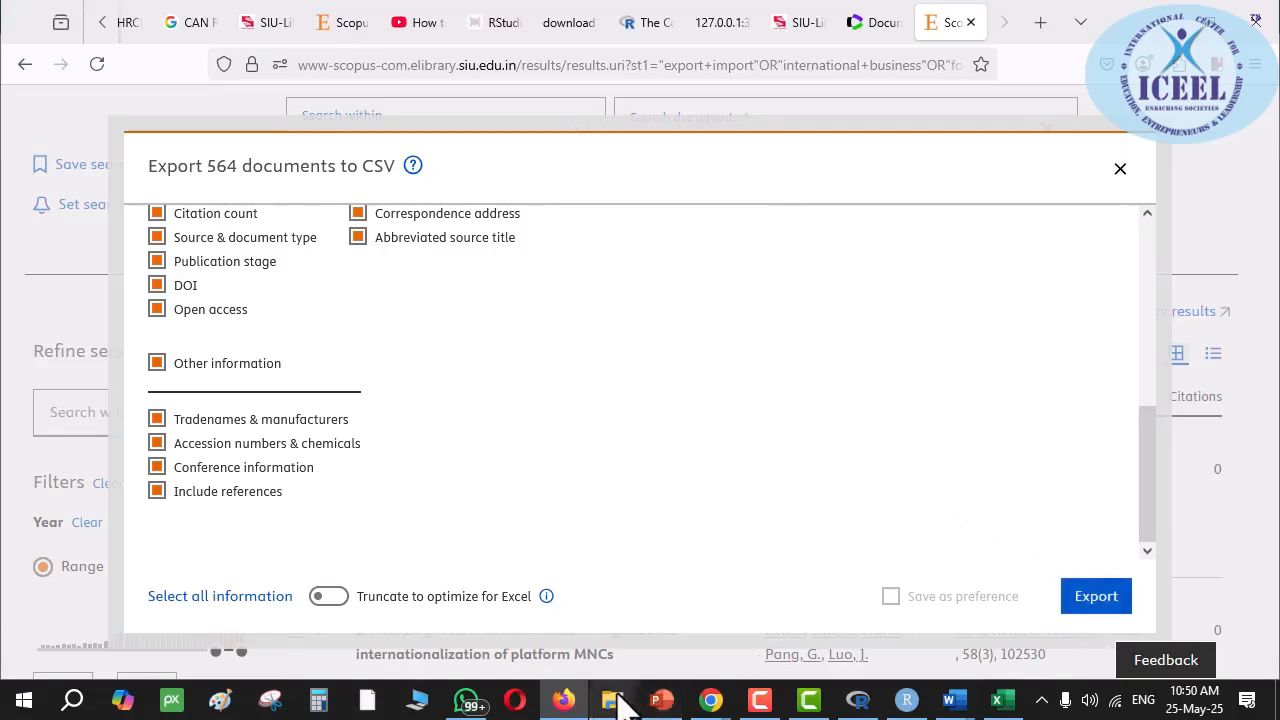
{"action": "left_click", "coordinate": [1075, 596]}
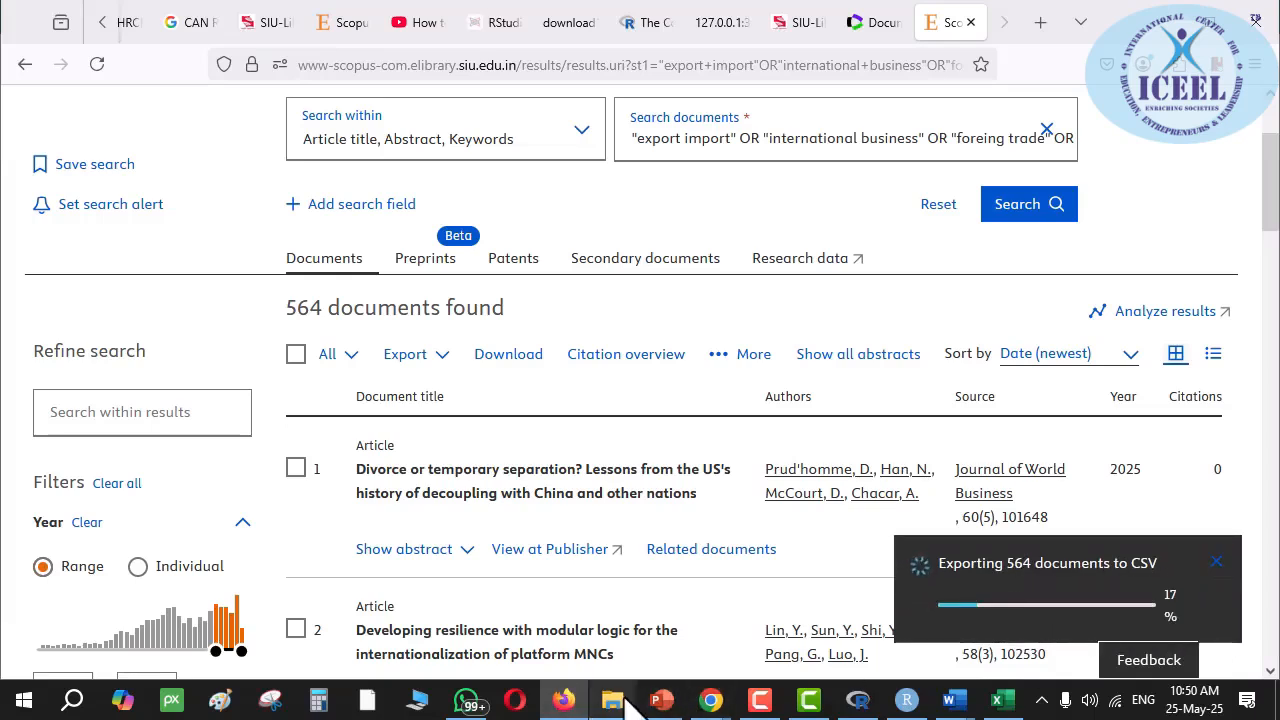
- Switch to File Explorer and examine the 1KW_scopus CSV file in the "0. Exported DB" folder
{"action": "mouse_move", "coordinate": [623, 700]}
{"action": "left_click", "coordinate": [482, 634]}
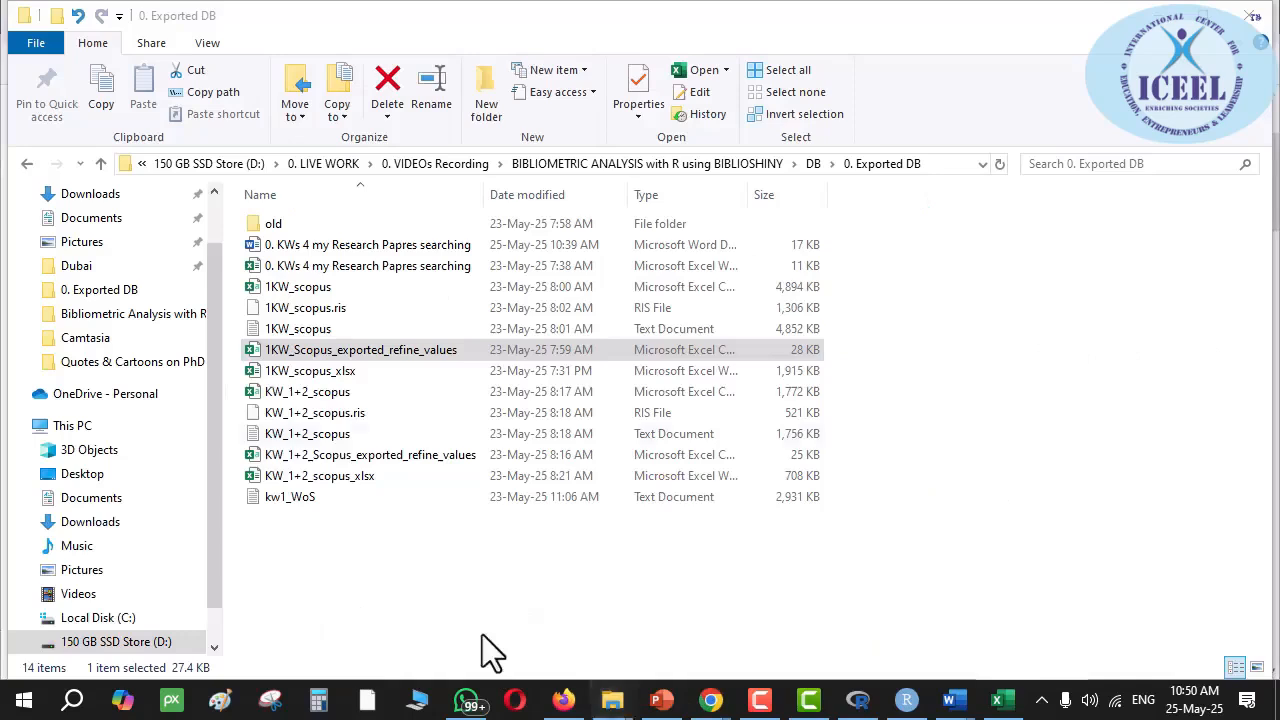
{"action": "left_click", "coordinate": [305, 292]}
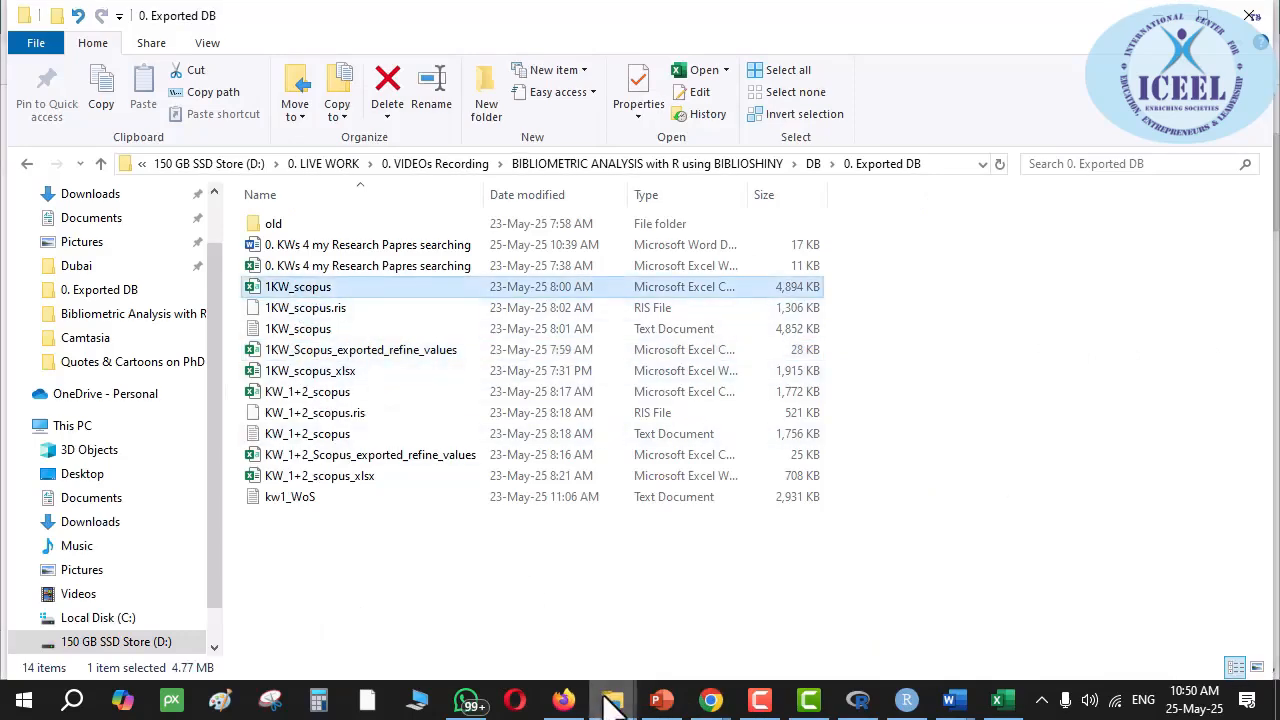
{"action": "left_click", "coordinate": [289, 286]}
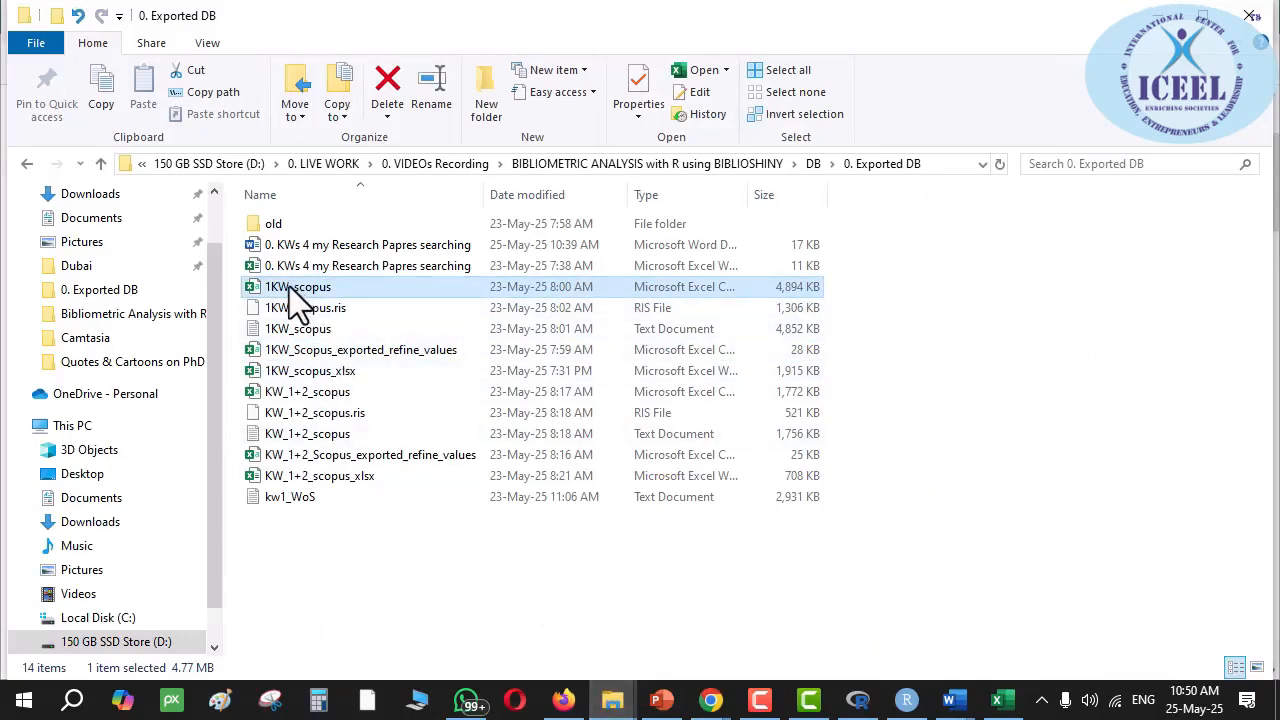
{"action": "left_click", "coordinate": [297, 287]}
{"action": "left_click_drag", "start_coordinate": [297, 288], "coordinate": [240, 288]}
{"action": "left_click", "coordinate": [252, 288]}
{"action": "left_click", "coordinate": [289, 286]}
{"action": "left_click", "coordinate": [252, 288]}
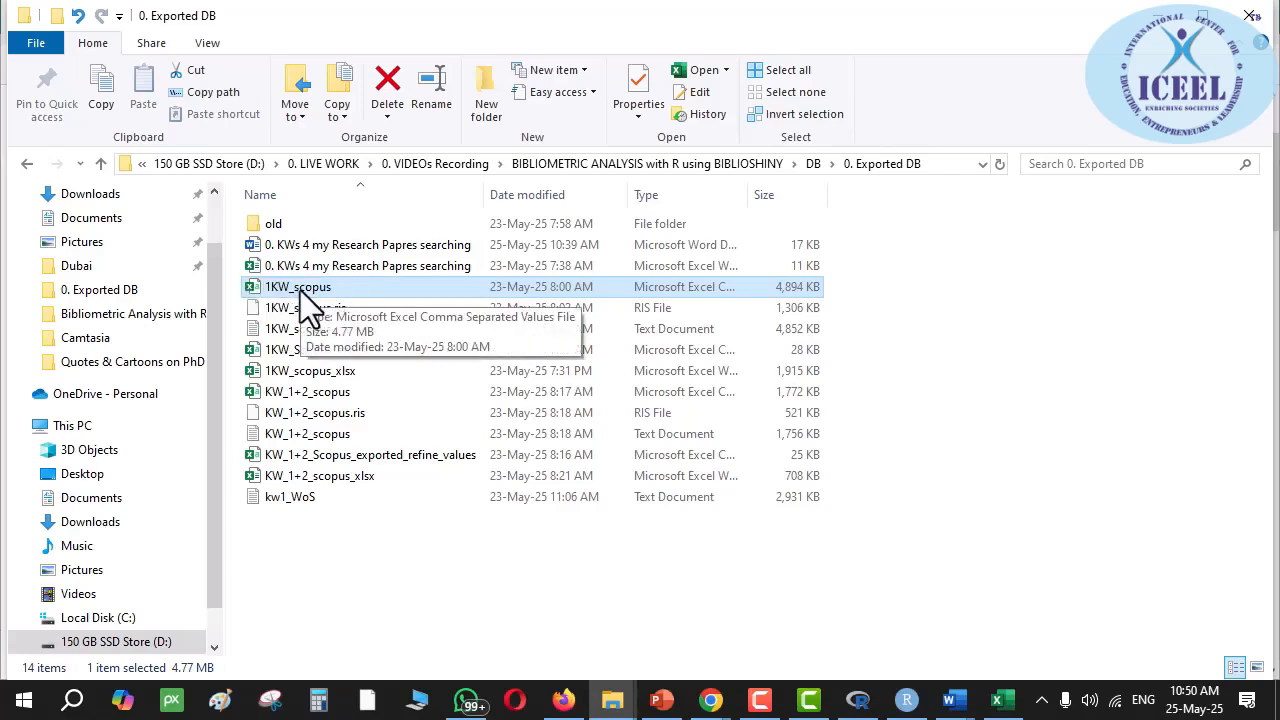
- Switch to Word and review the primary keyword list in the "0. KWs 4 my Research Papres searching" document
{"action": "left_click", "coordinate": [949, 700]}
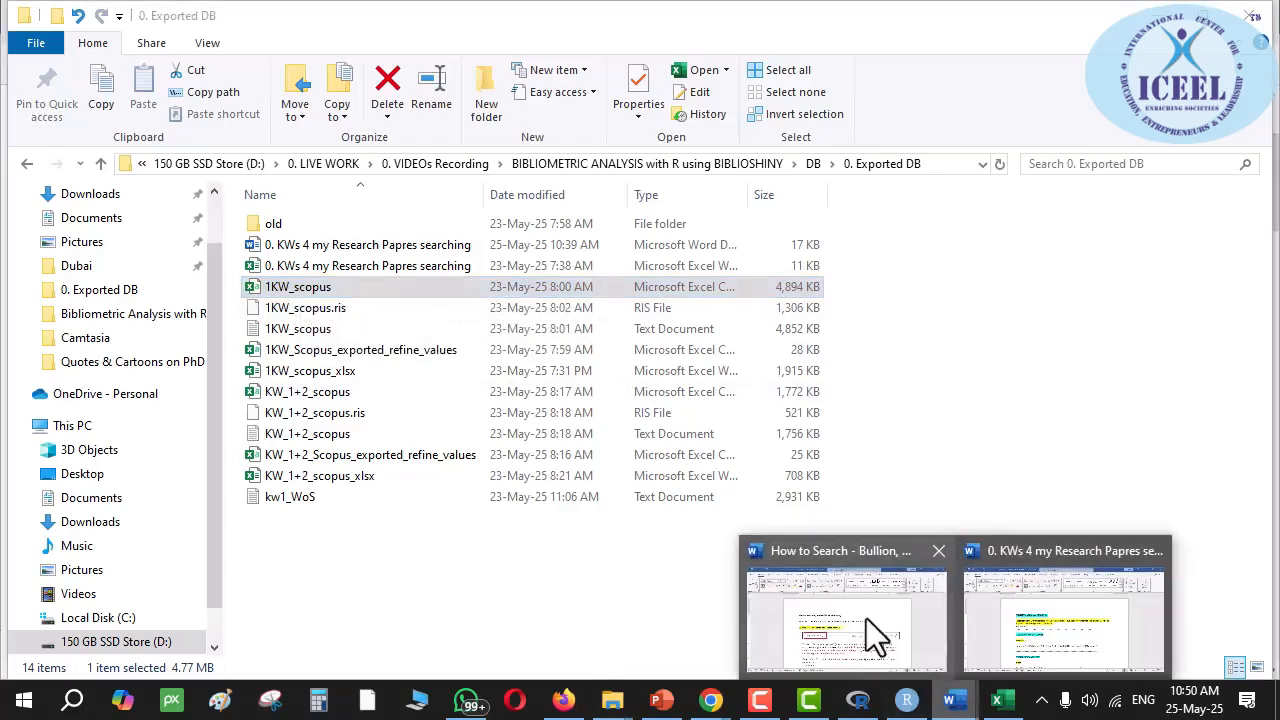
{"action": "left_click", "coordinate": [866, 618]}
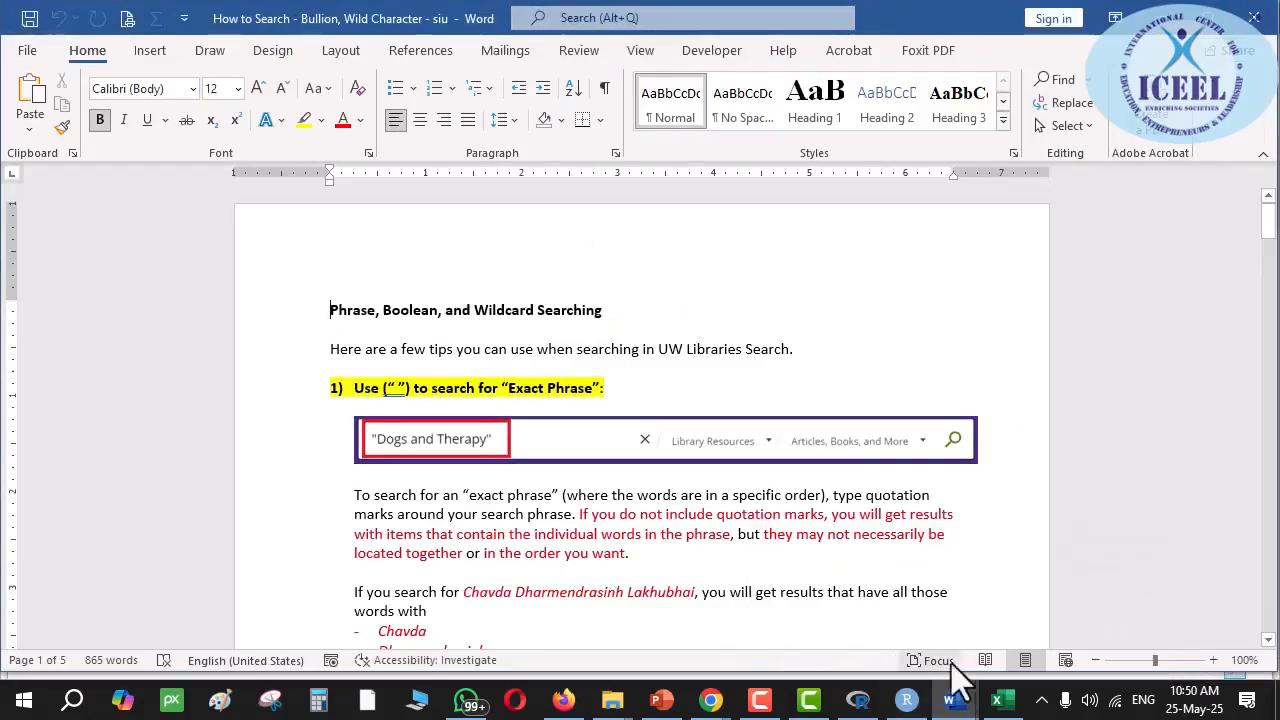
{"action": "left_click", "coordinate": [953, 702]}
{"action": "left_click", "coordinate": [1030, 640]}
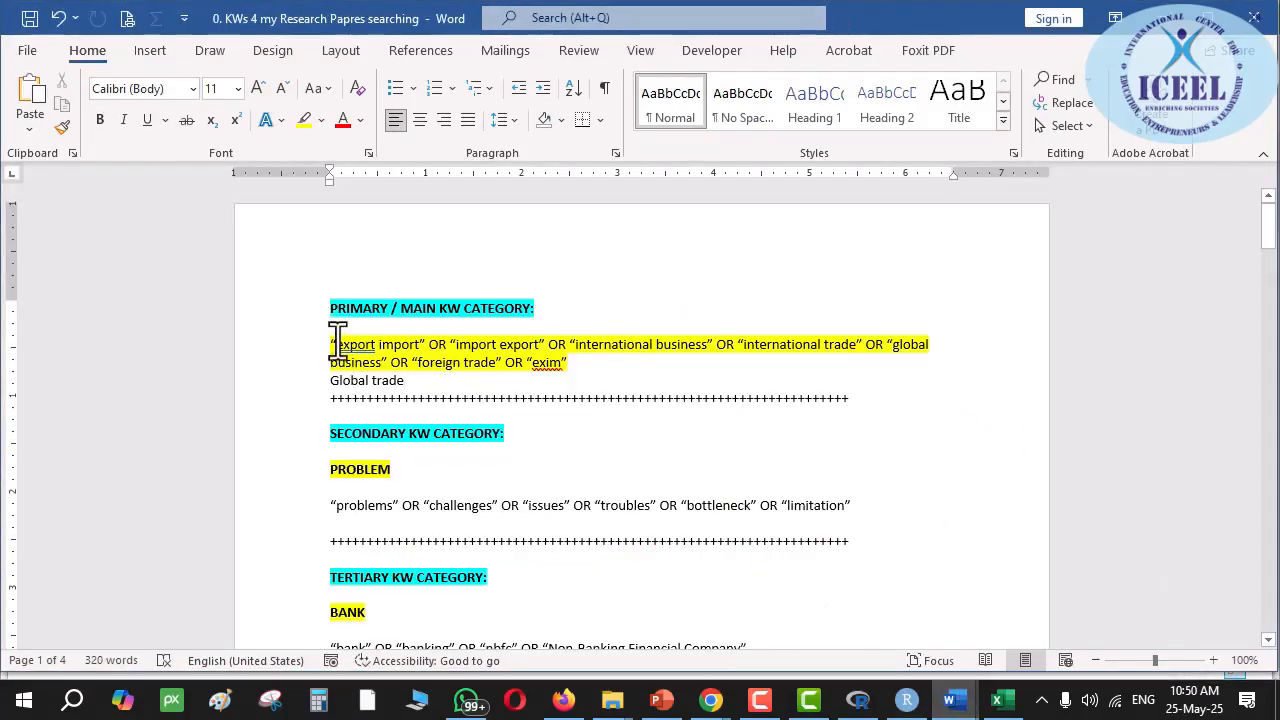
{"action": "left_click_drag", "start_coordinate": [340, 350], "coordinate": [597, 389]}
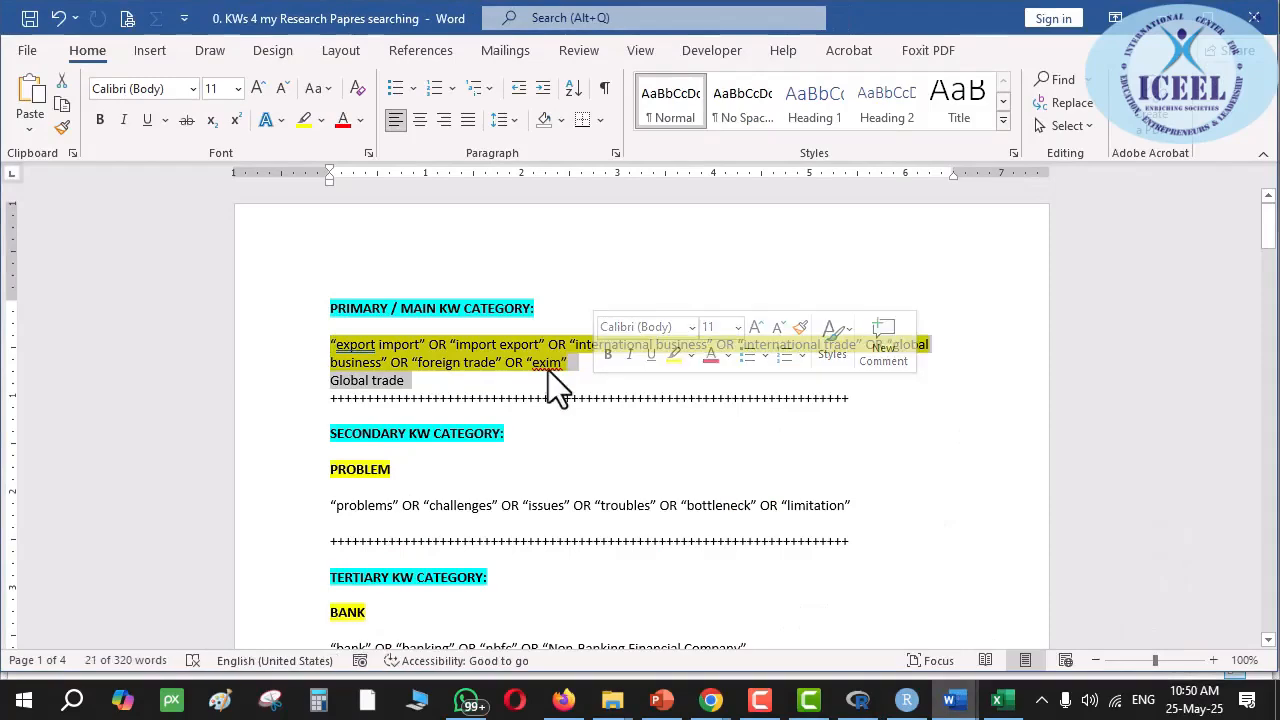
{"action": "key", "text": "alt+Tab"}
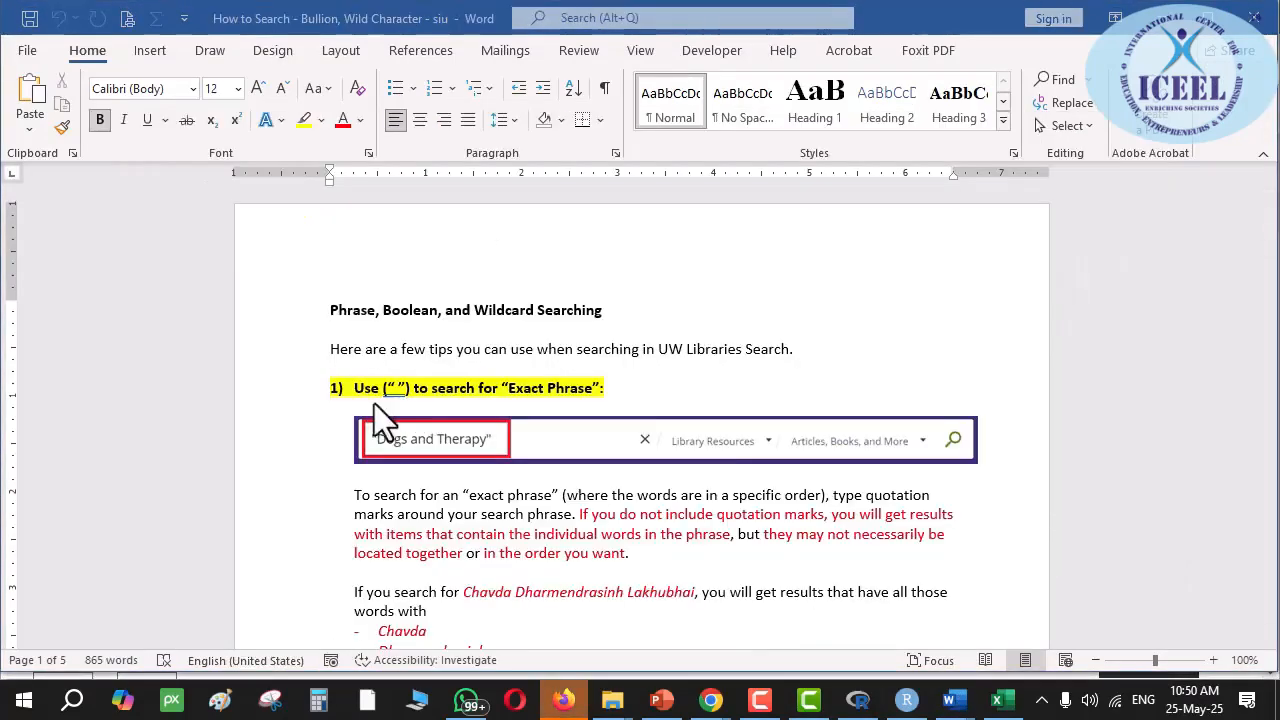
- Return to the "0. Exported DB" folder in File Explorer to view the exported database files
{"action": "left_click", "coordinate": [612, 700]}
{"action": "left_click", "coordinate": [565, 585]}
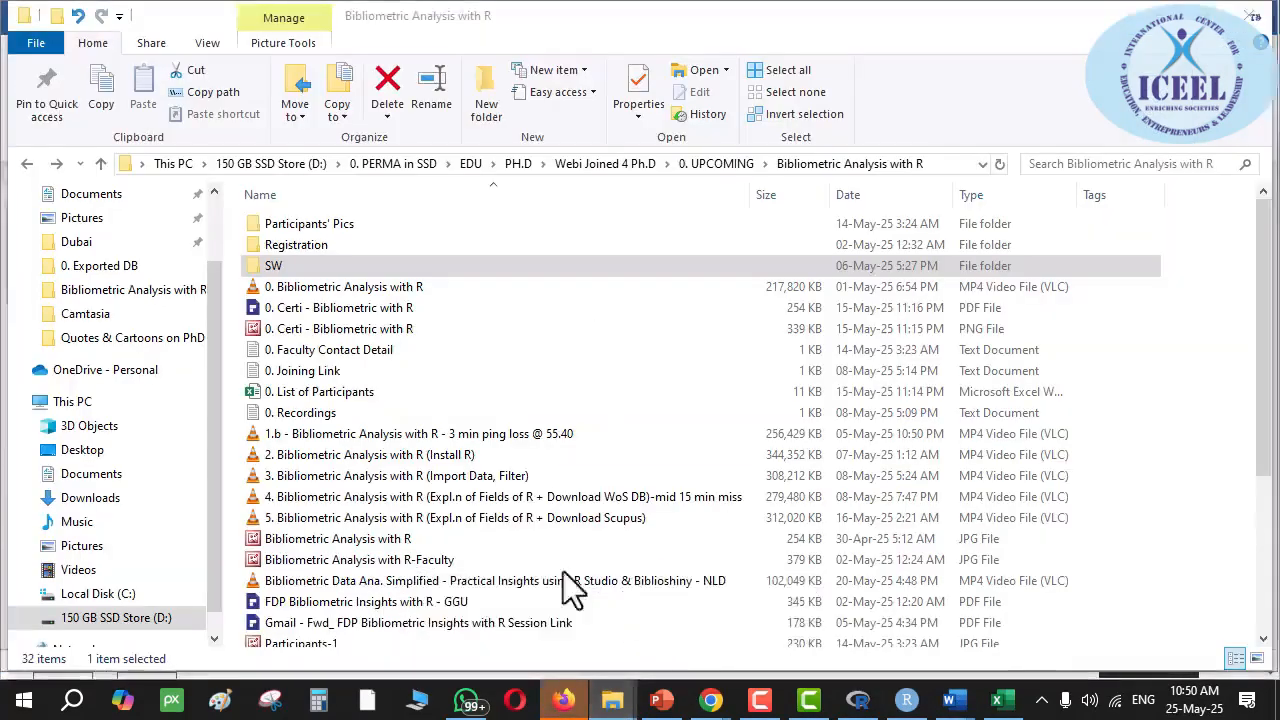
{"action": "key", "text": "alt+Tab"}
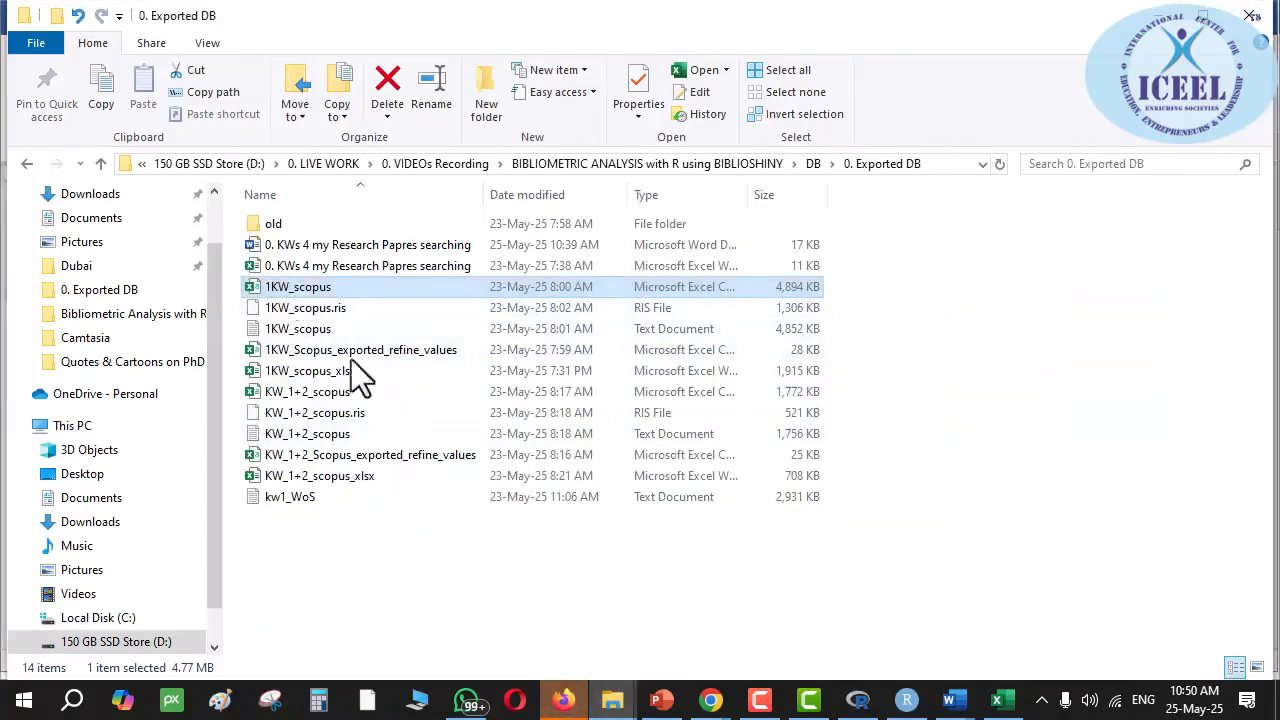
- Switch back to Firefox, cancel saving the exported scopus CSV file, and dismiss the export notification
{"action": "left_click", "coordinate": [565, 700]}
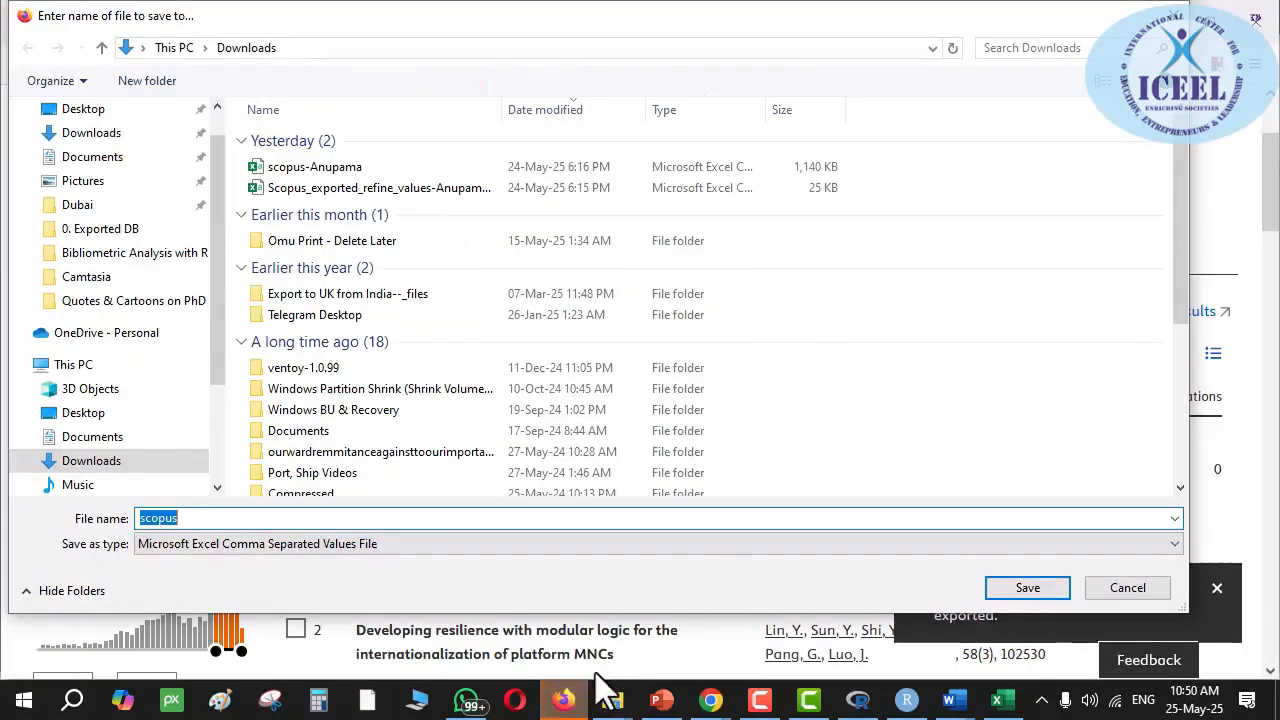
{"action": "left_click", "coordinate": [182, 518]}
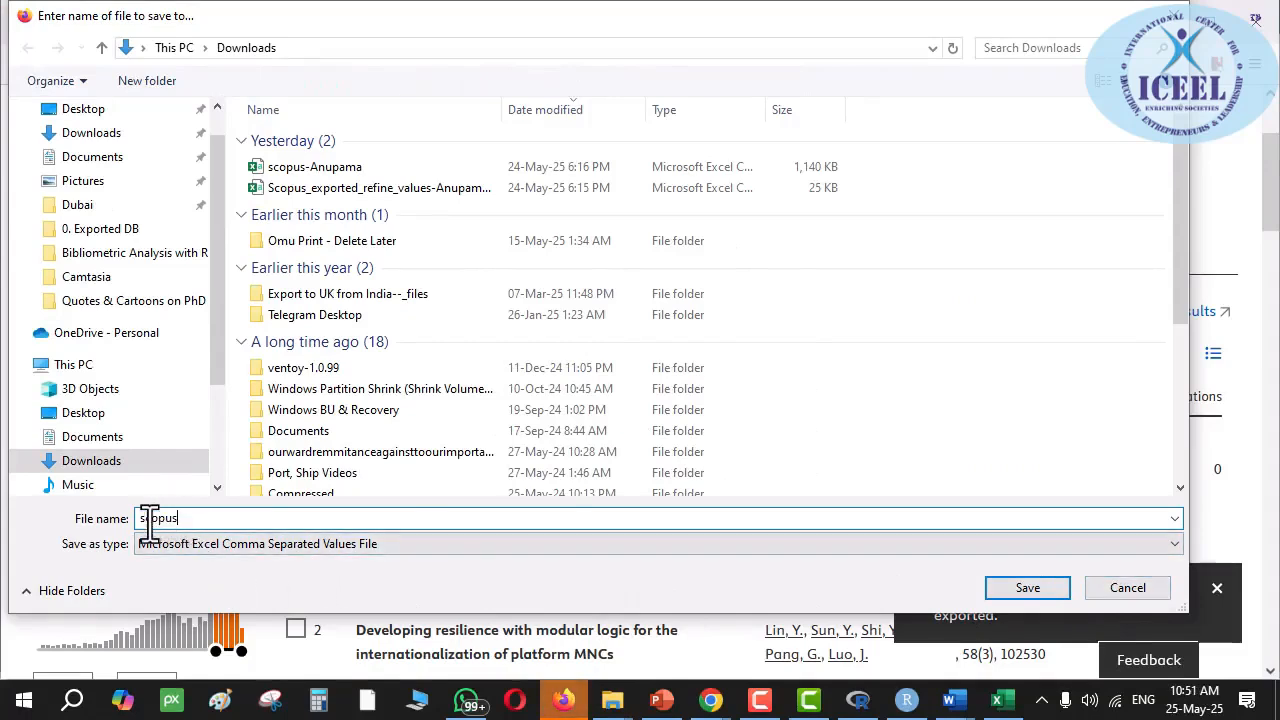
{"action": "double_click", "coordinate": [171, 518]}
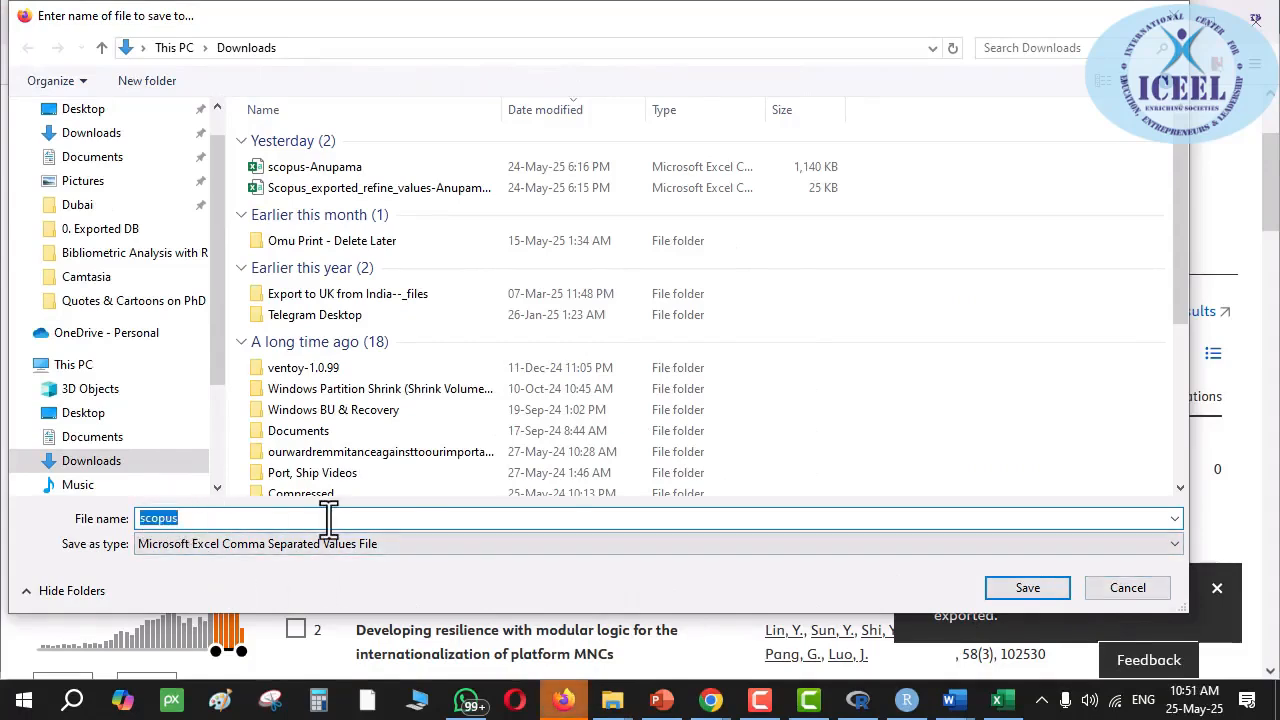
{"action": "left_click", "coordinate": [1135, 590]}
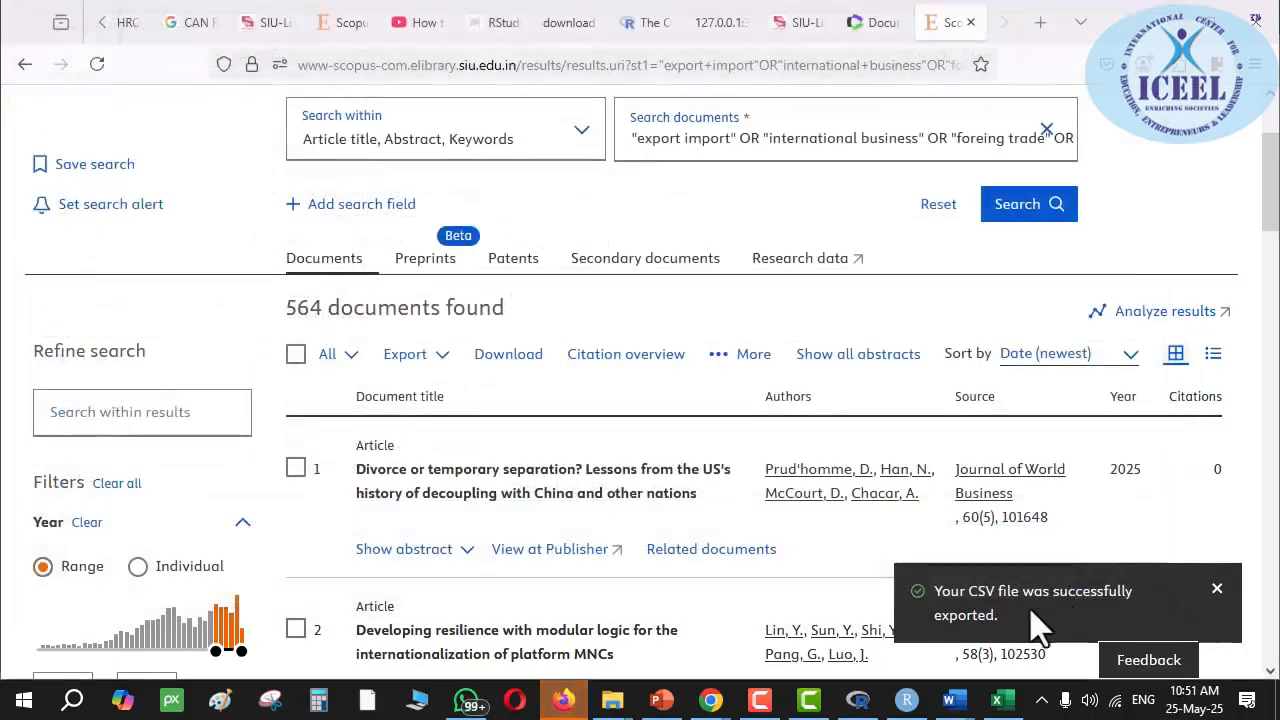
{"action": "left_click", "coordinate": [1217, 590]}
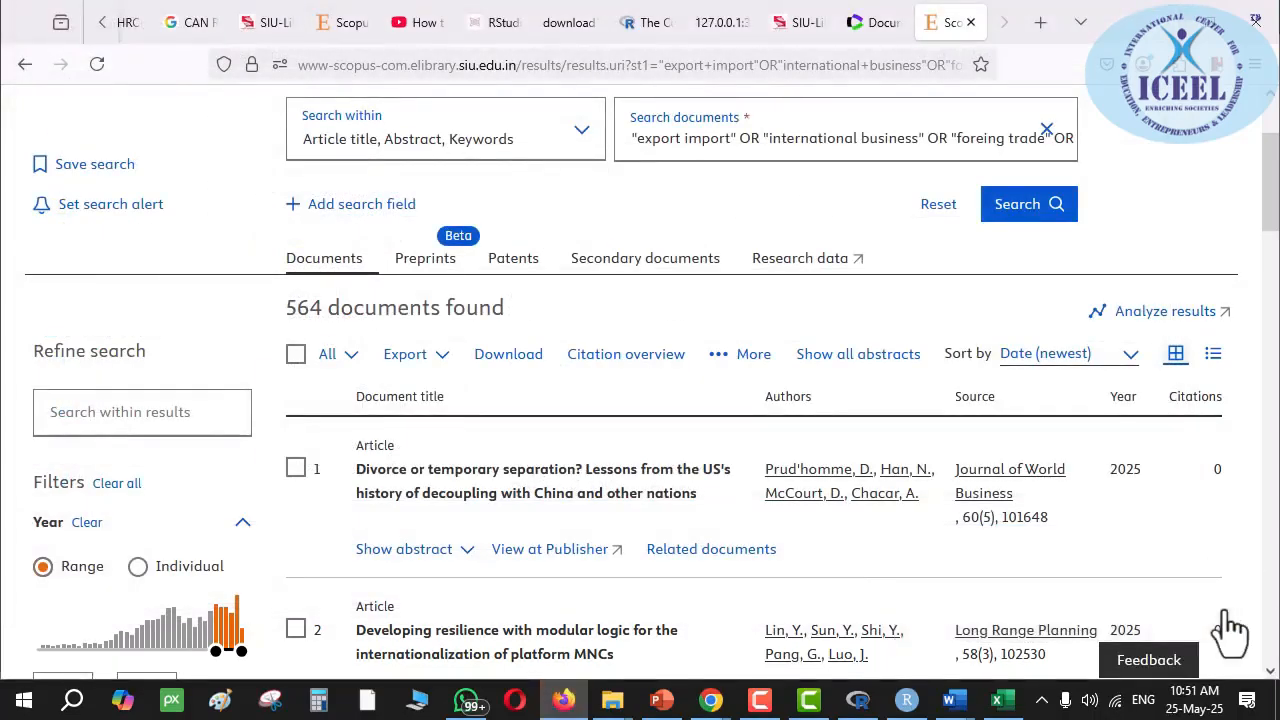
- Open the Web of Science document search, focus its query field, and compare the page with the Scopus results
{"action": "left_click", "coordinate": [876, 24]}
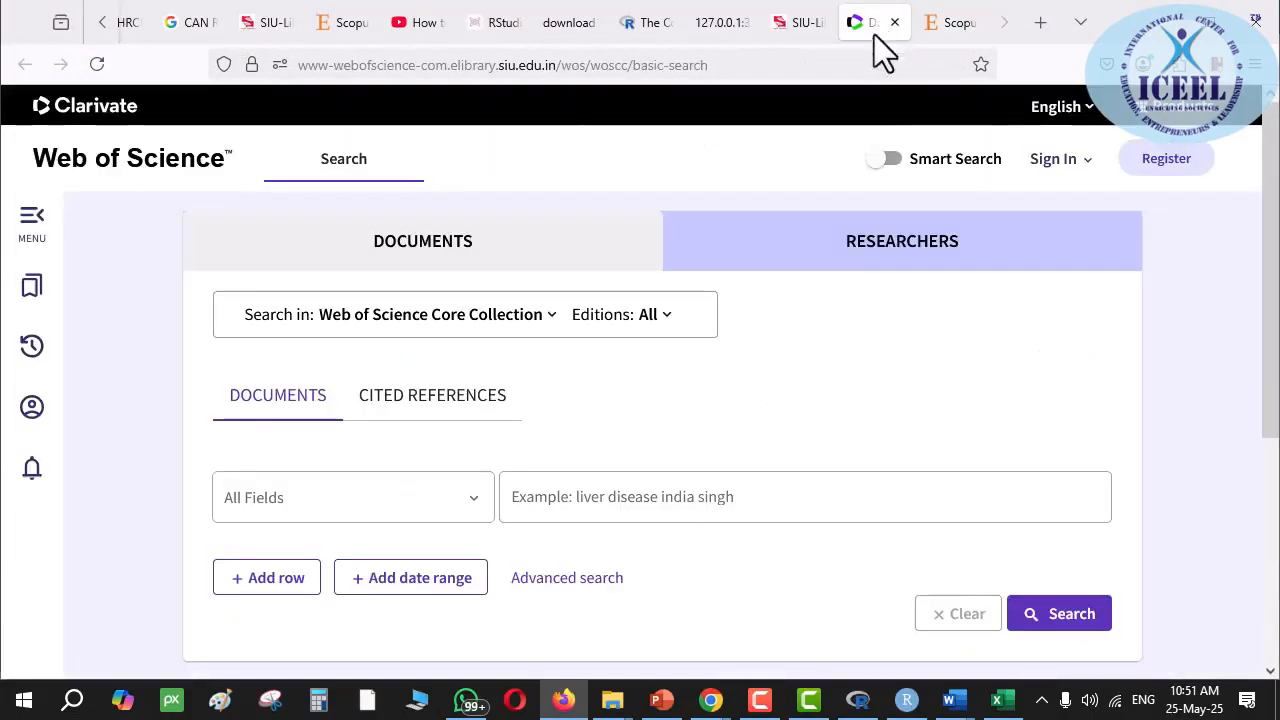
{"action": "left_click", "coordinate": [672, 494]}
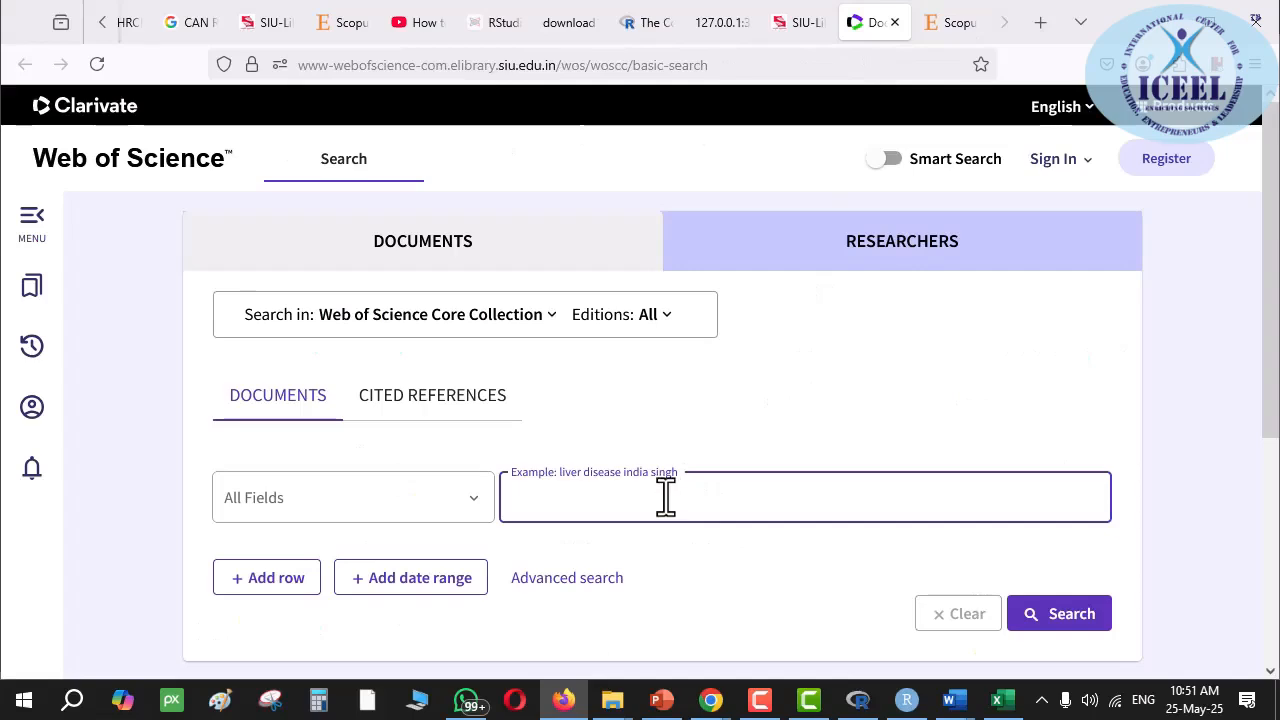
{"action": "scroll", "coordinate": [663, 494], "scroll_direction": "down", "scroll_amount": 2}
{"action": "left_click", "coordinate": [950, 24]}
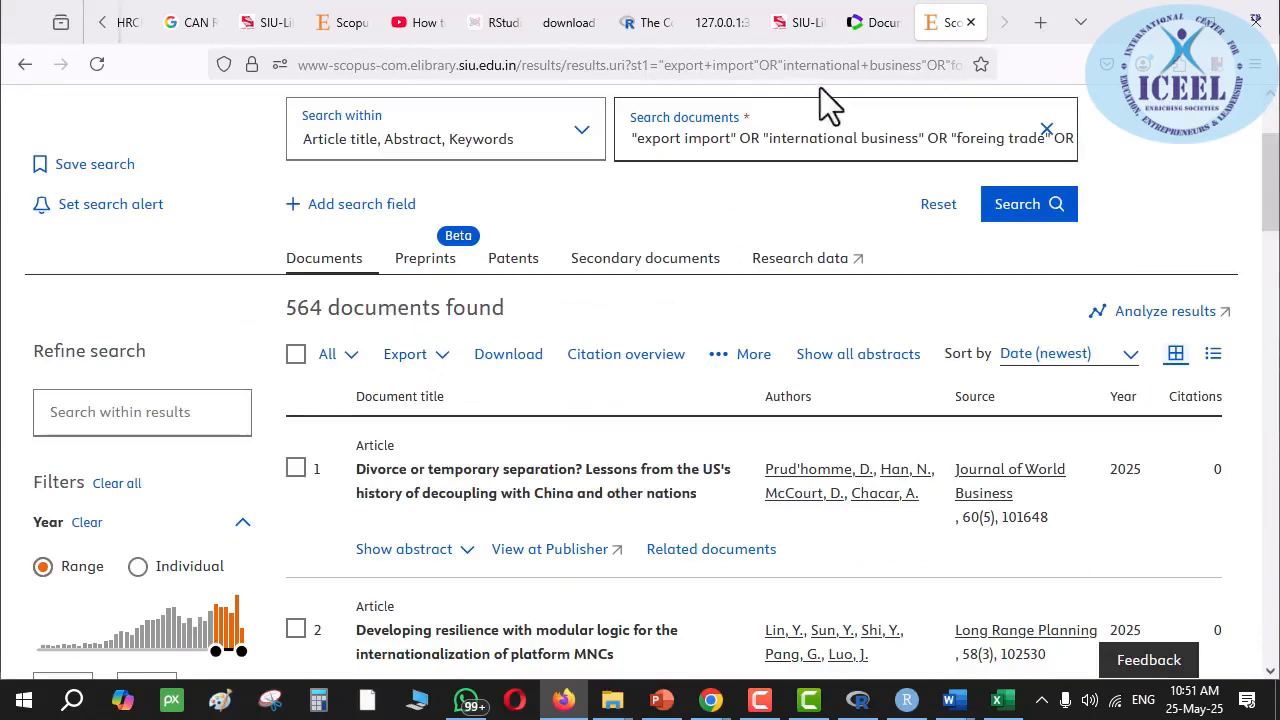
{"action": "left_click", "coordinate": [875, 24]}
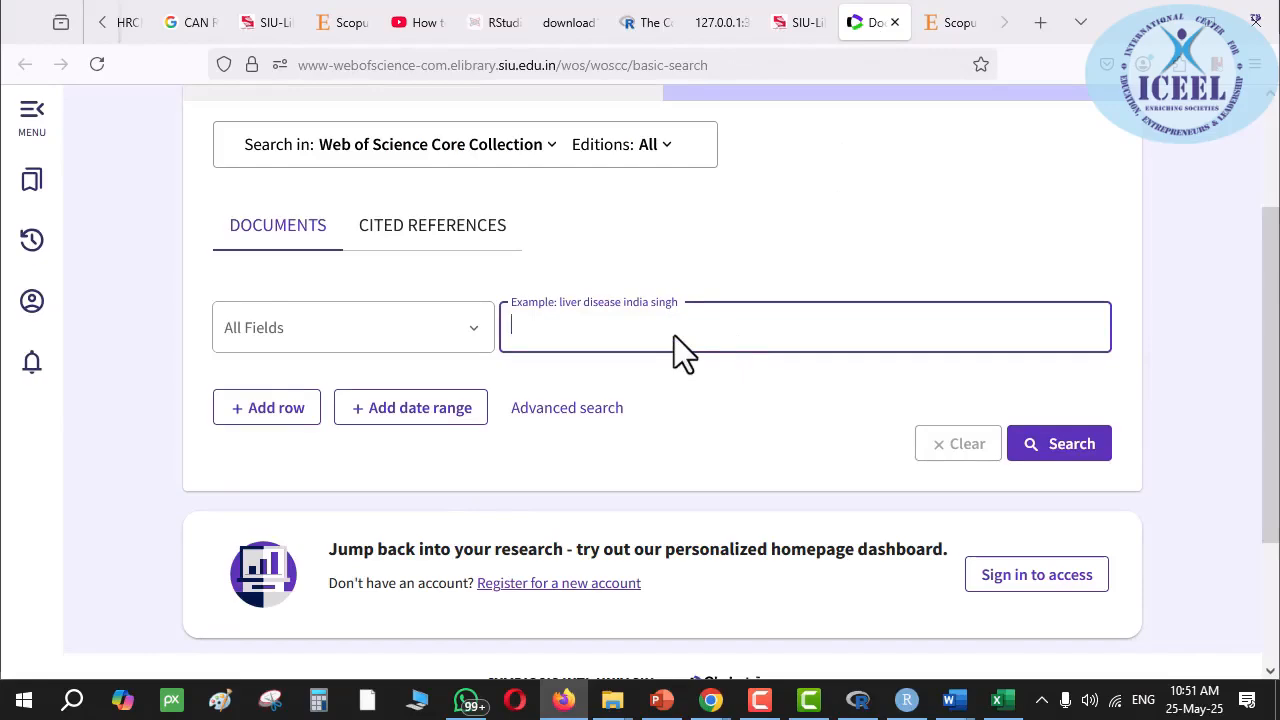
{"action": "left_click", "coordinate": [944, 22]}
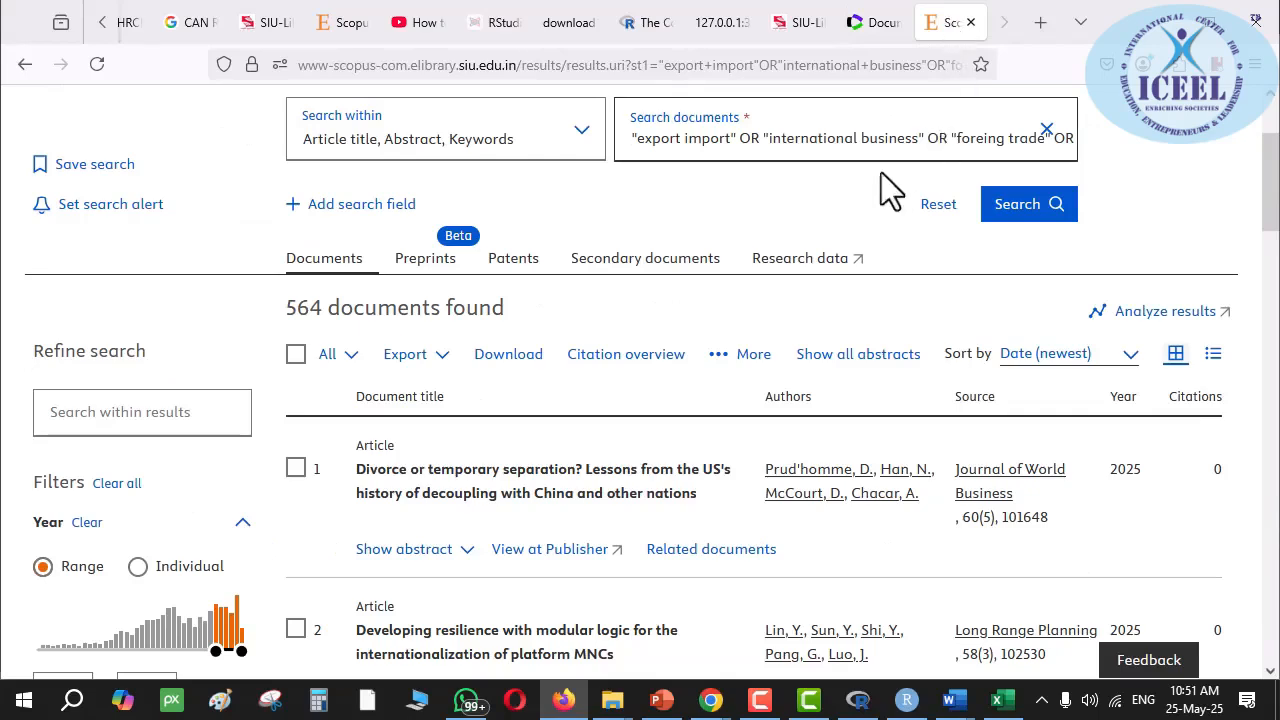
{"action": "left_click", "coordinate": [878, 30]}
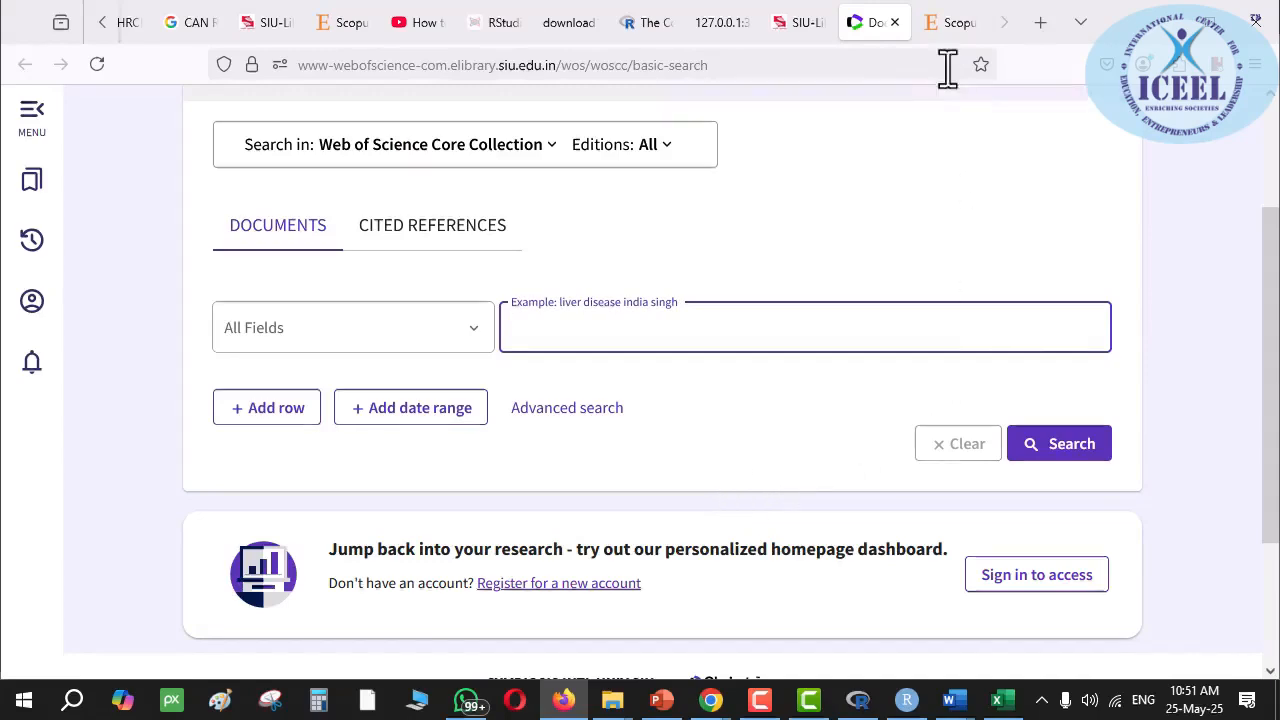
- Return to the Scopus results and review the file types, reference managers and platforms offered for export
{"action": "left_click", "coordinate": [960, 22]}
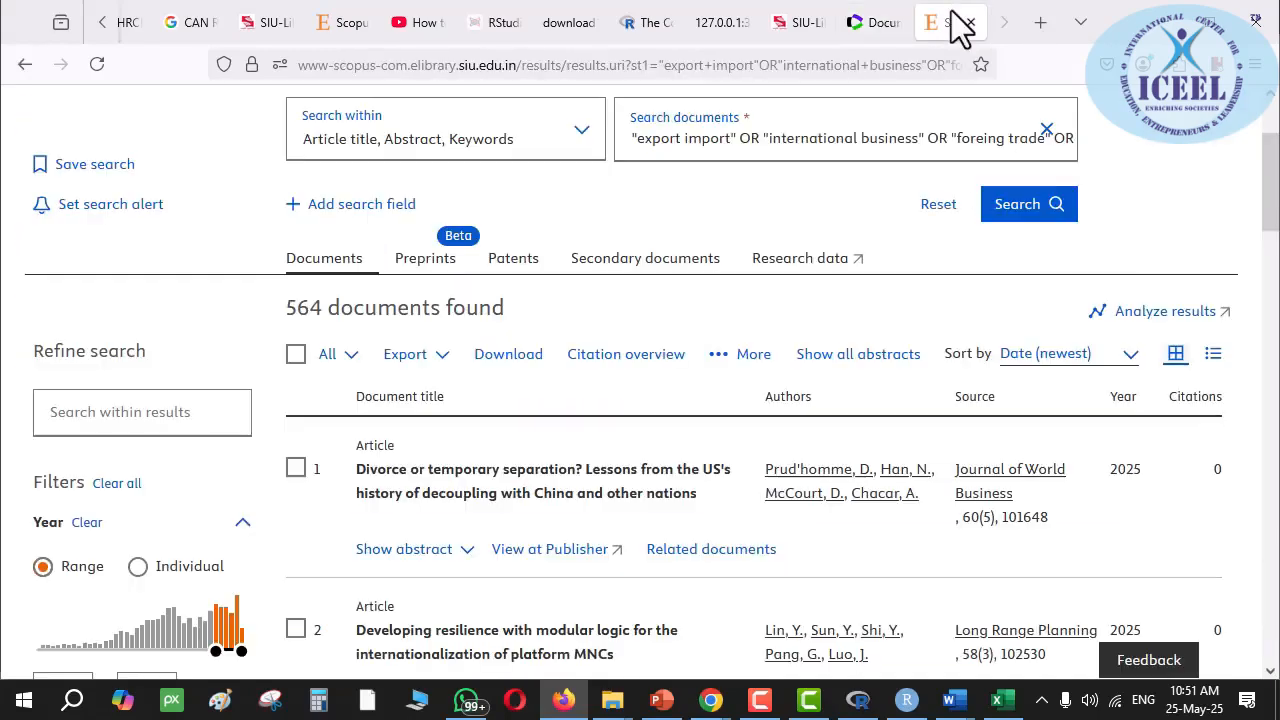
{"action": "left_click", "coordinate": [446, 358]}
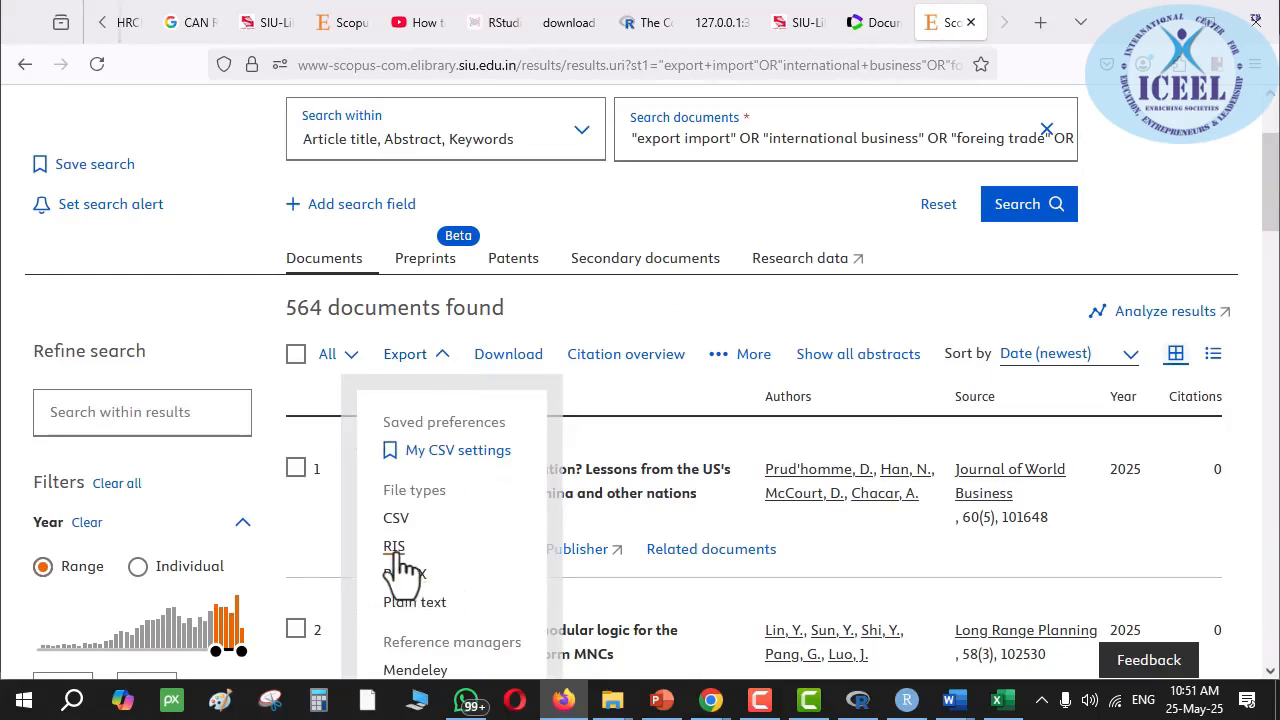
{"action": "scroll", "coordinate": [400, 570], "scroll_direction": "down", "scroll_amount": 2}
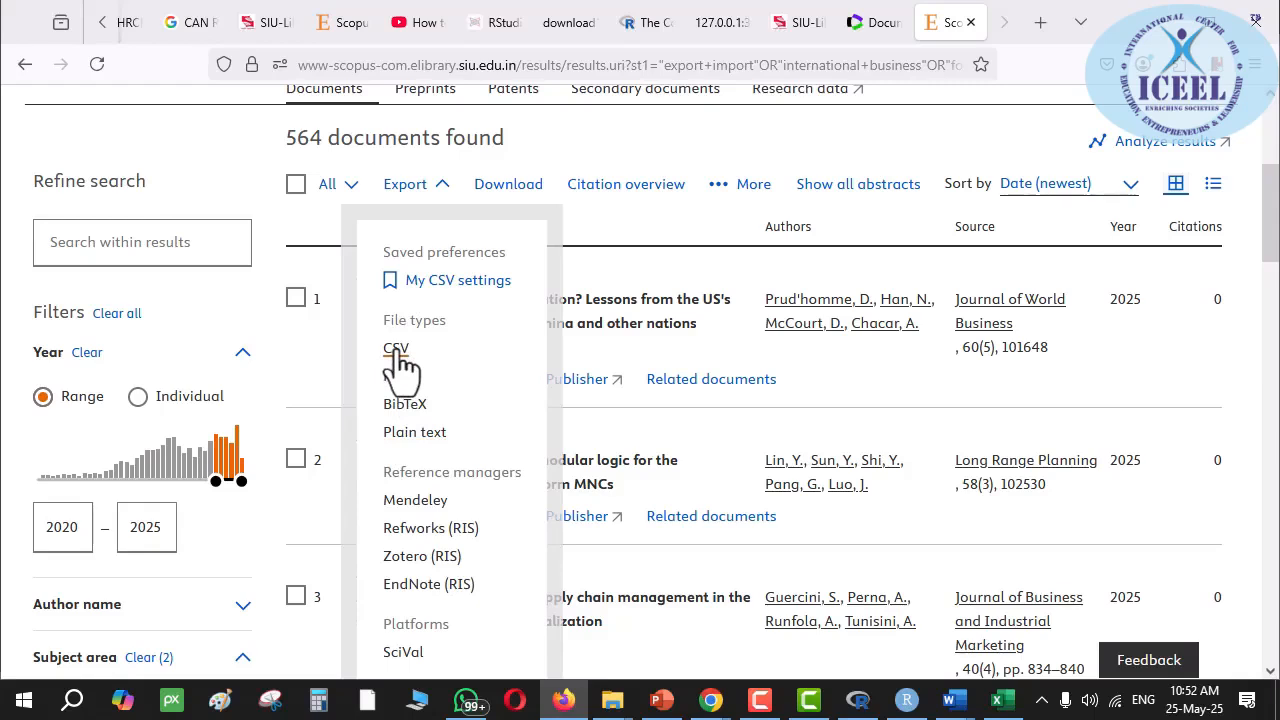
- Enter the query "export import"OR"international business" in the Web of Science document search
{"action": "left_click", "coordinate": [866, 24]}
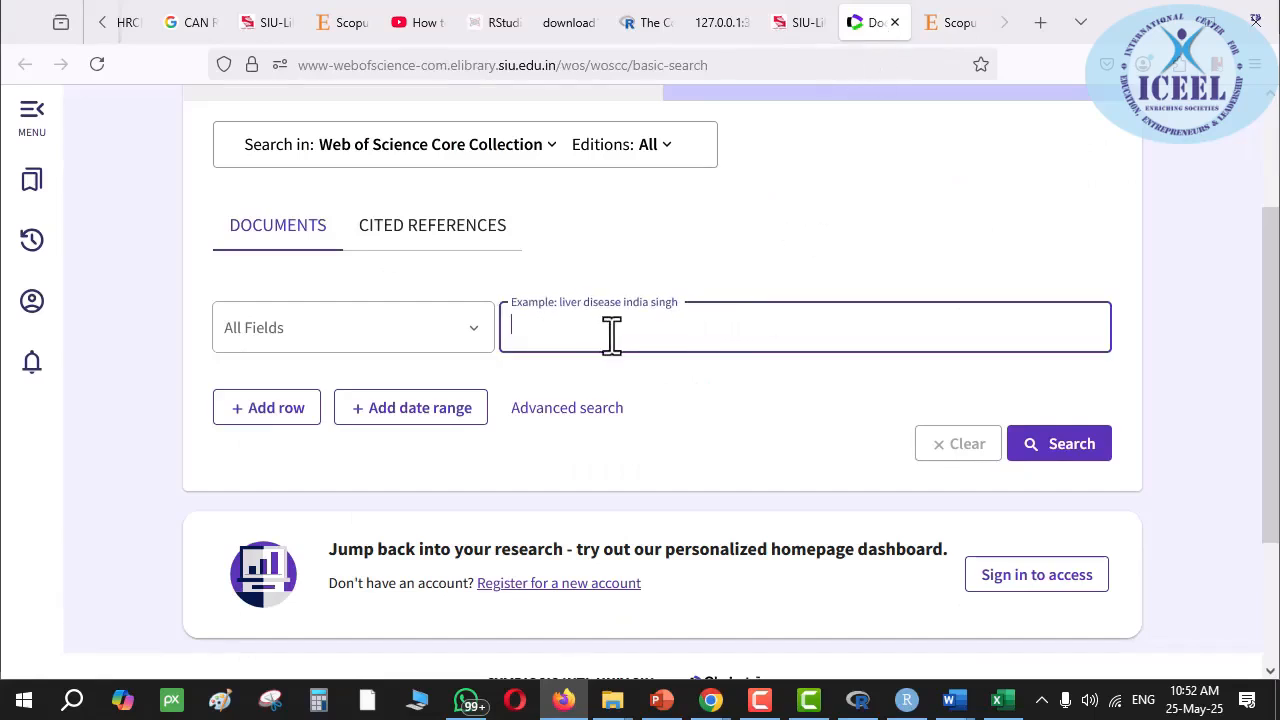
{"action": "type", "text": "\"\""}
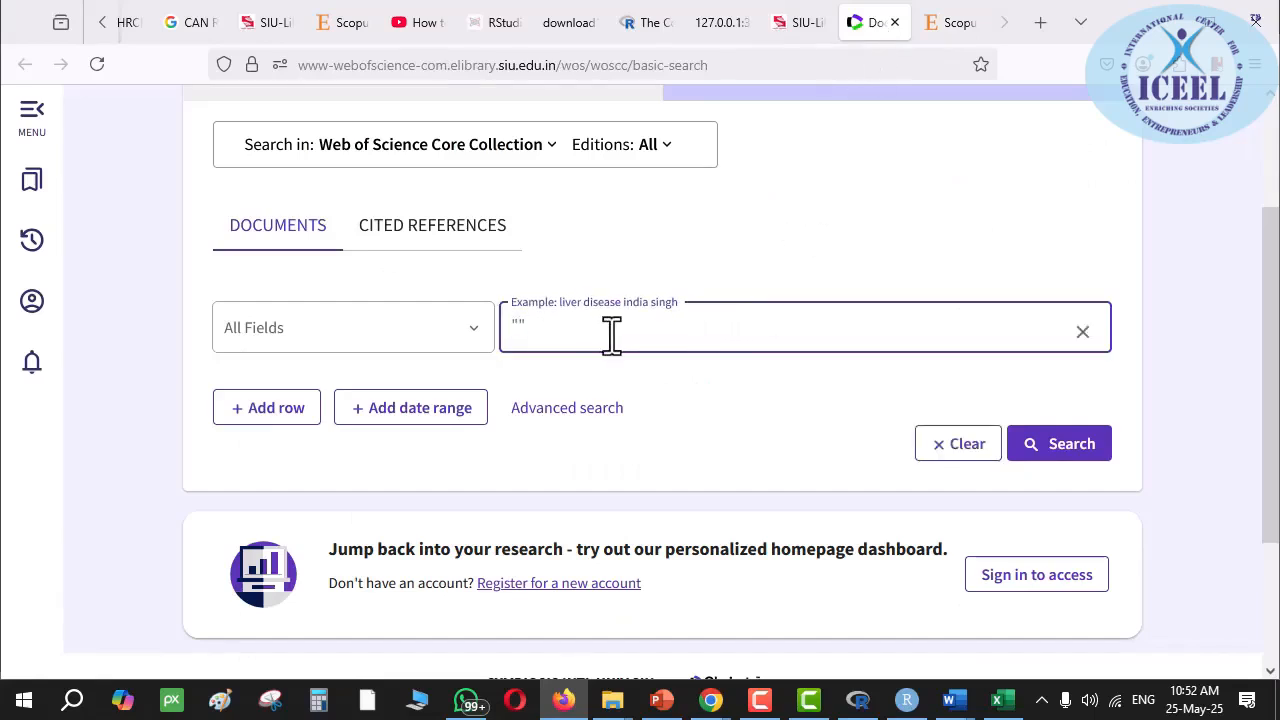
{"action": "type", "text": "OR"}
{"action": "key", "text": "Left"}
{"action": "key", "text": "Left"}
{"action": "type", "text": "export import"}
{"action": "key", "text": "Right"}
{"action": "key", "text": "Right"}
{"action": "key", "text": "Right"}
{"action": "key", "text": "Right"}
{"action": "type", "text": "international business"}
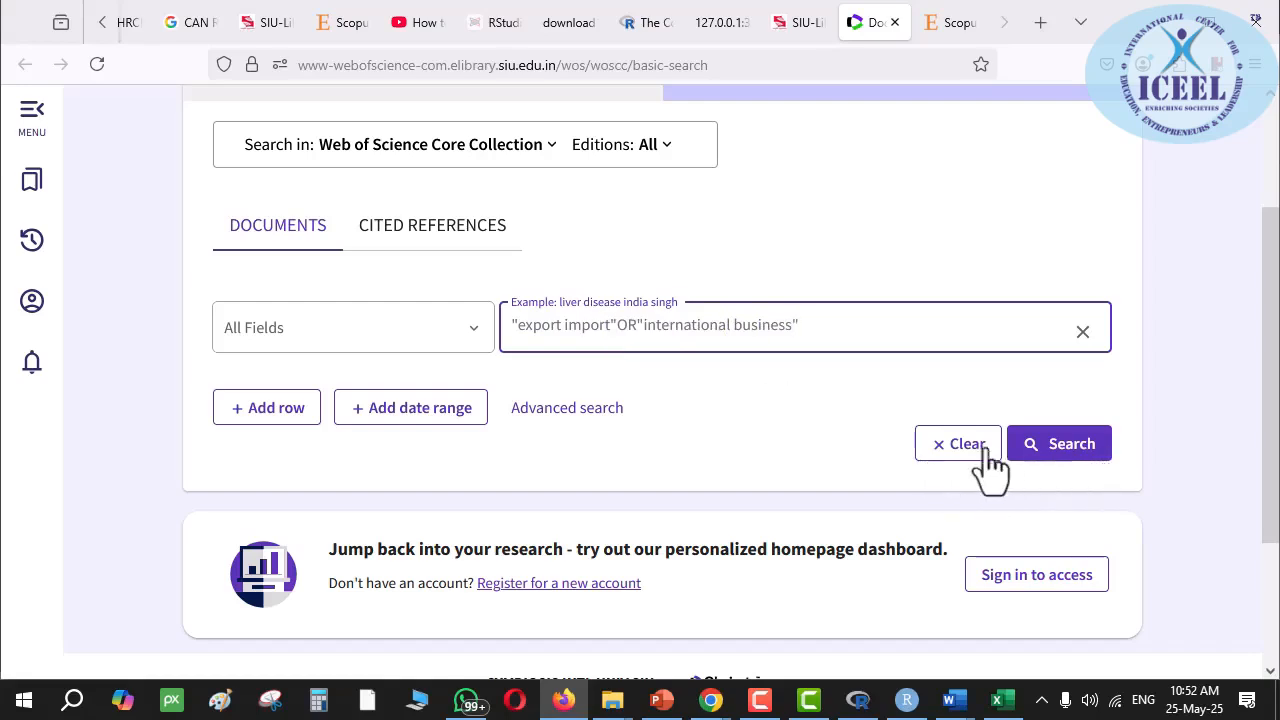
- Run the Web of Science search across All Fields and skim the resulting documents and filters
{"action": "left_click", "coordinate": [474, 325]}
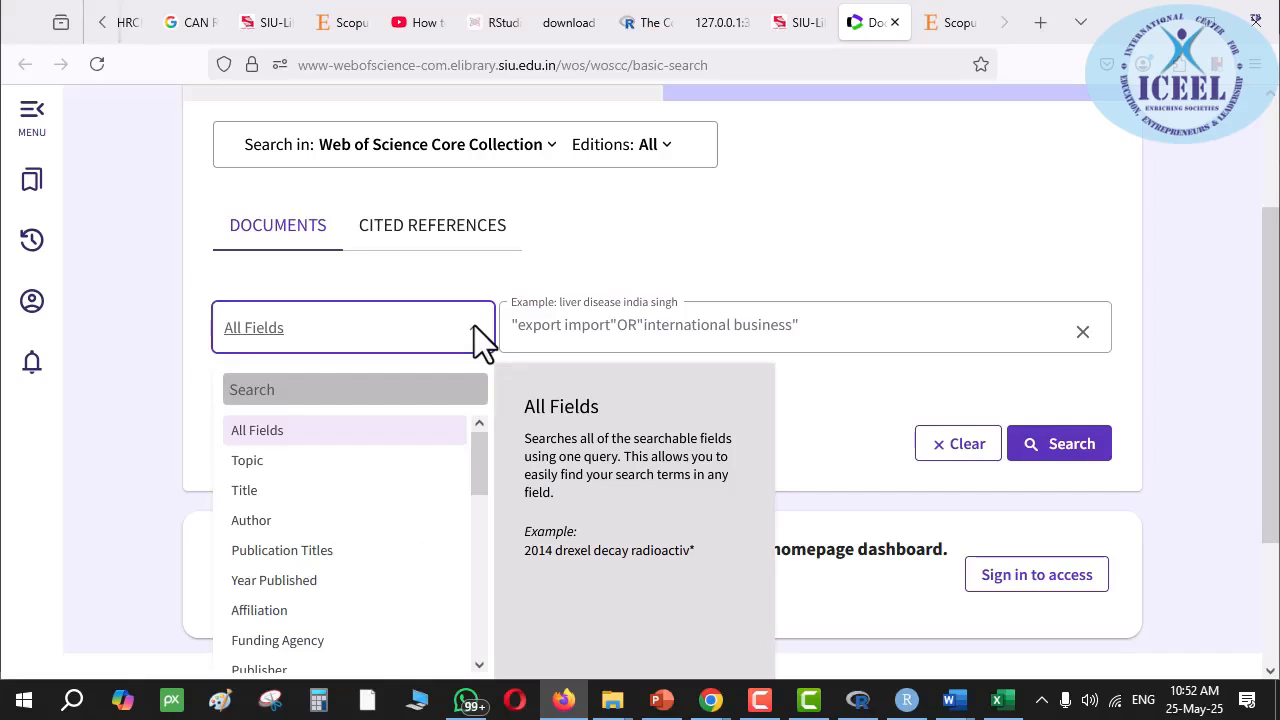
{"action": "left_click", "coordinate": [298, 432]}
{"action": "left_click", "coordinate": [1029, 444]}
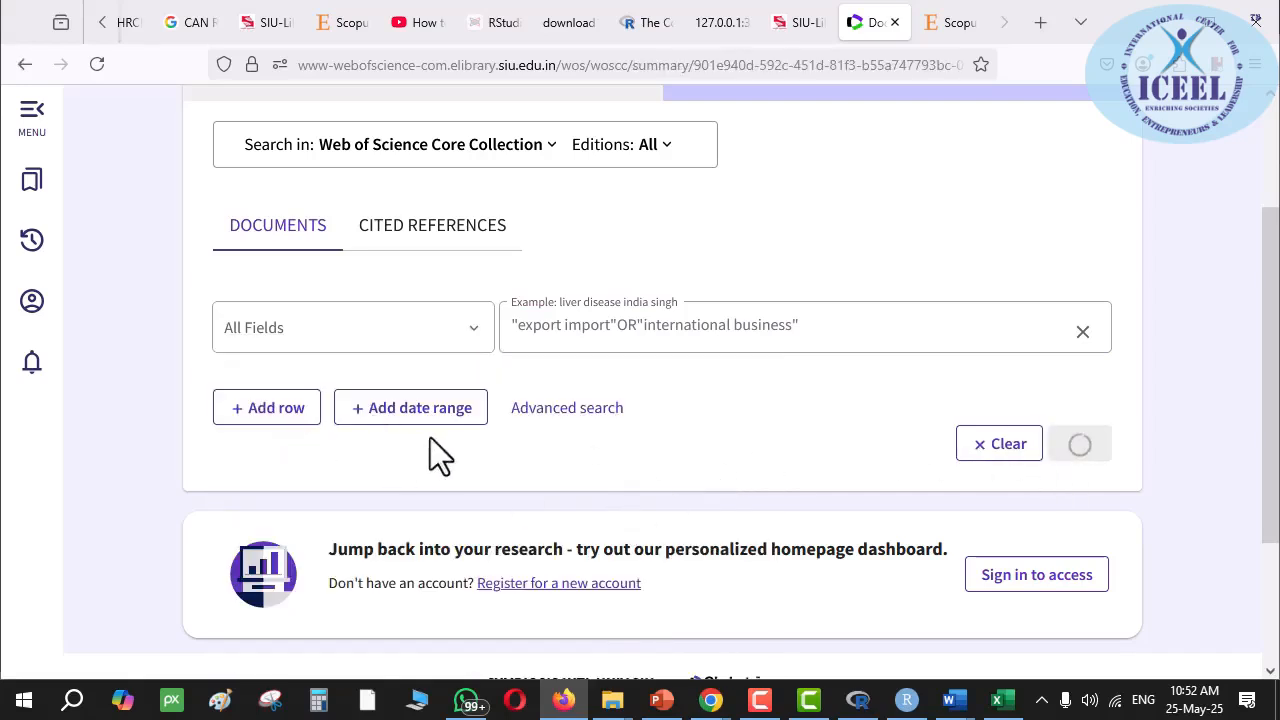
{"action": "scroll", "coordinate": [466, 457], "scroll_direction": "down", "scroll_amount": 3}
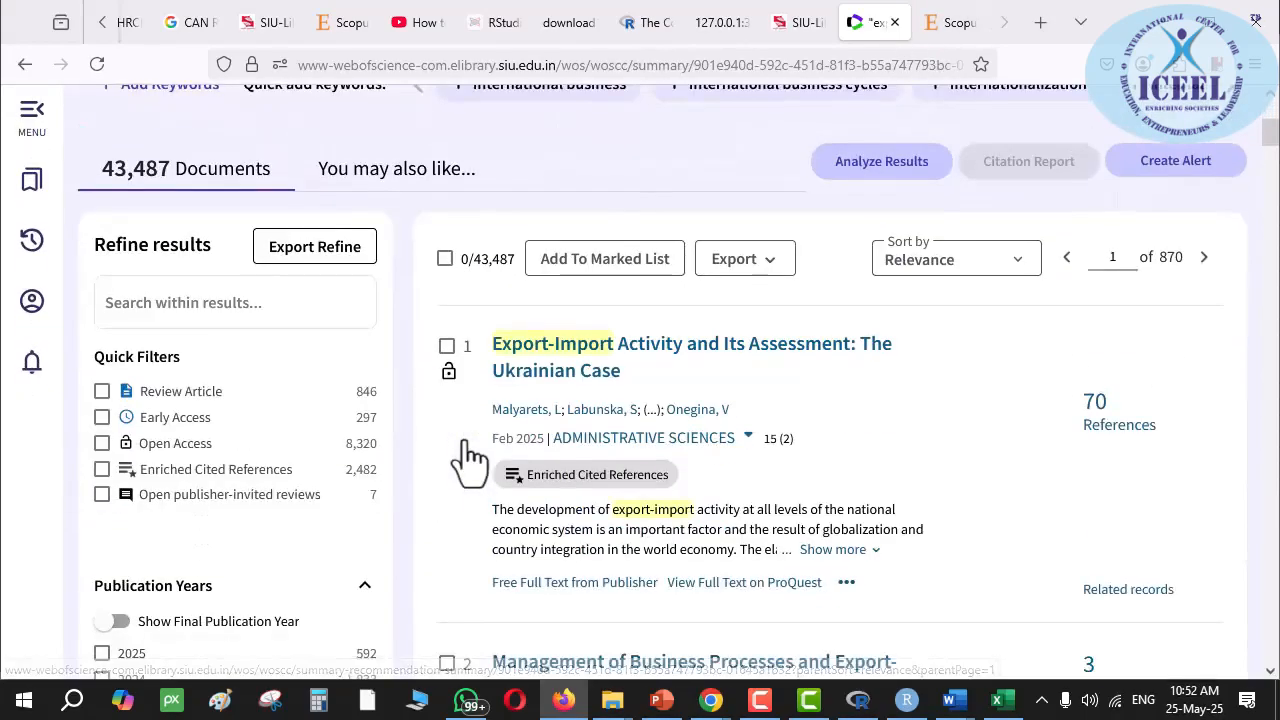
{"action": "scroll", "coordinate": [157, 500], "scroll_direction": "down", "scroll_amount": 15}
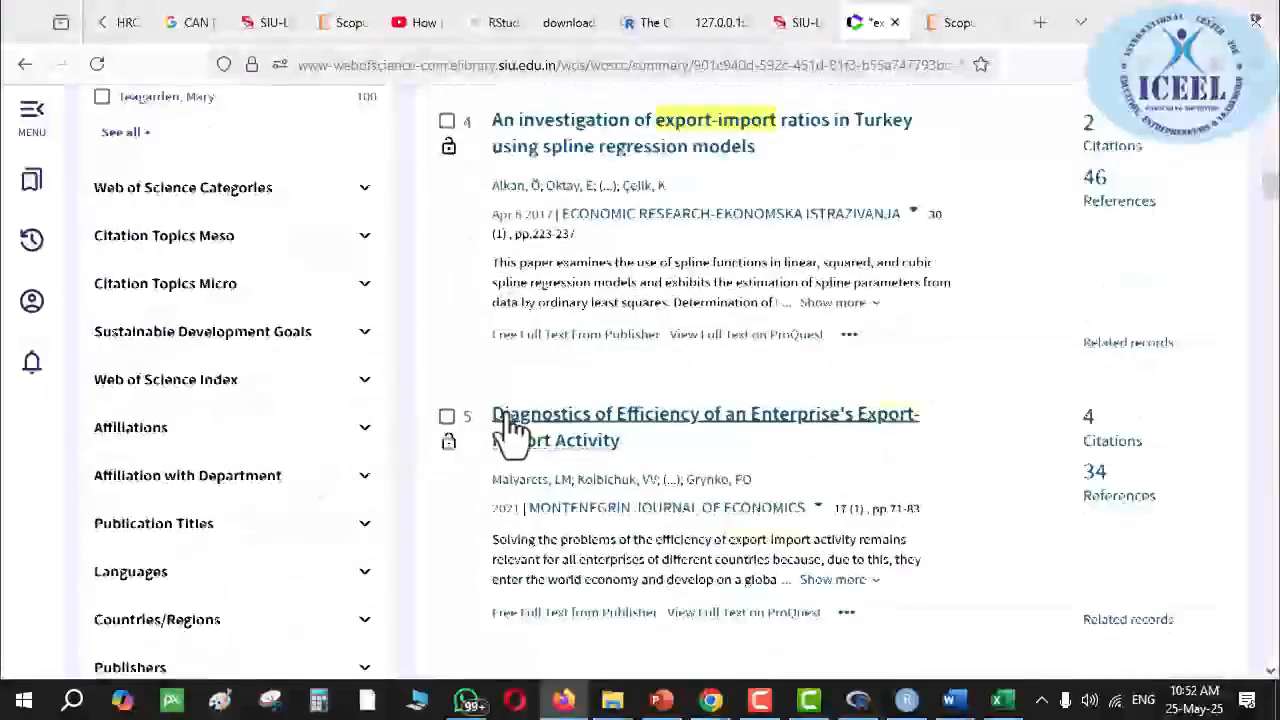
{"action": "scroll", "coordinate": [505, 425], "scroll_direction": "up", "scroll_amount": 20}
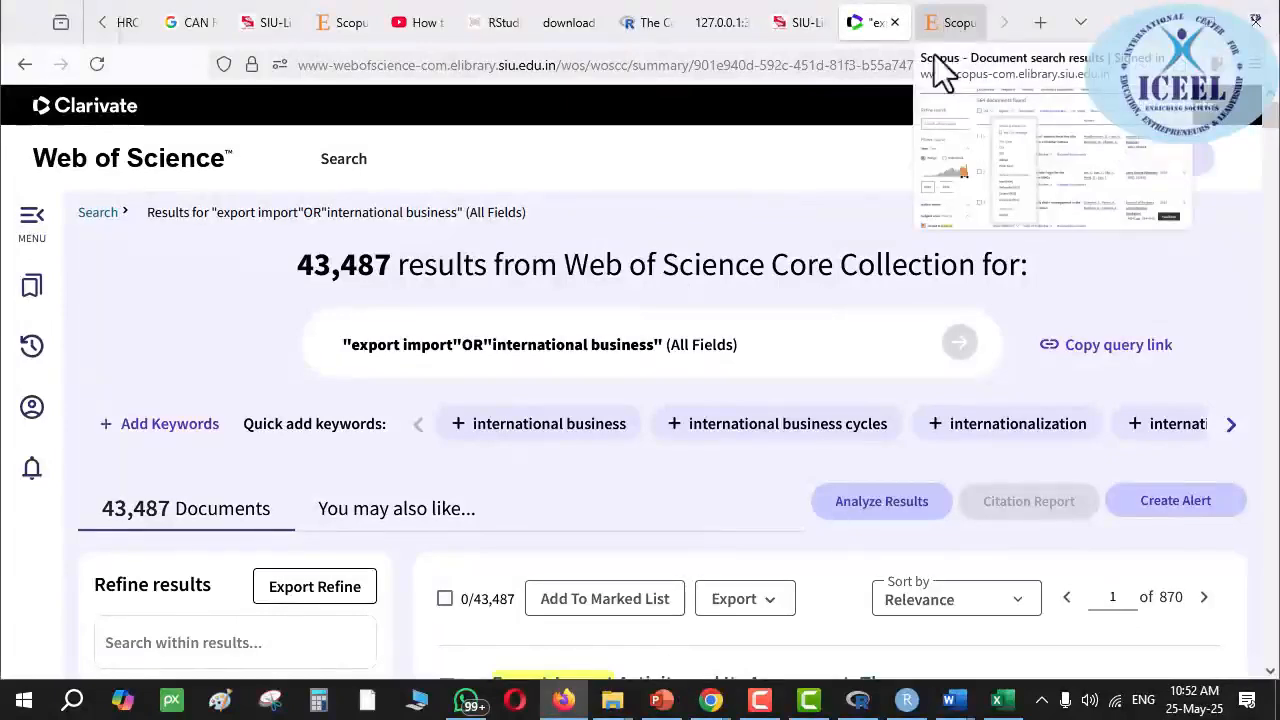
- Review the export formats offered for the Web of Science results
{"action": "left_click", "coordinate": [772, 600]}
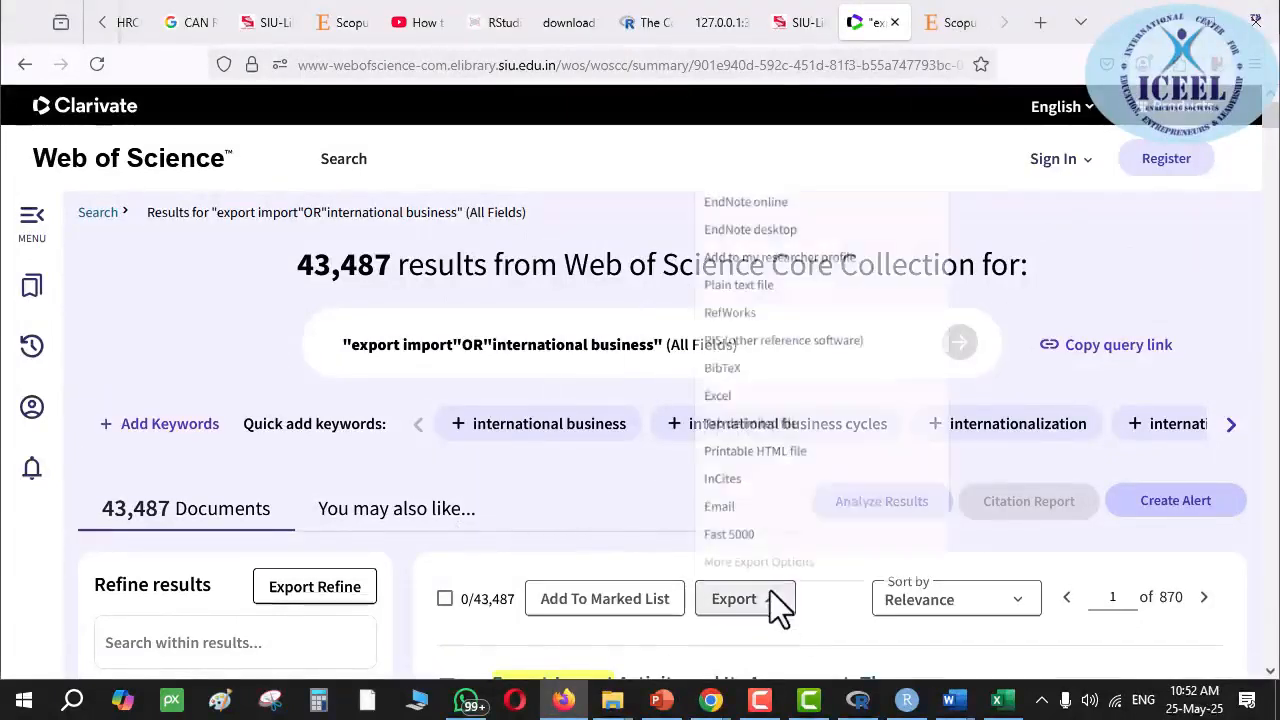
{"action": "scroll", "coordinate": [772, 588], "scroll_direction": "down", "scroll_amount": 2}
{"action": "scroll", "coordinate": [785, 228], "scroll_direction": "up", "scroll_amount": 2}
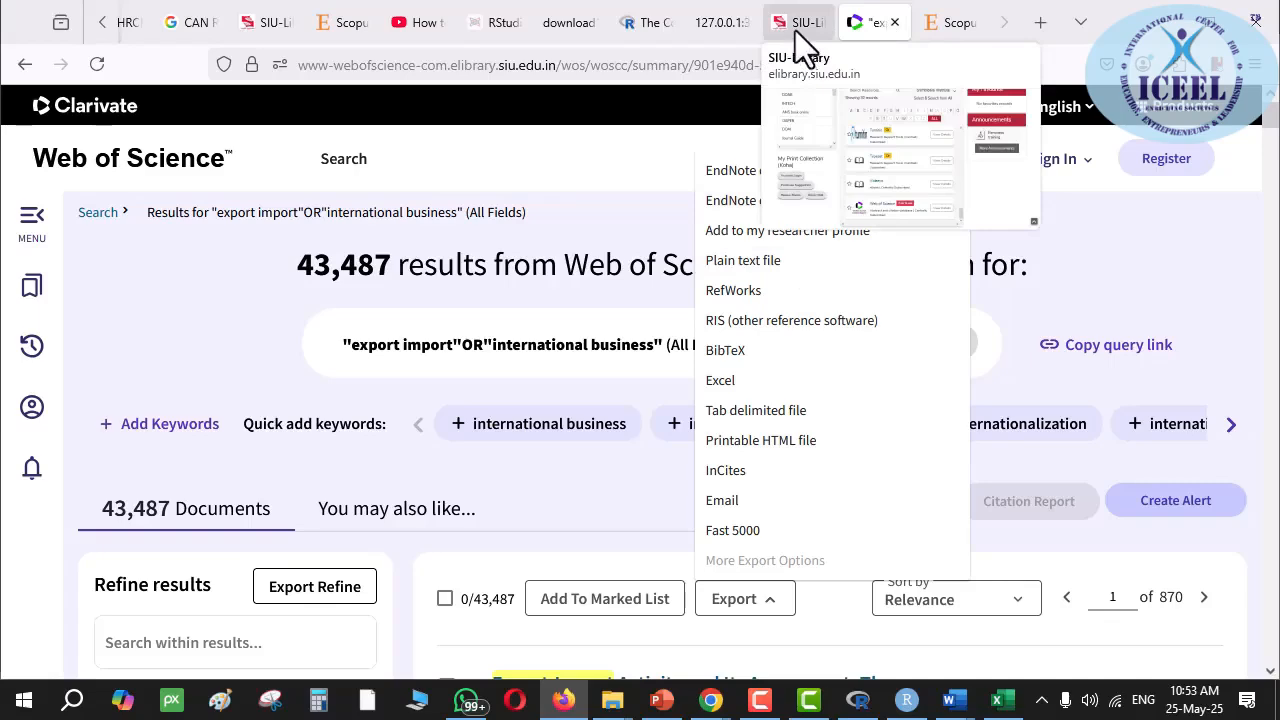
- Move the biblioshiny browser tab beside the Scopus tab, and place the Size column after Name in File Explorer's "0. Exported DB" folder
{"action": "left_click_drag", "start_coordinate": [730, 30], "coordinate": [930, 28]}
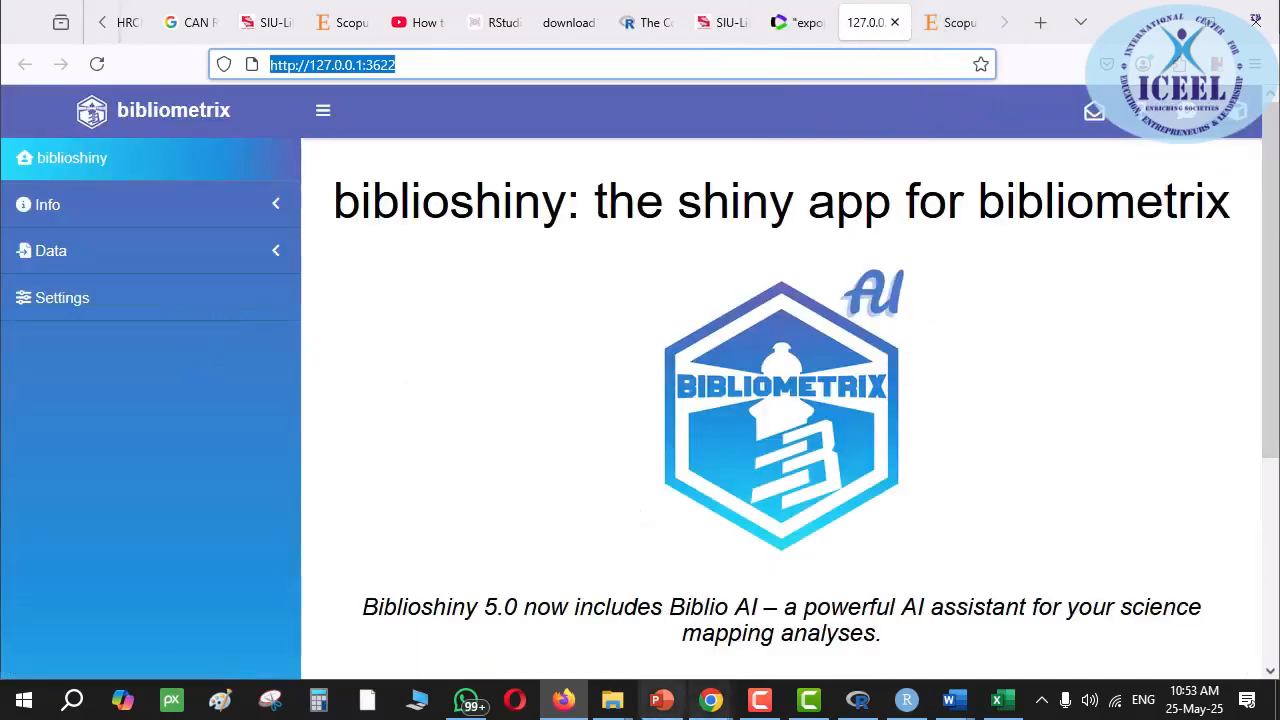
{"action": "mouse_move", "coordinate": [612, 700]}
{"action": "left_click", "coordinate": [491, 631]}
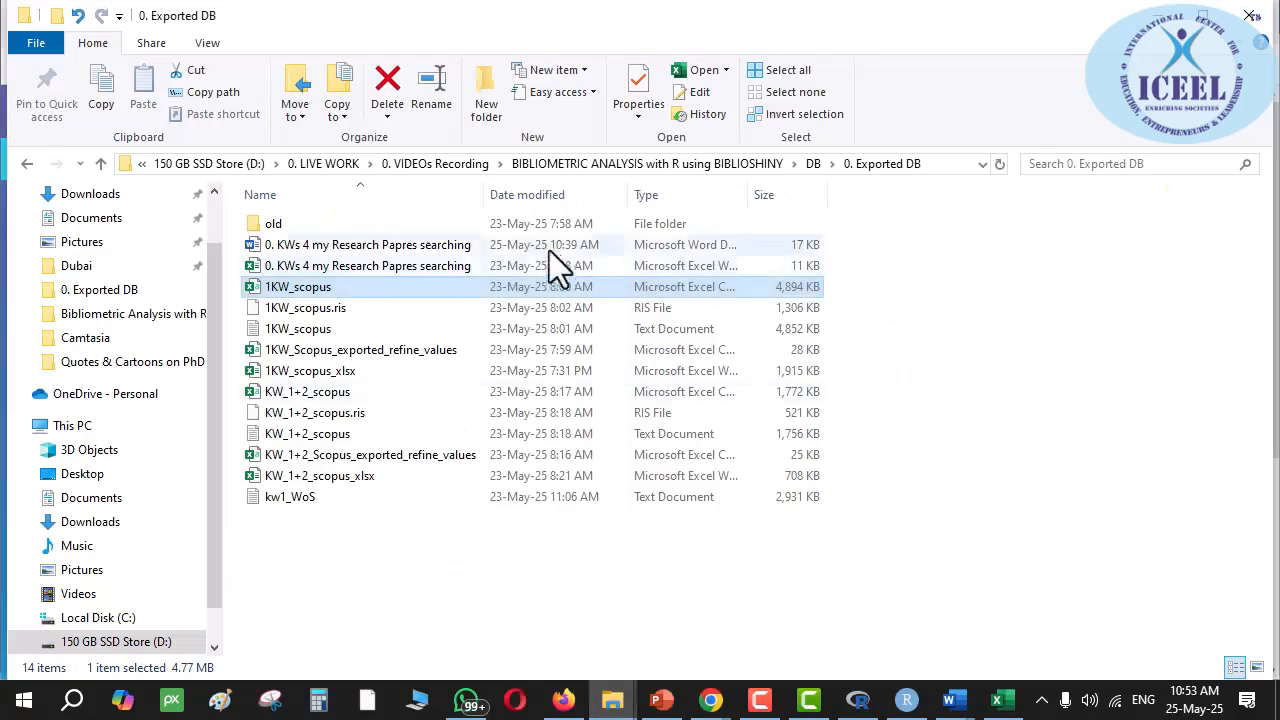
{"action": "left_click_drag", "start_coordinate": [780, 195], "coordinate": [566, 202]}
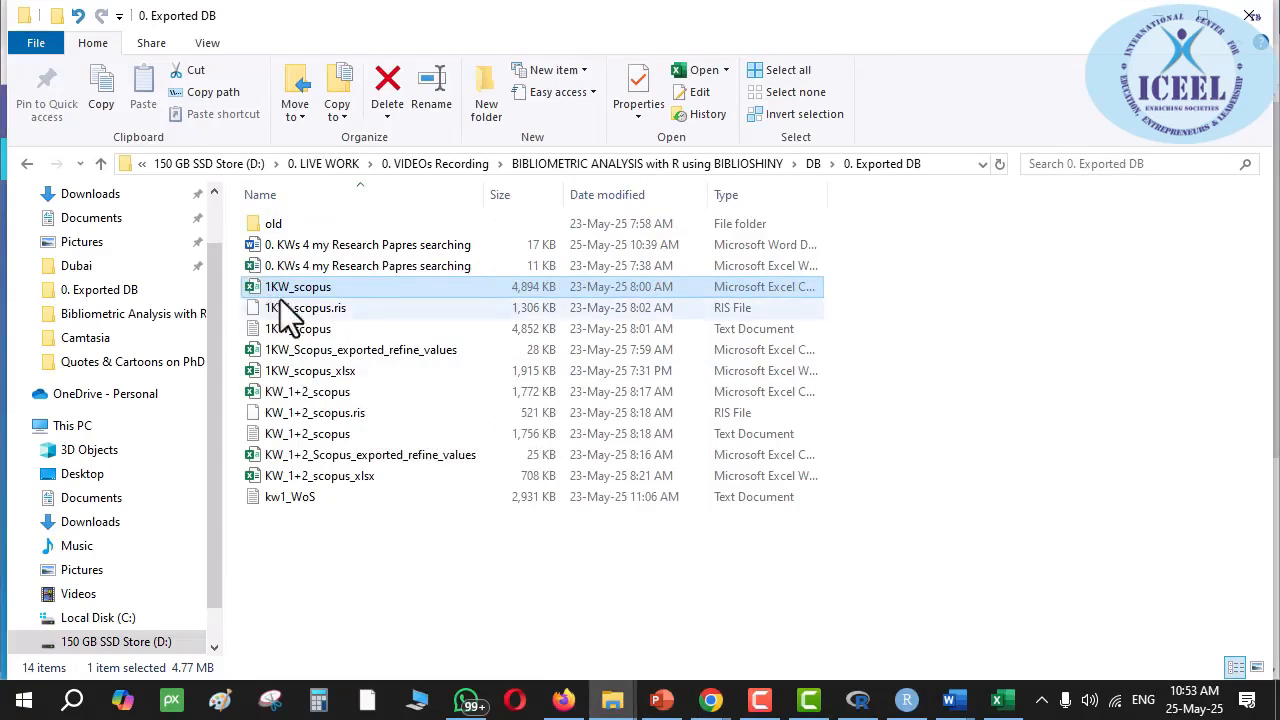
- Switch back to biblioshiny in Firefox, open the Import or Load data page, and choose to import raw file(s)
{"action": "key", "text": "alt+Tab"}
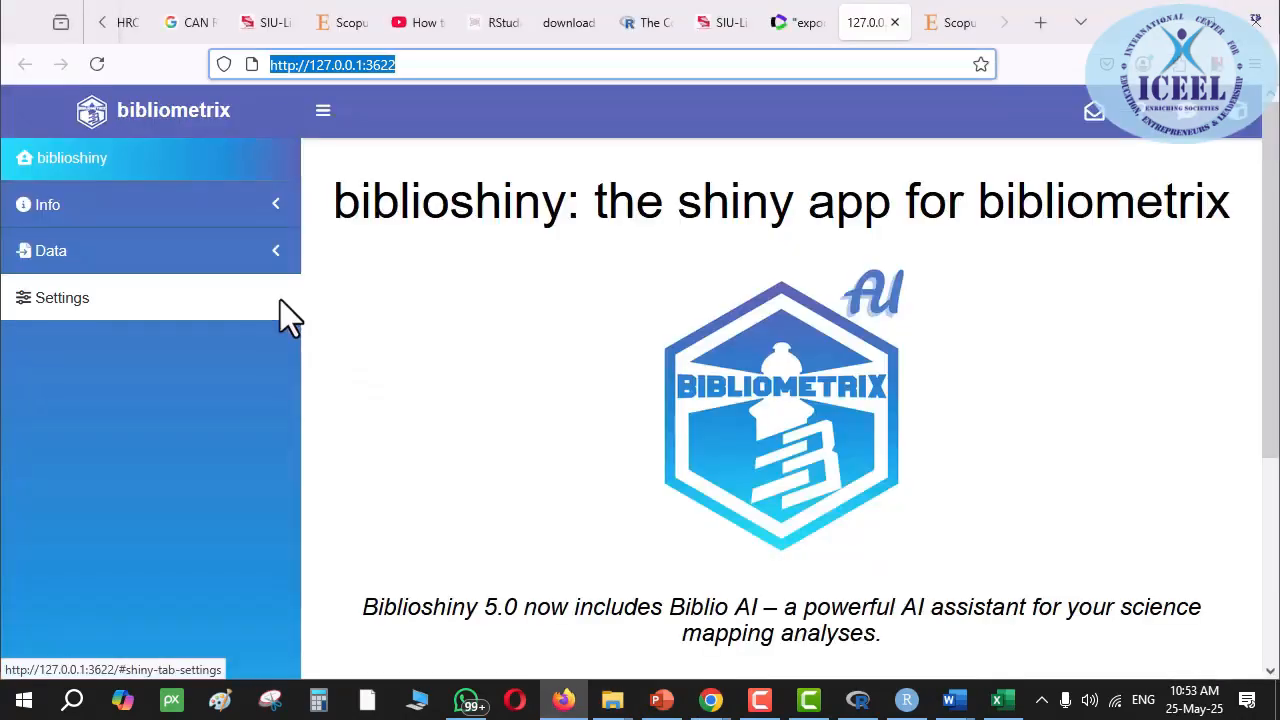
{"action": "left_click", "coordinate": [130, 262]}
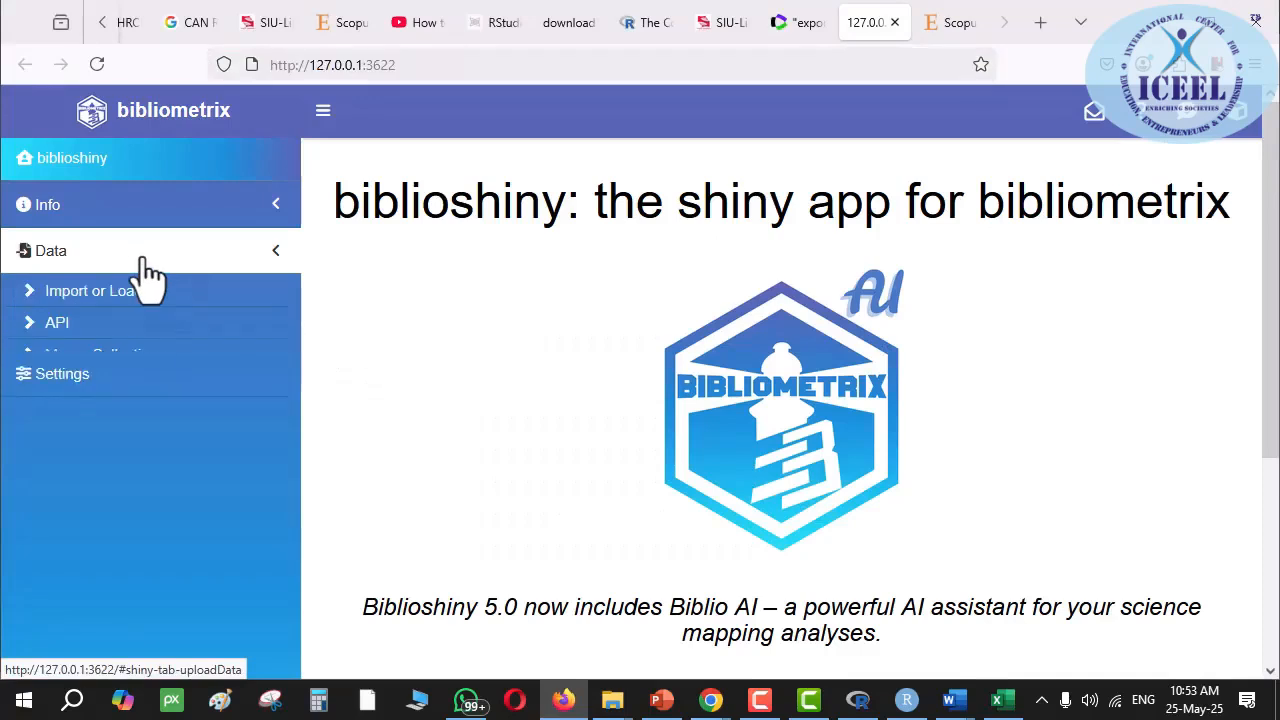
{"action": "left_click", "coordinate": [120, 300]}
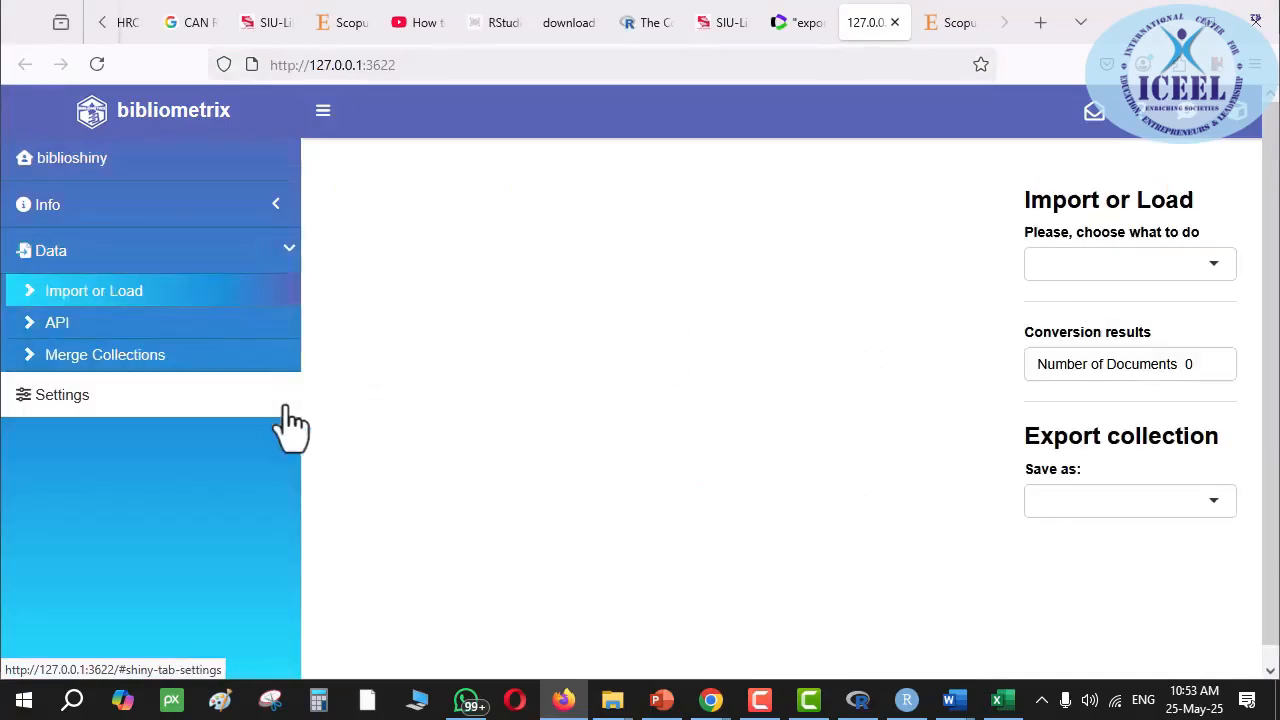
{"action": "left_click", "coordinate": [1210, 280]}
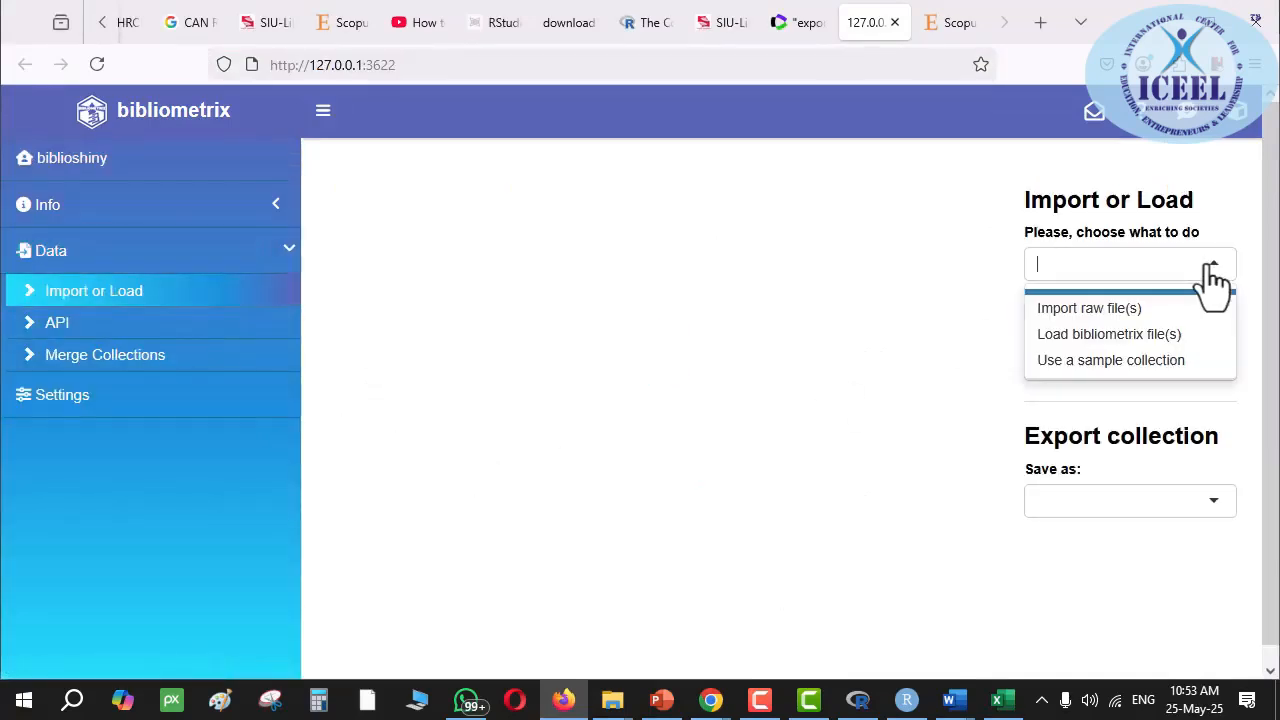
{"action": "left_click", "coordinate": [1090, 310]}
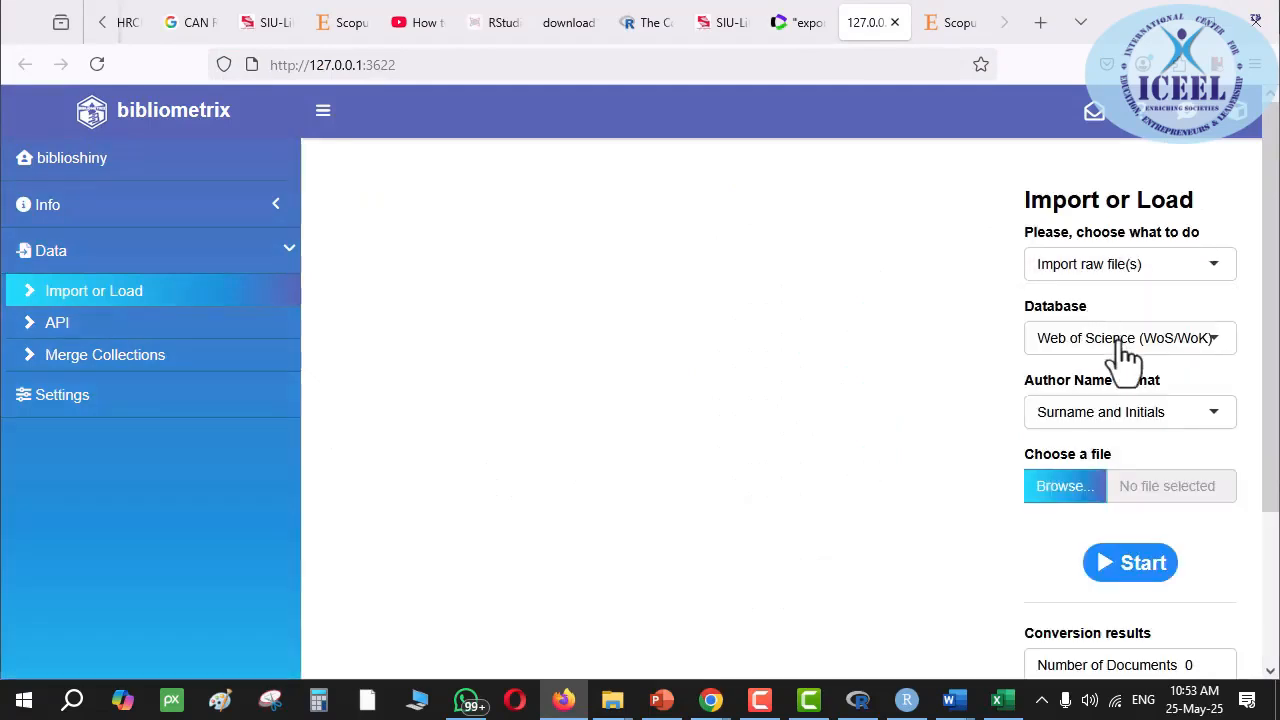
- Look through the supported databases and set the import database to Scopus
{"action": "left_click", "coordinate": [1123, 340]}
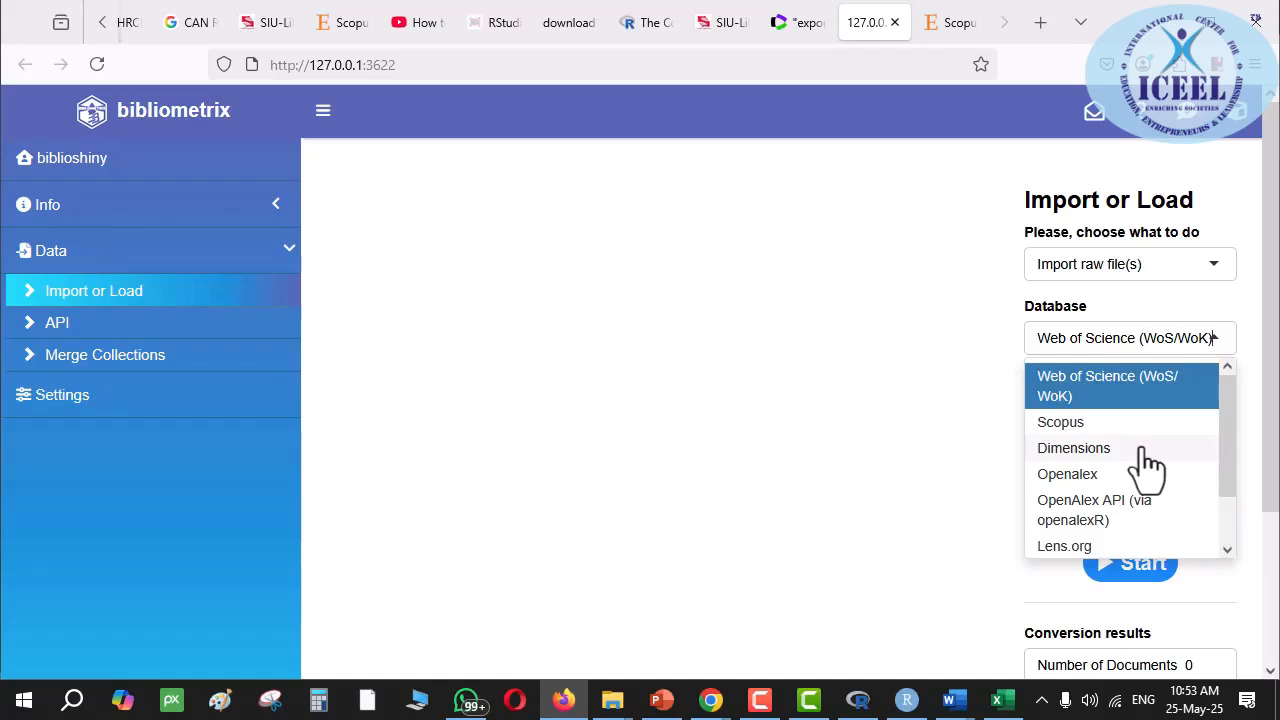
{"action": "scroll", "coordinate": [1150, 465], "scroll_direction": "down", "scroll_amount": 1}
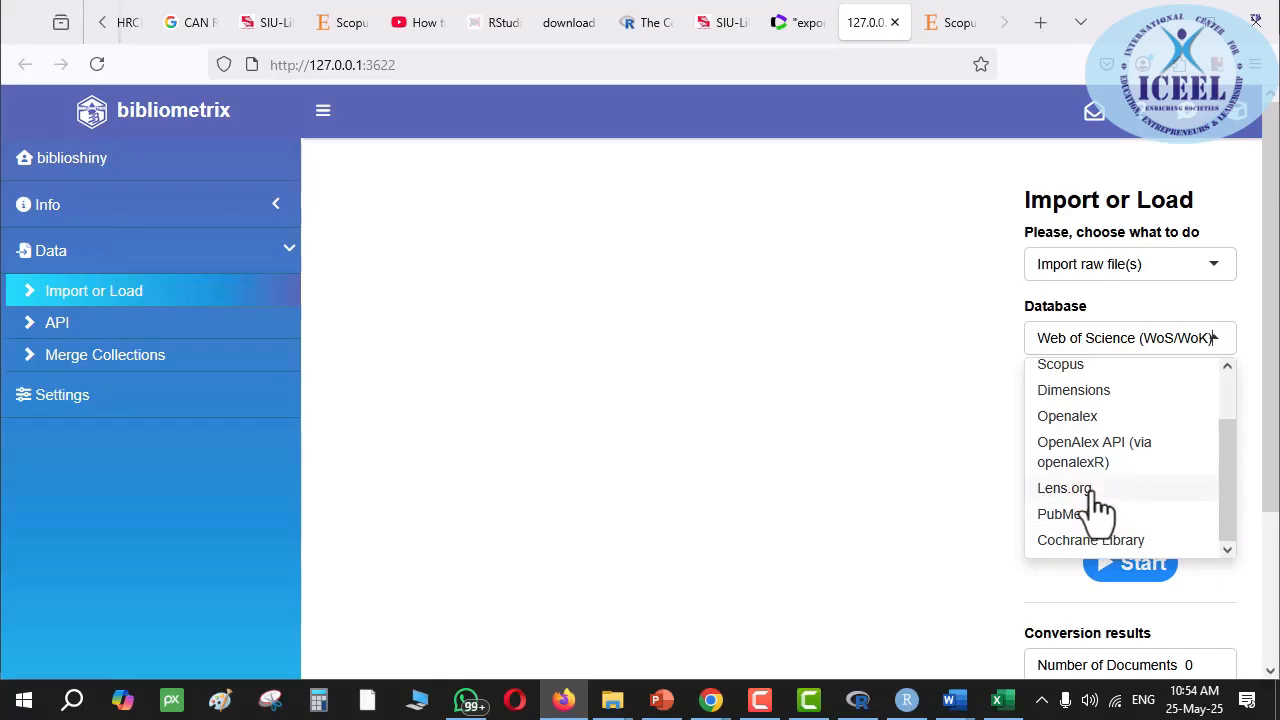
{"action": "scroll", "coordinate": [1098, 500], "scroll_direction": "up", "scroll_amount": 2}
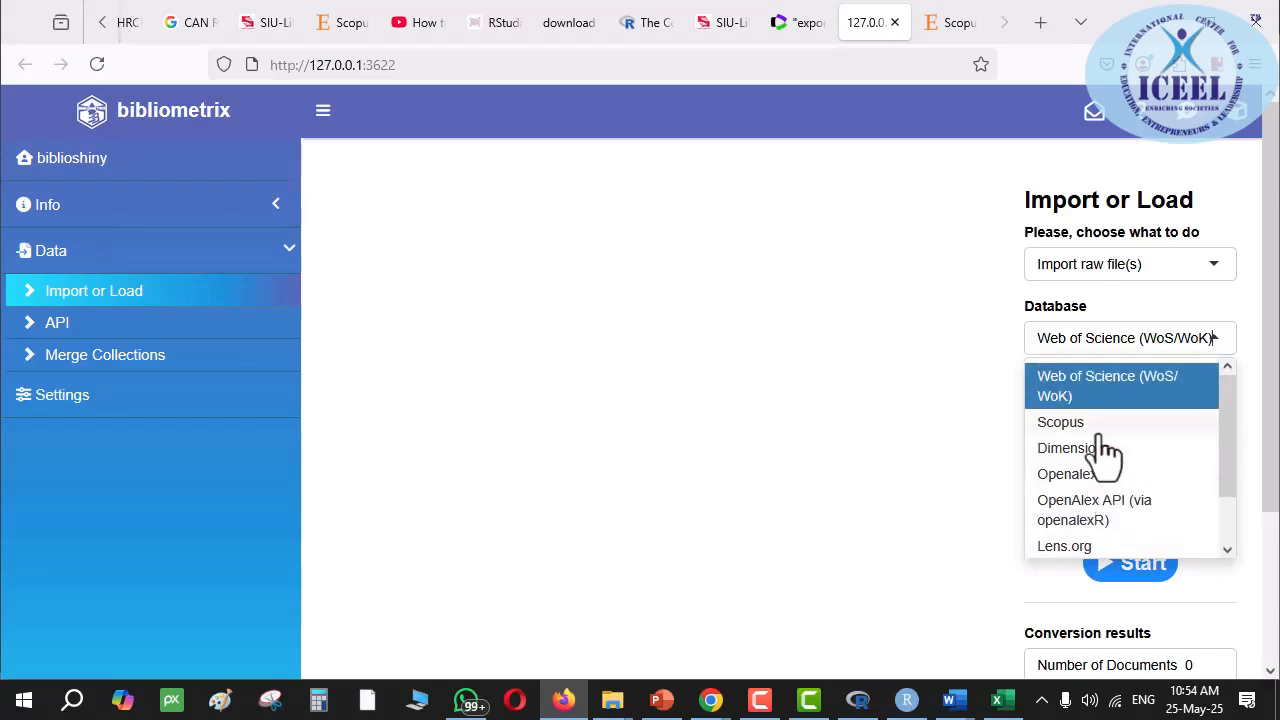
{"action": "left_click", "coordinate": [973, 434]}
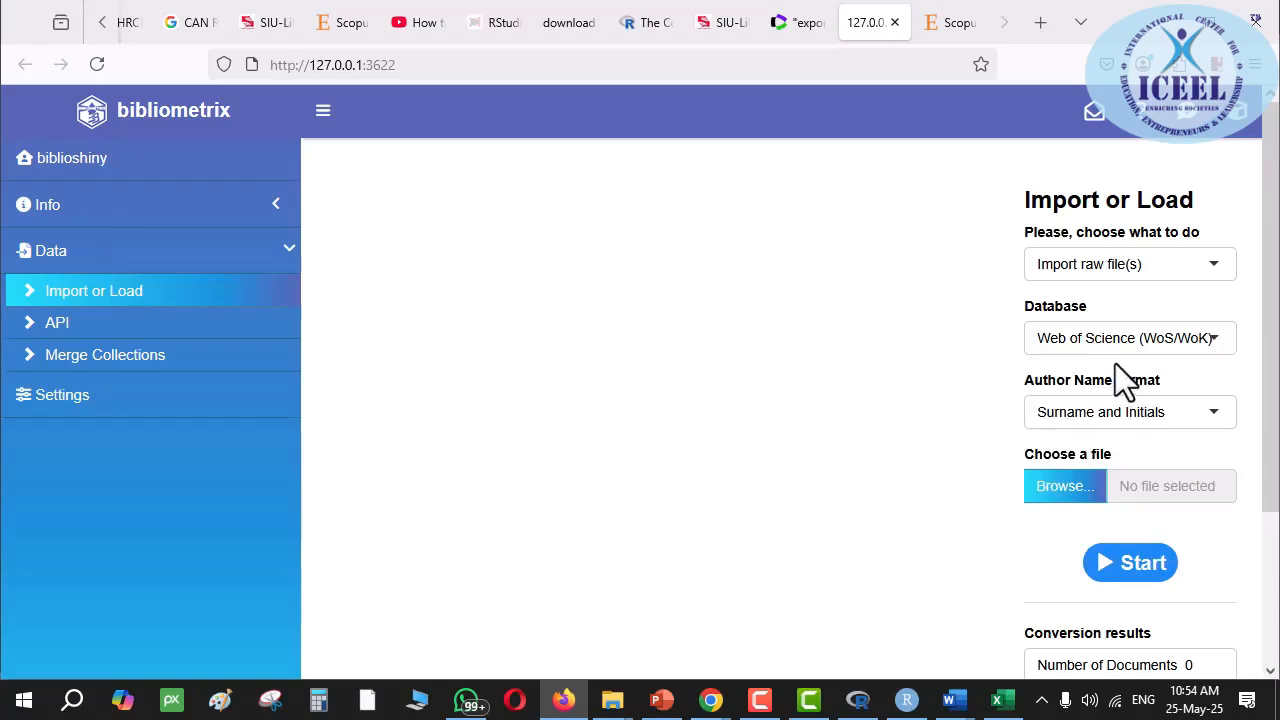
{"action": "left_click", "coordinate": [1147, 338]}
{"action": "left_click", "coordinate": [1058, 426]}
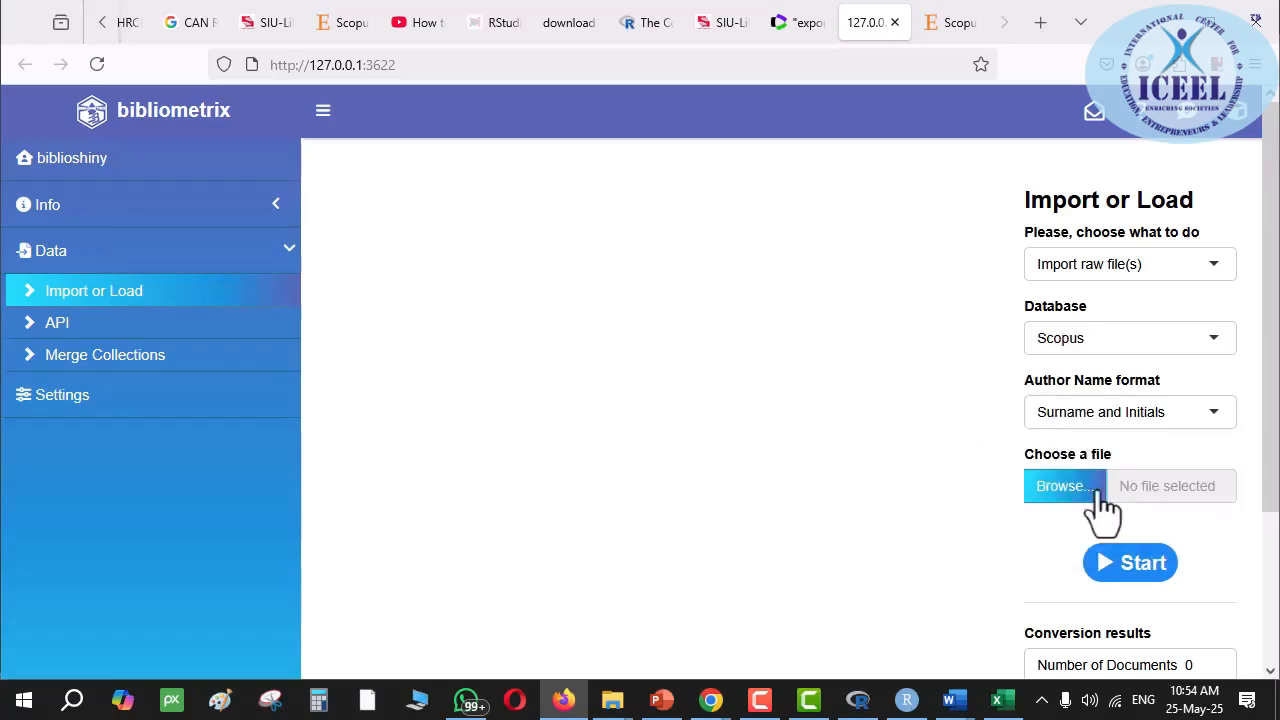
- Switch to File Explorer and copy the path of the "0. Exported DB" folder
{"action": "key", "text": "alt+Tab"}
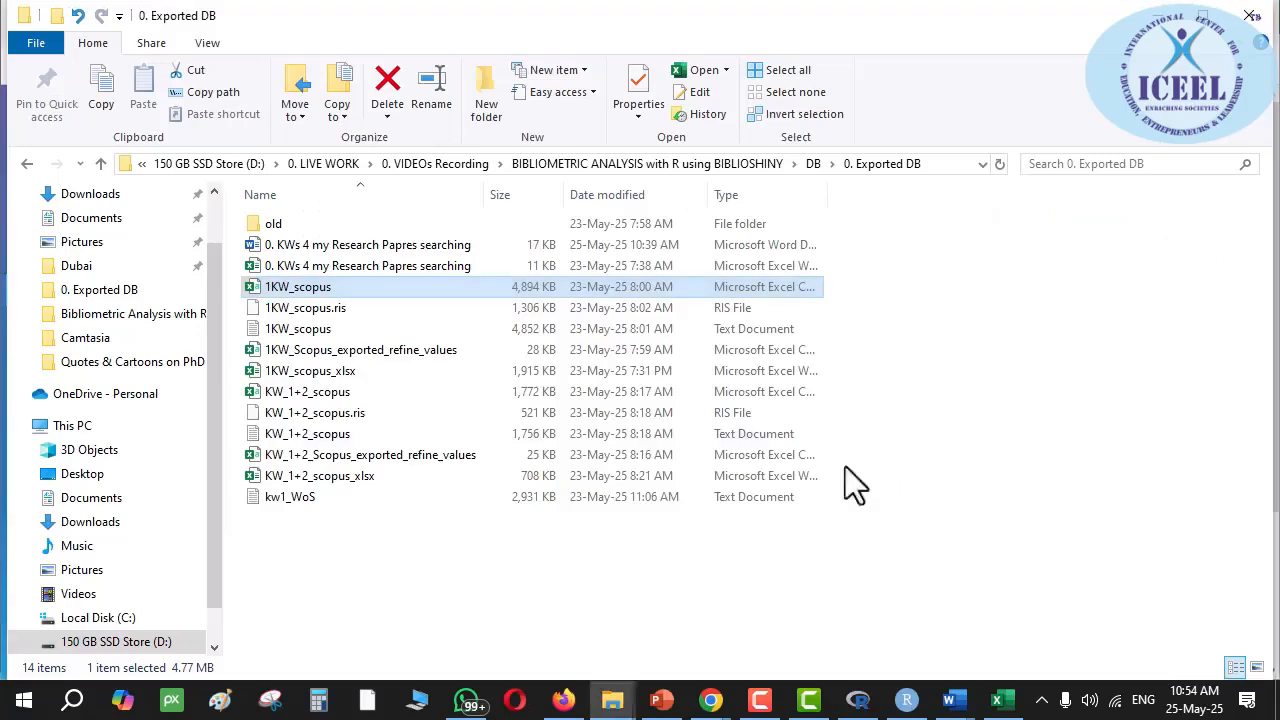
{"action": "left_click", "coordinate": [954, 164]}
{"action": "key", "text": "ctrl+c"}
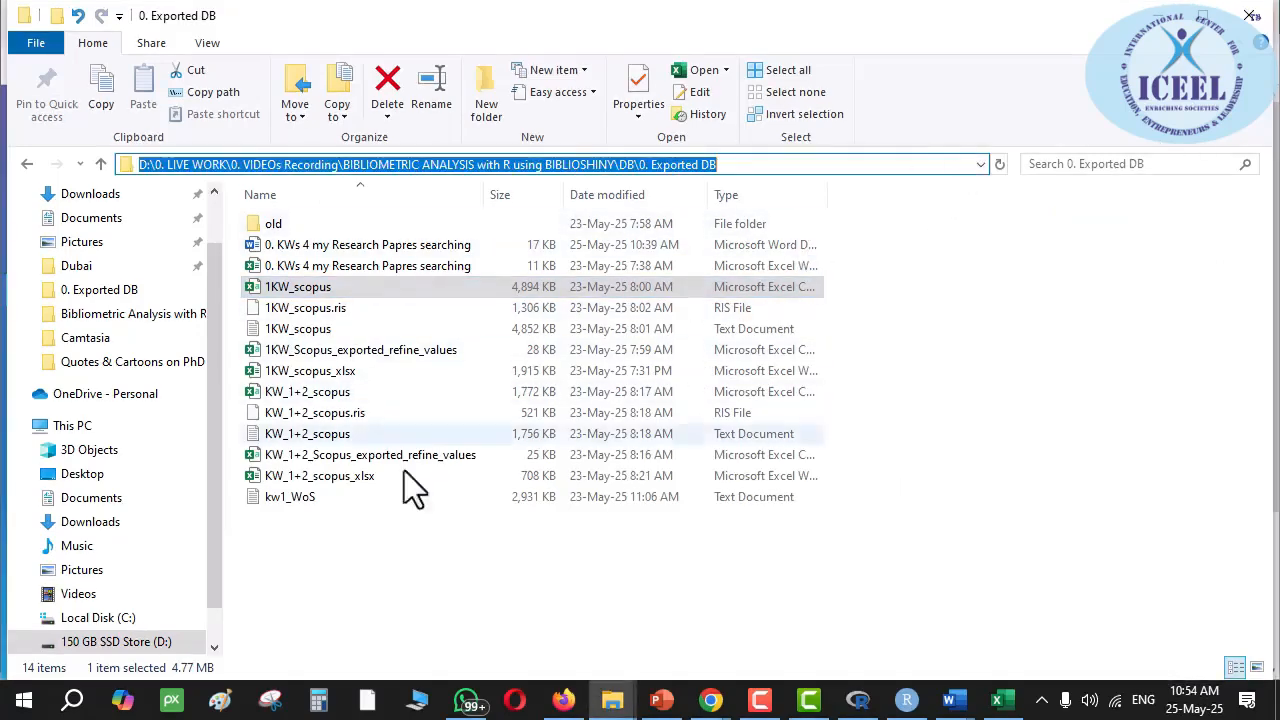
{"action": "left_click", "coordinate": [256, 630]}
- Examine the KW_1+2_Scopus_exported_refine_values and KW_1+2_scopus_xlsx files in the exported database folder
{"action": "left_click", "coordinate": [262, 463]}
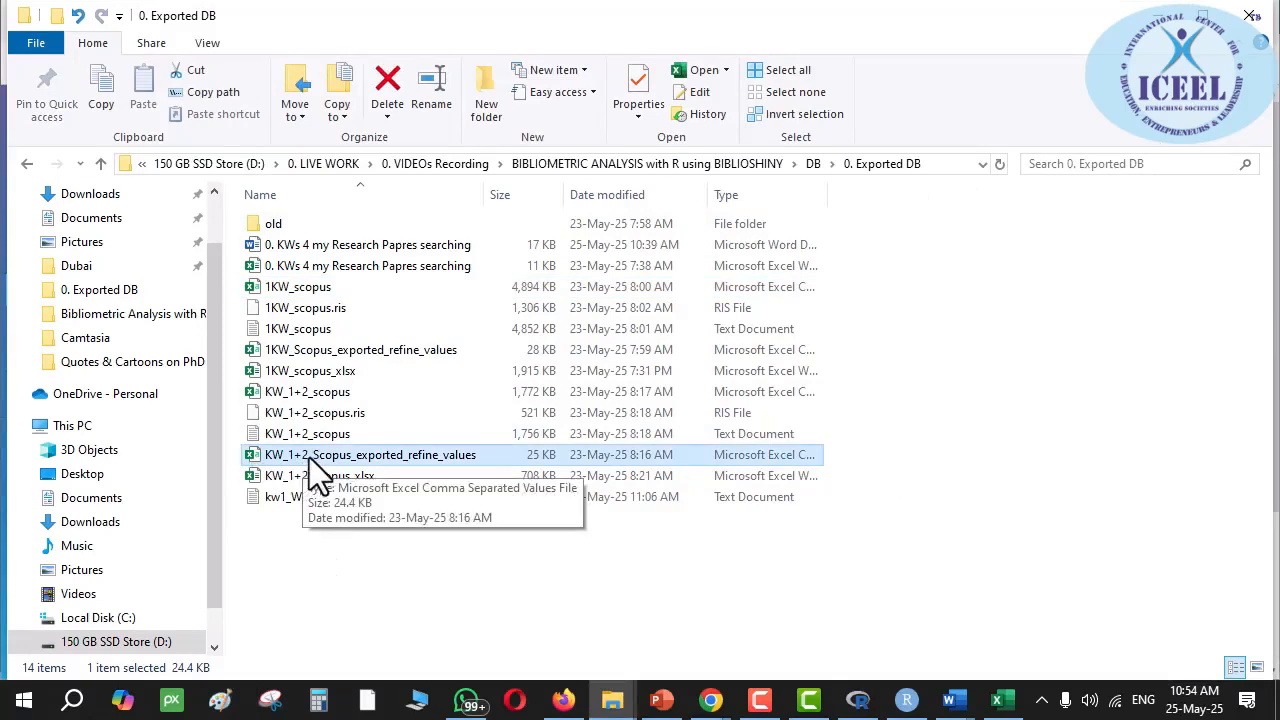
{"action": "left_click", "coordinate": [309, 457]}
{"action": "left_click", "coordinate": [309, 457]}
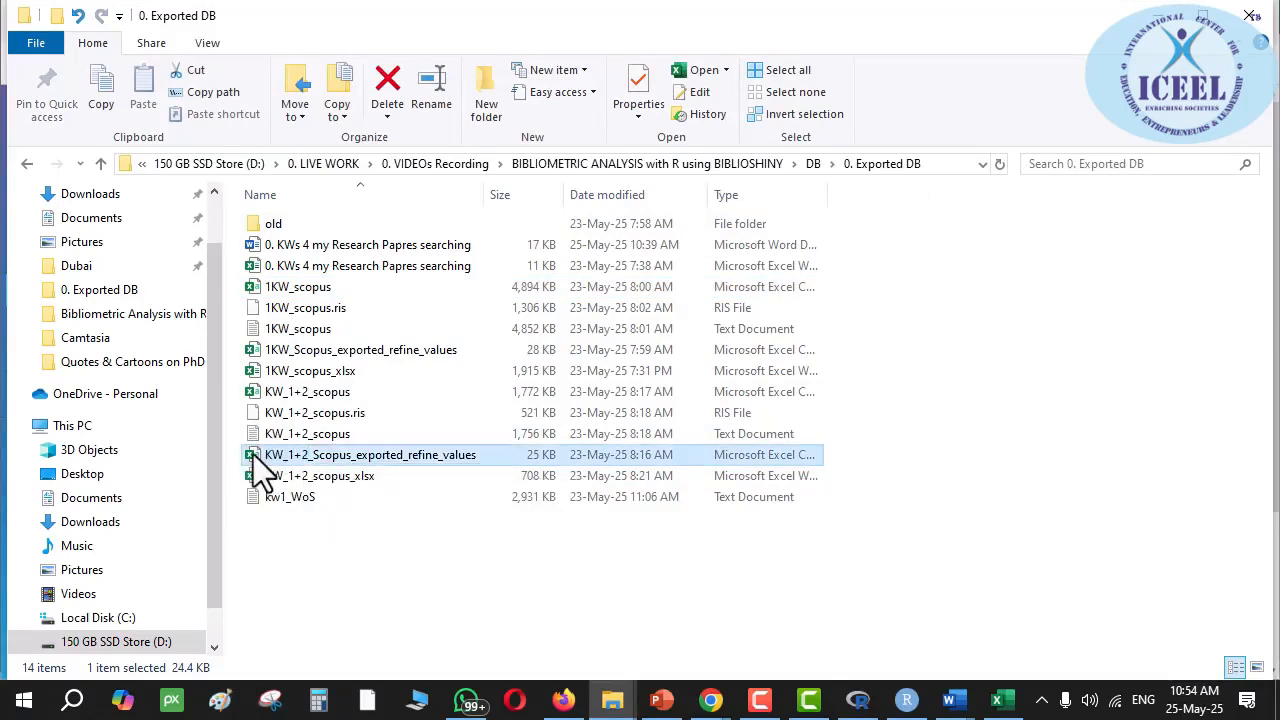
{"action": "left_click", "coordinate": [255, 458]}
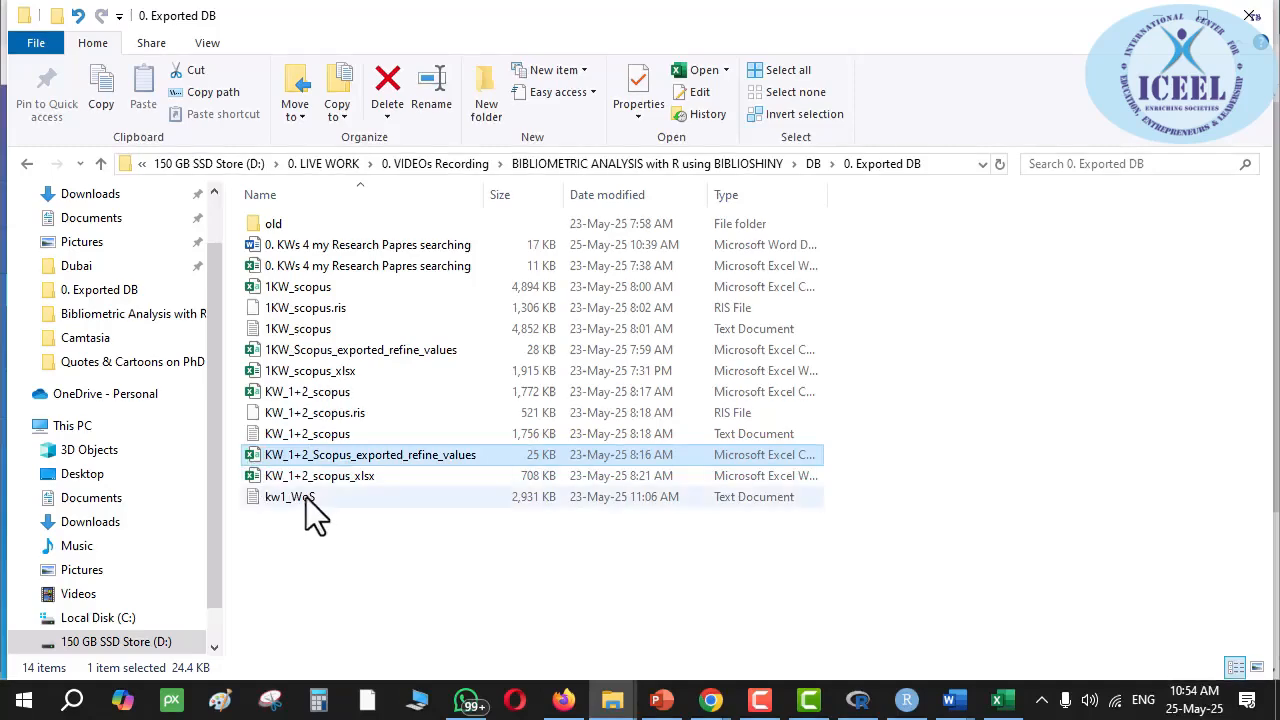
{"action": "left_click", "coordinate": [297, 478]}
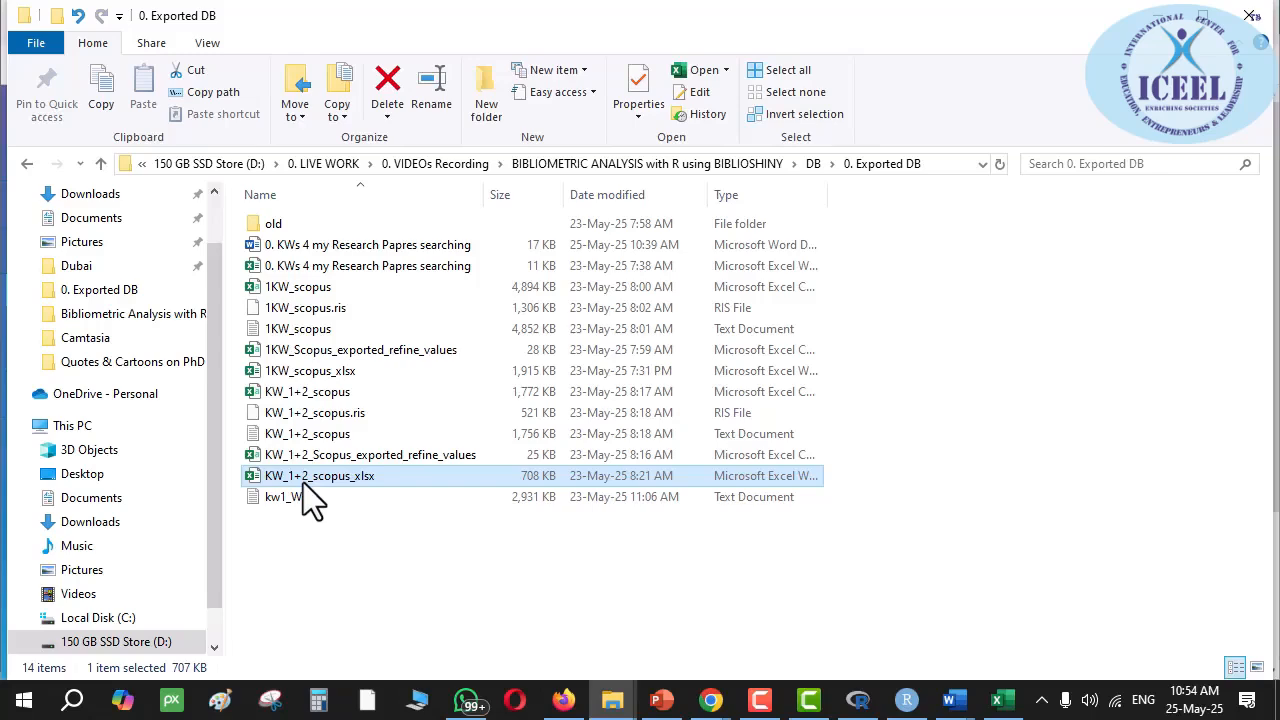
- Switch to biblioshiny in Firefox and browse for the import file in the copied "0. Exported DB" folder path
{"action": "key", "text": "alt+Tab"}
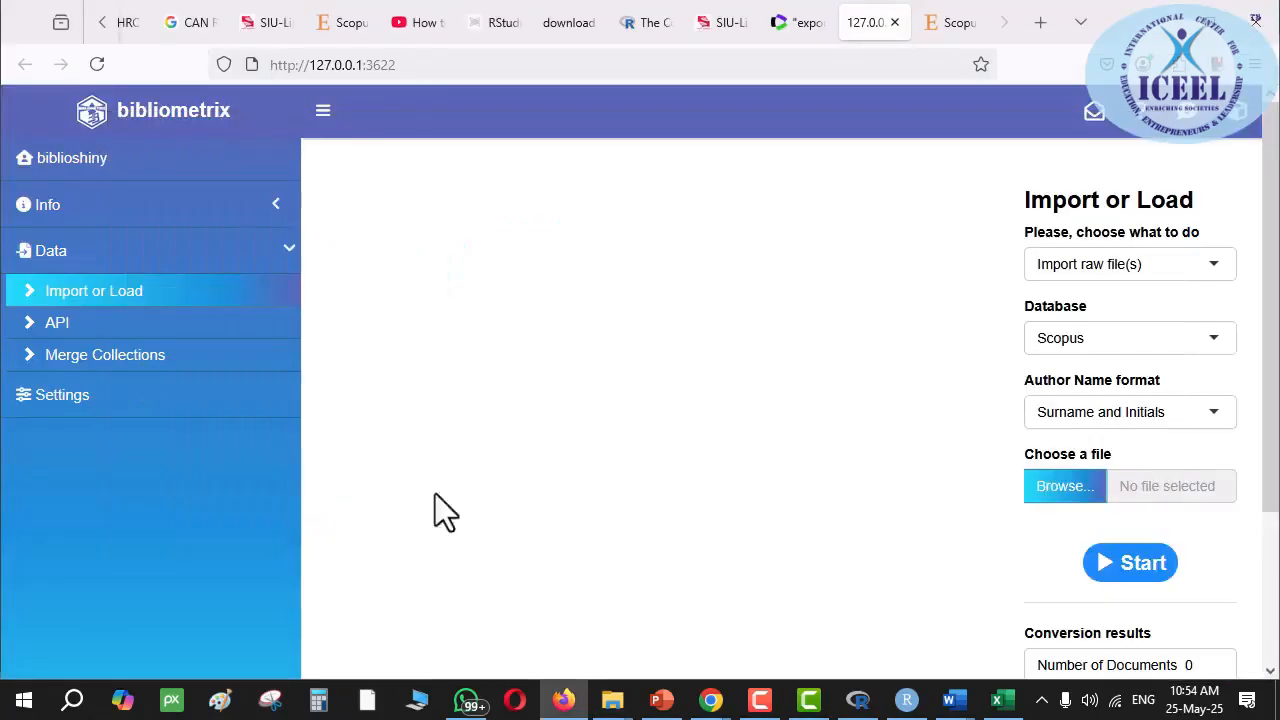
{"action": "left_click", "coordinate": [1066, 490]}
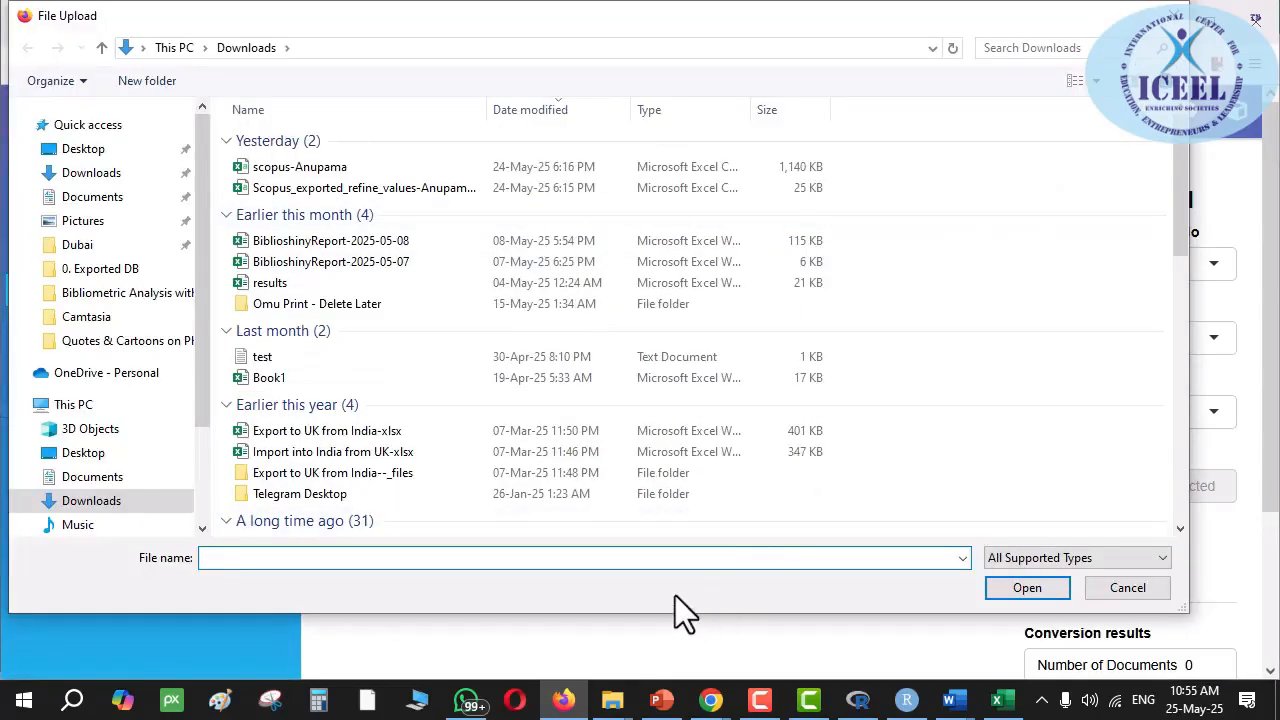
{"action": "key", "text": "ctrl+v"}
{"action": "key", "text": "Return"}
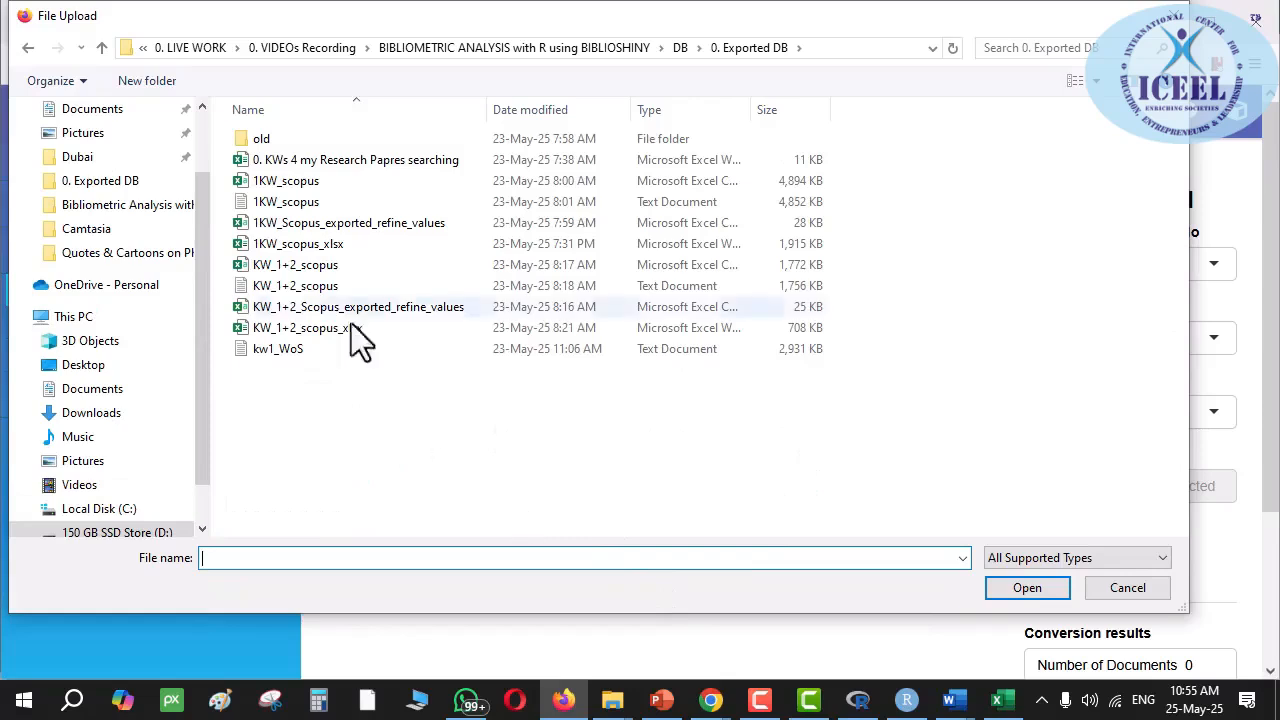
- Try to import the 1KW_scopus_xlsx Excel worksheet as the Scopus raw file
{"action": "left_click", "coordinate": [252, 248]}
{"action": "left_click", "coordinate": [298, 225]}
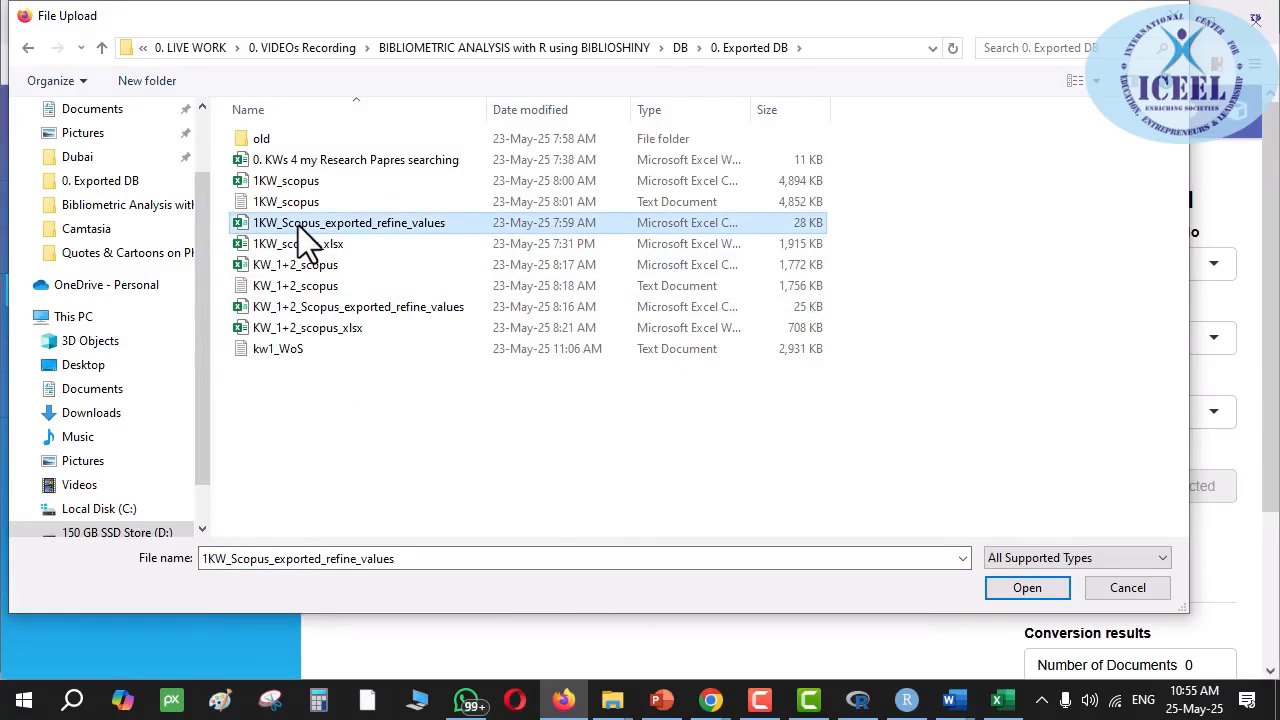
{"action": "left_click", "coordinate": [243, 262]}
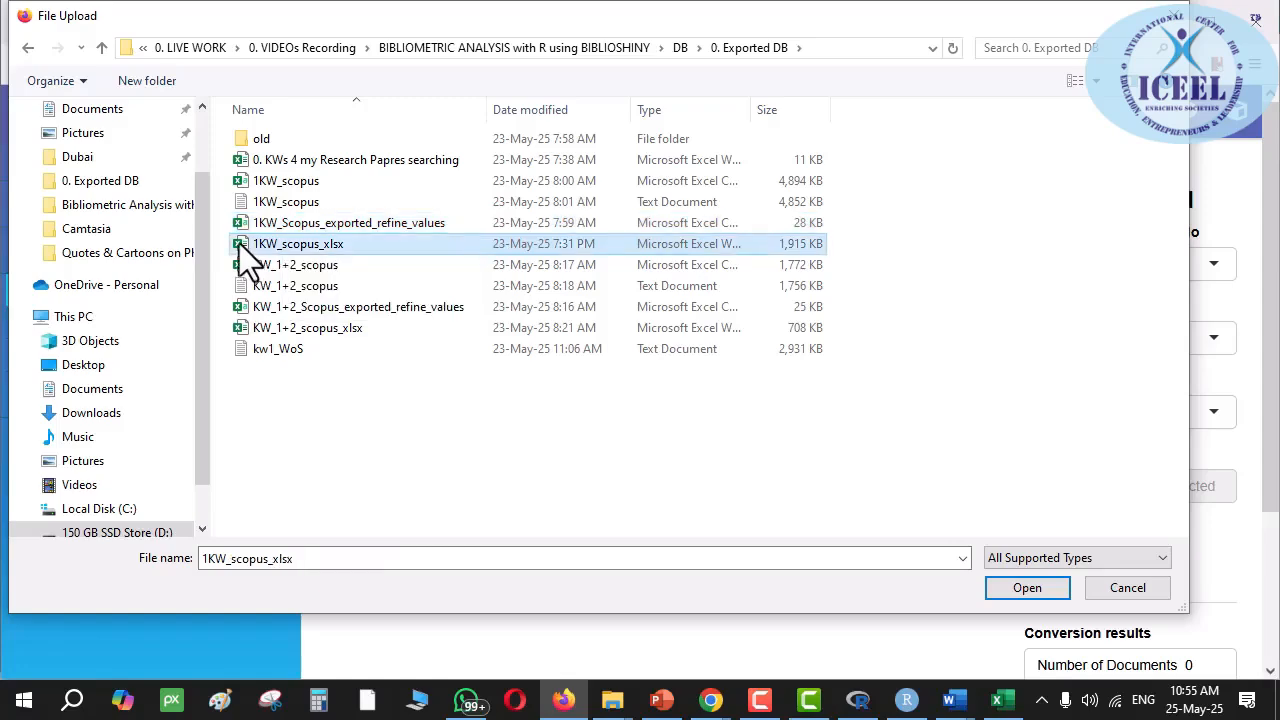
{"action": "double_click", "coordinate": [239, 243]}
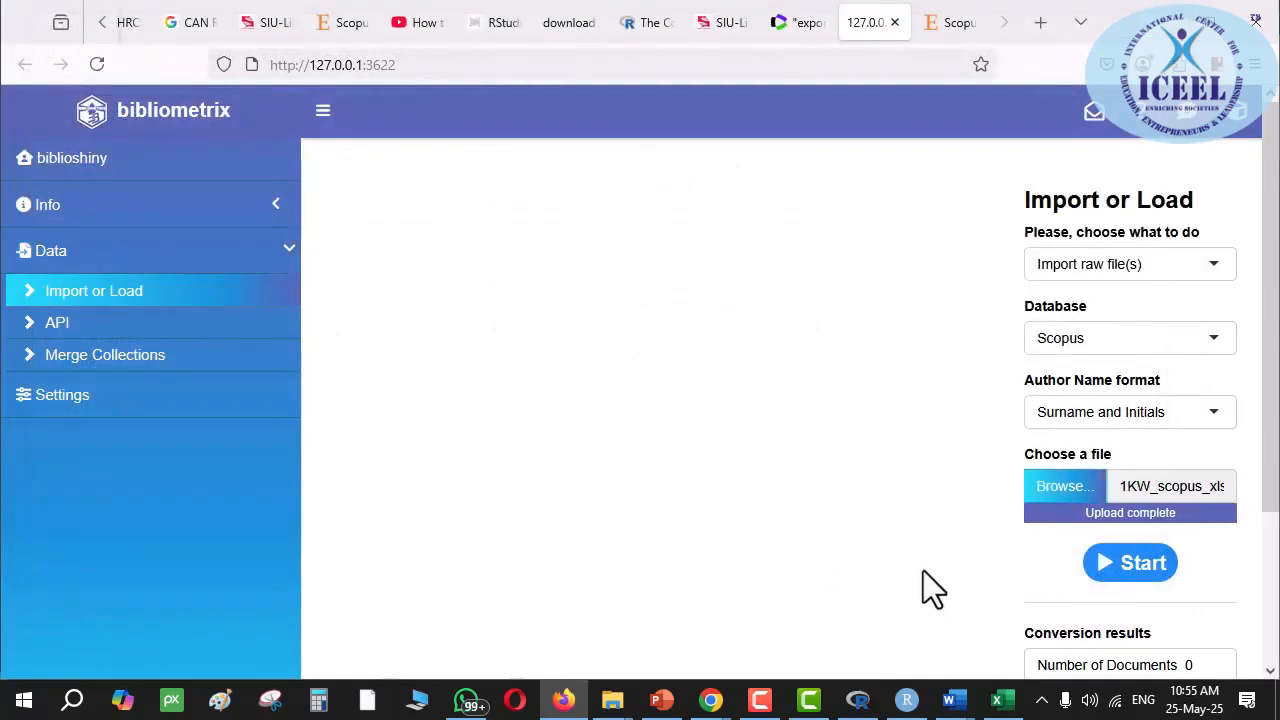
{"action": "left_click", "coordinate": [1135, 575]}
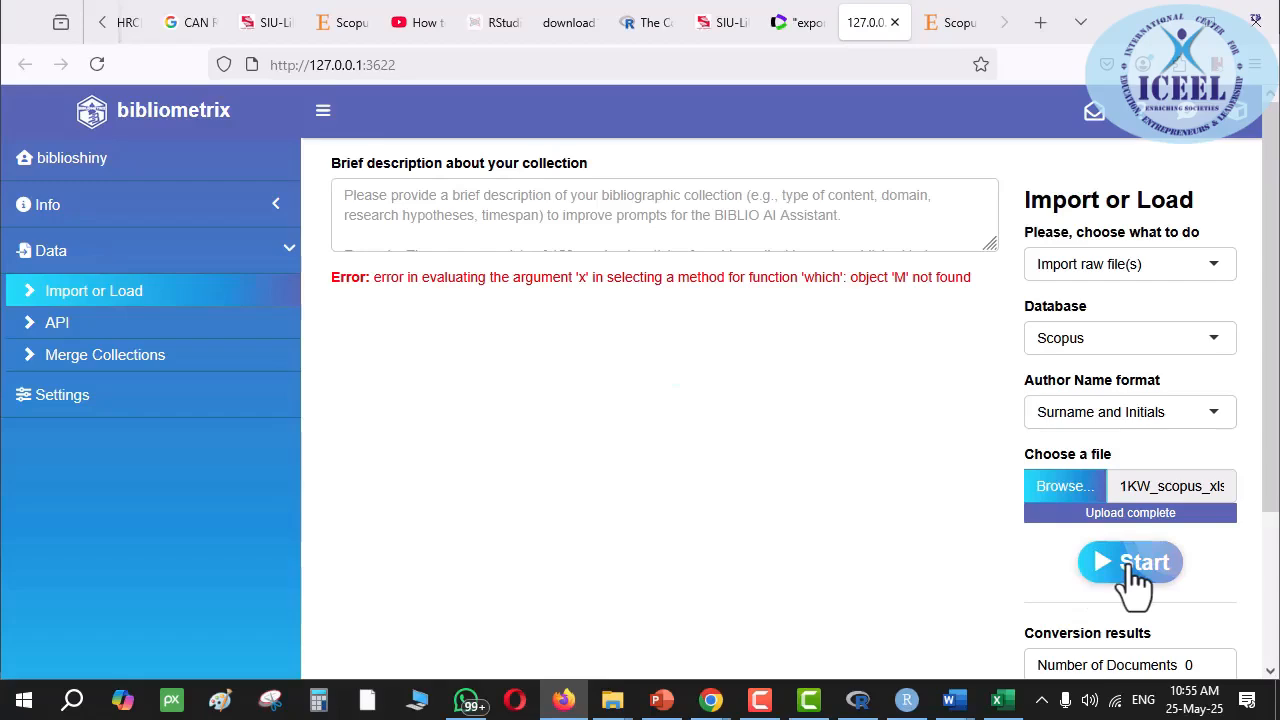
- Replace the import file with the 1KW_scopus CSV file and start the Scopus import
{"action": "left_click", "coordinate": [1066, 490]}
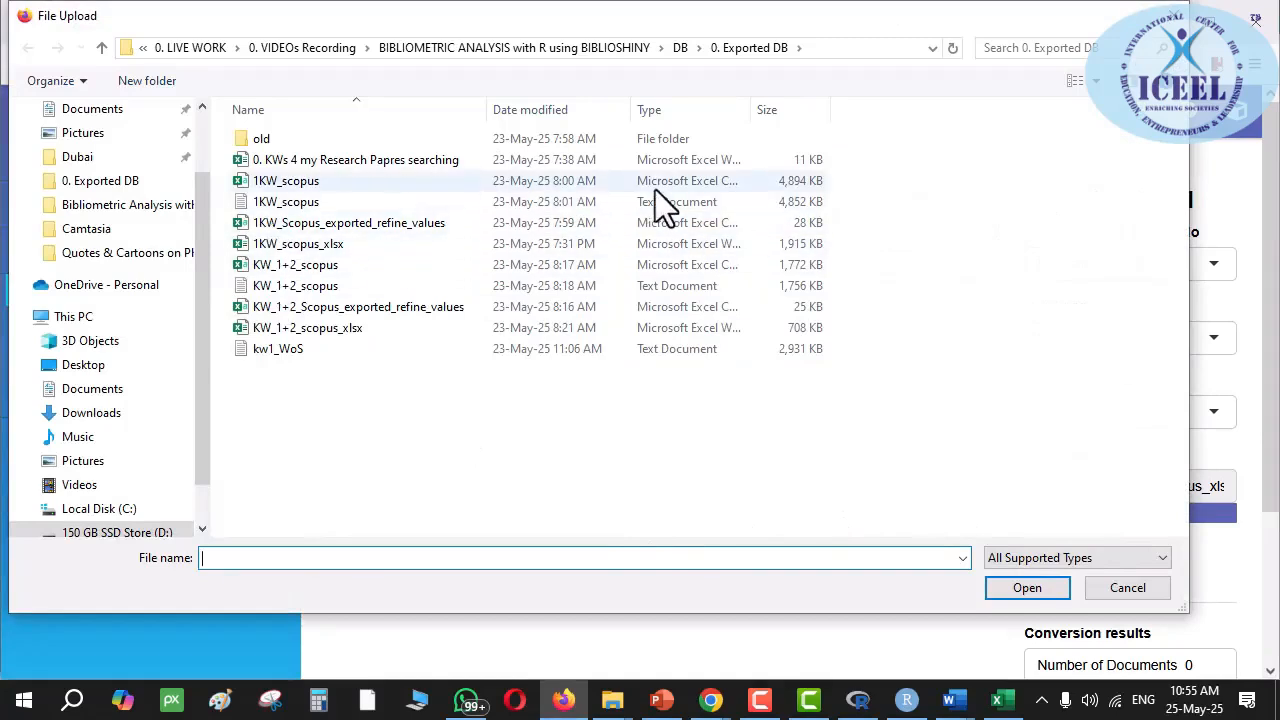
{"action": "left_click_drag", "start_coordinate": [656, 111], "coordinate": [576, 112]}
{"action": "left_click", "coordinate": [244, 181]}
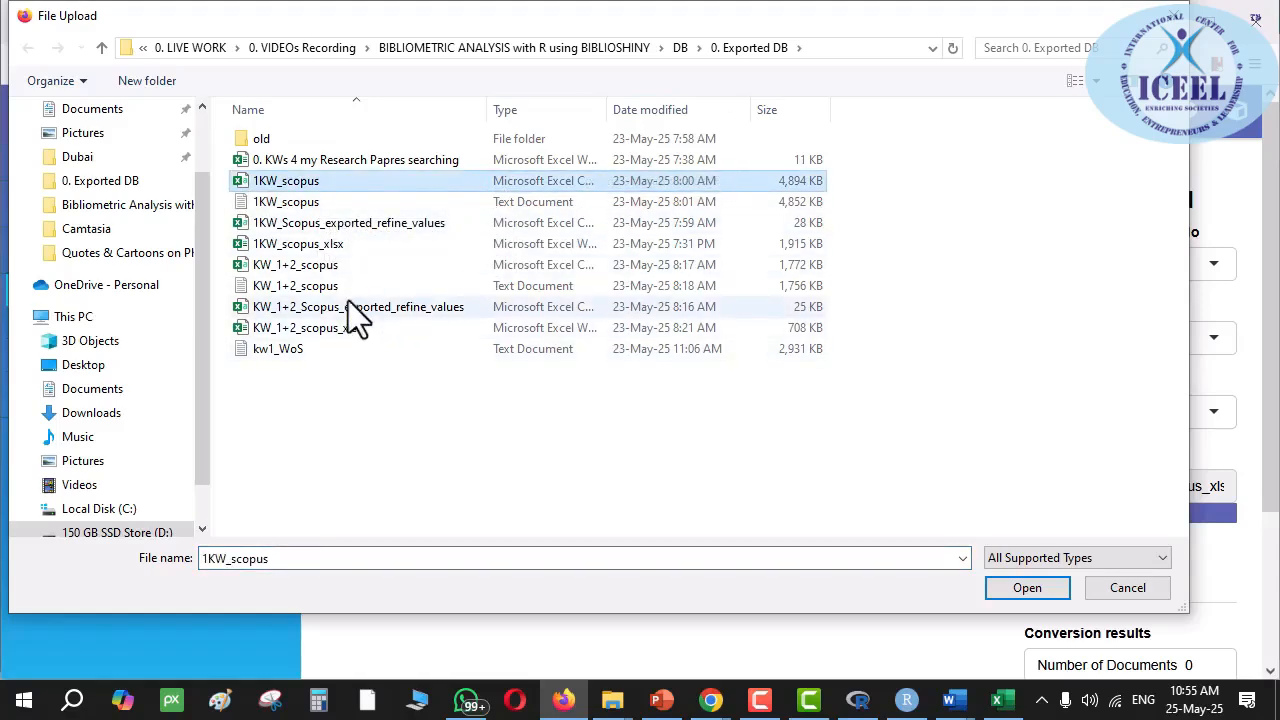
{"action": "left_click", "coordinate": [264, 246]}
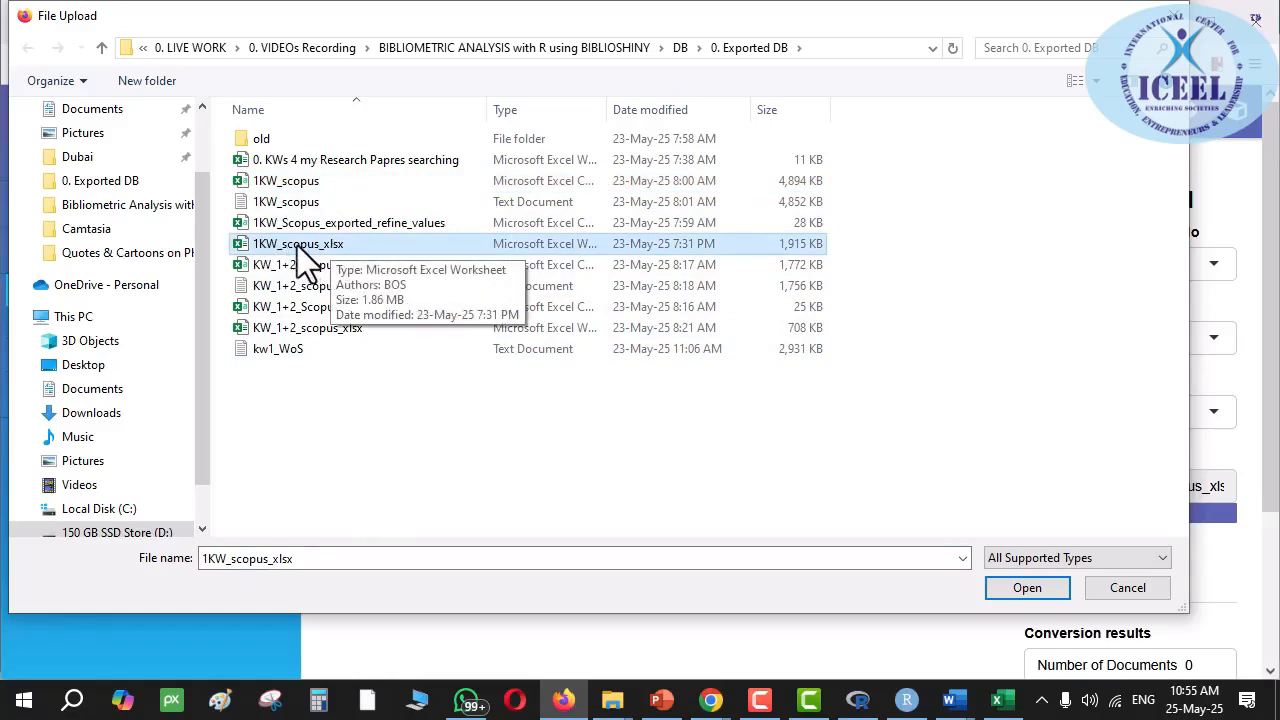
{"action": "left_click", "coordinate": [258, 190]}
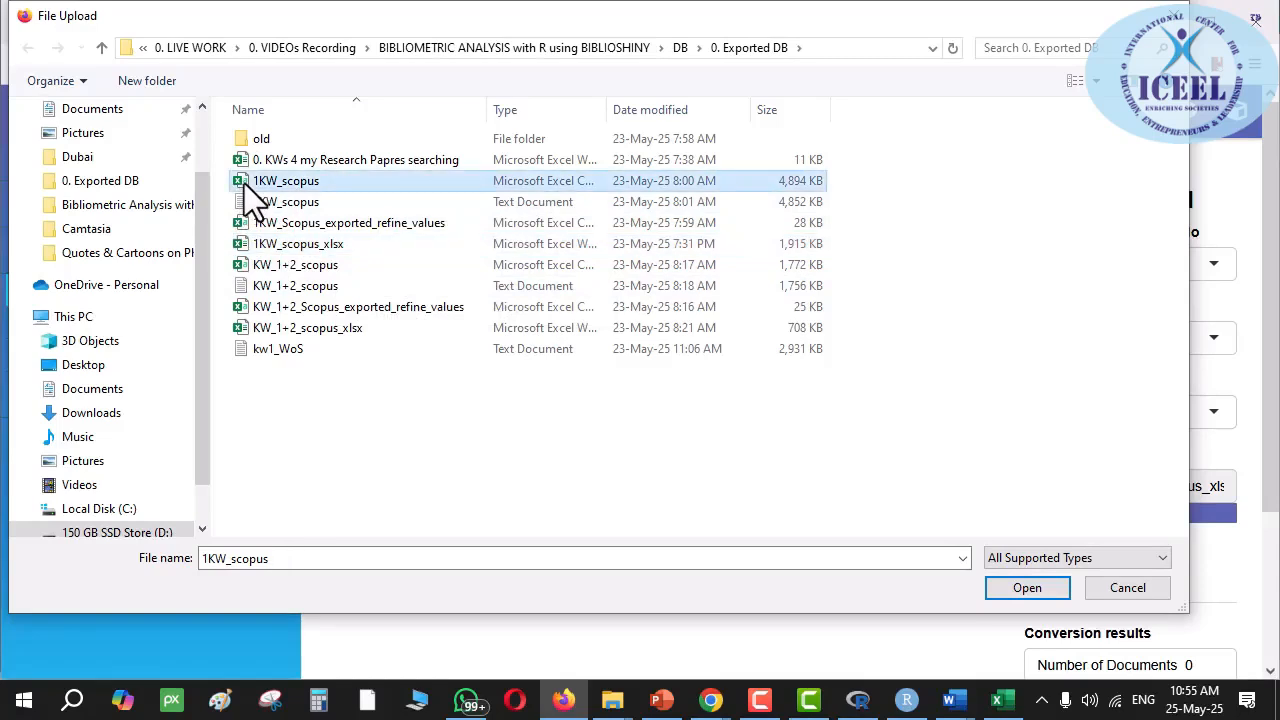
{"action": "double_click", "coordinate": [252, 184]}
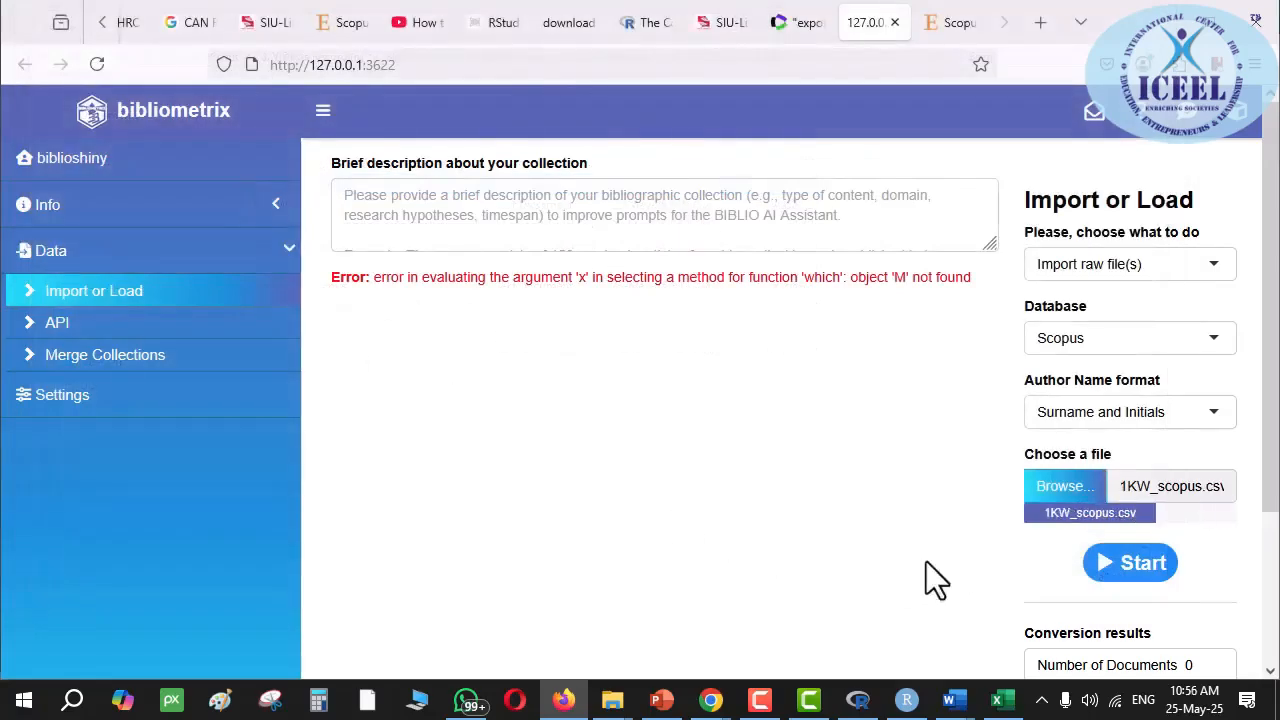
{"action": "left_click", "coordinate": [1134, 568]}
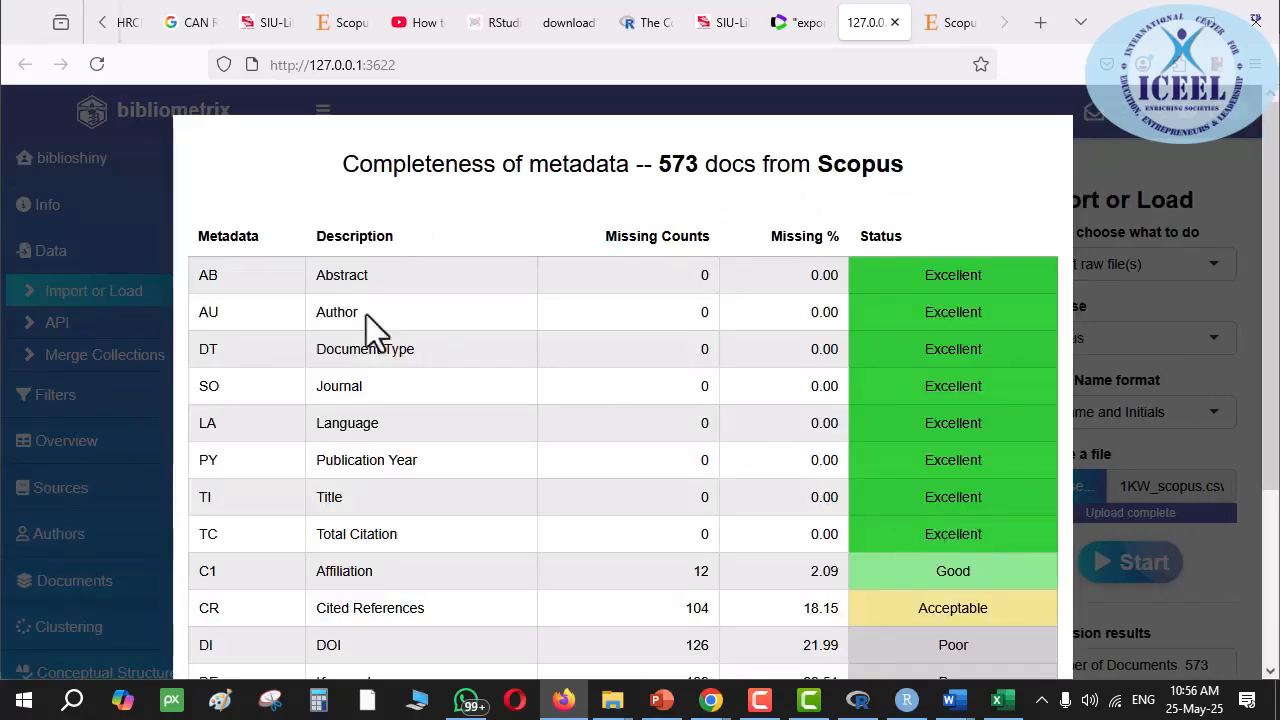
- Examine the missing counts, missing percentages and status ratings in the metadata completeness table
{"action": "scroll", "coordinate": [677, 428], "scroll_direction": "down", "scroll_amount": 3}
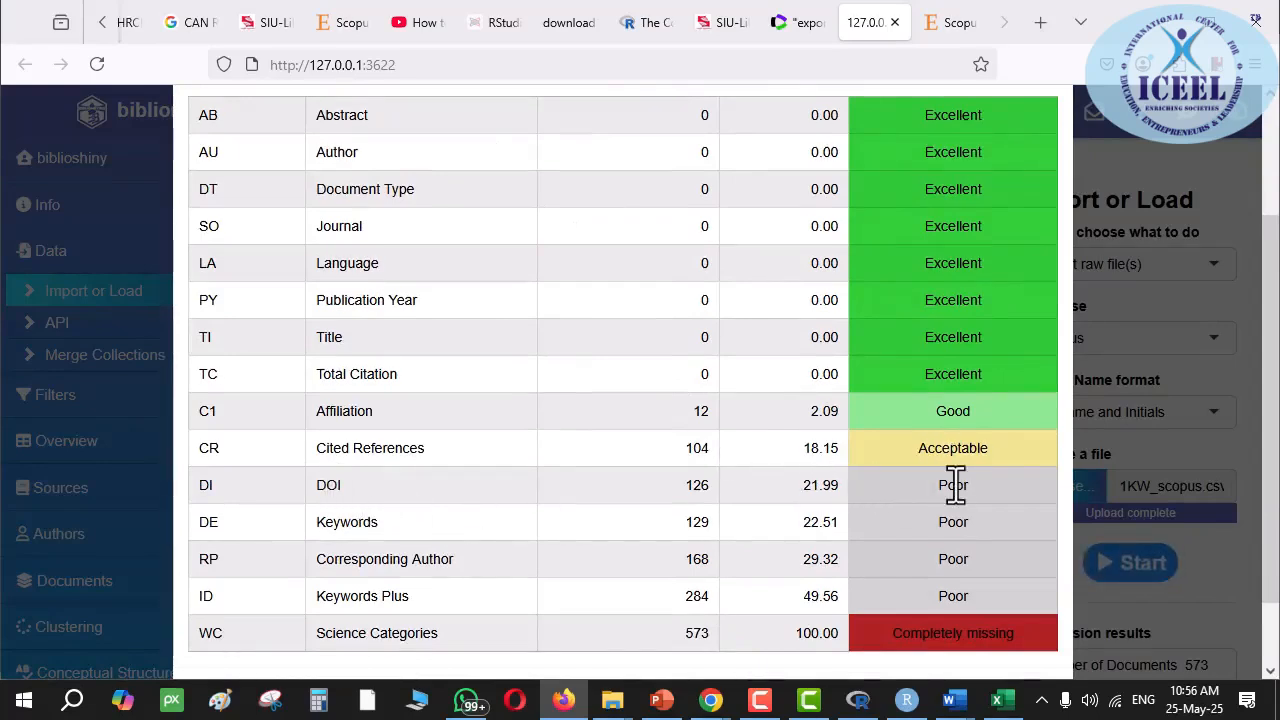
{"action": "scroll", "coordinate": [760, 505], "scroll_direction": "up", "scroll_amount": 3}
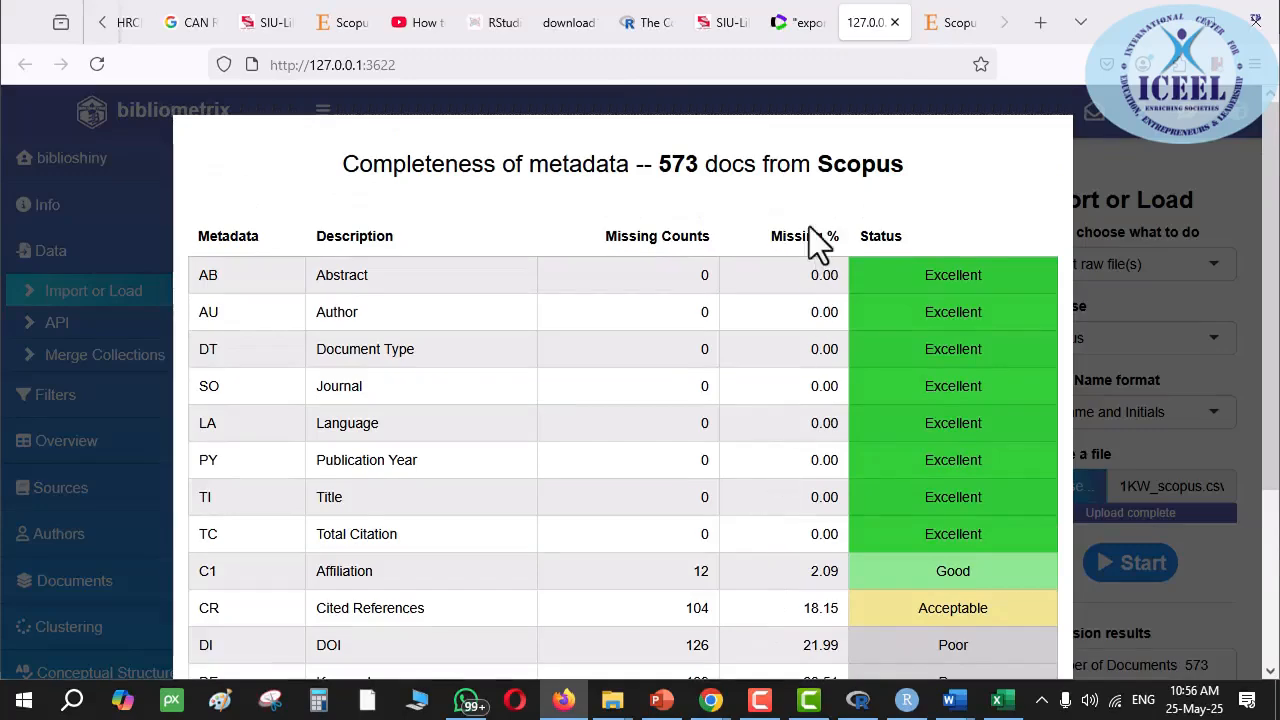
{"action": "scroll", "coordinate": [818, 533], "scroll_direction": "down", "scroll_amount": 3}
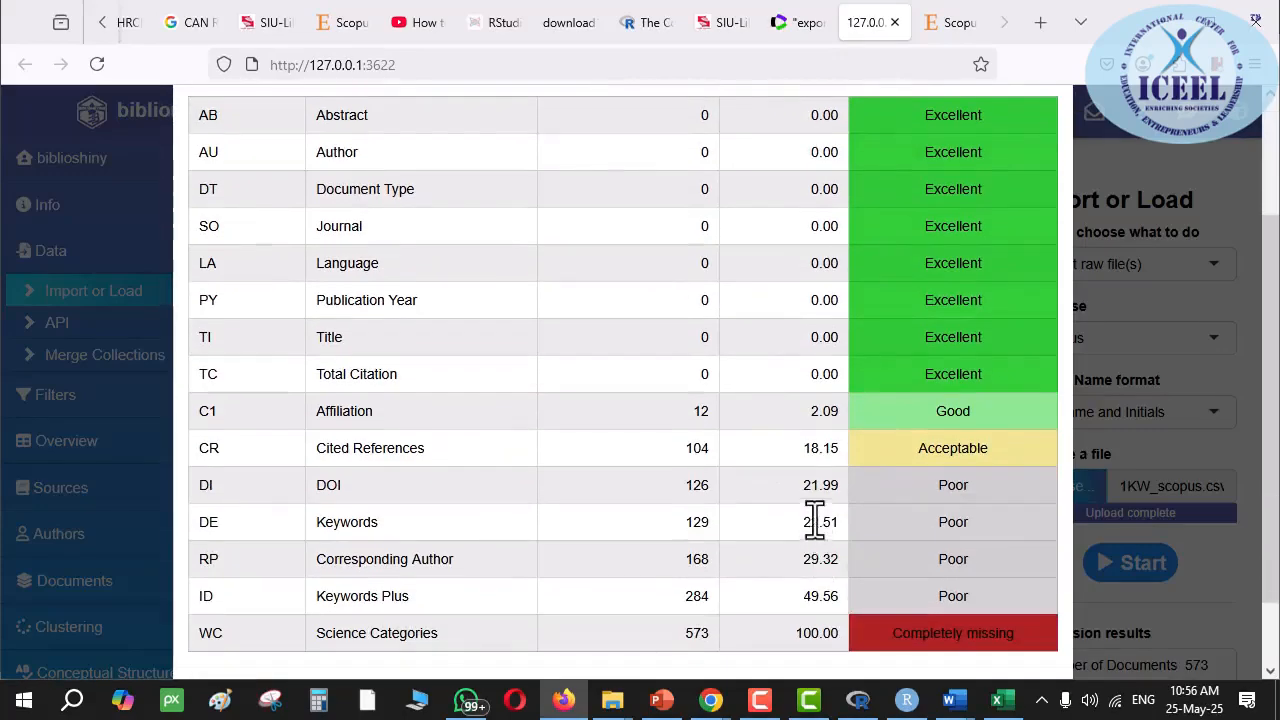
{"action": "double_click", "coordinate": [811, 485]}
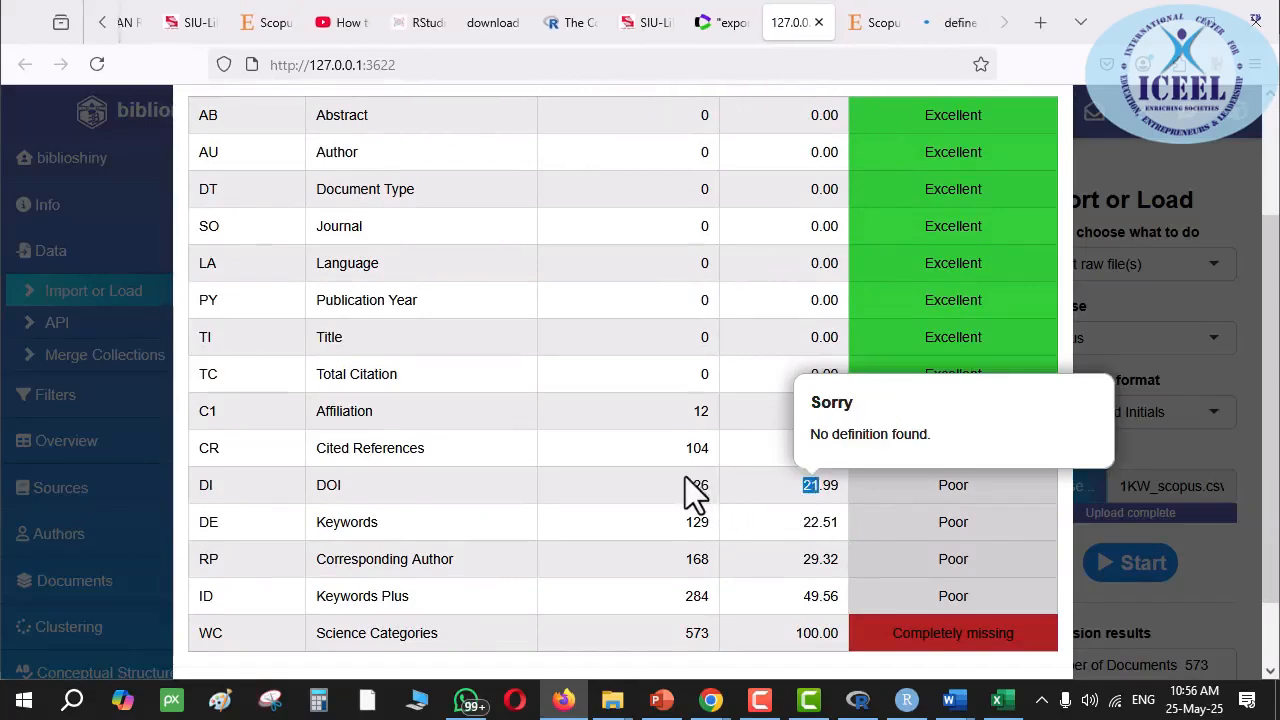
- Reorder the browser tabs so biblioshiny follows the Scopus results tab, and dismiss the dictionary pop-ups over the metadata table
{"action": "left_click", "coordinate": [950, 24]}
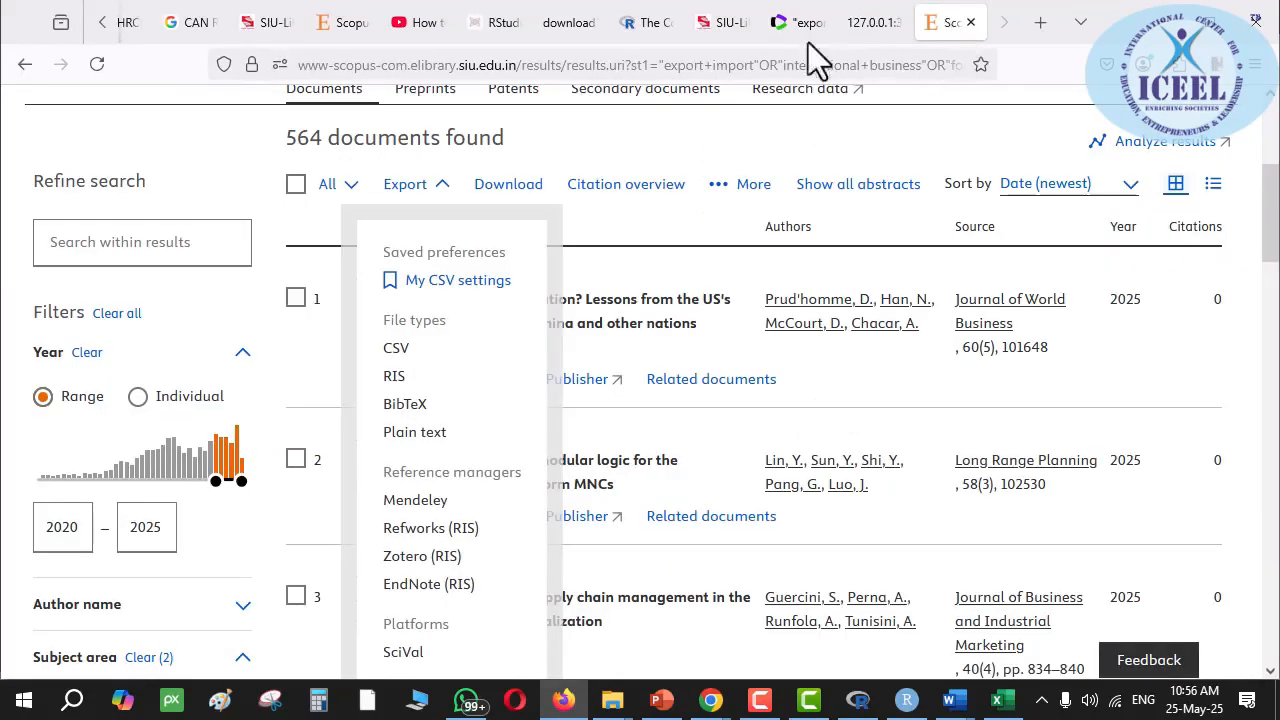
{"action": "left_click", "coordinate": [866, 28]}
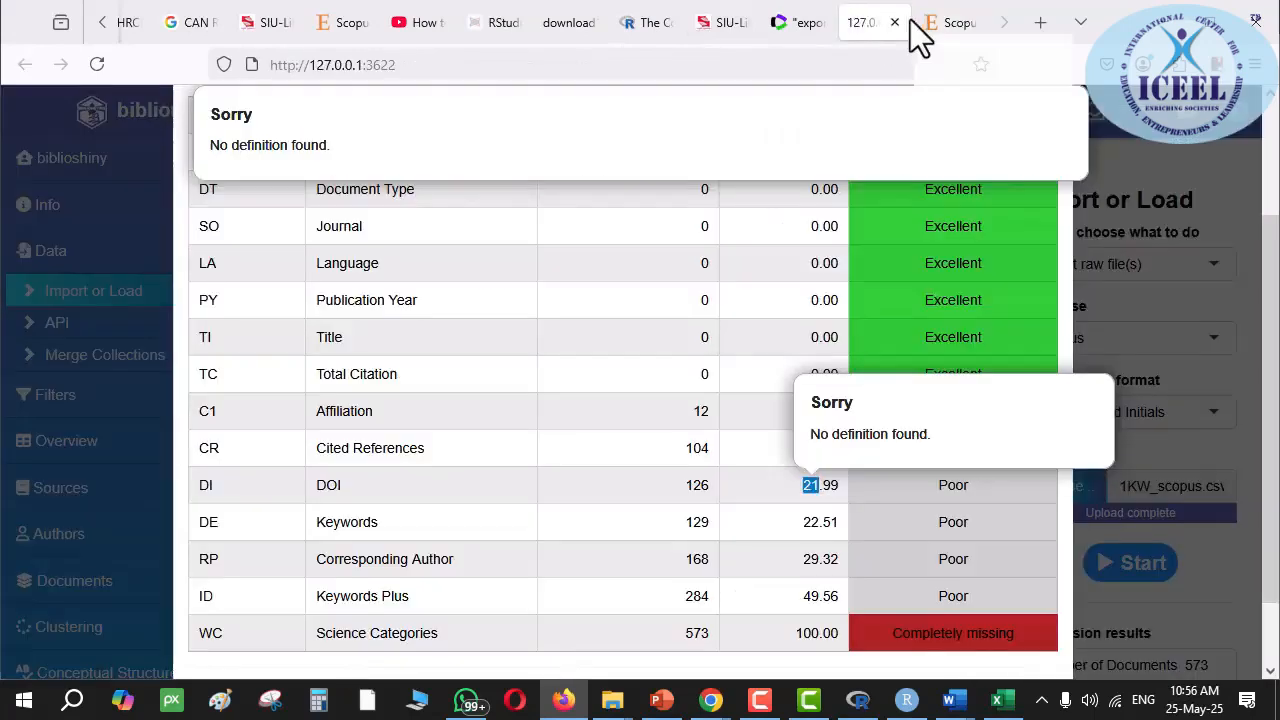
{"action": "left_click_drag", "start_coordinate": [912, 24], "coordinate": [986, 34]}
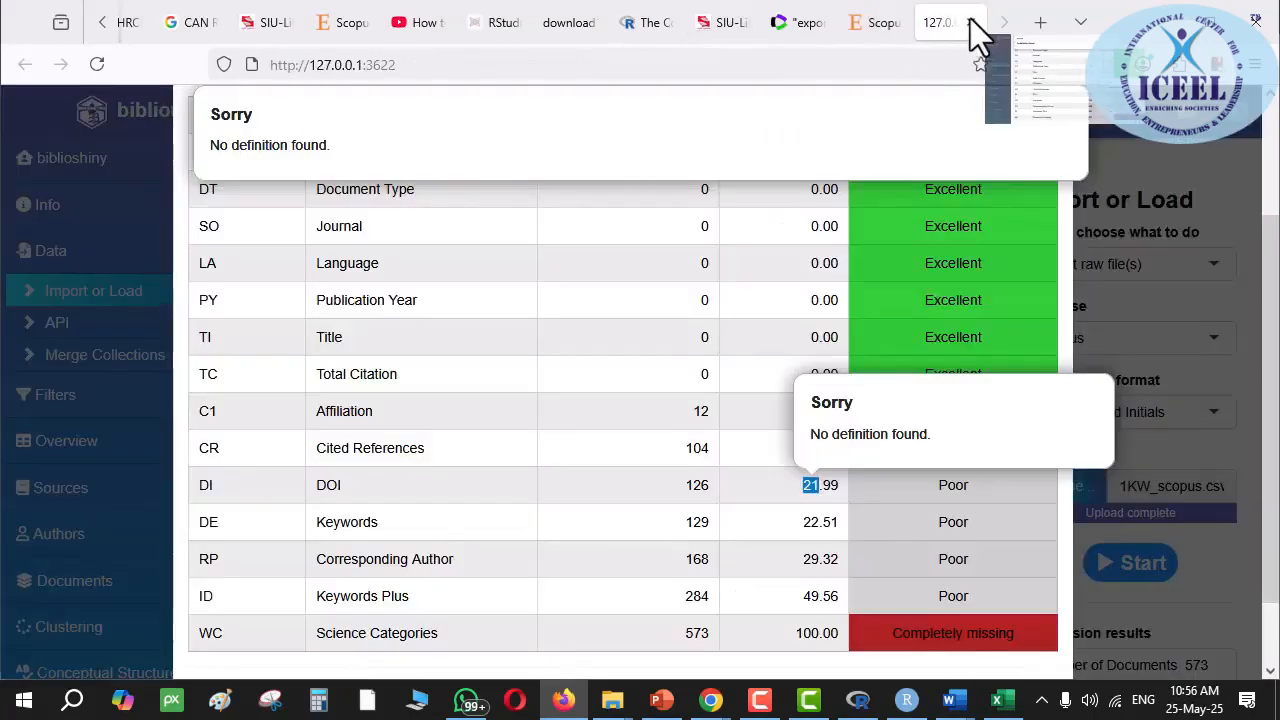
{"action": "left_click", "coordinate": [787, 361]}
- Save the metadata completeness table as an image
{"action": "scroll", "coordinate": [958, 590], "scroll_direction": "down", "scroll_amount": 2}
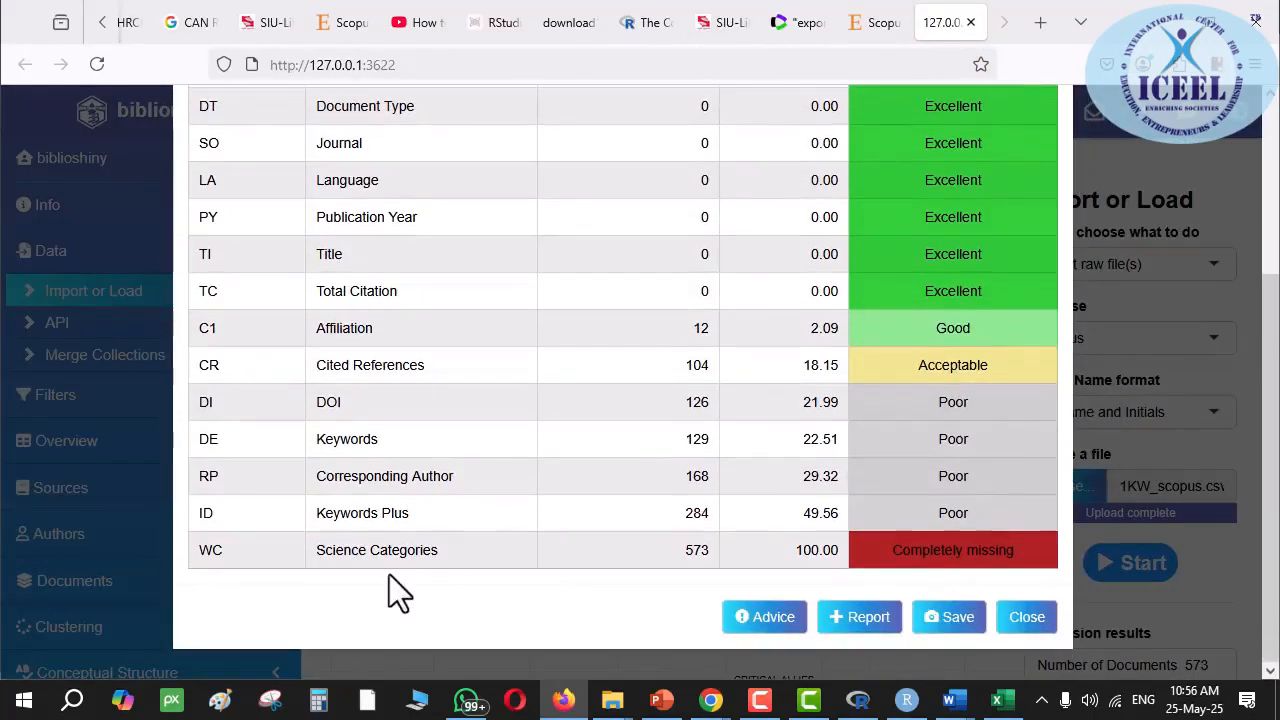
{"action": "left_click", "coordinate": [950, 621]}
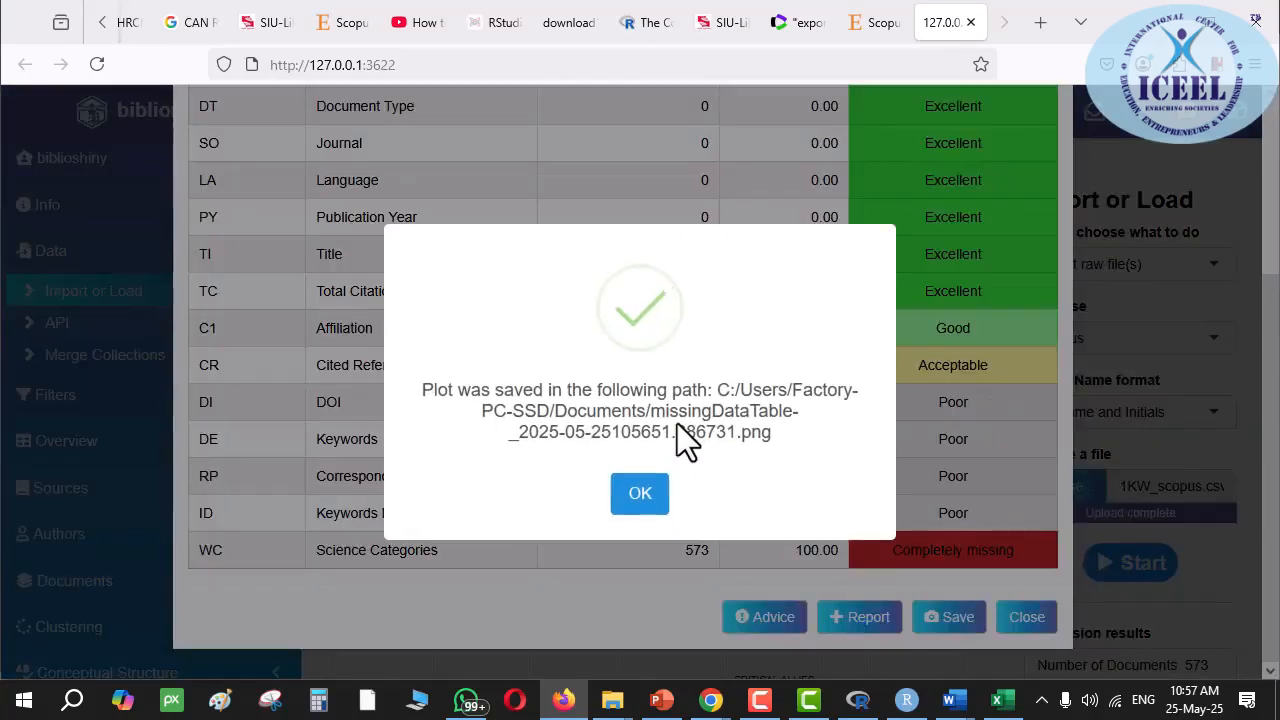
- Try to select the Documents folder path in the save confirmation message for use in File Explorer's address field
{"action": "triple_click", "coordinate": [724, 390]}
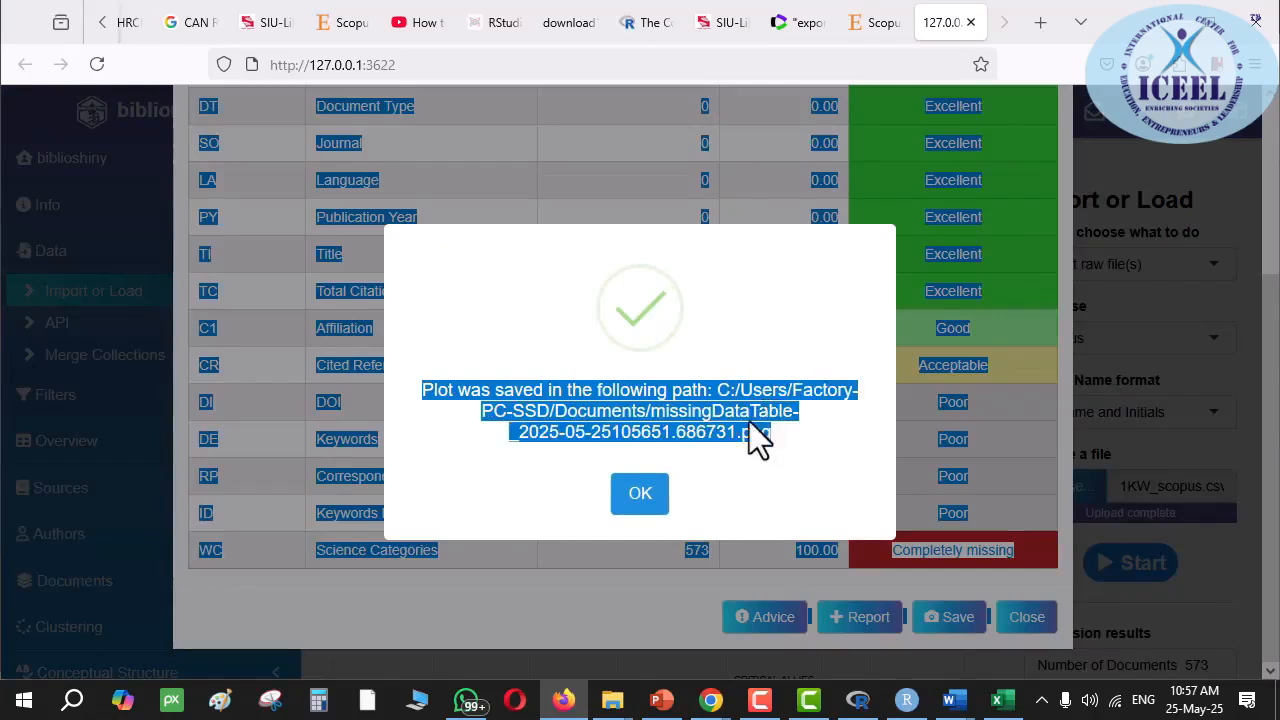
{"action": "left_click", "coordinate": [726, 390]}
{"action": "mouse_move", "coordinate": [726, 390]}
{"action": "left_mouse_down"}
{"action": "mouse_move", "coordinate": [766, 435]}
{"action": "mouse_move", "coordinate": [729, 400]}
{"action": "left_mouse_up"}
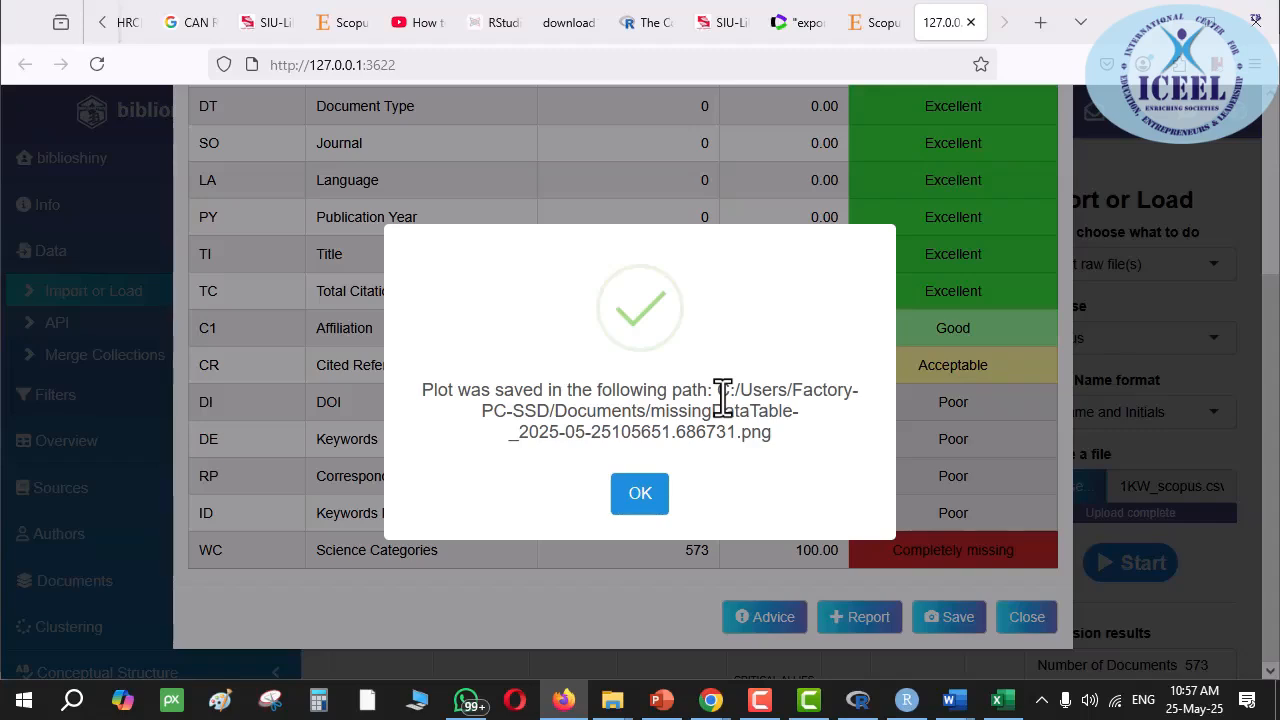
{"action": "left_click_drag", "start_coordinate": [722, 397], "coordinate": [654, 405]}
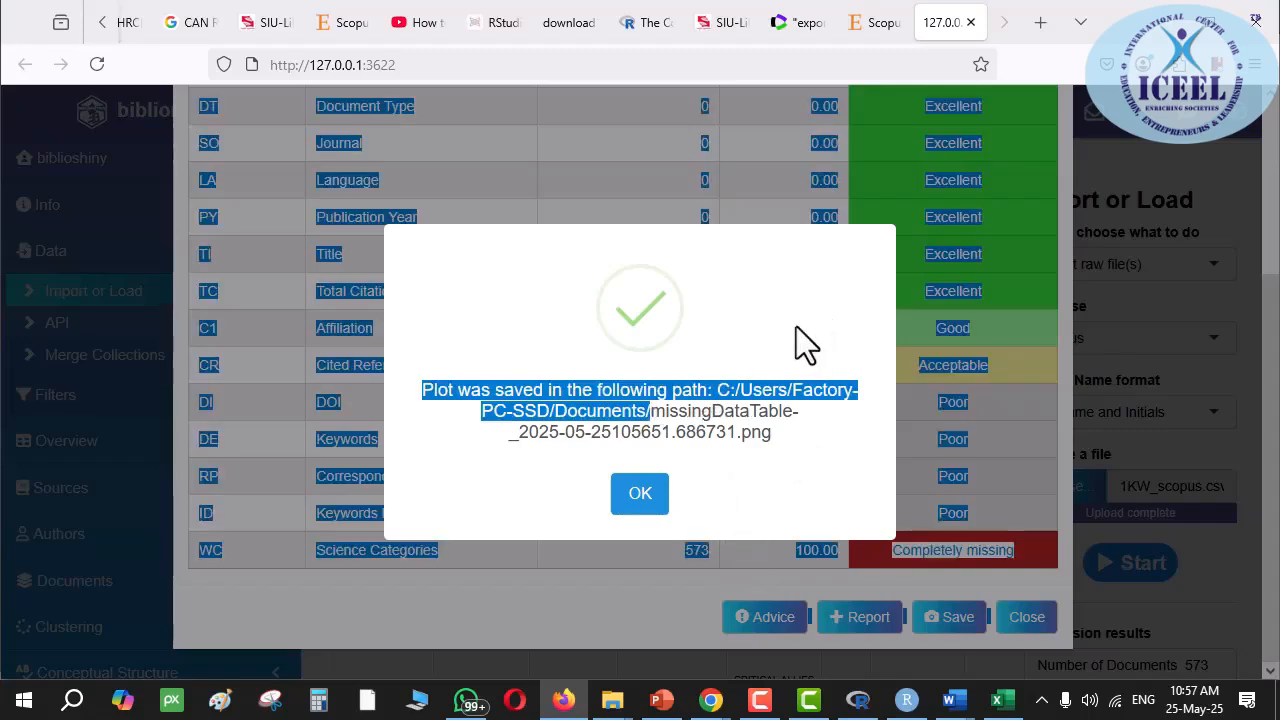
{"action": "left_click", "coordinate": [670, 415]}
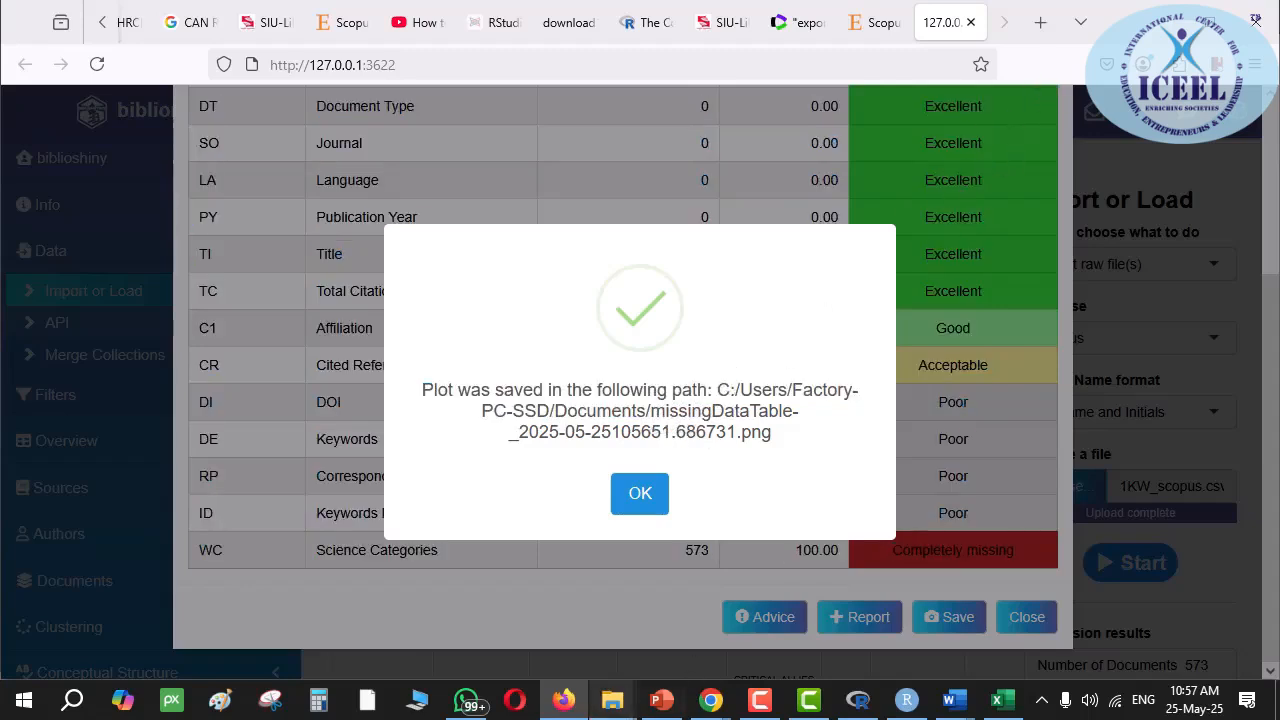
{"action": "left_click", "coordinate": [428, 702]}
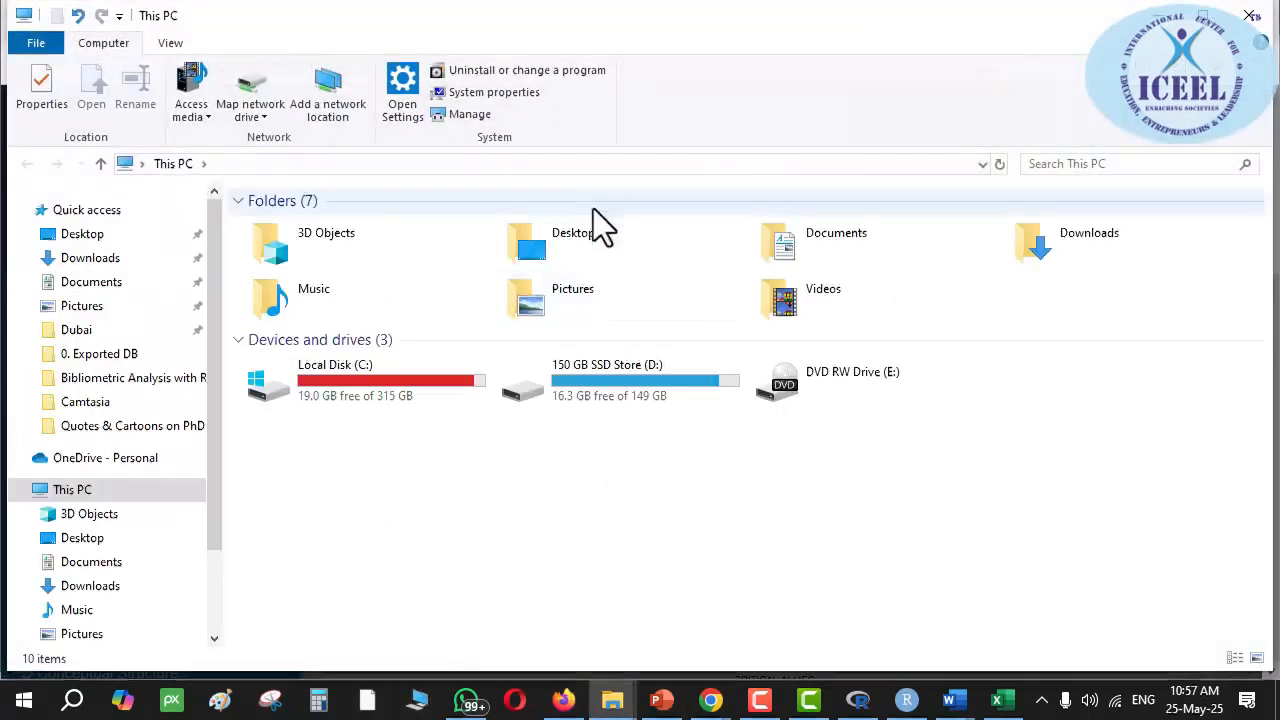
{"action": "left_click", "coordinate": [600, 167]}
{"action": "key", "text": "BackSpace"}
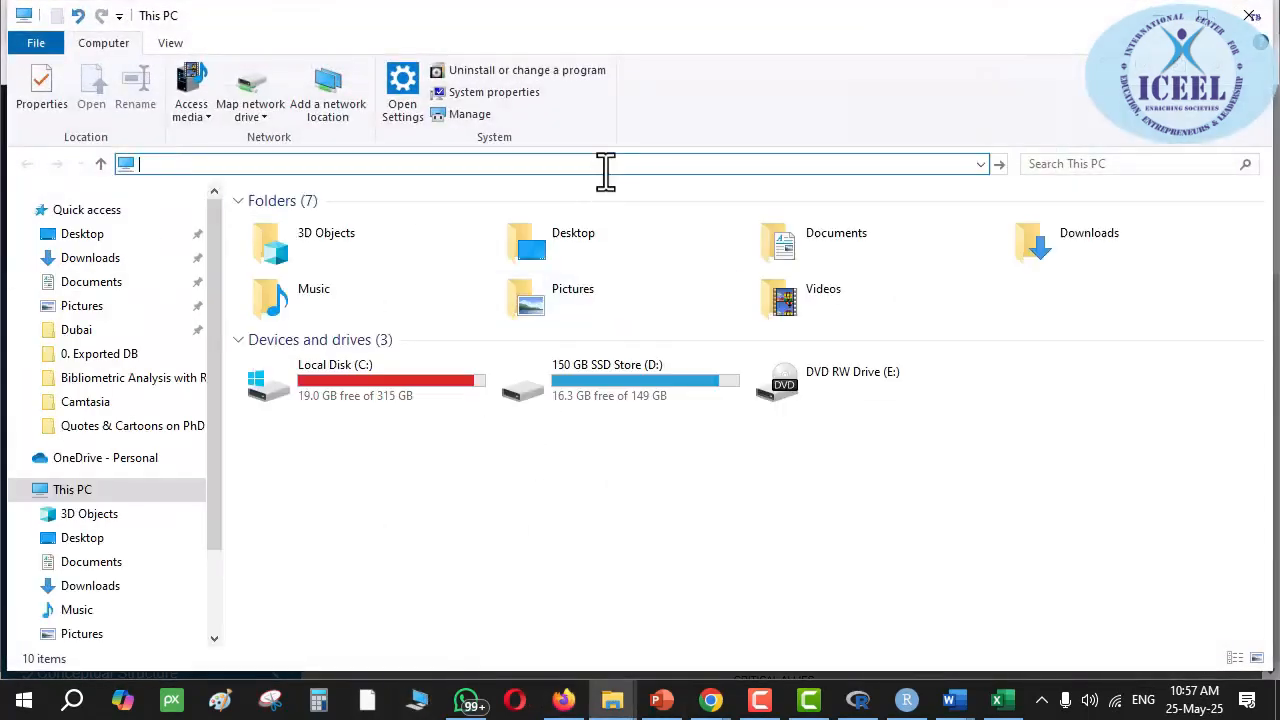
{"action": "key", "text": "alt+Tab"}
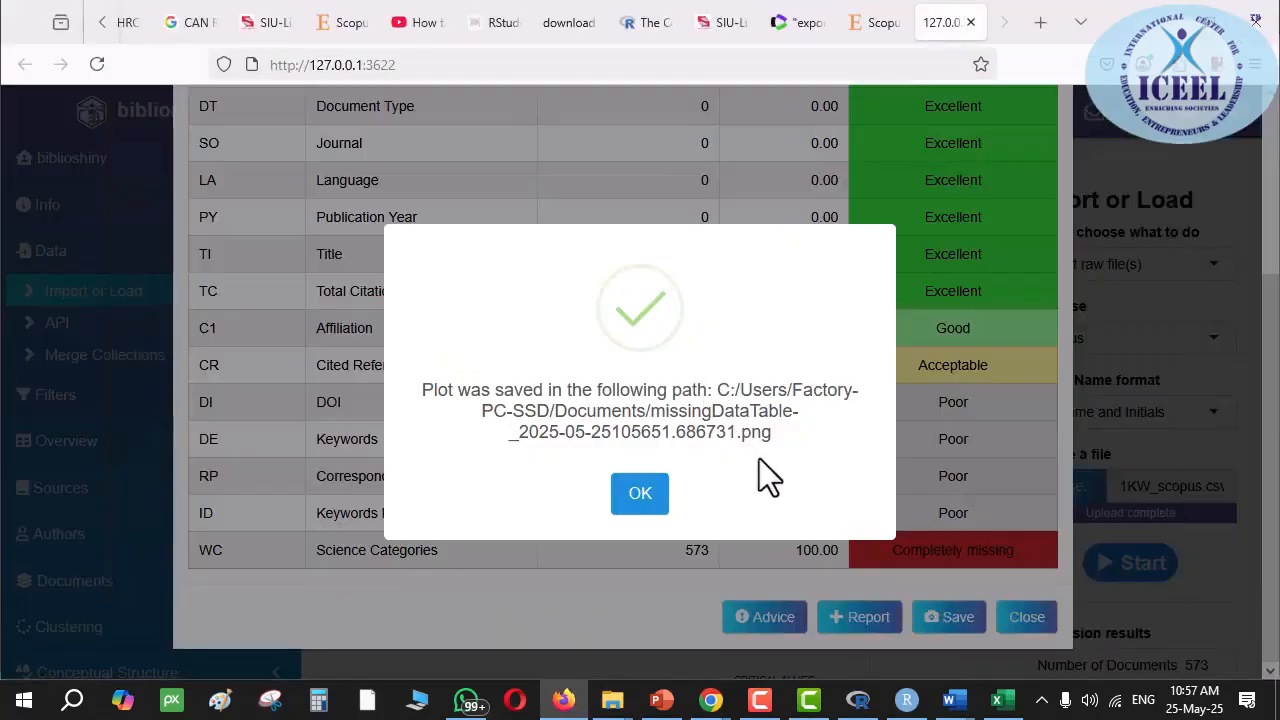
{"action": "left_click_drag", "start_coordinate": [726, 388], "coordinate": [760, 405]}
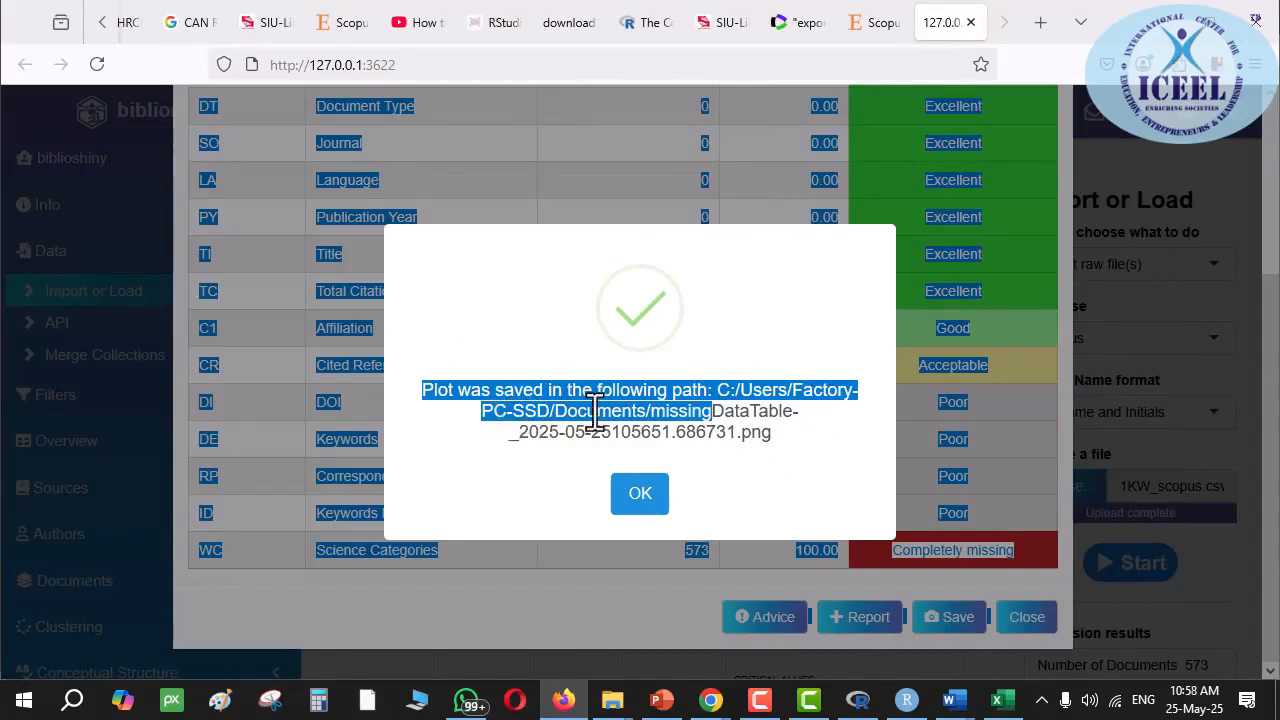
{"action": "left_click", "coordinate": [677, 423]}
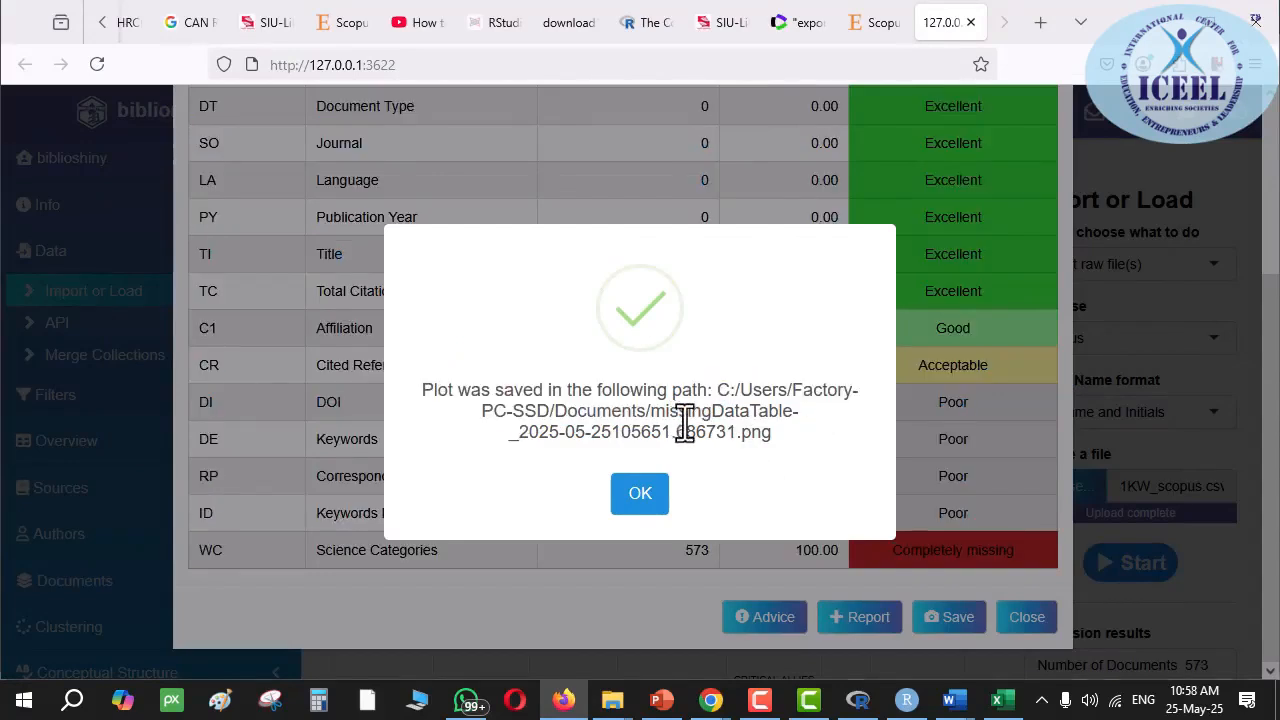
- Go to the Documents folder in a new File Explorer window and open the saved missingDataTable-_2025-05-25105651.686731 PNG image
{"action": "key", "text": "super+e"}
{"action": "left_click", "coordinate": [95, 282]}
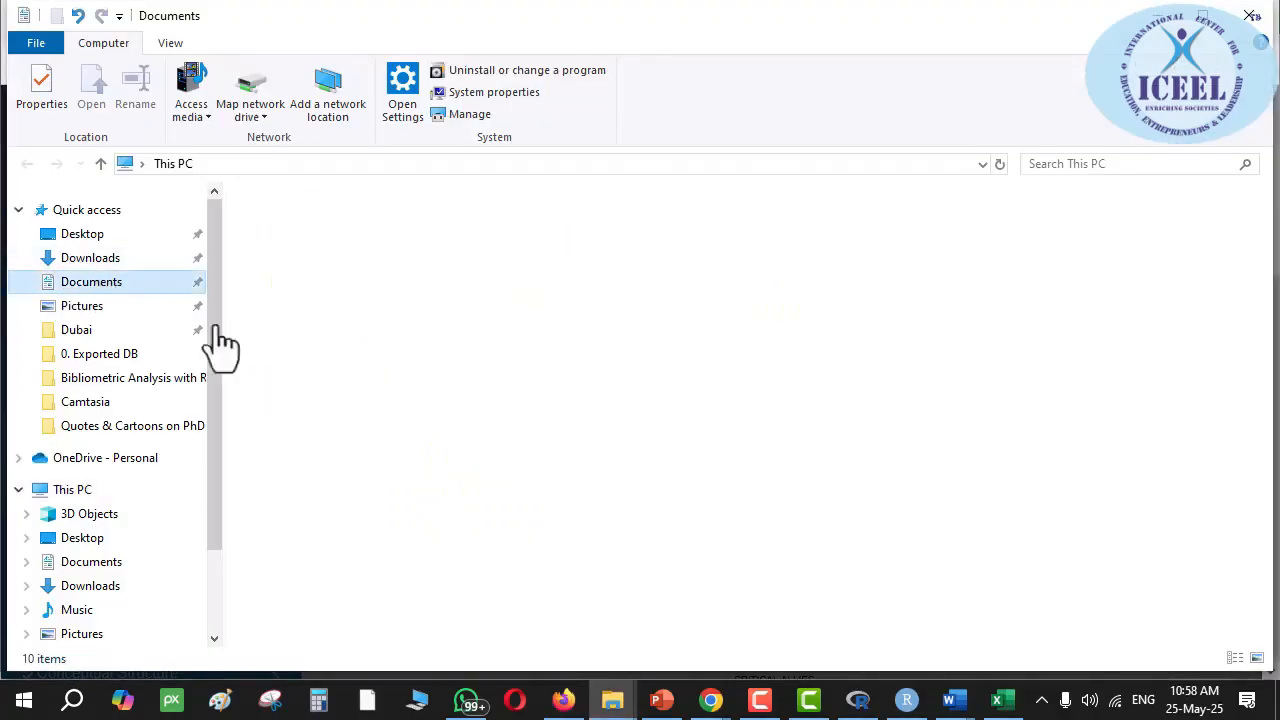
{"action": "left_click", "coordinate": [288, 309]}
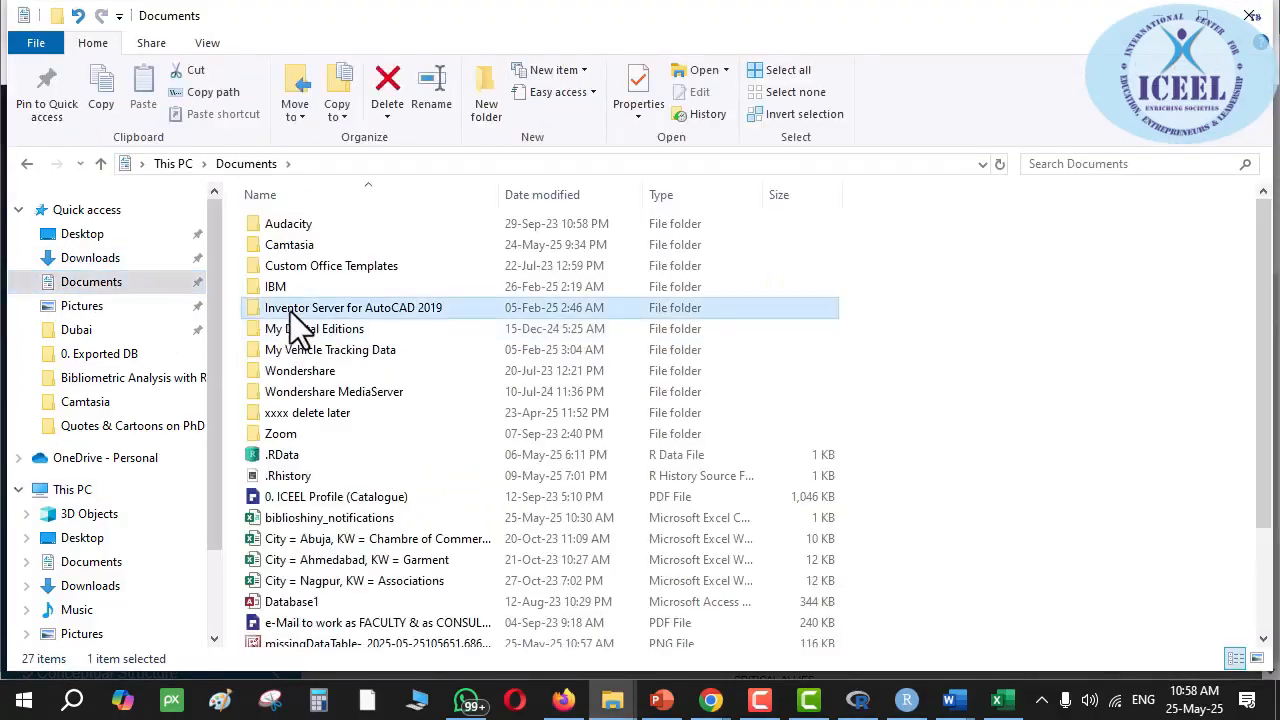
{"action": "key", "text": "m"}
{"action": "key", "text": "m"}
{"action": "key", "text": "m"}
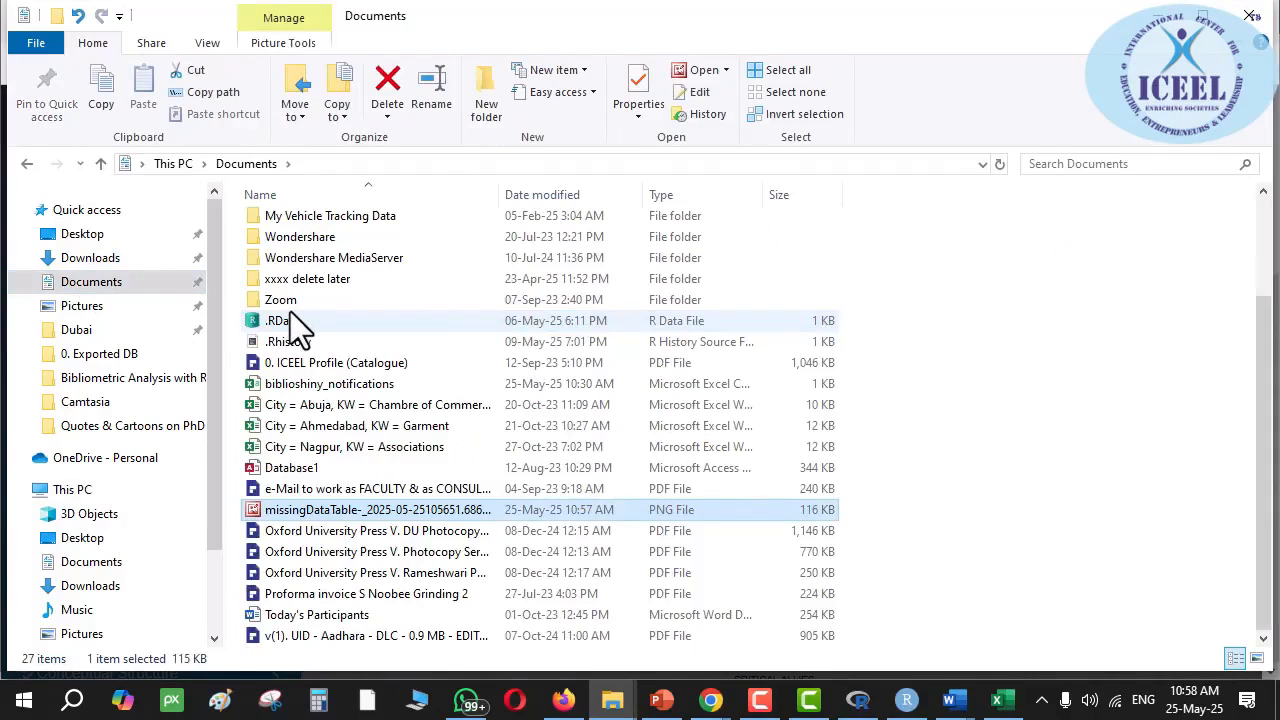
{"action": "key", "text": "Return"}
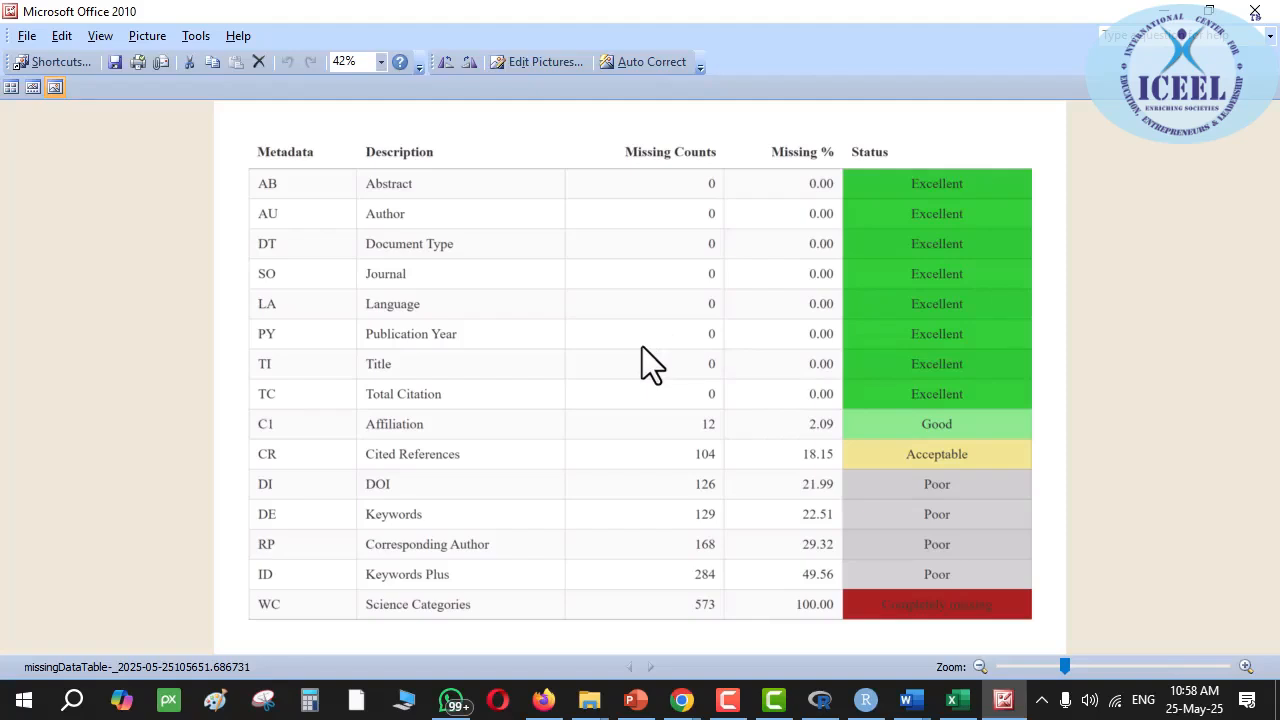
- Close the metadata table image and check the full file name of the saved missingDataTable PNG in Documents without renaming it
{"action": "key", "text": "alt"}
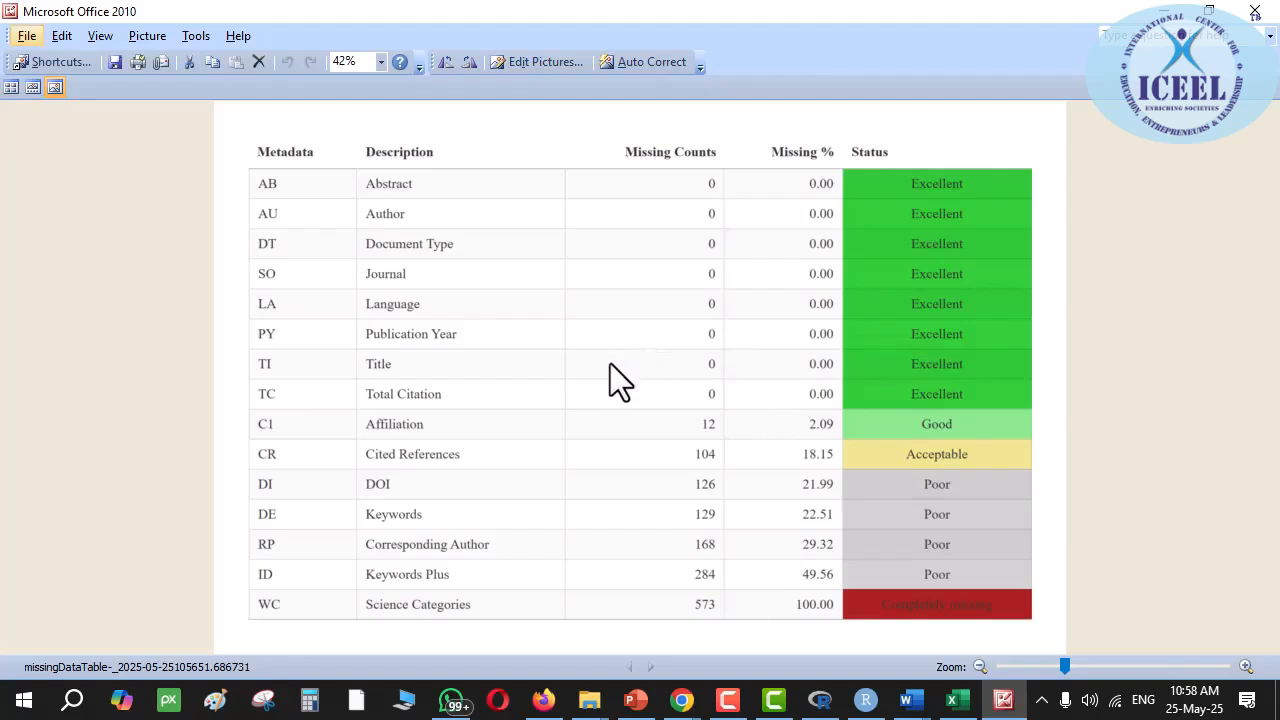
{"action": "key", "text": "alt"}
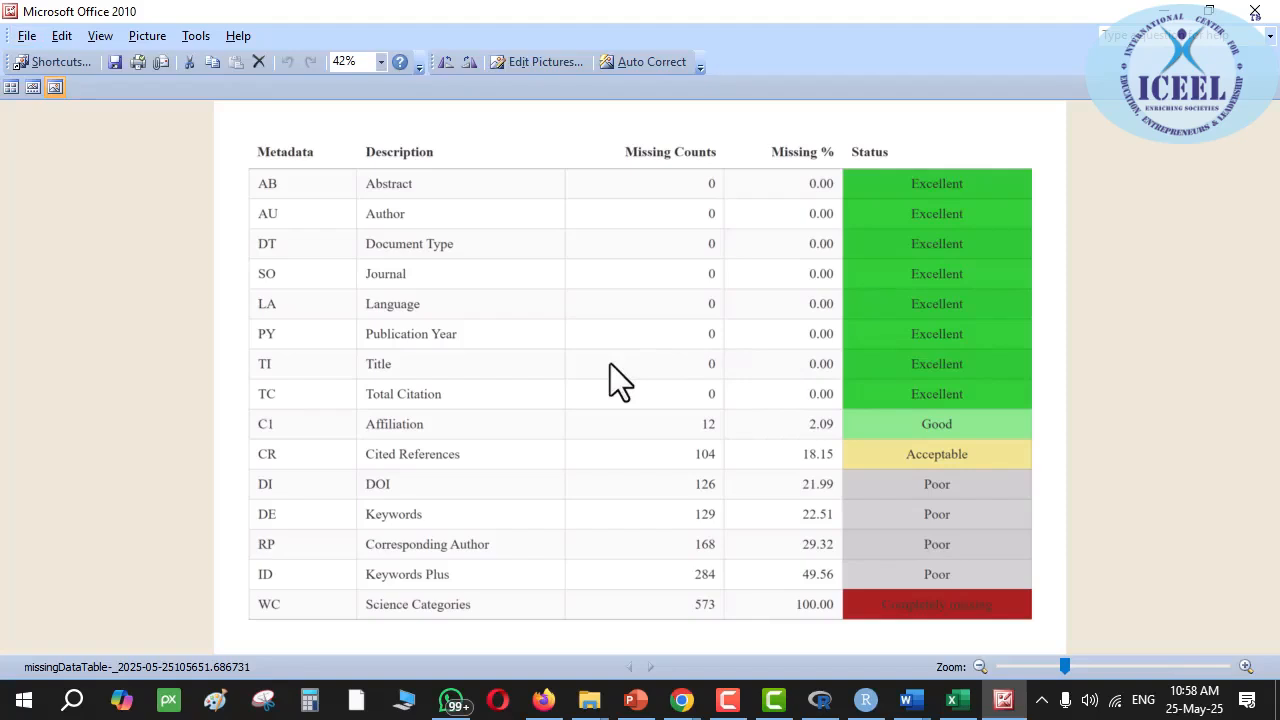
{"action": "key", "text": "alt+F4"}
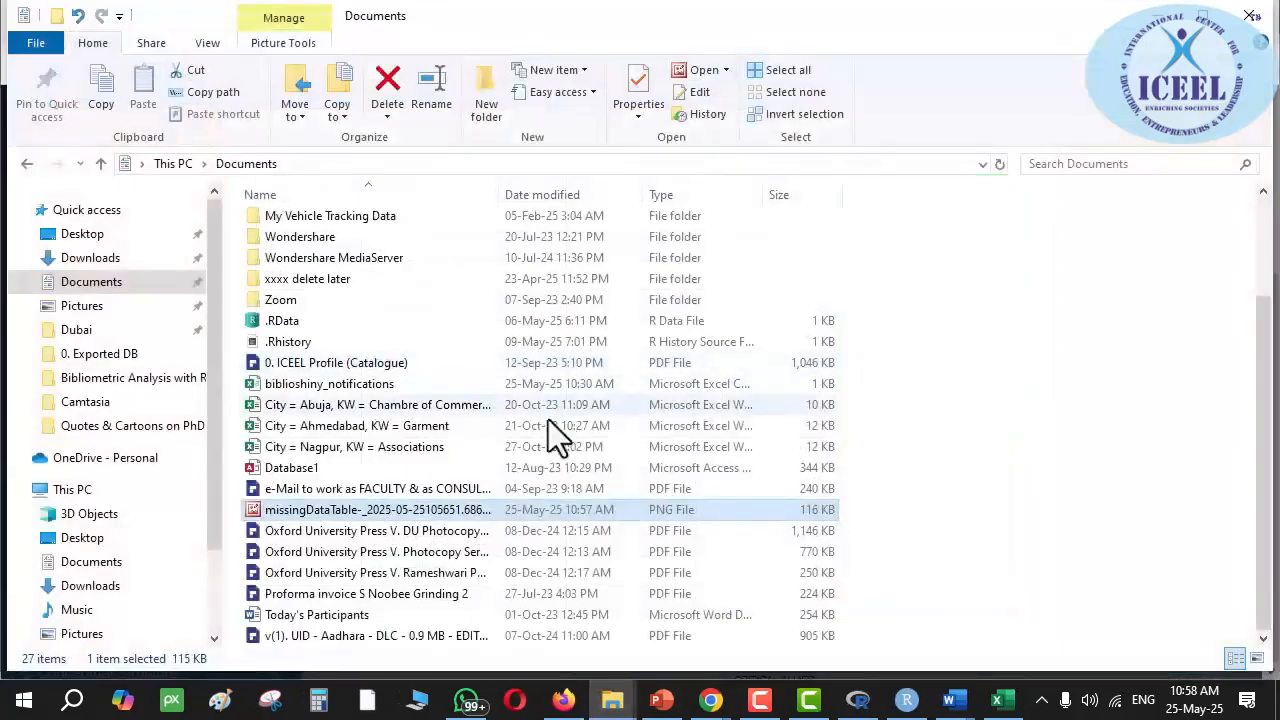
{"action": "key", "text": "F2"}
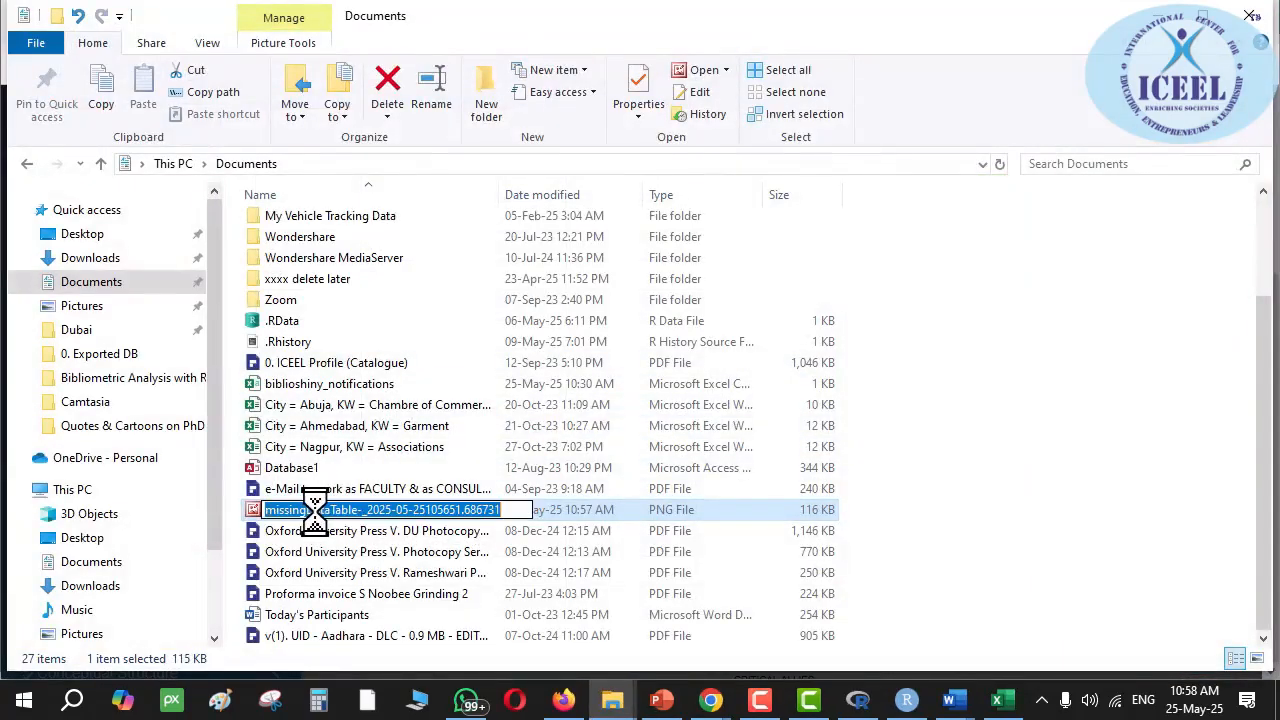
{"action": "key", "text": "Escape"}
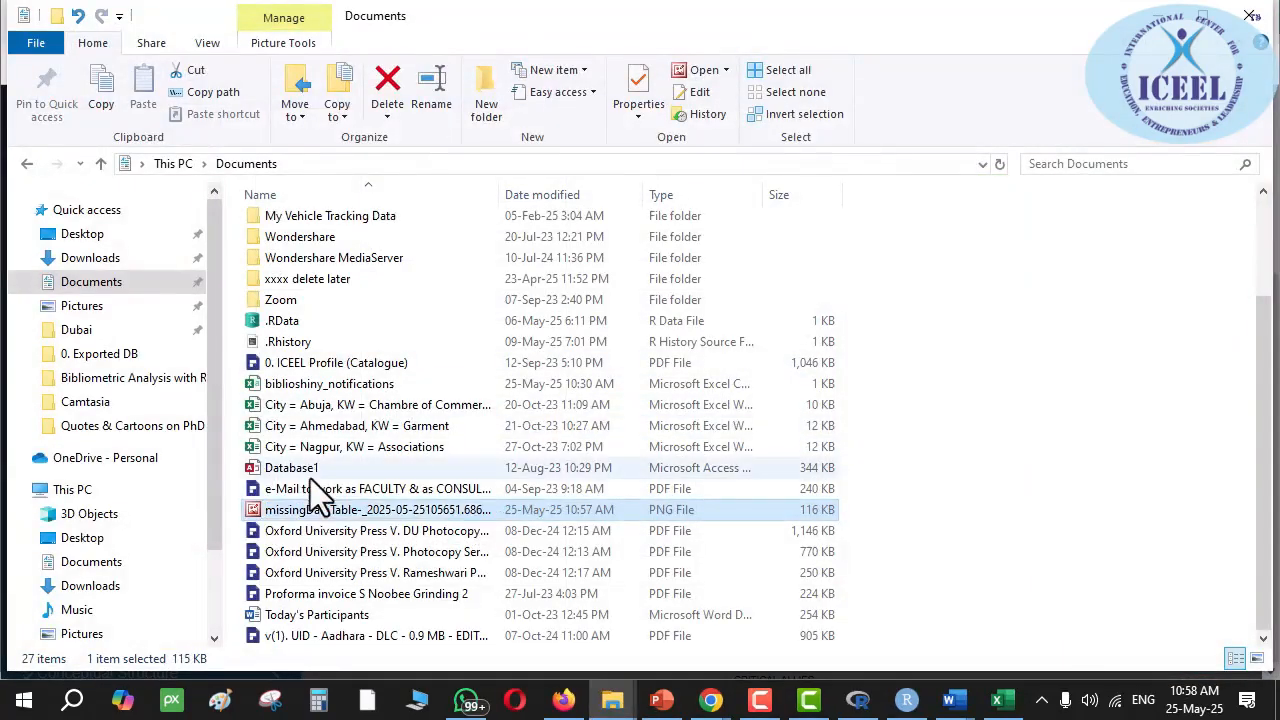
- View the saved missingDataTable PNG again, then close it with the Documents window and dismiss biblioshiny's save confirmation
{"action": "key", "text": "Return"}
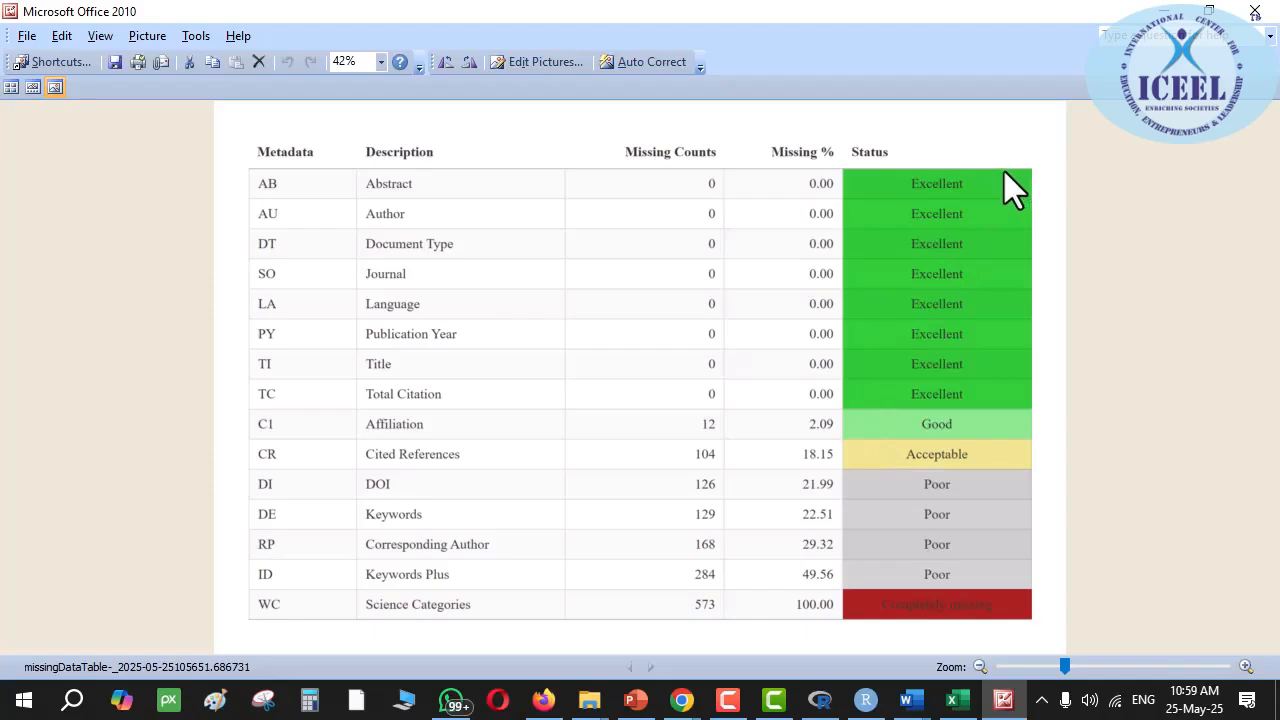
{"action": "key", "text": "alt+F4"}
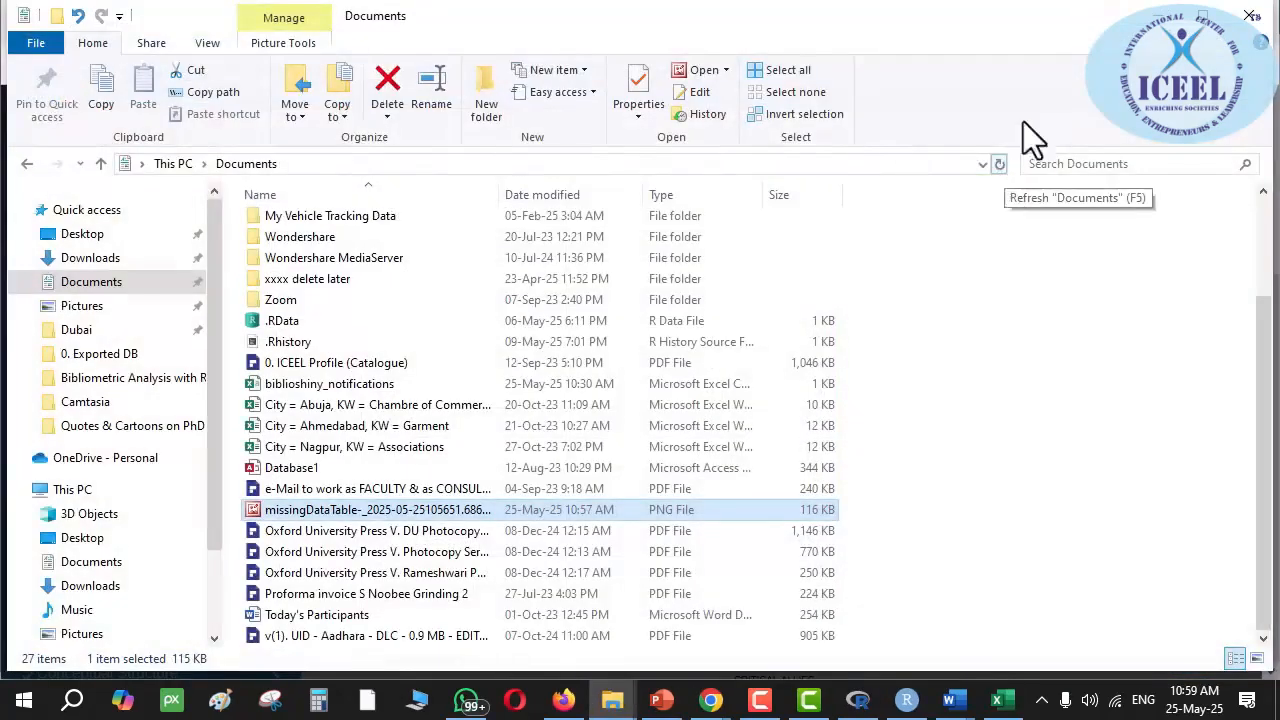
{"action": "left_click", "coordinate": [1250, 15]}
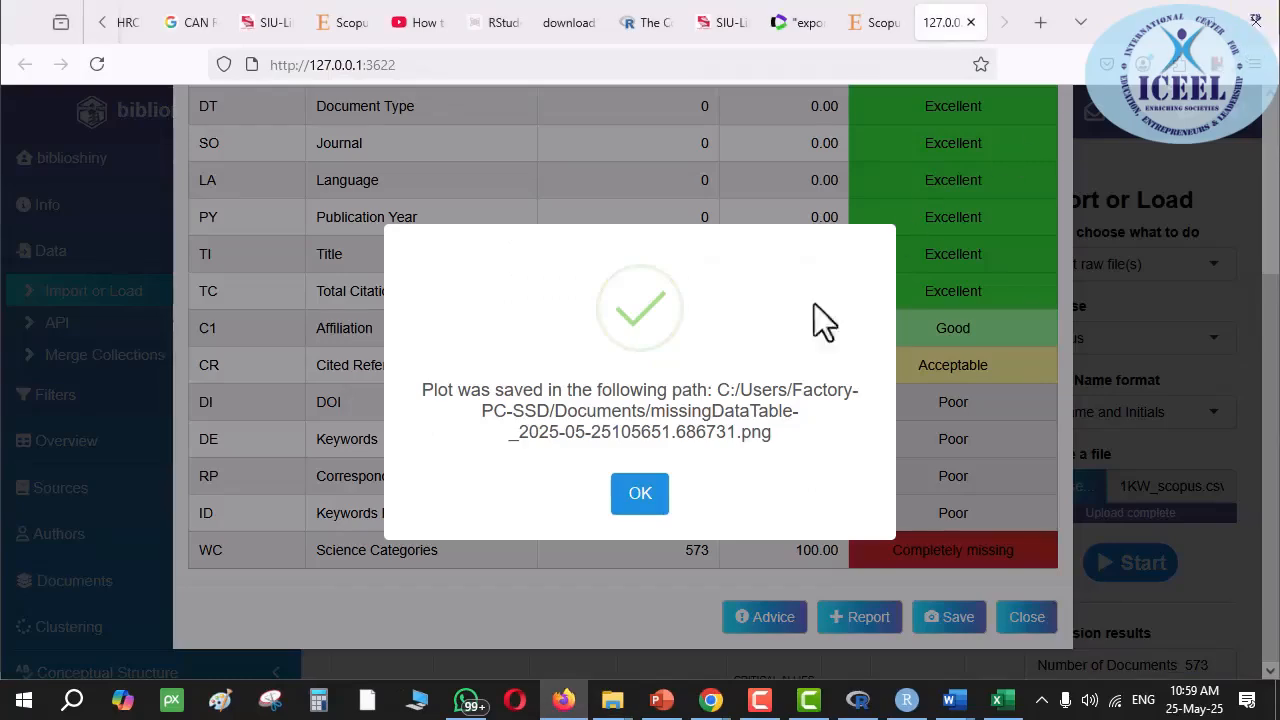
{"action": "left_click", "coordinate": [645, 493]}
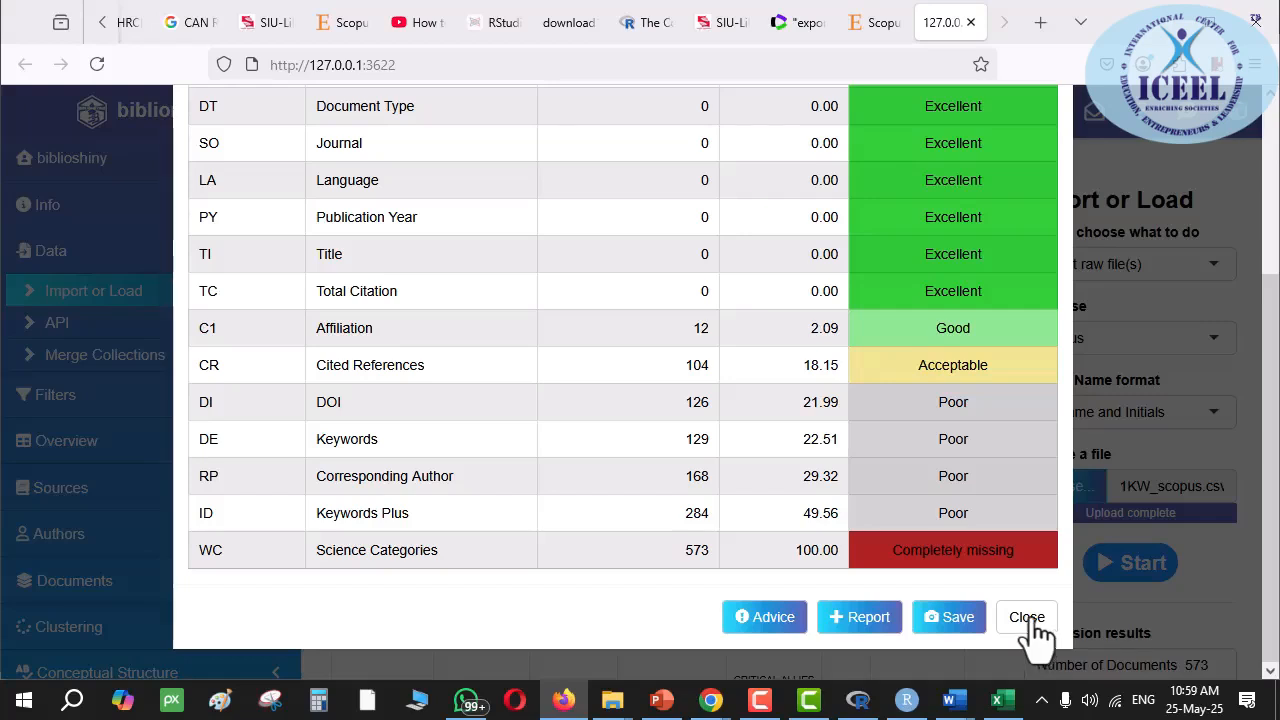
- Switch to the Scopus results, dismiss the export options, and review the applied filters and the search query
{"action": "left_click", "coordinate": [875, 22]}
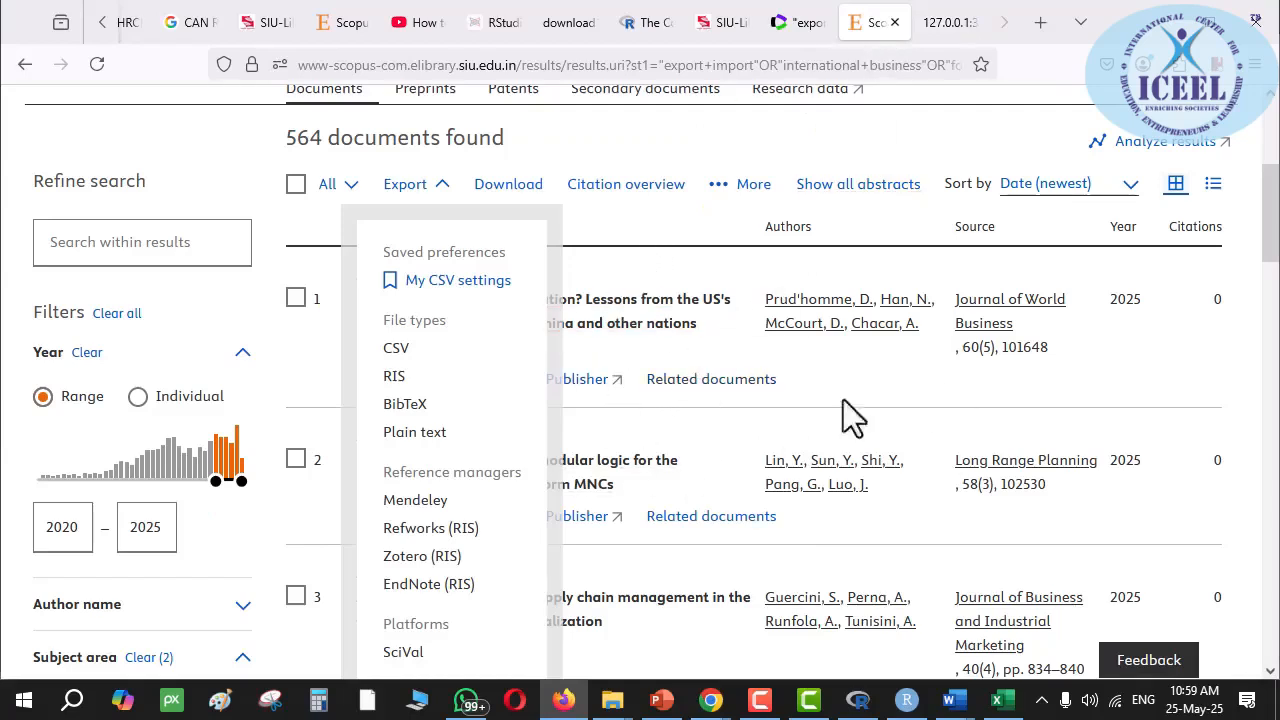
{"action": "left_click", "coordinate": [692, 261]}
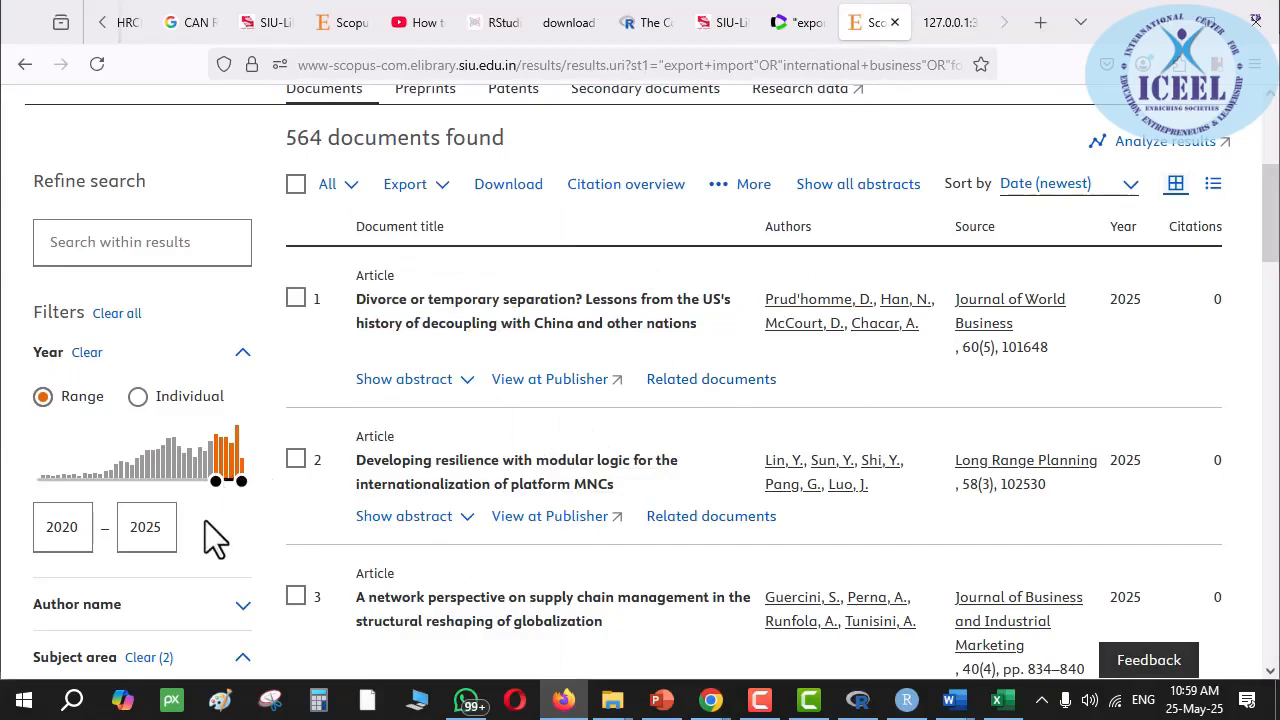
{"action": "scroll", "coordinate": [583, 511], "scroll_direction": "down", "scroll_amount": 5}
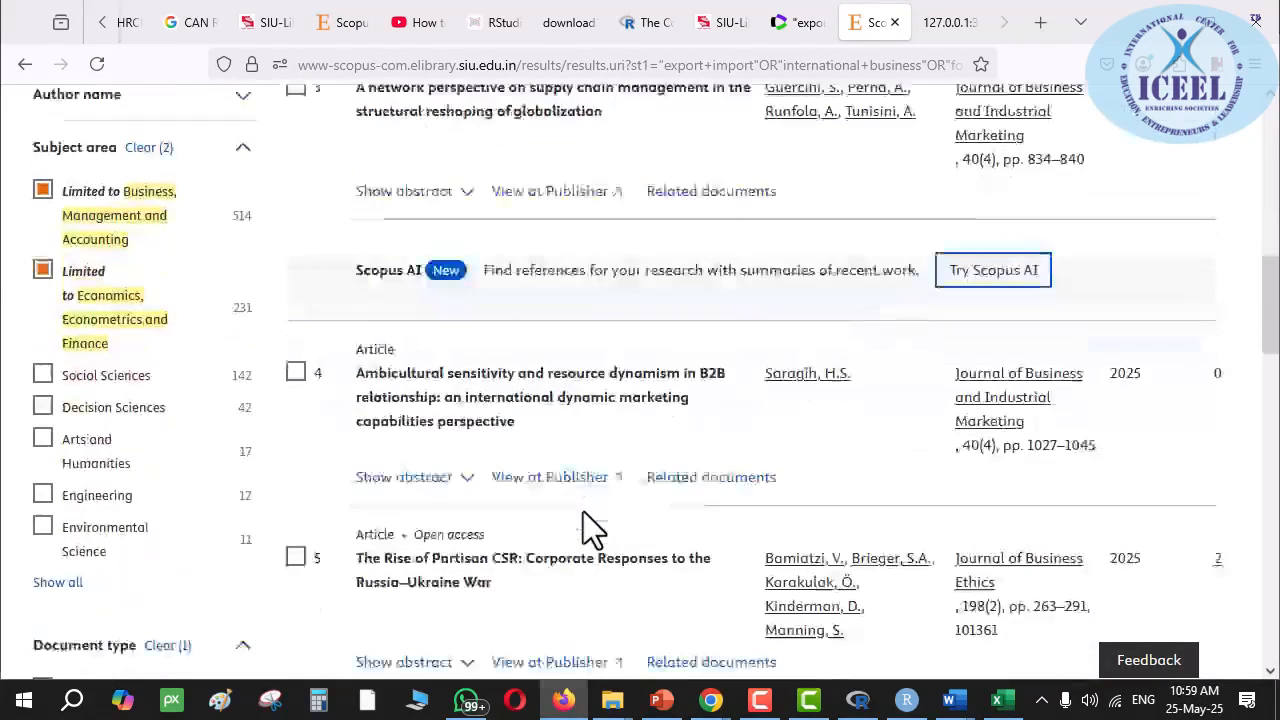
{"action": "scroll", "coordinate": [615, 515], "scroll_direction": "up", "scroll_amount": 10}
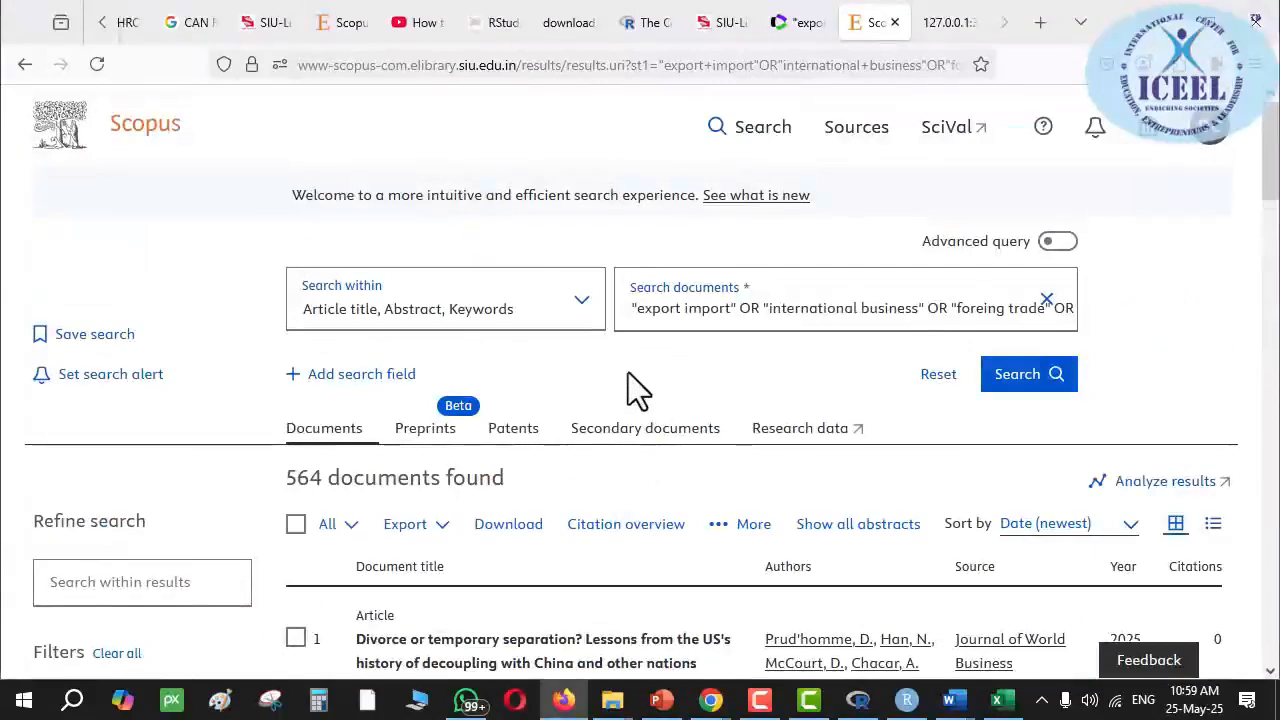
- Return to biblioshiny and close the metadata completeness table
{"action": "left_click", "coordinate": [934, 28]}
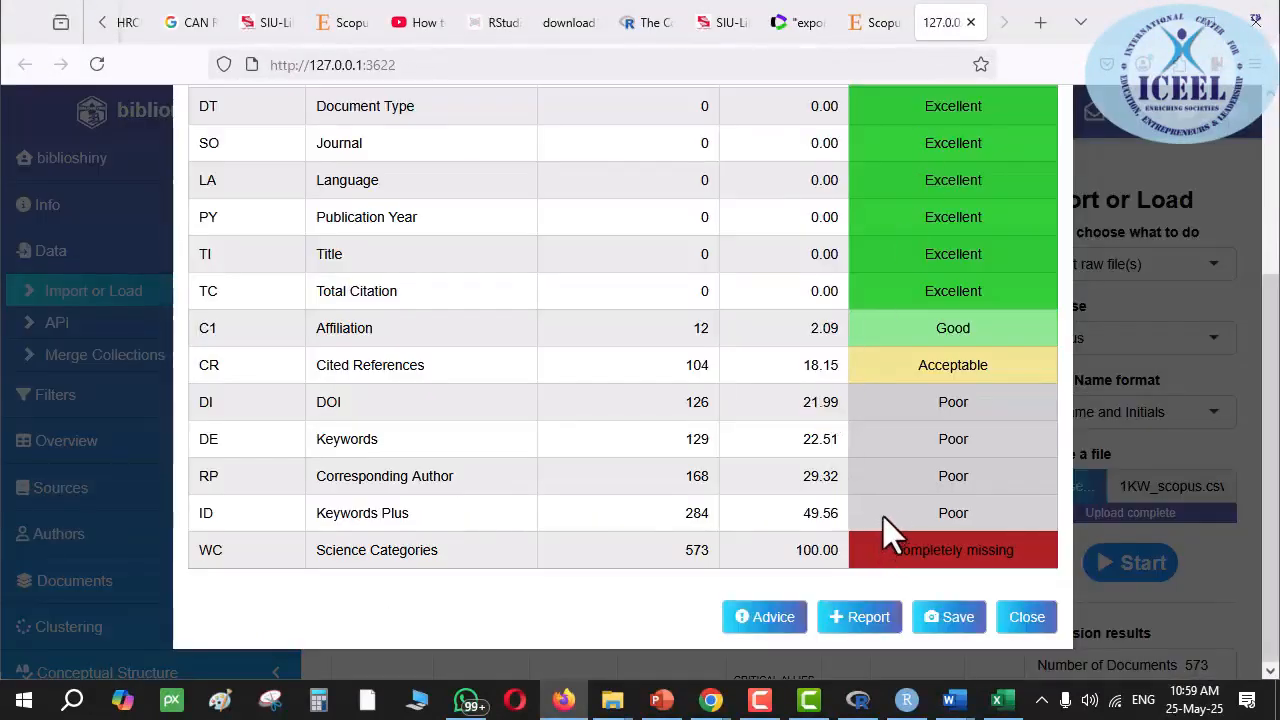
{"action": "left_click", "coordinate": [1016, 612]}
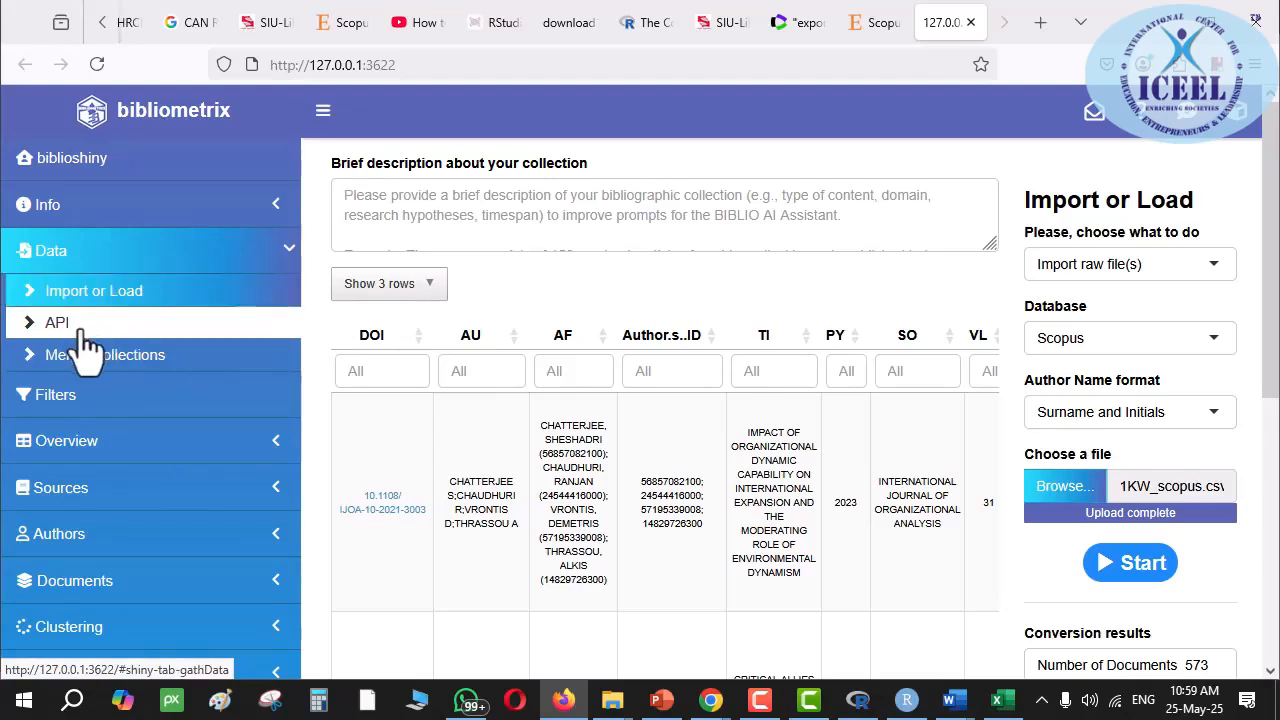
- Apply the collection filters with their default settings, keeping all sources by Bradford Law zones
{"action": "left_click", "coordinate": [80, 412]}
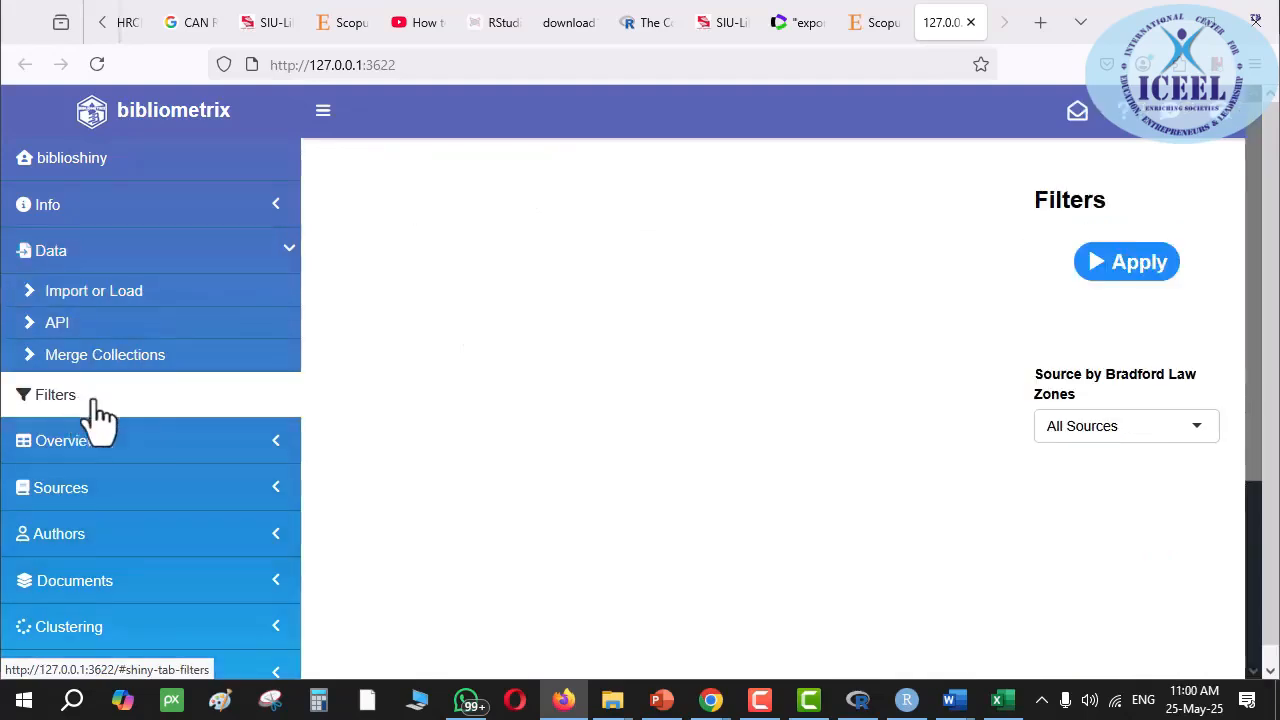
{"action": "left_click", "coordinate": [1137, 275]}
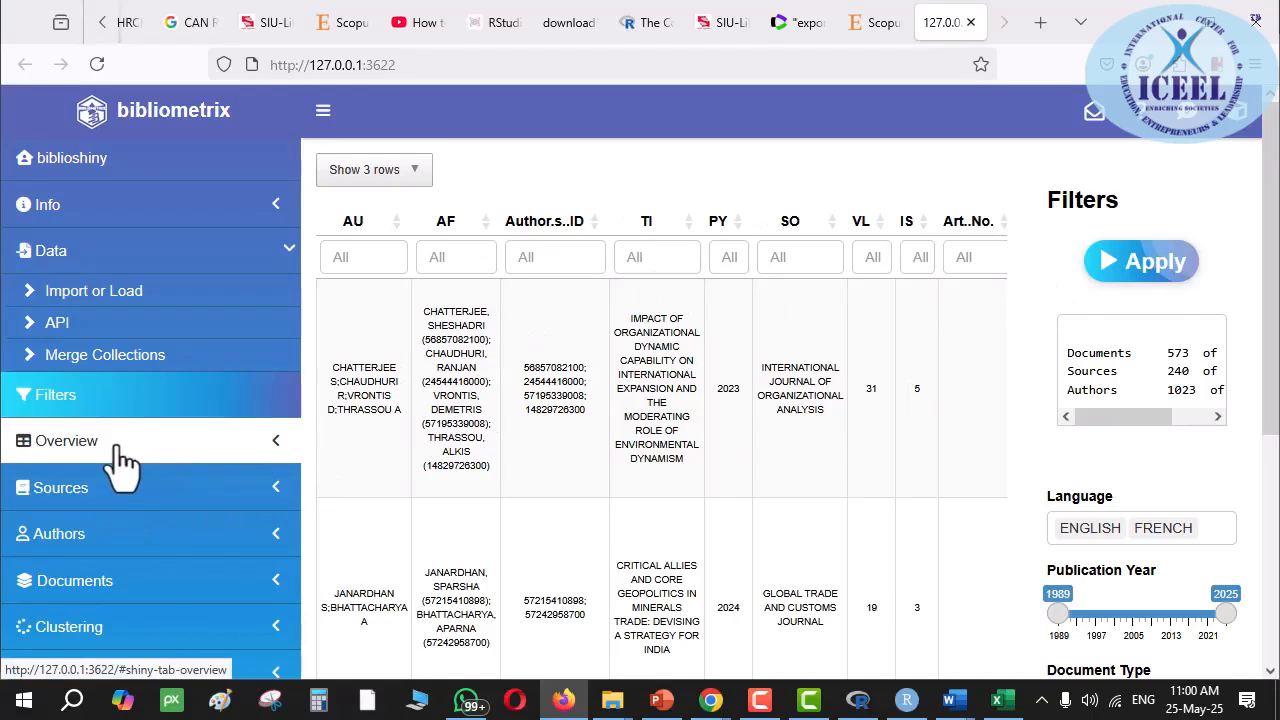
- Open the collection's Main Information overview and show it as a table
{"action": "left_click", "coordinate": [155, 452]}
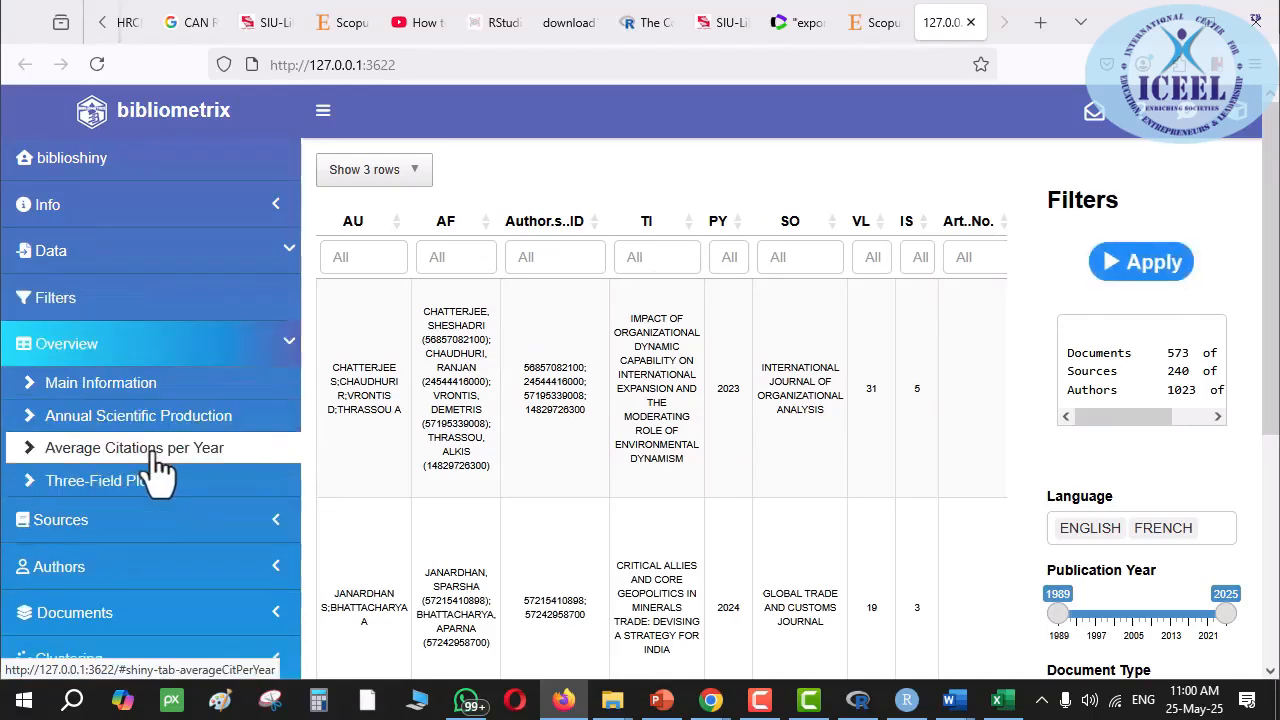
{"action": "left_click", "coordinate": [125, 390]}
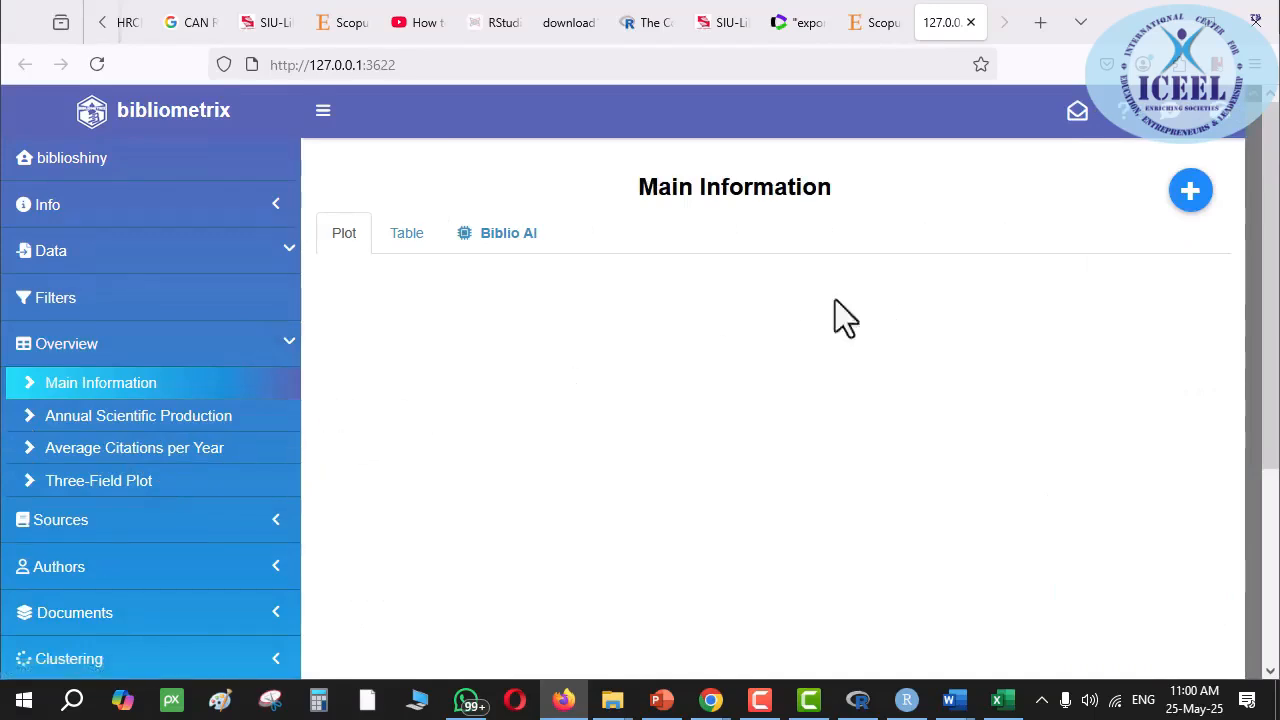
{"action": "left_click", "coordinate": [420, 242]}
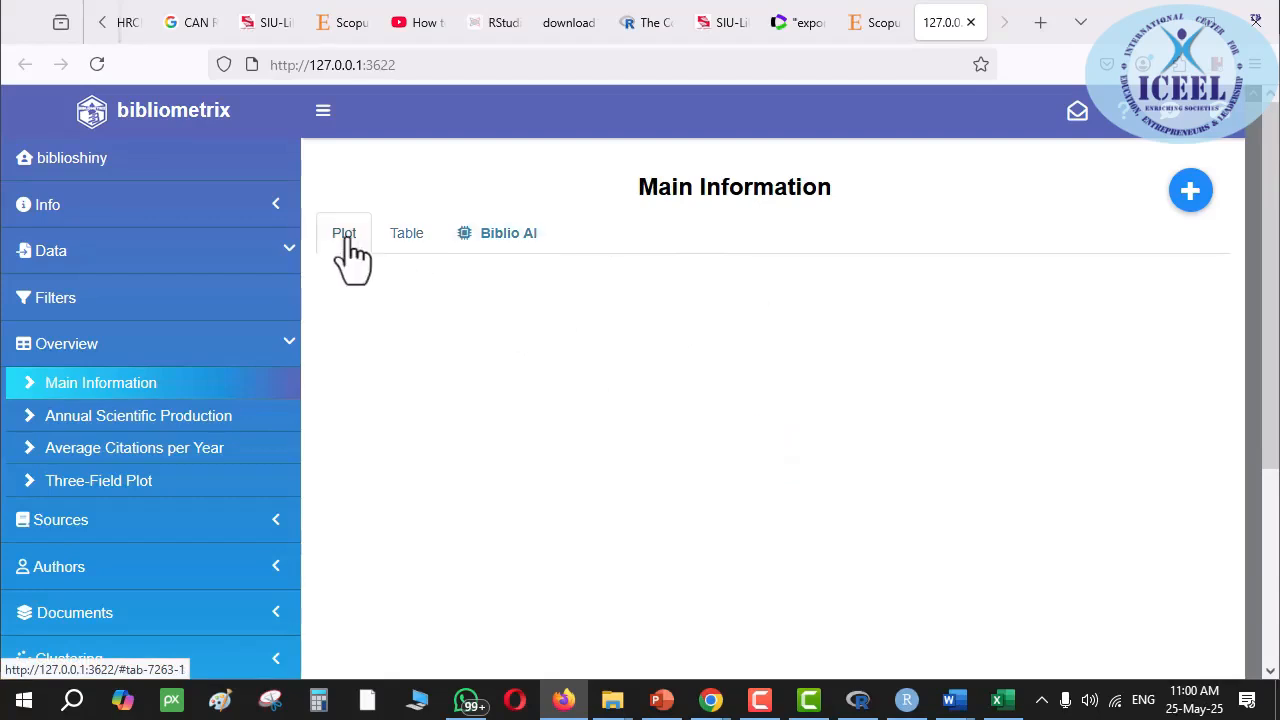
{"action": "left_click", "coordinate": [503, 245]}
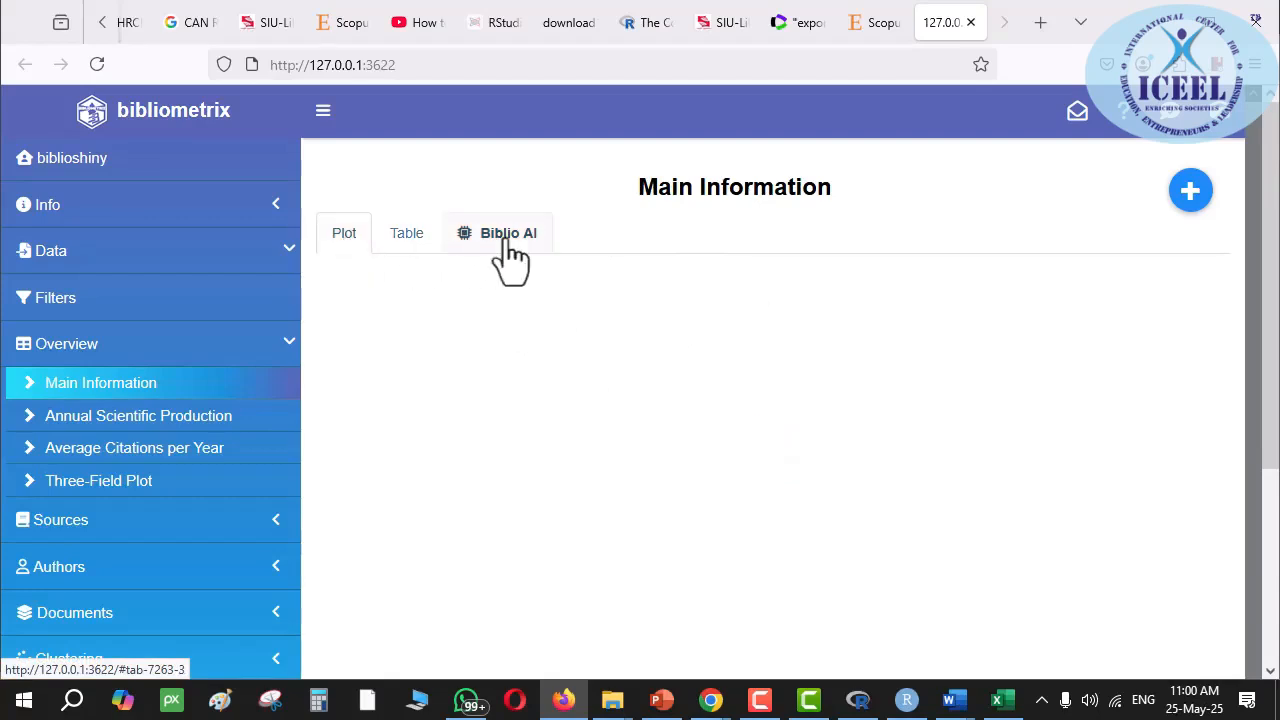
{"action": "left_click", "coordinate": [408, 238]}
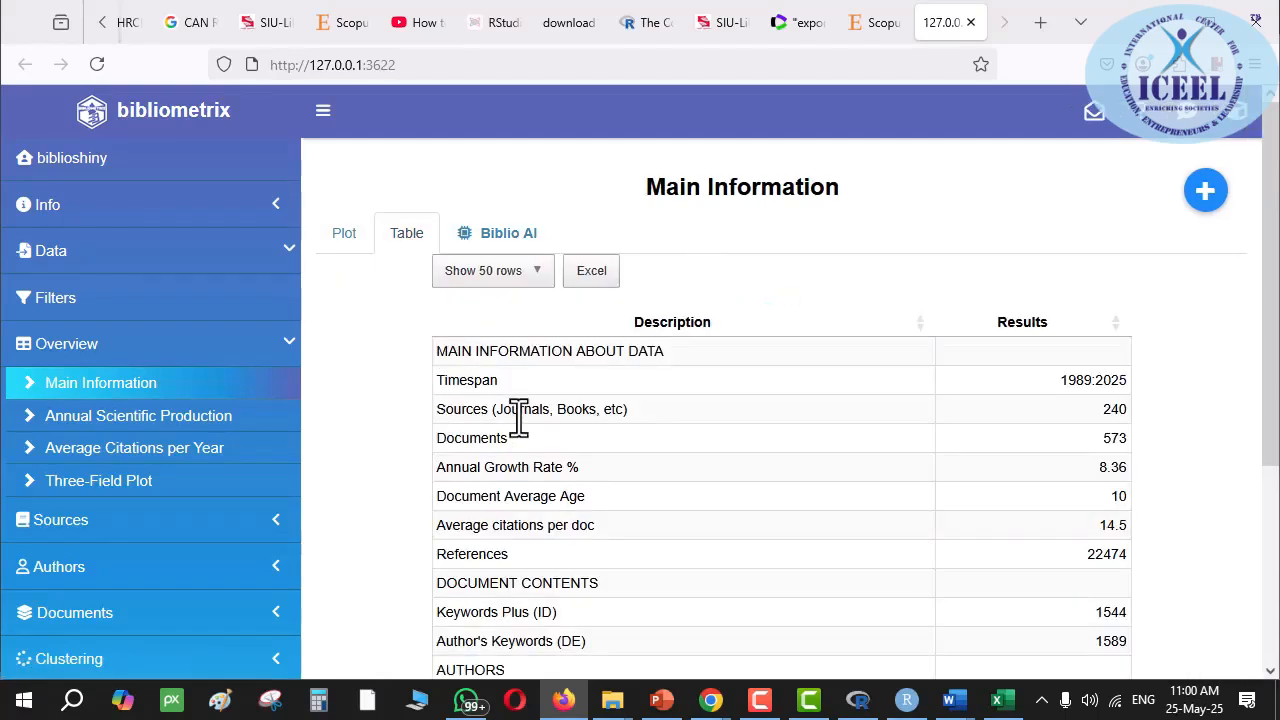
- Examine the Main Information table, including annual growth rate, document age, citations per document, author keywords and authorship figures
{"action": "scroll", "coordinate": [520, 418], "scroll_direction": "down", "scroll_amount": 3}
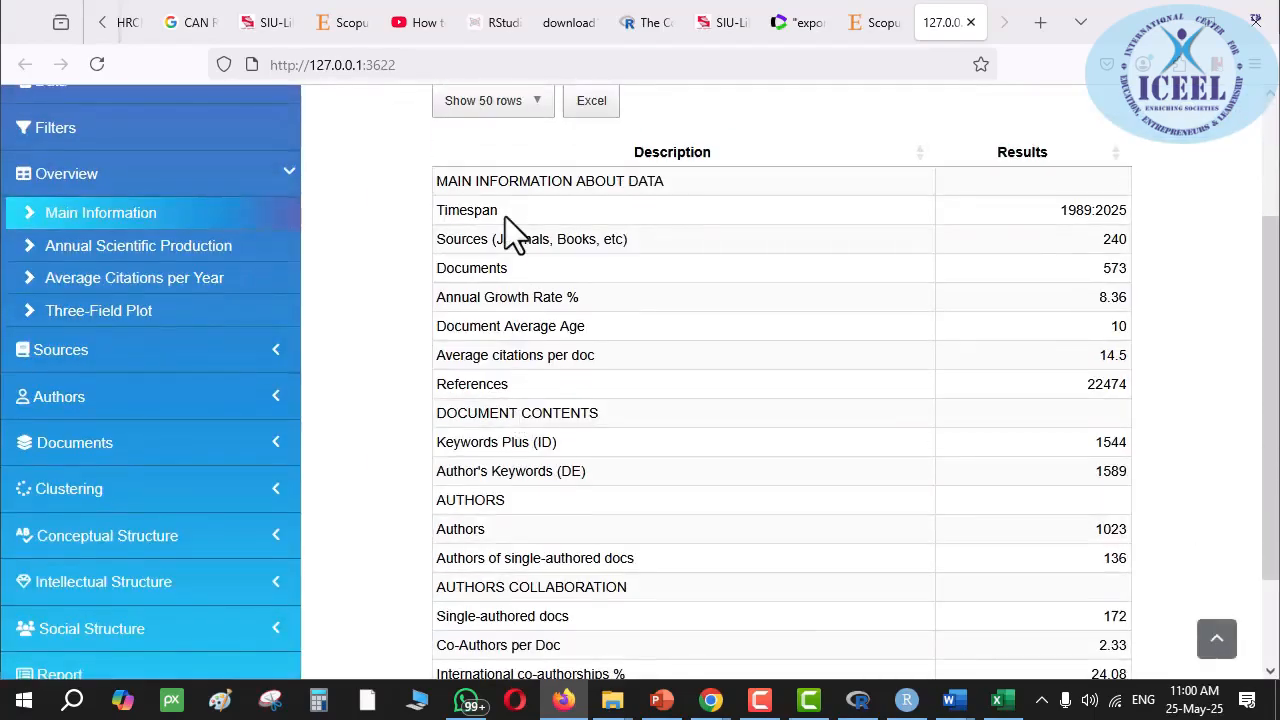
{"action": "left_click_drag", "start_coordinate": [484, 358], "coordinate": [628, 366]}
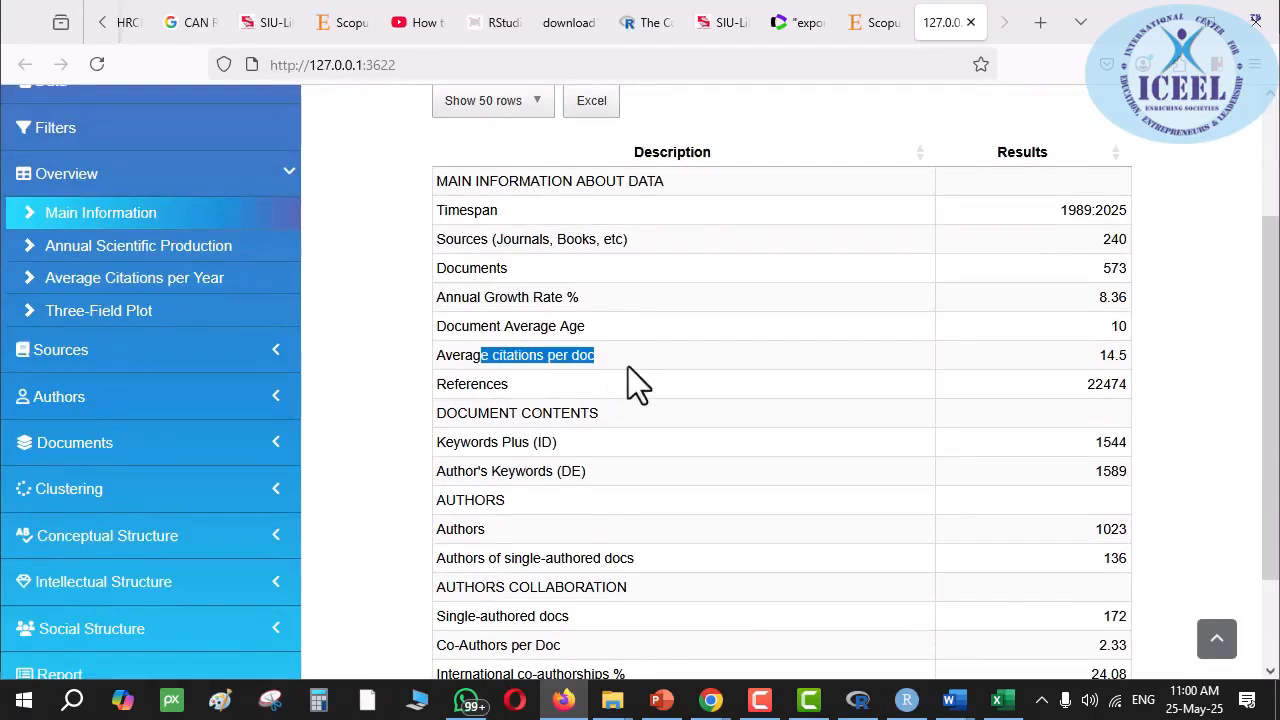
{"action": "left_click_drag", "start_coordinate": [450, 362], "coordinate": [579, 360]}
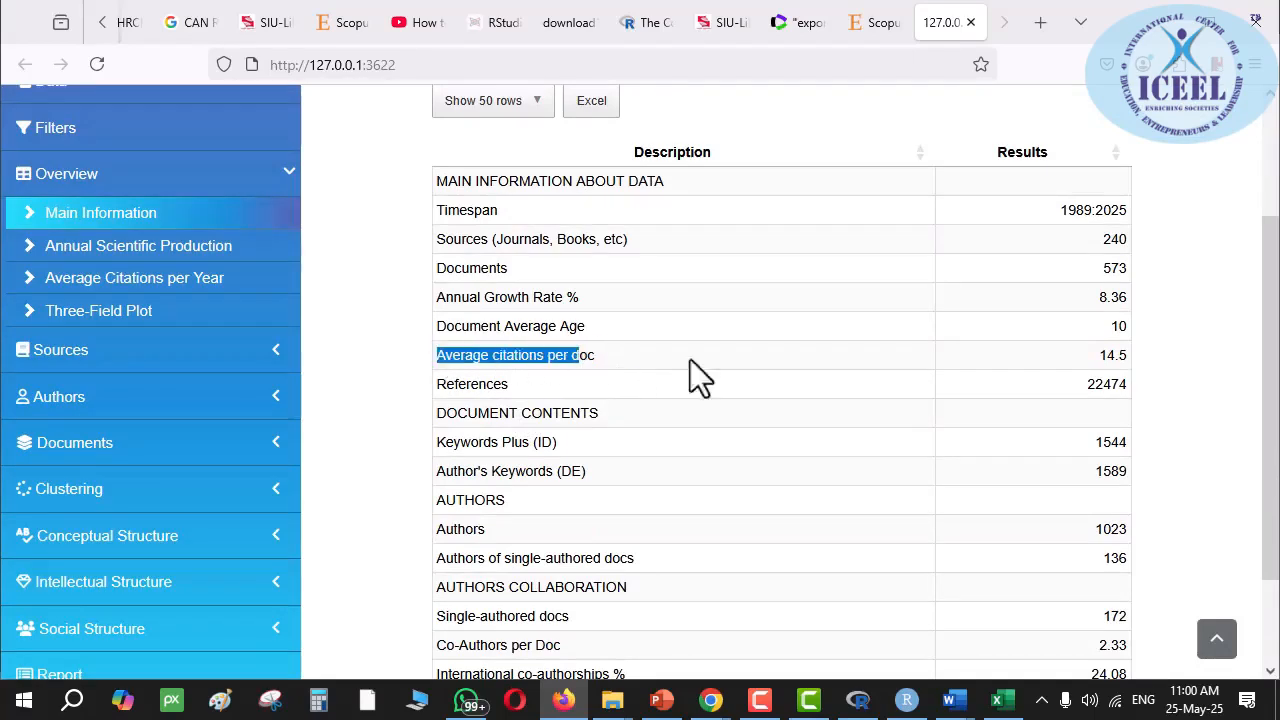
{"action": "left_click_drag", "start_coordinate": [462, 326], "coordinate": [556, 326]}
{"action": "left_click_drag", "start_coordinate": [461, 297], "coordinate": [601, 296]}
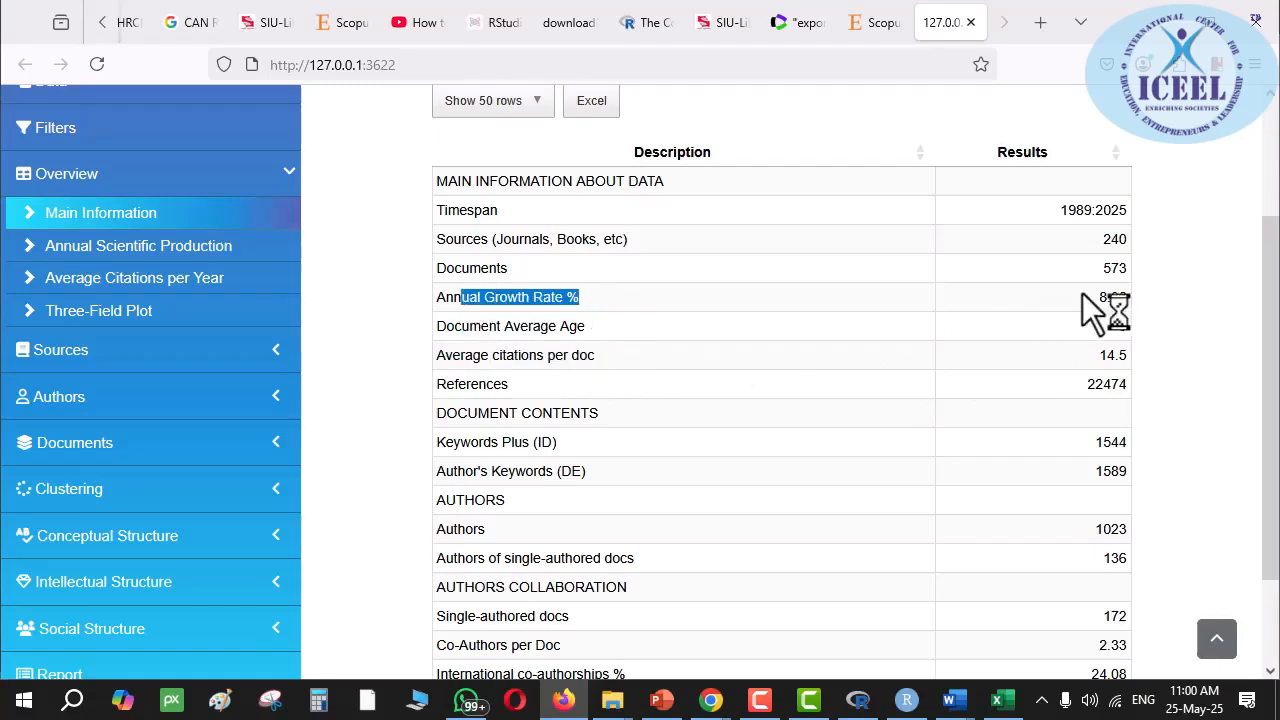
{"action": "left_click_drag", "start_coordinate": [1097, 295], "coordinate": [1126, 297]}
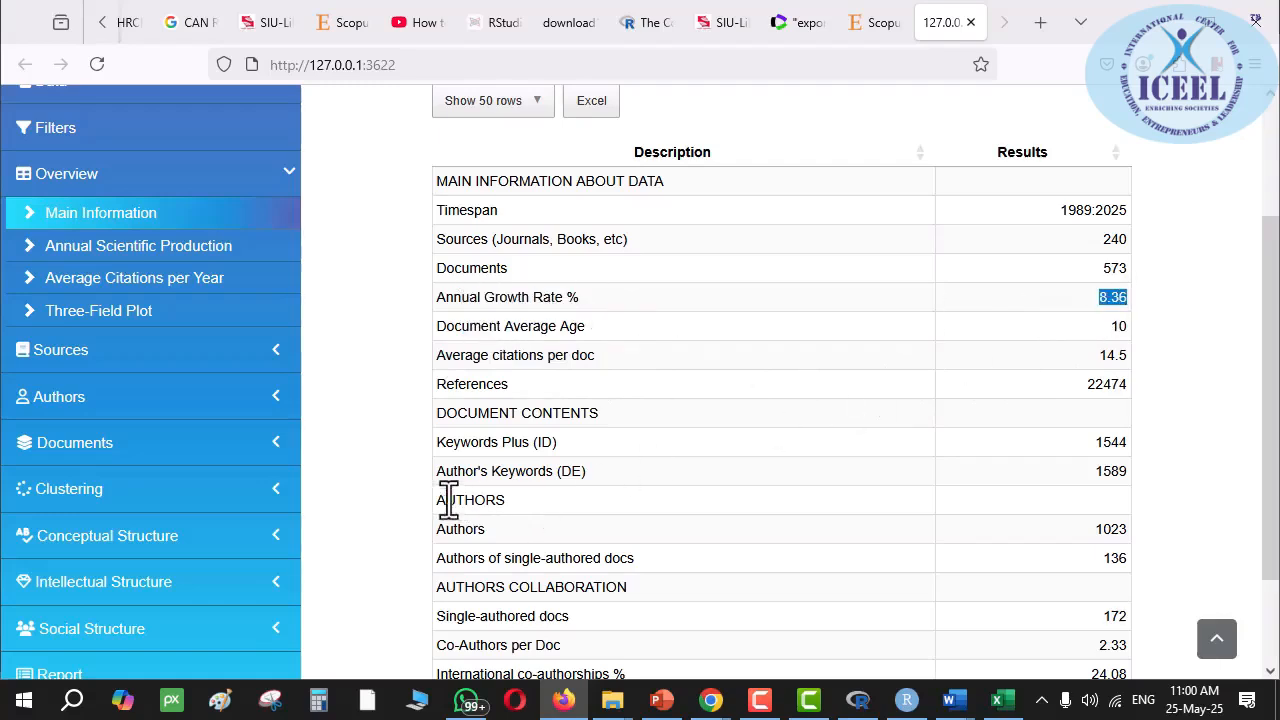
{"action": "left_click_drag", "start_coordinate": [446, 500], "coordinate": [547, 501]}
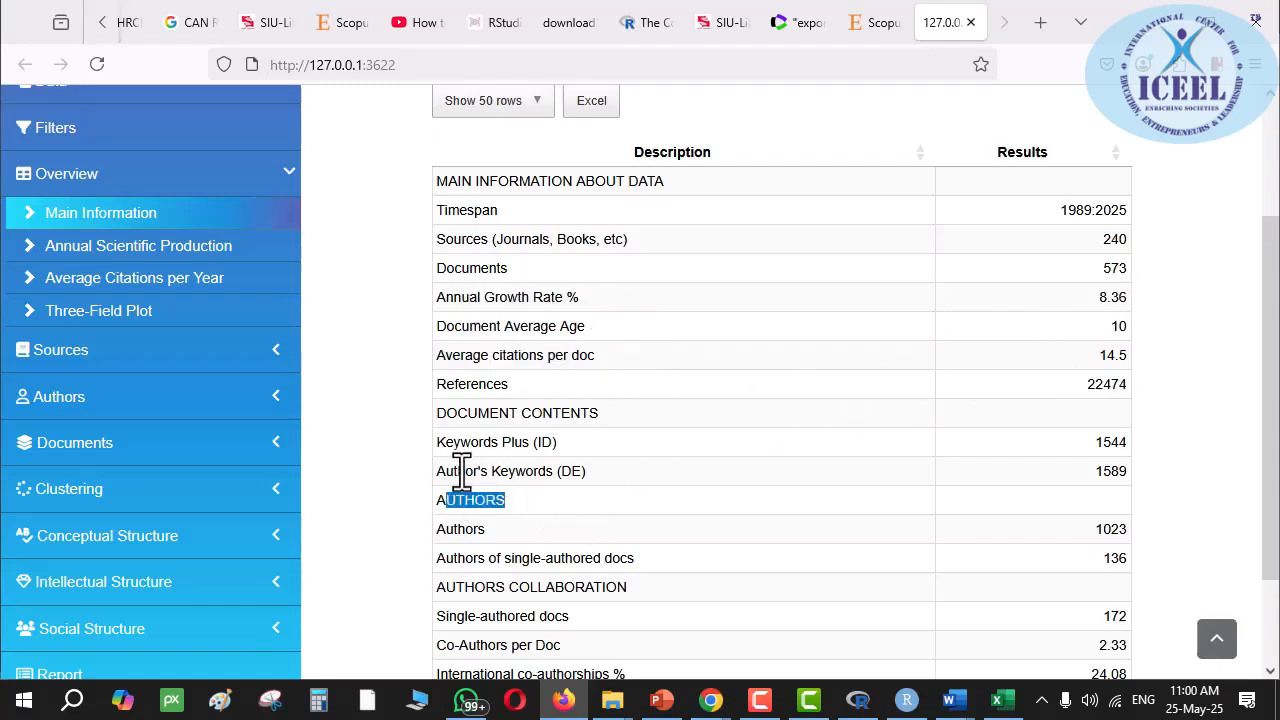
{"action": "left_click_drag", "start_coordinate": [458, 471], "coordinate": [588, 472]}
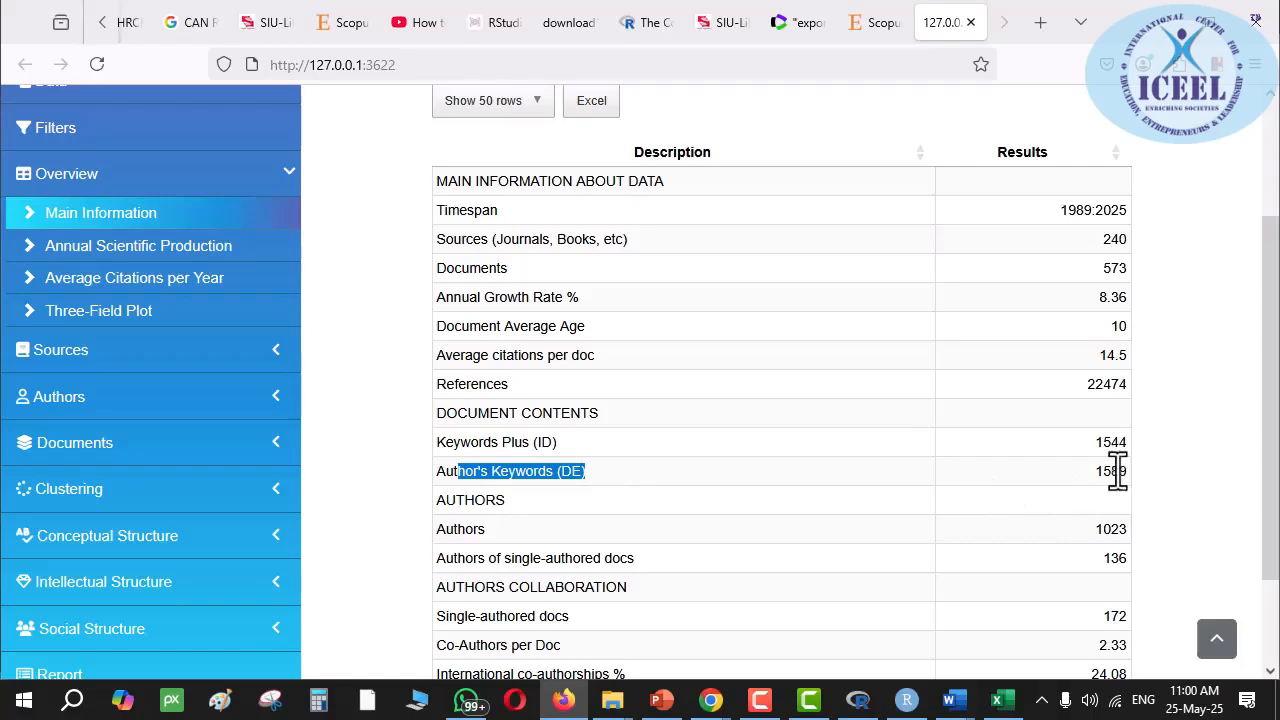
{"action": "left_click_drag", "start_coordinate": [458, 558], "coordinate": [646, 570]}
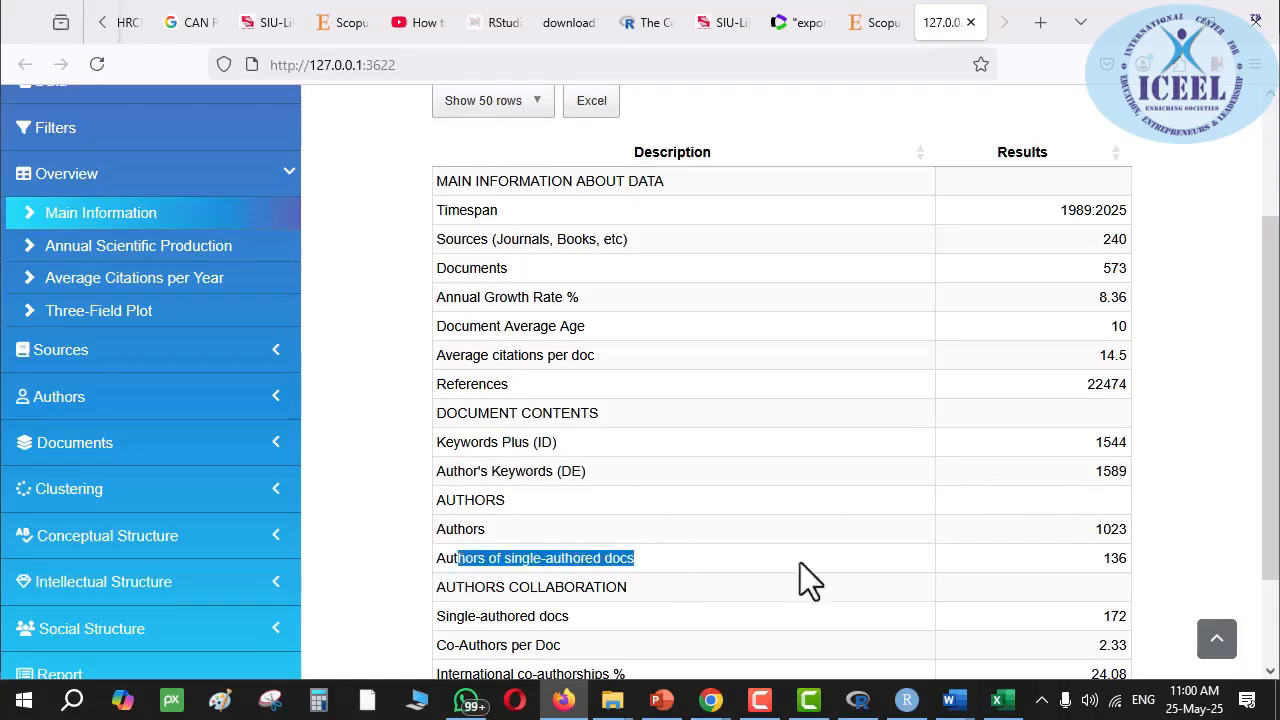
{"action": "scroll", "coordinate": [543, 578], "scroll_direction": "down", "scroll_amount": 3}
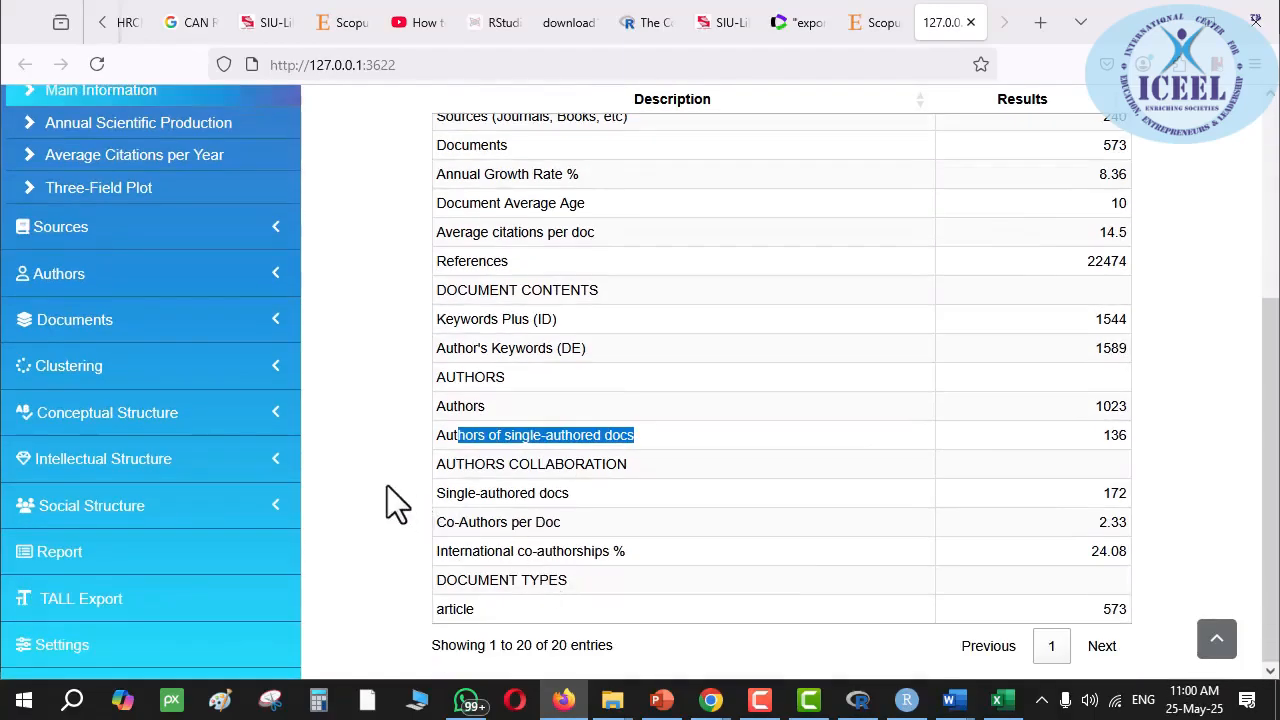
{"action": "scroll", "coordinate": [369, 434], "scroll_direction": "up", "scroll_amount": 4}
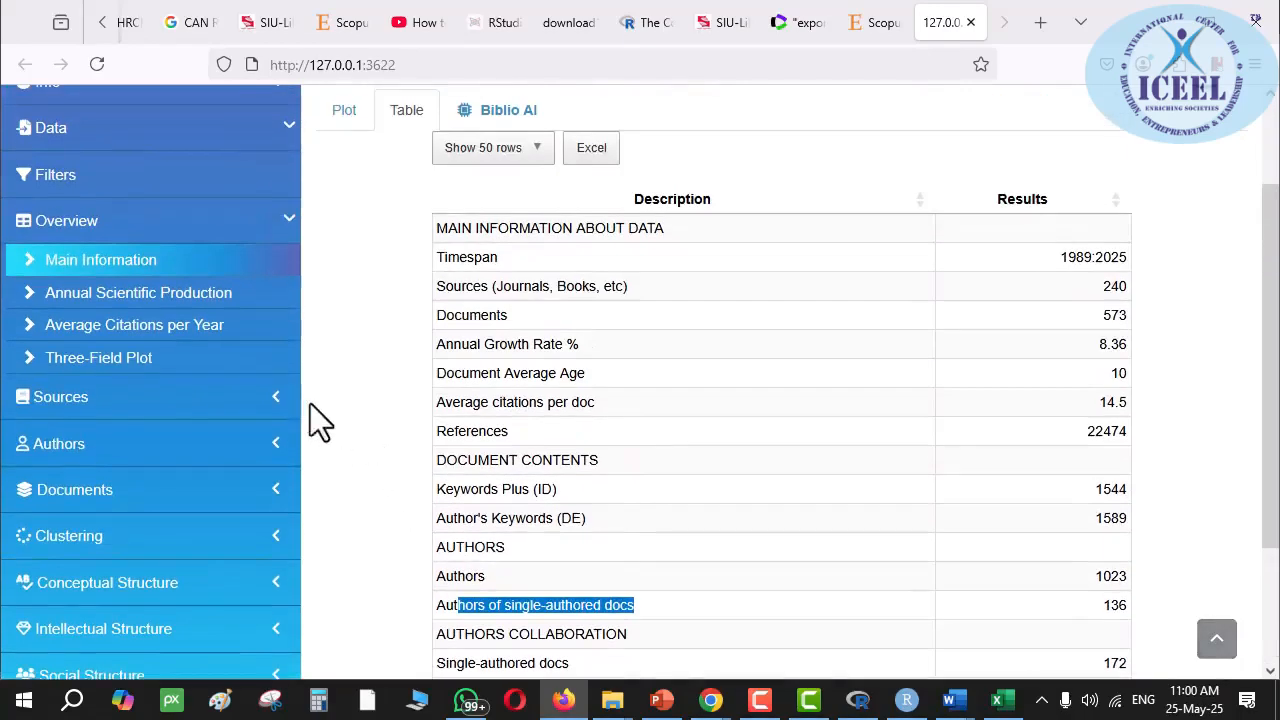
- Review Annual Scientific Production as both plot and table, and open the Average Citations per Year analysis
{"action": "left_click", "coordinate": [155, 297]}
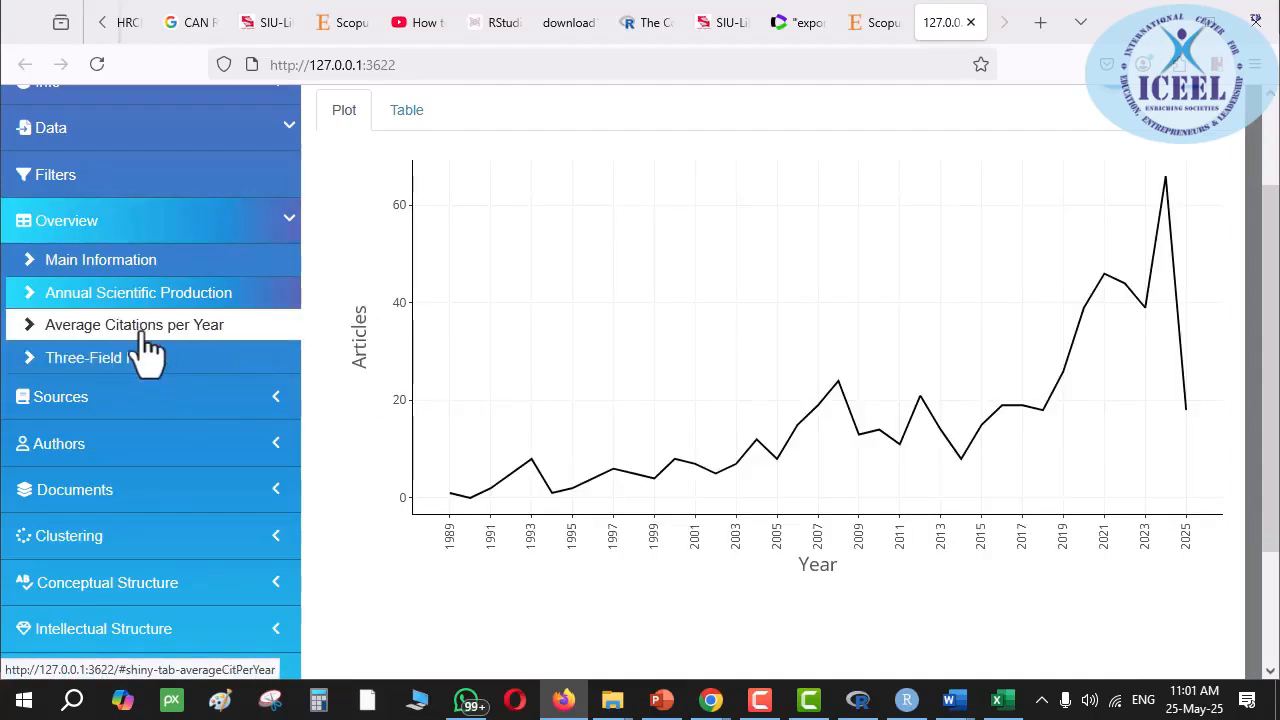
{"action": "left_click", "coordinate": [406, 112]}
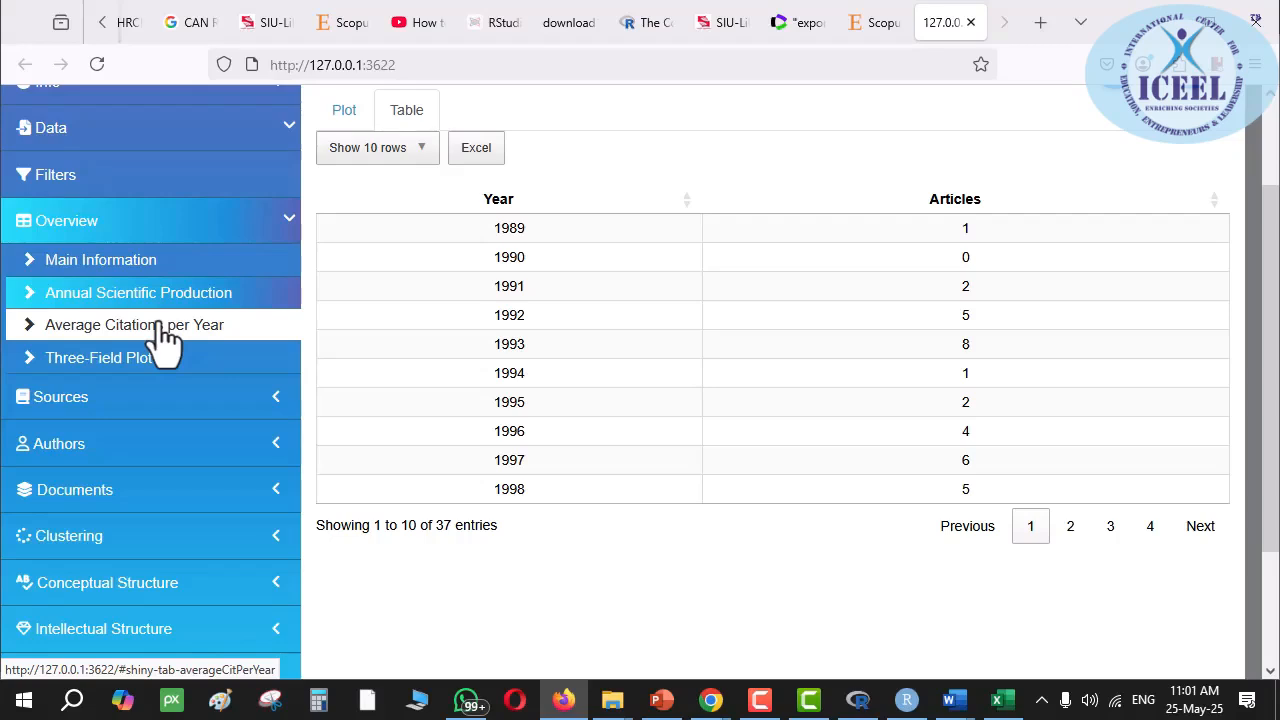
{"action": "left_click", "coordinate": [344, 110]}
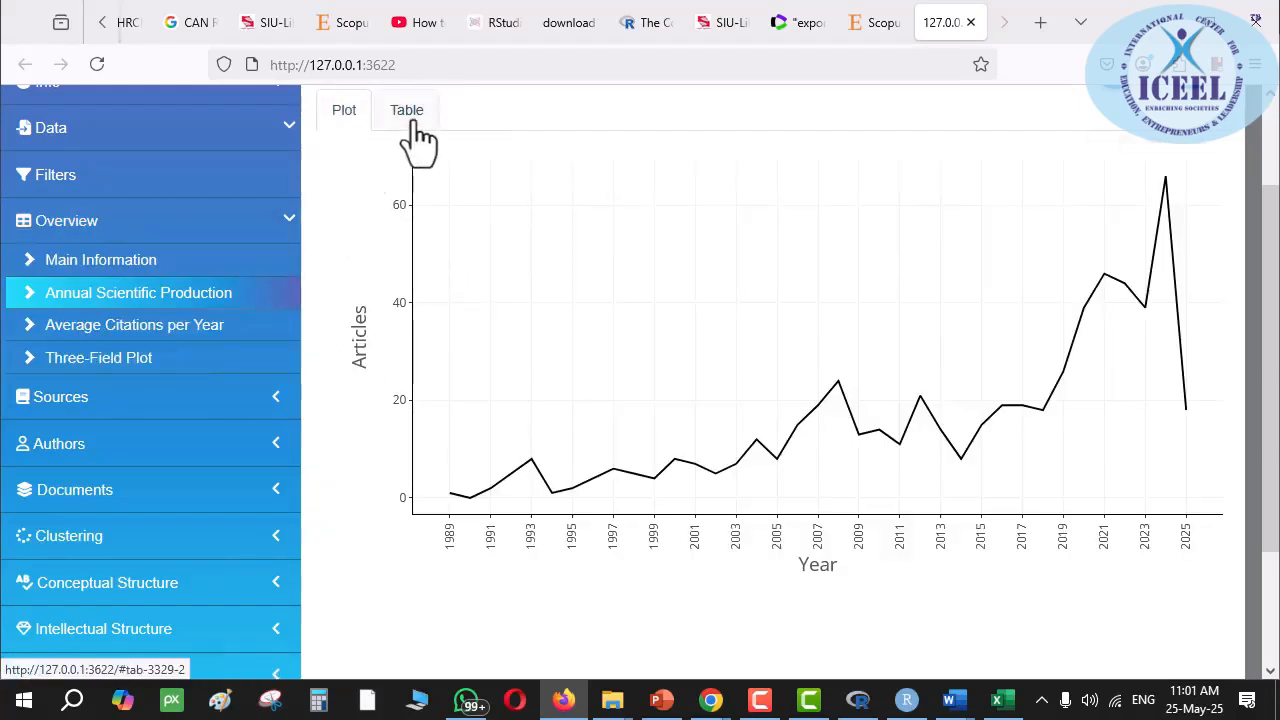
{"action": "left_click", "coordinate": [155, 338]}
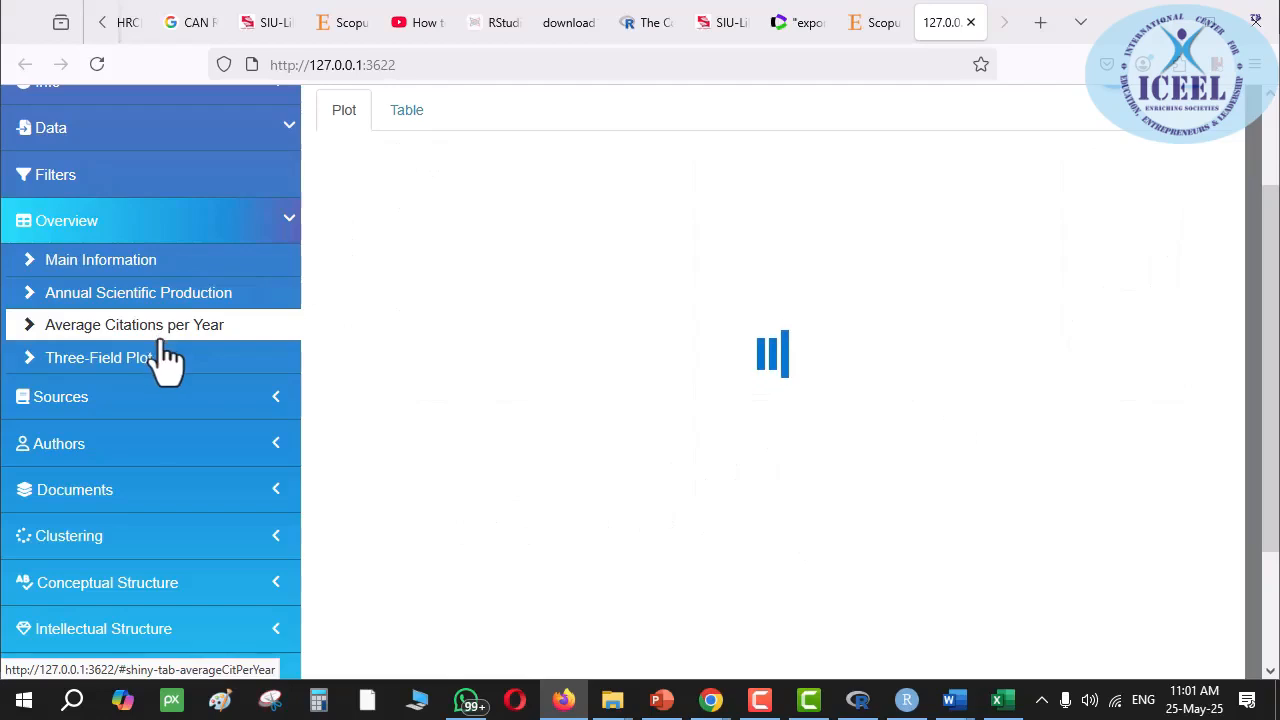
- Generate the Three-Field Plot and move the node for the 1965 general equilibrium models reference higher in the CR column
{"action": "left_click", "coordinate": [113, 370]}
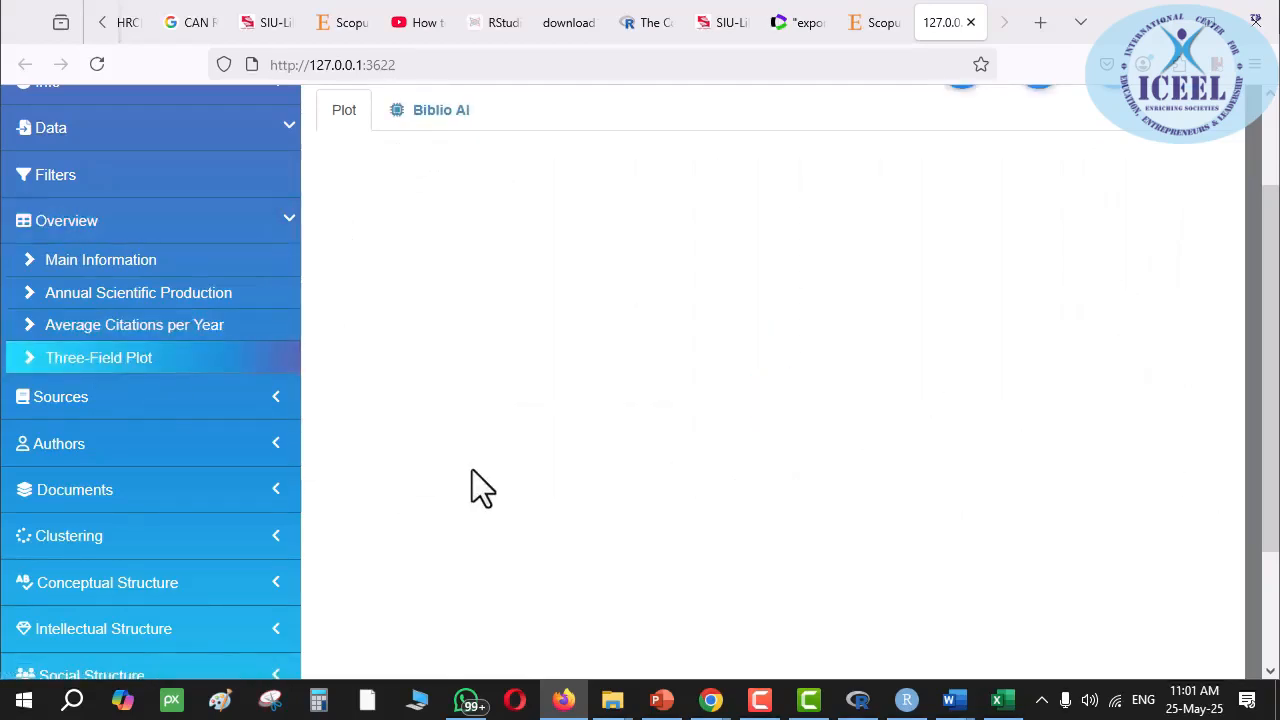
{"action": "scroll", "coordinate": [966, 290], "scroll_direction": "up", "scroll_amount": 2}
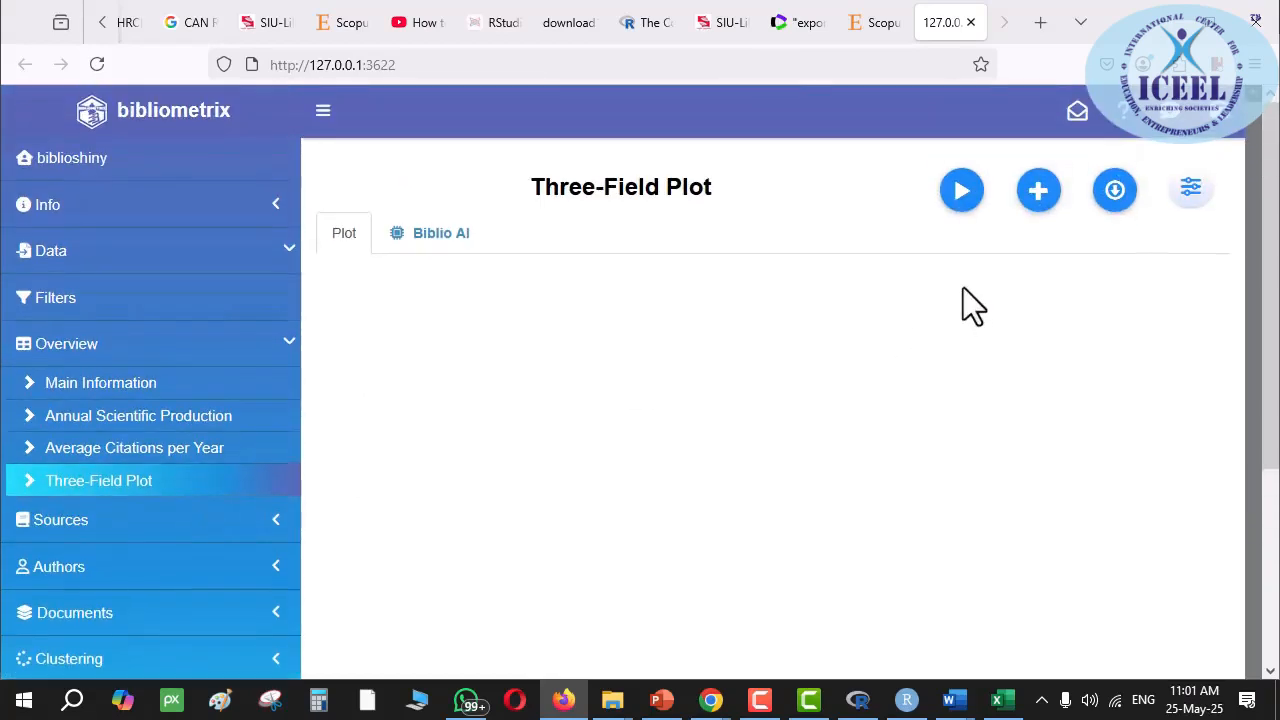
{"action": "left_click", "coordinate": [960, 195]}
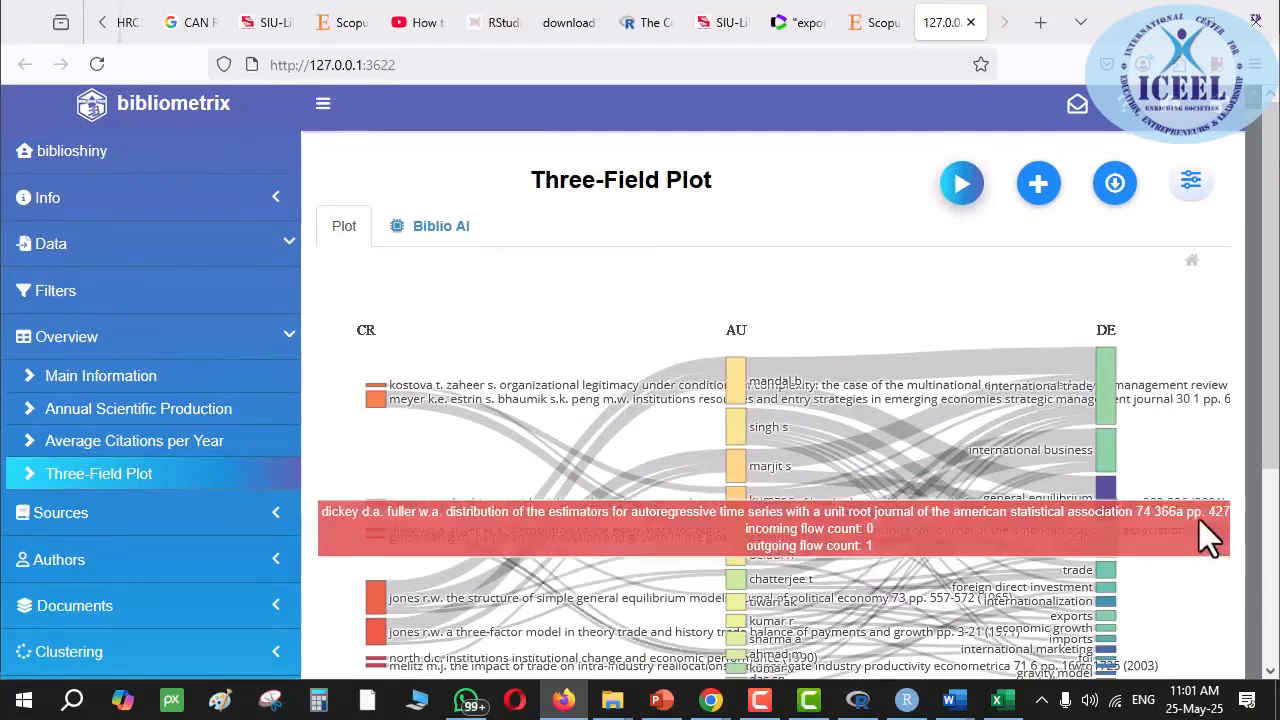
{"action": "scroll", "coordinate": [1195, 520], "scroll_direction": "down", "scroll_amount": 3}
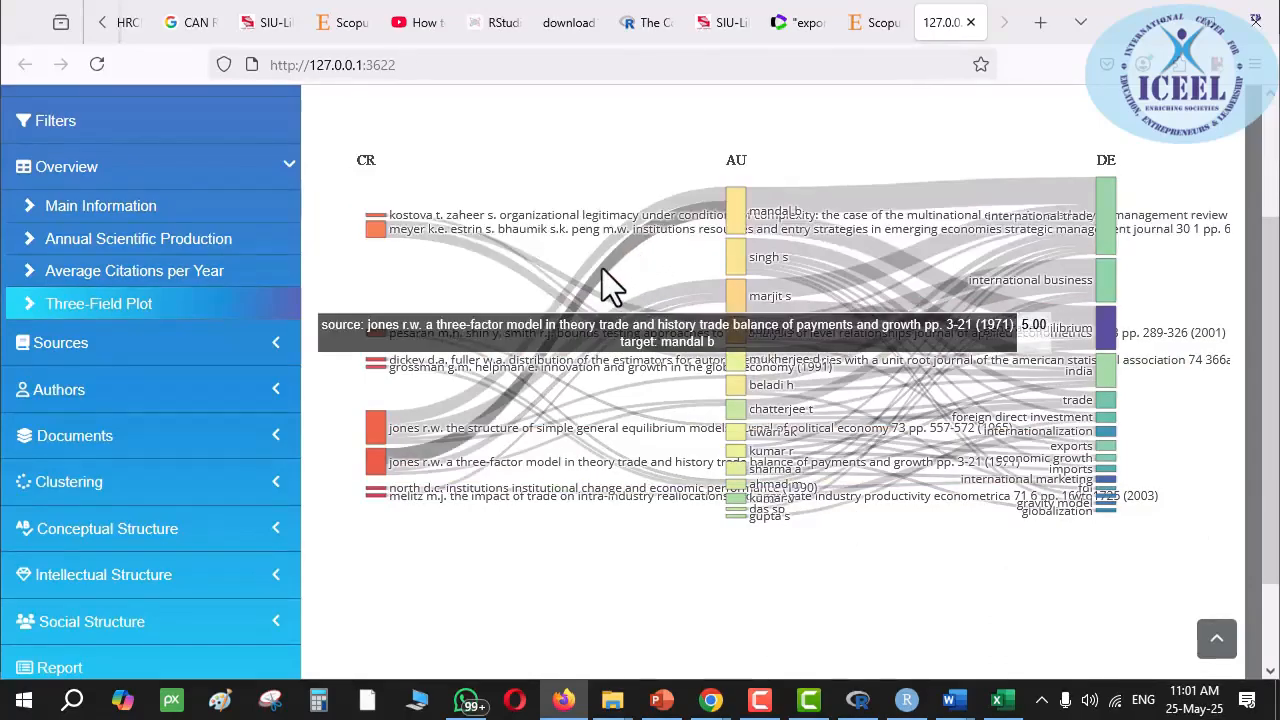
{"action": "left_click_drag", "start_coordinate": [371, 423], "coordinate": [371, 320]}
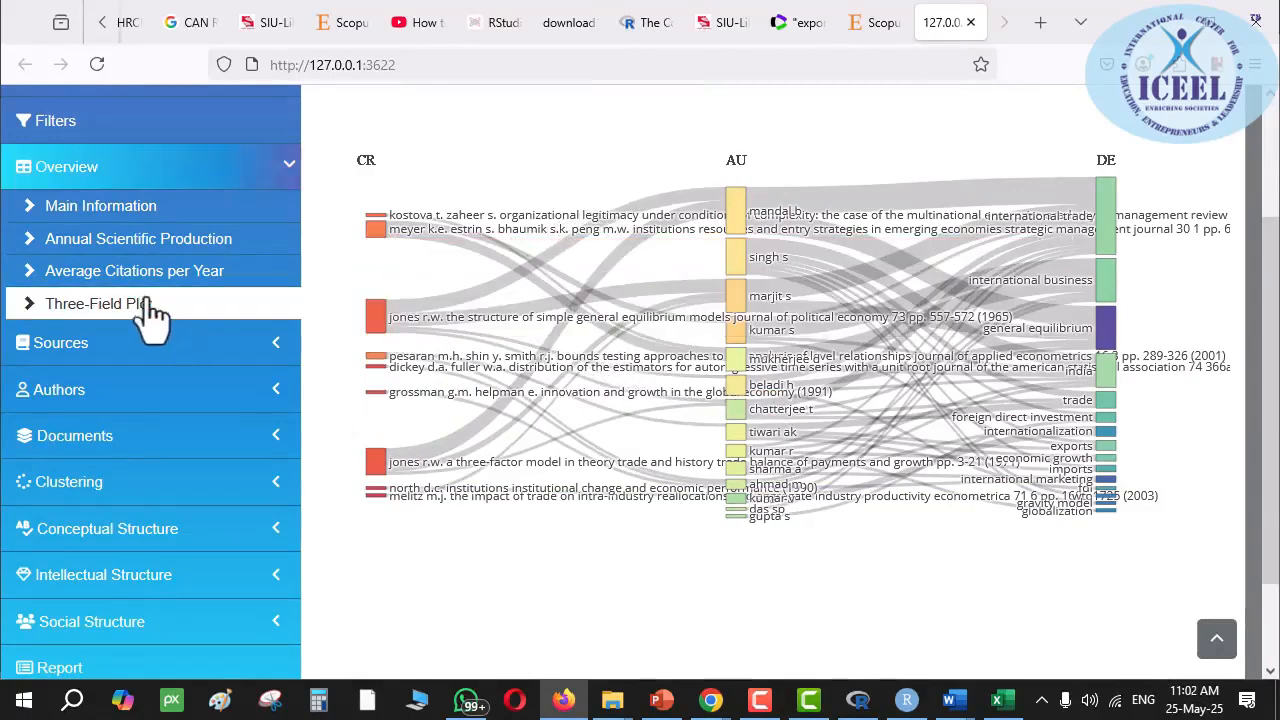
- Generate the Most Relevant Sources plot with the default options
{"action": "left_click", "coordinate": [102, 352]}
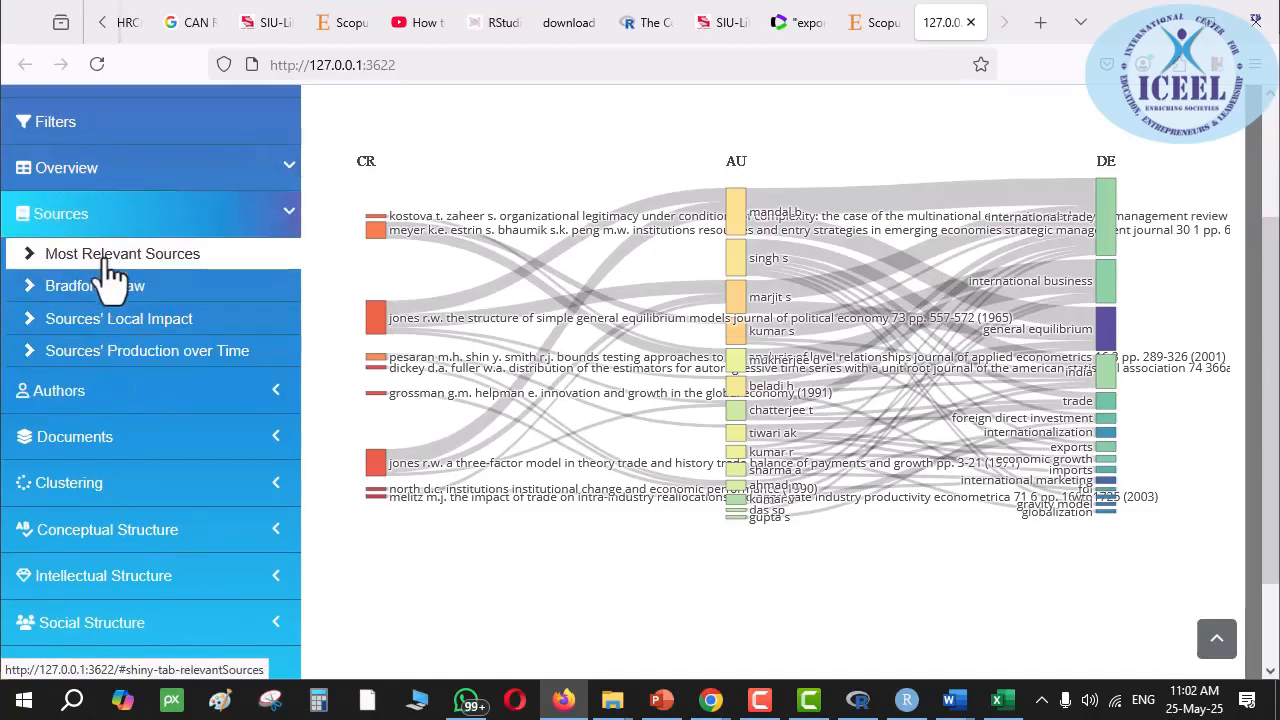
{"action": "left_click", "coordinate": [108, 256]}
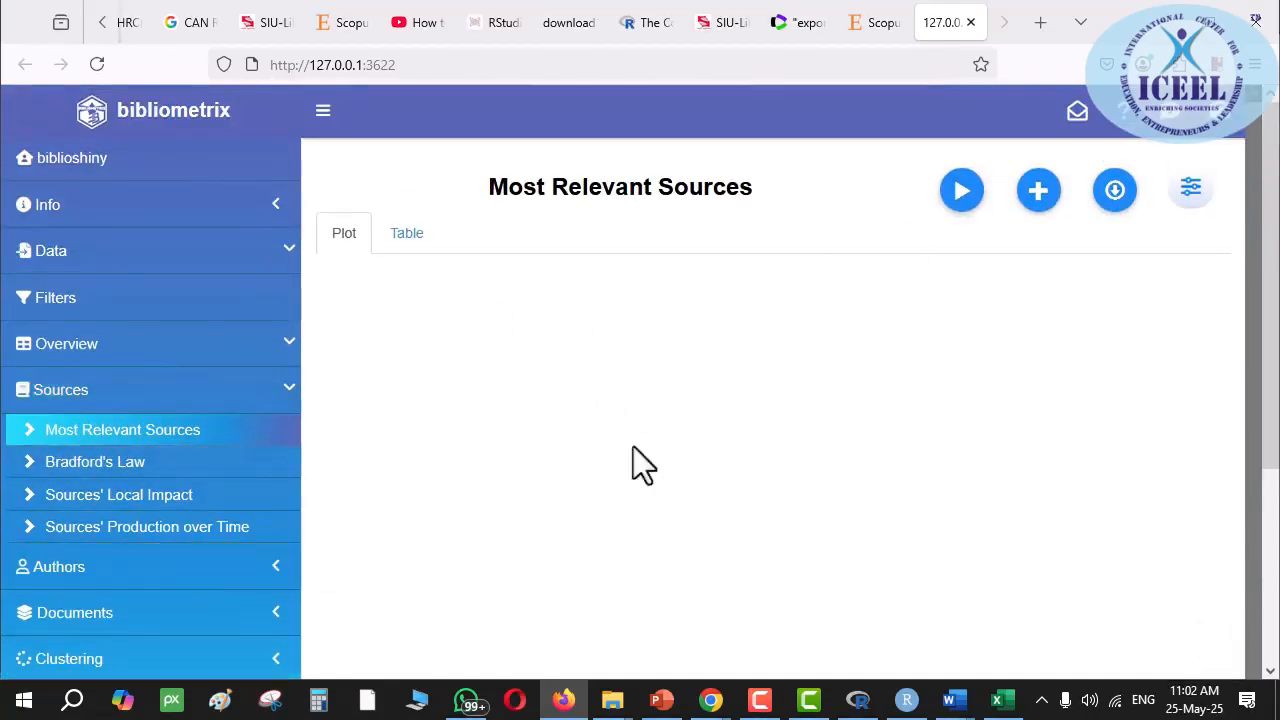
{"action": "left_click", "coordinate": [961, 195]}
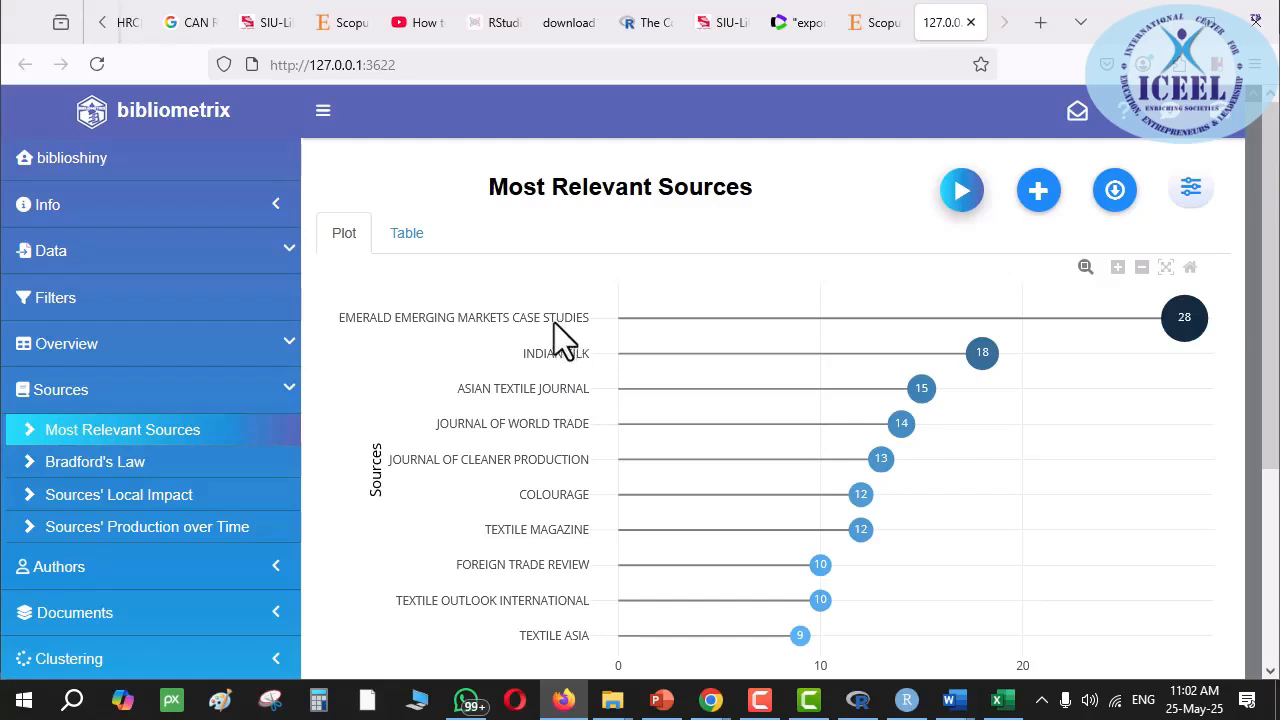
{"action": "scroll", "coordinate": [554, 325], "scroll_direction": "down", "scroll_amount": 1}
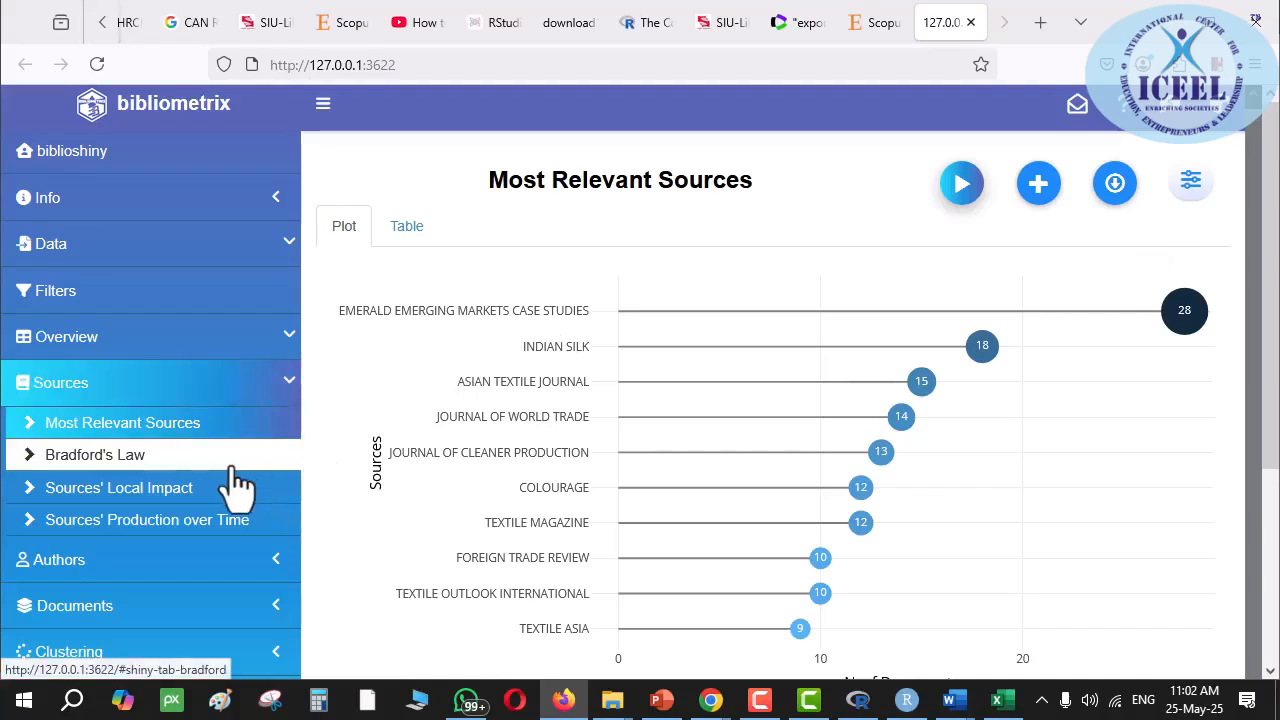
- Open the core sources by Bradford's Law, and generate the Sources' Local Impact plot
{"action": "left_click", "coordinate": [150, 462]}
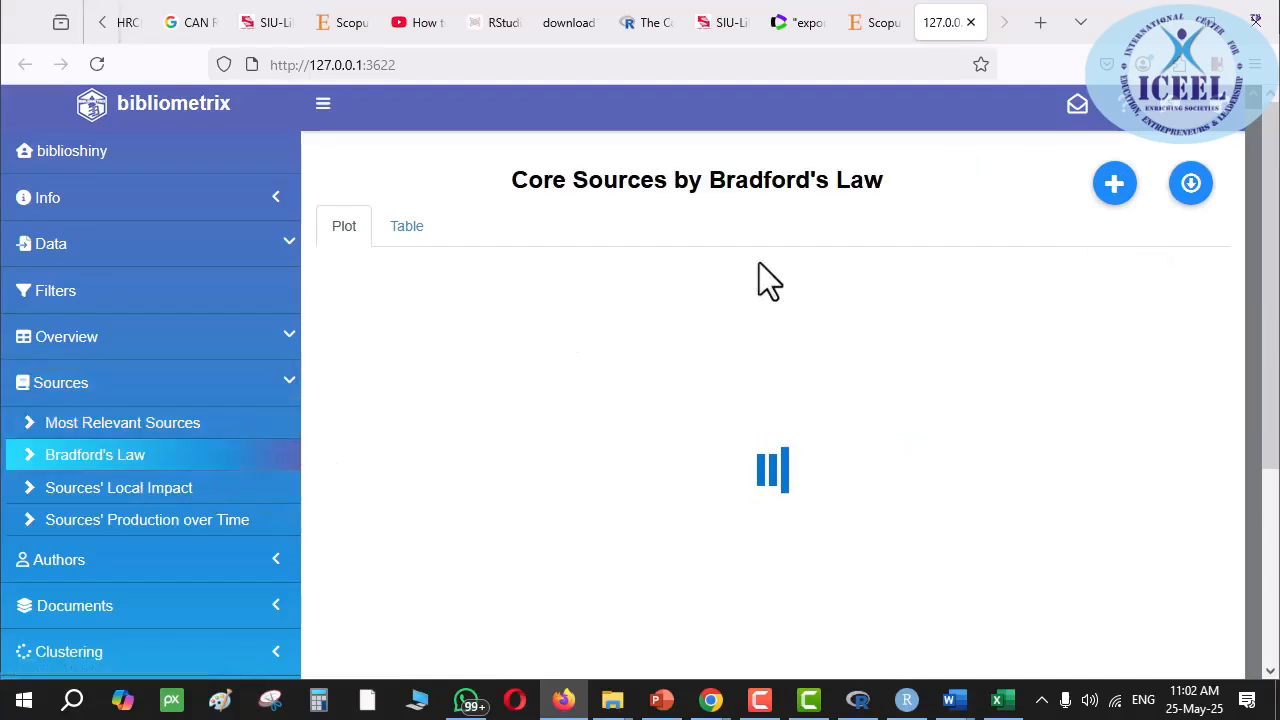
{"action": "left_click", "coordinate": [122, 489]}
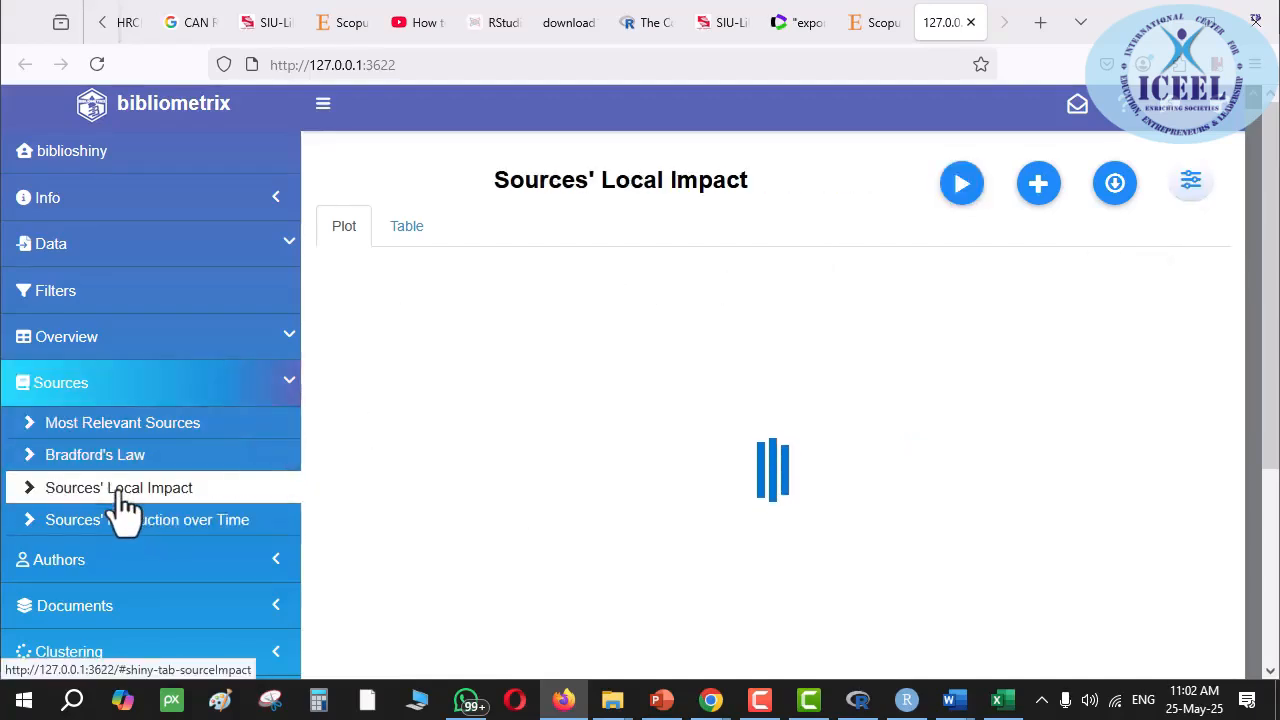
{"action": "left_click", "coordinate": [957, 195]}
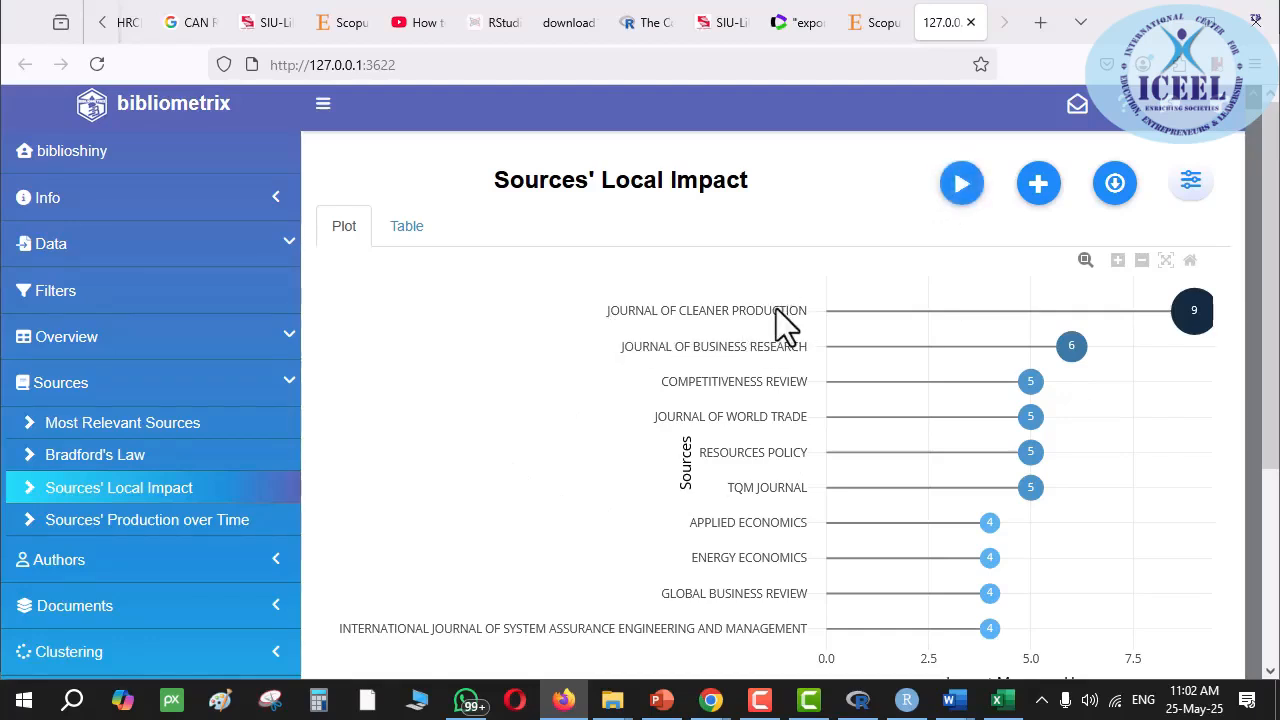
- Open Sources' Production over Time, and generate the Most Relevant Authors plot with the default options
{"action": "left_click", "coordinate": [160, 526]}
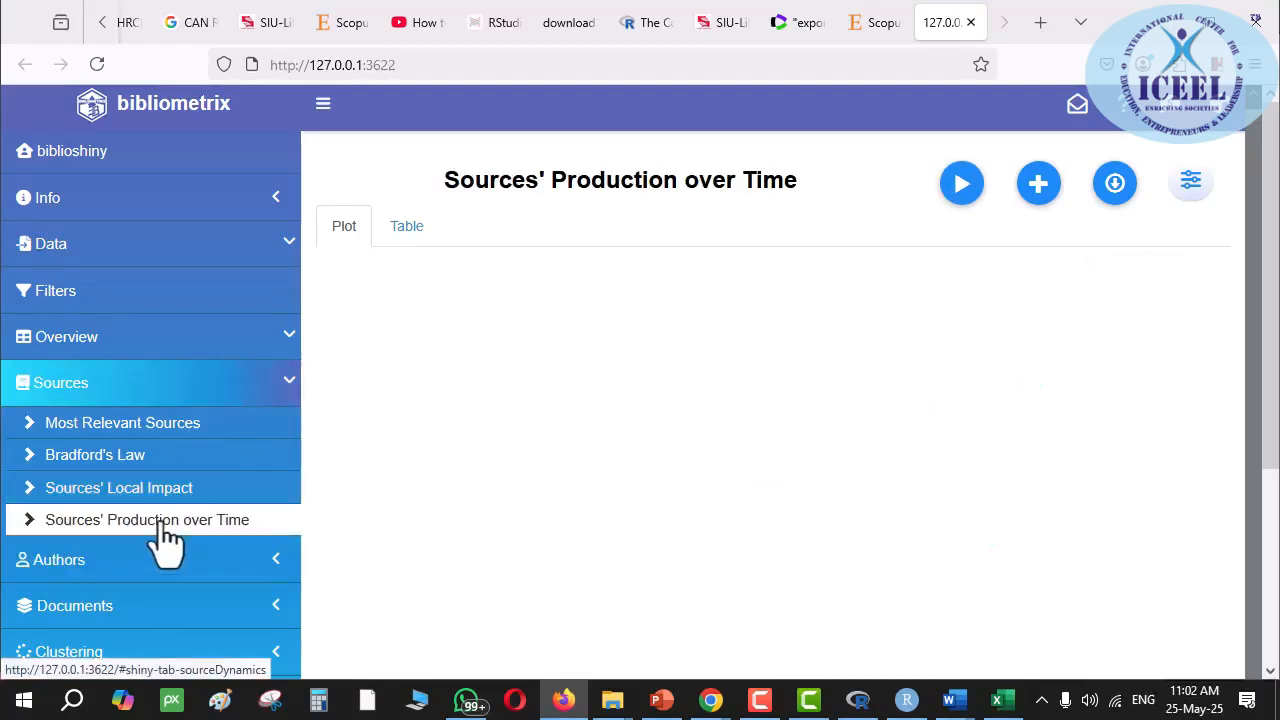
{"action": "scroll", "coordinate": [197, 540], "scroll_direction": "down", "scroll_amount": 3}
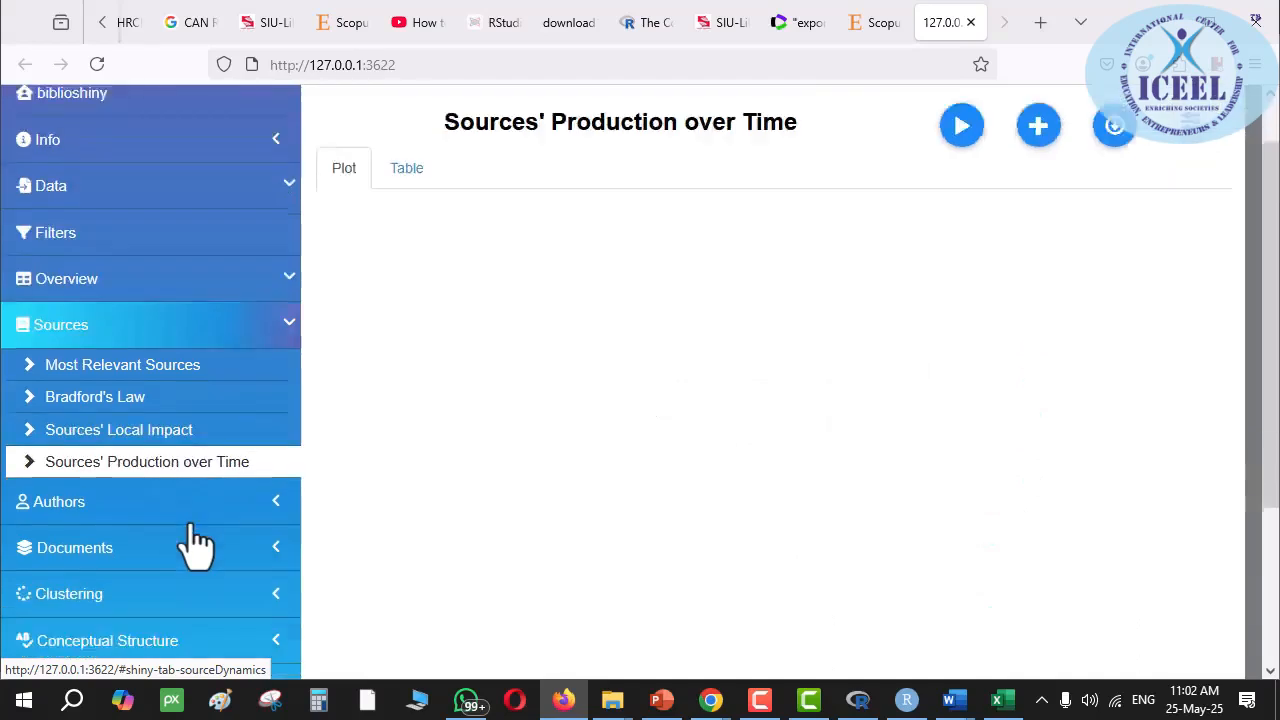
{"action": "left_click", "coordinate": [118, 395]}
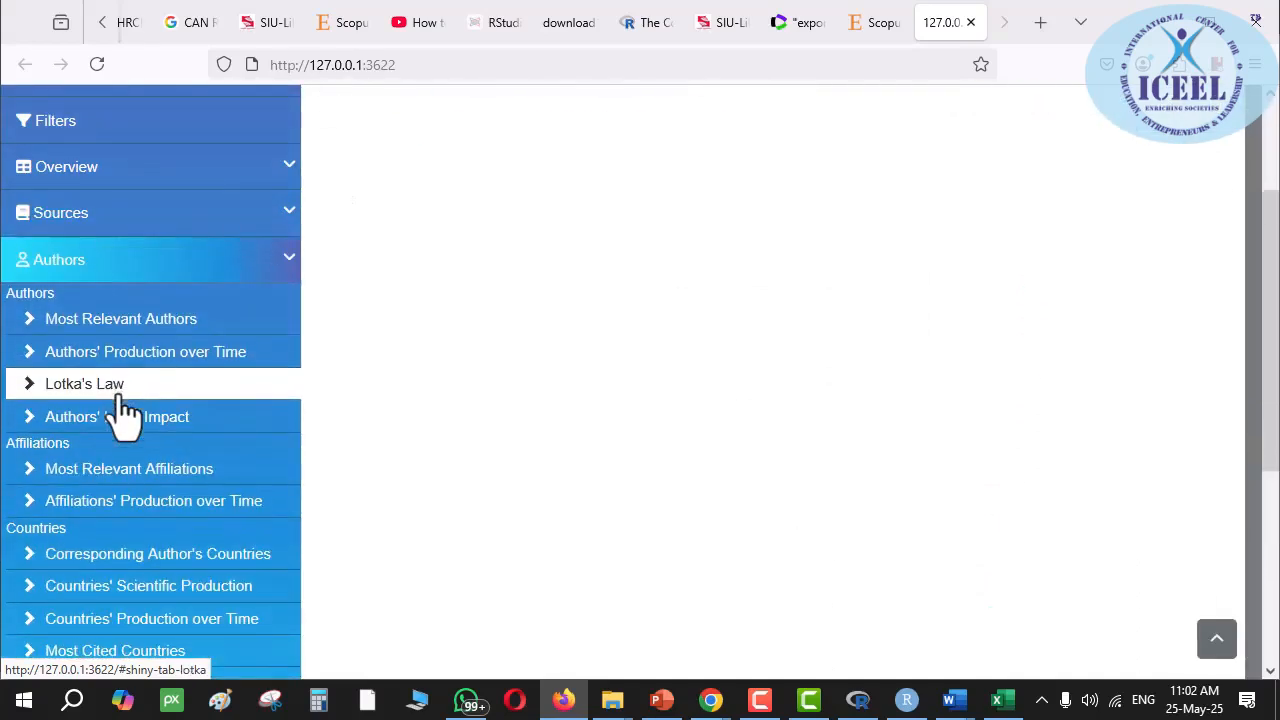
{"action": "left_click", "coordinate": [120, 322]}
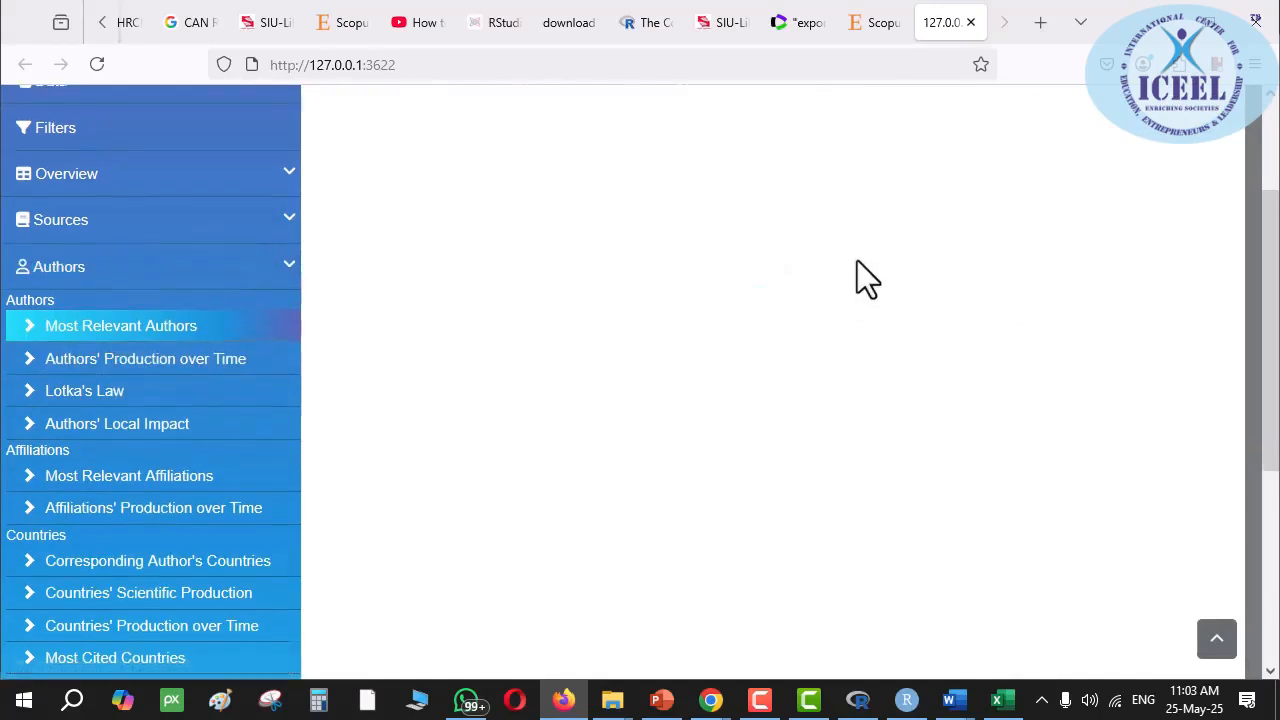
{"action": "scroll", "coordinate": [857, 270], "scroll_direction": "up", "scroll_amount": 3}
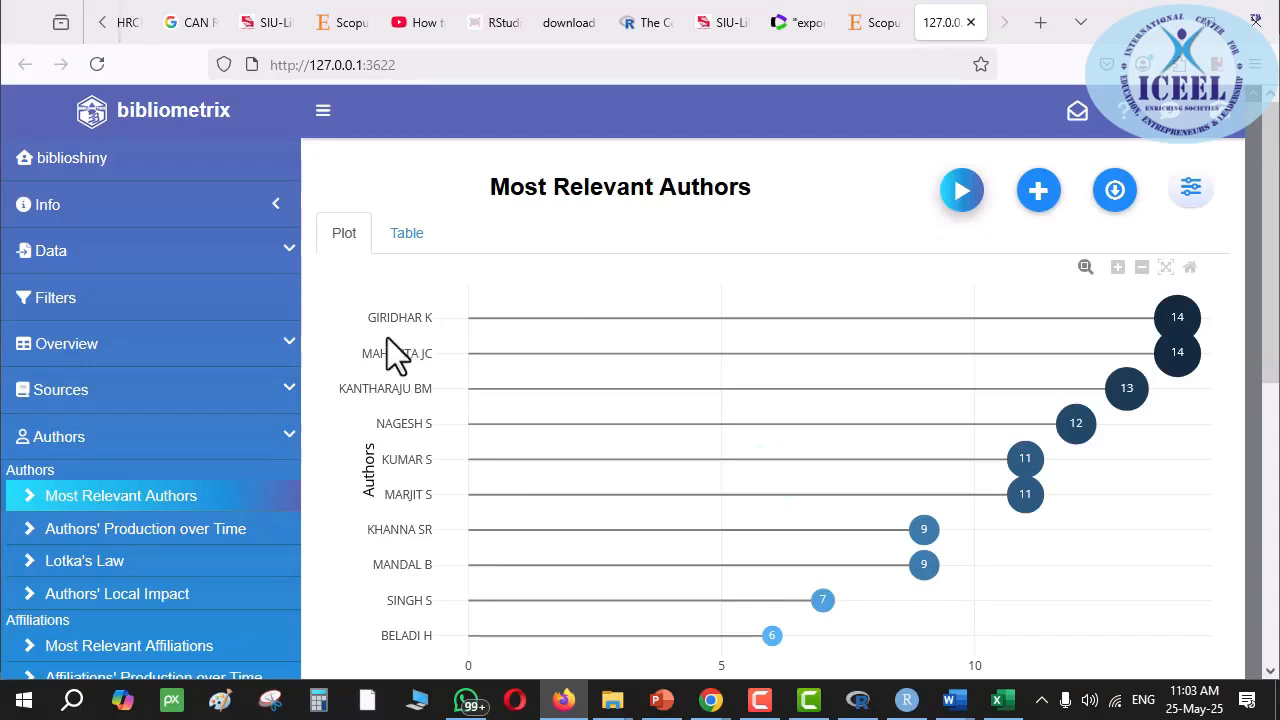
- Generate the Authors' Production over Time plot with the default options
{"action": "scroll", "coordinate": [400, 340], "scroll_direction": "down", "scroll_amount": 1}
{"action": "left_click", "coordinate": [148, 530]}
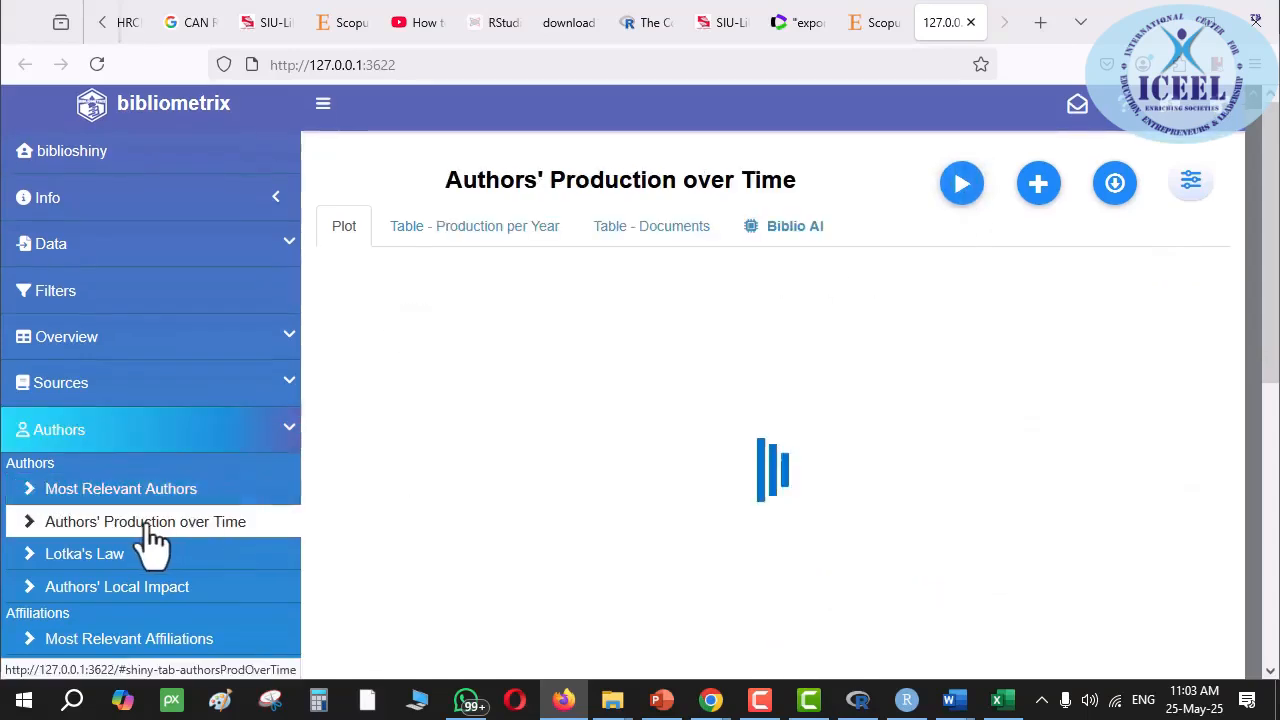
{"action": "left_click", "coordinate": [958, 192]}
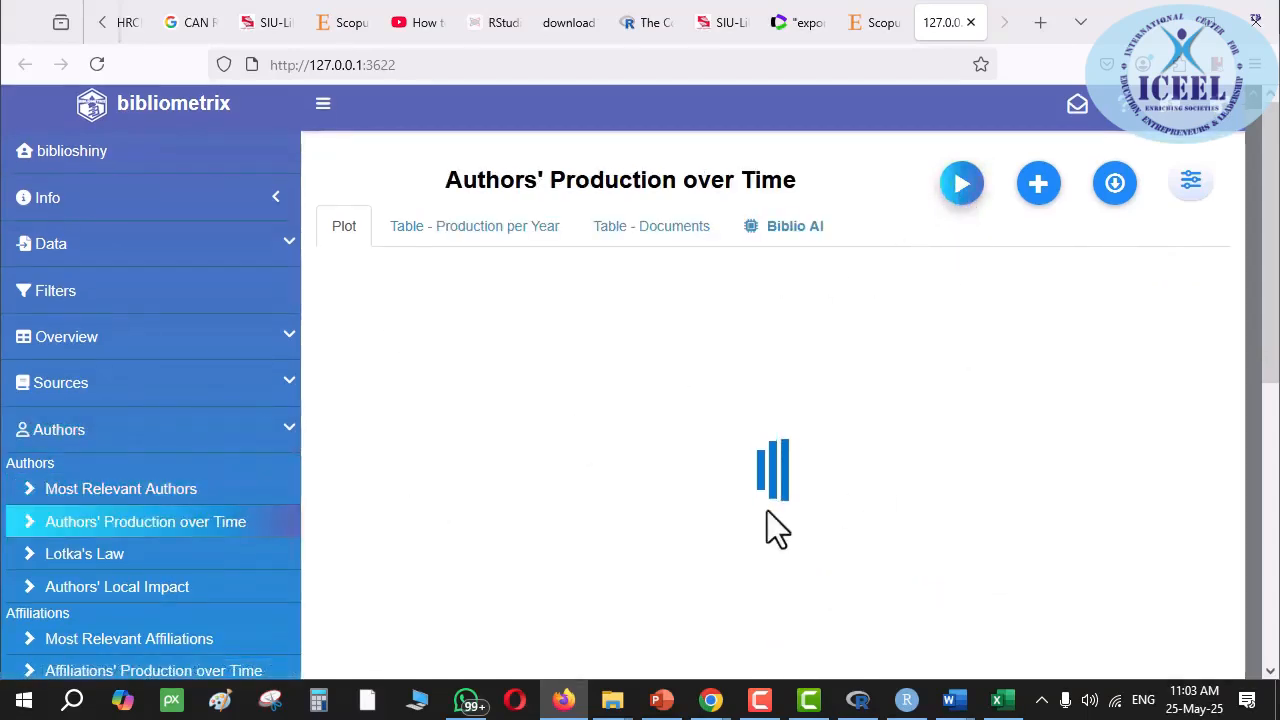
- Show the production-per-year table of Authors' Production over Time and add this analysis to the report
{"action": "left_click", "coordinate": [459, 250]}
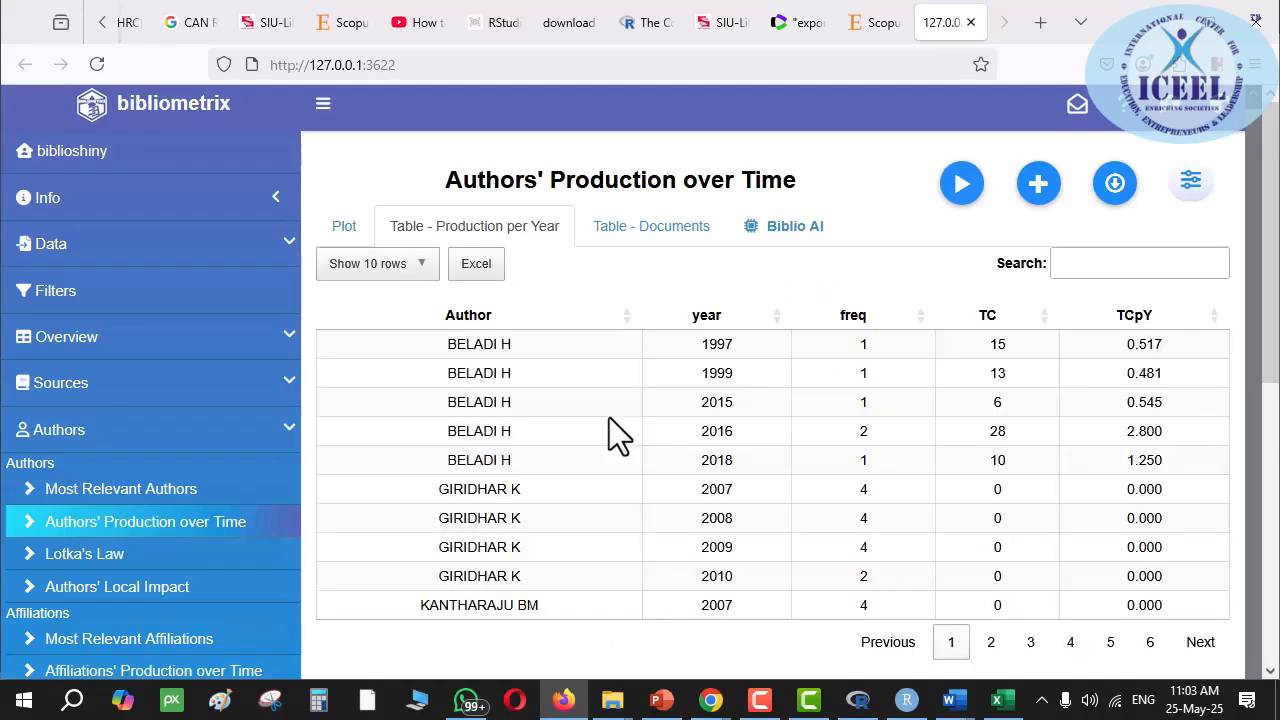
{"action": "left_click", "coordinate": [663, 228]}
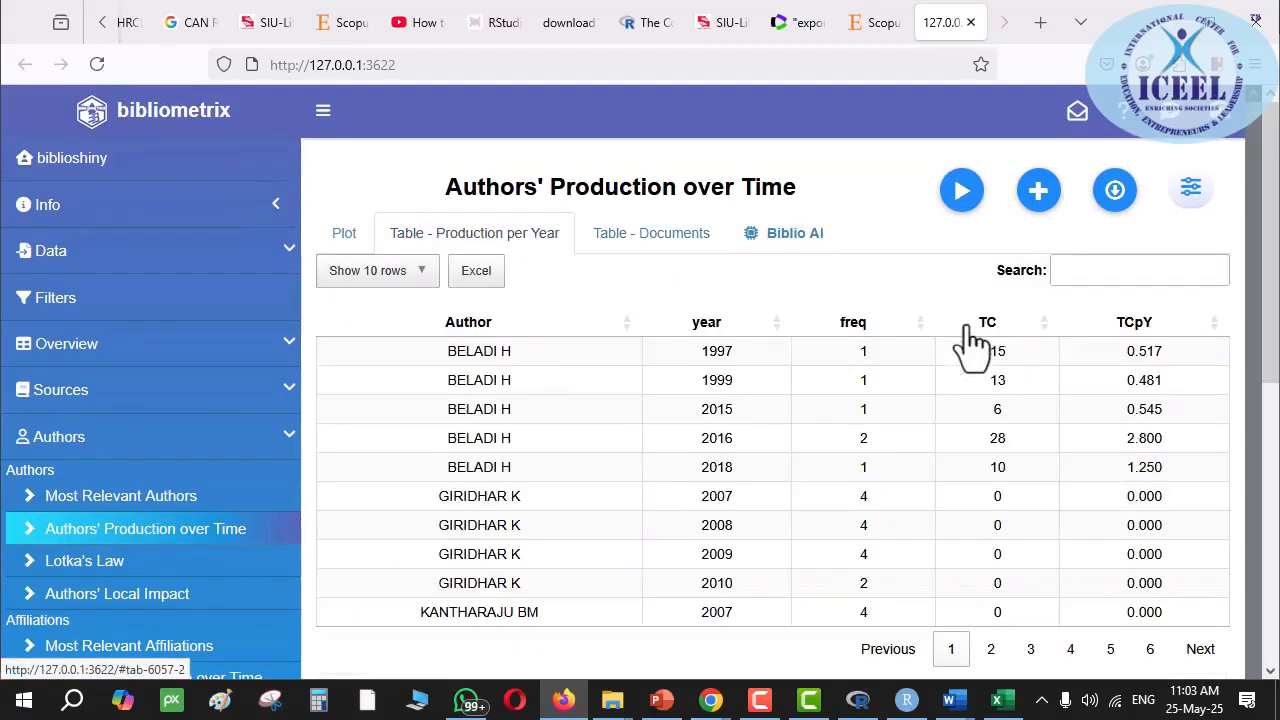
{"action": "left_click", "coordinate": [1040, 195]}
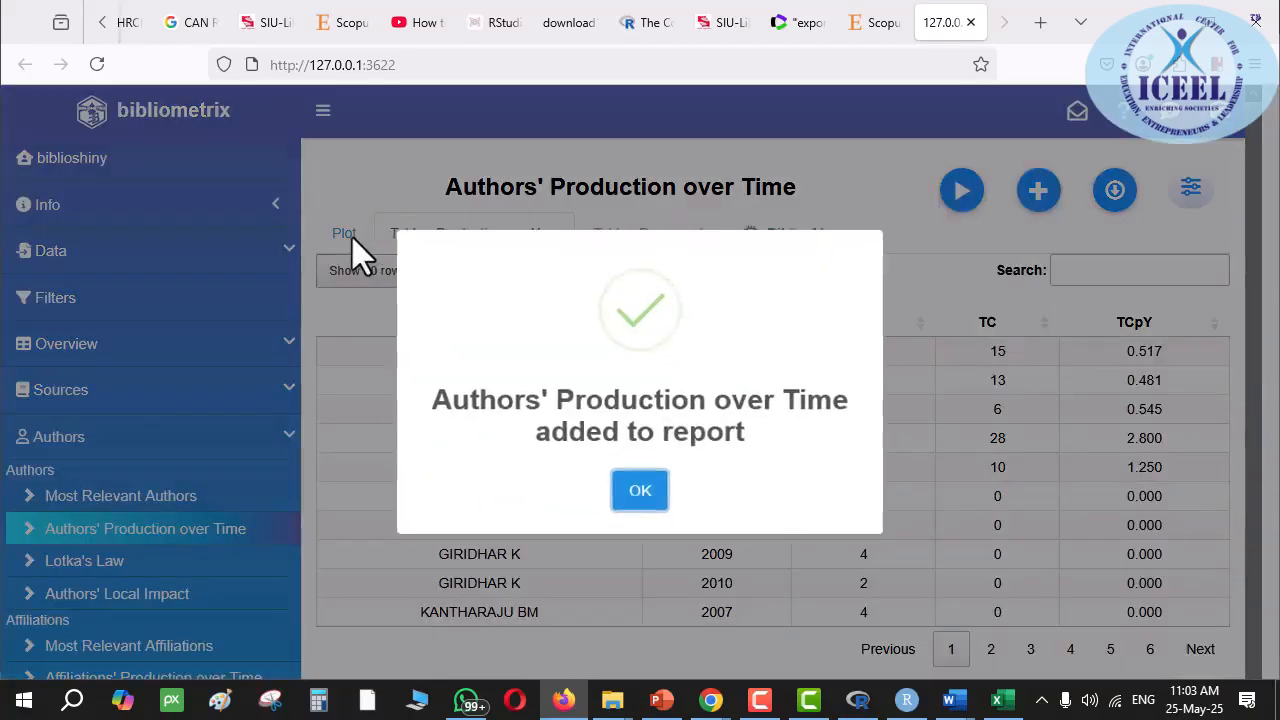
{"action": "left_click", "coordinate": [645, 500]}
- Return to the Three-Field Plot in the Overview analyses, add it to the report, and open its Biblio AI view
{"action": "left_click", "coordinate": [92, 400]}
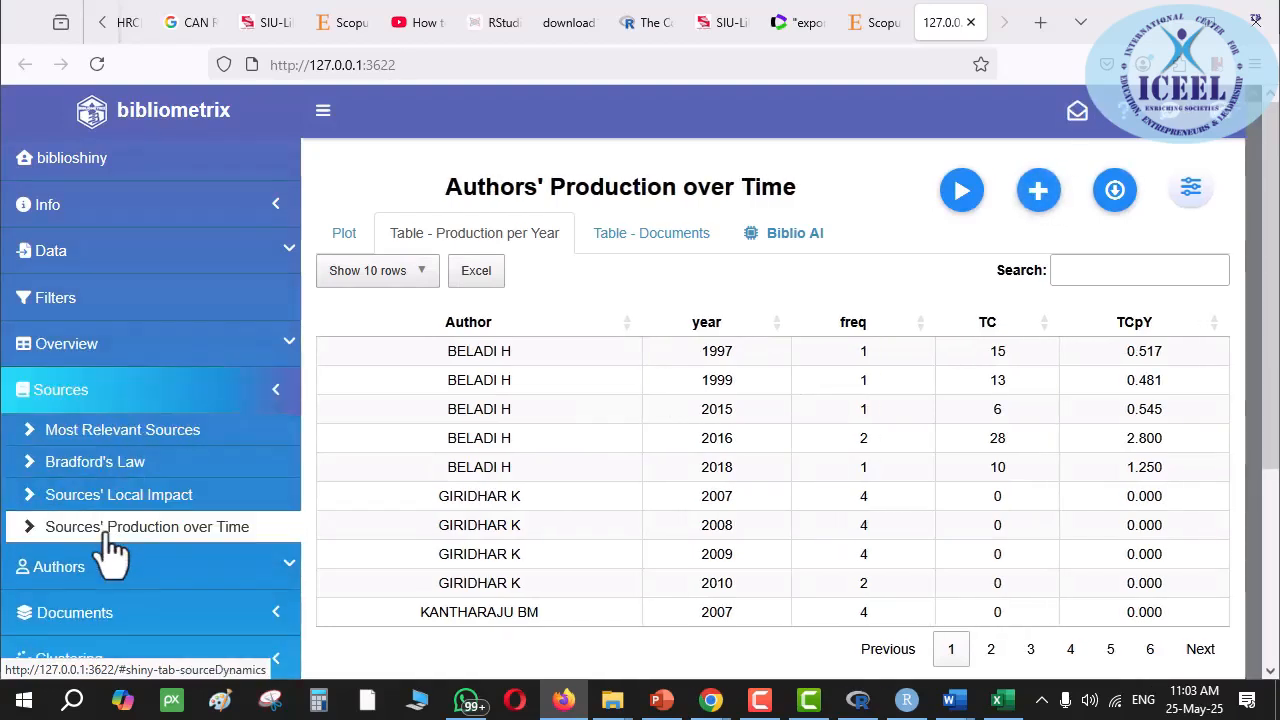
{"action": "left_click", "coordinate": [104, 352]}
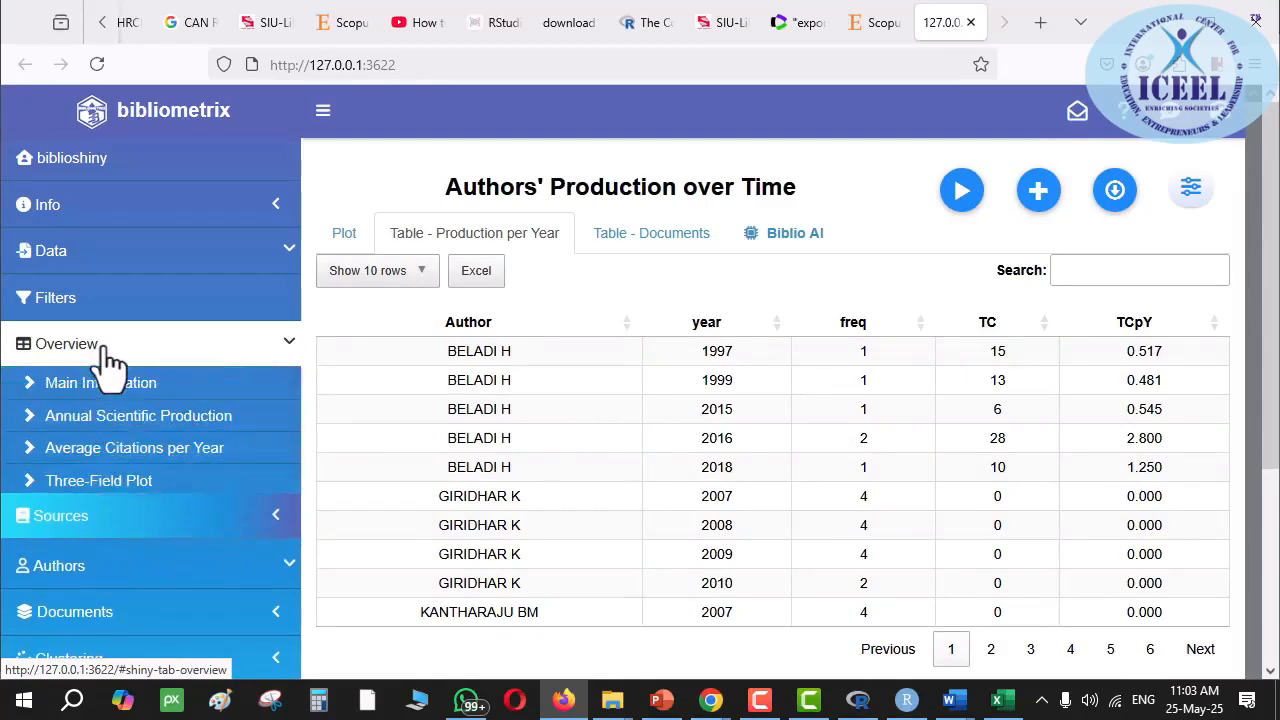
{"action": "left_click", "coordinate": [112, 488]}
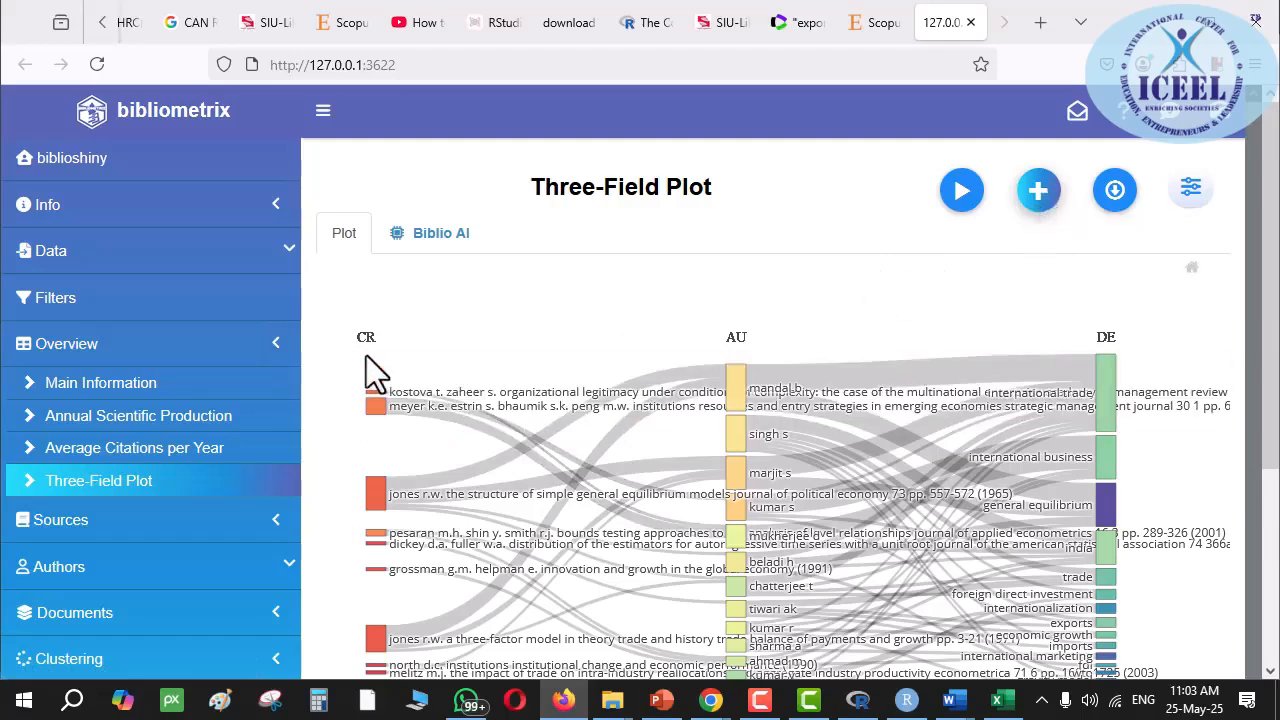
{"action": "left_click", "coordinate": [1038, 192]}
{"action": "left_click", "coordinate": [425, 240]}
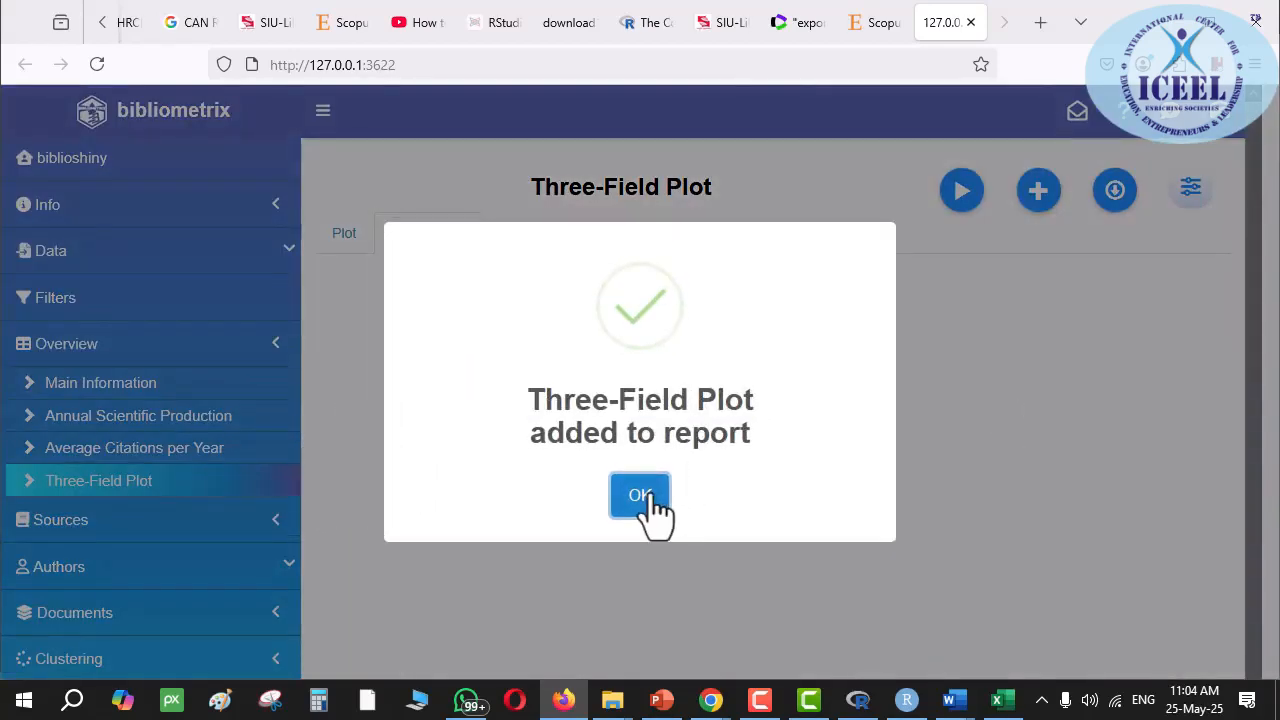
{"action": "left_click", "coordinate": [640, 496]}
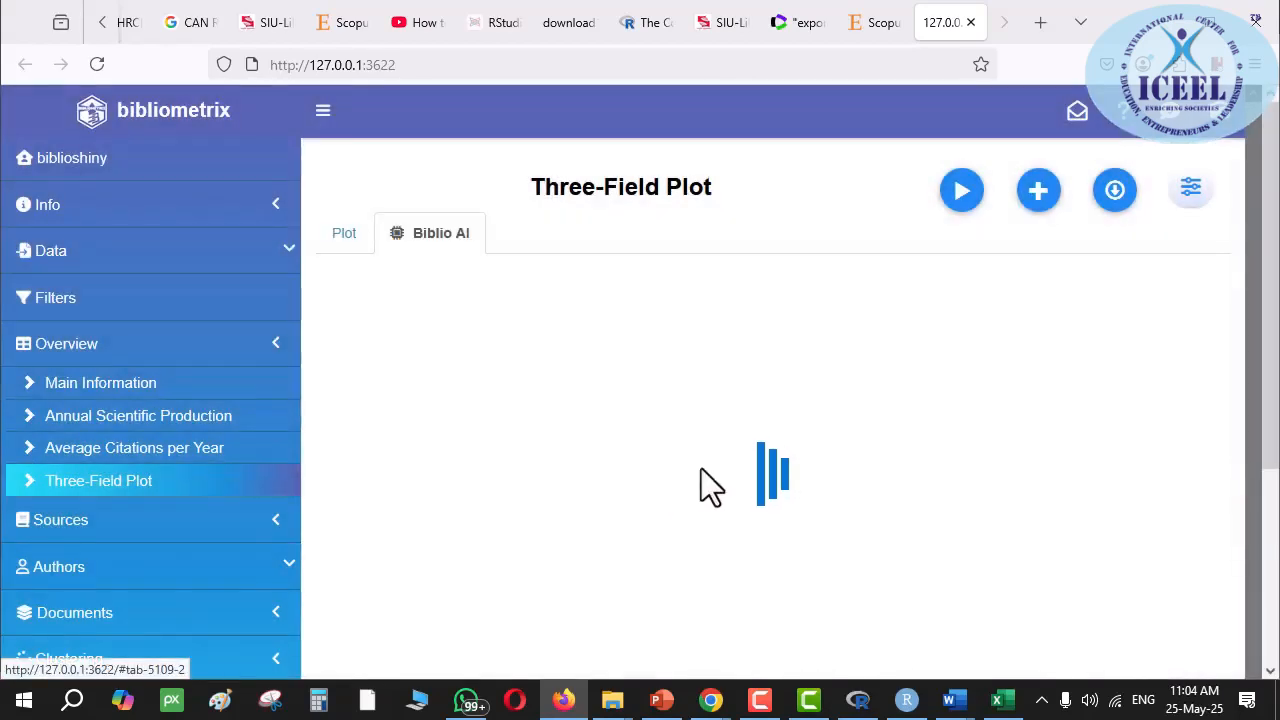
- Open the Documents folder in File Explorer and look through it for files saved by R and biblioshiny
{"action": "mouse_move", "coordinate": [617, 700]}
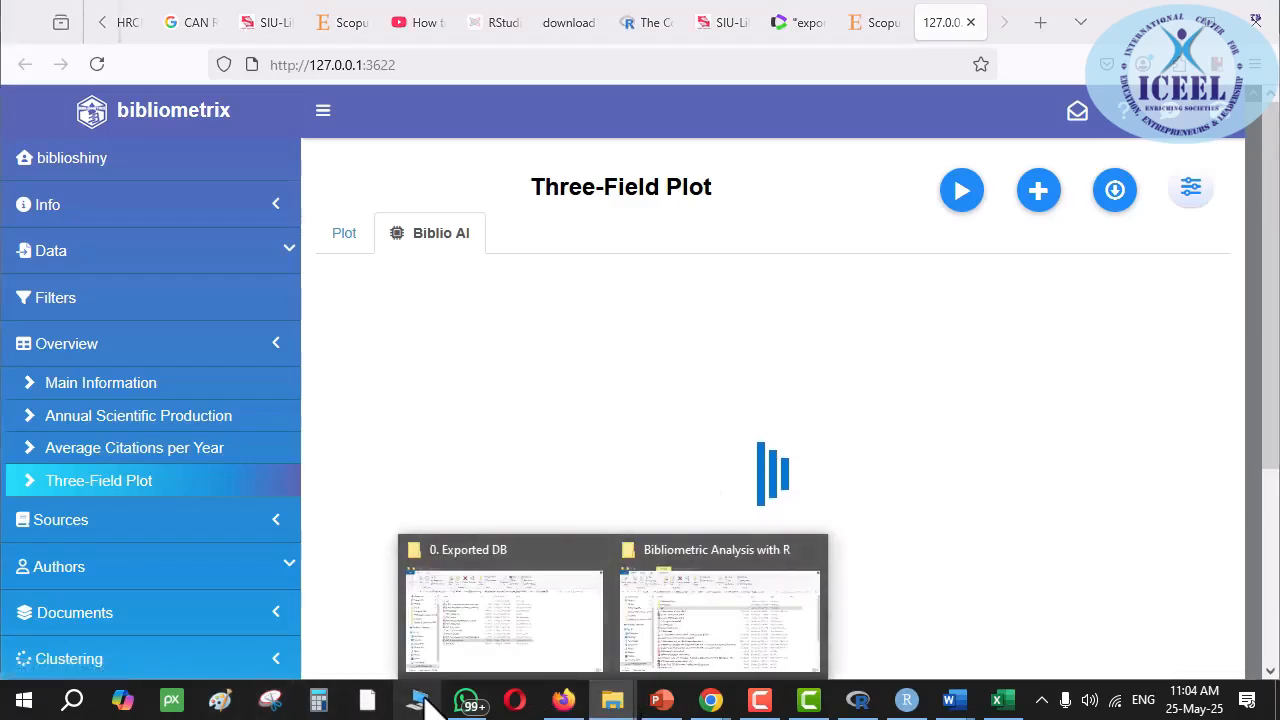
{"action": "left_click", "coordinate": [368, 698]}
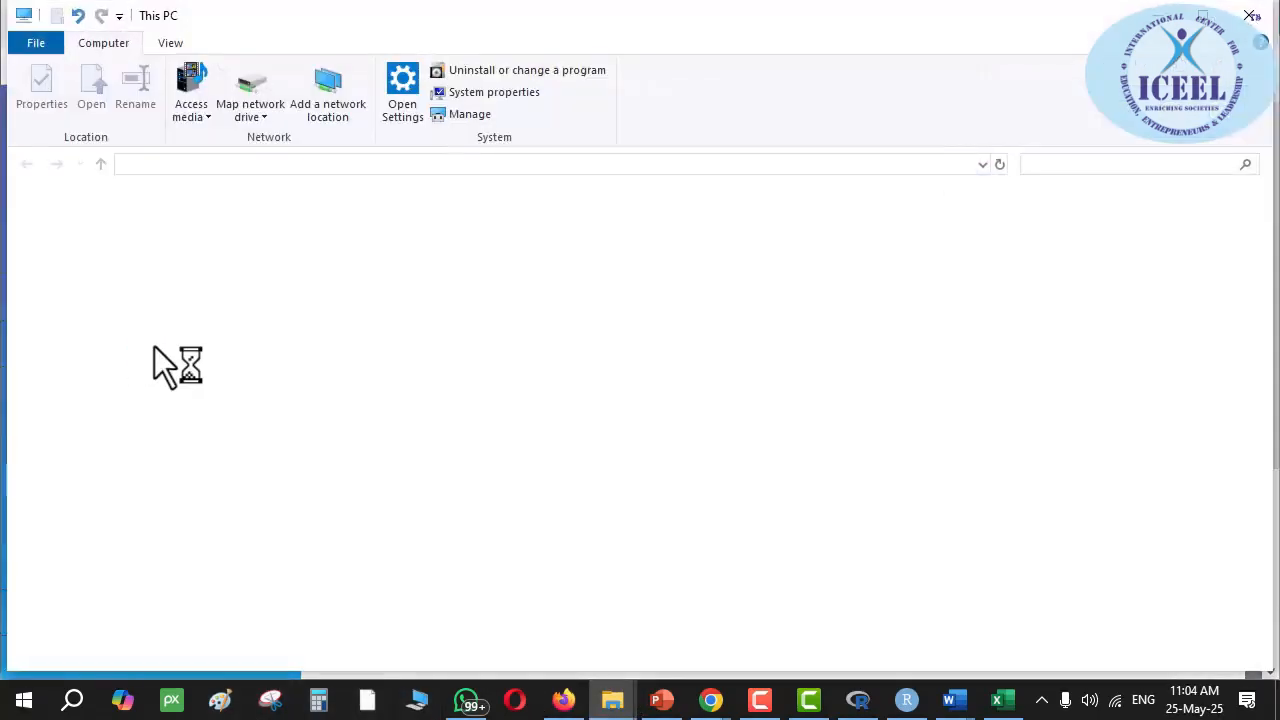
{"action": "left_click", "coordinate": [108, 286]}
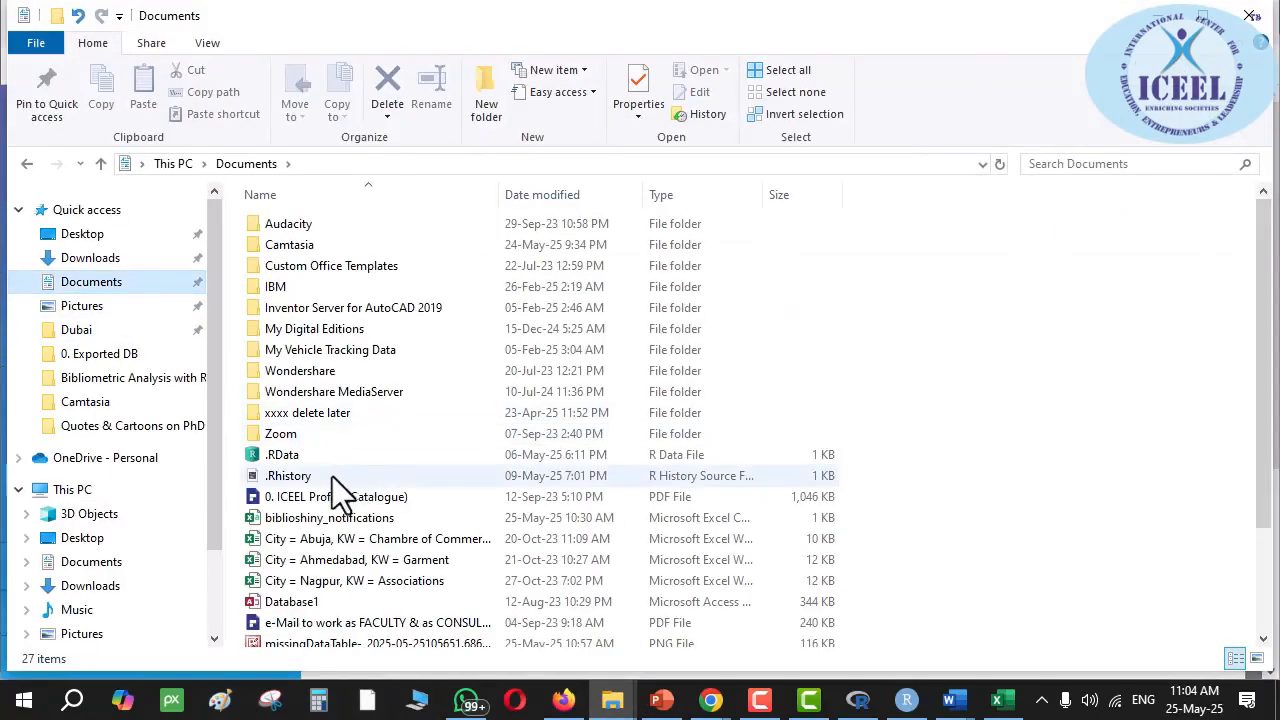
{"action": "scroll", "coordinate": [332, 476], "scroll_direction": "down", "scroll_amount": 2}
{"action": "left_click", "coordinate": [259, 364]}
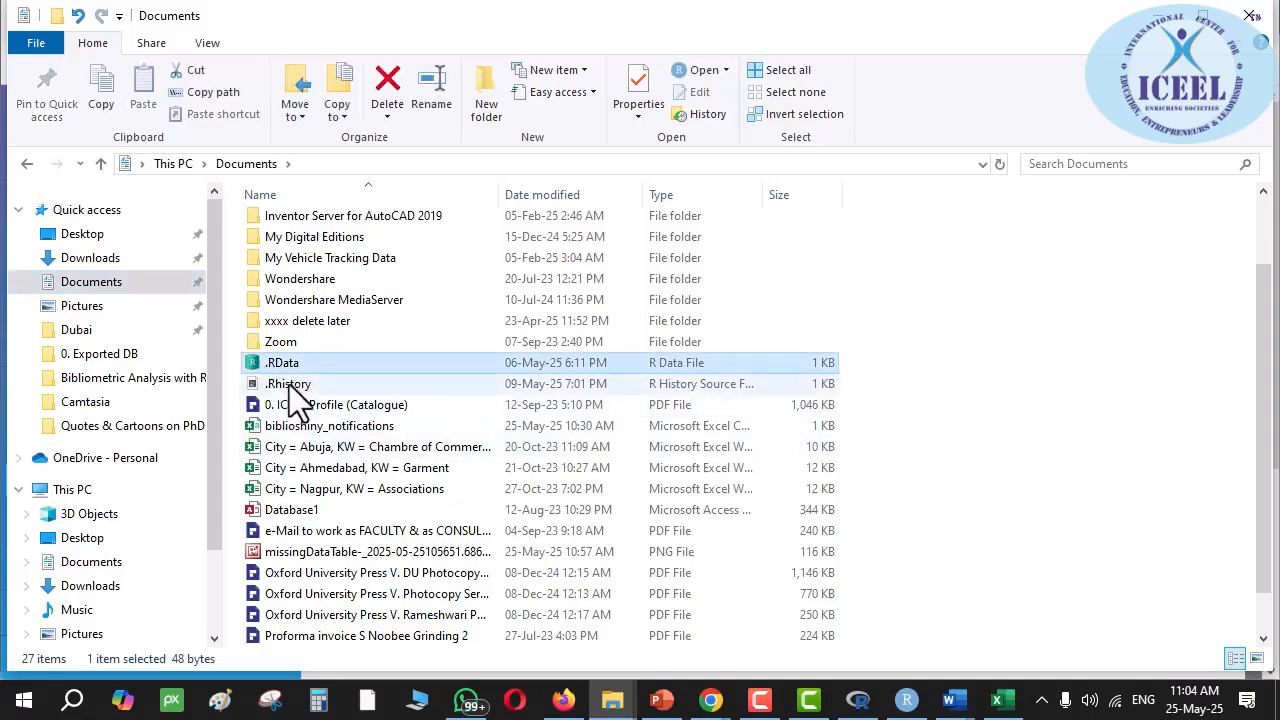
{"action": "scroll", "coordinate": [275, 395], "scroll_direction": "down", "scroll_amount": 1}
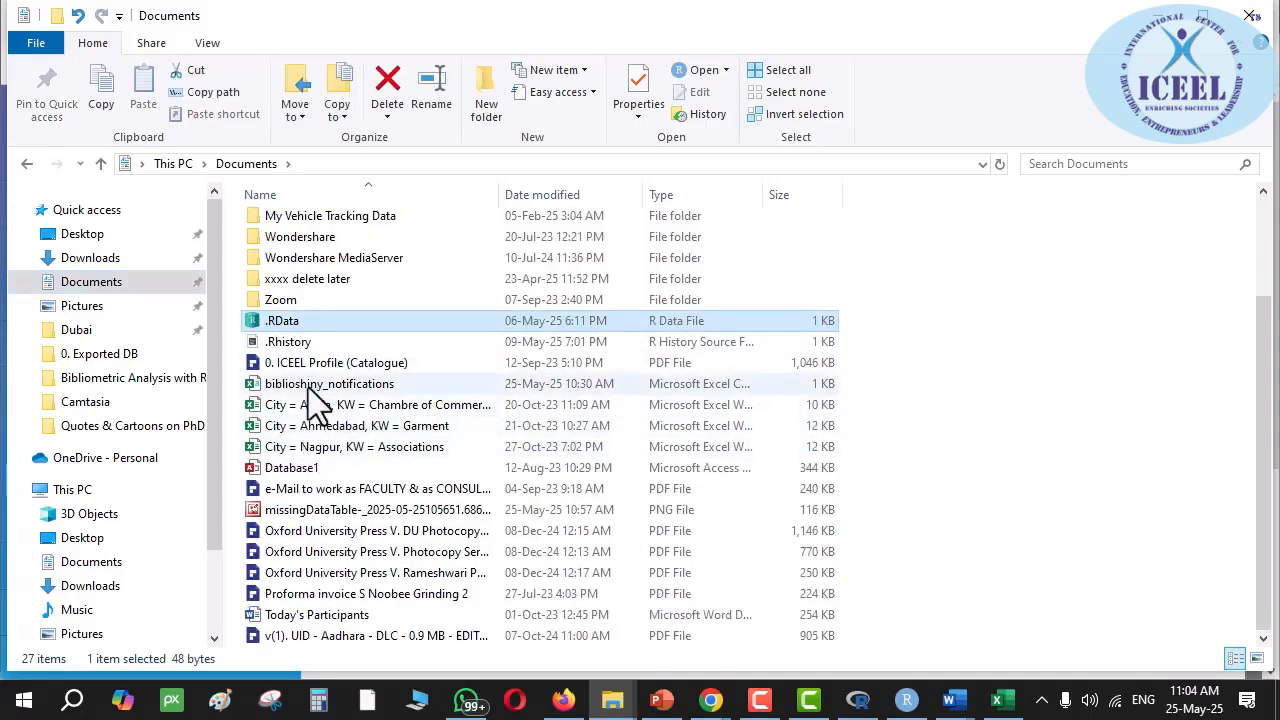
- Open the biblioshiny_notifications file, inspect the link in its href column, and close the file
{"action": "left_click", "coordinate": [308, 387]}
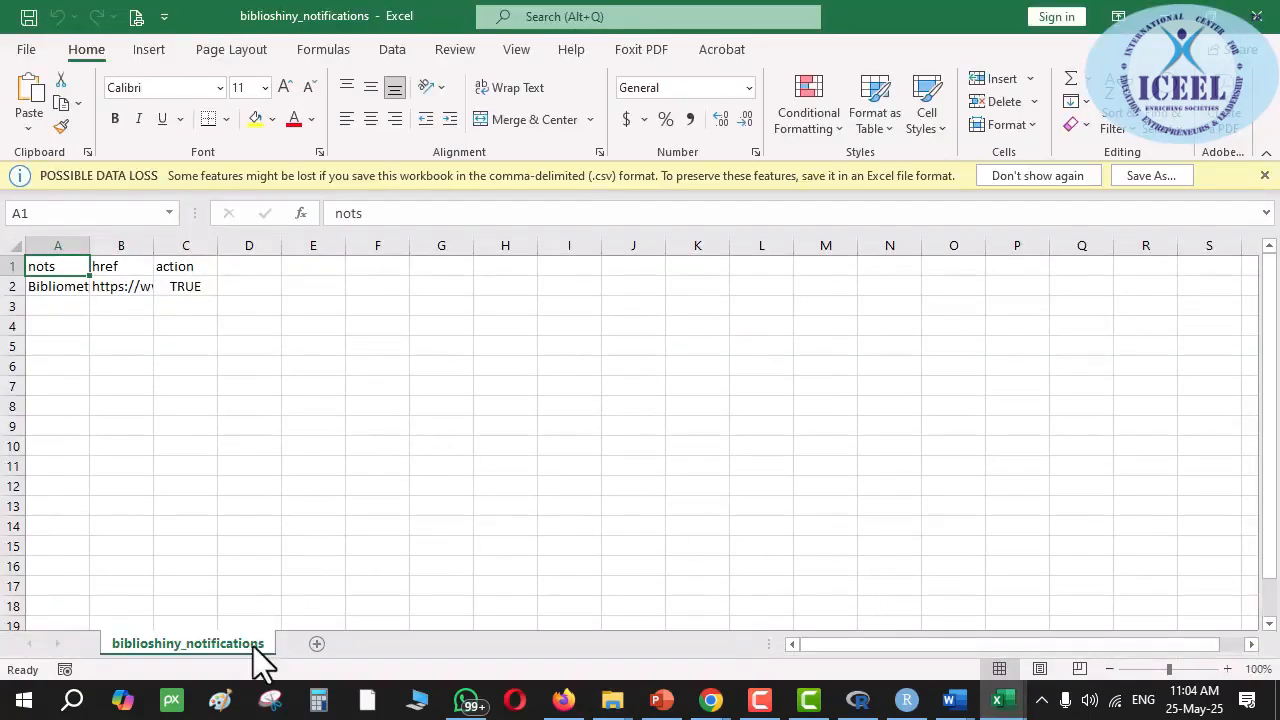
{"action": "left_click", "coordinate": [120, 287]}
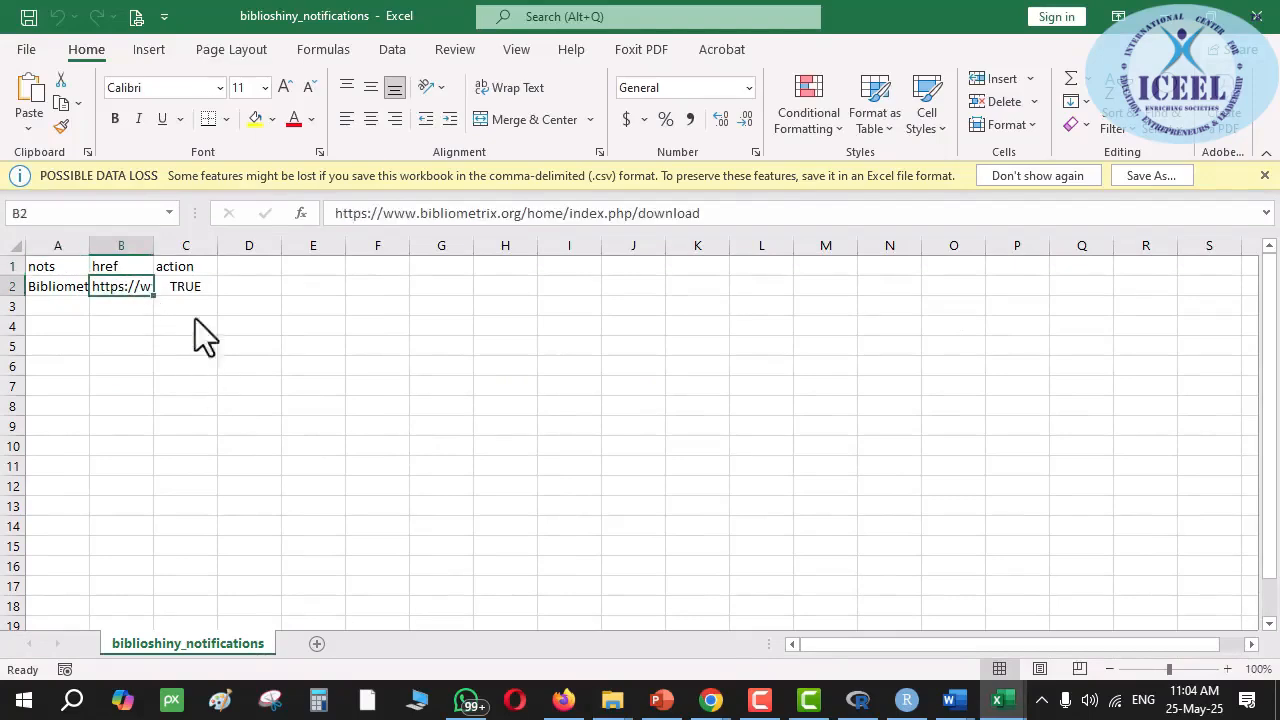
{"action": "key", "text": "alt+F4"}
{"action": "key", "text": "alt+Tab"}
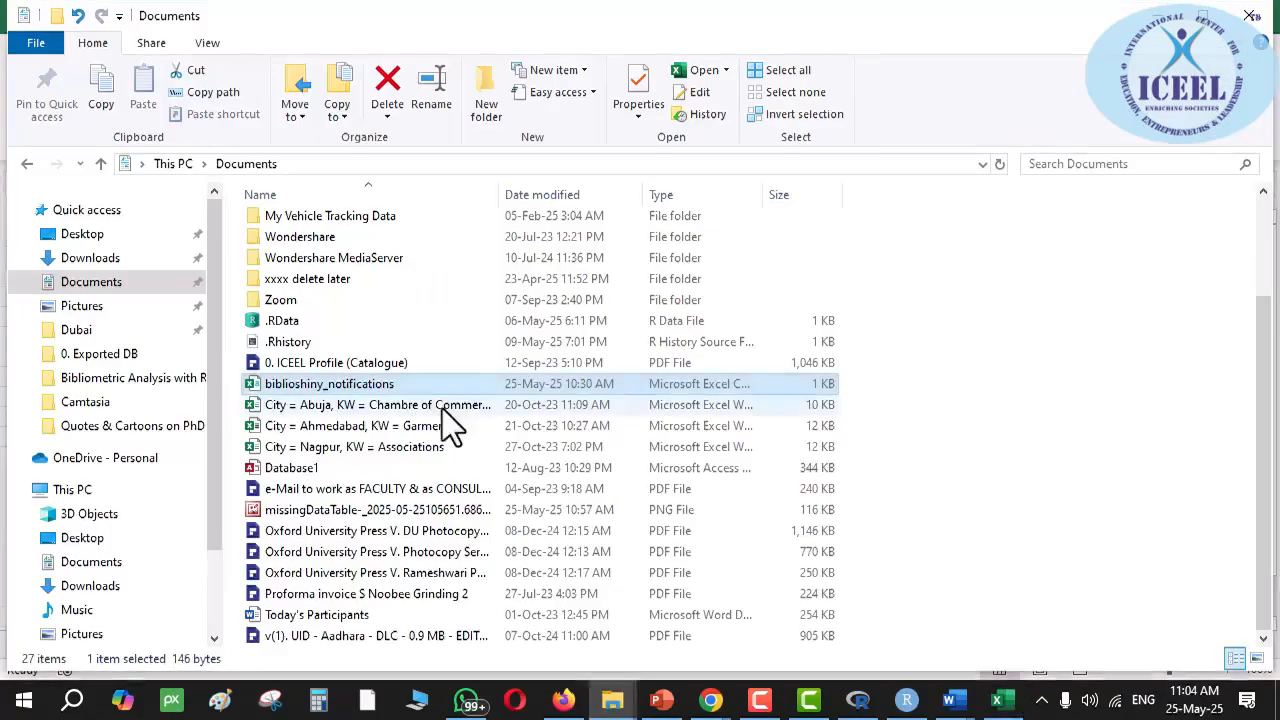
- Select the .Rhistory file, widen the Type column to show the full file types, and return to biblioshiny in Firefox
{"action": "left_click", "coordinate": [290, 469]}
{"action": "scroll", "coordinate": [290, 469], "scroll_direction": "up", "scroll_amount": 2}
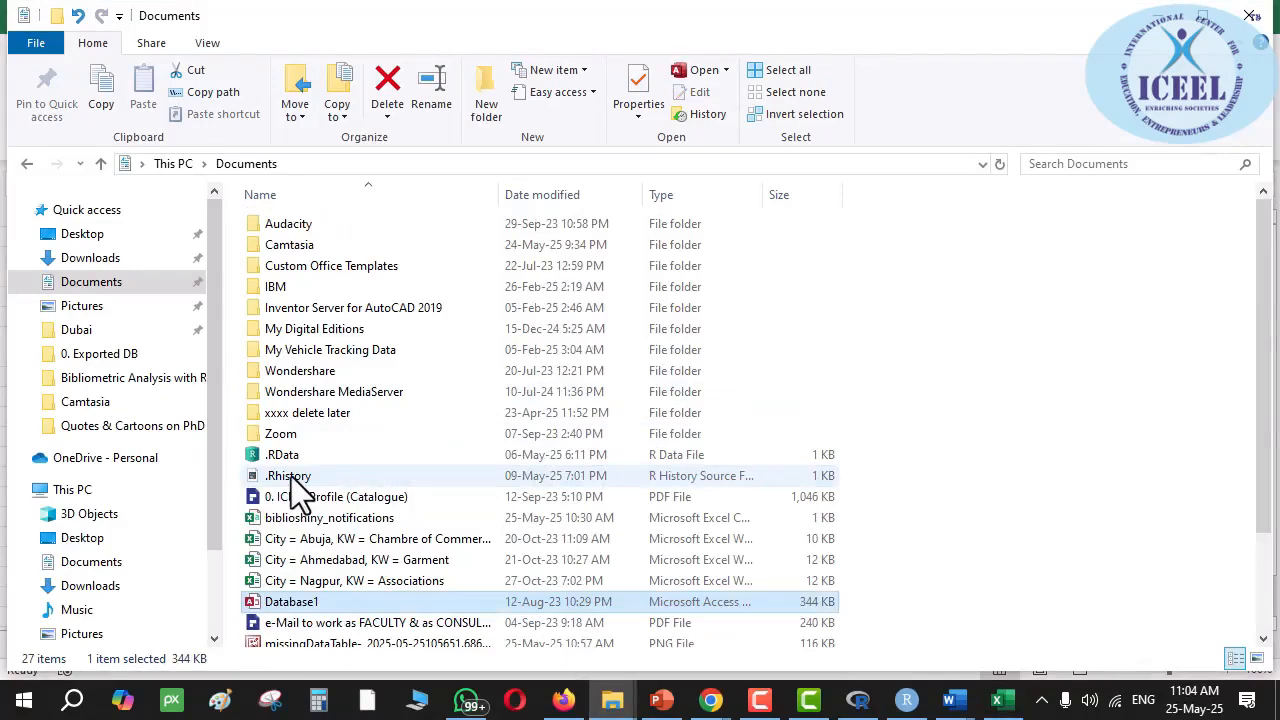
{"action": "left_click", "coordinate": [286, 477]}
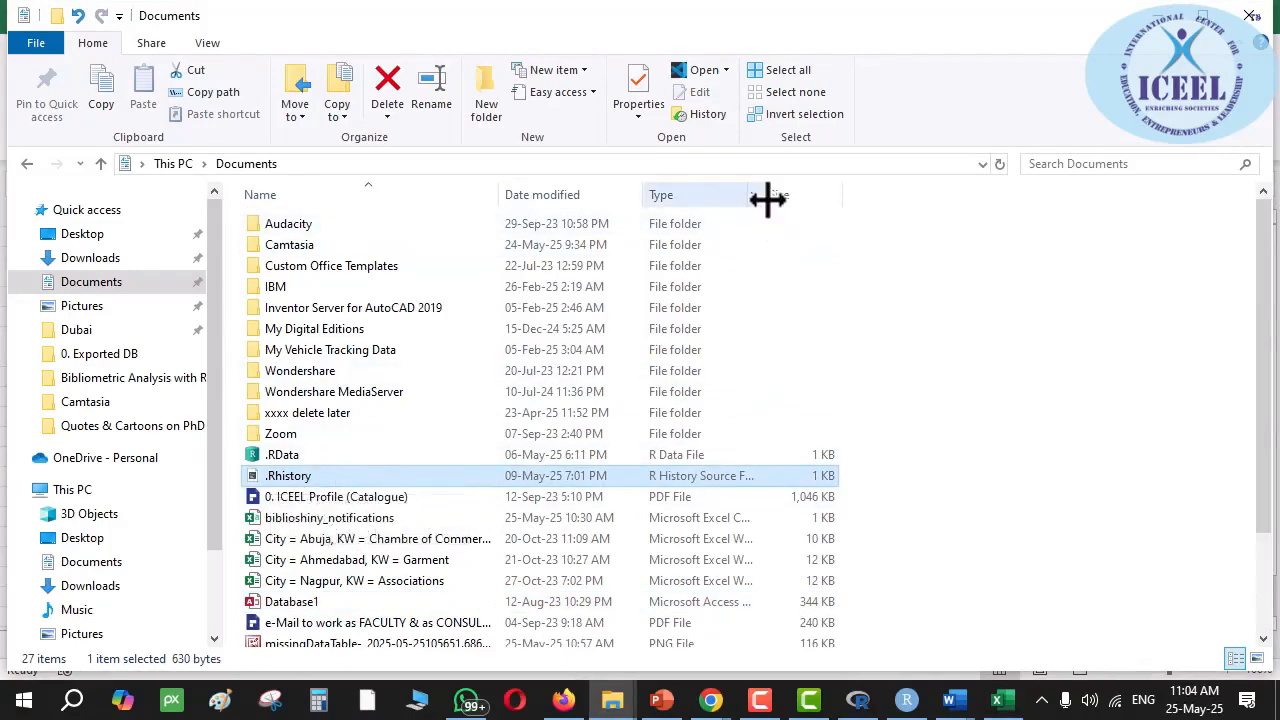
{"action": "left_click_drag", "start_coordinate": [764, 197], "coordinate": [899, 197]}
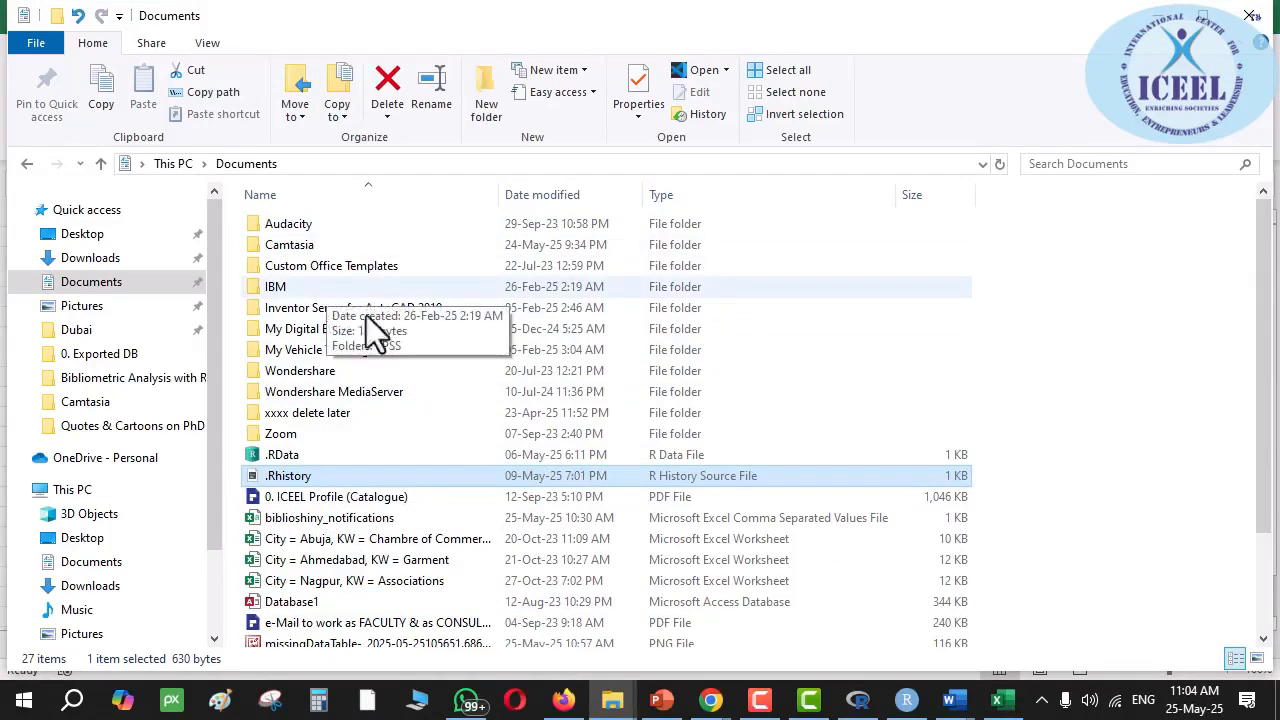
{"action": "key", "text": "alt+Tab"}
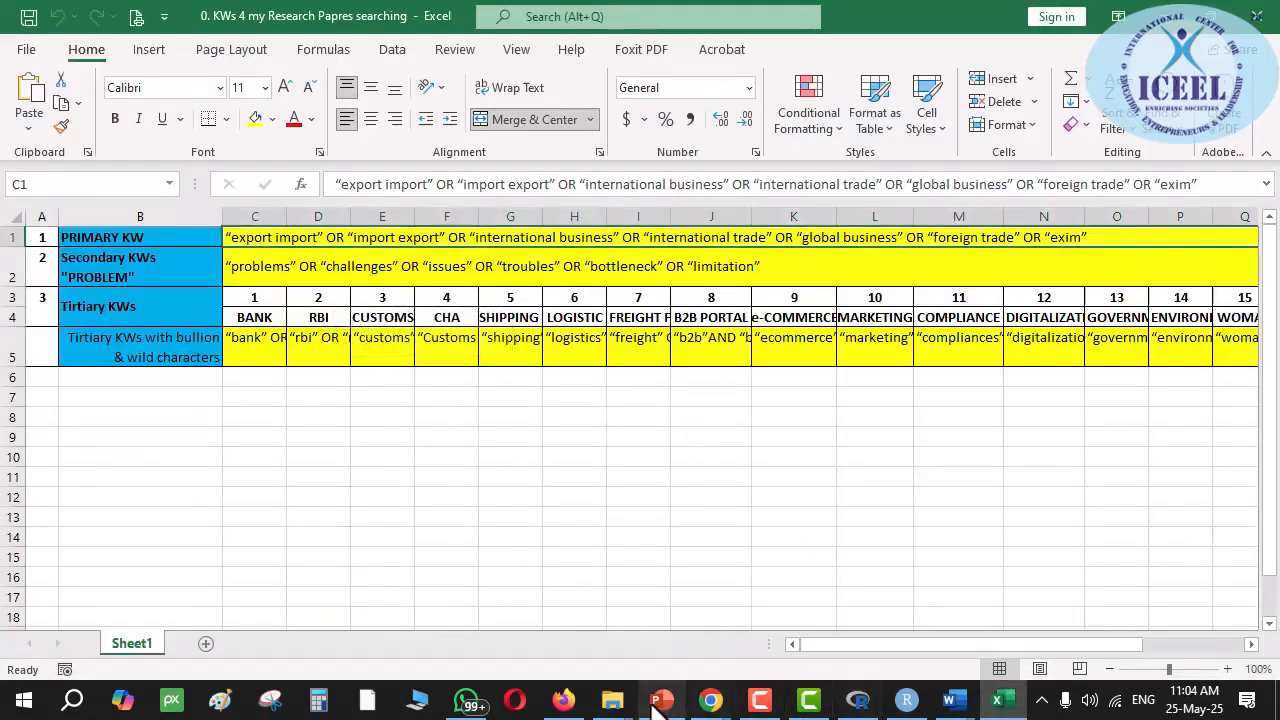
{"action": "left_click", "coordinate": [563, 700]}
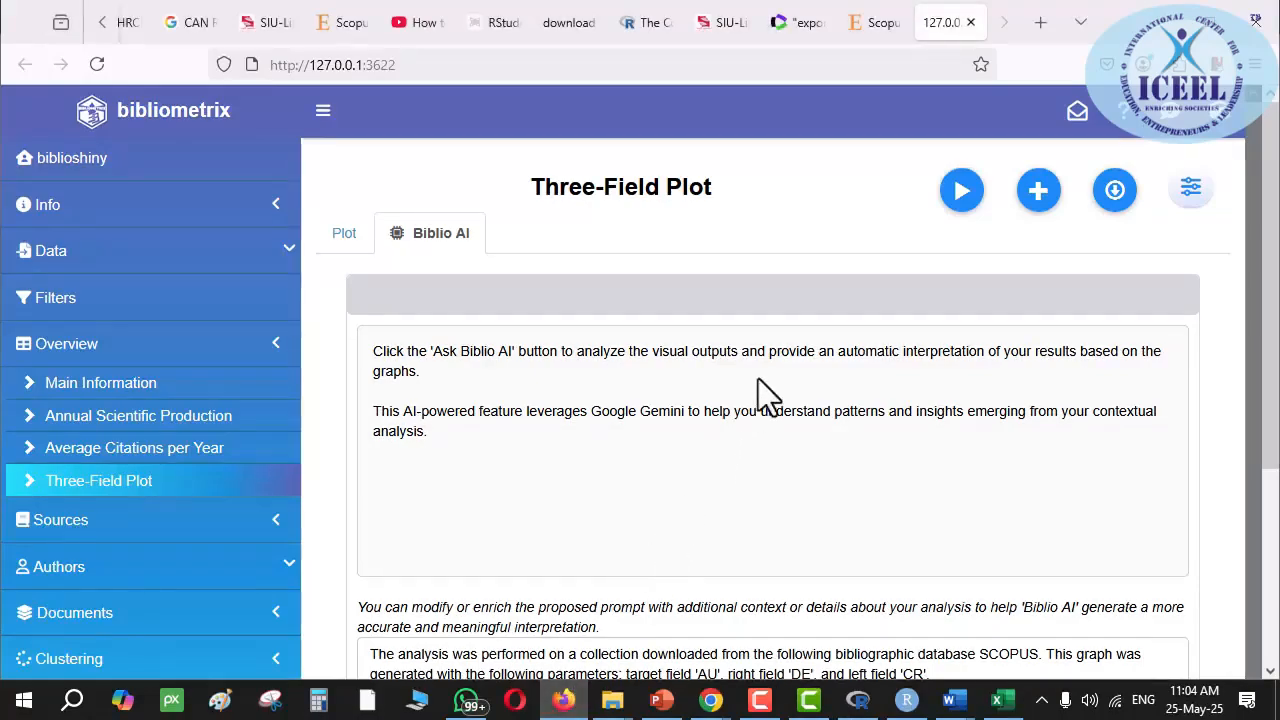
- Switch back to the Documents folder in File Explorer and check its list for a saved Three-Field Plot file
{"action": "key", "text": "alt+Tab"}
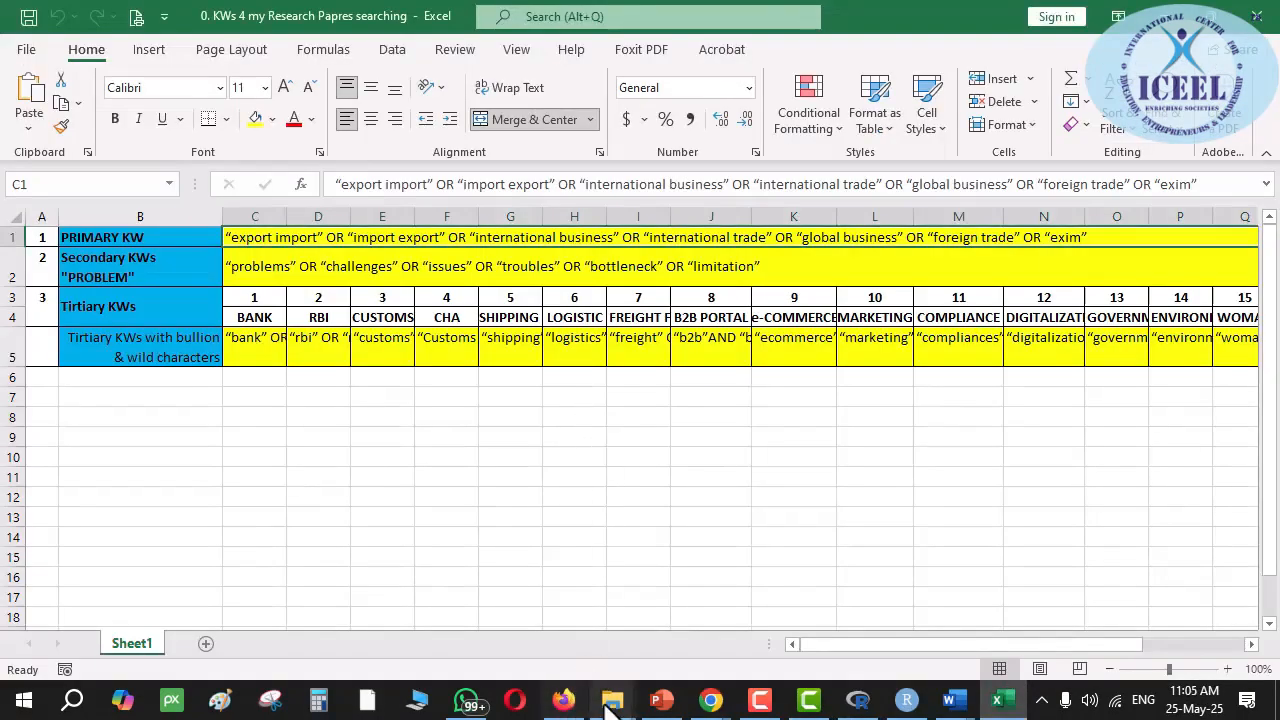
{"action": "left_click", "coordinate": [845, 634]}
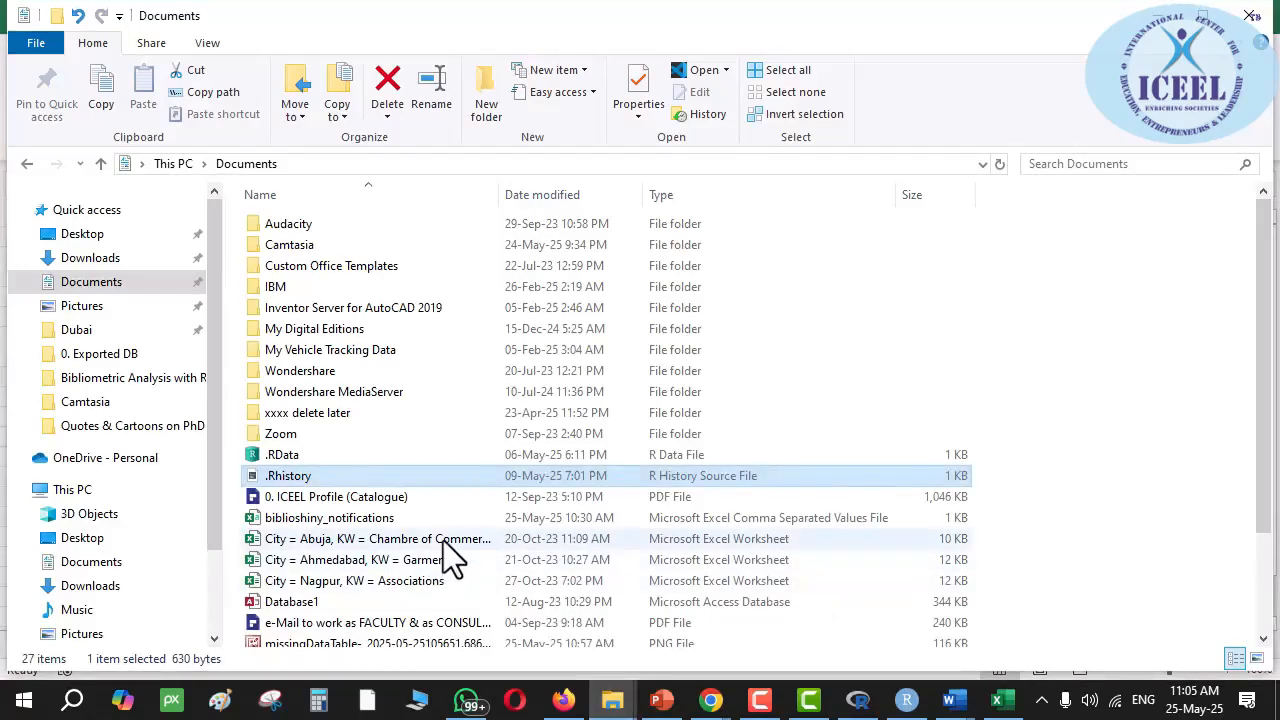
{"action": "key", "text": "t"}
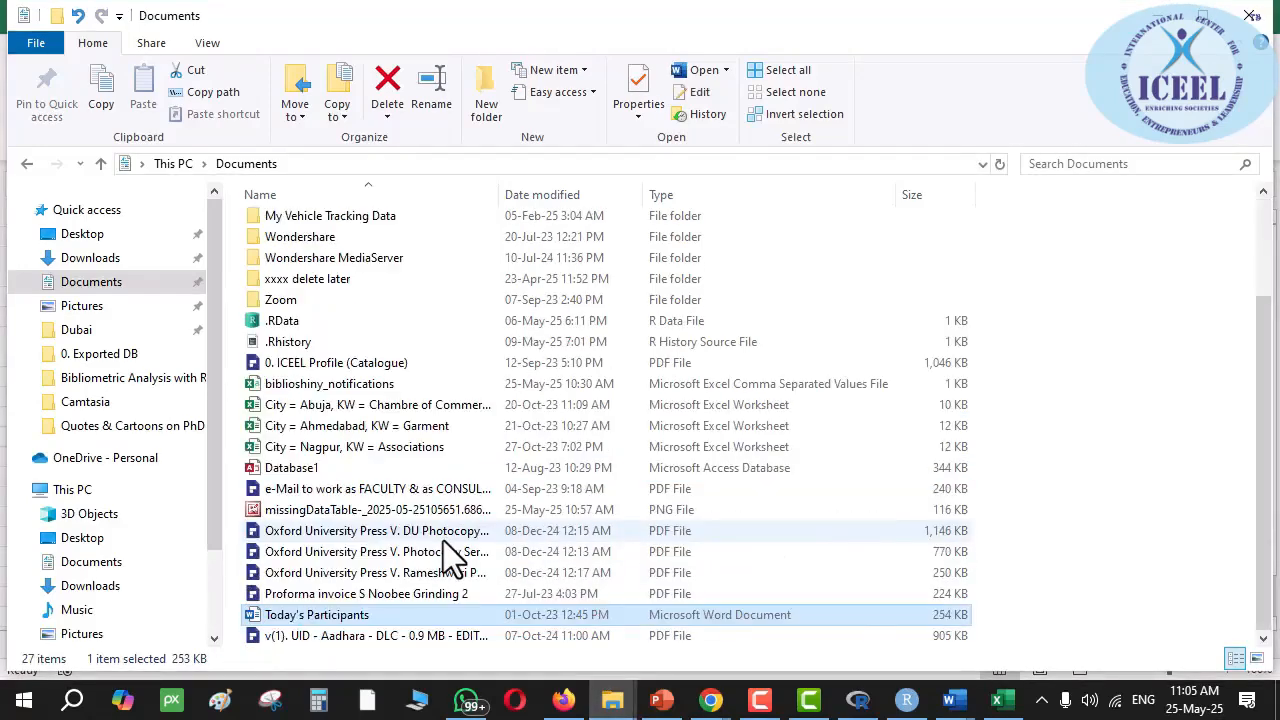
{"action": "scroll", "coordinate": [528, 328], "scroll_direction": "up", "scroll_amount": 3}
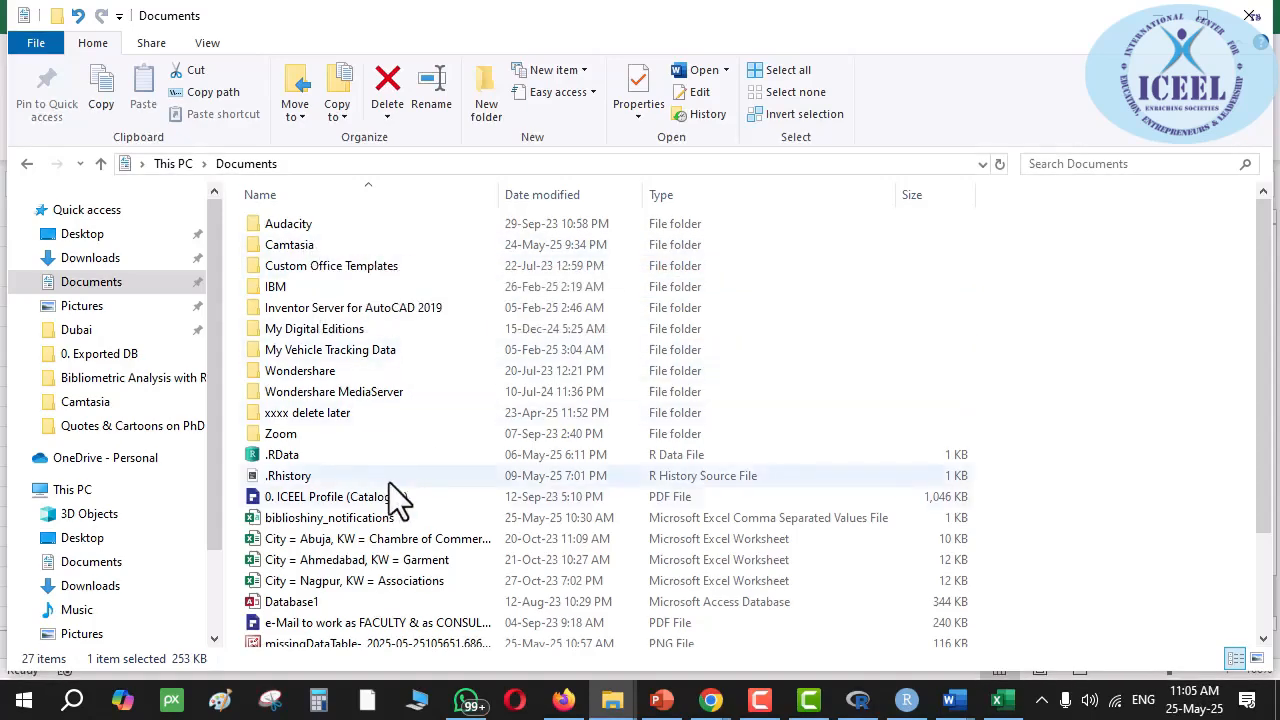
- Switch back to biblioshiny in Firefox and view the Most Relevant Sources plot in the Sources section
{"action": "key", "text": "alt+Tab"}
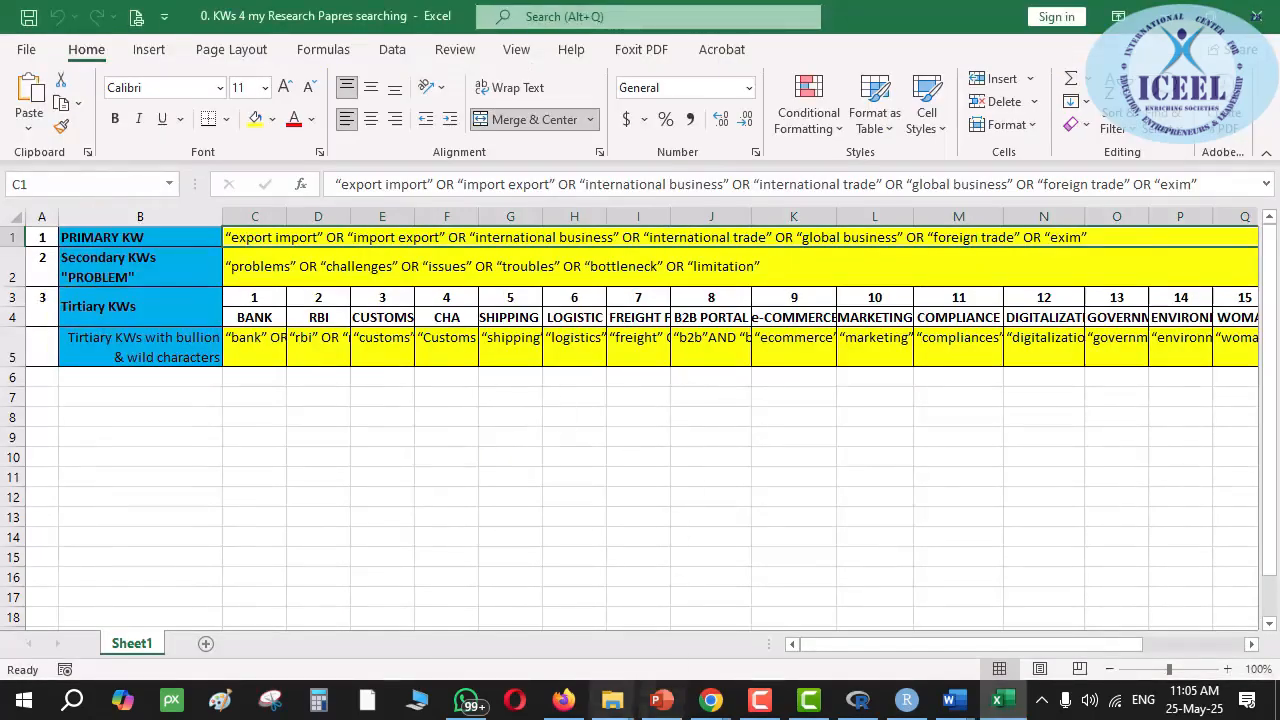
{"action": "left_click", "coordinate": [563, 700]}
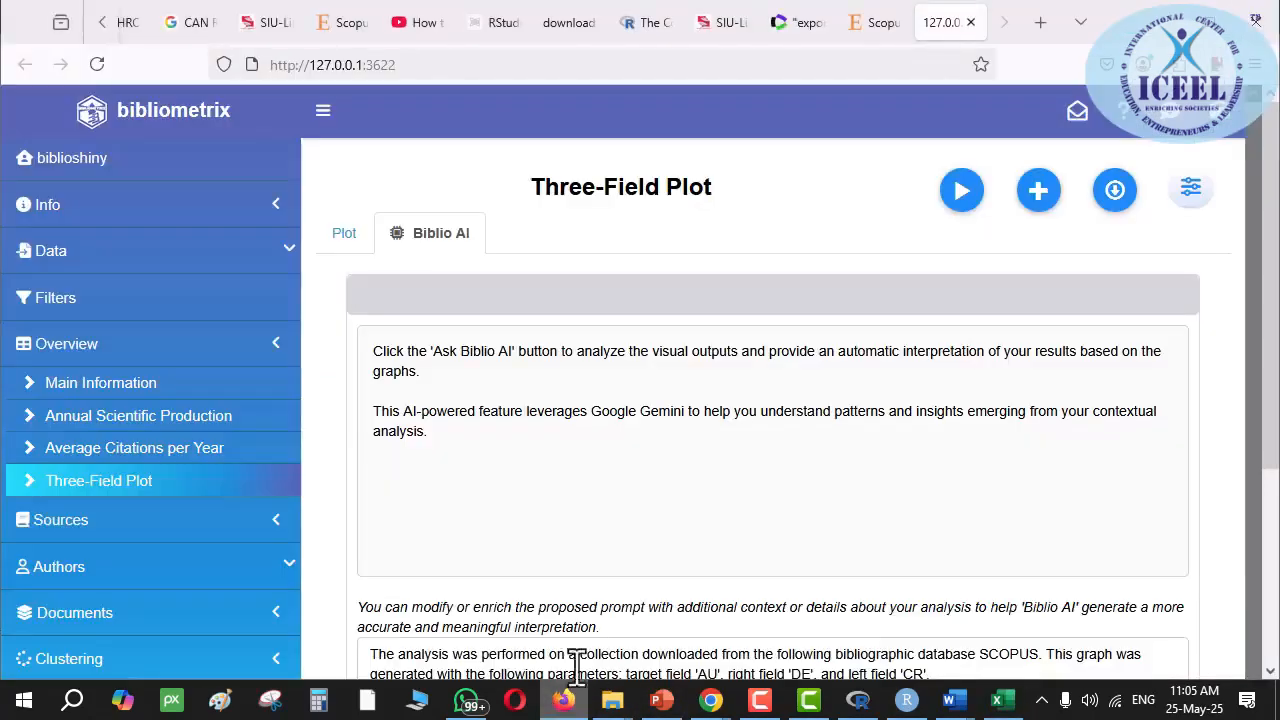
{"action": "left_click", "coordinate": [120, 530]}
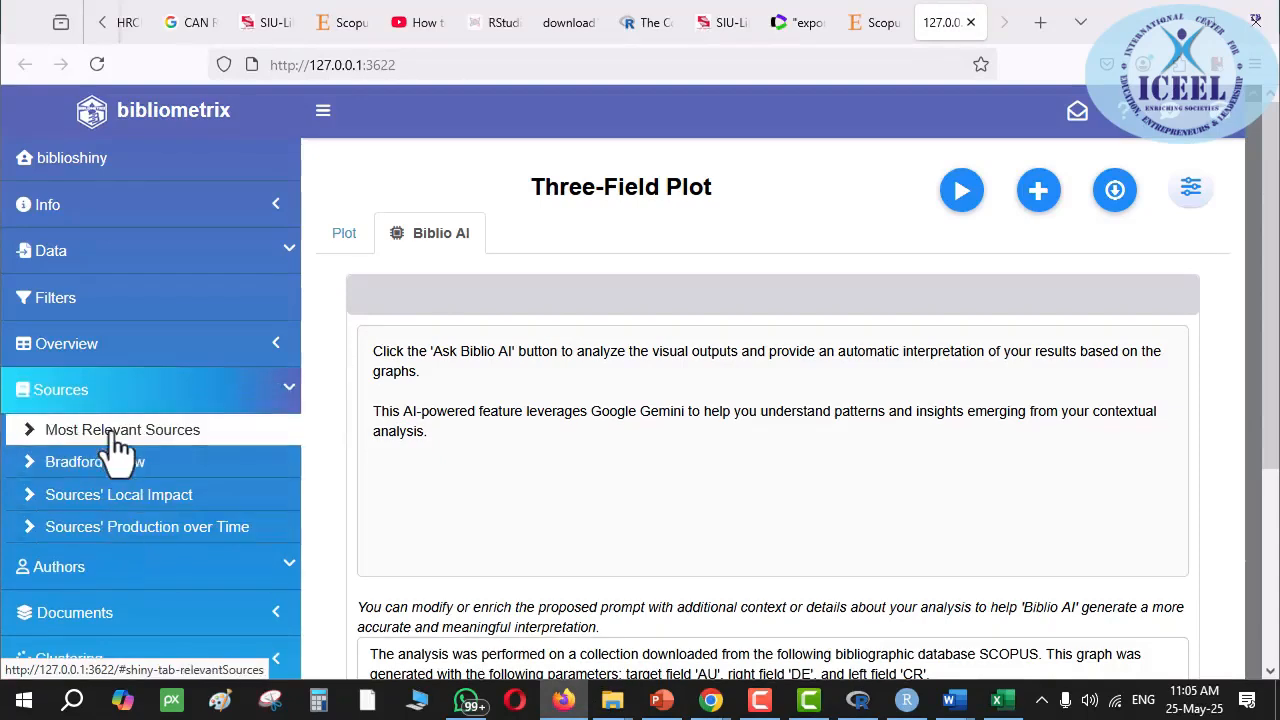
{"action": "left_click", "coordinate": [113, 432]}
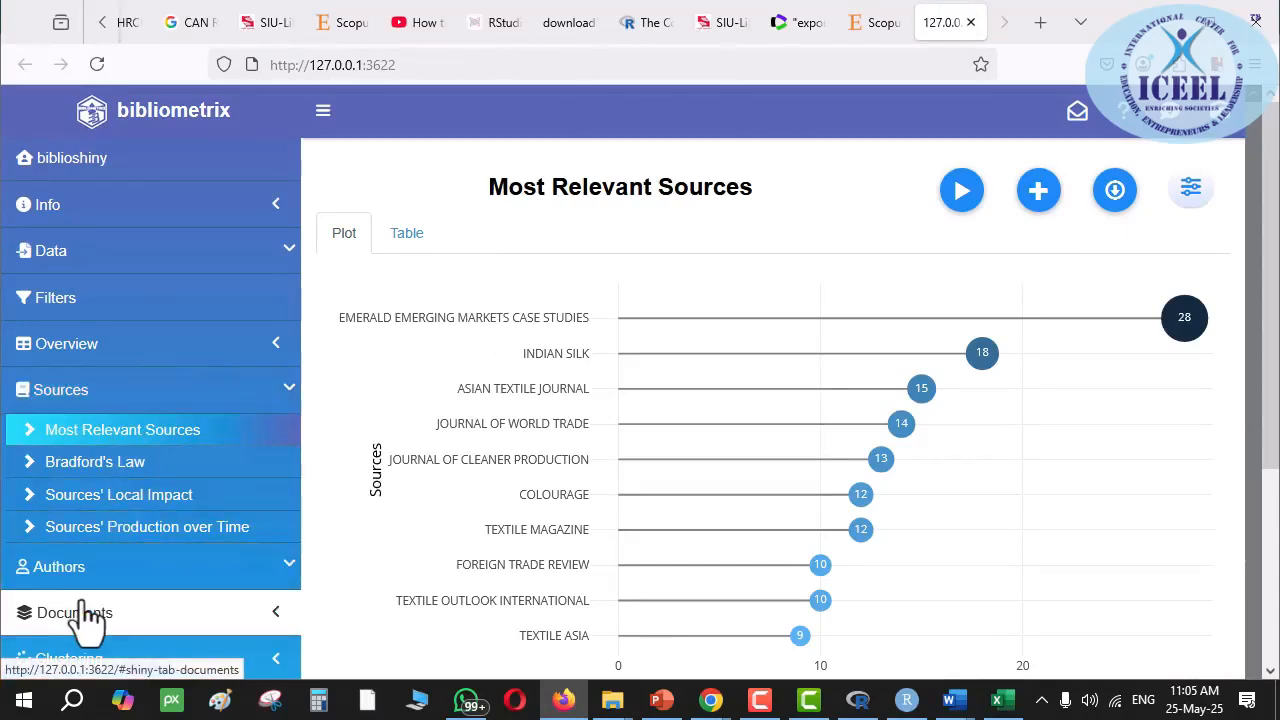
- Generate the Most Global Cited Documents plot from the Documents section and inspect its top-ranked document
{"action": "left_click", "coordinate": [116, 604]}
{"action": "scroll", "coordinate": [100, 569], "scroll_direction": "down", "scroll_amount": 3}
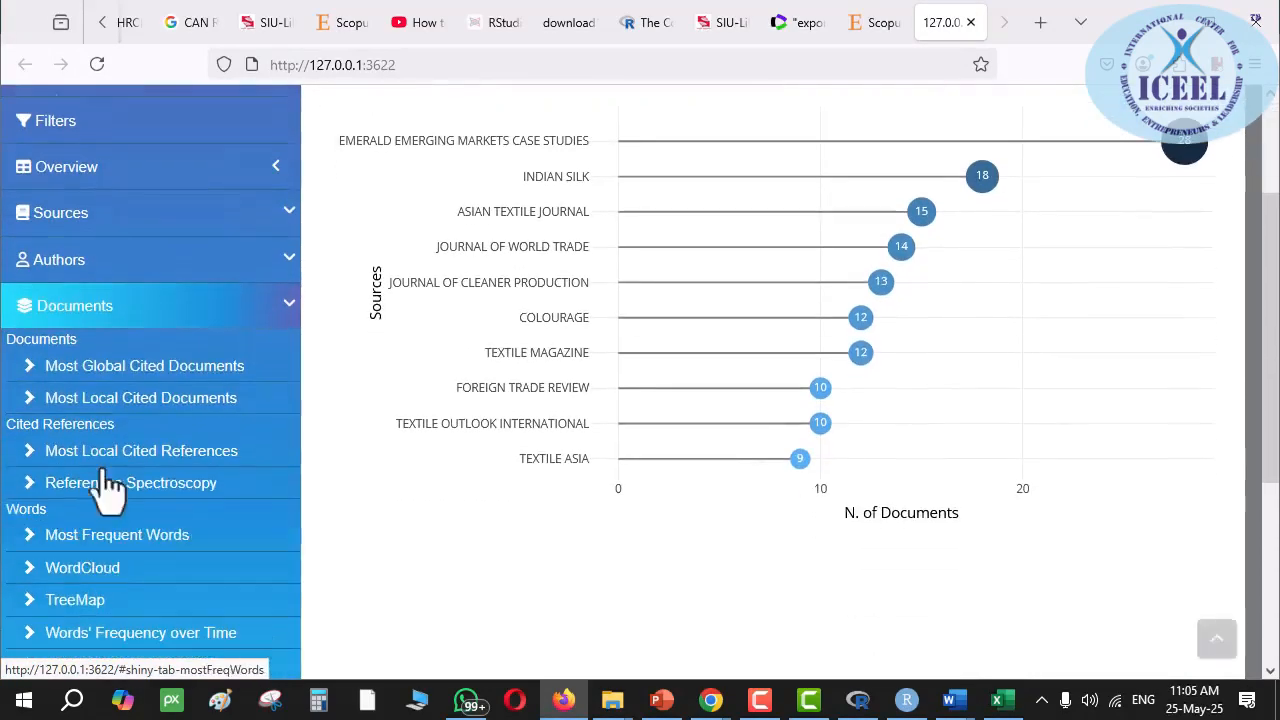
{"action": "left_click", "coordinate": [133, 368]}
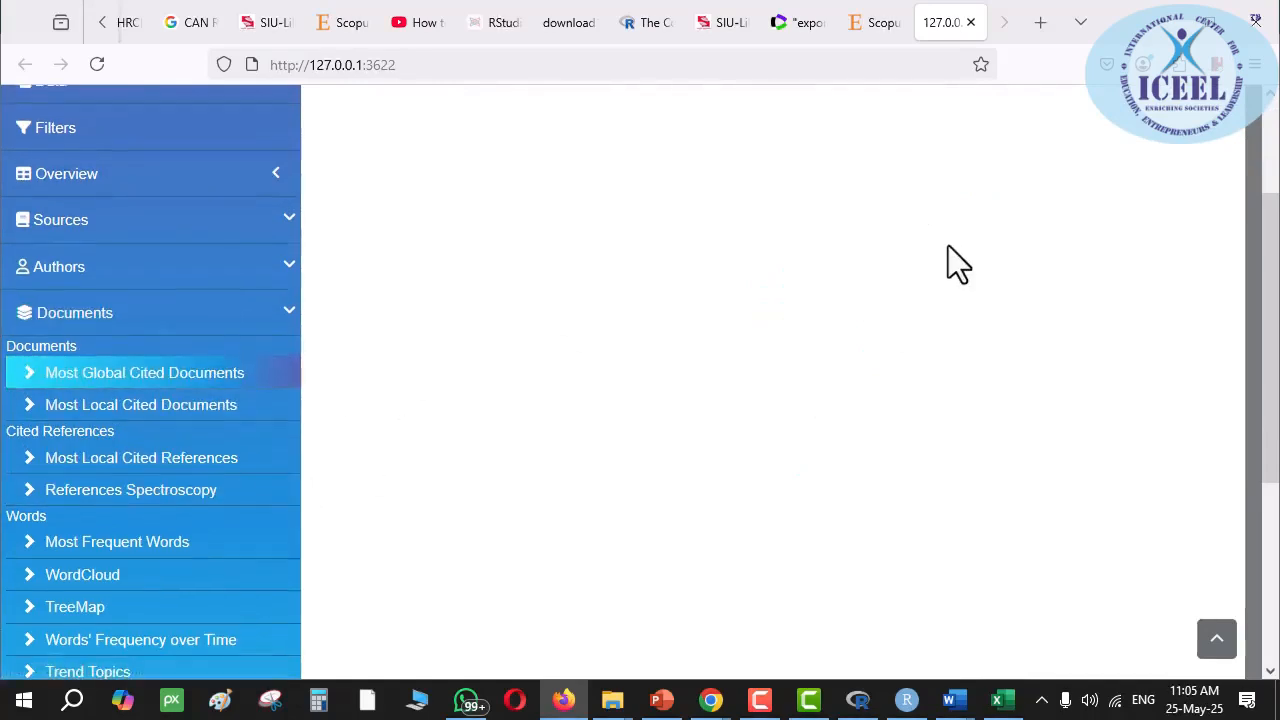
{"action": "scroll", "coordinate": [949, 263], "scroll_direction": "up", "scroll_amount": 3}
{"action": "left_click", "coordinate": [962, 192]}
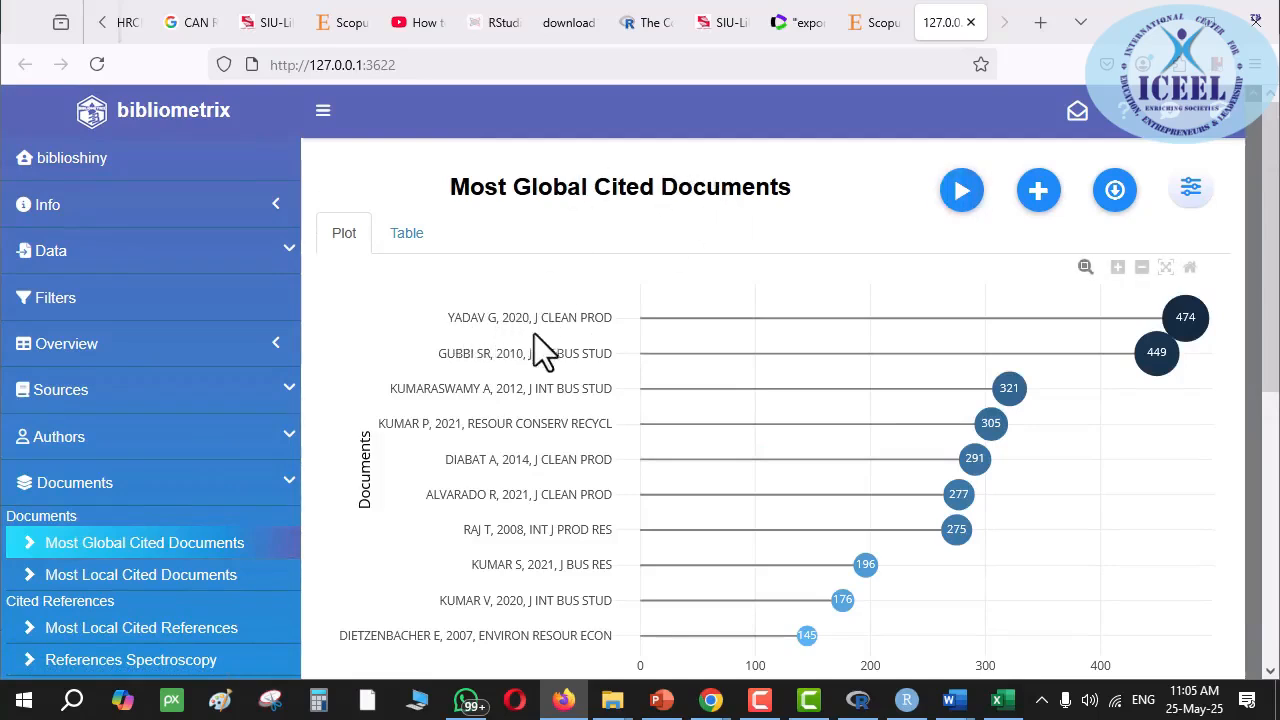
{"action": "mouse_move", "coordinate": [1185, 322]}
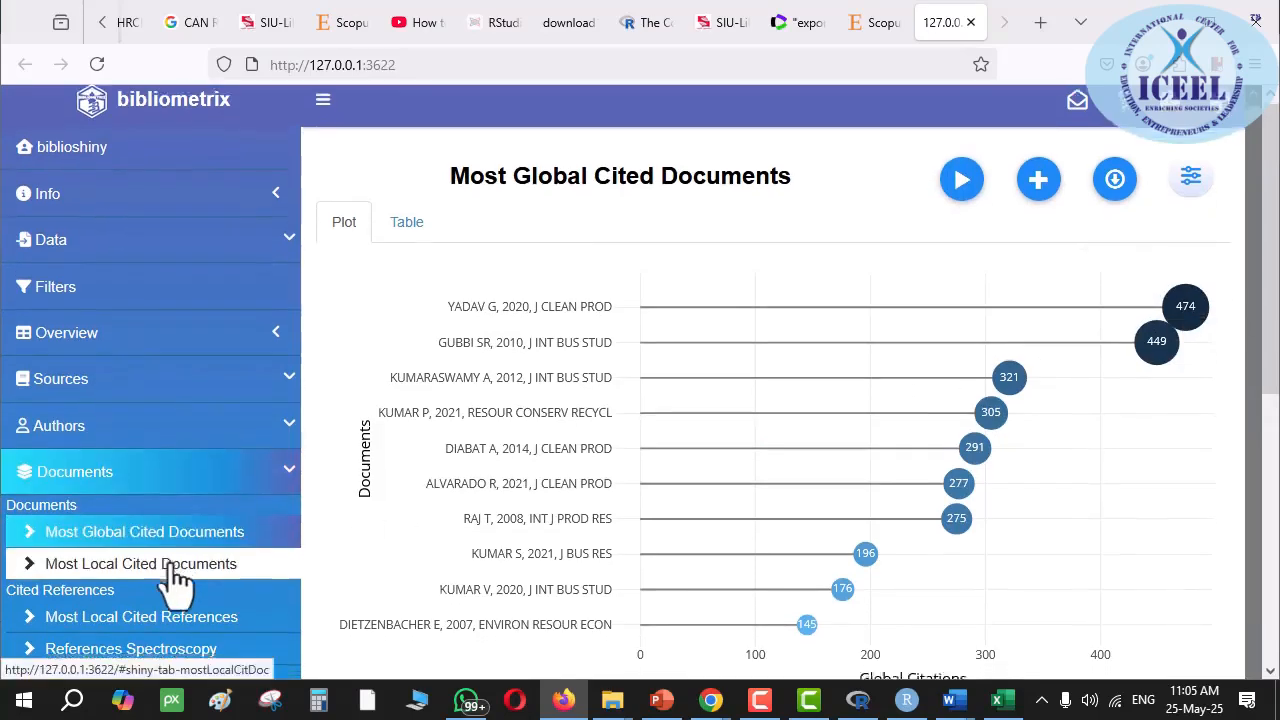
- Run the Clustering by Coupling analysis to generate its cluster map
{"action": "scroll", "coordinate": [135, 497], "scroll_direction": "down", "scroll_amount": 3}
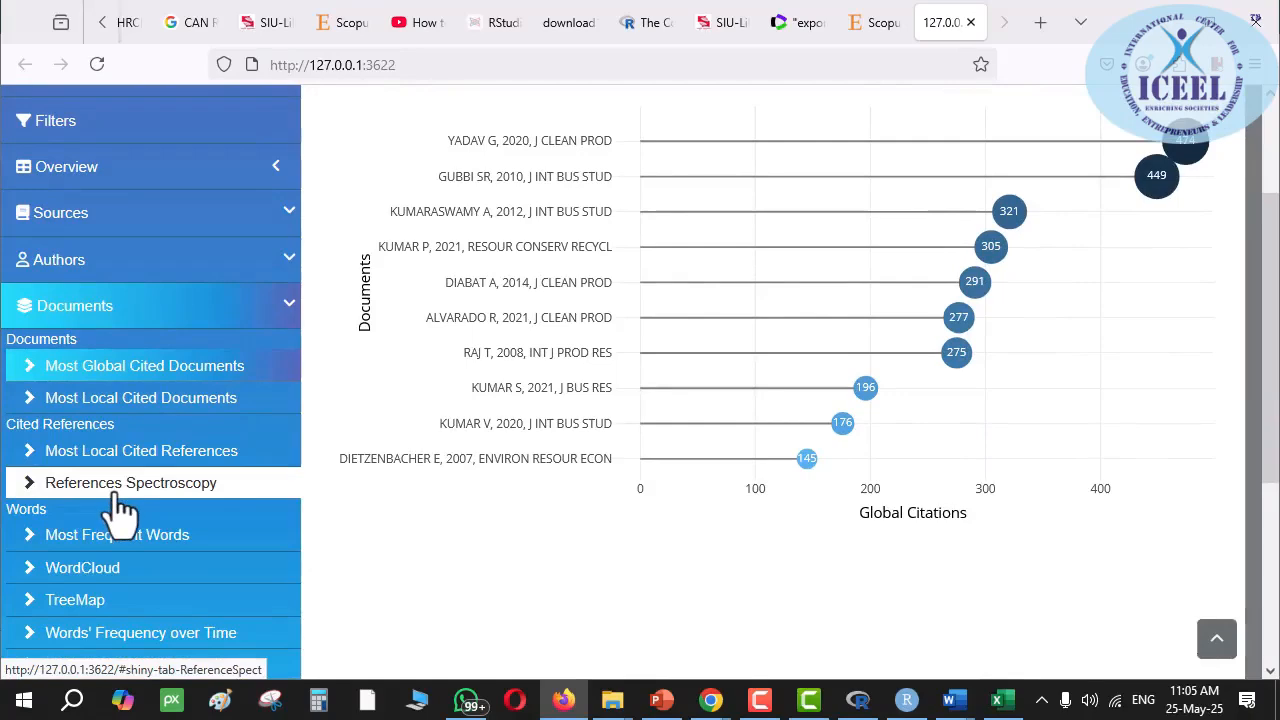
{"action": "scroll", "coordinate": [114, 506], "scroll_direction": "down", "scroll_amount": 6}
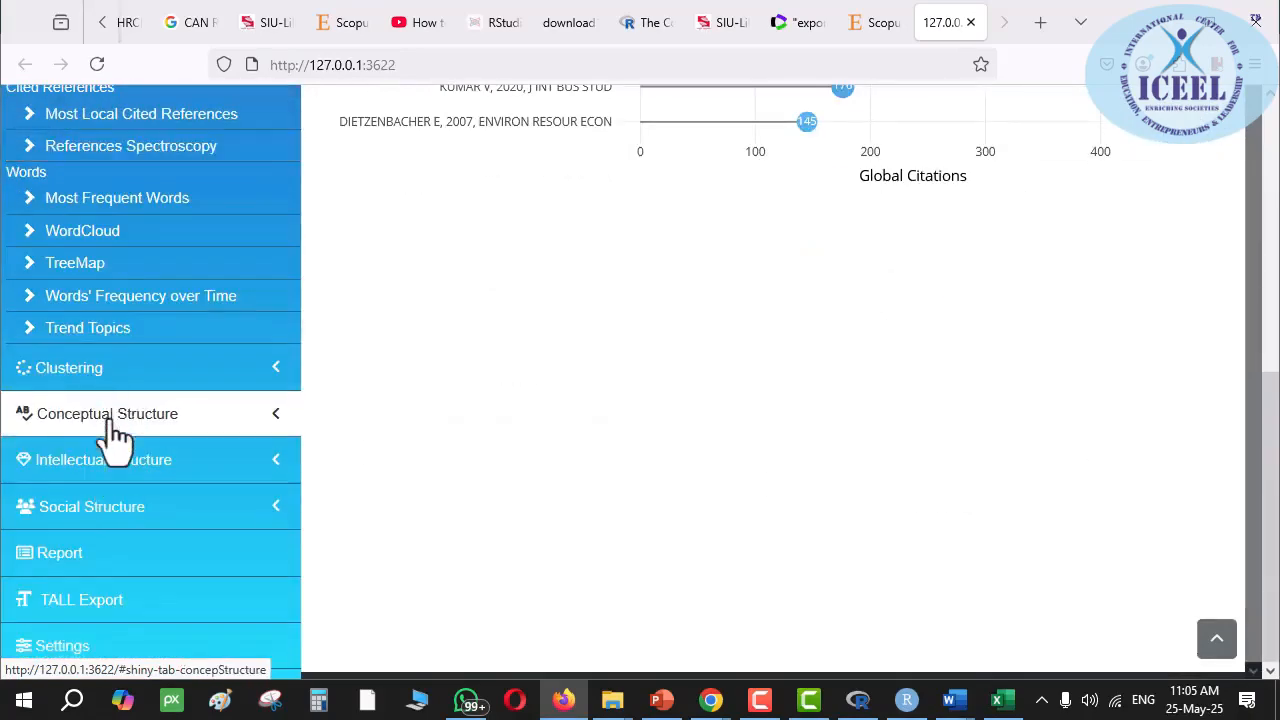
{"action": "left_click", "coordinate": [112, 380]}
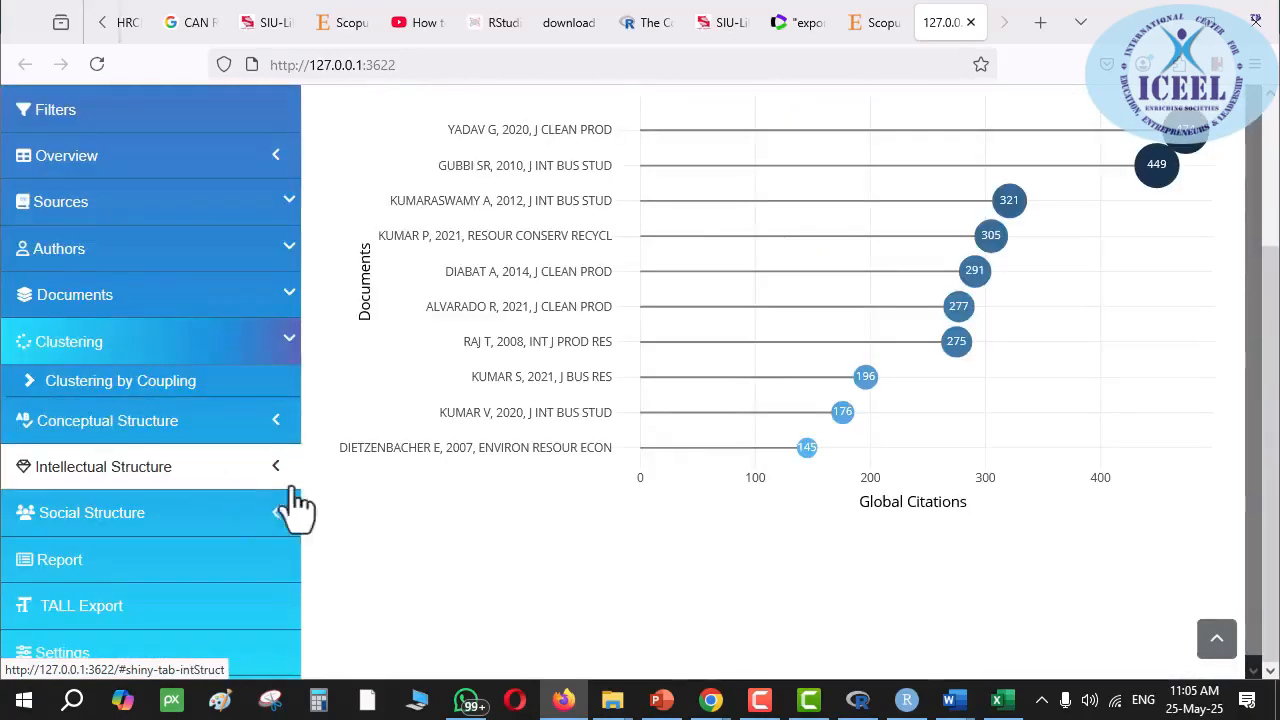
{"action": "left_click", "coordinate": [95, 395]}
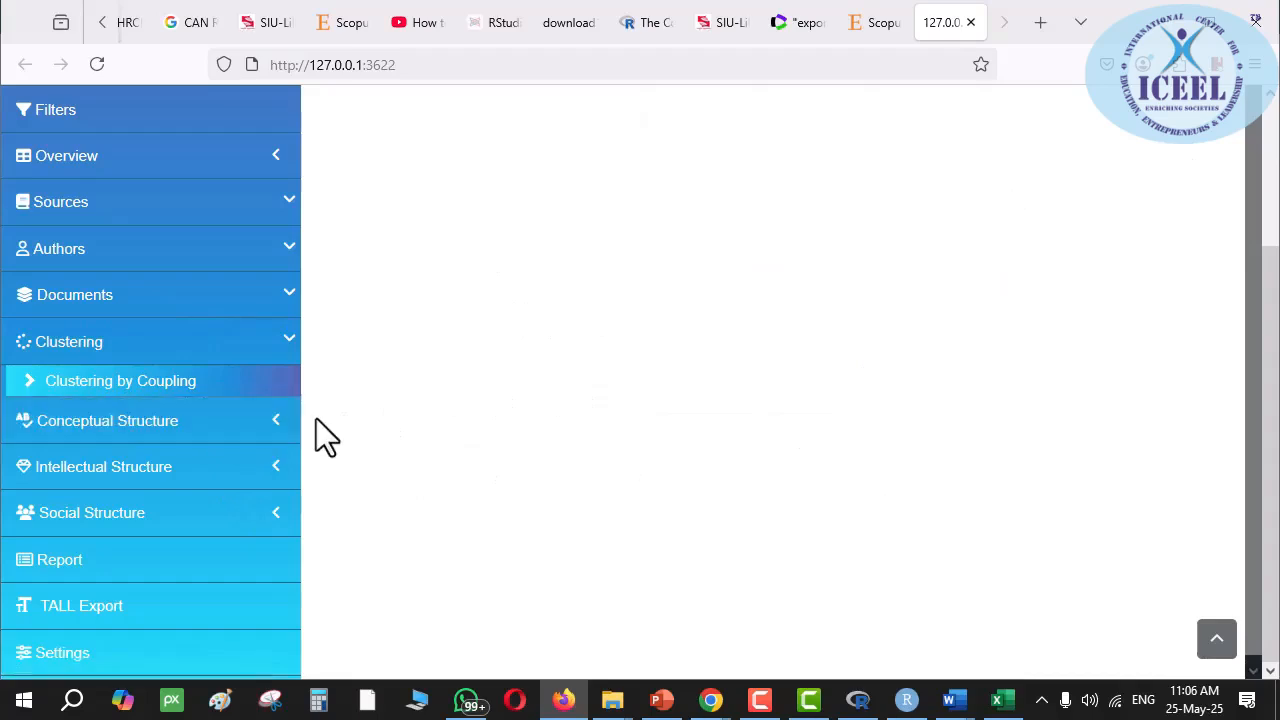
{"action": "left_click", "coordinate": [958, 200]}
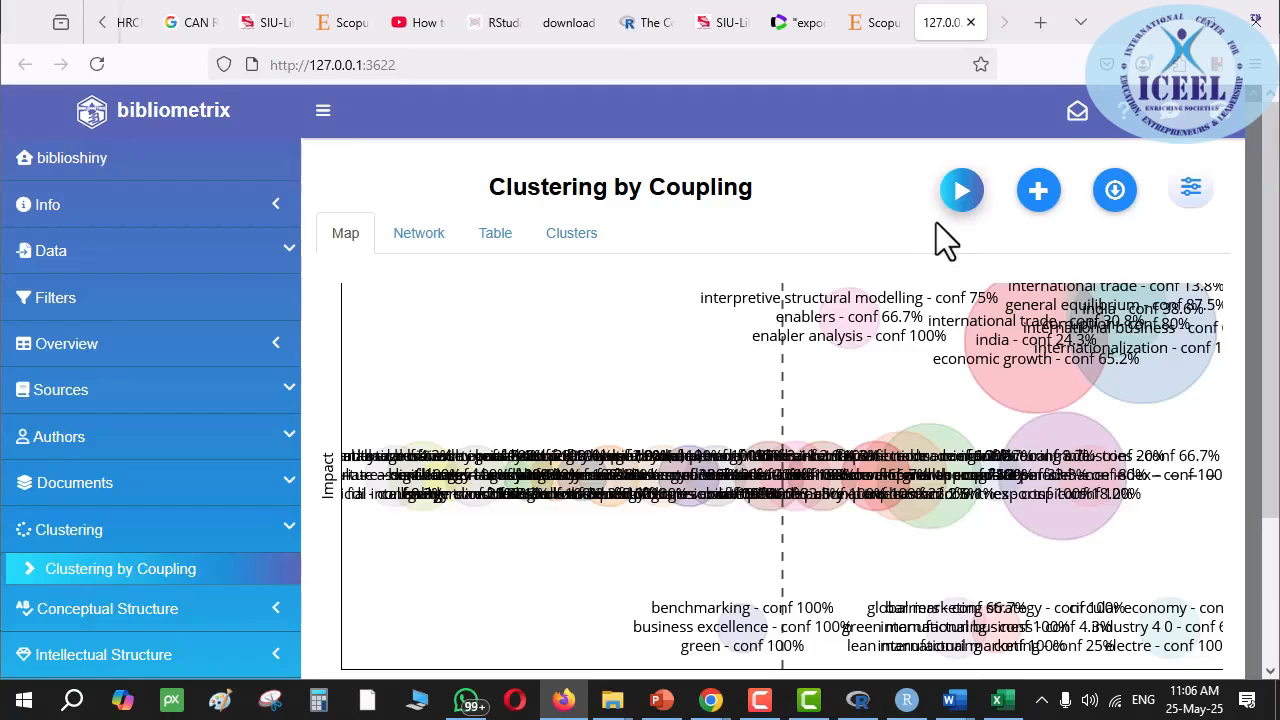
- Run the Thematic Map analysis under the network approach of Conceptual Structure
{"action": "scroll", "coordinate": [195, 604], "scroll_direction": "down", "scroll_amount": 1}
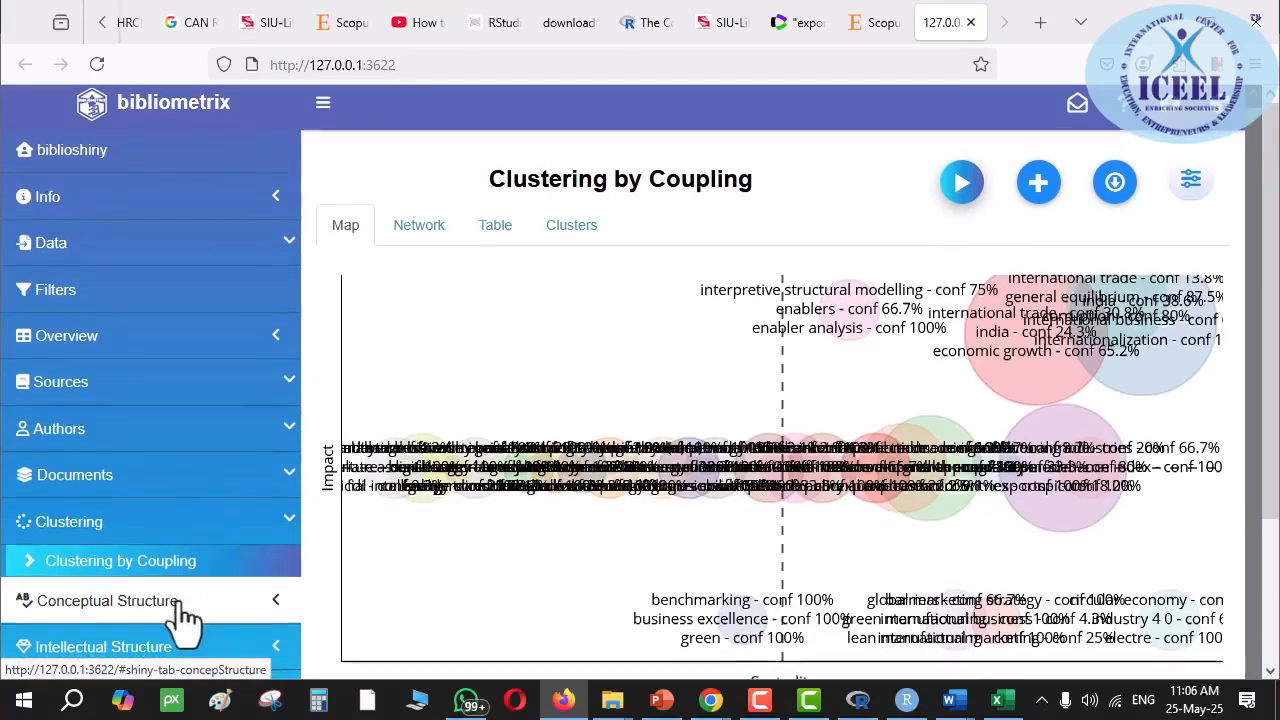
{"action": "scroll", "coordinate": [182, 620], "scroll_direction": "down", "scroll_amount": 3}
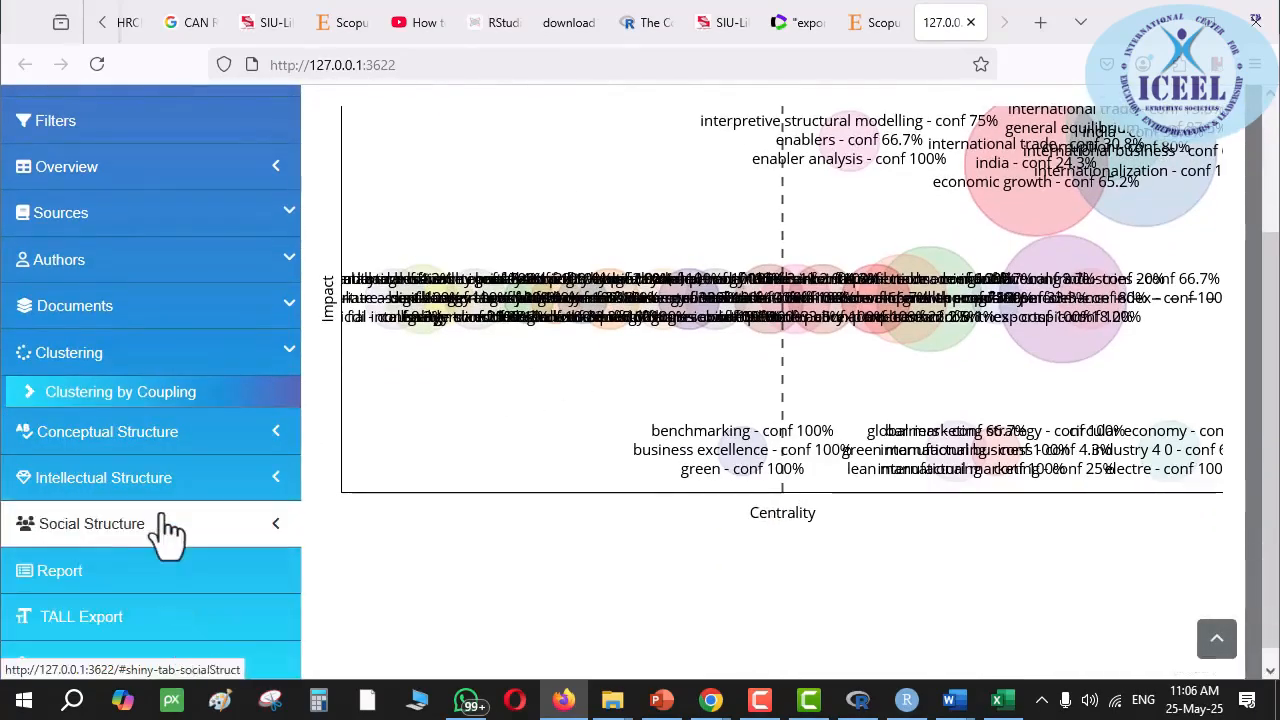
{"action": "left_click", "coordinate": [181, 440]}
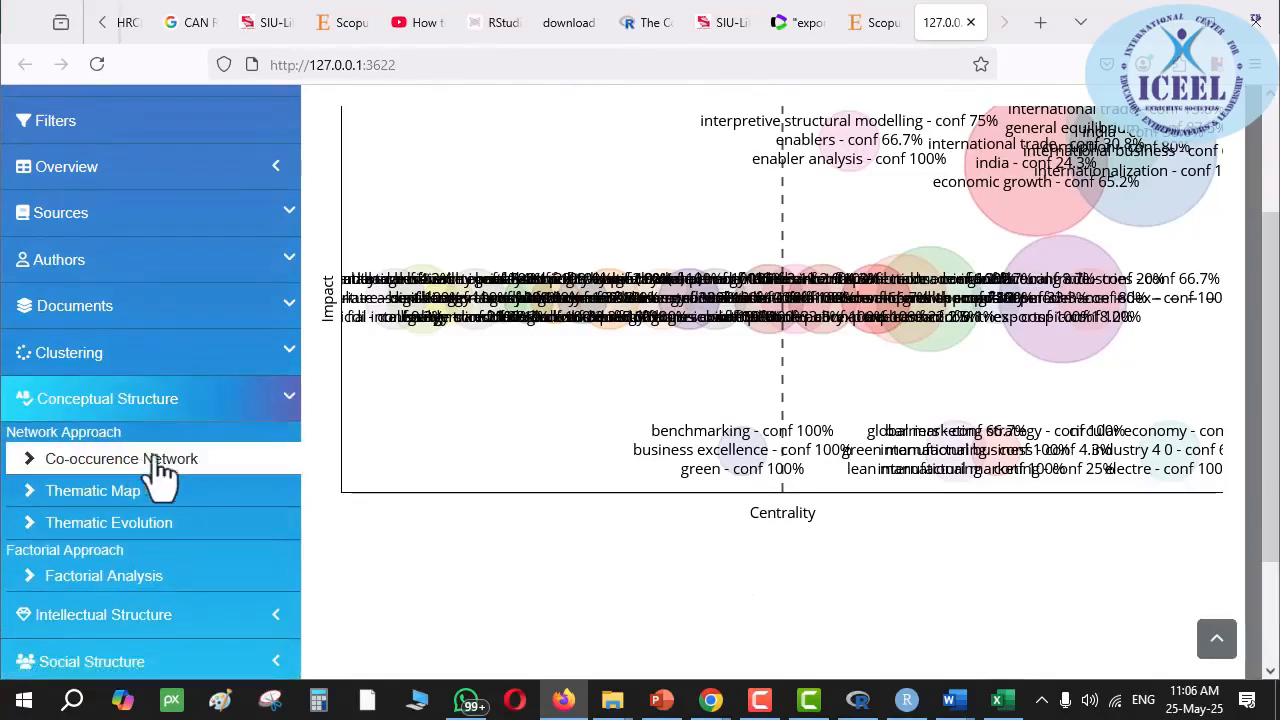
{"action": "left_click", "coordinate": [116, 502]}
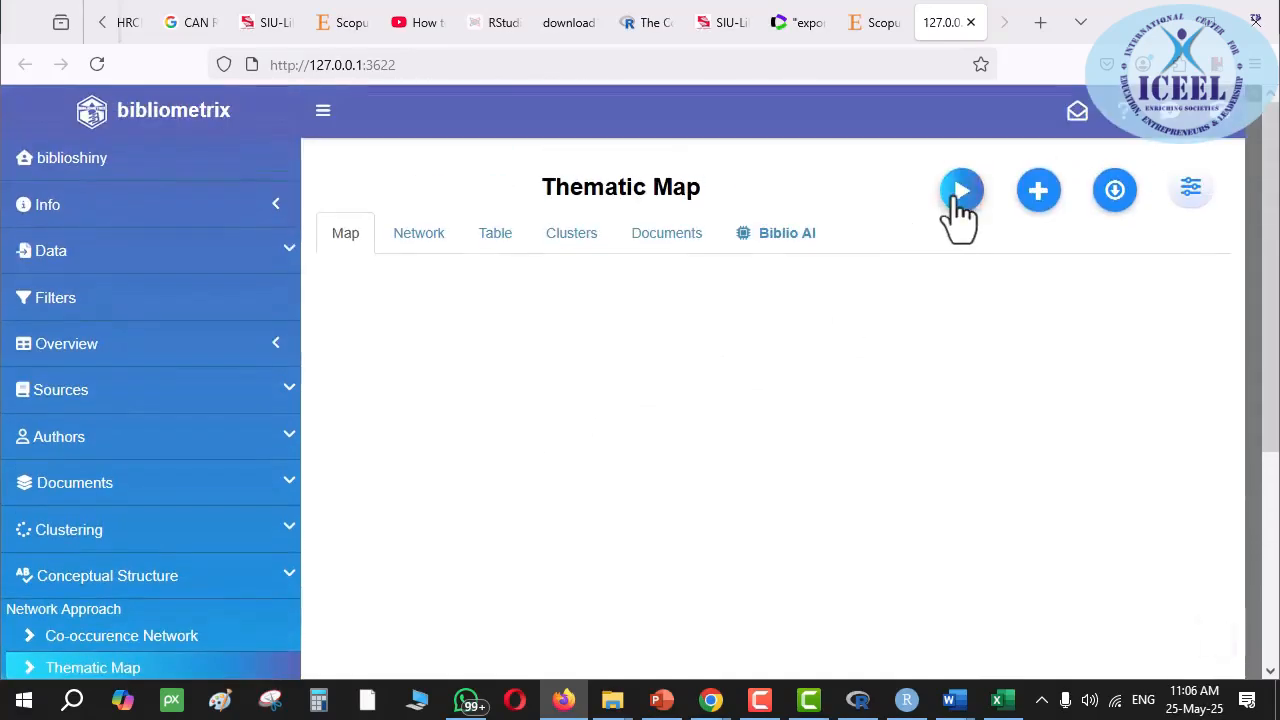
{"action": "left_click", "coordinate": [960, 195]}
{"action": "scroll", "coordinate": [130, 540], "scroll_direction": "down", "scroll_amount": 3}
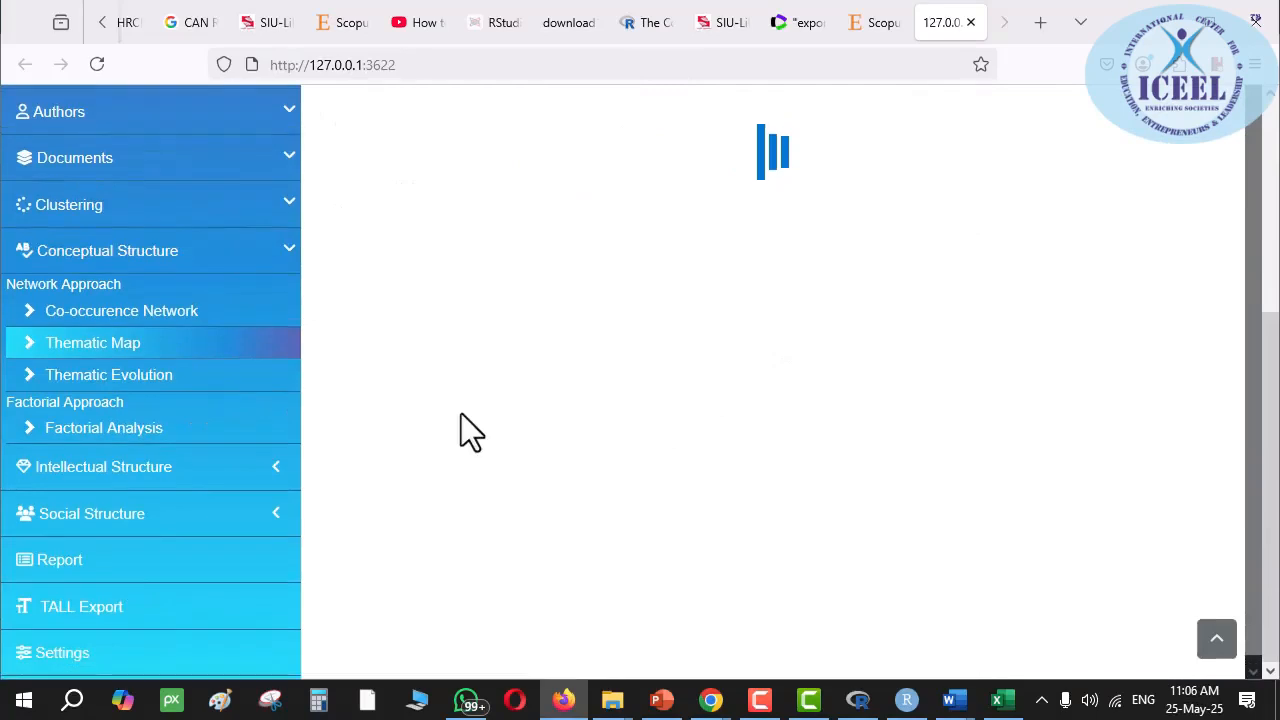
{"action": "scroll", "coordinate": [476, 464], "scroll_direction": "up", "scroll_amount": 5}
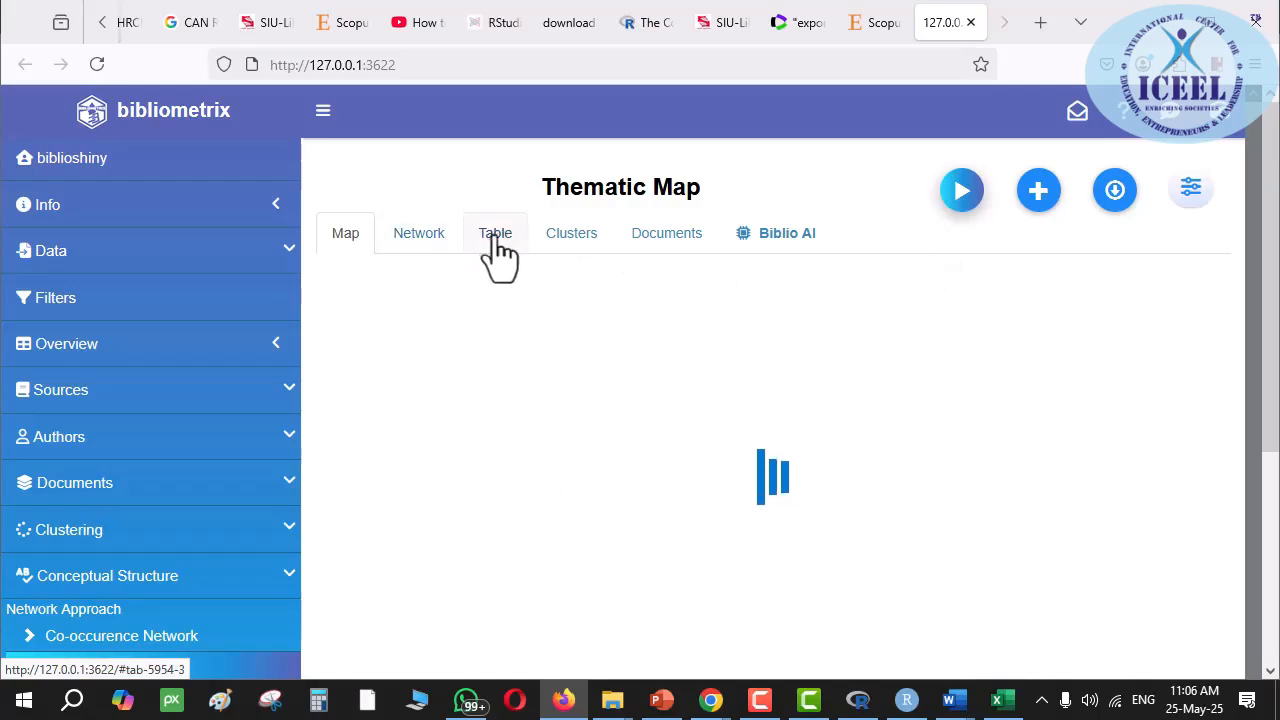
- Look through the Network, Table, Clusters and Documents results of the Thematic Map
{"action": "left_click", "coordinate": [418, 245]}
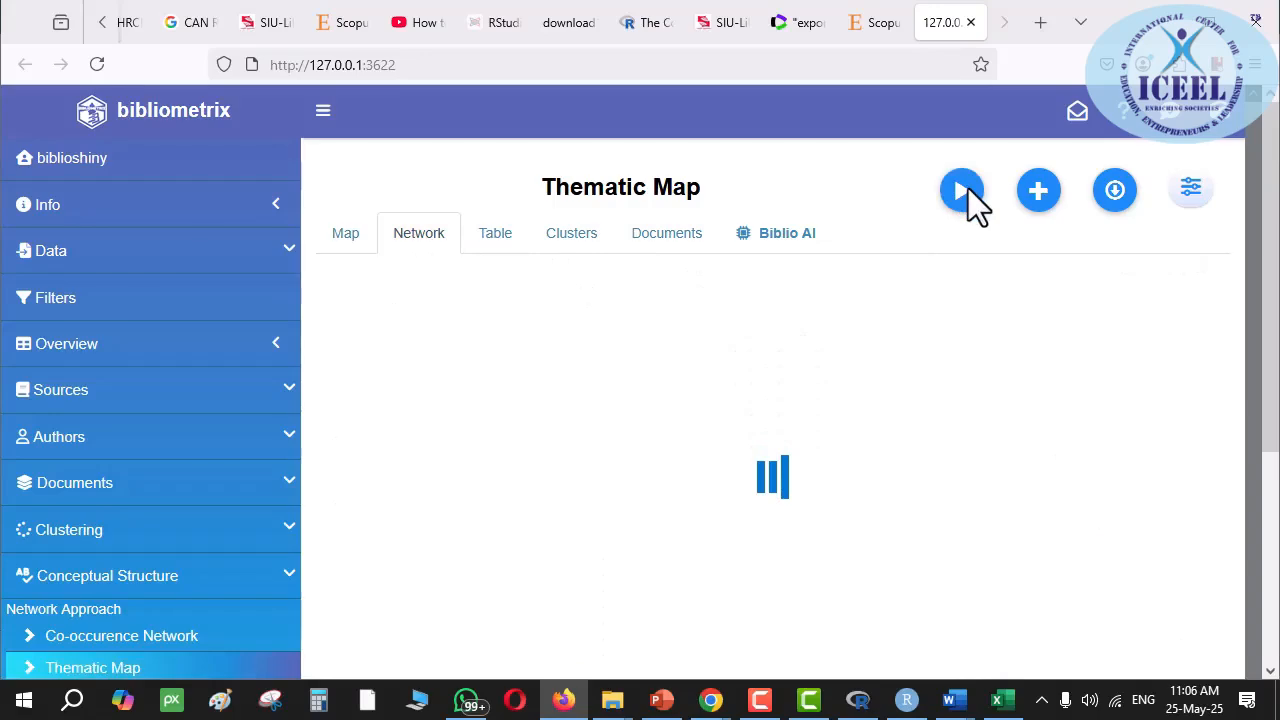
{"action": "left_click", "coordinate": [497, 242]}
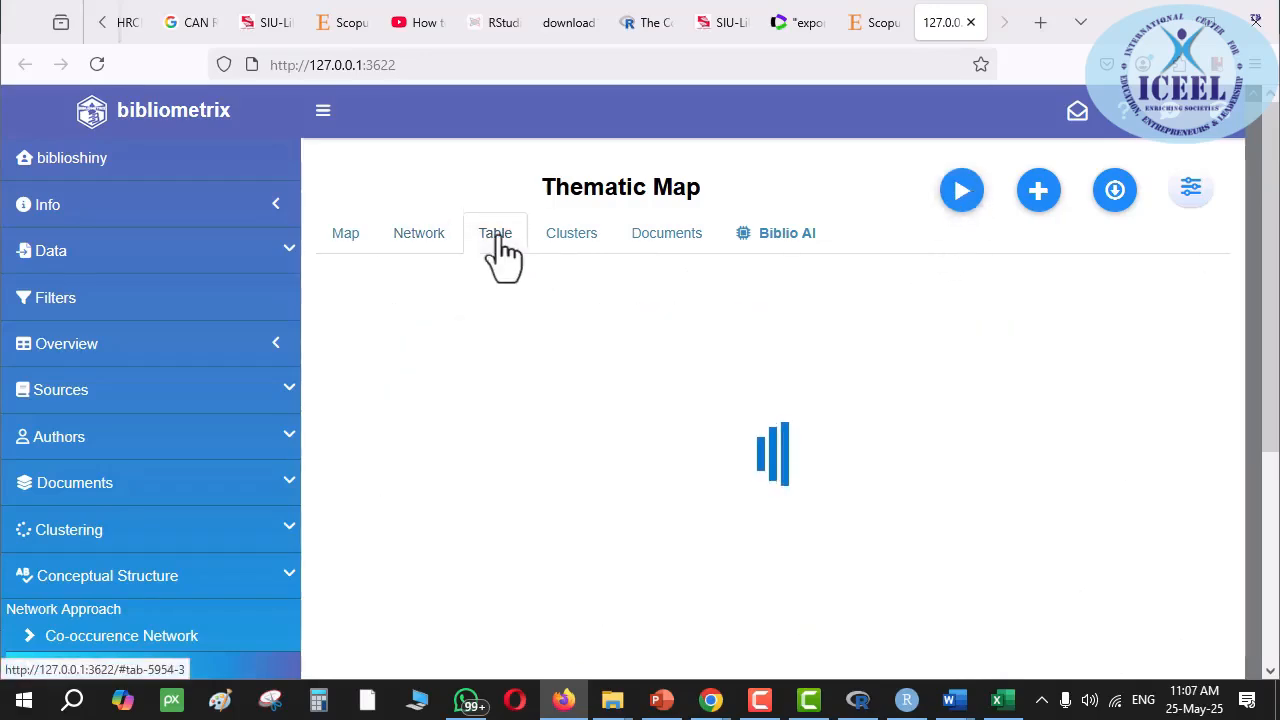
{"action": "left_click", "coordinate": [575, 245]}
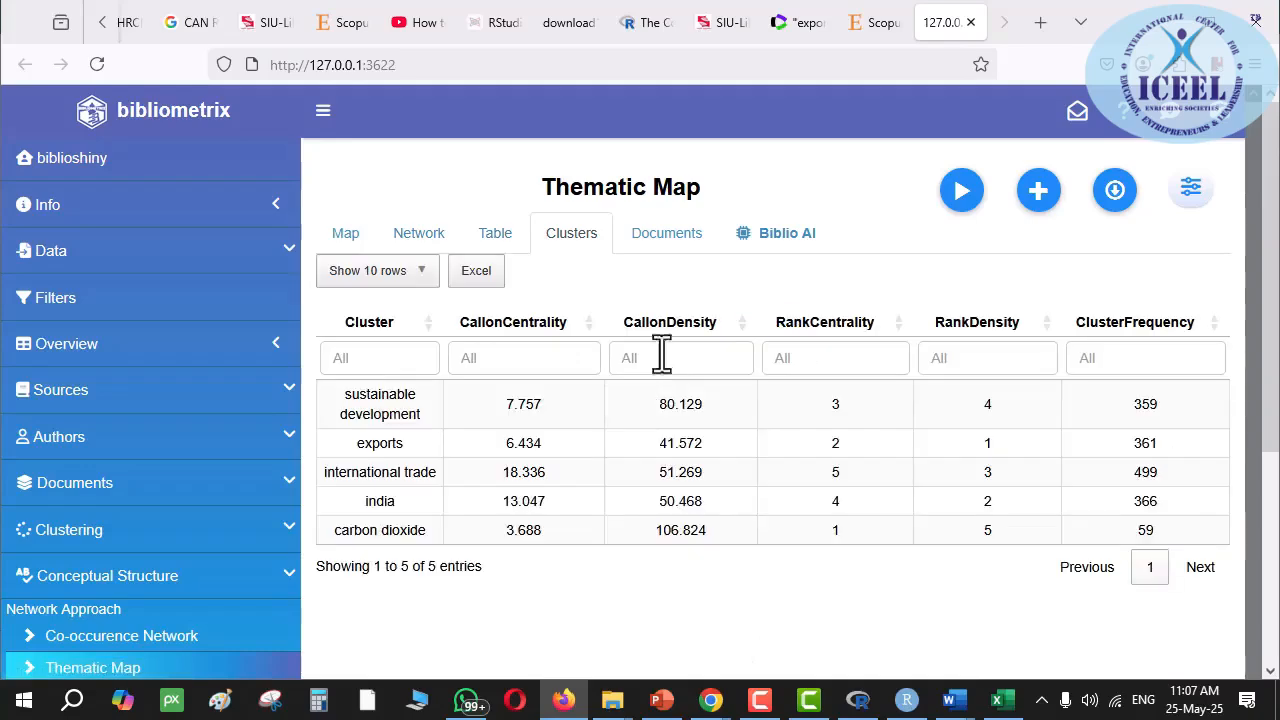
{"action": "left_click", "coordinate": [677, 245]}
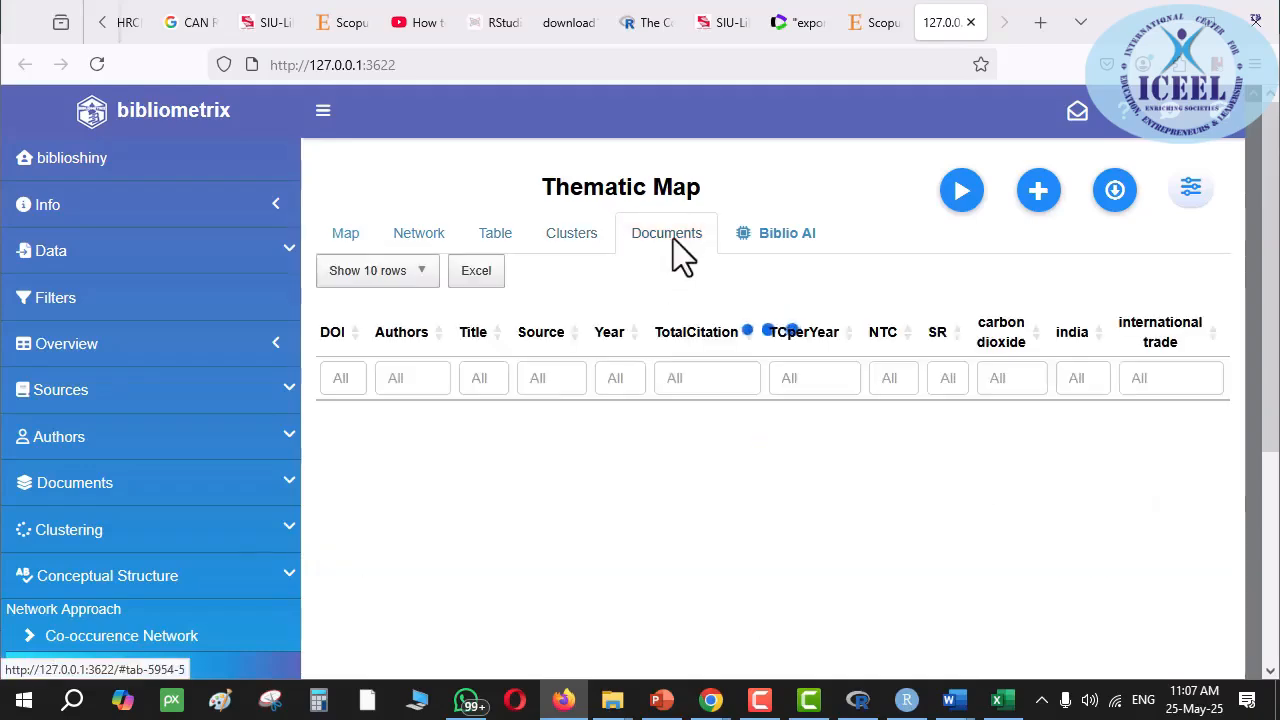
- Display the Thematic Map's network view and add the Thematic Map results to the report
{"action": "left_click", "coordinate": [500, 234]}
{"action": "left_click", "coordinate": [420, 240]}
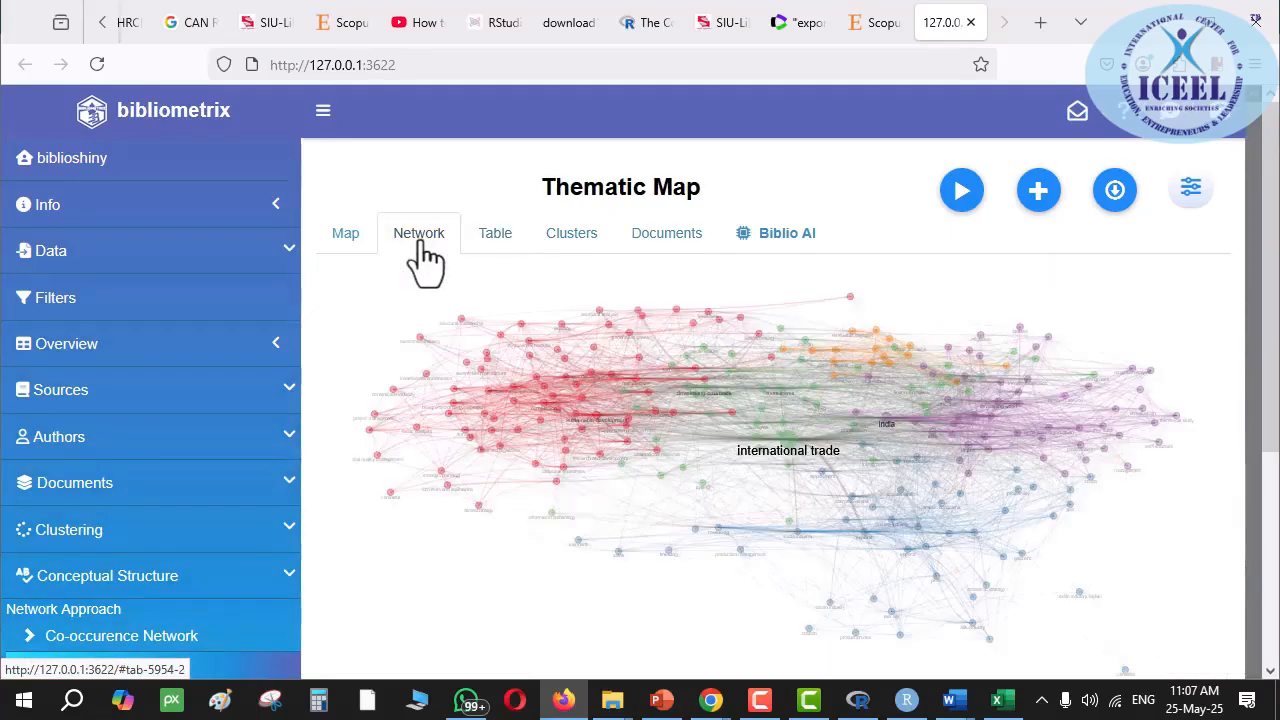
{"action": "left_click", "coordinate": [1038, 192]}
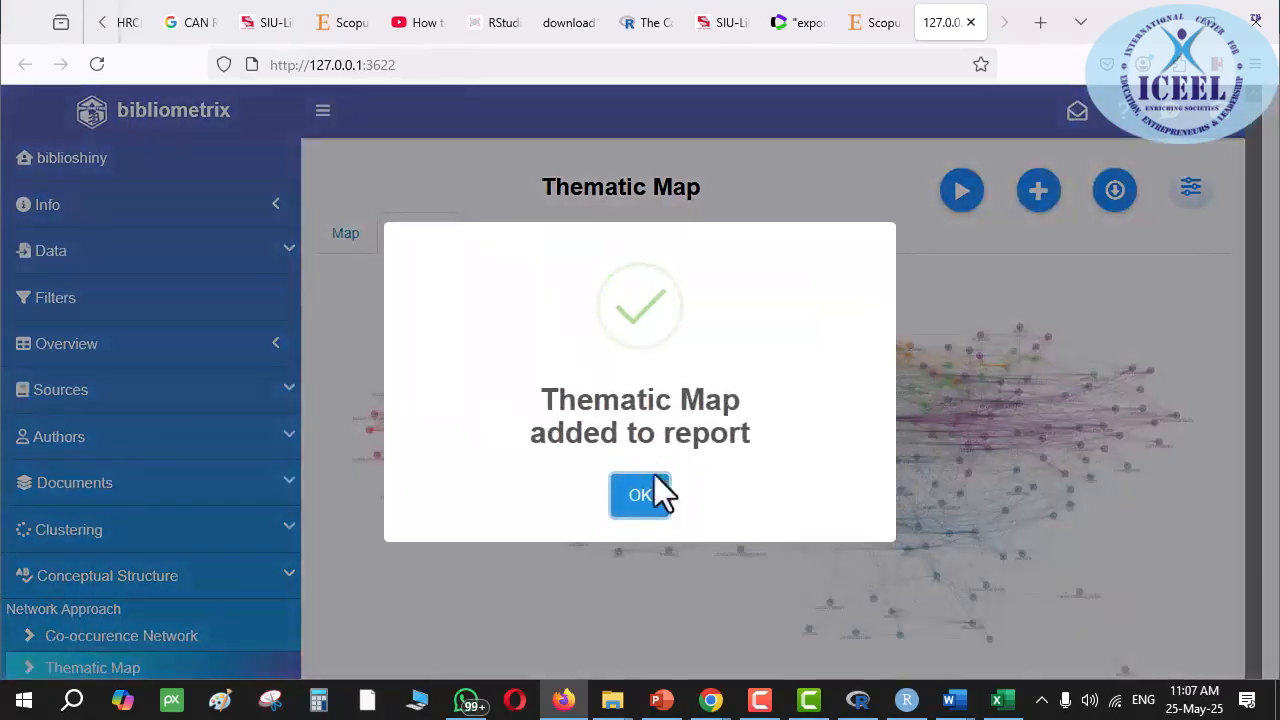
{"action": "left_click", "coordinate": [651, 503]}
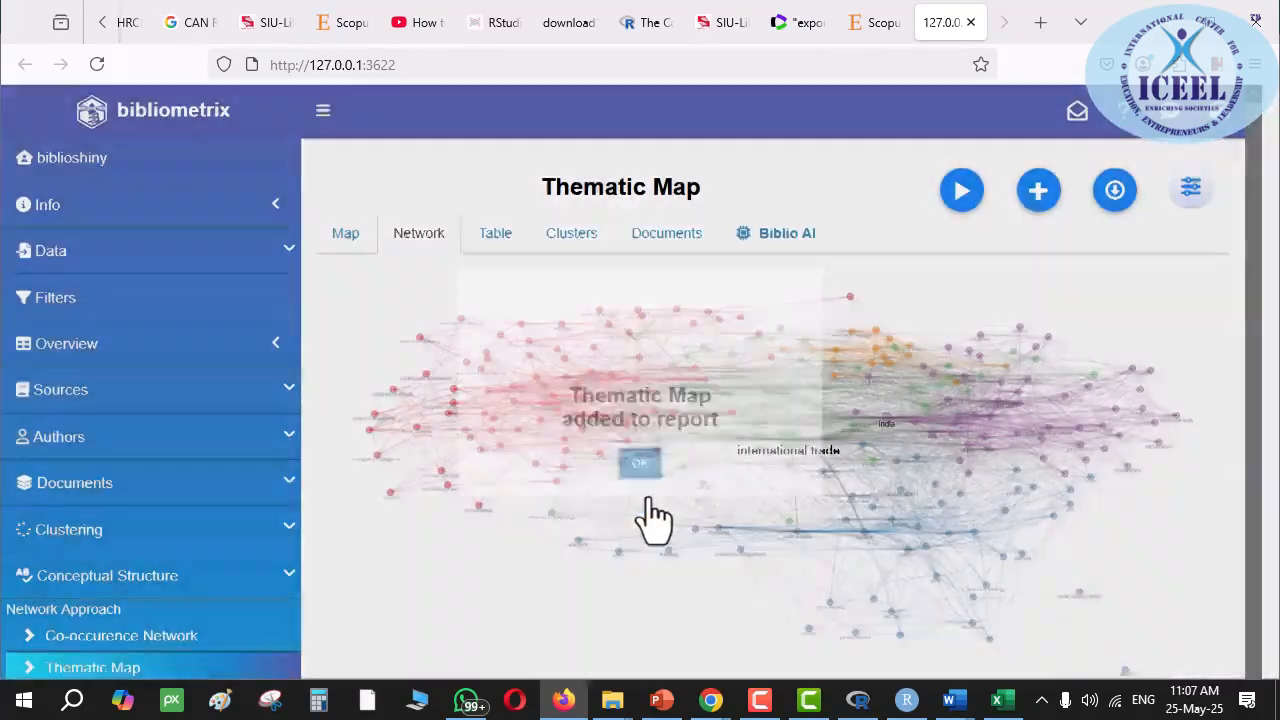
- Check the Documents folder in File Explorer for saved plots, and view and close the missingDataTable PNG image
{"action": "mouse_move", "coordinate": [613, 705]}
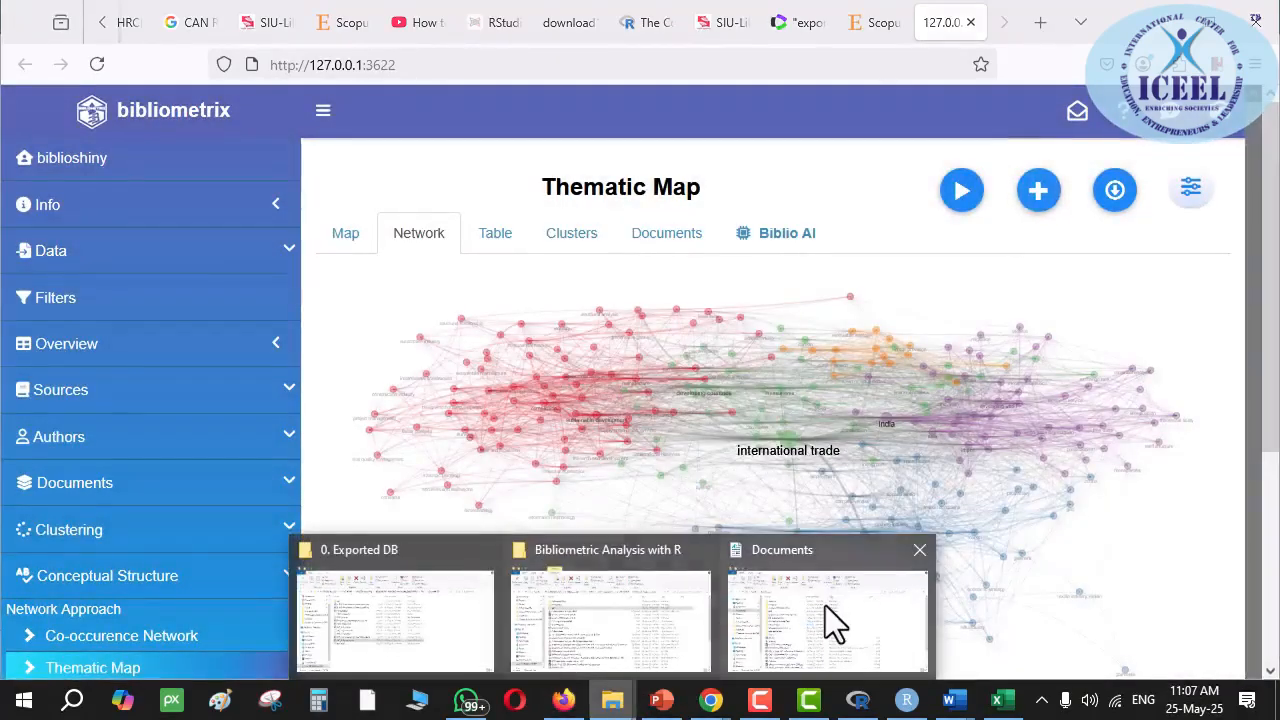
{"action": "left_click", "coordinate": [825, 605]}
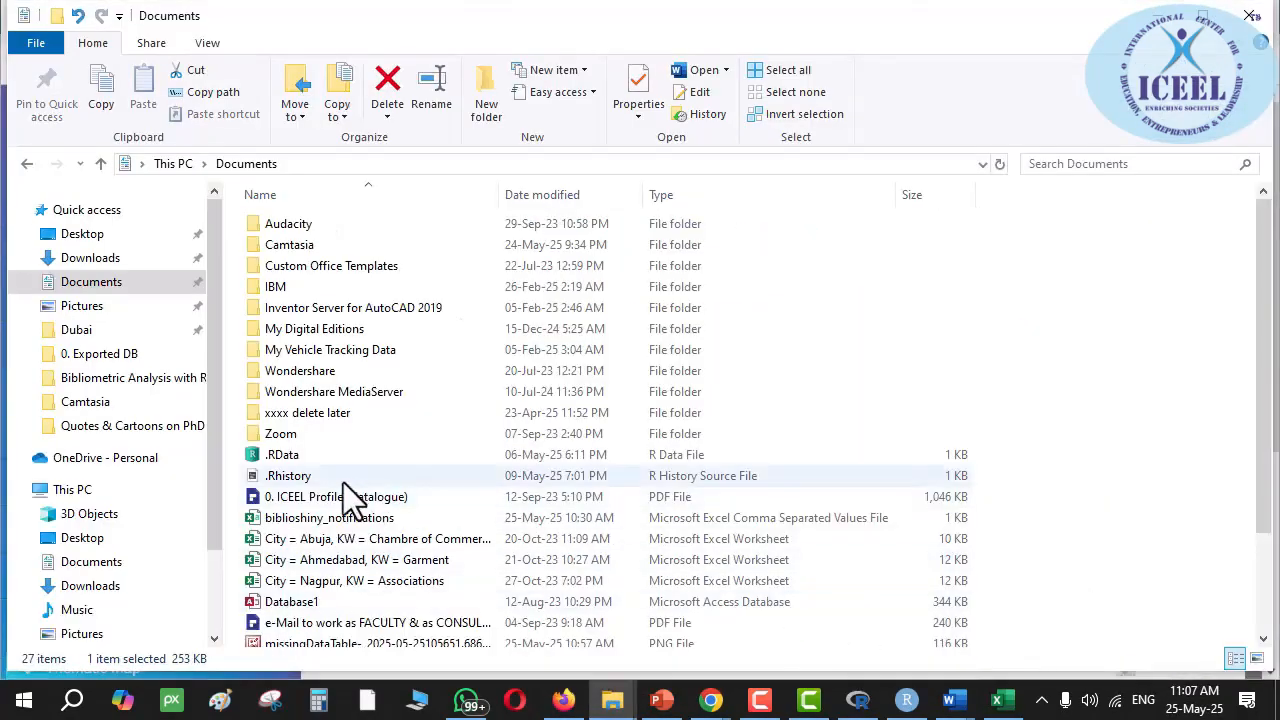
{"action": "scroll", "coordinate": [300, 640], "scroll_direction": "down", "scroll_amount": 2}
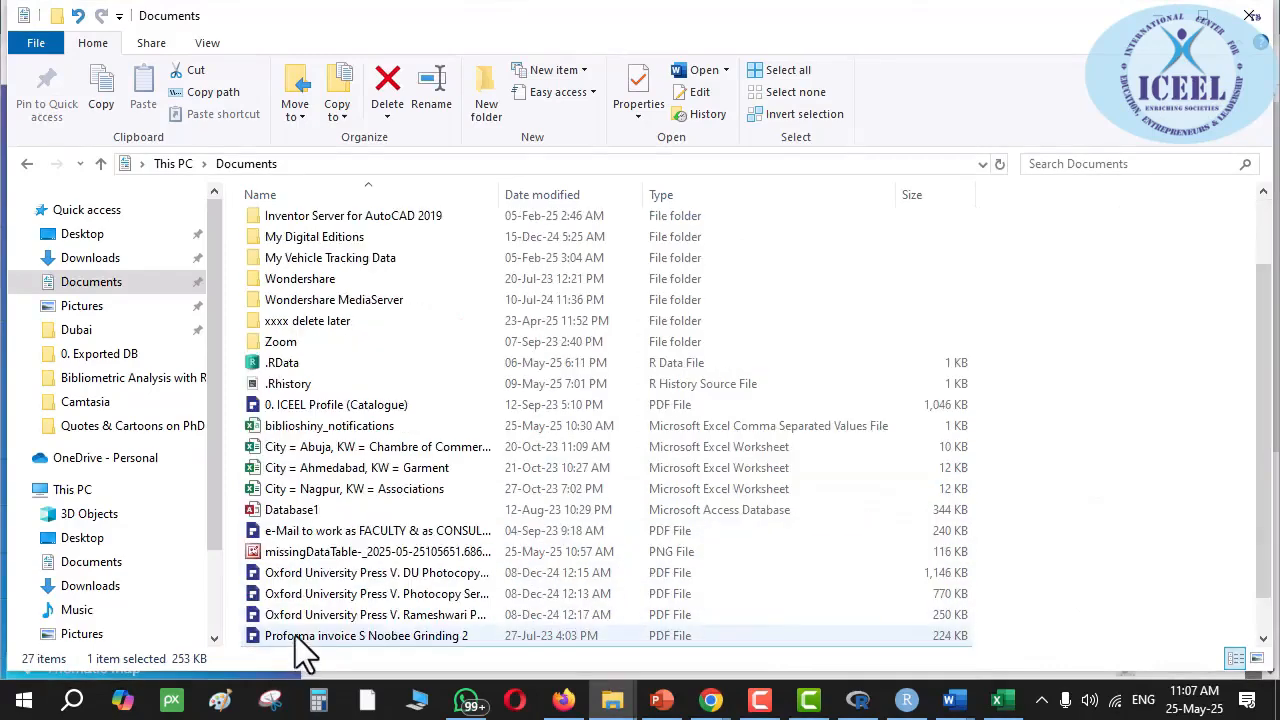
{"action": "left_click", "coordinate": [299, 552]}
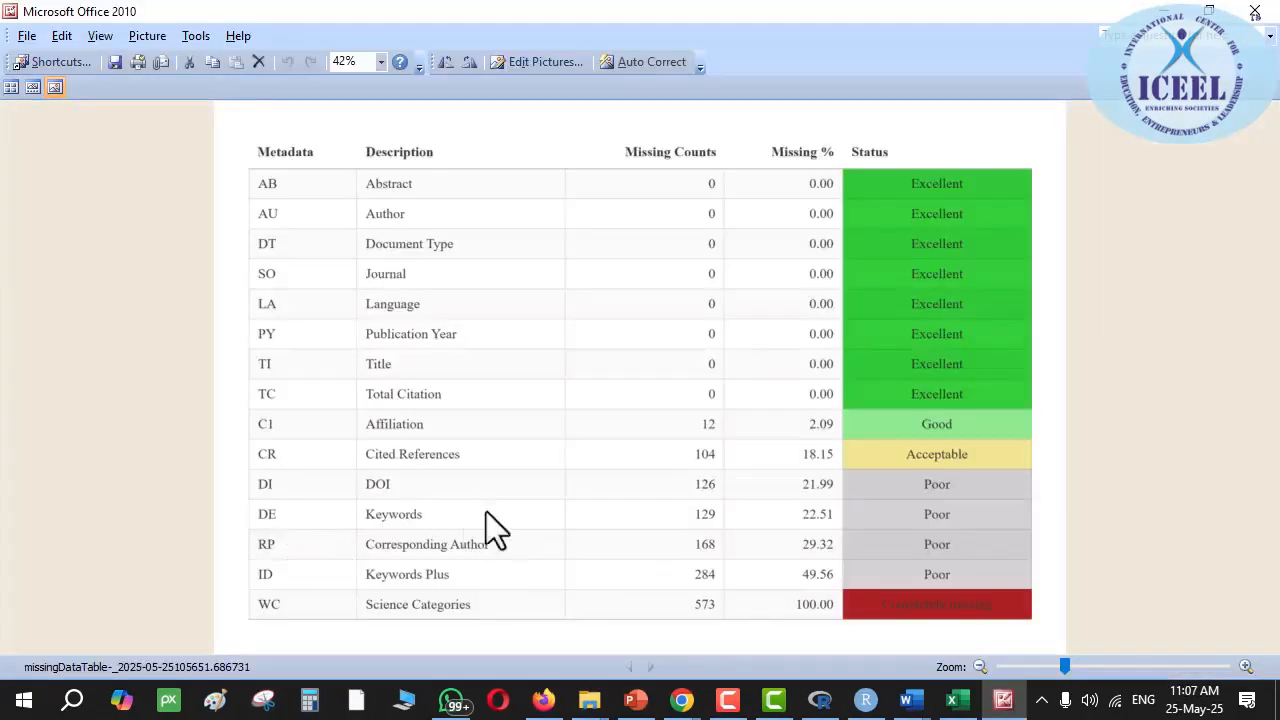
{"action": "left_click", "coordinate": [1255, 12]}
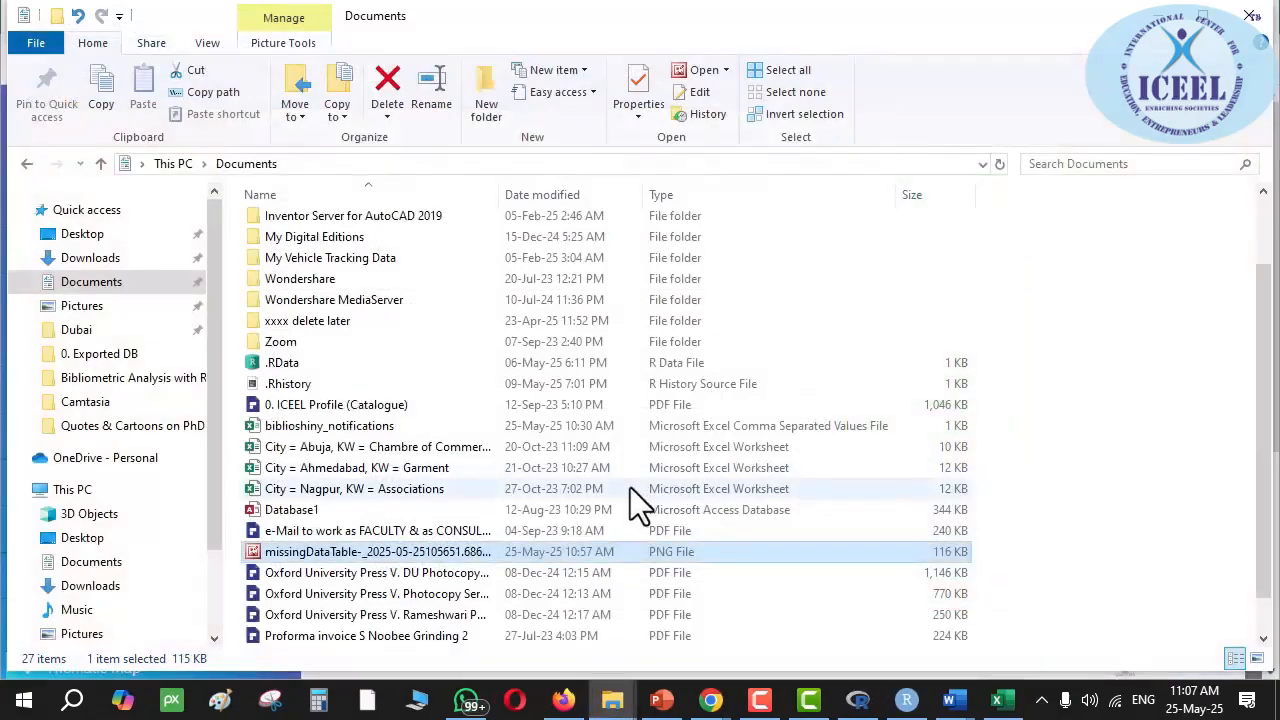
- Switch back to biblioshiny in the browser and run the Factorial Analysis under the factorial approach of Conceptual Structure
{"action": "key", "text": "alt+Tab"}
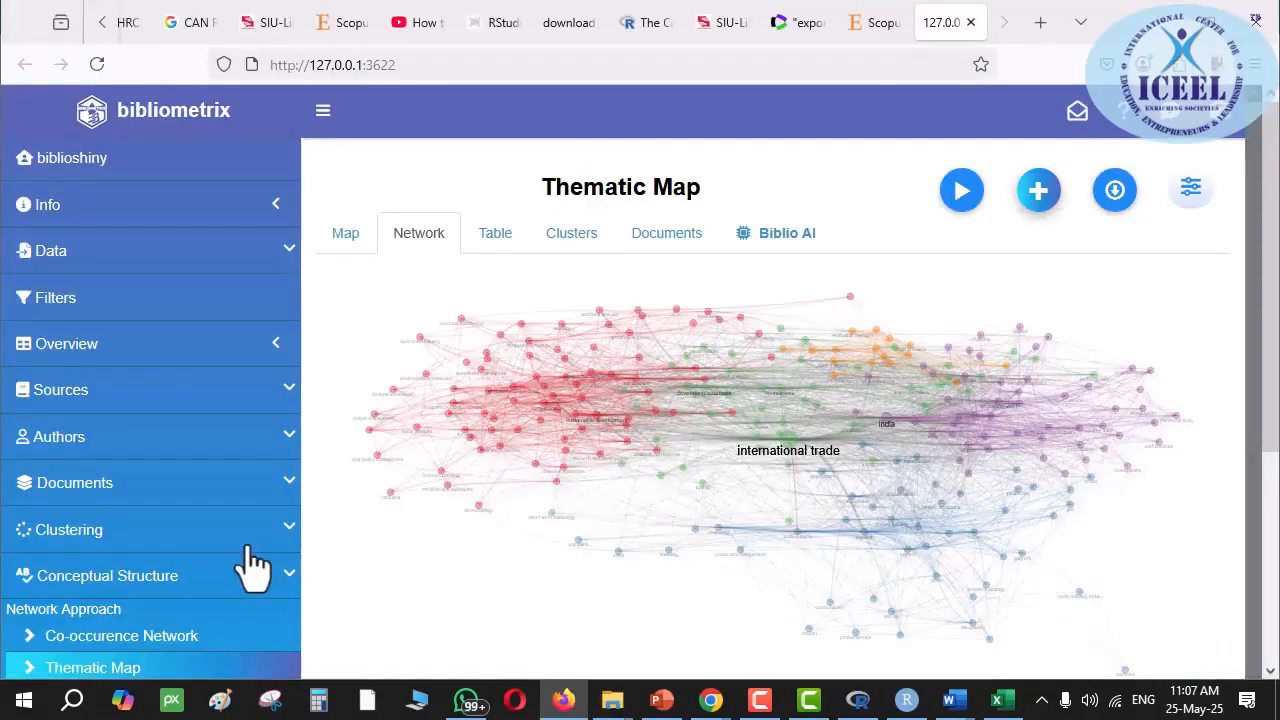
{"action": "scroll", "coordinate": [250, 567], "scroll_direction": "down", "scroll_amount": 3}
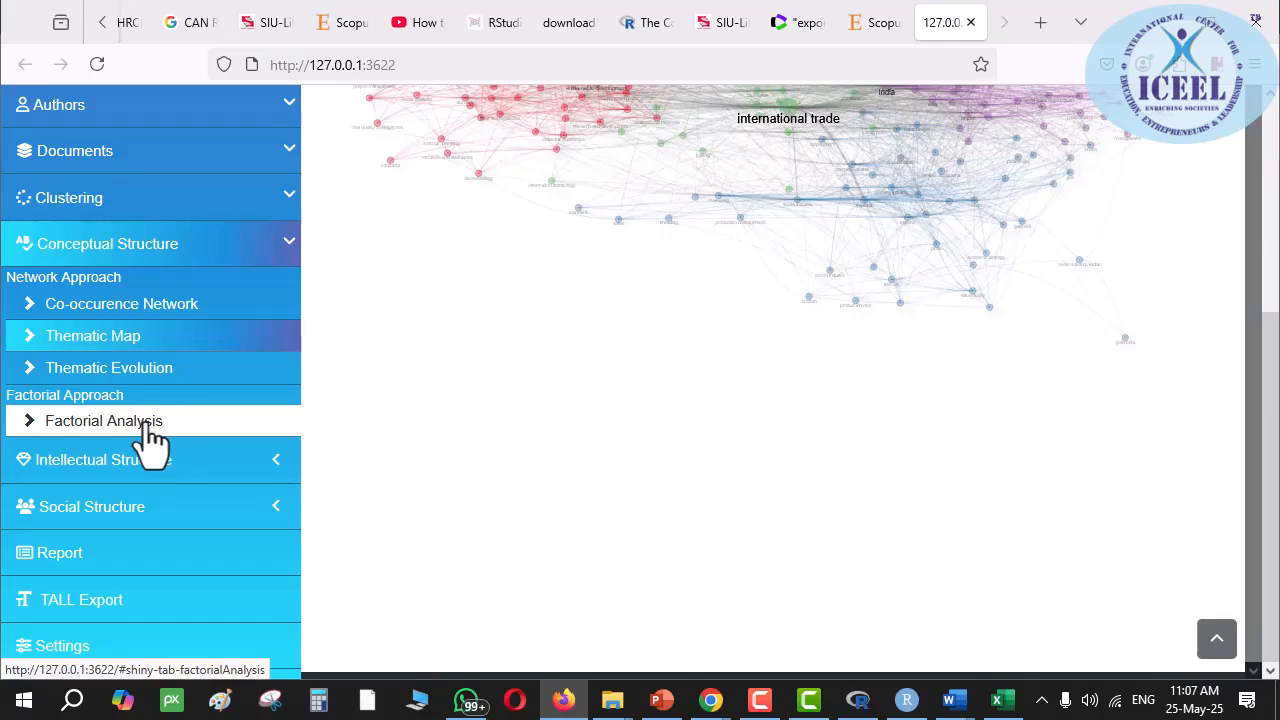
{"action": "left_click", "coordinate": [150, 425]}
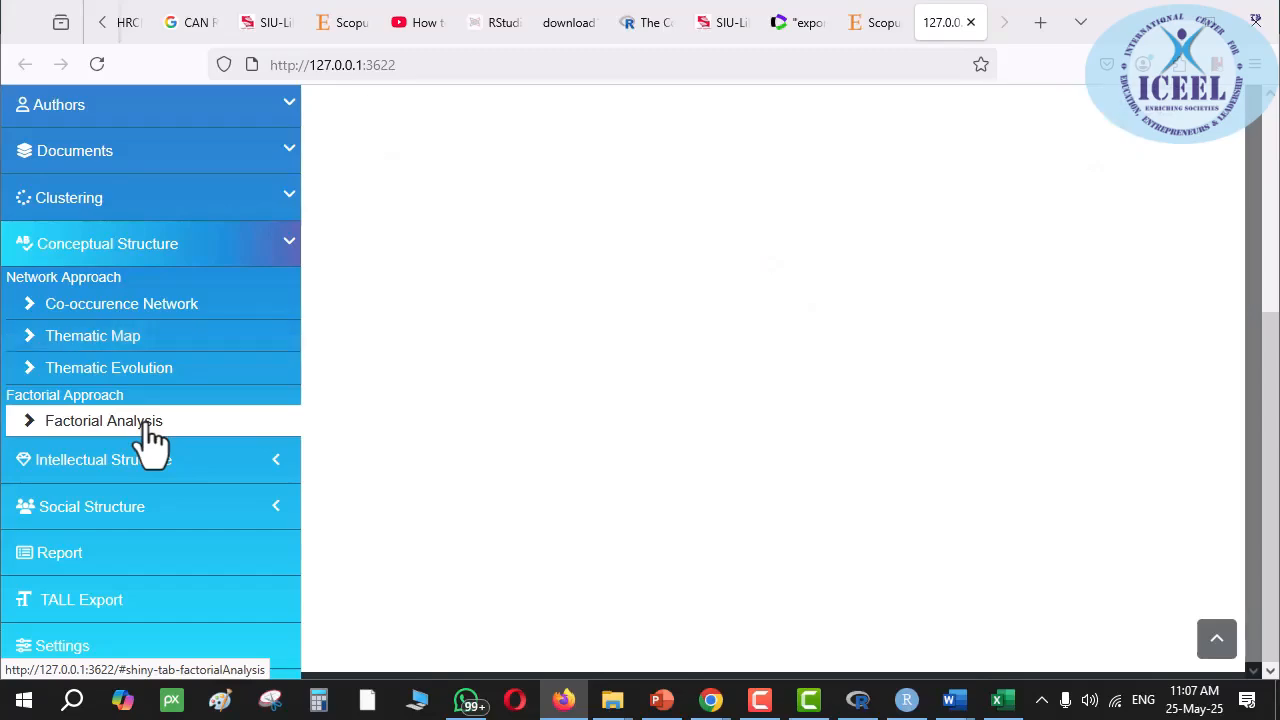
{"action": "scroll", "coordinate": [878, 228], "scroll_direction": "up", "scroll_amount": 4}
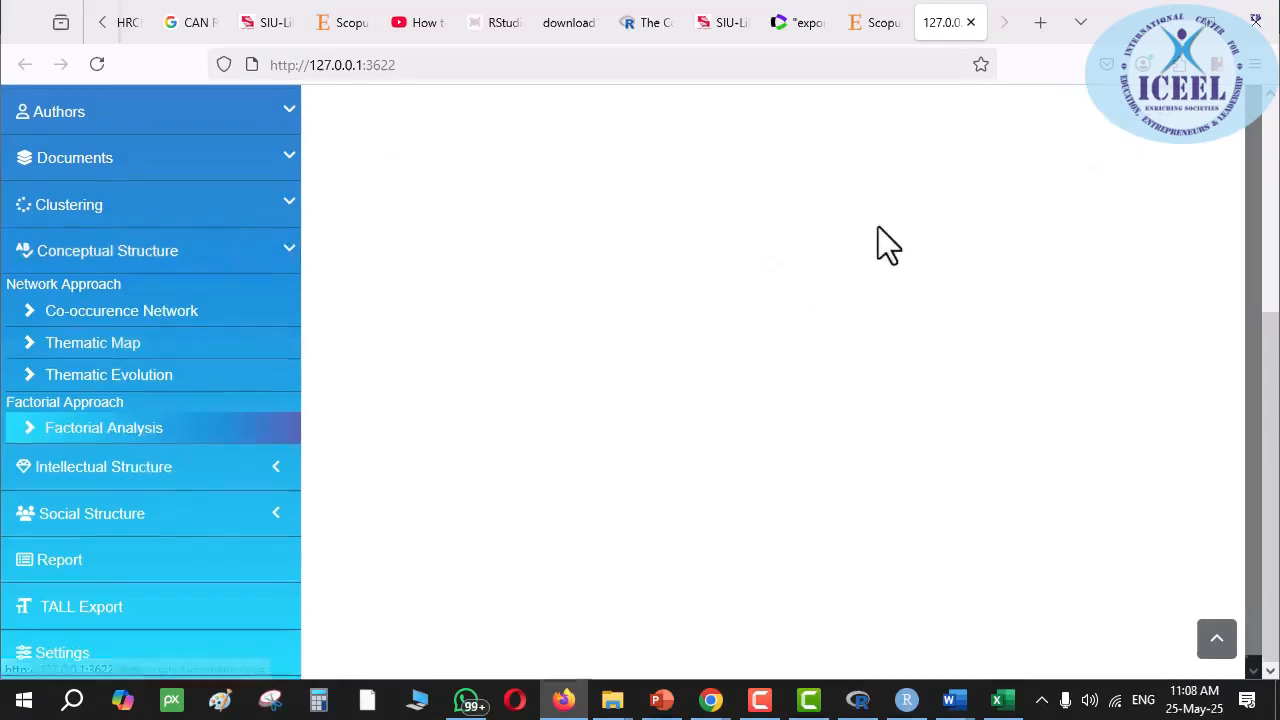
{"action": "left_click", "coordinate": [966, 196]}
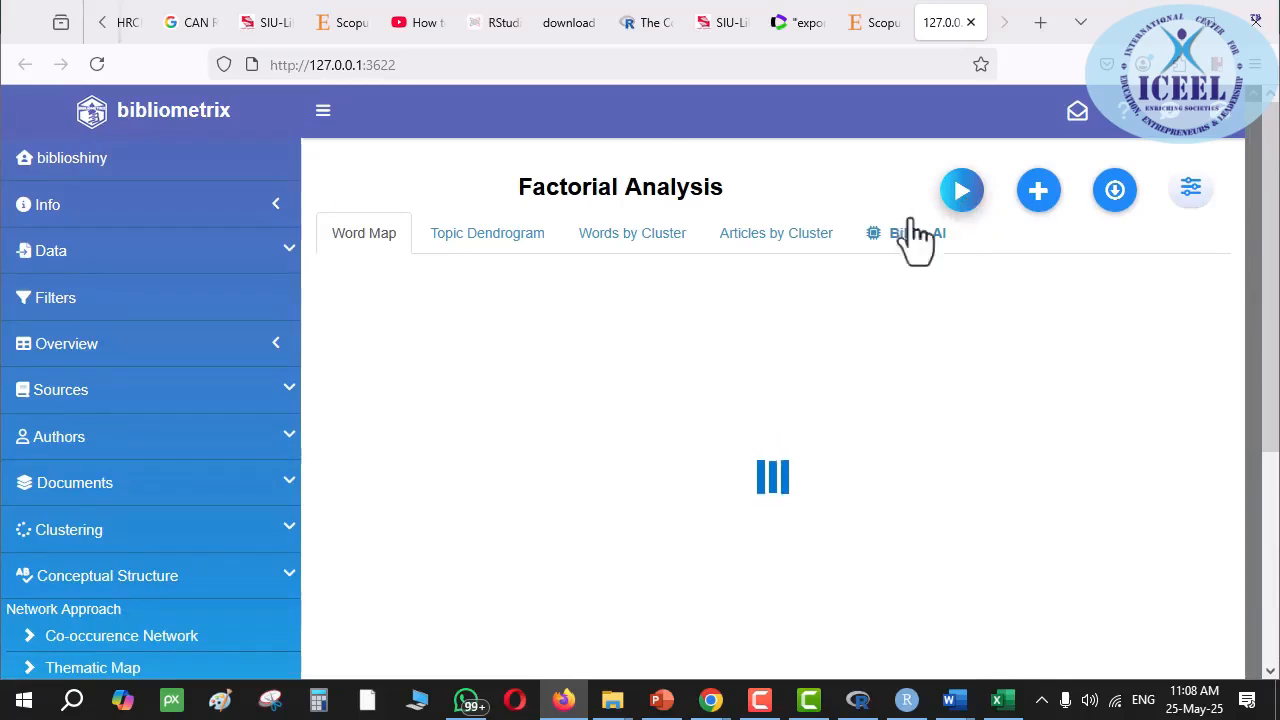
{"action": "left_click_drag", "start_coordinate": [522, 190], "coordinate": [760, 192]}
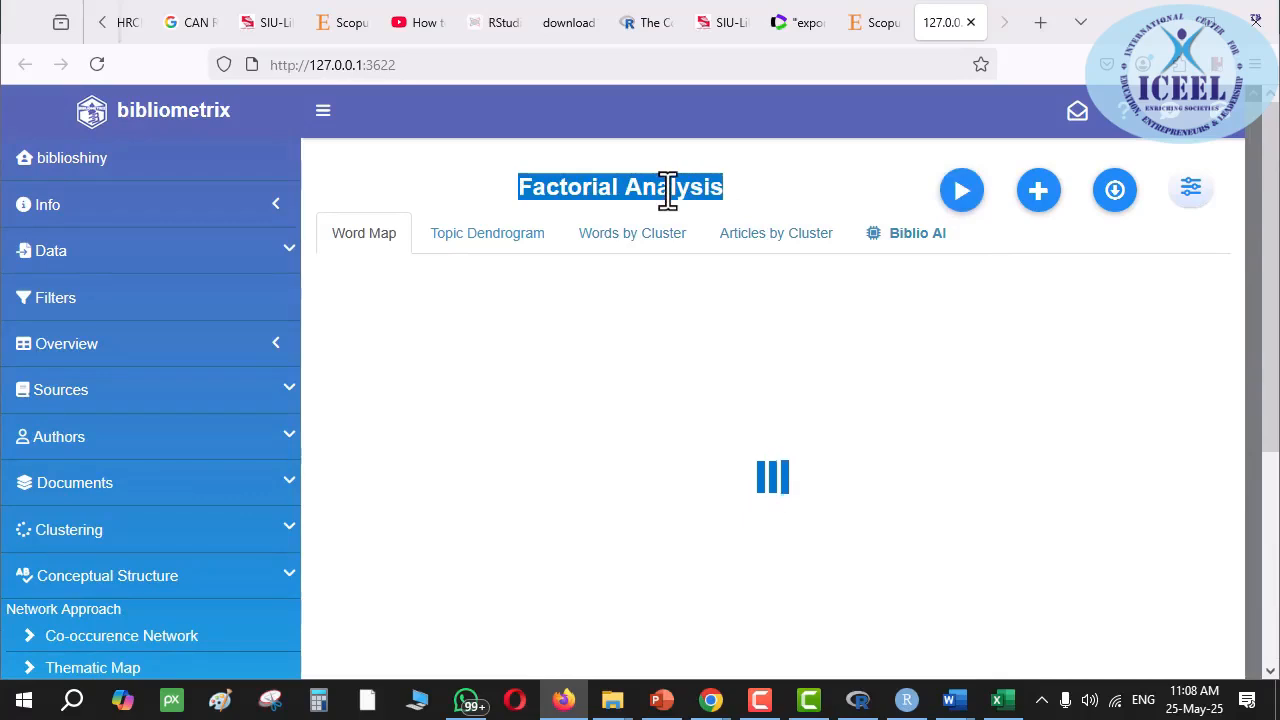
{"action": "mouse_move", "coordinate": [671, 193]}
{"action": "left_mouse_down"}
{"action": "mouse_move", "coordinate": [670, 114]}
{"action": "mouse_move", "coordinate": [669, 186]}
{"action": "mouse_move", "coordinate": [677, 157]}
{"action": "mouse_move", "coordinate": [676, 170]}
{"action": "left_mouse_up"}
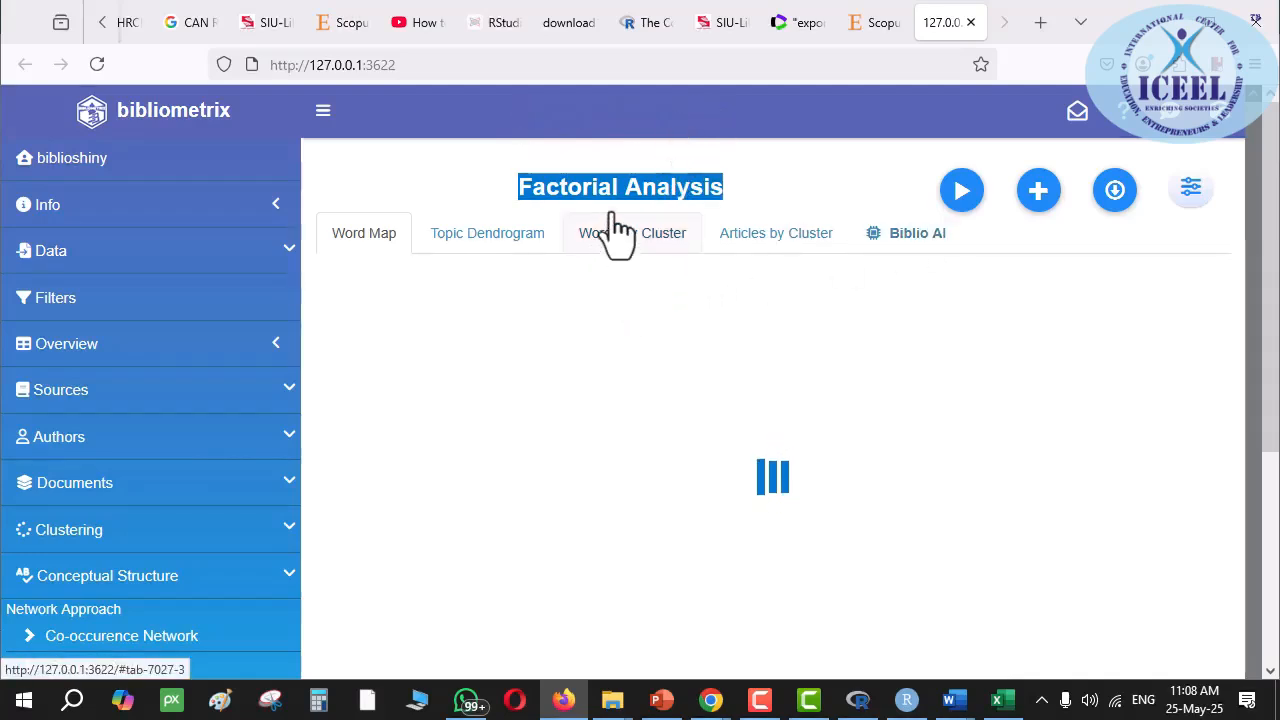
- Look through the Word Map, Topic Dendrogram, Words by Cluster, Articles by Cluster and Biblio AI views of the Factorial Analysis
{"action": "scroll", "coordinate": [663, 371], "scroll_direction": "down", "scroll_amount": 3}
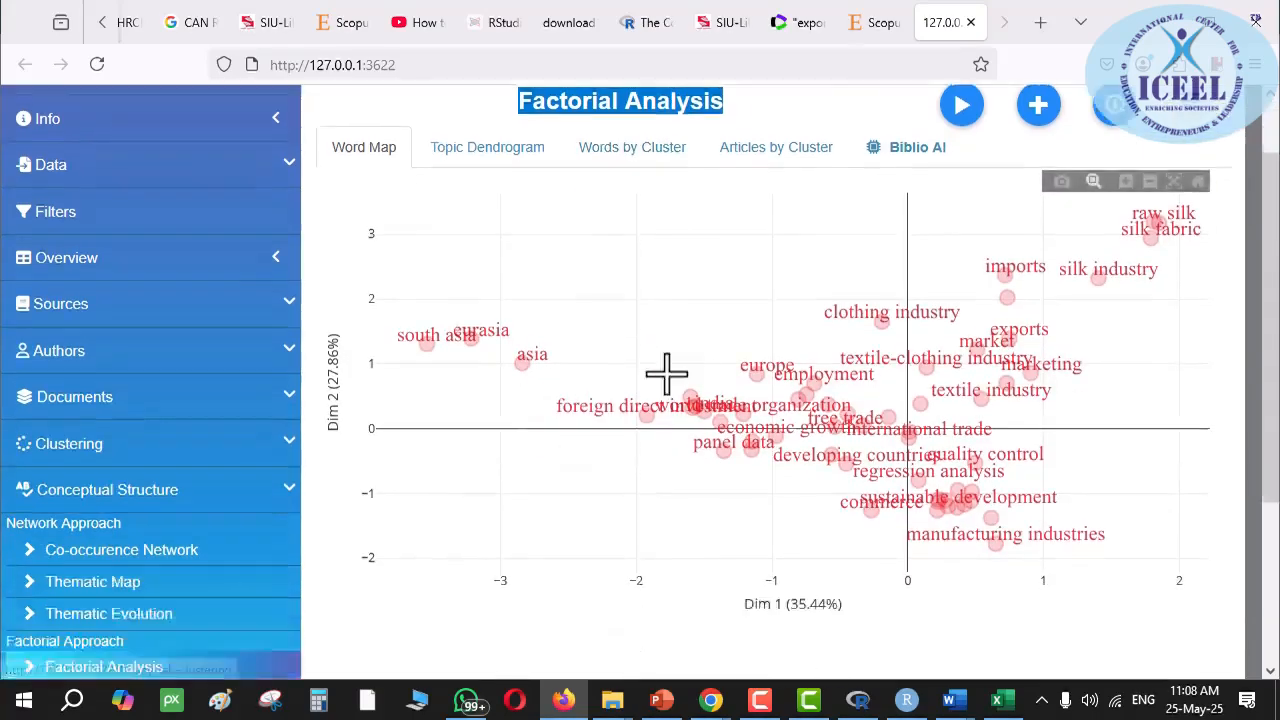
{"action": "scroll", "coordinate": [500, 225], "scroll_direction": "up", "scroll_amount": 3}
{"action": "left_click", "coordinate": [478, 245]}
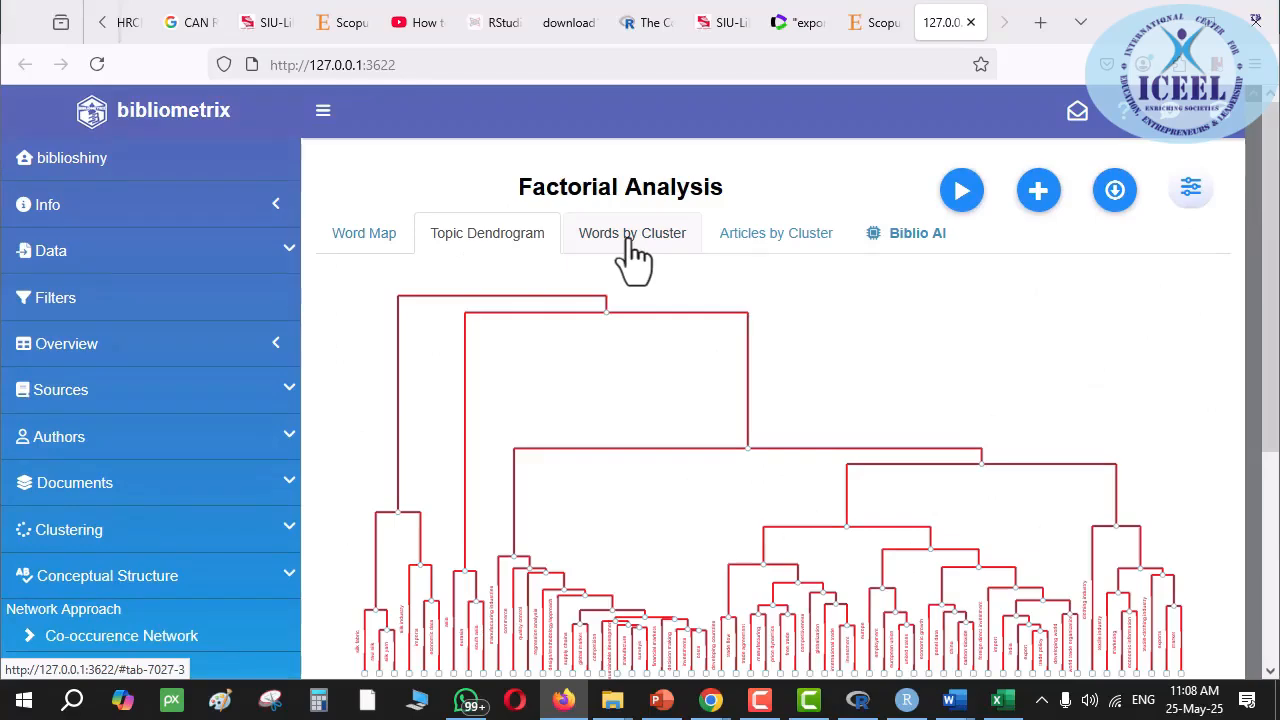
{"action": "left_click", "coordinate": [633, 250]}
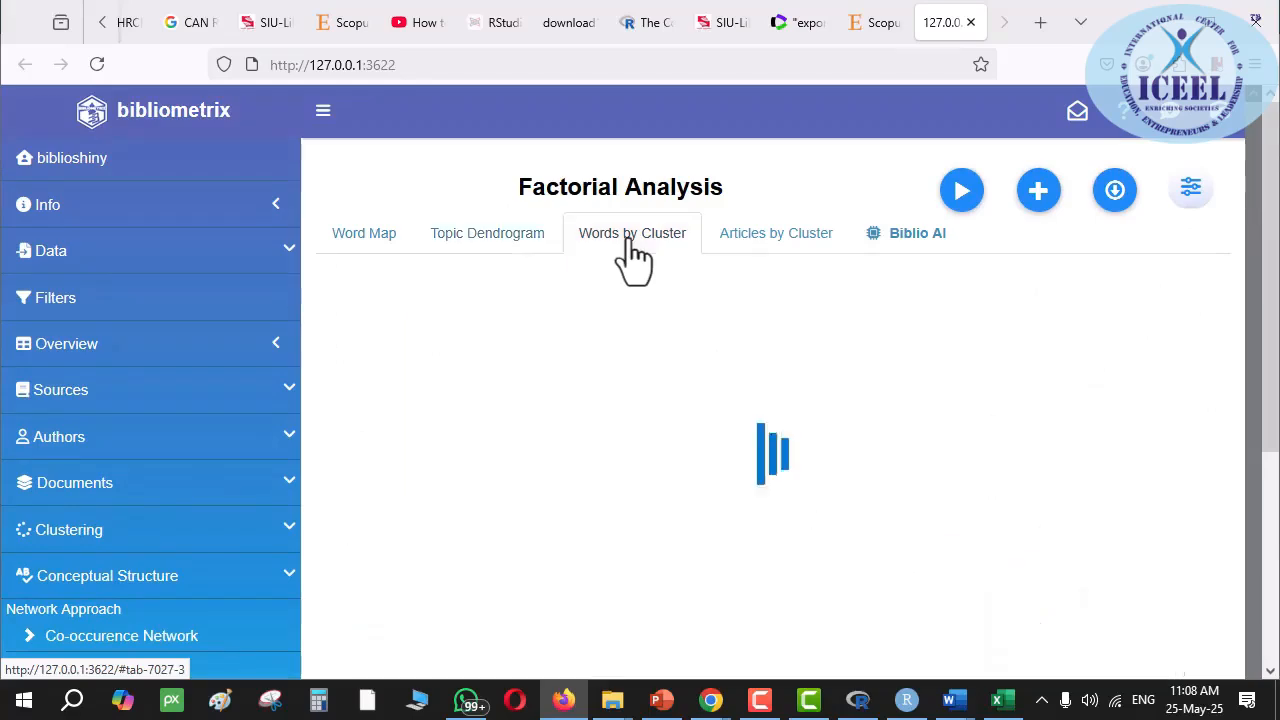
{"action": "left_click", "coordinate": [755, 245]}
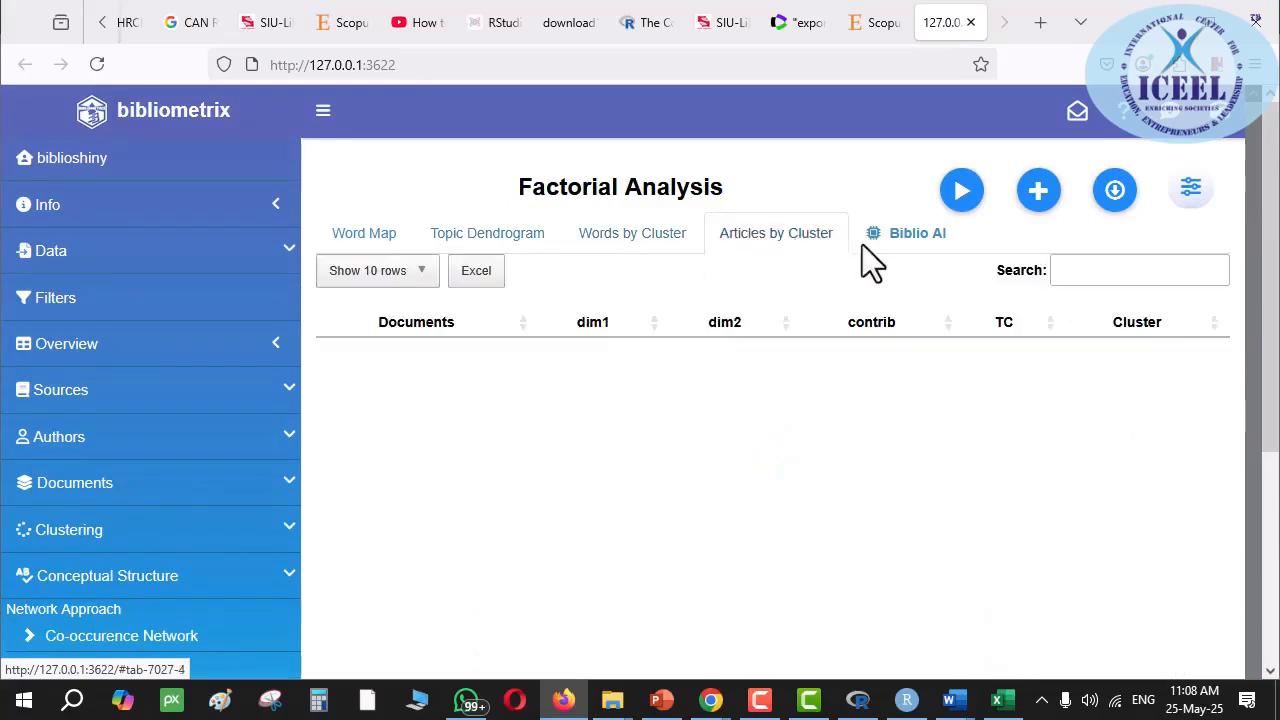
{"action": "left_click", "coordinate": [902, 248]}
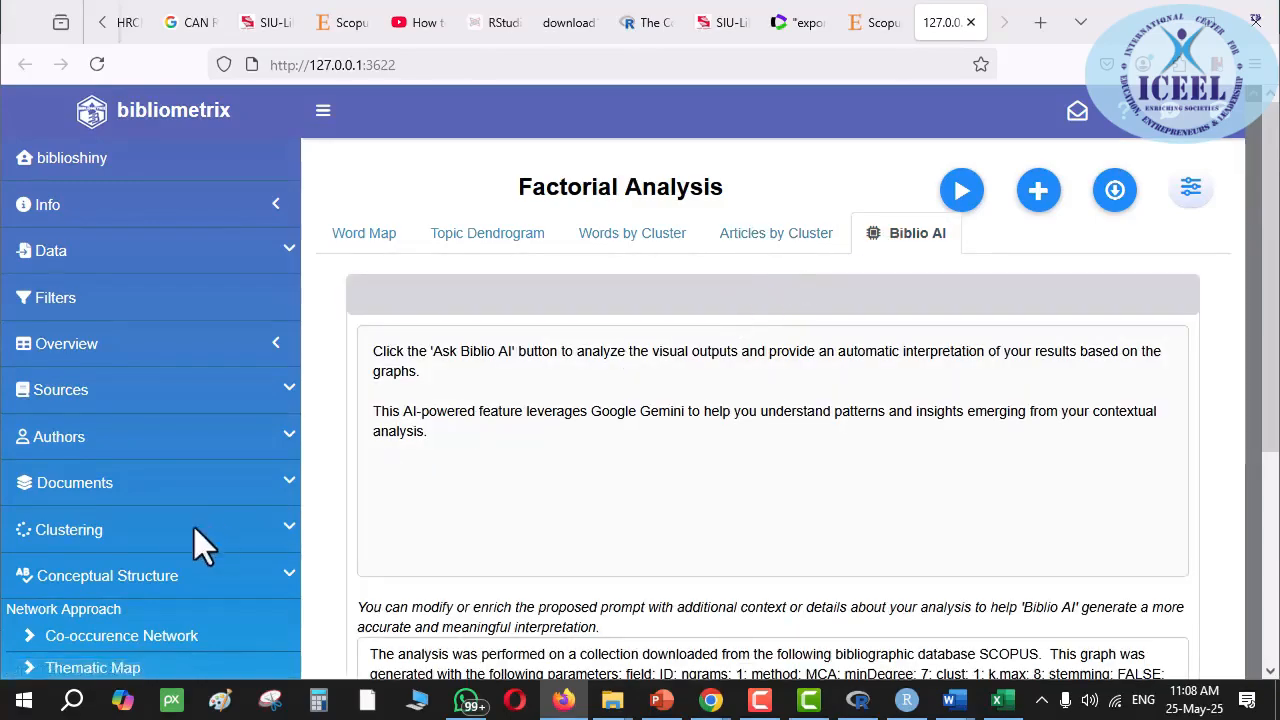
- Run the Historiograph analysis under Intellectual Structure, check its Table view and return to its Network view
{"action": "scroll", "coordinate": [194, 543], "scroll_direction": "down", "scroll_amount": 3}
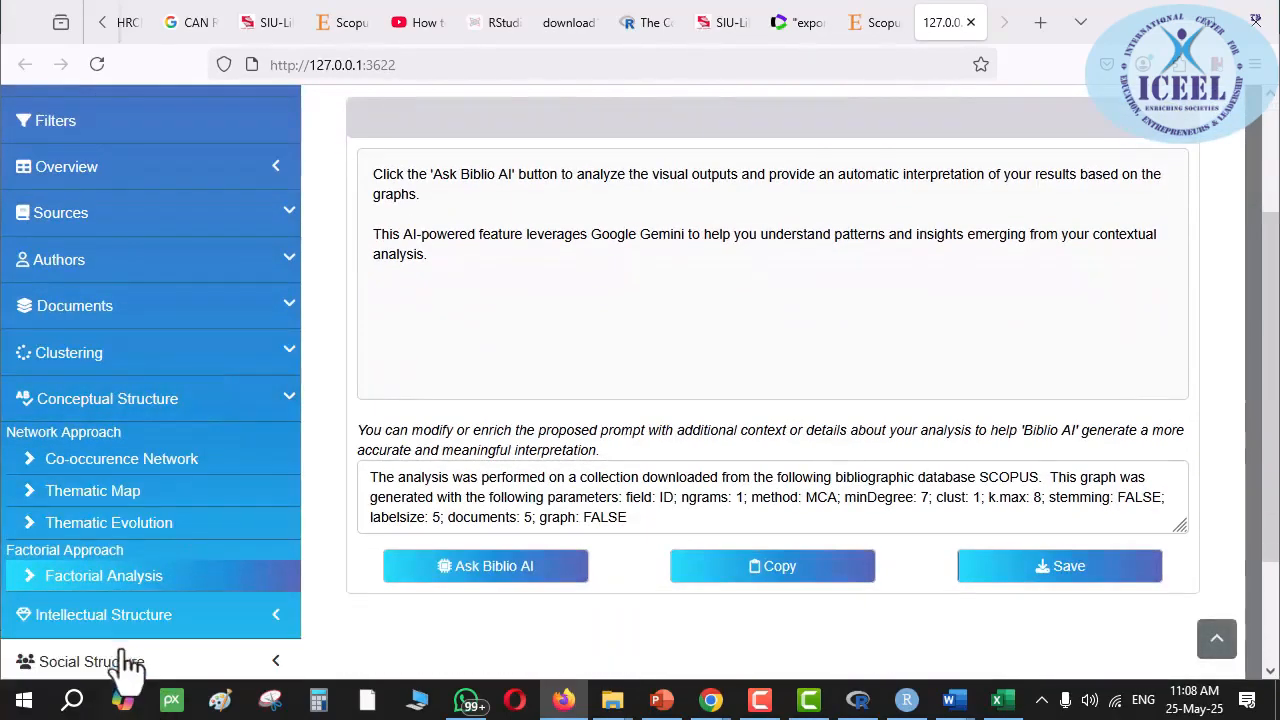
{"action": "scroll", "coordinate": [120, 634], "scroll_direction": "down", "scroll_amount": 2}
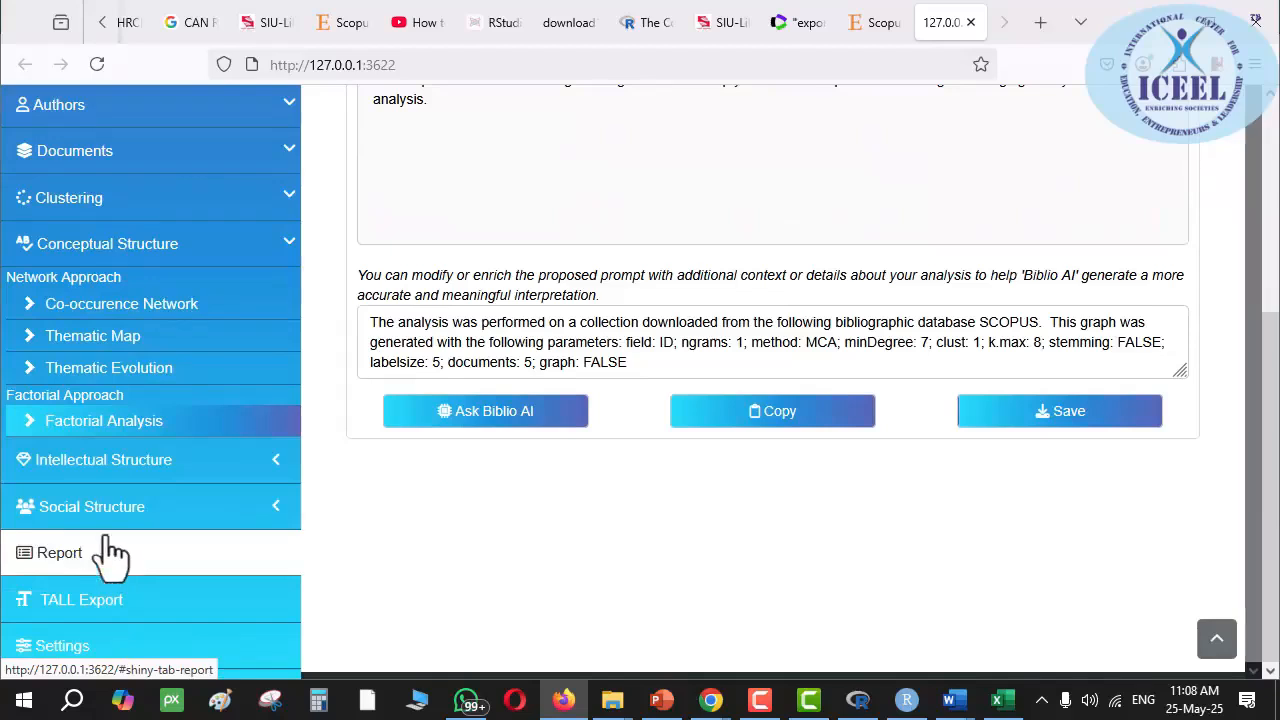
{"action": "left_click", "coordinate": [145, 475]}
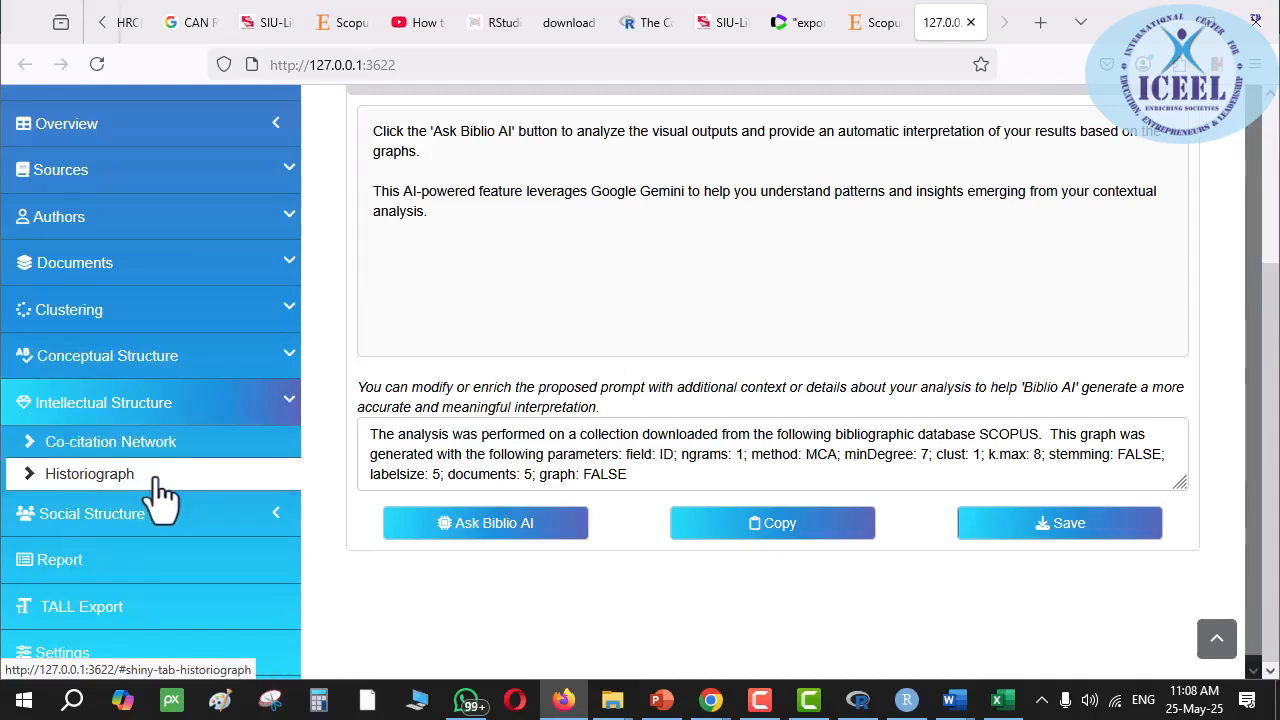
{"action": "left_click", "coordinate": [121, 480]}
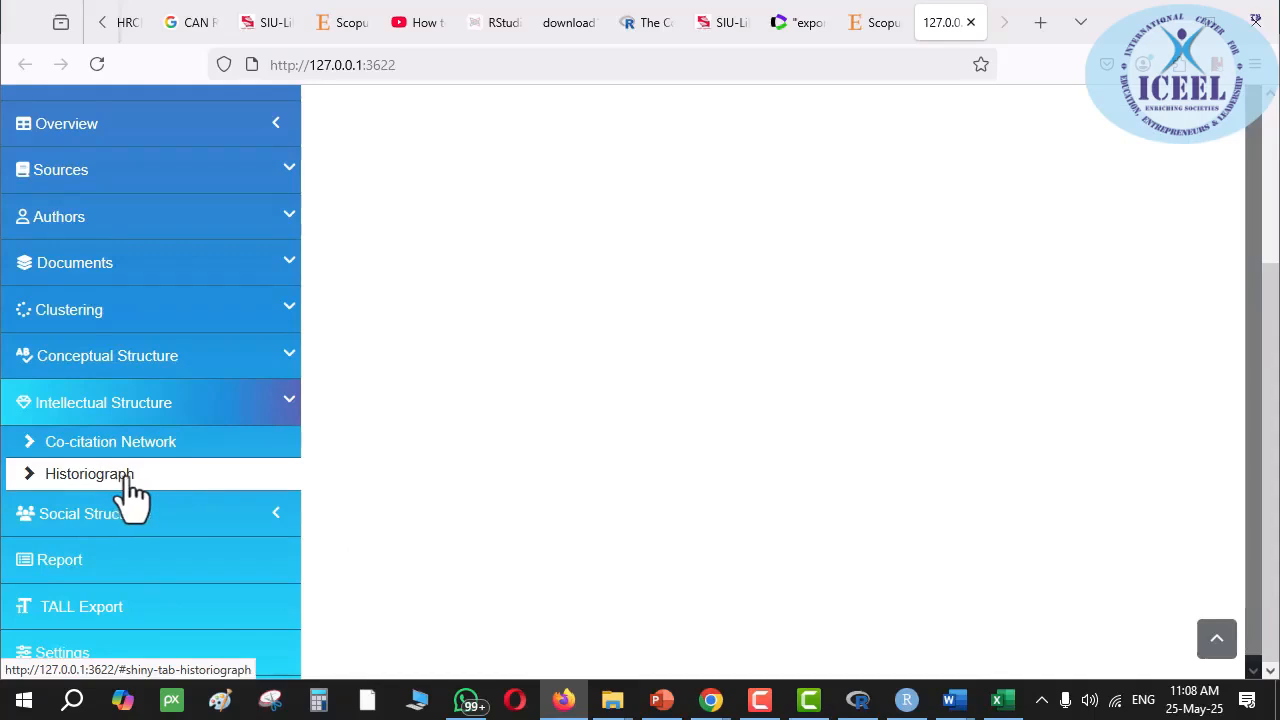
{"action": "left_click", "coordinate": [961, 196]}
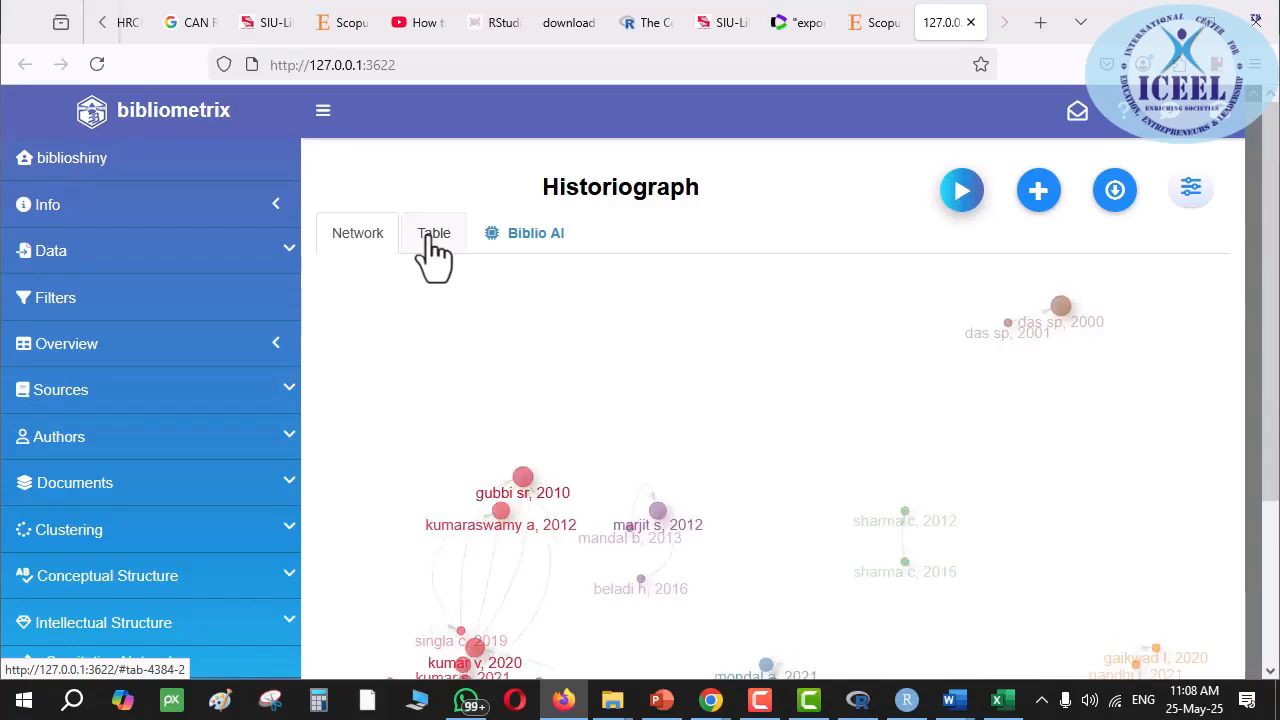
{"action": "left_click", "coordinate": [432, 240]}
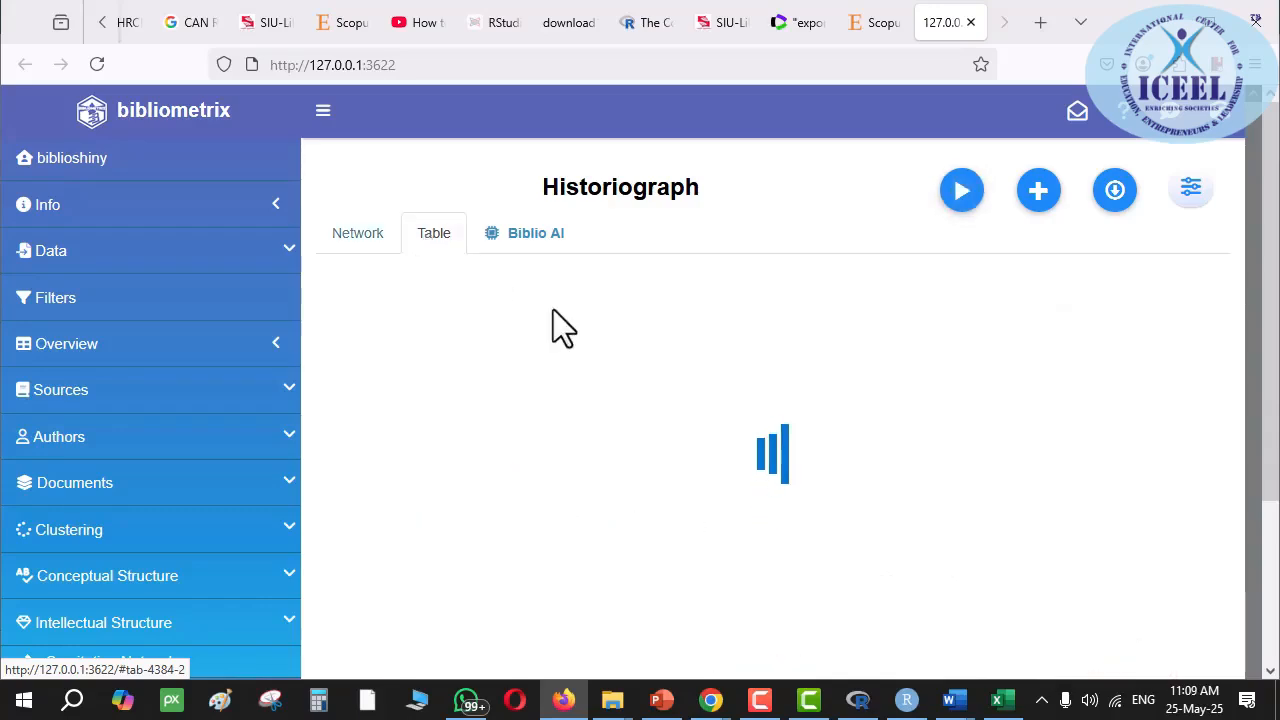
{"action": "left_click", "coordinate": [358, 240]}
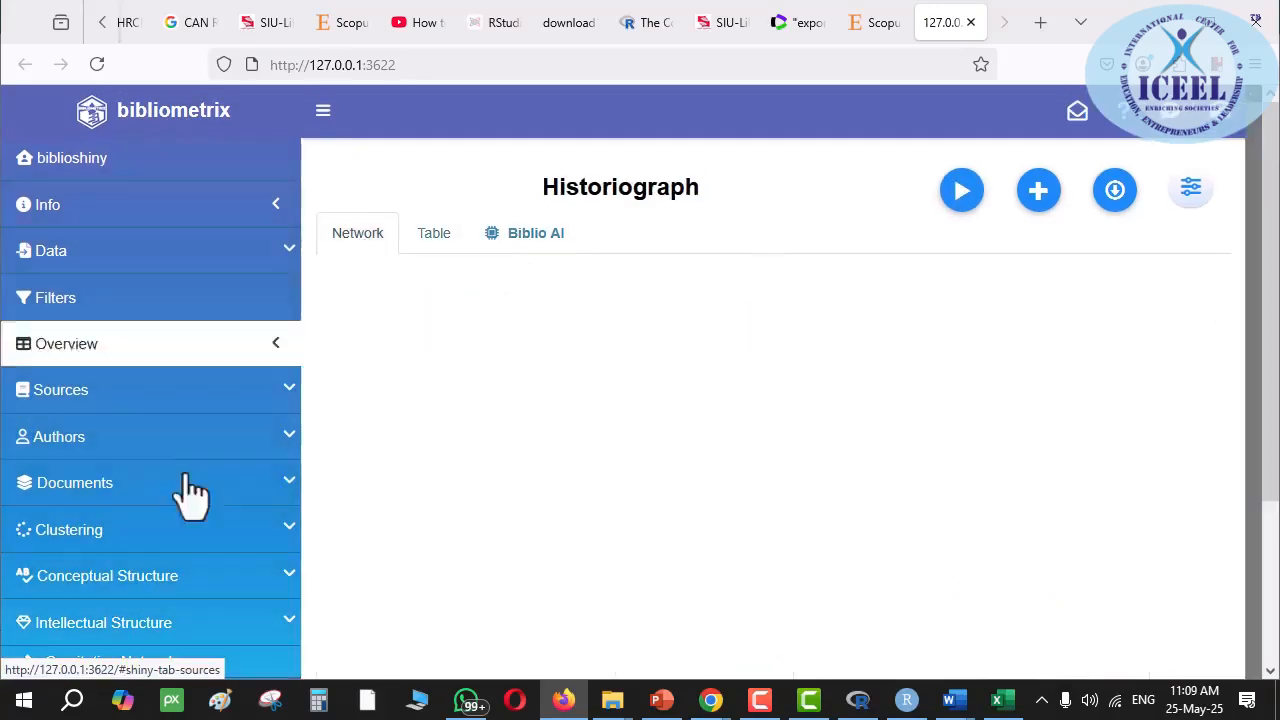
- Run the Collaboration Network analysis under Social Structure
{"action": "scroll", "coordinate": [168, 505], "scroll_direction": "down", "scroll_amount": 2}
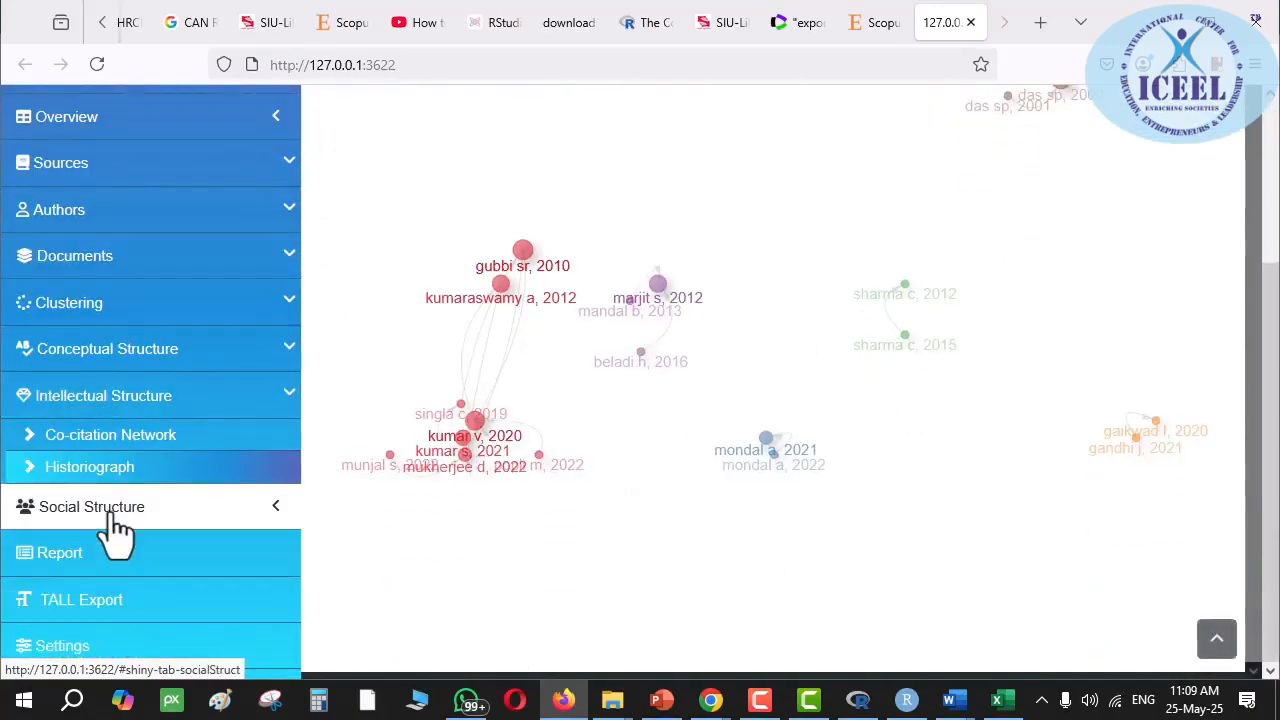
{"action": "left_click", "coordinate": [100, 507]}
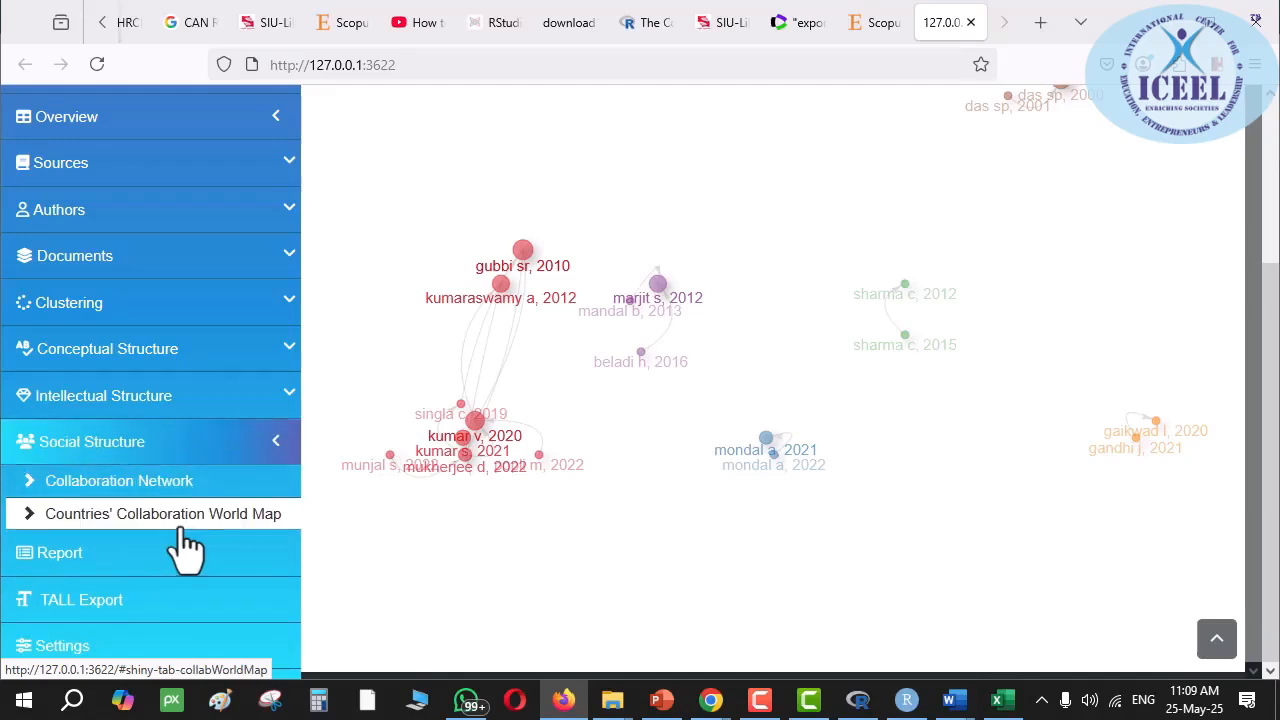
{"action": "left_click", "coordinate": [115, 490]}
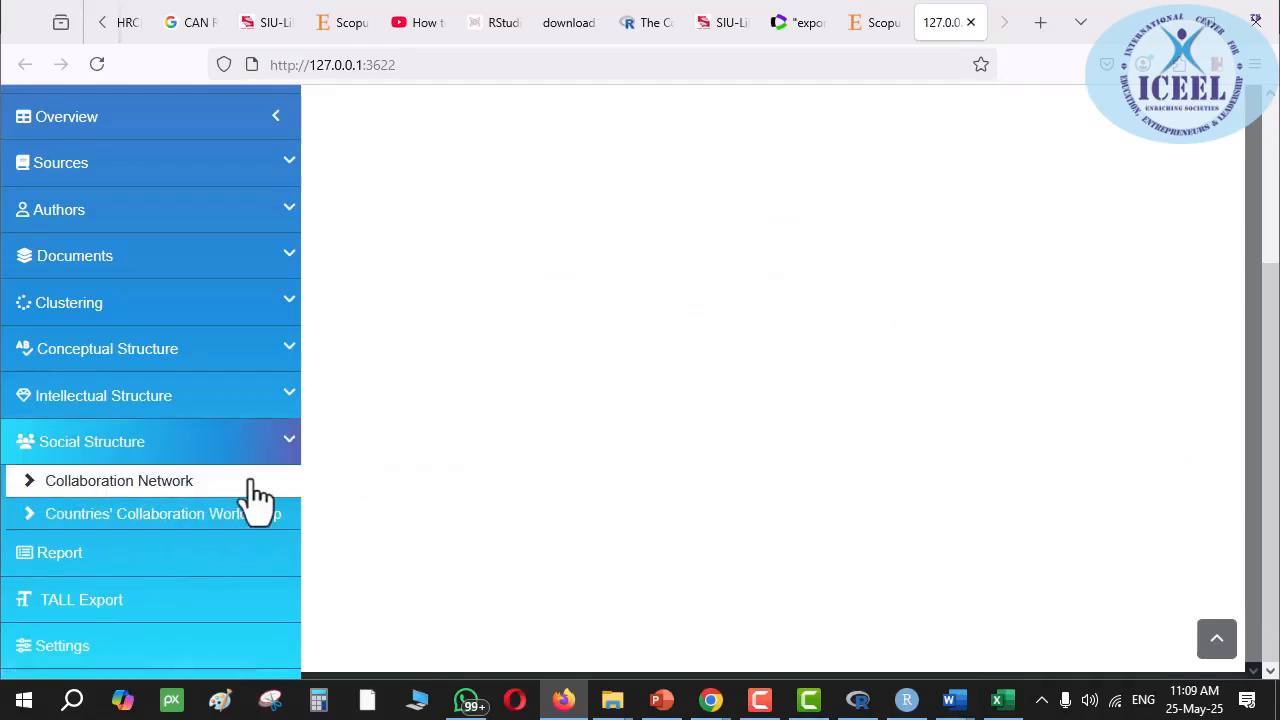
{"action": "scroll", "coordinate": [433, 330], "scroll_direction": "up", "scroll_amount": 3}
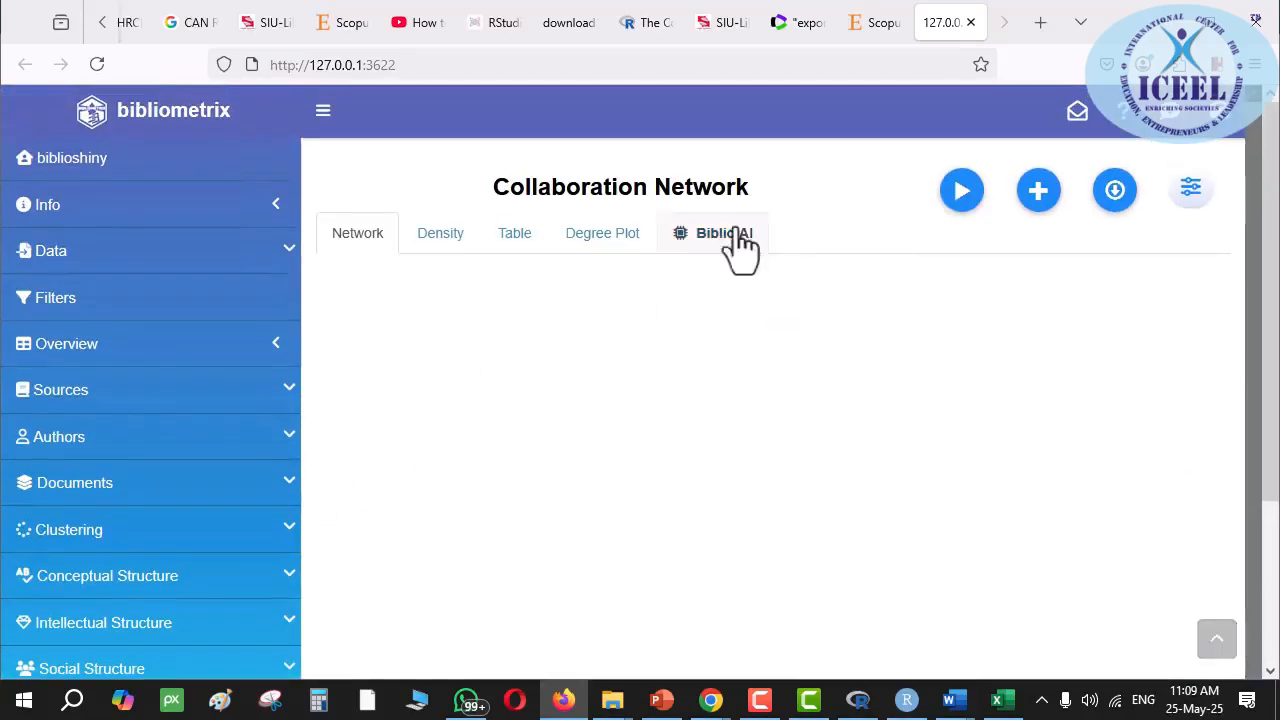
{"action": "left_click", "coordinate": [958, 205]}
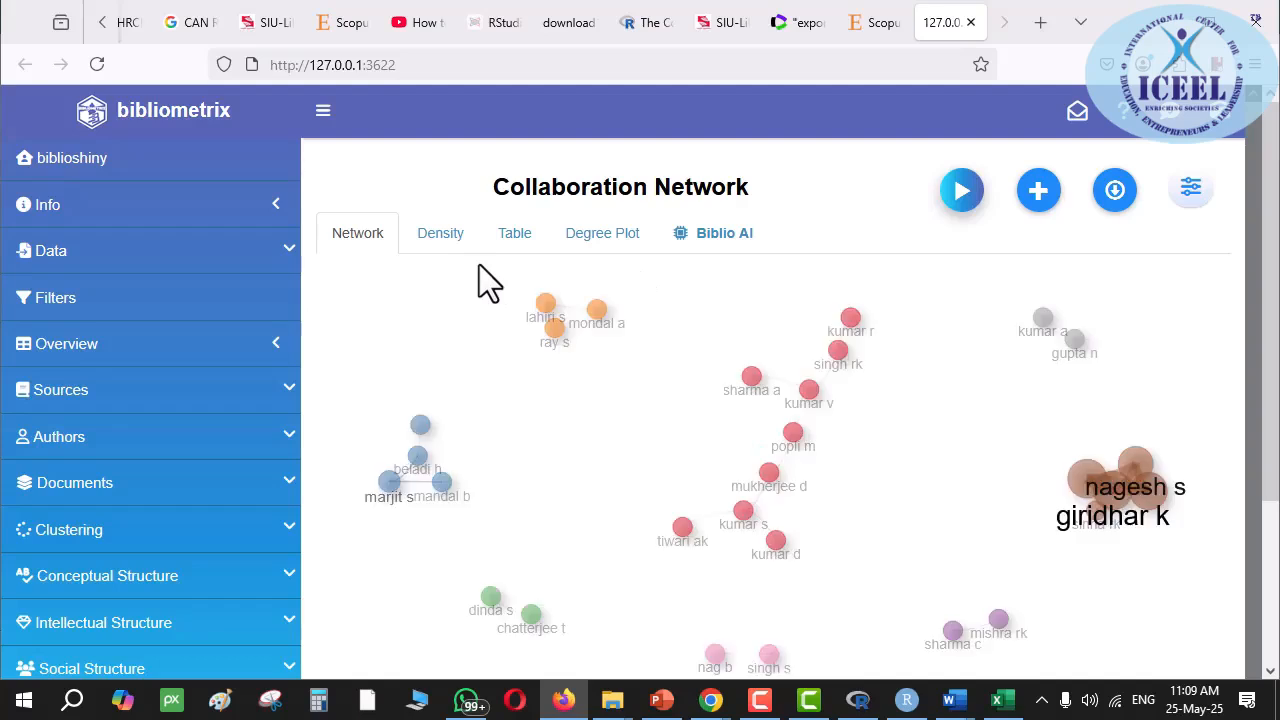
- Look through the Density, Table, Degree Plot and Network results of the Collaboration Network, ending on the Density view
{"action": "left_click", "coordinate": [437, 240]}
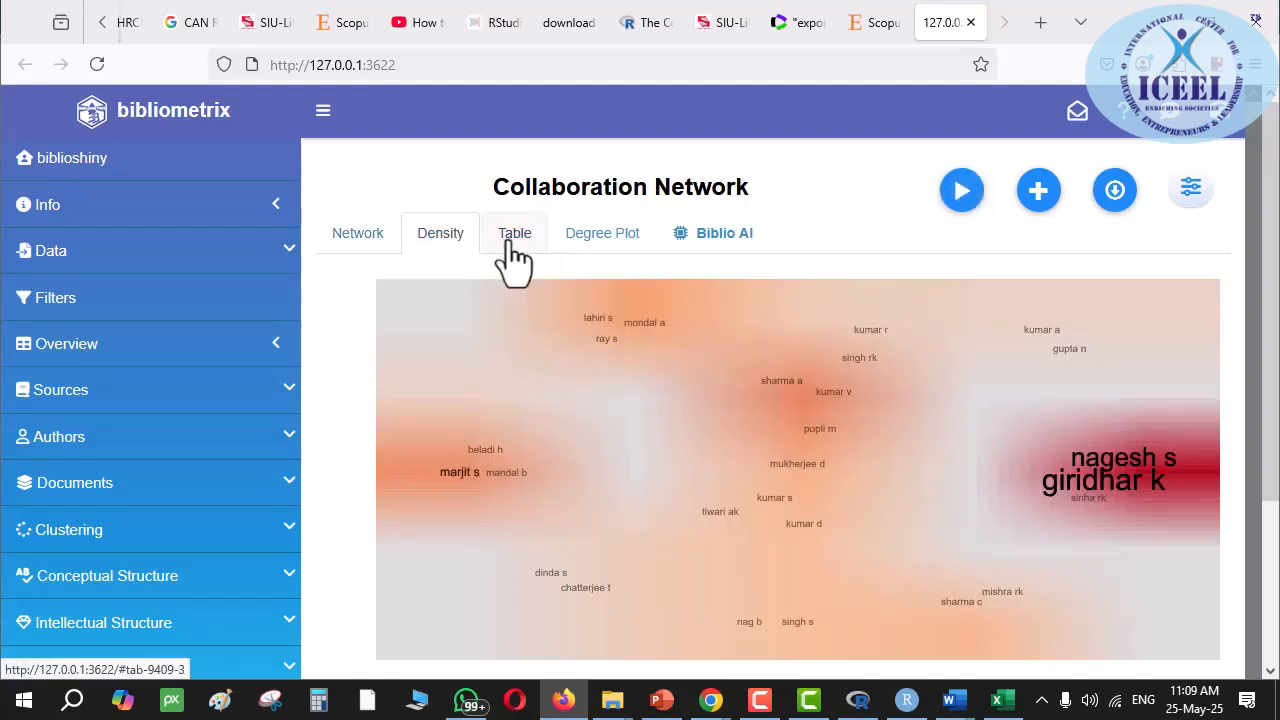
{"action": "left_click", "coordinate": [514, 240]}
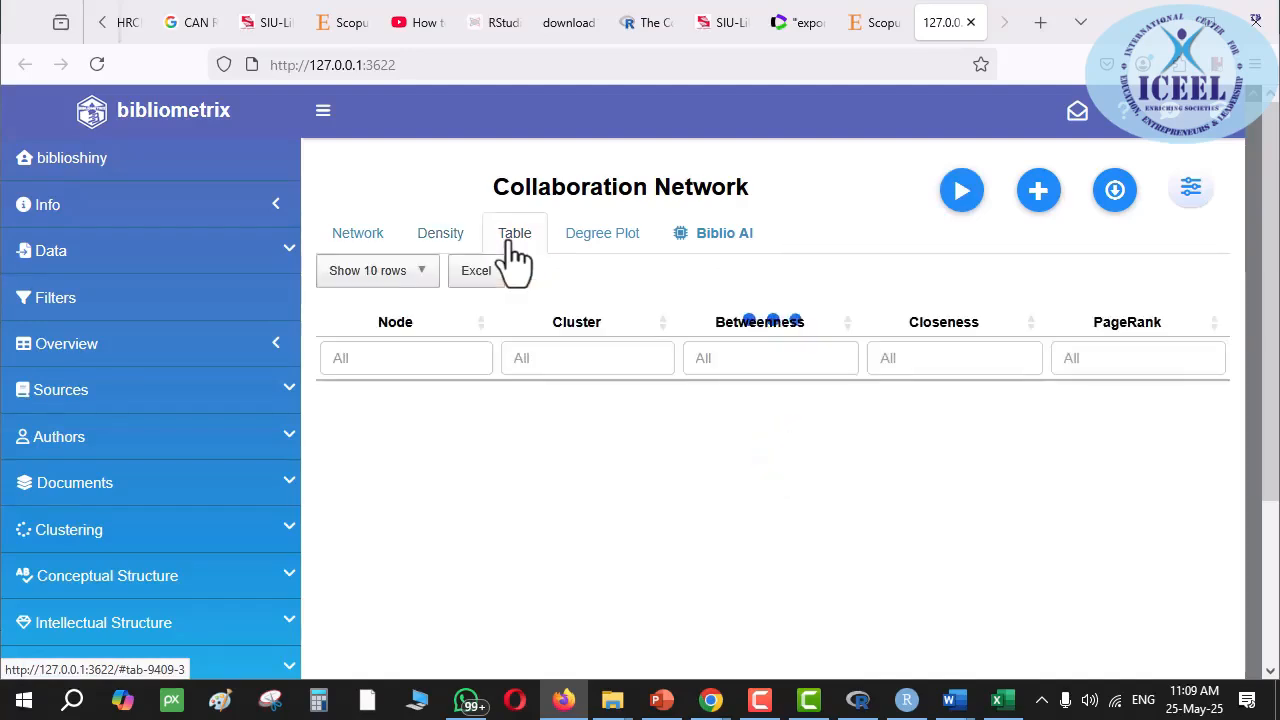
{"action": "left_click", "coordinate": [590, 240]}
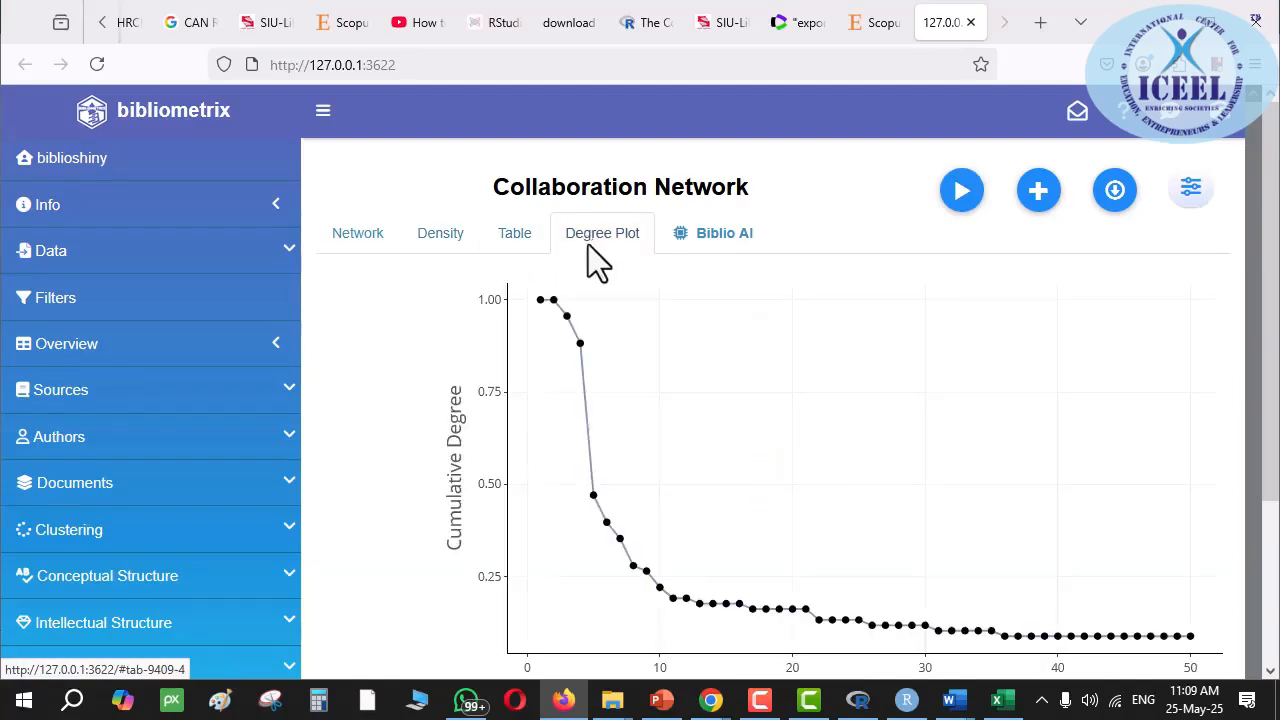
{"action": "left_click", "coordinate": [362, 248]}
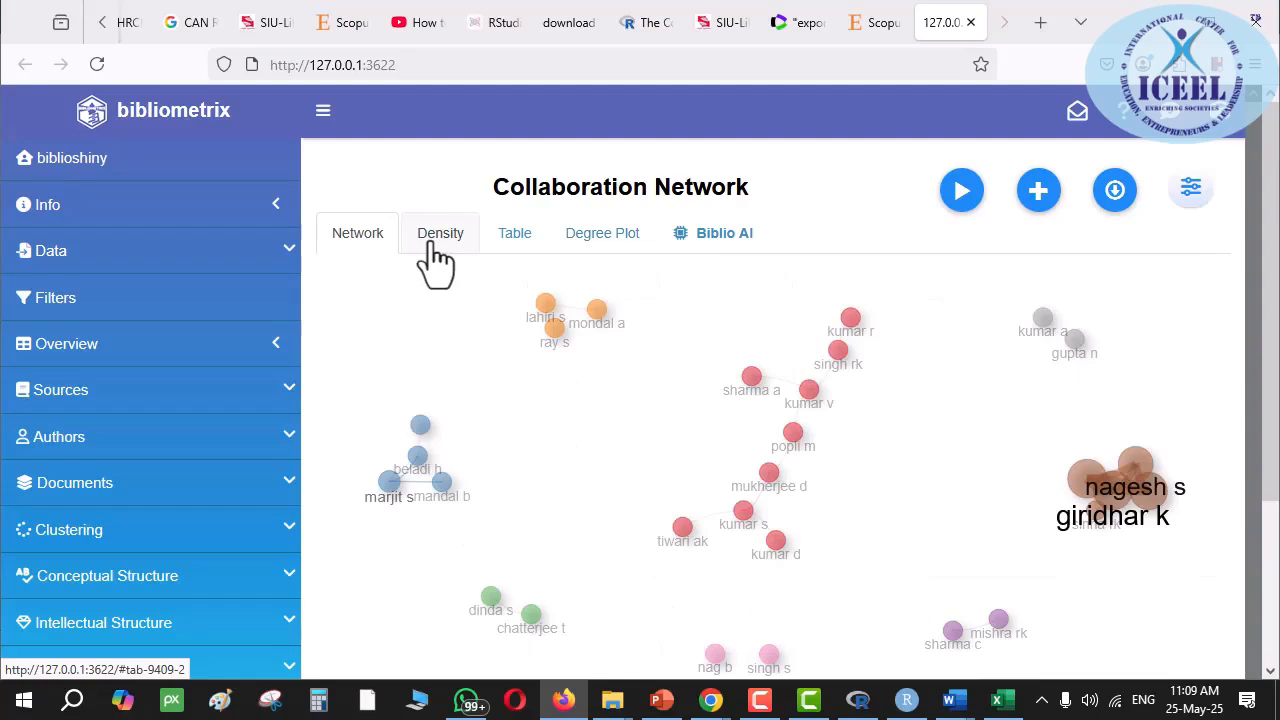
{"action": "left_click", "coordinate": [437, 245]}
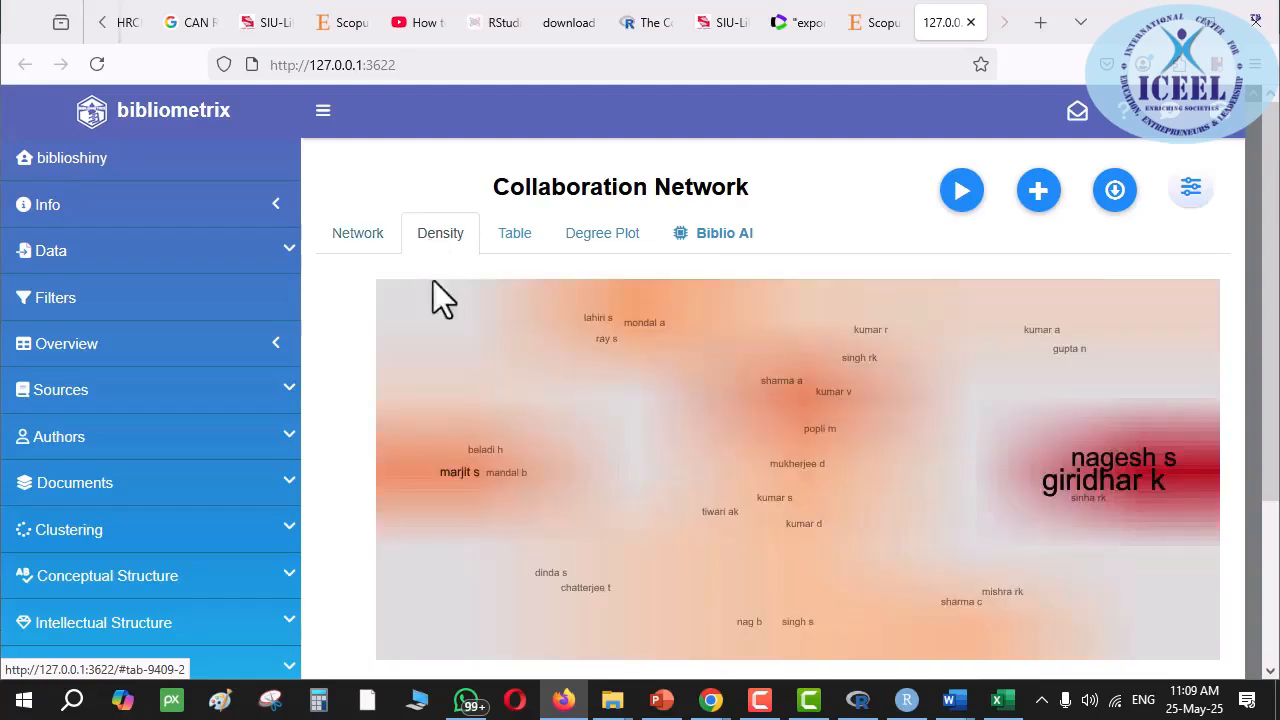
- Generate the WordCloud from the Words section of the Documents analyses and inspect the frequency of its largest term
{"action": "left_click", "coordinate": [138, 497]}
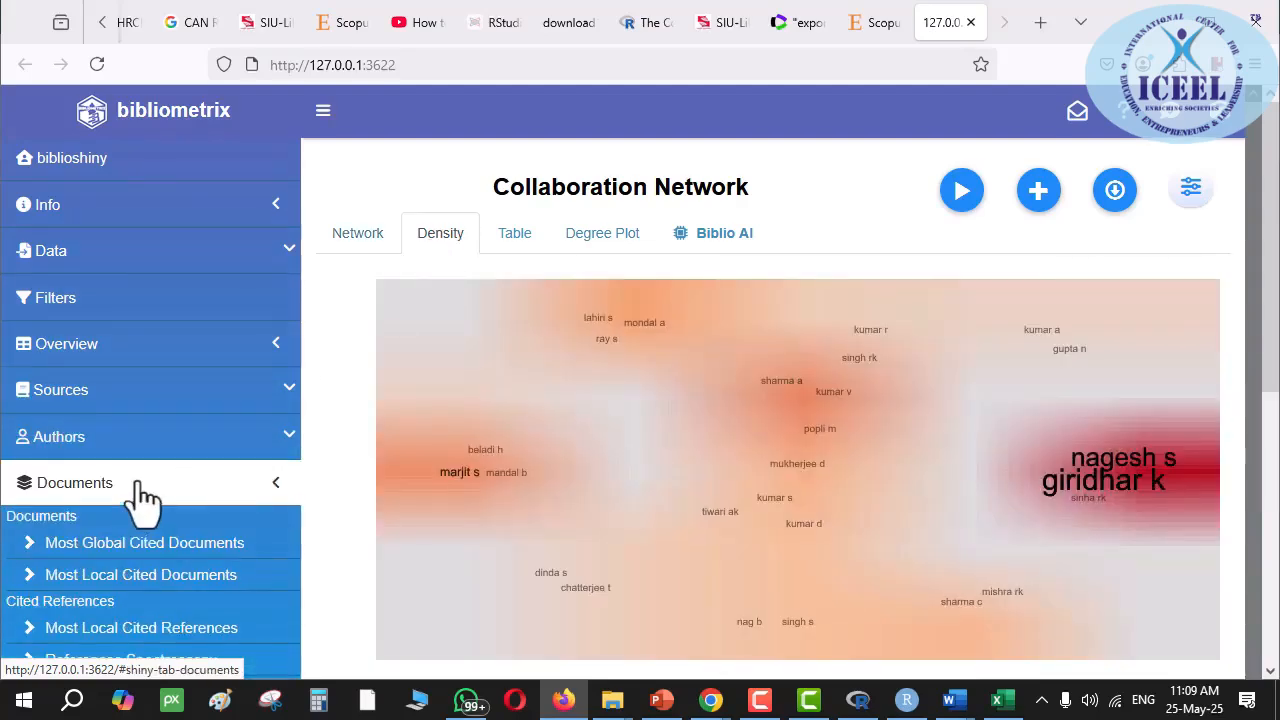
{"action": "scroll", "coordinate": [138, 497], "scroll_direction": "down", "scroll_amount": 1}
{"action": "scroll", "coordinate": [138, 497], "scroll_direction": "down", "scroll_amount": 5}
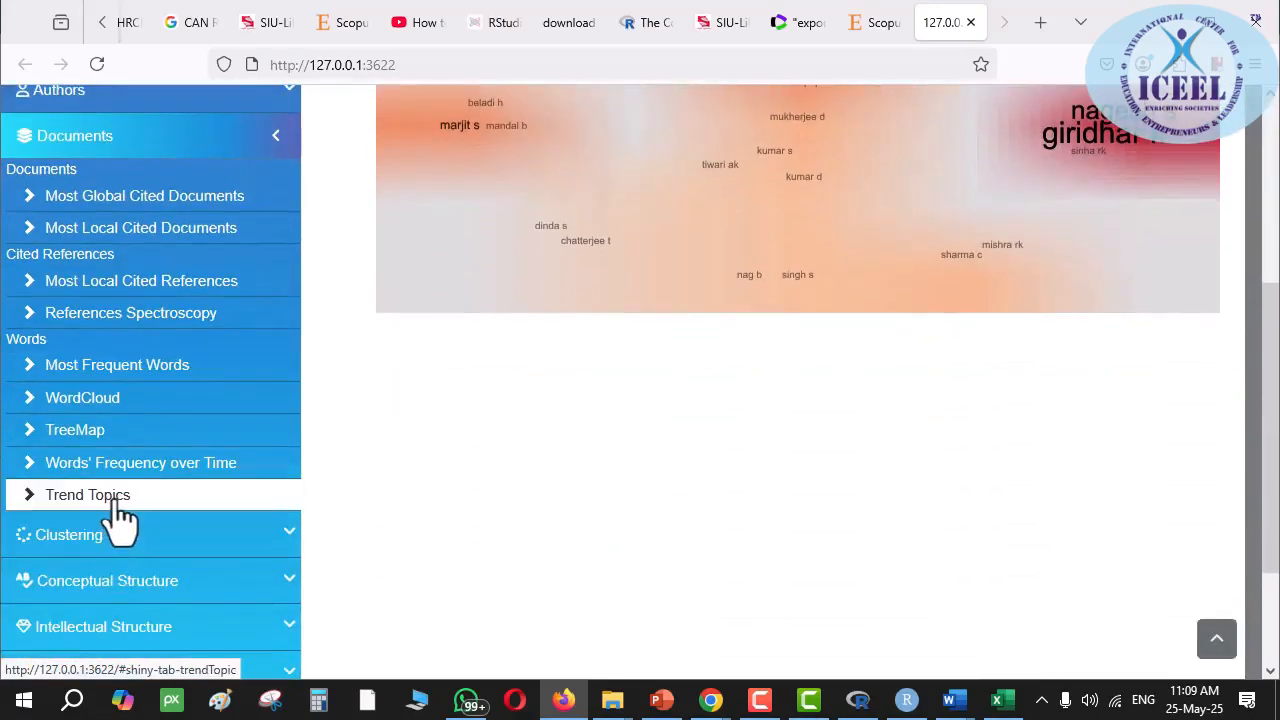
{"action": "left_click", "coordinate": [117, 402]}
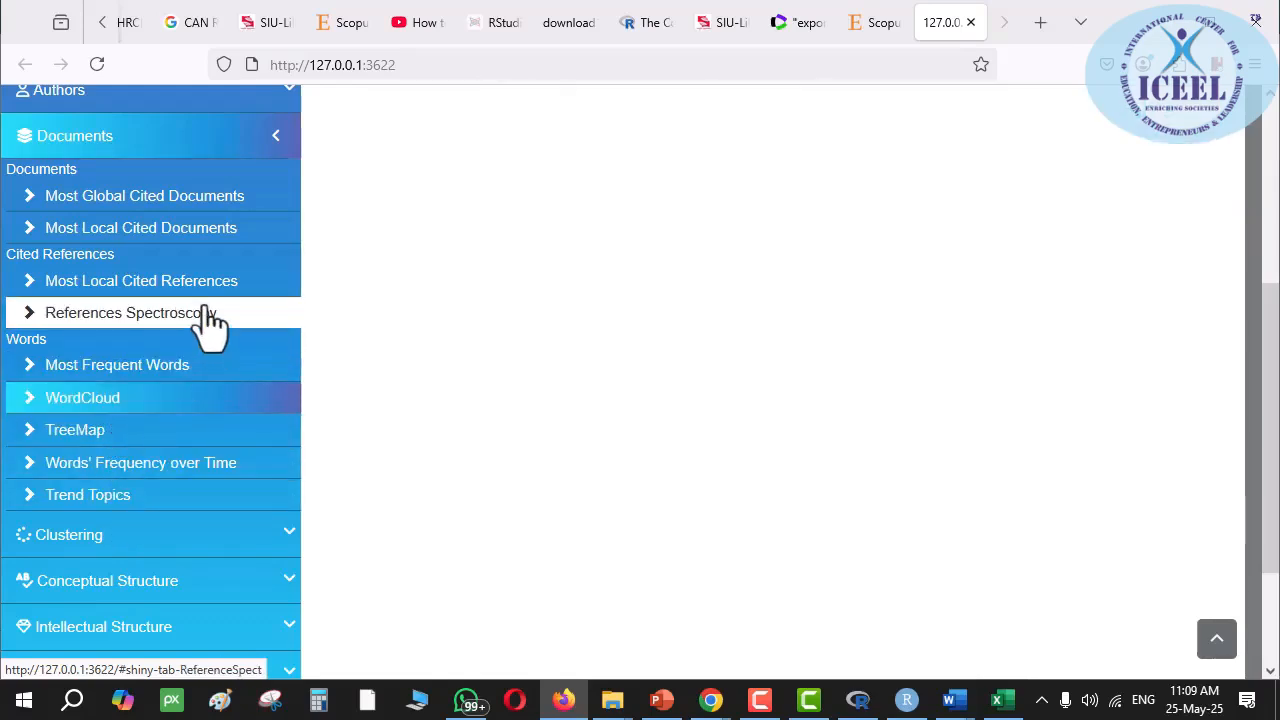
{"action": "scroll", "coordinate": [650, 300], "scroll_direction": "up", "scroll_amount": 4}
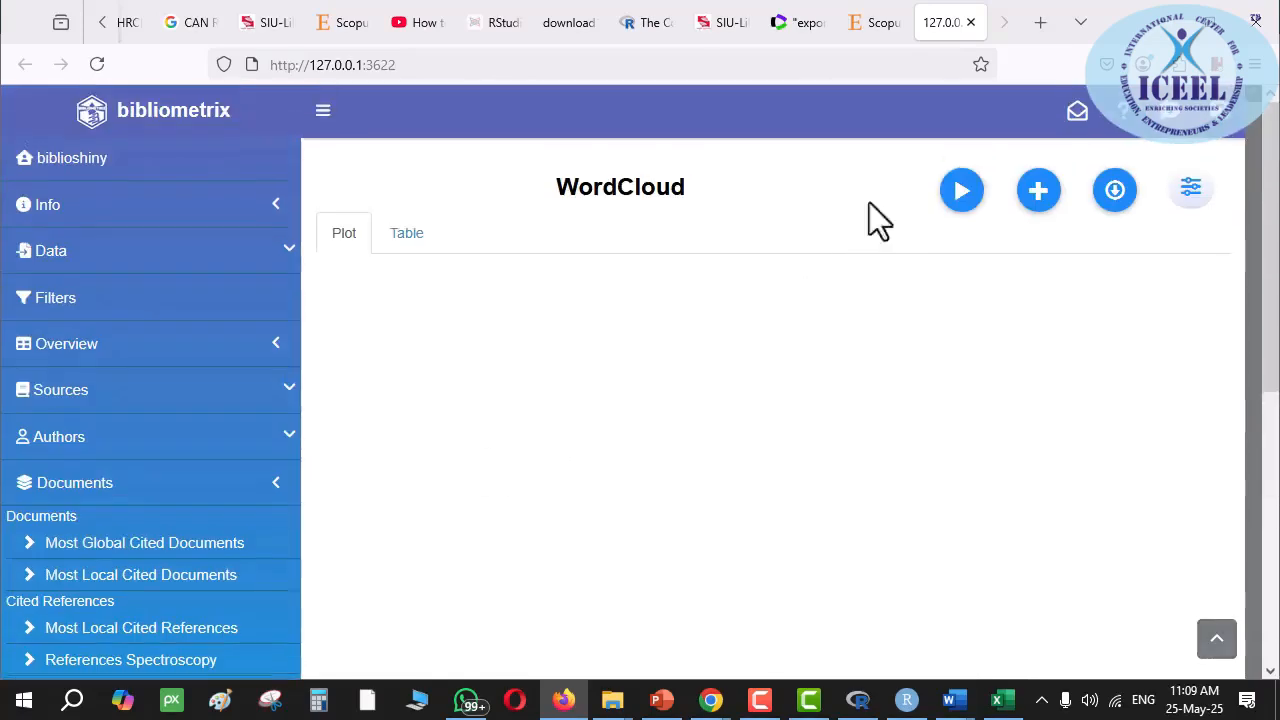
{"action": "left_click", "coordinate": [962, 193]}
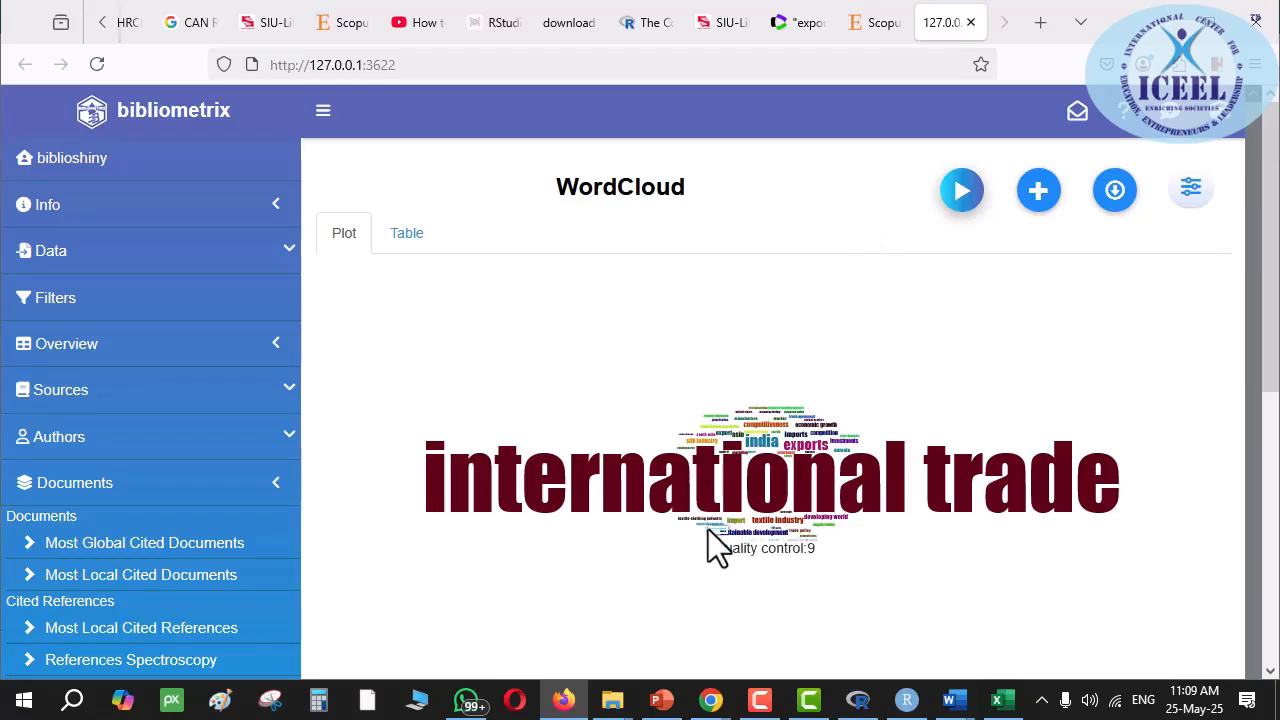
{"action": "mouse_move", "coordinate": [572, 501]}
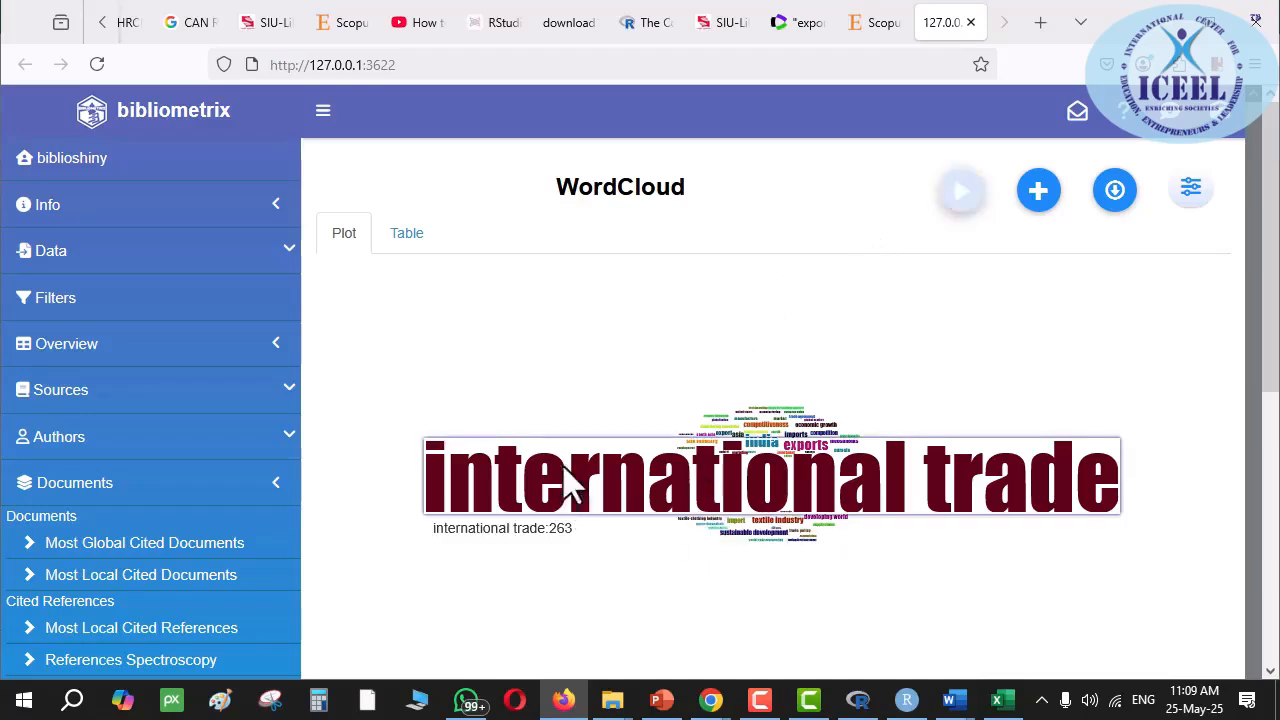
- Review the WordCloud's term frequencies in the Table view and return to its Plot view
{"action": "left_click", "coordinate": [418, 240]}
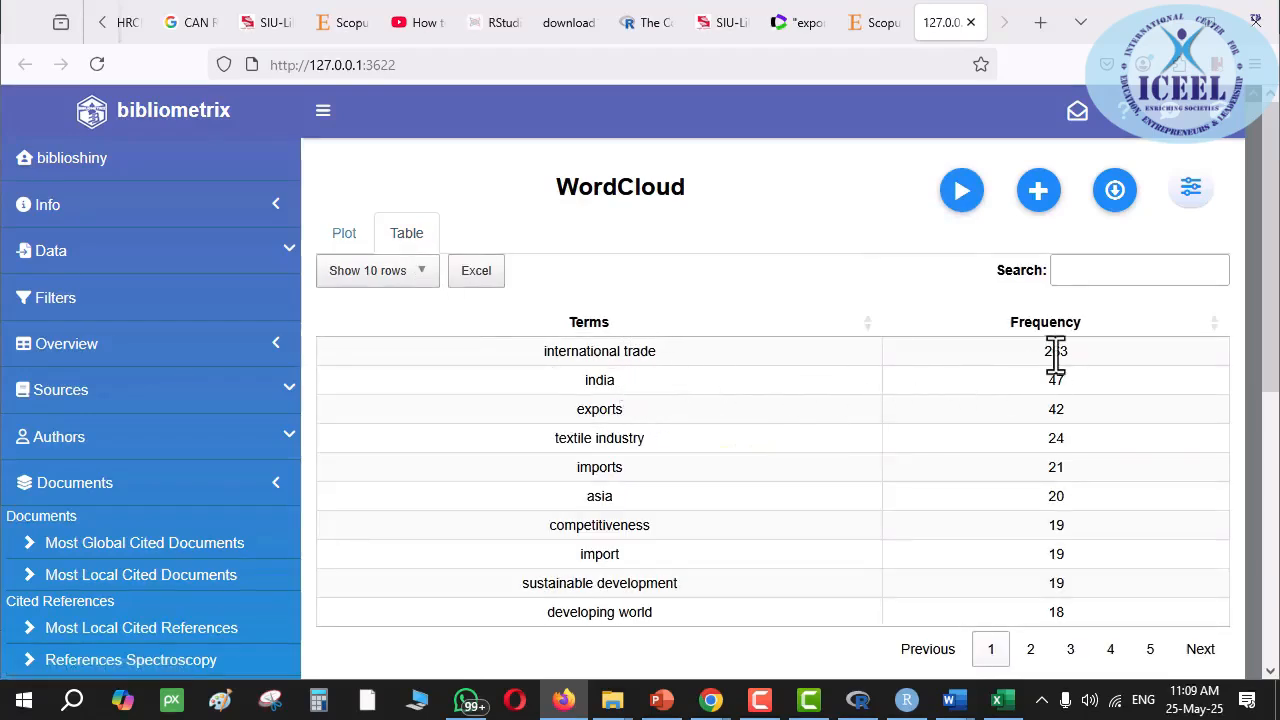
{"action": "left_click", "coordinate": [346, 248]}
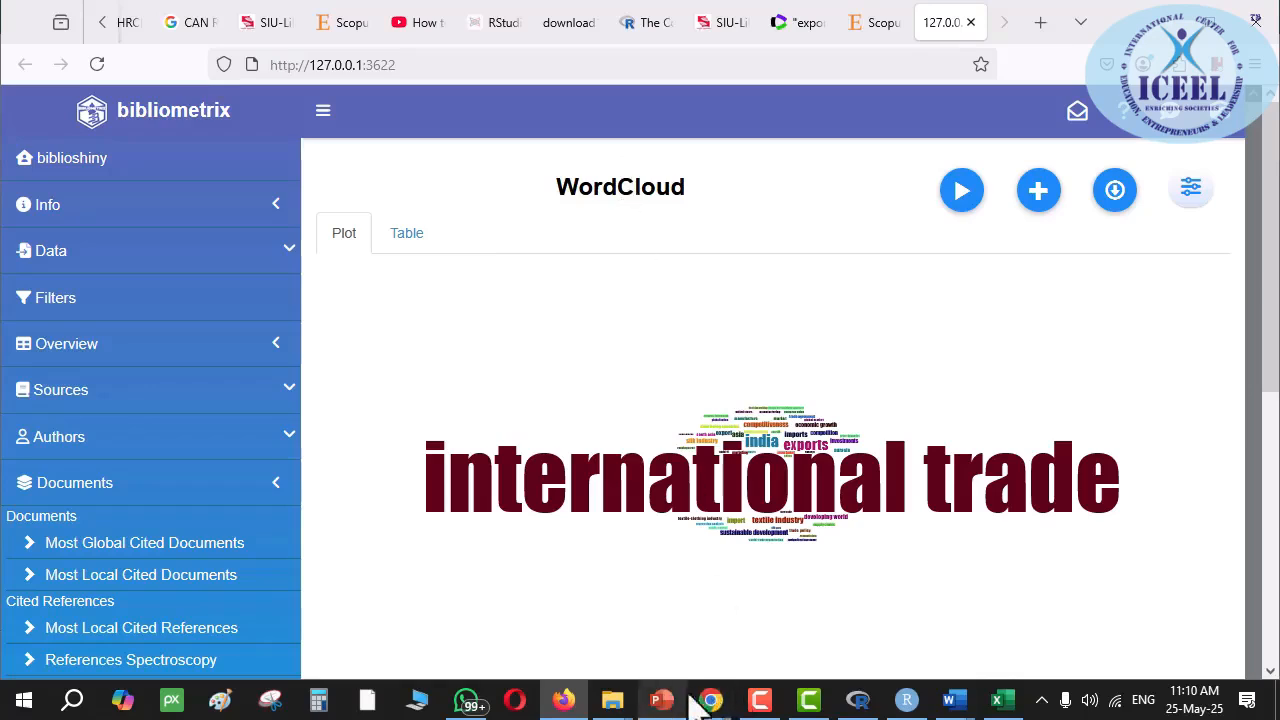
- Check the RStudio and R consoles, return to Firefox and close the running Biblioshiny page
{"action": "mouse_move", "coordinate": [712, 700]}
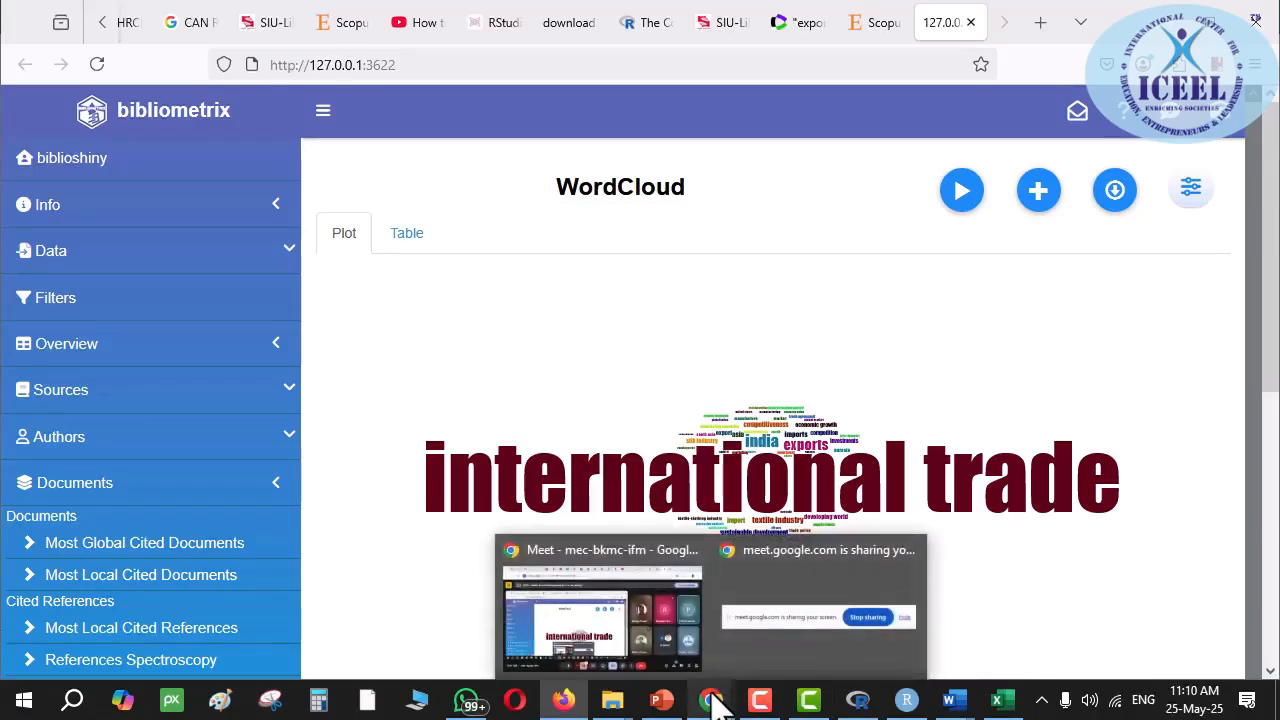
{"action": "left_click", "coordinate": [596, 608]}
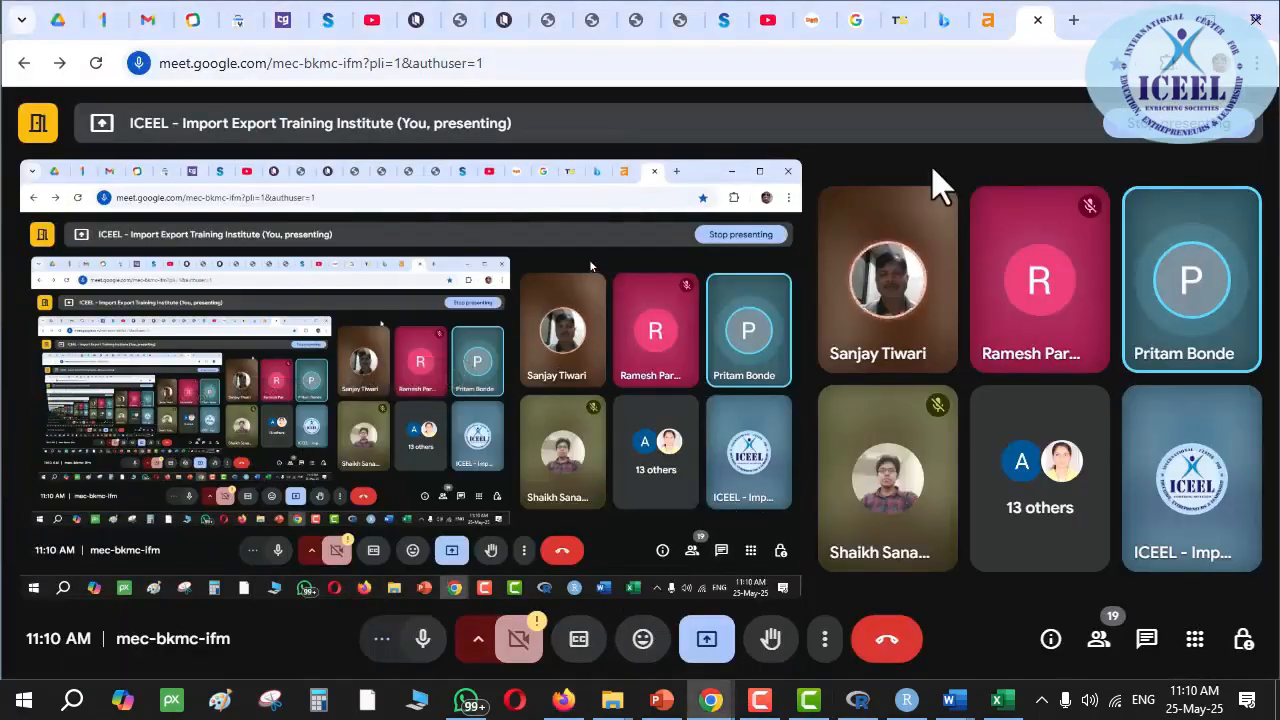
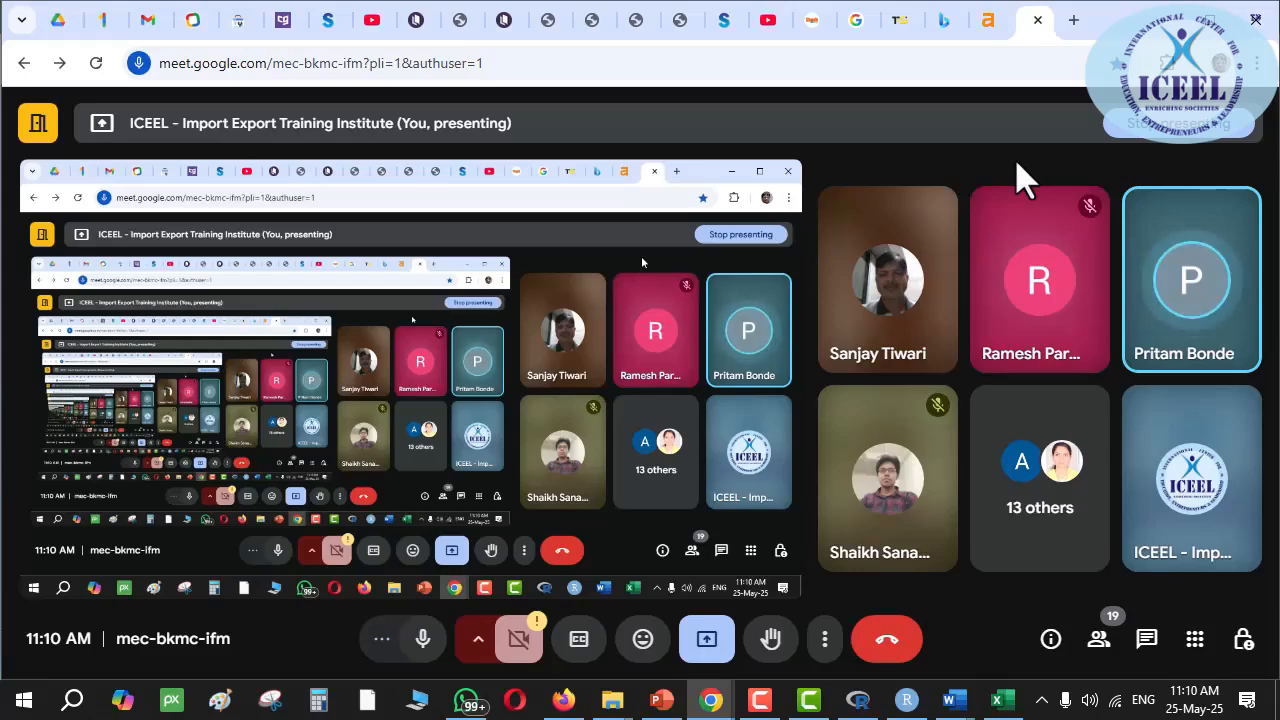
{"action": "left_click", "coordinate": [907, 700]}
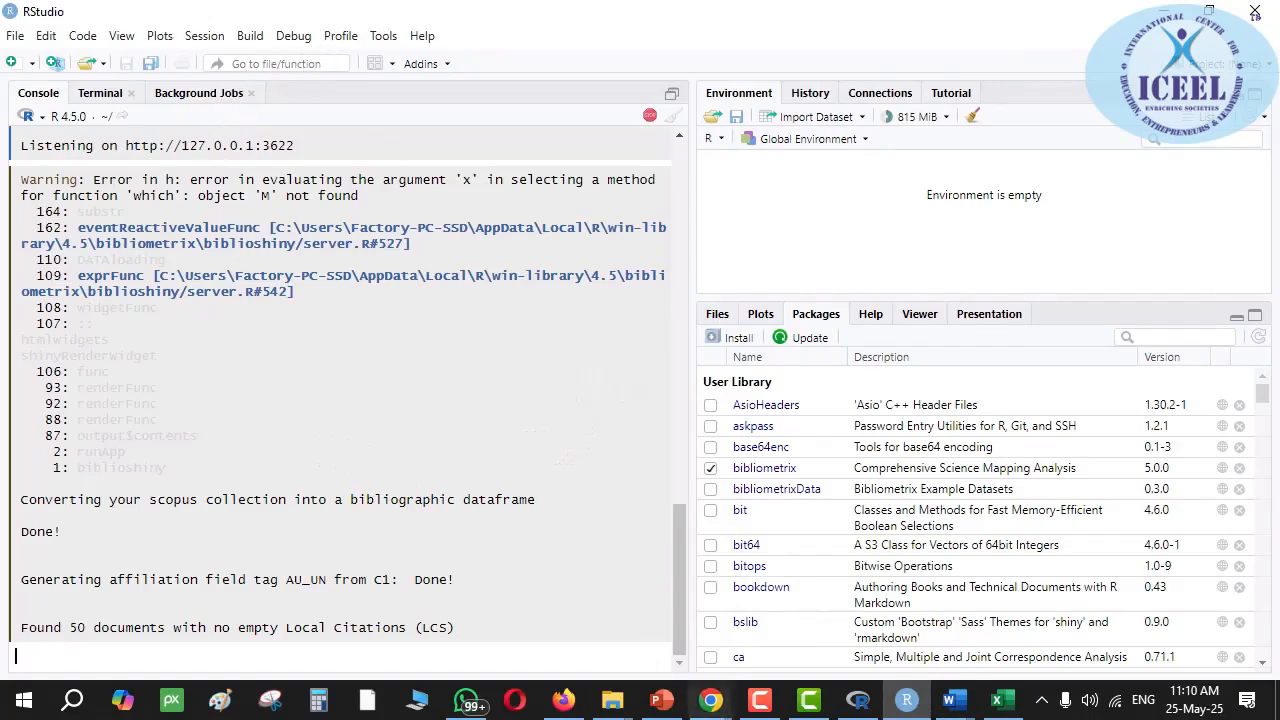
{"action": "left_click", "coordinate": [862, 704]}
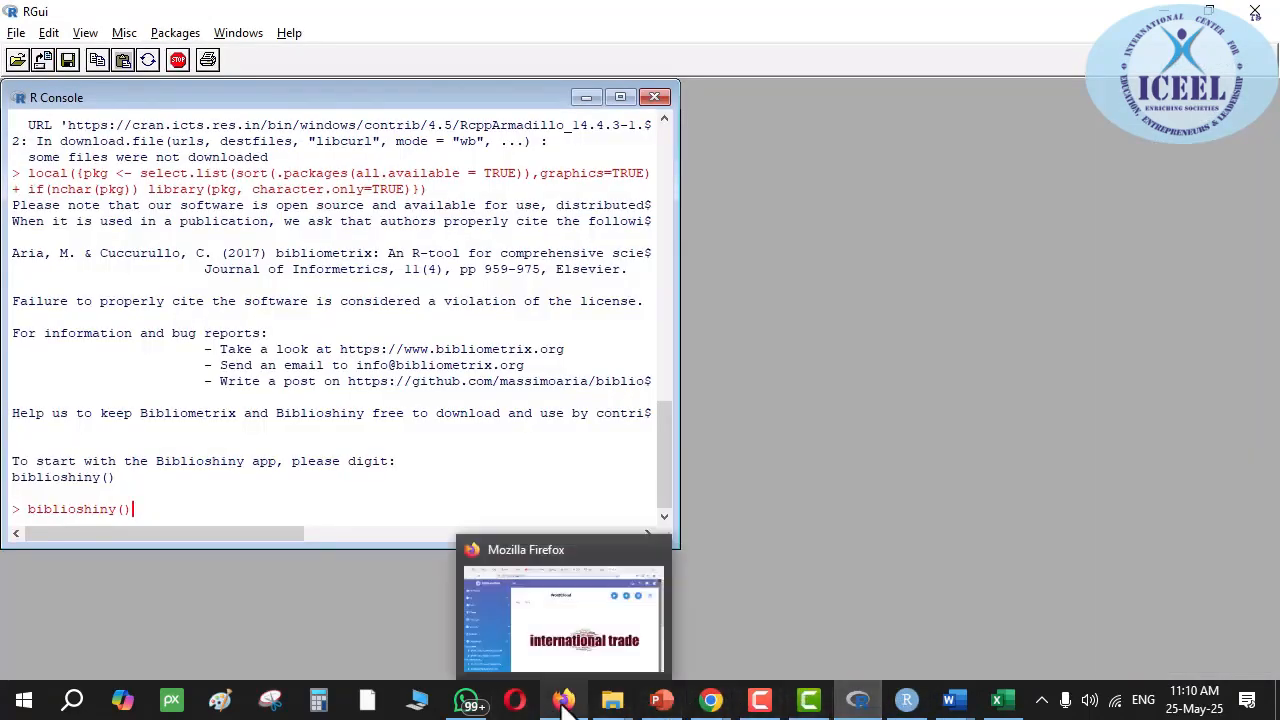
{"action": "left_click", "coordinate": [580, 650]}
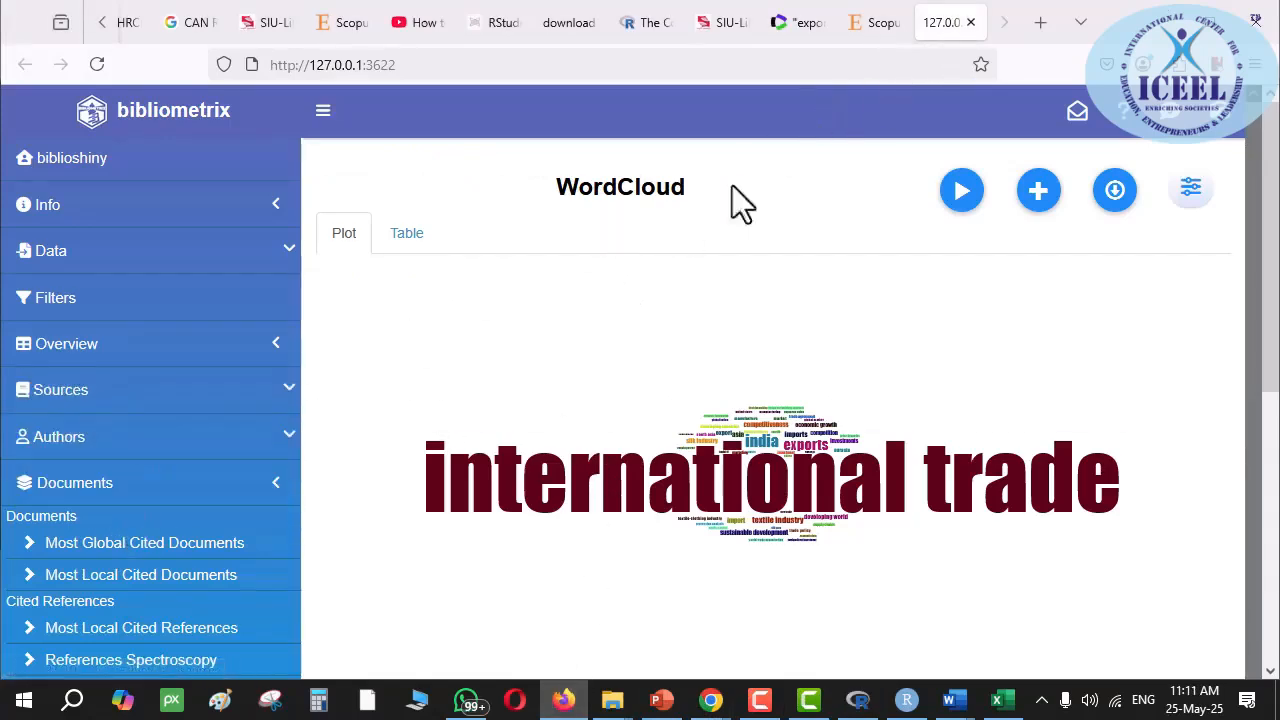
{"action": "left_click", "coordinate": [970, 22]}
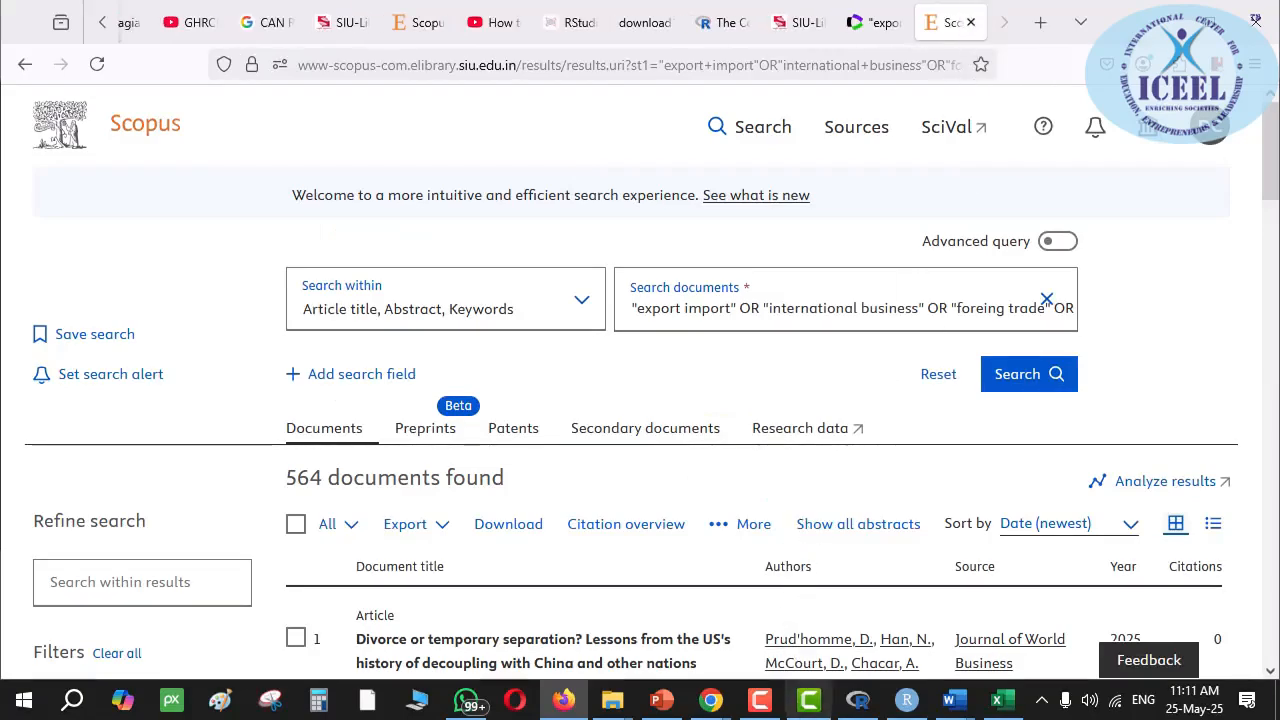
- Switch to RGui and view the list of loadable packages containing bibliometrix, dismissing it without loading anything
{"action": "left_click", "coordinate": [858, 700]}
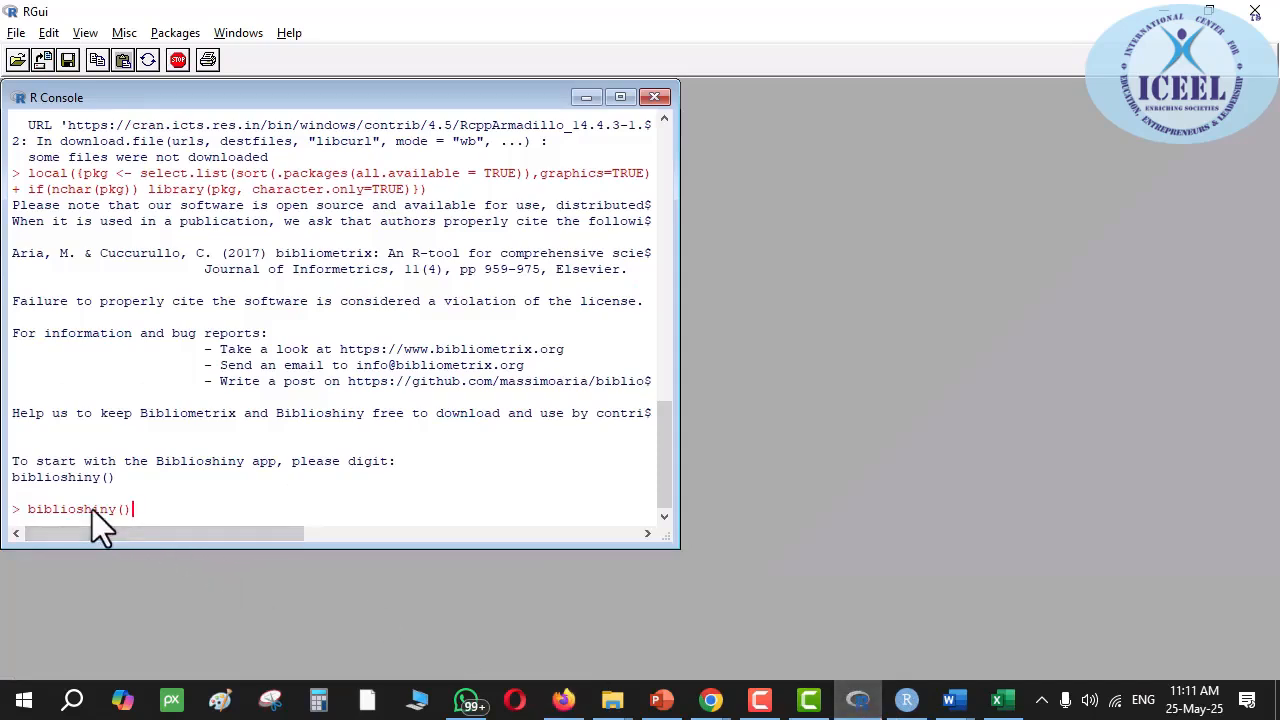
{"action": "left_click_drag", "start_coordinate": [54, 508], "coordinate": [136, 508]}
{"action": "left_click", "coordinate": [157, 507]}
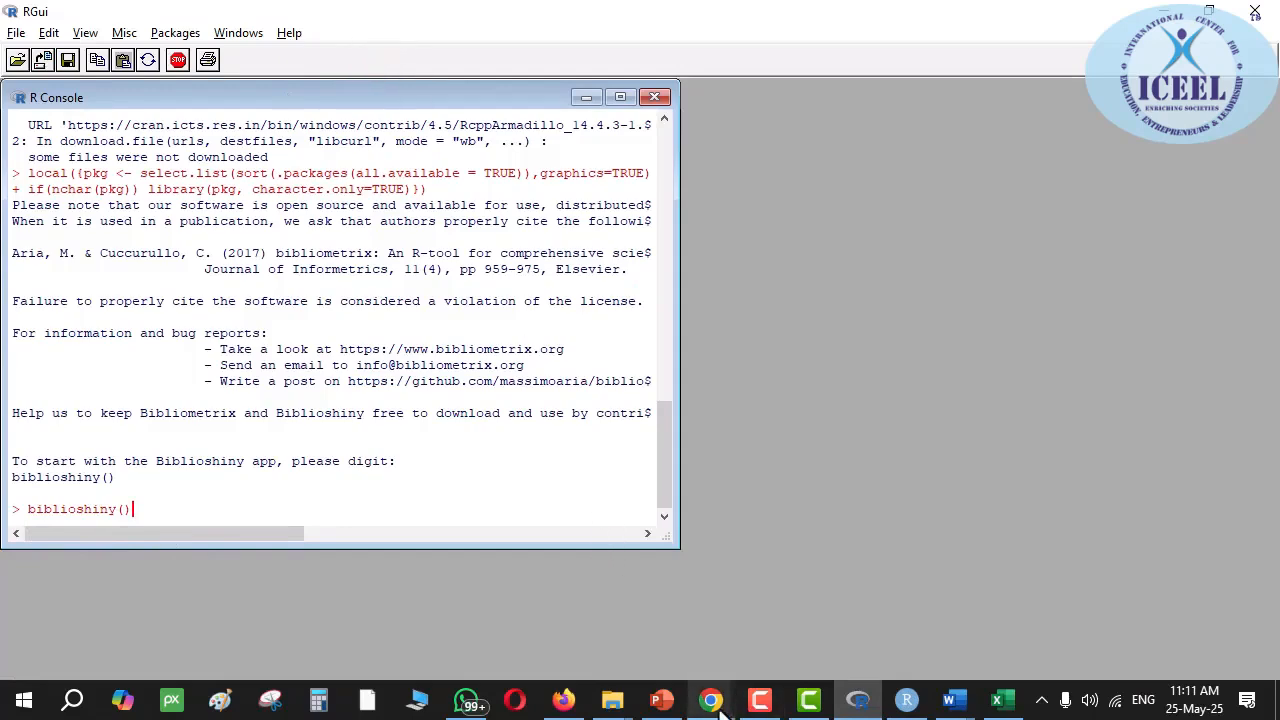
{"action": "mouse_move", "coordinate": [717, 703]}
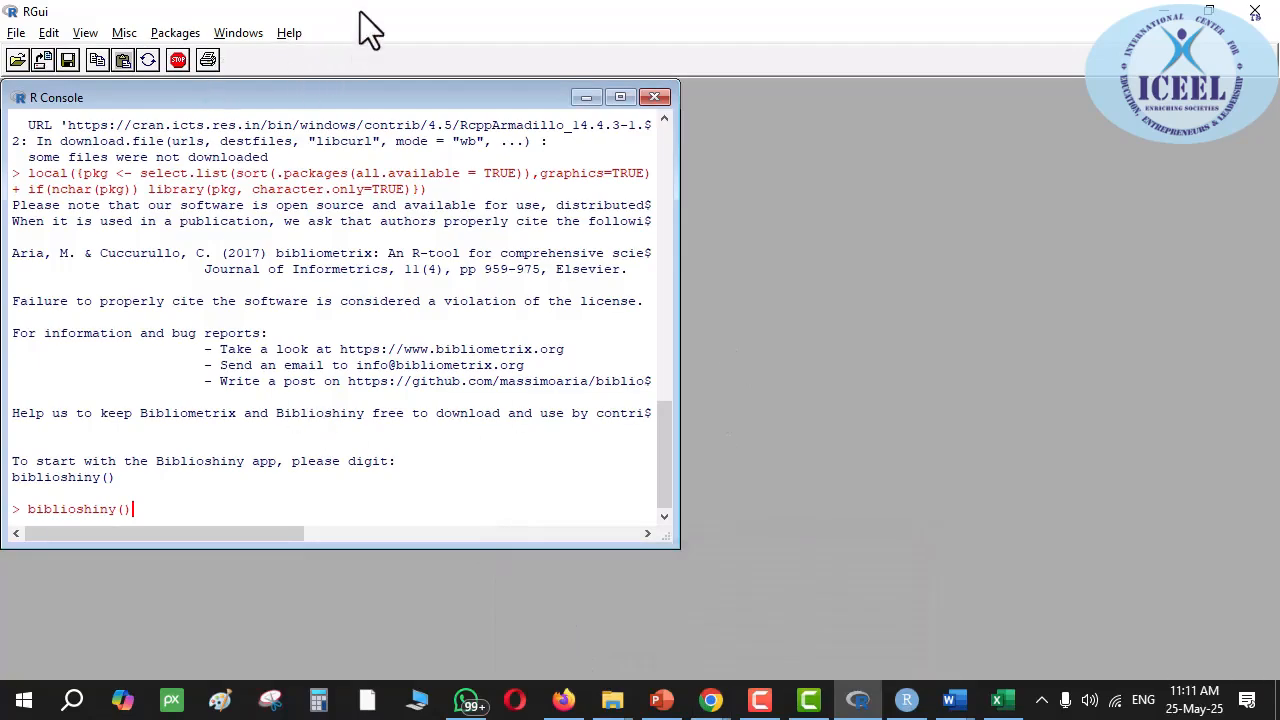
{"action": "left_click", "coordinate": [182, 33]}
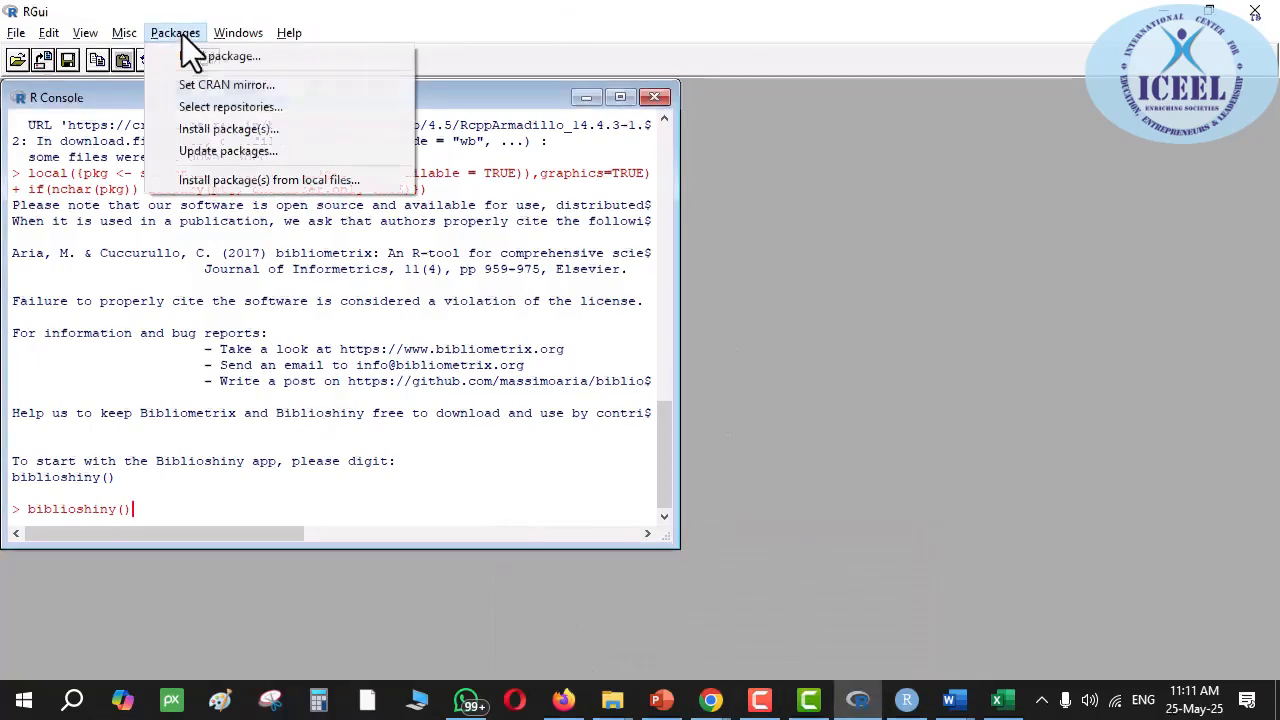
{"action": "left_click", "coordinate": [227, 56]}
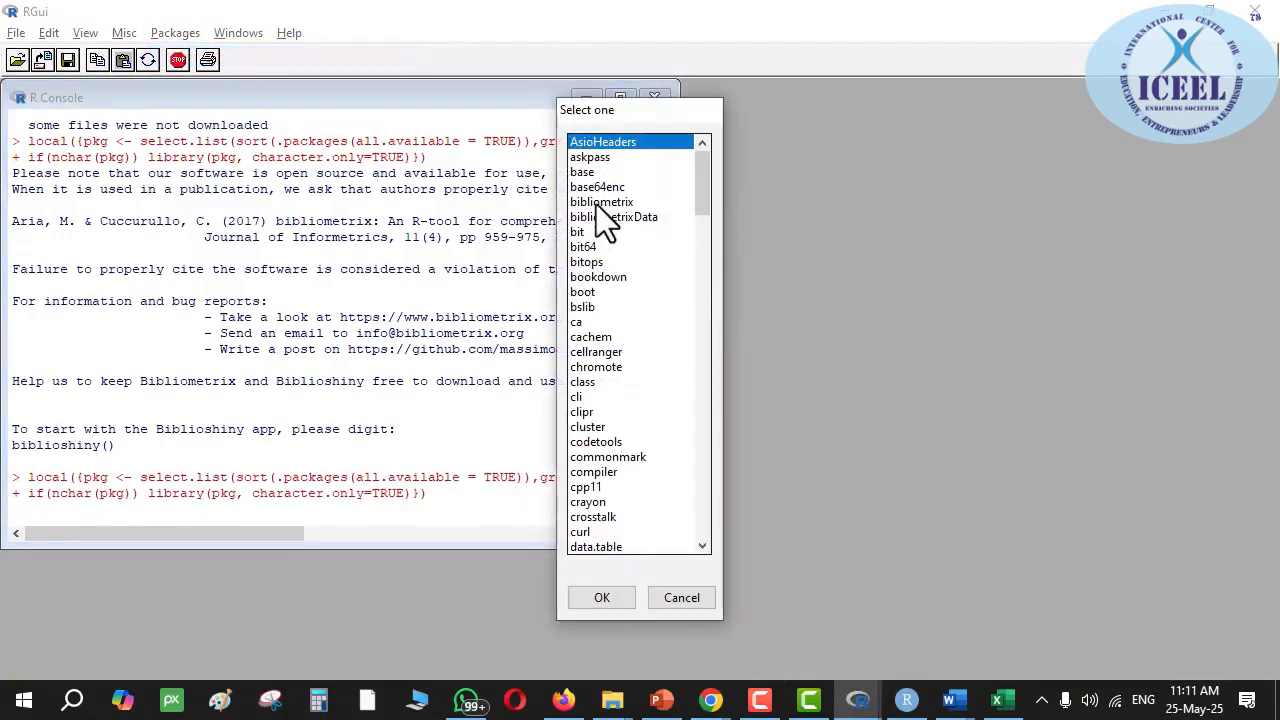
{"action": "left_click", "coordinate": [699, 599]}
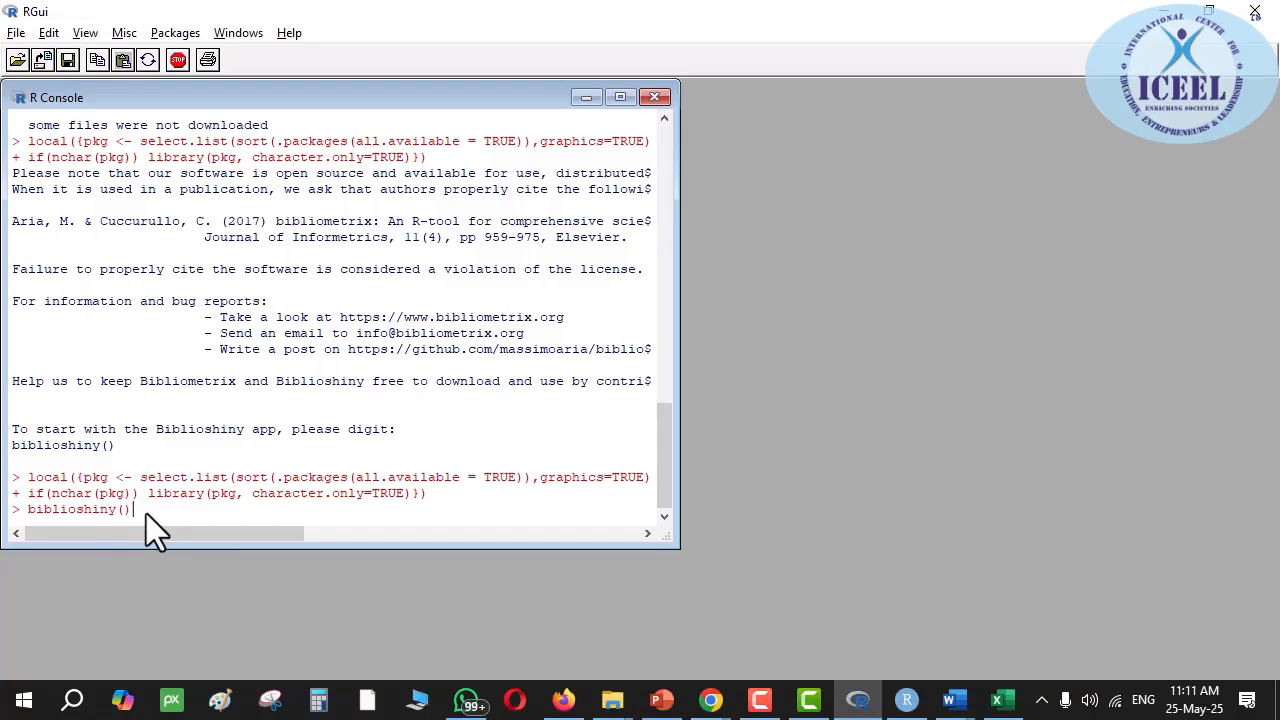
- Switch to RStudio and view the Install Packages dialog, cancelling it without installing a package
{"action": "left_click", "coordinate": [900, 706]}
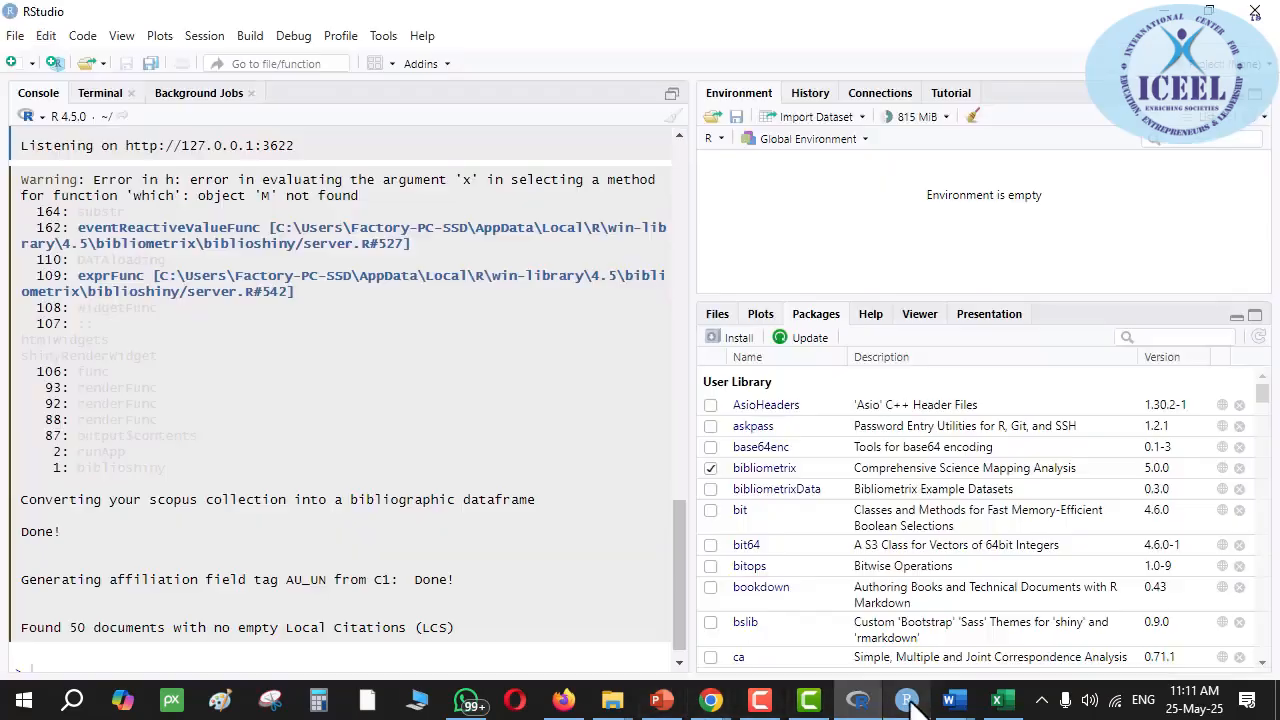
{"action": "left_click", "coordinate": [293, 575]}
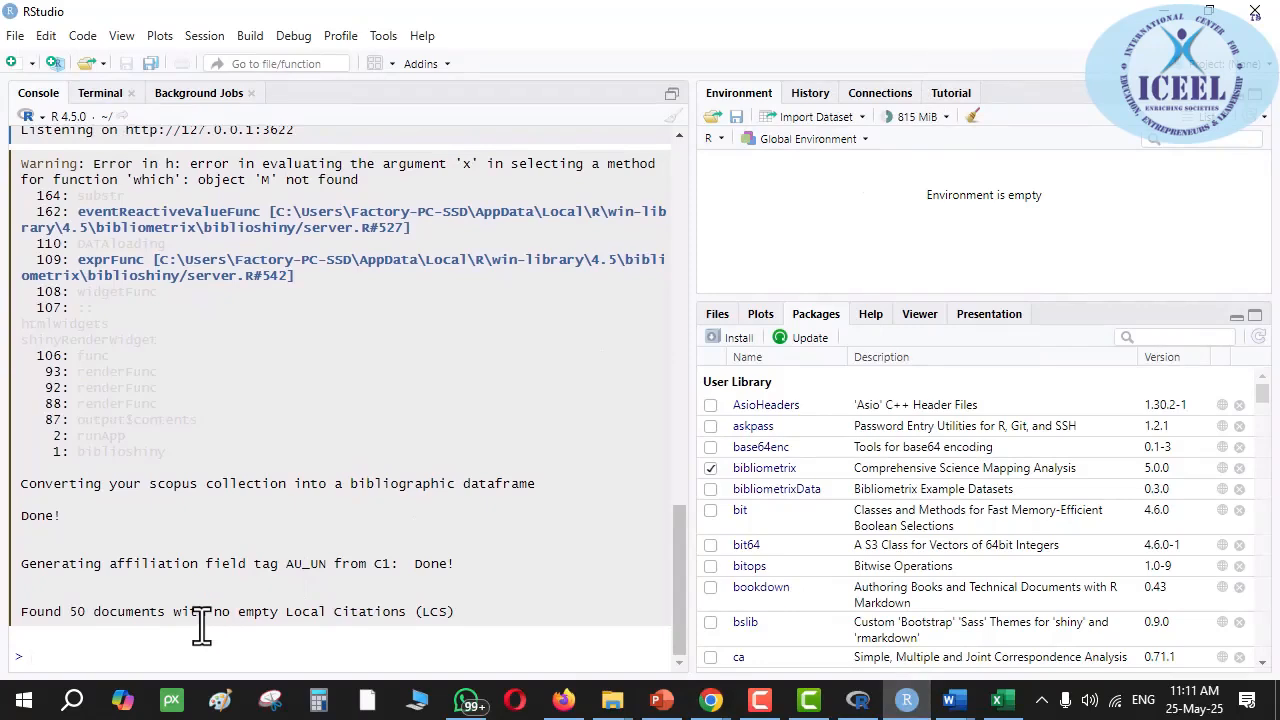
{"action": "key", "text": "alt+Tab"}
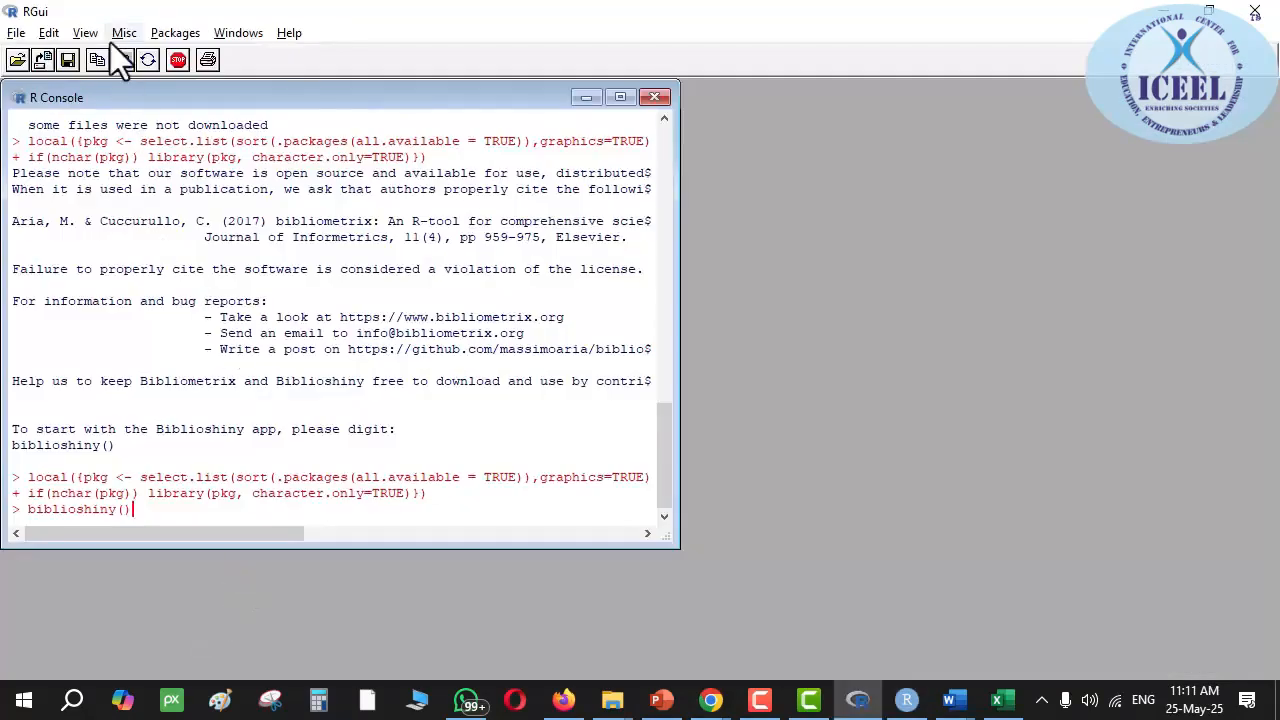
{"action": "key", "text": "alt+Tab"}
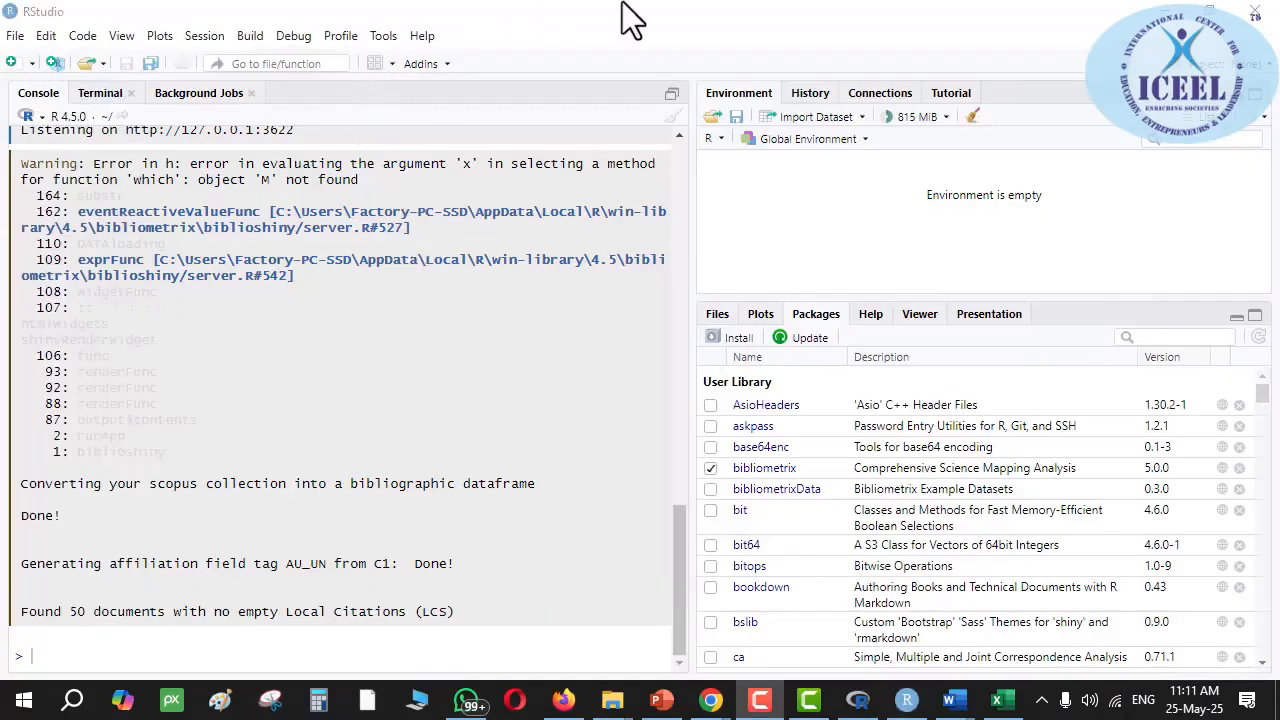
{"action": "left_click", "coordinate": [385, 34]}
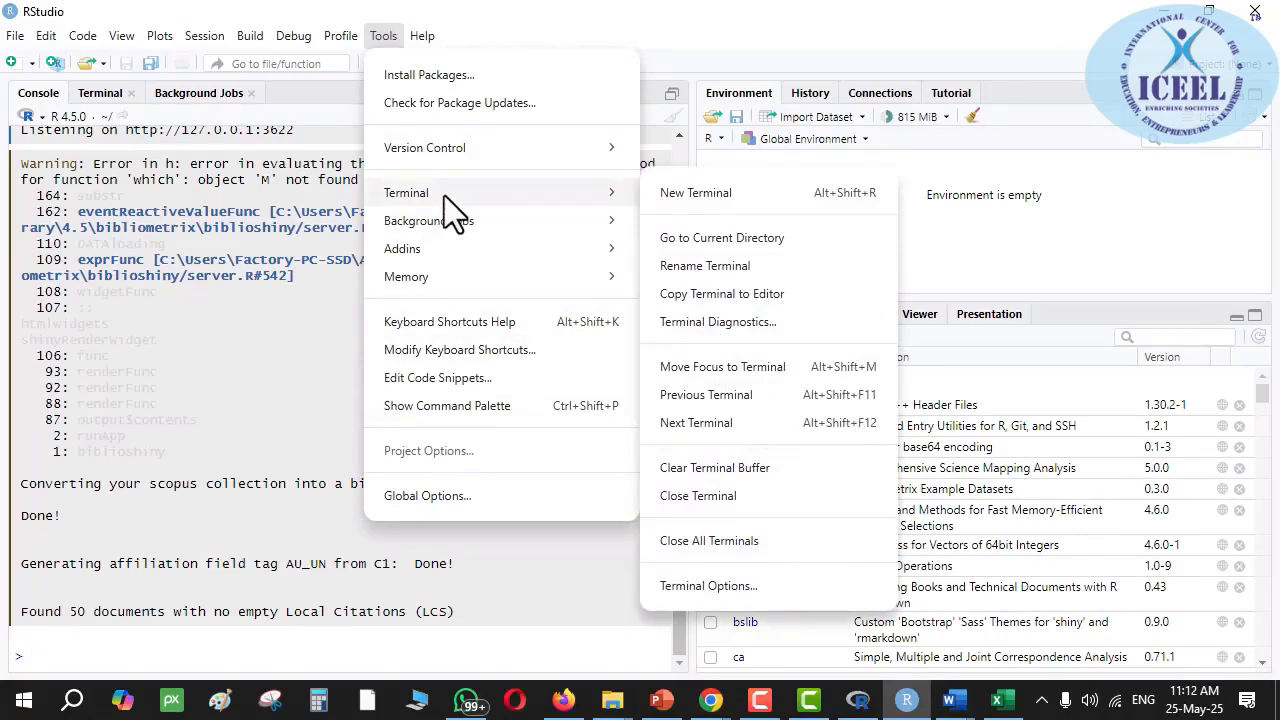
{"action": "left_click", "coordinate": [434, 76]}
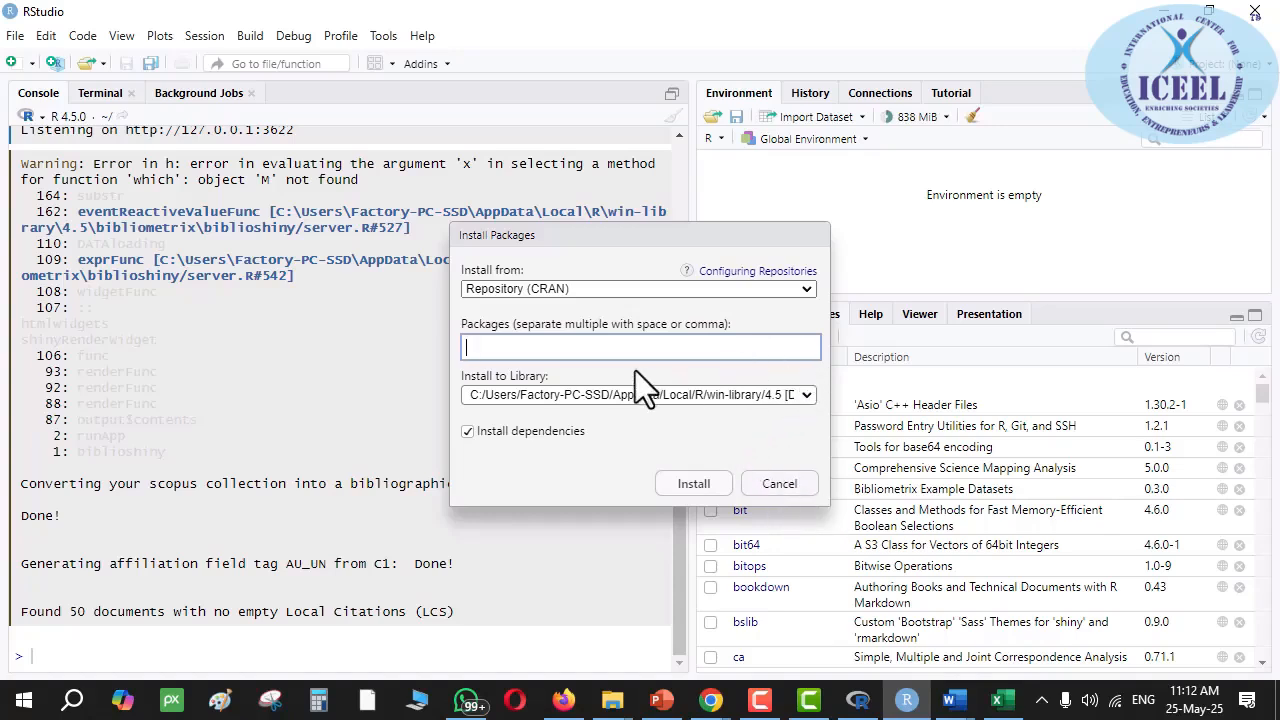
{"action": "left_click", "coordinate": [778, 483]}
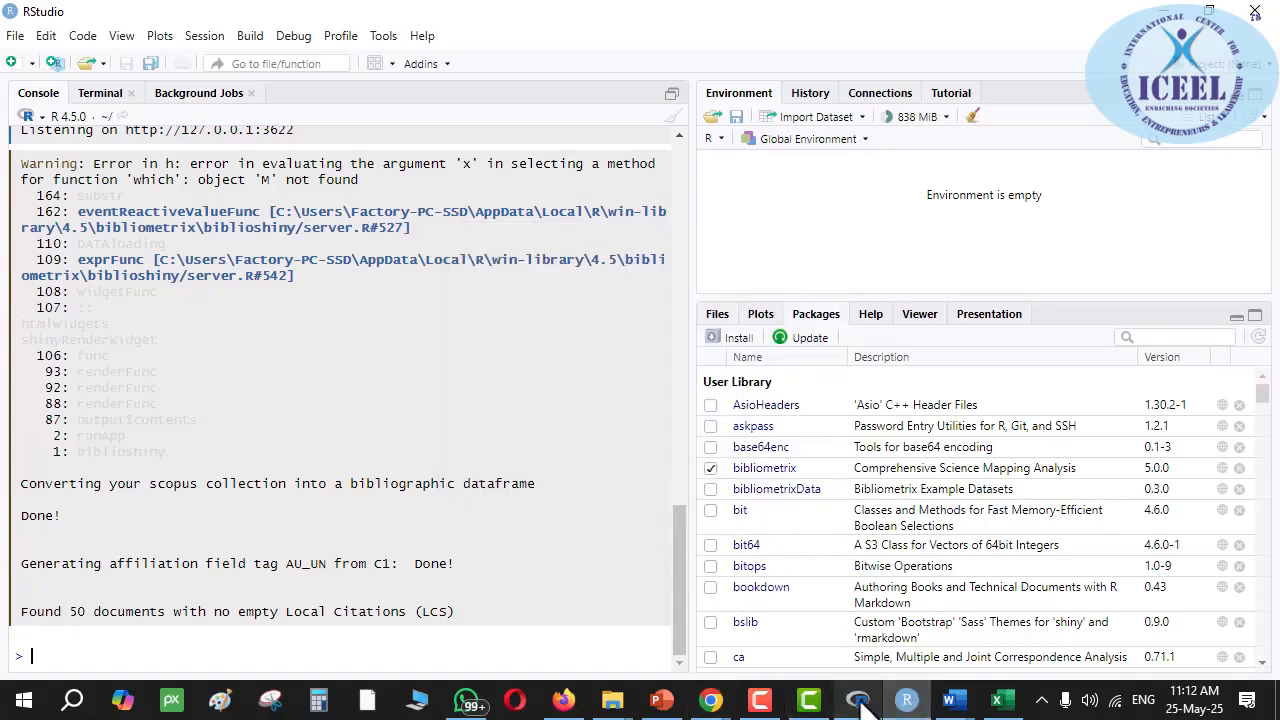
- Switch to RGui, select bibliometrix among the loadable packages and cancel the selection
{"action": "left_click", "coordinate": [903, 699]}
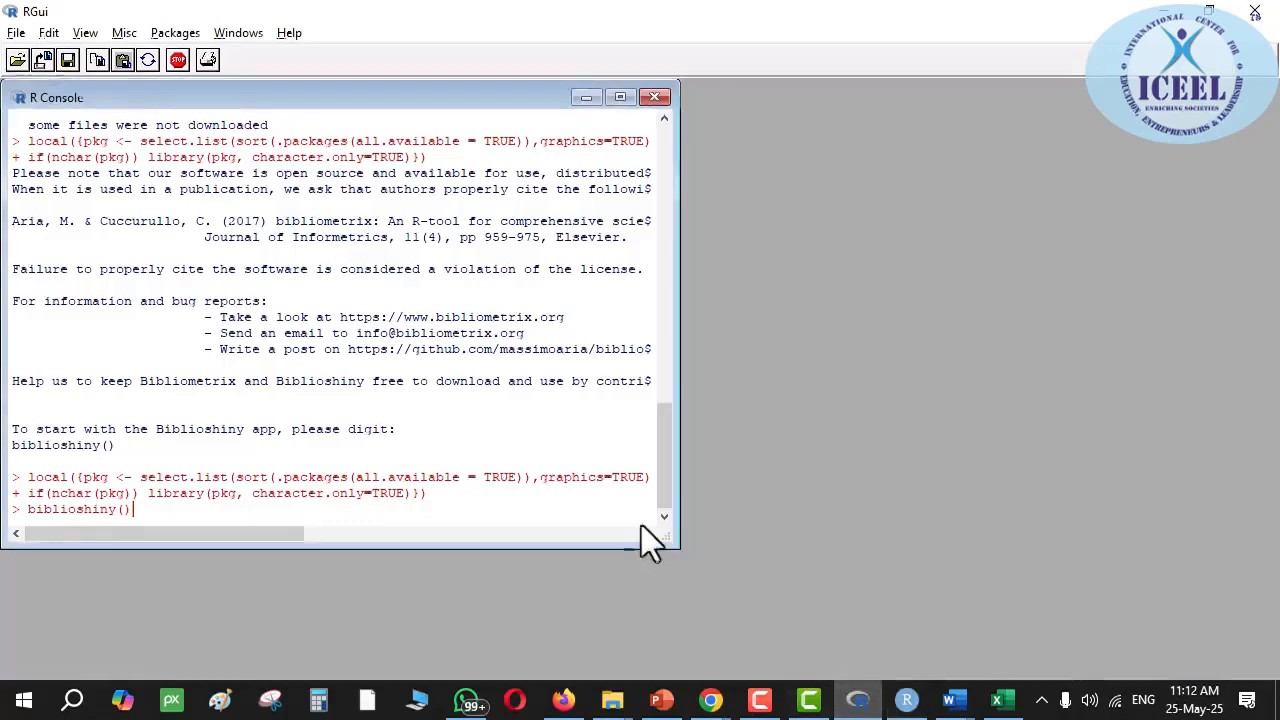
{"action": "left_click", "coordinate": [172, 30]}
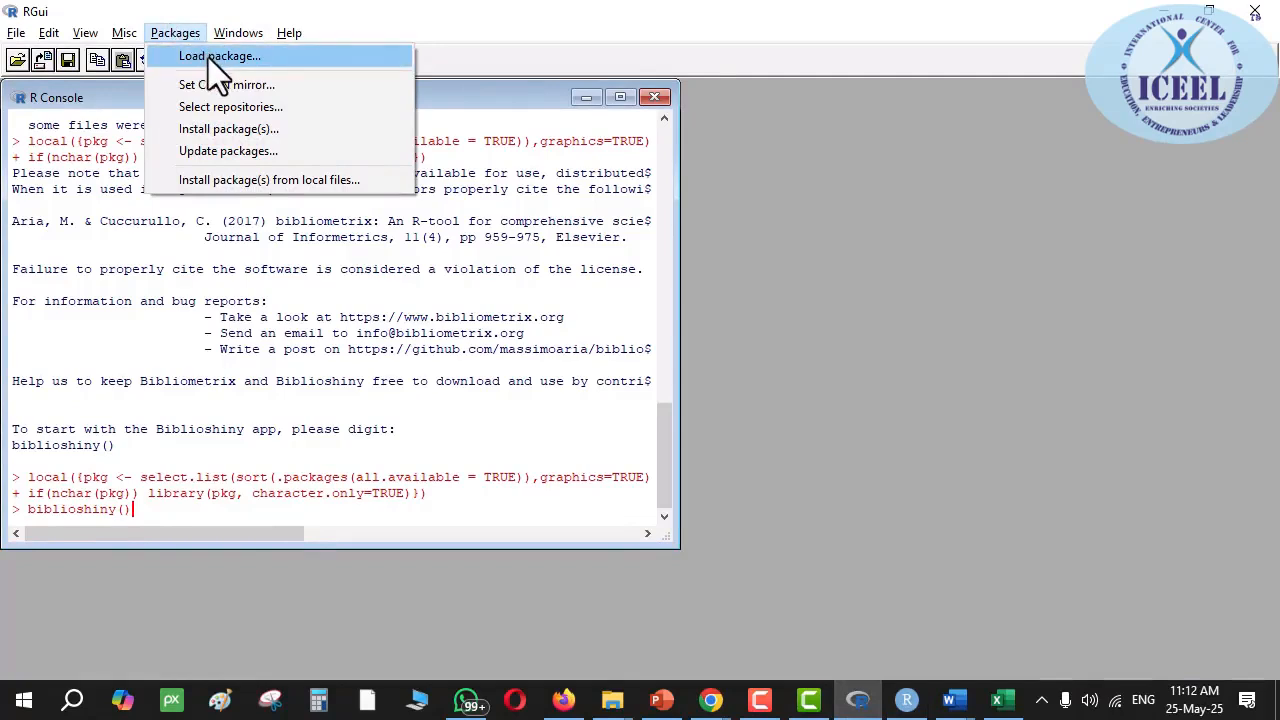
{"action": "left_click", "coordinate": [208, 57]}
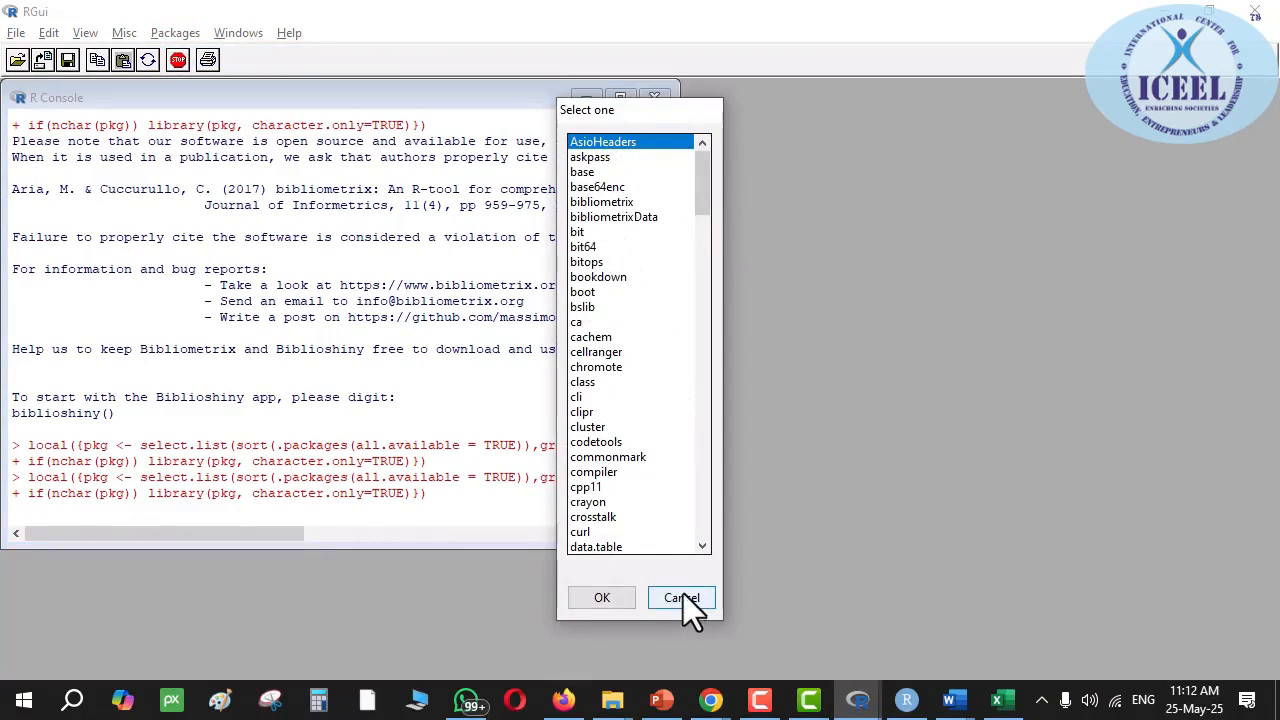
{"action": "left_click", "coordinate": [620, 204]}
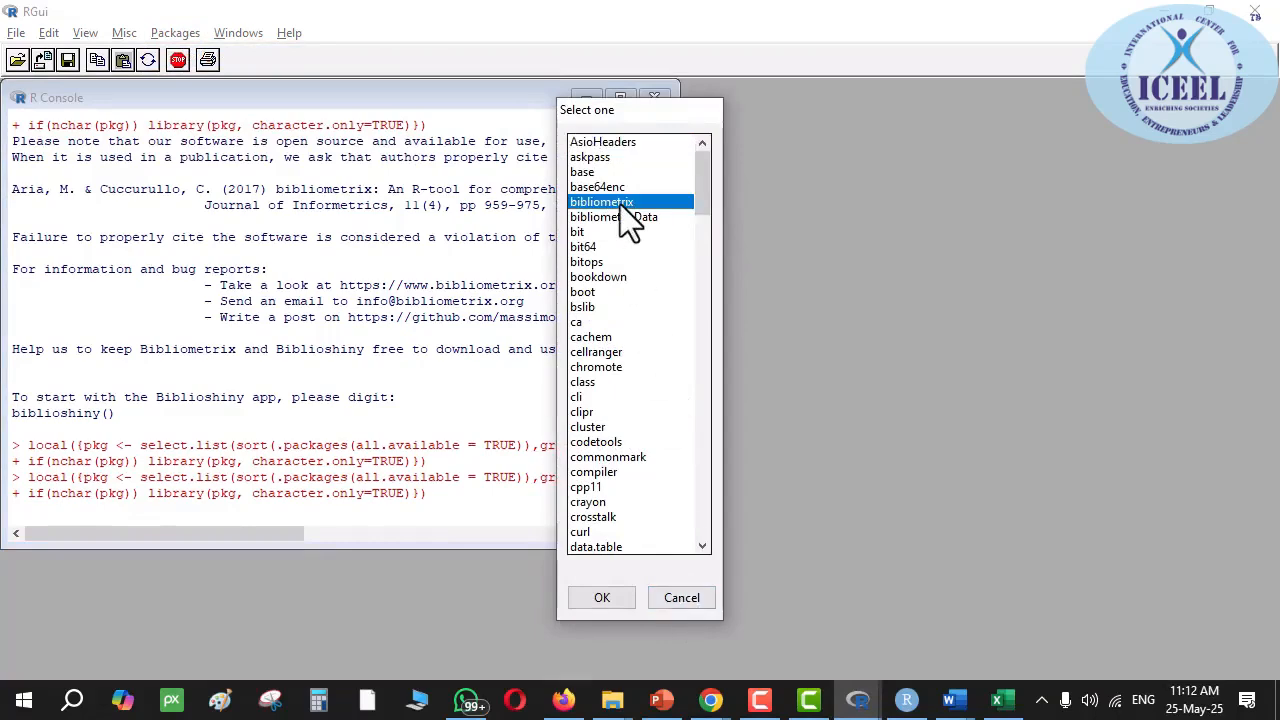
{"action": "left_click", "coordinate": [682, 598]}
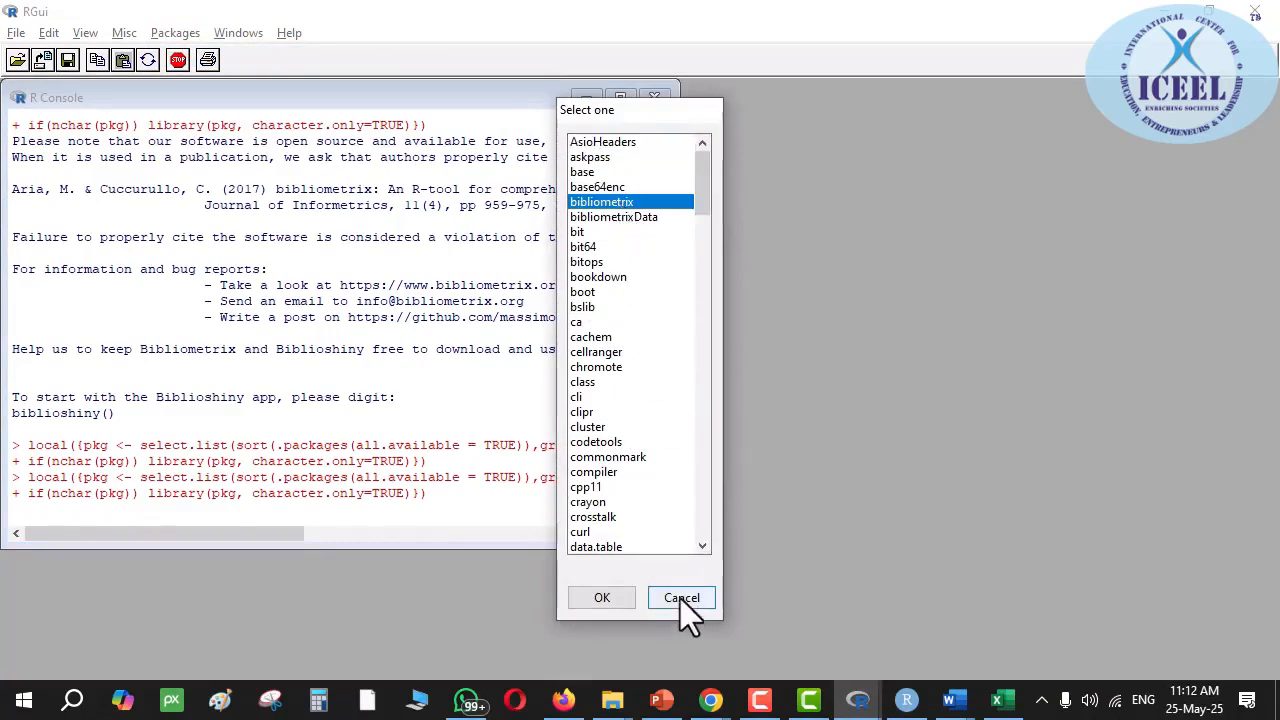
- Run biblioshiny() in the R console to launch the Biblioshiny app in the browser
{"action": "type", "text": "biblioshiny()"}
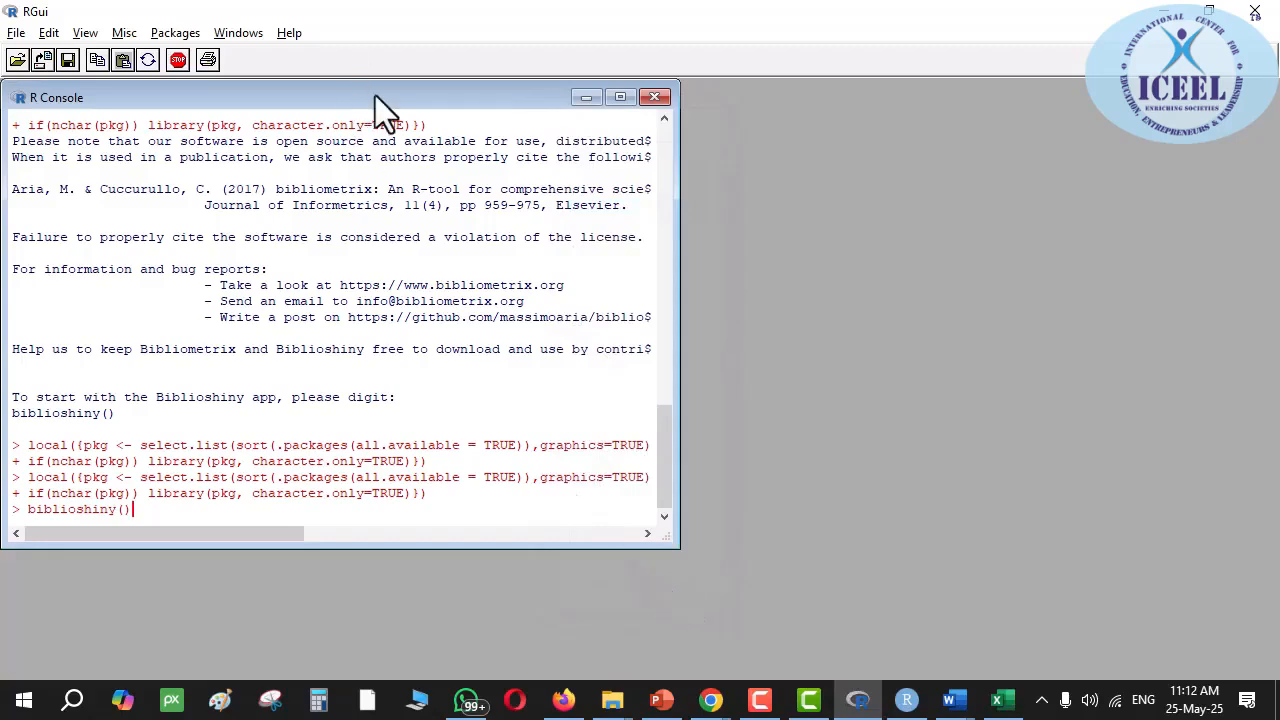
{"action": "left_click", "coordinate": [180, 34]}
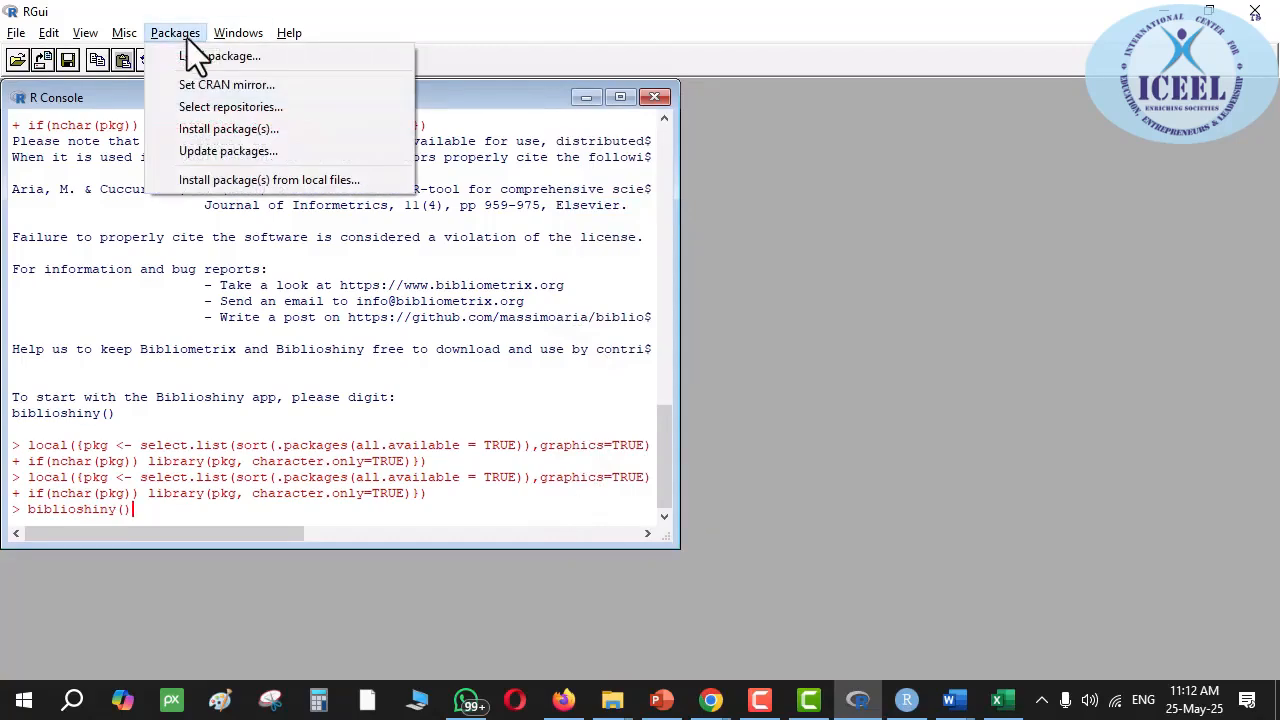
{"action": "left_click", "coordinate": [152, 511]}
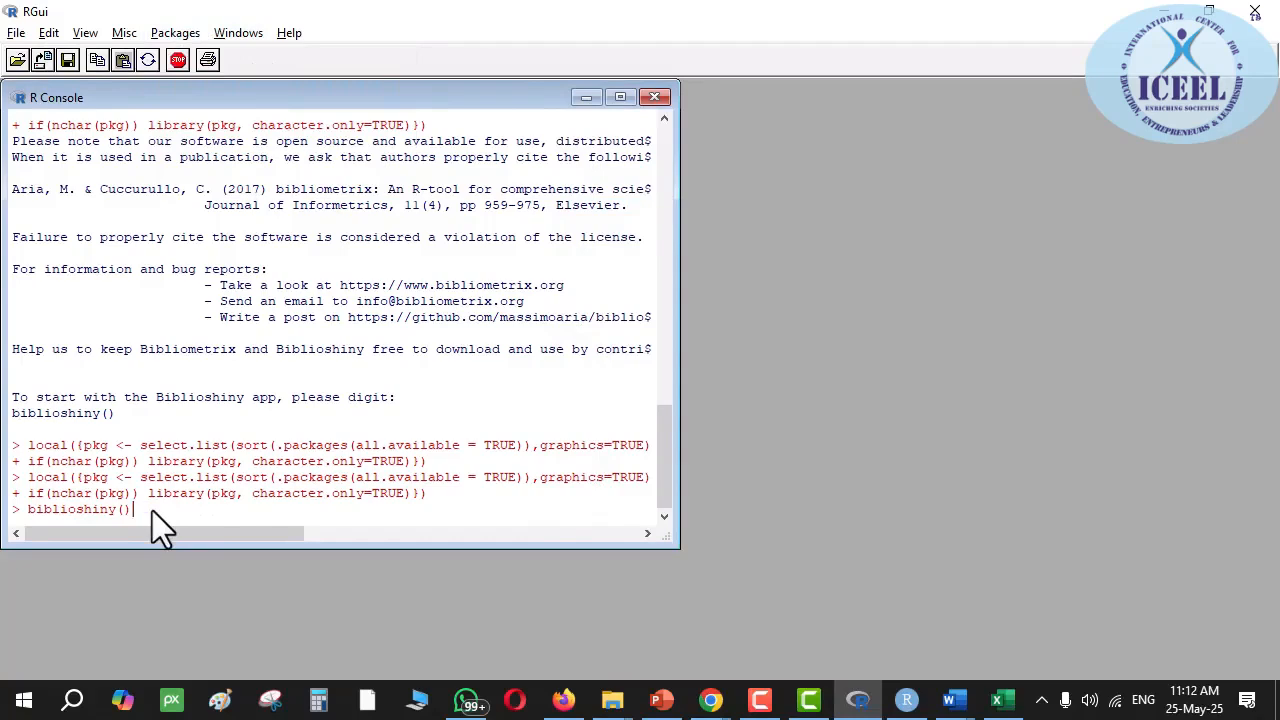
{"action": "key", "text": "Return"}
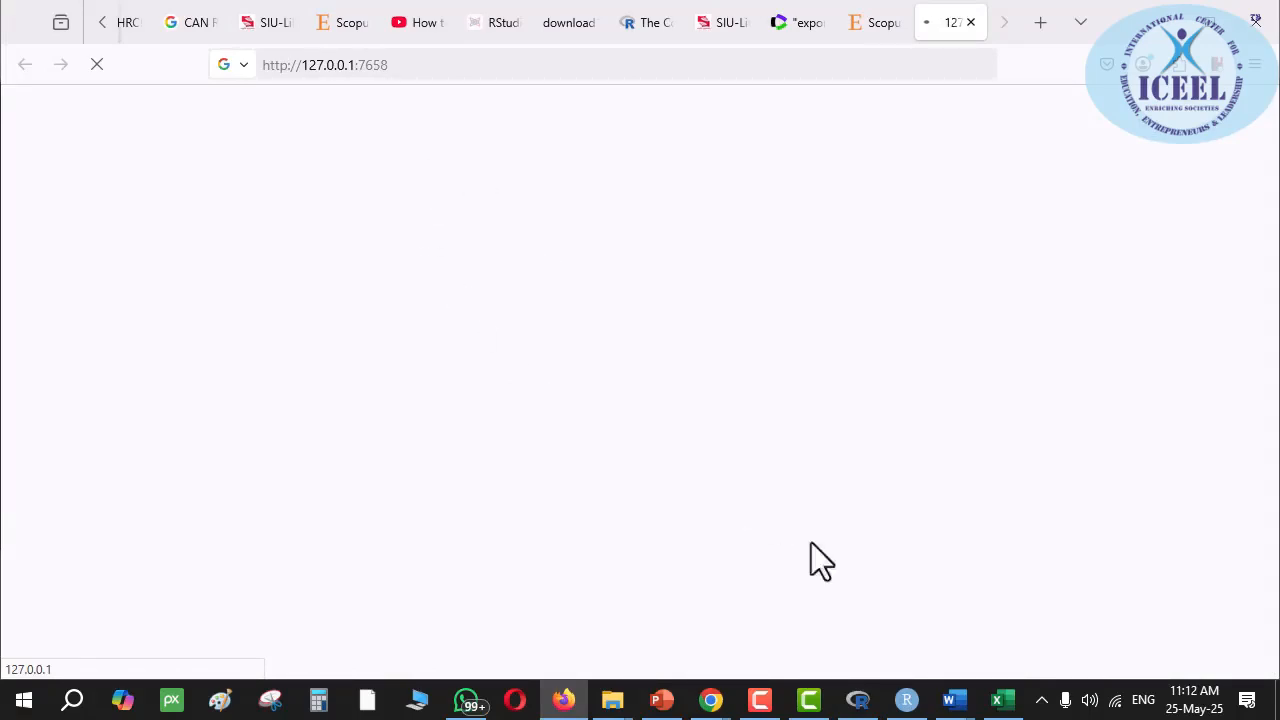
- Switch to RStudio and copy the earlier biblioshiny() command to the current console prompt
{"action": "left_click", "coordinate": [906, 700]}
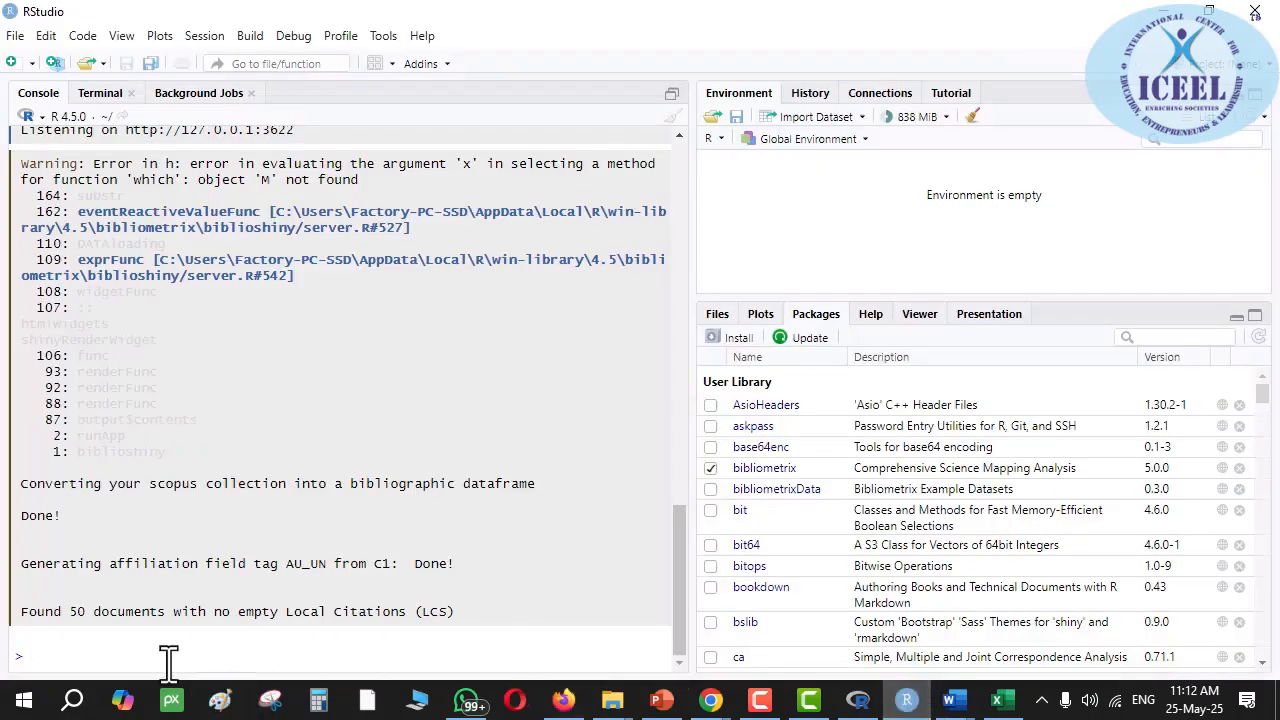
{"action": "scroll", "coordinate": [135, 470], "scroll_direction": "up", "scroll_amount": 10}
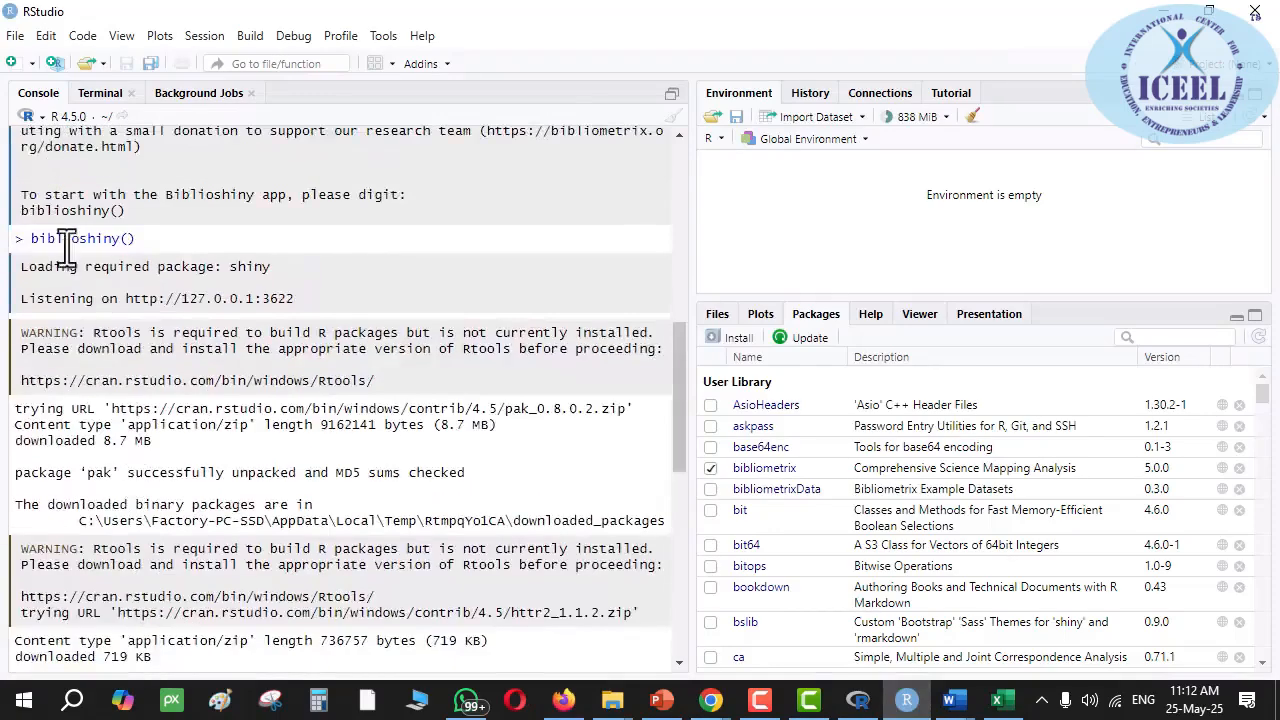
{"action": "left_click_drag", "start_coordinate": [30, 238], "coordinate": [183, 238]}
{"action": "key", "text": "ctrl+c"}
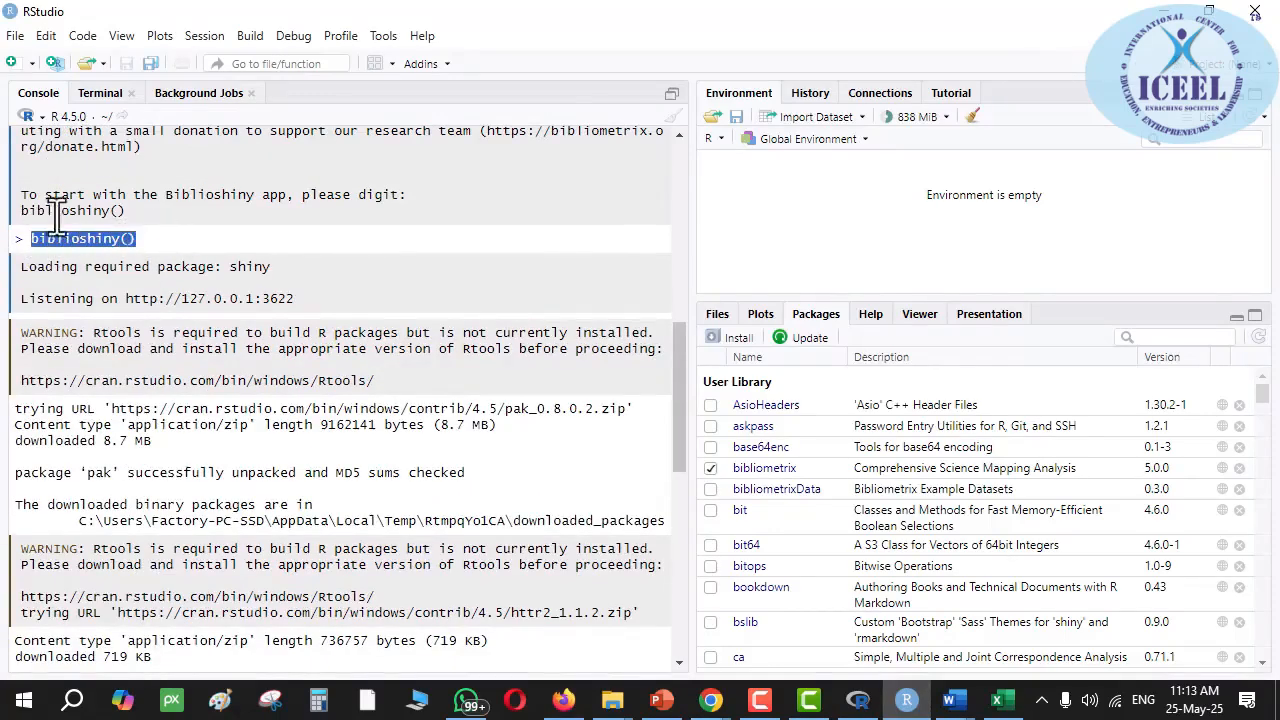
{"action": "left_click_drag", "start_coordinate": [20, 210], "coordinate": [147, 210]}
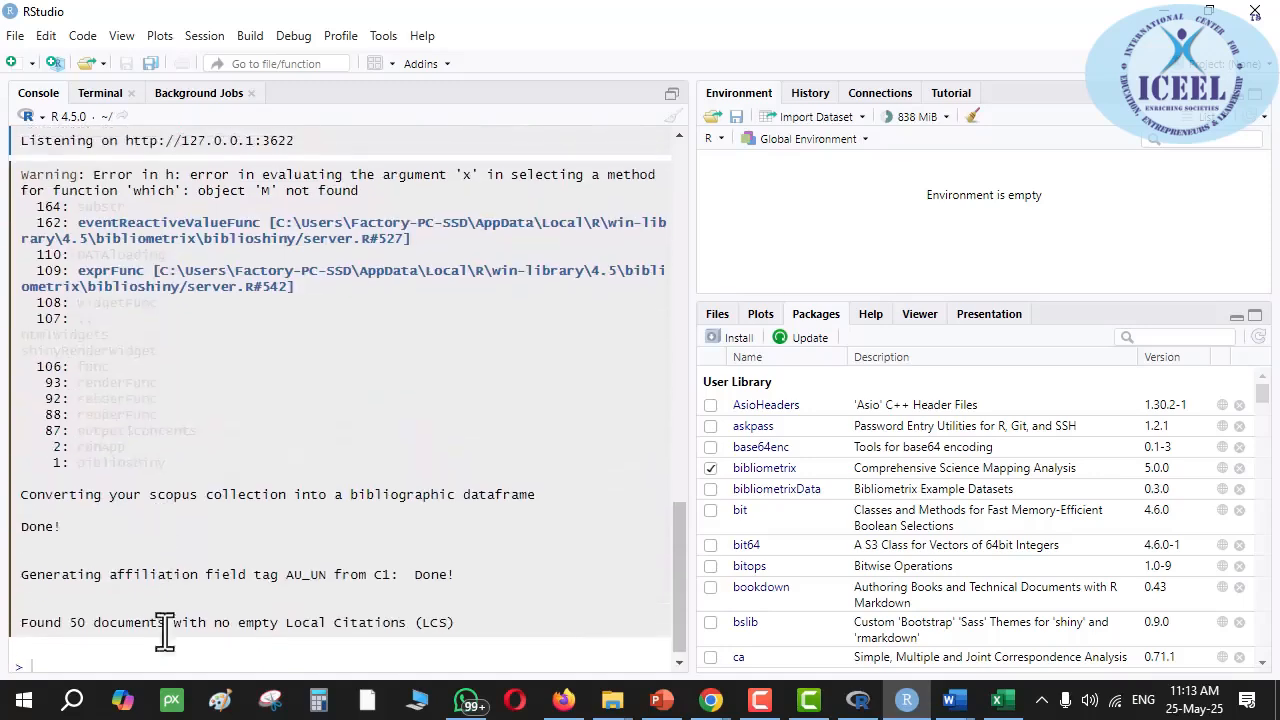
{"action": "key", "text": "ctrl+v"}
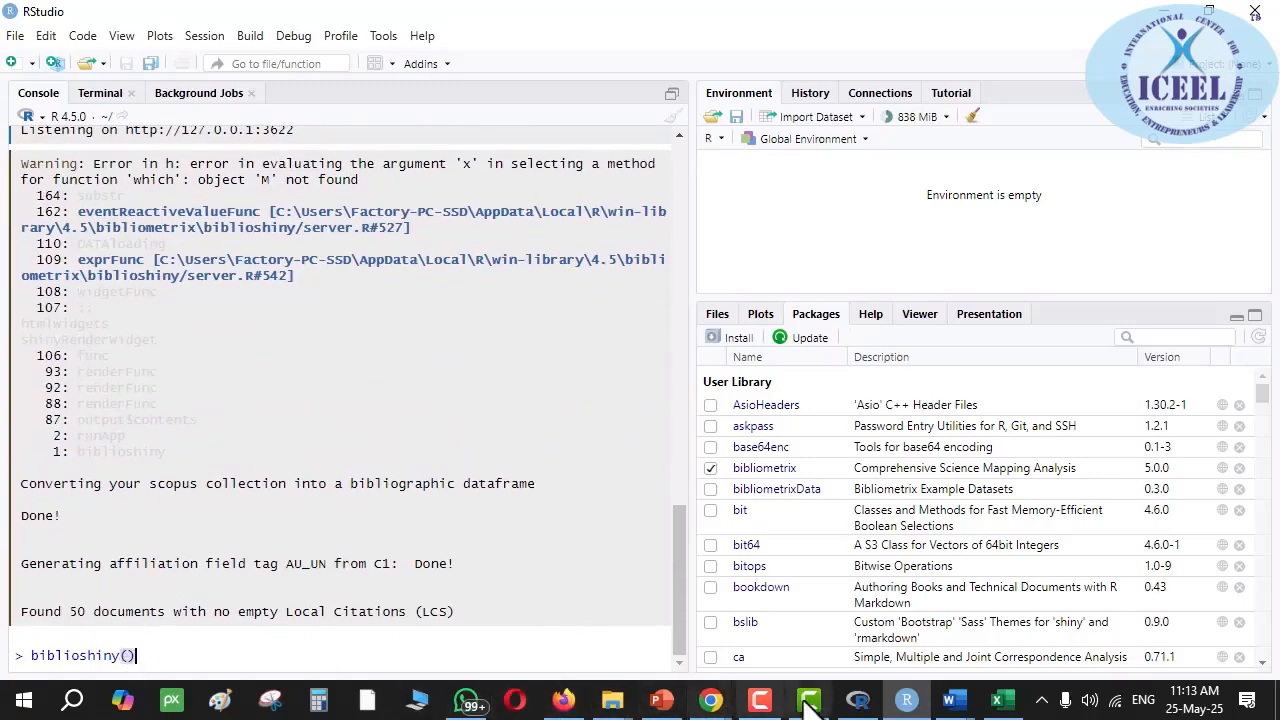
- Switch to Firefox, check the Biblioshiny page launched from RGui and close its browser tab
{"action": "left_click", "coordinate": [561, 700]}
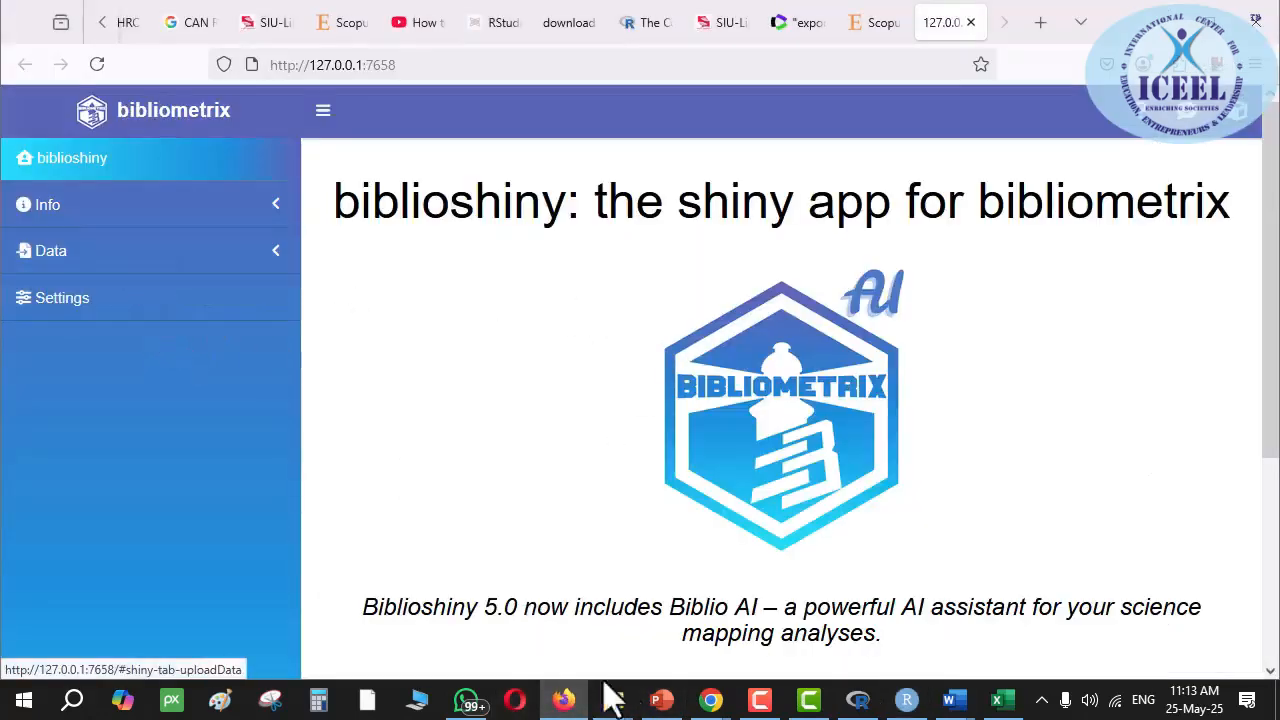
{"action": "left_click", "coordinate": [857, 699]}
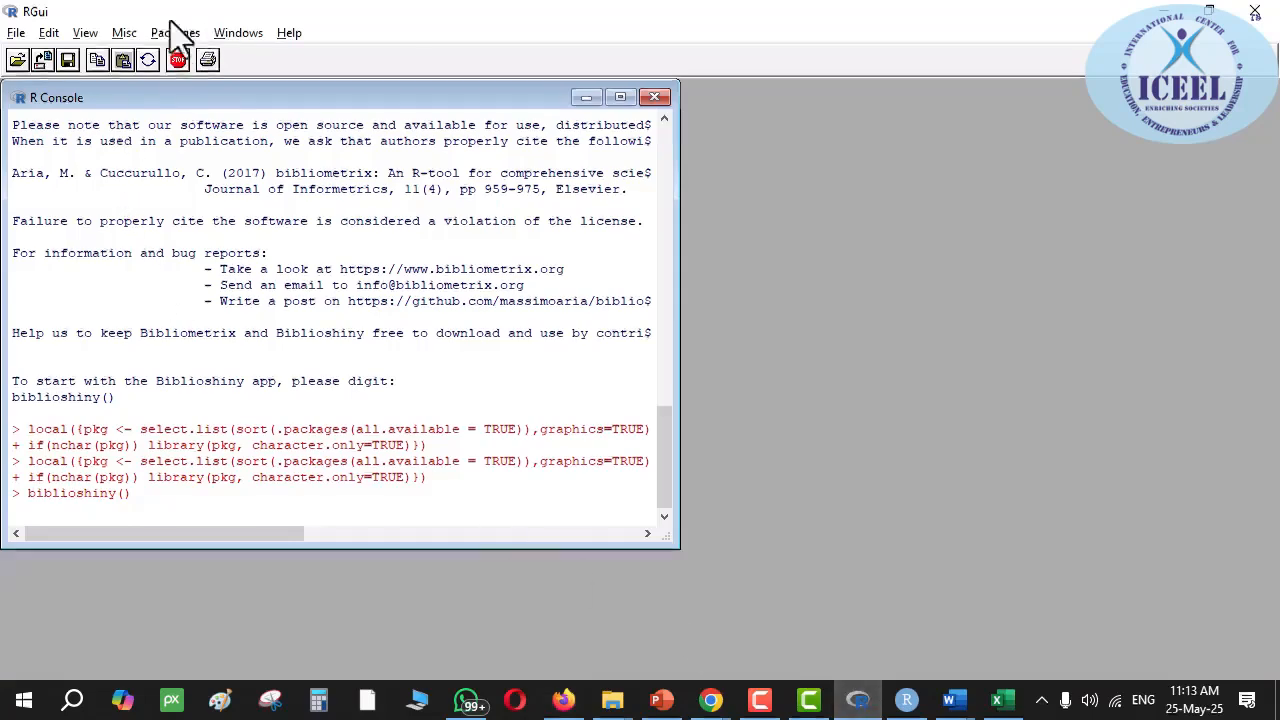
{"action": "left_click", "coordinate": [563, 699]}
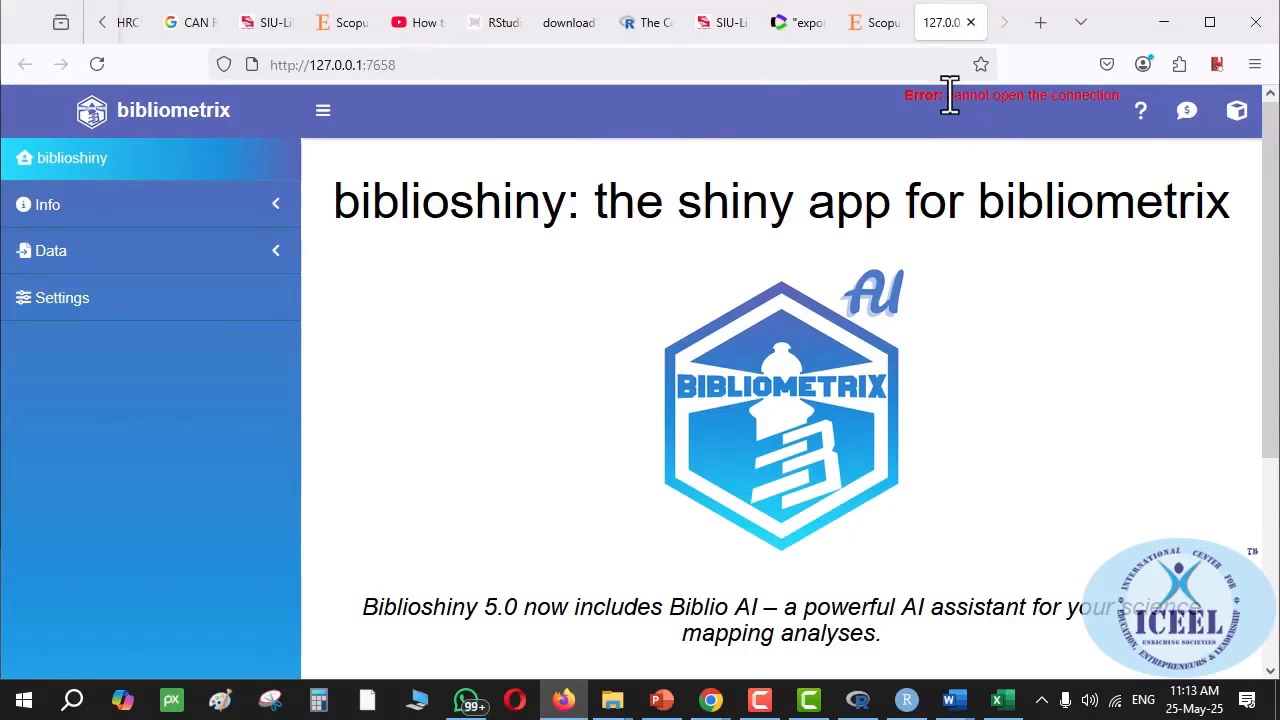
{"action": "triple_click", "coordinate": [1093, 100]}
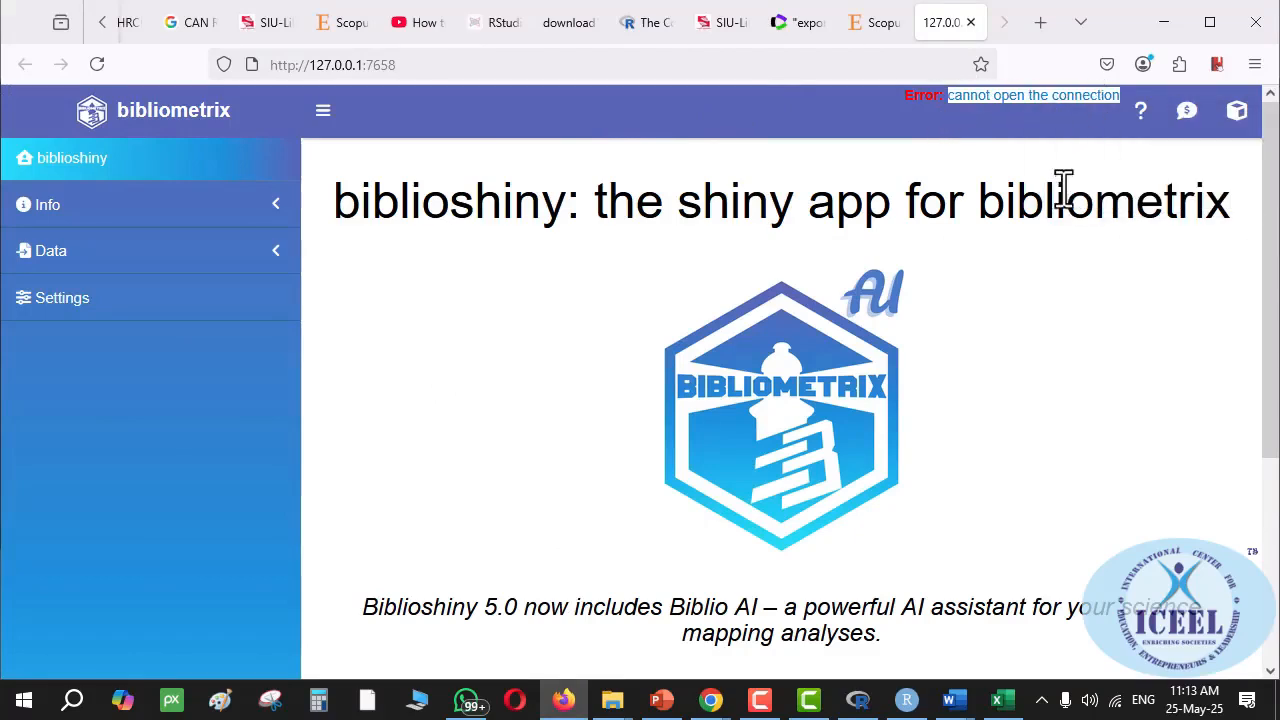
{"action": "key", "text": "ctrl+w"}
- Switch to RStudio and run biblioshiny() in the console to launch the app in the browser
{"action": "key", "text": "alt+Tab"}
{"action": "key", "text": "alt+Tab"}
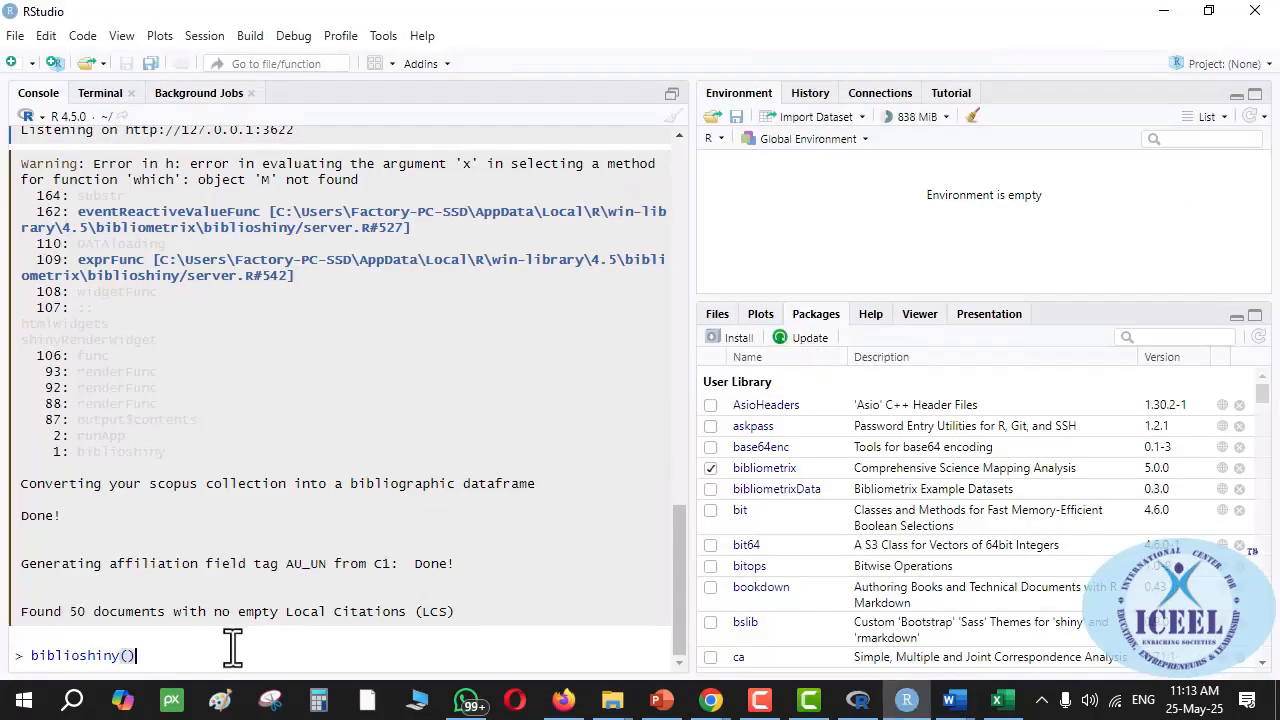
{"action": "key", "text": "Return"}
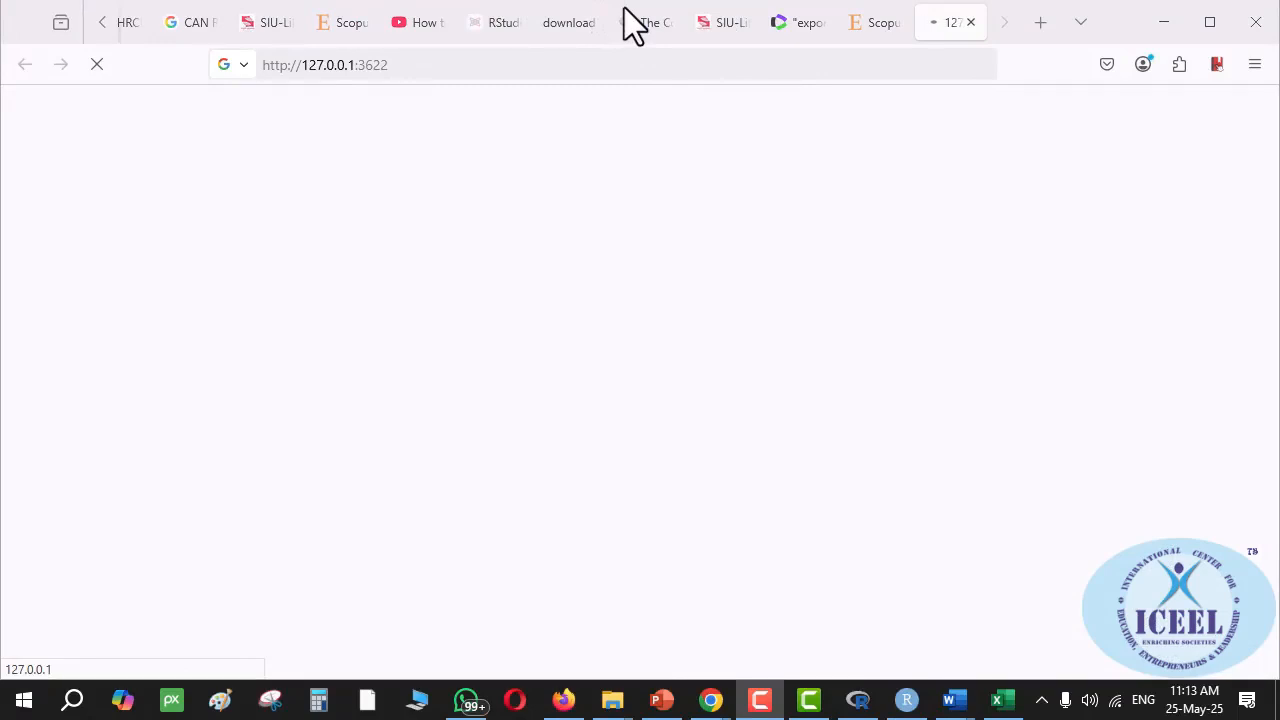
{"action": "left_click", "coordinate": [910, 700]}
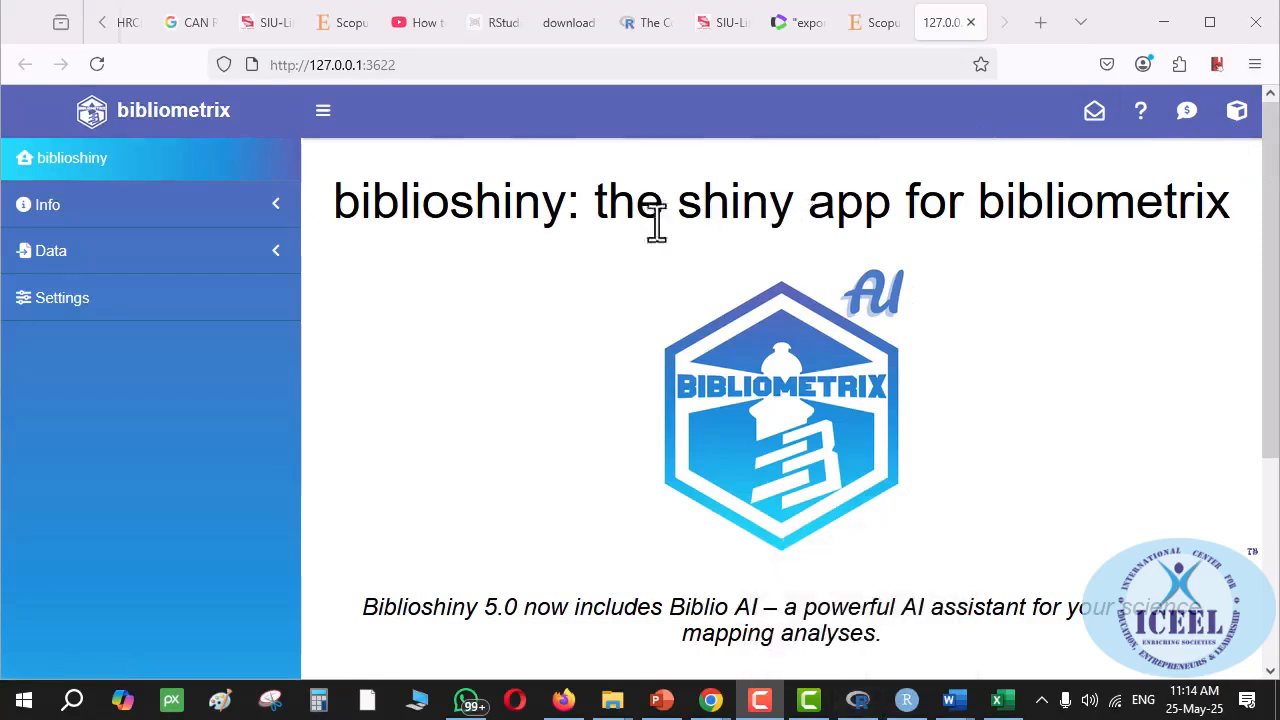
- Open the Import or Load page of Biblioshiny and choose to import raw file(s)
{"action": "left_click", "coordinate": [216, 254]}
{"action": "left_click", "coordinate": [127, 293]}
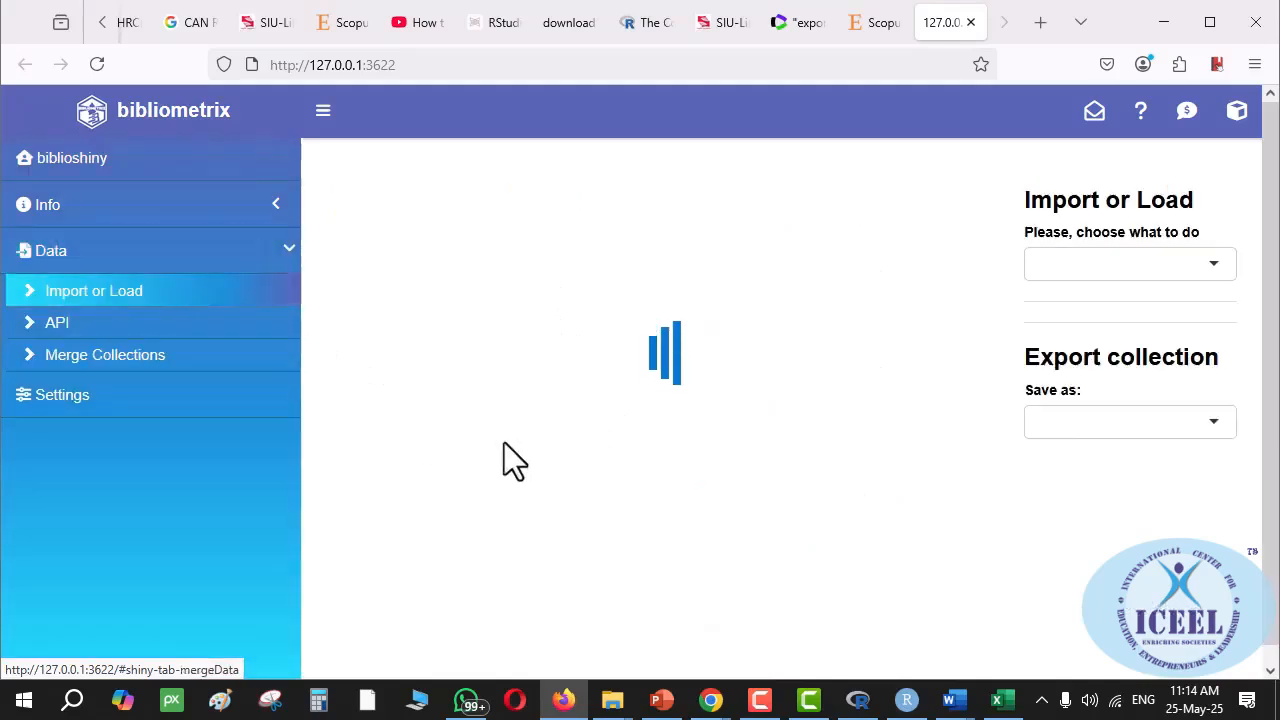
{"action": "left_click", "coordinate": [1208, 272]}
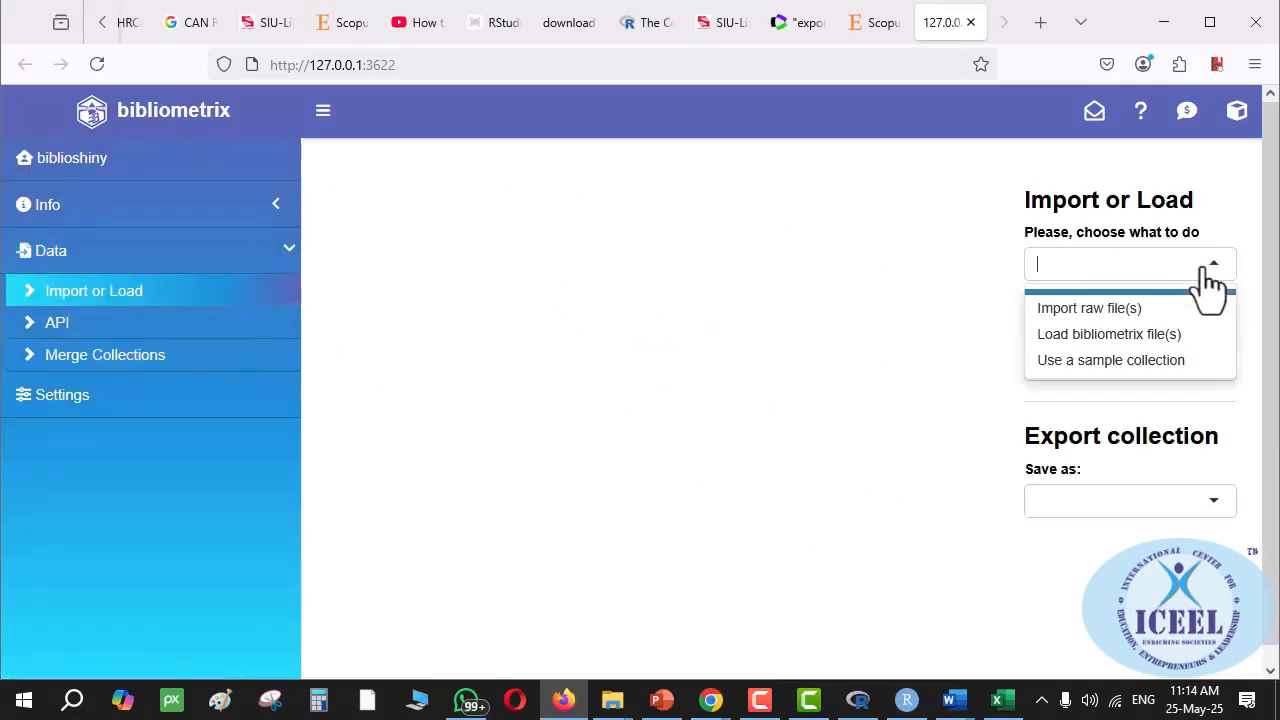
{"action": "left_click", "coordinate": [1095, 310]}
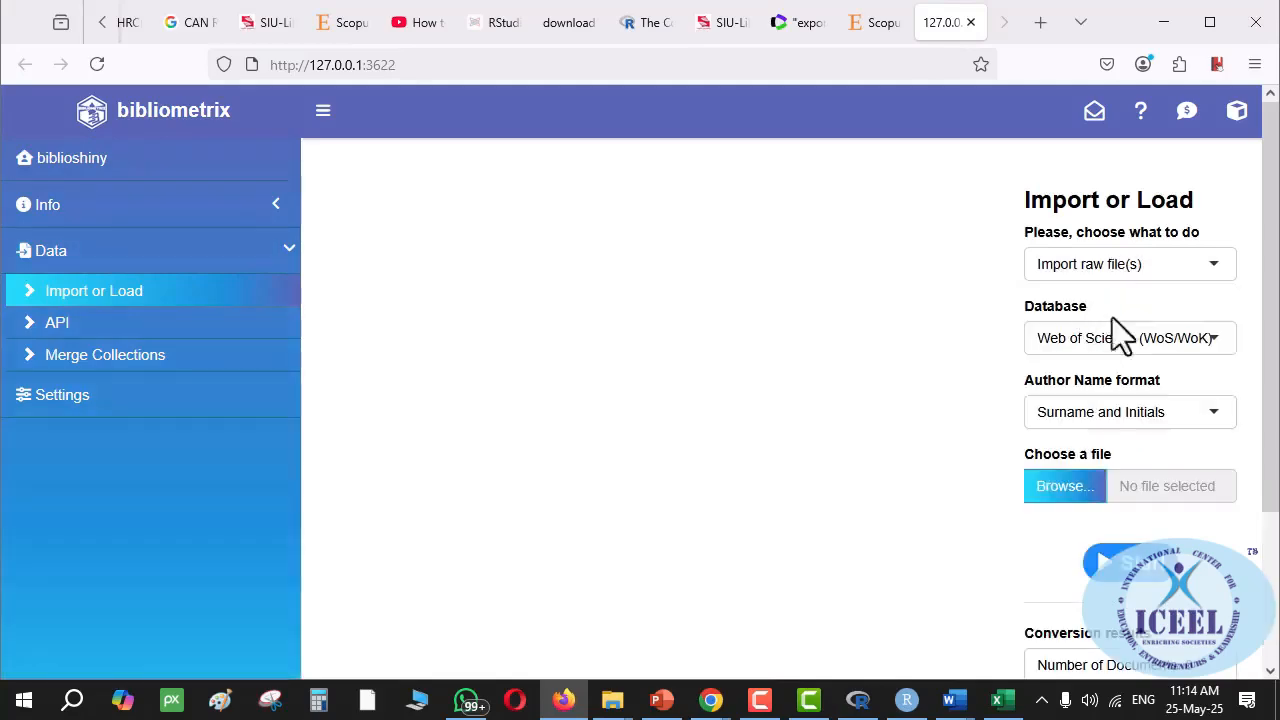
- Upload the kw1_WoS text file as the Web of Science raw file and start its conversion
{"action": "left_click", "coordinate": [1062, 486]}
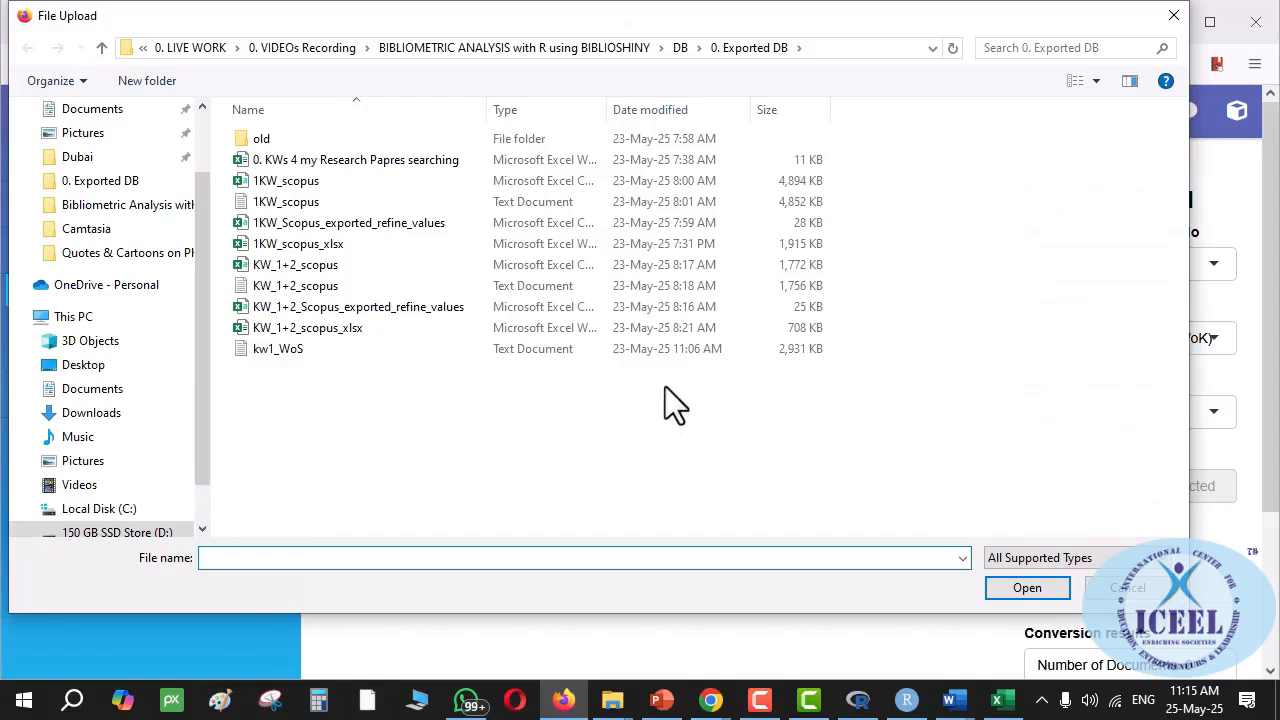
{"action": "left_click", "coordinate": [284, 203]}
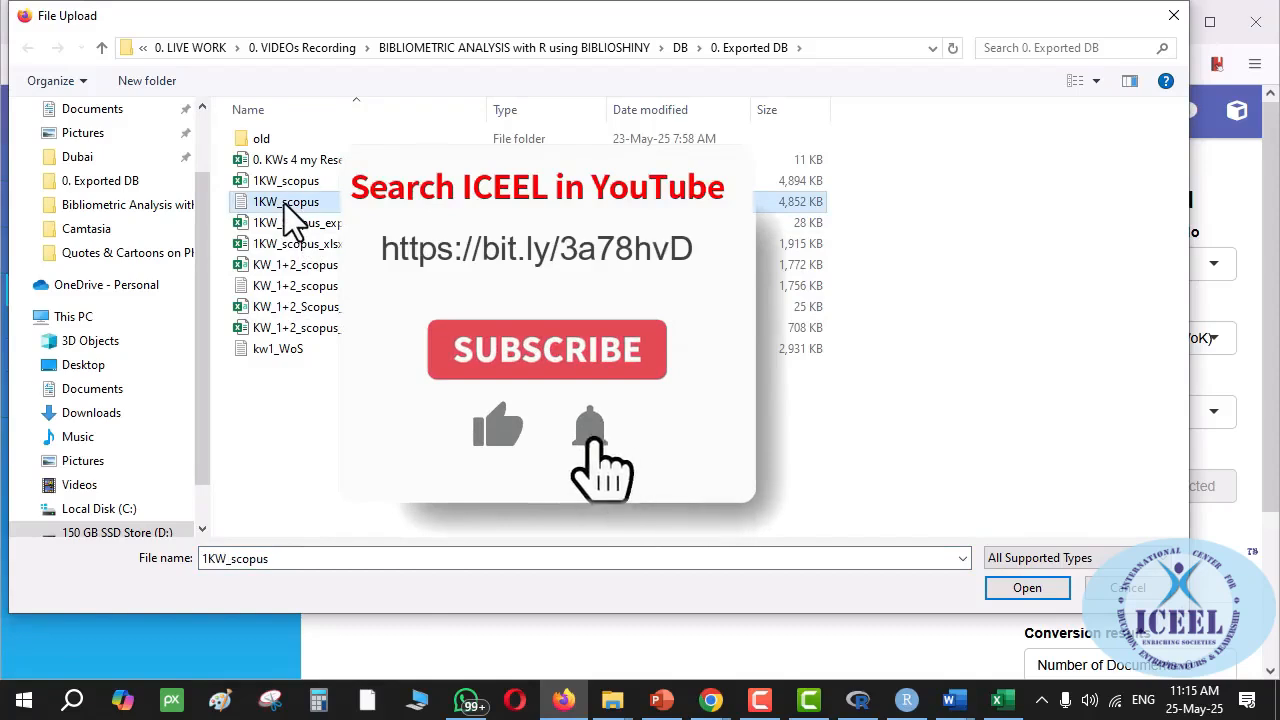
{"action": "left_click", "coordinate": [267, 350]}
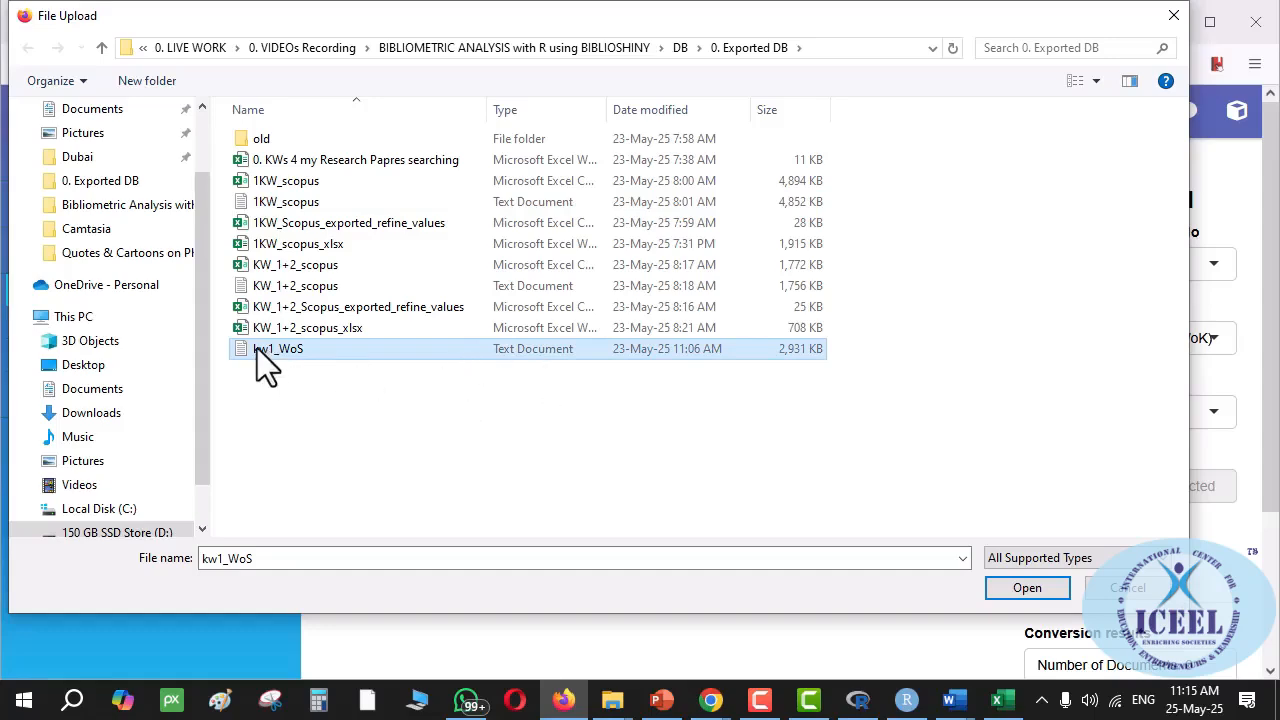
{"action": "double_click", "coordinate": [257, 348]}
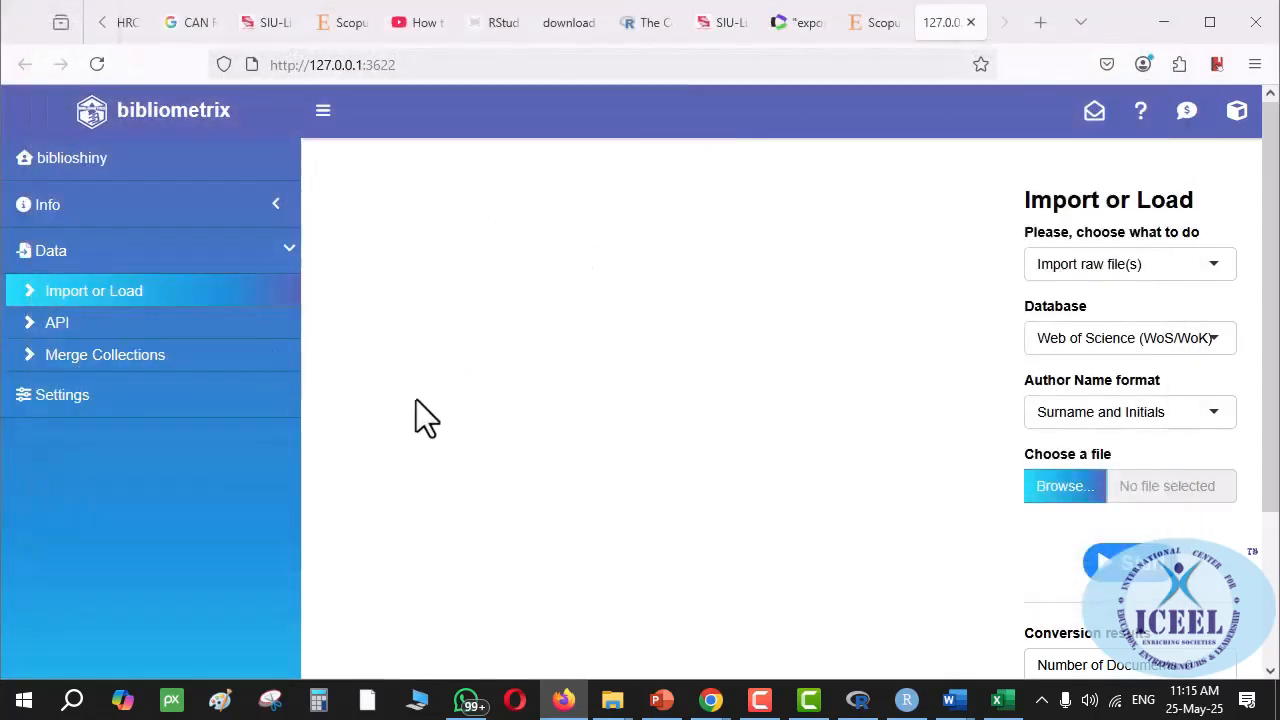
{"action": "left_click", "coordinate": [1115, 570]}
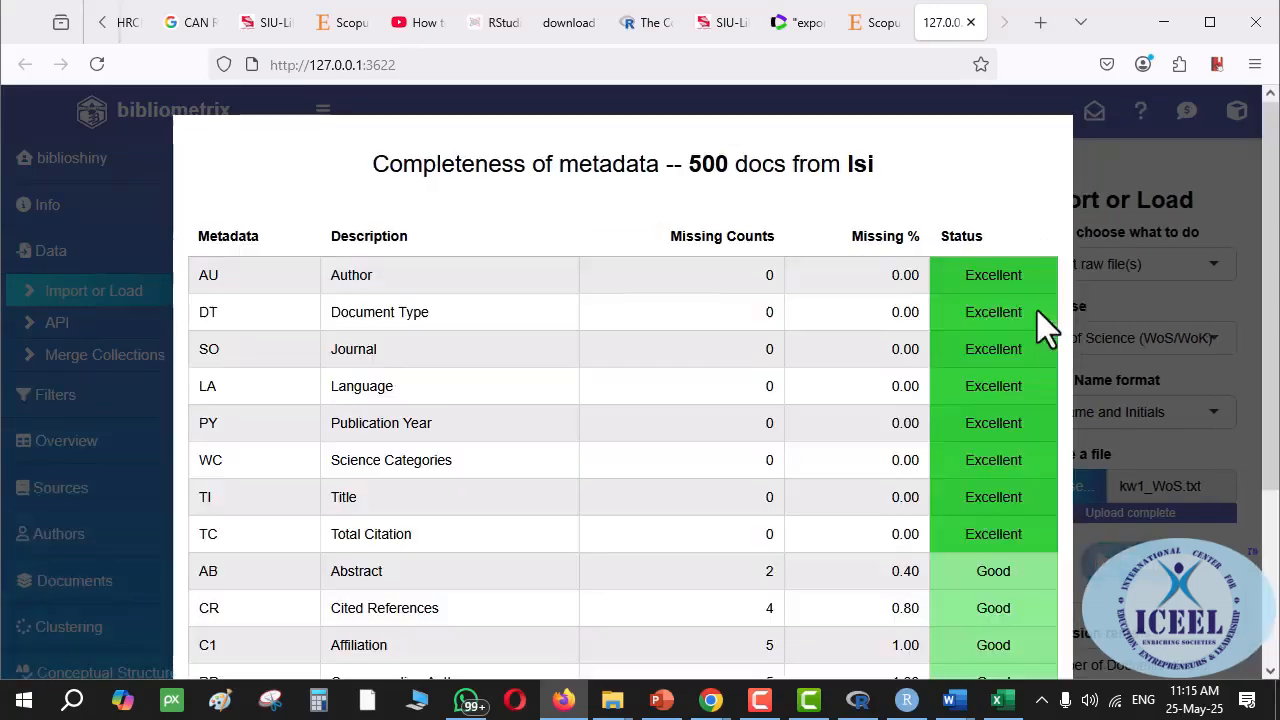
- Review the metadata completeness table of the imported Web of Science collection and close it
{"action": "scroll", "coordinate": [933, 420], "scroll_direction": "down", "scroll_amount": 3}
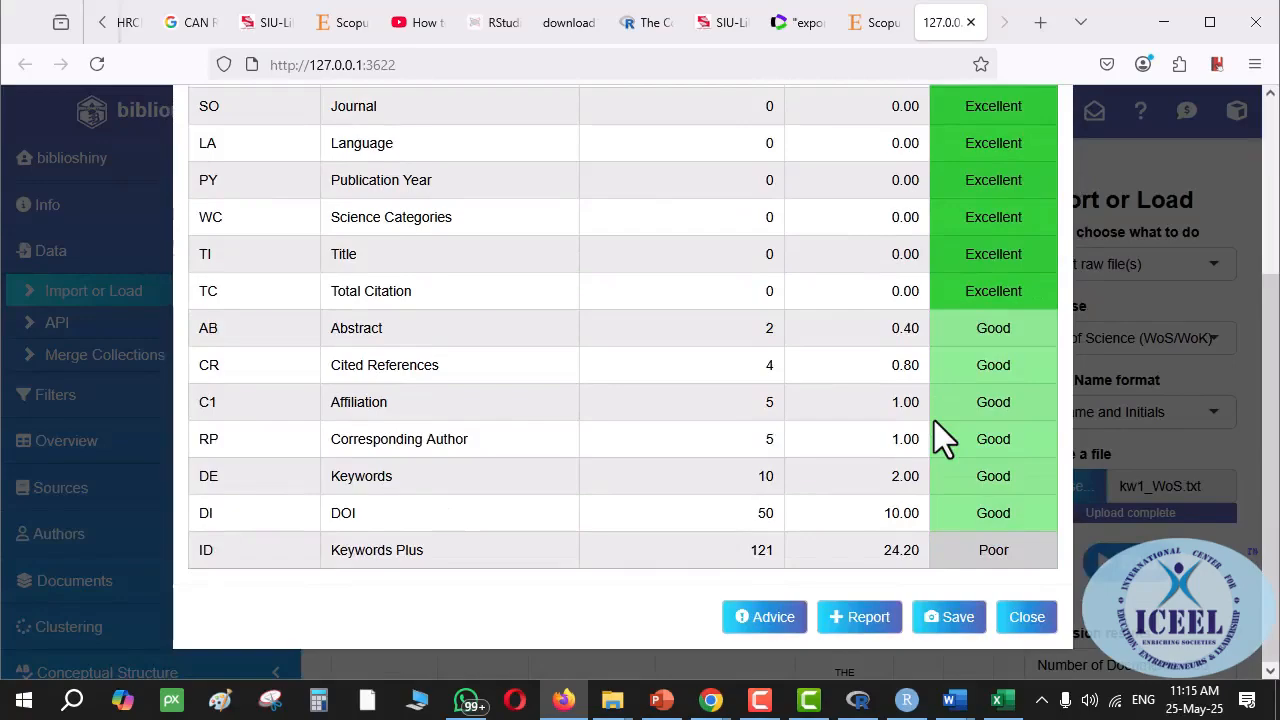
{"action": "scroll", "coordinate": [766, 415], "scroll_direction": "up", "scroll_amount": 3}
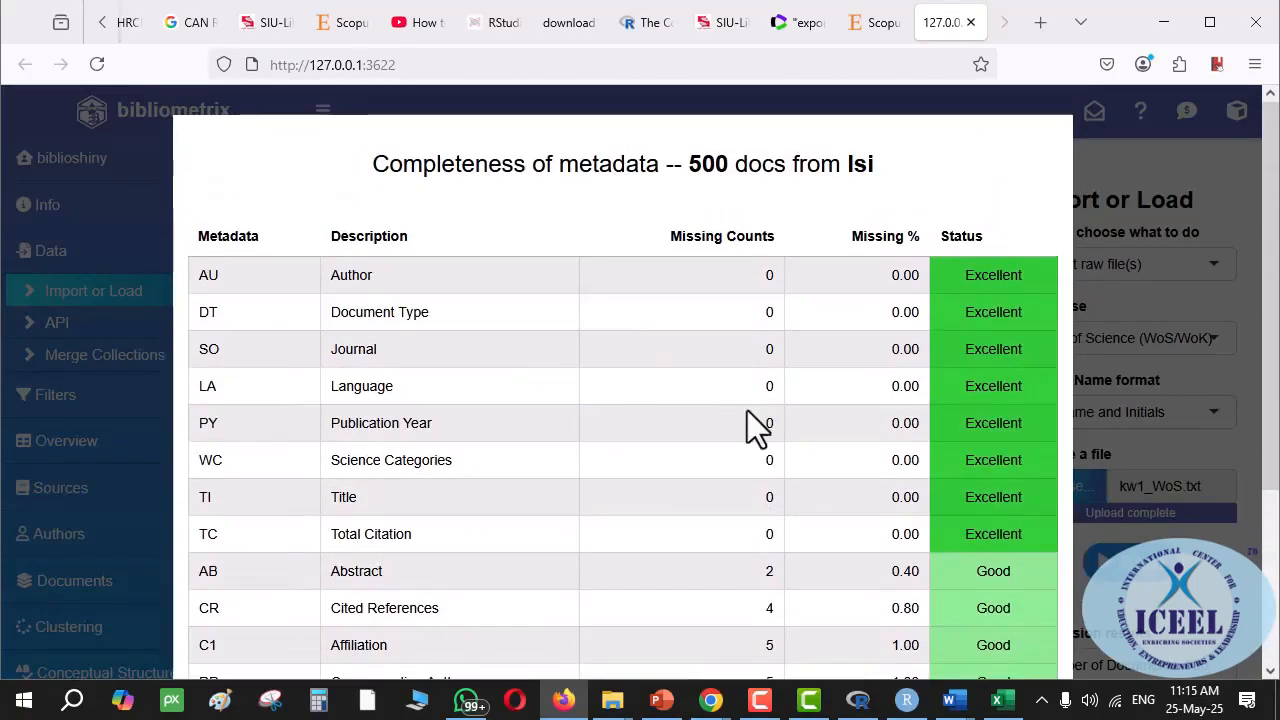
{"action": "scroll", "coordinate": [621, 322], "scroll_direction": "down", "scroll_amount": 3}
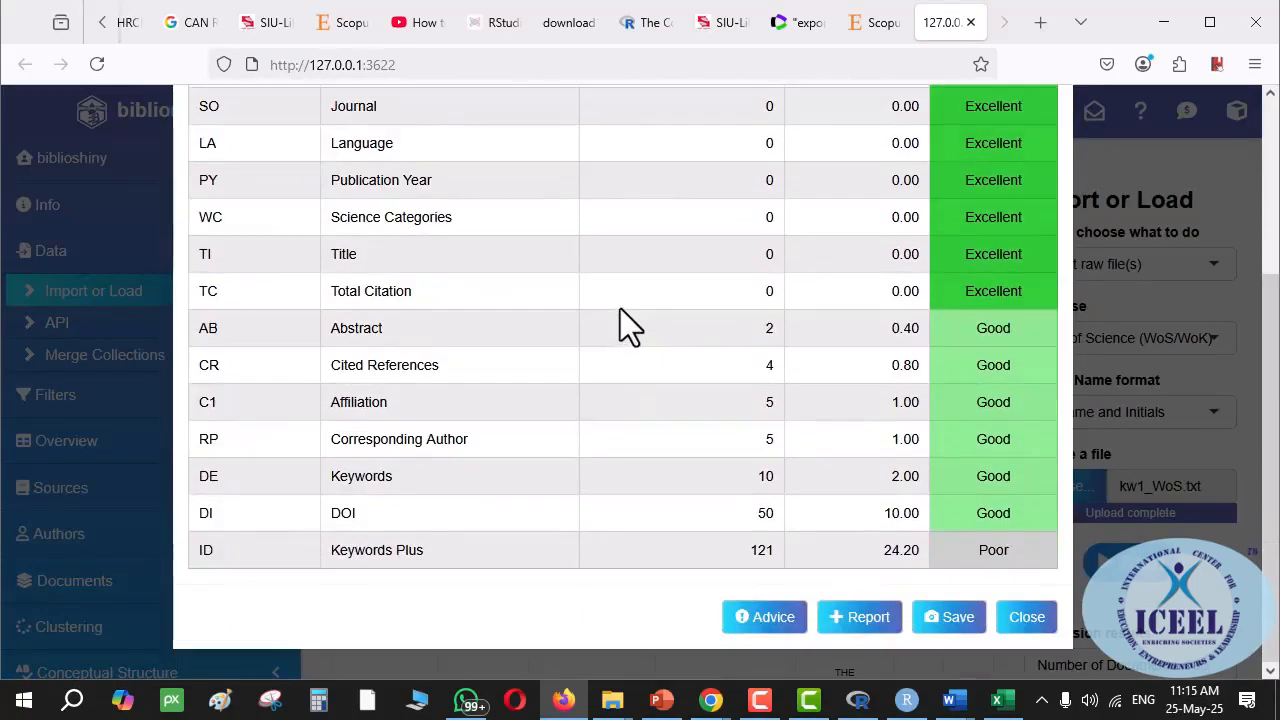
{"action": "scroll", "coordinate": [788, 375], "scroll_direction": "up", "scroll_amount": 4}
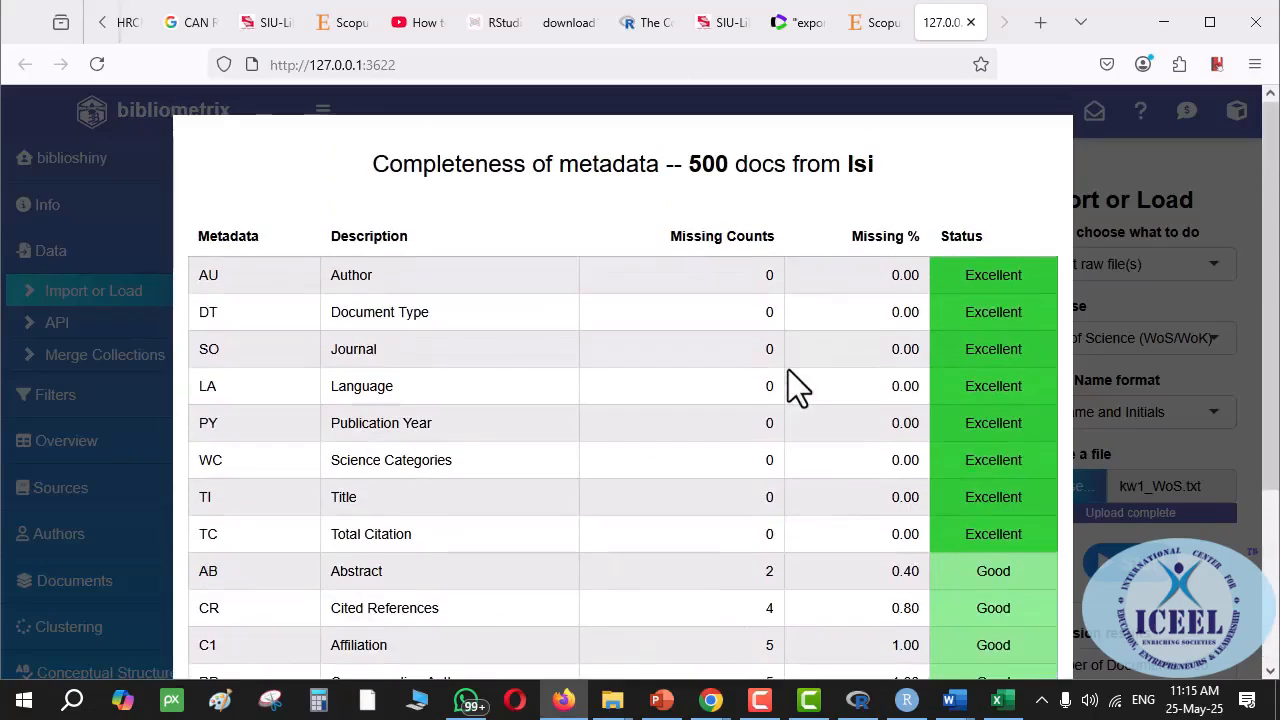
{"action": "scroll", "coordinate": [788, 375], "scroll_direction": "down", "scroll_amount": 3}
{"action": "scroll", "coordinate": [860, 340], "scroll_direction": "down", "scroll_amount": 2}
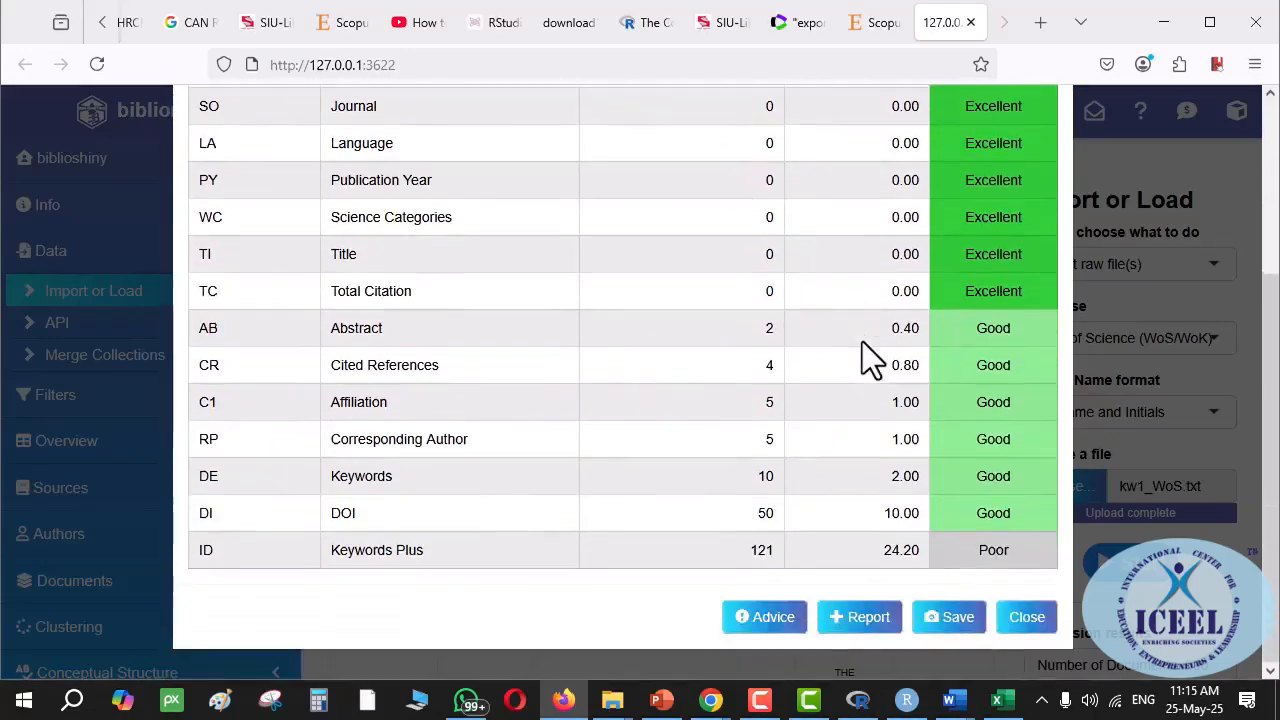
{"action": "left_click", "coordinate": [1023, 625]}
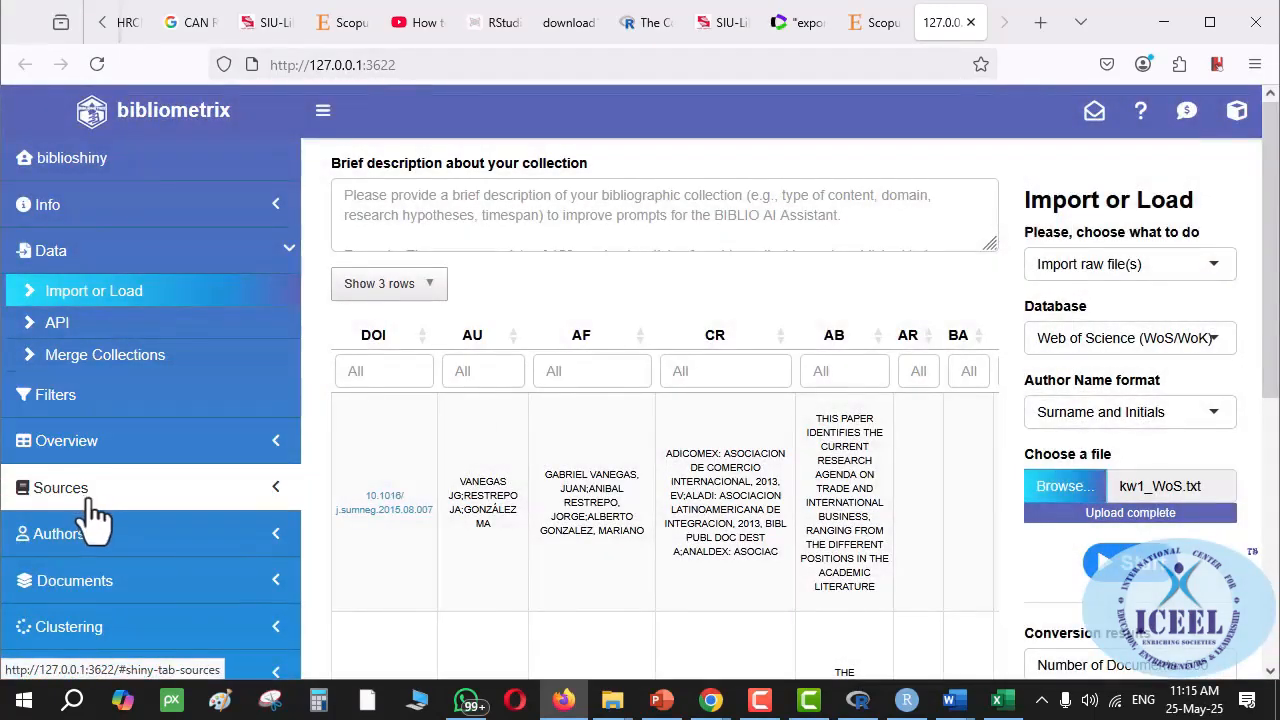
- Display the WordCloud plot for the imported Web of Science documents and examine its words
{"action": "left_click", "coordinate": [52, 488]}
{"action": "scroll", "coordinate": [114, 506], "scroll_direction": "down", "scroll_amount": 4}
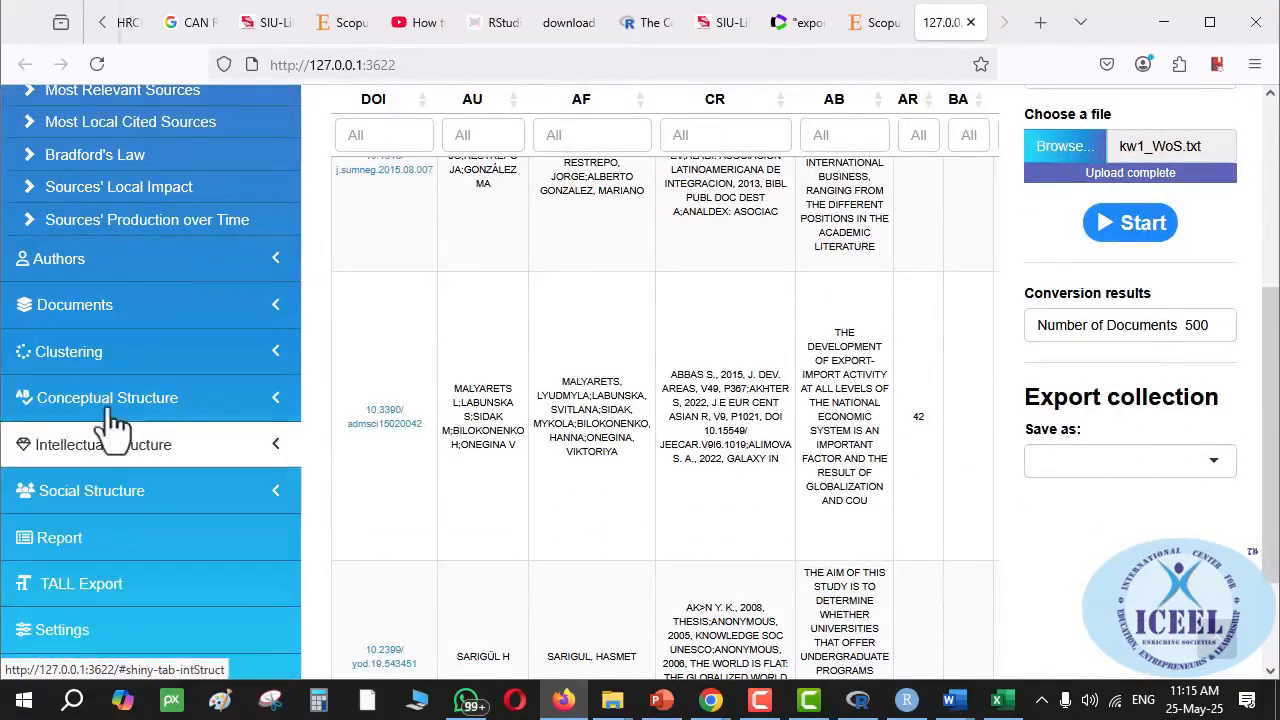
{"action": "left_click", "coordinate": [118, 318]}
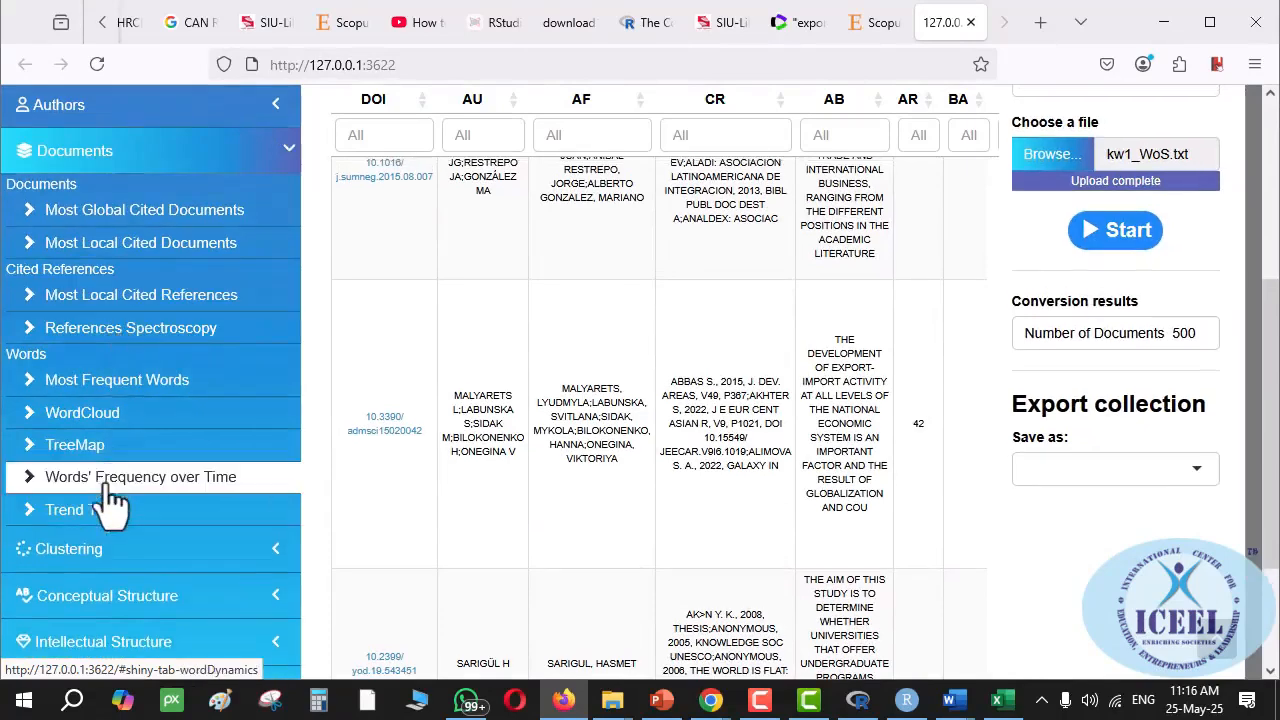
{"action": "left_click", "coordinate": [101, 414]}
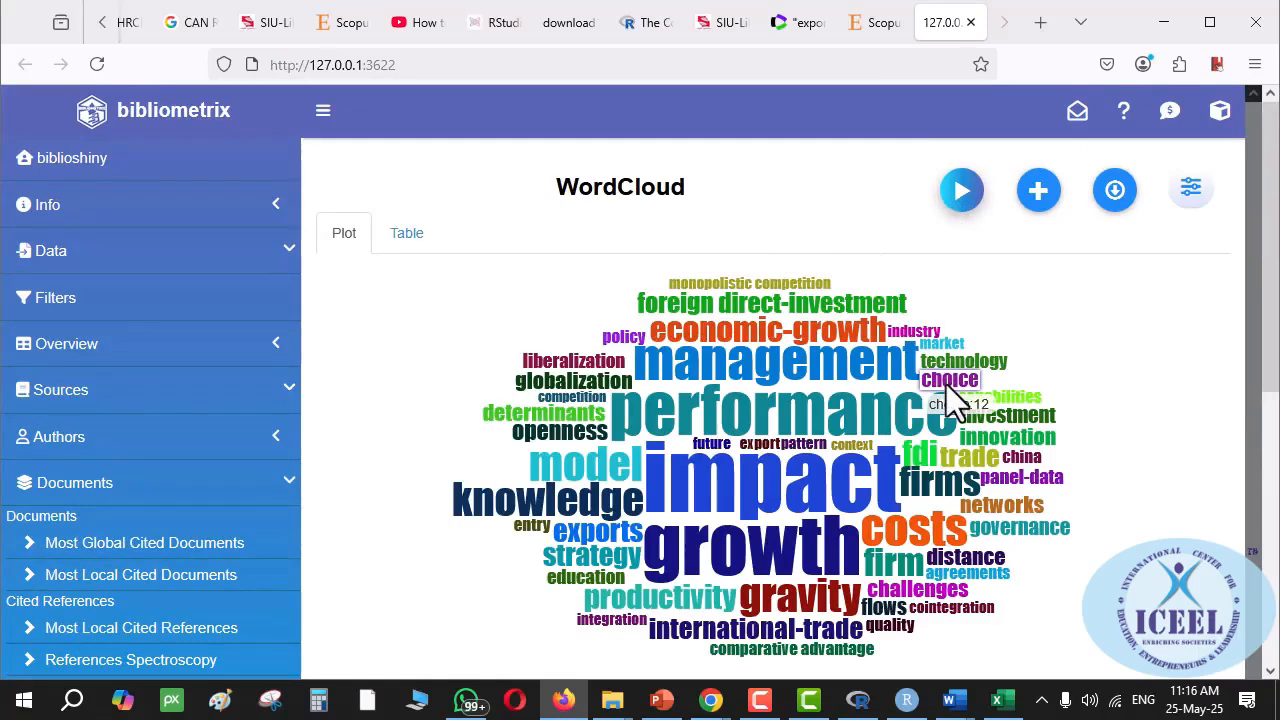
{"action": "mouse_move", "coordinate": [866, 418]}
{"action": "mouse_move", "coordinate": [724, 350]}
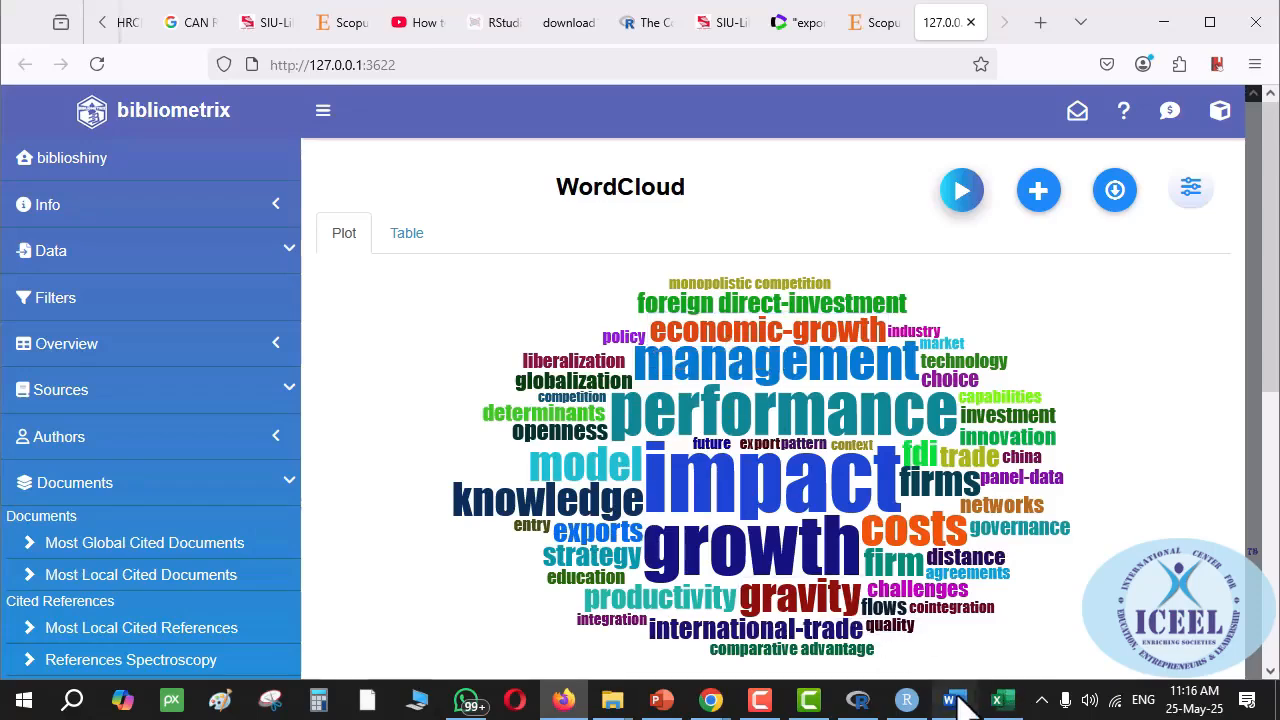
- Switch to Word, review the primary and secondary search keywords in the research keywords document, and return to the WordCloud in Firefox
{"action": "mouse_move", "coordinate": [960, 705]}
{"action": "left_click", "coordinate": [856, 623]}
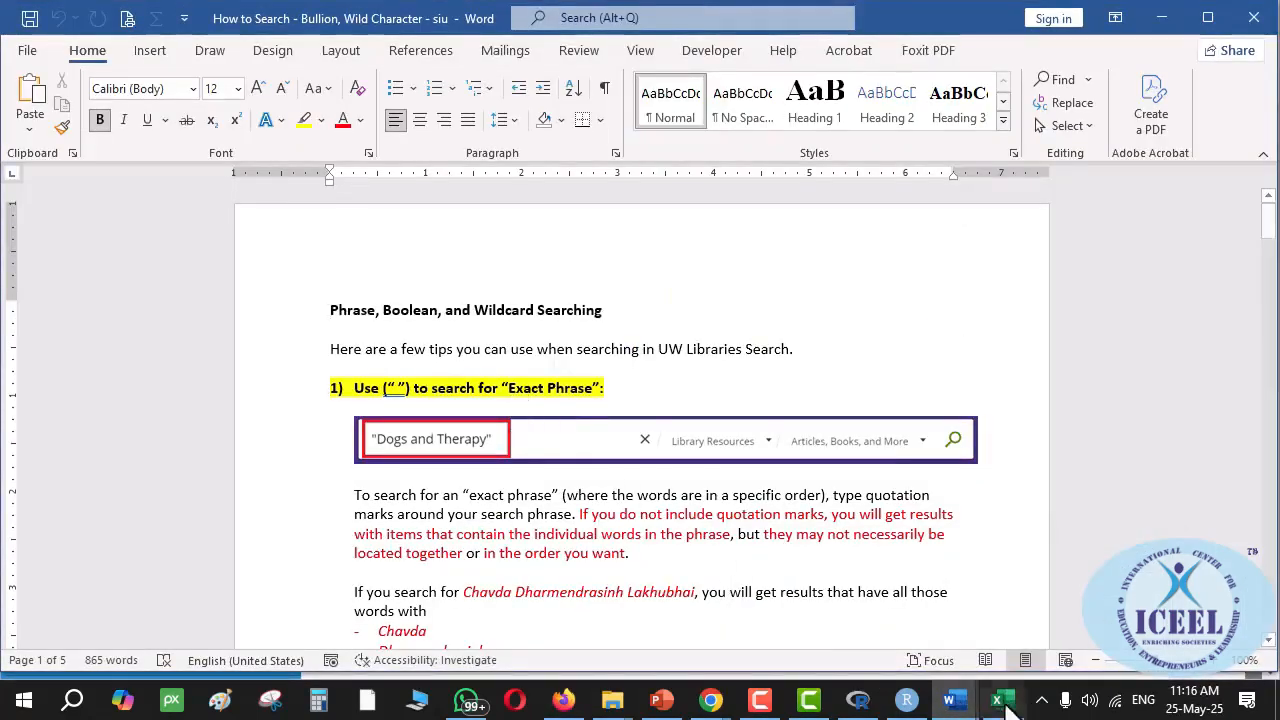
{"action": "left_click", "coordinate": [1037, 678]}
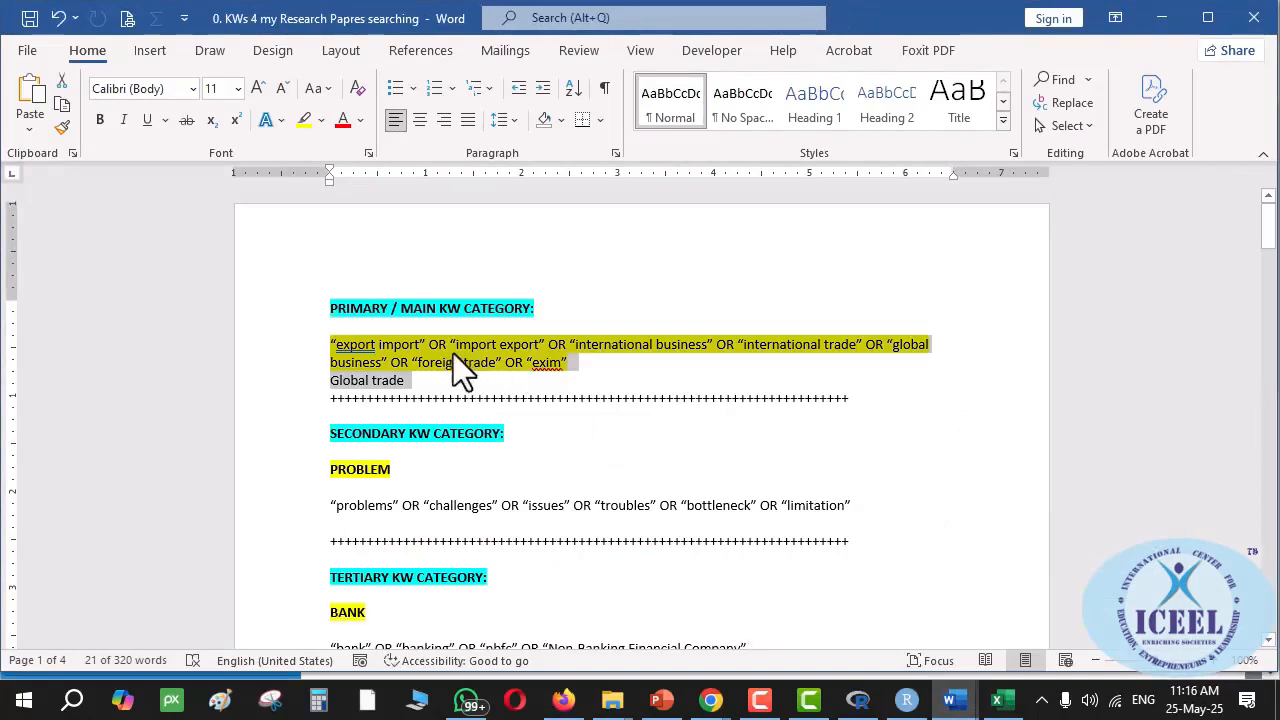
{"action": "left_click_drag", "start_coordinate": [333, 344], "coordinate": [866, 511]}
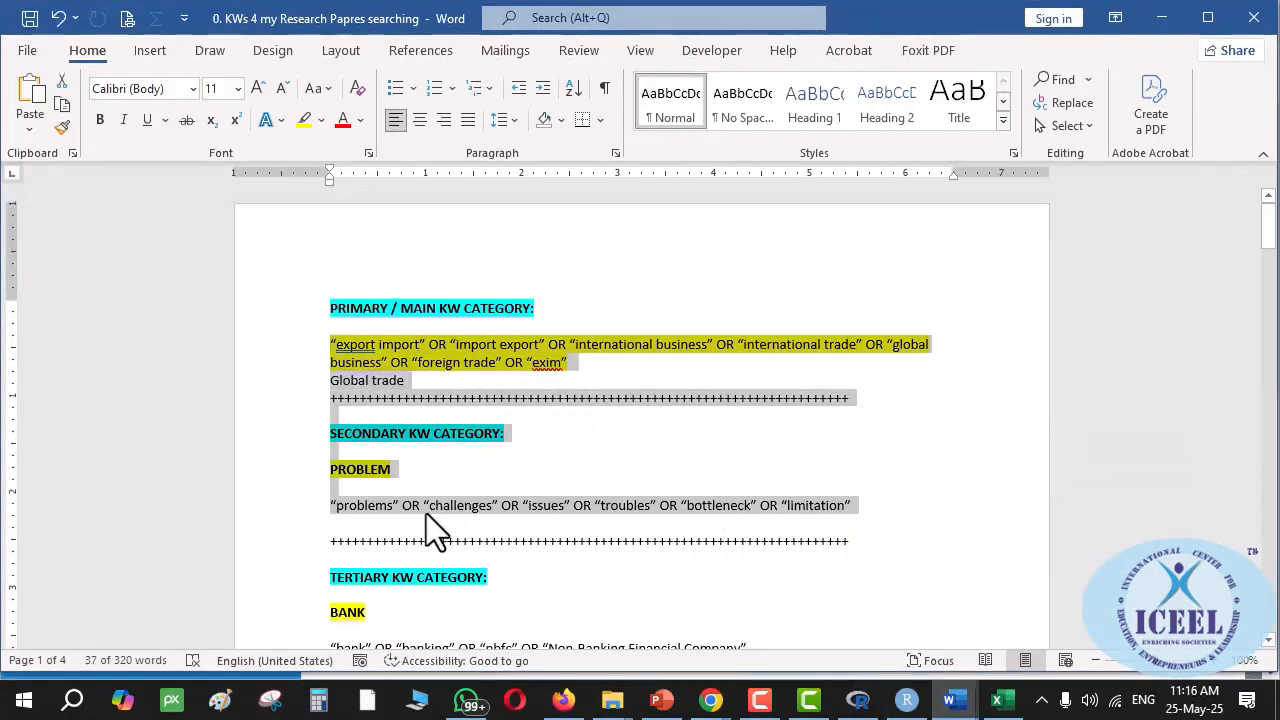
{"action": "left_click_drag", "start_coordinate": [362, 508], "coordinate": [816, 515]}
{"action": "key", "text": "alt+Tab"}
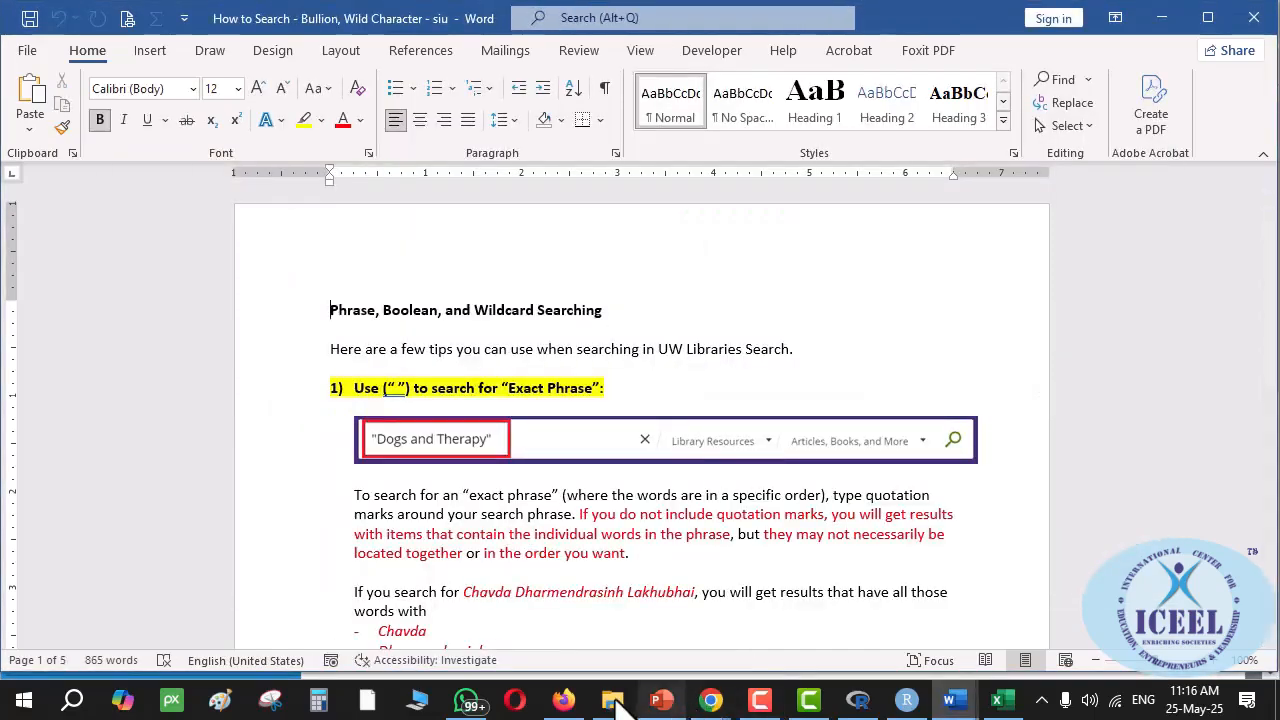
{"action": "left_click", "coordinate": [563, 702]}
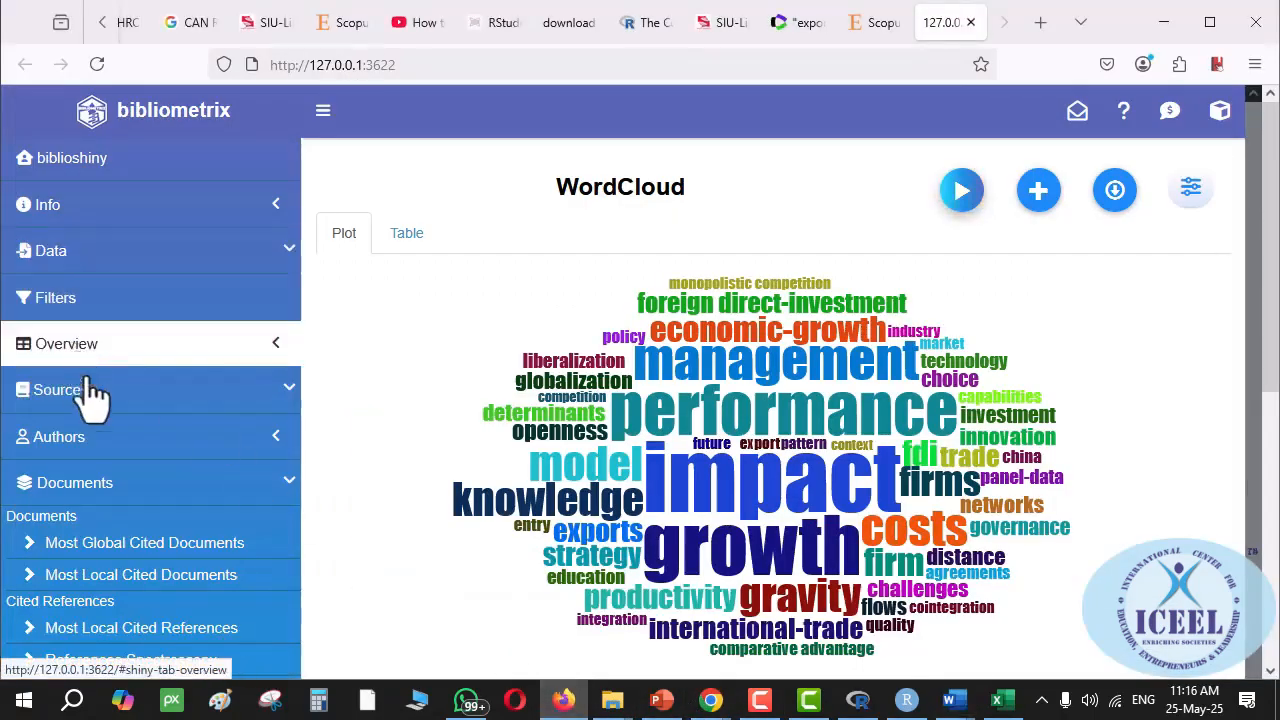
{"action": "scroll", "coordinate": [106, 455], "scroll_direction": "down", "scroll_amount": 1}
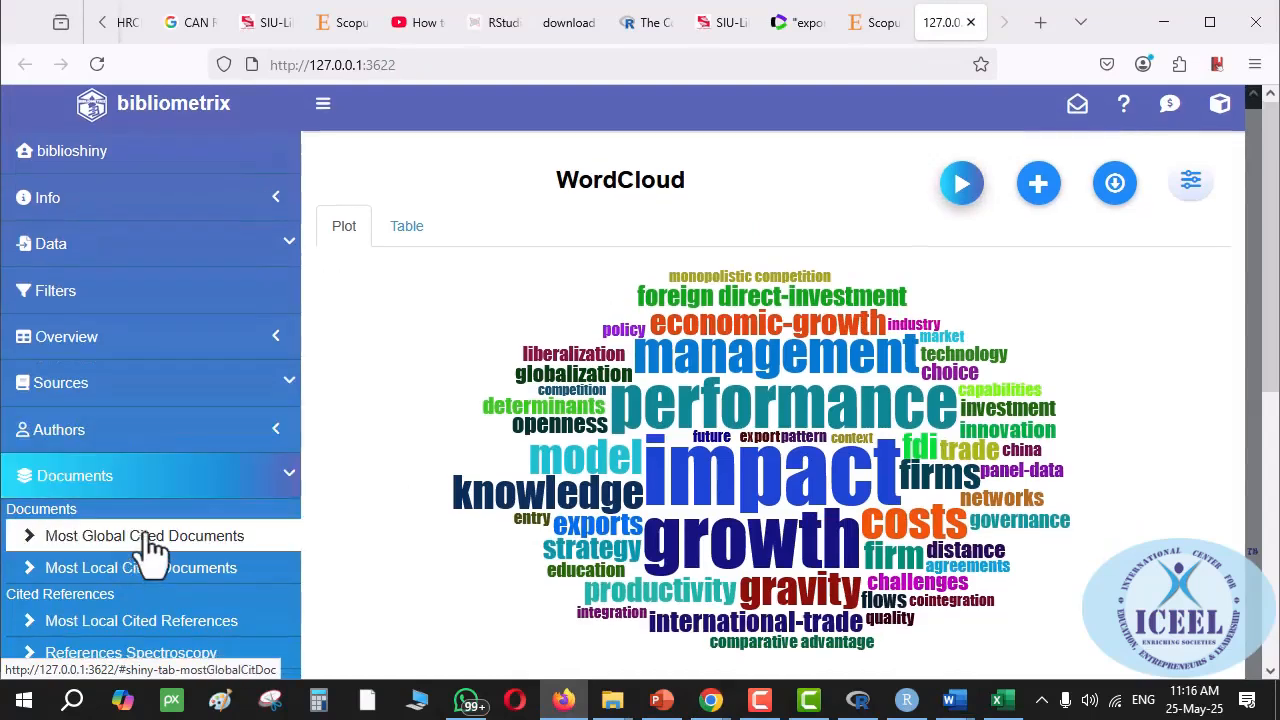
{"action": "scroll", "coordinate": [143, 534], "scroll_direction": "down", "scroll_amount": 3}
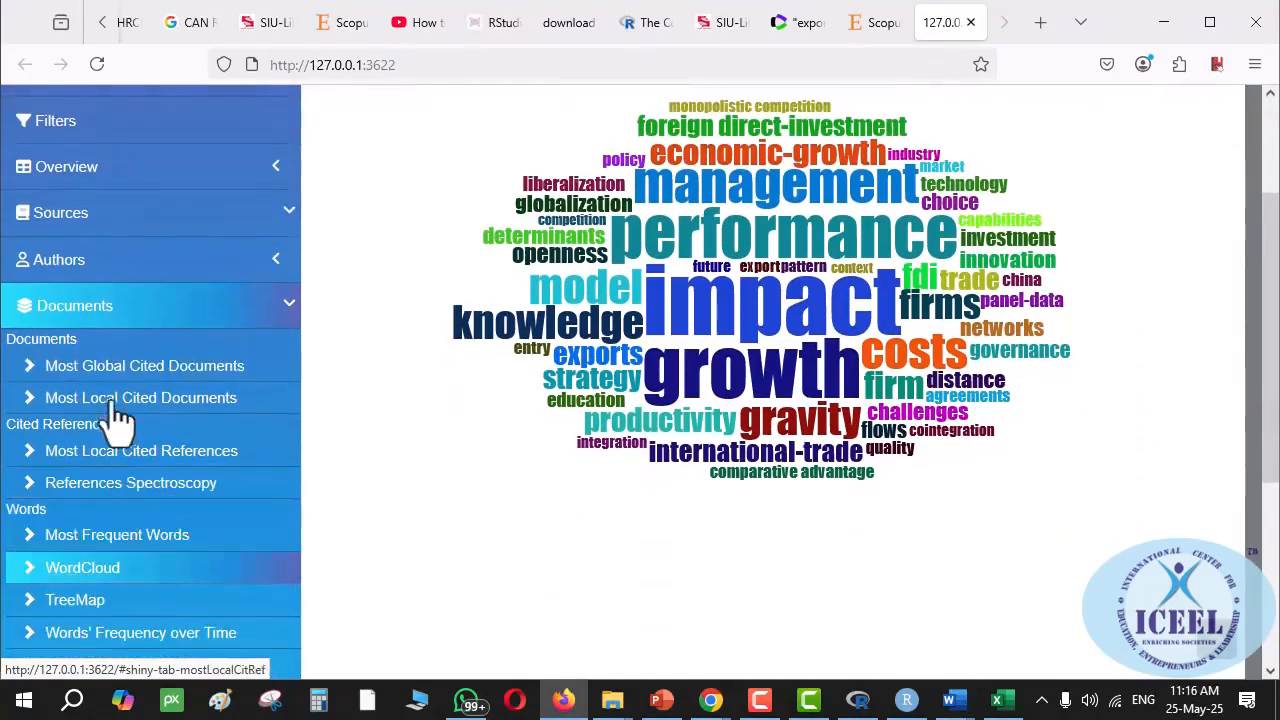
{"action": "scroll", "coordinate": [108, 300], "scroll_direction": "up", "scroll_amount": 3}
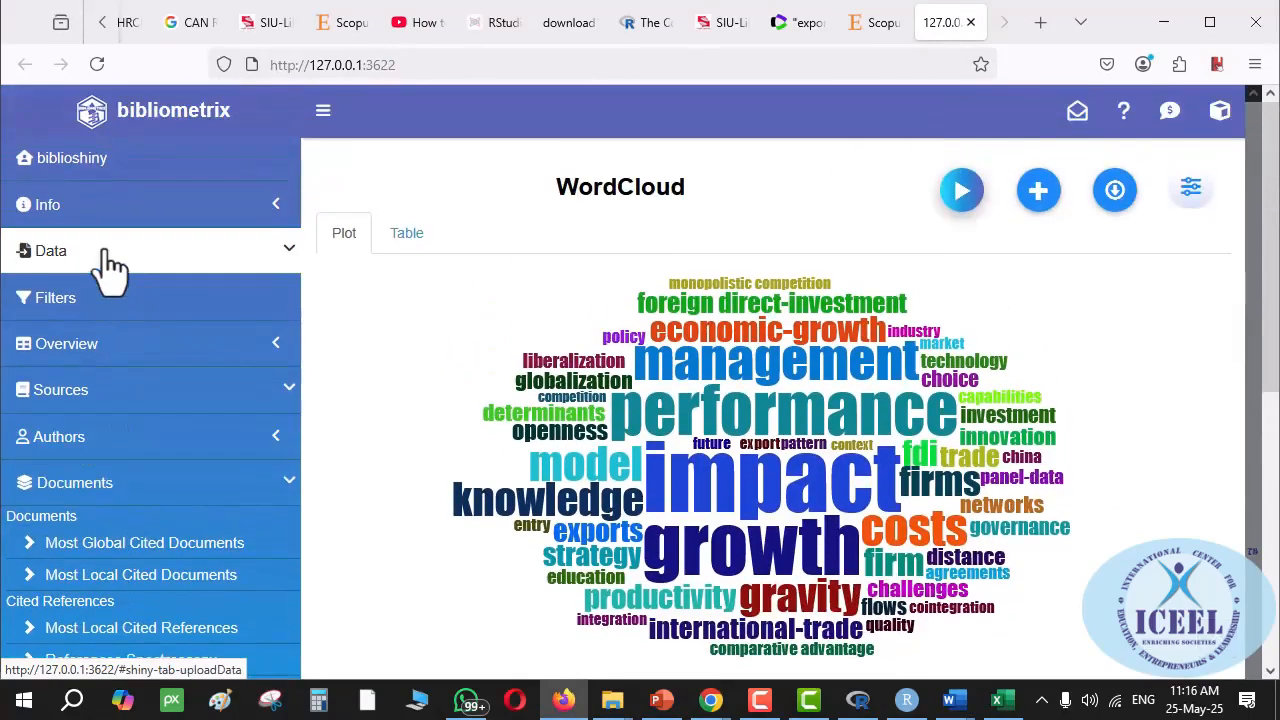
- Try to reload the Biblioshiny page at 127.0.0.1:3622, retry the connection, and close its browser tab
{"action": "left_click", "coordinate": [880, 66]}
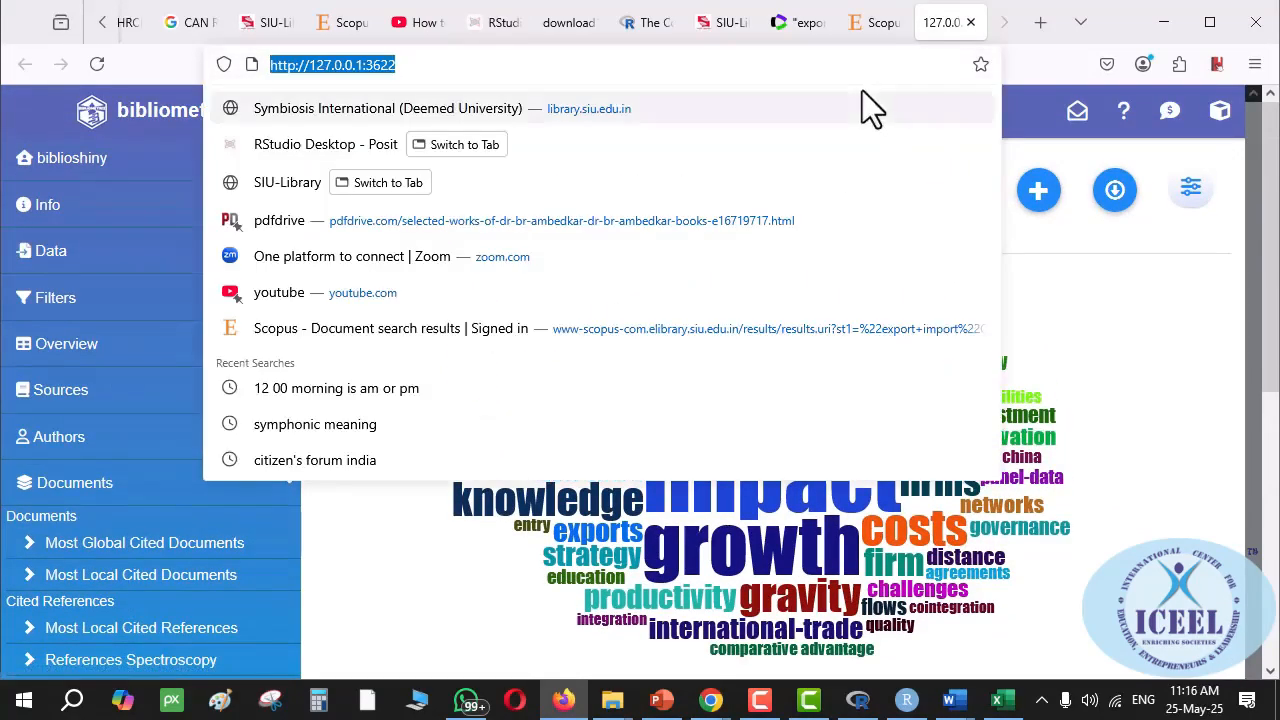
{"action": "key", "text": "Return"}
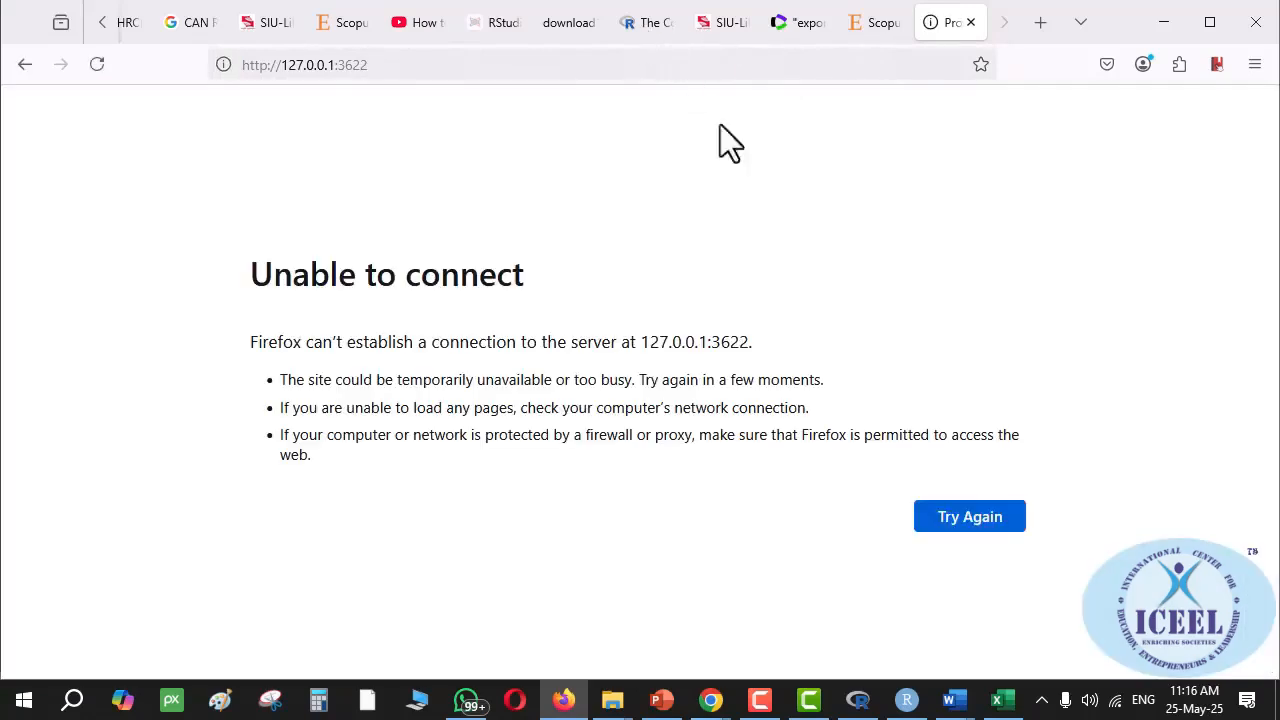
{"action": "left_click", "coordinate": [966, 512]}
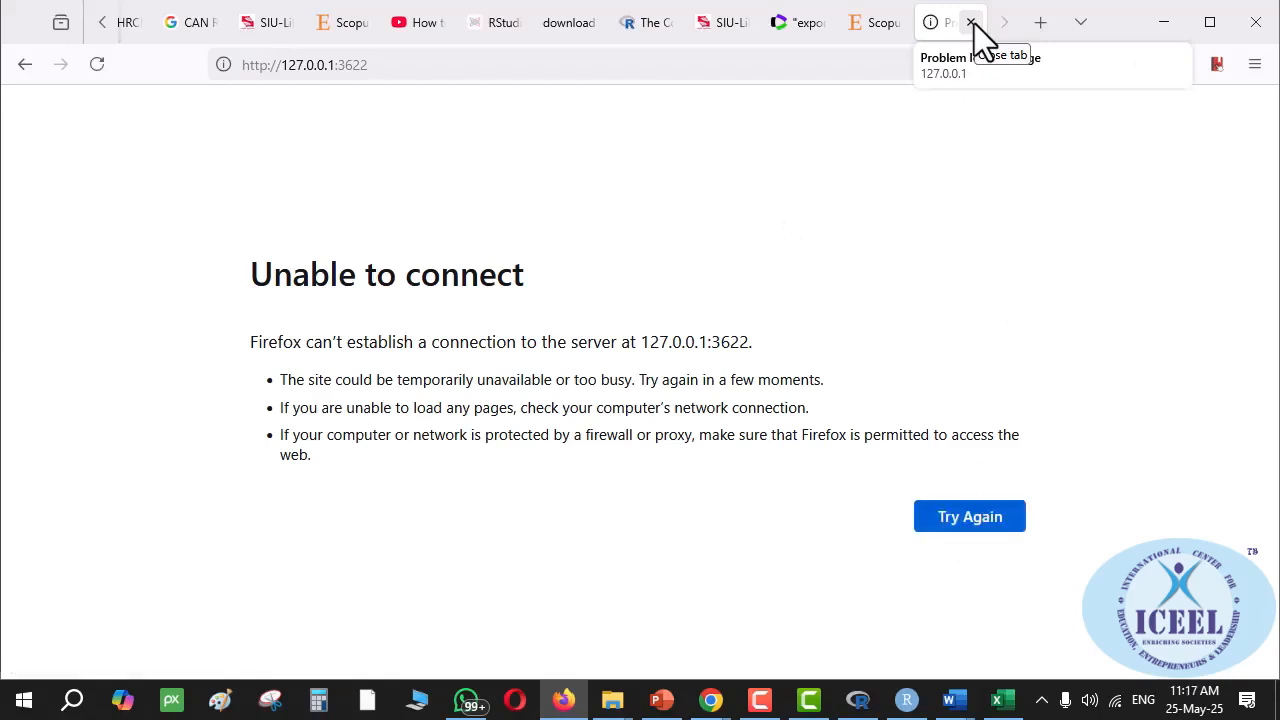
{"action": "left_click", "coordinate": [972, 516]}
{"action": "left_click", "coordinate": [857, 64]}
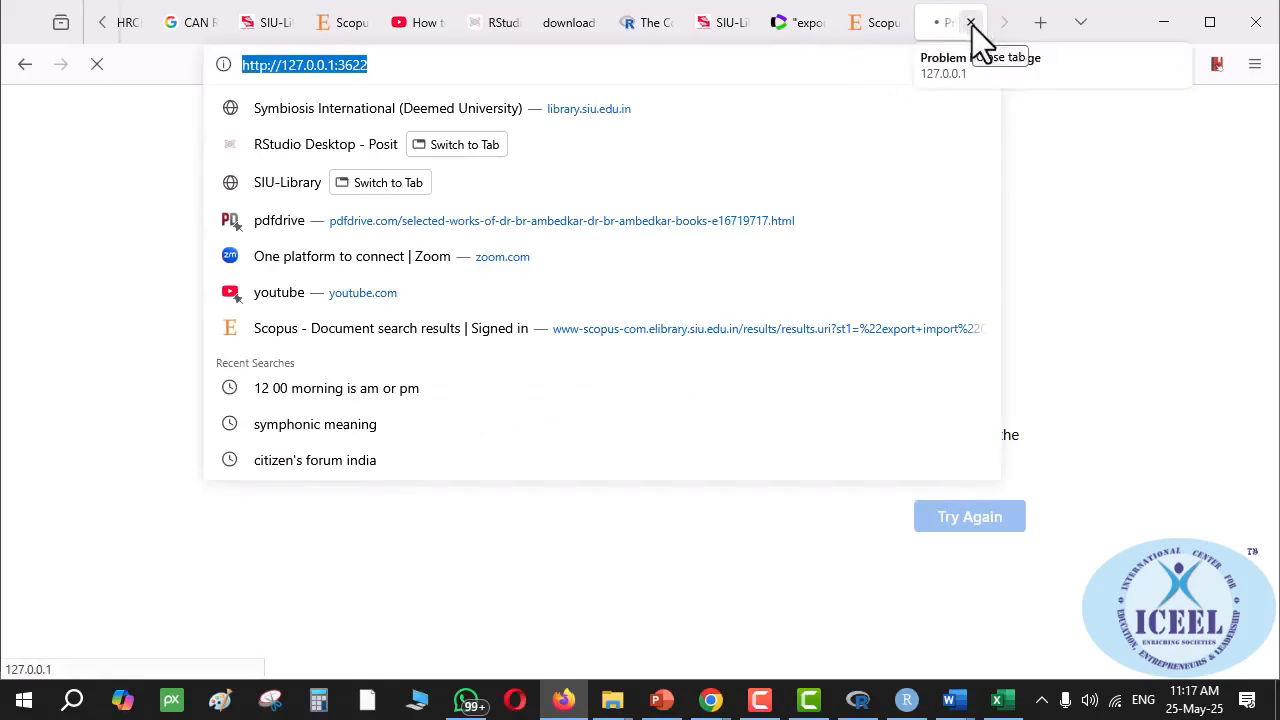
{"action": "left_click", "coordinate": [971, 22]}
- Switch to RStudio and relaunch Biblioshiny by running biblioshiny() in the console
{"action": "left_click", "coordinate": [906, 700]}
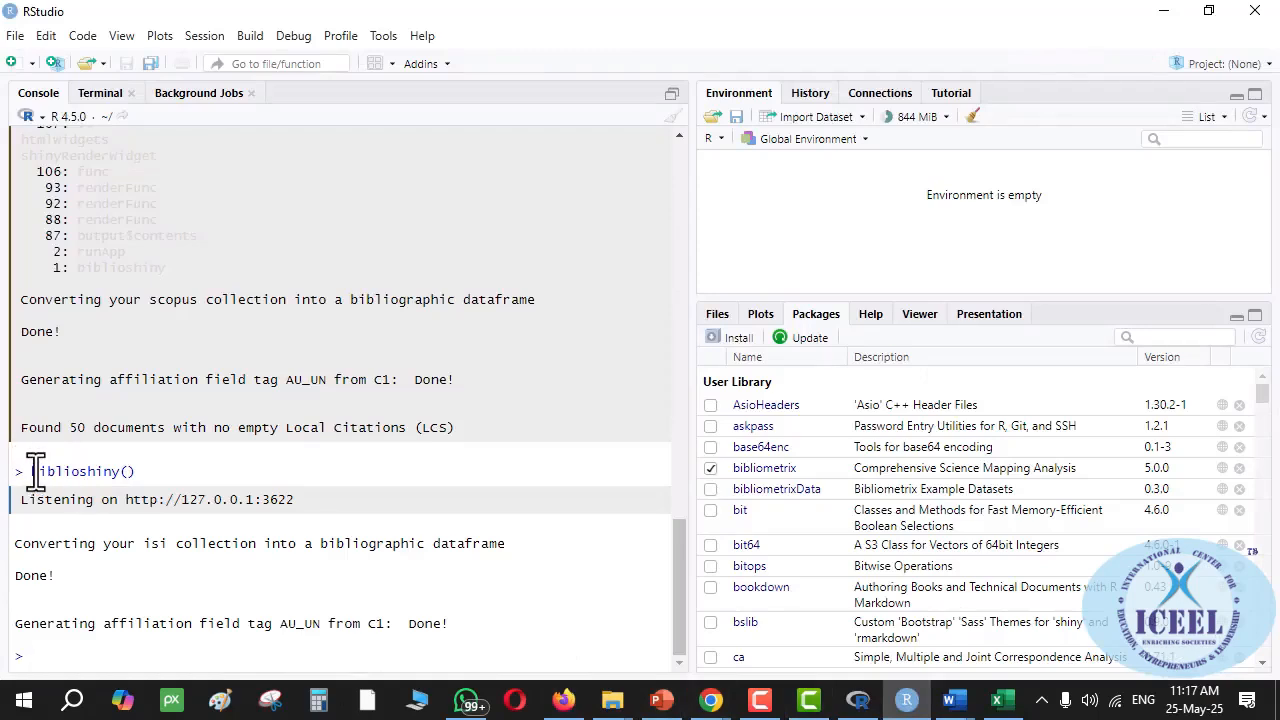
{"action": "left_click_drag", "start_coordinate": [35, 471], "coordinate": [188, 471]}
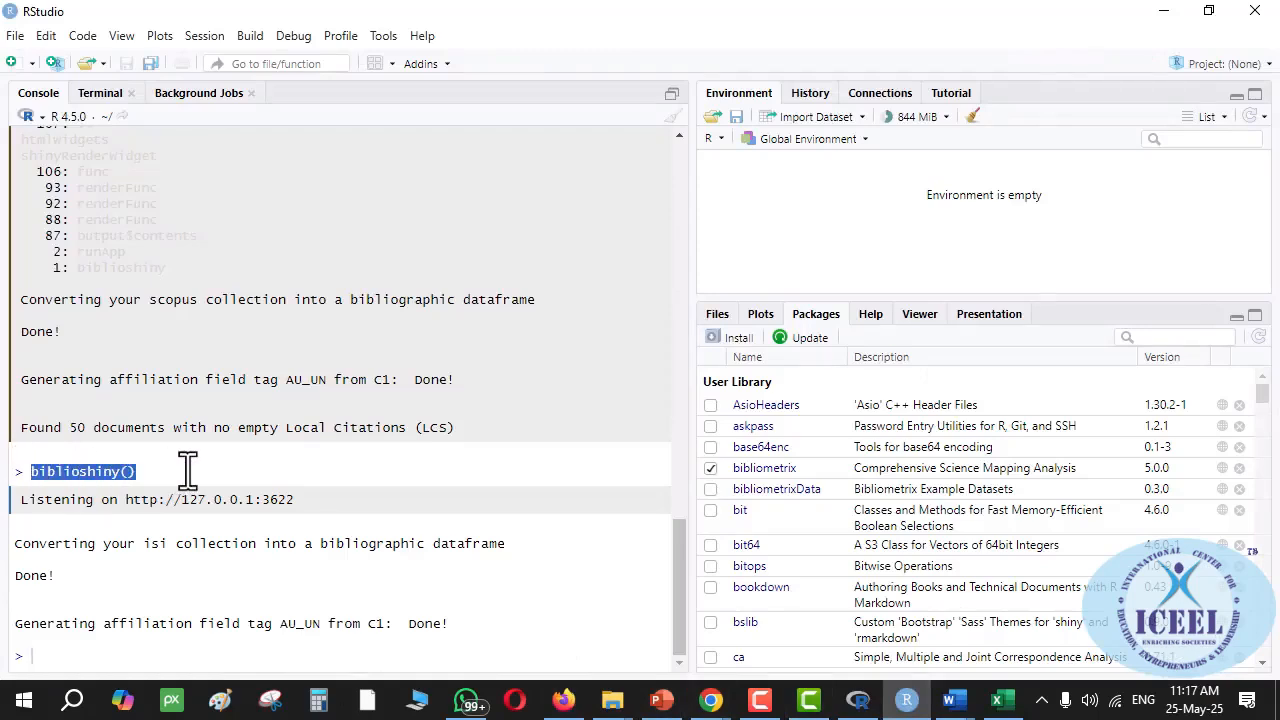
{"action": "type", "text": "biblioshiny()"}
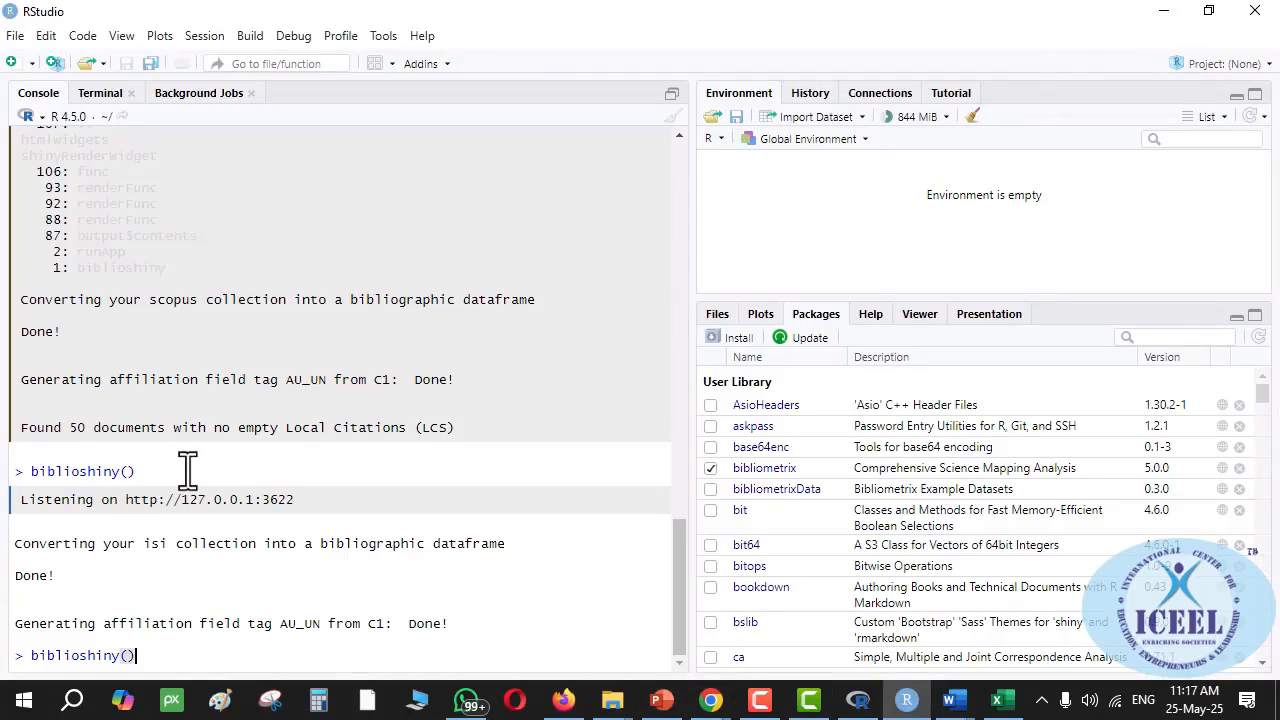
{"action": "key", "text": "Return"}
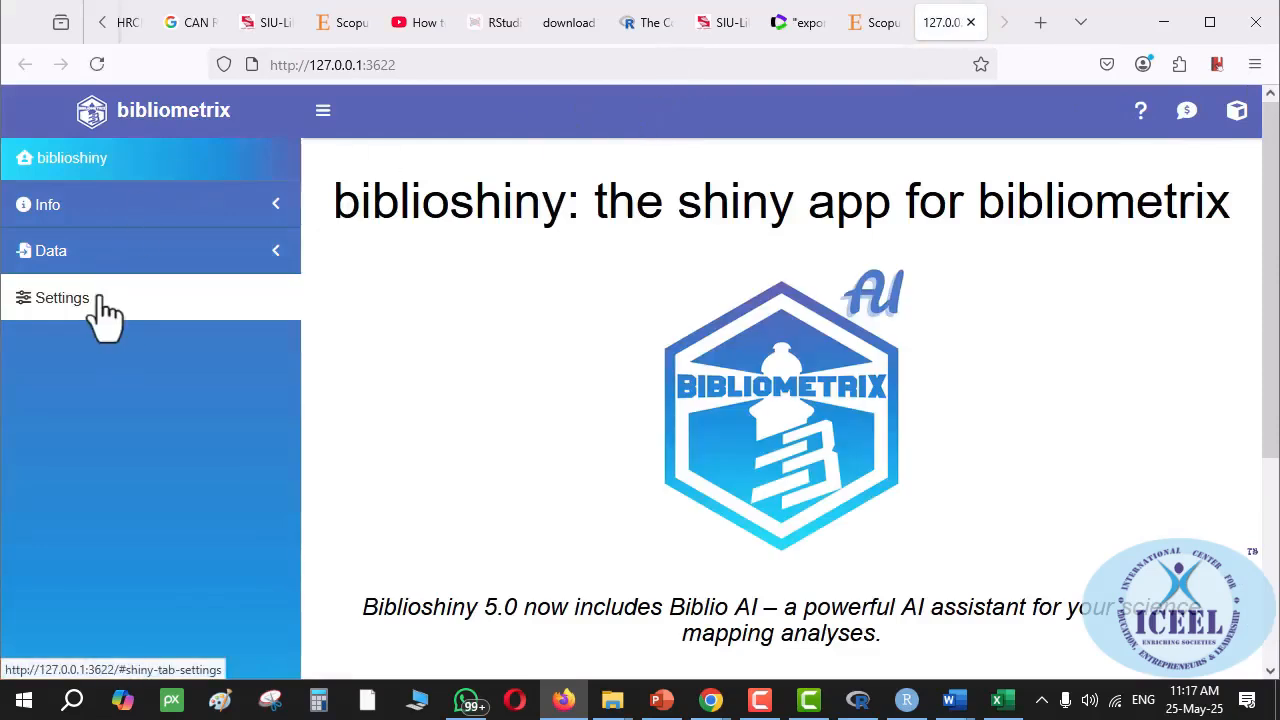
- Open the Import or Load page in Biblioshiny and choose to import raw files from Web of Science
{"action": "left_click", "coordinate": [66, 210]}
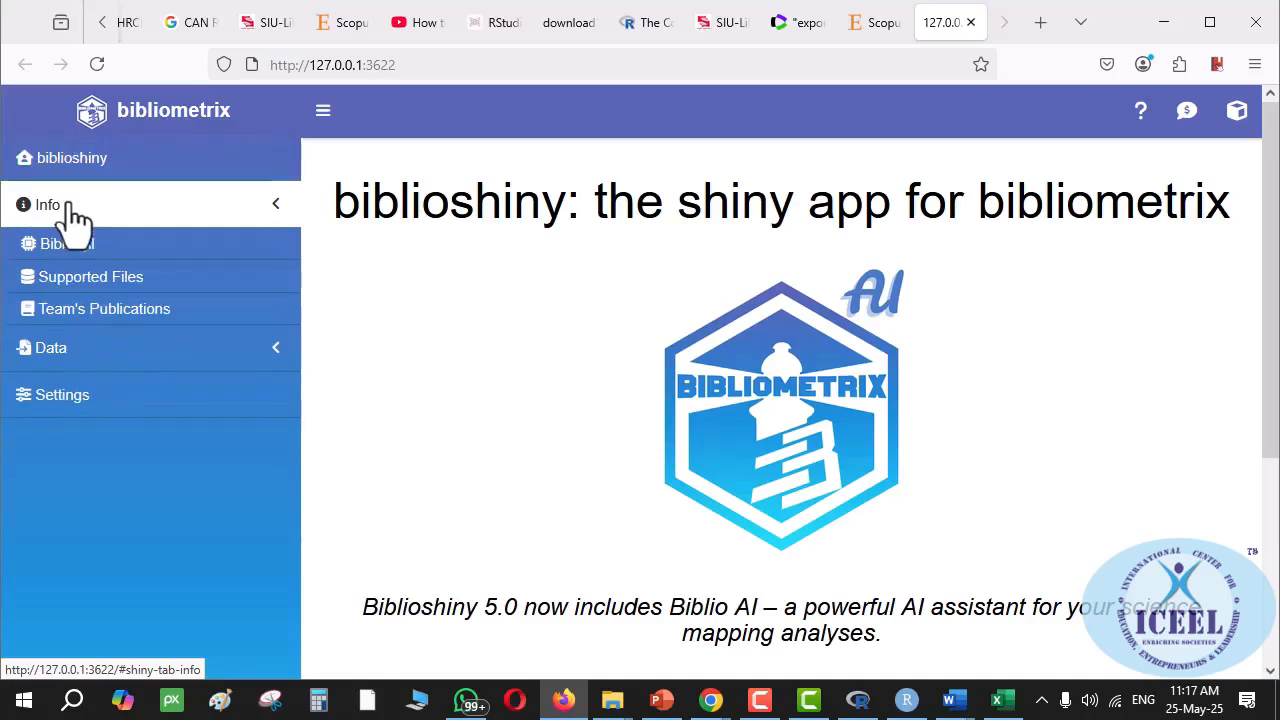
{"action": "left_click", "coordinate": [62, 348]}
{"action": "left_click", "coordinate": [86, 292]}
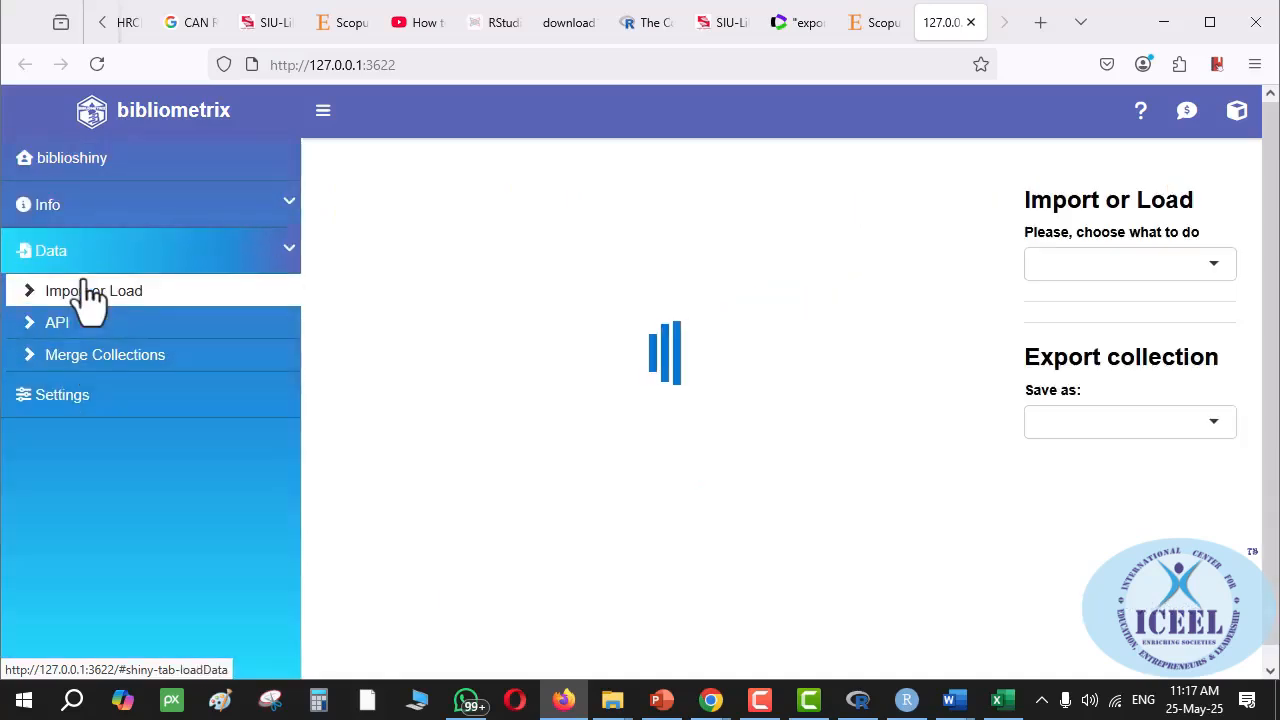
{"action": "left_click", "coordinate": [1155, 264]}
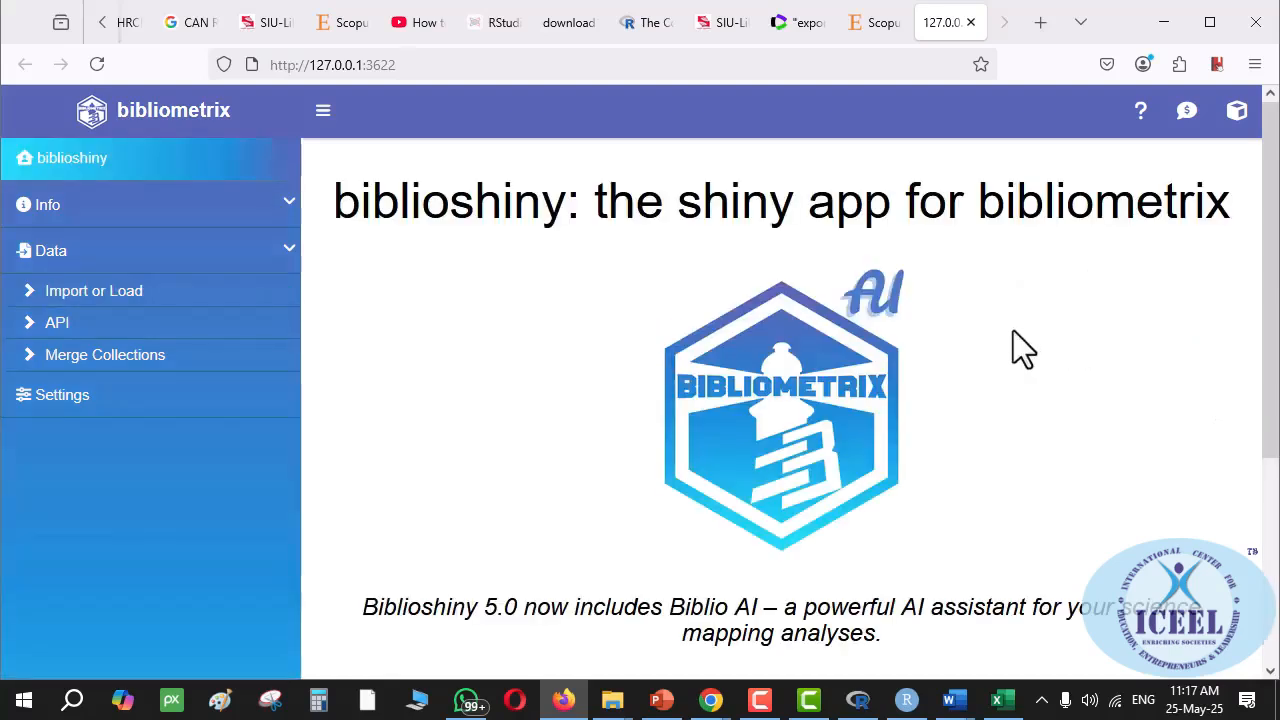
{"action": "left_click", "coordinate": [82, 292]}
{"action": "left_click", "coordinate": [1079, 274]}
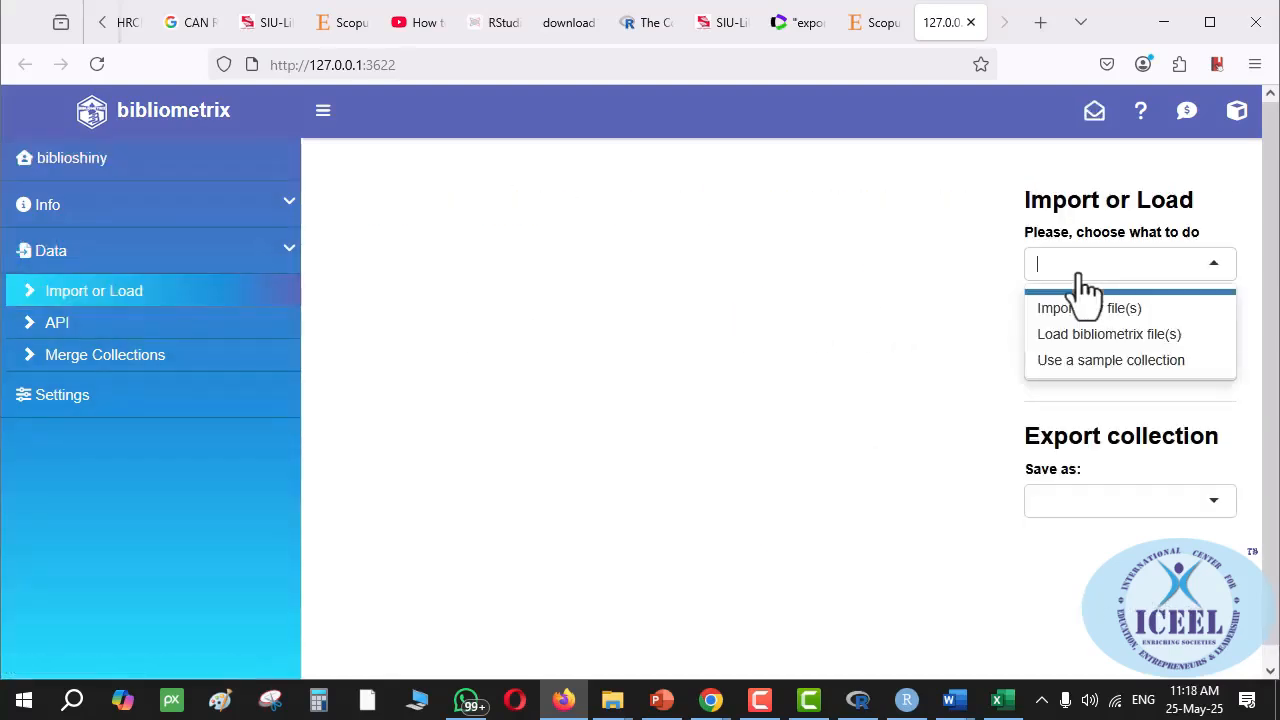
{"action": "left_click", "coordinate": [1060, 310]}
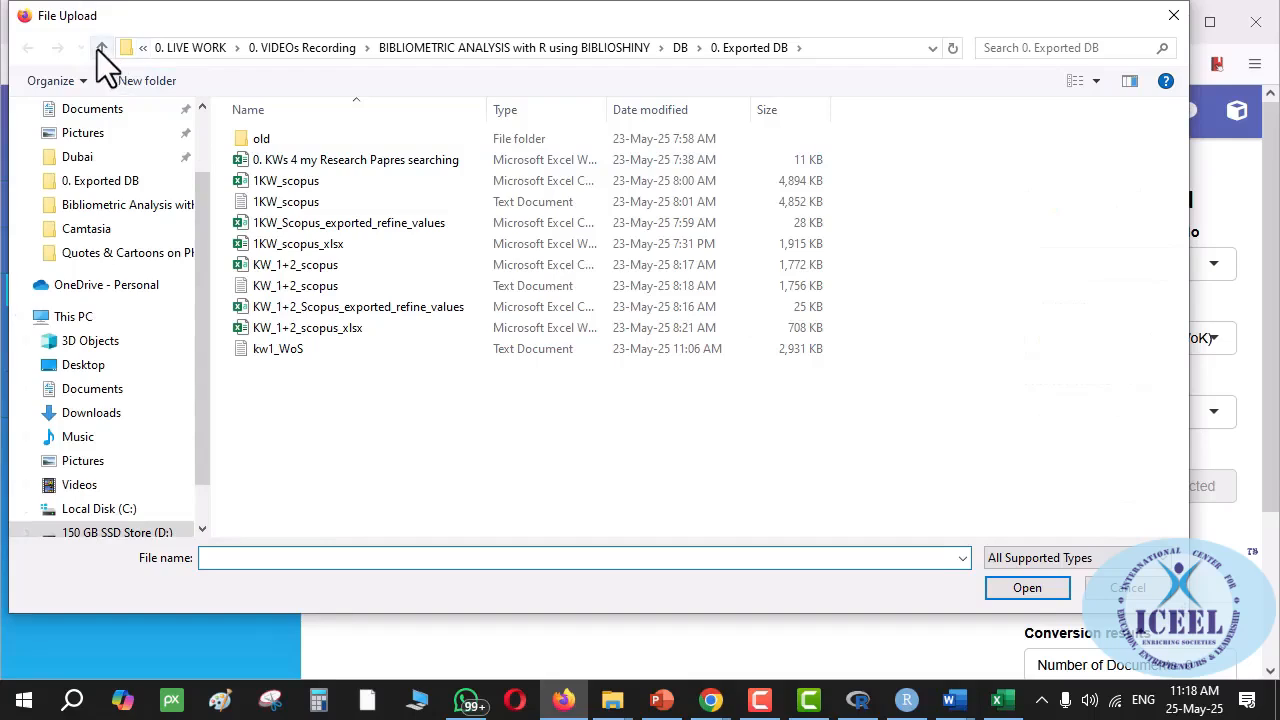
- Upload the "savedrecs 63 Articles - WoS DB" text file from the DB folder as the raw file
{"action": "left_click", "coordinate": [100, 48]}
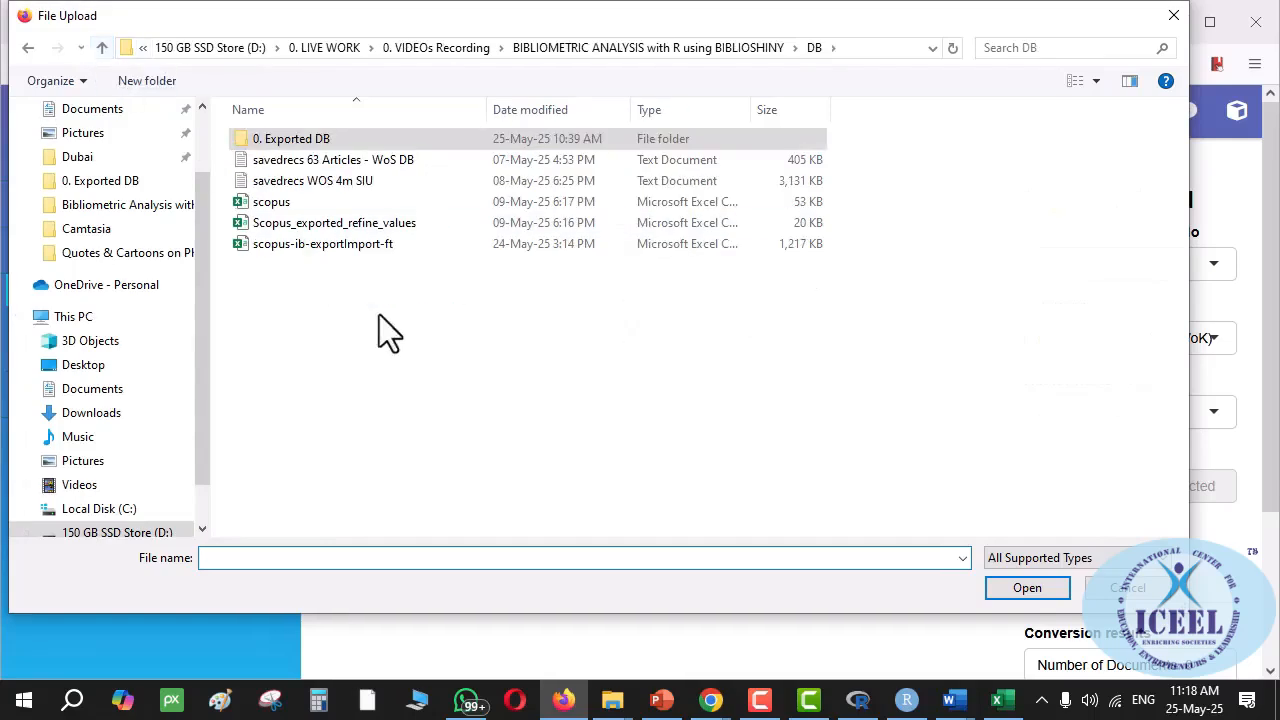
{"action": "left_click", "coordinate": [312, 159]}
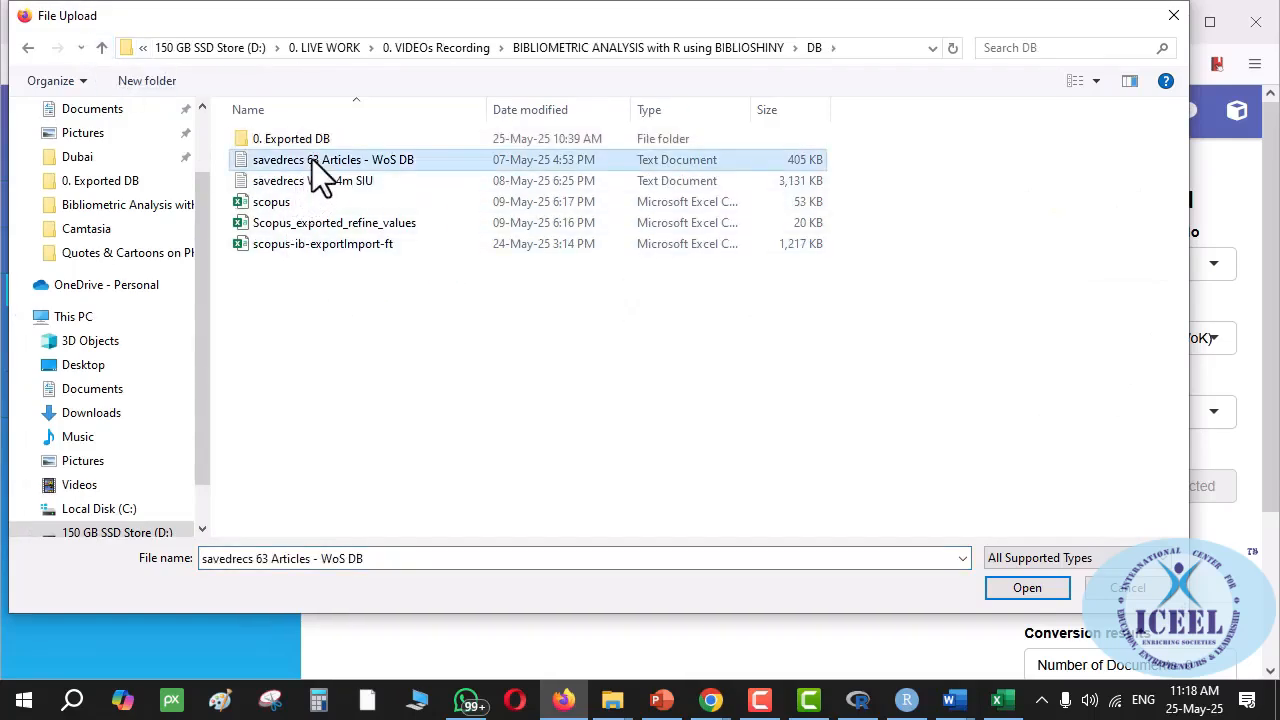
{"action": "double_click", "coordinate": [312, 159]}
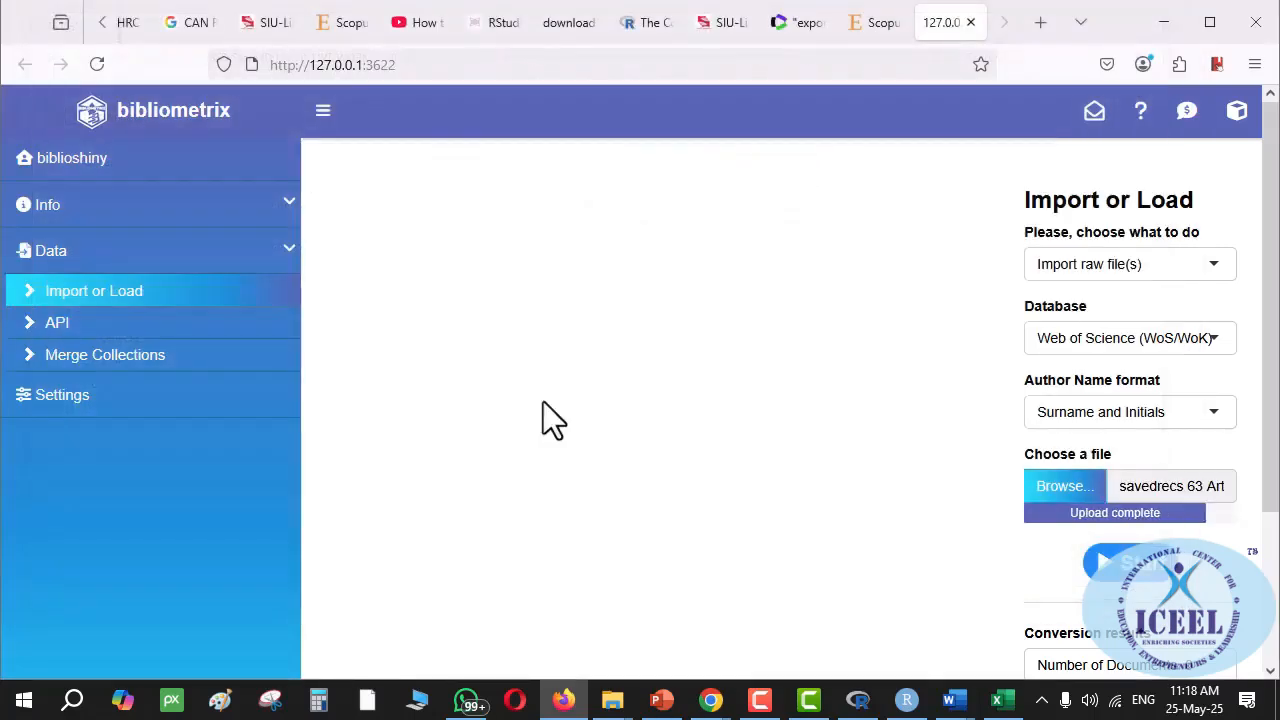
- Start the conversion of the uploaded Web of Science file, then review its metadata completeness table and close it
{"action": "left_click", "coordinate": [1115, 562]}
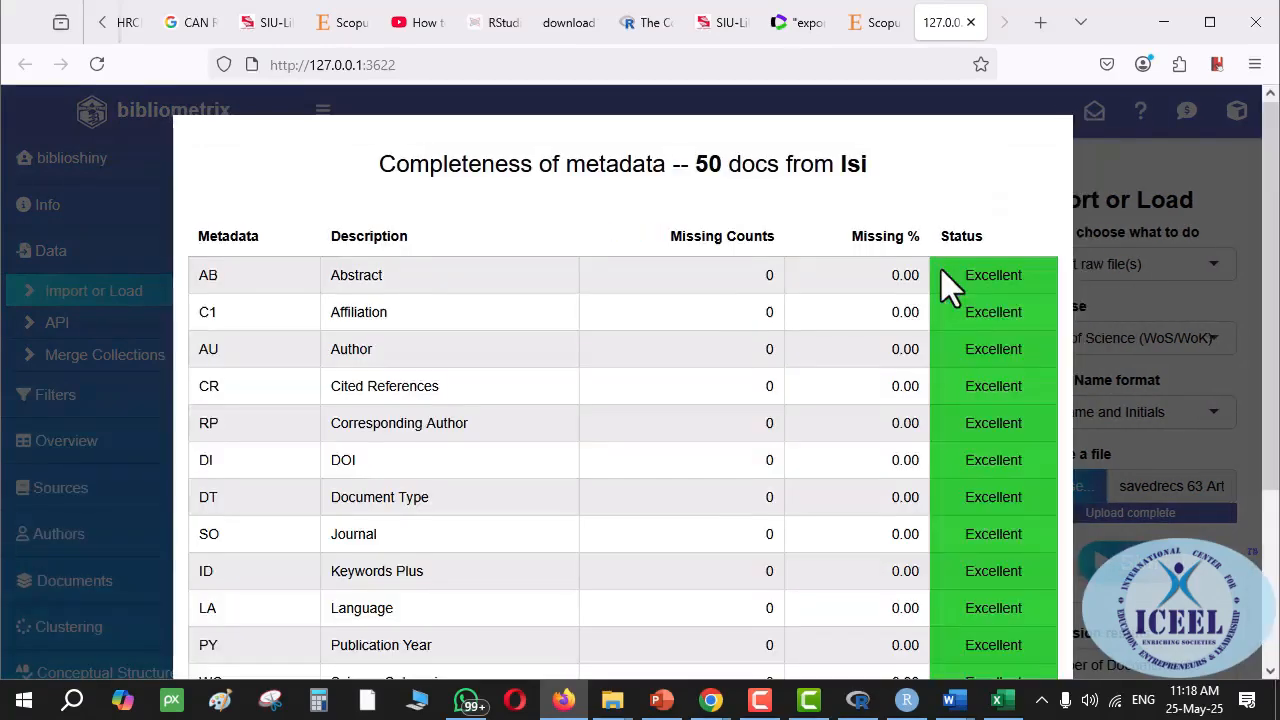
{"action": "scroll", "coordinate": [878, 310], "scroll_direction": "down", "scroll_amount": 3}
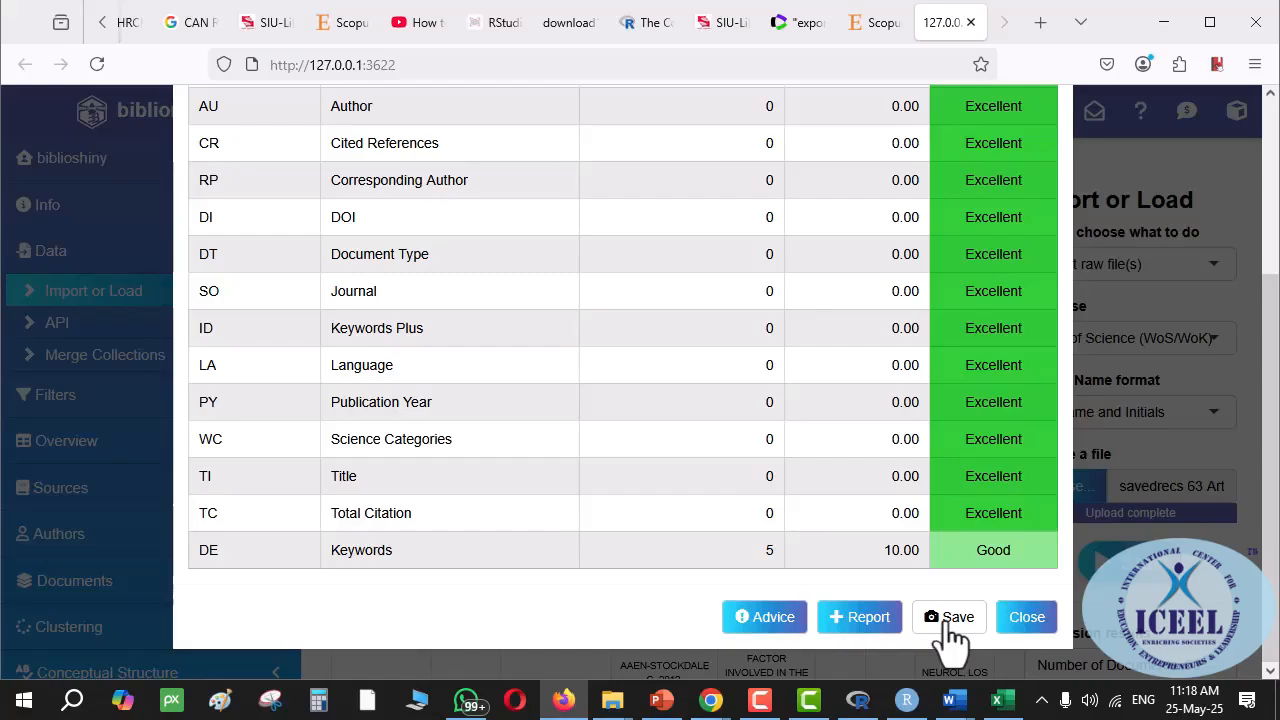
{"action": "left_click", "coordinate": [1023, 640]}
- Generate the WordCloud for the newly imported documents, examine its words, and display its term frequency table
{"action": "scroll", "coordinate": [89, 480], "scroll_direction": "down", "scroll_amount": 3}
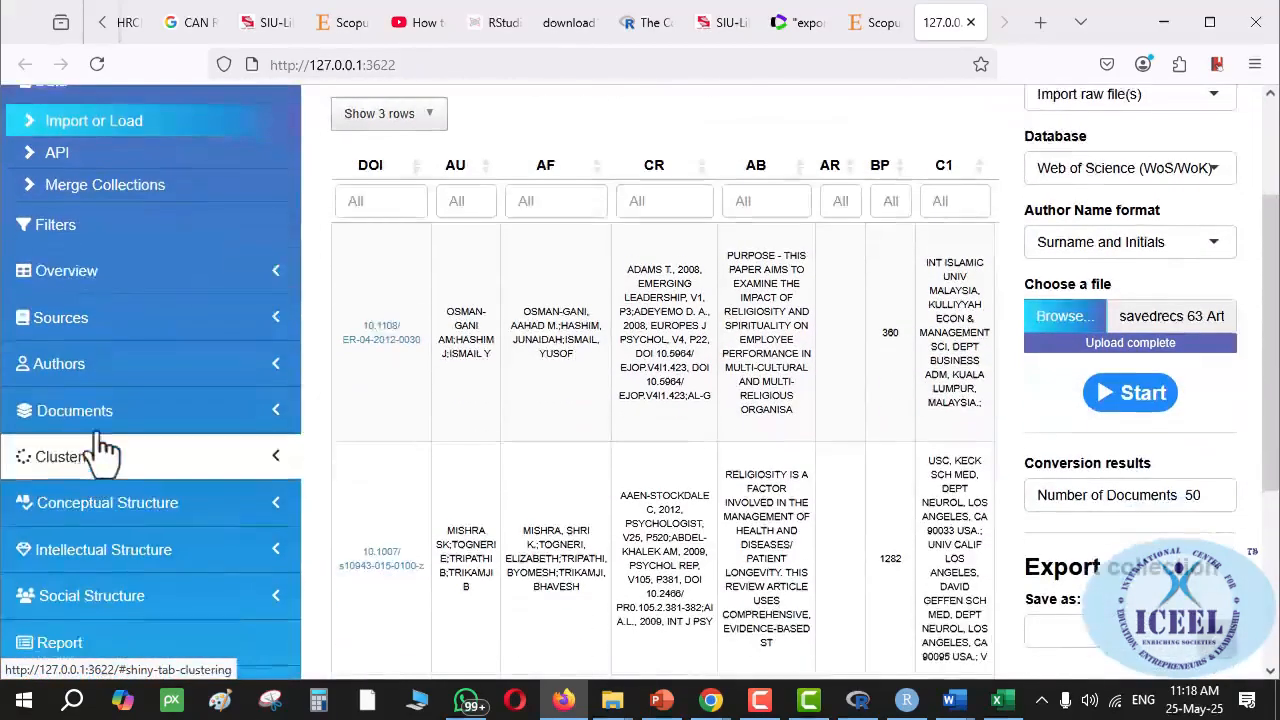
{"action": "left_click", "coordinate": [106, 412]}
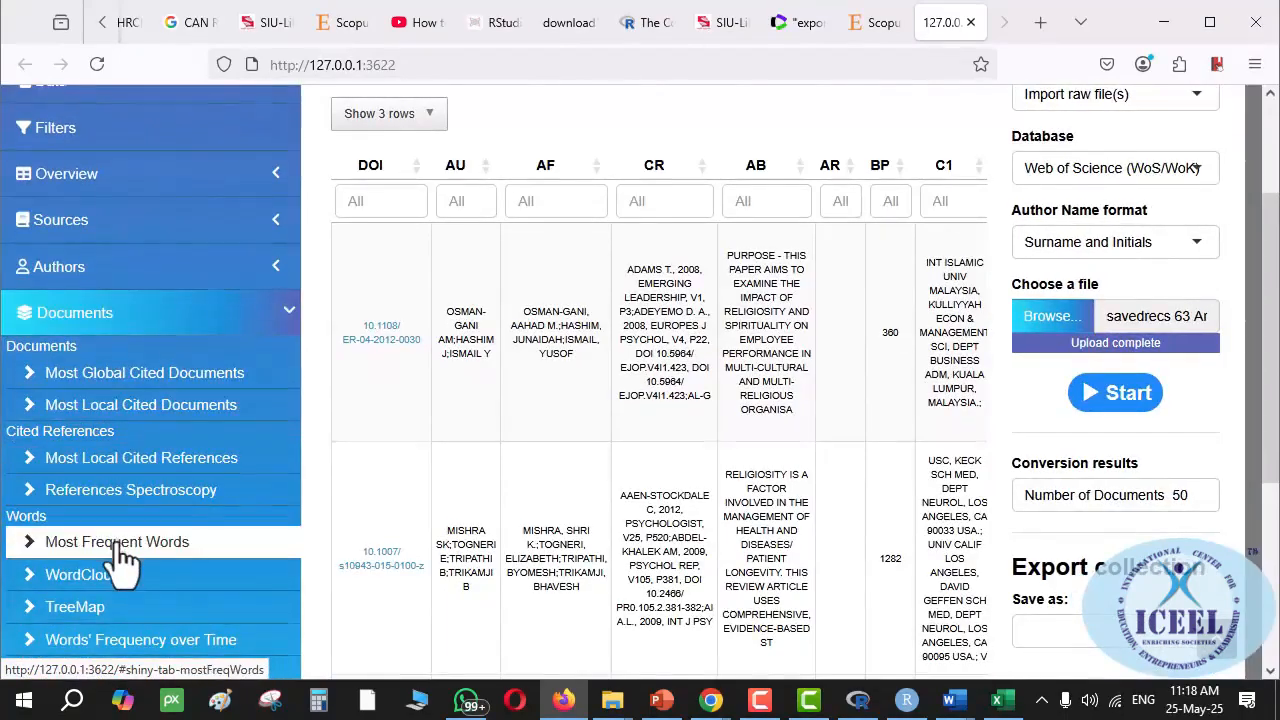
{"action": "left_click", "coordinate": [114, 543]}
{"action": "scroll", "coordinate": [137, 545], "scroll_direction": "down", "scroll_amount": 3}
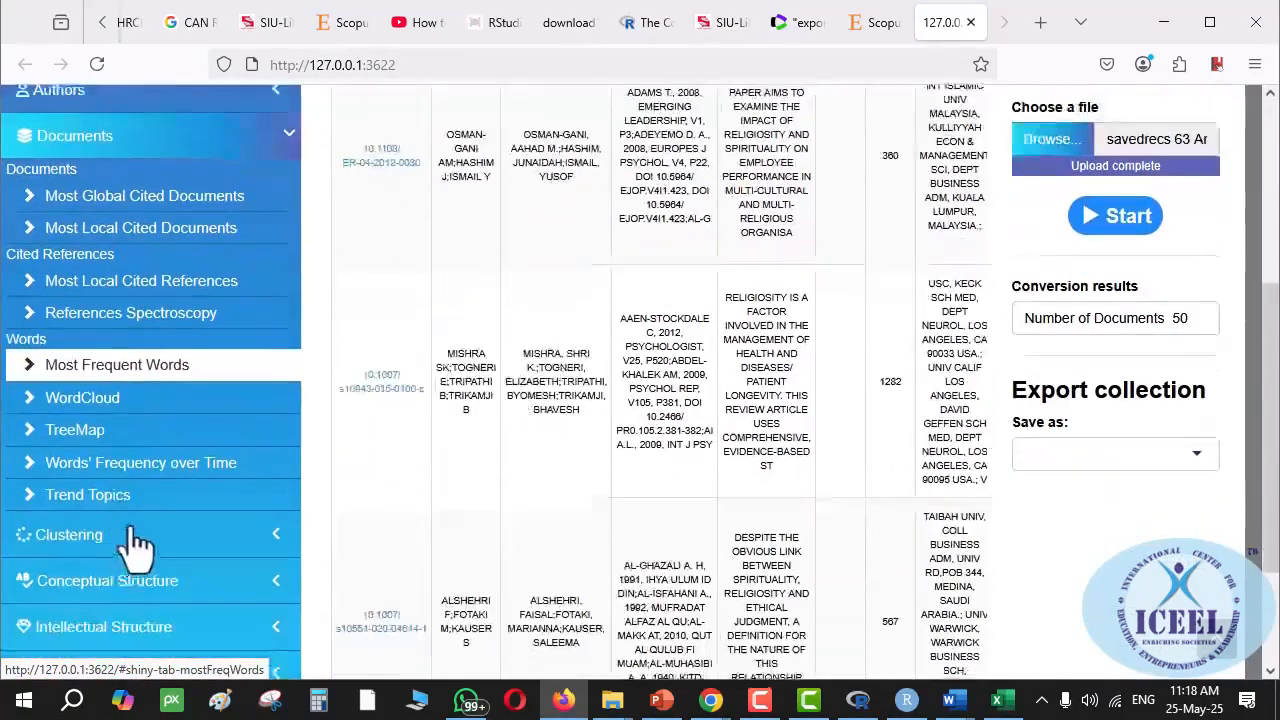
{"action": "left_click", "coordinate": [138, 408]}
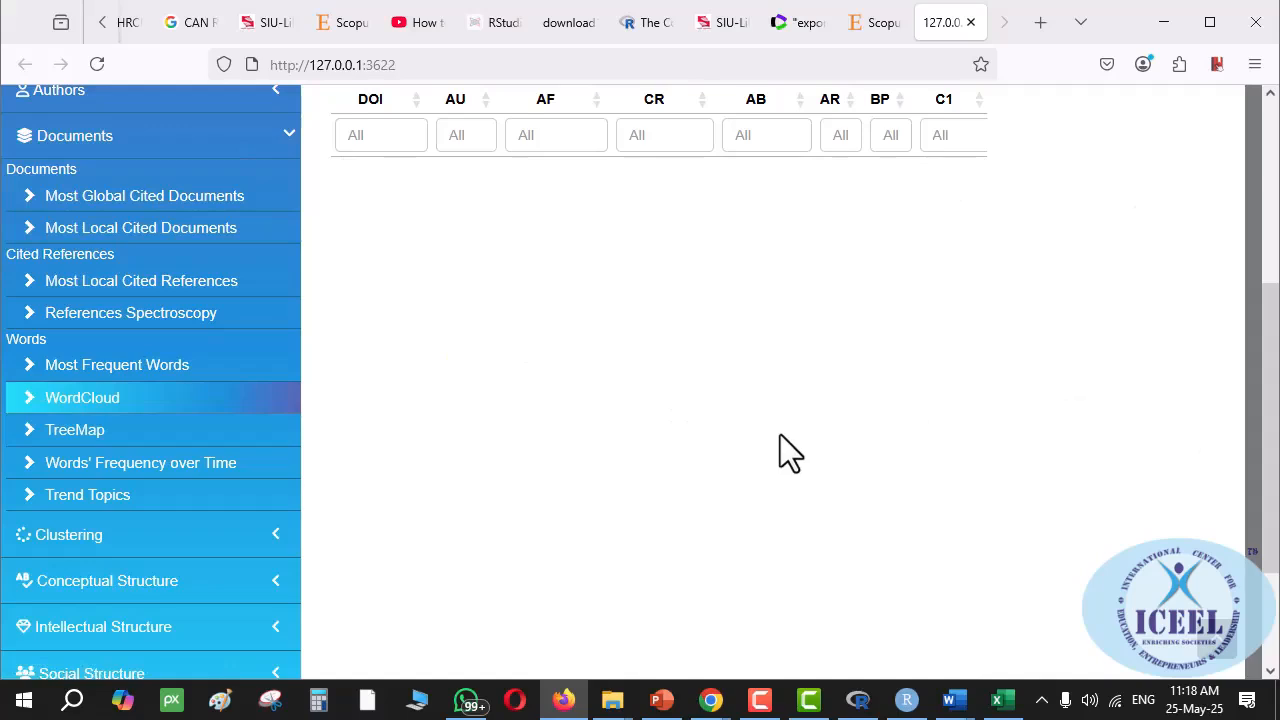
{"action": "scroll", "coordinate": [786, 431], "scroll_direction": "up", "scroll_amount": 3}
{"action": "scroll", "coordinate": [787, 430], "scroll_direction": "up", "scroll_amount": 3}
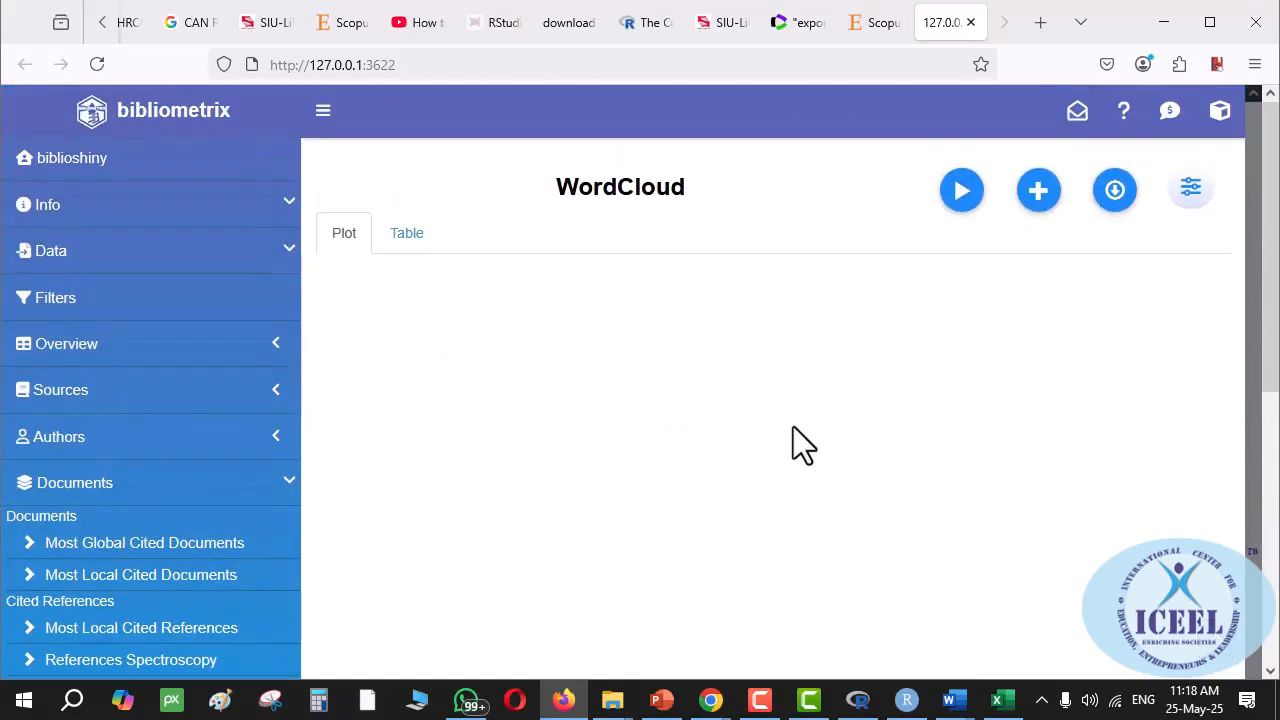
{"action": "left_click", "coordinate": [958, 196]}
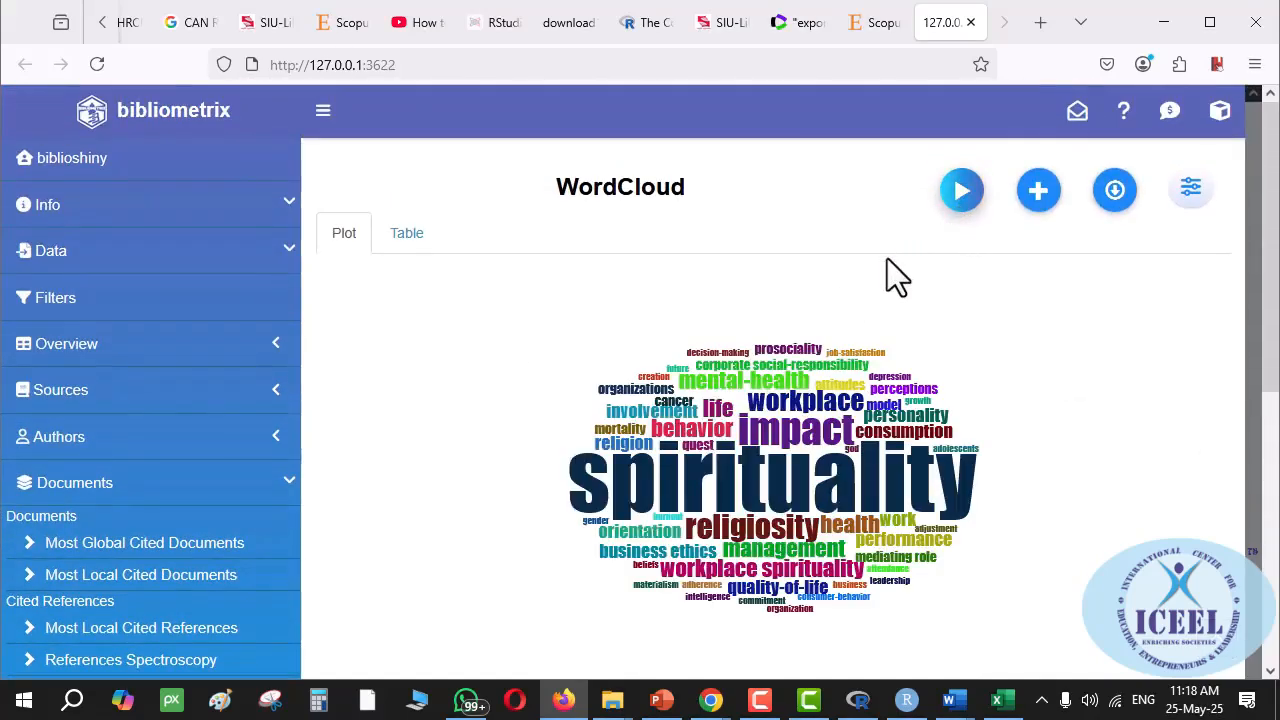
{"action": "mouse_move", "coordinate": [760, 512]}
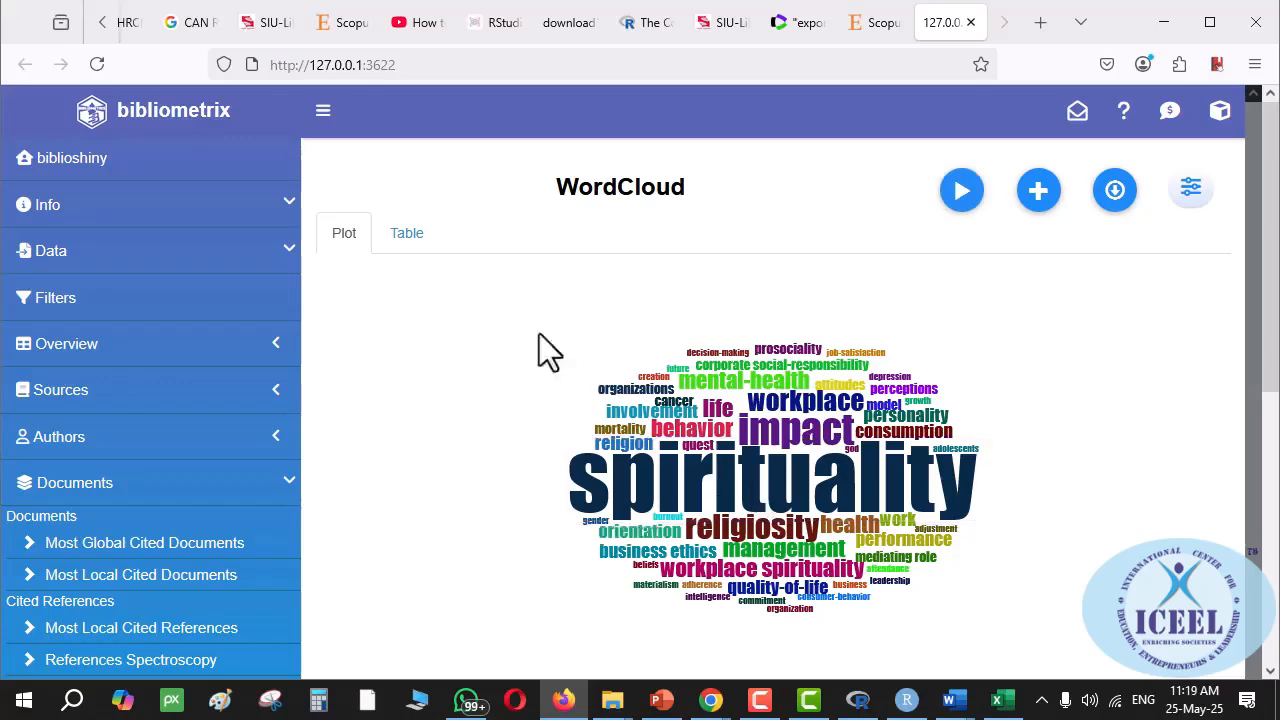
{"action": "left_click", "coordinate": [398, 240]}
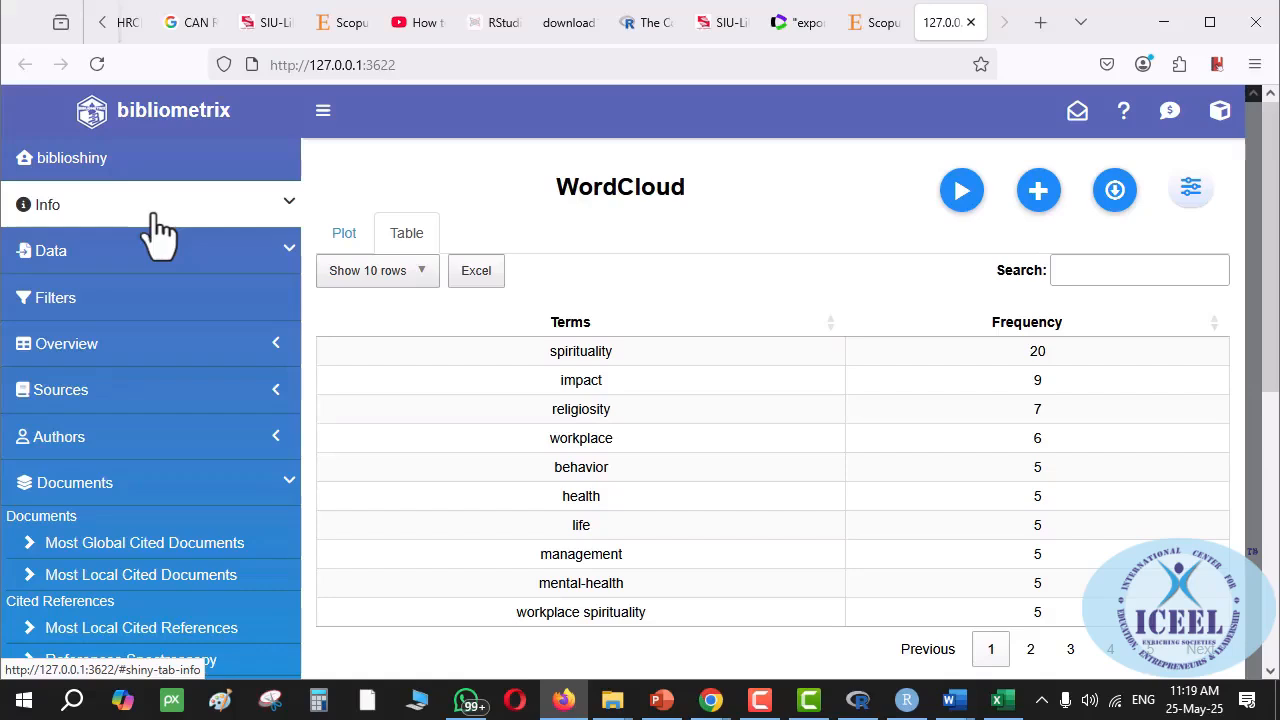
- Generate the Three-Field Plot of the imported collection and move the religiosity node lower in the DE column
{"action": "scroll", "coordinate": [102, 516], "scroll_direction": "down", "scroll_amount": 1}
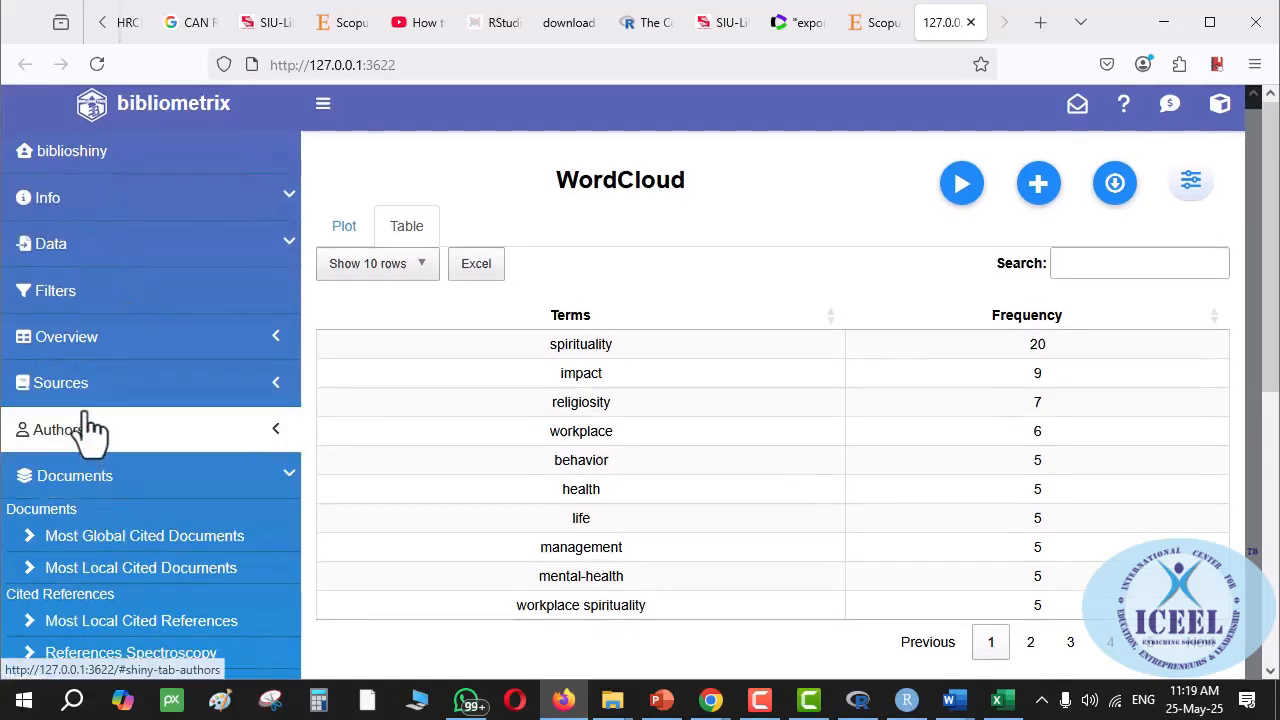
{"action": "left_click", "coordinate": [106, 357]}
{"action": "left_click", "coordinate": [112, 485]}
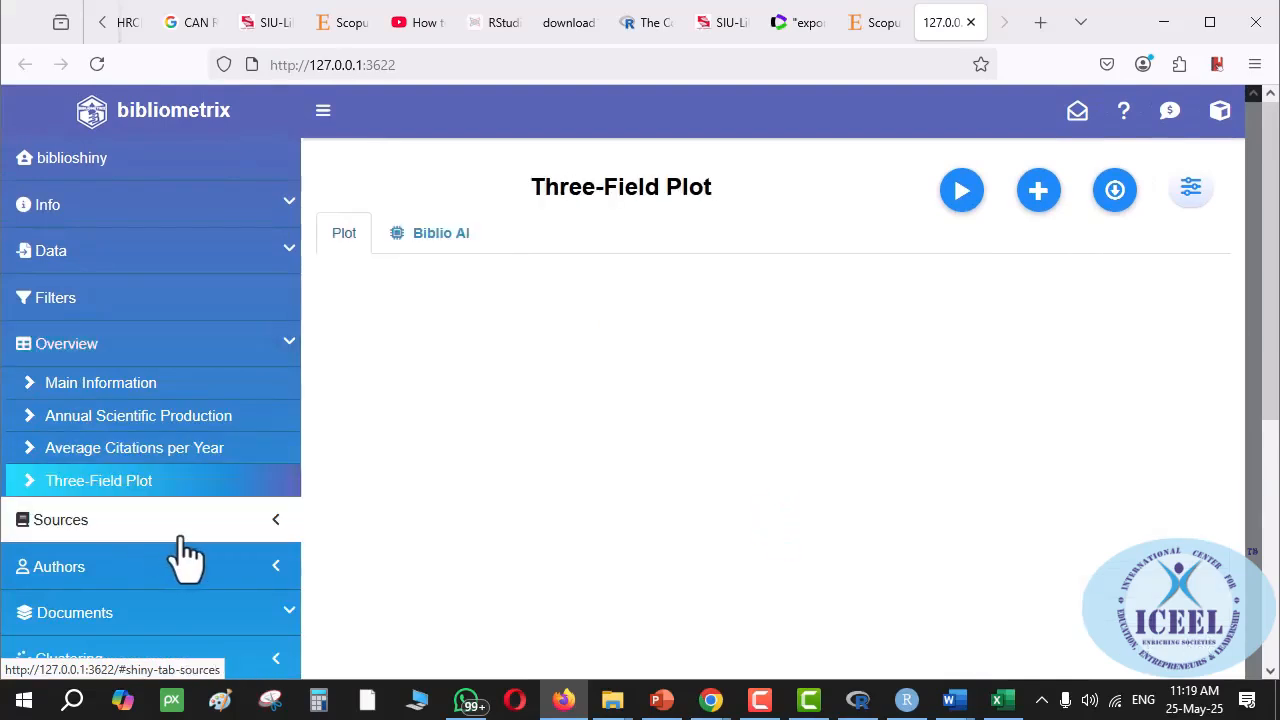
{"action": "left_click", "coordinate": [964, 198]}
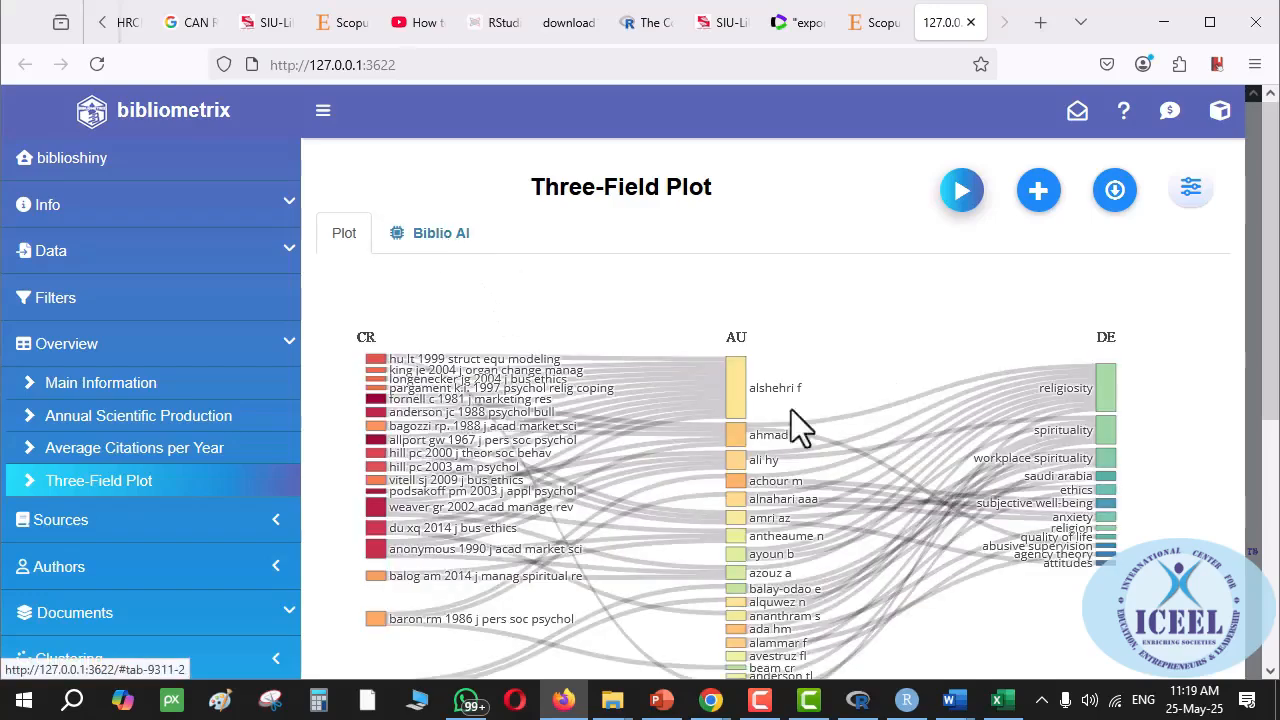
{"action": "left_click_drag", "start_coordinate": [1119, 460], "coordinate": [1115, 638]}
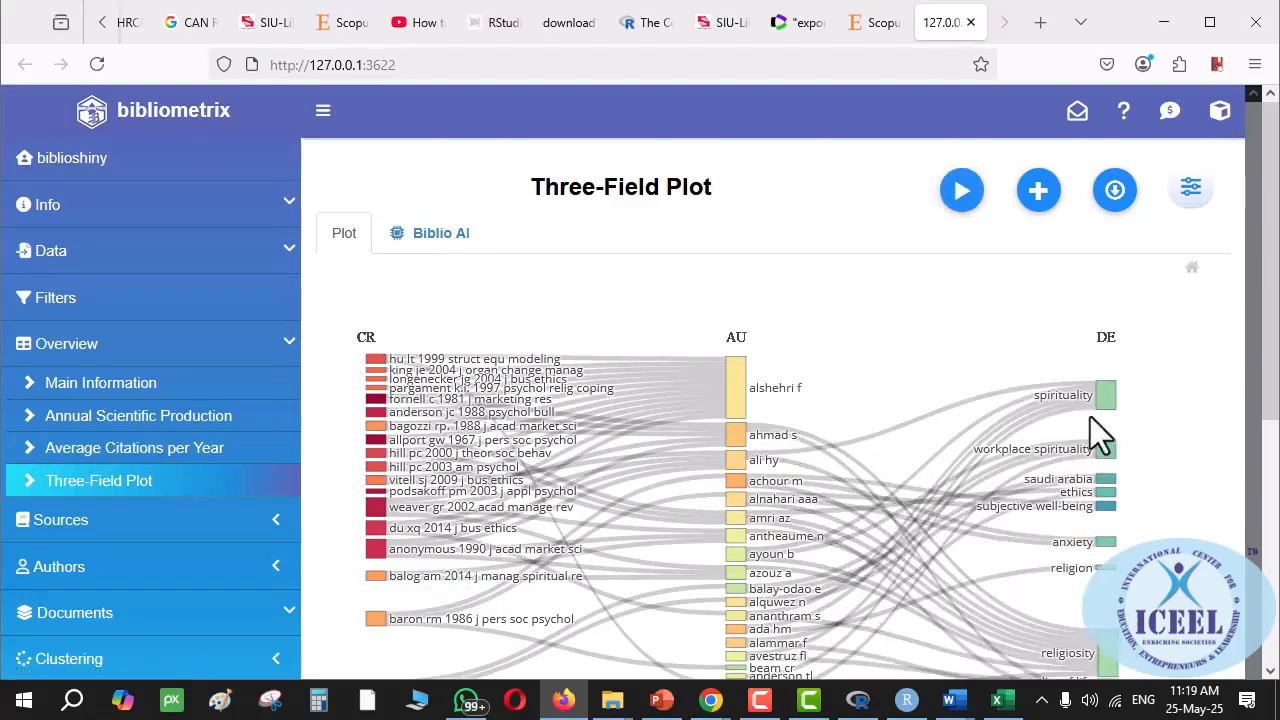
{"action": "scroll", "coordinate": [1078, 378], "scroll_direction": "down", "scroll_amount": 1}
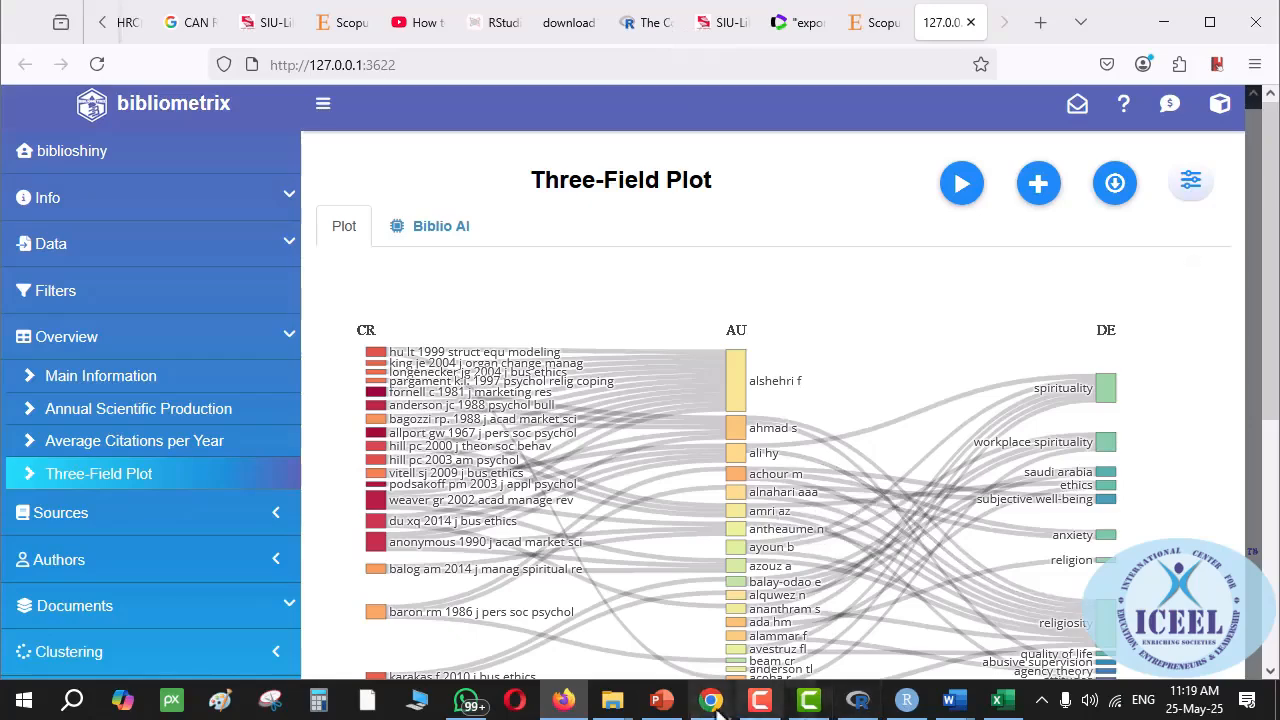
- Switch to the Google Meet window in Chrome and stop presenting the screen
{"action": "mouse_move", "coordinate": [712, 706]}
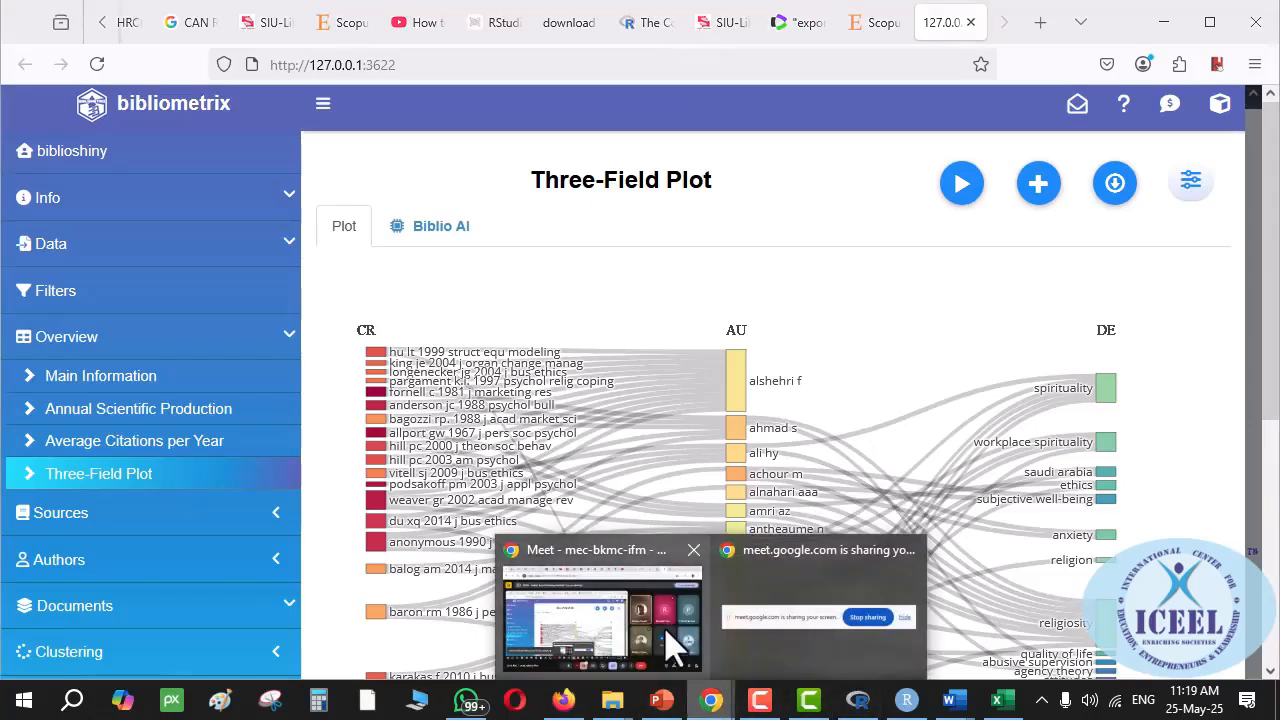
{"action": "left_click", "coordinate": [677, 643]}
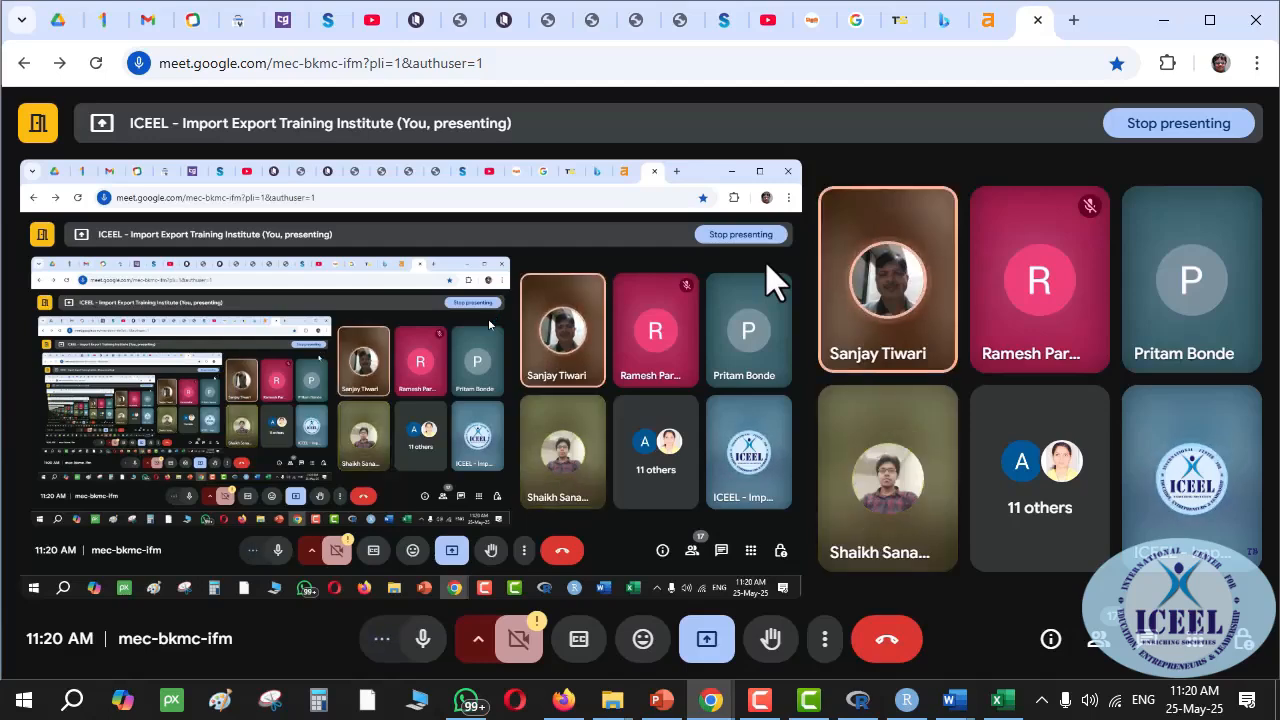
{"action": "left_click", "coordinate": [707, 639]}
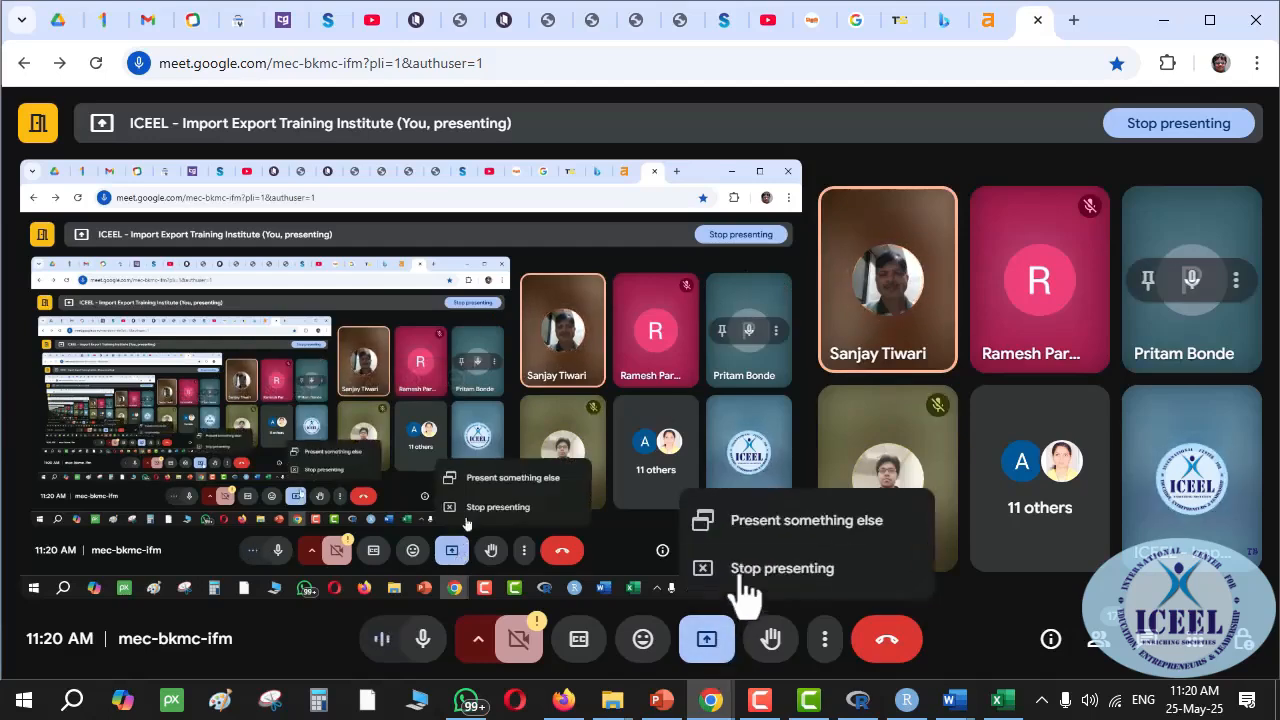
{"action": "left_click", "coordinate": [748, 570]}
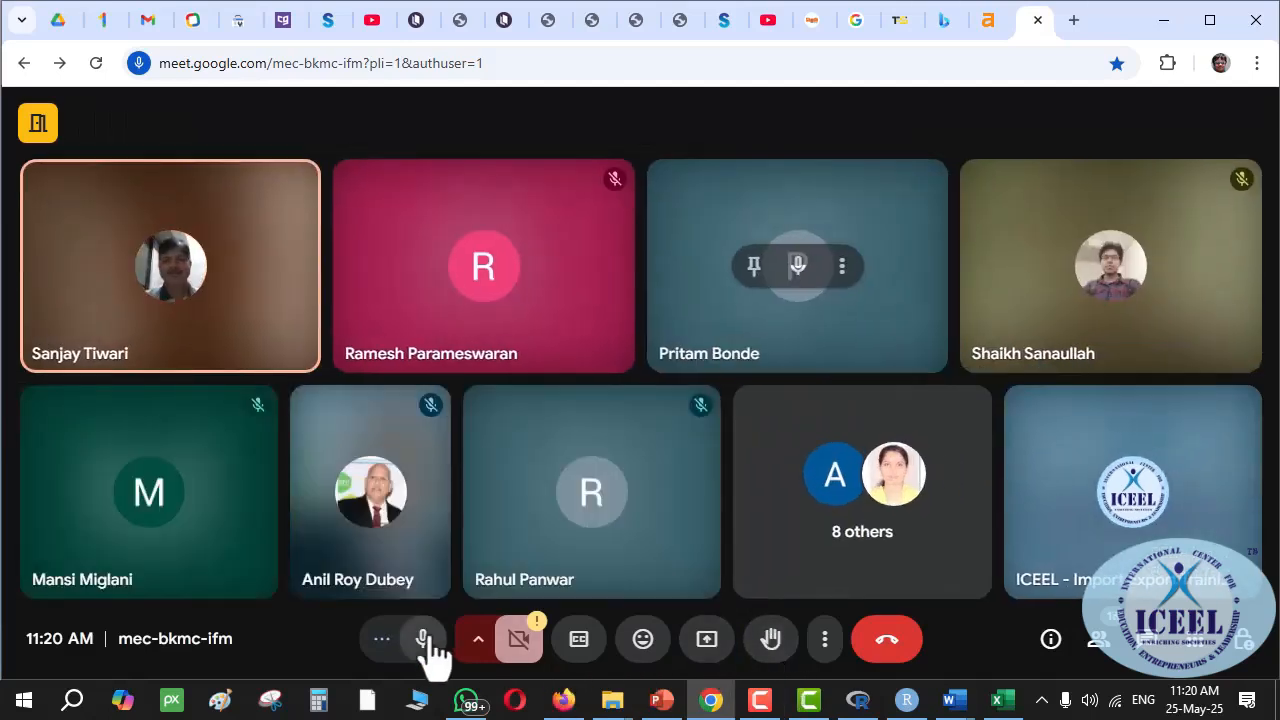
- Mute and unmute the meeting microphone between the participants' remarks, leaving it on
{"action": "left_click", "coordinate": [428, 640]}
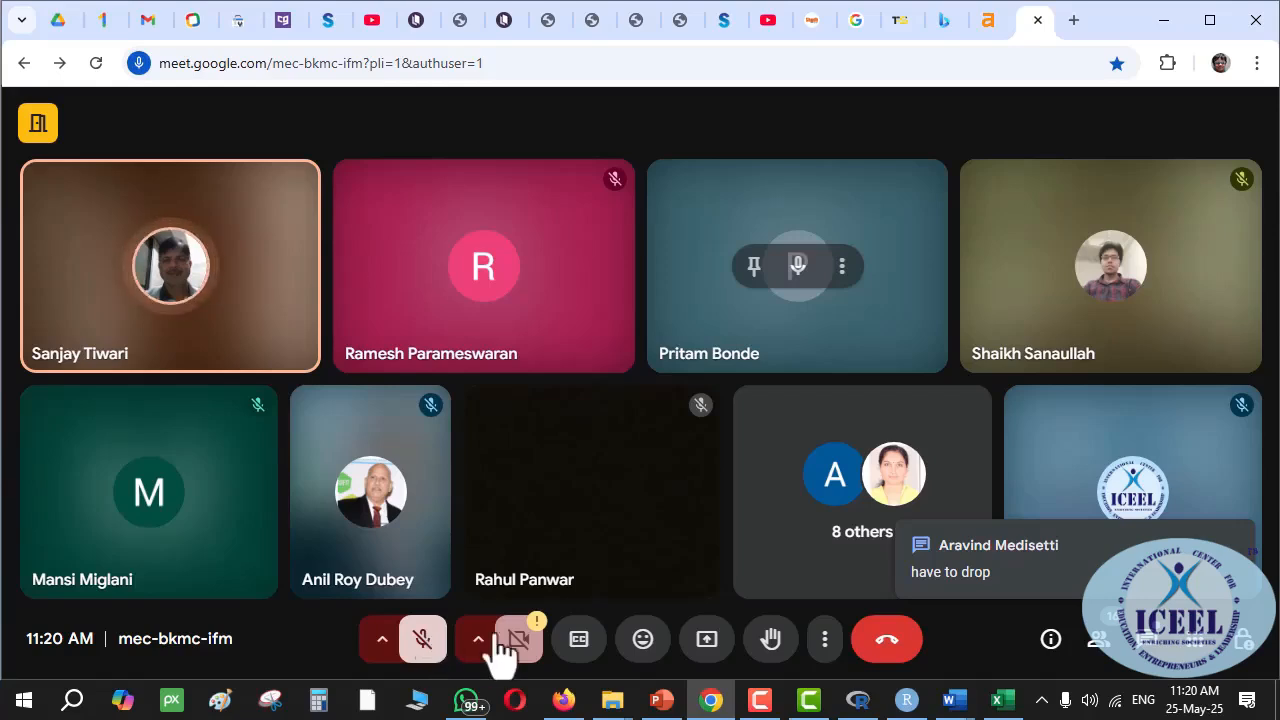
{"action": "left_click", "coordinate": [425, 640]}
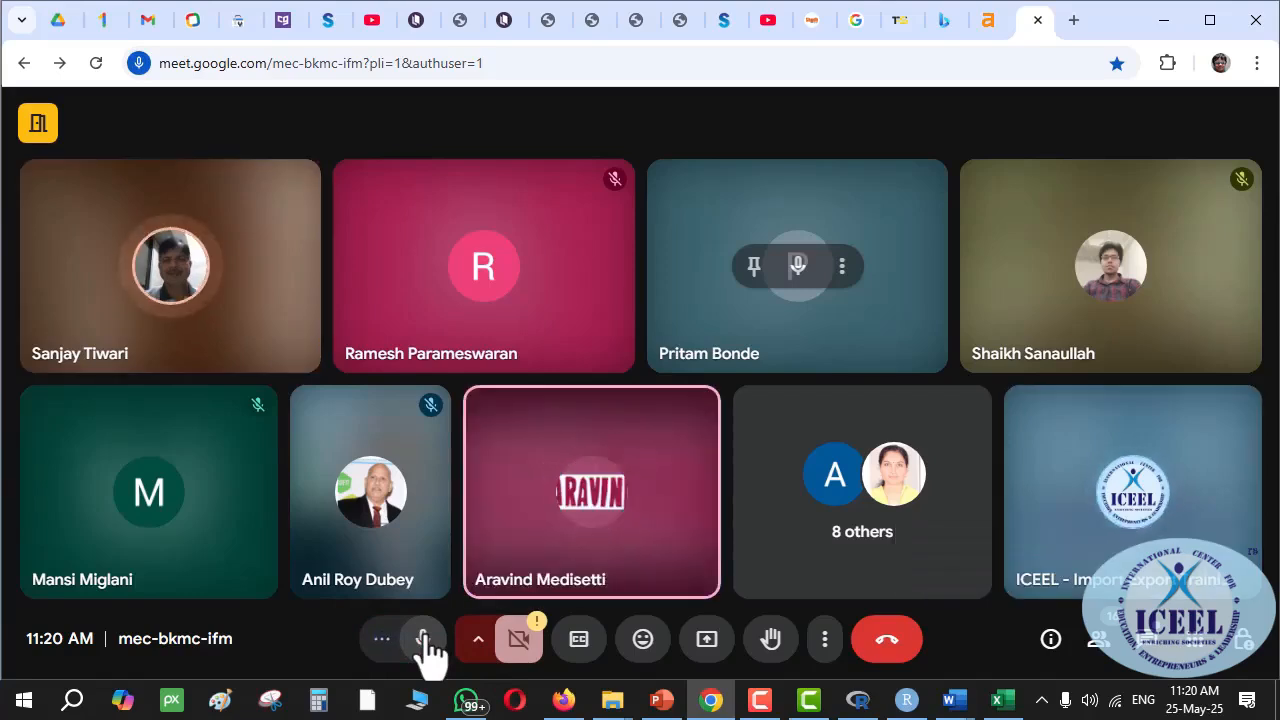
{"action": "left_click", "coordinate": [425, 641]}
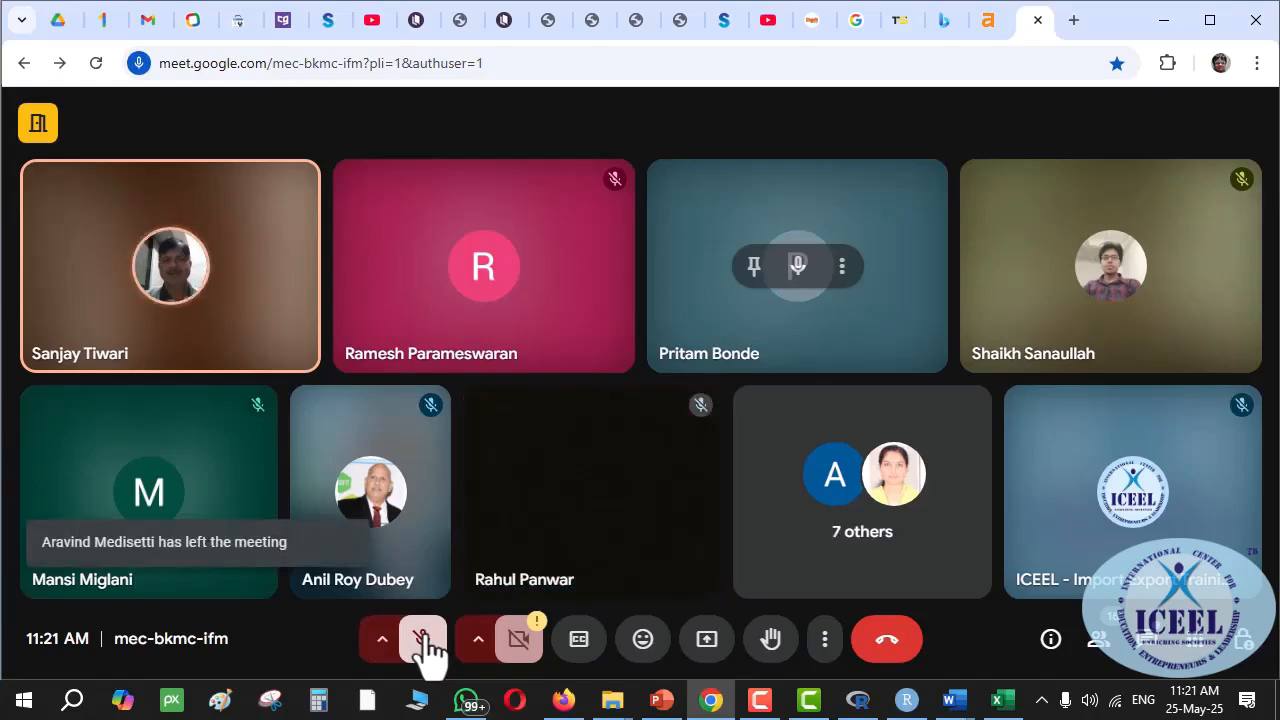
{"action": "left_click", "coordinate": [425, 643]}
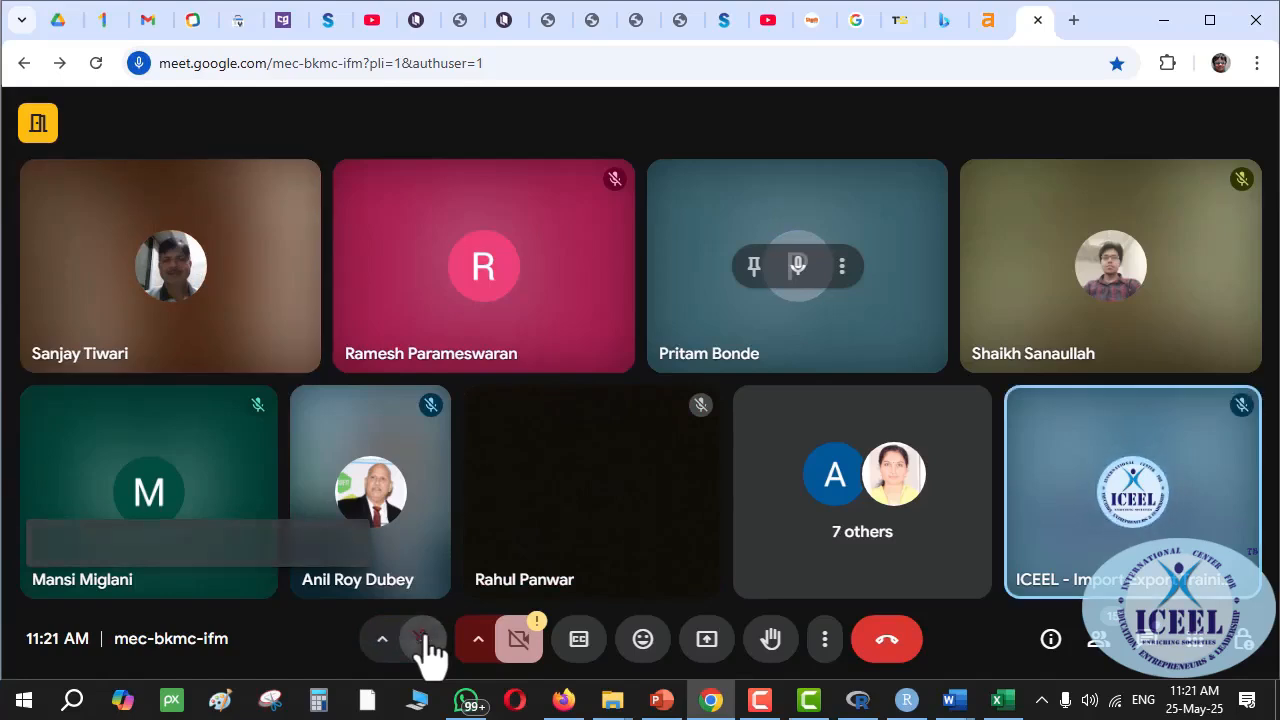
{"action": "left_click", "coordinate": [425, 643]}
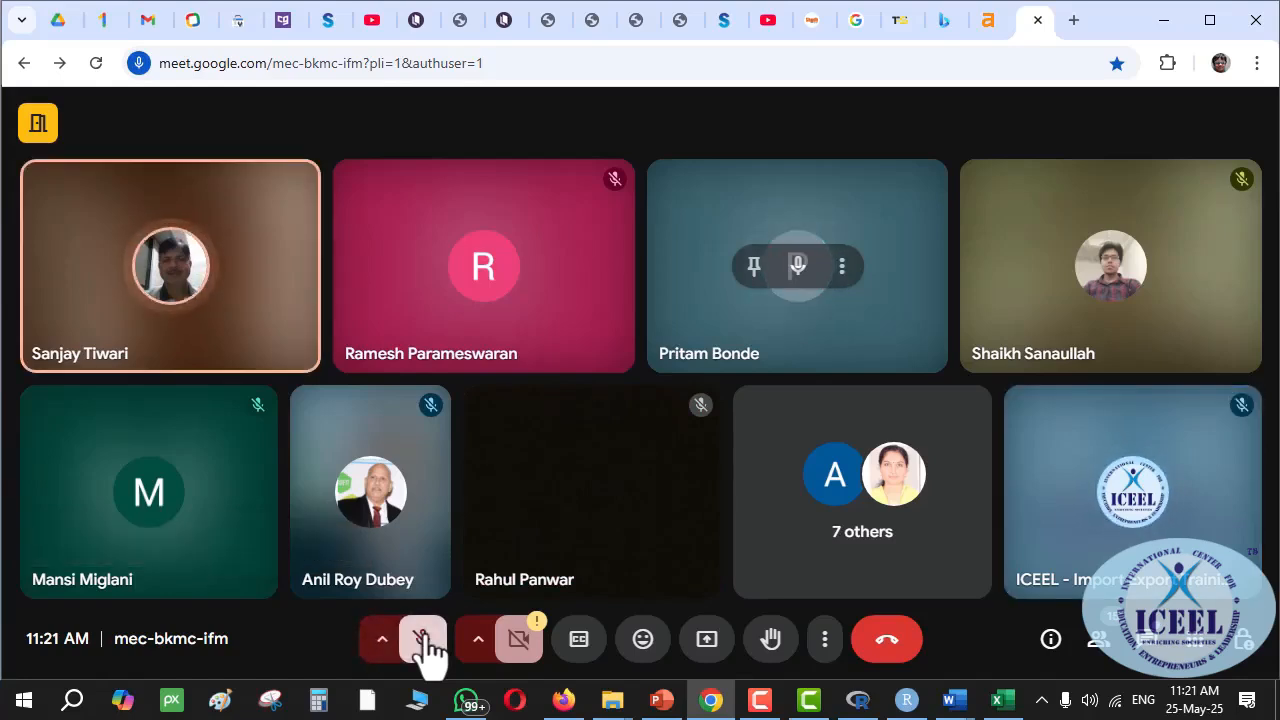
{"action": "left_click", "coordinate": [425, 643]}
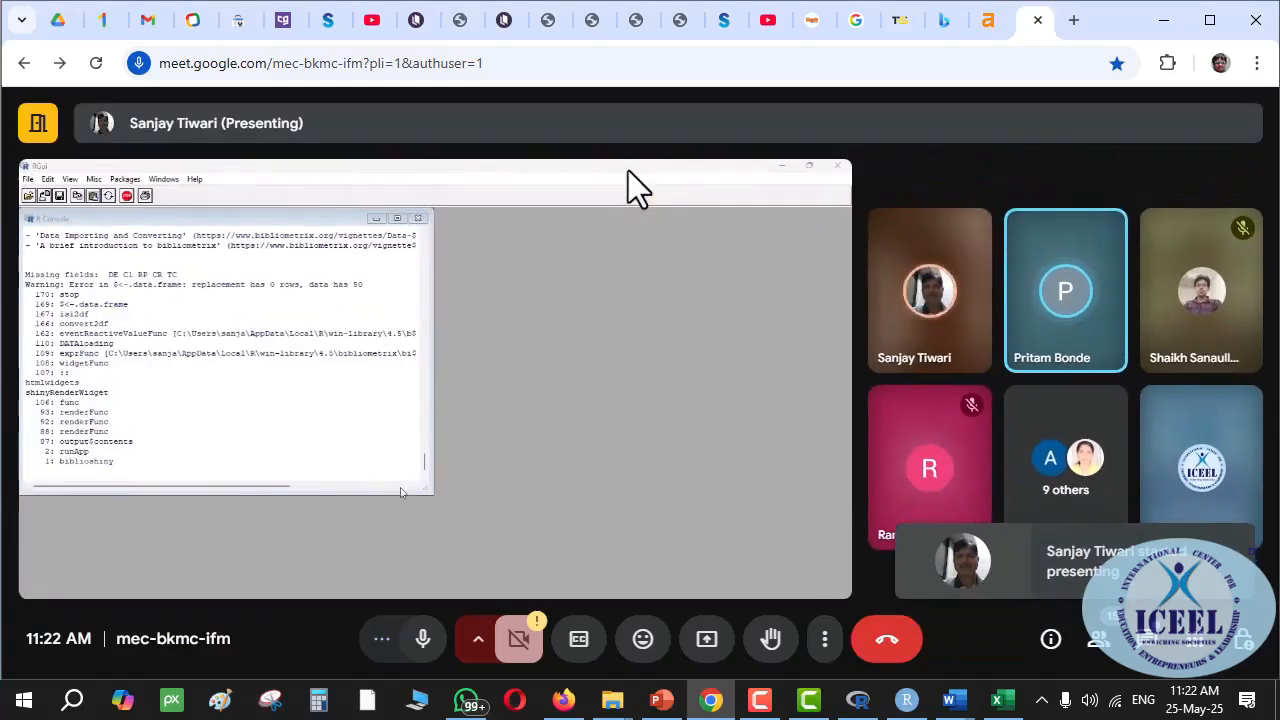
- Enlarge the participant's shared RGui window to 150% and examine the missing-fields warning and conversion error in the R Console
{"action": "left_click", "coordinate": [808, 558]}
{"action": "left_click", "coordinate": [808, 558]}
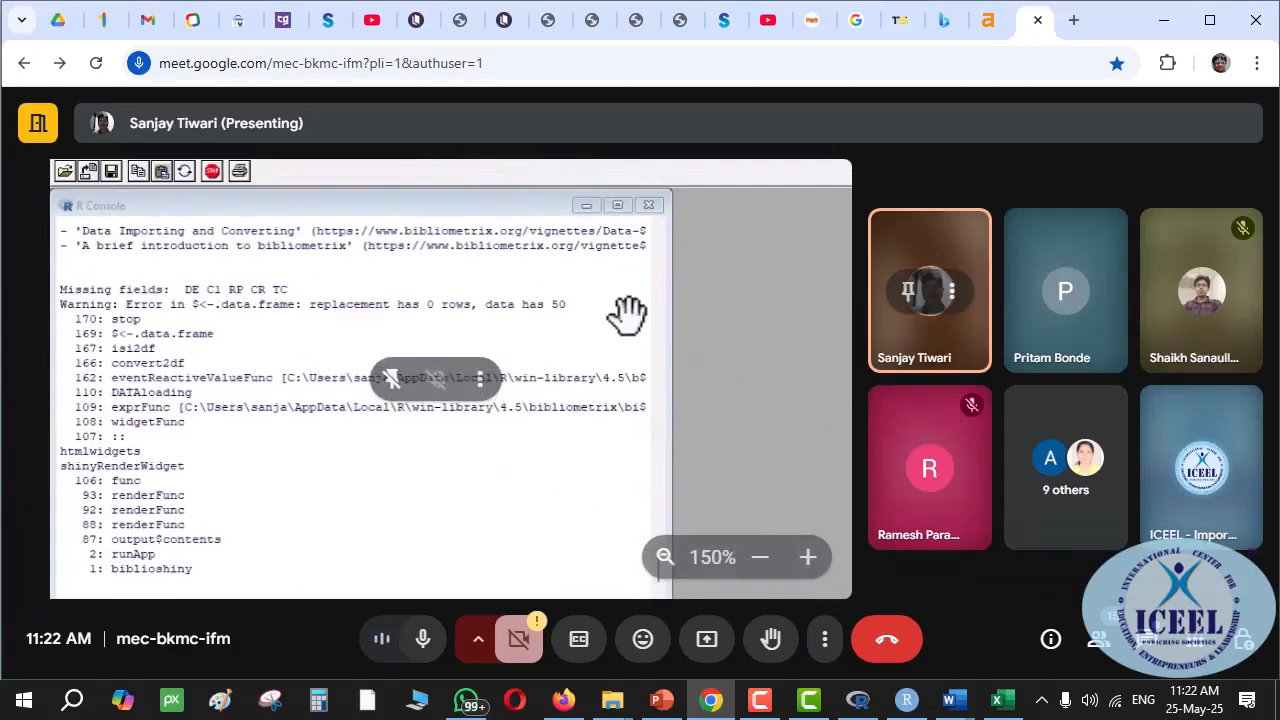
{"action": "left_click_drag", "start_coordinate": [628, 314], "coordinate": [743, 466]}
{"action": "left_click_drag", "start_coordinate": [660, 363], "coordinate": [737, 460]}
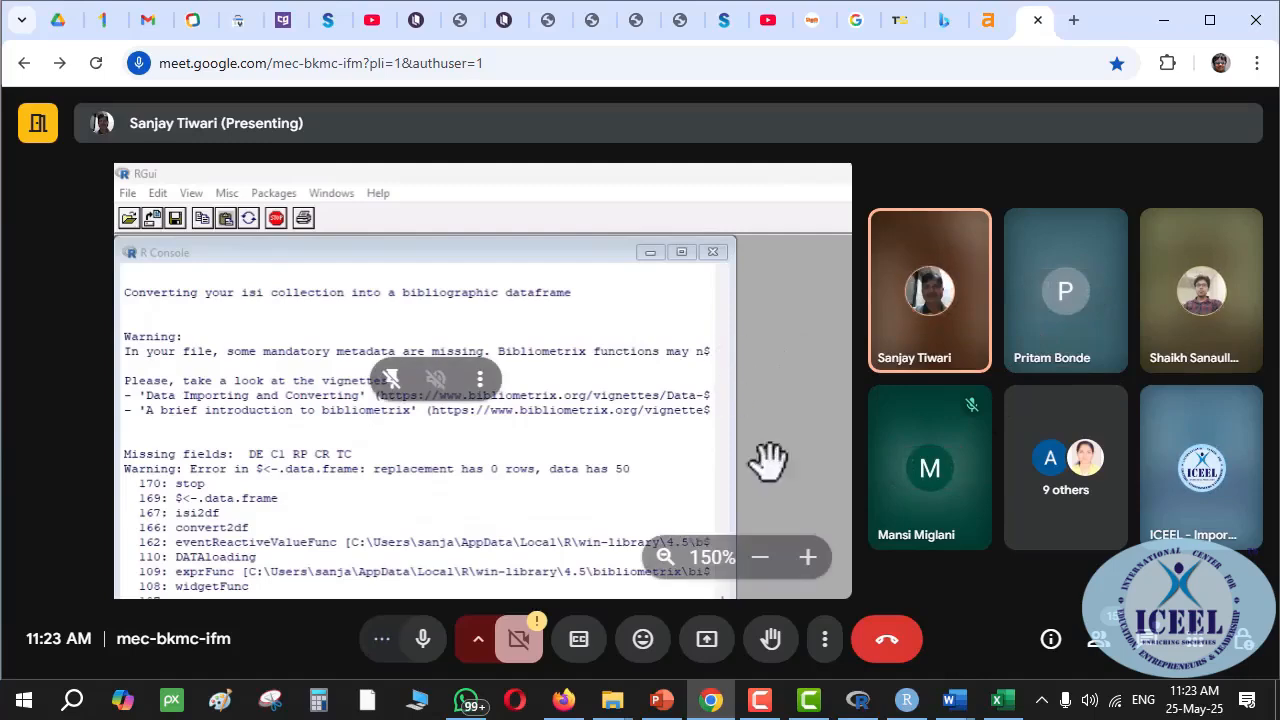
{"action": "left_click", "coordinate": [762, 560]}
{"action": "left_click", "coordinate": [762, 560]}
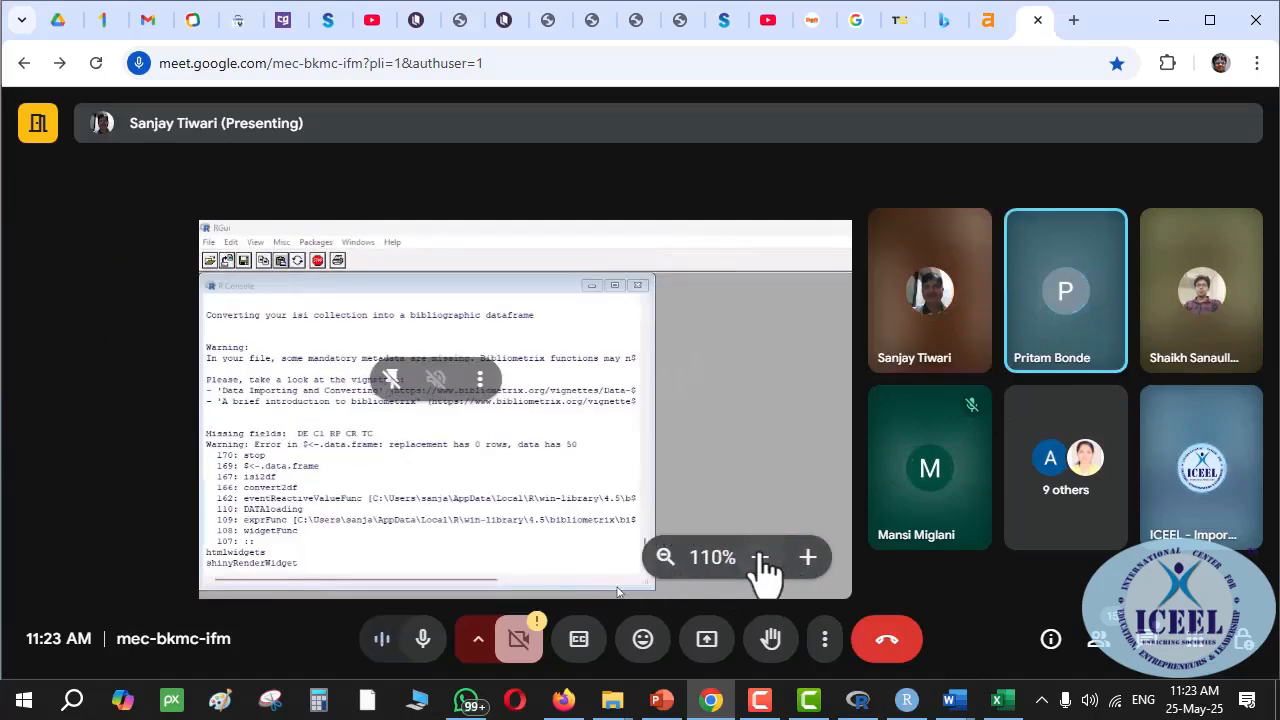
{"action": "left_click_drag", "start_coordinate": [629, 420], "coordinate": [441, 297]}
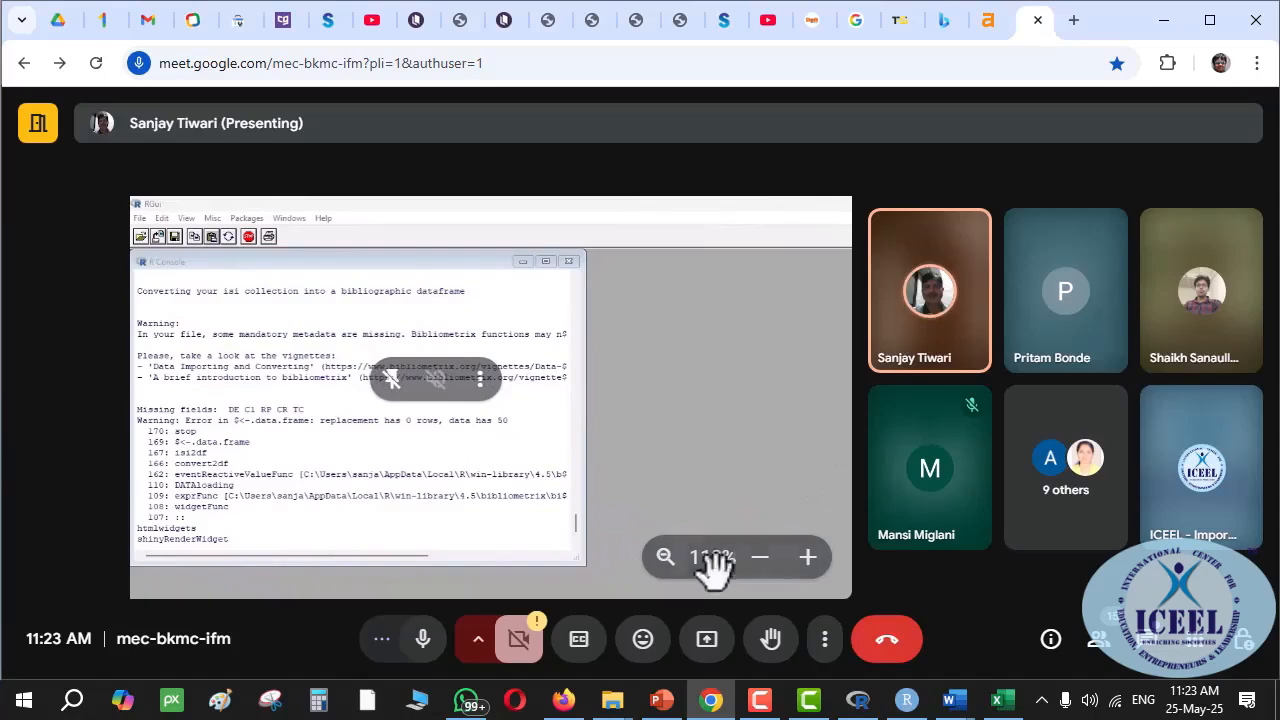
{"action": "left_click", "coordinate": [762, 560]}
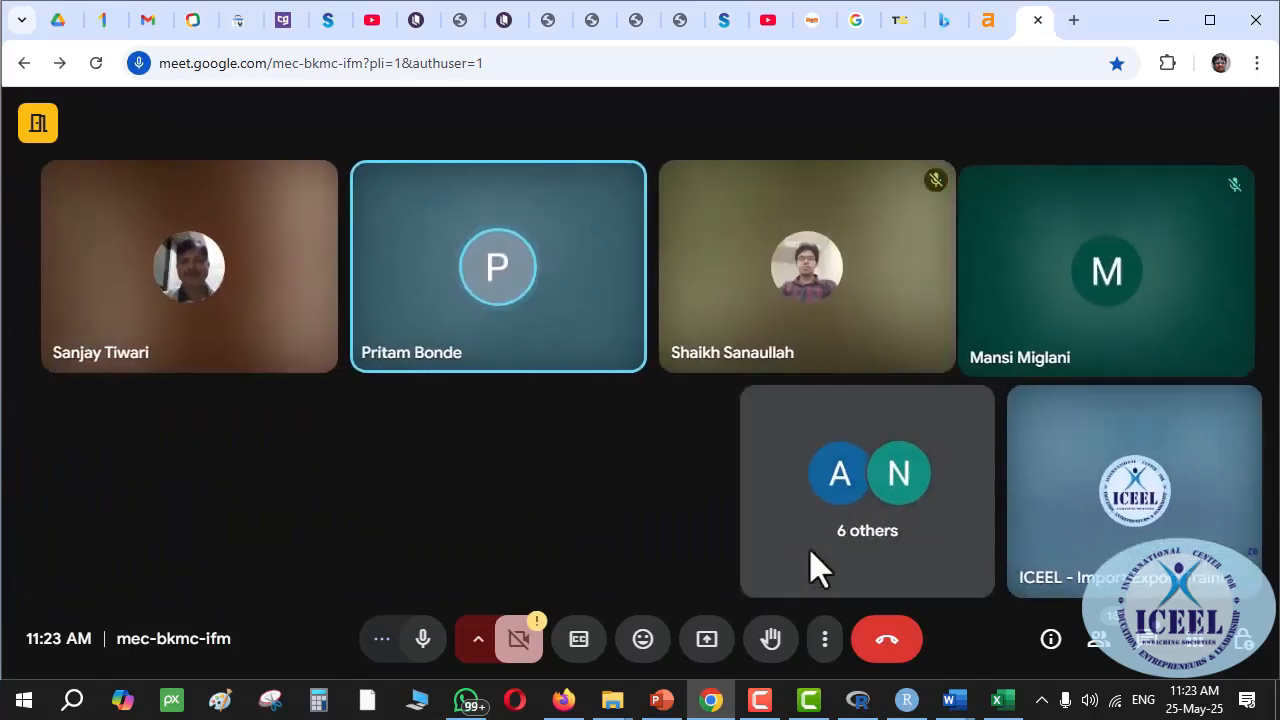
{"action": "left_click", "coordinate": [424, 640]}
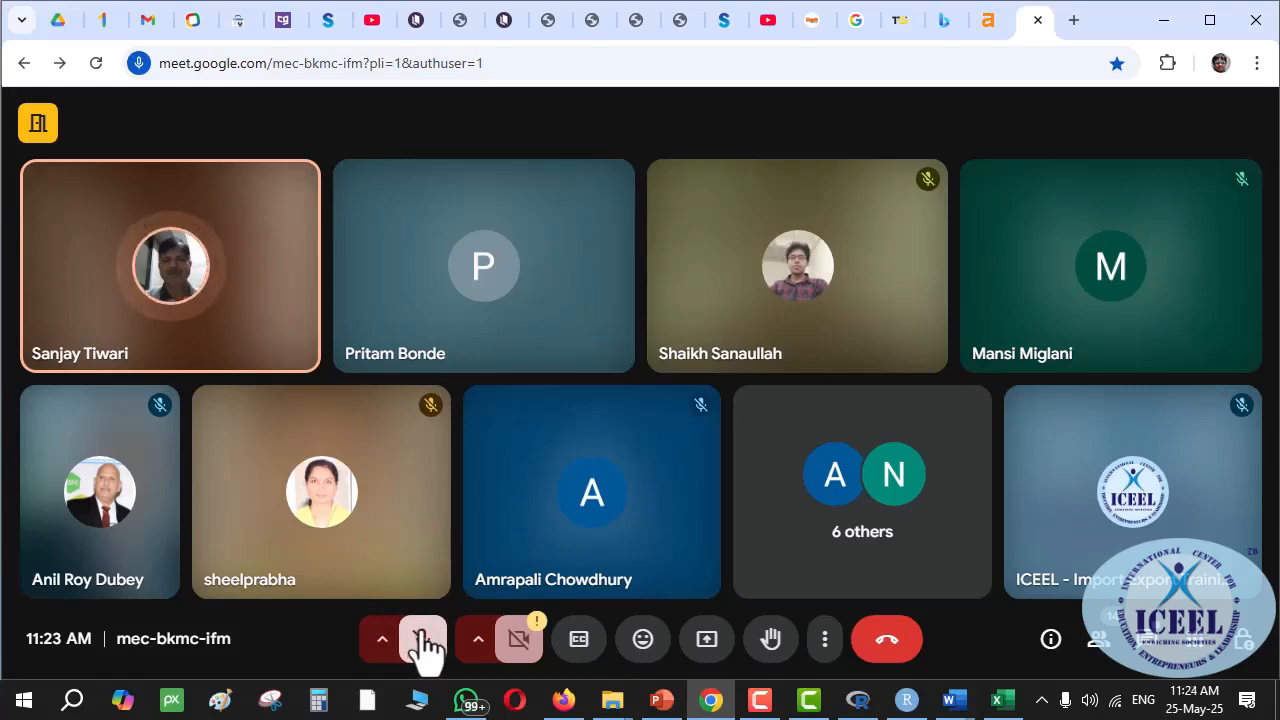
{"action": "left_click", "coordinate": [424, 642]}
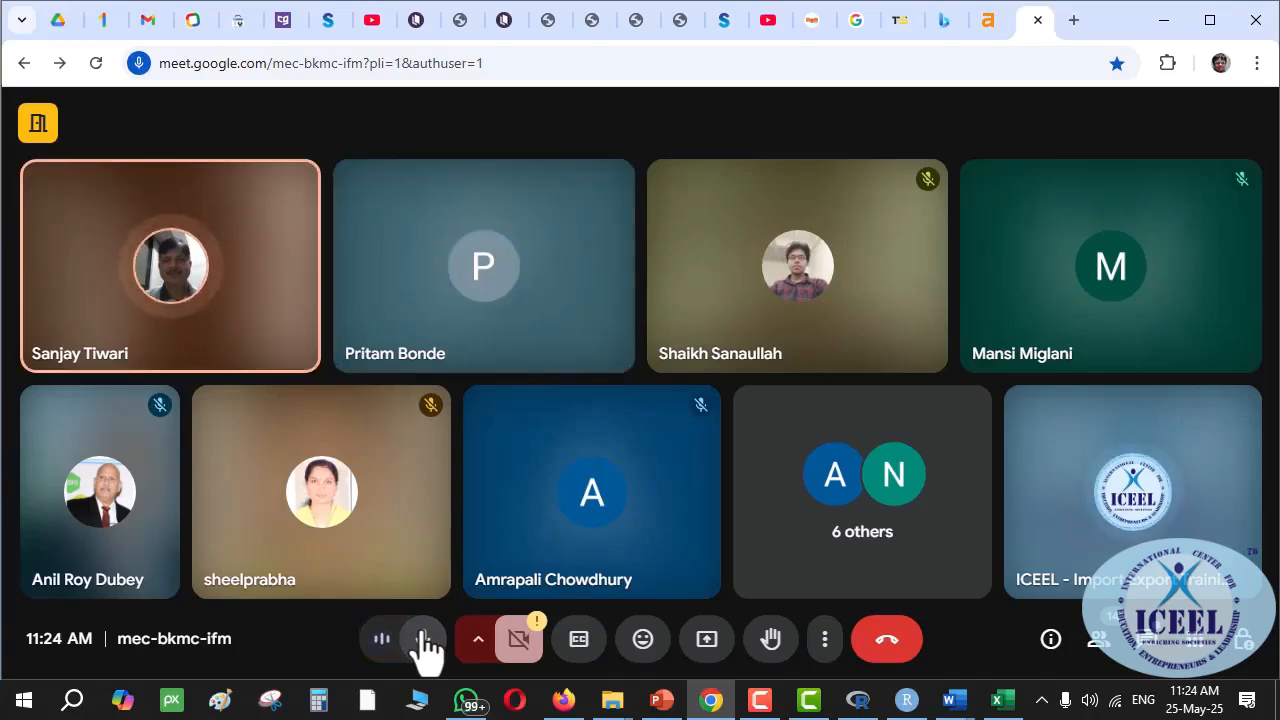
{"action": "left_click", "coordinate": [707, 640]}
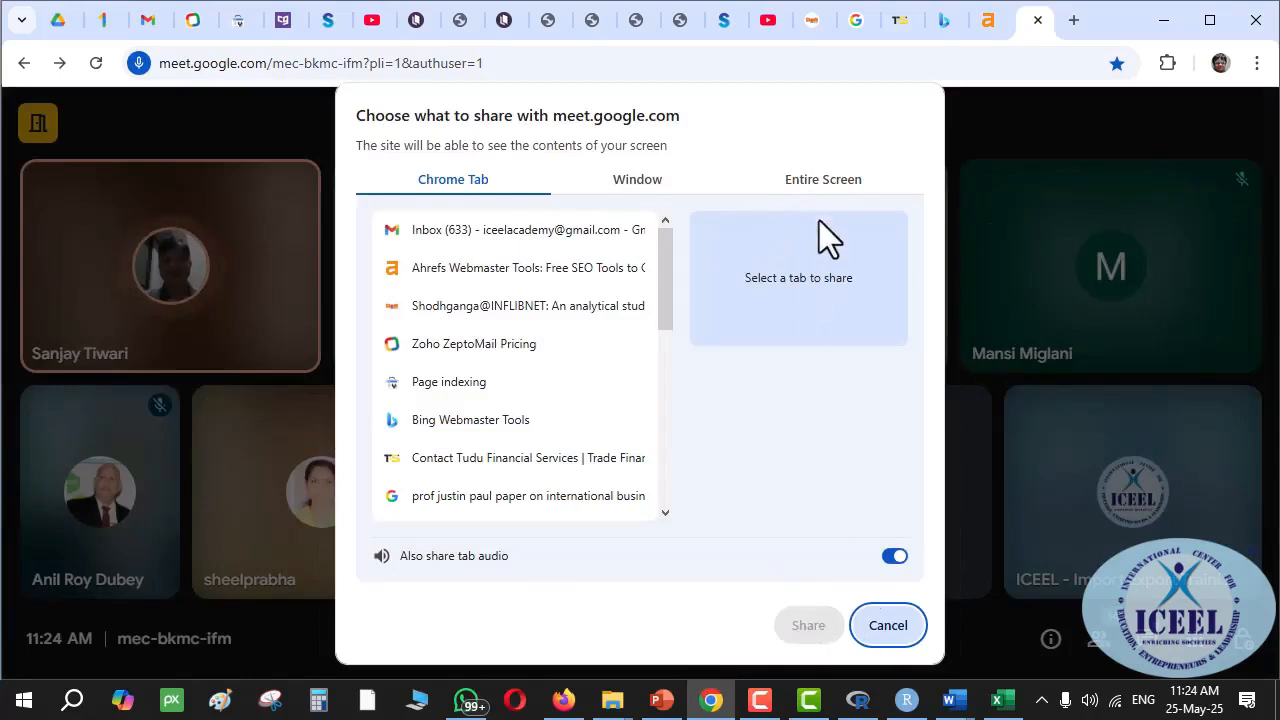
{"action": "left_click", "coordinate": [816, 186]}
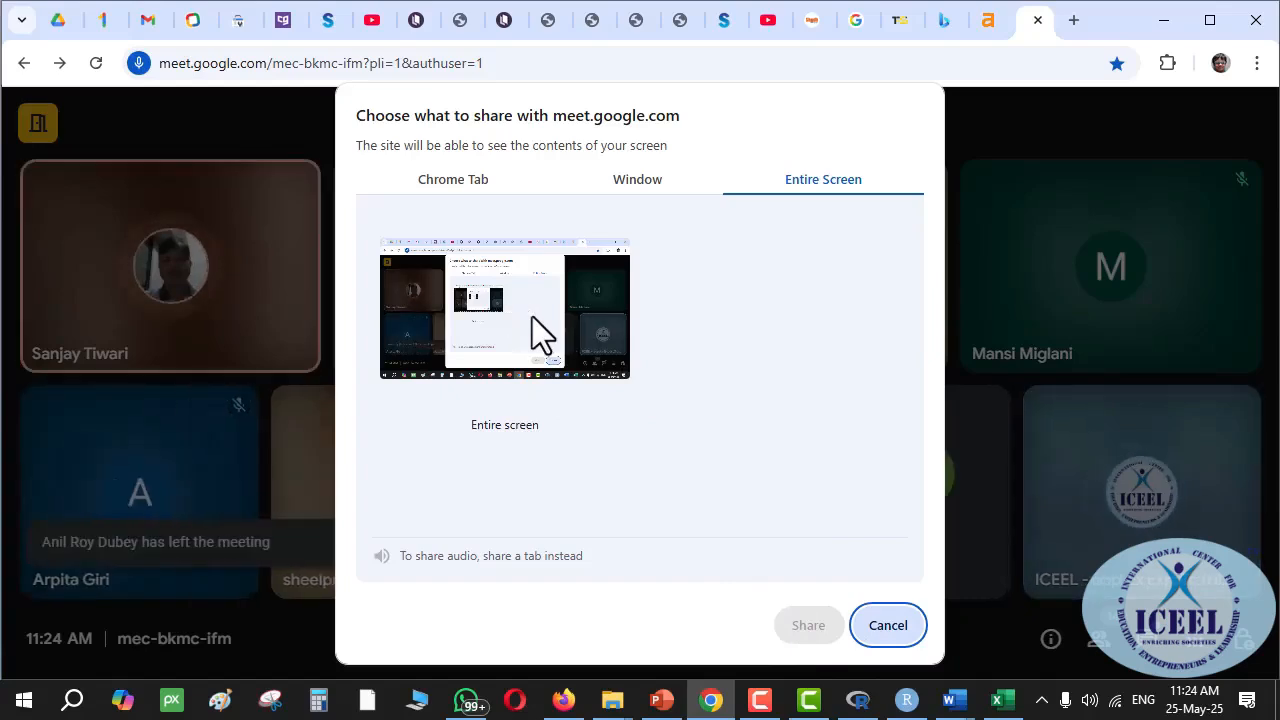
{"action": "left_click", "coordinate": [890, 643]}
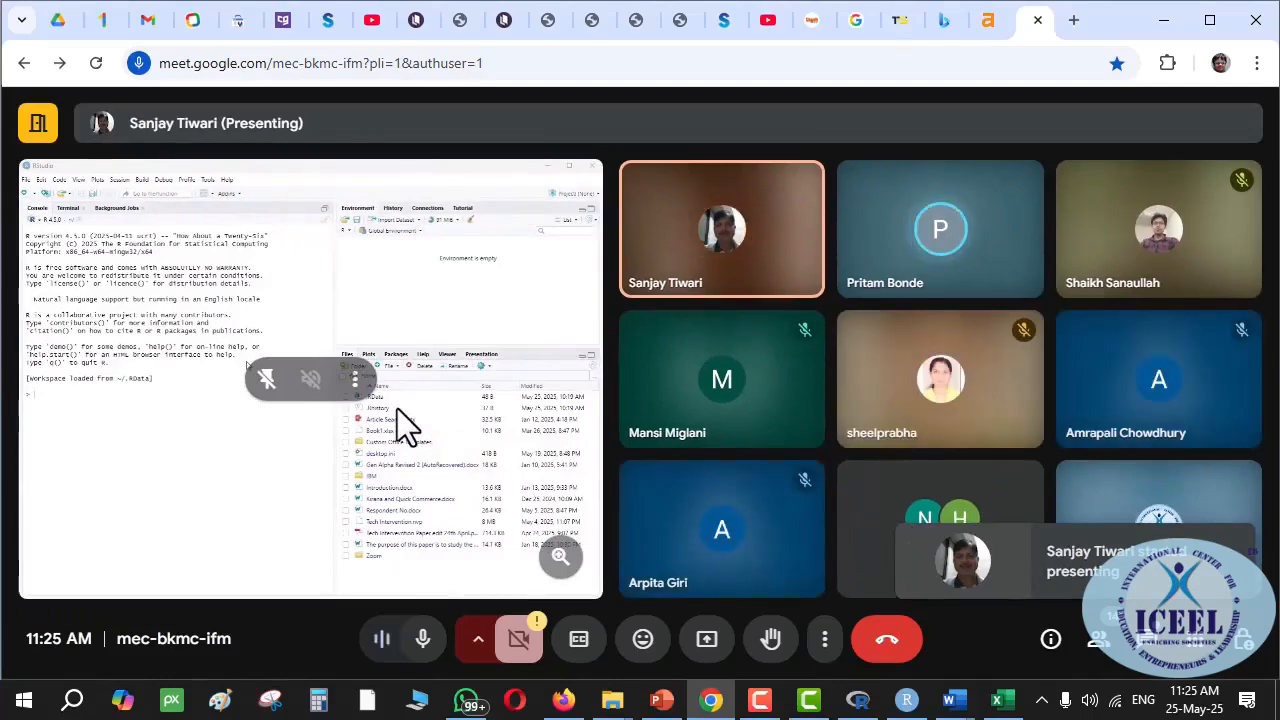
- Change the meeting layout to Sidebar so the participant's presentation is the main view
{"action": "left_click", "coordinate": [825, 638]}
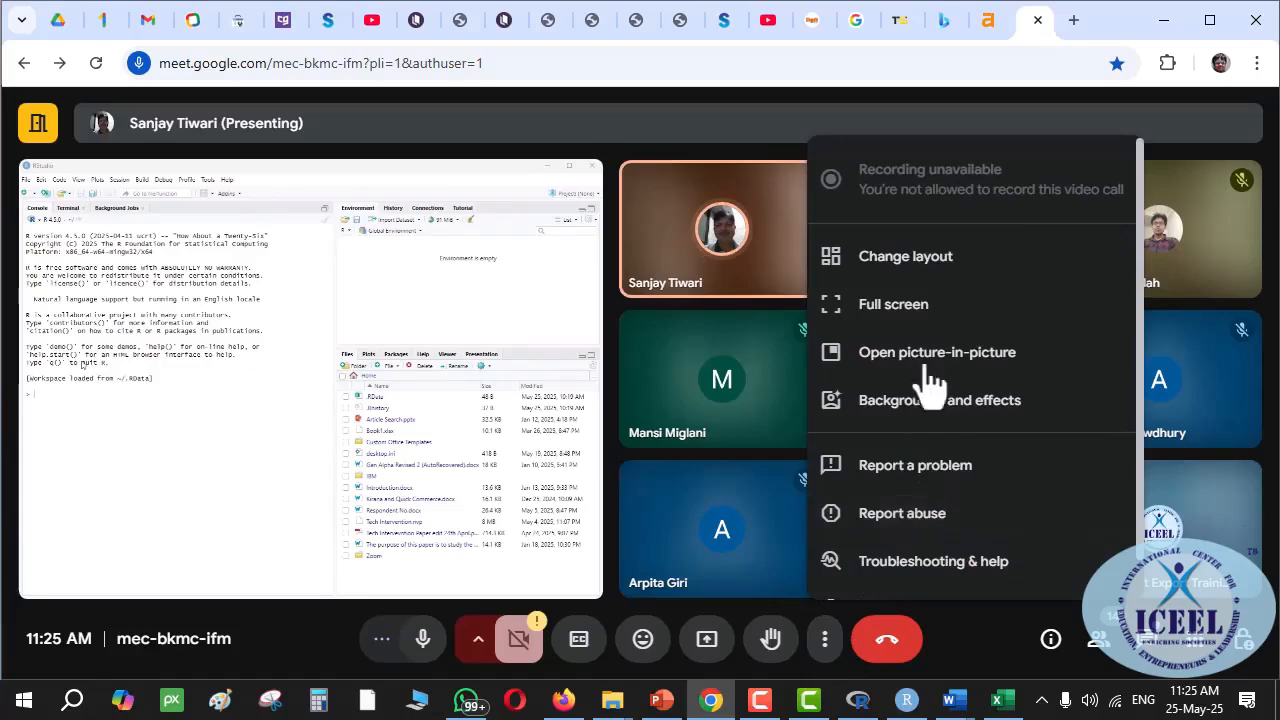
{"action": "left_click", "coordinate": [895, 272]}
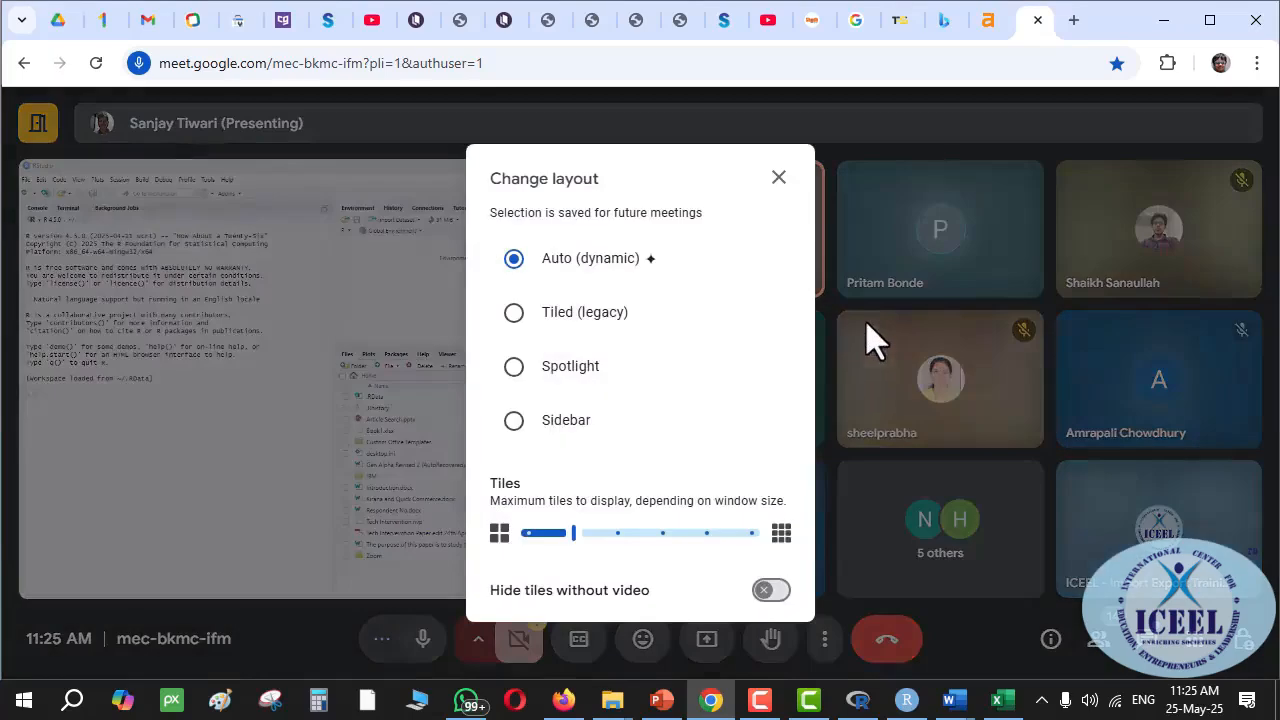
{"action": "left_click", "coordinate": [568, 430]}
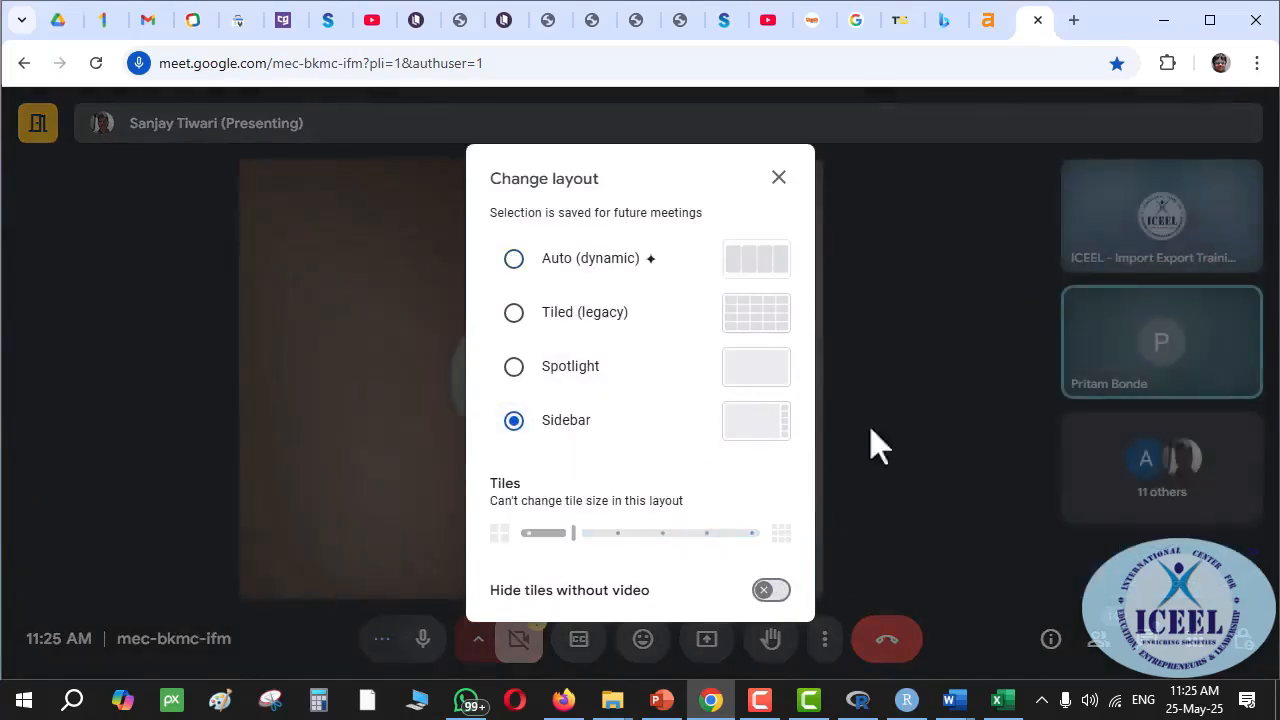
{"action": "left_click", "coordinate": [920, 343]}
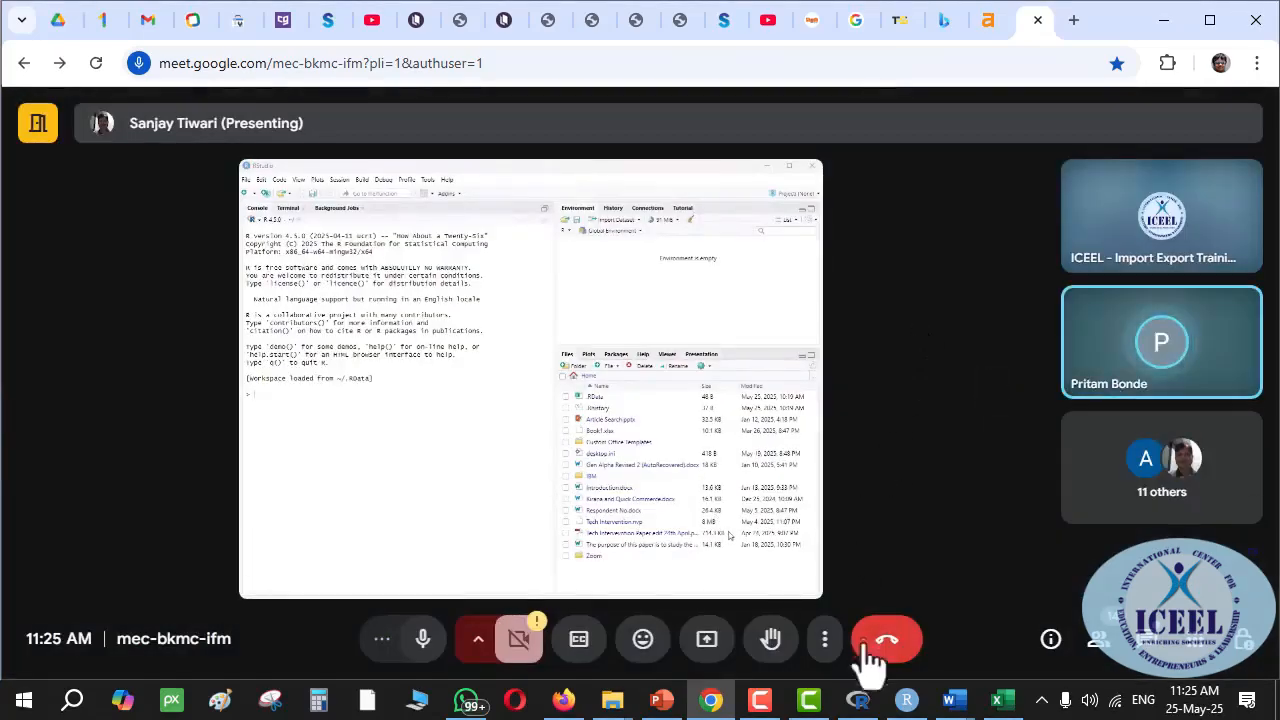
- Enlarge the participant's shared RStudio screen to 175% and examine its Files pane
{"action": "left_click", "coordinate": [779, 558]}
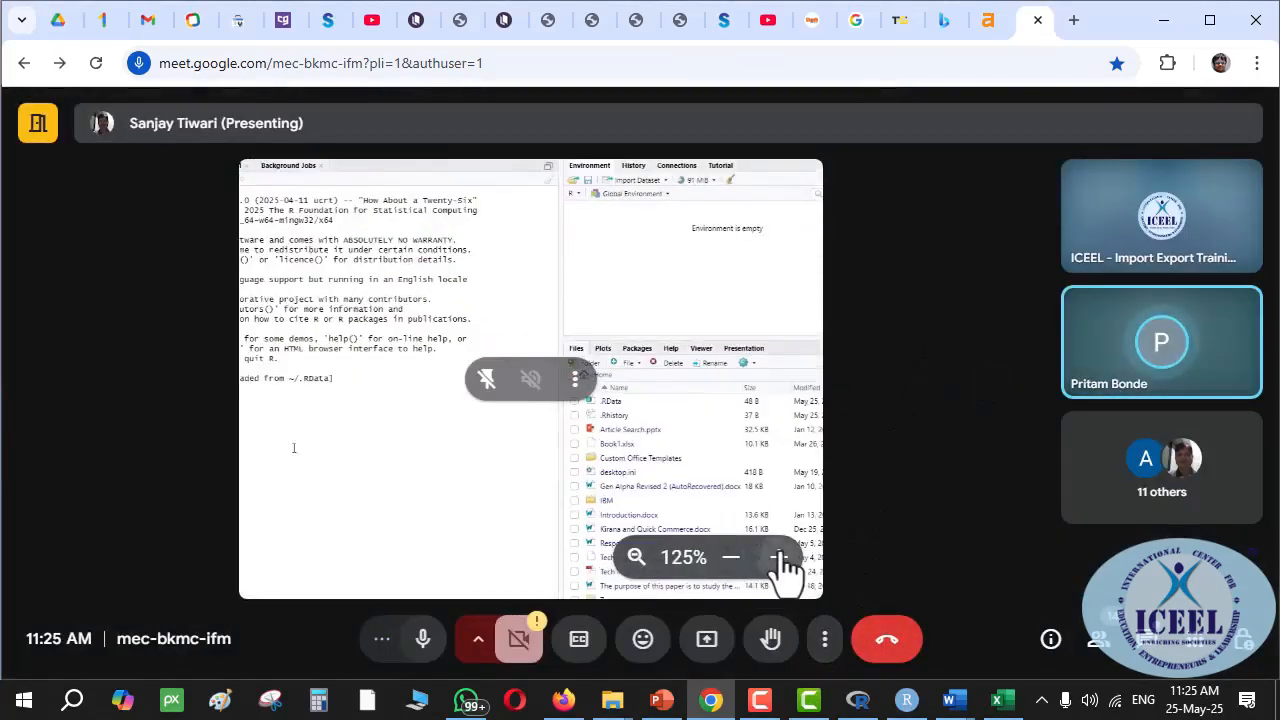
{"action": "left_click", "coordinate": [779, 558]}
{"action": "left_click", "coordinate": [779, 558]}
{"action": "left_click_drag", "start_coordinate": [449, 449], "coordinate": [320, 420]}
{"action": "left_click_drag", "start_coordinate": [657, 443], "coordinate": [526, 449]}
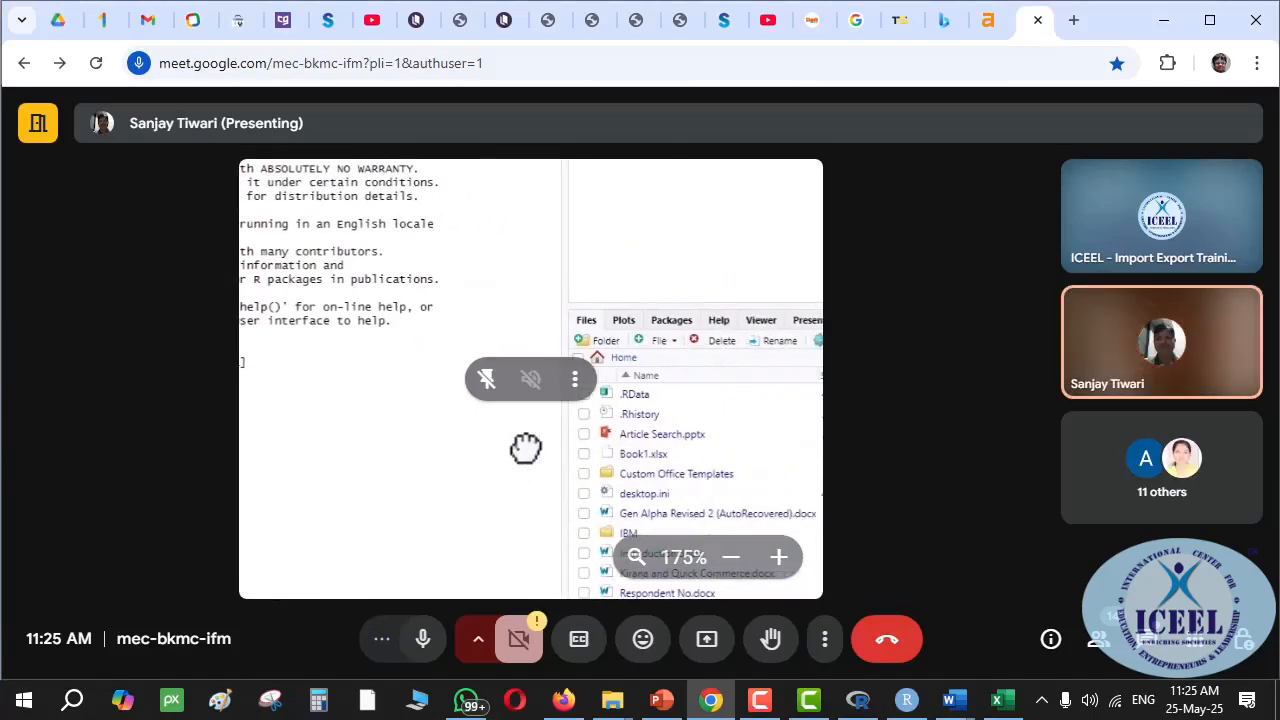
{"action": "left_click_drag", "start_coordinate": [688, 423], "coordinate": [520, 460]}
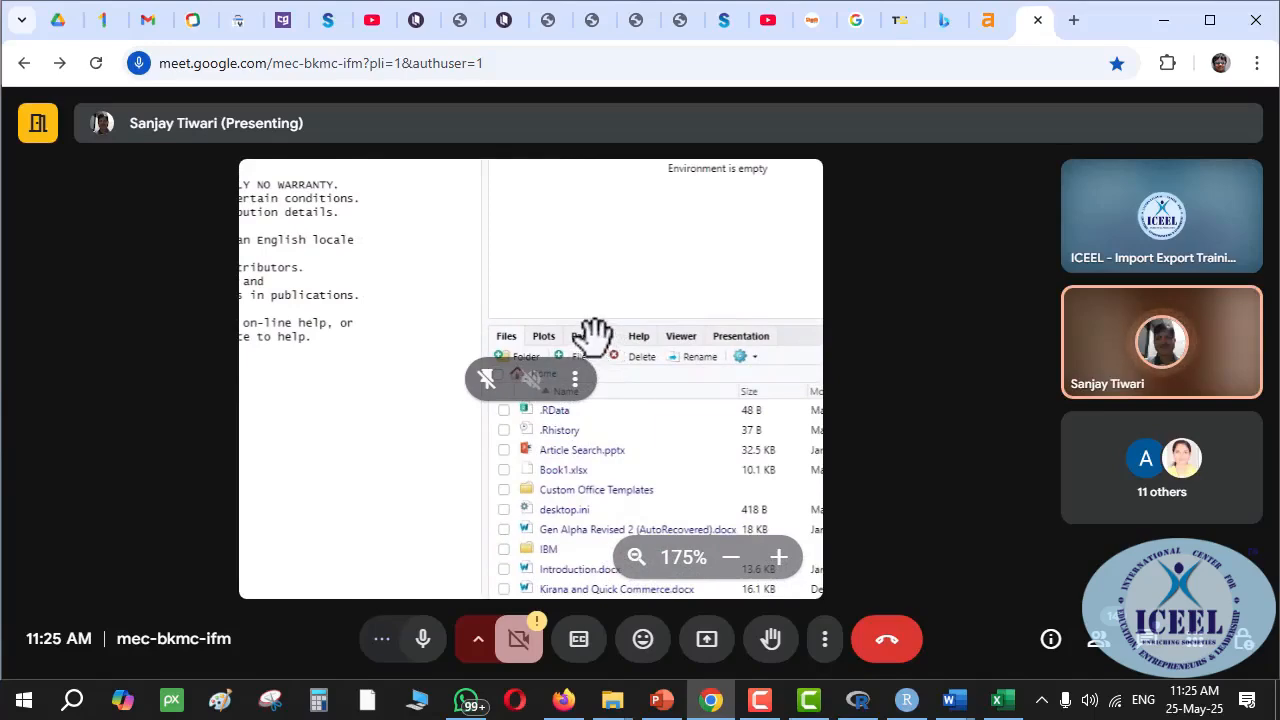
- Check the Packages list in the local RStudio, return to Google Meet, and examine the shared screen's package list at 200%
{"action": "left_click", "coordinate": [905, 699]}
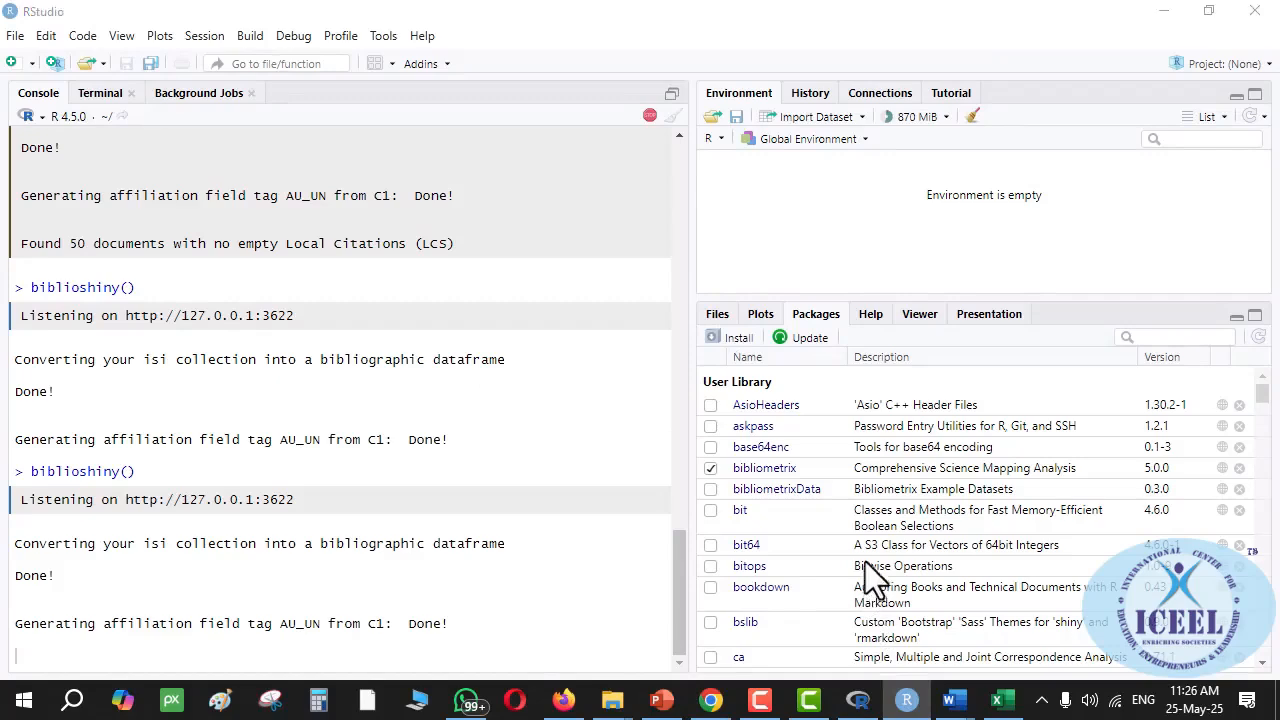
{"action": "key", "text": "alt+Tab"}
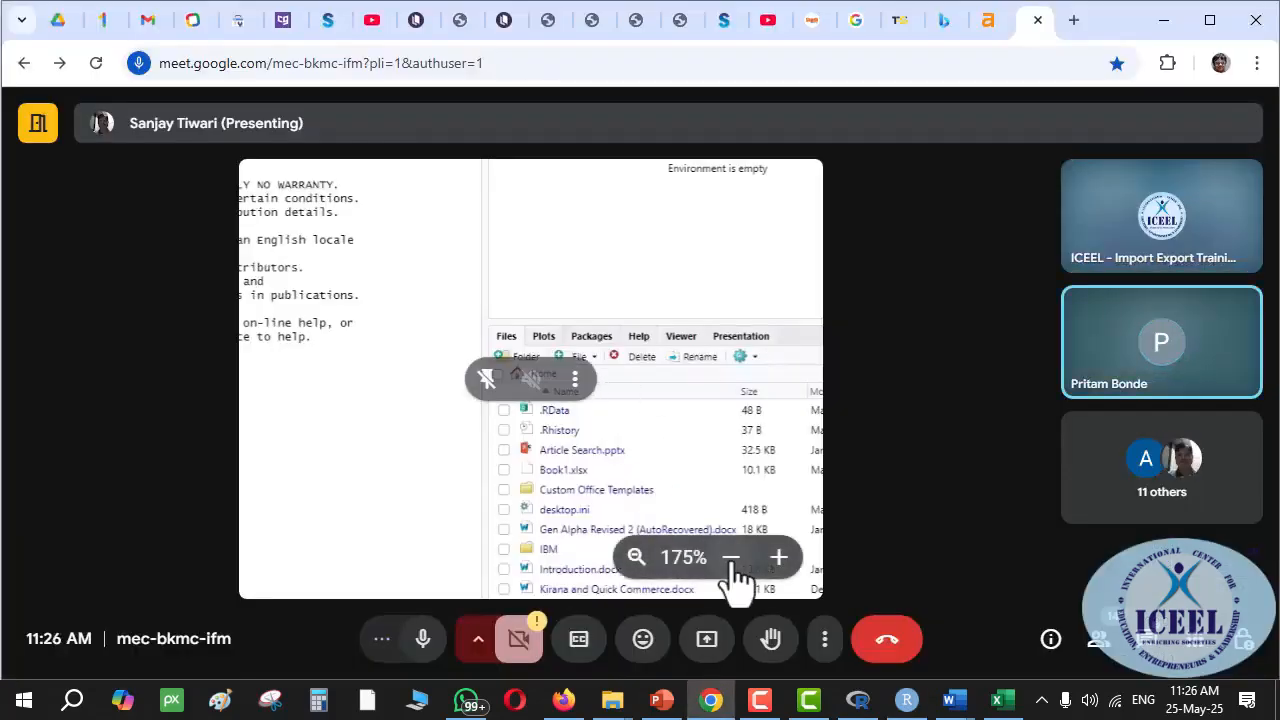
{"action": "left_click", "coordinate": [731, 558]}
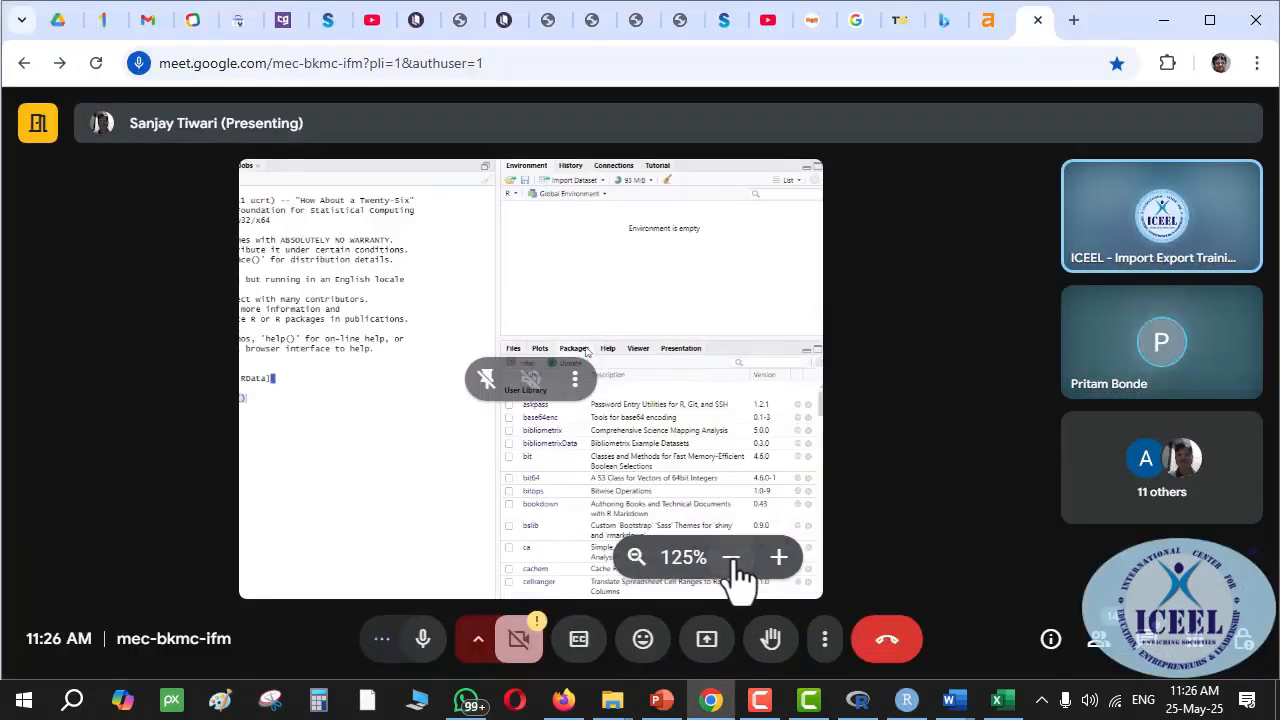
{"action": "left_click", "coordinate": [779, 558]}
{"action": "left_click", "coordinate": [779, 558]}
{"action": "left_click", "coordinate": [779, 558]}
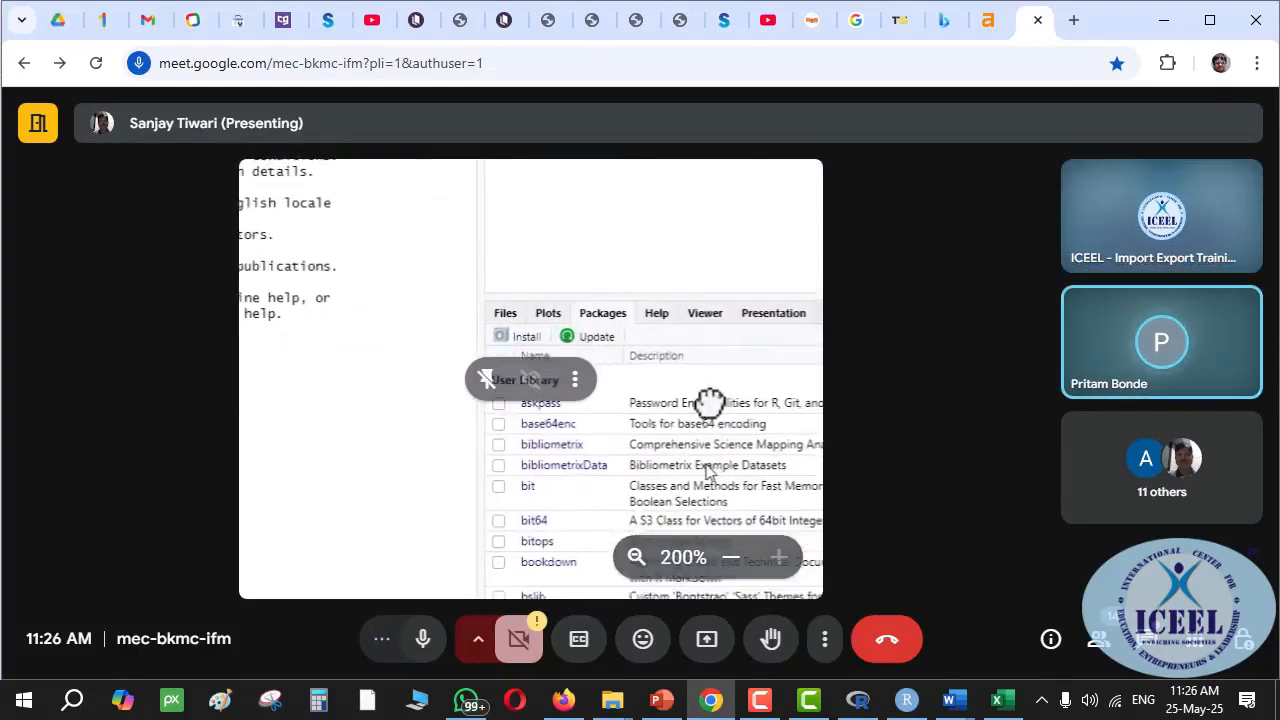
{"action": "left_click_drag", "start_coordinate": [708, 406], "coordinate": [680, 513]}
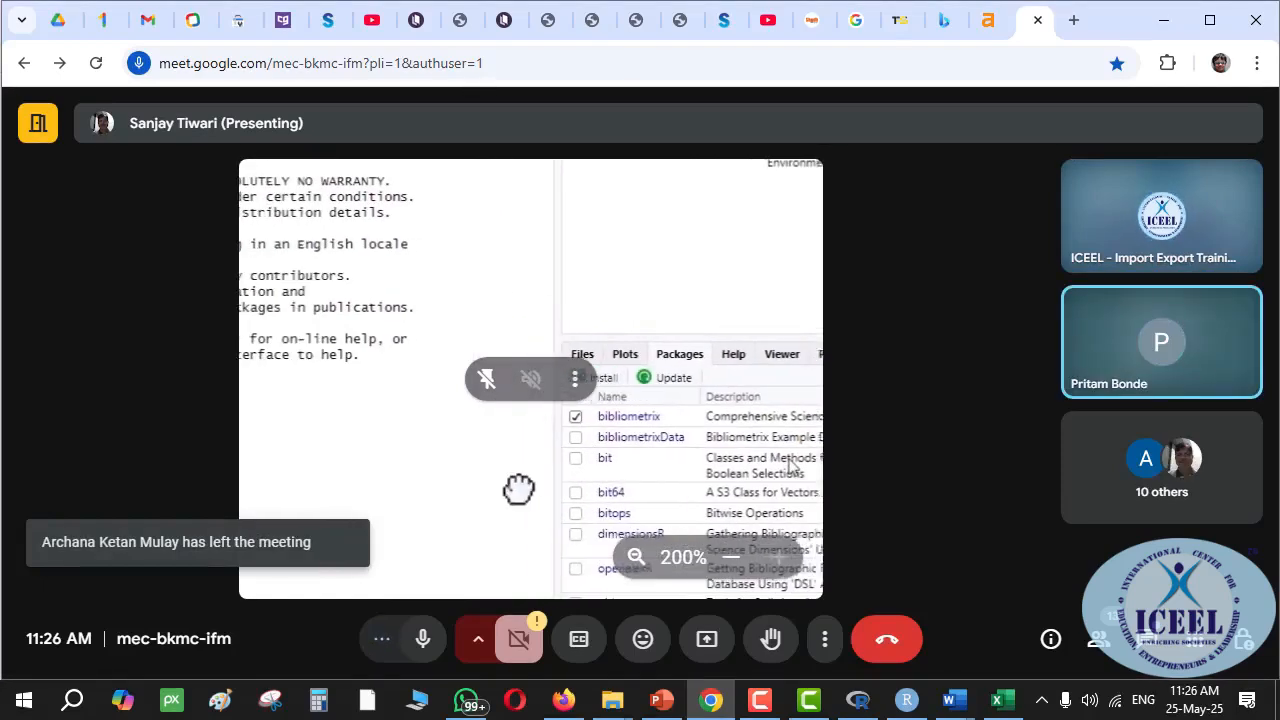
- Examine the console output of library(bibliometrix) on the shared RStudio screen, first at 110% and enlarged to 175%
{"action": "left_click", "coordinate": [733, 558]}
{"action": "left_click", "coordinate": [733, 558]}
{"action": "left_click", "coordinate": [733, 558]}
{"action": "left_click", "coordinate": [733, 558]}
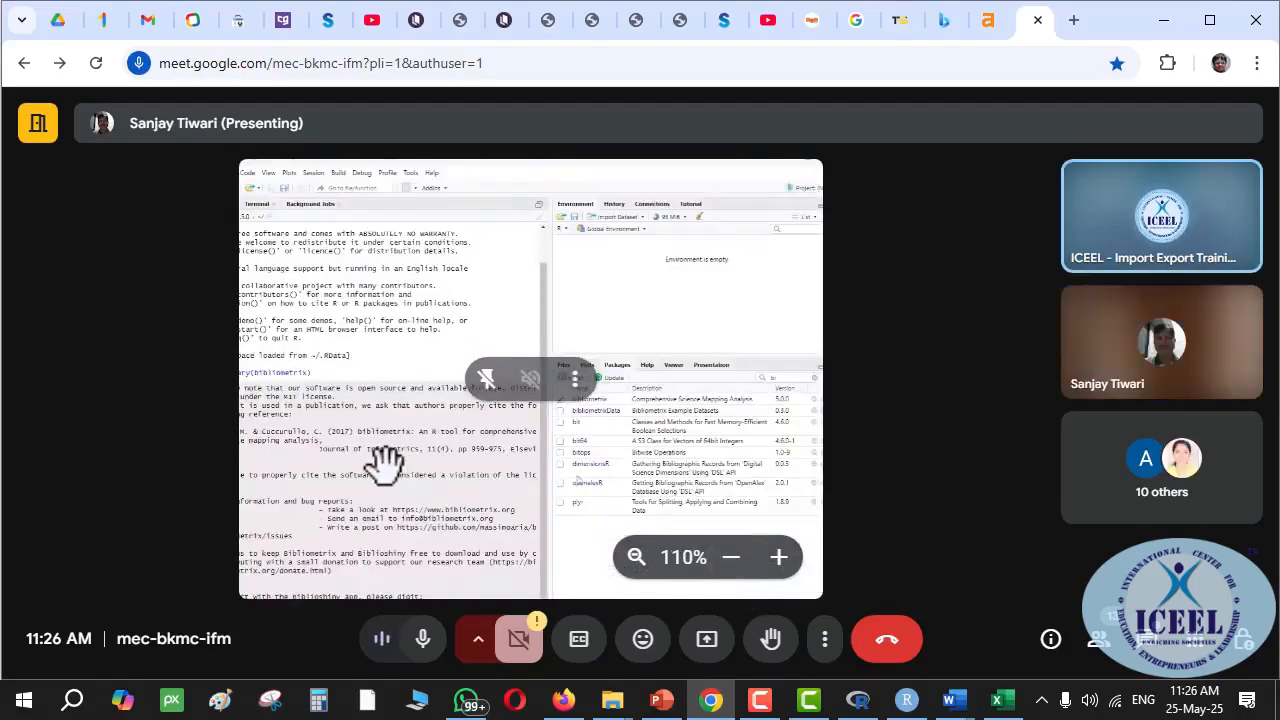
{"action": "left_click_drag", "start_coordinate": [480, 467], "coordinate": [455, 438]}
{"action": "left_click_drag", "start_coordinate": [410, 514], "coordinate": [409, 320]}
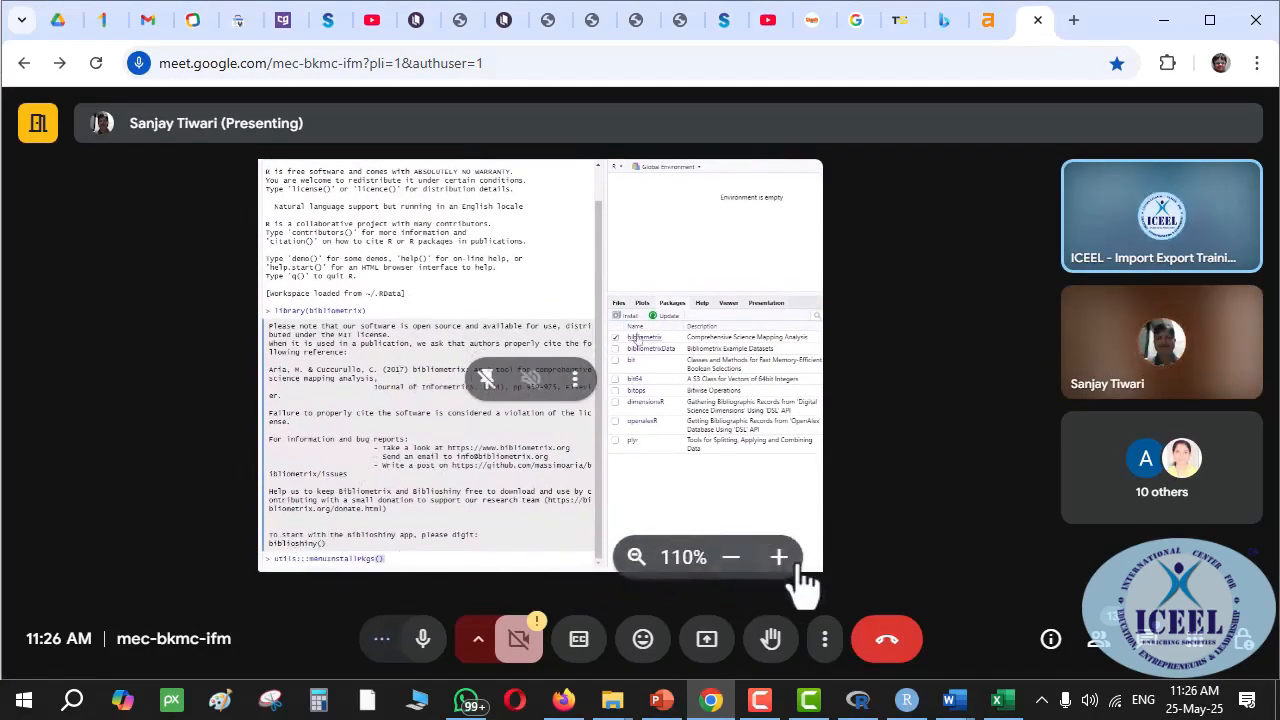
{"action": "left_click", "coordinate": [781, 560]}
{"action": "left_click", "coordinate": [781, 560]}
{"action": "left_click", "coordinate": [781, 560]}
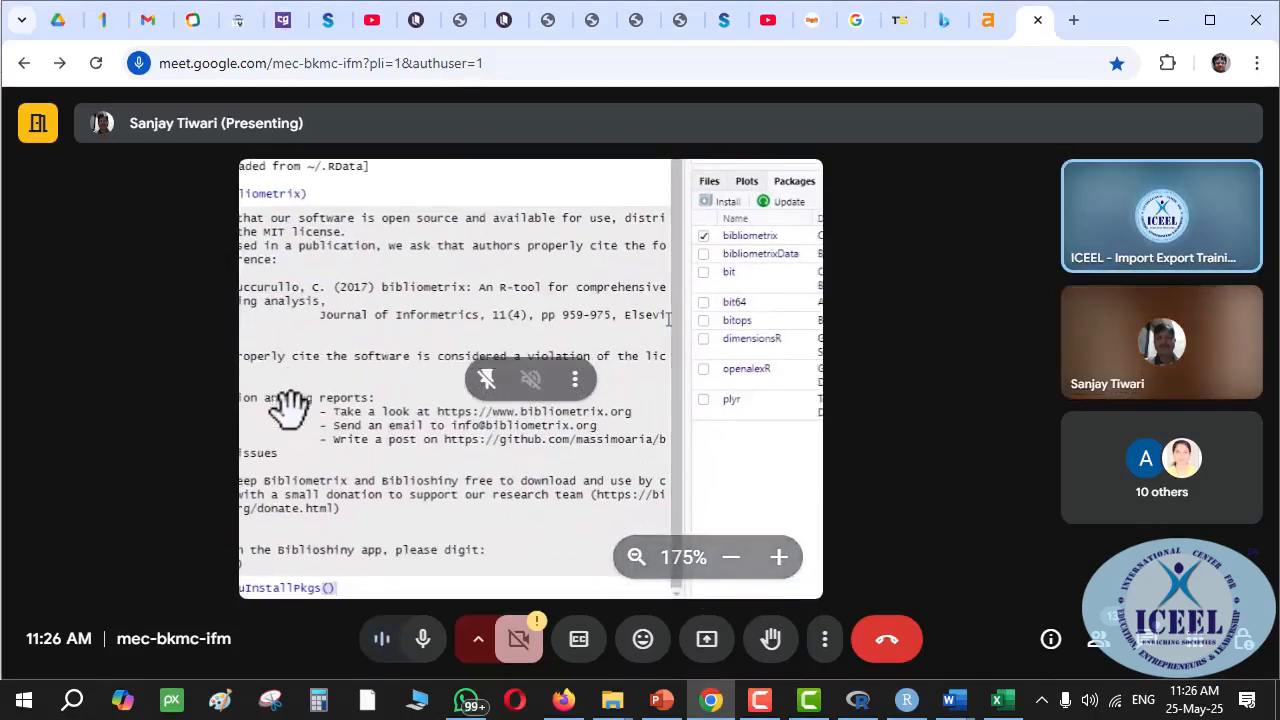
- Examine the biblioshiny() console output on the shared RStudio screen, then restore the presentation to its full unzoomed view
{"action": "left_click_drag", "start_coordinate": [286, 409], "coordinate": [405, 322]}
{"action": "left_click_drag", "start_coordinate": [338, 404], "coordinate": [409, 371]}
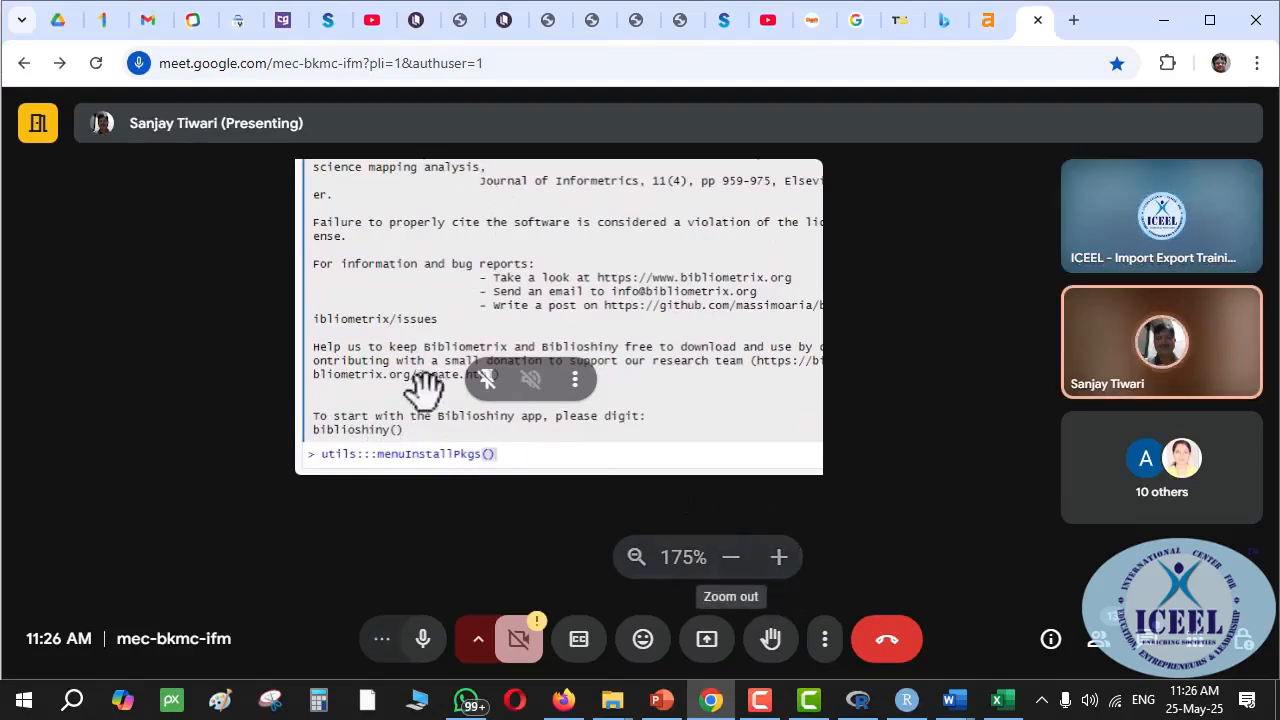
{"action": "left_click_drag", "start_coordinate": [423, 391], "coordinate": [416, 415]}
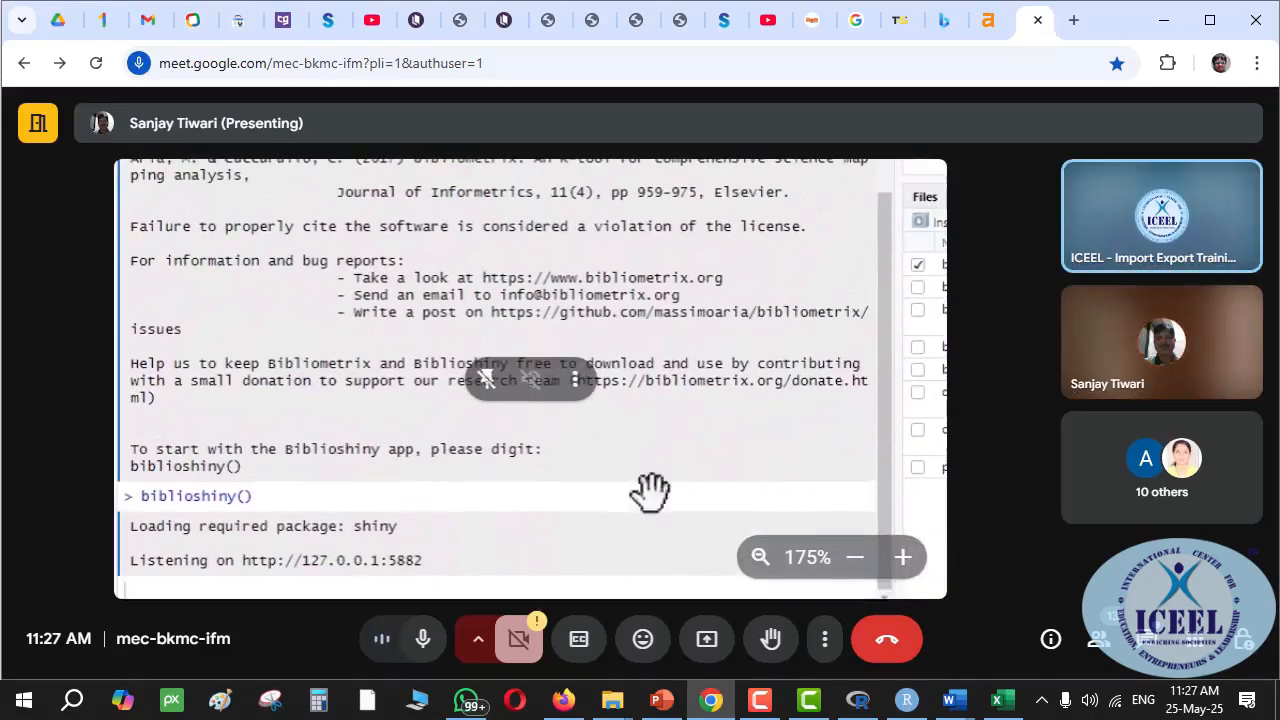
{"action": "left_click", "coordinate": [852, 560]}
{"action": "left_click", "coordinate": [852, 560]}
{"action": "left_click", "coordinate": [852, 560]}
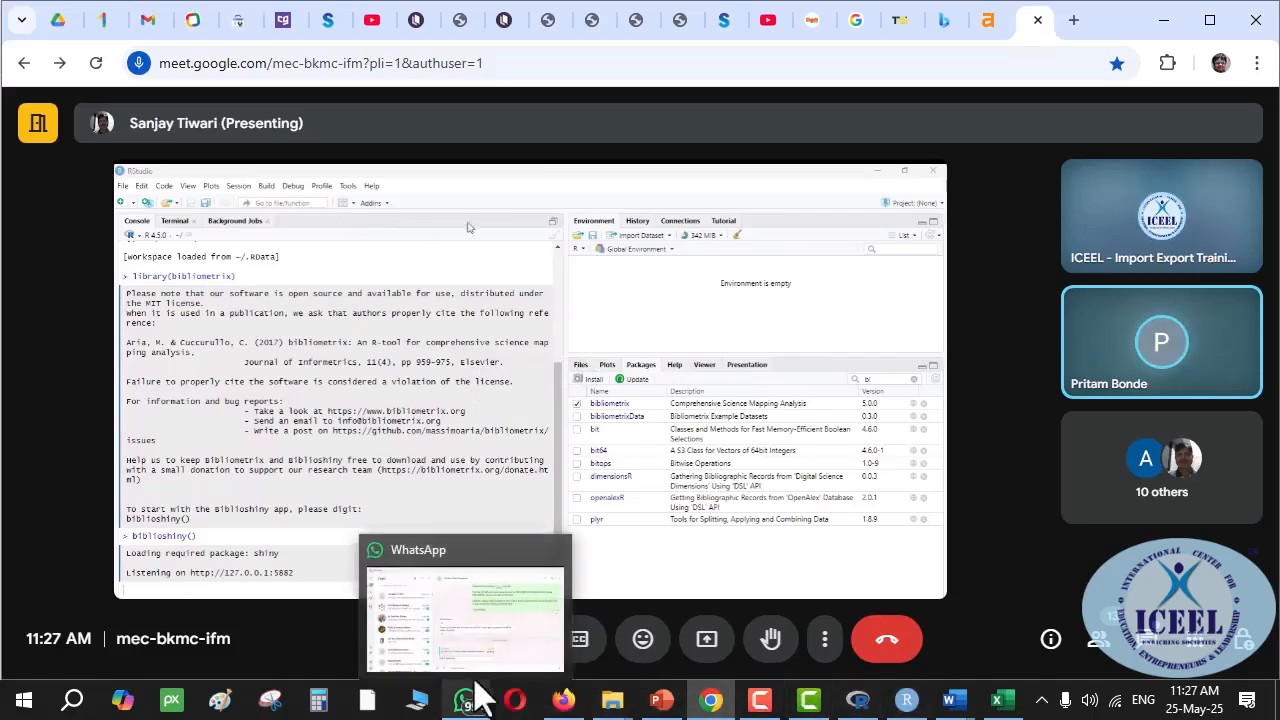
- Open the in-call messages and copy the command bibliometrix::biblioshiny() from the participant's message
{"action": "left_click", "coordinate": [1145, 638]}
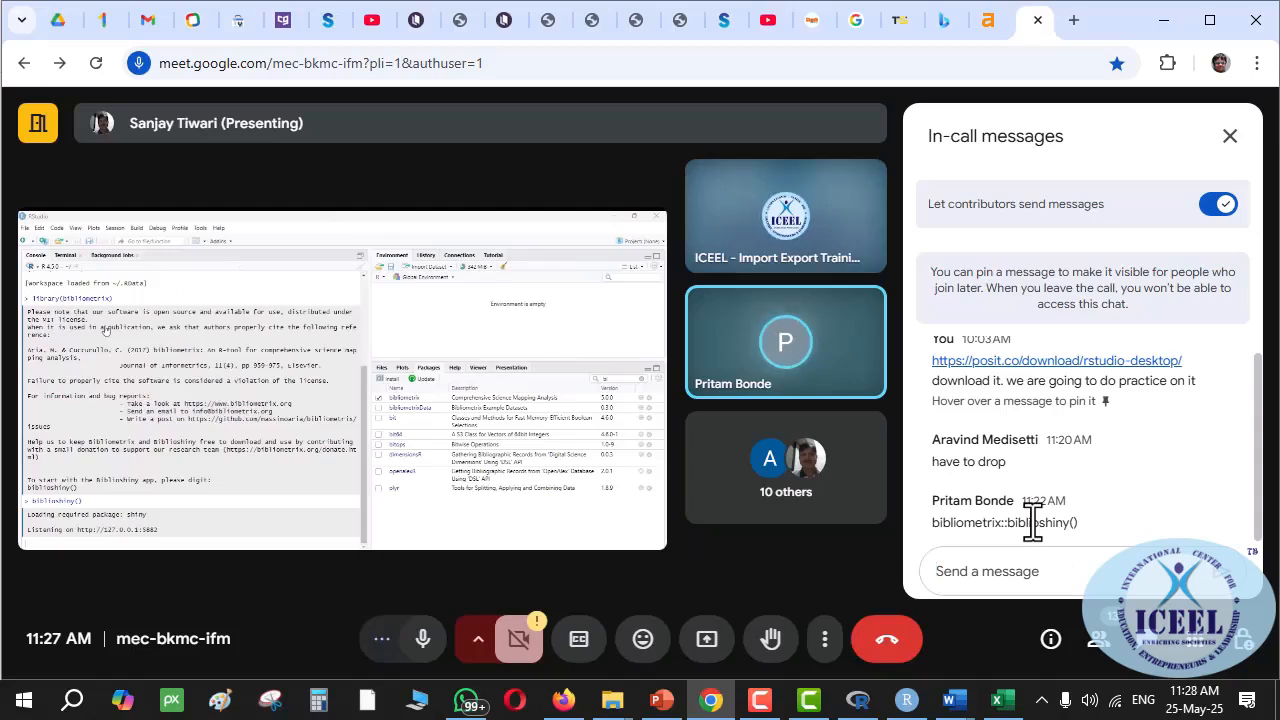
{"action": "triple_click", "coordinate": [1033, 522]}
{"action": "key", "text": "ctrl+c"}
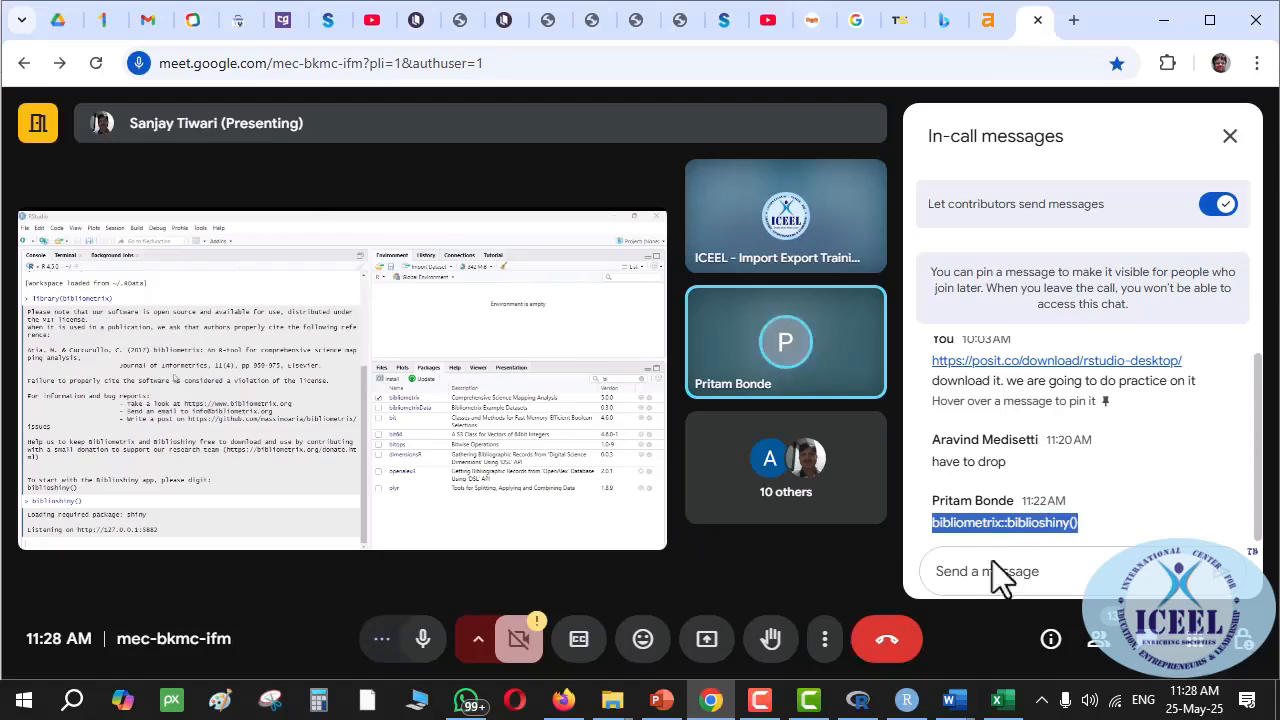
- Switch to WhatsApp and open the Academic Group - SIU - PhD Managment 2024-25 chat
{"action": "left_click", "coordinate": [467, 701]}
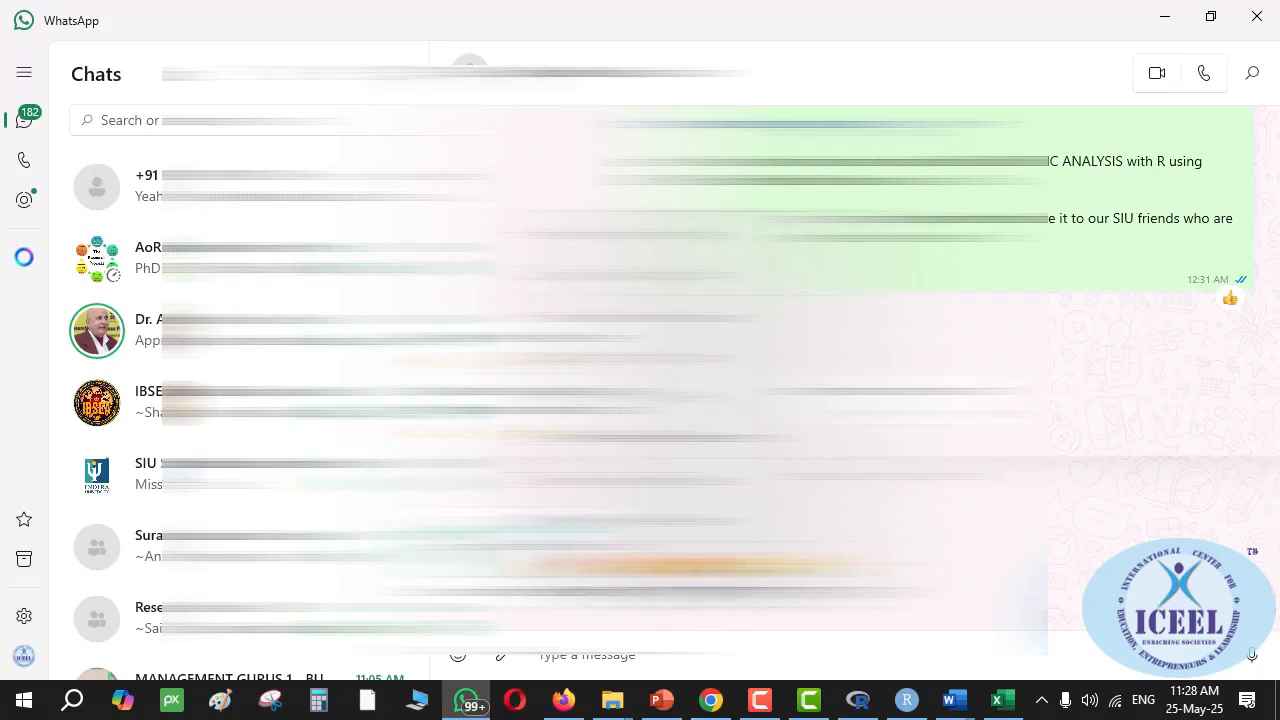
{"action": "left_click", "coordinate": [592, 567]}
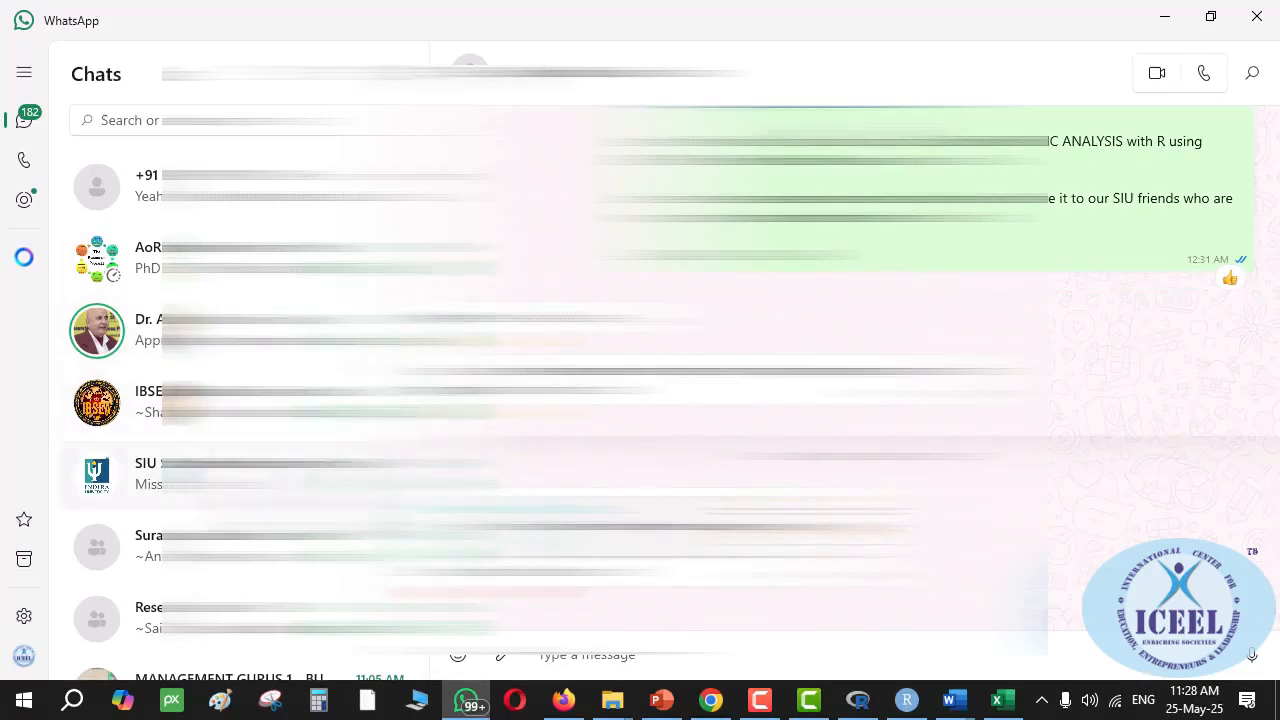
{"action": "scroll", "coordinate": [250, 400], "scroll_direction": "down", "scroll_amount": 3}
{"action": "scroll", "coordinate": [250, 400], "scroll_direction": "up", "scroll_amount": 2}
{"action": "scroll", "coordinate": [250, 450], "scroll_direction": "up", "scroll_amount": 1}
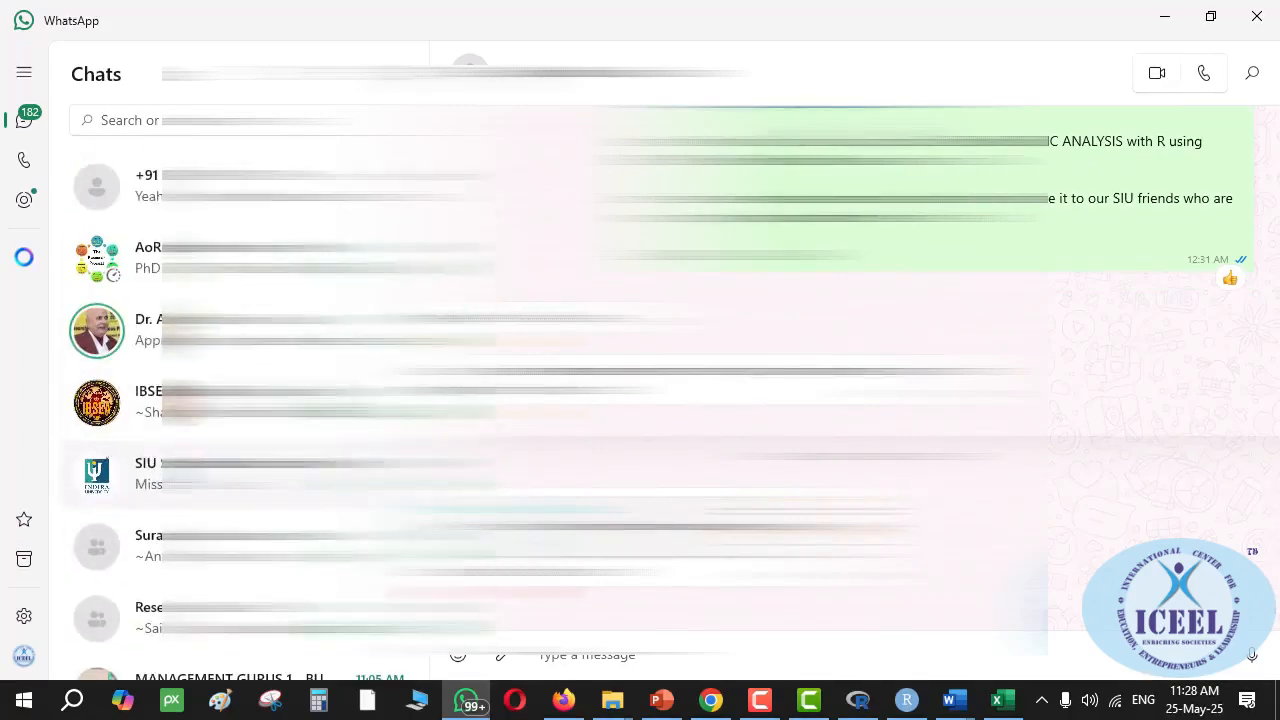
{"action": "scroll", "coordinate": [250, 450], "scroll_direction": "down", "scroll_amount": 5}
{"action": "scroll", "coordinate": [250, 450], "scroll_direction": "down", "scroll_amount": 1}
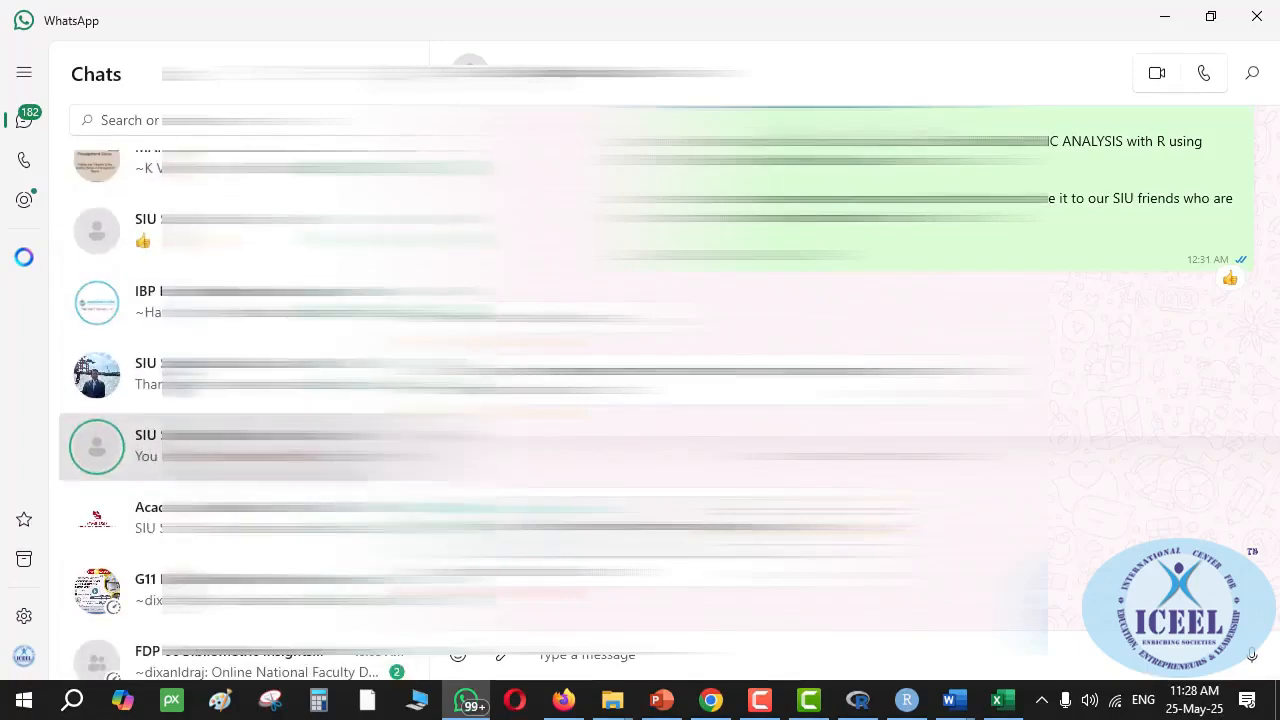
{"action": "left_click", "coordinate": [250, 520]}
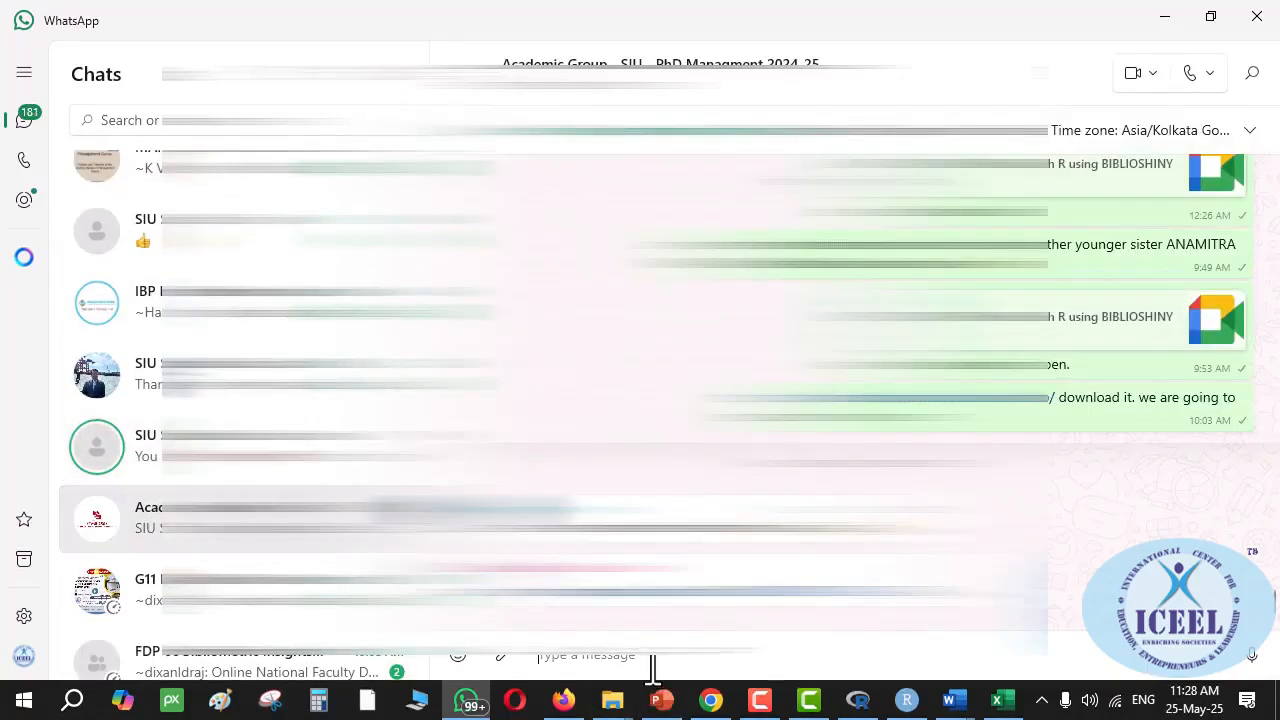
- Draft the group message "If simple bibliometrix::biblioshiny() don't work then use bibliometrix::biblioshiny()", using the copied command twice
{"action": "left_click", "coordinate": [644, 666]}
{"action": "key", "text": "ctrl+v"}
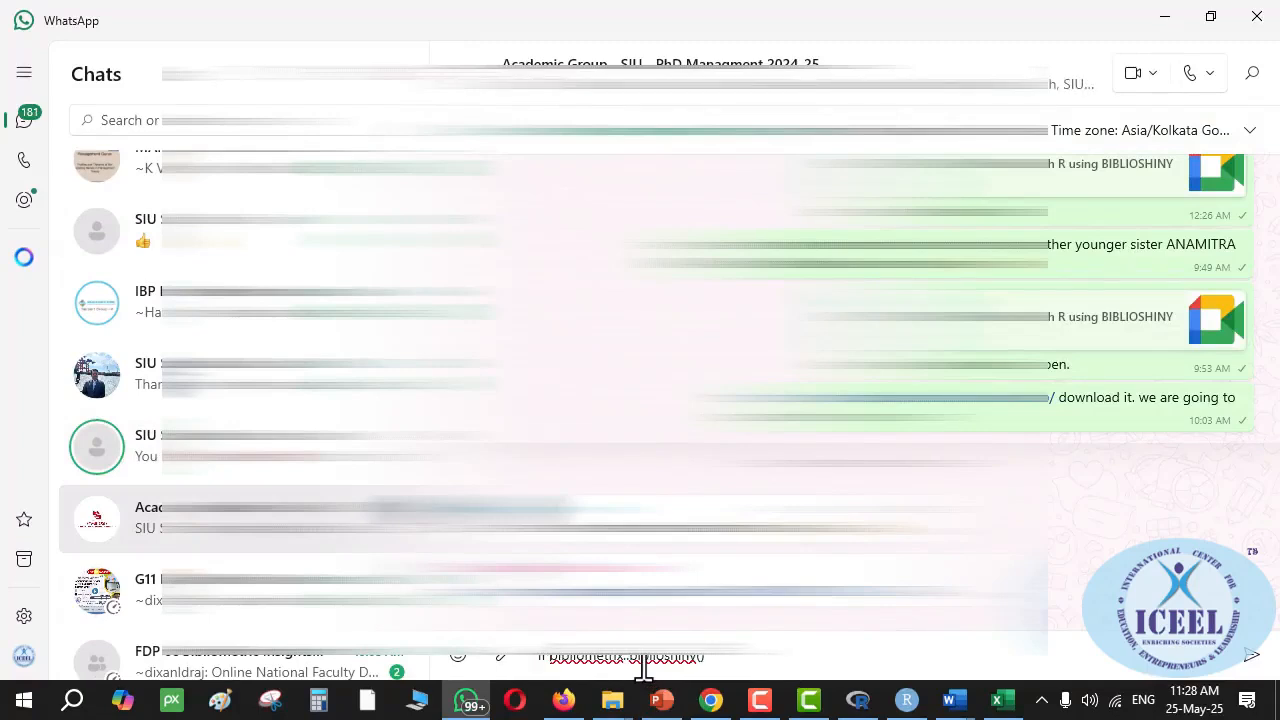
{"action": "type", "text": "simple"}
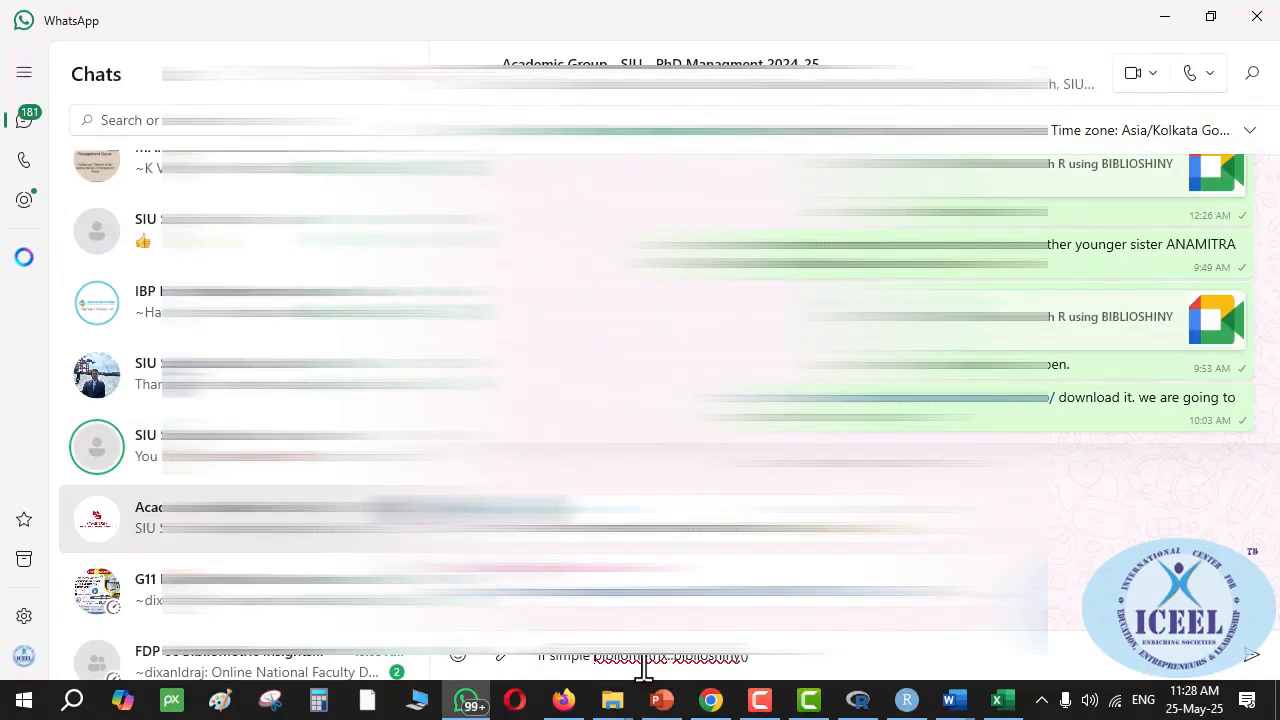
{"action": "key", "text": "ctrl+v"}
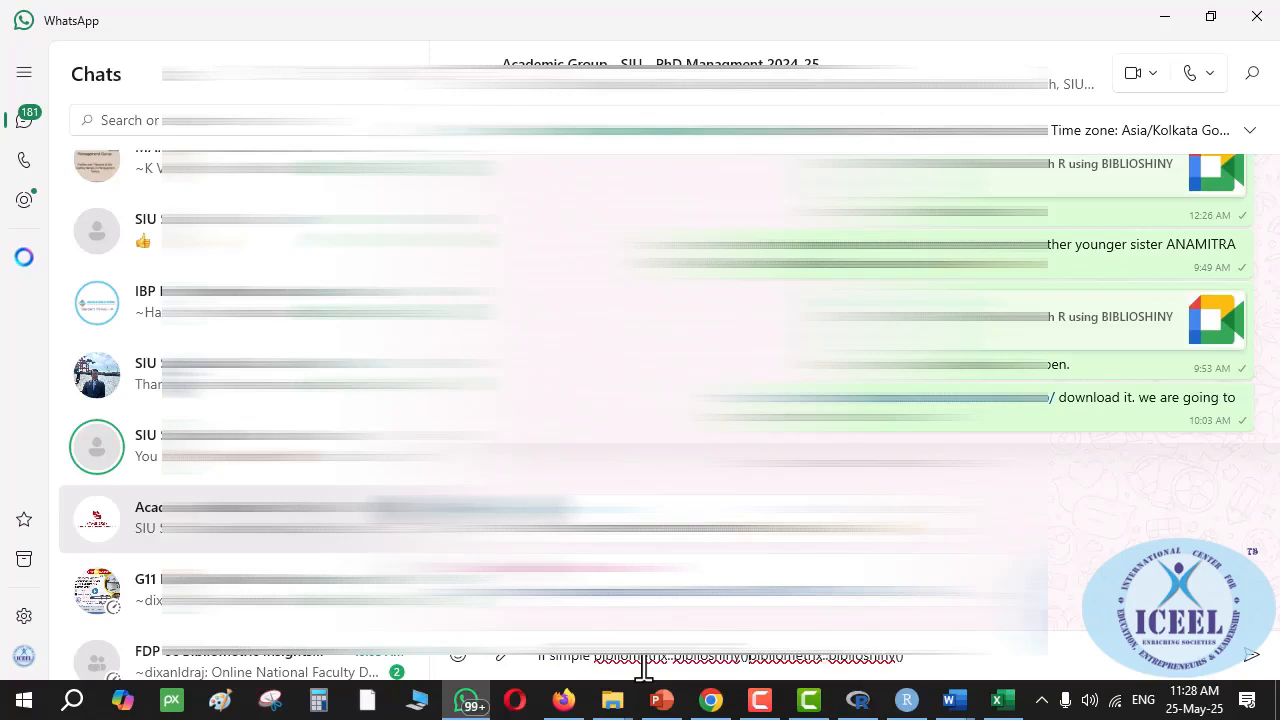
{"action": "type", "text": "don't work "}
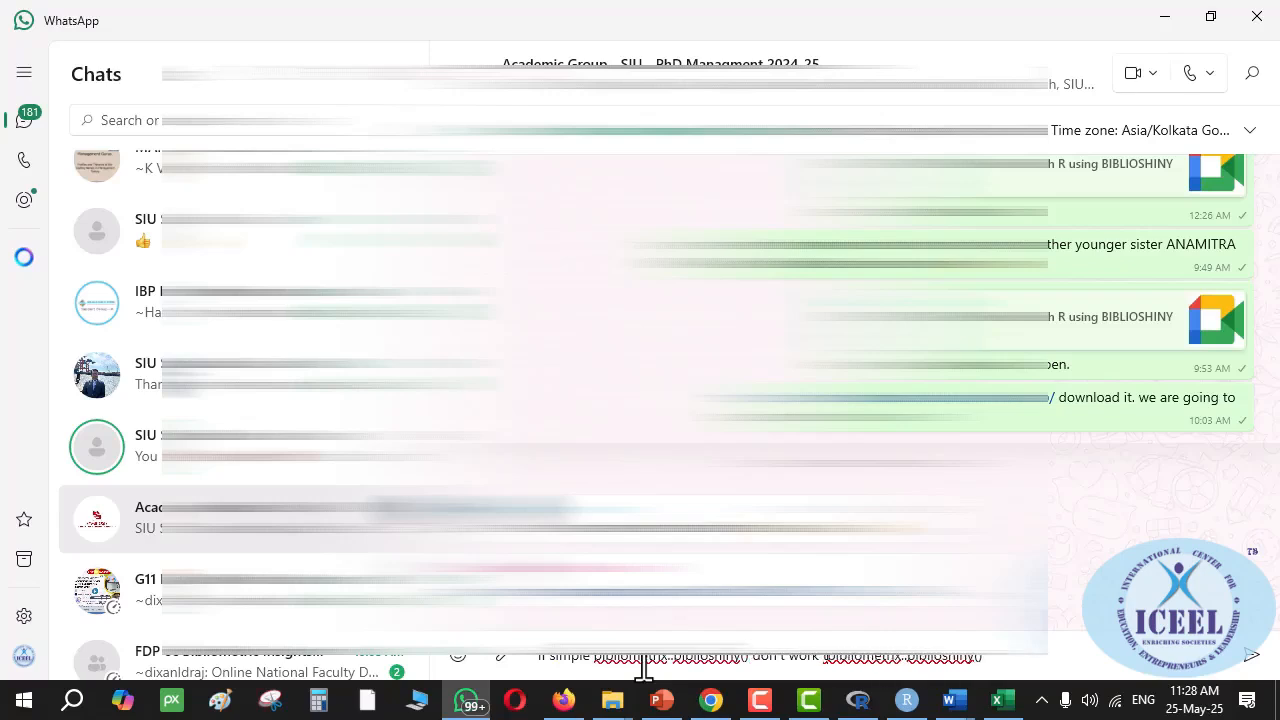
{"action": "type", "text": "then use"}
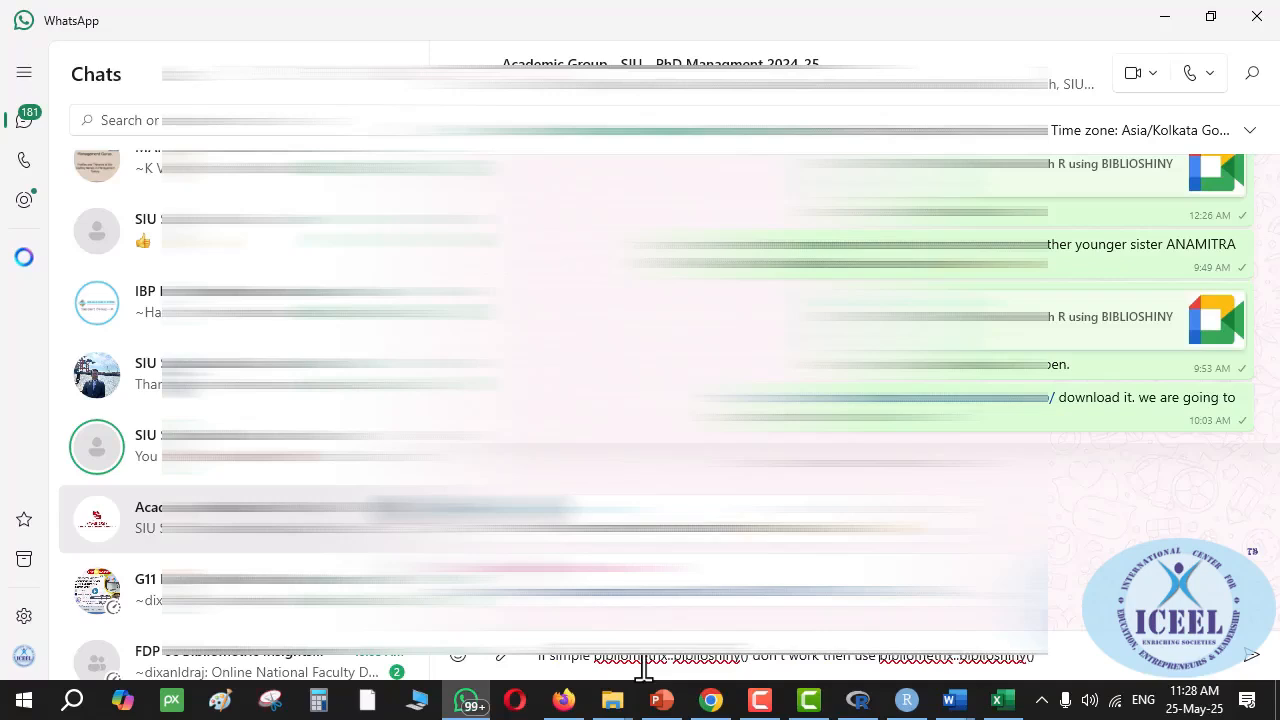
- Shorten the first command in the draft to biblioshiny(), put "mac users ...." in front of the message, and send it
{"action": "left_click_drag", "start_coordinate": [598, 668], "coordinate": [673, 668]}
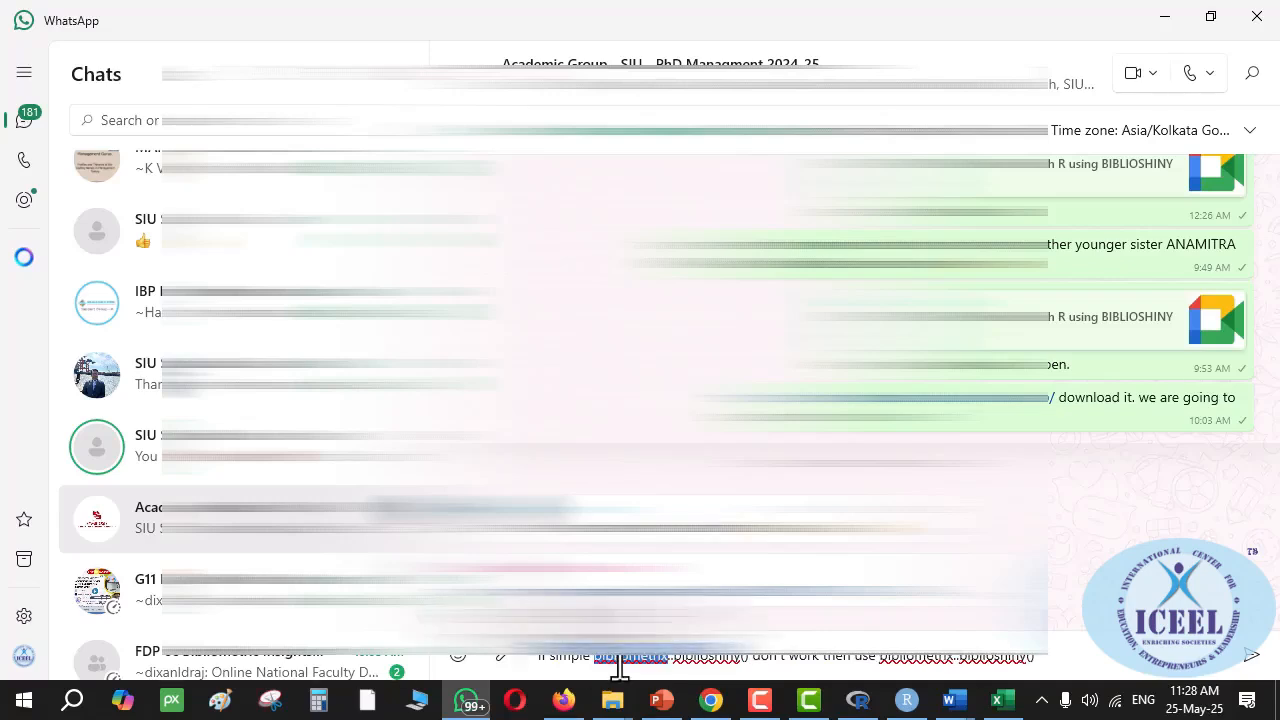
{"action": "key", "text": "BackSpace"}
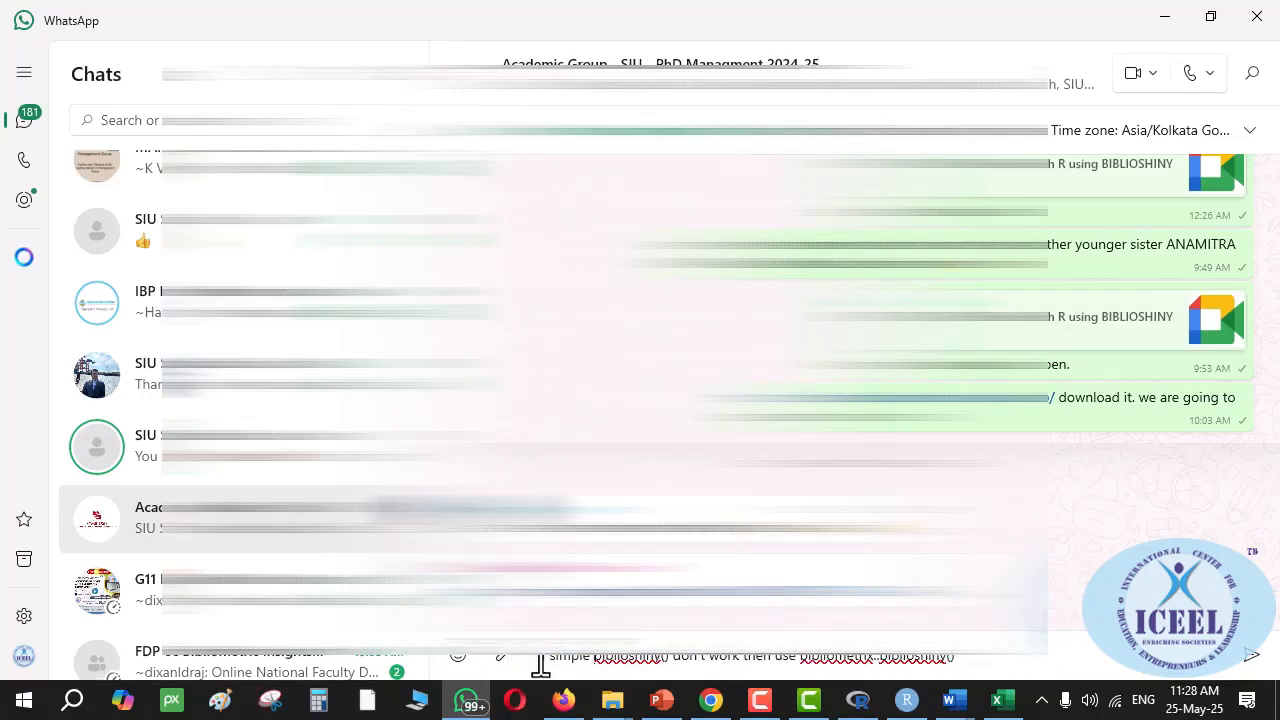
{"action": "left_click_drag", "start_coordinate": [541, 665], "coordinate": [643, 716]}
{"action": "key", "text": "Left"}
{"action": "type", "text": "mac "}
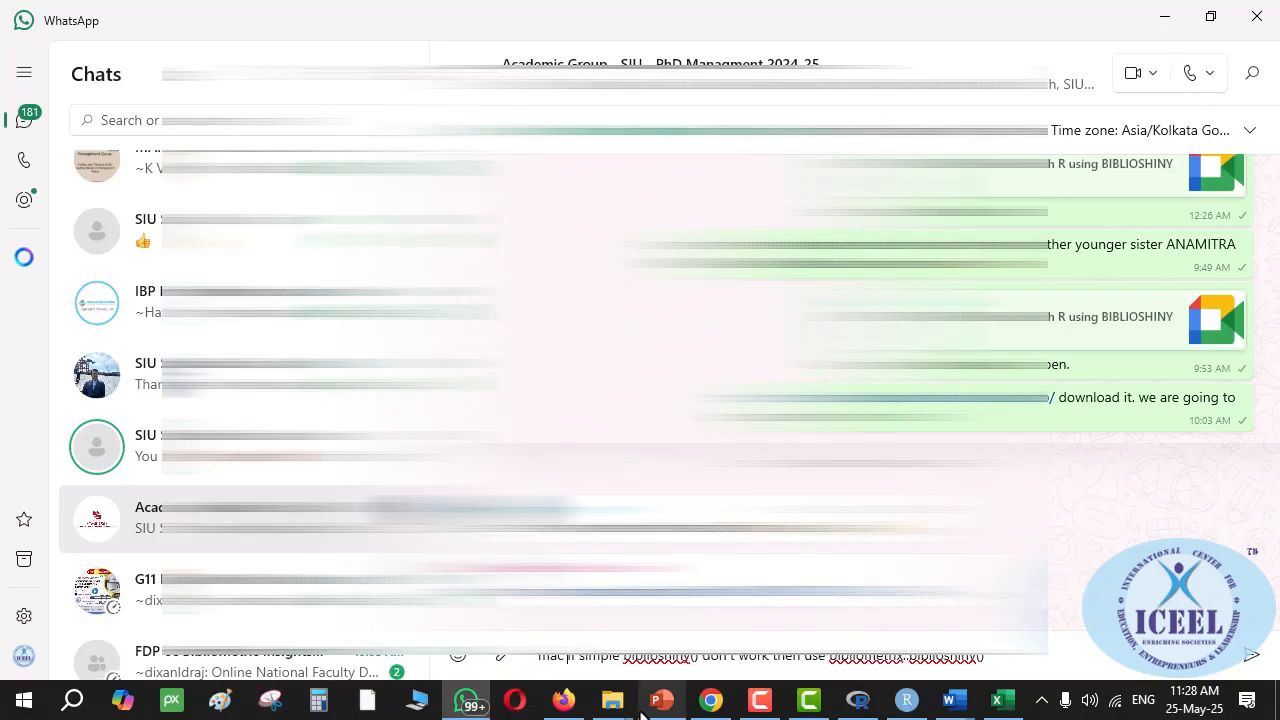
{"action": "type", "text": "users ...."}
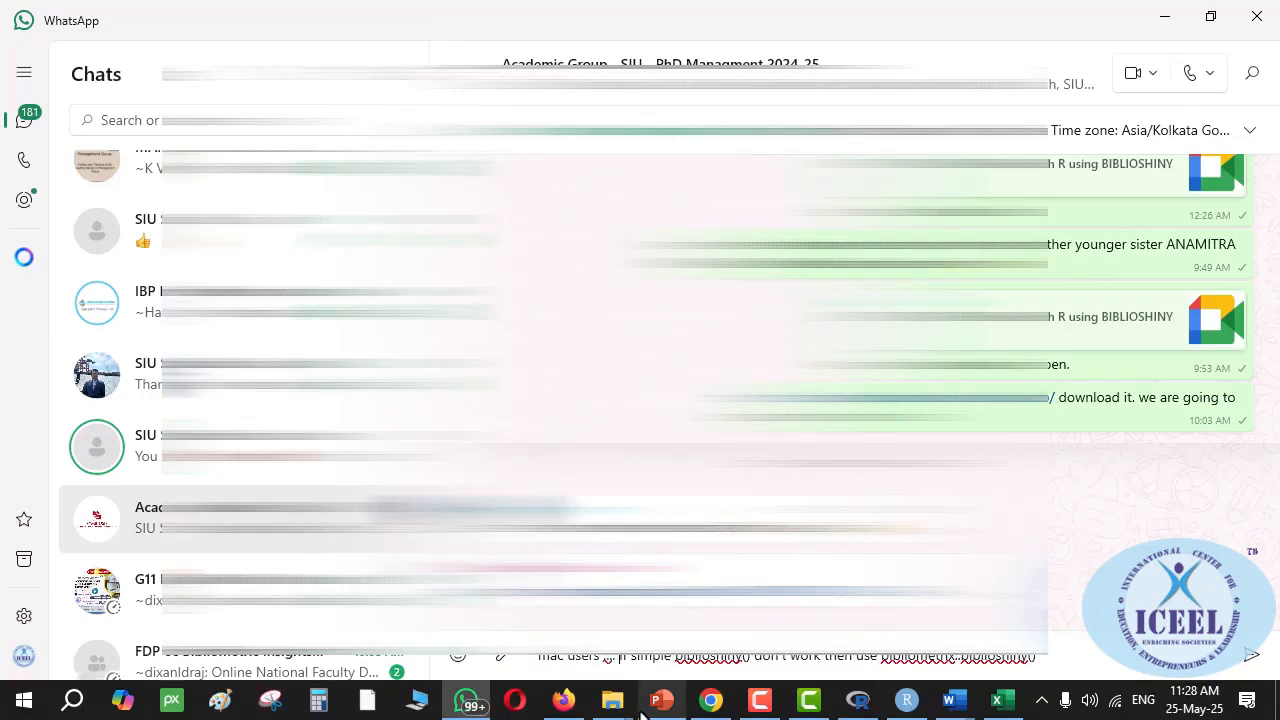
{"action": "key", "text": "Return"}
- Return to Google Meet, close the in-call messages, and examine the shared RStudio console at 125%
{"action": "key", "text": "alt+Tab"}
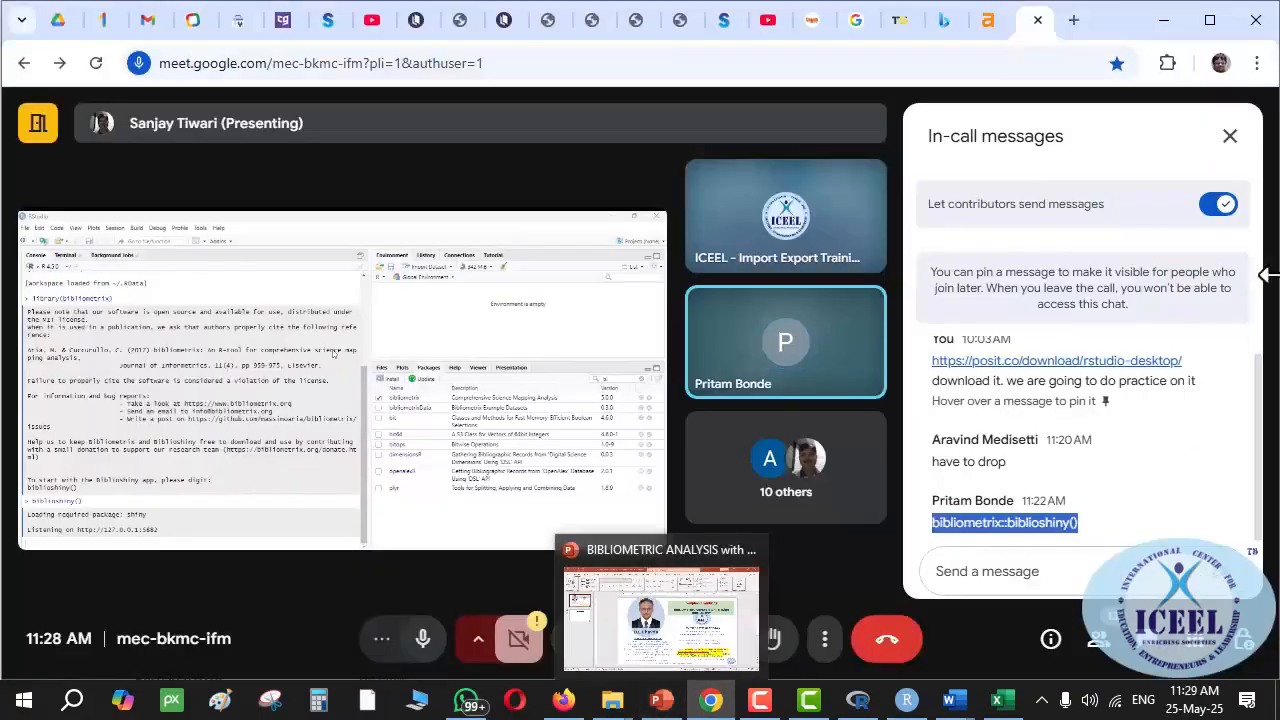
{"action": "left_click", "coordinate": [1229, 137]}
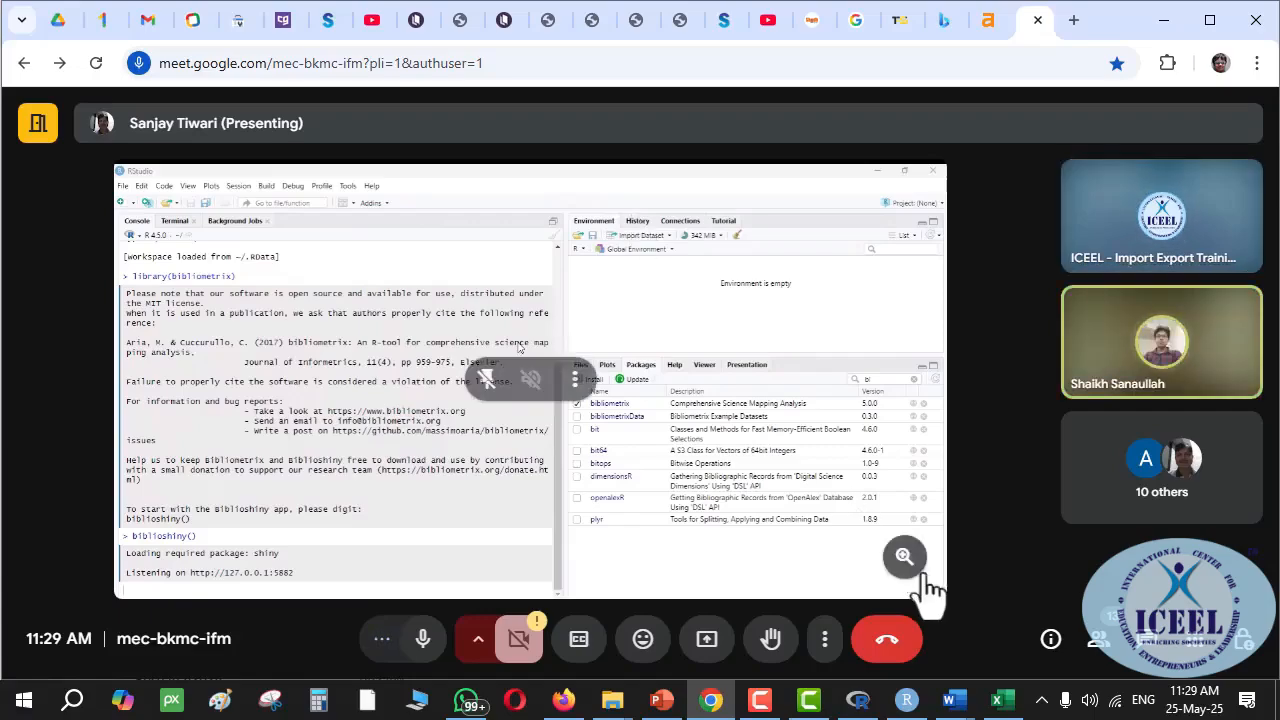
{"action": "left_click", "coordinate": [903, 563]}
{"action": "left_click_drag", "start_coordinate": [642, 389], "coordinate": [660, 371]}
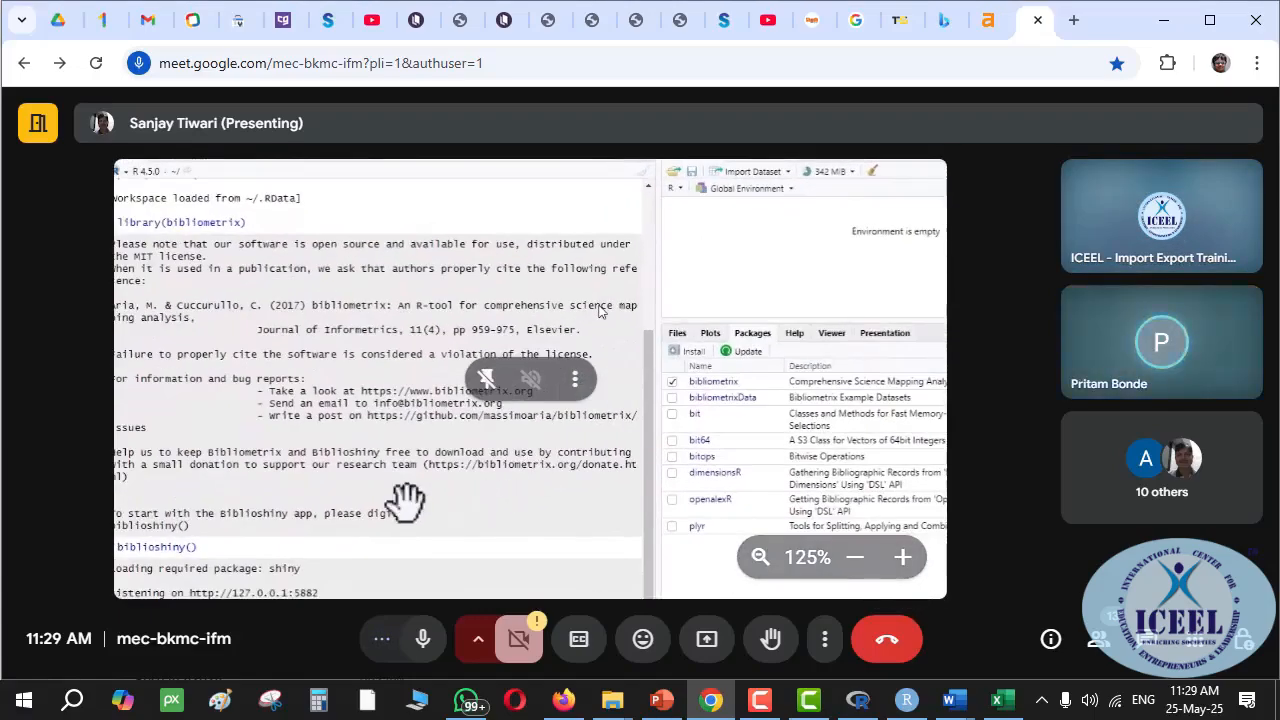
{"action": "left_click_drag", "start_coordinate": [406, 503], "coordinate": [674, 369]}
{"action": "left_click_drag", "start_coordinate": [400, 486], "coordinate": [165, 522]}
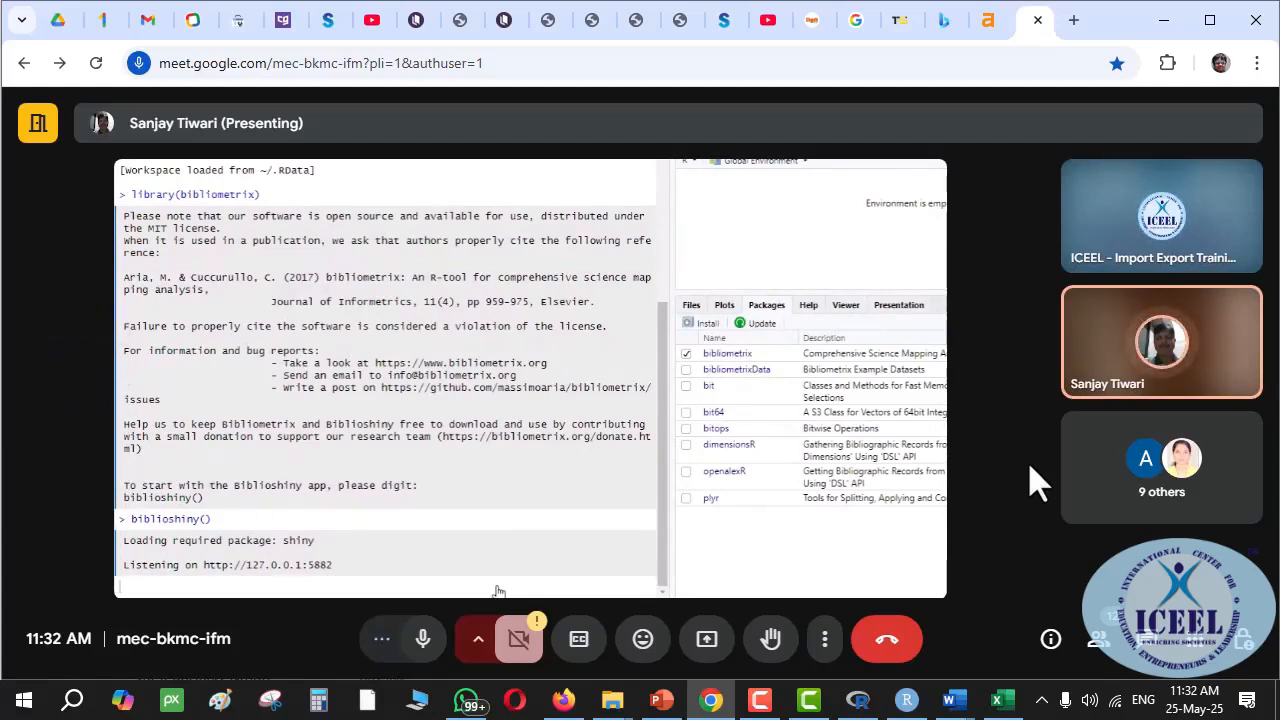
- Send a sparkling heart reaction in the meeting and close the reactions bar
{"action": "left_click", "coordinate": [650, 640]}
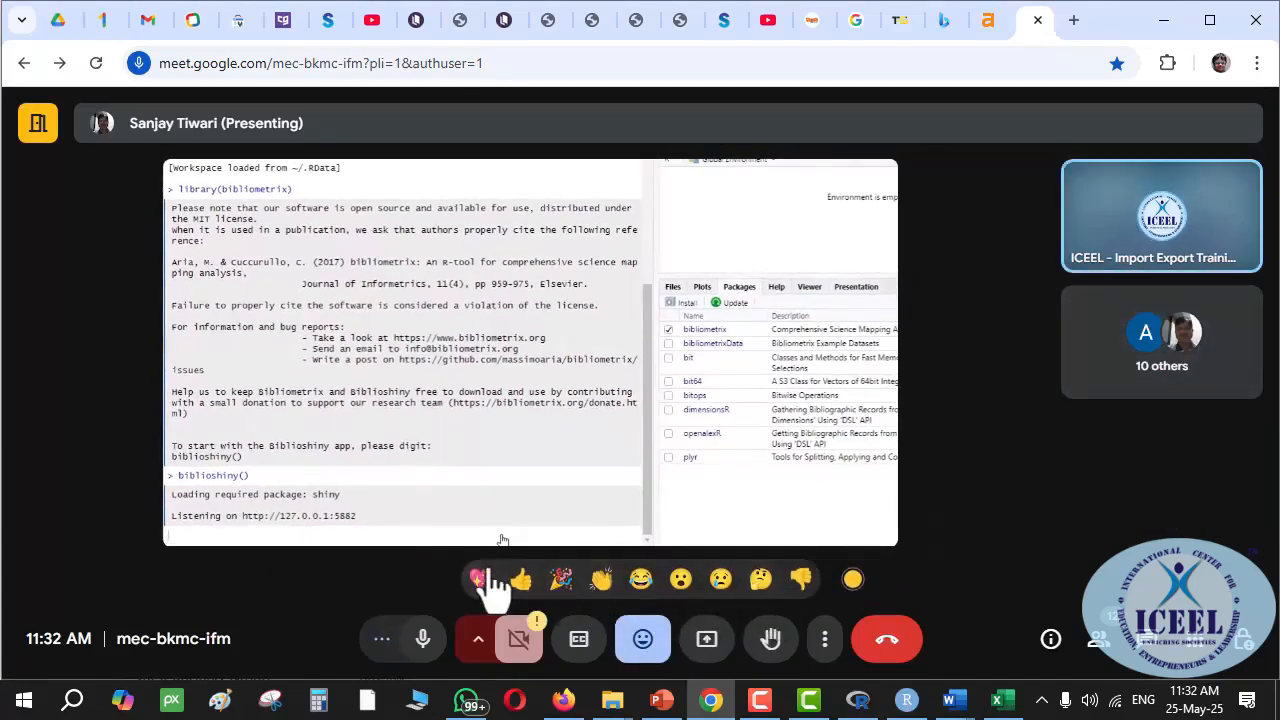
{"action": "left_click", "coordinate": [480, 580]}
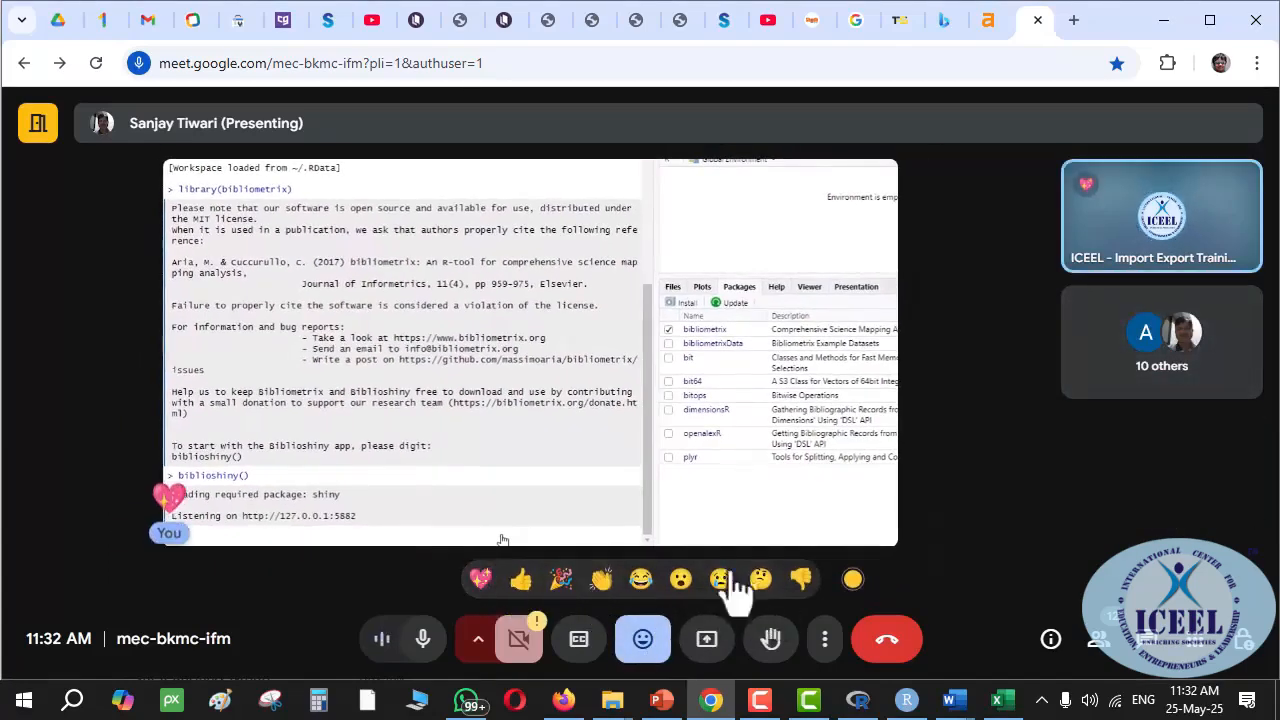
{"action": "left_click", "coordinate": [645, 634]}
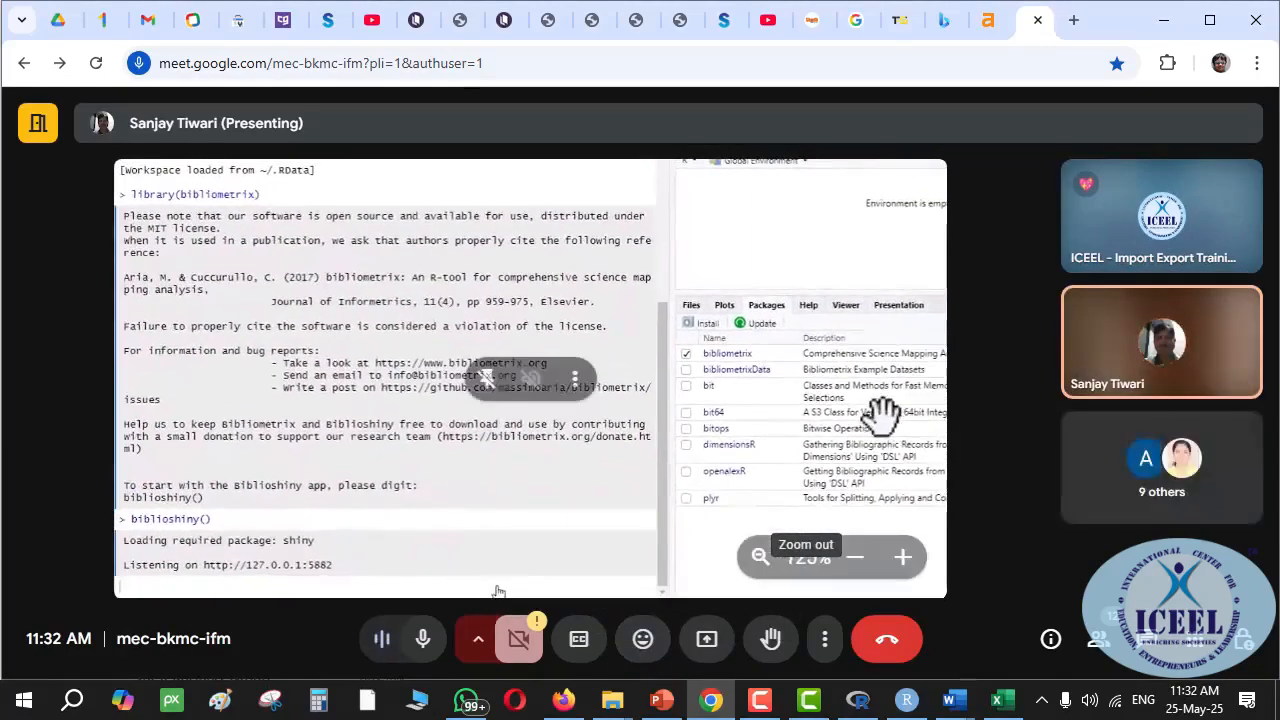